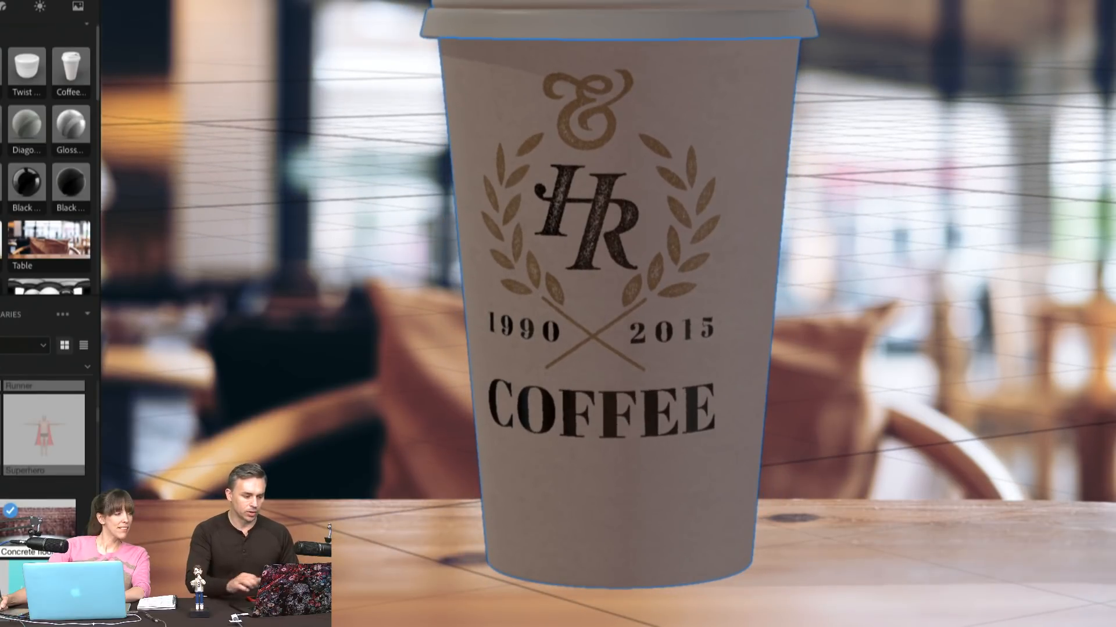
# - Place the red DISHY graphic from the library on the coffee cup and adjust its rotation and size
pyautogui.moveTo(1, 459); pyautogui.dragTo(584, 254)
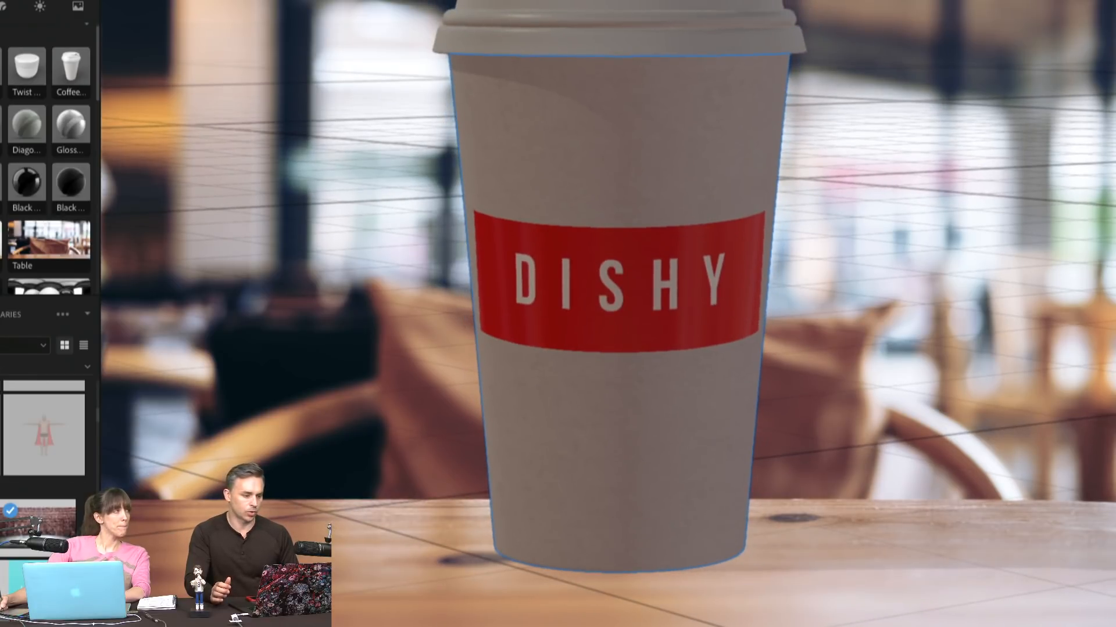
pyautogui.click(700, 256)
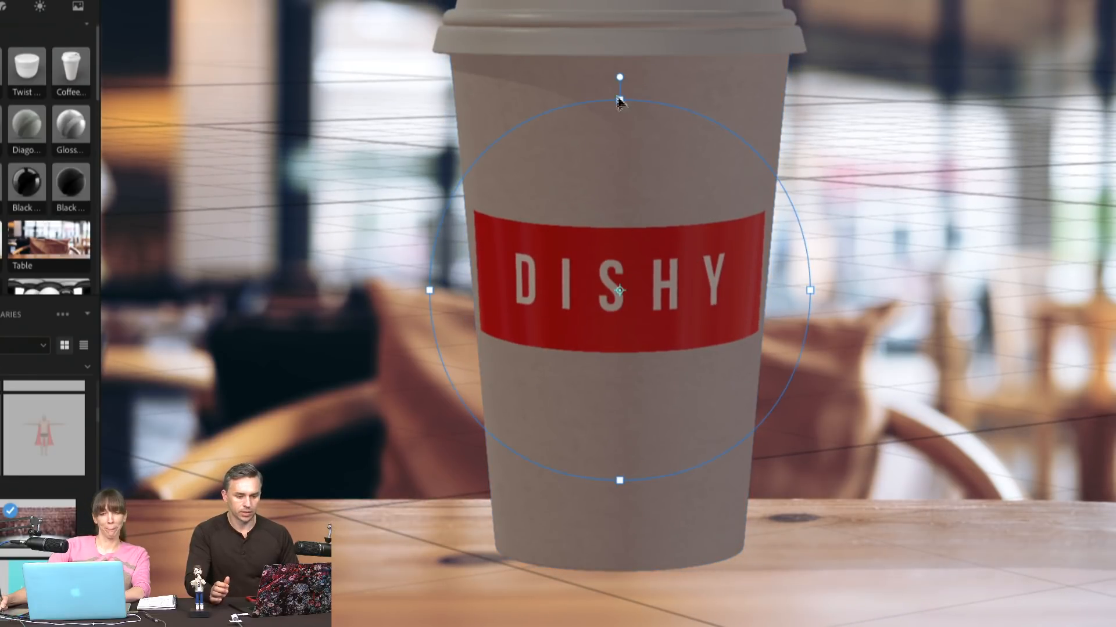
pyautogui.moveTo(619, 99); pyautogui.dragTo(618, 107)
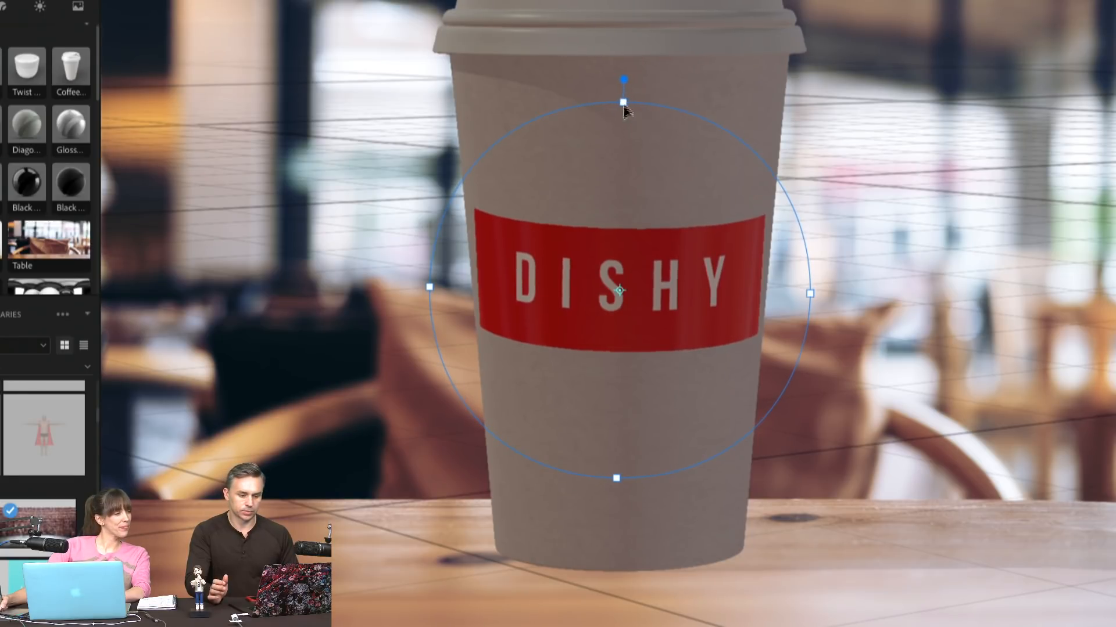
pyautogui.moveTo(621, 91); pyautogui.dragTo(526, 47)
pyautogui.moveTo(533, 98); pyautogui.dragTo(490, 123)
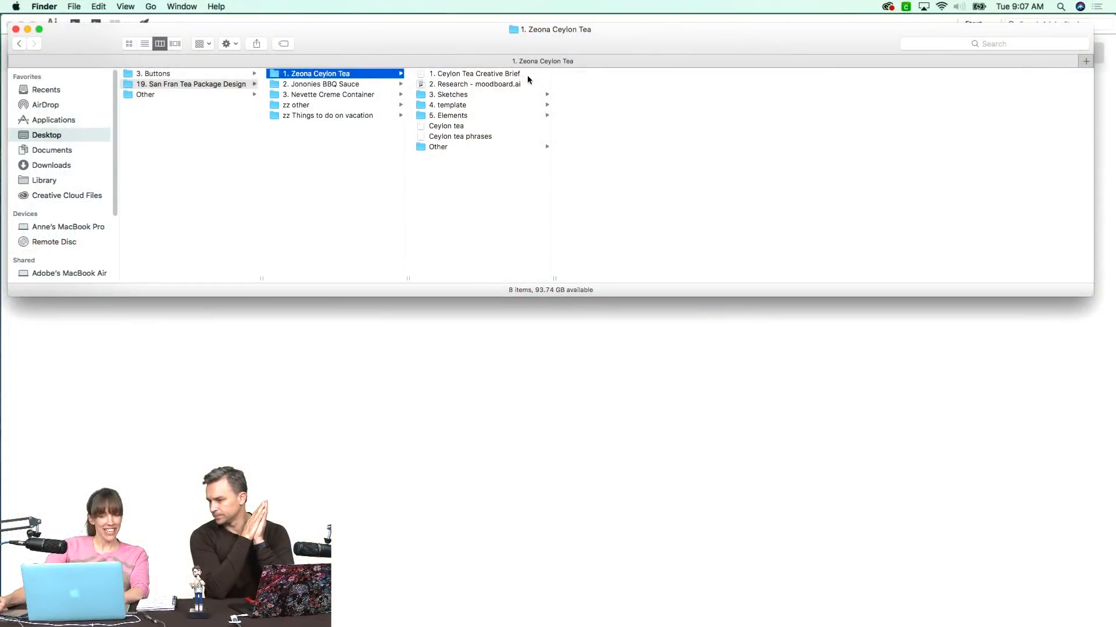
# - Switch to Finder and open 1. Ceylon Tea Creative Brief from the 1. Zeona Ceylon Tea folder in Pages
pyautogui.click(528, 75)
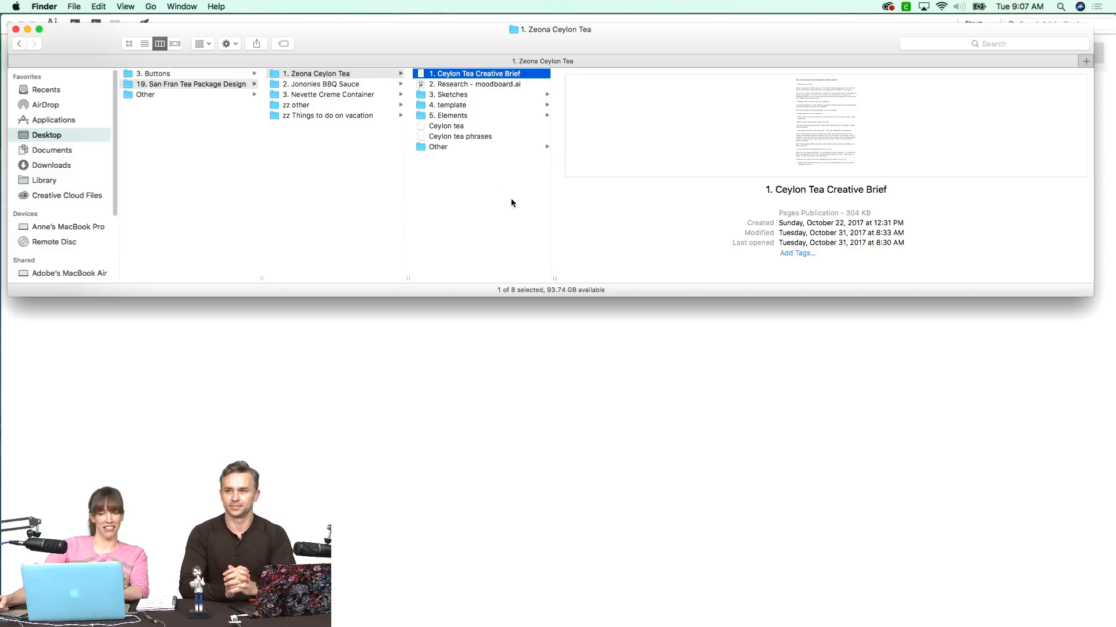
pyautogui.press('Left')
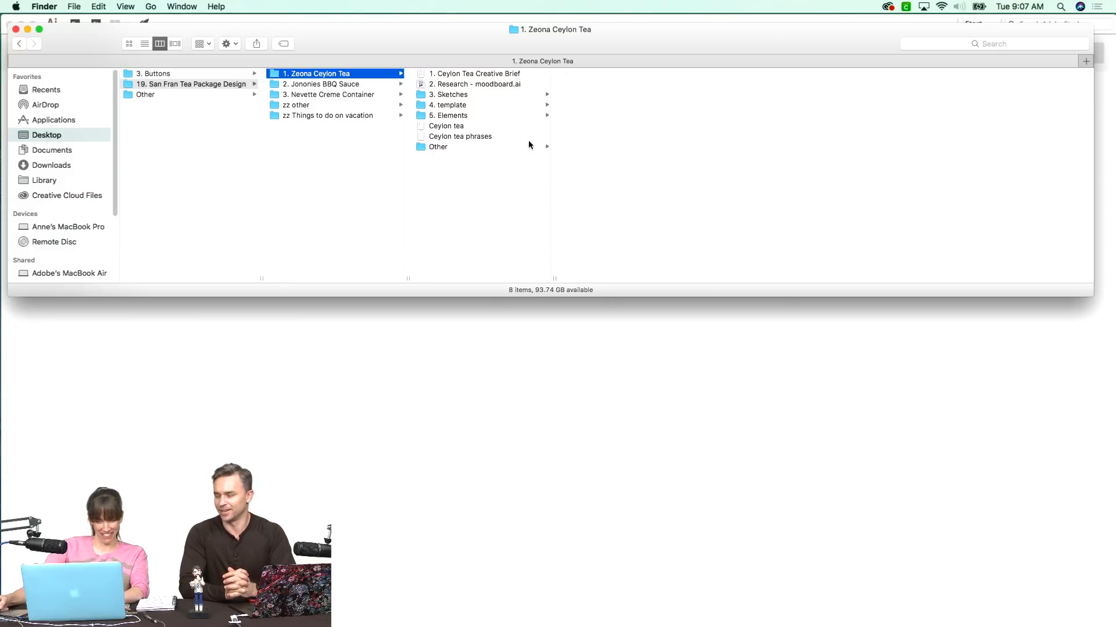
pyautogui.press('Right')
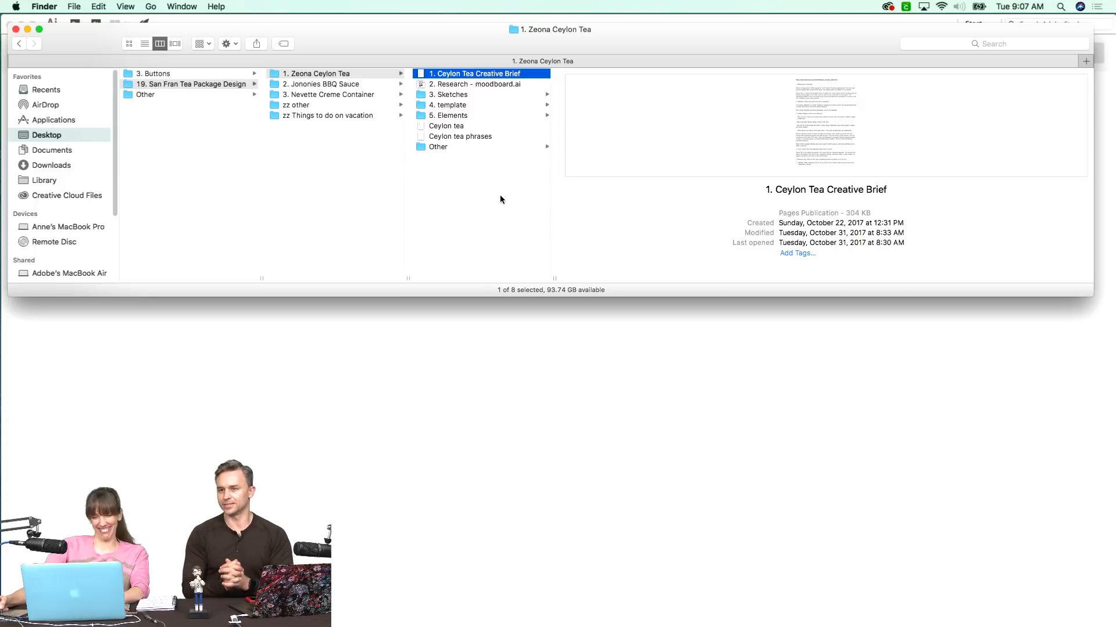
pyautogui.press('Left')
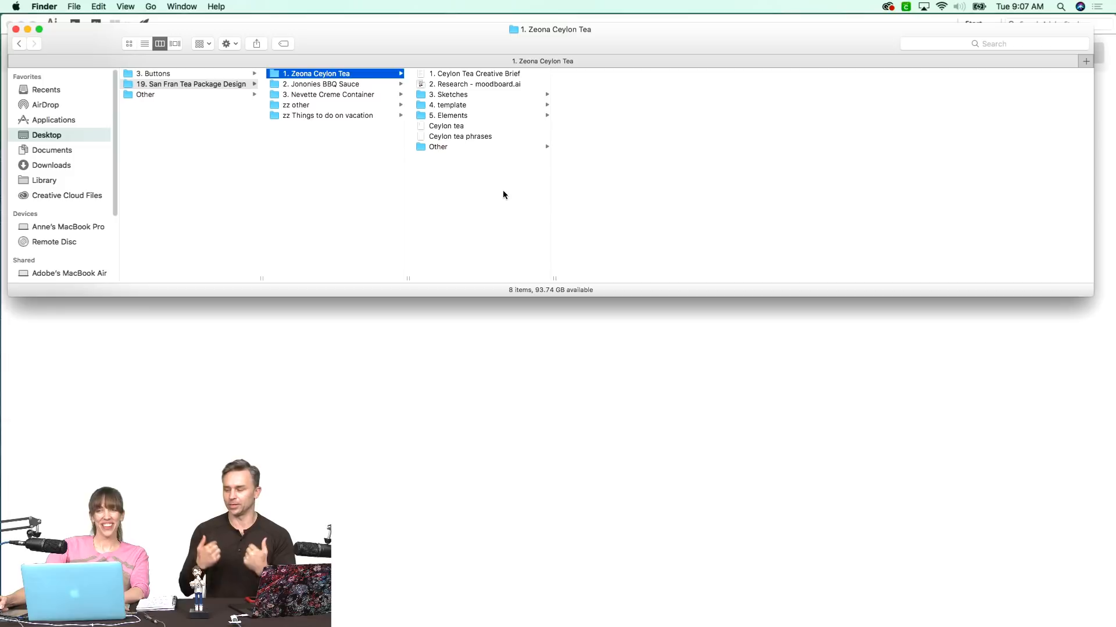
pyautogui.click(510, 73)
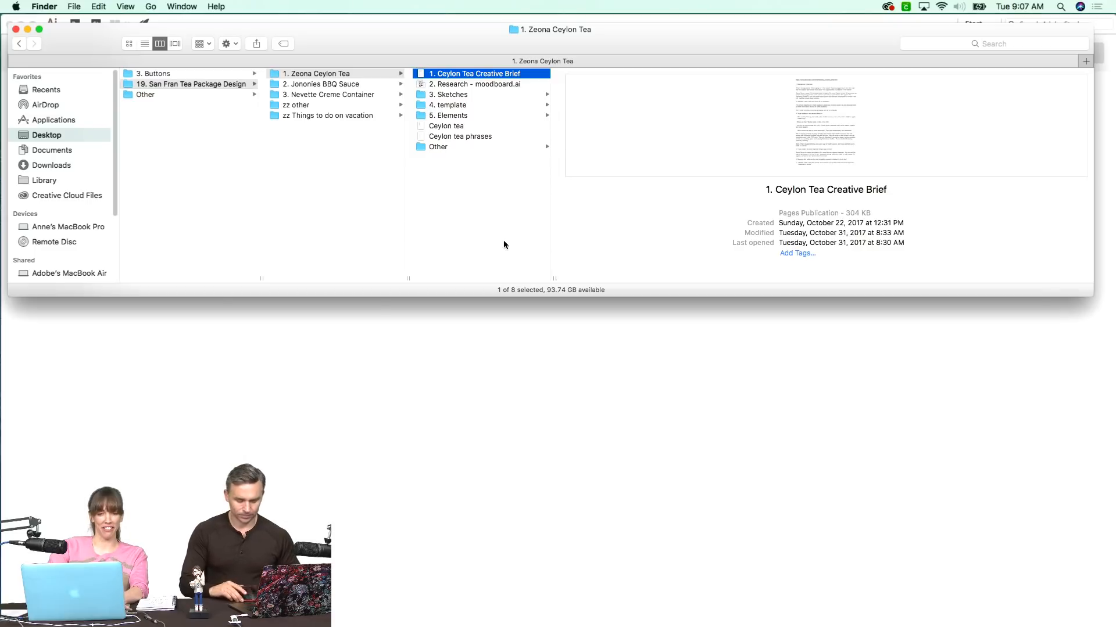
pyautogui.press('super+Tab')
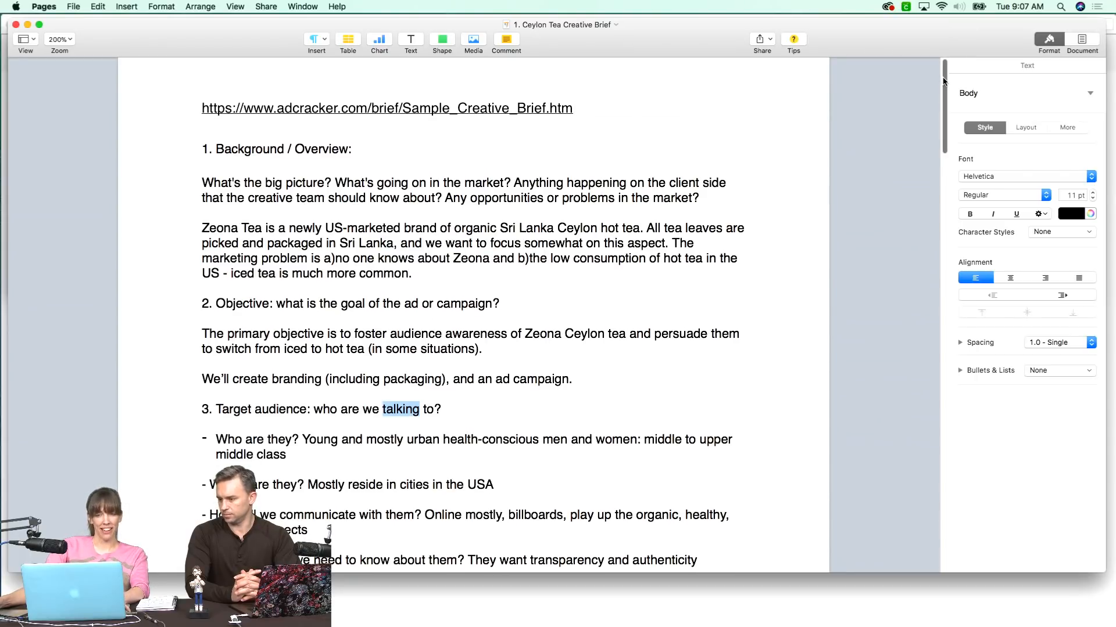
# - Read the creative brief's sections on background, objective, target audience, focus and reasons why
pyautogui.scroll(-1, 929, 93)
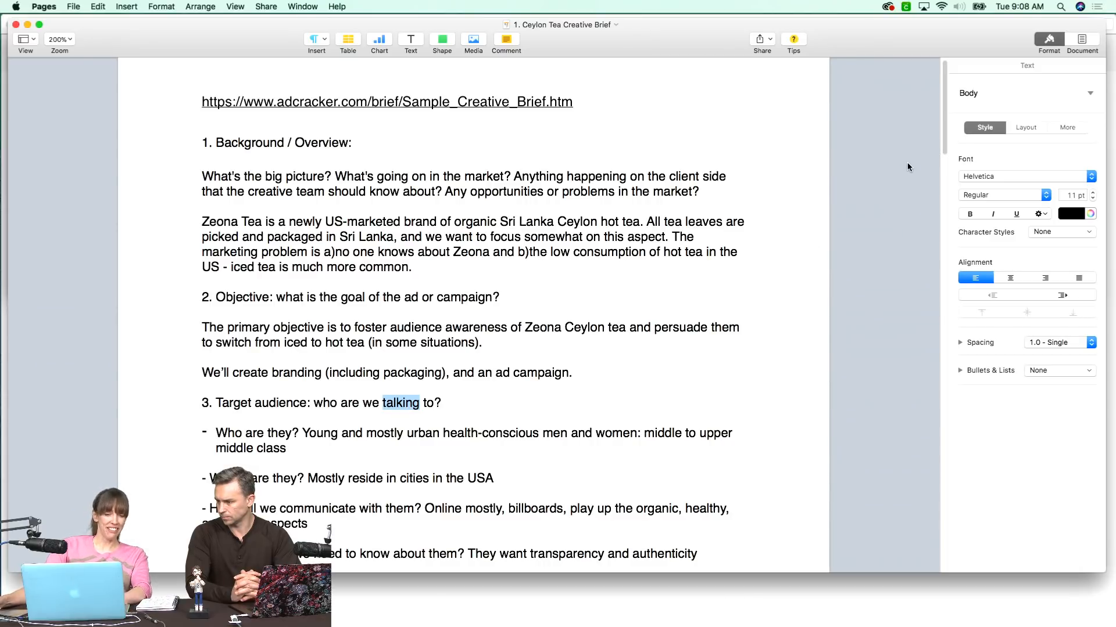
pyautogui.scroll(1, 898, 145)
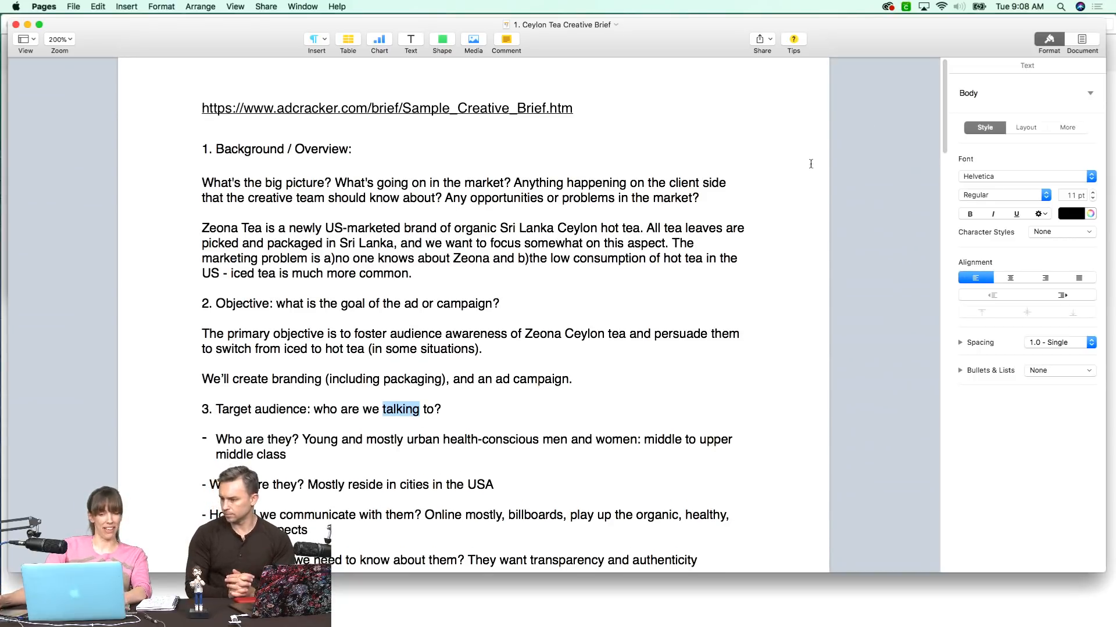
pyautogui.scroll(-3, 945, 111)
pyautogui.scroll(3, 945, 111)
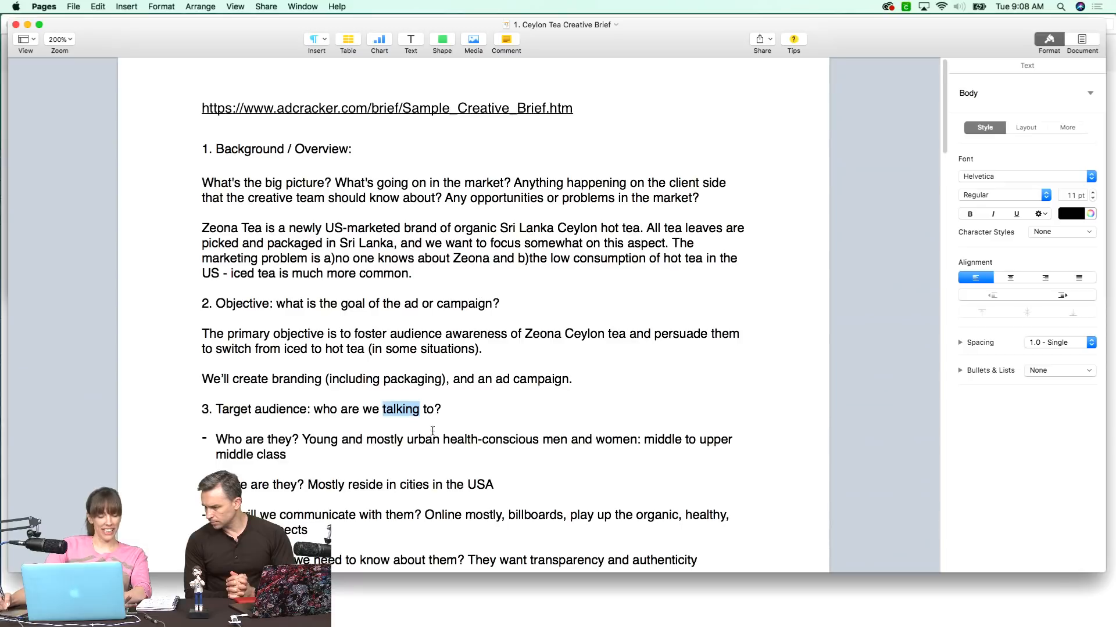
pyautogui.scroll(-5, 893, 198)
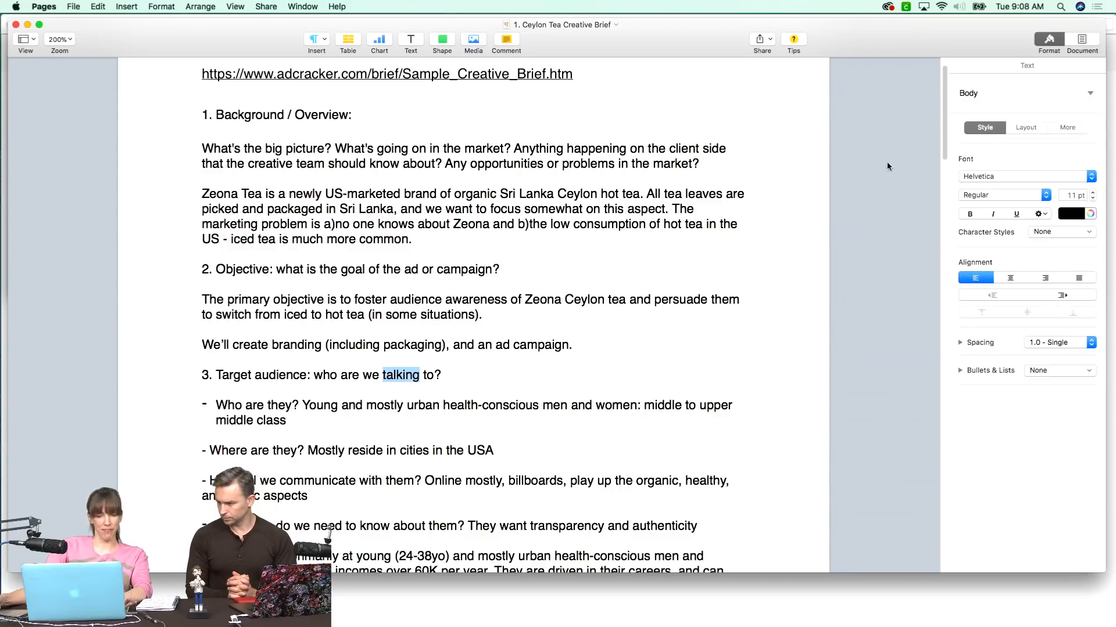
pyautogui.moveTo(943, 120); pyautogui.dragTo(924, 153)
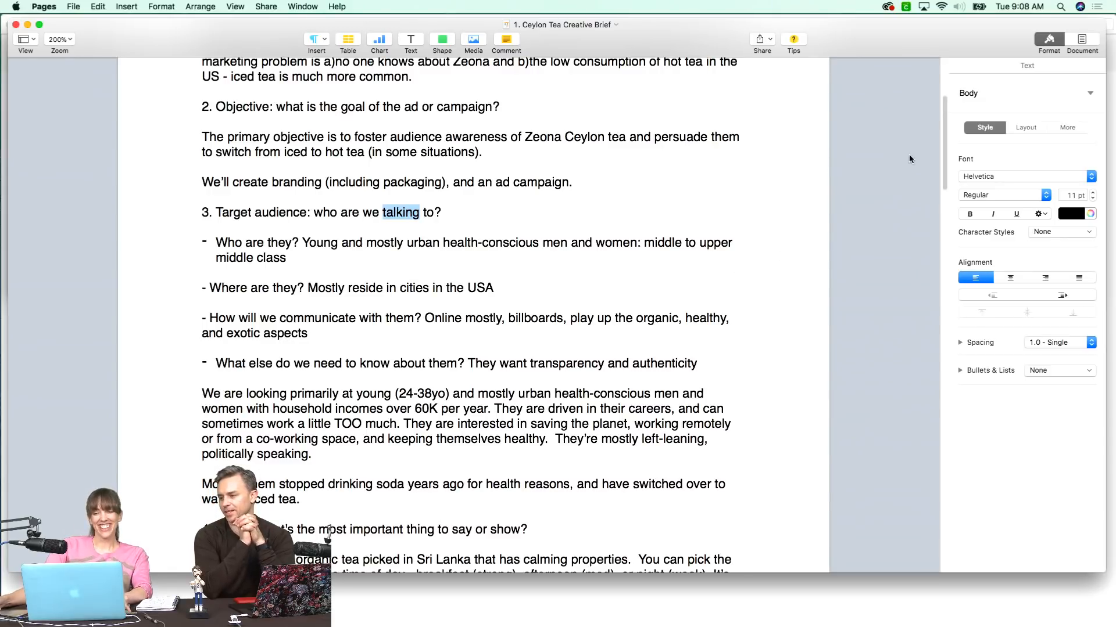
pyautogui.scroll(1, 944, 138)
pyautogui.scroll(-2, 943, 141)
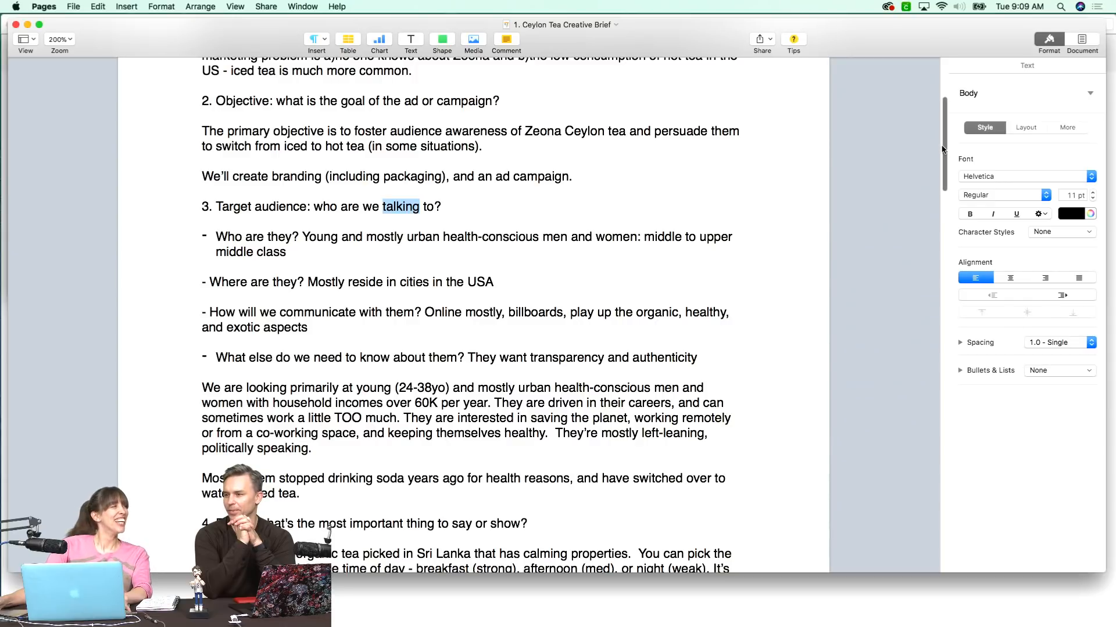
pyautogui.moveTo(942, 156); pyautogui.dragTo(943, 162)
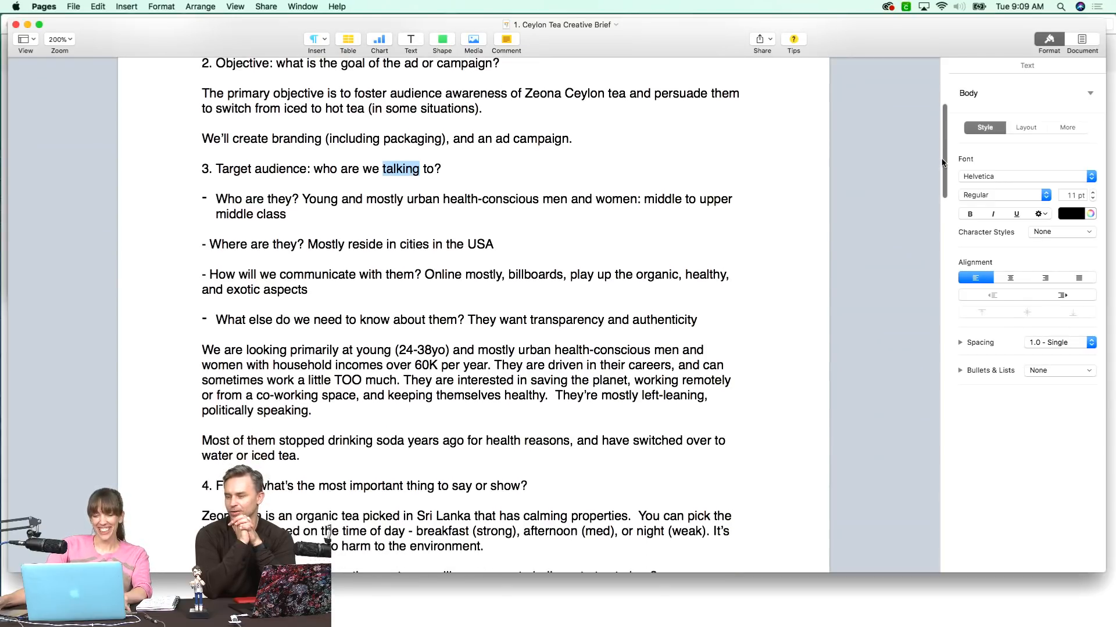
pyautogui.scroll(-1, 942, 163)
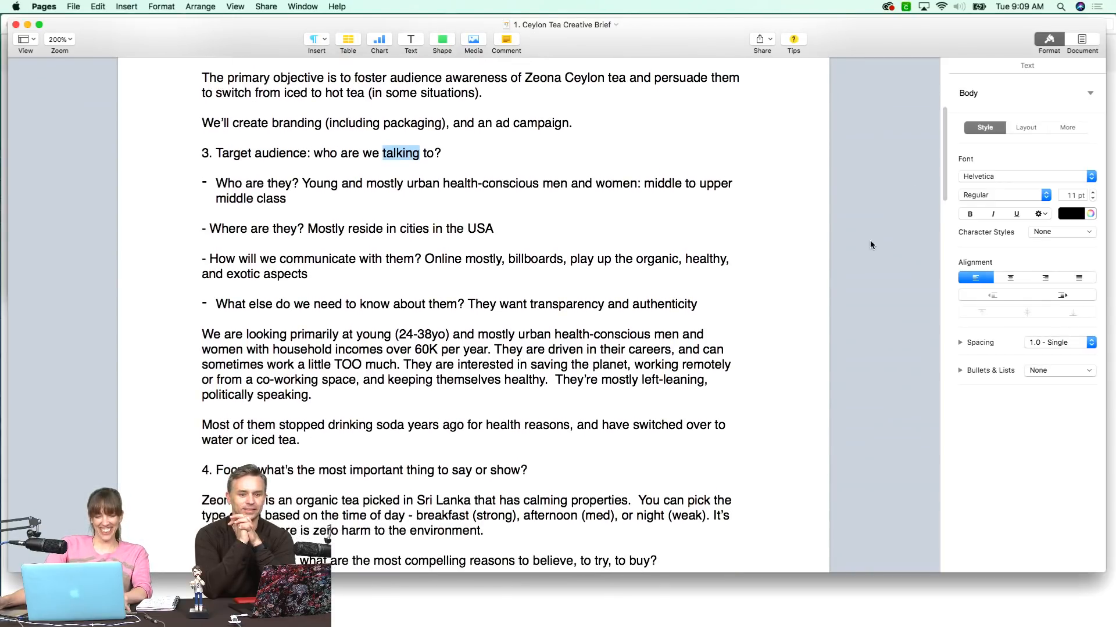
pyautogui.scroll(-3, 943, 160)
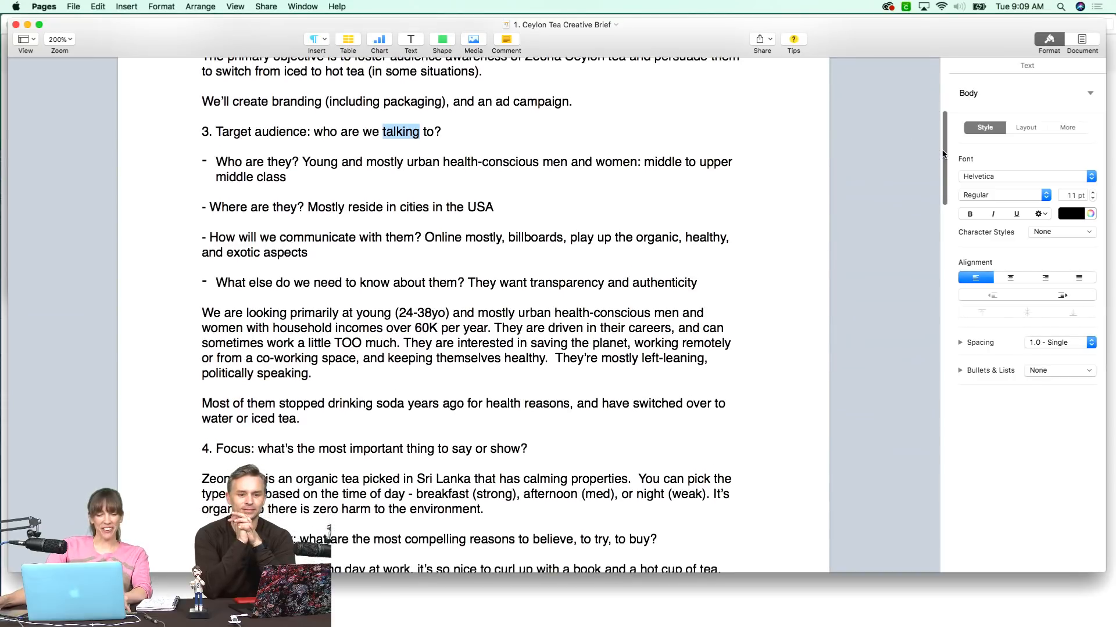
pyautogui.scroll(-1, 943, 160)
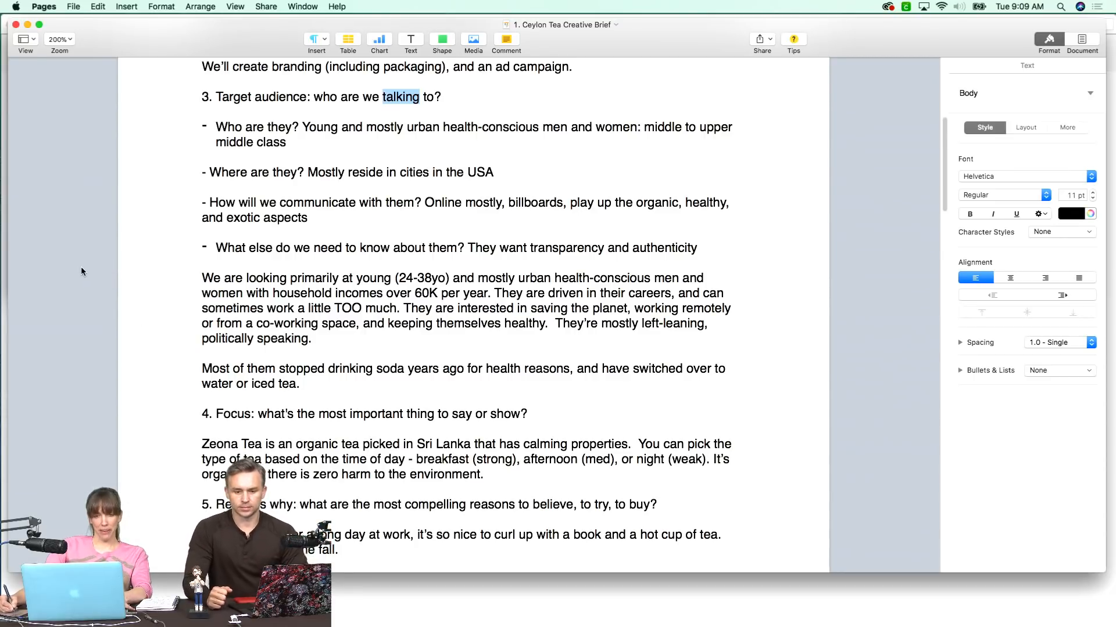
# - Close the creative brief and open 2. Research - moodboard.ai in Illustrator
pyautogui.press('super+w')
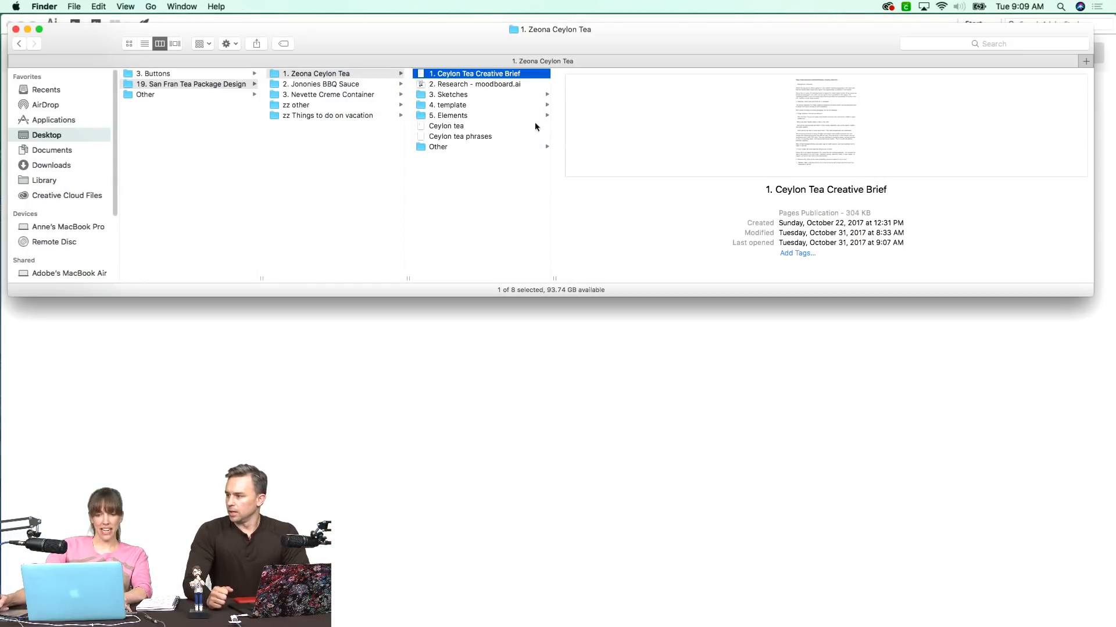
pyautogui.click(515, 84)
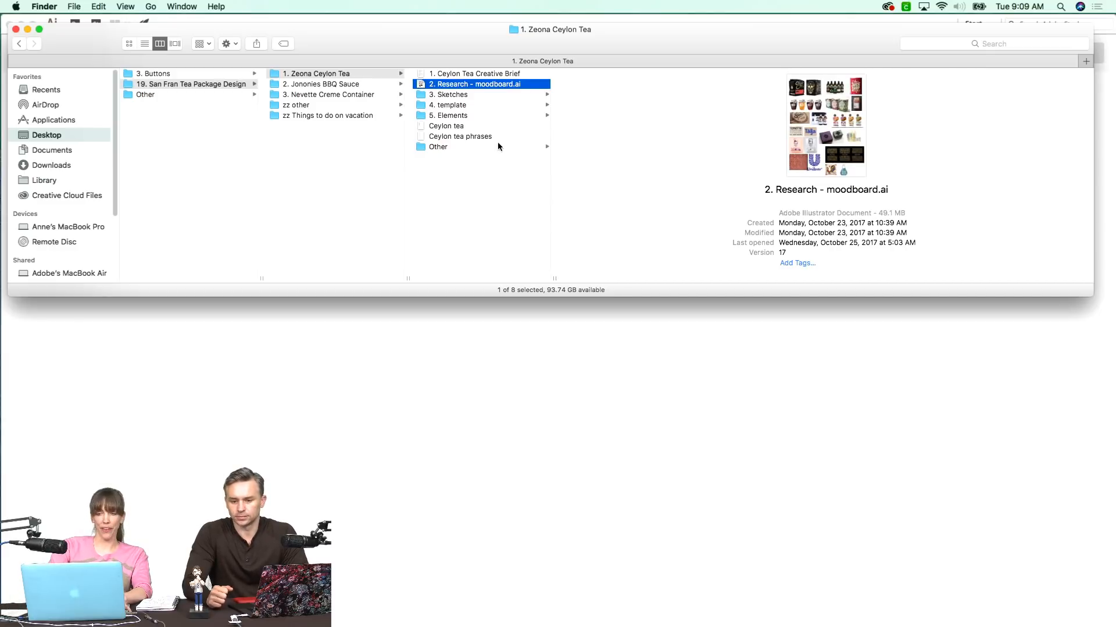
pyautogui.press('super+o')
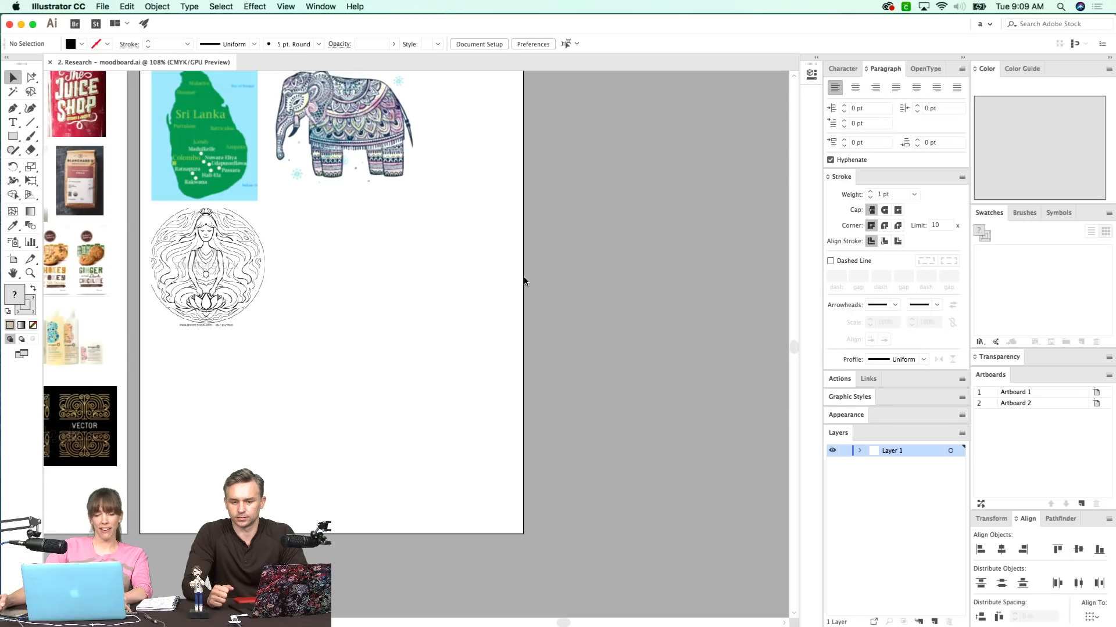
# - Examine the coffee bag, bottle, marmalade jar and chocolate truffle packaging in the upper part of the moodboard
pyautogui.moveTo(135, 240); pyautogui.dragTo(583, 304)
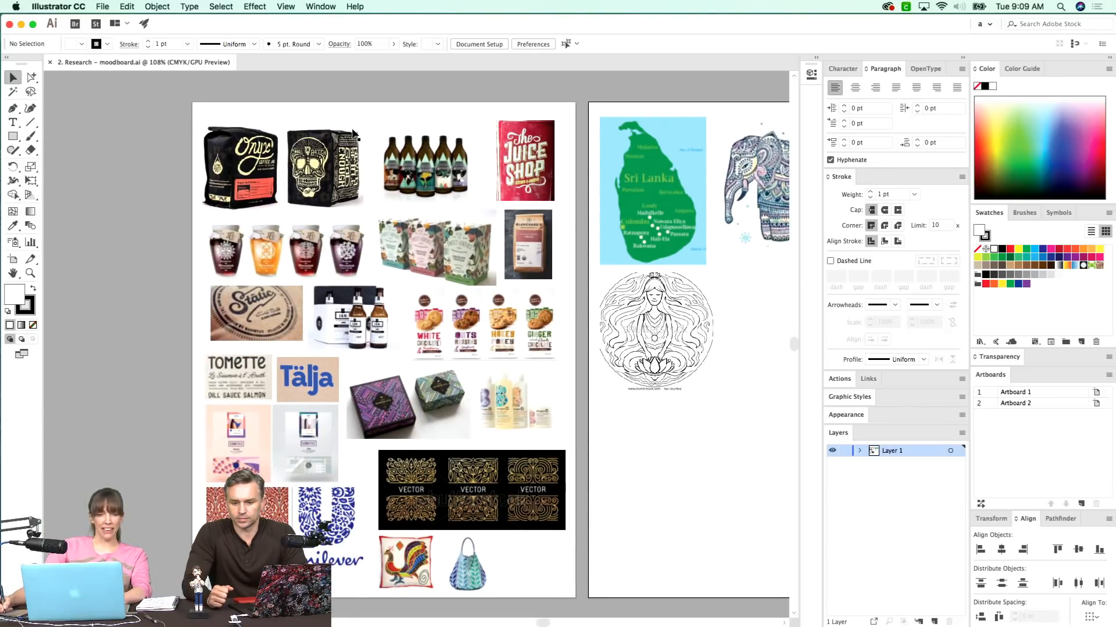
pyautogui.moveTo(395, 112); pyautogui.dragTo(134, 287)
pyautogui.moveTo(480, 341); pyautogui.dragTo(413, 309)
pyautogui.hscroll(4, 414, 309)
pyautogui.scroll(-2, 414, 309)
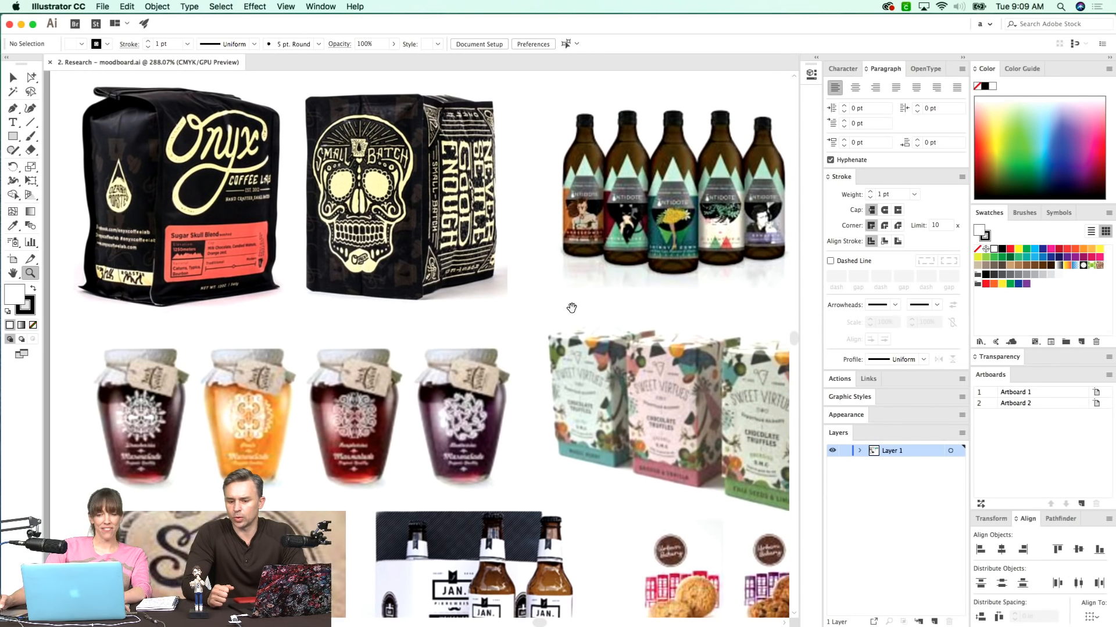
pyautogui.hscroll(4, 542, 308)
pyautogui.scroll(-1, 542, 307)
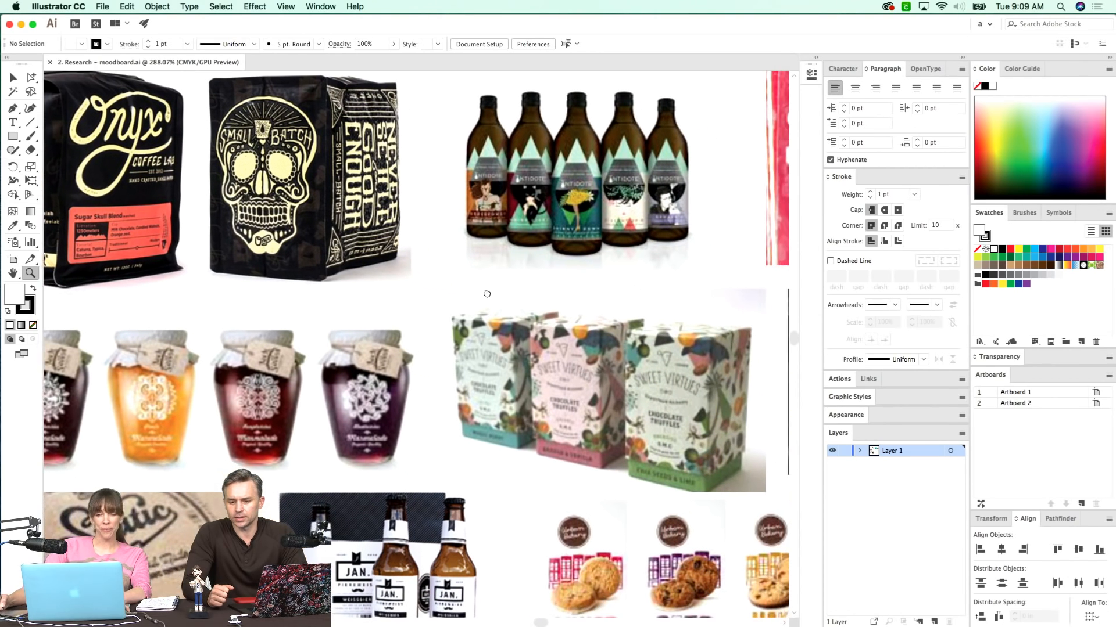
pyautogui.moveTo(669, 351); pyautogui.dragTo(511, 396)
pyautogui.moveTo(519, 457); pyautogui.dragTo(521, 375)
pyautogui.scroll(-5, 522, 375)
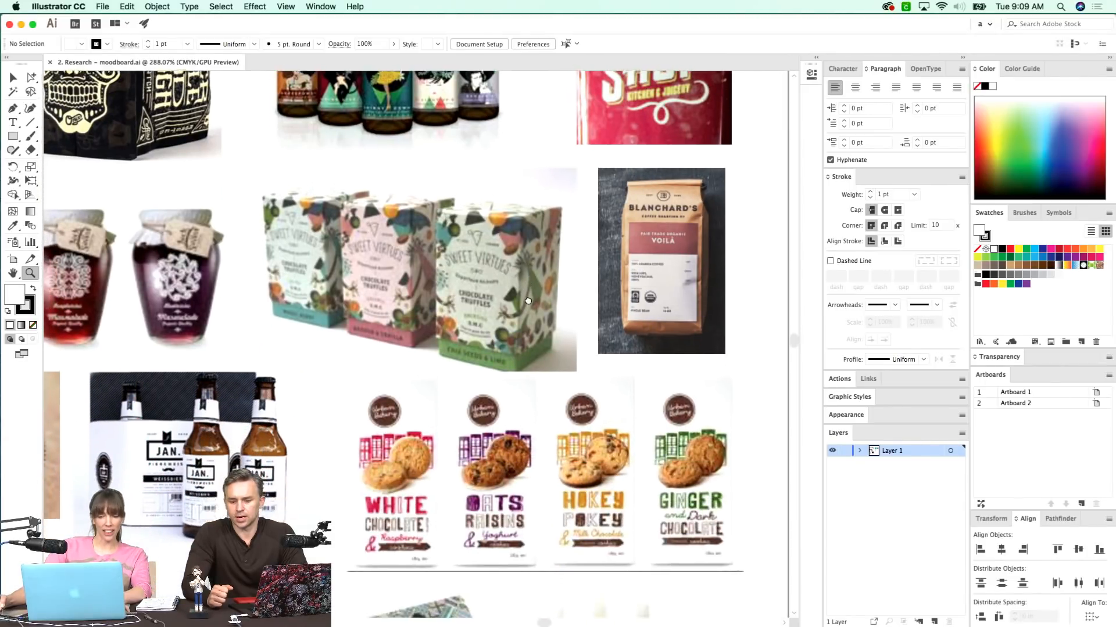
# - Examine the cookie packaging, patterned chocolate boxes, gold vector ornaments and textile patterns in the lower part of the moodboard
pyautogui.scroll(-4, 487, 409)
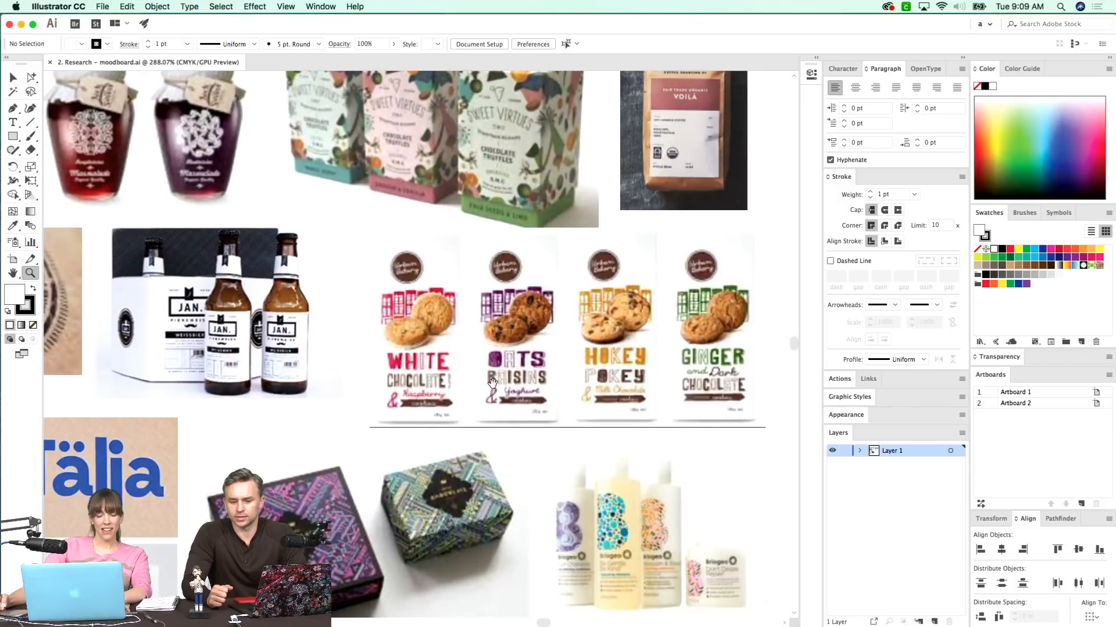
pyautogui.moveTo(472, 532); pyautogui.dragTo(476, 381)
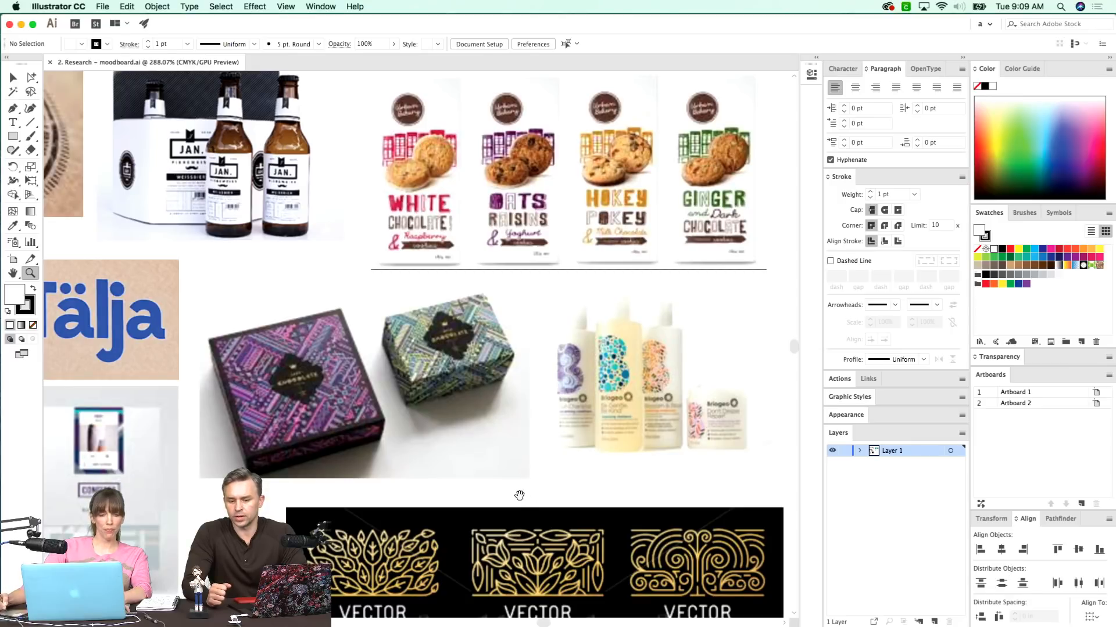
pyautogui.scroll(-3, 519, 495)
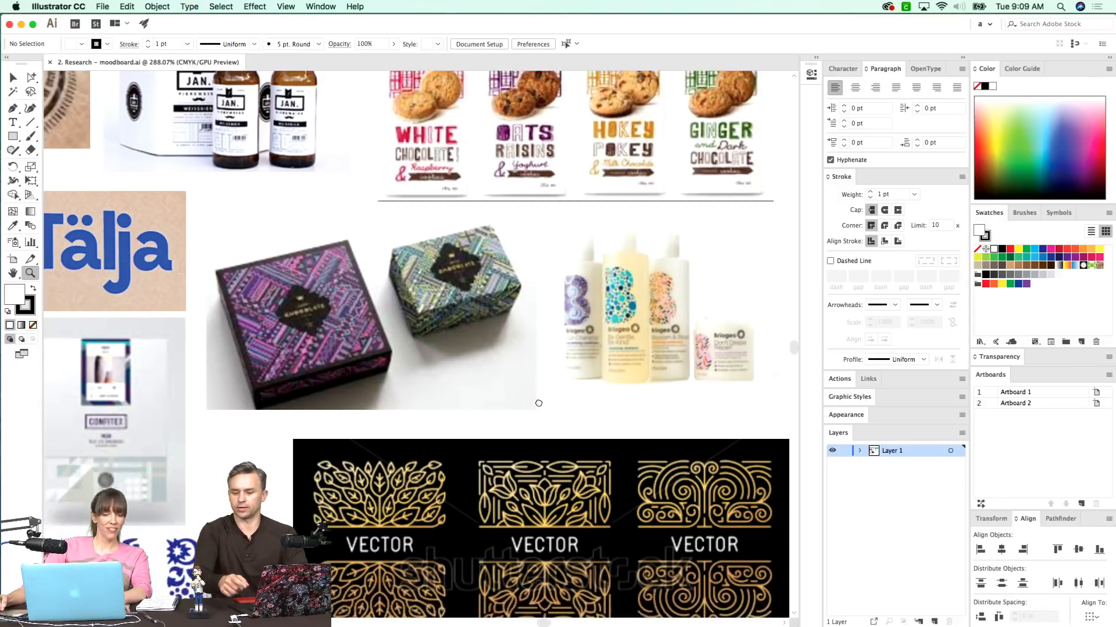
pyautogui.scroll(-3, 539, 403)
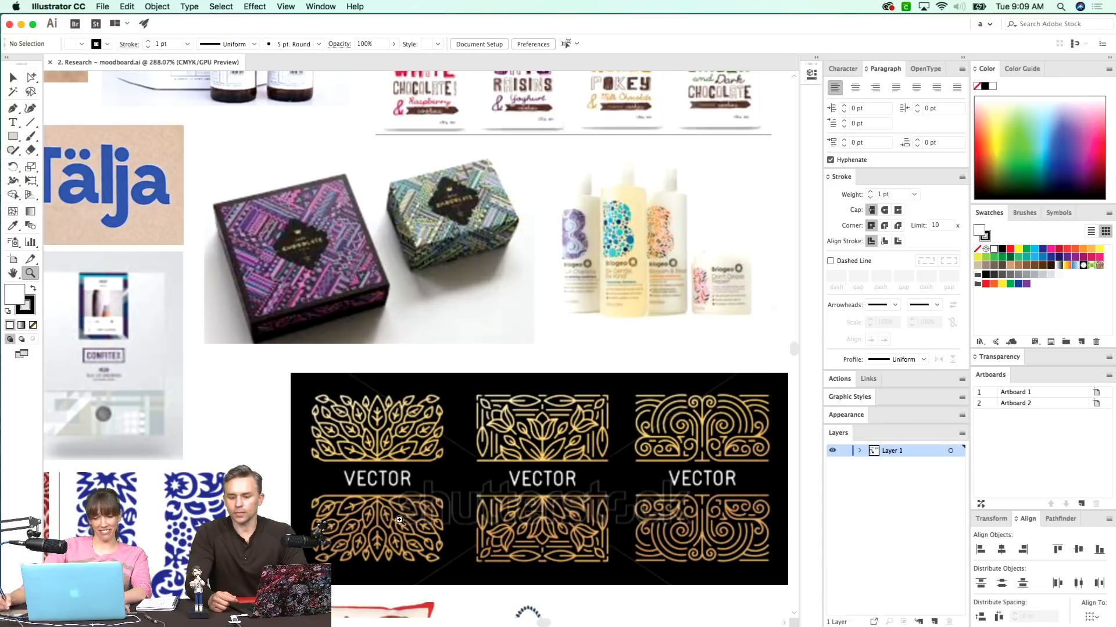
pyautogui.scroll(-7, 363, 542)
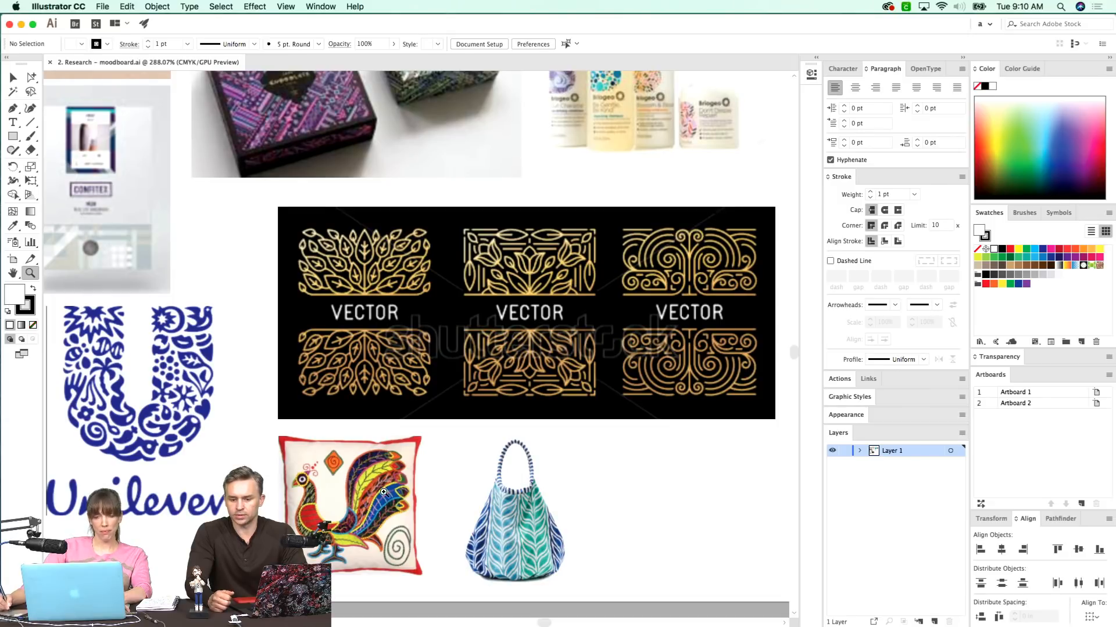
pyautogui.hscroll(-5, 310, 527)
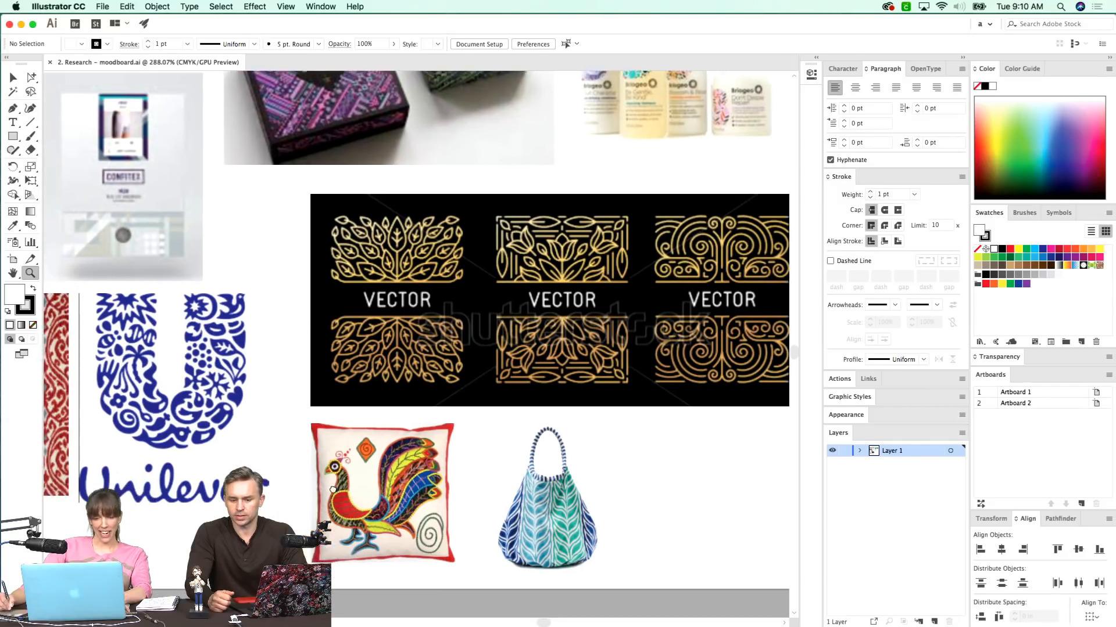
pyautogui.hscroll(-6, 358, 505)
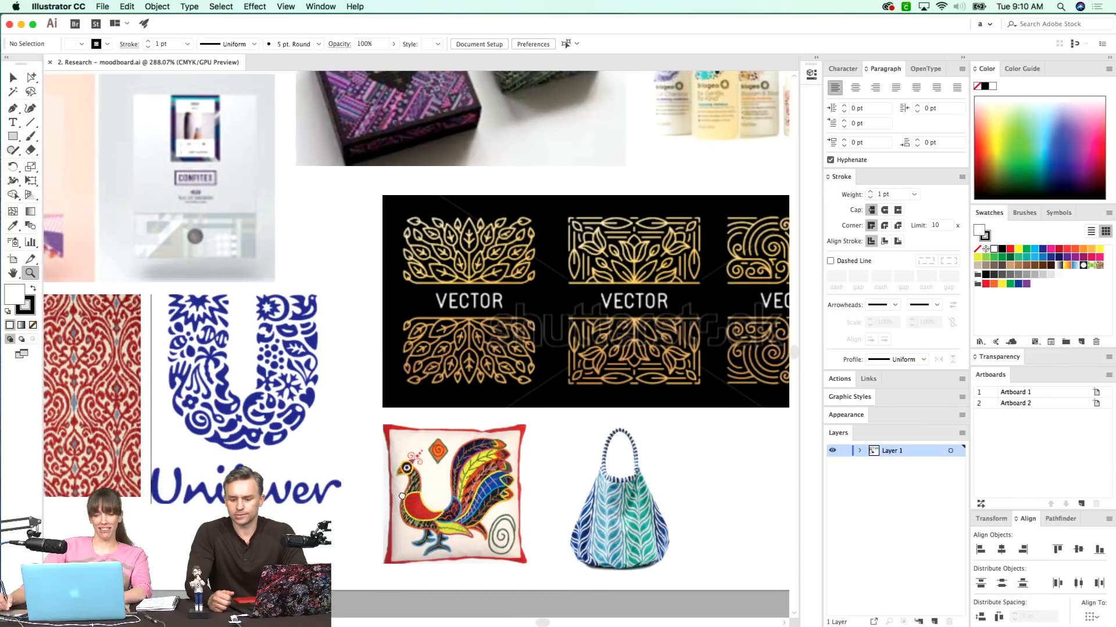
pyautogui.hscroll(-8, 455, 507)
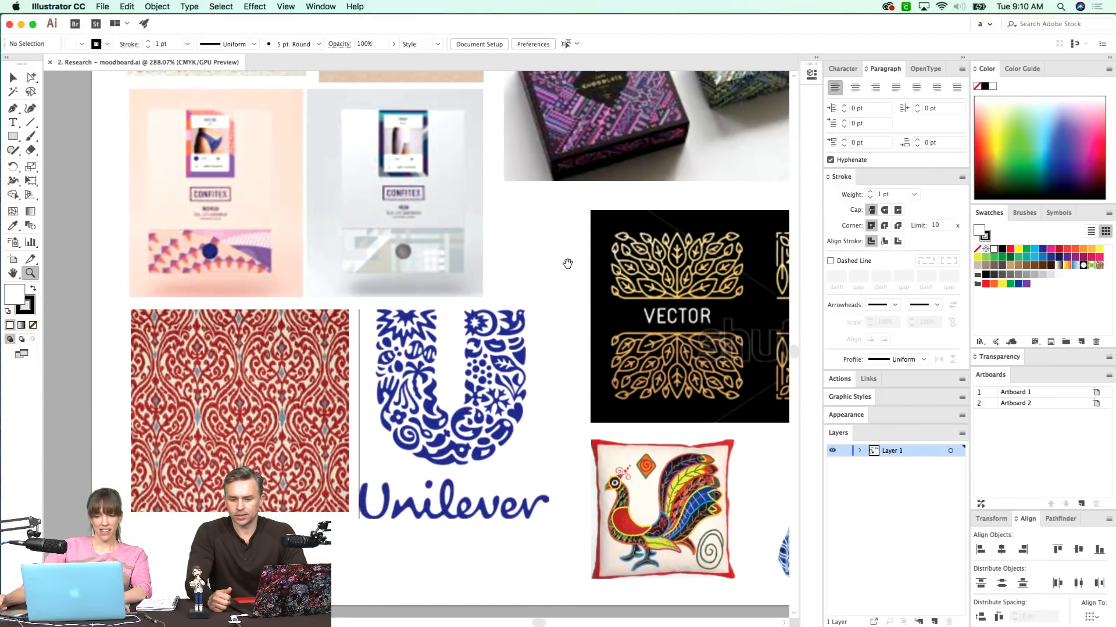
# - Examine the Confitex packaging, red textile pattern, Unilever logo and gold vector ornaments in the moodboard's lower part
pyautogui.moveTo(568, 261); pyautogui.dragTo(569, 380)
pyautogui.scroll(3, 566, 363)
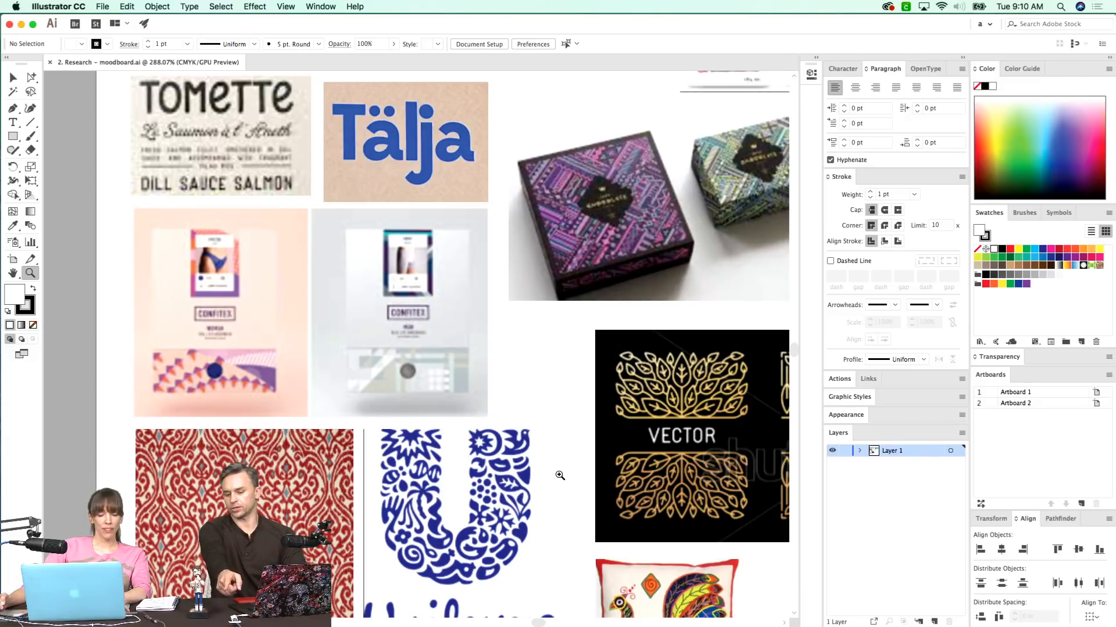
pyautogui.scroll(-5, 570, 463)
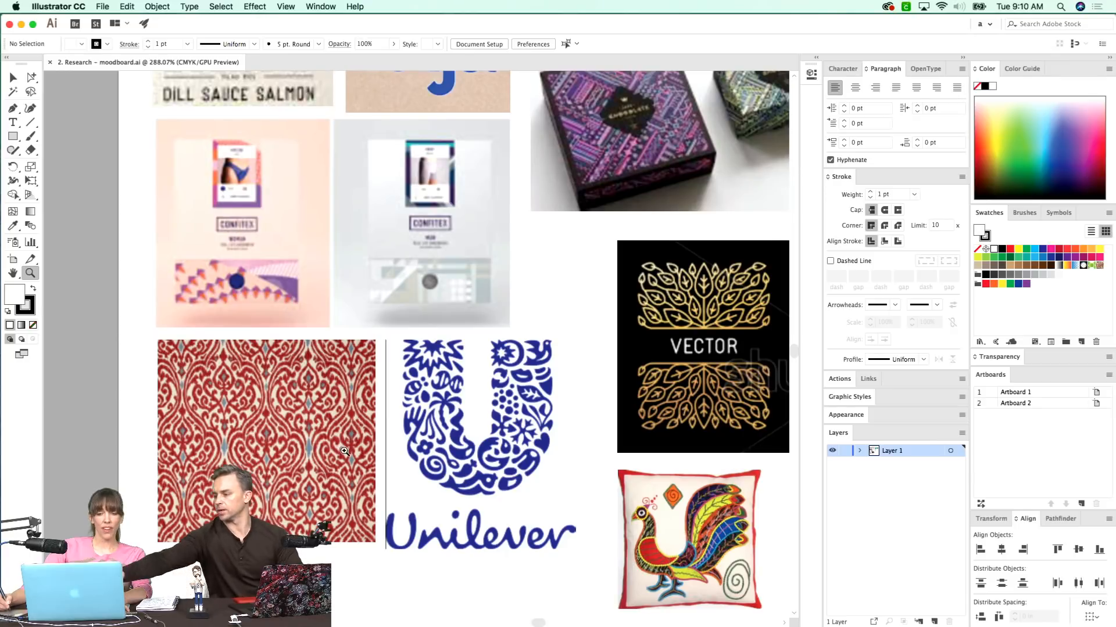
pyautogui.hscroll(10, 440, 362)
pyautogui.hscroll(2, 440, 362)
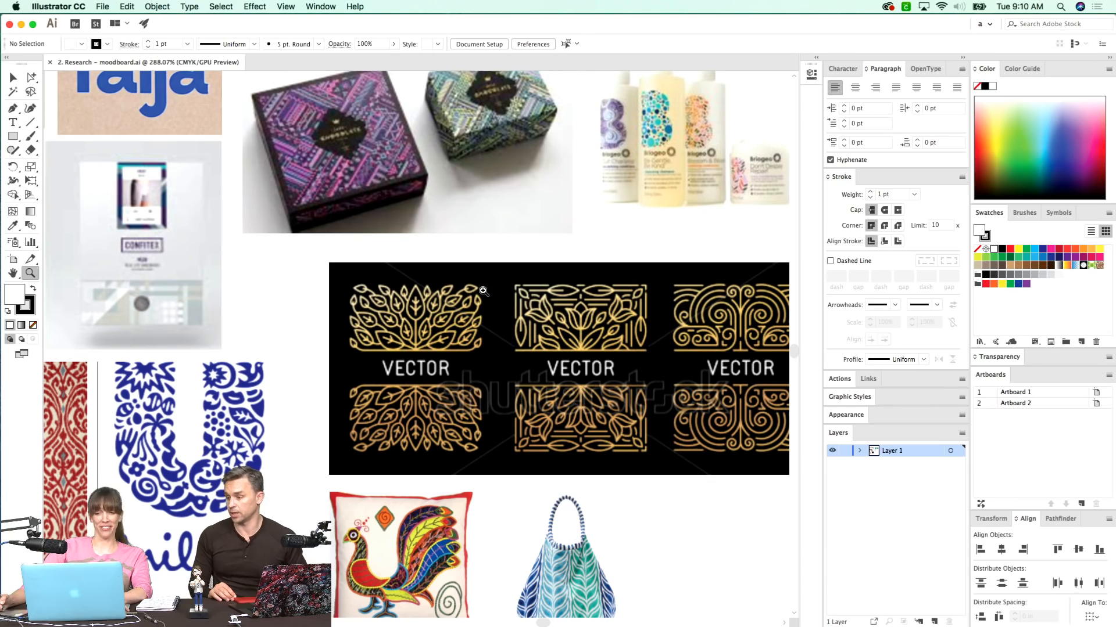
# - Review the chocolate boxes, cookie bags, beer bottles, marmalade jars and coffee bags, working up to the top of the first artboard
pyautogui.moveTo(535, 406); pyautogui.dragTo(356, 558)
pyautogui.scroll(10, 356, 557)
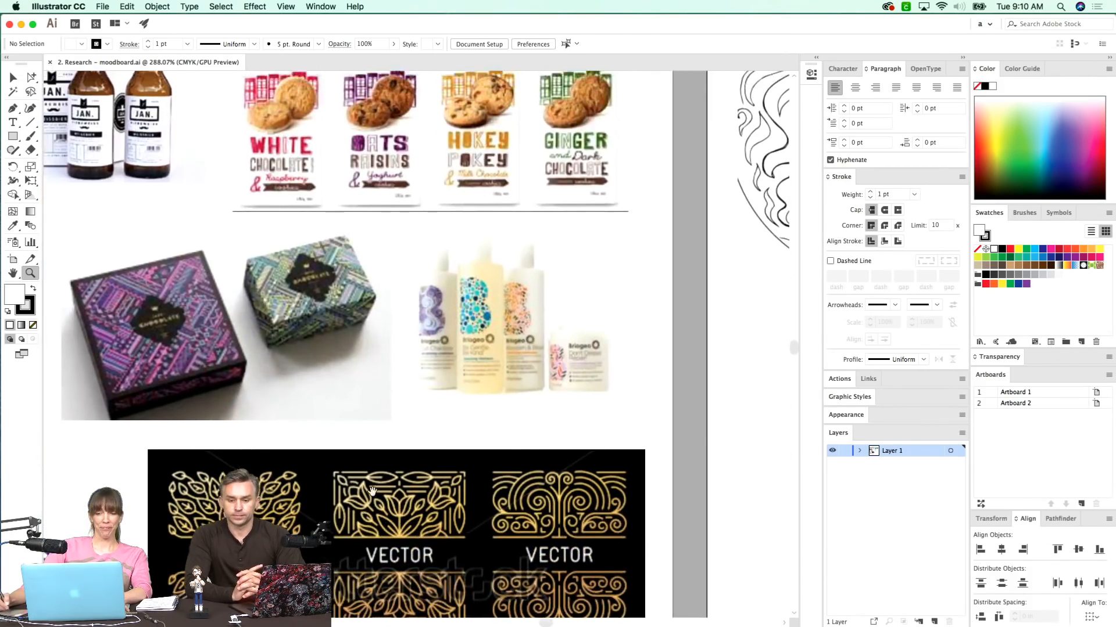
pyautogui.hscroll(-7, 523, 564)
pyautogui.hscroll(-8, 588, 565)
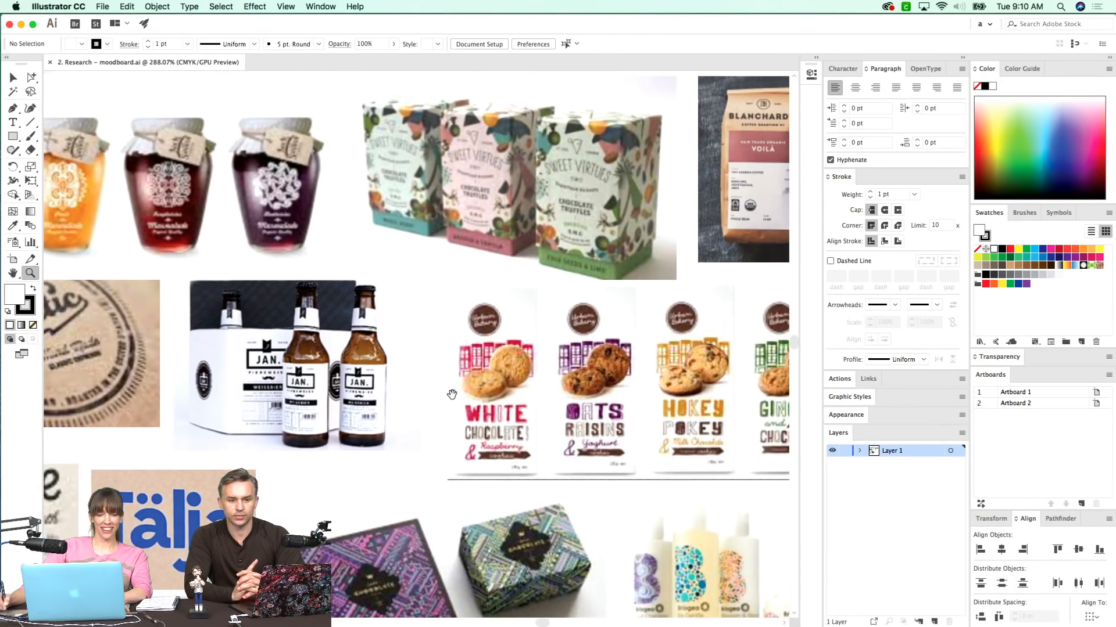
pyautogui.scroll(10, 617, 383)
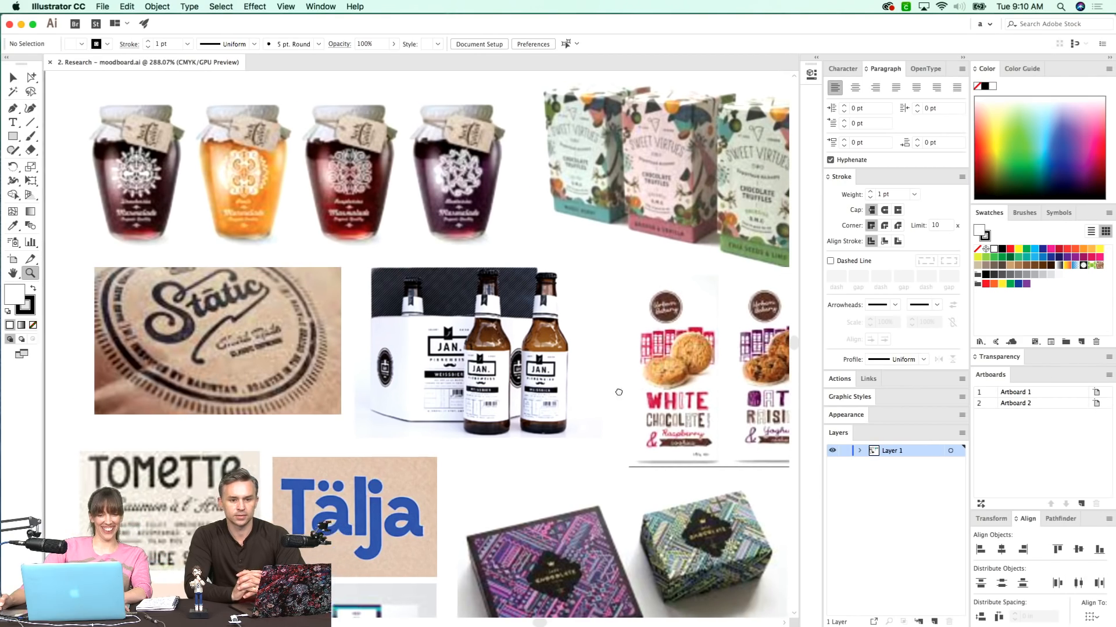
pyautogui.hscroll(2, 581, 401)
pyautogui.scroll(2, 549, 418)
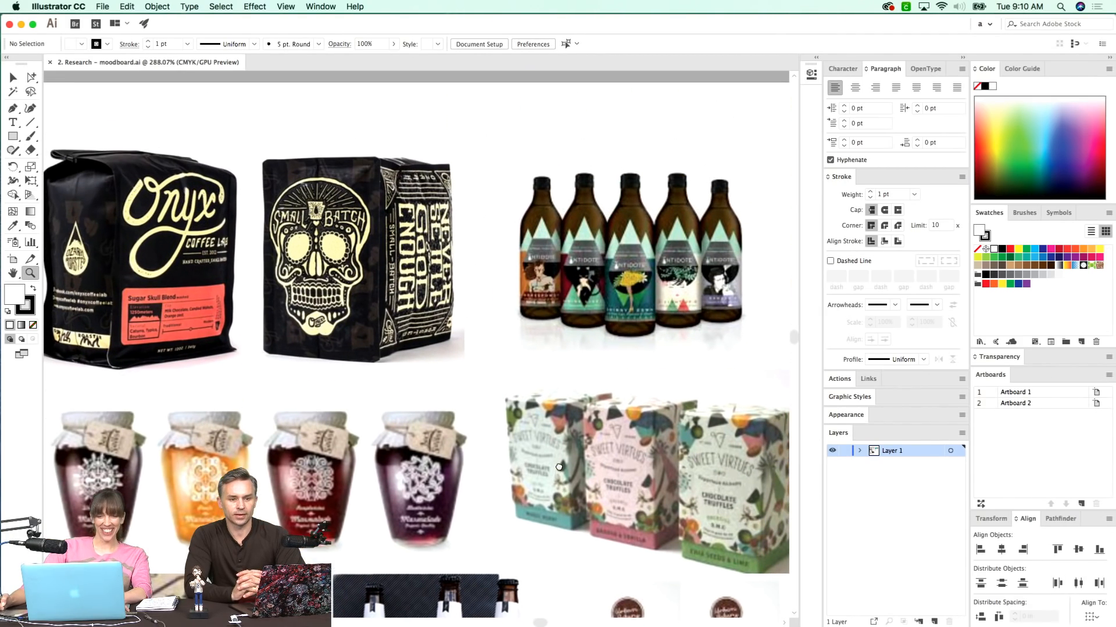
# - Examine the Sri Lanka map, the patterned elephant and the long-haired woman line drawing on the second artboard
pyautogui.hscroll(8, 465, 407)
pyautogui.scroll(-2, 436, 401)
pyautogui.hscroll(10, 411, 396)
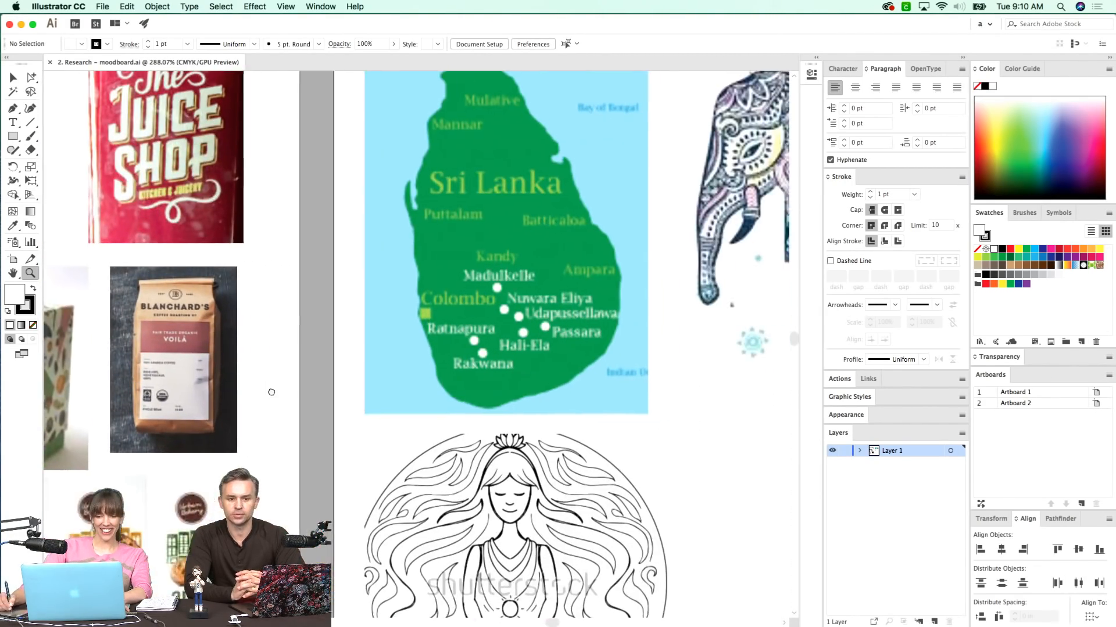
pyautogui.scroll(-3, 324, 413)
pyautogui.hscroll(-3, 323, 413)
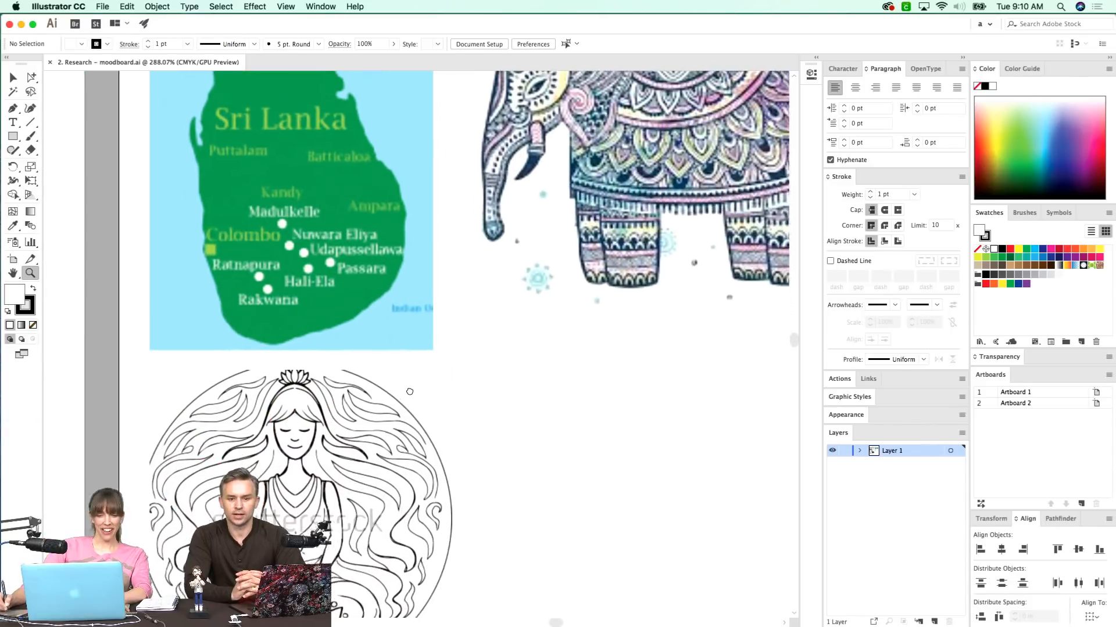
pyautogui.scroll(2, 430, 384)
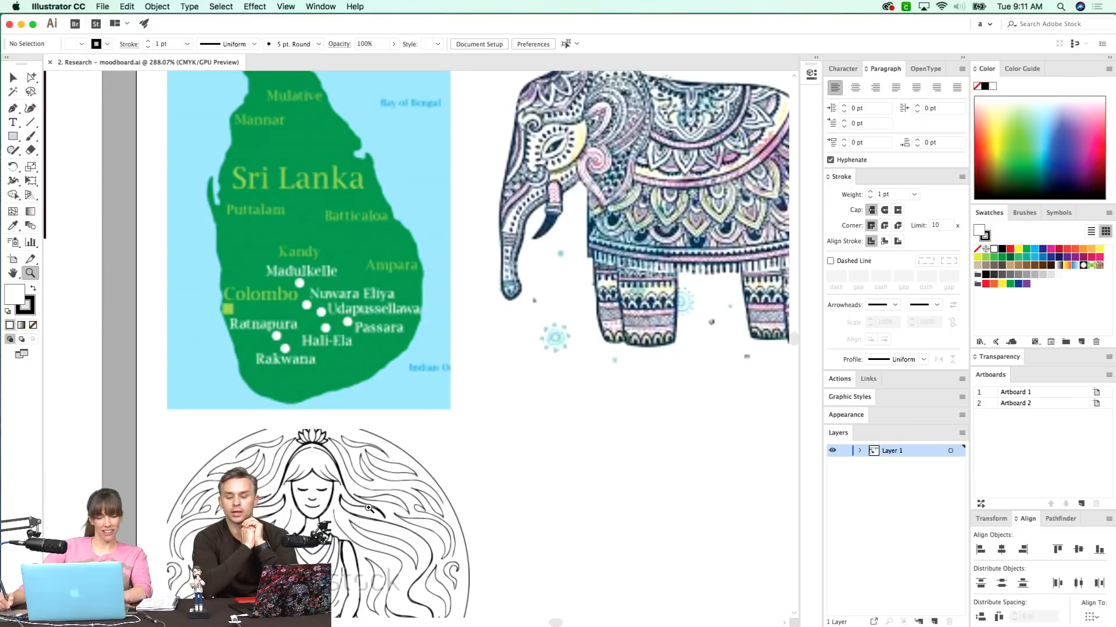
pyautogui.moveTo(356, 503); pyautogui.dragTo(410, 472)
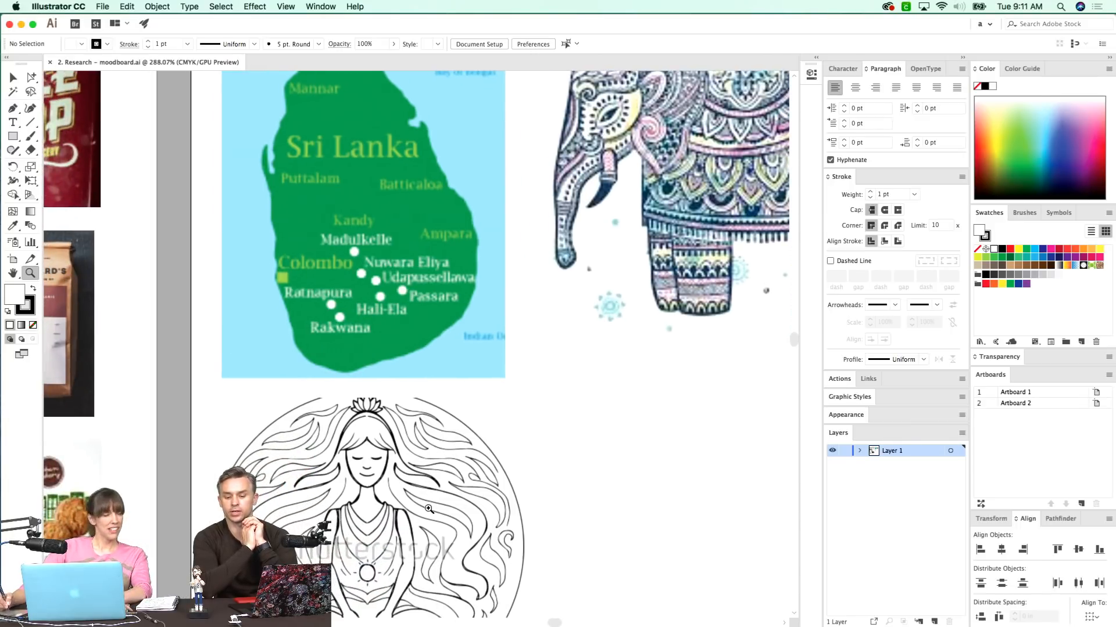
pyautogui.moveTo(526, 462); pyautogui.dragTo(448, 492)
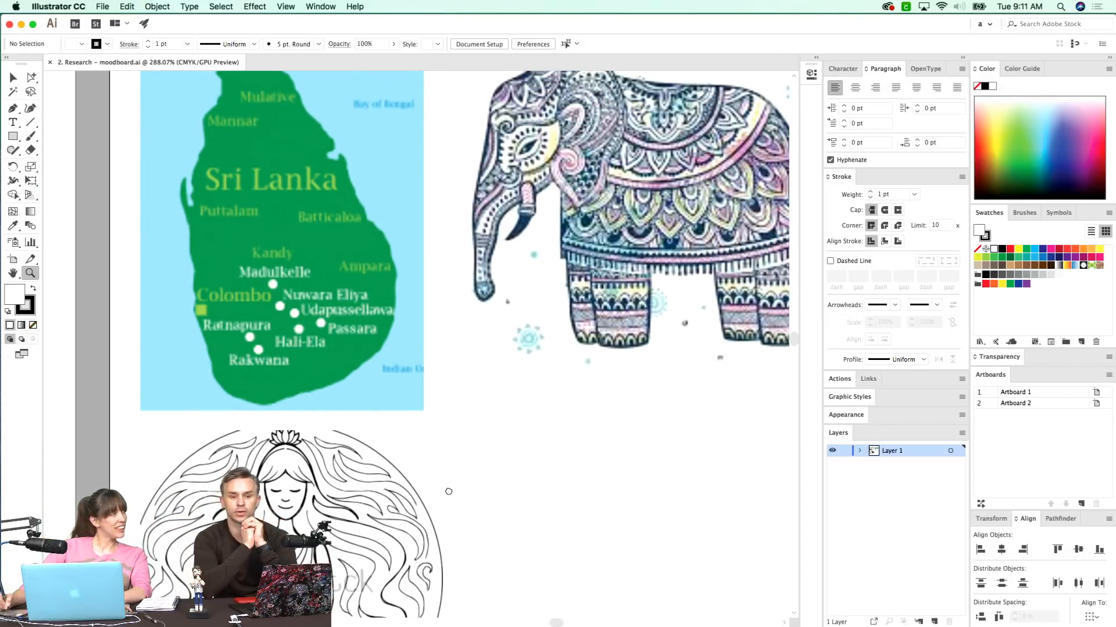
pyautogui.hscroll(-2, 449, 491)
pyautogui.scroll(-1, 453, 490)
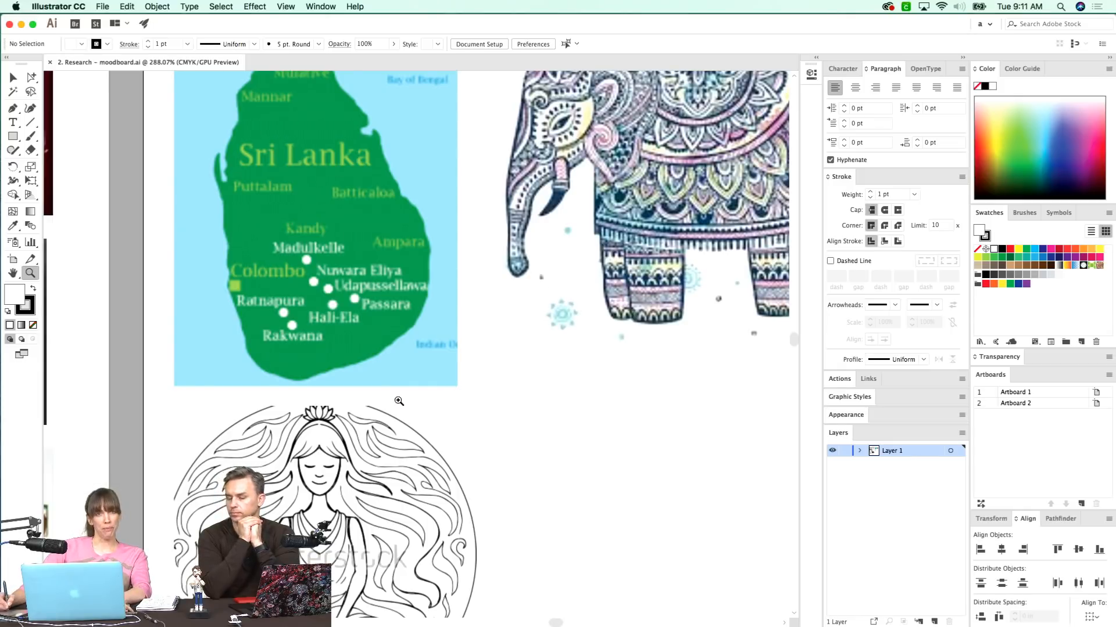
# - Return to the first artboard and examine the chocolate truffle boxes, cookie packaging, patterned chocolate boxes and Briogeo bottles
pyautogui.hscroll(-10, 530, 366)
pyautogui.hscroll(-8, 668, 430)
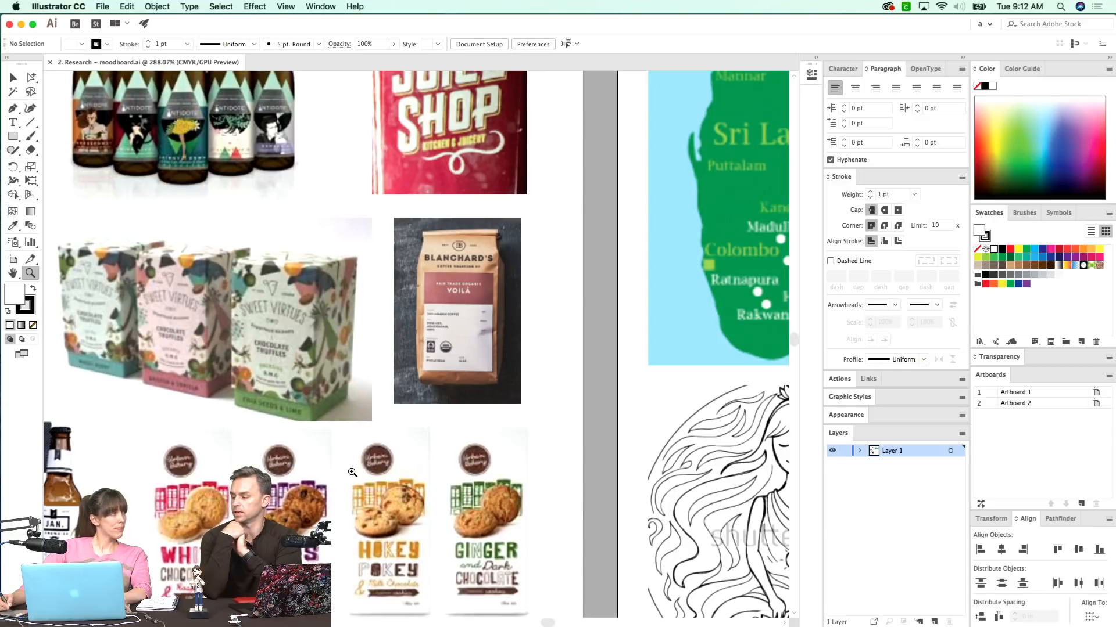
pyautogui.moveTo(352, 472); pyautogui.dragTo(475, 325)
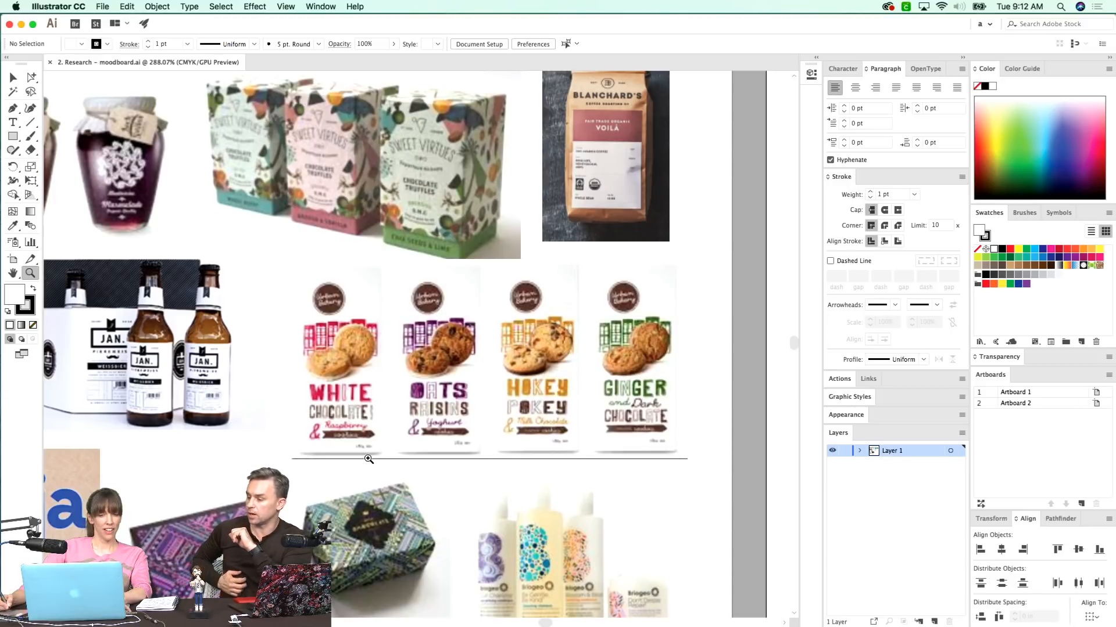
pyautogui.scroll(-1, 361, 477)
pyautogui.scroll(-2, 362, 477)
pyautogui.hscroll(-2, 362, 477)
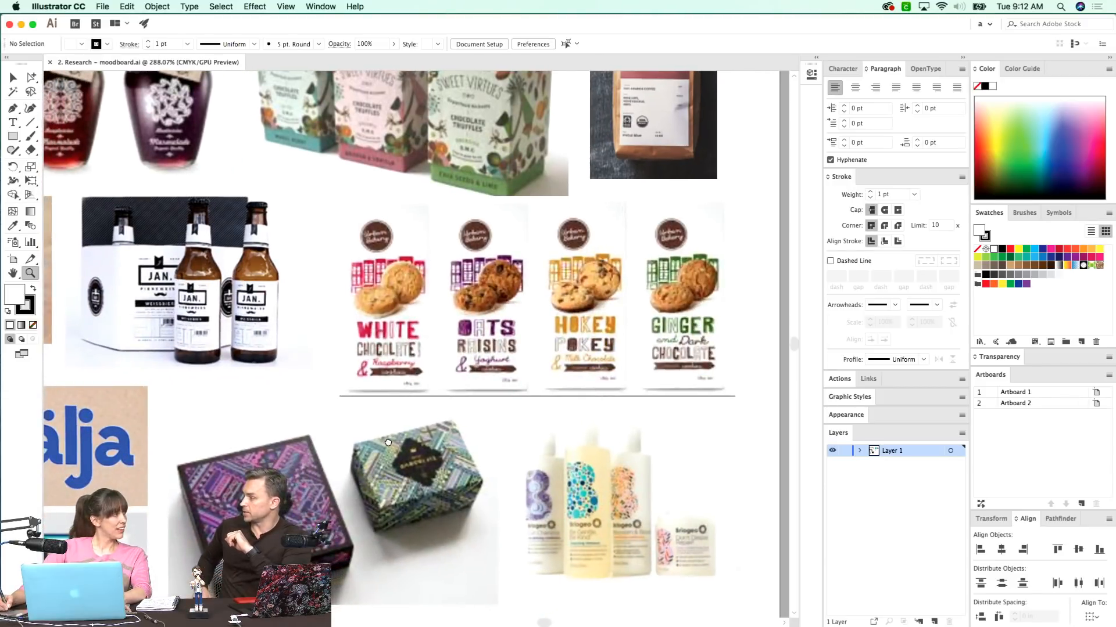
pyautogui.moveTo(391, 436); pyautogui.dragTo(388, 436)
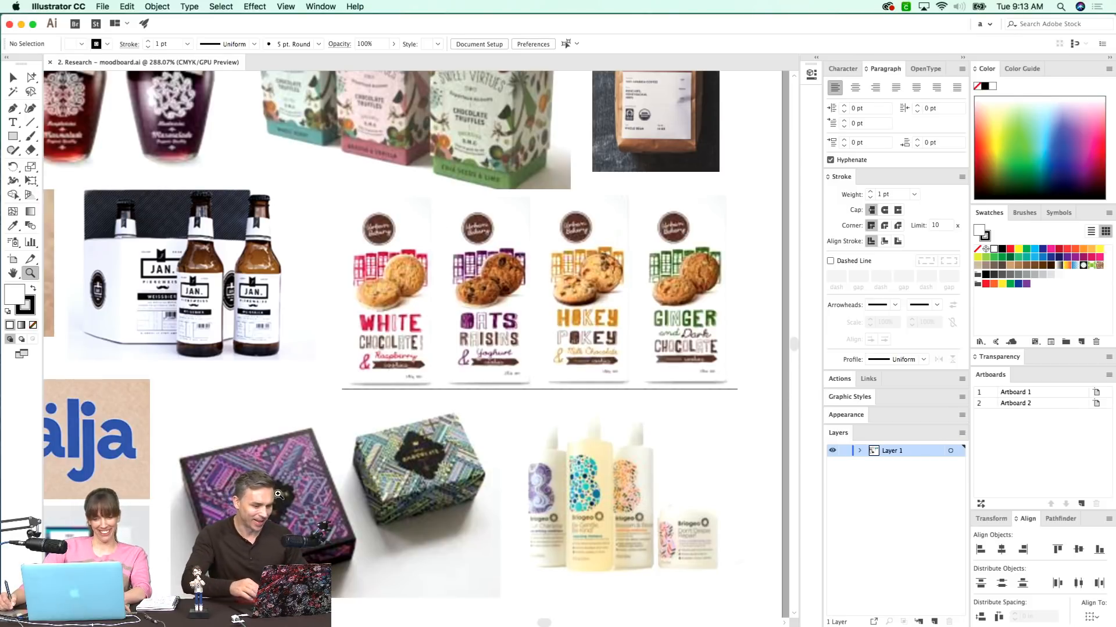
# - Examine the gold vector ornaments again together with the rooster pillow and leaf-patterned bag below them
pyautogui.moveTo(279, 495); pyautogui.dragTo(586, 299)
pyautogui.moveTo(622, 456); pyautogui.dragTo(540, 347)
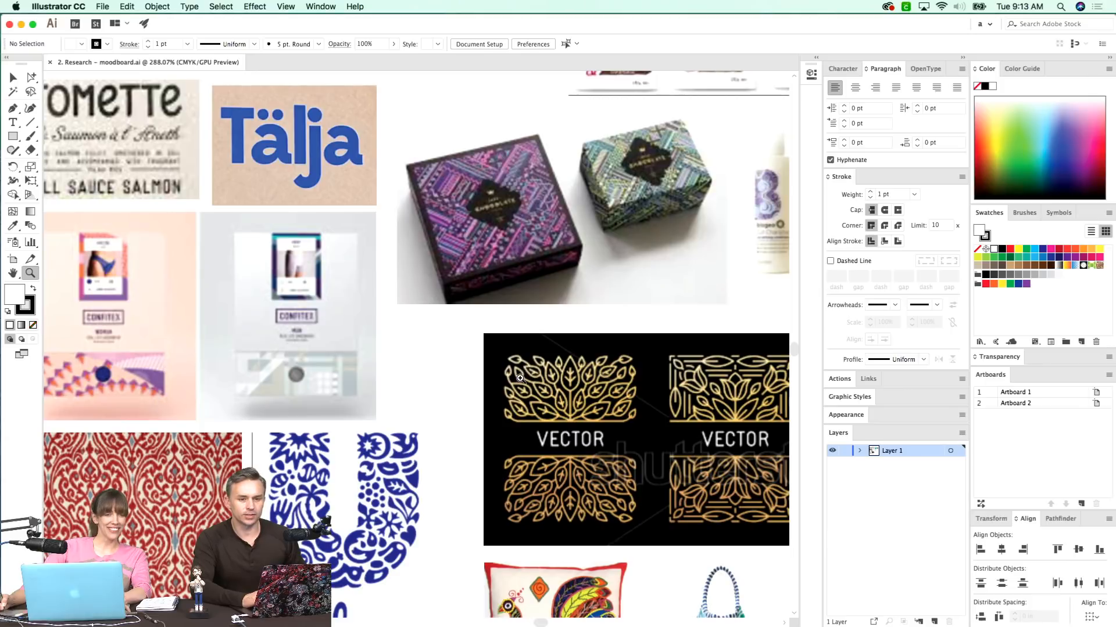
pyautogui.scroll(-5, 520, 378)
pyautogui.hscroll(3, 520, 378)
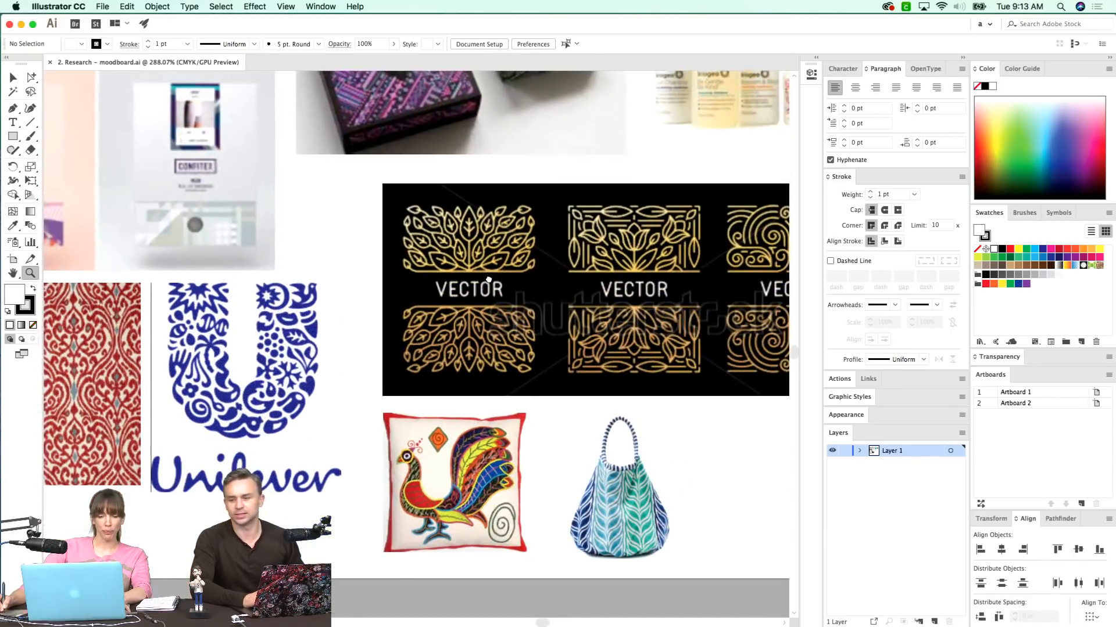
pyautogui.scroll(1, 489, 279)
pyautogui.hscroll(-1, 488, 280)
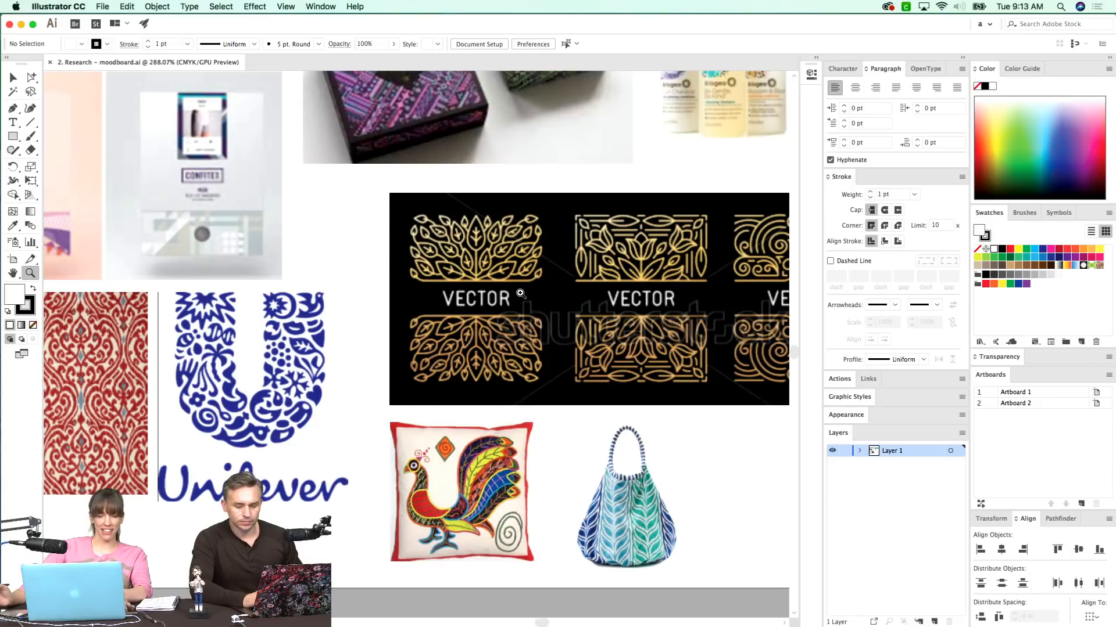
# - Switch to Finder and open all four images from the 3. Sketches folder, IMG_3211.JPG to IMG_3214.JPG, in Preview
pyautogui.press('super+Tab')
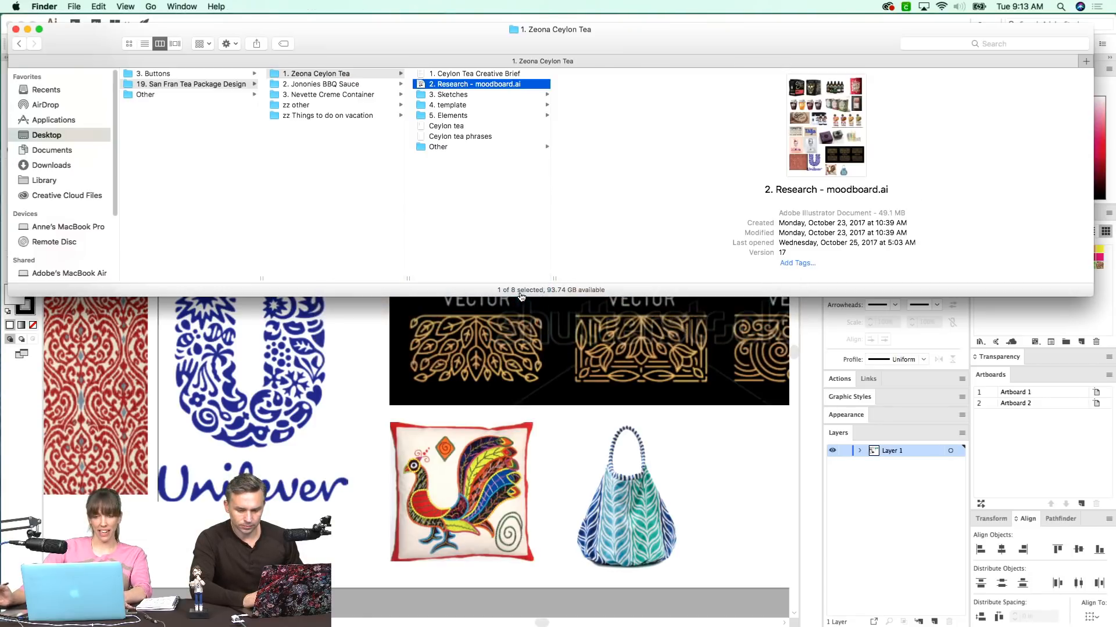
pyautogui.click(465, 94)
pyautogui.click(633, 74)
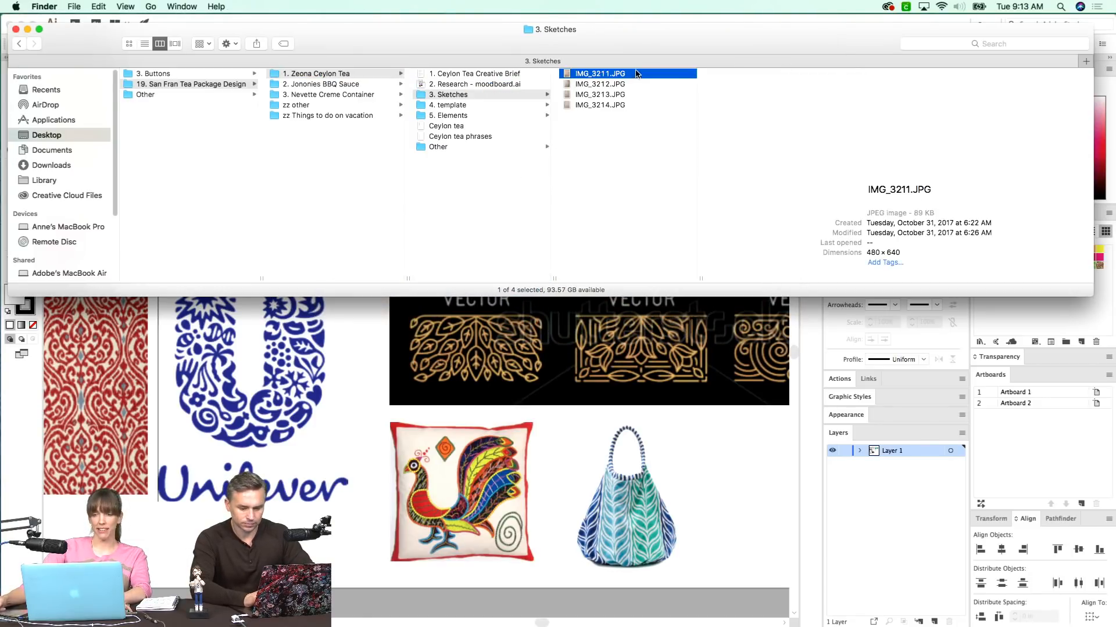
pyautogui.press('space')
pyautogui.press('space')
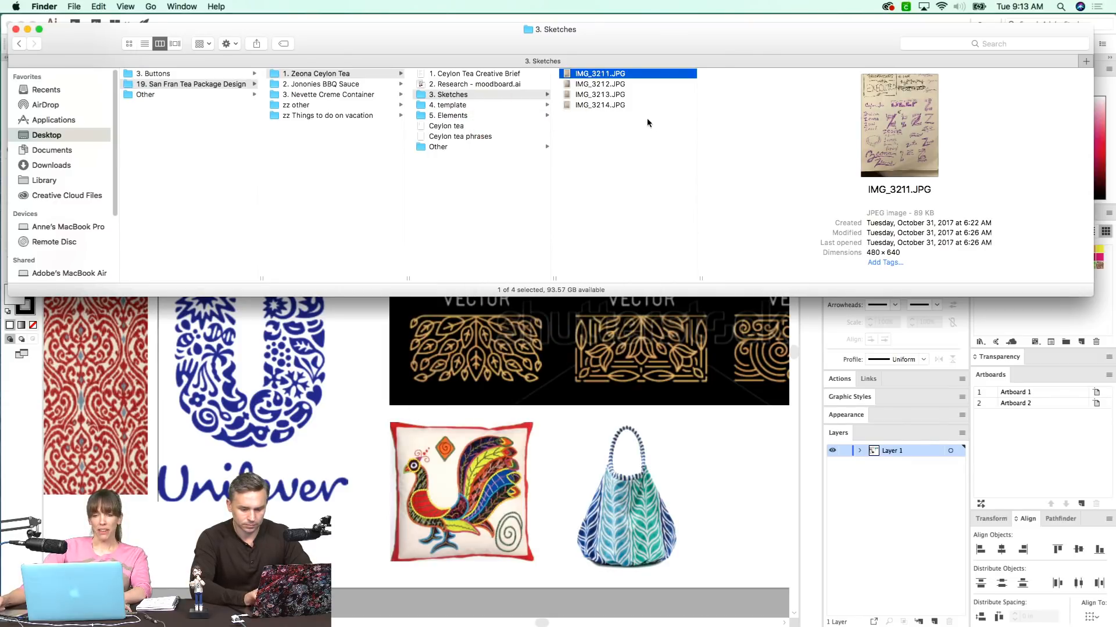
pyautogui.press('space')
pyautogui.press('space')
pyautogui.press('super+a')
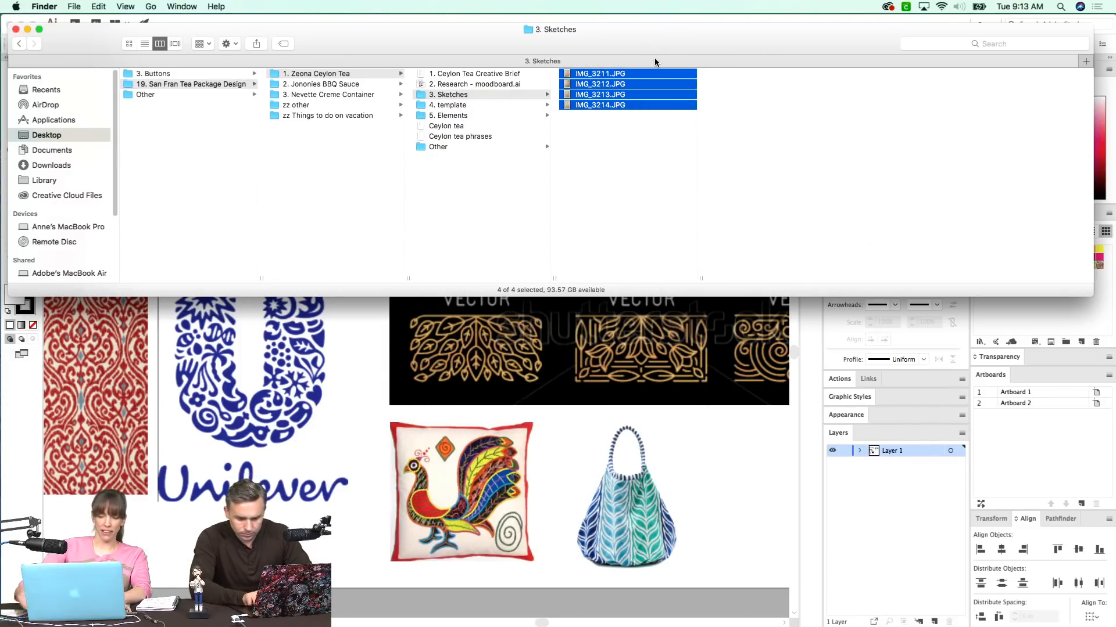
pyautogui.press('super+o')
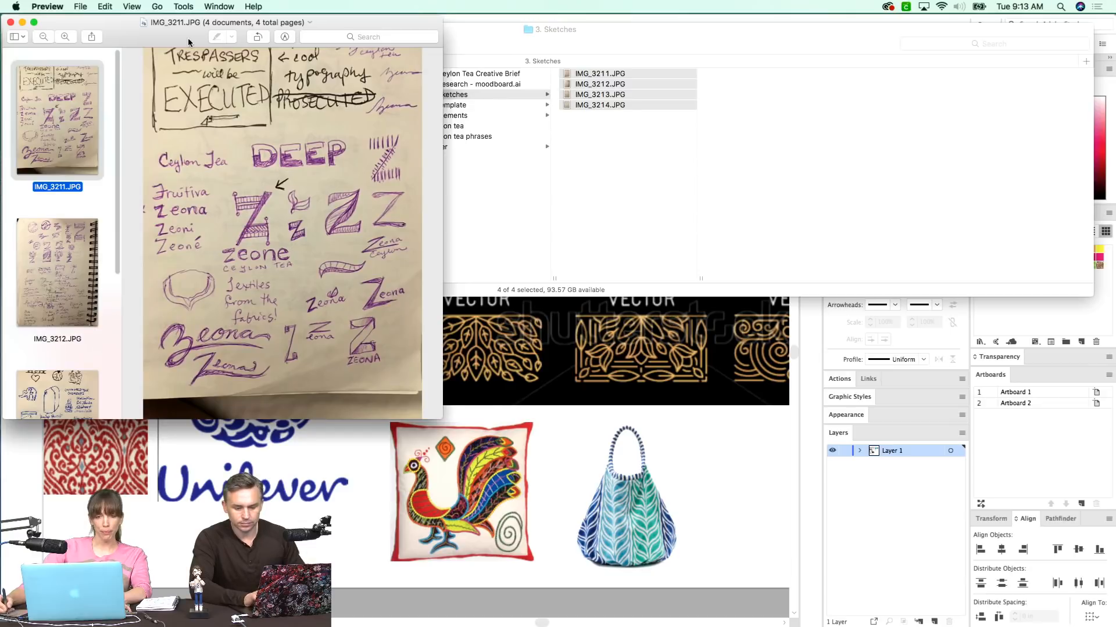
# - Move and enlarge the Preview window, and examine the Zeona name and letter Z sketches in IMG_3211.JPG
pyautogui.moveTo(187, 37); pyautogui.dragTo(332, 35)
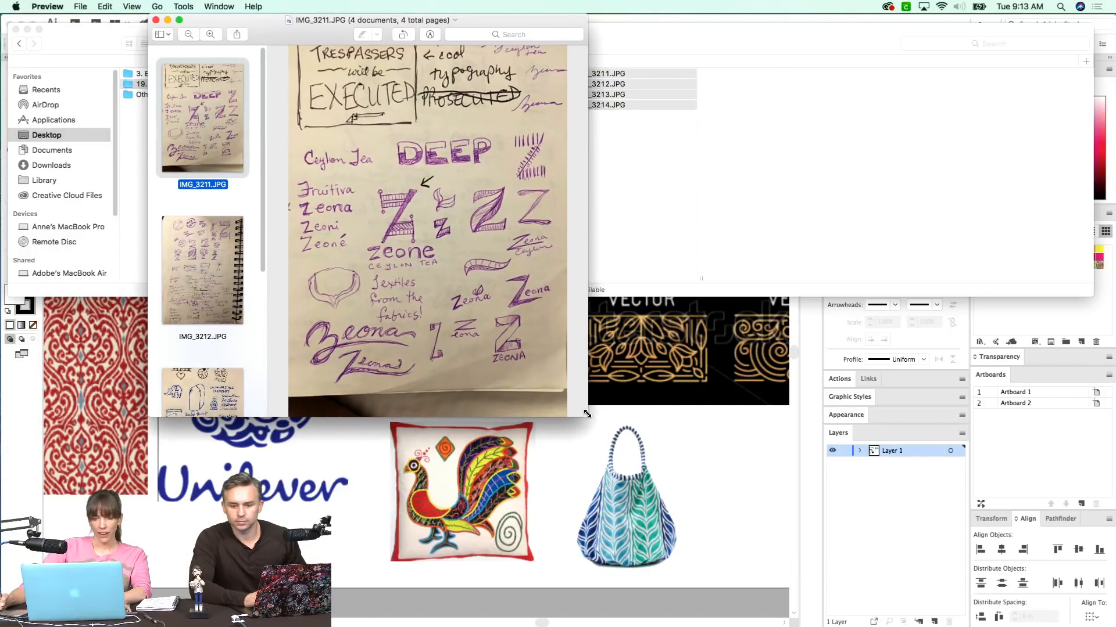
pyautogui.moveTo(587, 416); pyautogui.dragTo(862, 622)
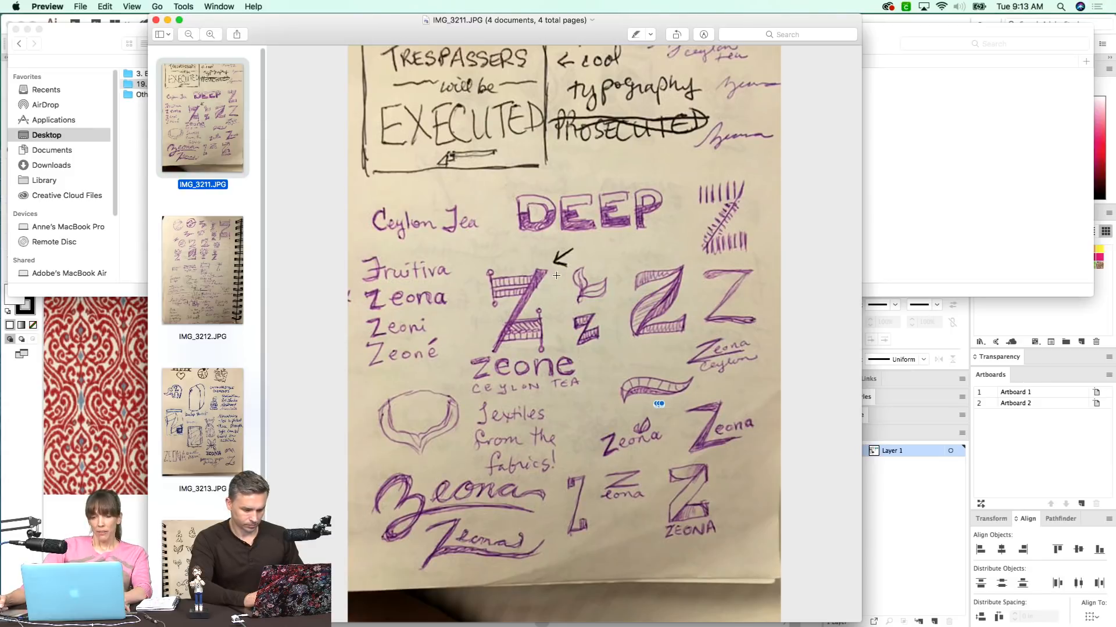
pyautogui.click(500, 261)
pyautogui.click(524, 399)
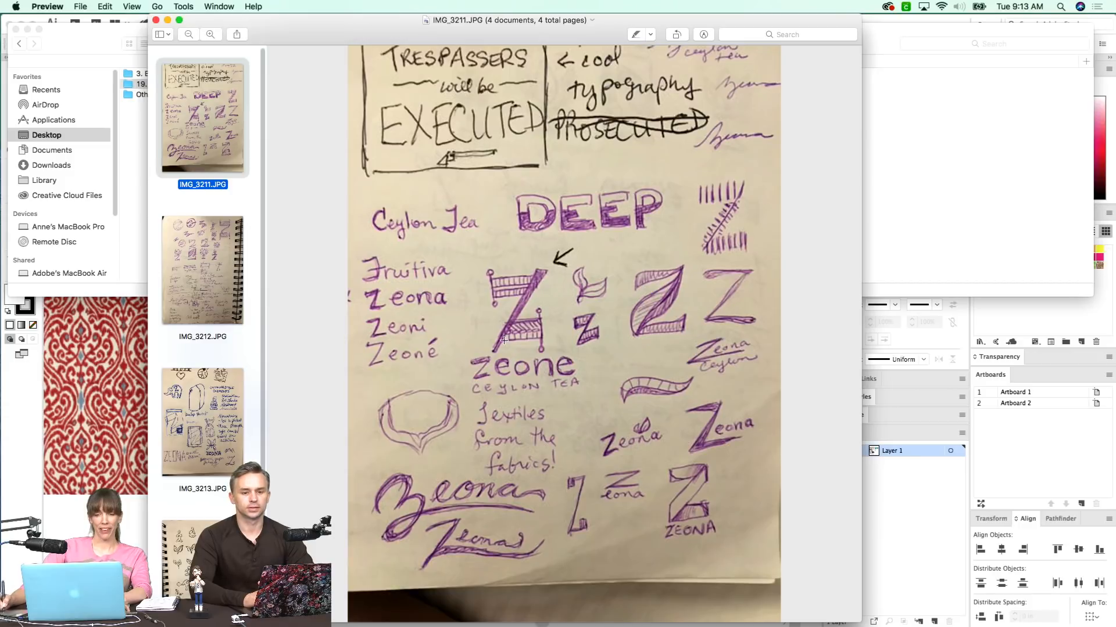
# - View the logo sketches in IMG_3212.JPG and the packaging ideas in IMG_3213.JPG, enlarging each page
pyautogui.click(221, 250)
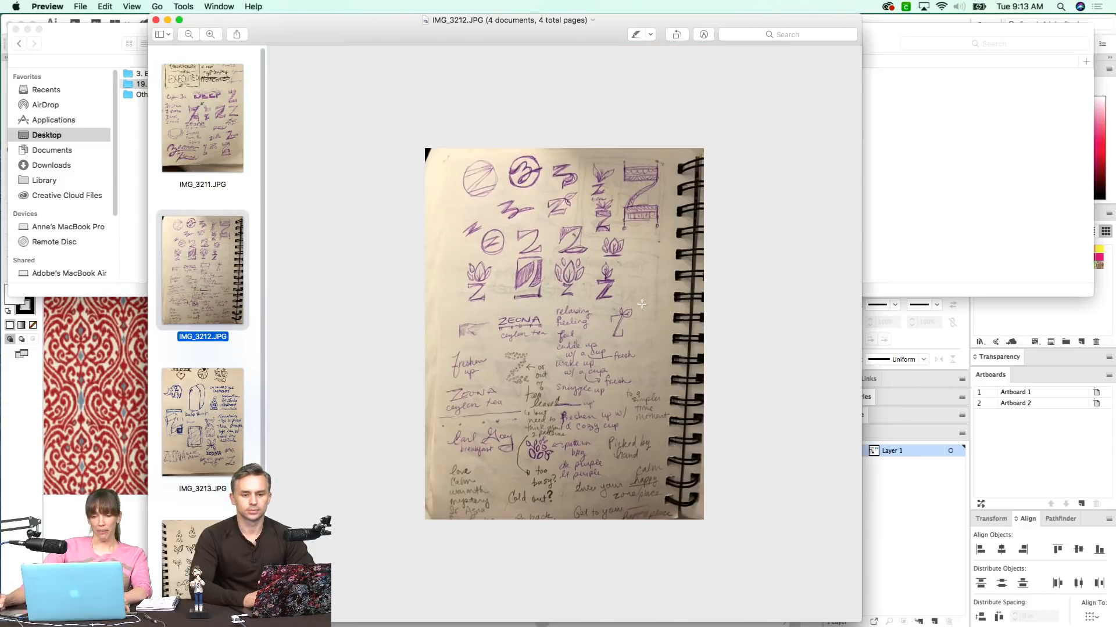
pyautogui.press('super+plus')
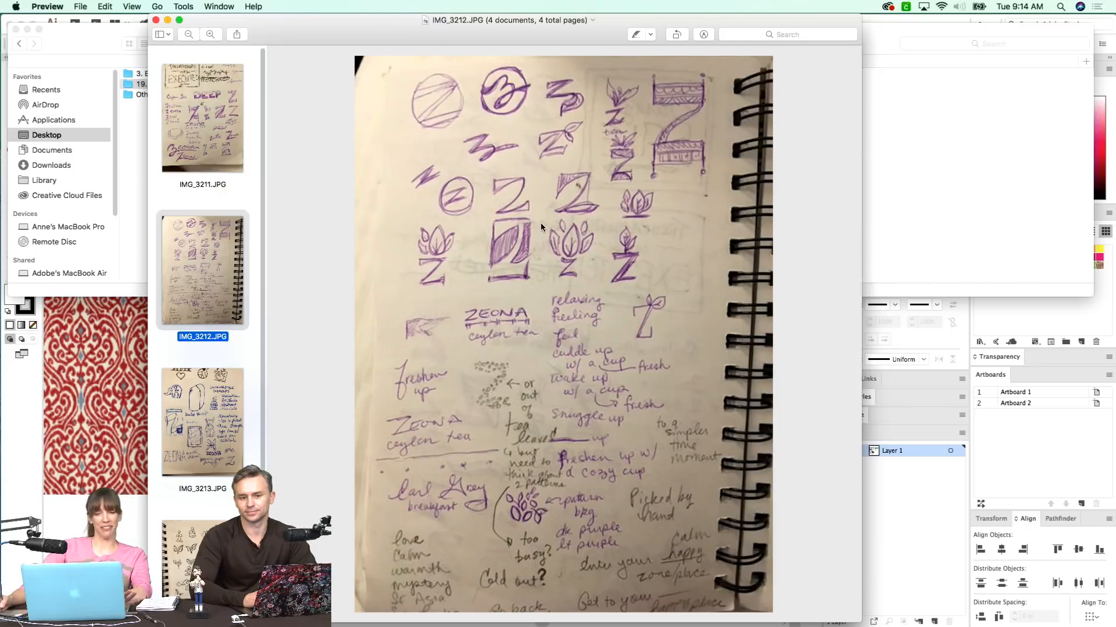
pyautogui.click(207, 438)
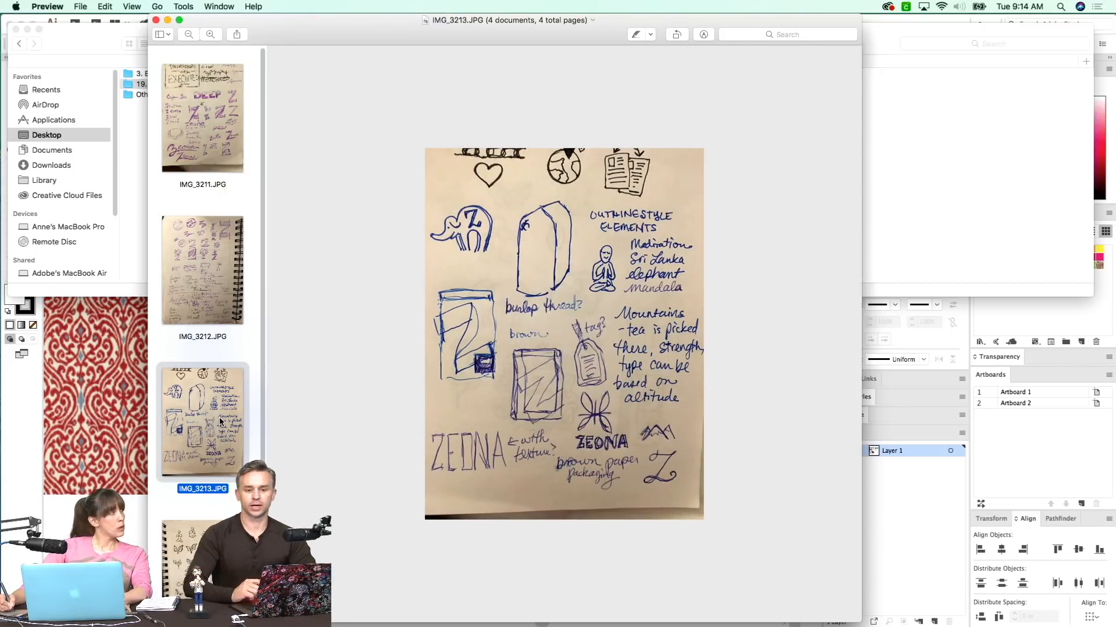
pyautogui.press('super+plus')
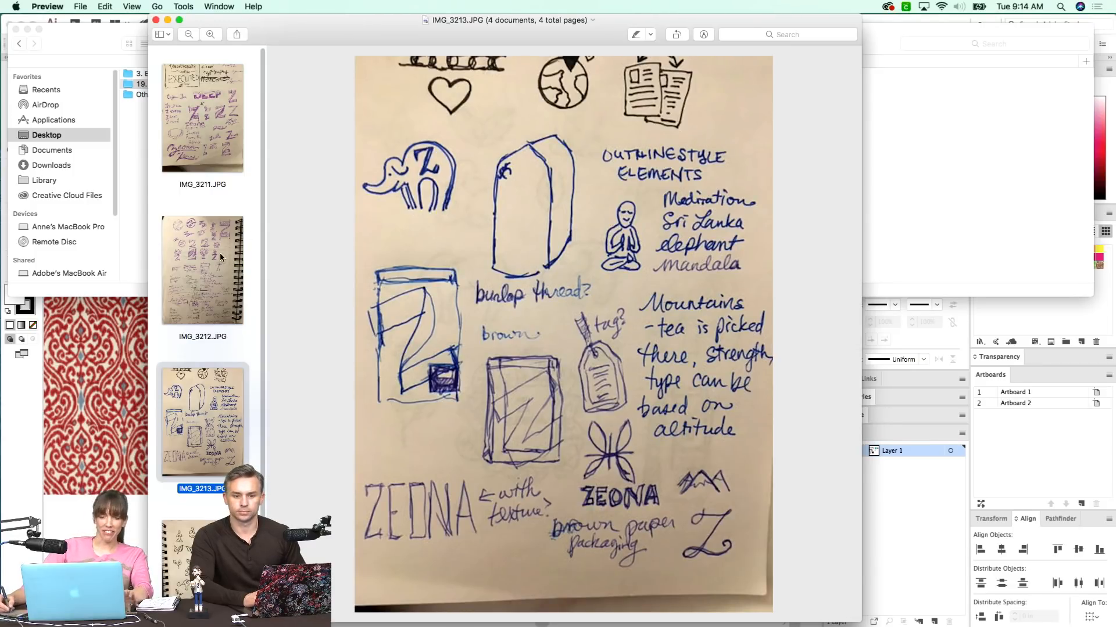
# - View the meditation, leaf, elephant and package sketches in IMG_3214.JPG at a larger size
pyautogui.scroll(-2, 206, 519)
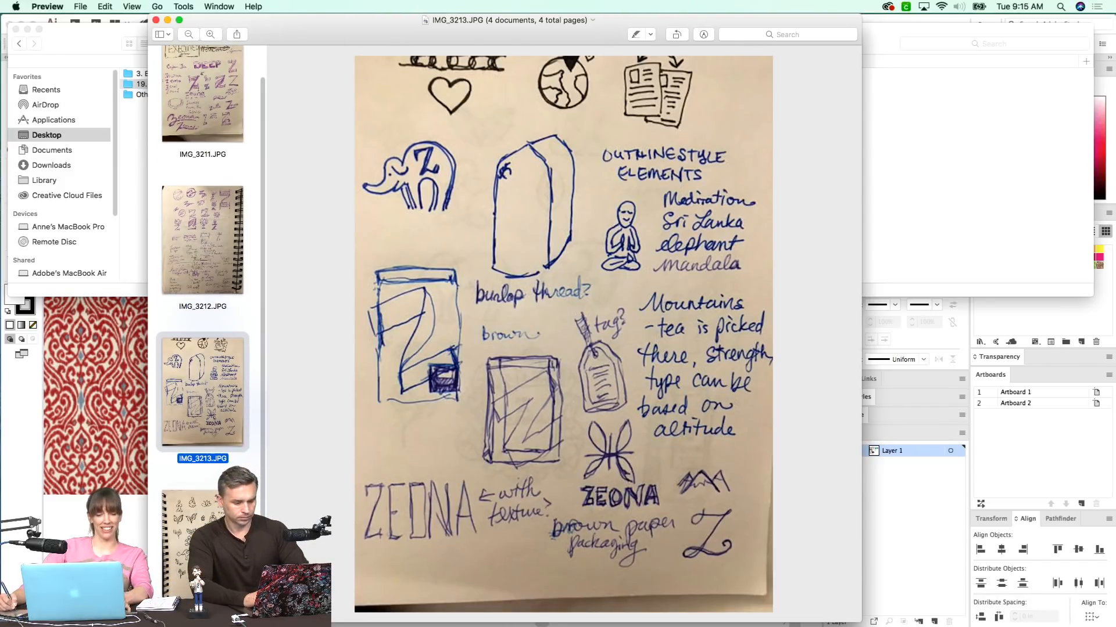
pyautogui.click(206, 519)
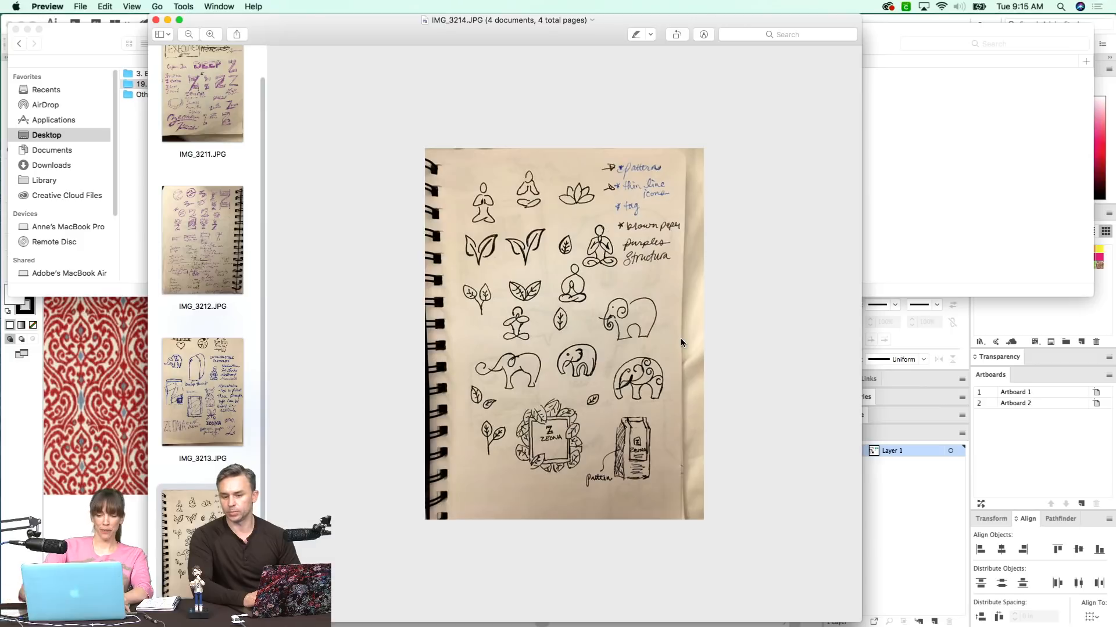
pyautogui.press('super+plus')
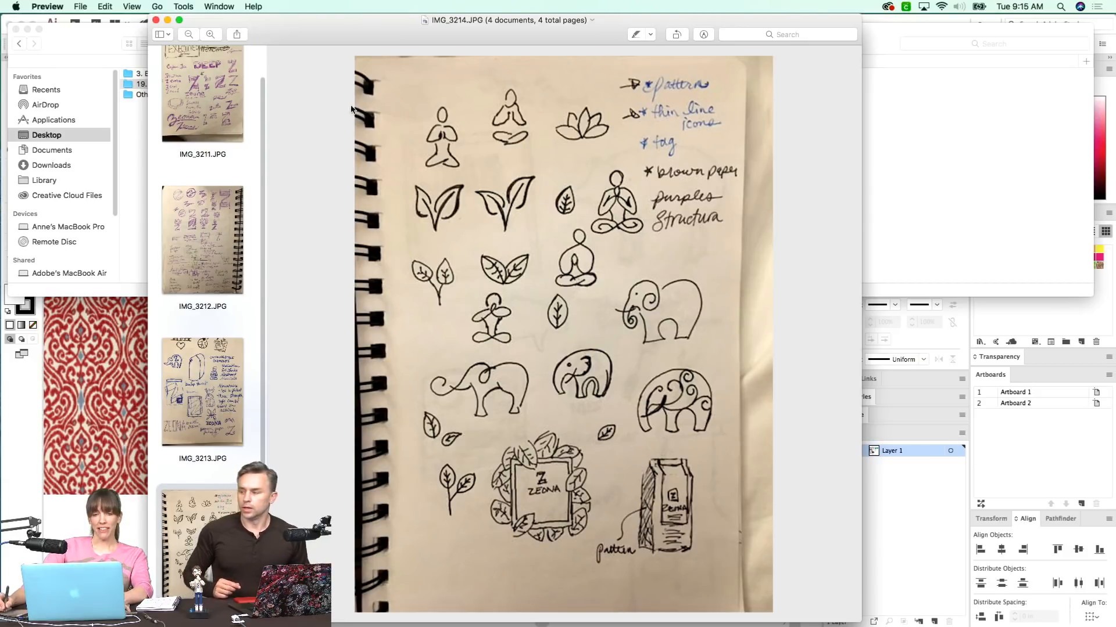
# - Dismiss the Preview window with the sketch images and switch back to Finder
pyautogui.moveTo(357, 15); pyautogui.dragTo(362, 15)
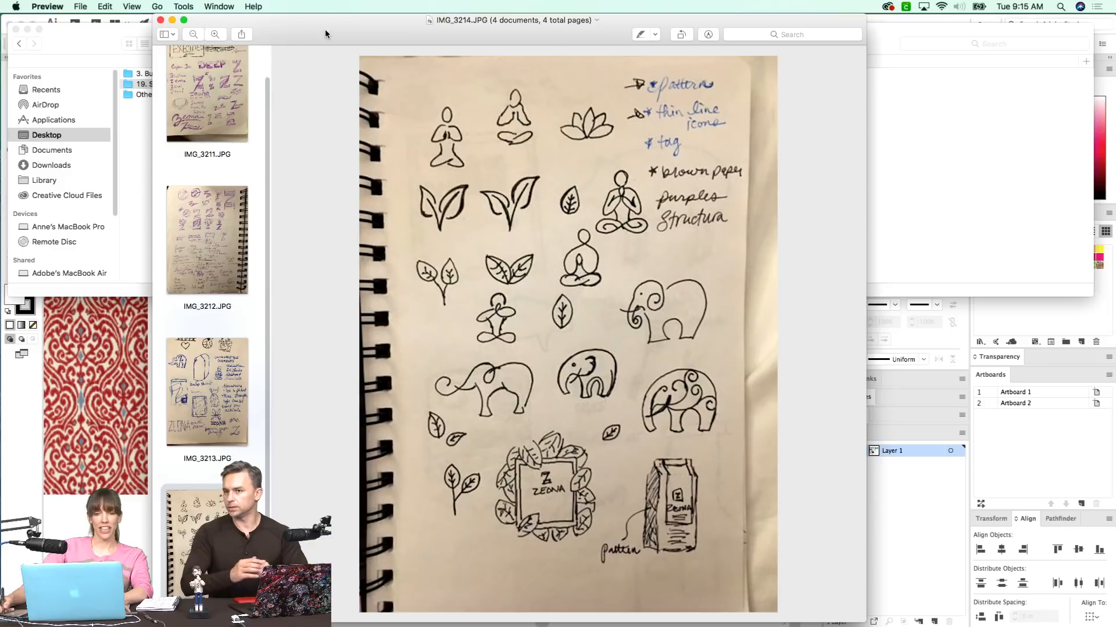
pyautogui.moveTo(325, 30); pyautogui.dragTo(300, 24)
pyautogui.click(132, 21)
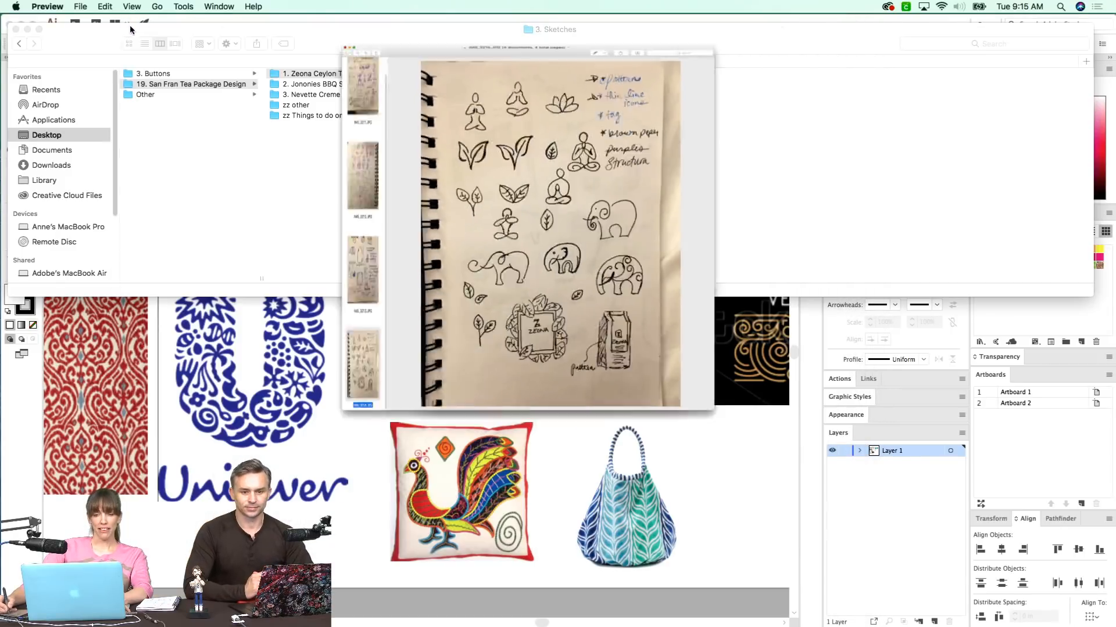
pyautogui.click(663, 178)
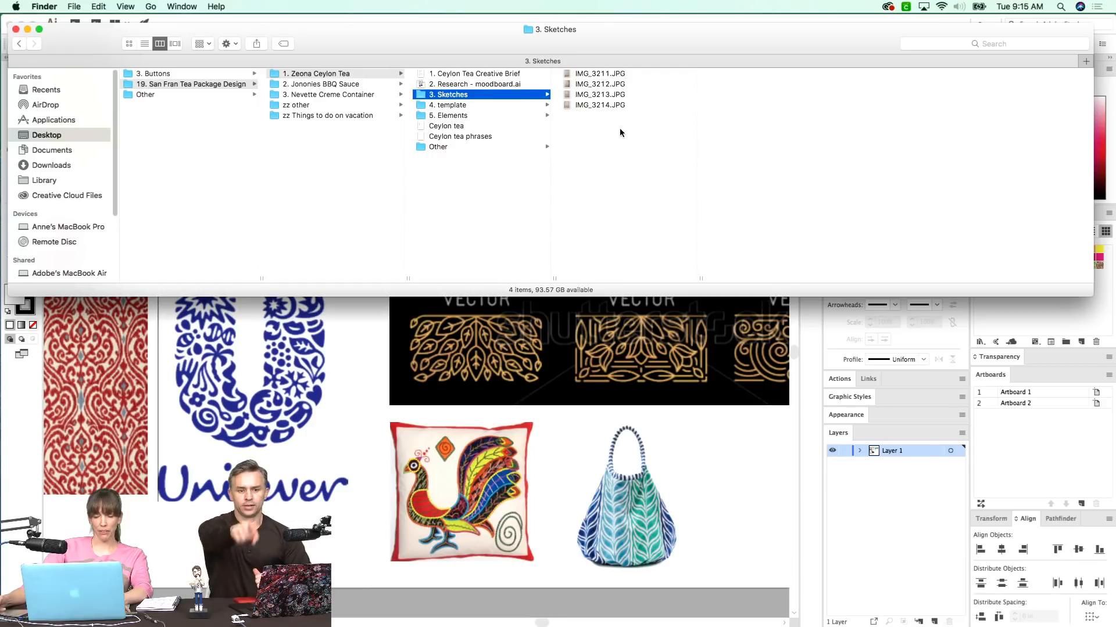
# - Open Tea bag template.ai from the 4. template folder in Illustrator and look over the box dieline
pyautogui.click(503, 107)
pyautogui.press('super+Tab')
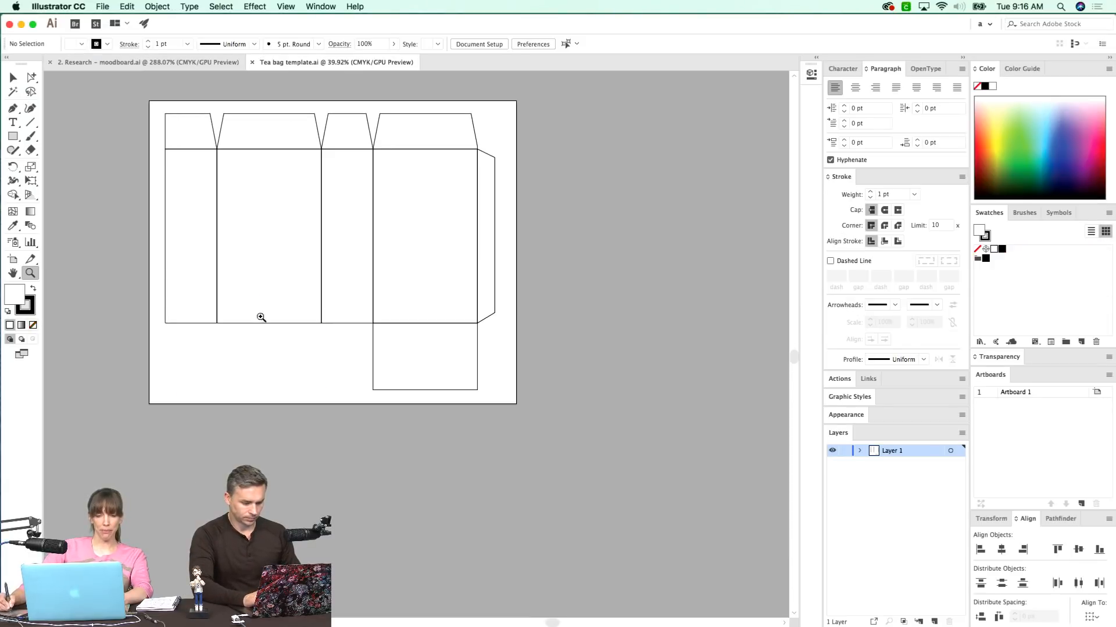
pyautogui.moveTo(413, 218); pyautogui.dragTo(499, 154)
pyautogui.moveTo(441, 393); pyautogui.dragTo(528, 435)
pyautogui.press('super+minus')
pyautogui.press('super+minus')
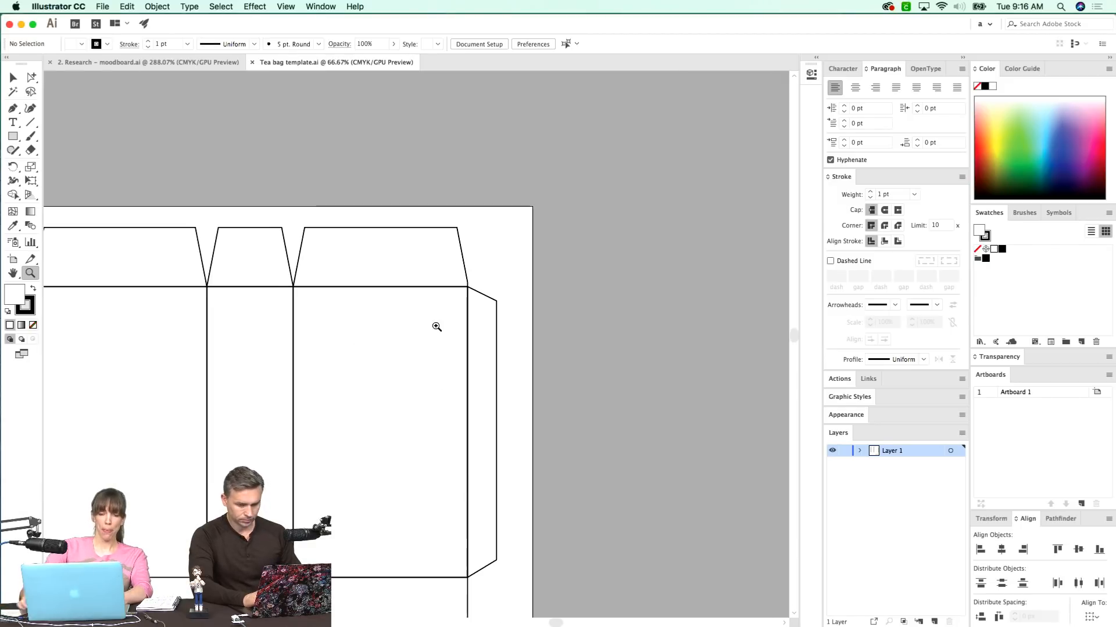
pyautogui.moveTo(349, 328); pyautogui.dragTo(494, 232)
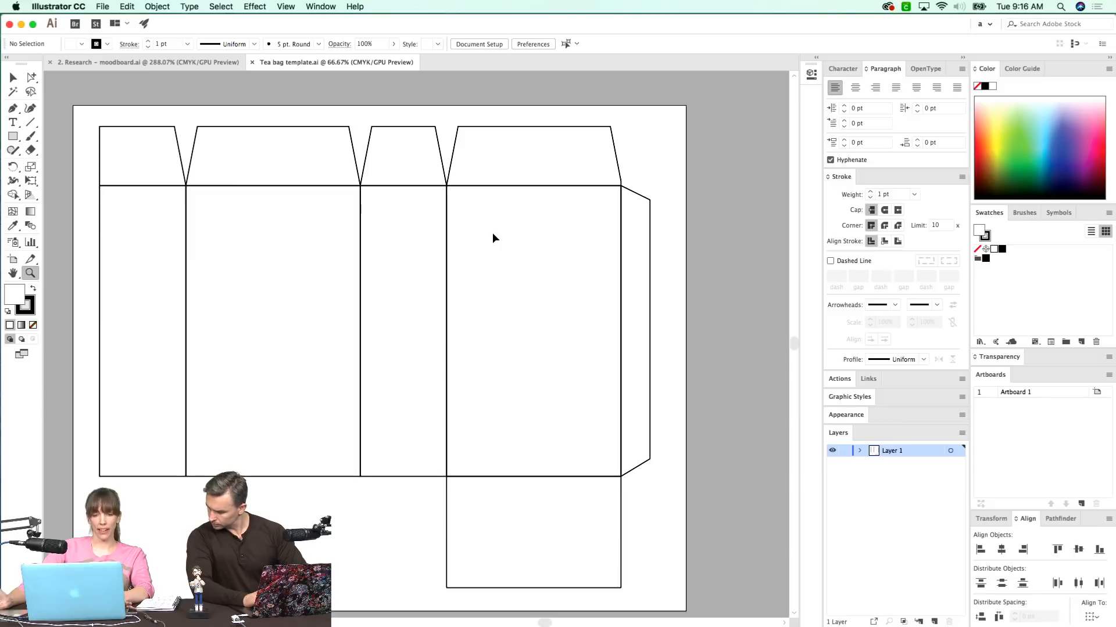
# - Switch to Finder, check IMG_3212.JPG and IMG_3214.JPG from the 3. Sketches folder in Preview, and close both images
pyautogui.press('super+Tab')
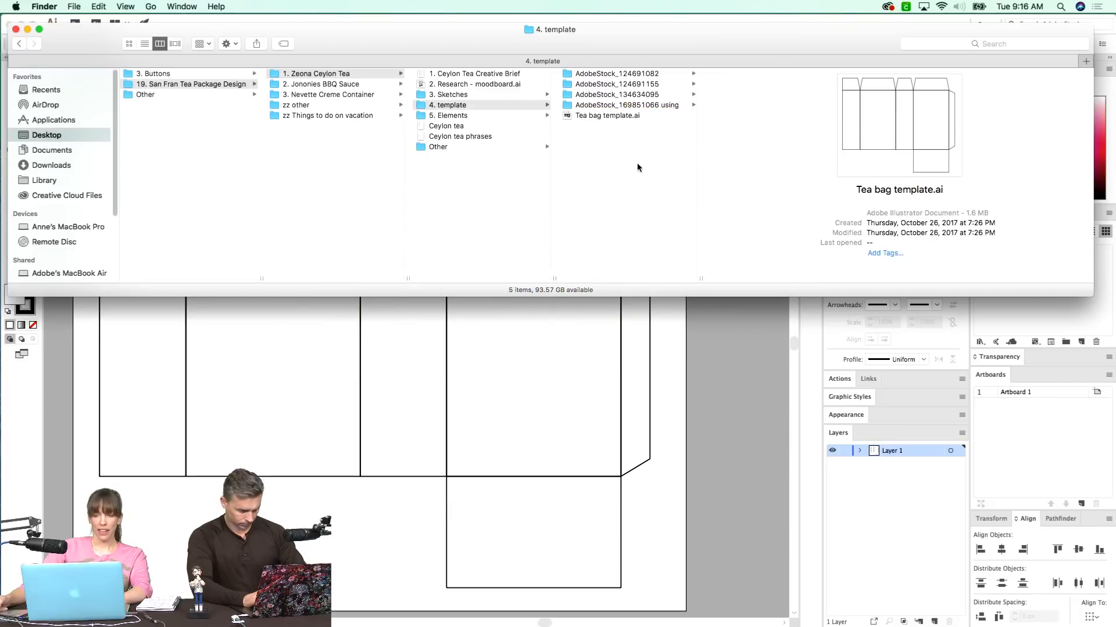
pyautogui.press('Left')
pyautogui.press('Up')
pyautogui.press('Right')
pyautogui.press('Down')
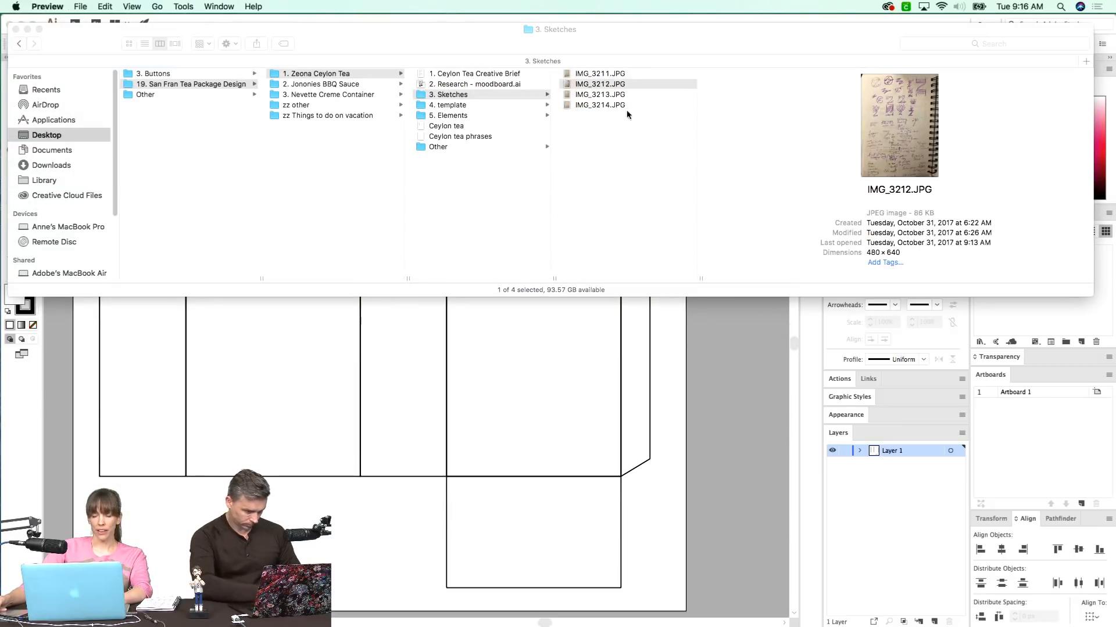
pyautogui.press('super+o')
pyautogui.press('super+w')
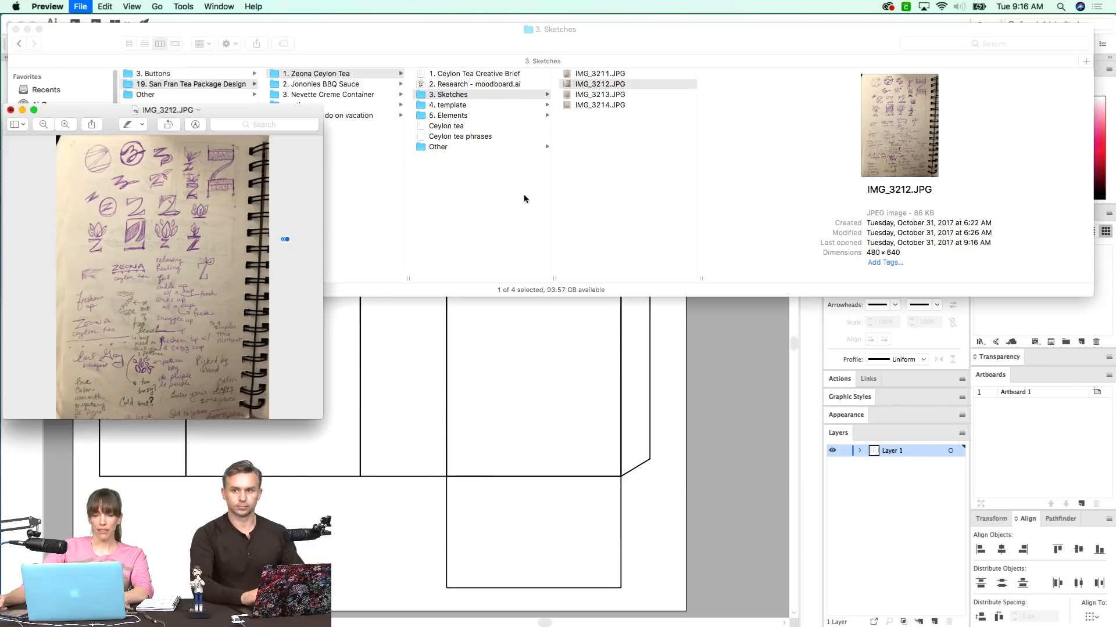
pyautogui.click(623, 111)
pyautogui.doubleClick(630, 106)
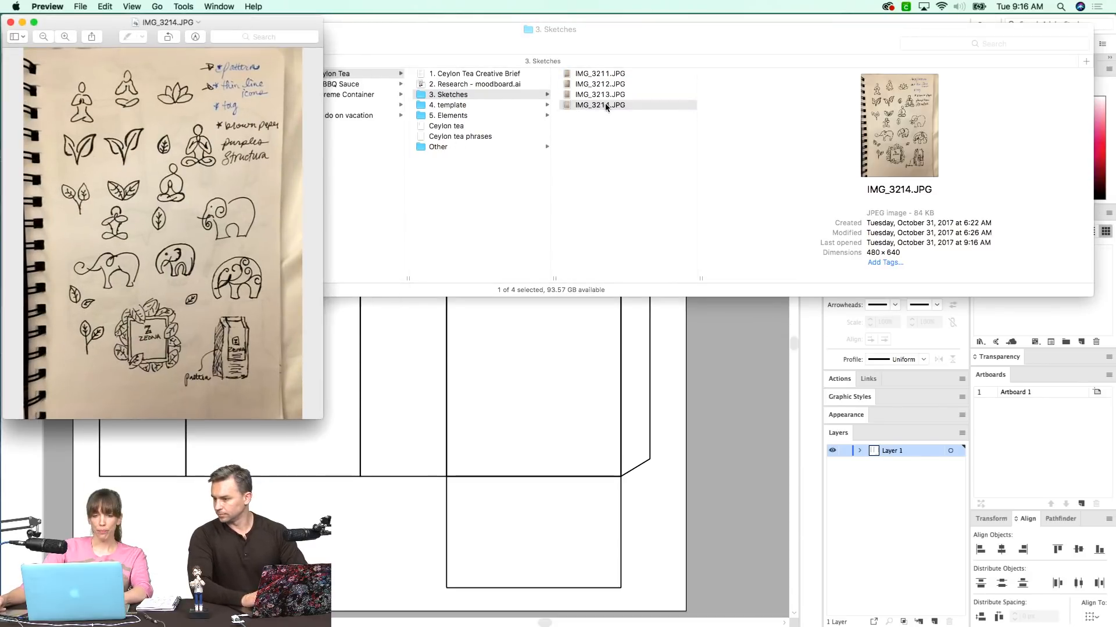
pyautogui.press('super+w')
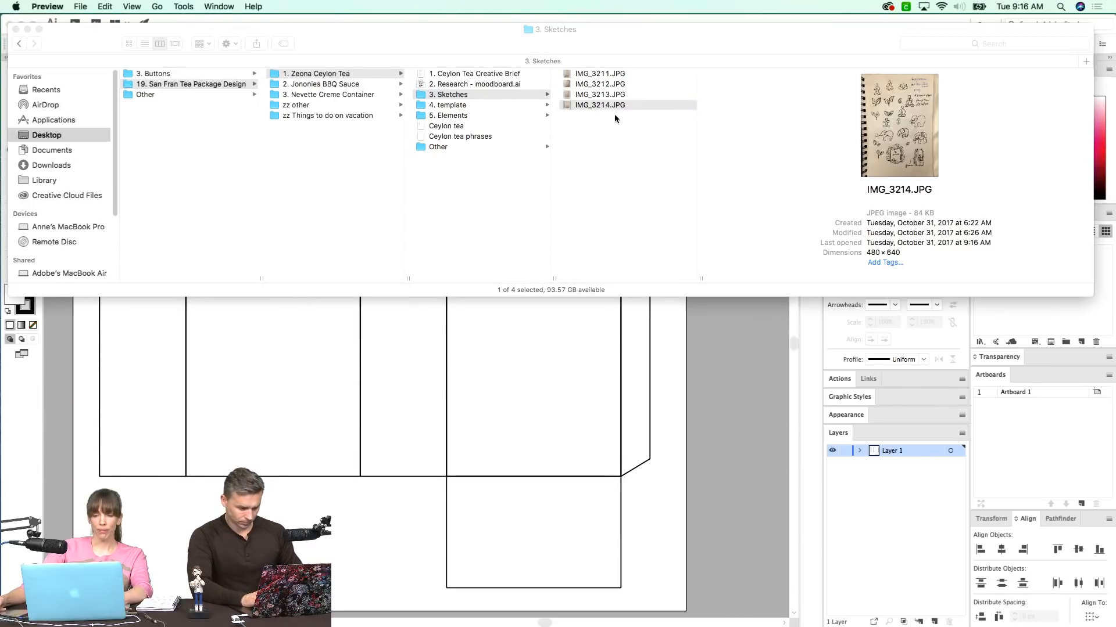
# - Place IMG_3214.JPG from Finder into the tea bag template and move it onto the pasteboard right of the artboard
pyautogui.moveTo(598, 105)
pyautogui.mouseDown()
pyautogui.moveTo(732, 401)
pyautogui.moveTo(727, 383)
pyautogui.moveTo(474, 291)
pyautogui.mouseUp()
pyautogui.press('v')
pyautogui.moveTo(580, 190); pyautogui.dragTo(633, 120)
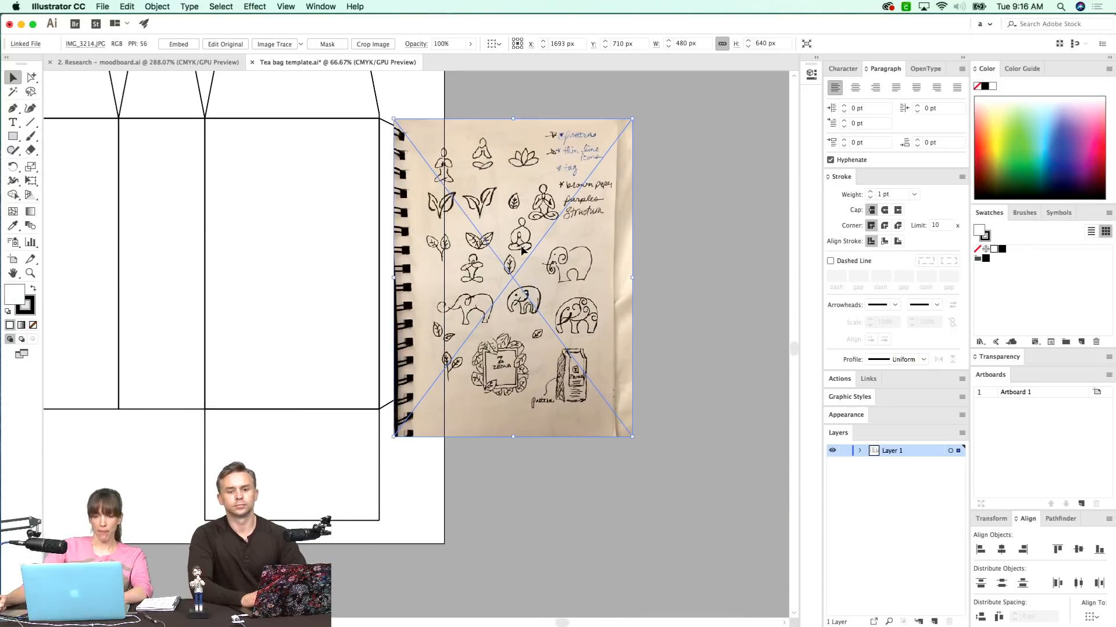
pyautogui.moveTo(521, 251); pyautogui.dragTo(616, 244)
pyautogui.click(352, 284)
pyautogui.moveTo(351, 287)
pyautogui.mouseDown()
pyautogui.moveTo(678, 366)
pyautogui.moveTo(670, 314)
pyautogui.mouseUp()
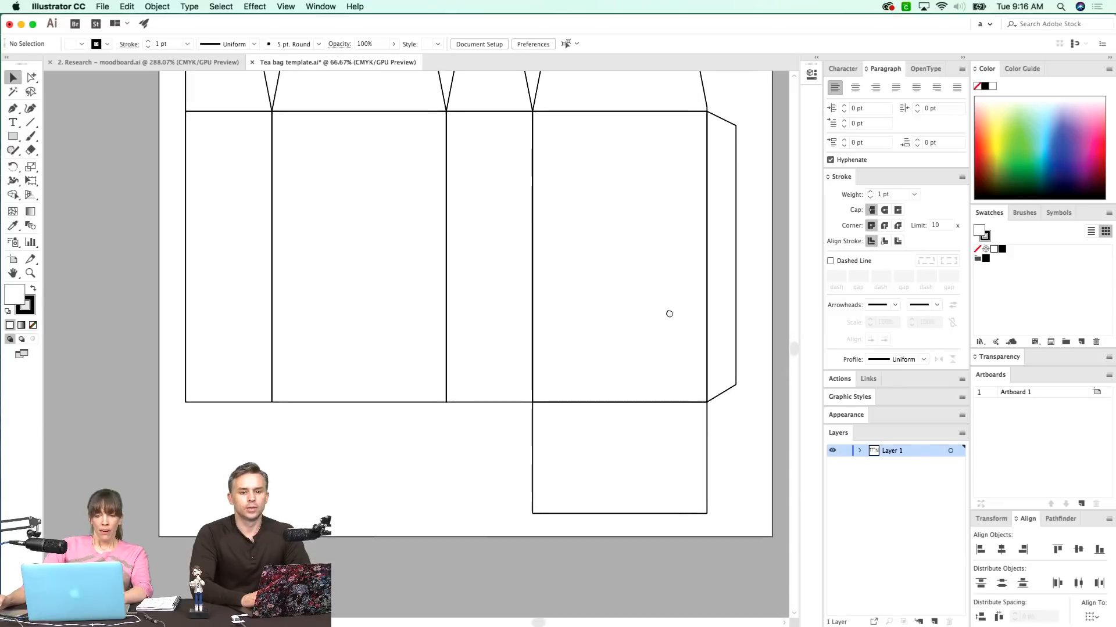
# - Create a point text object in the upper part of the template's rightmost large panel
pyautogui.scroll(2, 669, 314)
pyautogui.hscroll(5, 535, 334)
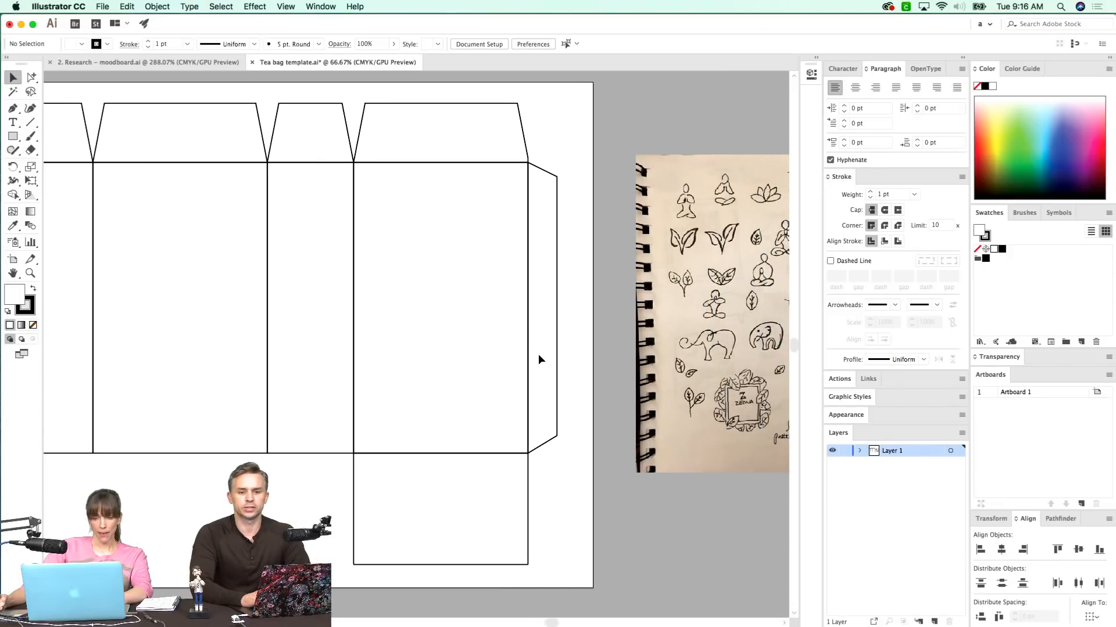
pyautogui.hscroll(5, 539, 360)
pyautogui.scroll(-3, 539, 360)
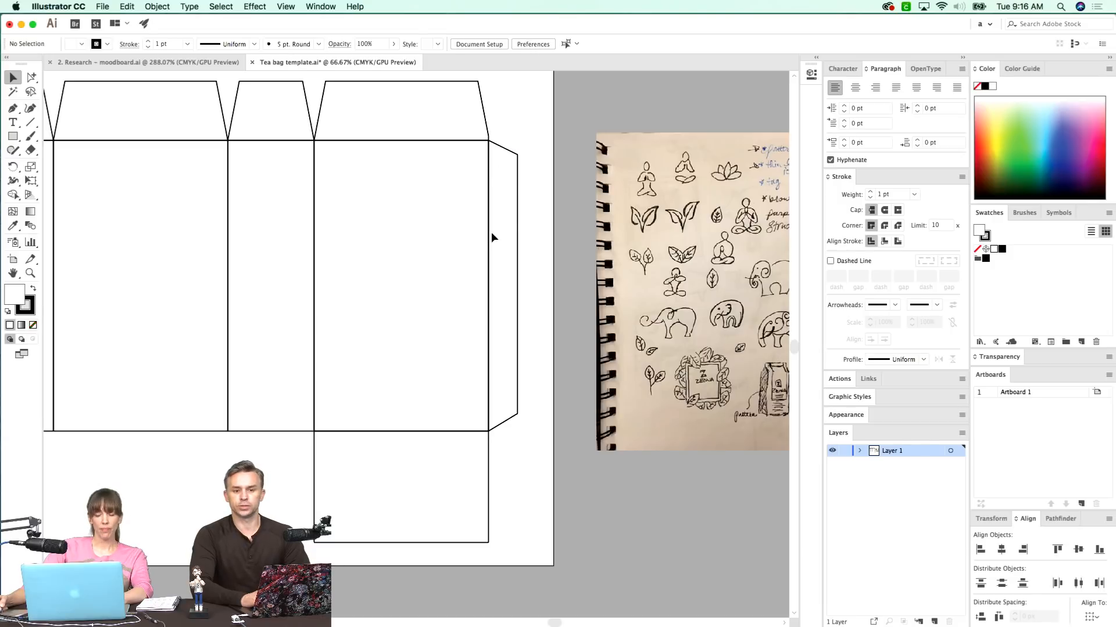
pyautogui.press('z')
pyautogui.moveTo(523, 127); pyautogui.dragTo(243, 375)
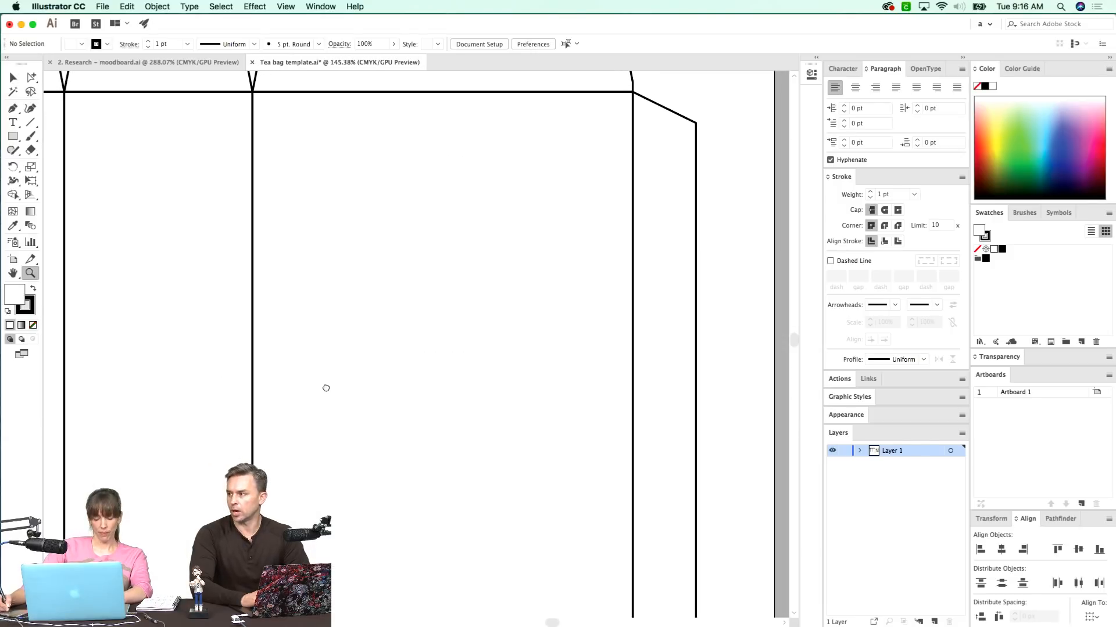
pyautogui.press('t')
pyautogui.click(451, 235)
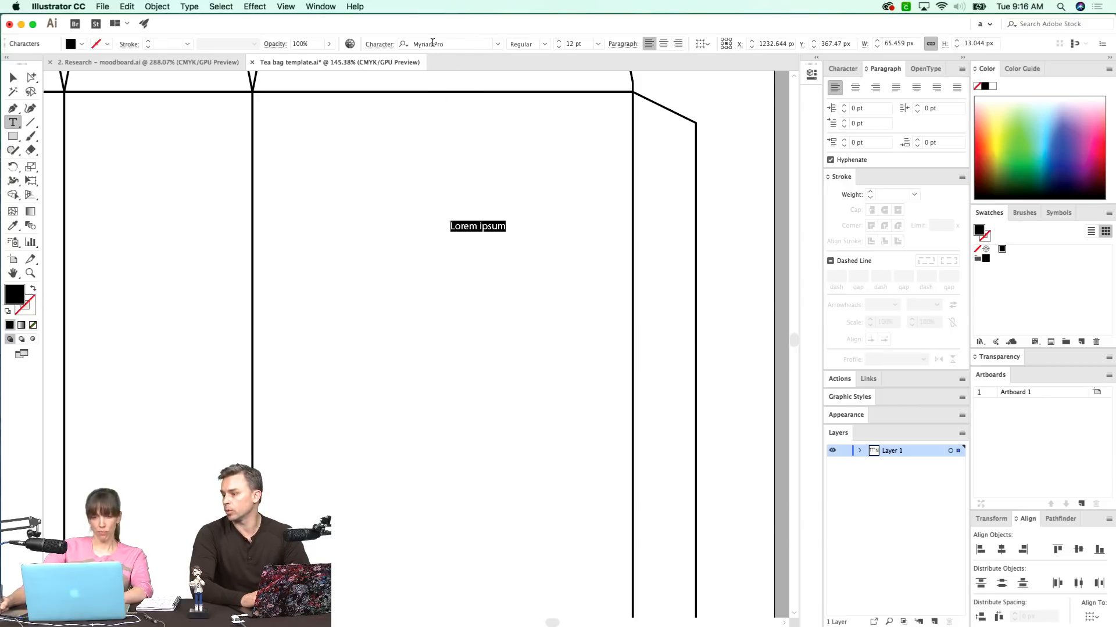
# - Set the placeholder text's font to Athelas with the Bold style
pyautogui.click(471, 45)
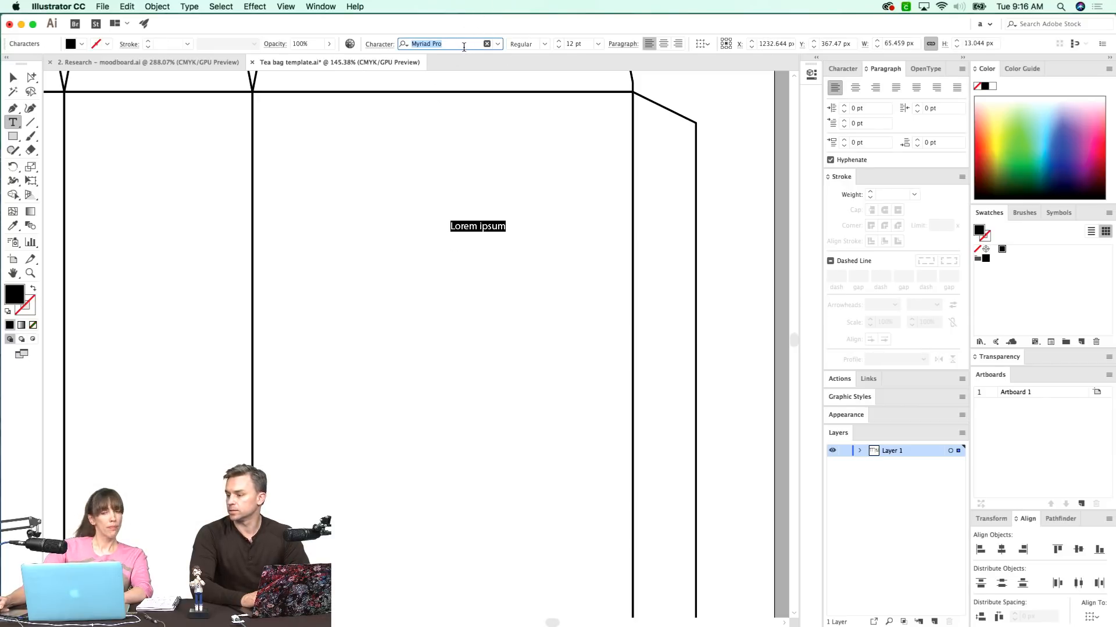
pyautogui.click(477, 48)
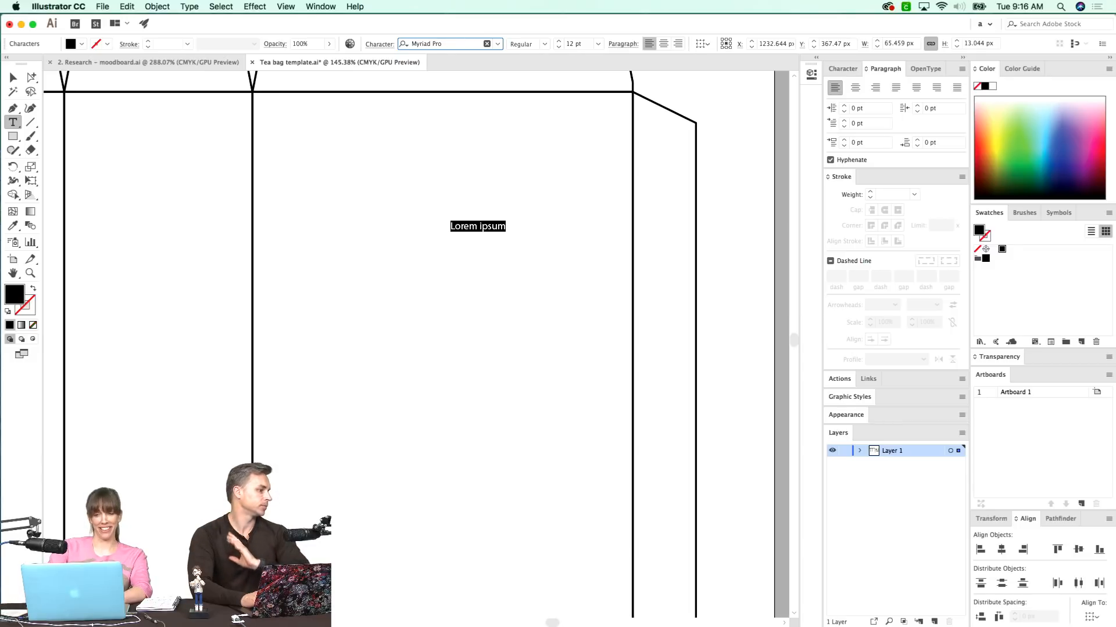
pyautogui.write('athel')
pyautogui.press('super+a')
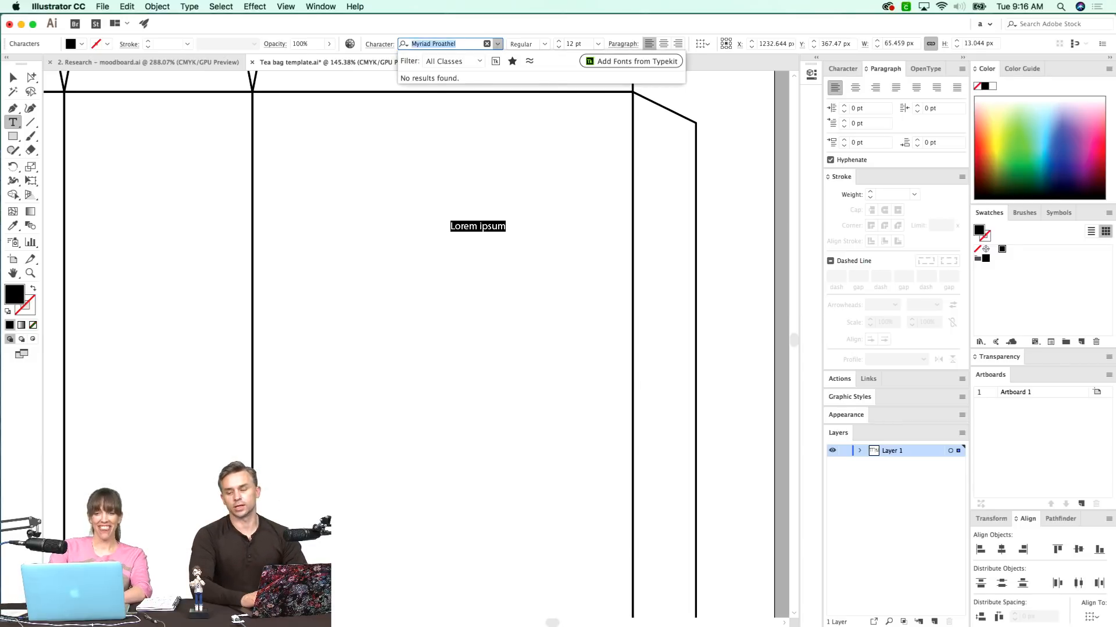
pyautogui.write('athe')
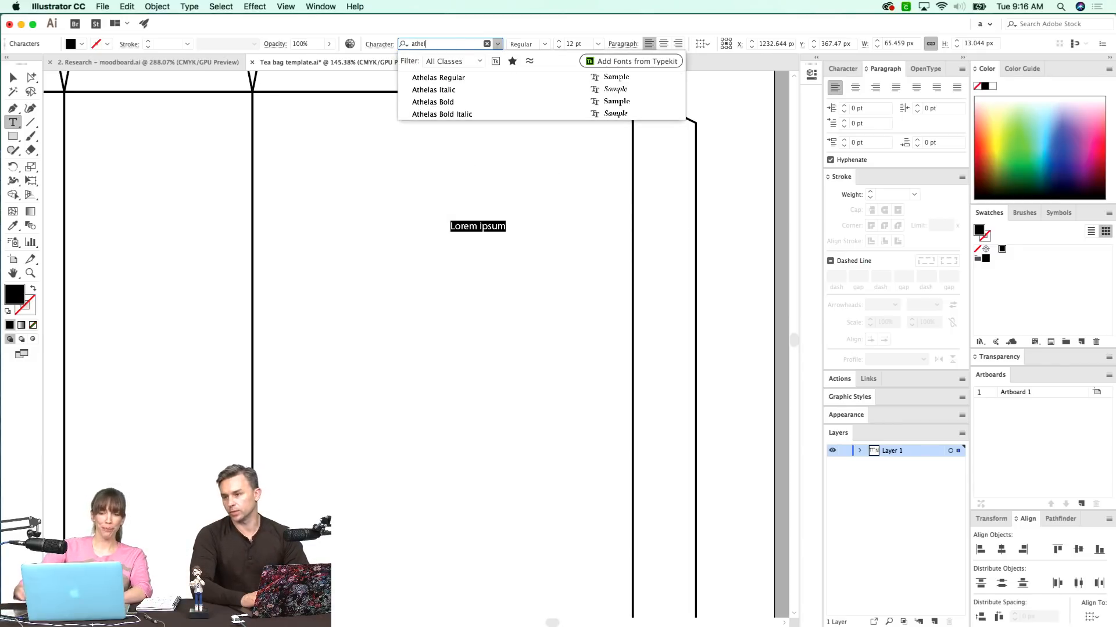
pyautogui.click(479, 88)
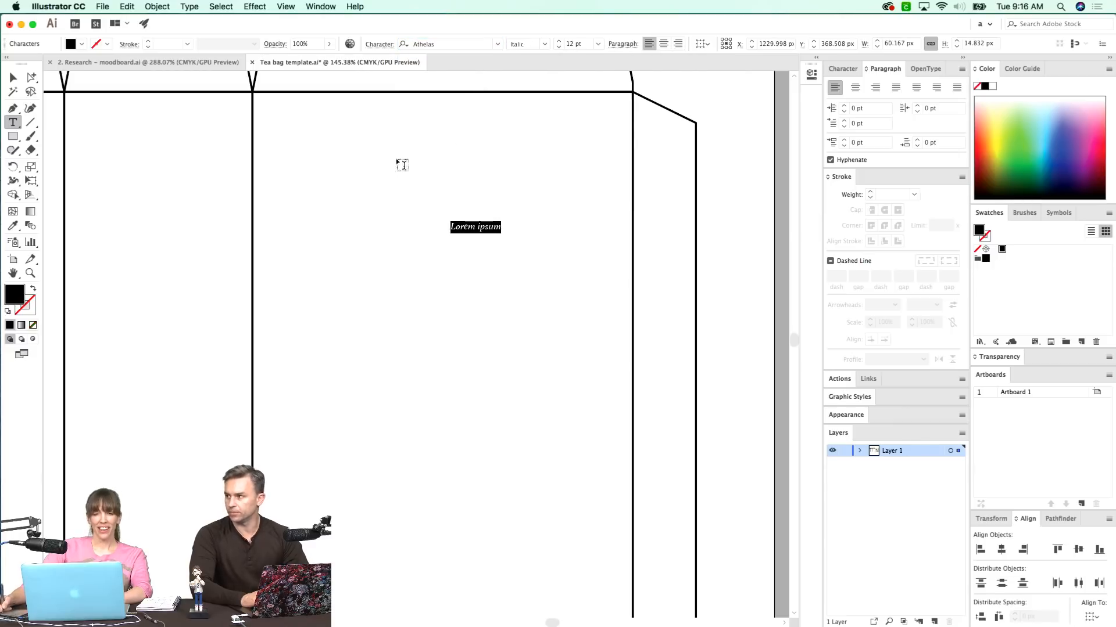
pyautogui.click(546, 44)
pyautogui.click(539, 81)
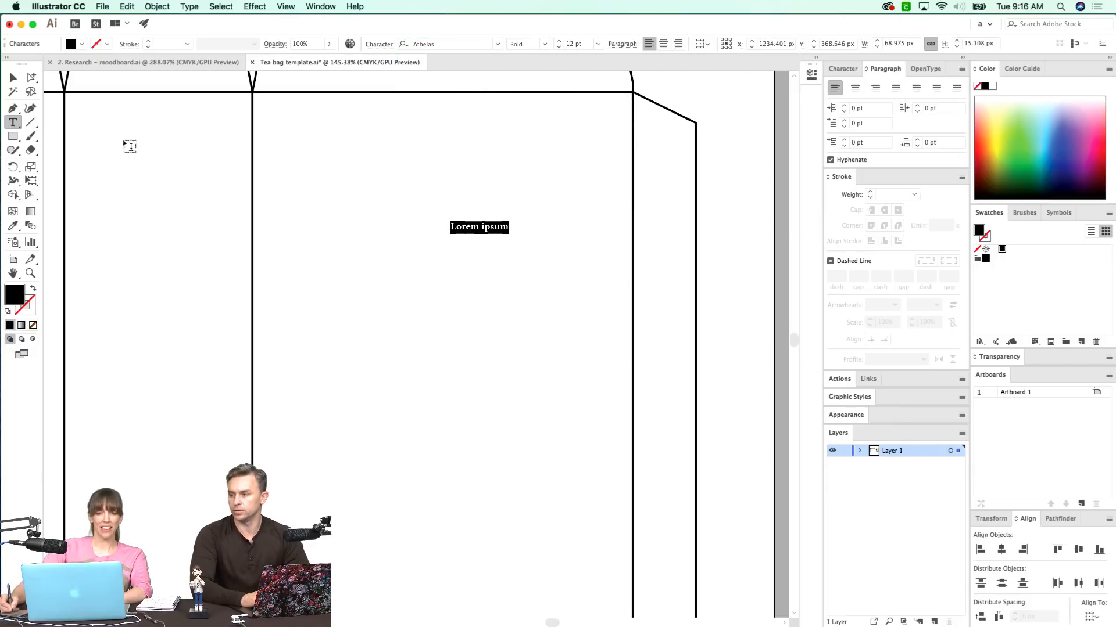
# - Scale the placeholder text up to about 63 pt and replace its content with the letter Z
pyautogui.click(17, 75)
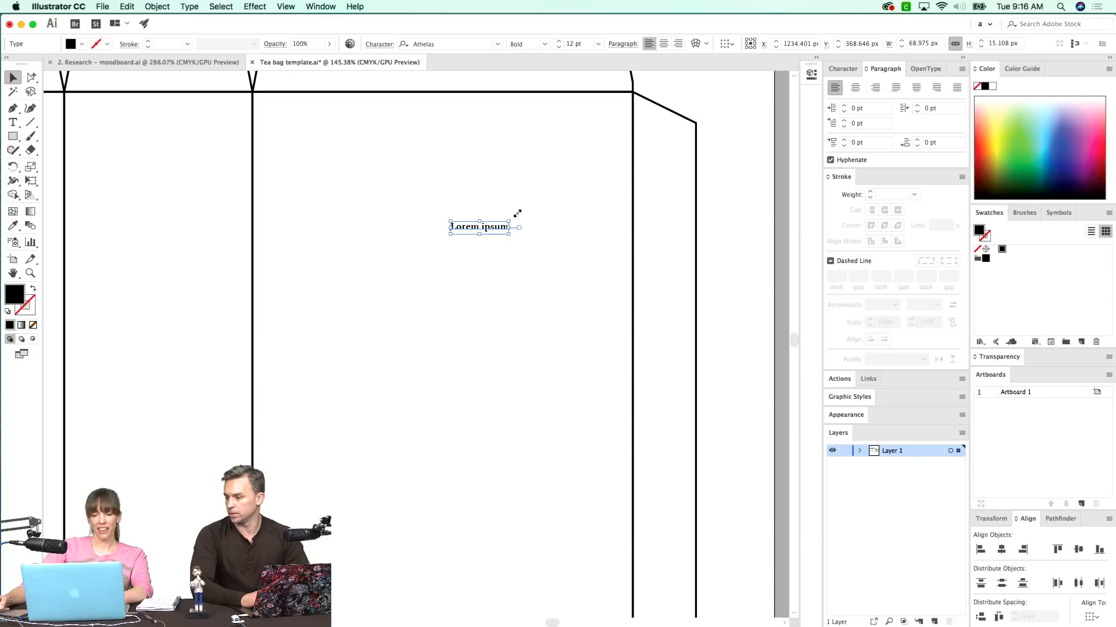
pyautogui.moveTo(517, 213); pyautogui.dragTo(523, 179)
pyautogui.moveTo(477, 233); pyautogui.dragTo(473, 248)
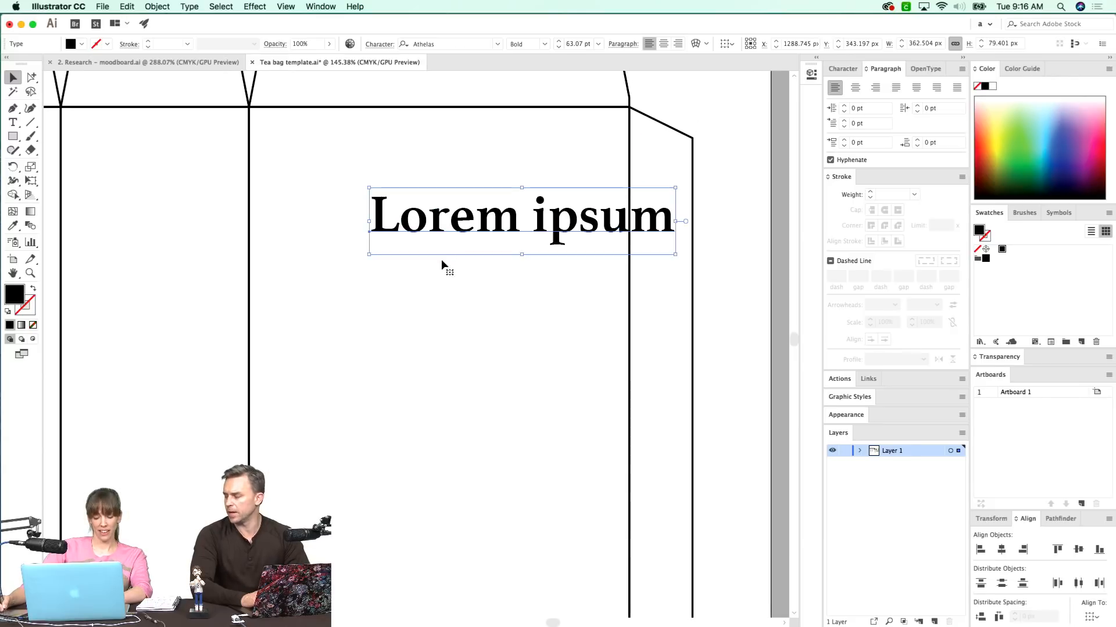
pyautogui.doubleClick(402, 216)
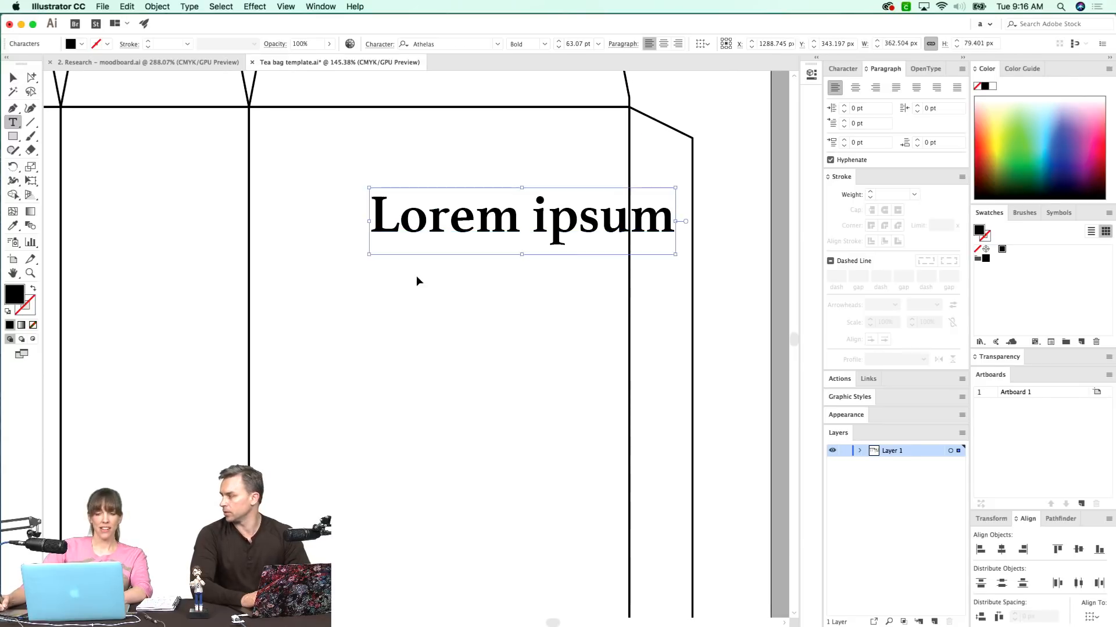
pyautogui.press('super+a')
pyautogui.write('Z')
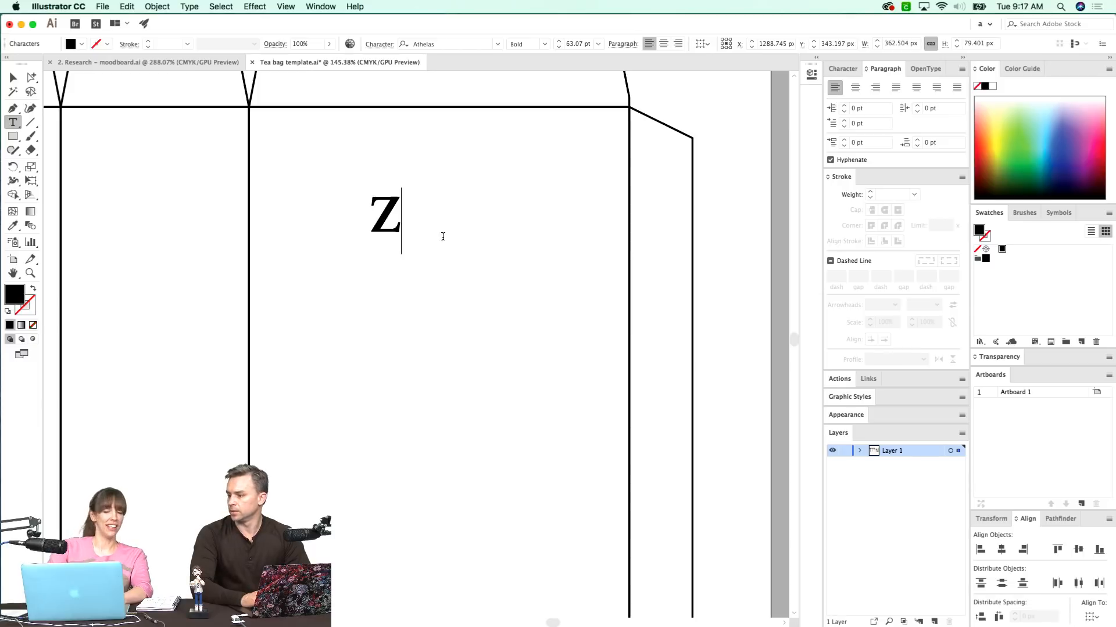
# - Scale the letter Z up to about 135 pt and position it near the horizontal centre of the panel
pyautogui.click(15, 76)
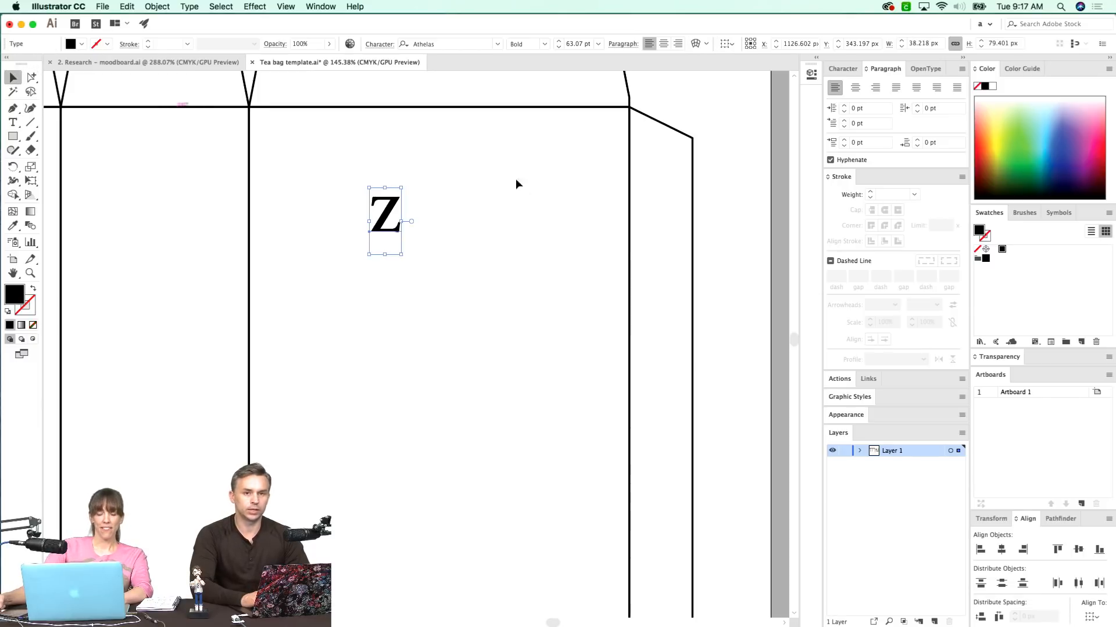
pyautogui.moveTo(404, 218); pyautogui.dragTo(498, 195)
pyautogui.hscroll(3, 424, 311)
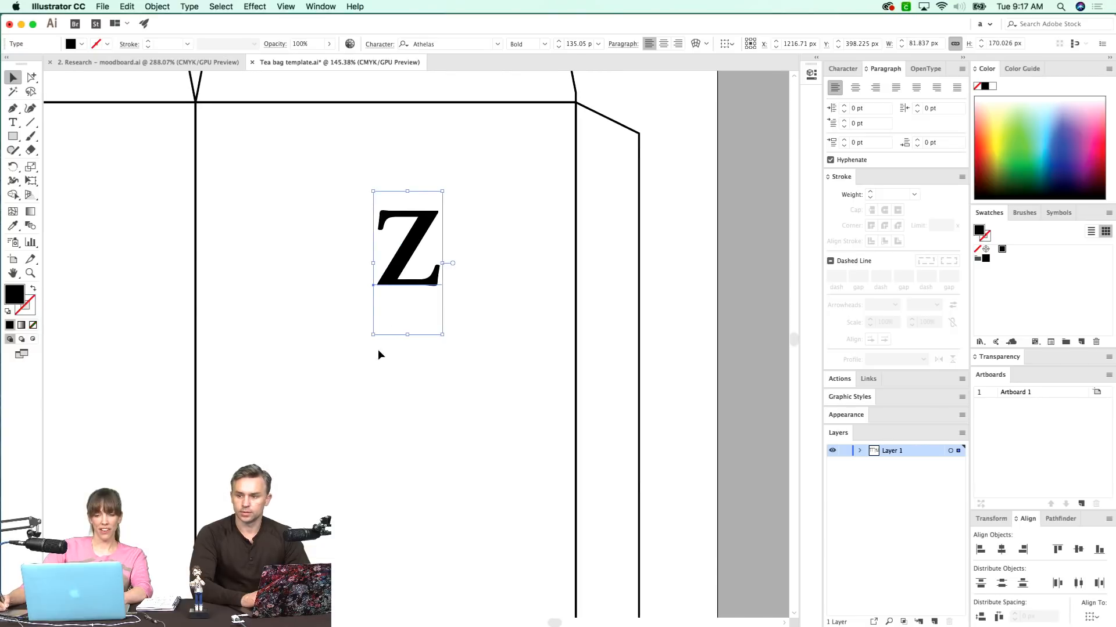
pyautogui.press('space')
pyautogui.moveTo(401, 346); pyautogui.dragTo(423, 357)
pyautogui.moveTo(426, 295); pyautogui.dragTo(399, 296)
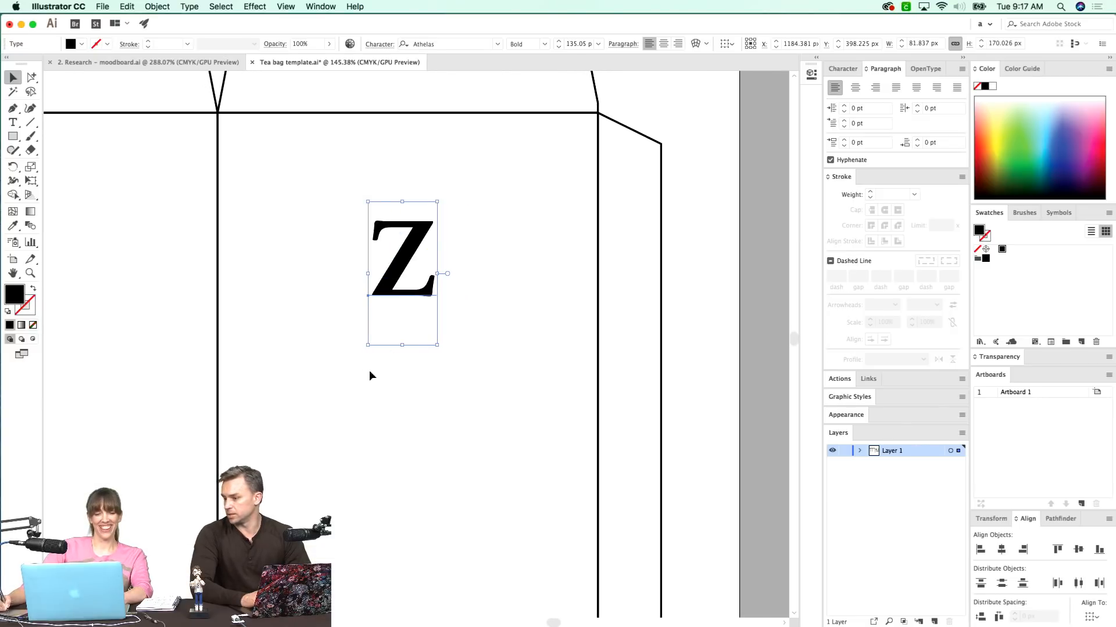
pyautogui.hscroll(2, 369, 375)
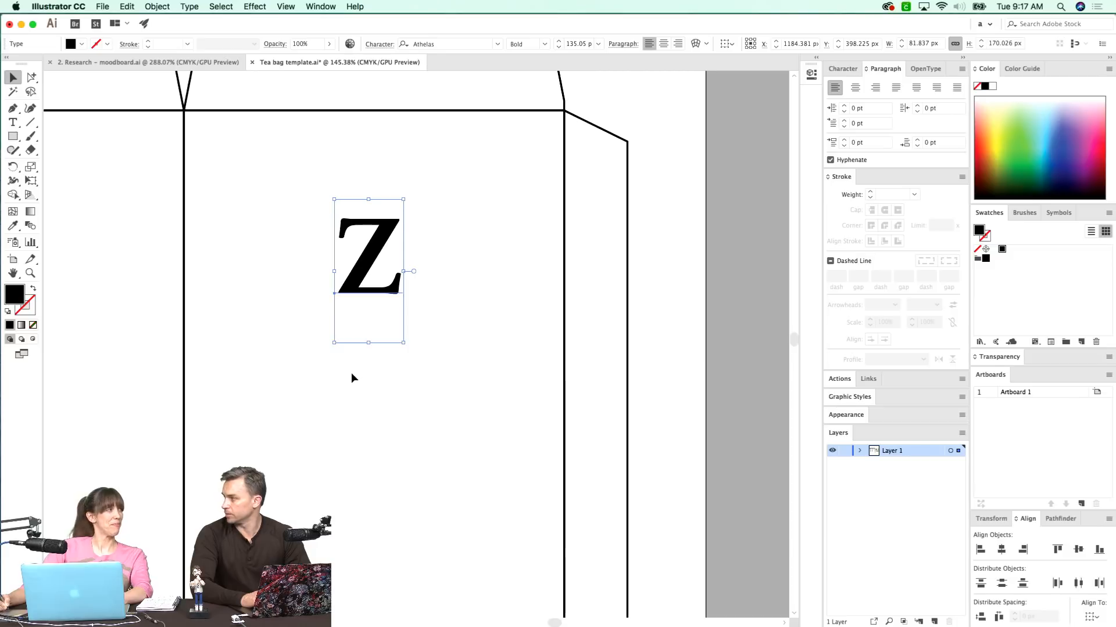
pyautogui.hscroll(-2, 368, 361)
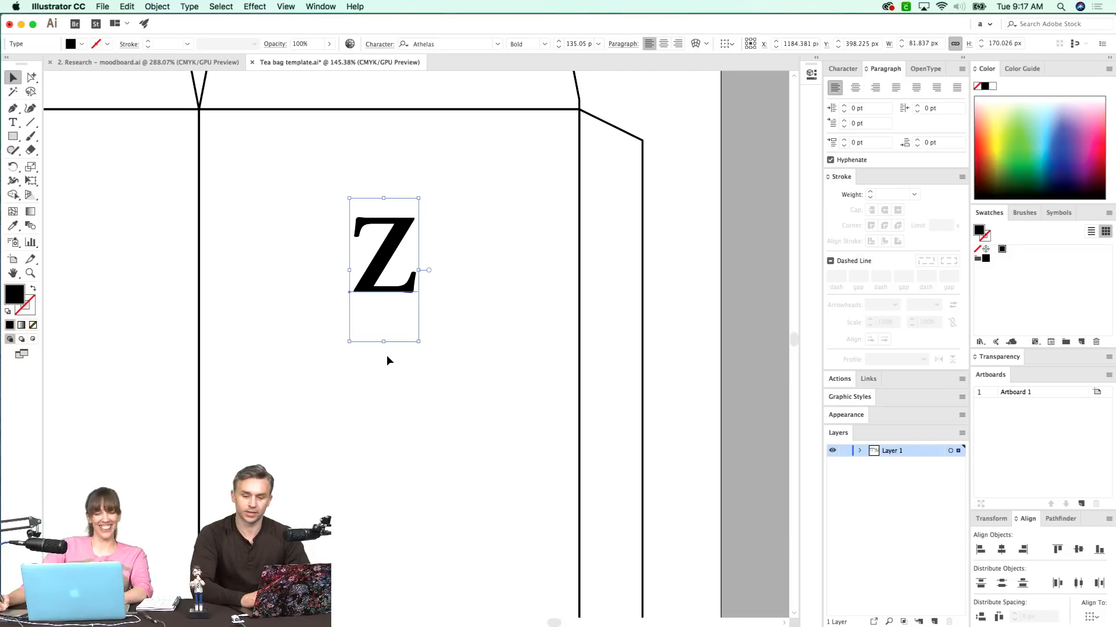
pyautogui.hscroll(-1, 387, 356)
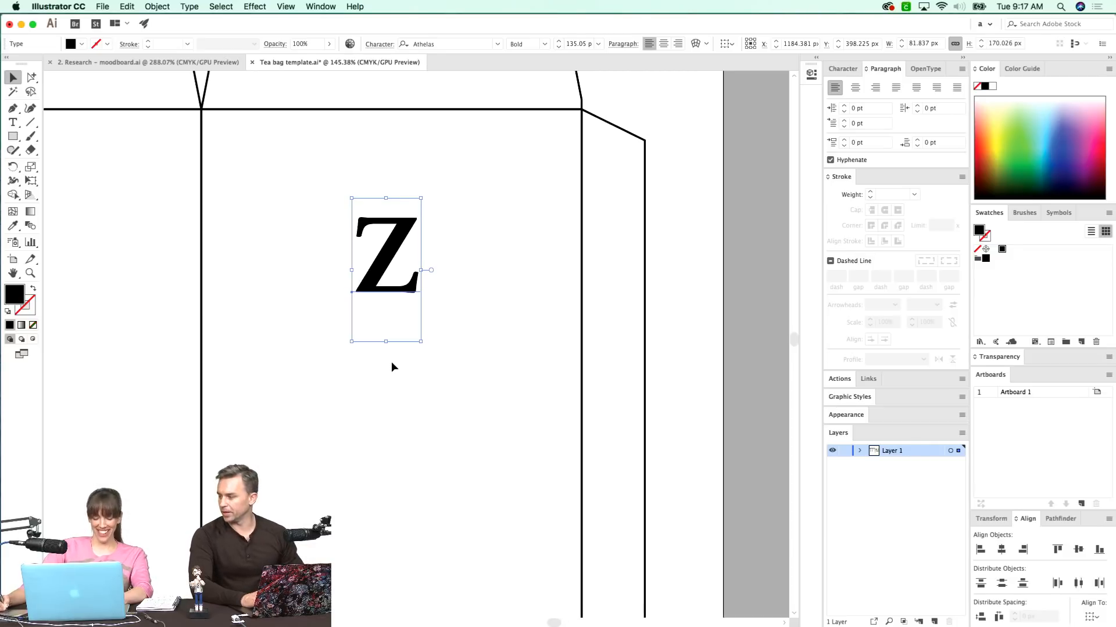
pyautogui.hscroll(-3, 428, 348)
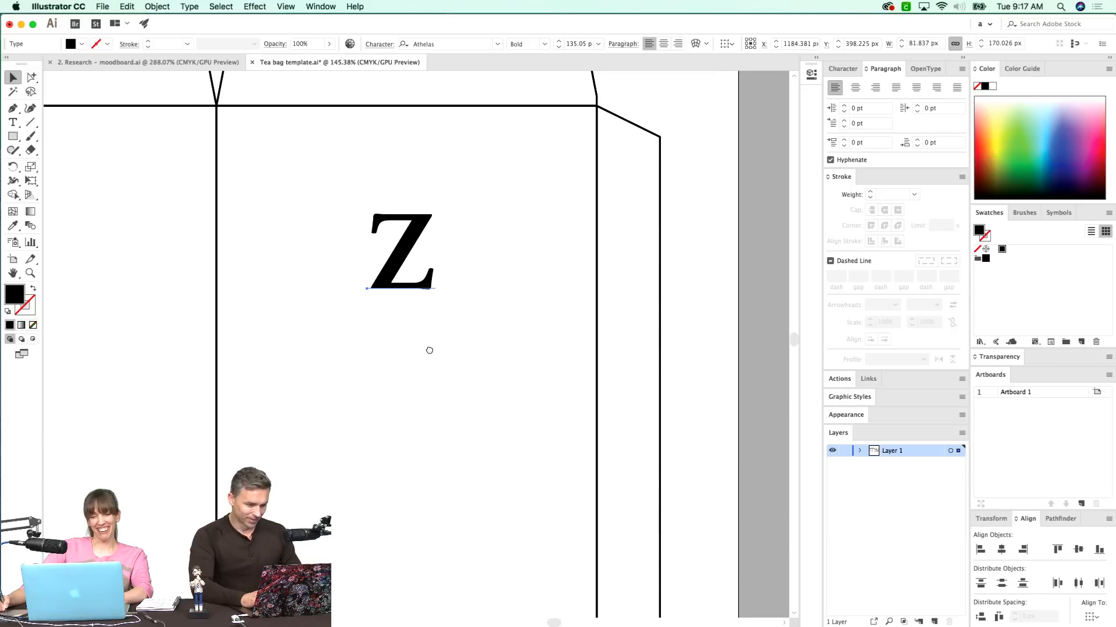
pyautogui.hscroll(6, 407, 354)
pyautogui.scroll(-1, 407, 354)
pyautogui.hscroll(8, 336, 353)
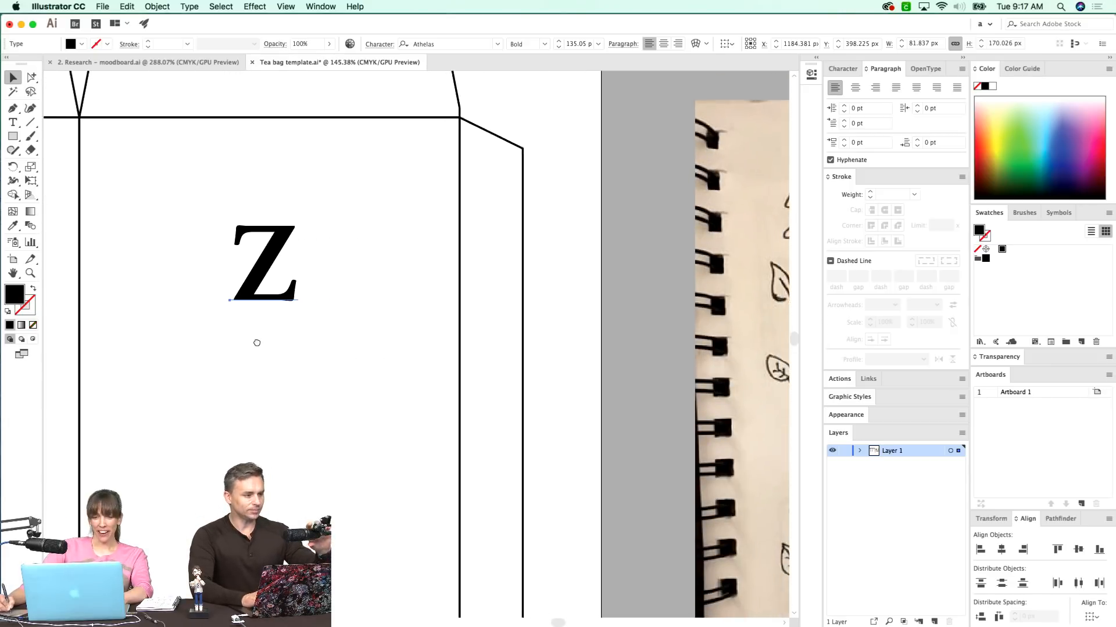
# - Duplicate the letter Z and place the copy directly beside the original on the same baseline
pyautogui.hscroll(-4, 374, 356)
pyautogui.scroll(1, 290, 314)
pyautogui.moveTo(217, 273); pyautogui.dragTo(309, 265)
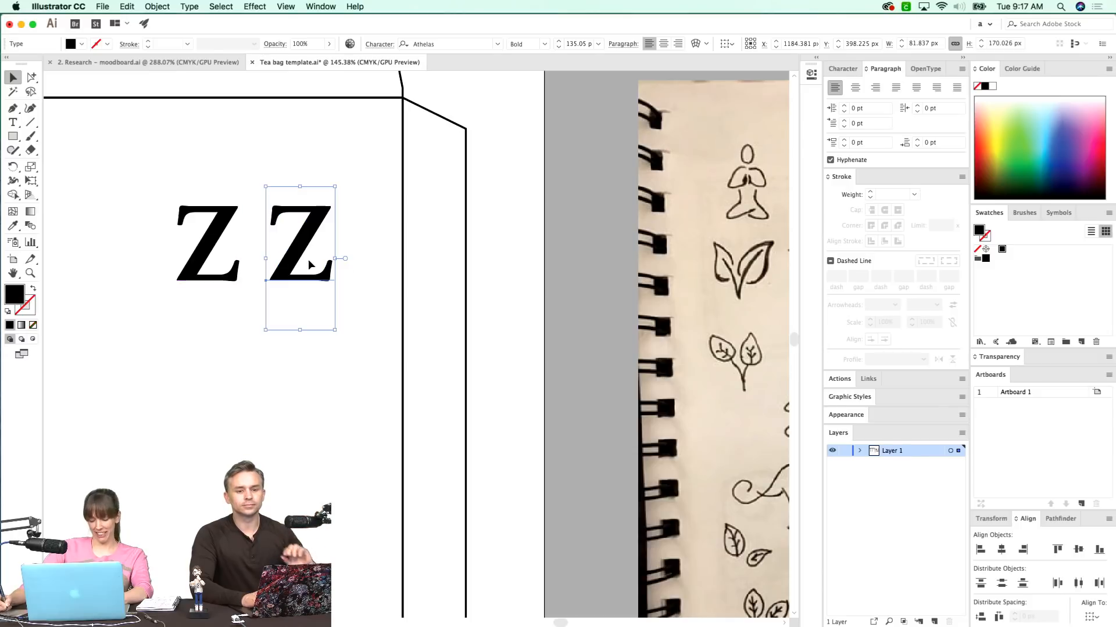
# - Try the Iowan Old Style Bold font on the duplicated letter Z
pyautogui.click(445, 45)
pyautogui.write('iowa')
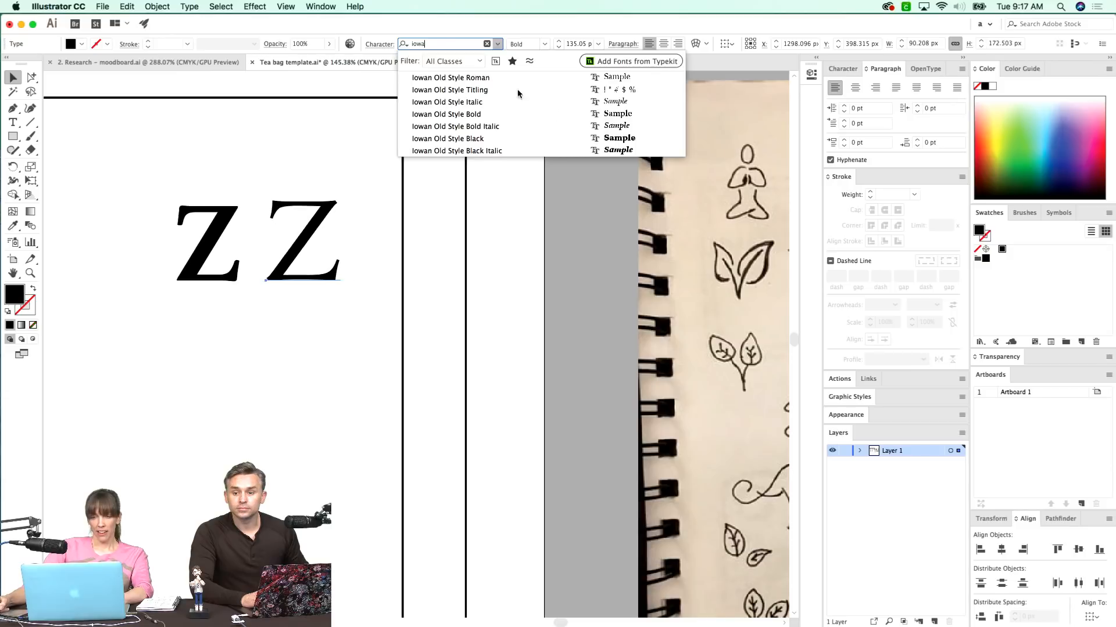
pyautogui.click(489, 113)
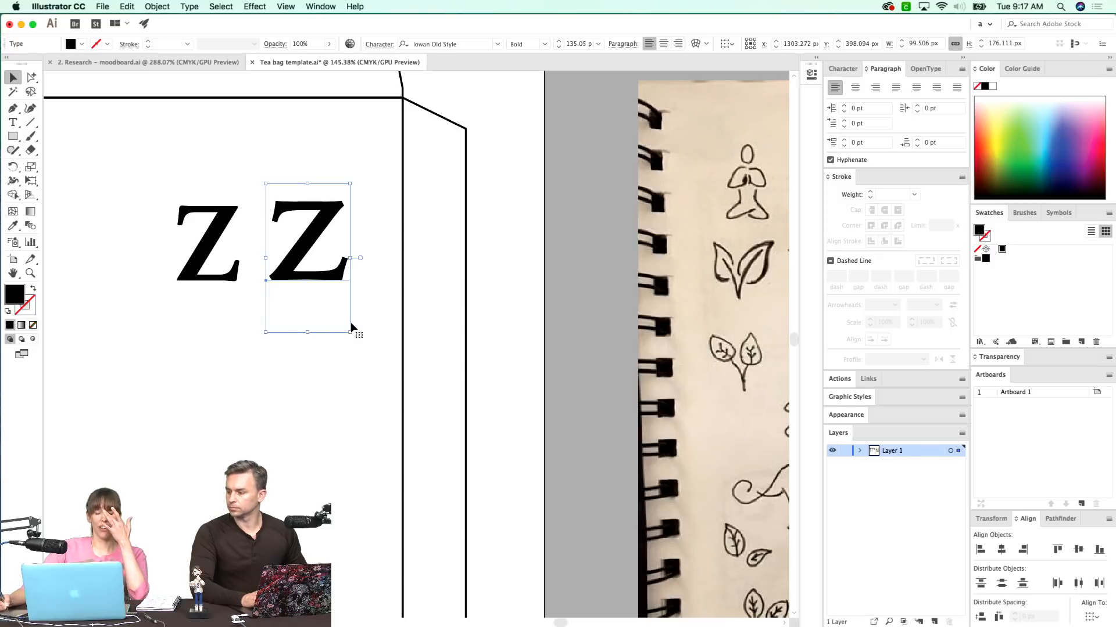
# - Set the duplicated letter Z's font to Hoefler Text Black
pyautogui.click(515, 300)
pyautogui.moveTo(450, 347); pyautogui.dragTo(541, 323)
pyautogui.click(393, 260)
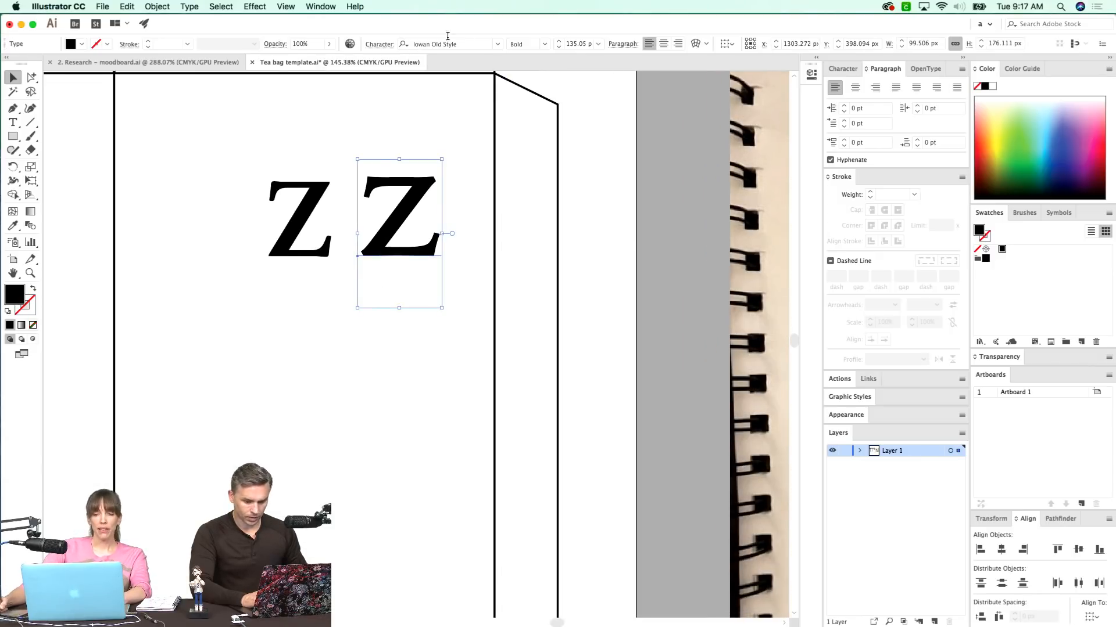
pyautogui.click(497, 45)
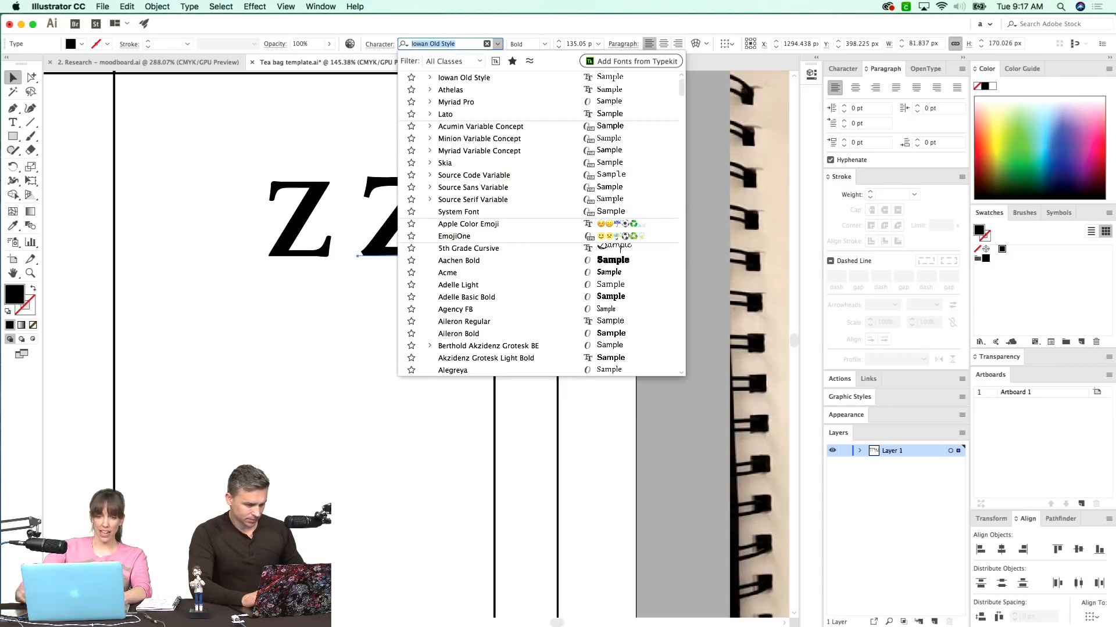
pyautogui.write('hoef')
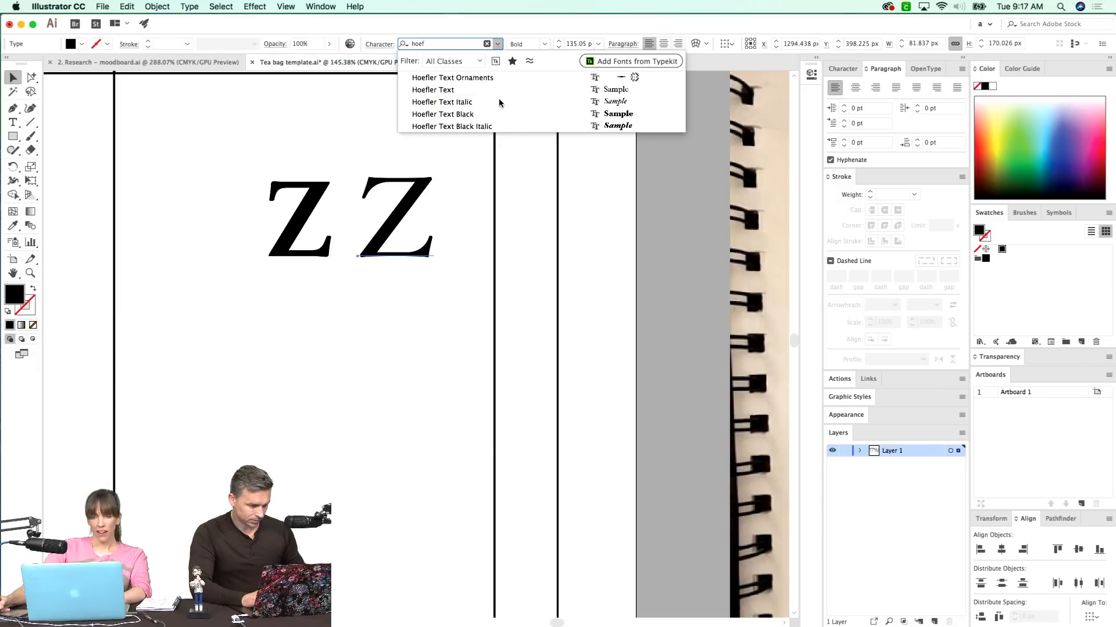
pyautogui.click(495, 114)
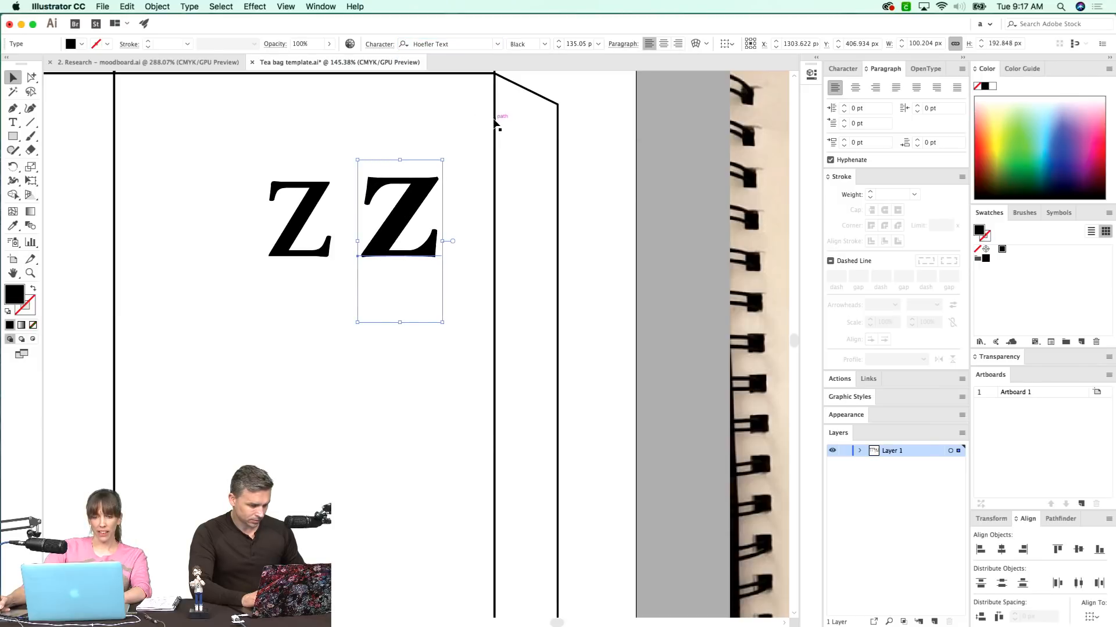
pyautogui.click(520, 300)
pyautogui.scroll(-2, 383, 314)
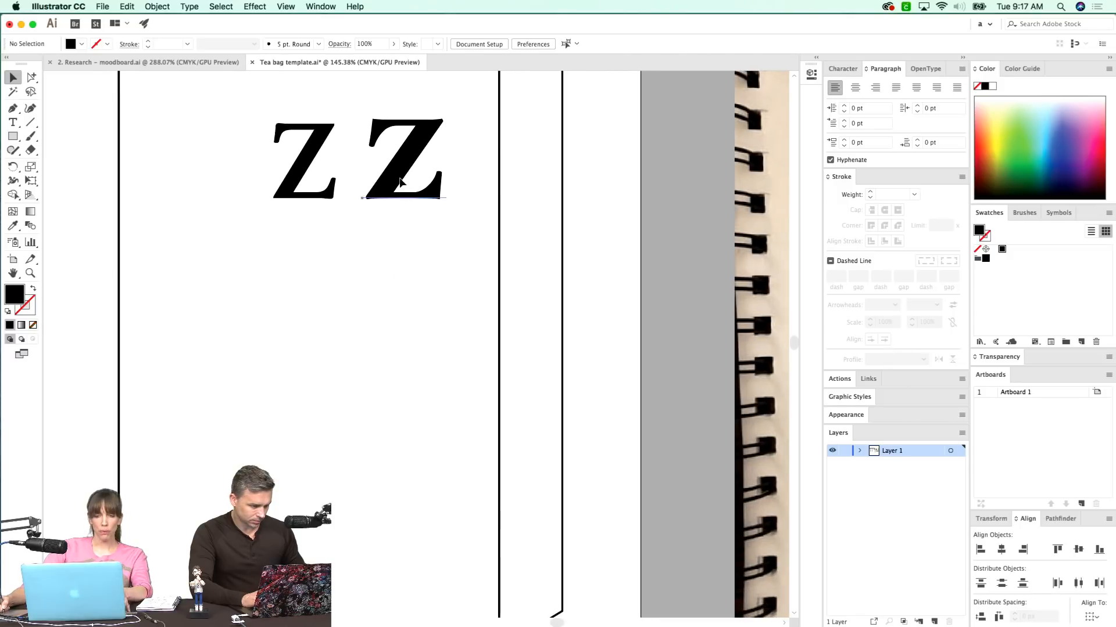
# - Cut the Hoefler Text Z, undo the copy's font changes back to Athelas Bold, and paste the Hoefler Z below the pair
pyautogui.click(401, 183)
pyautogui.press('super+x')
pyautogui.press('super+z')
pyautogui.press('super+z')
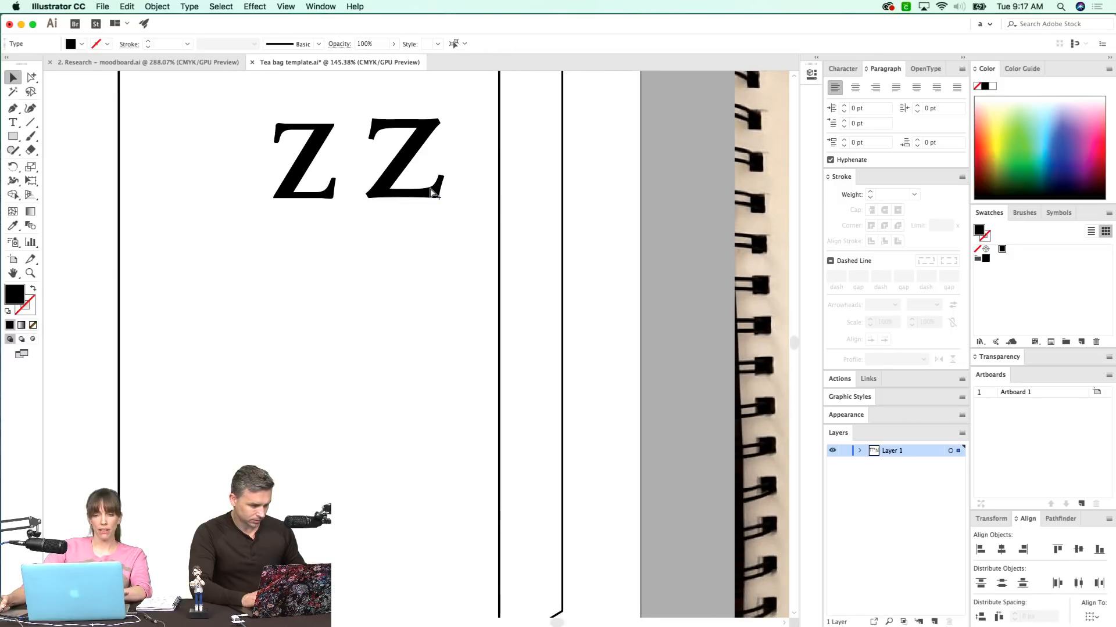
pyautogui.press('super+z')
pyautogui.press('super+v')
pyautogui.moveTo(382, 335); pyautogui.dragTo(344, 280)
pyautogui.moveTo(409, 175); pyautogui.dragTo(420, 212)
# - Try the Twinable font on the right-hand letter Z of the upper pair
pyautogui.click(413, 217)
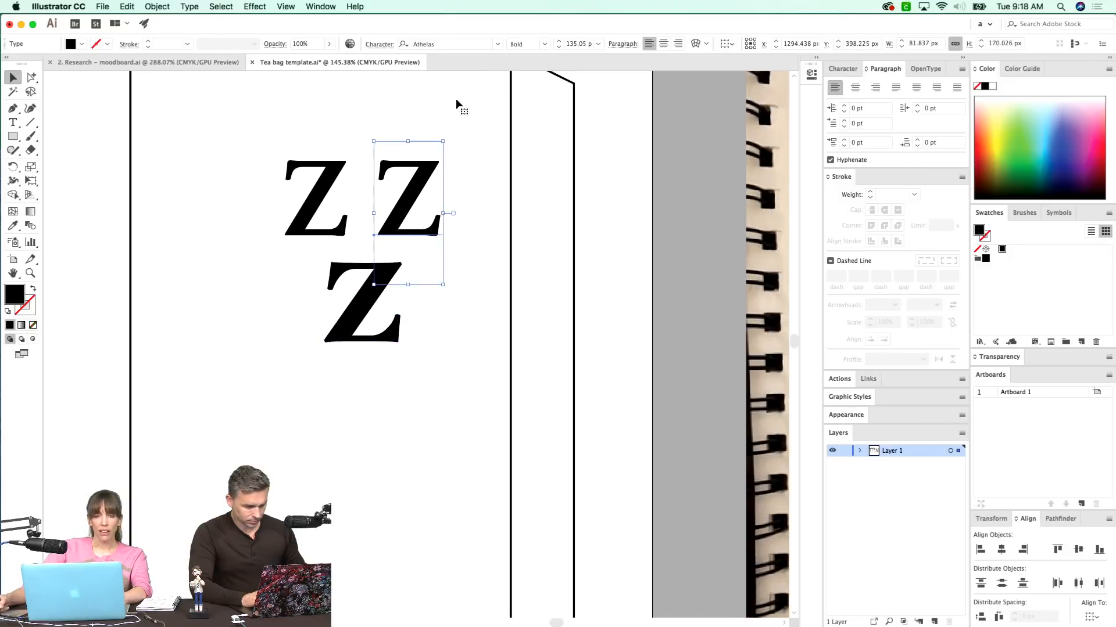
pyautogui.click(475, 44)
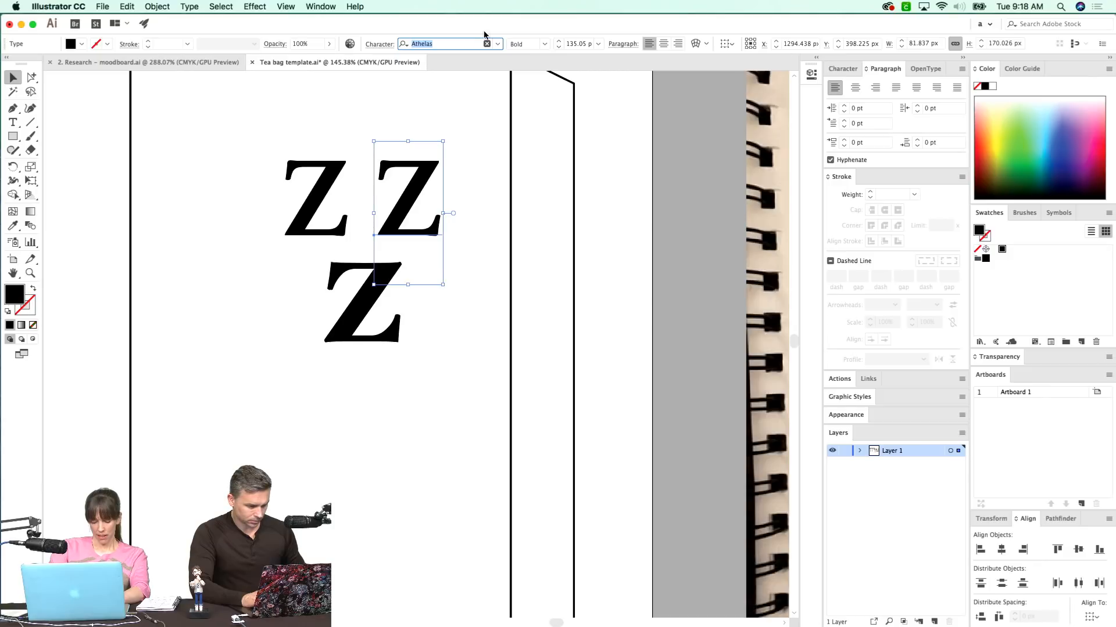
pyautogui.write('twi')
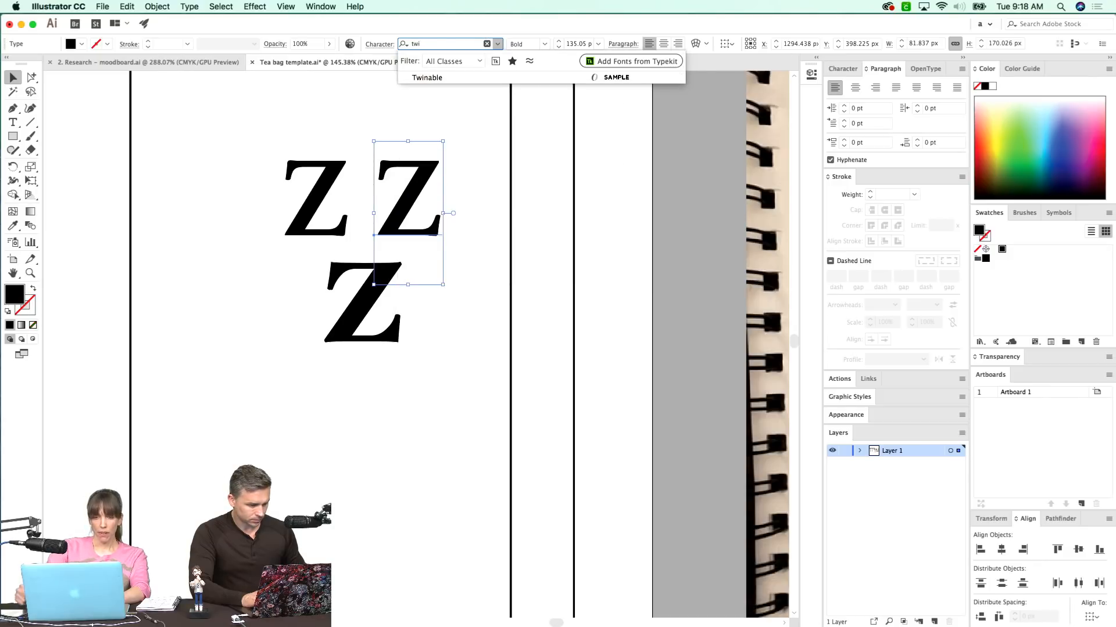
pyautogui.click(484, 79)
pyautogui.click(548, 225)
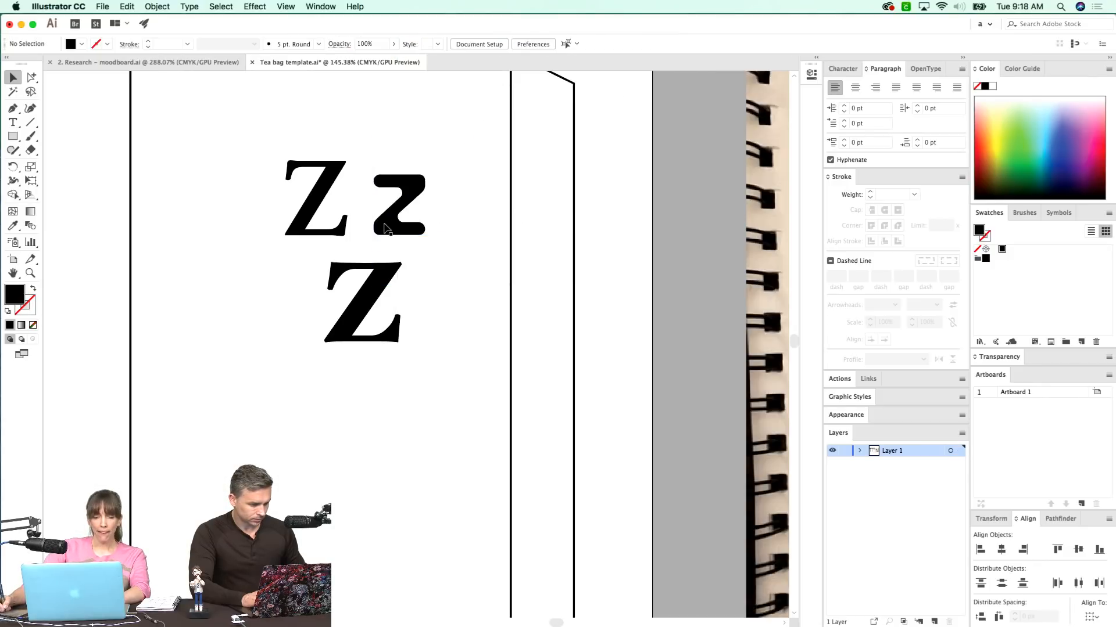
pyautogui.moveTo(408, 253)
pyautogui.mouseDown()
pyautogui.moveTo(455, 236)
pyautogui.moveTo(450, 218)
pyautogui.moveTo(397, 266)
pyautogui.mouseUp()
pyautogui.moveTo(376, 272); pyautogui.dragTo(391, 260)
# - Set the right-hand letter Z's font to Athelas with the Bold style and shift it slightly away from the other letters
pyautogui.click(480, 40)
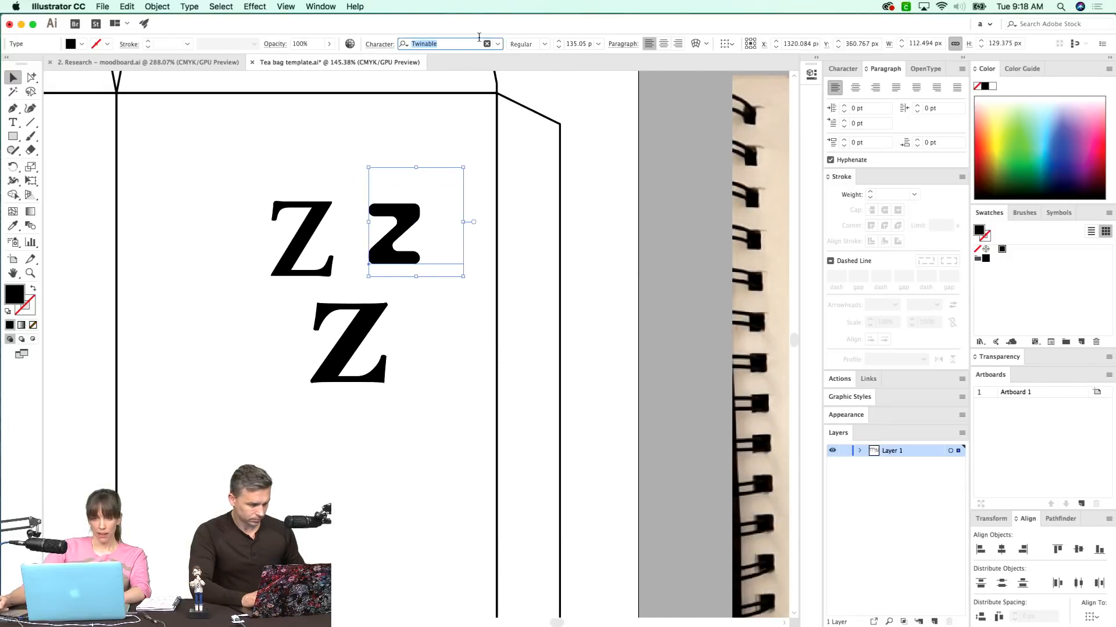
pyautogui.write('ath')
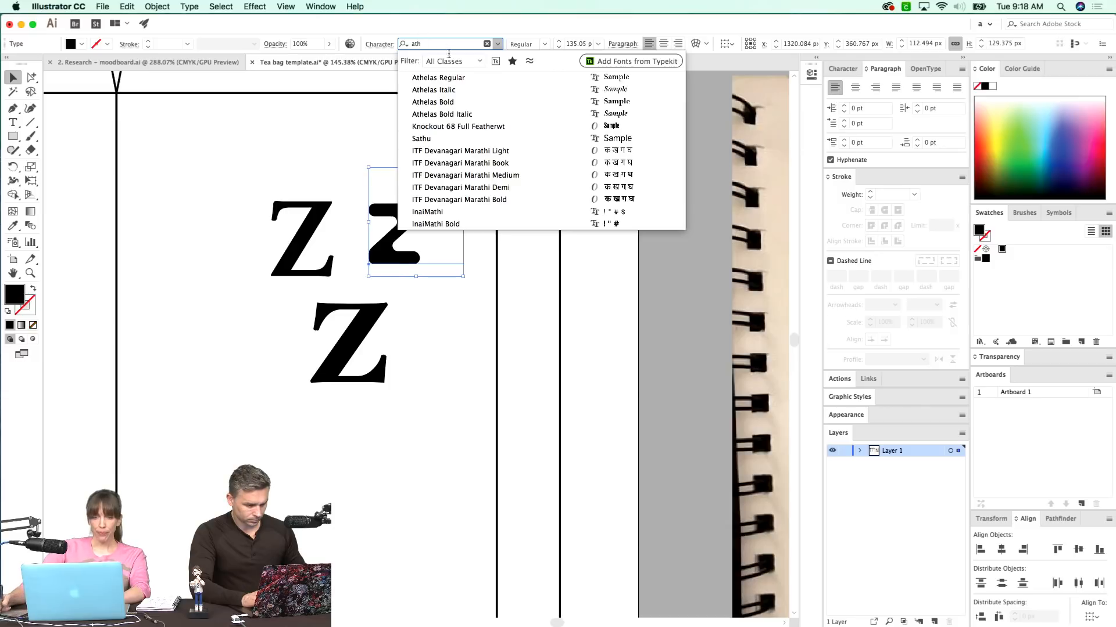
pyautogui.click(449, 78)
pyautogui.moveTo(396, 243); pyautogui.dragTo(416, 236)
pyautogui.scroll(-1, 530, 179)
pyautogui.moveTo(531, 136); pyautogui.dragTo(232, 444)
pyautogui.moveTo(357, 343); pyautogui.dragTo(288, 382)
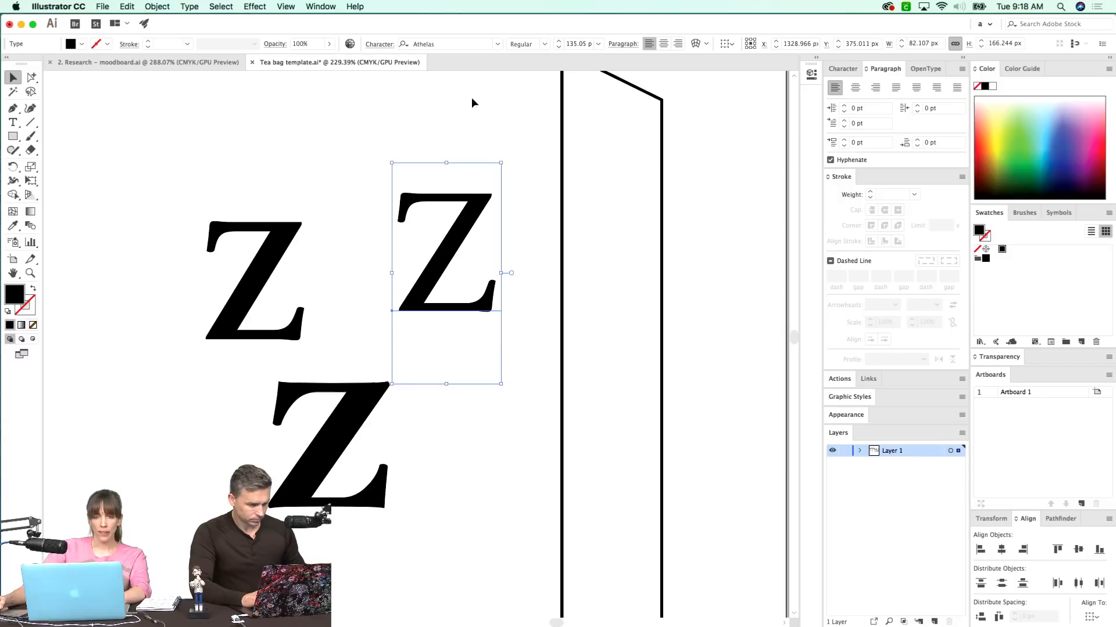
pyautogui.click(544, 44)
pyautogui.click(540, 87)
pyautogui.hscroll(3, 400, 335)
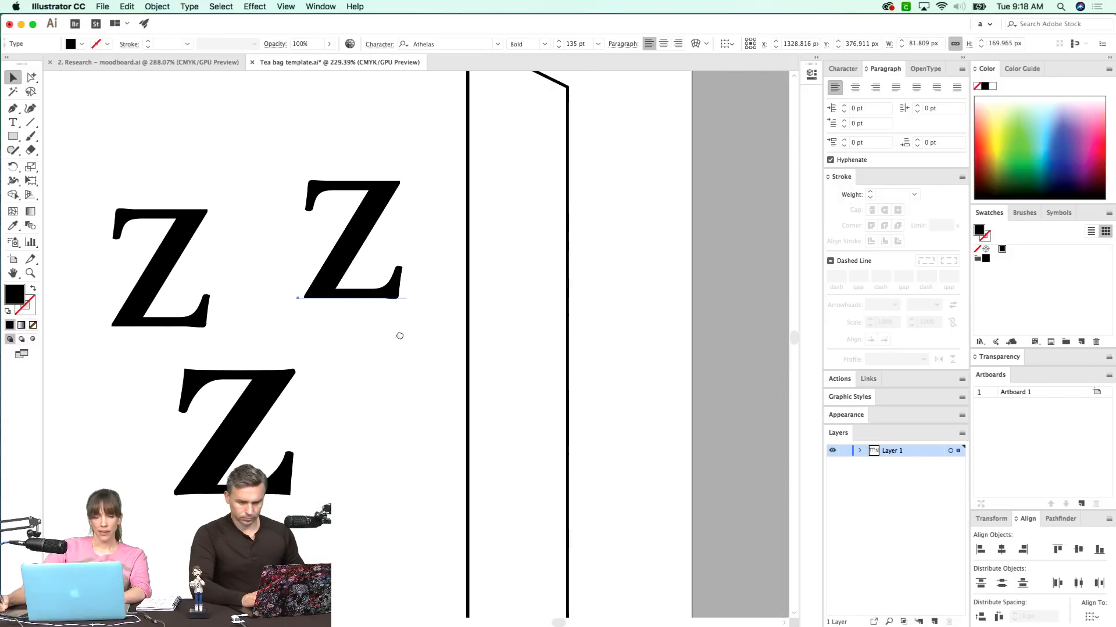
# - Set the left-hand letter Z's font to Iowan Old Style Bold and move it slightly up, level with the right-hand Z
pyautogui.hscroll(-3, 400, 336)
pyautogui.click(235, 339)
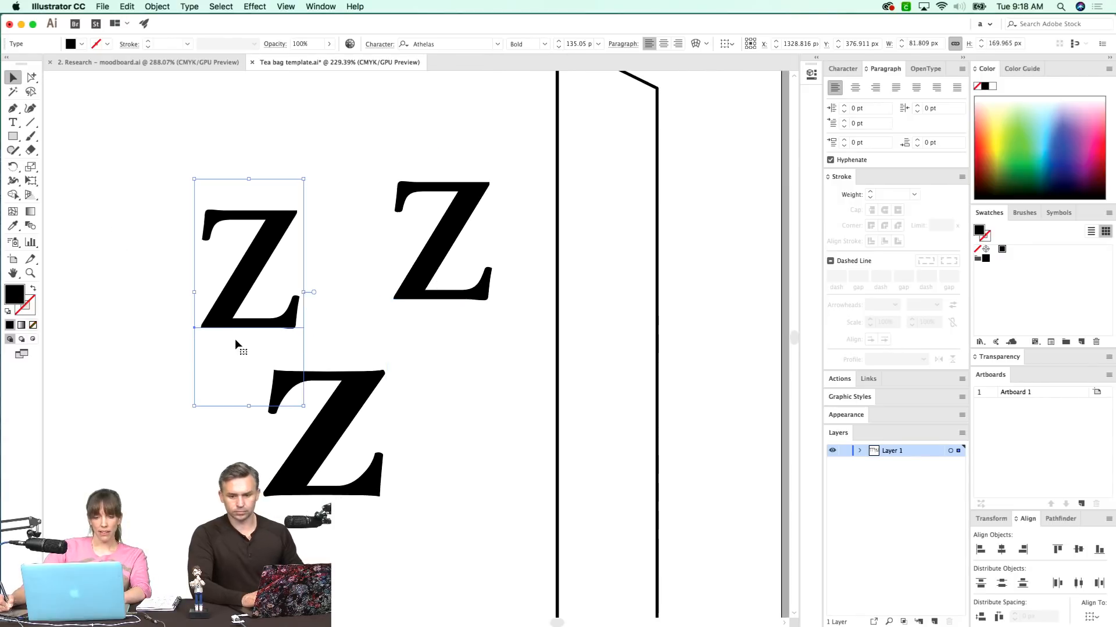
pyautogui.click(491, 39)
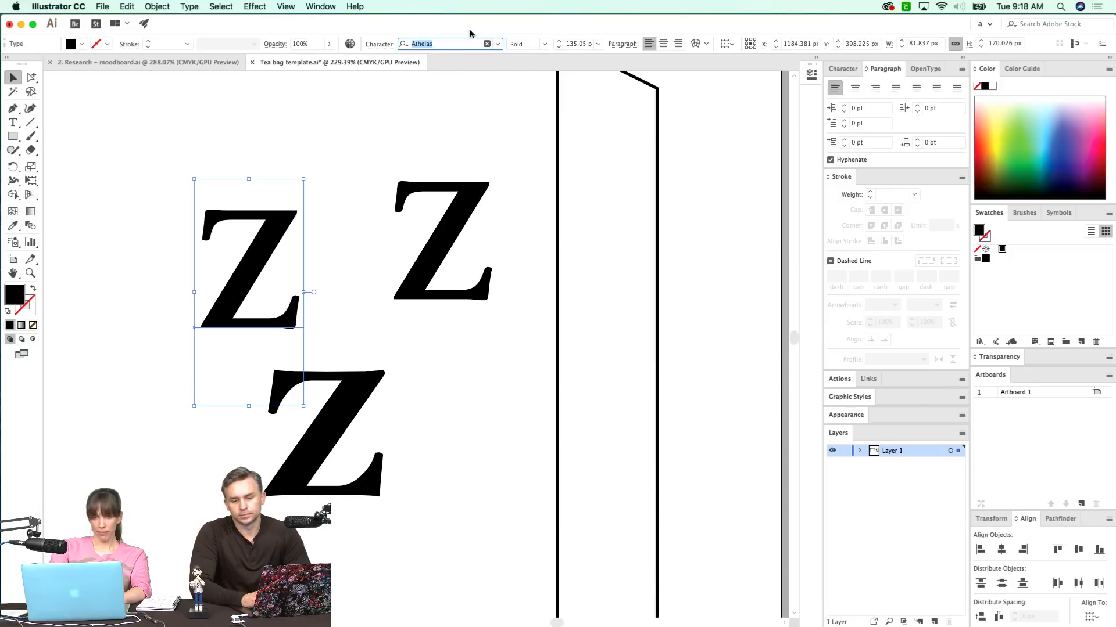
pyautogui.write('iow')
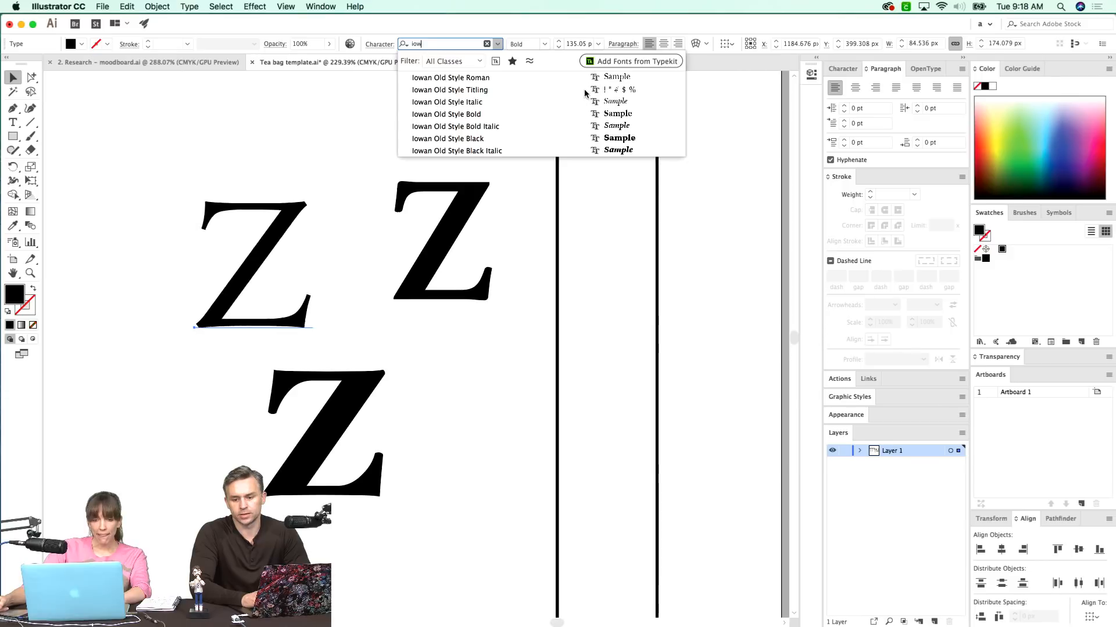
pyautogui.click(576, 117)
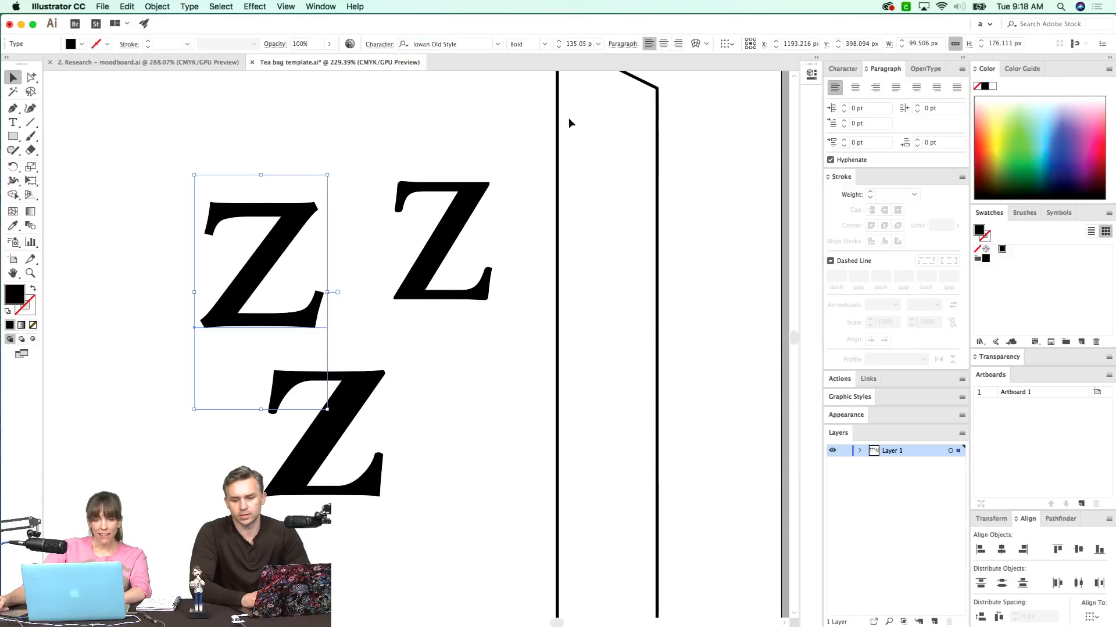
pyautogui.moveTo(298, 321); pyautogui.dragTo(285, 296)
pyautogui.scroll(-1, 392, 342)
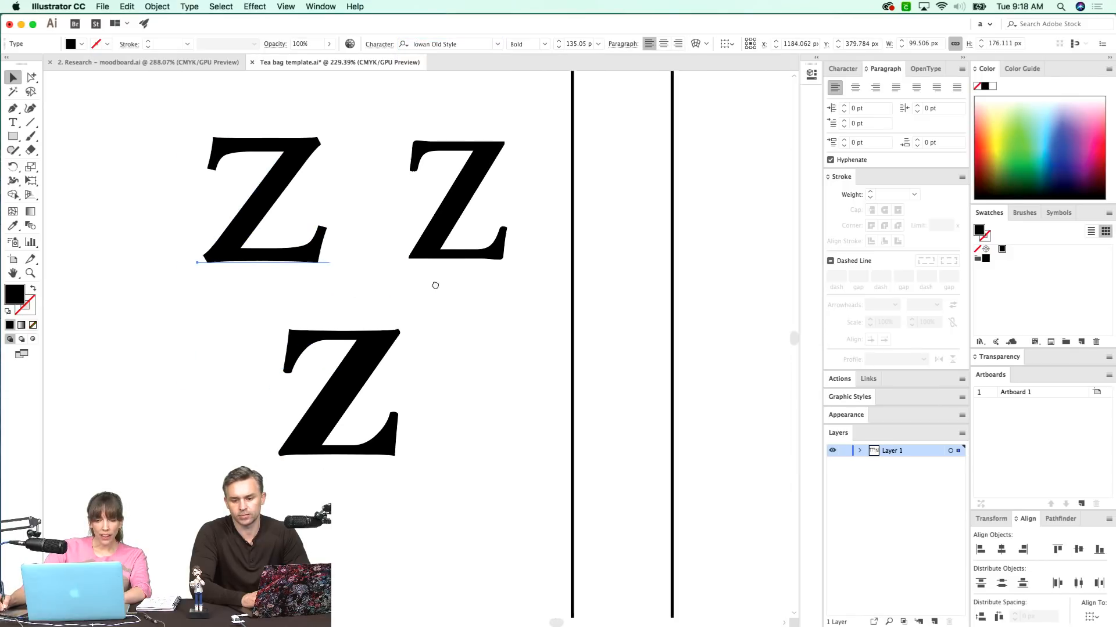
# - Compare the letterforms of the Iowan Old Style, Athelas and Hoefler Text versions of the Z
pyautogui.scroll(2, 380, 365)
pyautogui.hscroll(3, 380, 365)
pyautogui.click(346, 366)
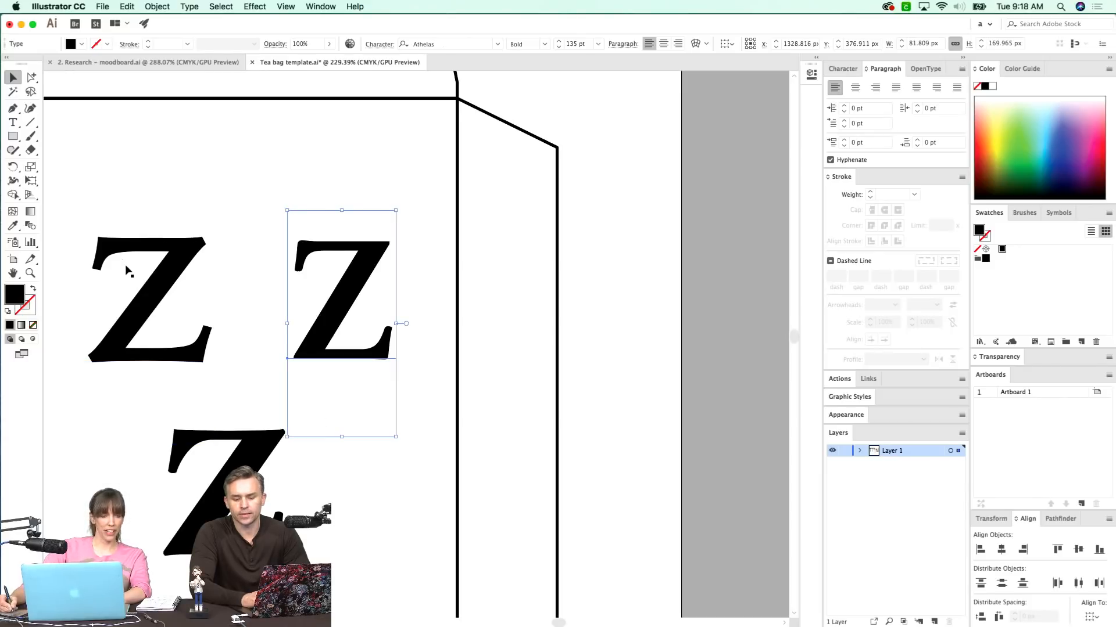
pyautogui.hscroll(-5, 287, 285)
pyautogui.scroll(-3, 287, 284)
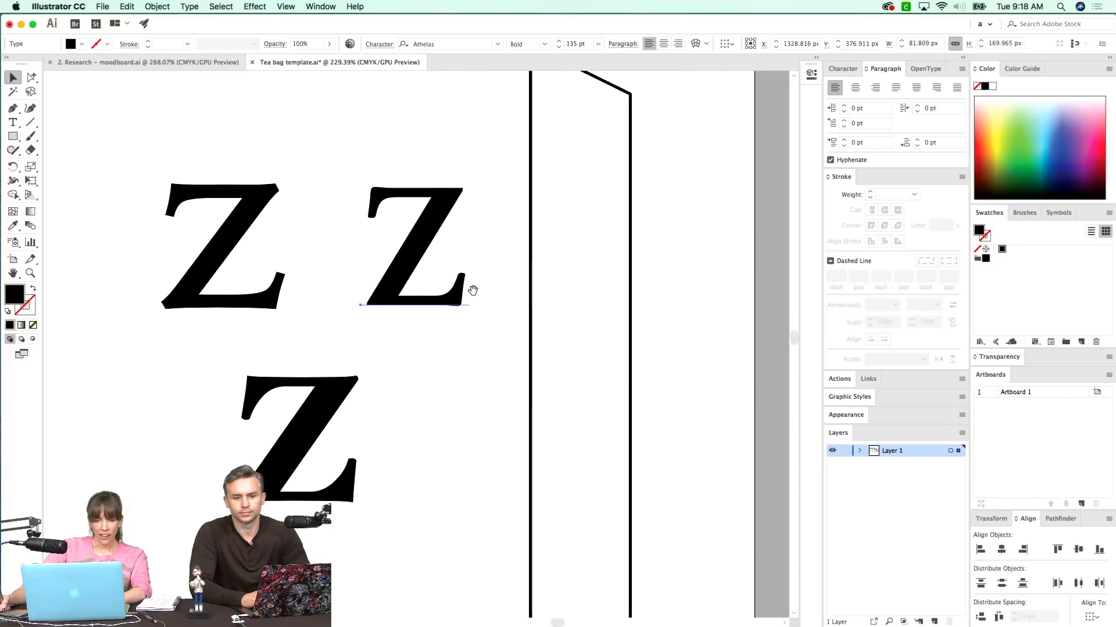
pyautogui.scroll(-2, 477, 279)
pyautogui.moveTo(481, 269); pyautogui.dragTo(495, 278)
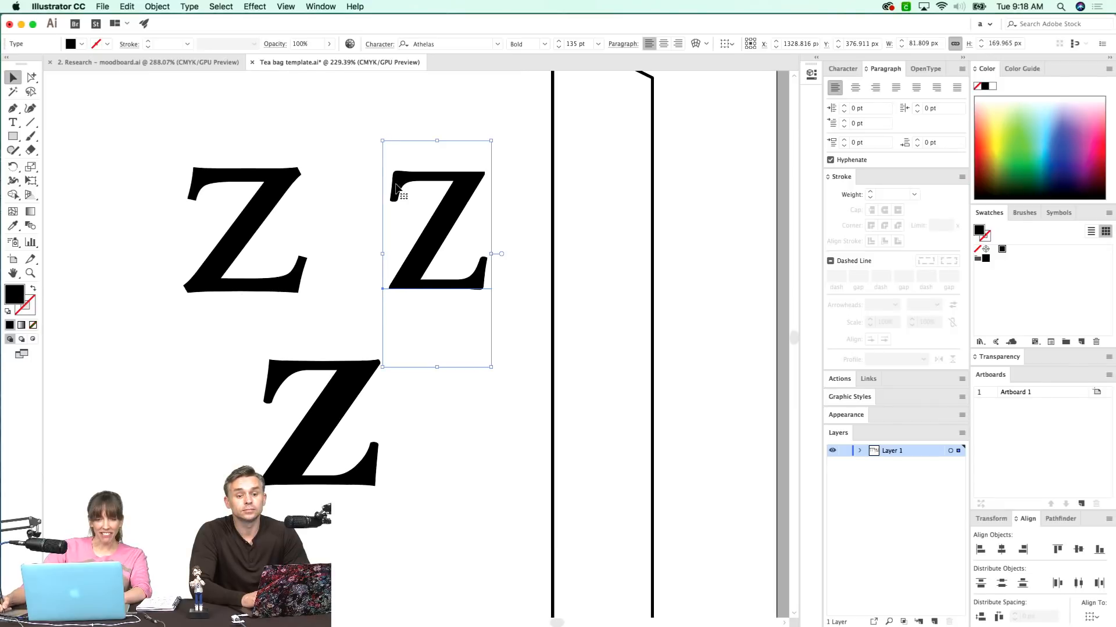
pyautogui.hscroll(-3, 399, 379)
pyautogui.scroll(3, 398, 379)
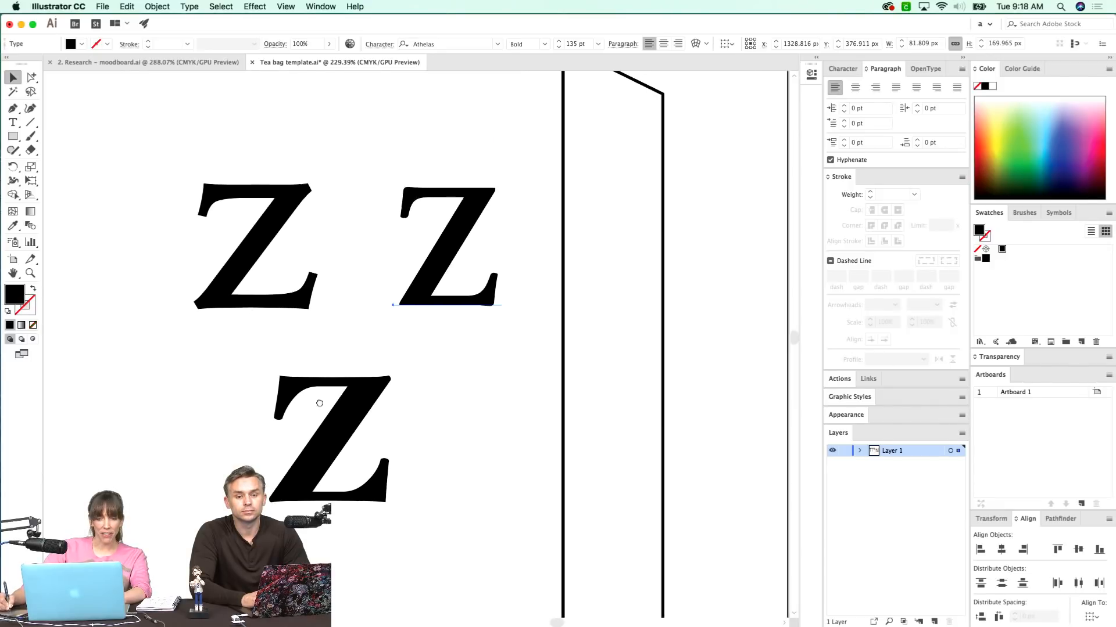
pyautogui.hscroll(4, 306, 399)
pyautogui.hscroll(2, 235, 388)
pyautogui.scroll(-1, 235, 388)
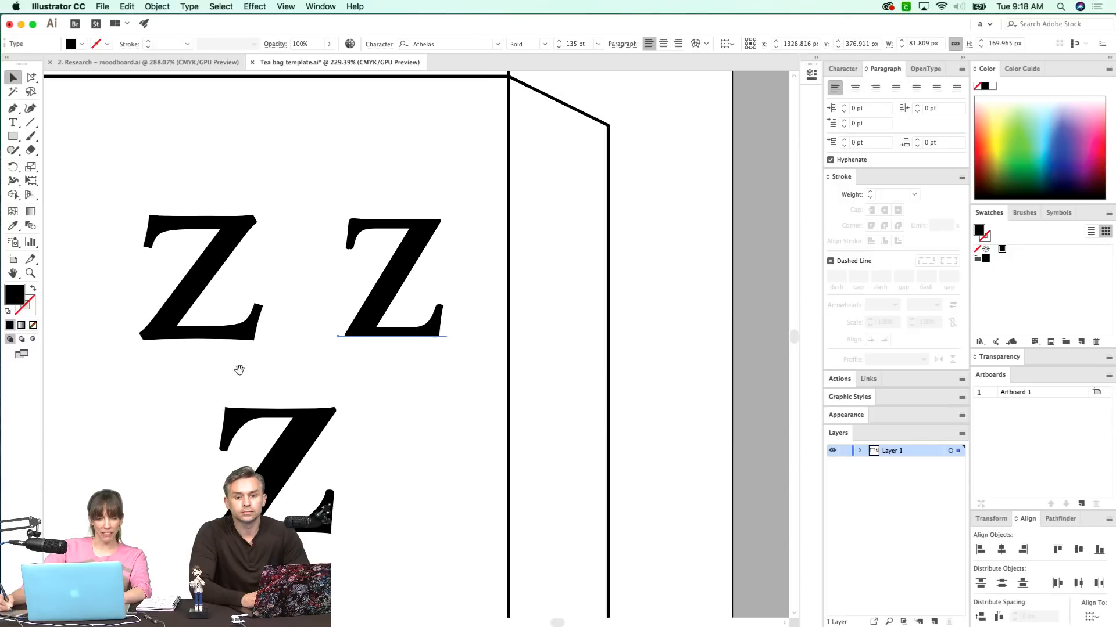
# - Move the Iowan Old Style Z down beside the Hoefler Text Z, leaving the Athelas Z alone above them
pyautogui.moveTo(236, 319); pyautogui.dragTo(393, 451)
pyautogui.scroll(-2, 407, 482)
pyautogui.hscroll(1, 406, 482)
# - Convert the Athelas Bold letter Z to outlines and select the resulting group
pyautogui.click(381, 260)
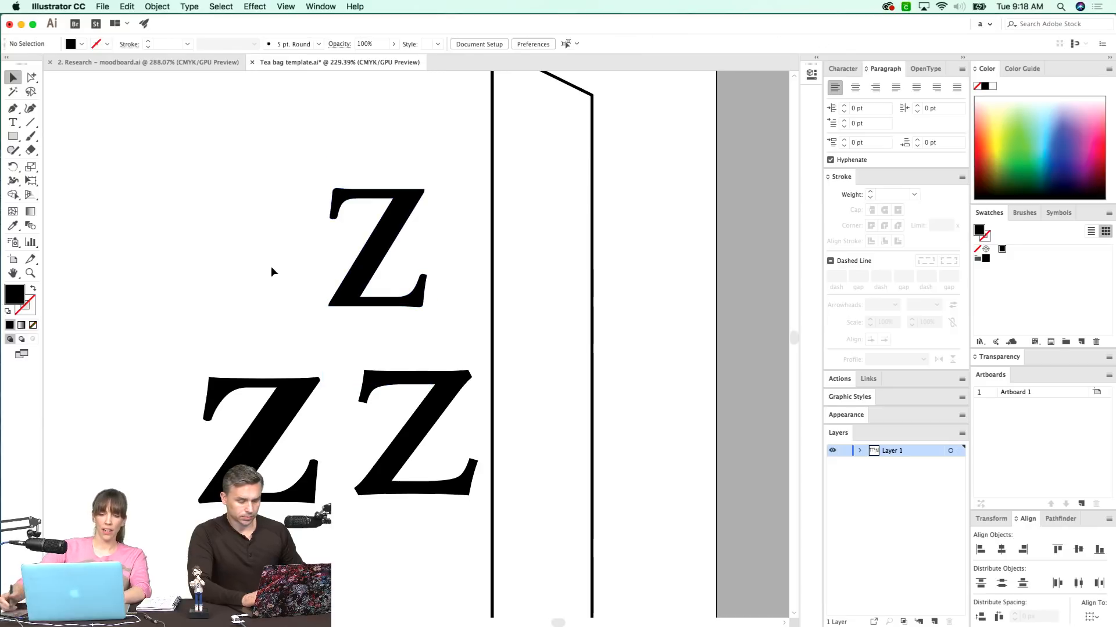
pyautogui.scroll(1, 334, 301)
pyautogui.doubleClick(363, 305)
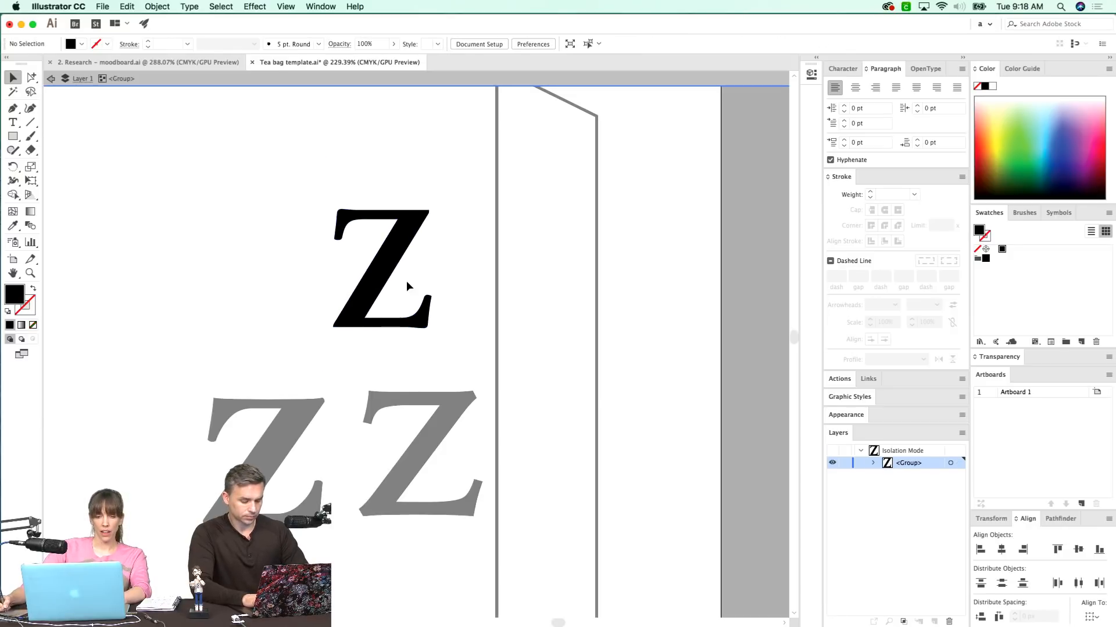
pyautogui.doubleClick(411, 273)
pyautogui.click(373, 282)
pyautogui.moveTo(356, 285); pyautogui.dragTo(289, 231)
pyautogui.moveTo(293, 304); pyautogui.dragTo(399, 336)
# - Swap the outlined Z's fill and stroke so it has a black stroke and no fill
pyautogui.press('z')
pyautogui.moveTo(490, 139); pyautogui.dragTo(317, 397)
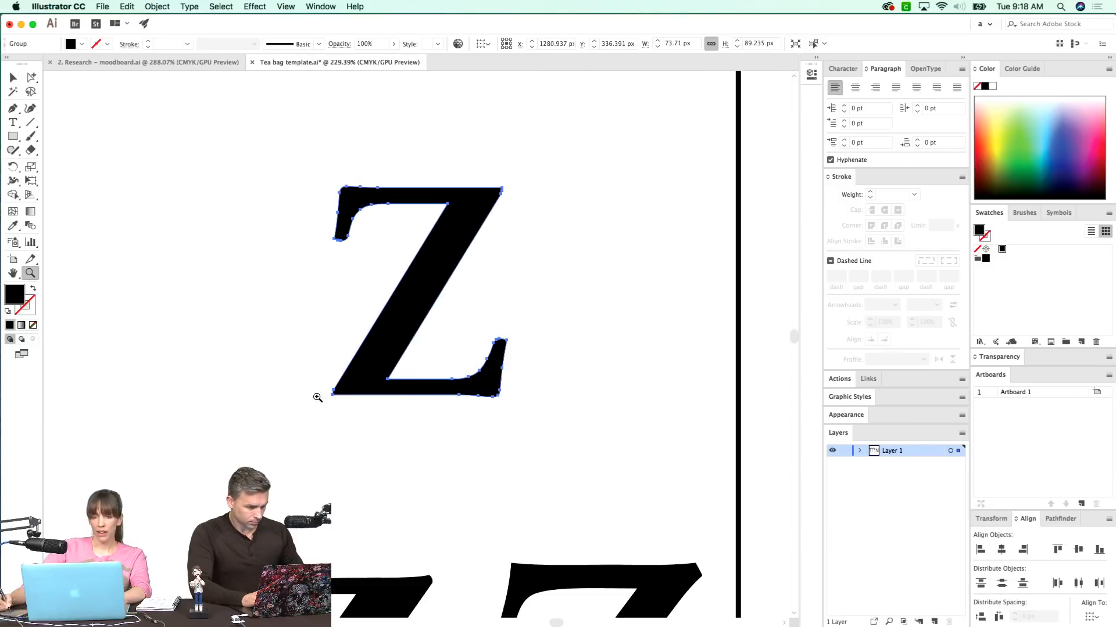
pyautogui.moveTo(204, 163); pyautogui.dragTo(573, 469)
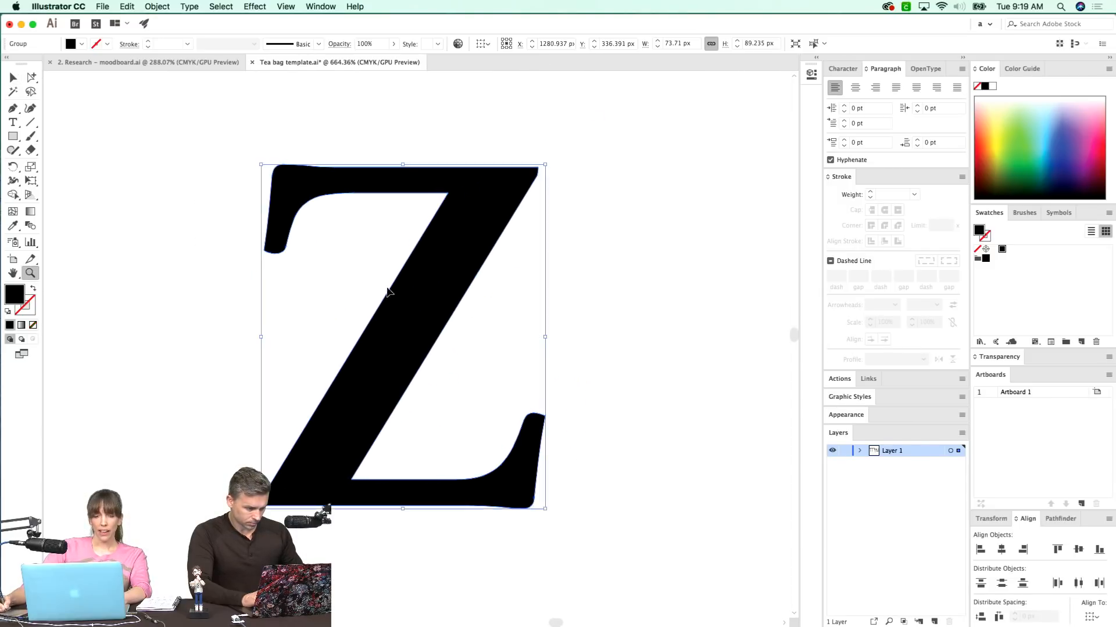
pyautogui.press('v')
pyautogui.moveTo(409, 341)
pyautogui.mouseDown()
pyautogui.moveTo(400, 313)
pyautogui.moveTo(422, 315)
pyautogui.moveTo(418, 324)
pyautogui.mouseUp()
pyautogui.hotkey('shift', 'x')
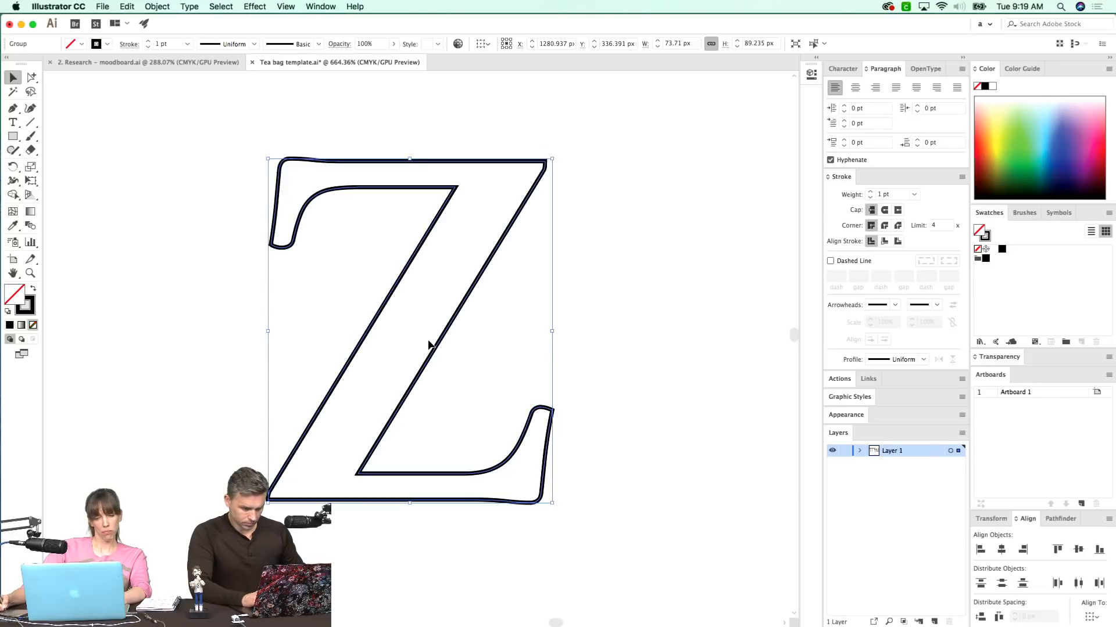
# - Set the outlined Z's stroke weight to 4 pt and align the stroke to the inside
pyautogui.click(870, 192)
pyautogui.click(869, 191)
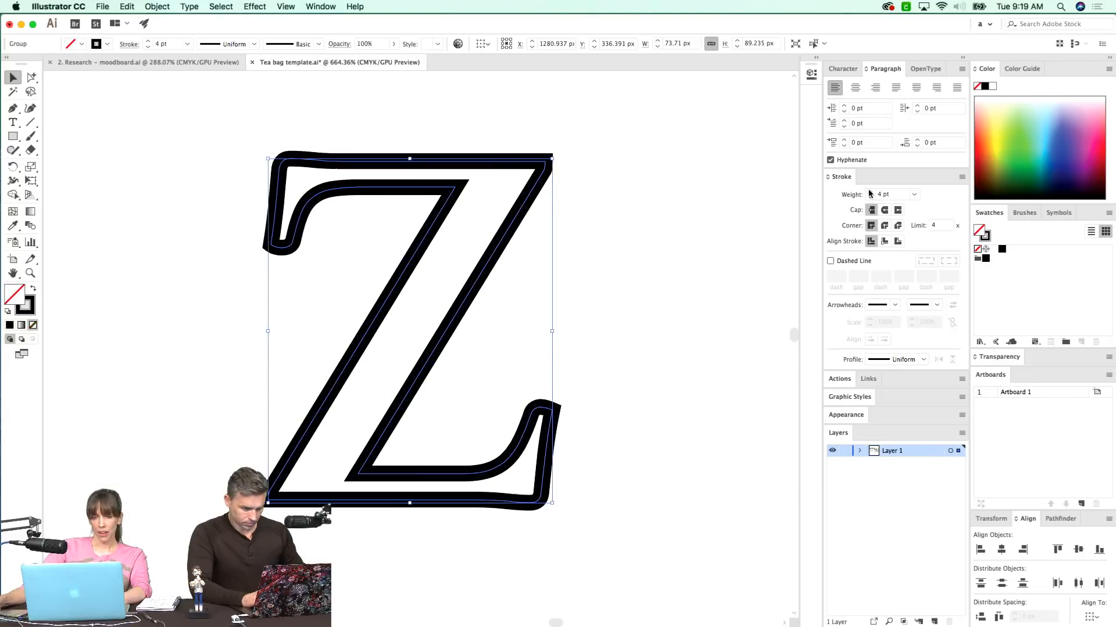
pyautogui.click(870, 191)
pyautogui.click(870, 192)
pyautogui.click(870, 198)
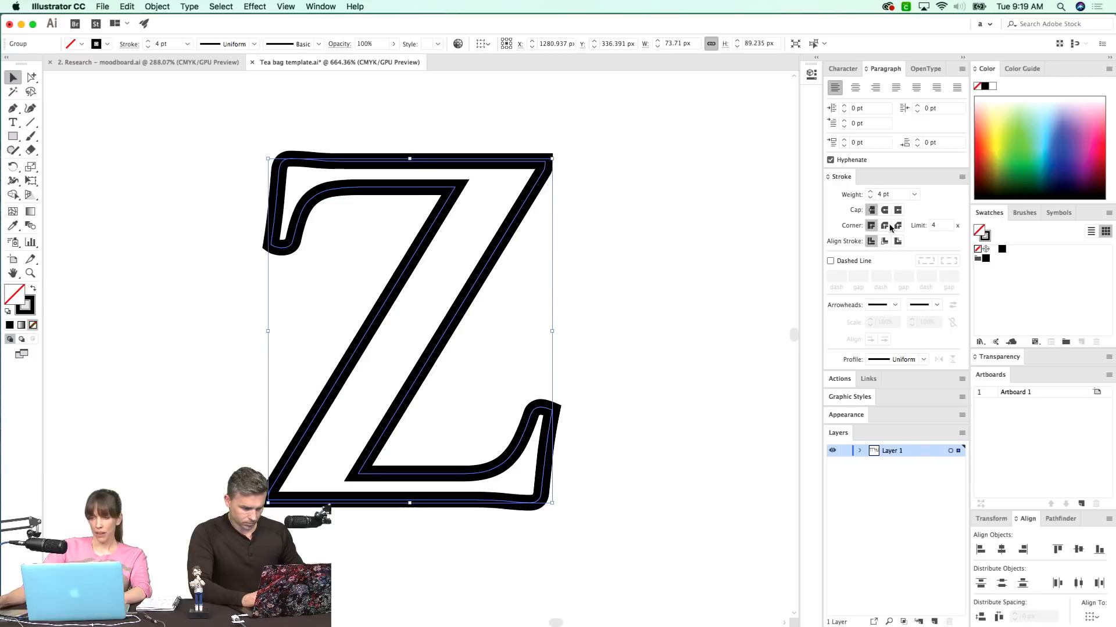
pyautogui.click(885, 244)
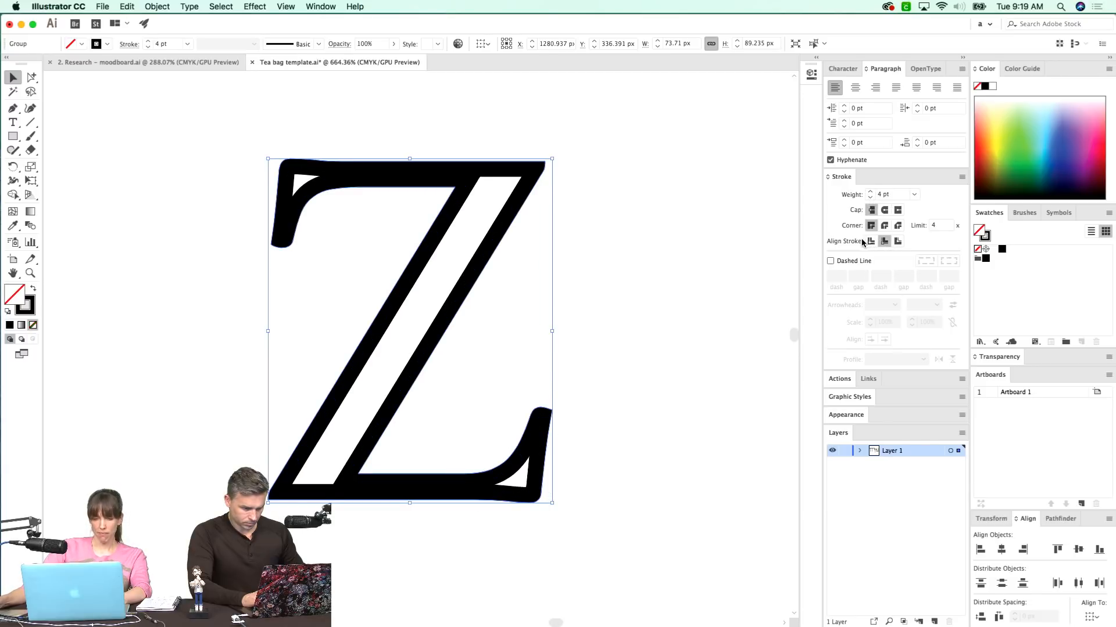
# - Try to round the outlined Z's sharp upper-right corner by redrawing it with the Pencil tool
pyautogui.press('space')
pyautogui.moveTo(342, 528)
pyautogui.mouseDown()
pyautogui.moveTo(305, 471)
pyautogui.moveTo(322, 468)
pyautogui.moveTo(338, 523)
pyautogui.mouseUp()
pyautogui.scroll(2, 339, 523)
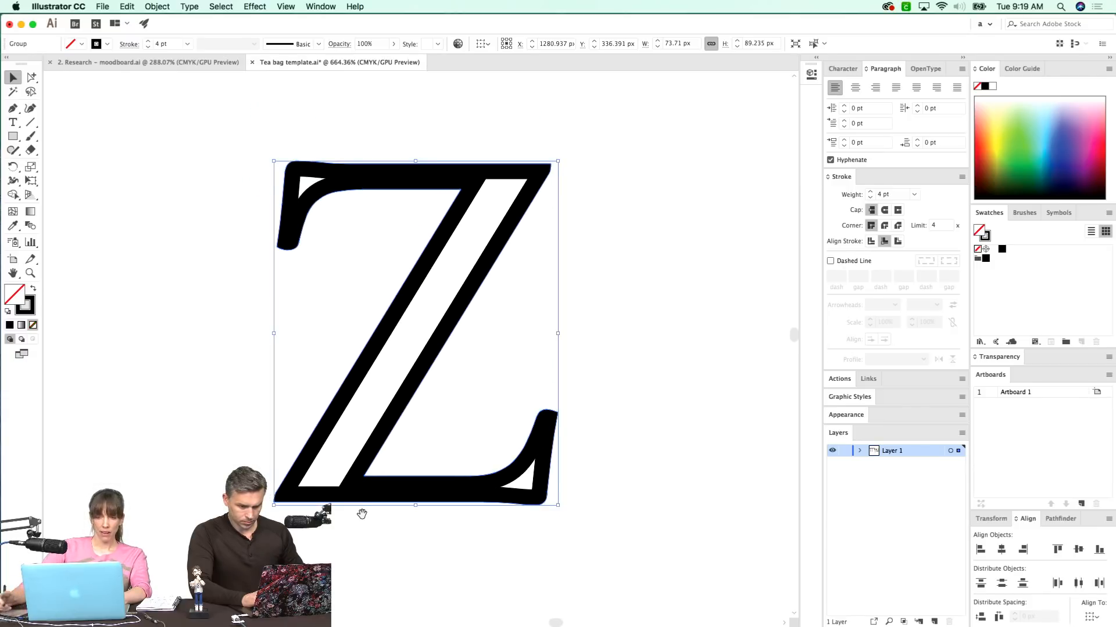
pyautogui.moveTo(327, 361)
pyautogui.mouseDown()
pyautogui.moveTo(331, 372)
pyautogui.moveTo(338, 361)
pyautogui.moveTo(313, 351)
pyautogui.mouseUp()
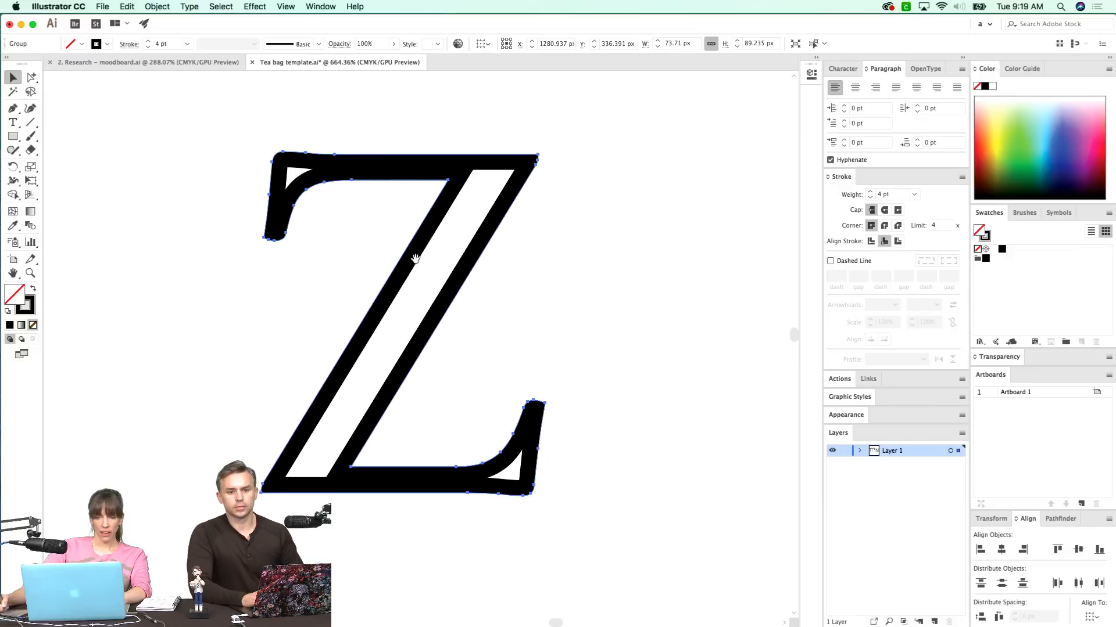
pyautogui.scroll(2, 495, 219)
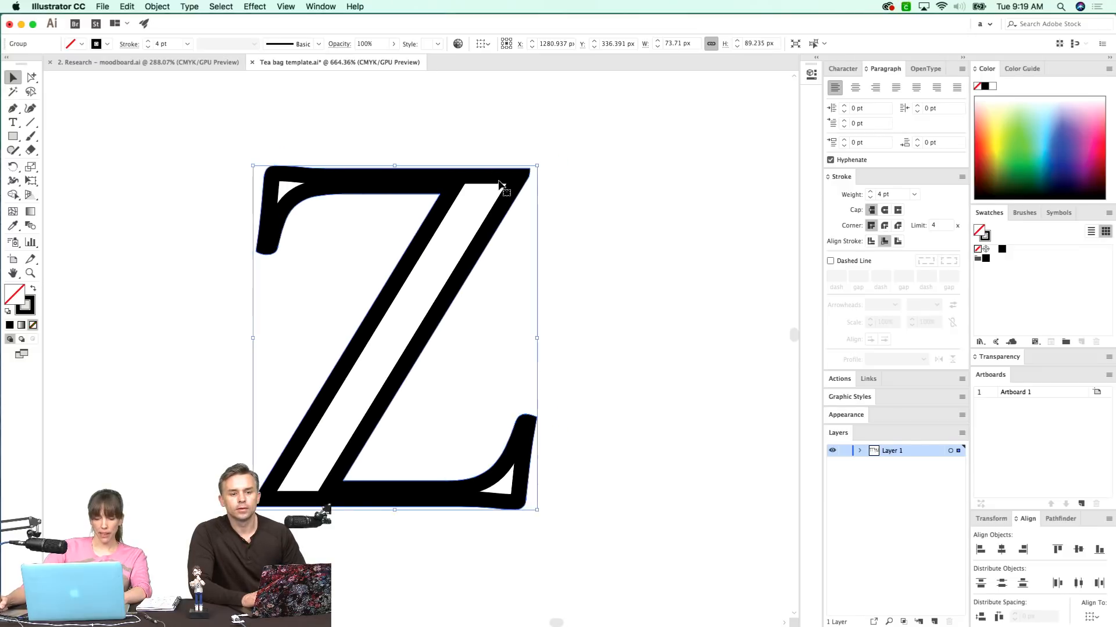
pyautogui.press('n')
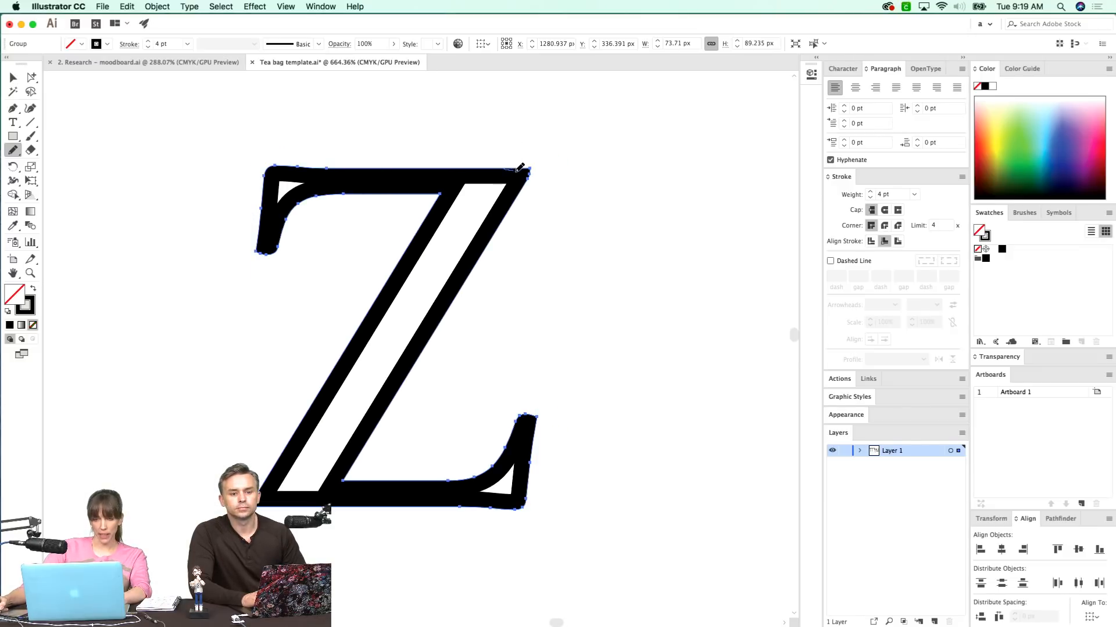
pyautogui.moveTo(525, 183); pyautogui.dragTo(497, 224)
pyautogui.moveTo(488, 219)
pyautogui.mouseDown()
pyautogui.moveTo(521, 169)
pyautogui.moveTo(487, 234)
pyautogui.mouseUp()
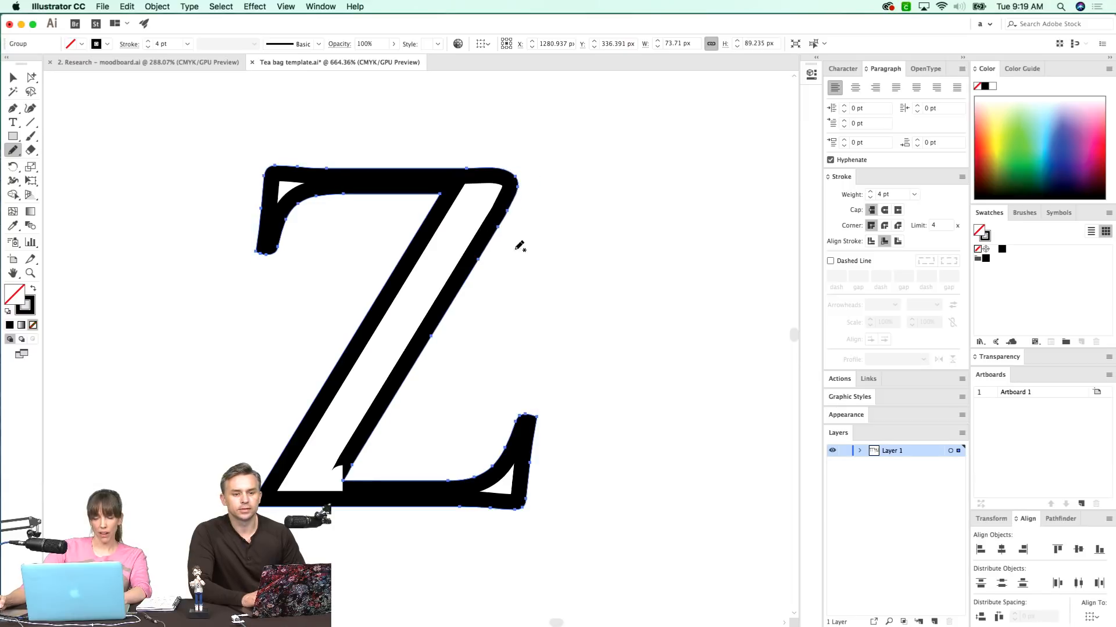
# - Round the upper end of the Z's diagonal by redrawing its outer corner in close-up with the Pencil tool
pyautogui.press('z')
pyautogui.moveTo(382, 259); pyautogui.dragTo(458, 264)
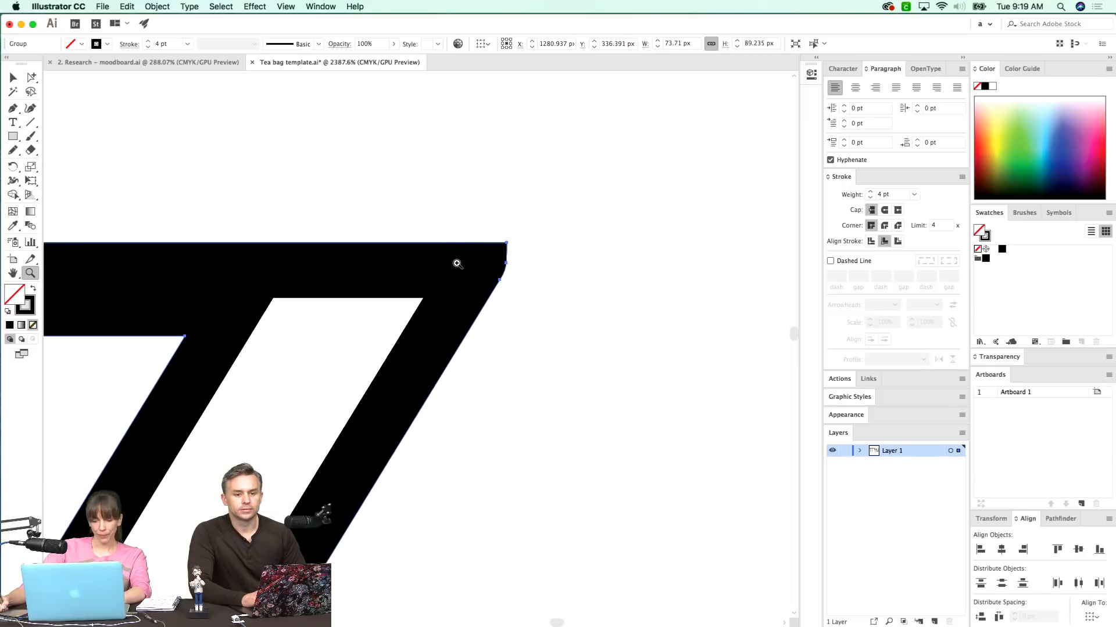
pyautogui.press('n')
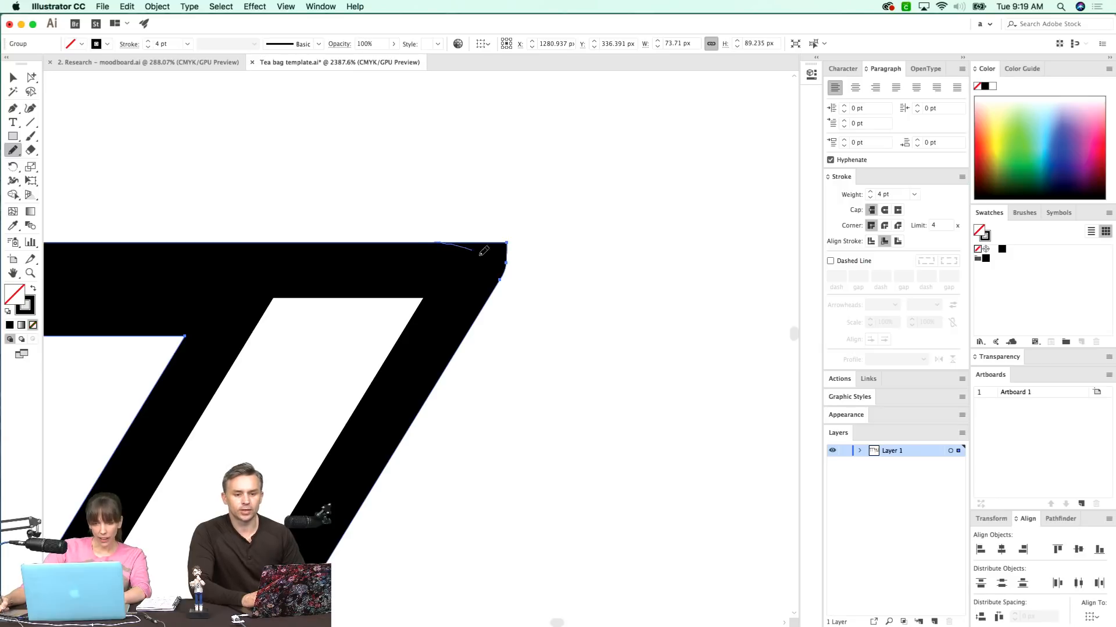
pyautogui.moveTo(477, 317); pyautogui.dragTo(468, 330)
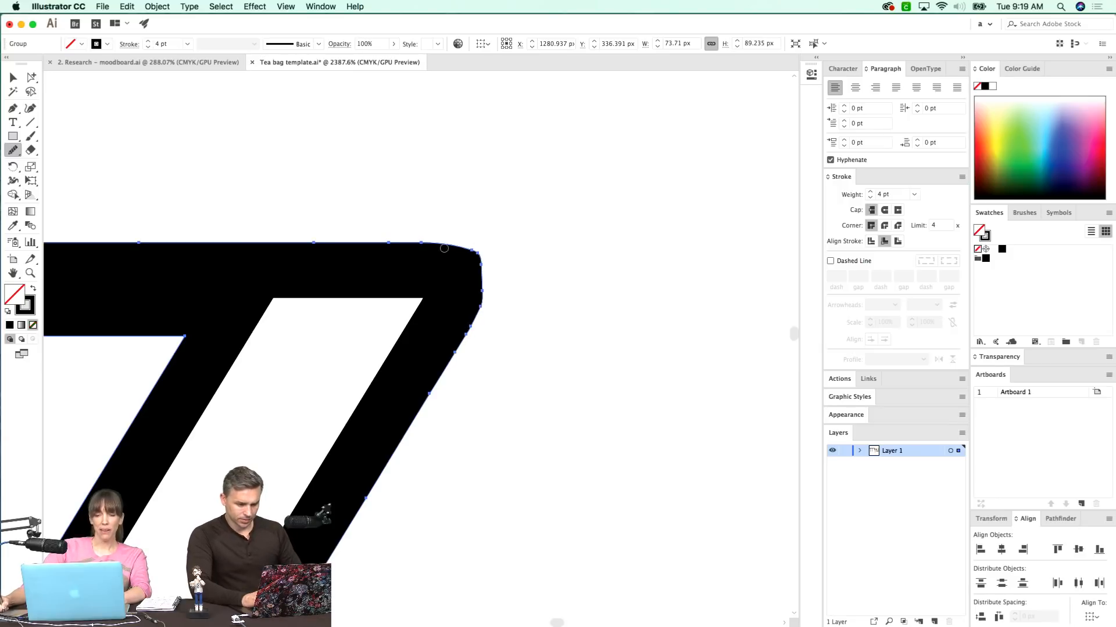
pyautogui.moveTo(477, 285)
pyautogui.mouseDown()
pyautogui.moveTo(473, 266)
pyautogui.moveTo(434, 349)
pyautogui.mouseUp()
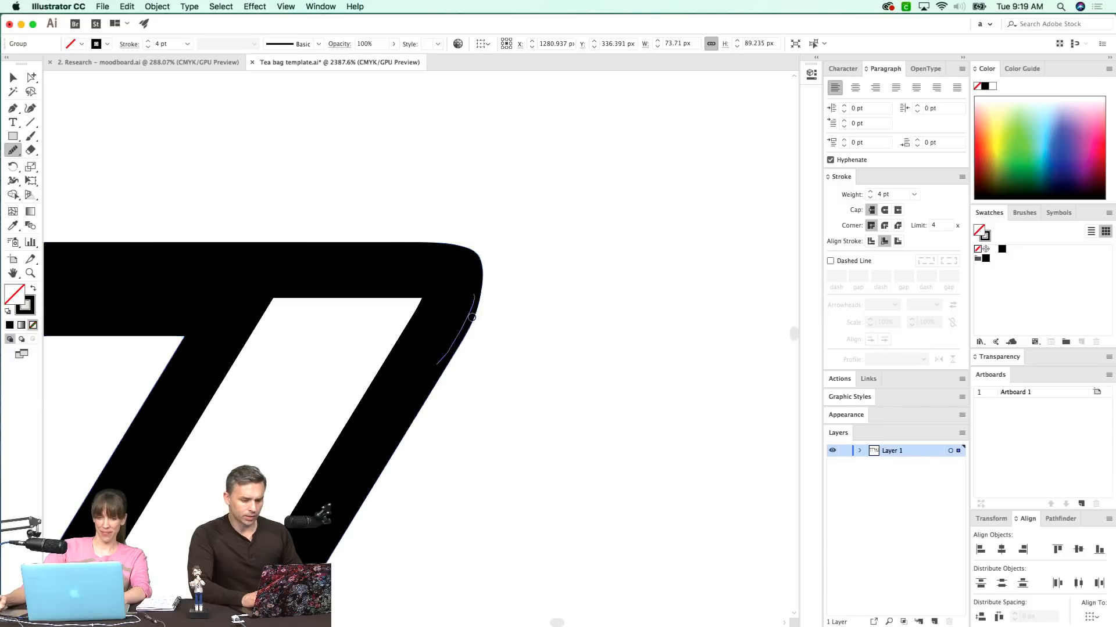
# - Pull the rounded corner's anchor point slightly outward and smooth the outline around it with the Pencil tool
pyautogui.press('super+shift+a')
pyautogui.press('a')
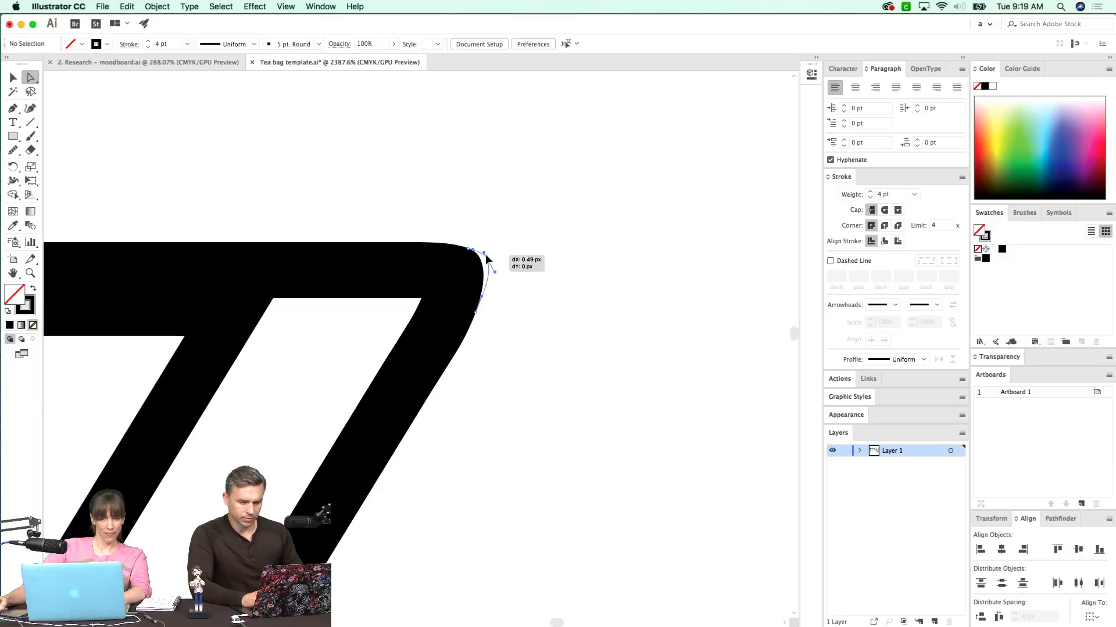
pyautogui.click(485, 253)
pyautogui.press('n')
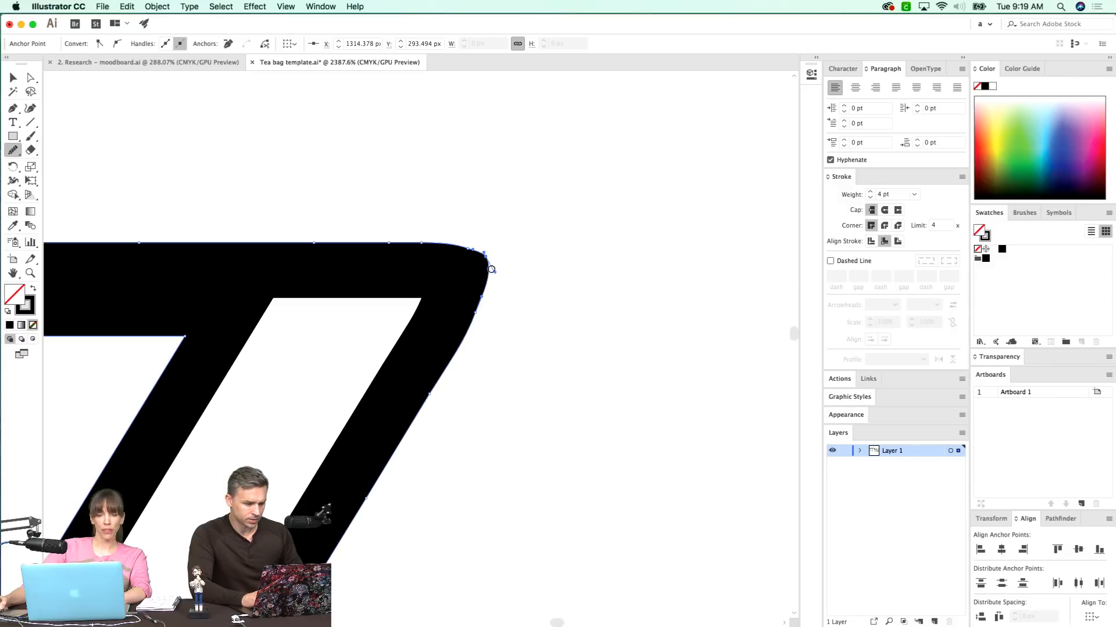
pyautogui.moveTo(455, 246)
pyautogui.mouseDown()
pyautogui.moveTo(488, 267)
pyautogui.moveTo(451, 255)
pyautogui.moveTo(465, 244)
pyautogui.moveTo(484, 261)
pyautogui.moveTo(454, 246)
pyautogui.moveTo(474, 249)
pyautogui.moveTo(469, 318)
pyautogui.moveTo(440, 365)
pyautogui.moveTo(465, 416)
pyautogui.moveTo(518, 343)
pyautogui.mouseUp()
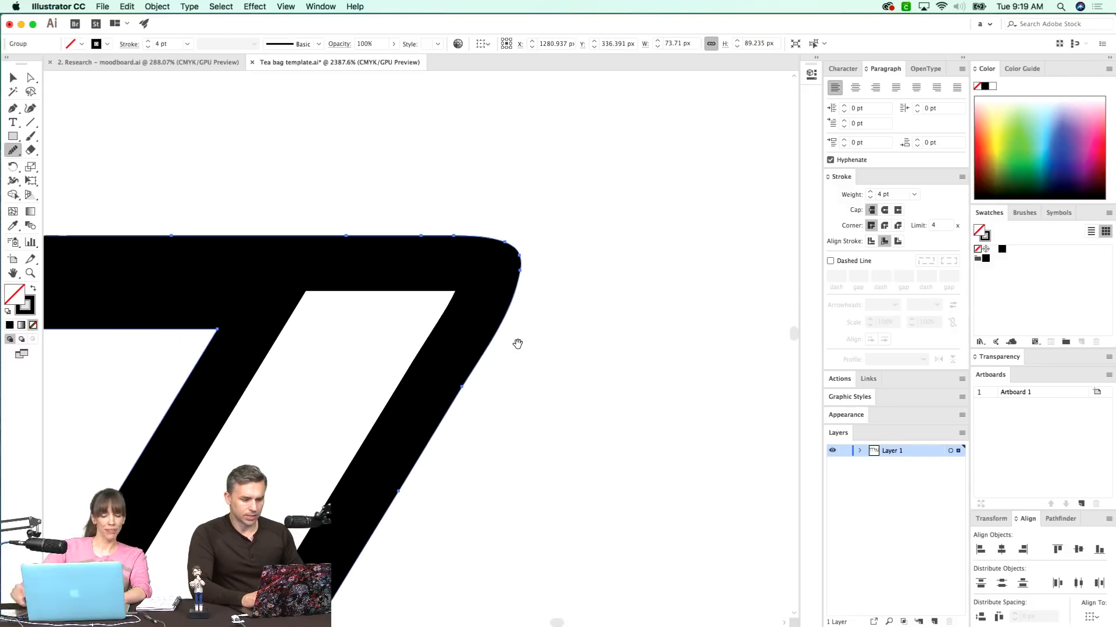
# - Reshape the Z's rounded upper-right corner by repositioning its individual anchor points to make the curve fuller
pyautogui.press('super+minus')
pyautogui.press('super+minus')
pyautogui.press('super+minus')
pyautogui.press('super+shift+a')
pyautogui.moveTo(564, 186); pyautogui.dragTo(499, 238)
pyautogui.press('z')
pyautogui.moveTo(565, 162); pyautogui.dragTo(399, 280)
pyautogui.press('a')
pyautogui.click(425, 230)
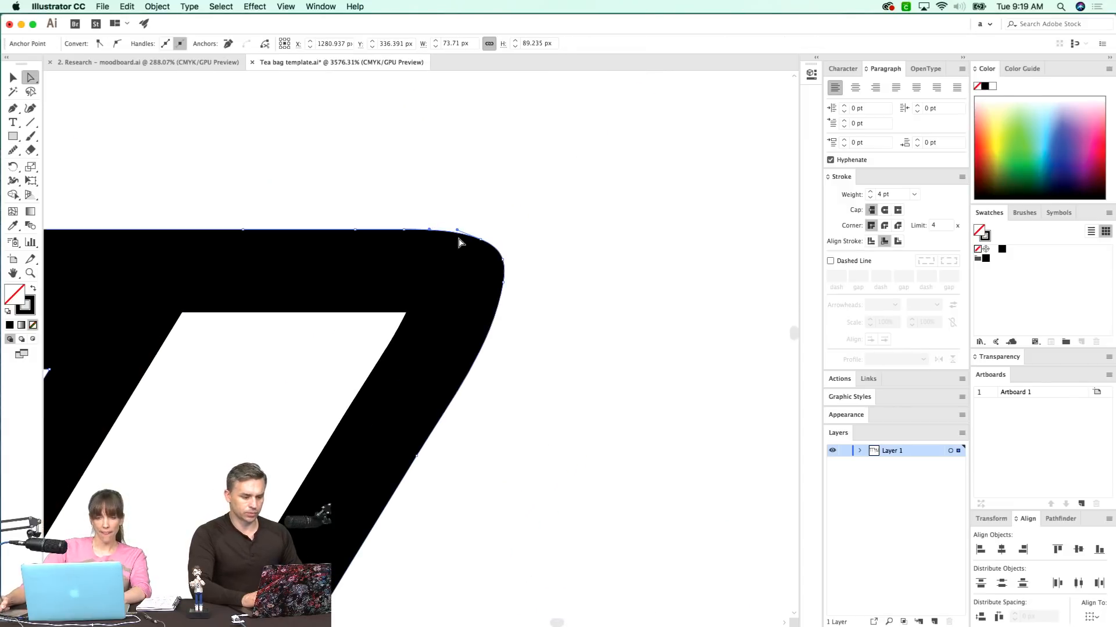
pyautogui.moveTo(484, 241); pyautogui.dragTo(504, 276)
pyautogui.click(504, 263)
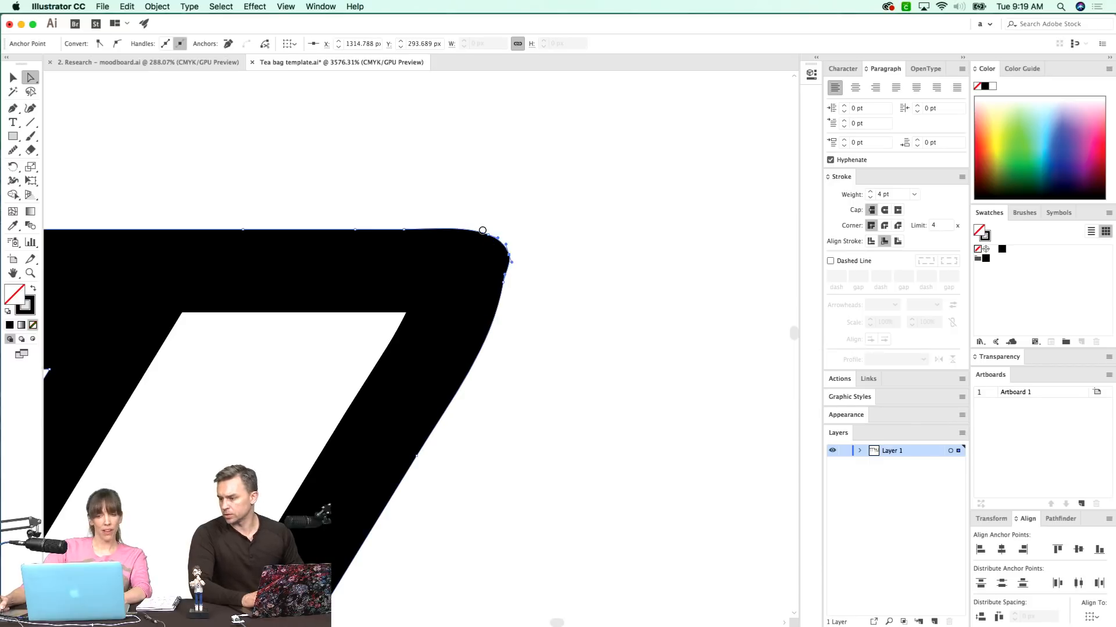
# - Redraw the corner curve with the Pencil tool and fine-tune its outermost and upper anchor points
pyautogui.press('n')
pyautogui.moveTo(482, 230)
pyautogui.mouseDown()
pyautogui.moveTo(501, 245)
pyautogui.moveTo(505, 292)
pyautogui.mouseUp()
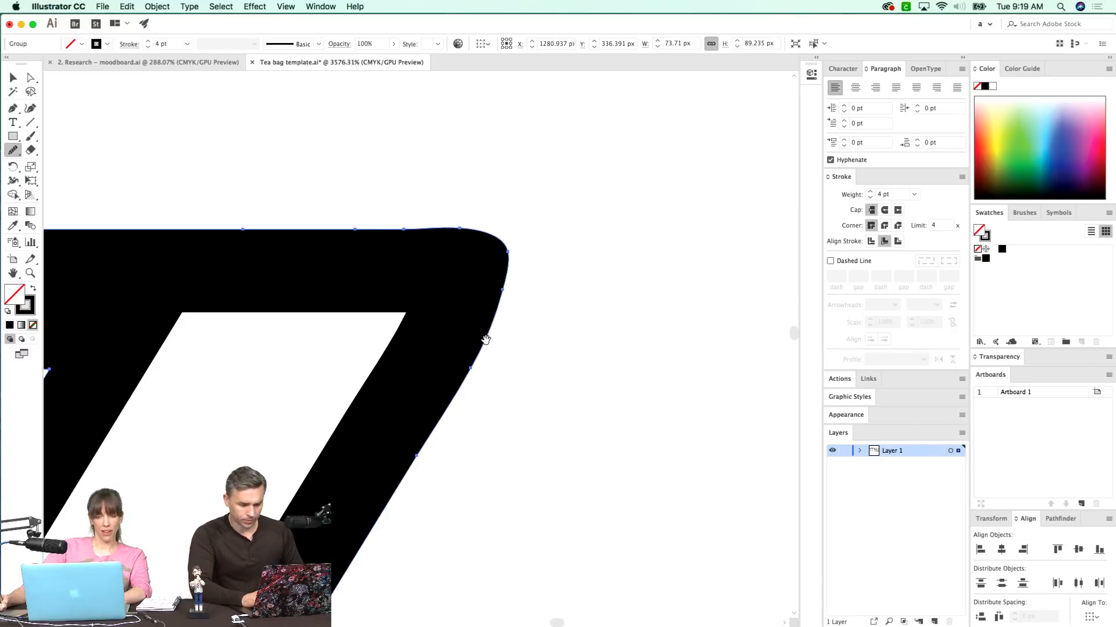
pyautogui.moveTo(485, 340); pyautogui.dragTo(525, 330)
pyautogui.press('a')
pyautogui.click(547, 241)
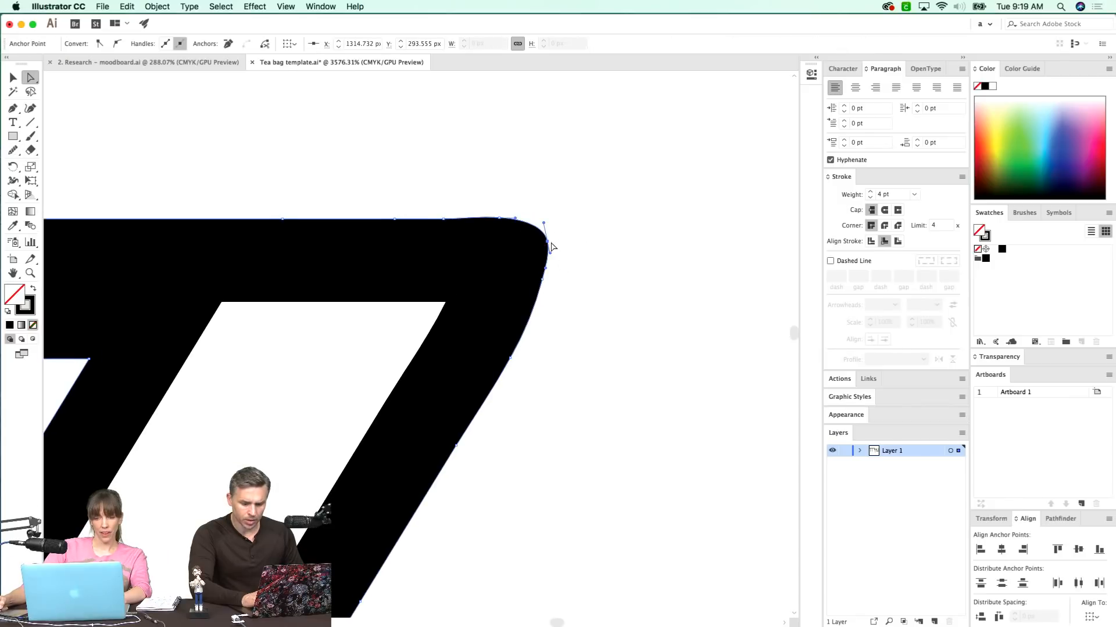
pyautogui.moveTo(551, 246); pyautogui.dragTo(555, 246)
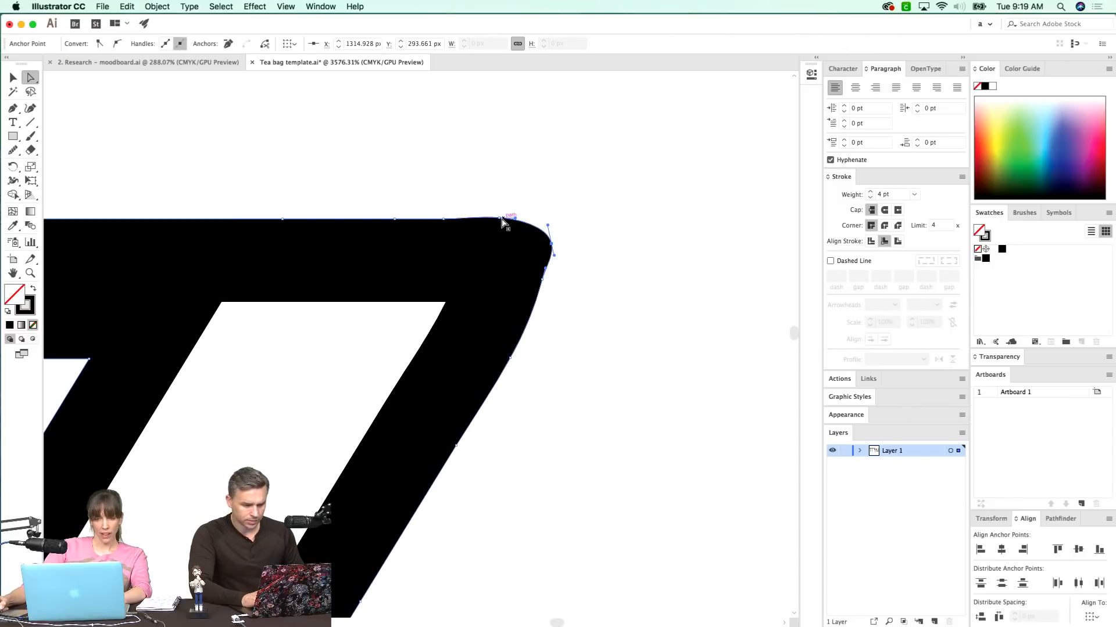
pyautogui.click(502, 219)
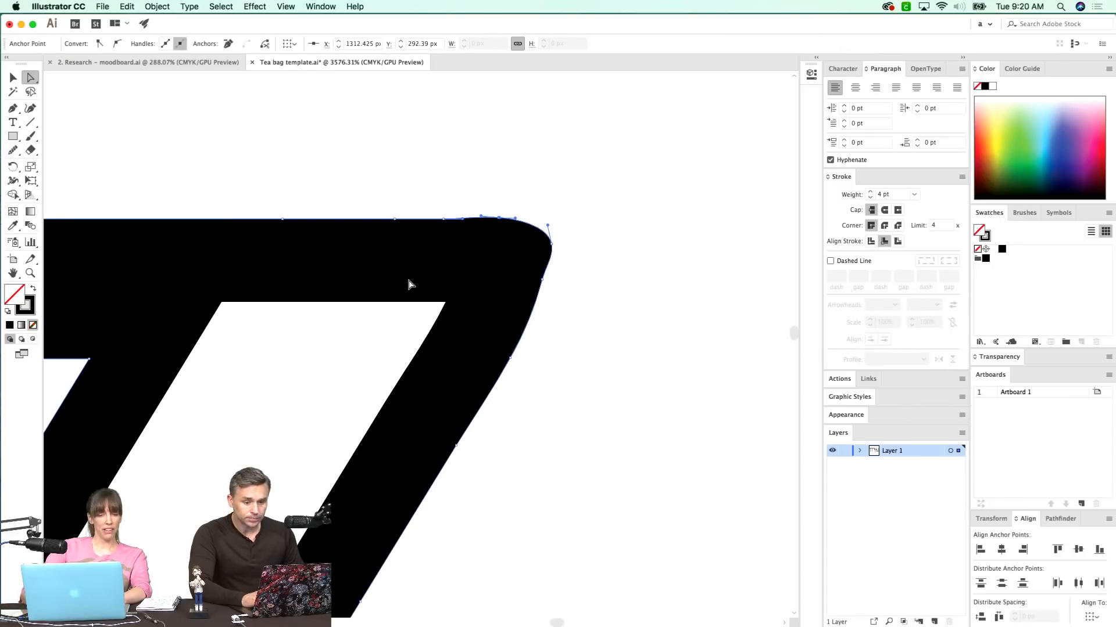
# - Open the general preferences and enter a smaller keyboard increment for nudging
pyautogui.press('super+k')
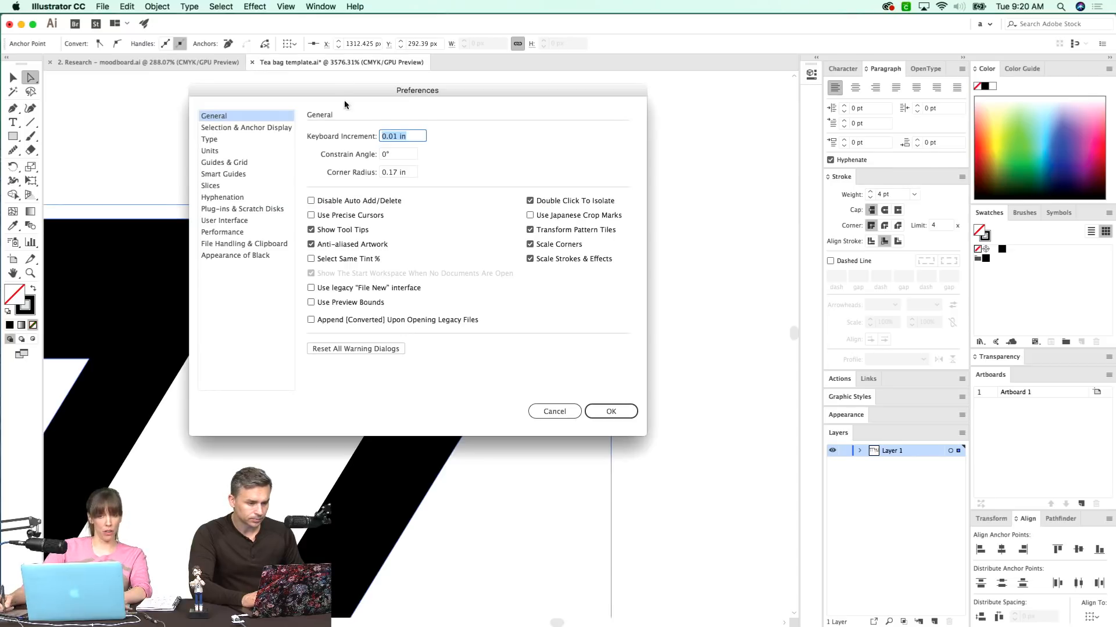
pyautogui.write('0.0')
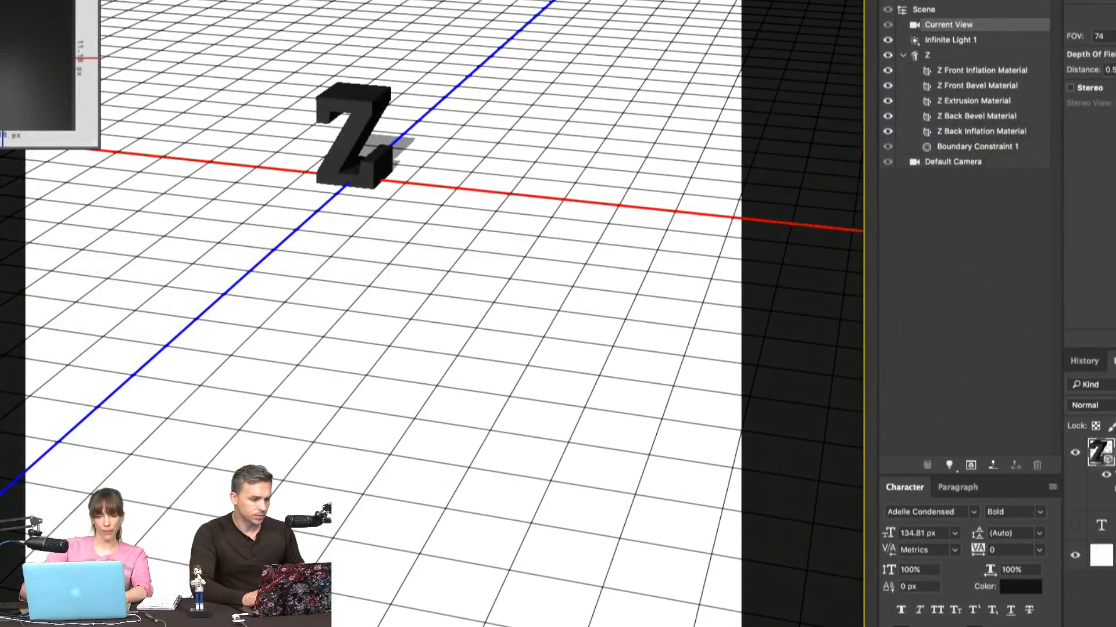
# - Switch to Photoshop and reposition the 3D camera view around the extruded Z
pyautogui.moveTo(389, 105); pyautogui.dragTo(385, 20)
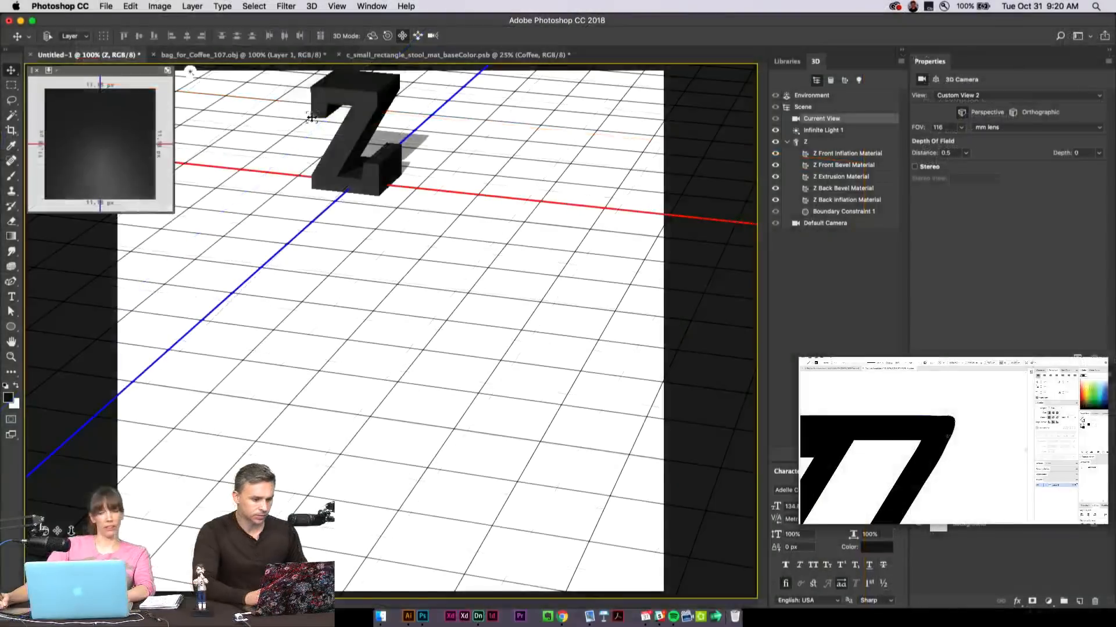
pyautogui.moveTo(330, 173); pyautogui.dragTo(370, 274)
pyautogui.moveTo(362, 205); pyautogui.dragTo(370, 440)
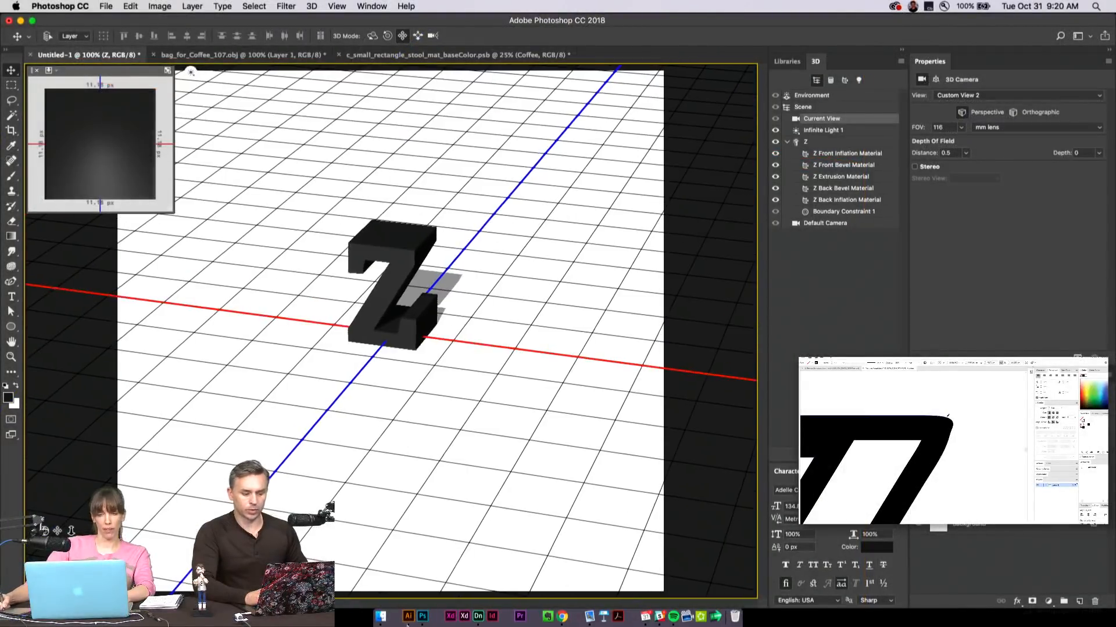
pyautogui.moveTo(359, 234); pyautogui.dragTo(388, 451)
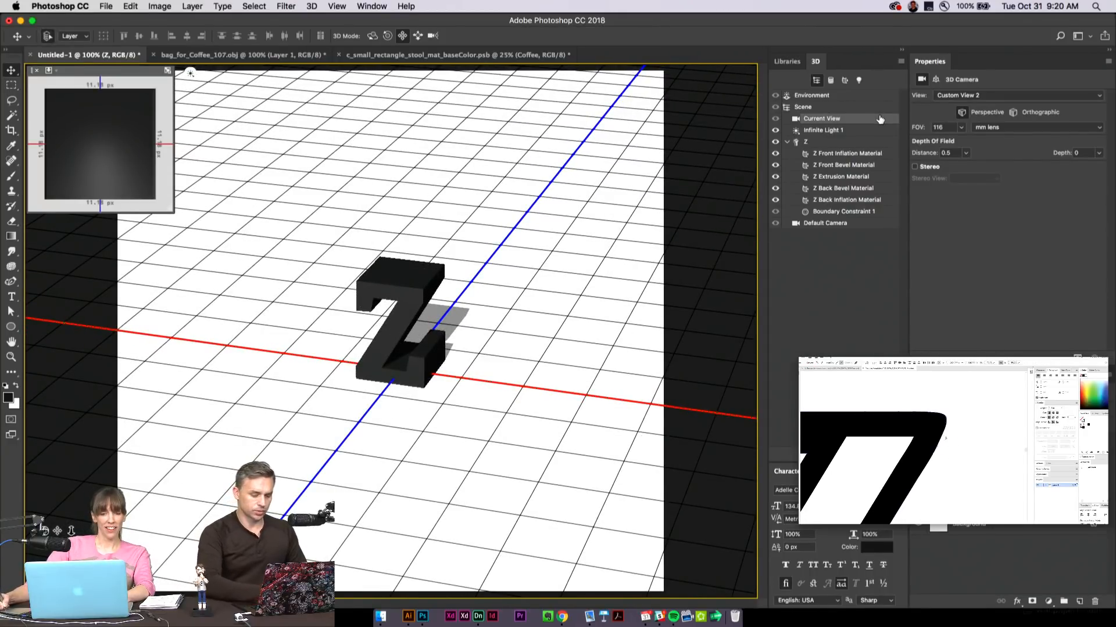
pyautogui.press('super+z')
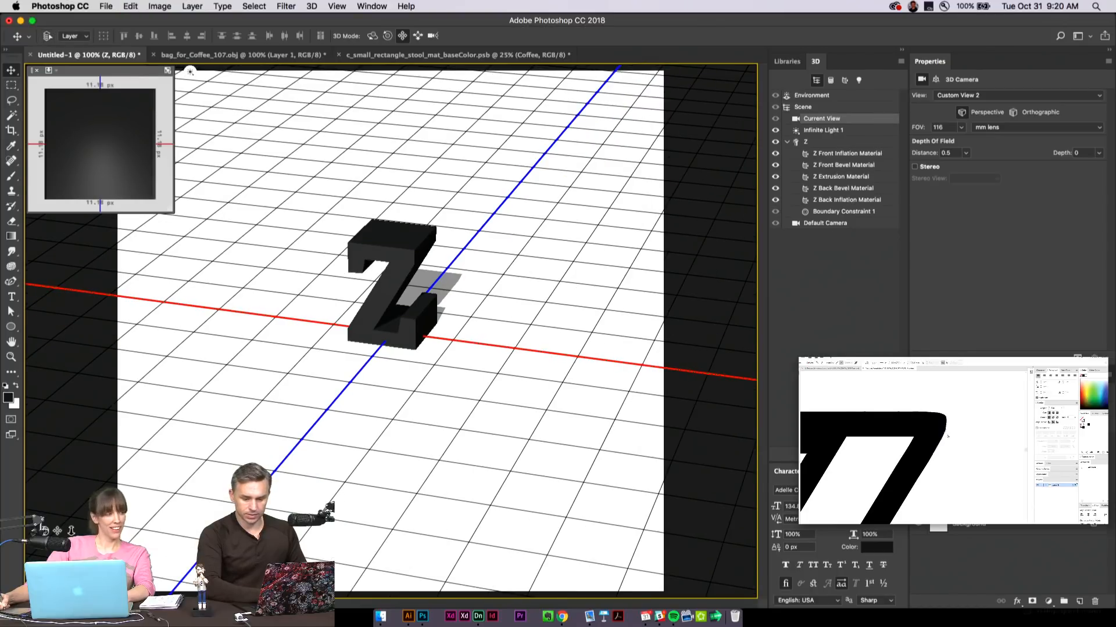
# - Step back through the document history to the flat Z text and hide the ZEONA text layer
pyautogui.click(1009, 375)
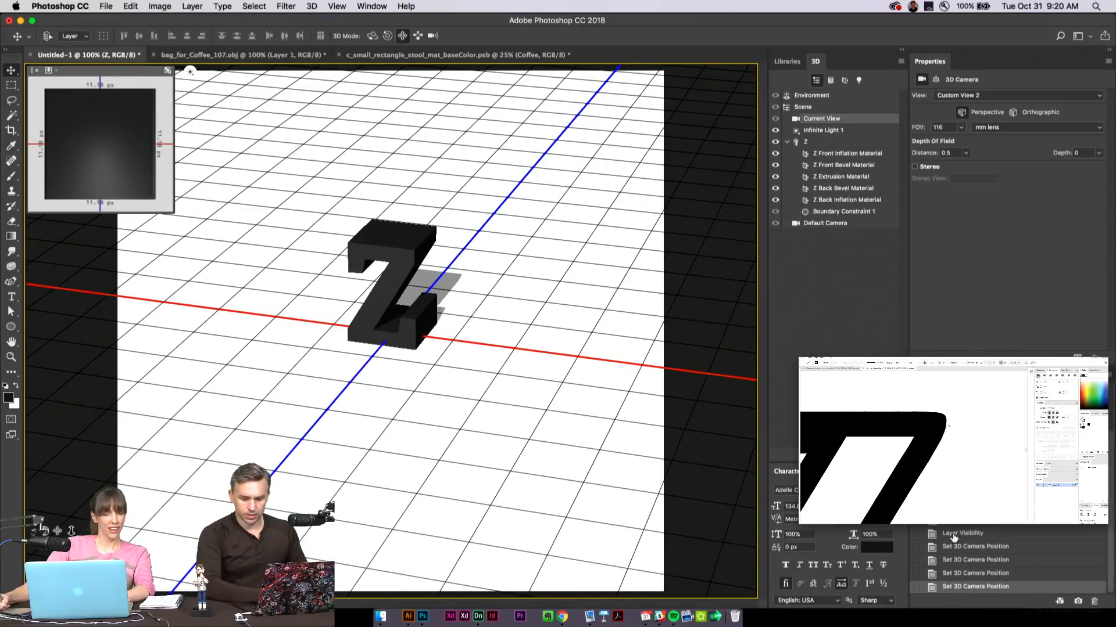
pyautogui.click(954, 538)
pyautogui.click(956, 520)
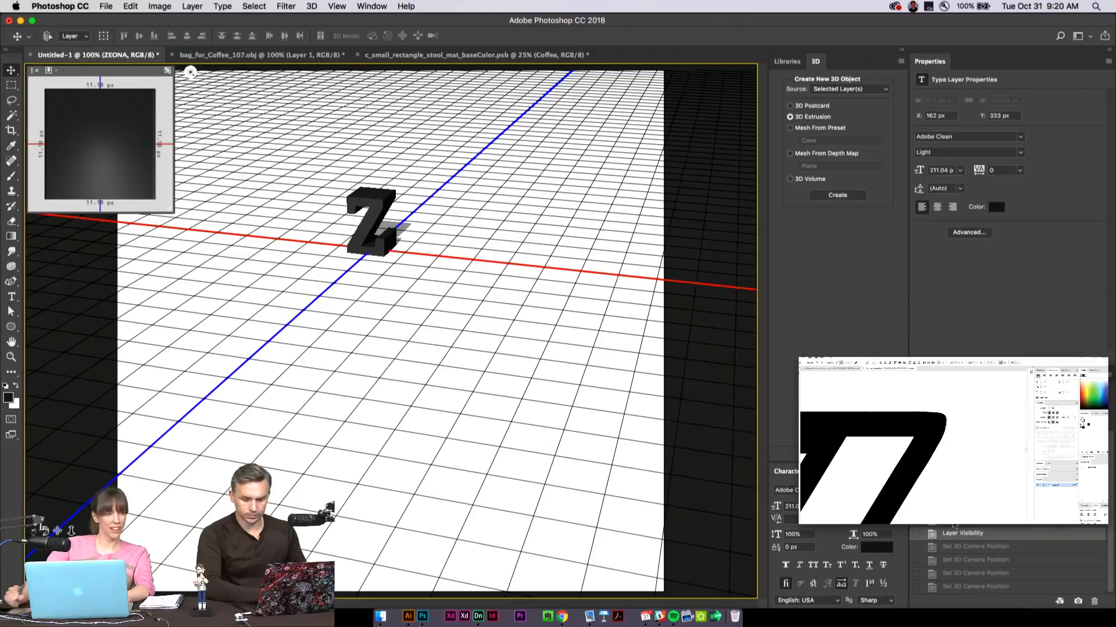
pyautogui.click(956, 506)
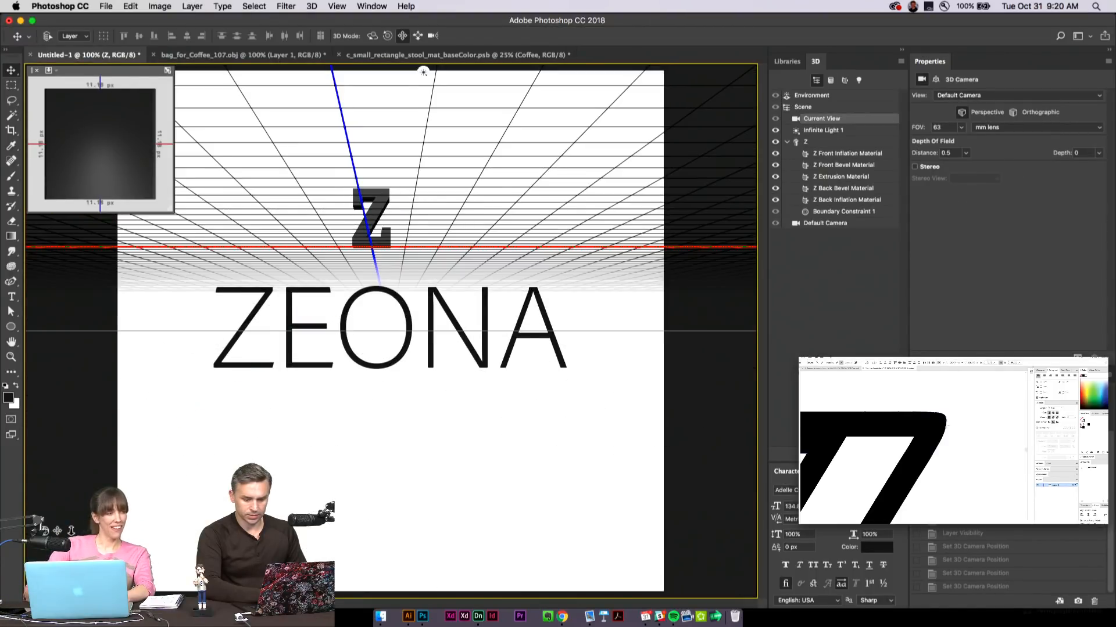
pyautogui.click(956, 493)
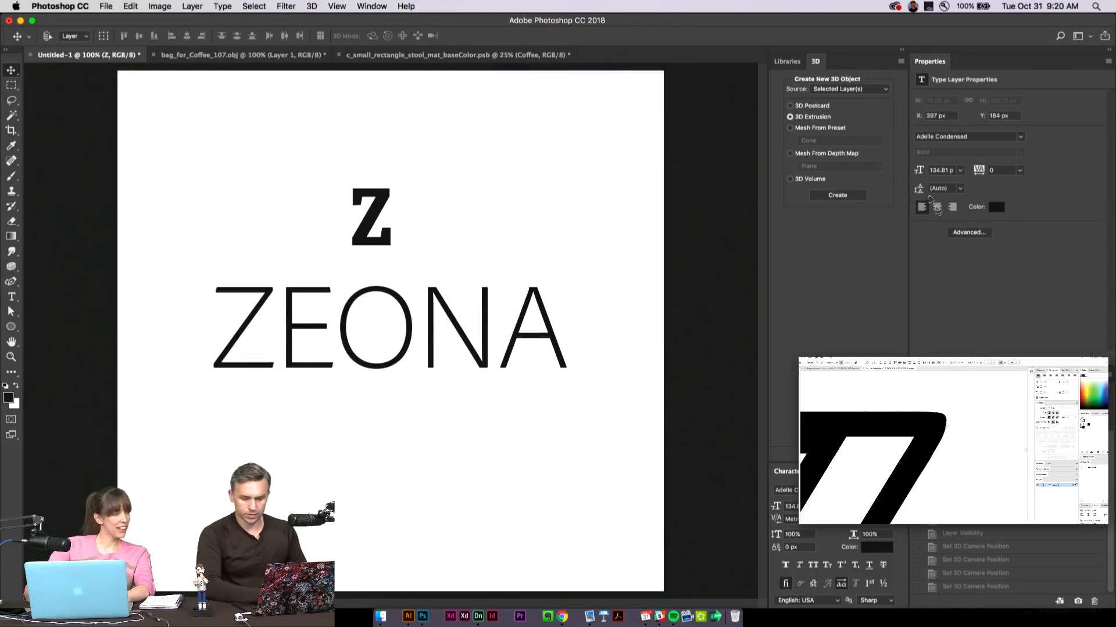
pyautogui.click(924, 376)
pyautogui.click(918, 456)
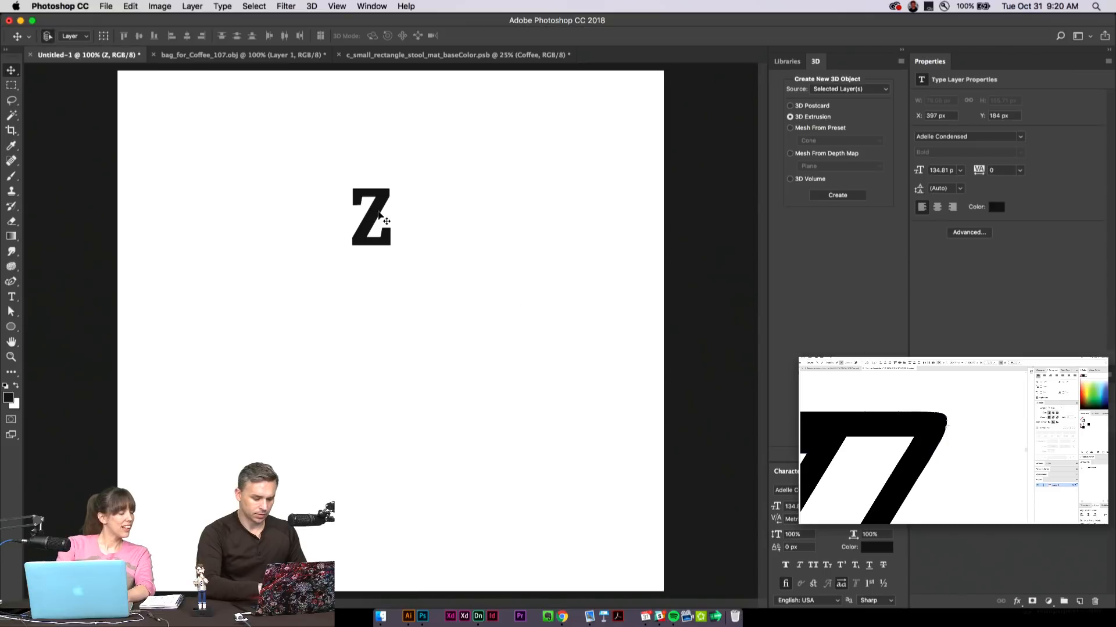
# - Scale the Z text layer proportionally to 345.57% and move it to the middle of the canvas
pyautogui.press('super+t')
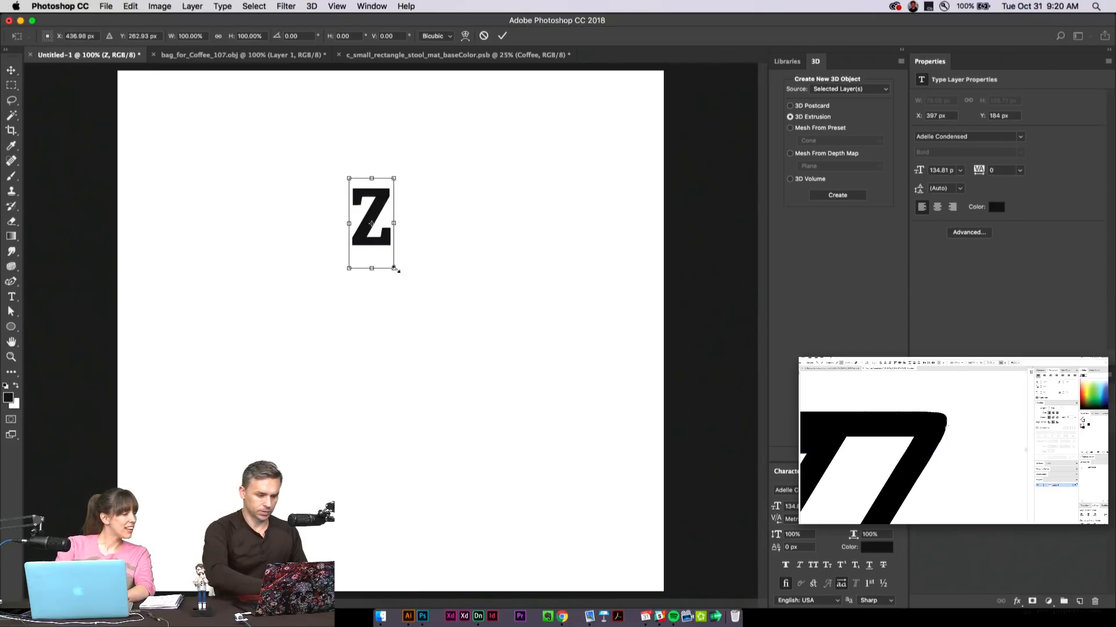
pyautogui.moveTo(395, 269); pyautogui.dragTo(481, 361)
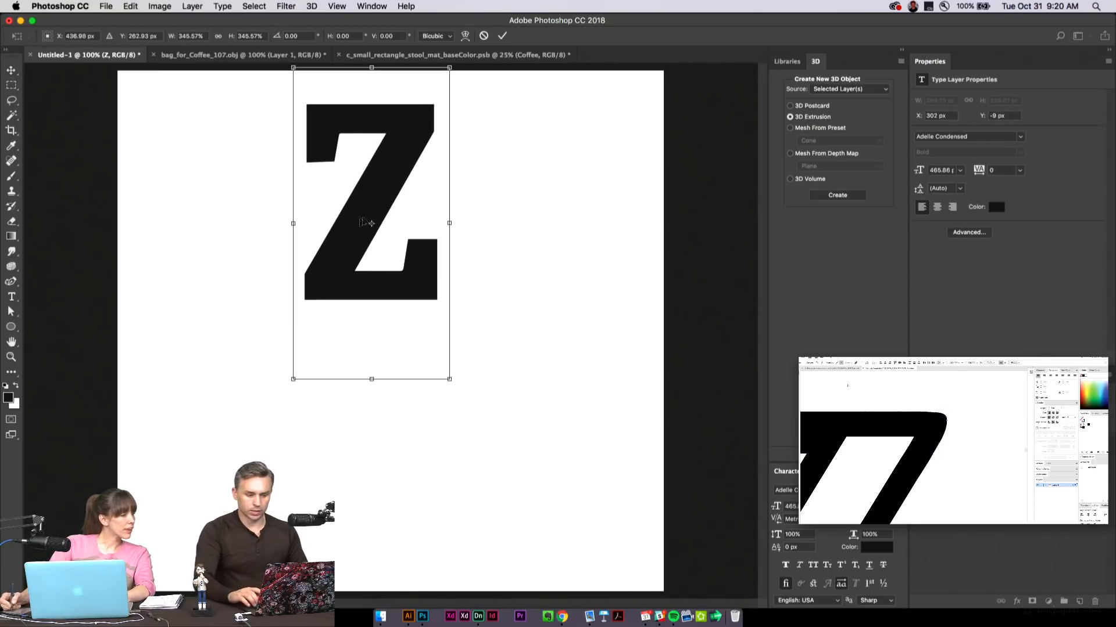
pyautogui.moveTo(366, 222); pyautogui.dragTo(385, 330)
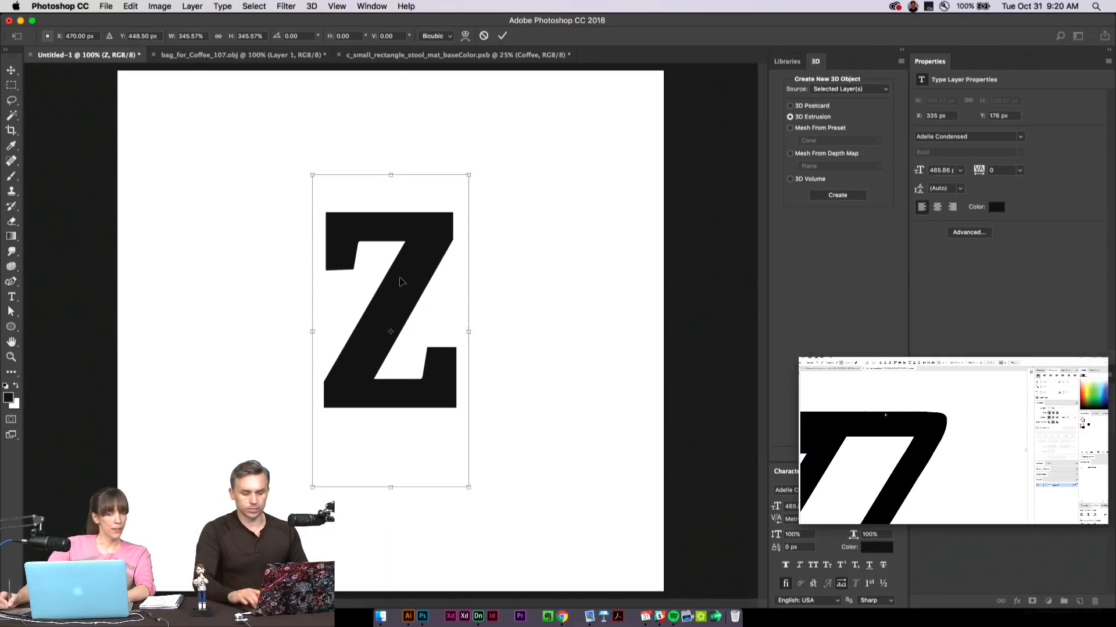
pyautogui.press('Return')
pyautogui.moveTo(408, 290); pyautogui.dragTo(406, 290)
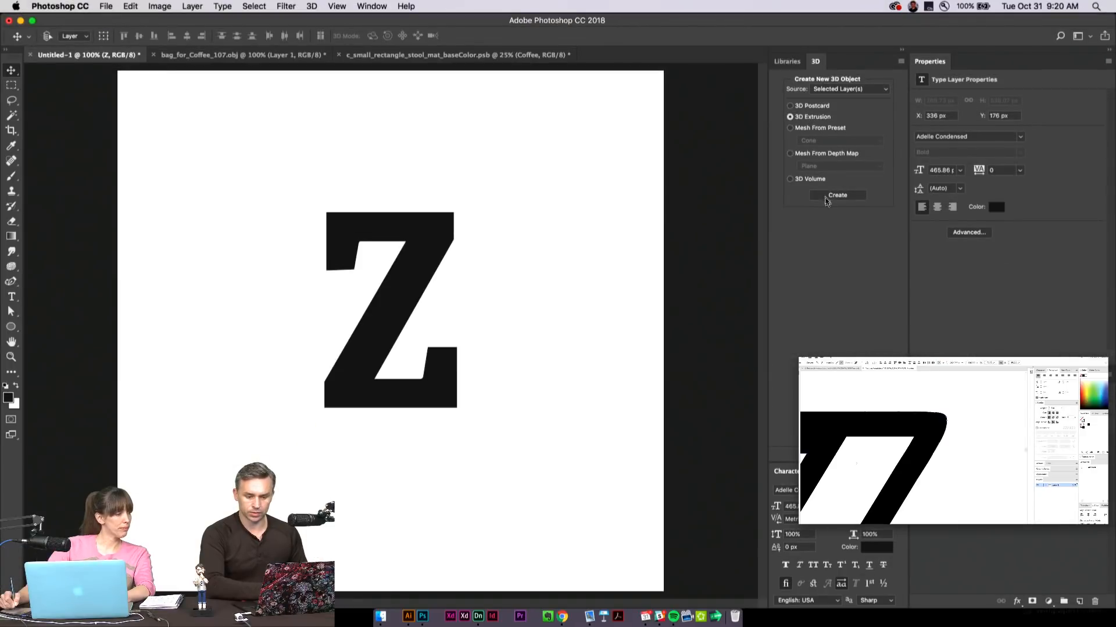
# - Create a 3D extrusion from the Z text layer and activate the mode for rotating the 3D object
pyautogui.click(826, 197)
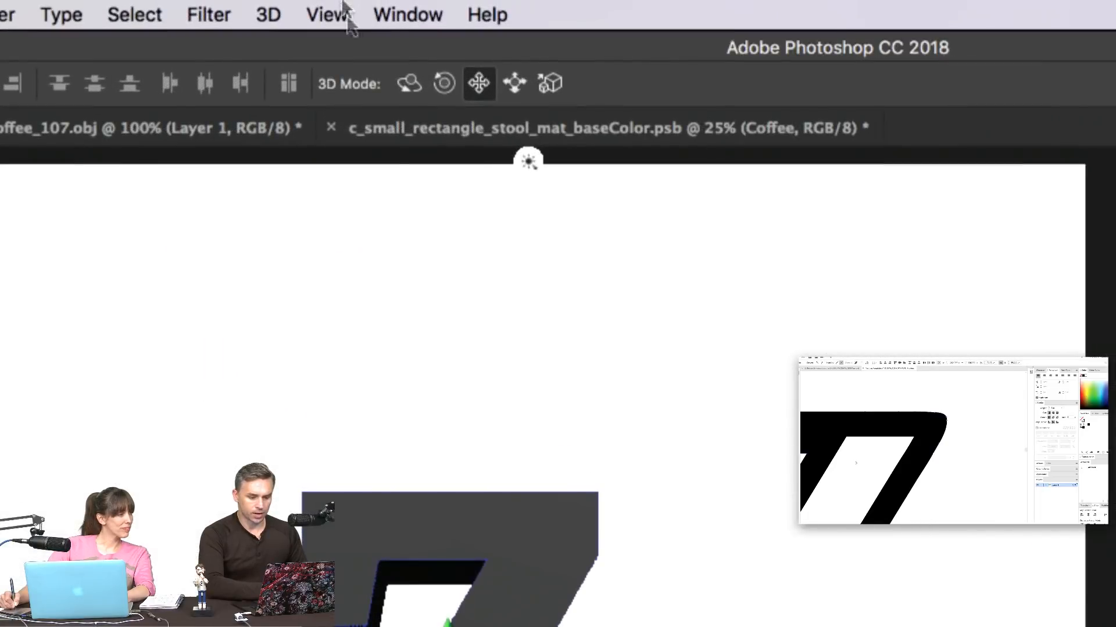
pyautogui.click(406, 86)
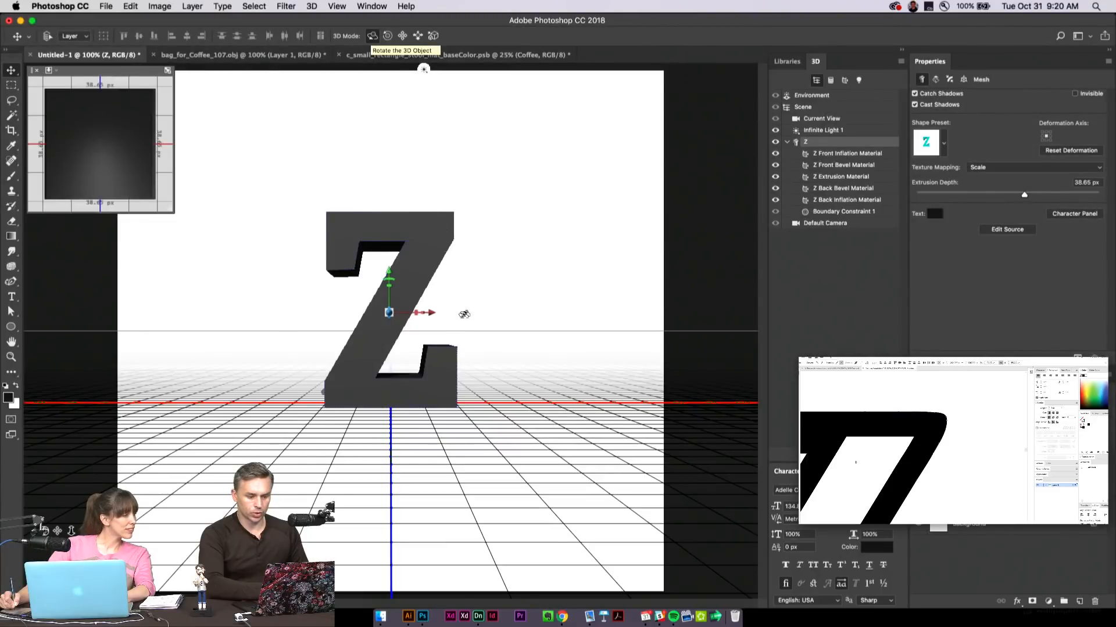
# - Select the current view and orbit the 3D camera to see the extruded Z from above at an angle
pyautogui.moveTo(463, 315); pyautogui.dragTo(384, 351)
pyautogui.press('super+z')
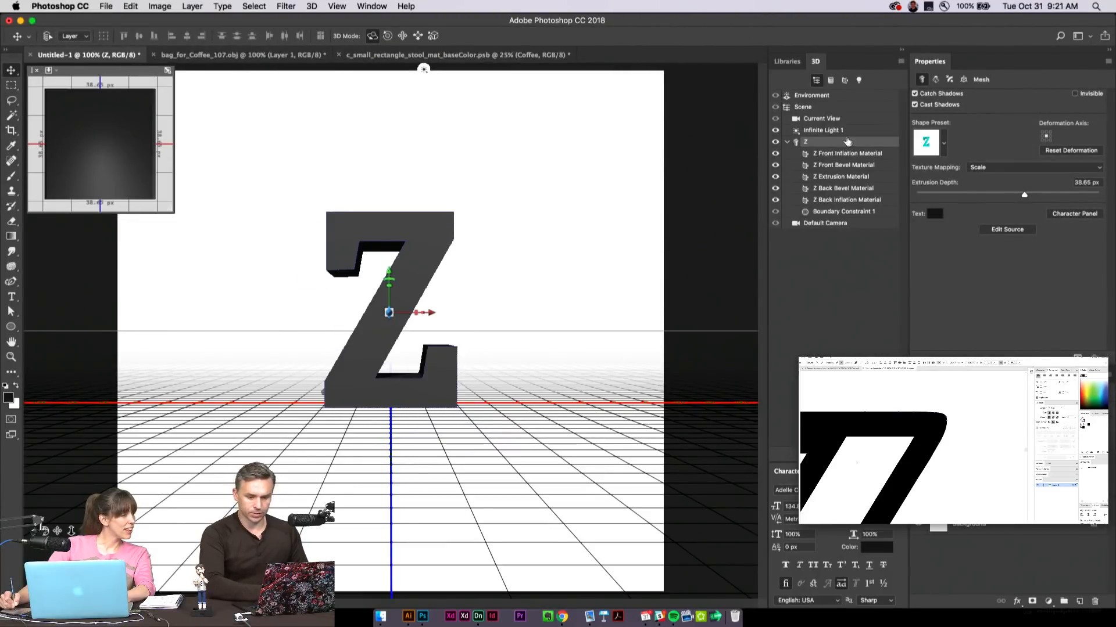
pyautogui.click(840, 119)
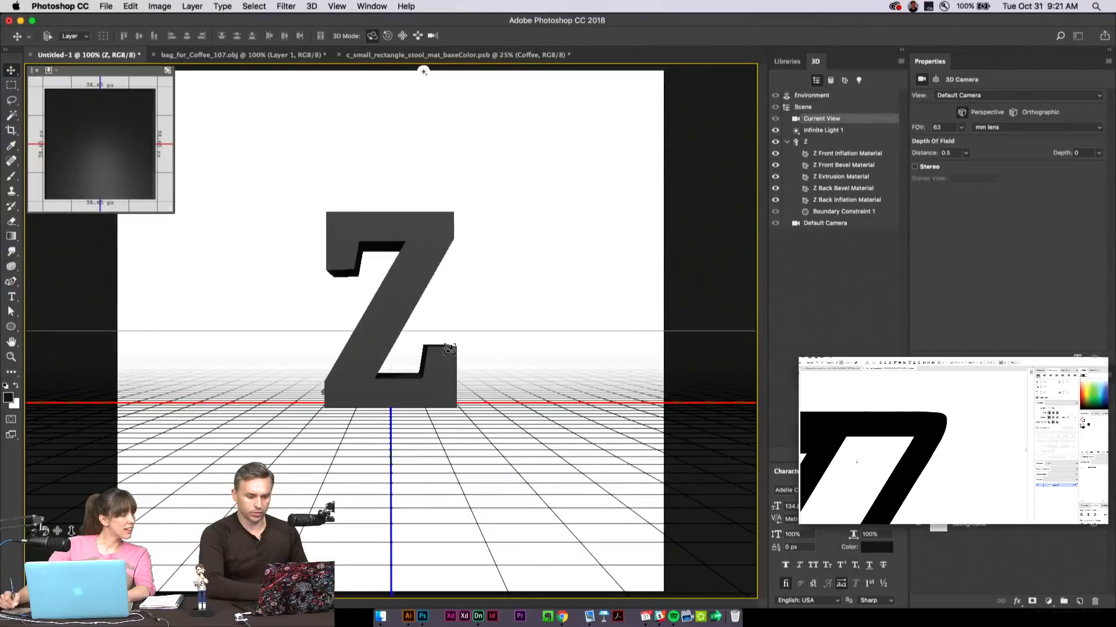
pyautogui.moveTo(450, 351); pyautogui.dragTo(400, 377)
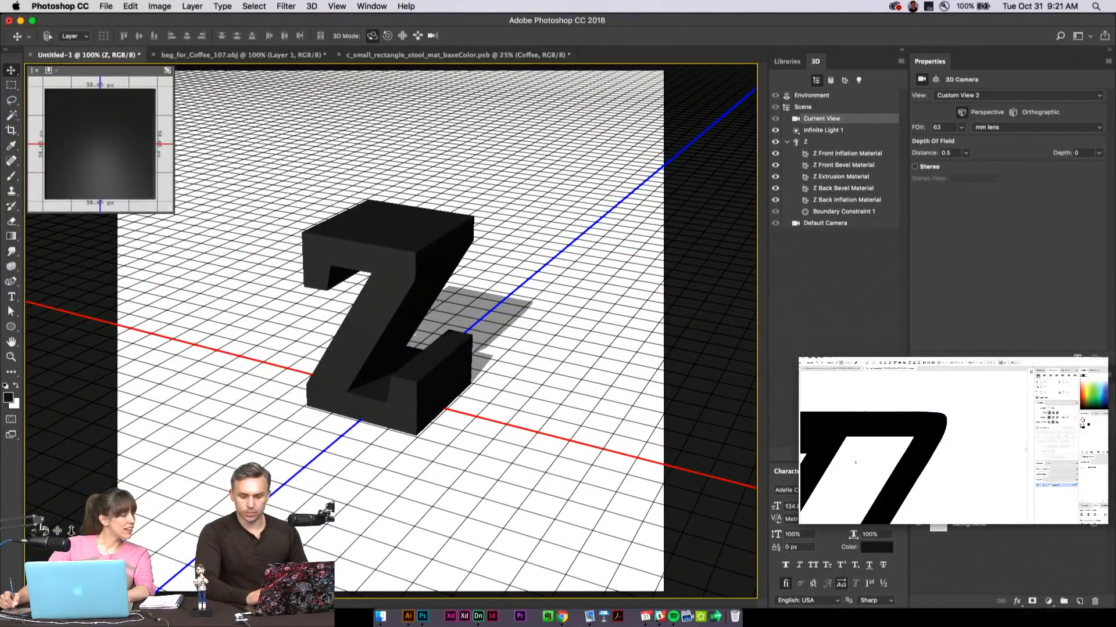
# - Export the 3D layer in Wavefront|OBJ format, keeping original texture formats, and save it to the Desktop as Z.obj
pyautogui.click(311, 5)
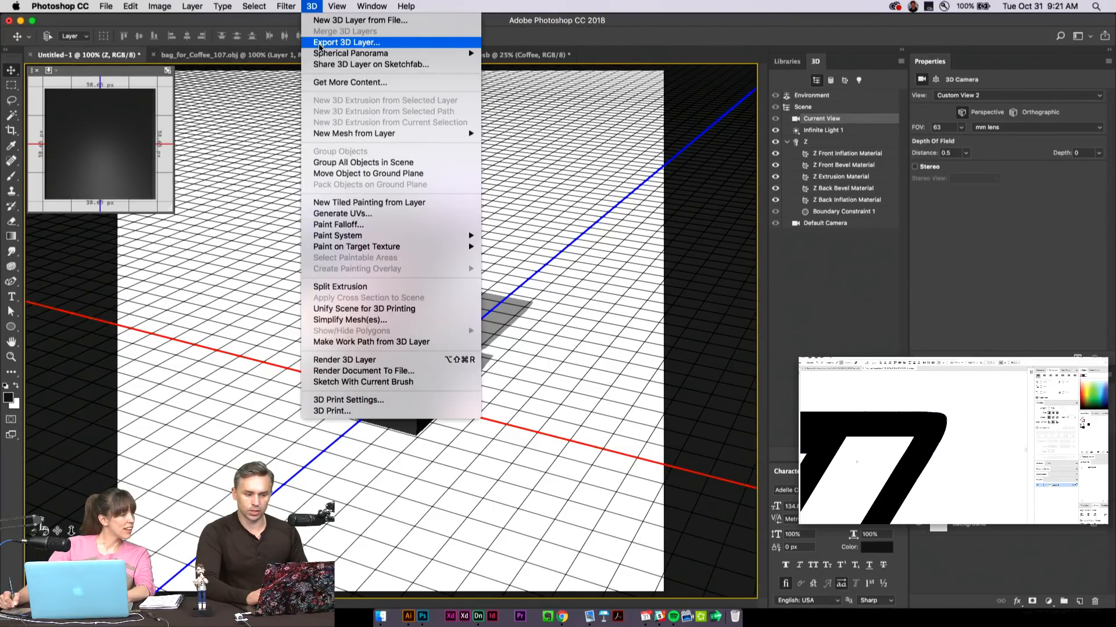
pyautogui.click(319, 43)
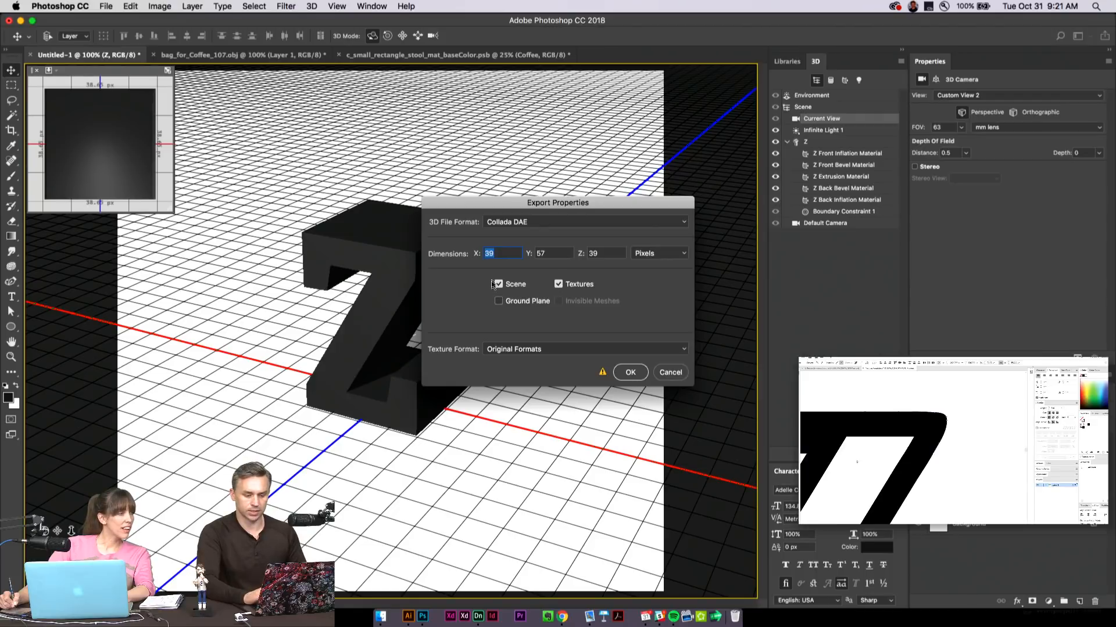
pyautogui.click(519, 205)
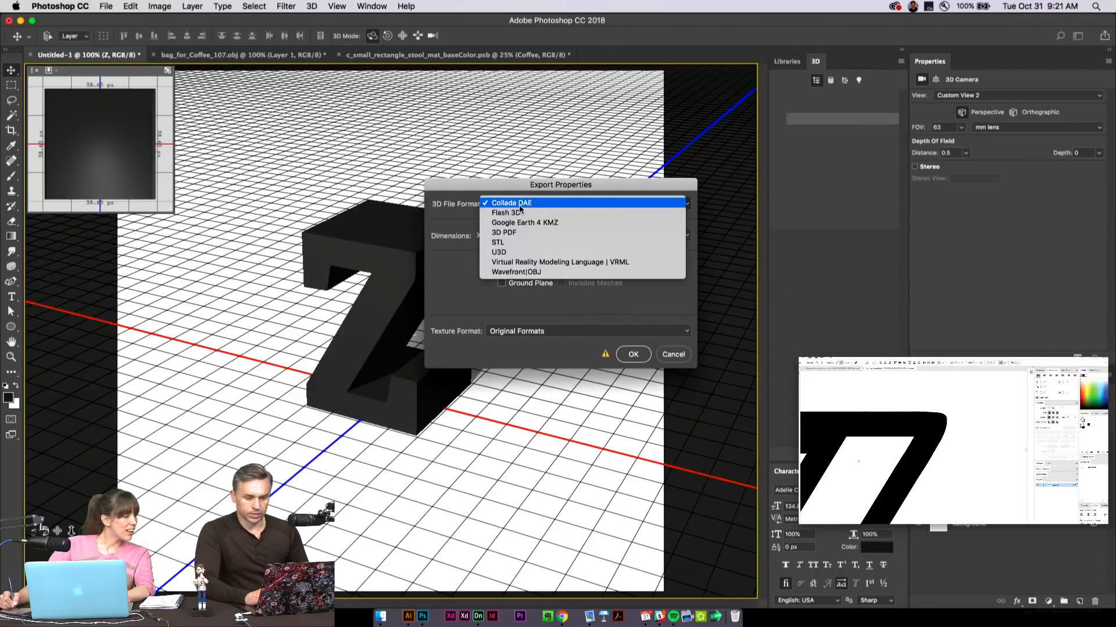
pyautogui.click(598, 272)
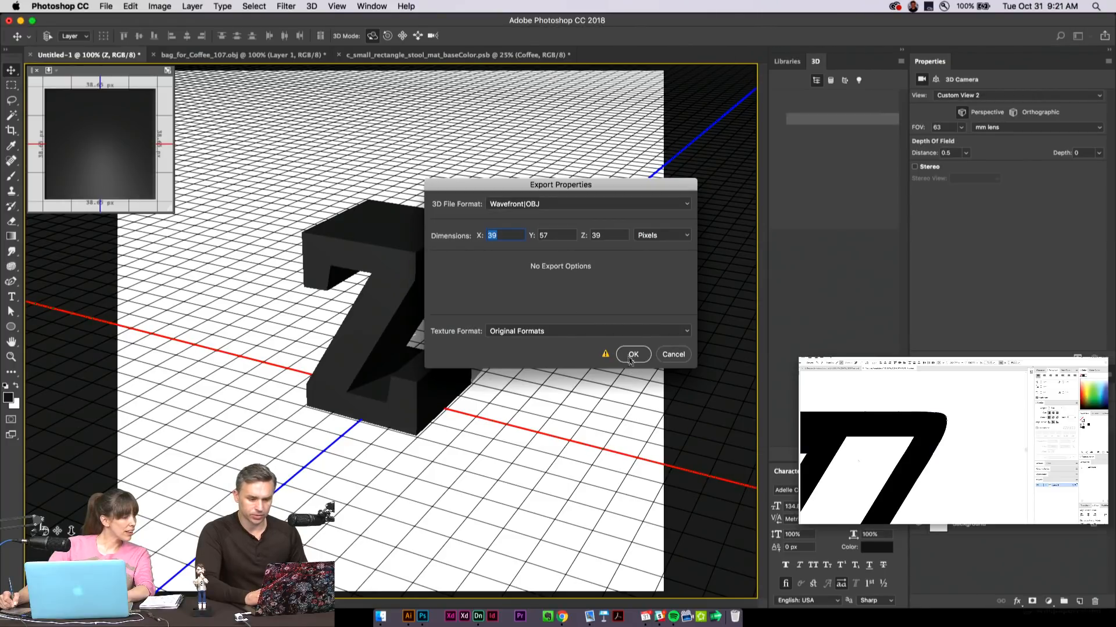
pyautogui.click(631, 355)
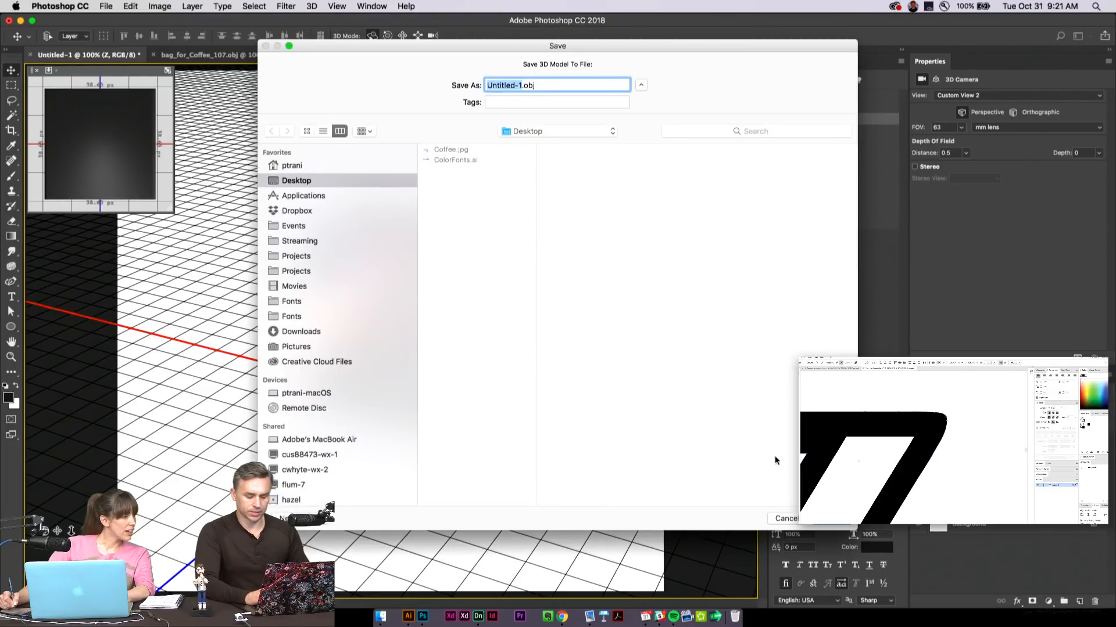
pyautogui.write('Z')
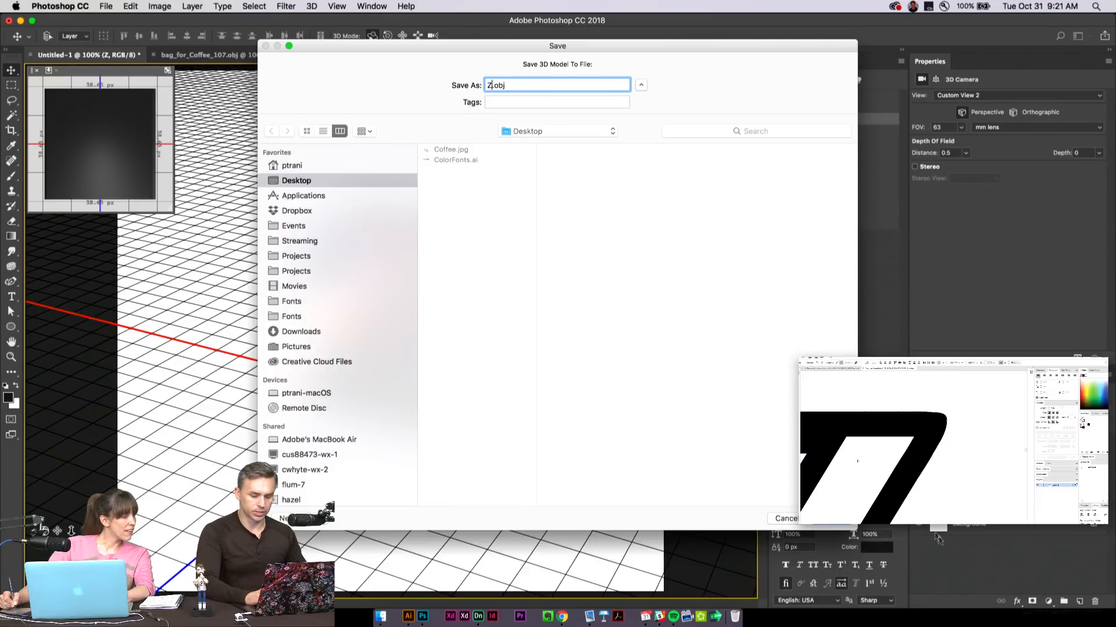
pyautogui.press('Return')
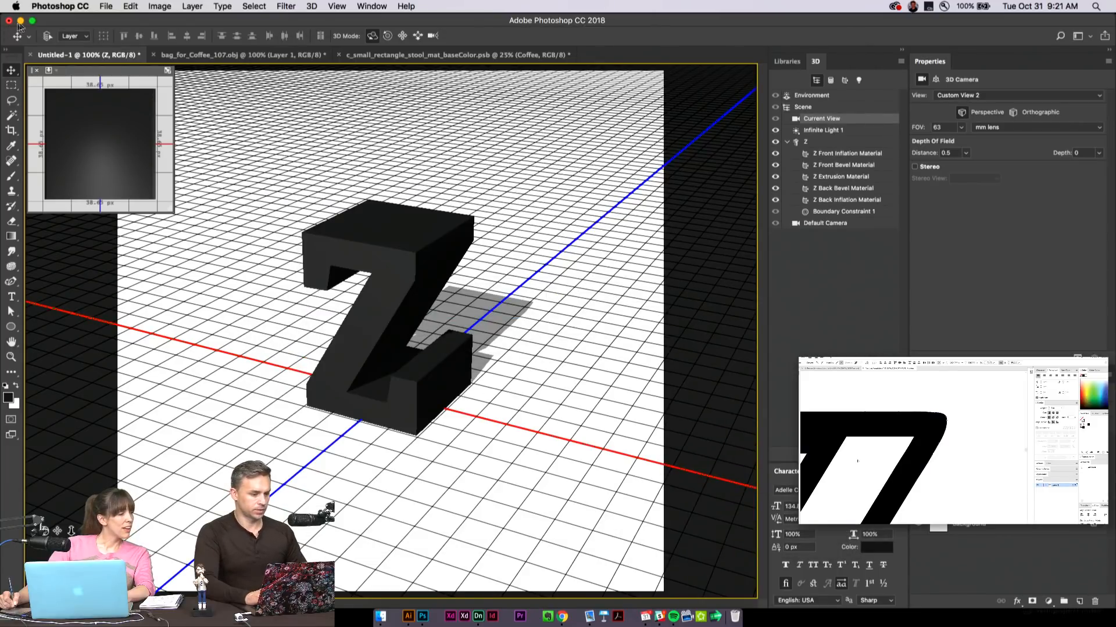
# - Switch to Adobe Dimension and delete the Coffee Cup model from the scene
pyautogui.click(478, 616)
pyautogui.press('Delete')
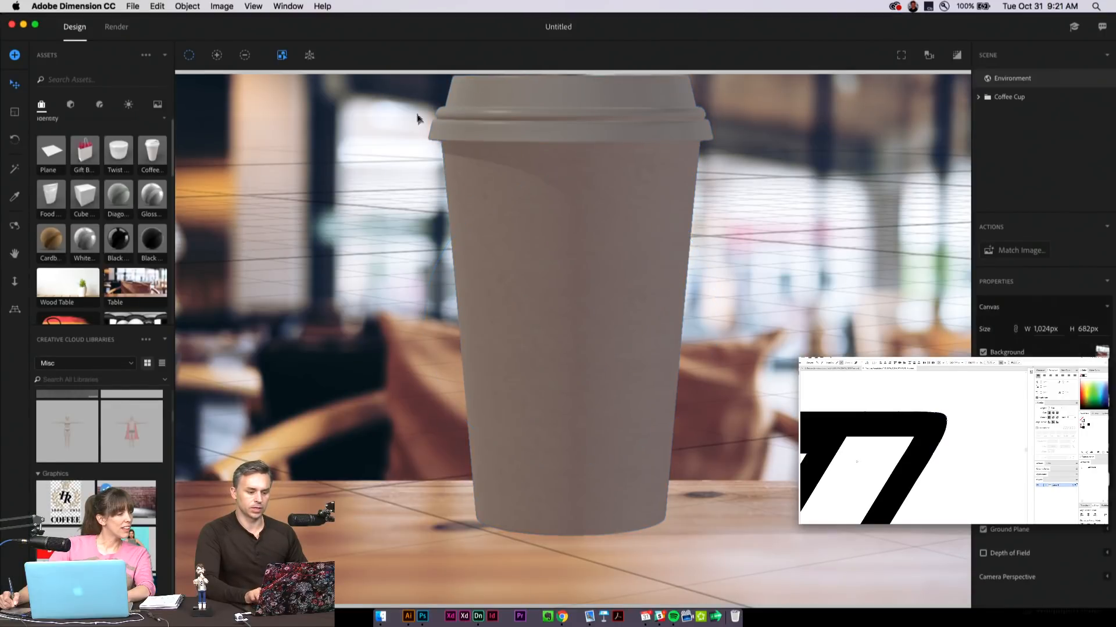
pyautogui.click(509, 179)
pyautogui.press('Delete')
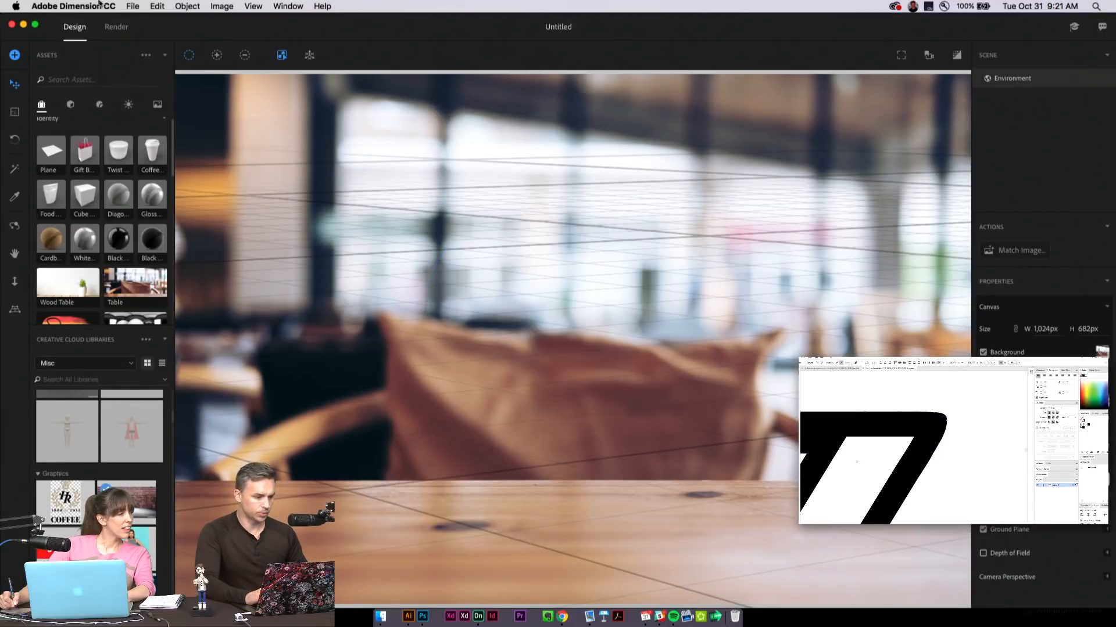
# - Import the Z.obj 3D model from the Desktop into the scene
pyautogui.click(133, 6)
pyautogui.moveTo(152, 89)
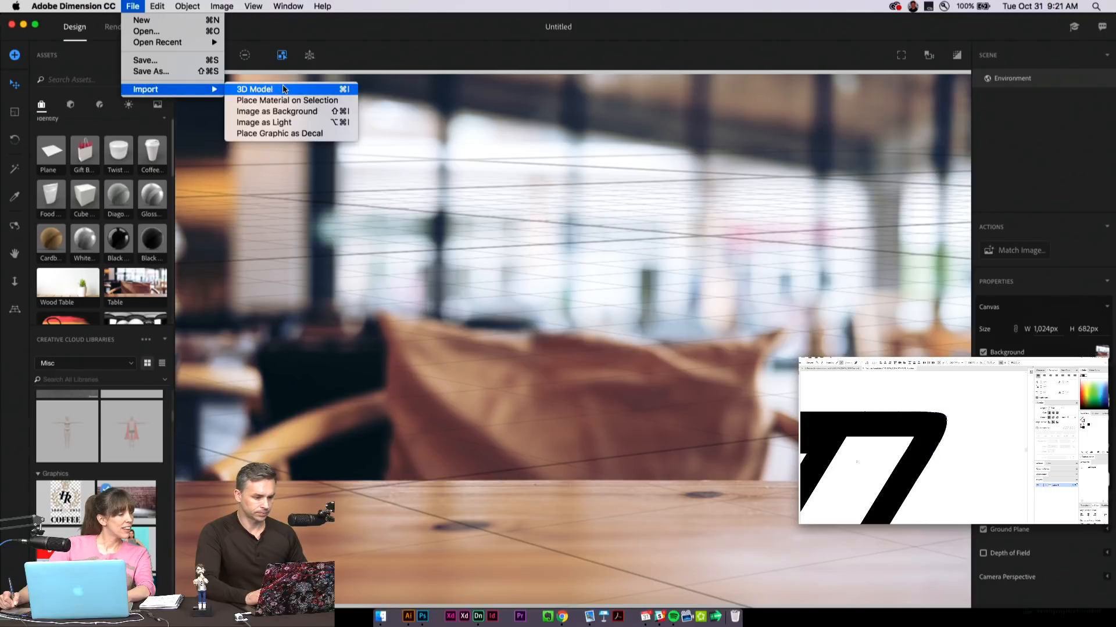
pyautogui.click(262, 90)
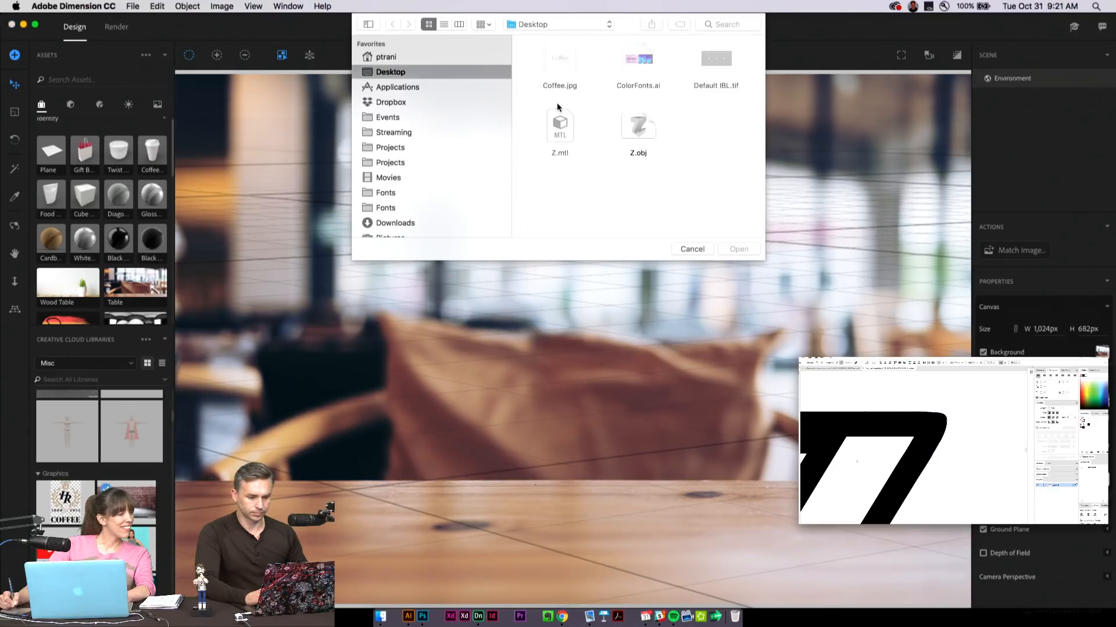
pyautogui.click(625, 130)
pyautogui.click(739, 249)
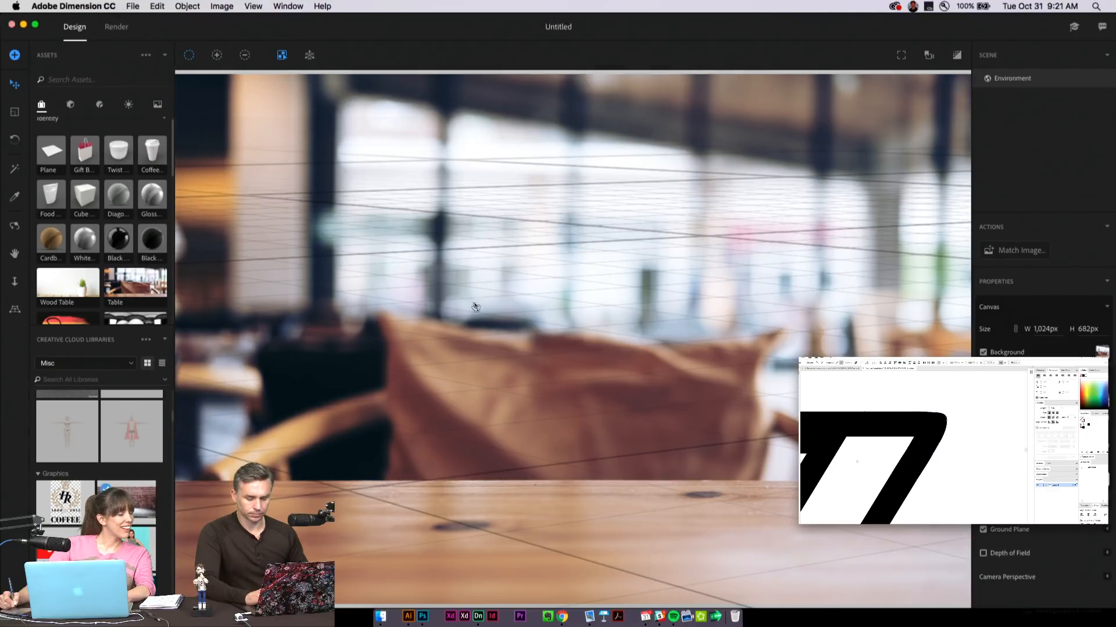
# - Adjust the camera view to bring the Z model into frame and move the model forward onto the wooden table
pyautogui.moveTo(863, 207); pyautogui.dragTo(374, 325)
pyautogui.click(15, 281)
pyautogui.moveTo(547, 279); pyautogui.dragTo(575, 507)
pyautogui.click(14, 84)
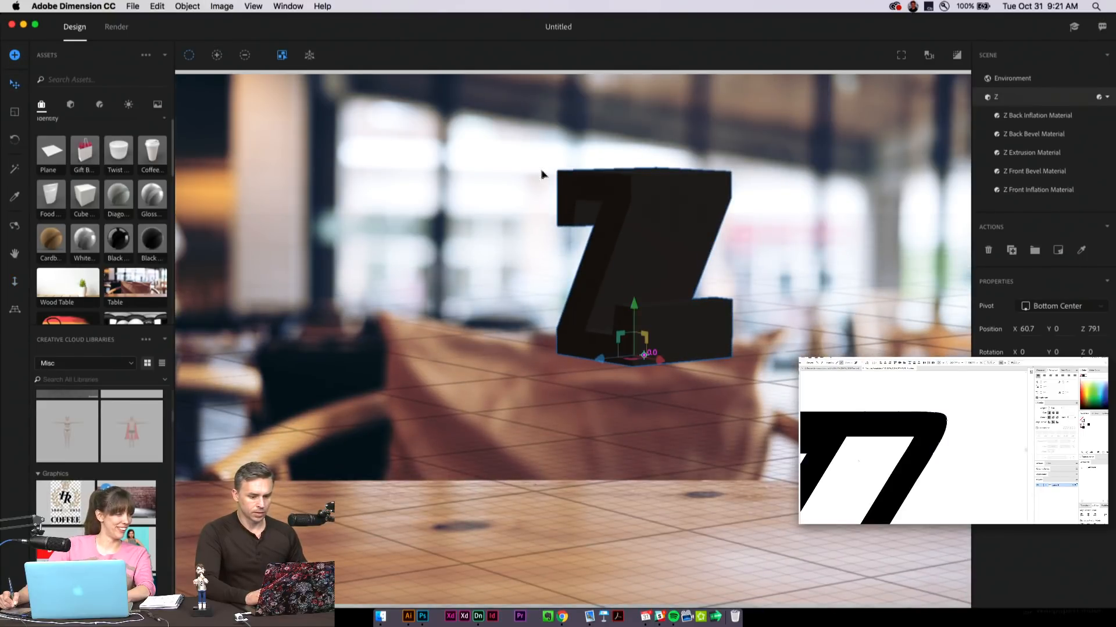
pyautogui.moveTo(542, 175); pyautogui.dragTo(538, 298)
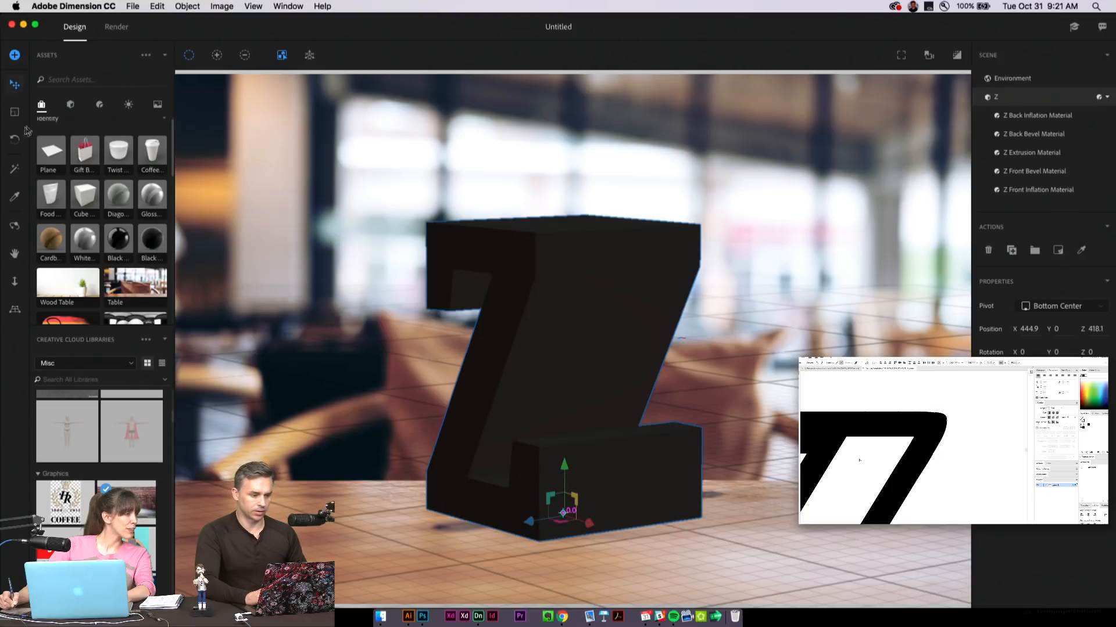
# - Rotate the Z model slightly and place the Artwork 17 library graphic on it as a decal
pyautogui.click(15, 140)
pyautogui.moveTo(558, 472); pyautogui.dragTo(539, 500)
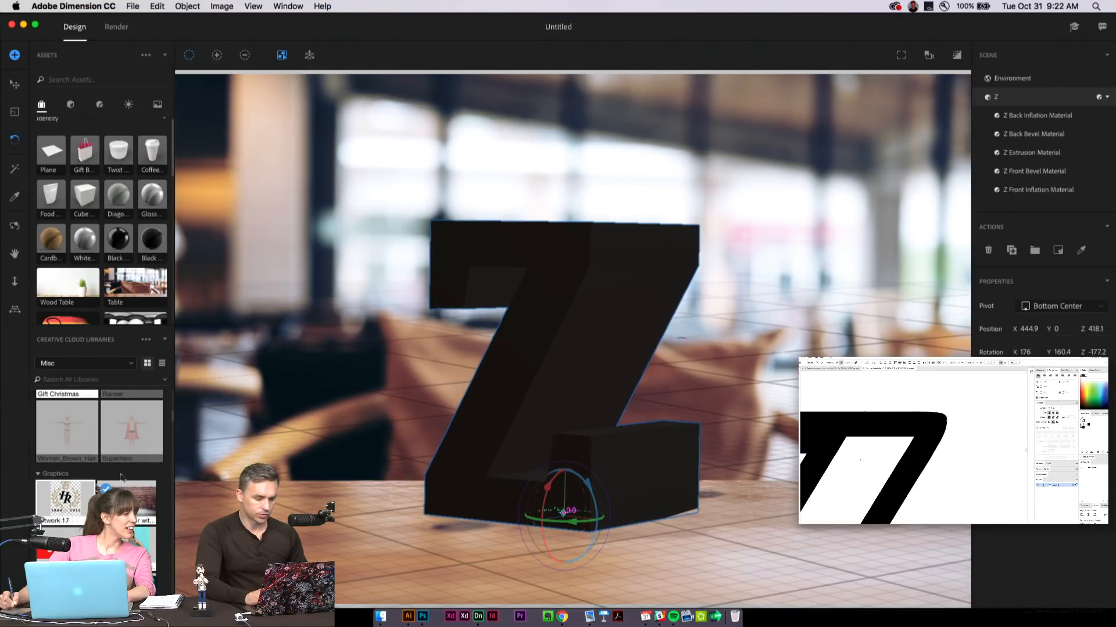
pyautogui.moveTo(65, 500); pyautogui.dragTo(532, 319)
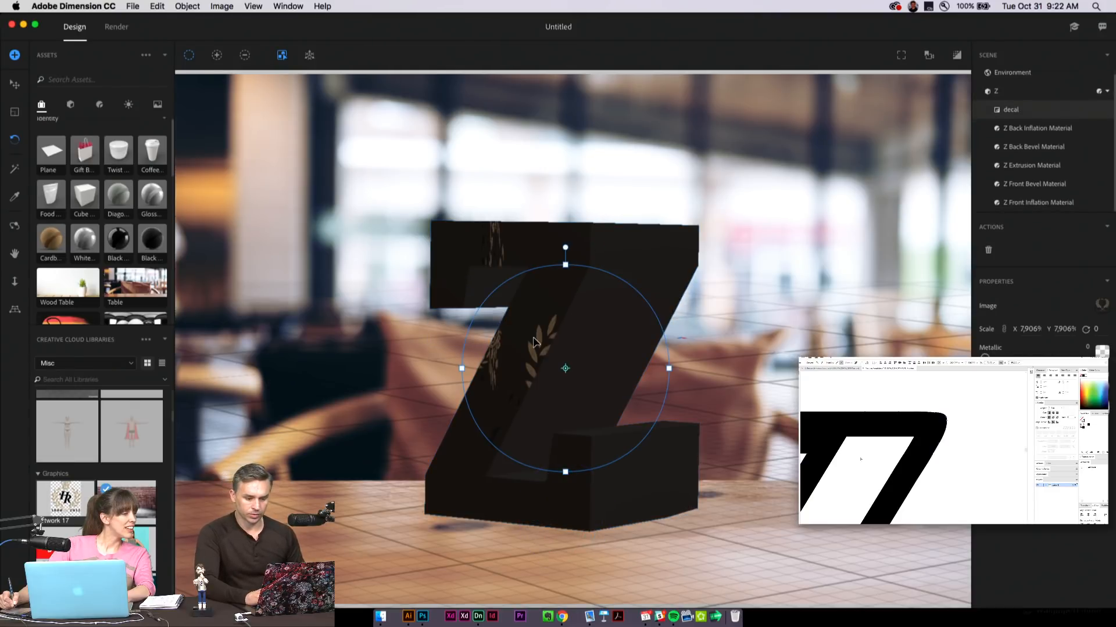
pyautogui.moveTo(533, 338)
pyautogui.mouseDown()
pyautogui.moveTo(491, 330)
pyautogui.moveTo(471, 430)
pyautogui.moveTo(568, 301)
pyautogui.moveTo(511, 325)
pyautogui.moveTo(605, 280)
pyautogui.moveTo(460, 365)
pyautogui.moveTo(534, 338)
pyautogui.mouseUp()
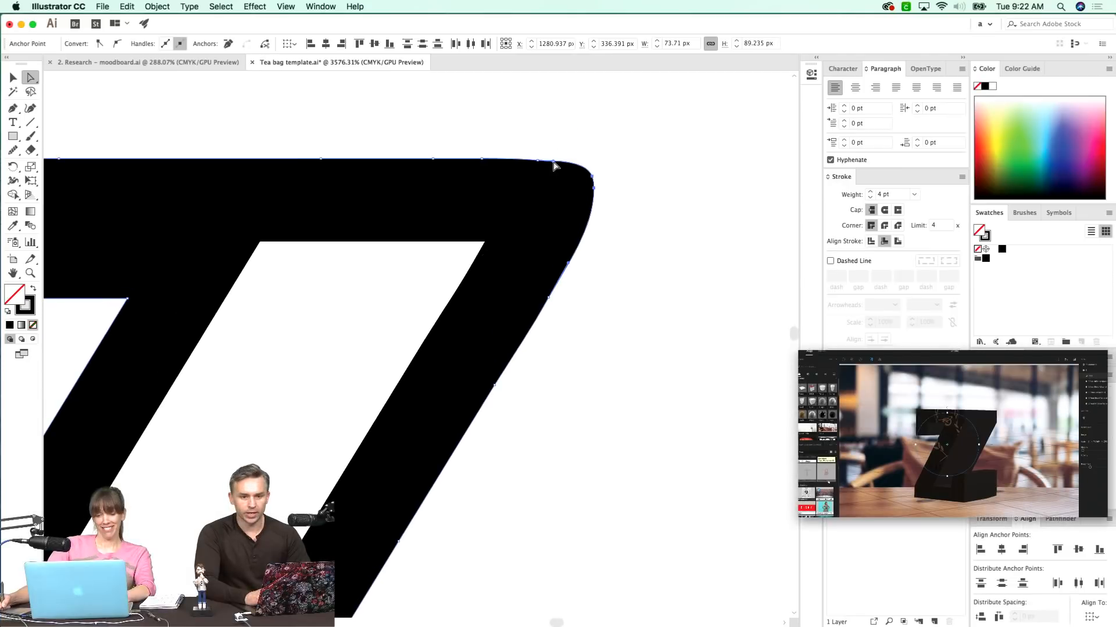
# - In Illustrator, redraw the outer edge of the Z's upper-left serif tip as a rounded curve with the Pencil tool
pyautogui.press('n')
pyautogui.moveTo(548, 158)
pyautogui.mouseDown()
pyautogui.moveTo(639, 184)
pyautogui.moveTo(726, 179)
pyautogui.mouseUp()
pyautogui.moveTo(283, 224); pyautogui.dragTo(723, 213)
pyautogui.moveTo(262, 236); pyautogui.dragTo(719, 233)
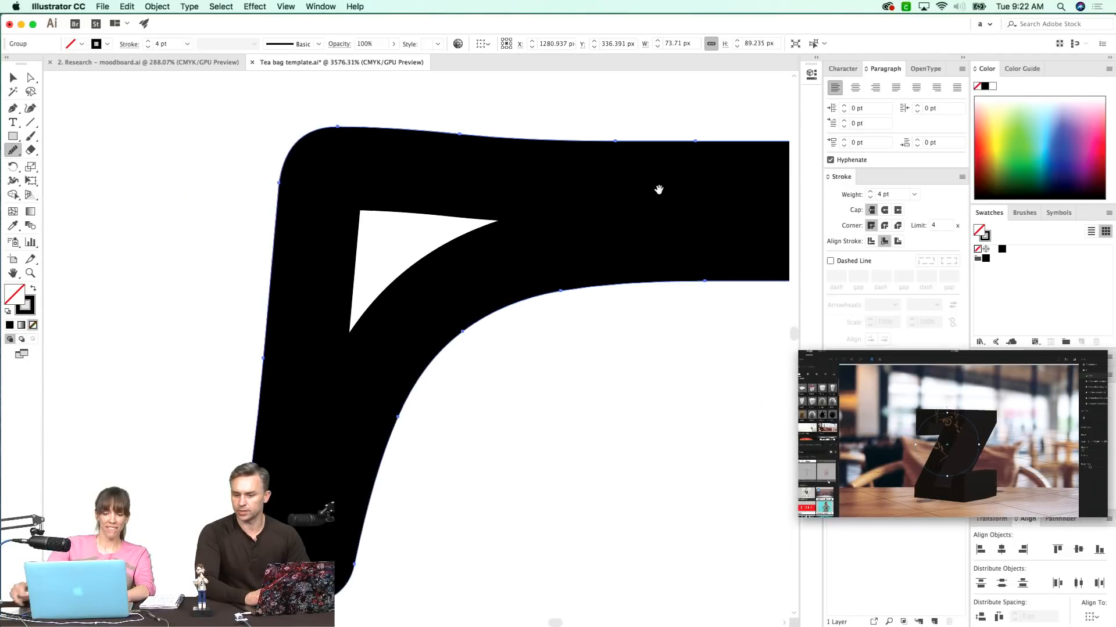
pyautogui.scroll(-3, 324, 438)
pyautogui.hscroll(2, 324, 438)
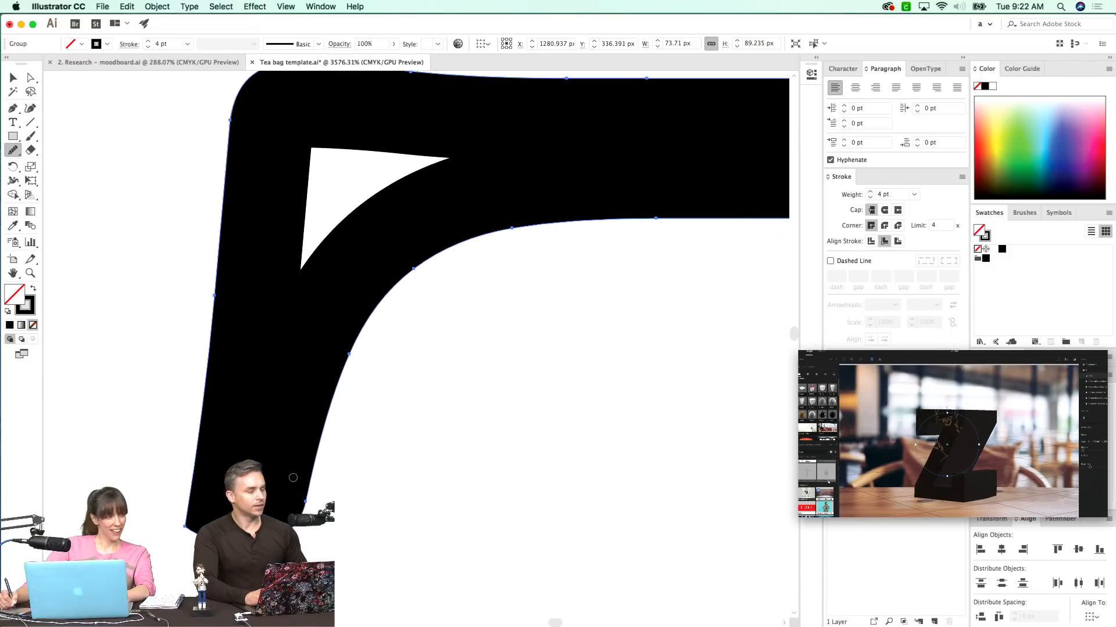
pyautogui.scroll(-2, 293, 478)
pyautogui.hscroll(-1, 293, 478)
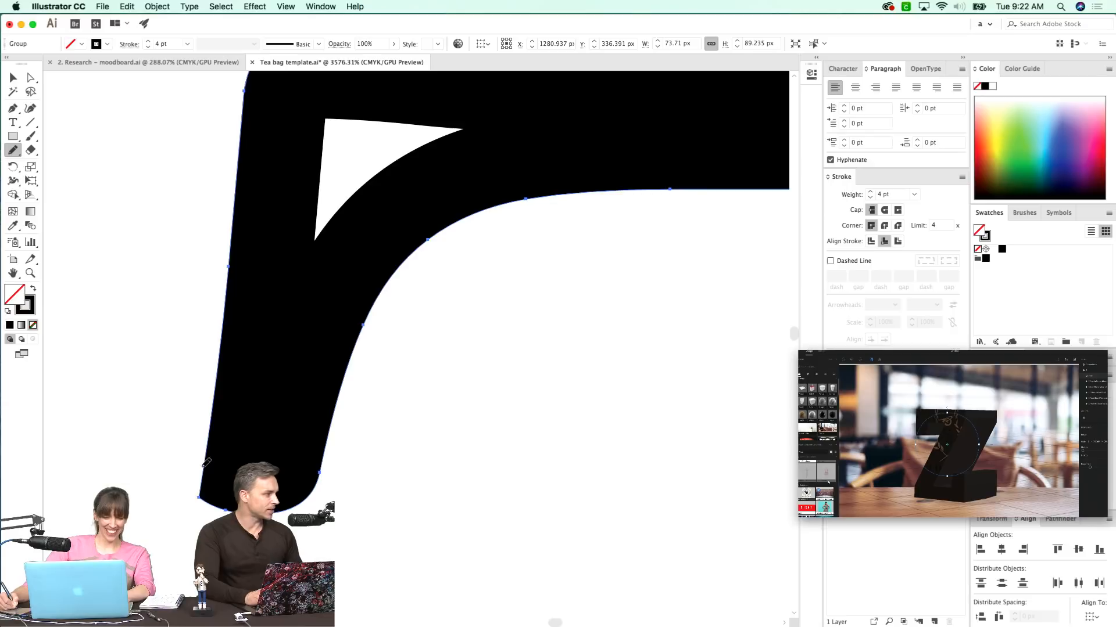
pyautogui.moveTo(202, 467)
pyautogui.mouseDown()
pyautogui.moveTo(225, 498)
pyautogui.moveTo(228, 431)
pyautogui.mouseUp()
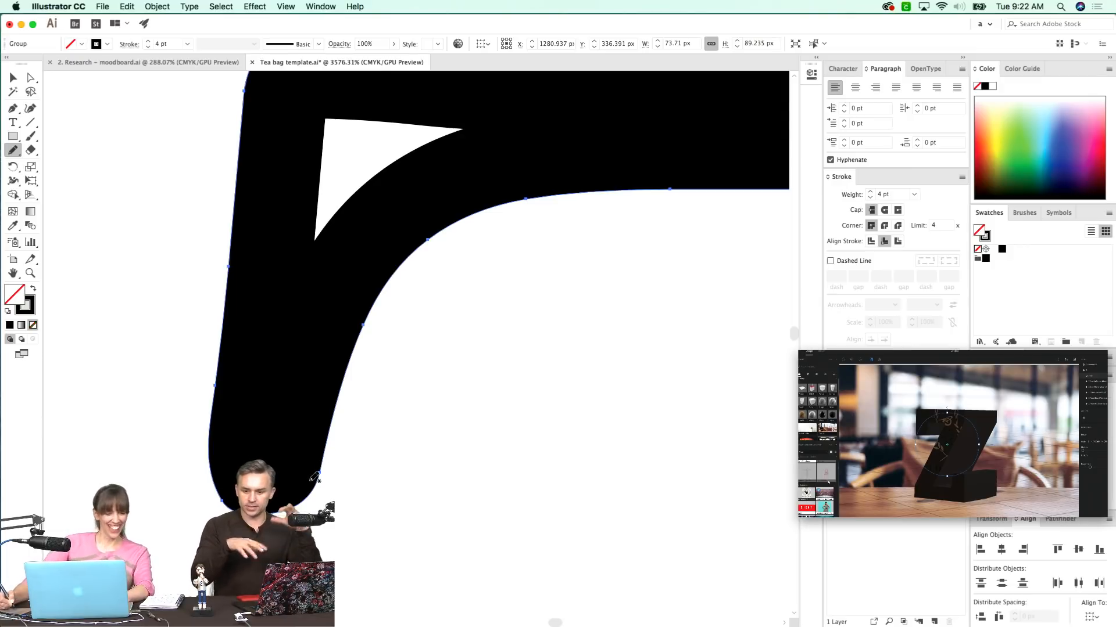
# - Examine the whole Z logomark, then deselect it and inspect its rounded upper-right corner up close
pyautogui.press('super+minus')
pyautogui.press('super+minus')
pyautogui.press('super+minus')
pyautogui.press('super+minus')
pyautogui.press('super+minus')
pyautogui.press('super+minus')
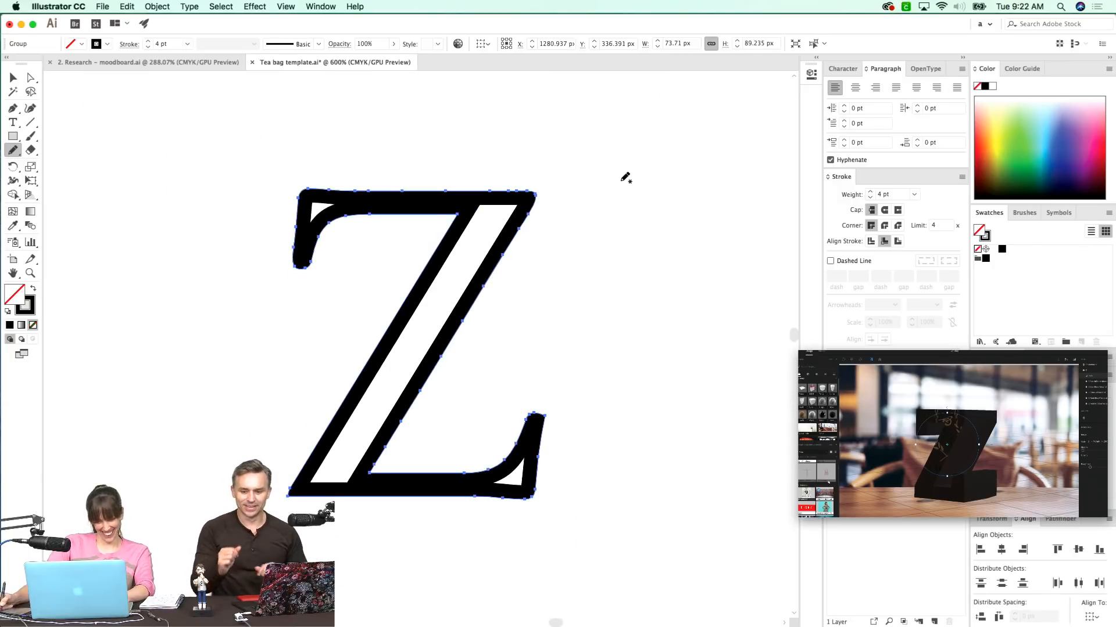
pyautogui.press('z')
pyautogui.moveTo(595, 181); pyautogui.dragTo(238, 346)
pyautogui.moveTo(529, 311); pyautogui.dragTo(456, 319)
pyautogui.press('super+shift+a')
pyautogui.moveTo(643, 173); pyautogui.dragTo(320, 316)
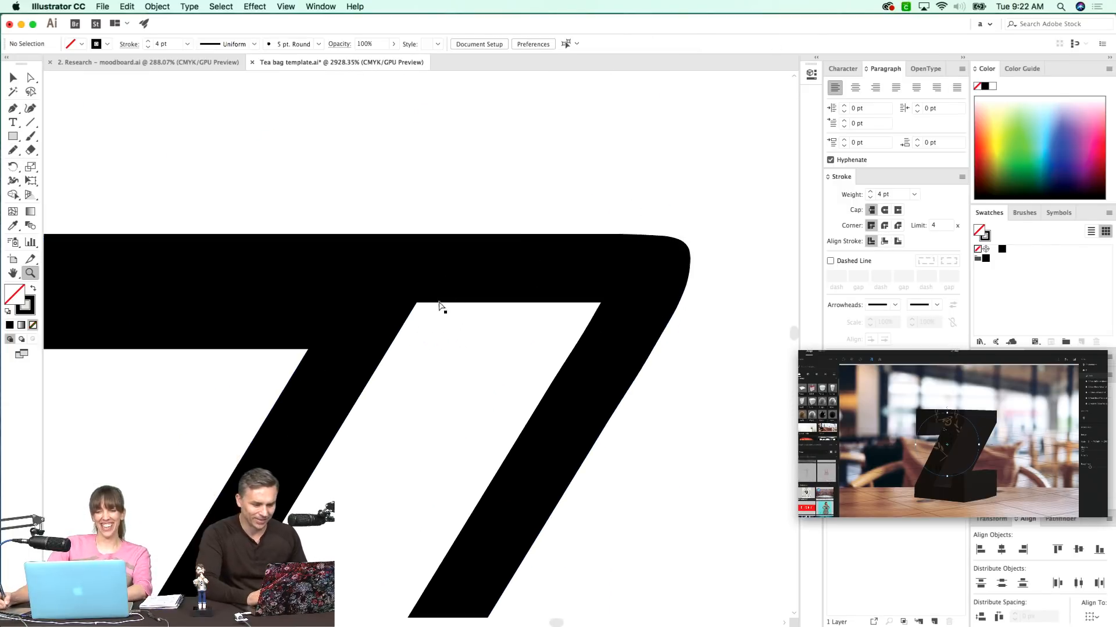
pyautogui.press('super+y')
pyautogui.press('v')
pyautogui.press('super+y')
# - Select the Z group and convert its 4 pt stroke into filled black outlines
pyautogui.click(621, 363)
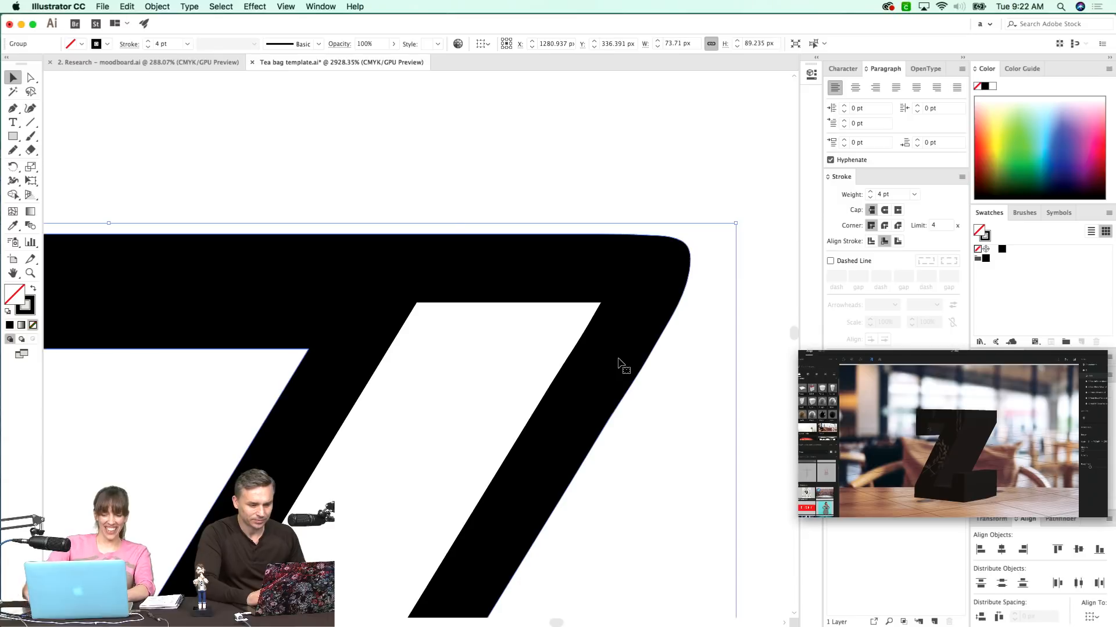
pyautogui.press('super+minus')
pyautogui.press('super+minus')
pyautogui.press('super+minus')
pyautogui.press('super+shift+o')
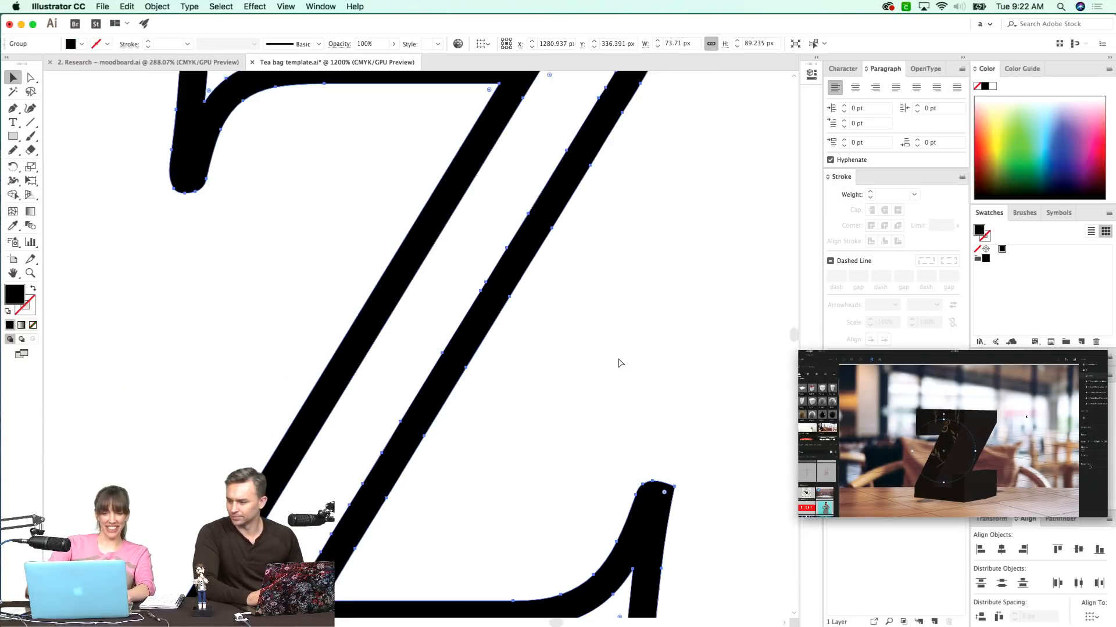
pyautogui.press('Return')
pyautogui.press('Return')
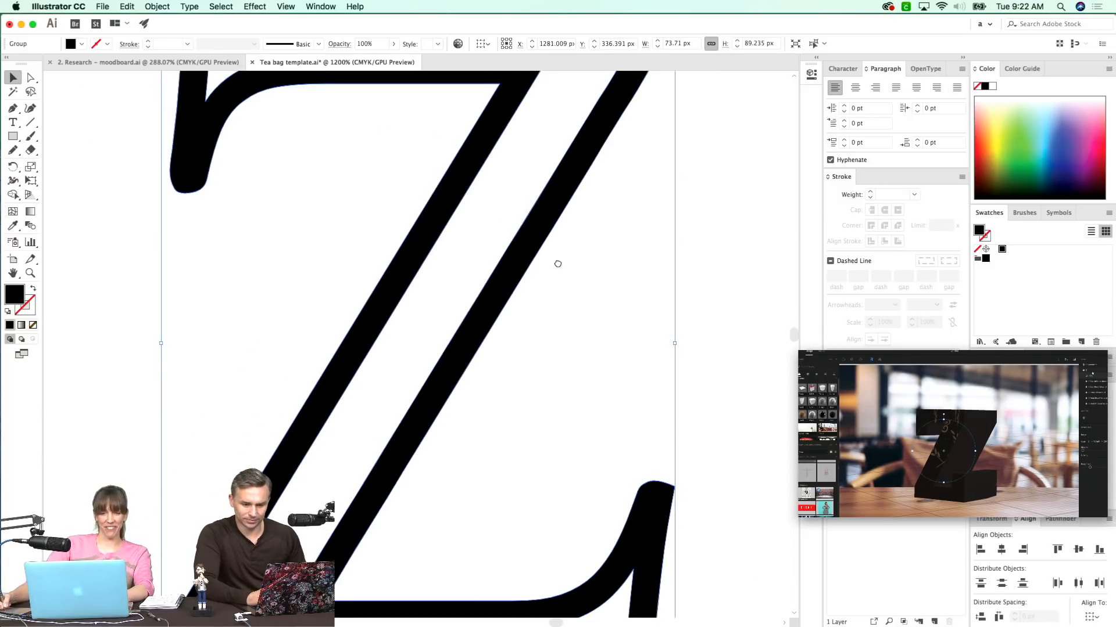
# - In outline view, select the anchor points around the upper end of the Z's inner diagonal opening
pyautogui.moveTo(558, 264); pyautogui.dragTo(530, 398)
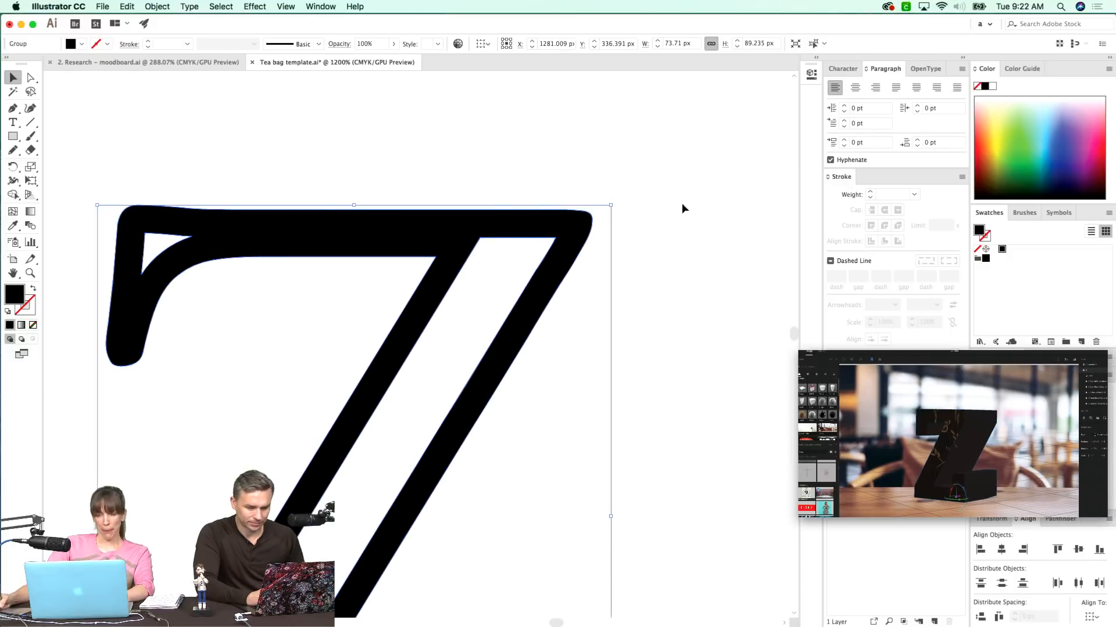
pyautogui.press('z')
pyautogui.moveTo(648, 203); pyautogui.dragTo(318, 423)
pyautogui.moveTo(461, 260); pyautogui.dragTo(455, 328)
pyautogui.press('super+y')
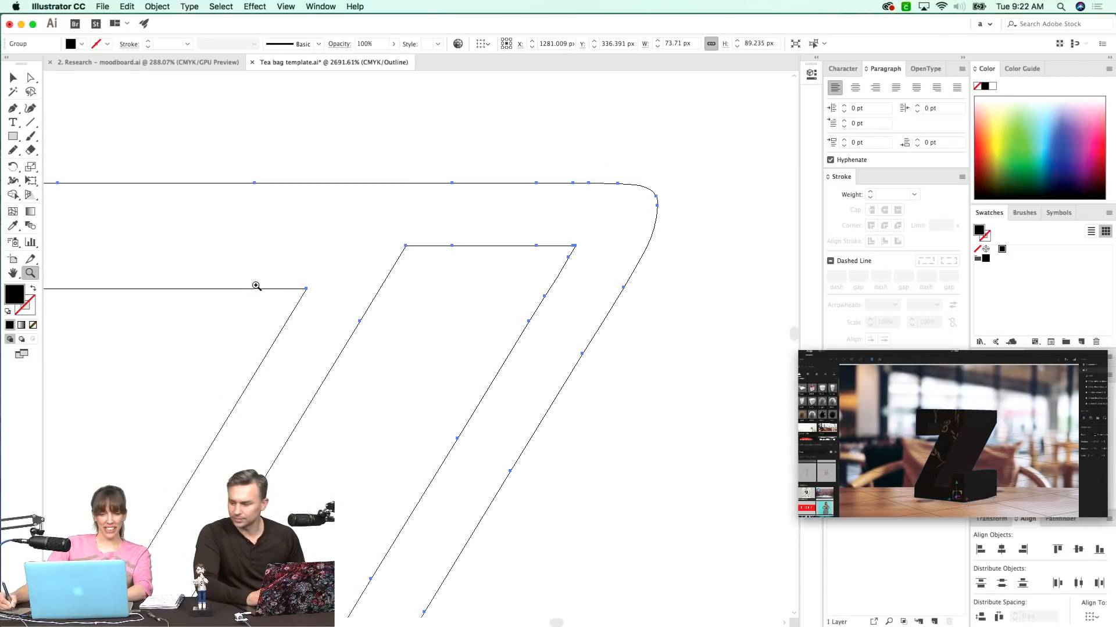
pyautogui.press('super+y')
pyautogui.press('a')
pyautogui.press('super+y')
pyautogui.moveTo(597, 228); pyautogui.dragTo(343, 264)
pyautogui.moveTo(599, 232); pyautogui.dragTo(324, 356)
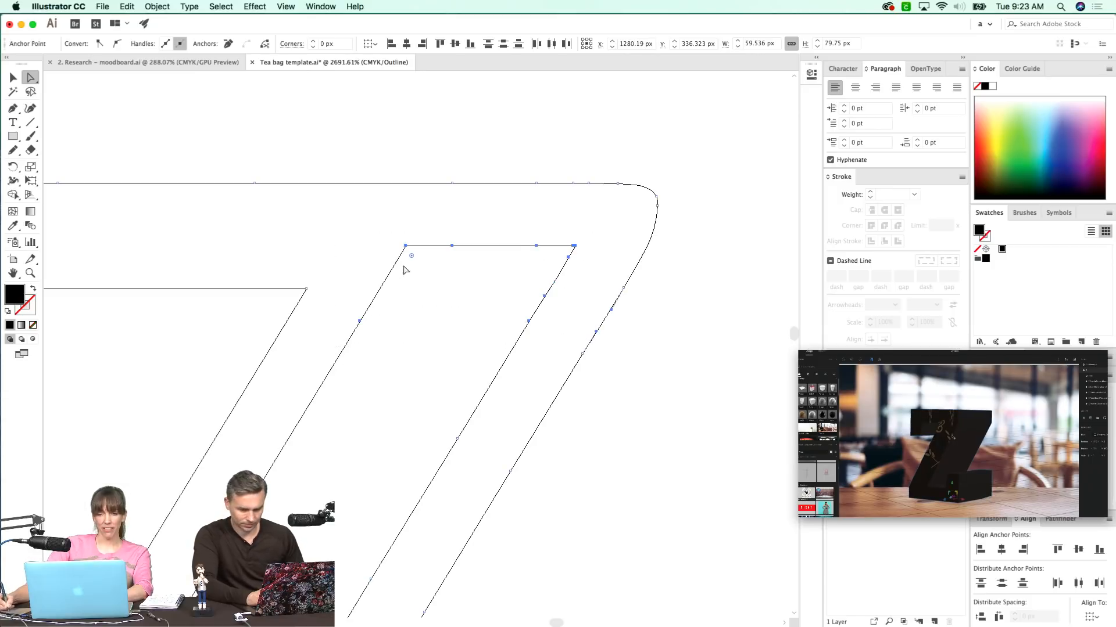
pyautogui.moveTo(403, 249); pyautogui.dragTo(378, 290)
pyautogui.moveTo(348, 391); pyautogui.dragTo(523, 322)
# - Return to the filled preview and examine the overall shape of the Z
pyautogui.press('super+minus')
pyautogui.press('super+minus')
pyautogui.press('super+minus')
pyautogui.press('super+minus')
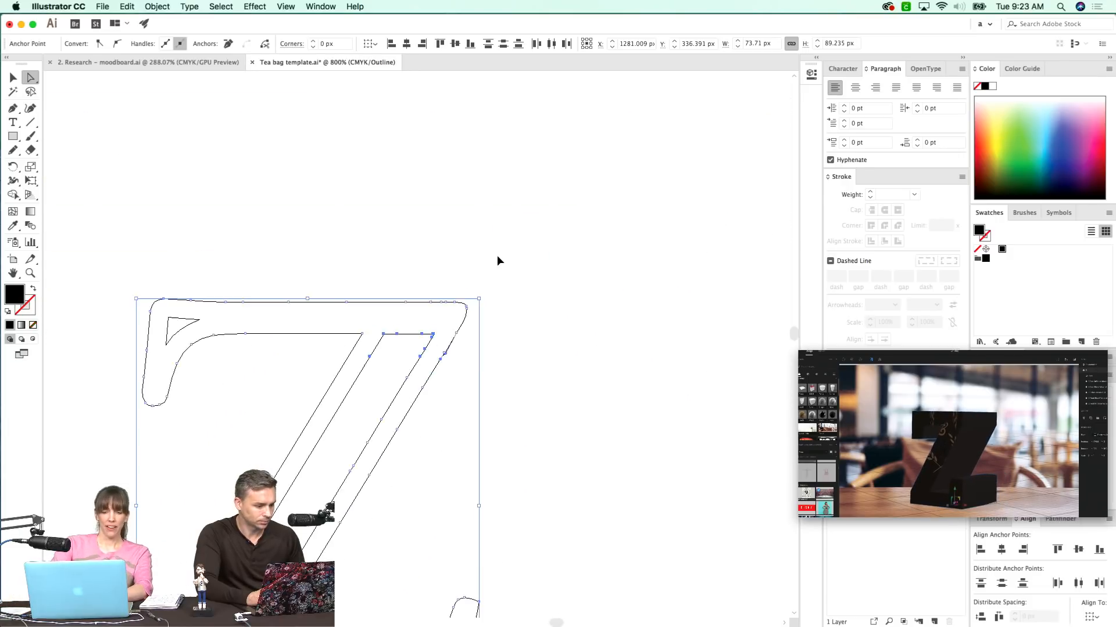
pyautogui.press('super+y')
pyautogui.moveTo(361, 289); pyautogui.dragTo(361, 273)
pyautogui.scroll(-5, 360, 274)
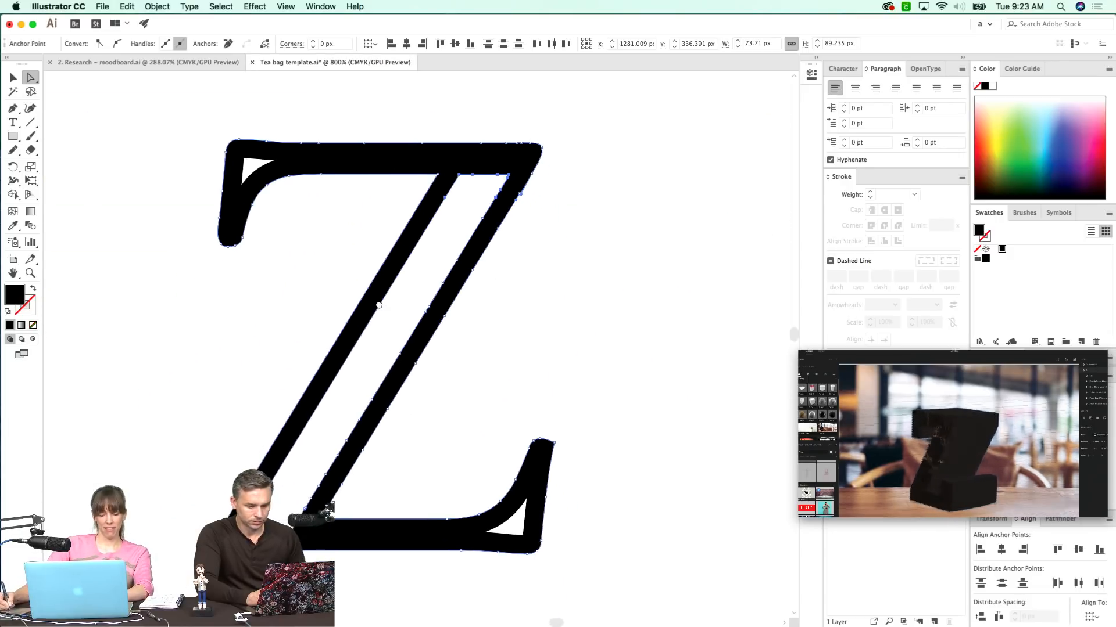
pyautogui.hscroll(5, 374, 307)
pyautogui.scroll(3, 374, 306)
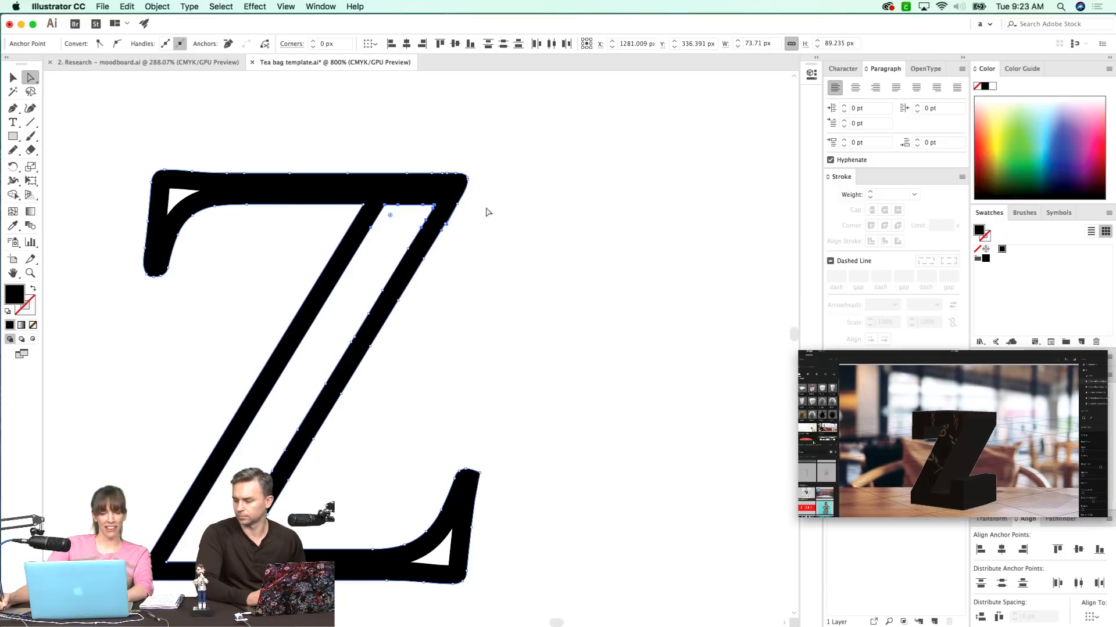
# - In outline view, raise the anchor points along the underside of the Z's top bar to thin the bar, keeping the diagonal's slant
pyautogui.press('z')
pyautogui.press('x')
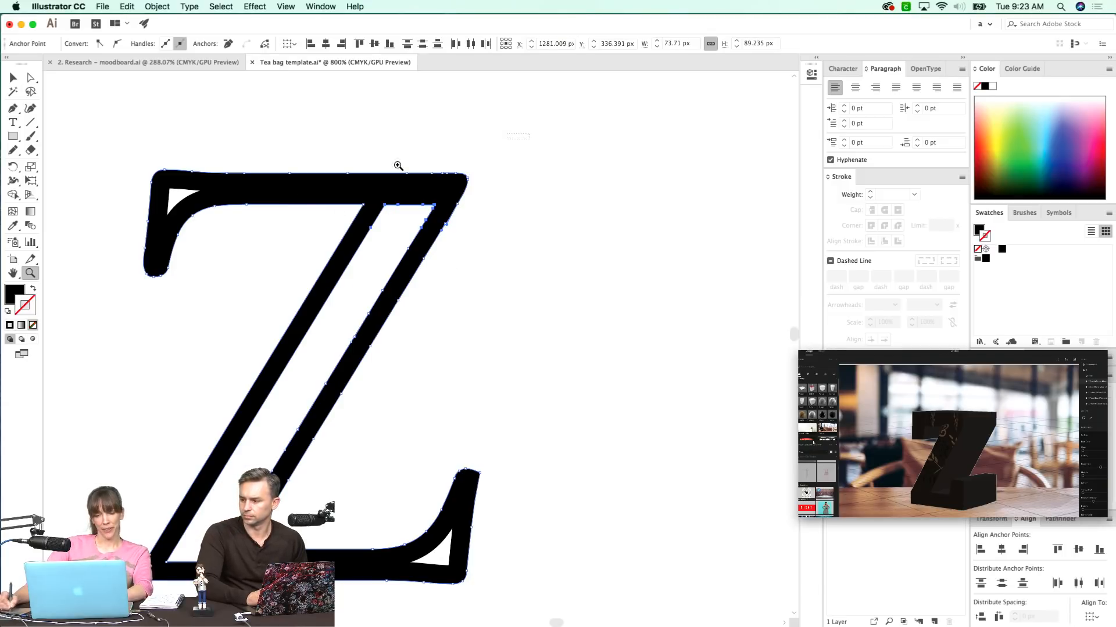
pyautogui.moveTo(398, 166); pyautogui.dragTo(491, 276)
pyautogui.press('super+y')
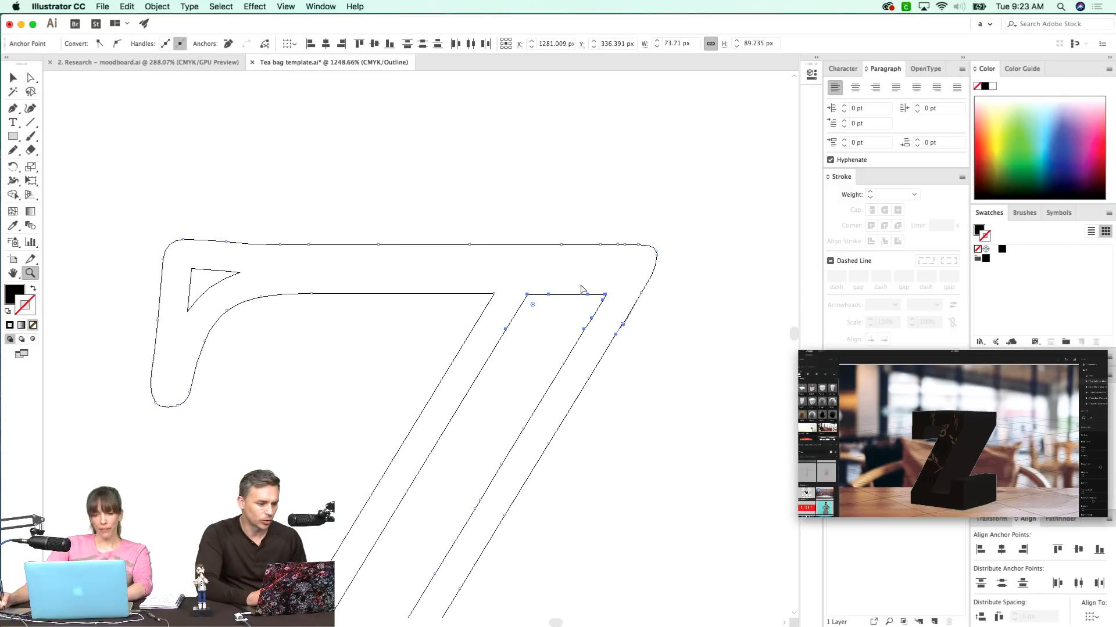
pyautogui.press('a')
pyautogui.moveTo(632, 272); pyautogui.dragTo(291, 306)
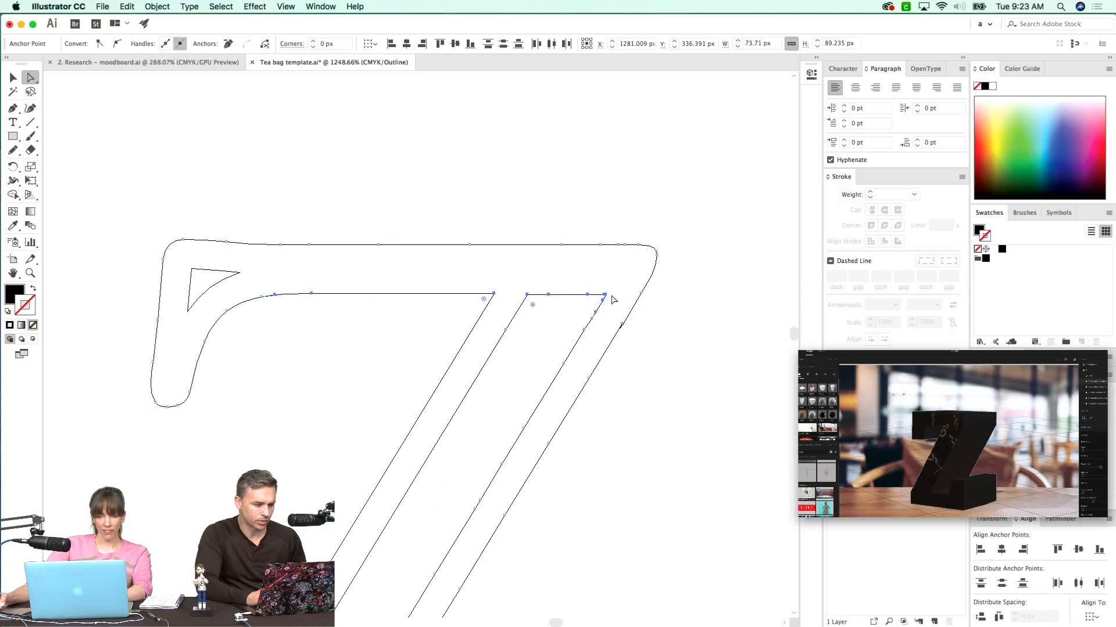
pyautogui.moveTo(605, 295); pyautogui.dragTo(620, 270)
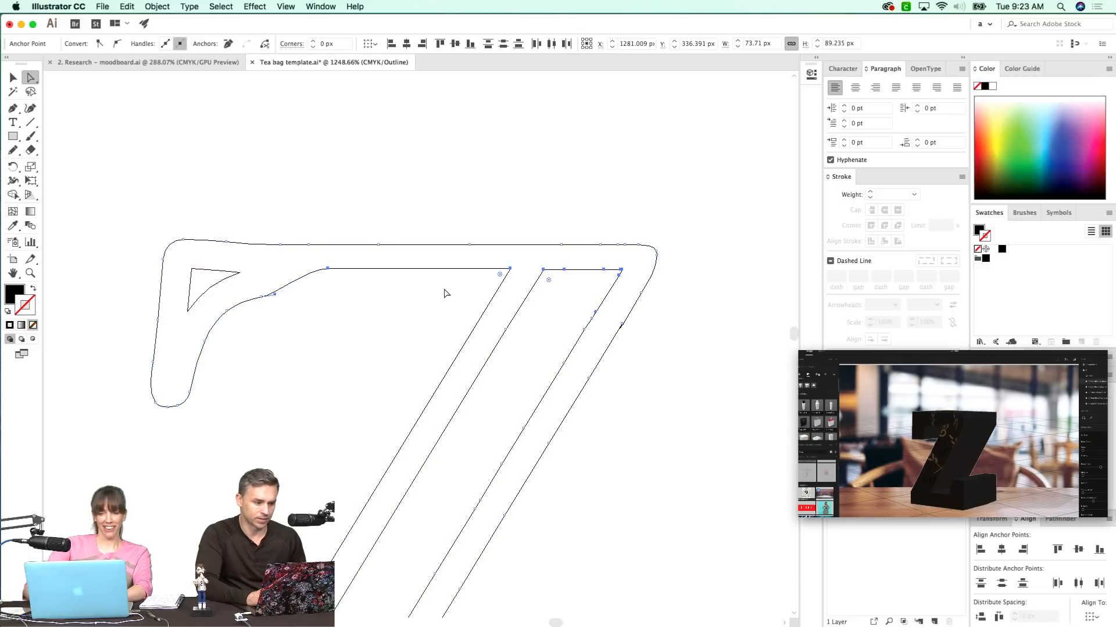
pyautogui.press('Down')
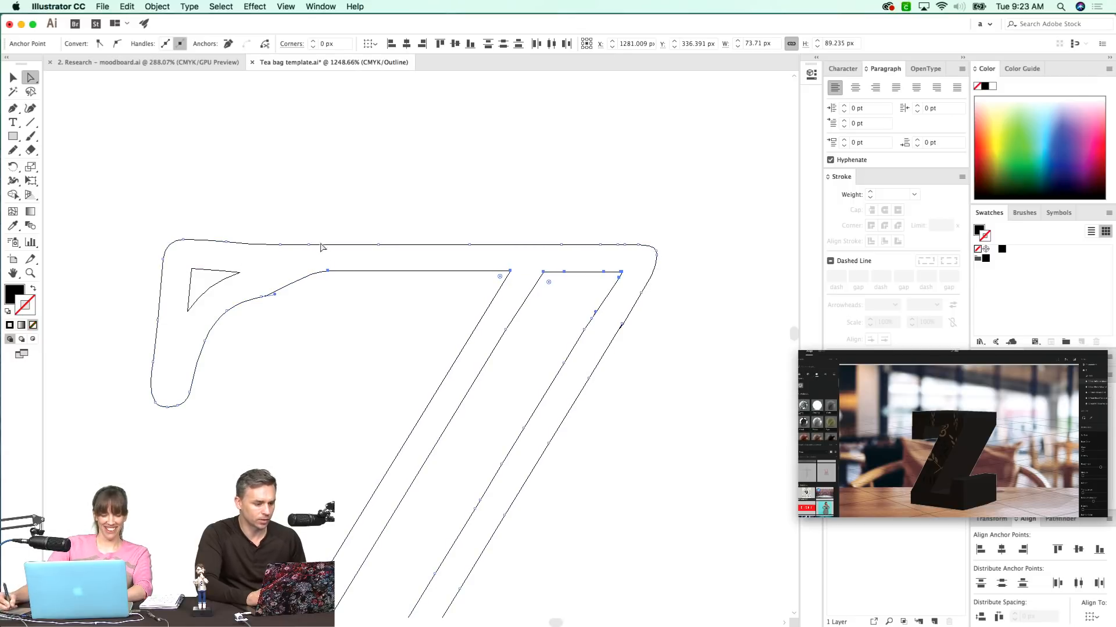
# - Extend the curve handle under the top bar and redraw the transition into the upper-left serif as one smooth curve with the Pencil tool
pyautogui.moveTo(329, 273); pyautogui.dragTo(269, 272)
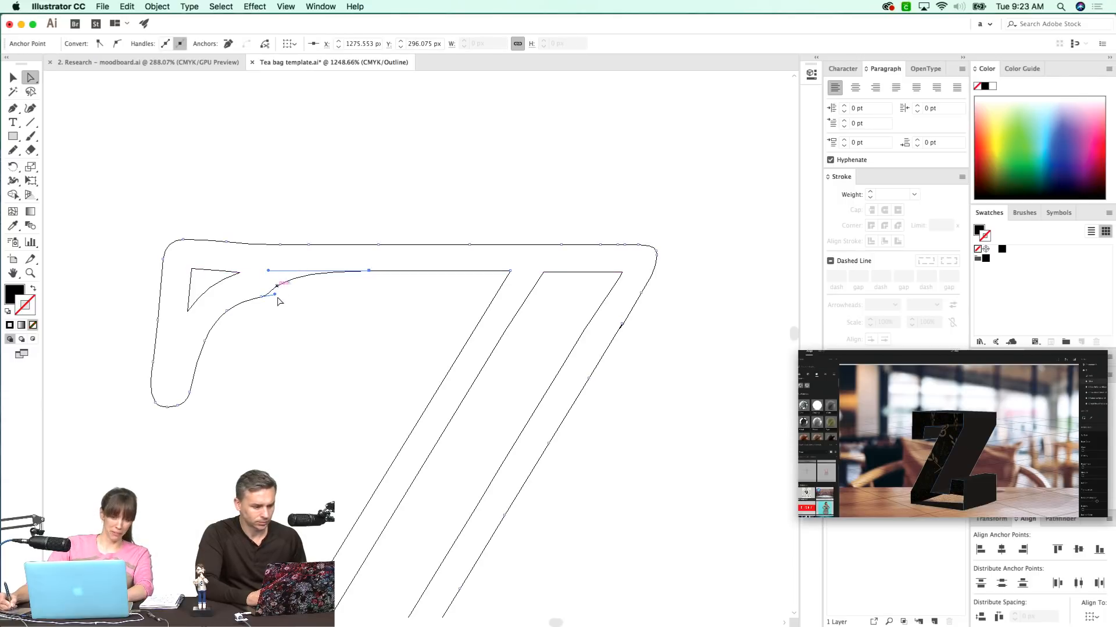
pyautogui.press('n')
pyautogui.moveTo(341, 271); pyautogui.dragTo(305, 274)
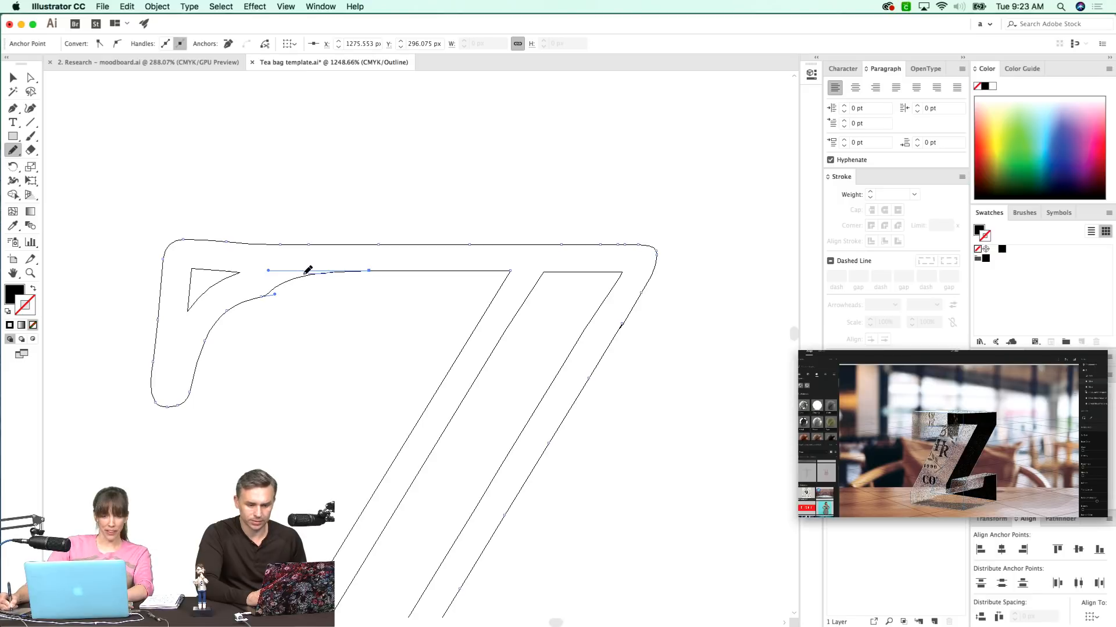
pyautogui.moveTo(225, 309); pyautogui.dragTo(225, 312)
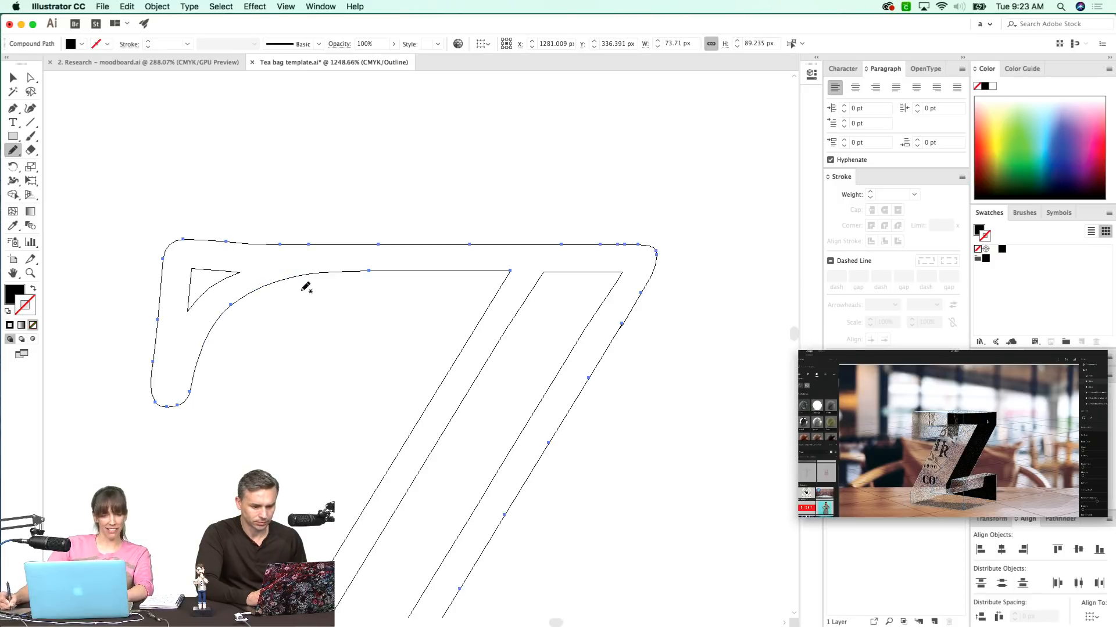
# - Stretch the tip of the triangular opening in the upper-left serif slightly along the bar, undoing the last tip adjustment
pyautogui.press('a')
pyautogui.click(246, 271)
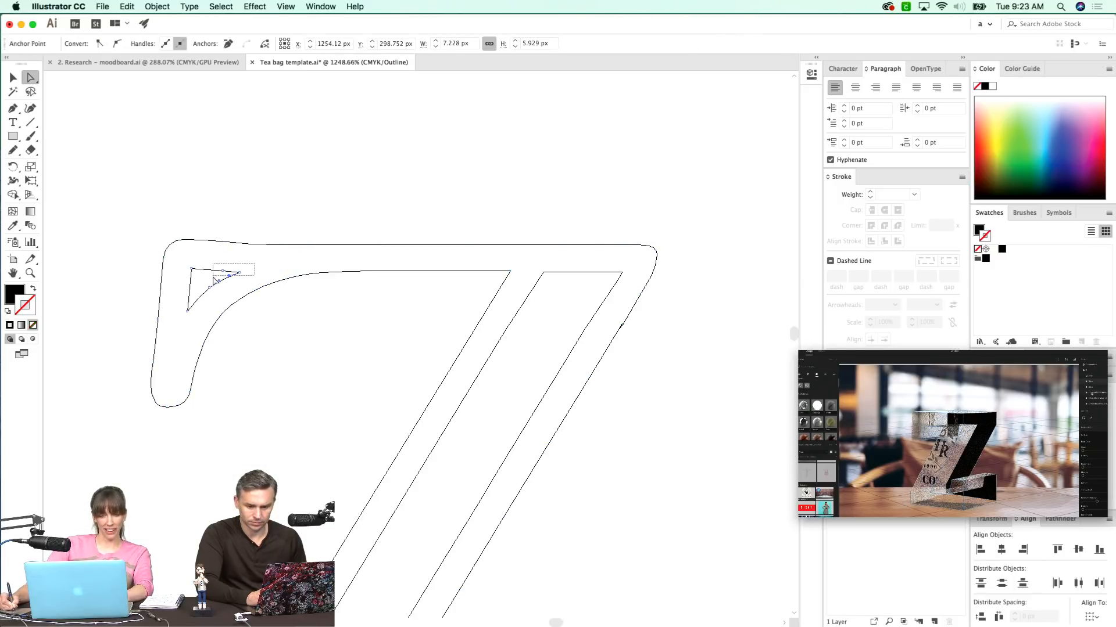
pyautogui.moveTo(213, 277); pyautogui.dragTo(248, 284)
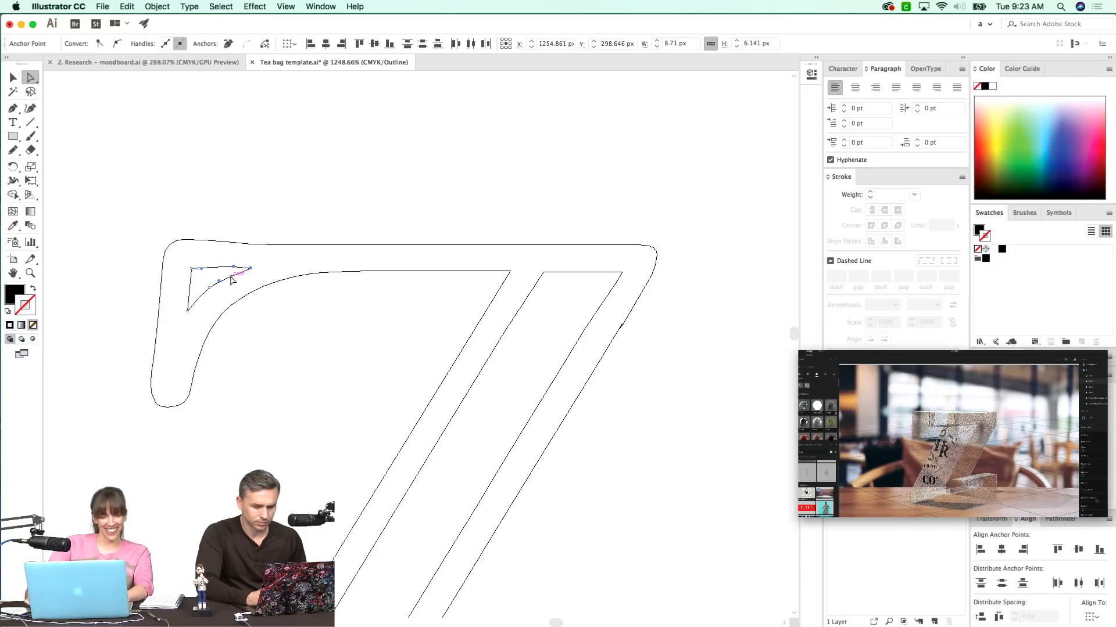
pyautogui.moveTo(233, 272); pyautogui.dragTo(235, 270)
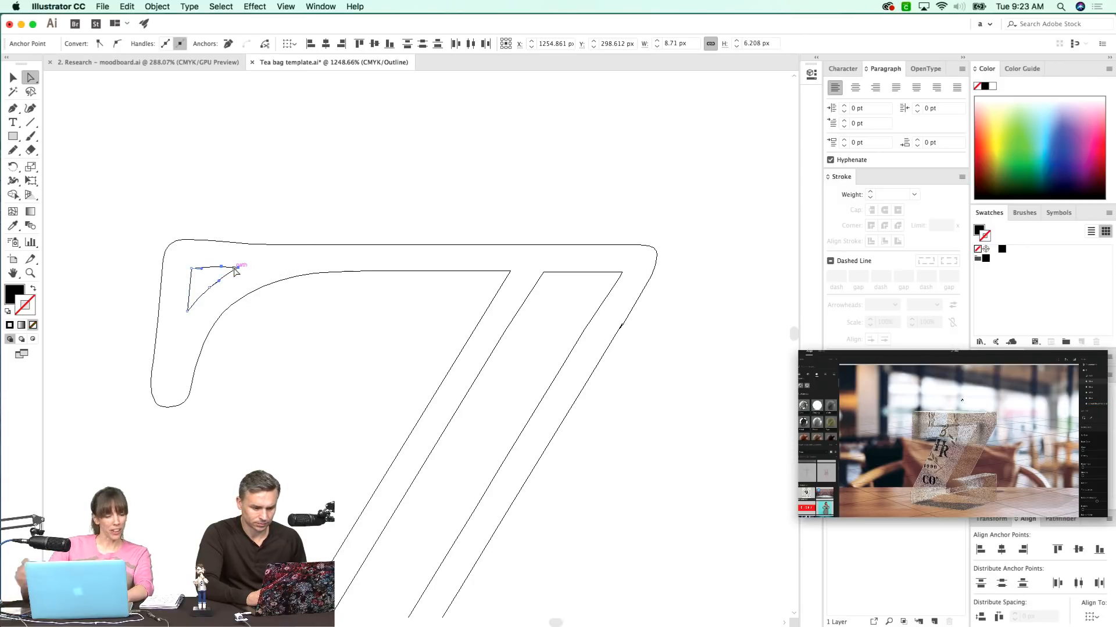
pyautogui.press('super+z')
# - Flatten the upper edge of the serif's triangular opening by nudging its middle anchor point down and refining it with the Pencil tool
pyautogui.moveTo(314, 213); pyautogui.dragTo(80, 410)
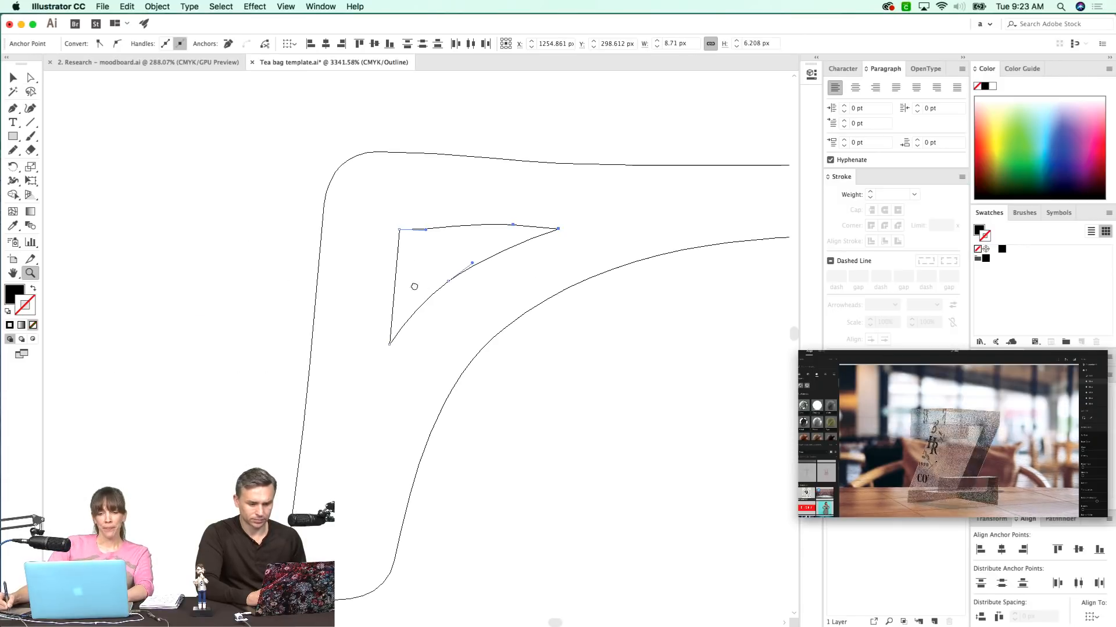
pyautogui.moveTo(414, 287); pyautogui.dragTo(325, 310)
pyautogui.click(429, 249)
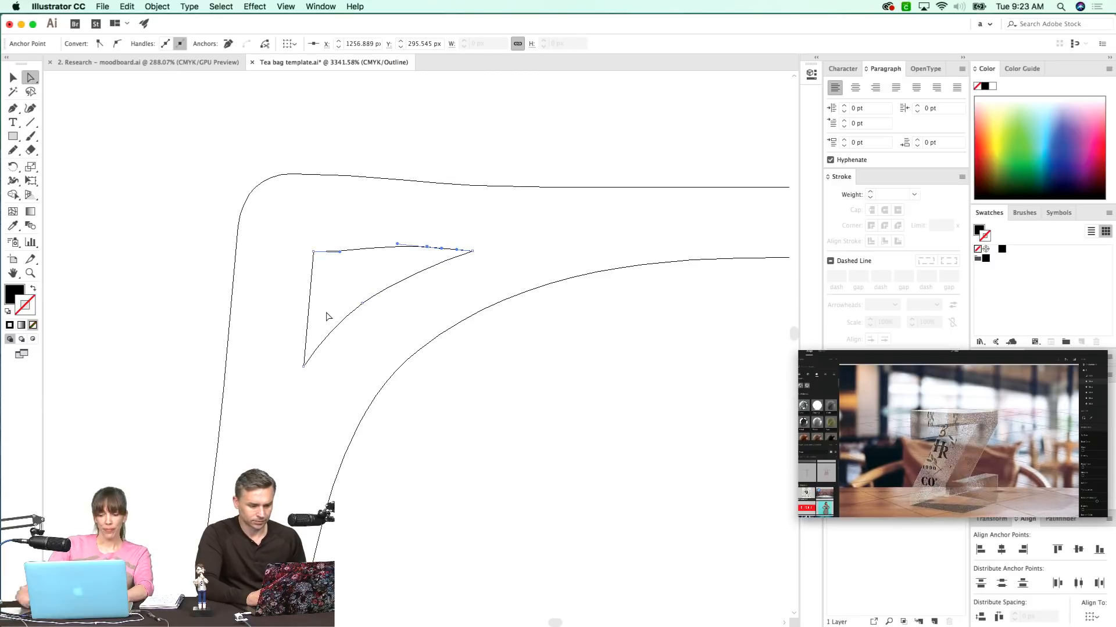
pyautogui.press('Down')
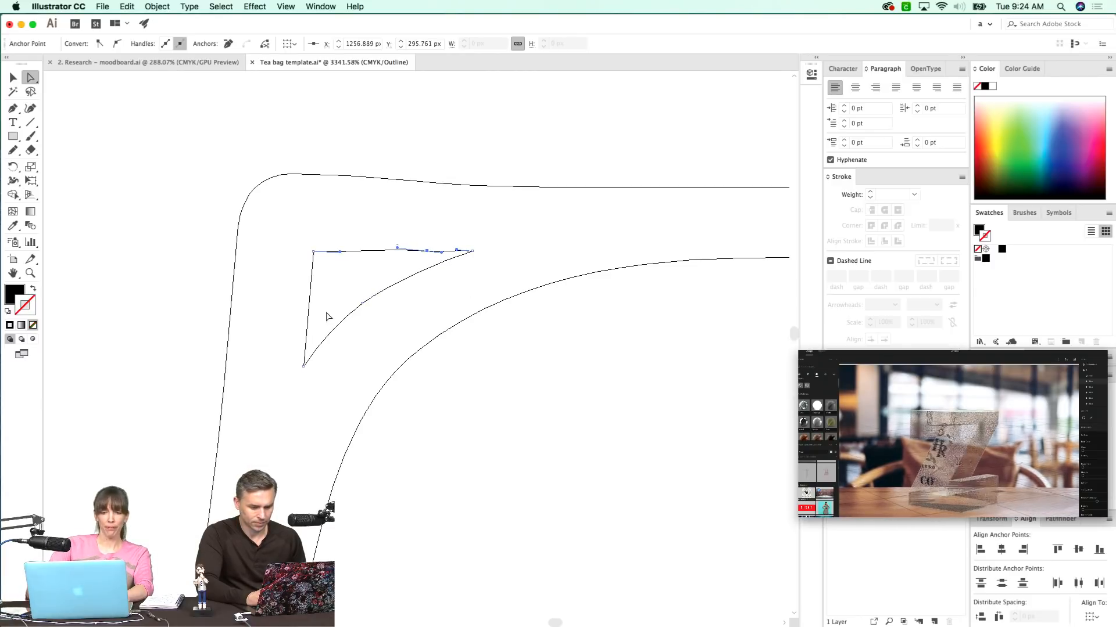
pyautogui.press('n')
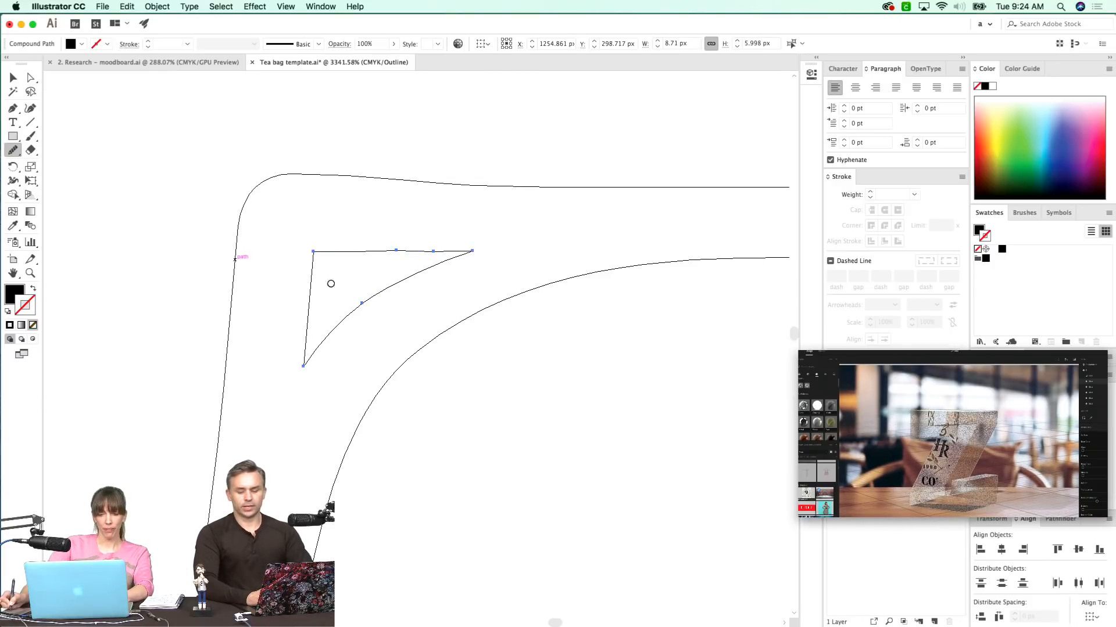
pyautogui.press('super+minus')
pyautogui.press('super+minus')
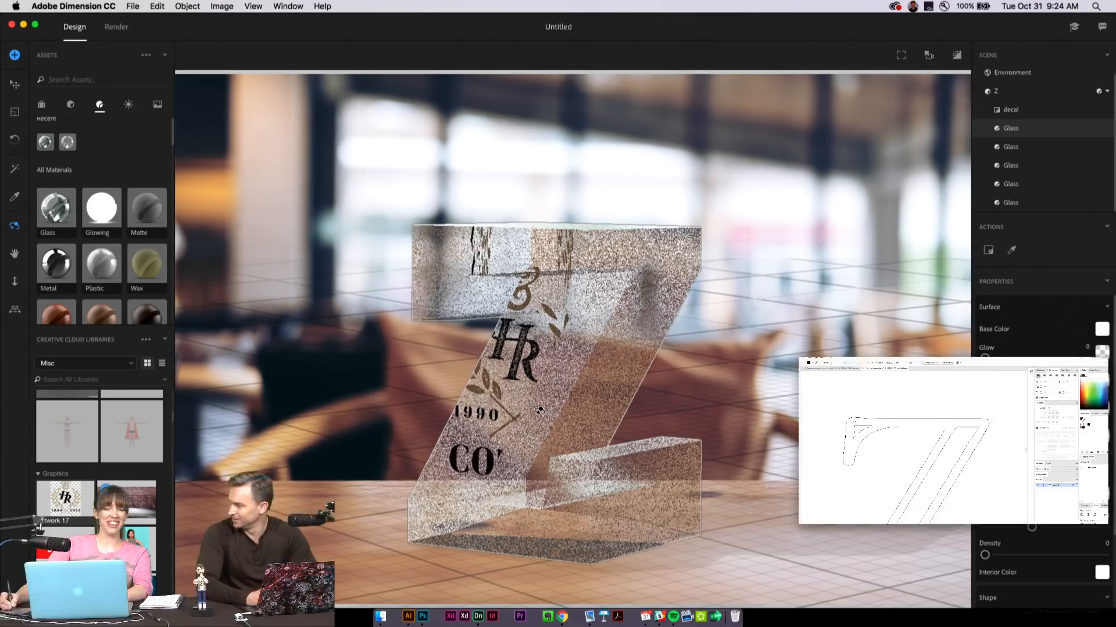
# - In Adobe Dimension, examine the glass Z and its decal from several camera angles
pyautogui.scroll(1, 889, 450)
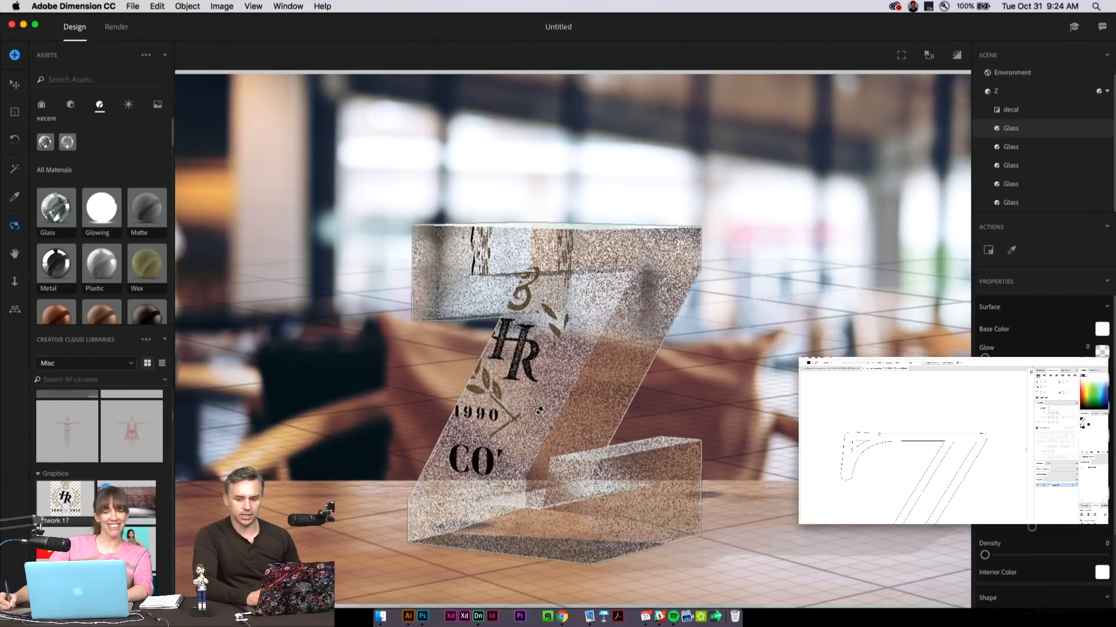
pyautogui.moveTo(591, 478); pyautogui.dragTo(633, 447)
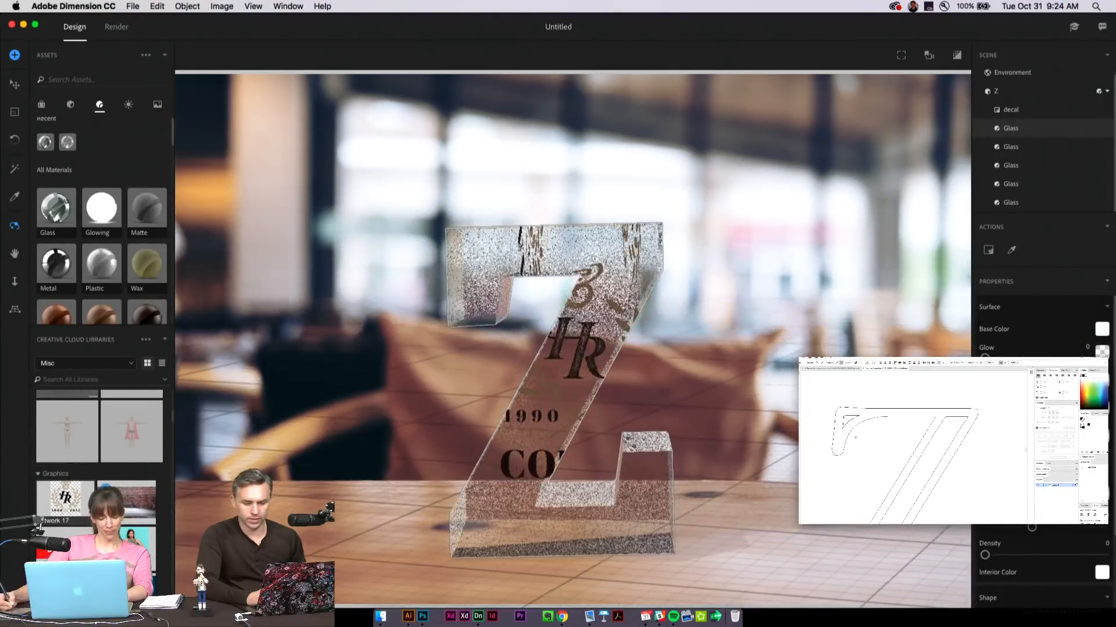
pyautogui.moveTo(656, 333); pyautogui.dragTo(624, 486)
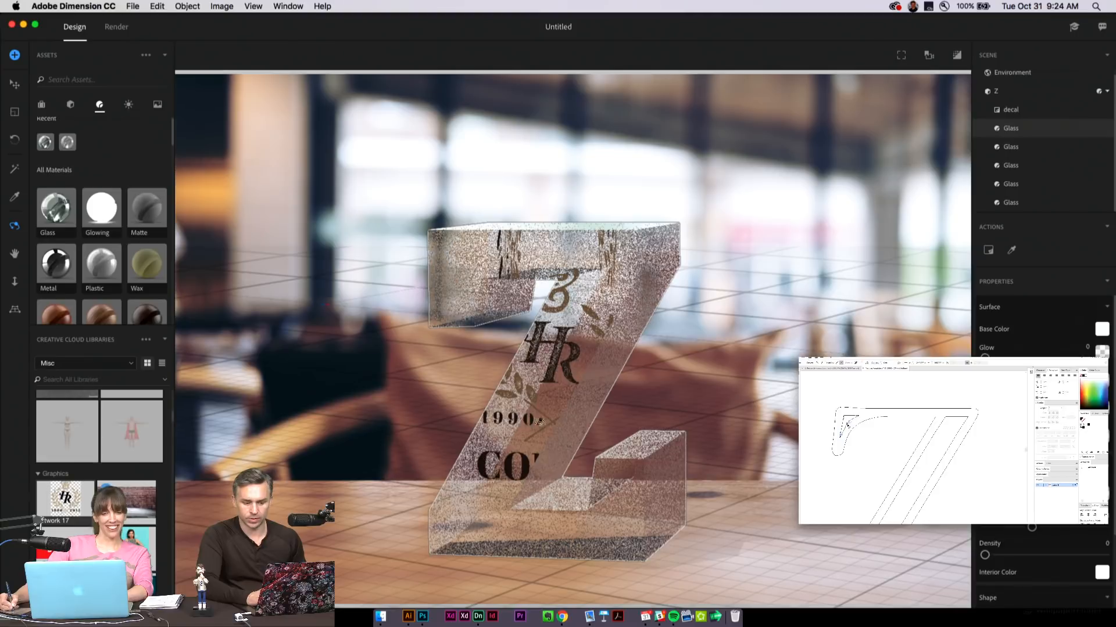
pyautogui.moveTo(556, 447); pyautogui.dragTo(526, 491)
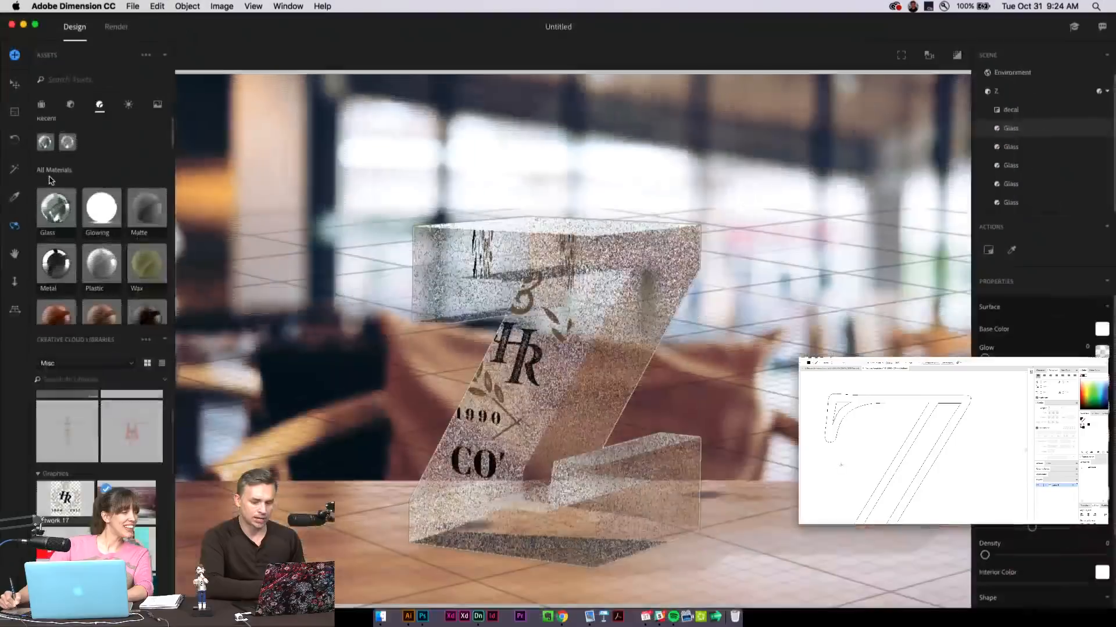
pyautogui.moveTo(500, 385)
pyautogui.mouseDown()
pyautogui.moveTo(520, 361)
pyautogui.moveTo(515, 377)
pyautogui.mouseUp()
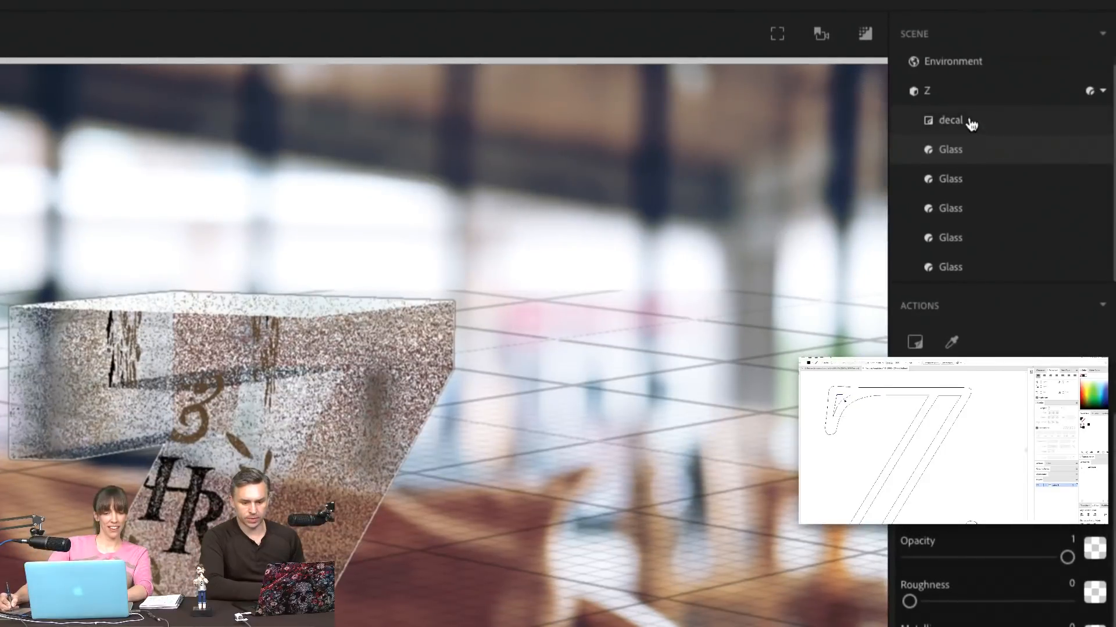
# - Select the decal on the glass Z and set its X and Y scale to 100%
pyautogui.click(871, 146)
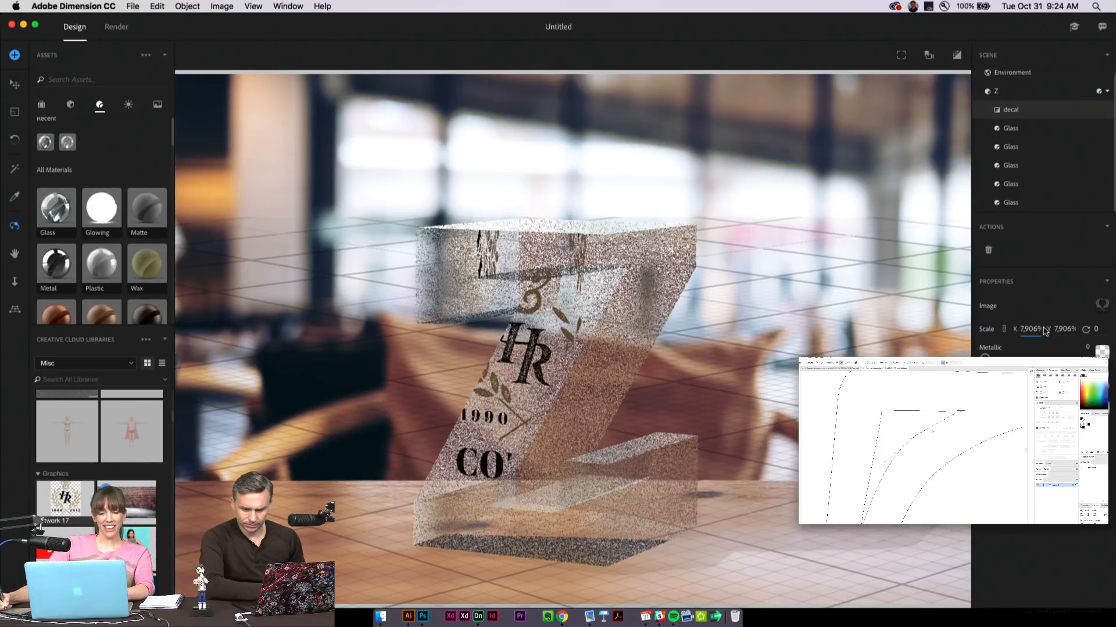
pyautogui.moveTo(1020, 330); pyautogui.dragTo(1113, 333)
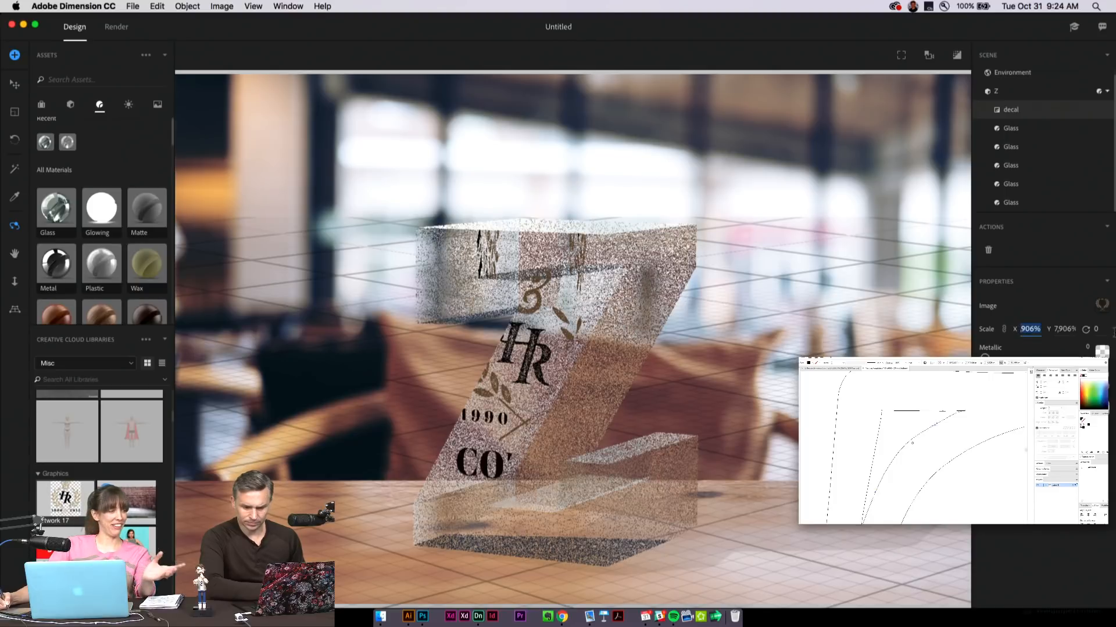
pyautogui.press('BackSpace')
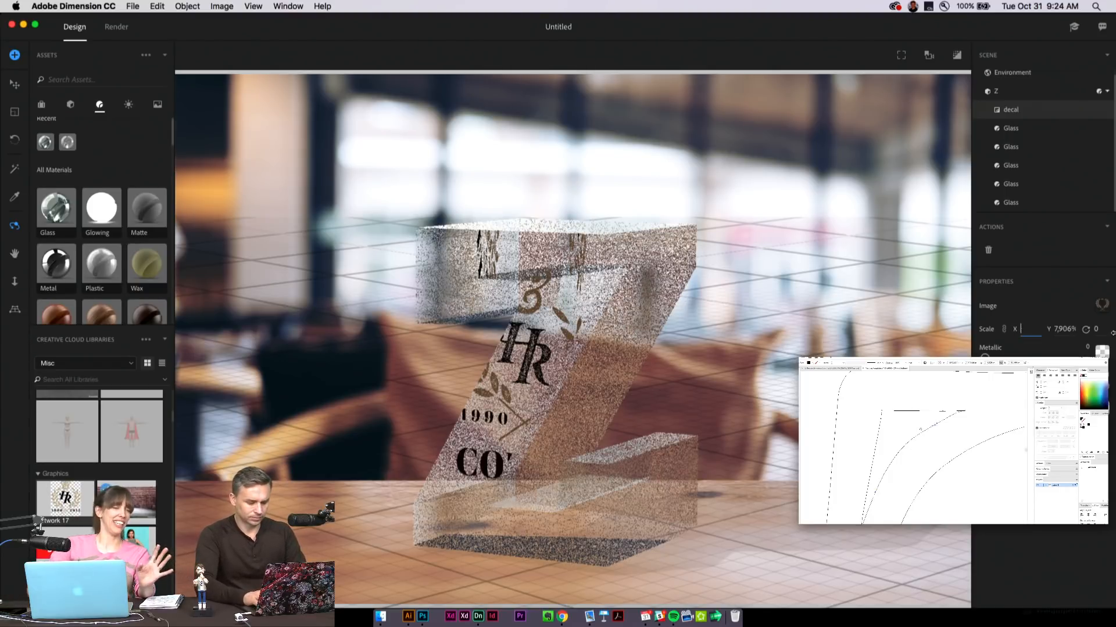
pyautogui.write('100')
pyautogui.press('Return')
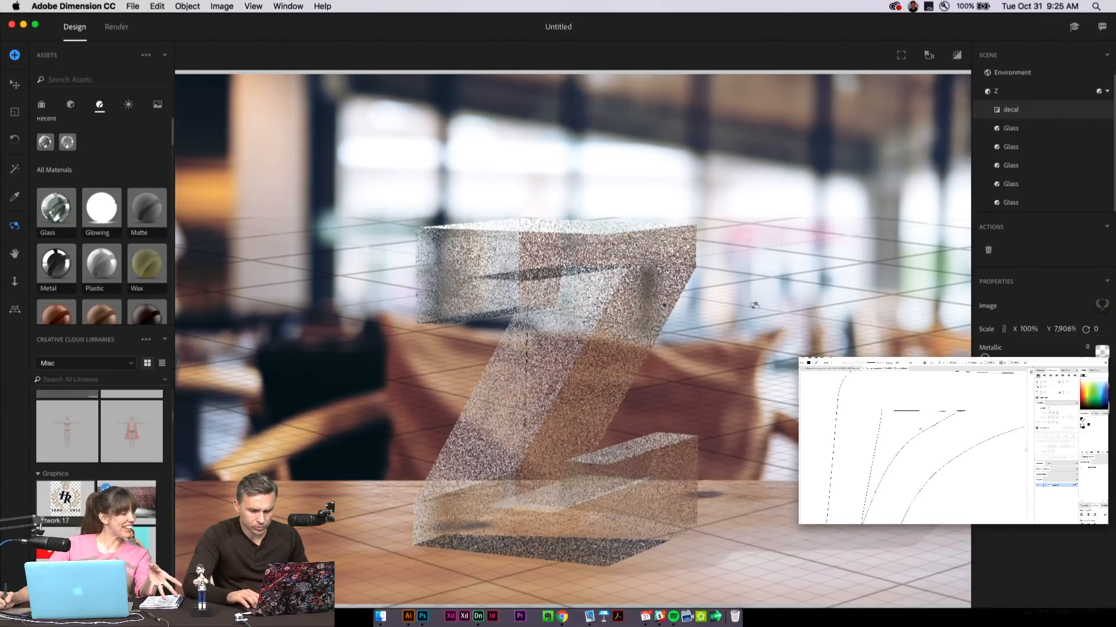
pyautogui.press('super+a')
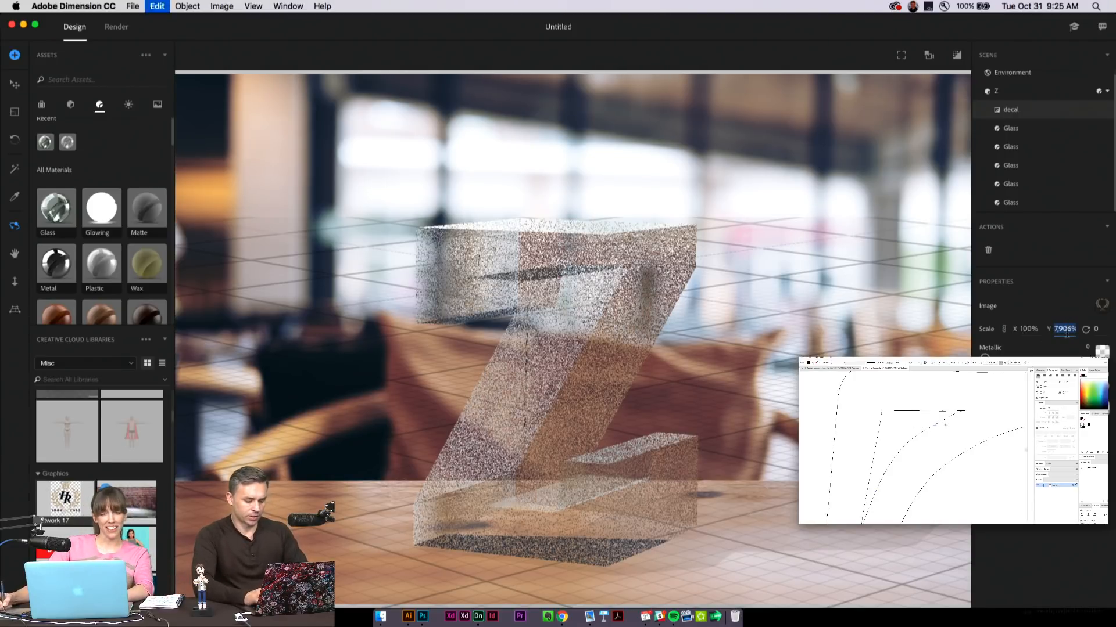
pyautogui.write('100')
pyautogui.press('Return')
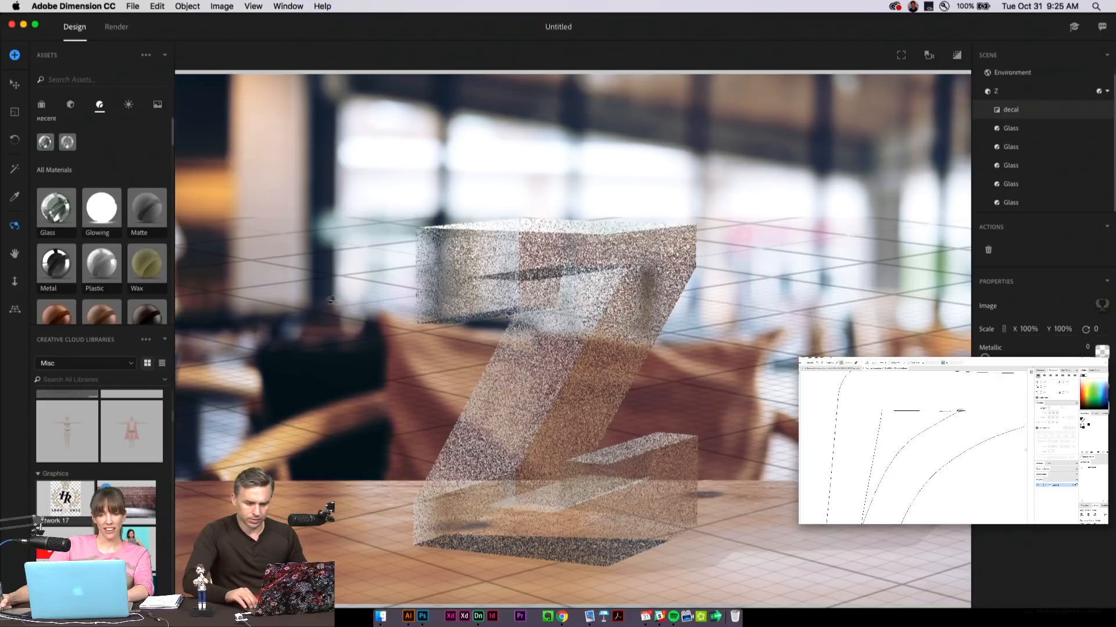
# - Adjust the camera angle on the glass Z slightly and show the render preview at full canvas size
pyautogui.moveTo(540, 284)
pyautogui.mouseDown()
pyautogui.moveTo(555, 323)
pyautogui.moveTo(552, 291)
pyautogui.moveTo(534, 283)
pyautogui.mouseUp()
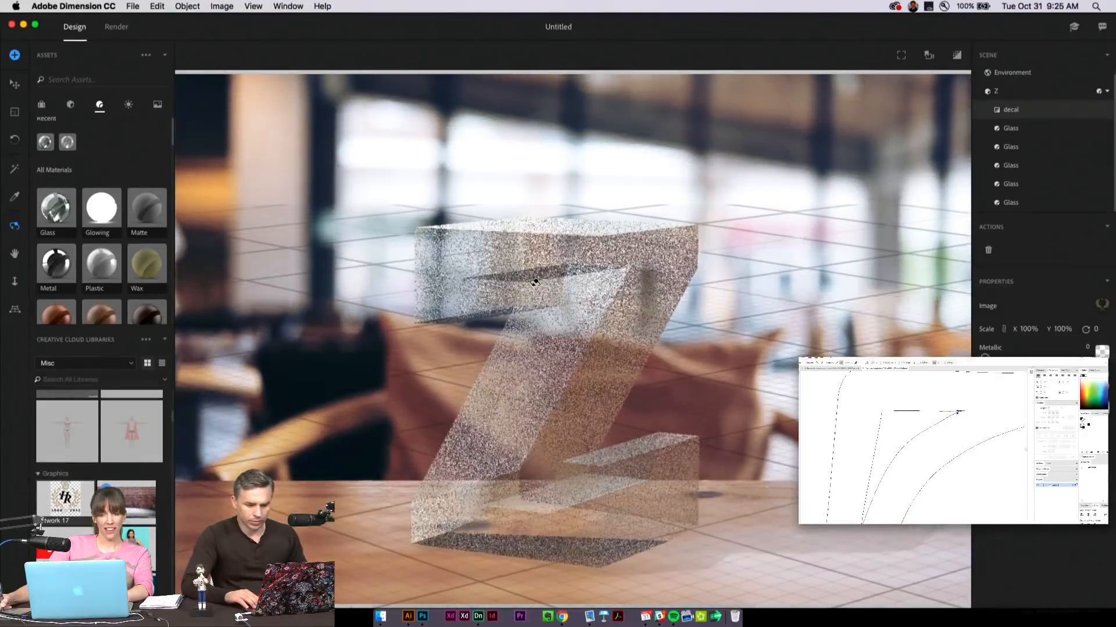
pyautogui.click(956, 56)
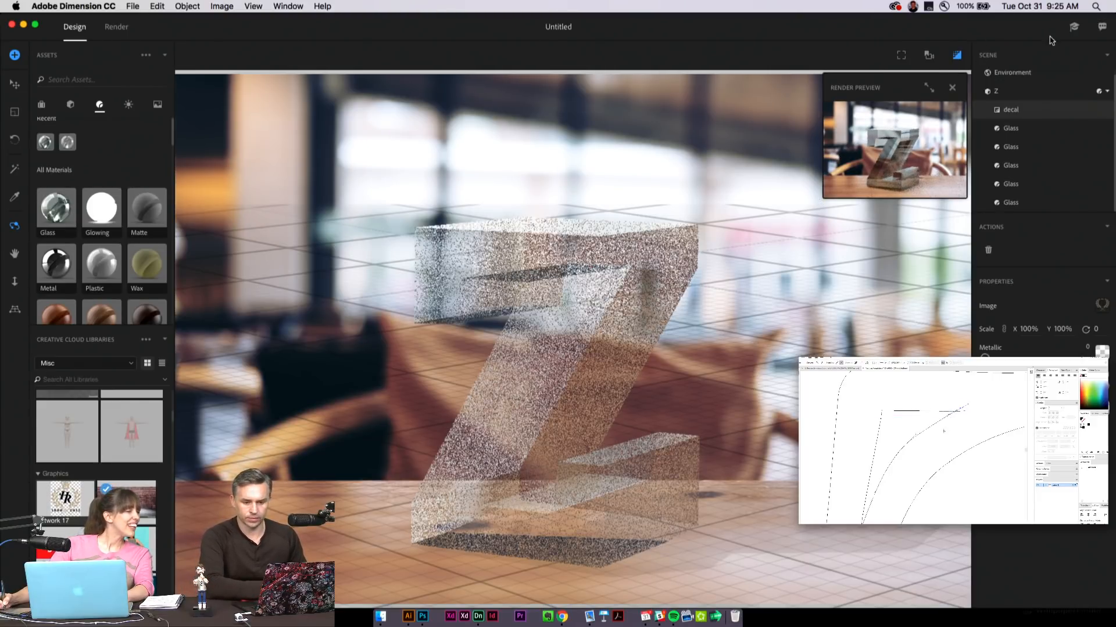
pyautogui.click(927, 88)
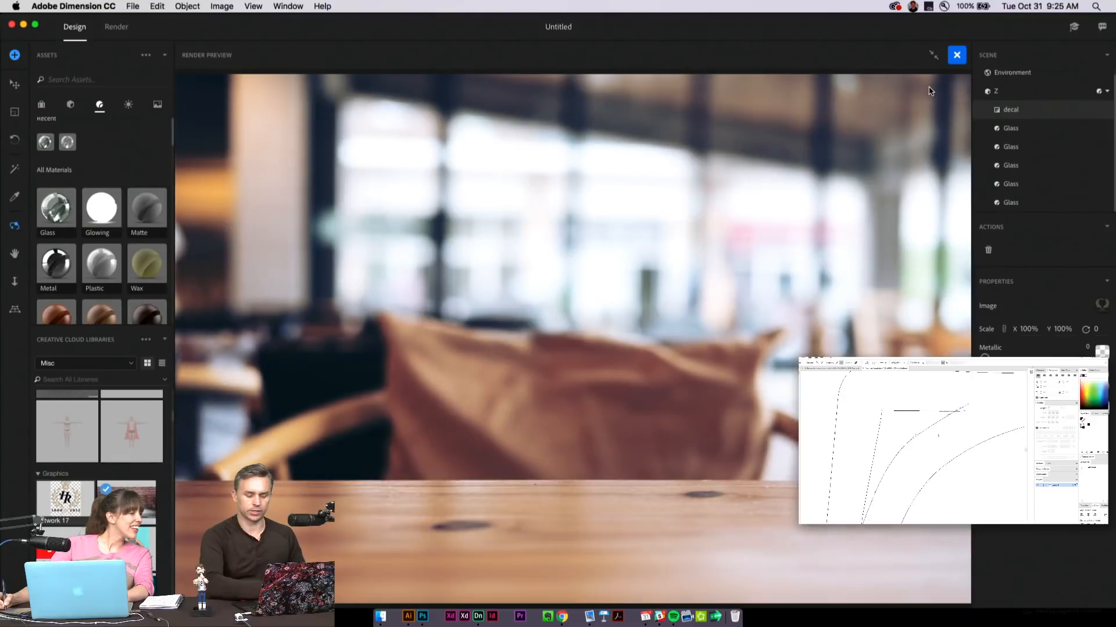
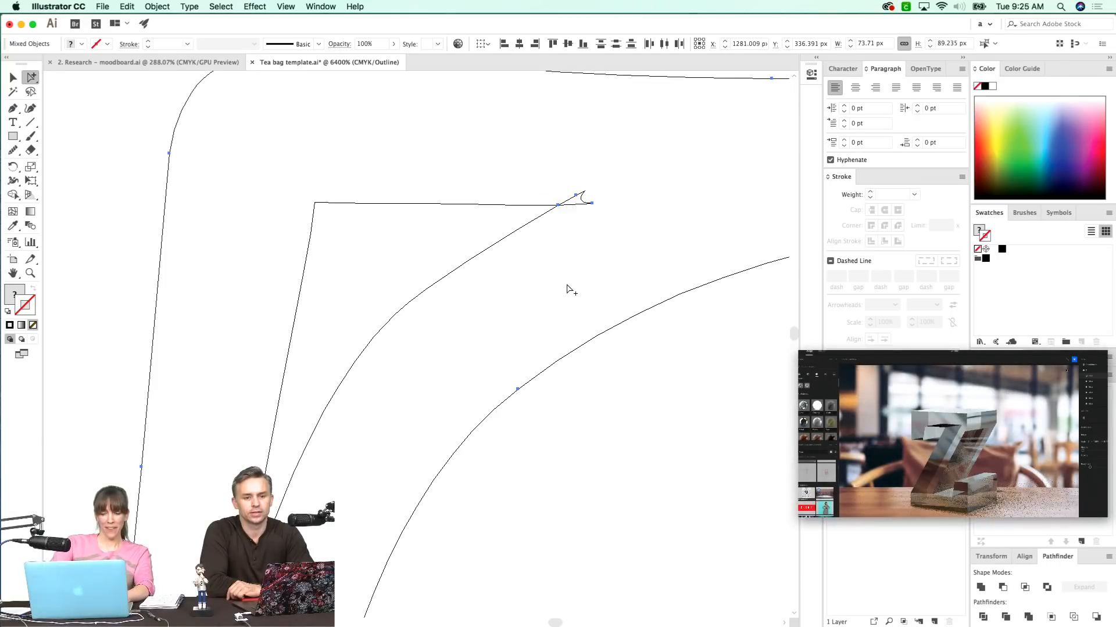
# - In Illustrator, select the triangular opening in the Z's upper-left serif, cut it from the compound path and paste it in front
pyautogui.scroll(3, 566, 289)
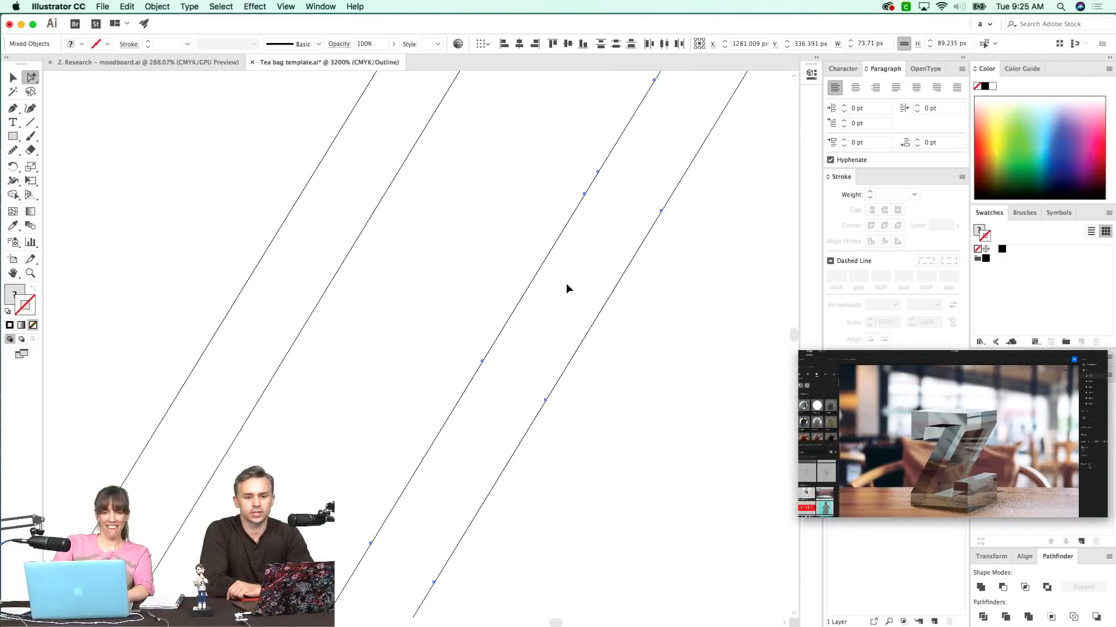
pyautogui.press('super+minus')
pyautogui.press('super+minus')
pyautogui.press('super+minus')
pyautogui.press('super+minus')
pyautogui.press('super+minus')
pyautogui.press('z')
pyautogui.moveTo(422, 155); pyautogui.dragTo(223, 341)
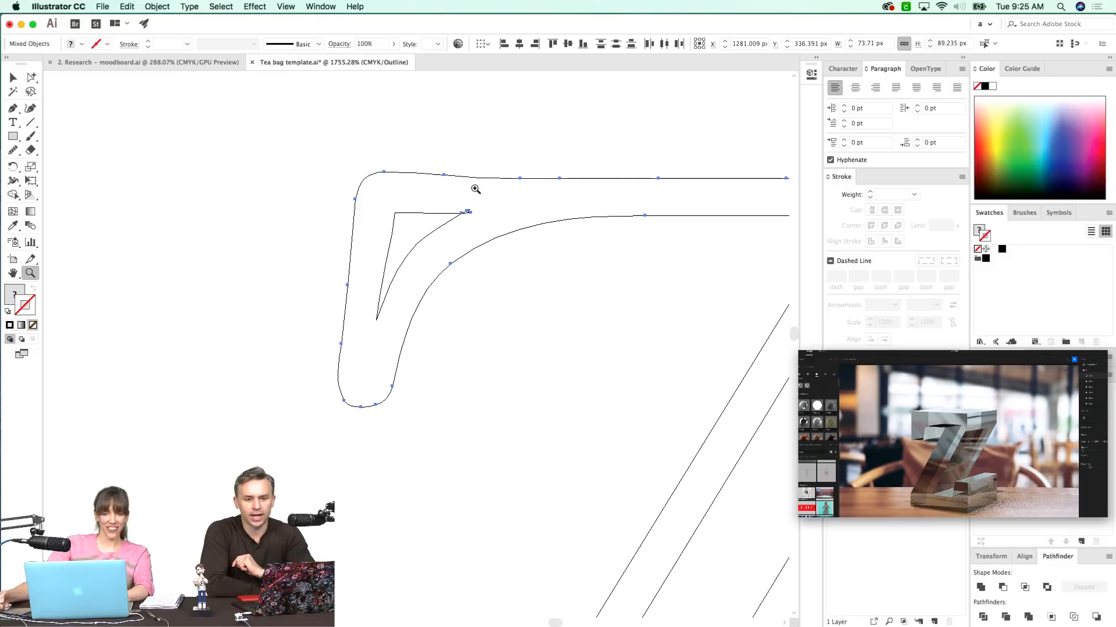
pyautogui.press('a')
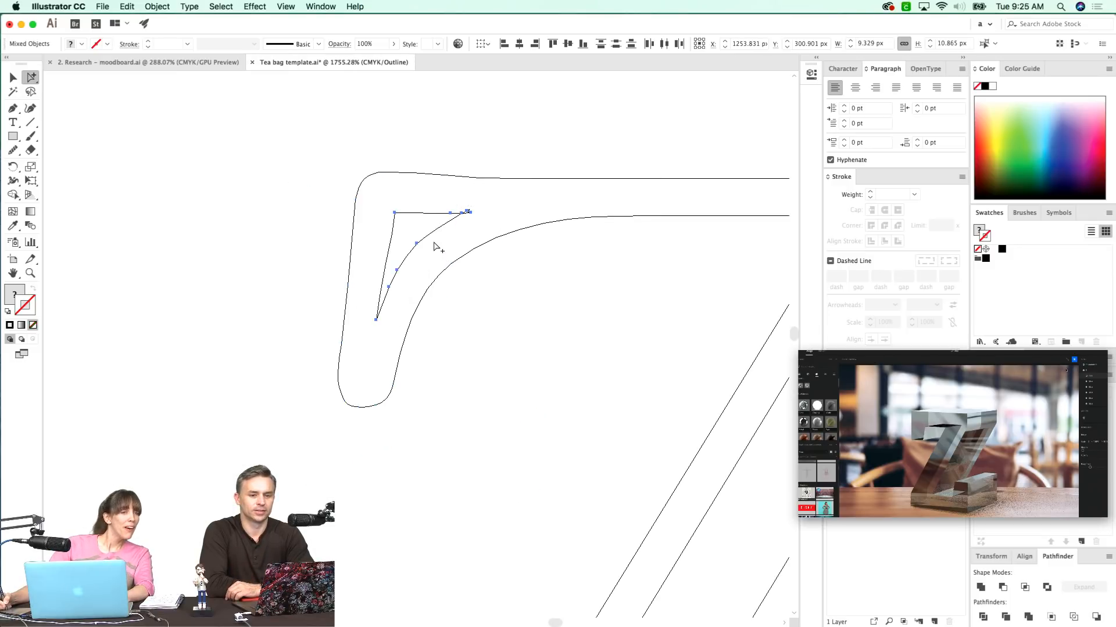
pyautogui.press('super+x')
pyautogui.press('super+f')
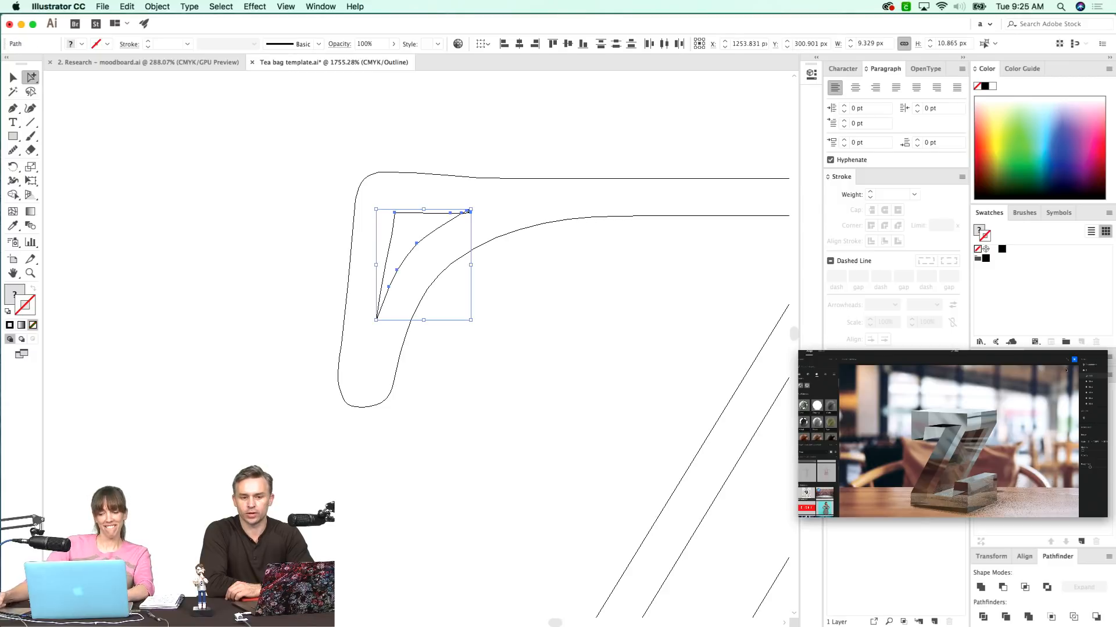
# - Apply the Pathfinder Divide operation to the pasted triangular opening in the Z's upper-left serif
pyautogui.click(982, 617)
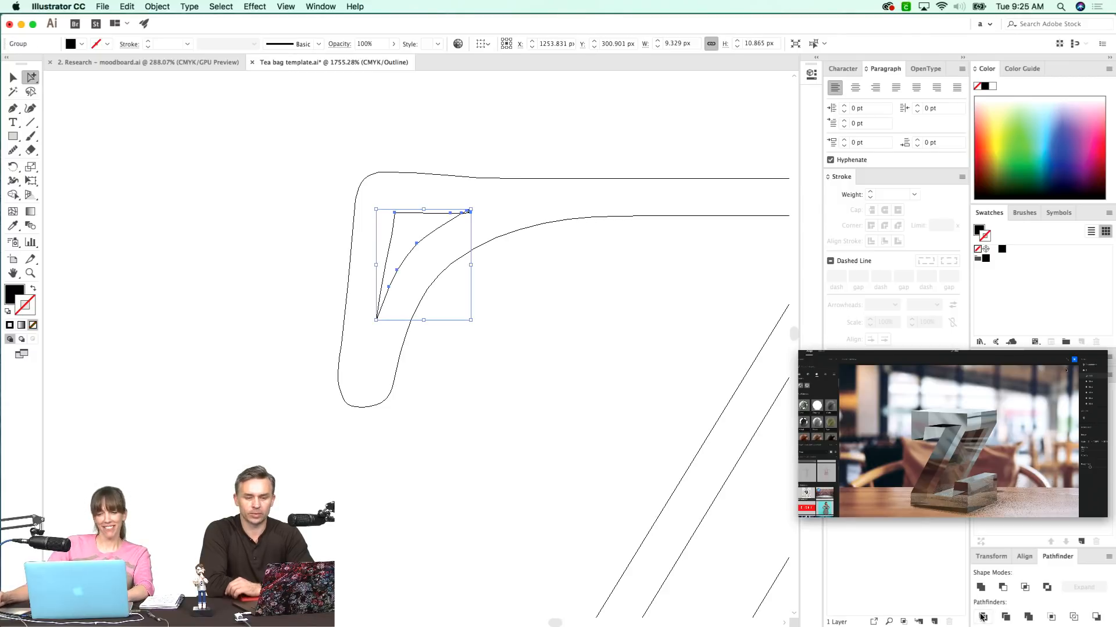
pyautogui.click(385, 245)
# - Move the tip of the triangular opening in the Z's lower-right serif higher up into the serif
pyautogui.moveTo(491, 355); pyautogui.dragTo(454, 81)
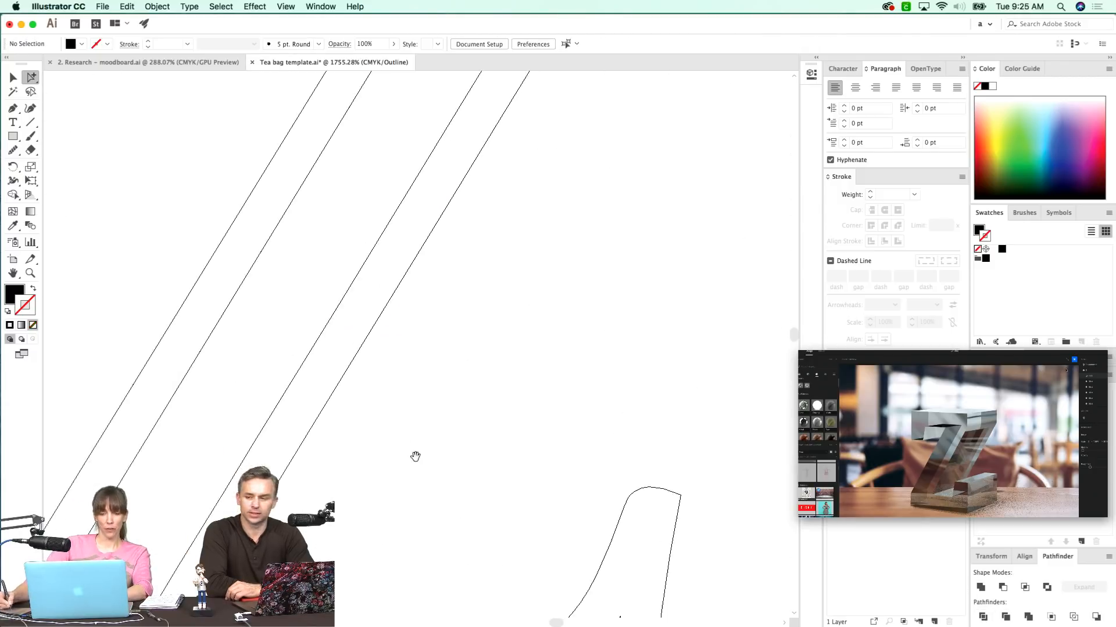
pyautogui.moveTo(416, 455); pyautogui.dragTo(448, 177)
pyautogui.moveTo(498, 361); pyautogui.dragTo(568, 310)
pyautogui.moveTo(251, 321); pyautogui.dragTo(457, 364)
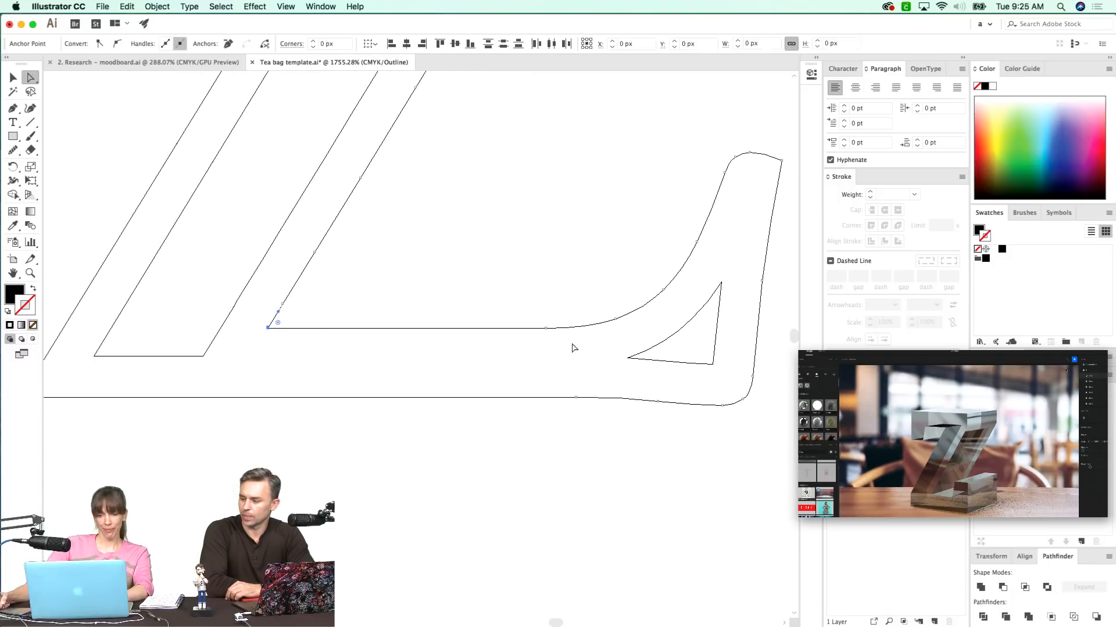
pyautogui.moveTo(513, 296); pyautogui.dragTo(600, 347)
pyautogui.hscroll(5, 637, 391)
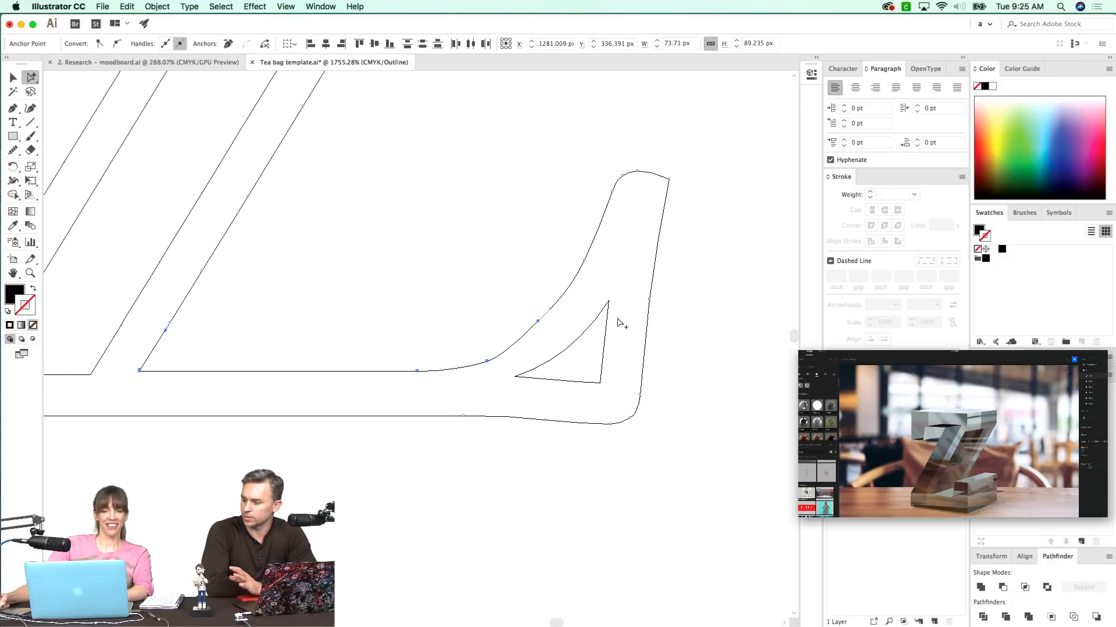
pyautogui.click(618, 323)
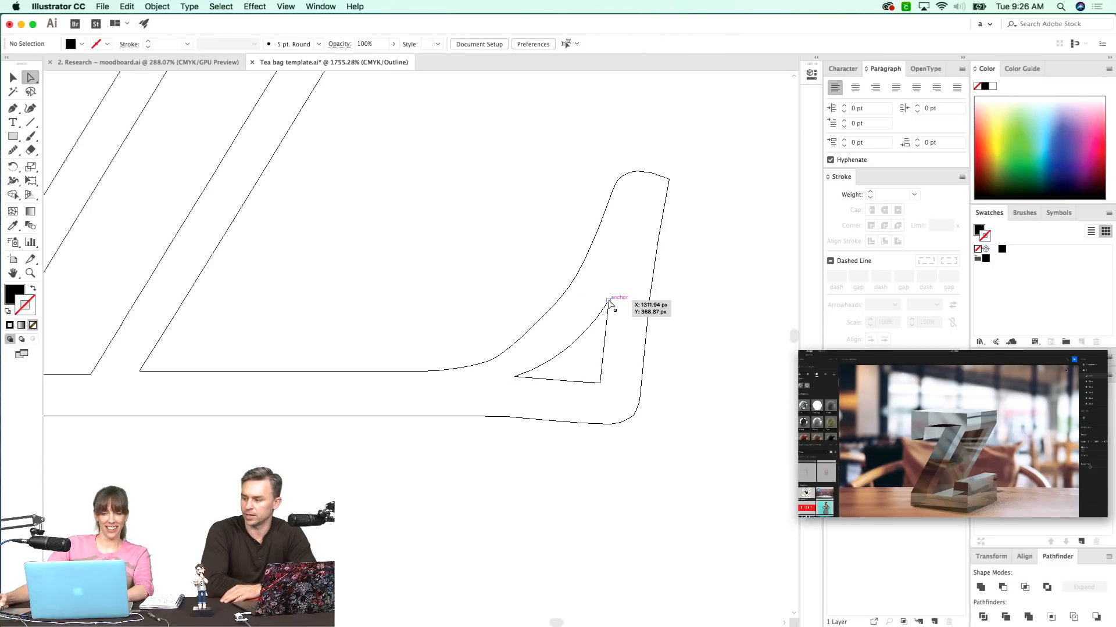
pyautogui.moveTo(608, 301); pyautogui.dragTo(622, 251)
pyautogui.click(613, 268)
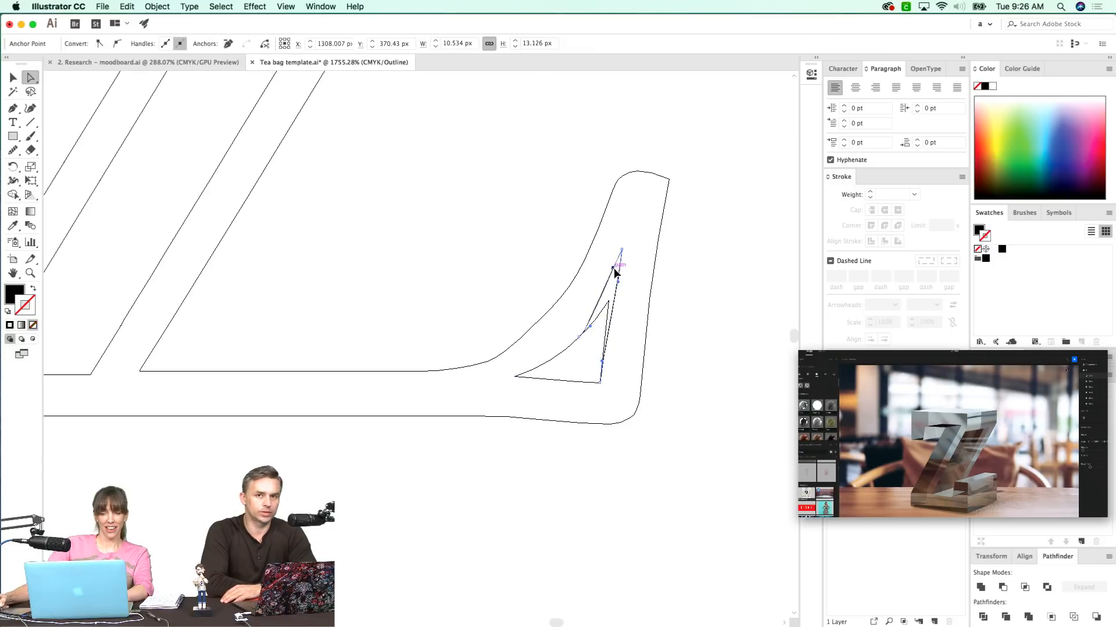
# - Cut the triangular opening out of the lower-right serif and paste it back in front
pyautogui.moveTo(609, 311); pyautogui.dragTo(588, 367)
pyautogui.press('Delete')
pyautogui.press('Delete')
pyautogui.press('Delete')
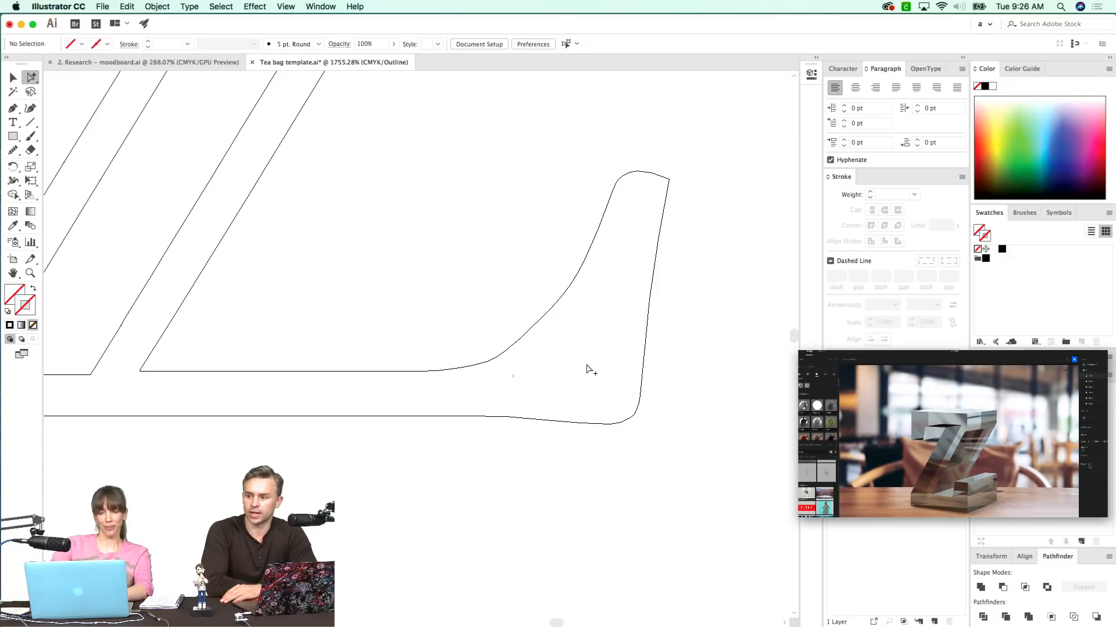
pyautogui.press('super+f')
# - Adjust the middle anchor of the lower-right opening's diagonal curve and its square corner anchor
pyautogui.click(607, 433)
pyautogui.moveTo(608, 434); pyautogui.dragTo(571, 493)
pyautogui.hscroll(-3, 572, 493)
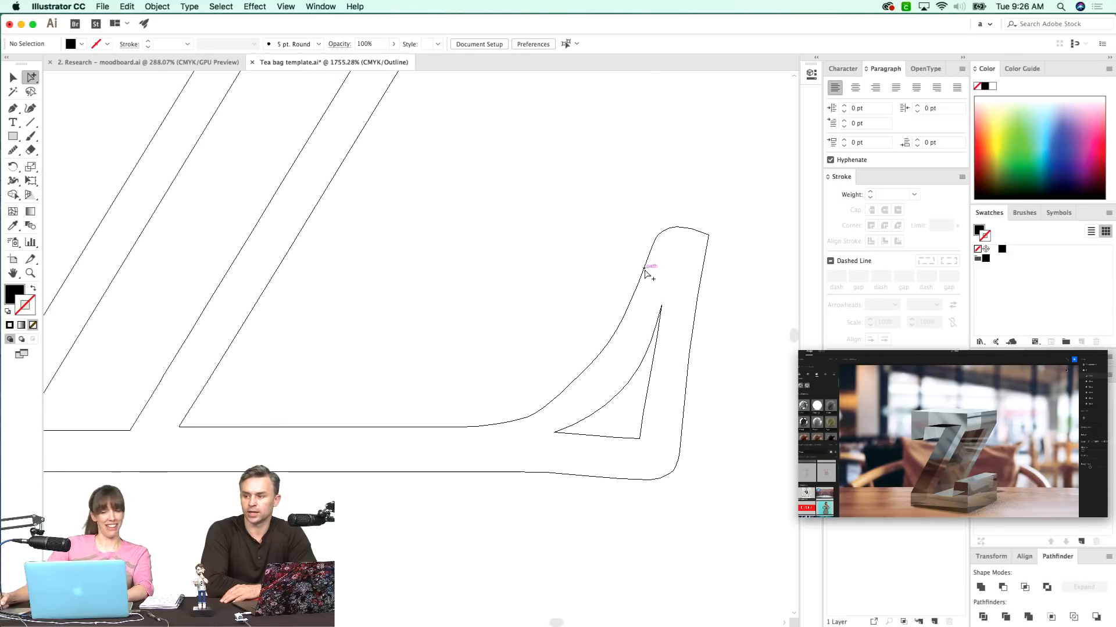
pyautogui.click(634, 373)
pyautogui.moveTo(619, 396); pyautogui.dragTo(612, 392)
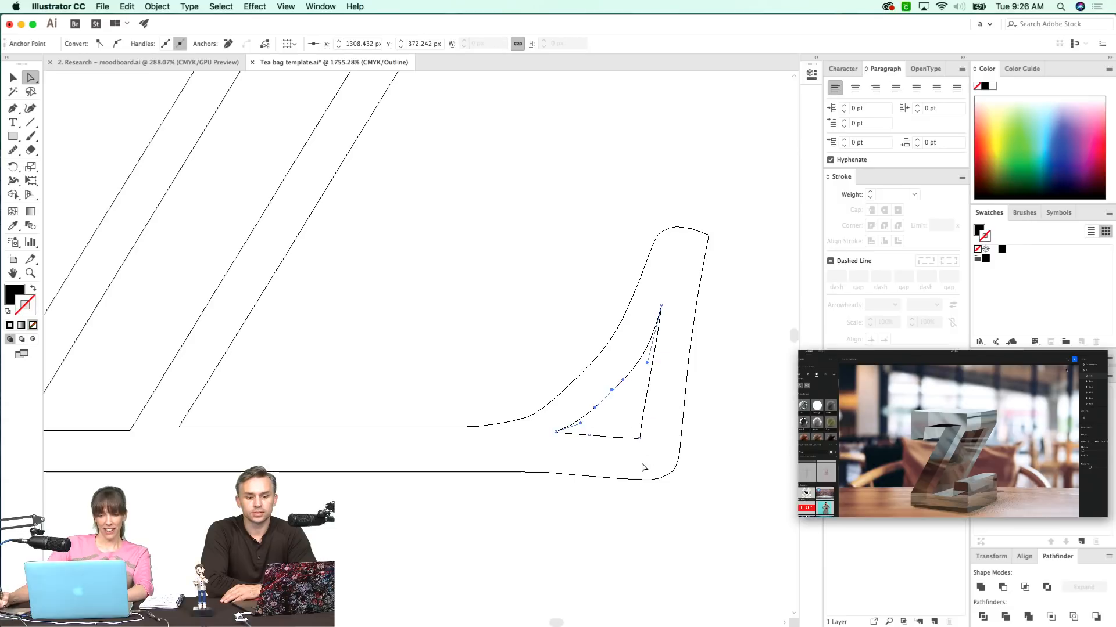
pyautogui.click(640, 438)
pyautogui.moveTo(640, 438)
pyautogui.mouseDown()
pyautogui.moveTo(645, 429)
pyautogui.moveTo(640, 455)
pyautogui.mouseUp()
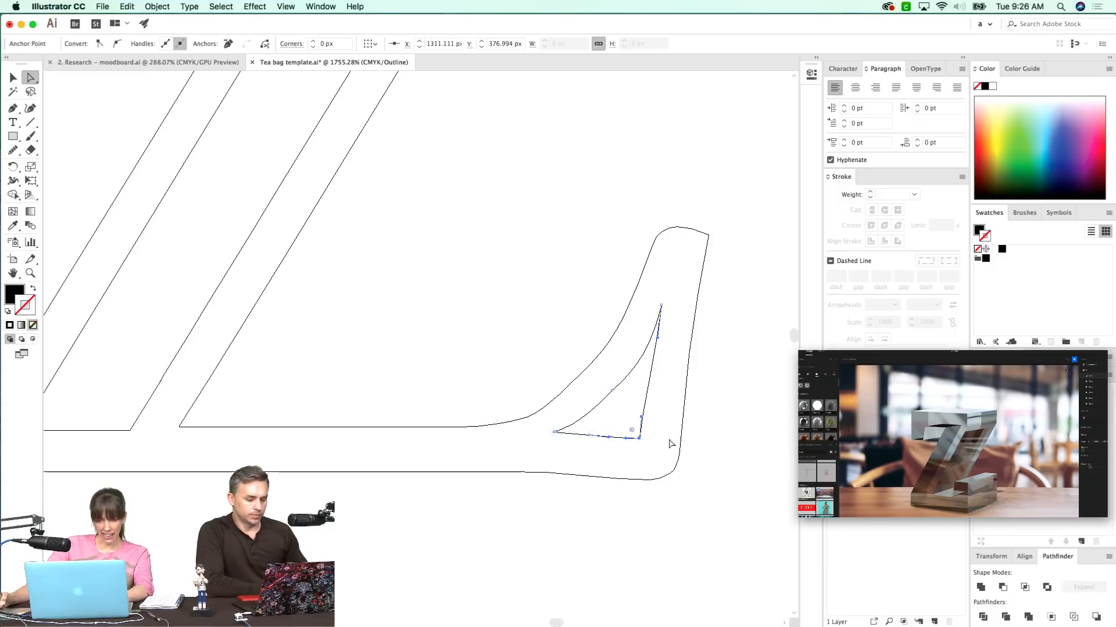
# - Refine the lower-right opening's diagonal curve and nudge its middle anchor slightly to the left
pyautogui.moveTo(613, 391)
pyautogui.mouseDown()
pyautogui.moveTo(628, 376)
pyautogui.moveTo(580, 419)
pyautogui.mouseUp()
pyautogui.press('n')
pyautogui.hscroll(-3, 581, 441)
pyautogui.press('a')
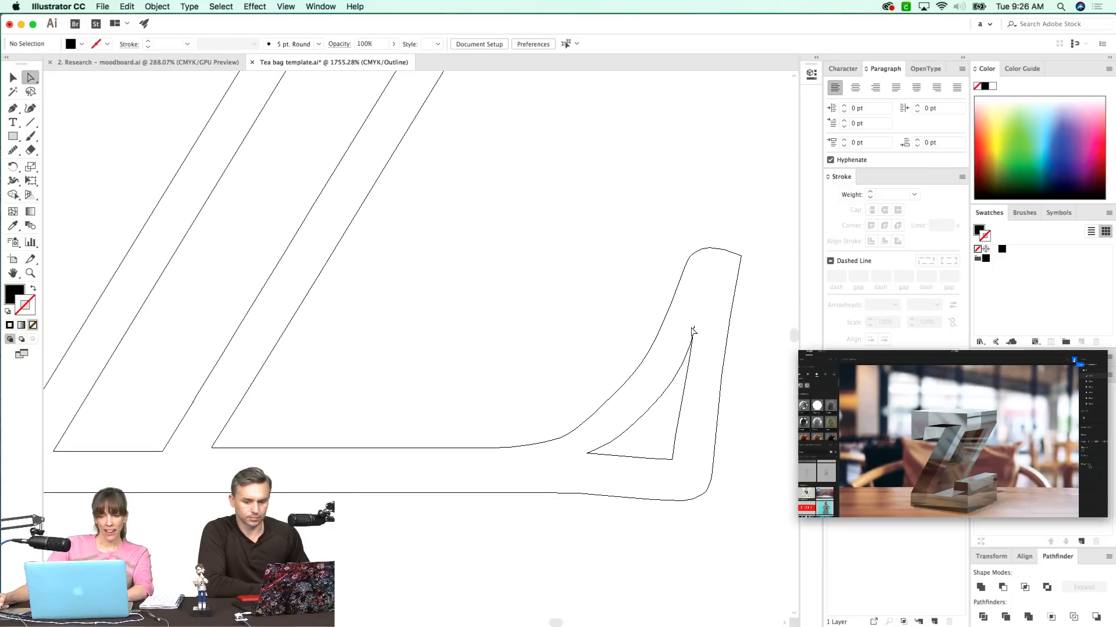
pyautogui.click(688, 370)
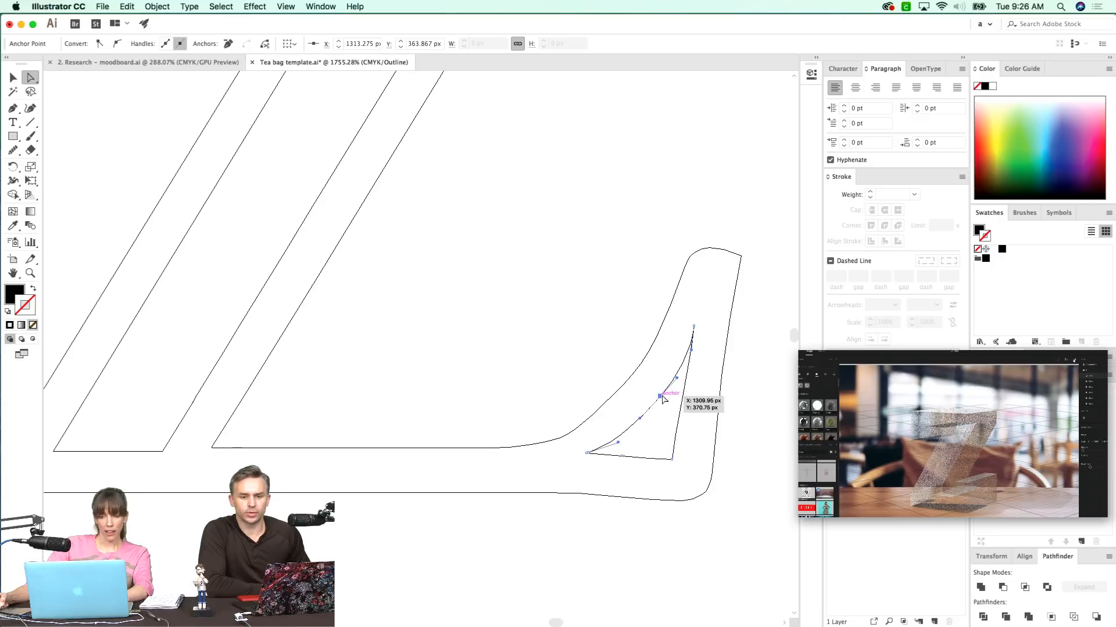
pyautogui.press('Left')
pyautogui.press('Left')
pyautogui.press('Left')
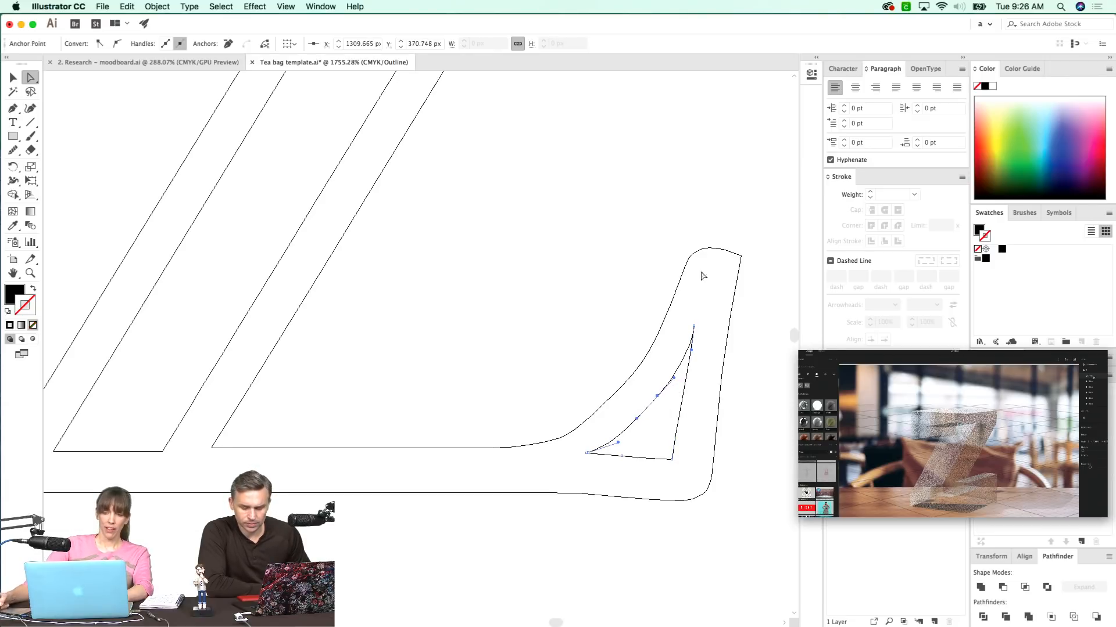
# - Round off the sharp outer corner at the tip of the lower-right serif using the Pencil tool
pyautogui.moveTo(705, 287); pyautogui.dragTo(705, 295)
pyautogui.moveTo(703, 299); pyautogui.dragTo(607, 312)
pyautogui.press('n')
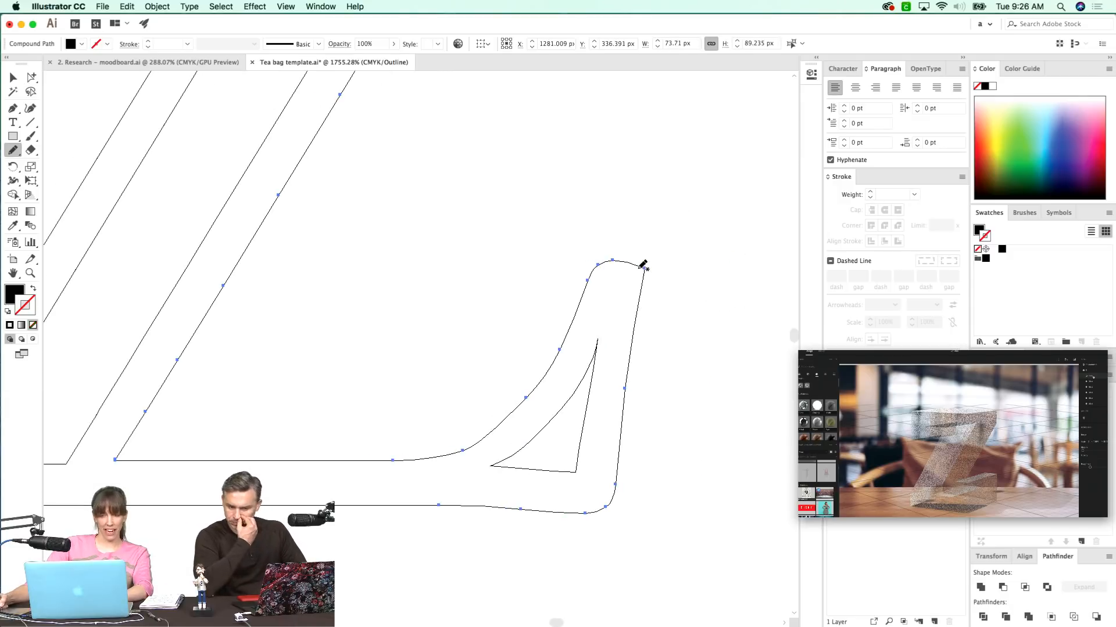
pyautogui.moveTo(639, 265); pyautogui.dragTo(635, 311)
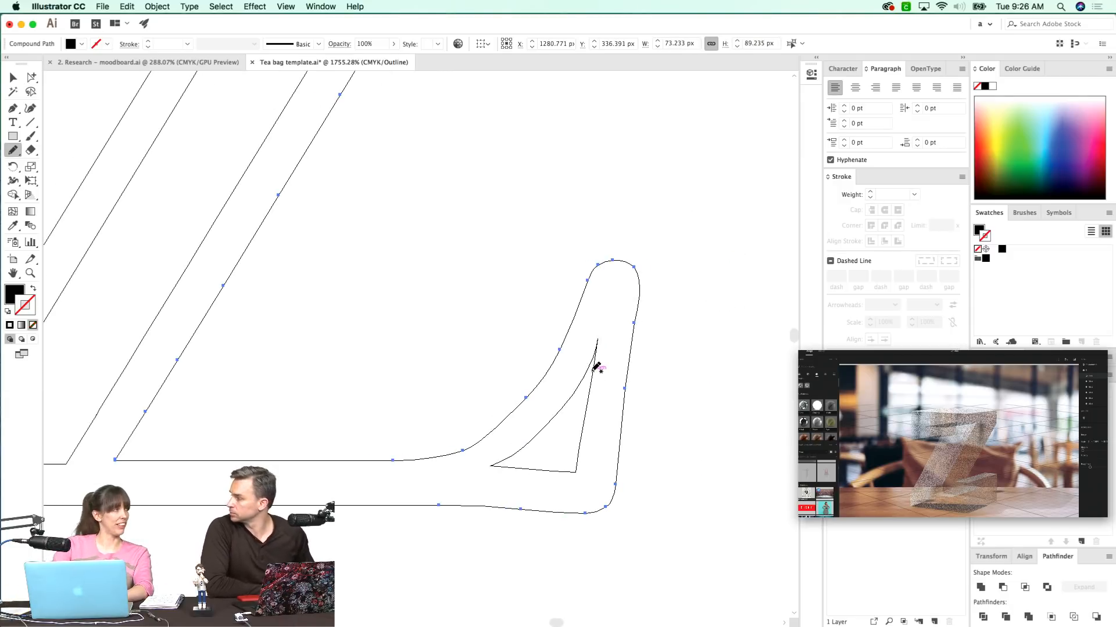
# - Inspect the whole Z, selecting all its paths and switching from outline to preview mode
pyautogui.press('super+minus')
pyautogui.press('super+minus')
pyautogui.press('super+minus')
pyautogui.press('super+minus')
pyautogui.press('super+minus')
pyautogui.press('super+shift+a')
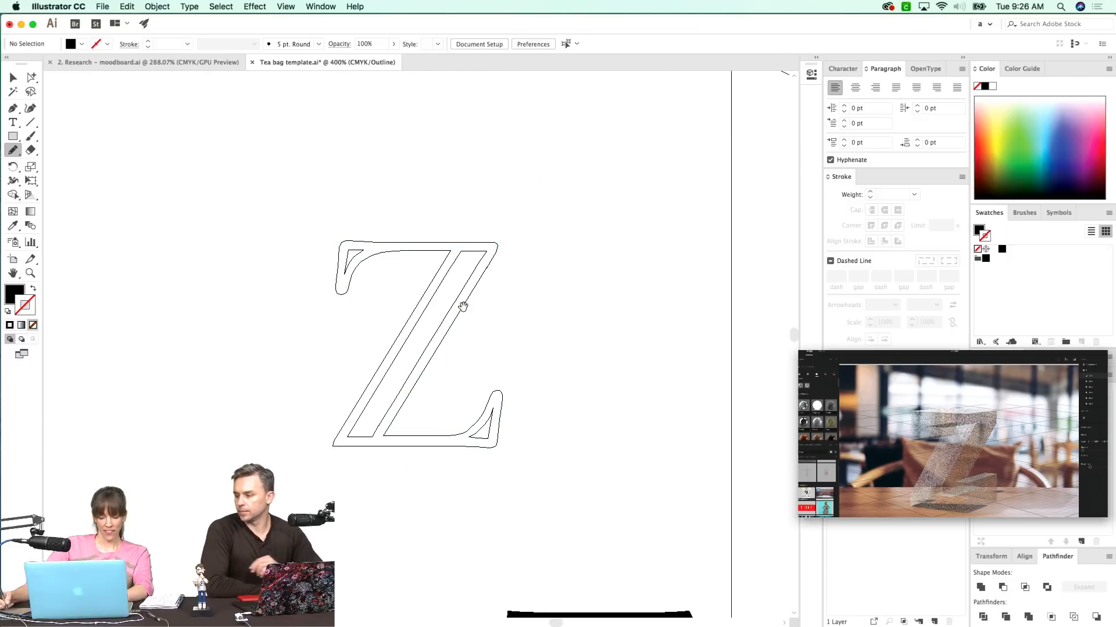
pyautogui.moveTo(435, 371); pyautogui.dragTo(477, 369)
pyautogui.press('z')
pyautogui.doubleClick(459, 344)
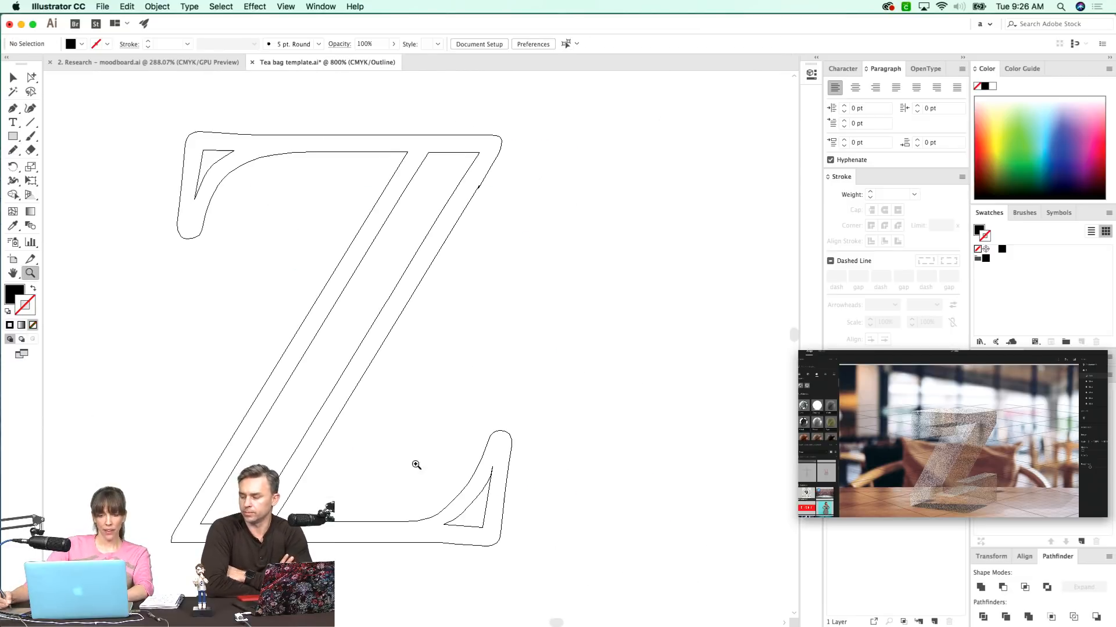
pyautogui.press('a')
pyautogui.press('super+a')
pyautogui.press('super+y')
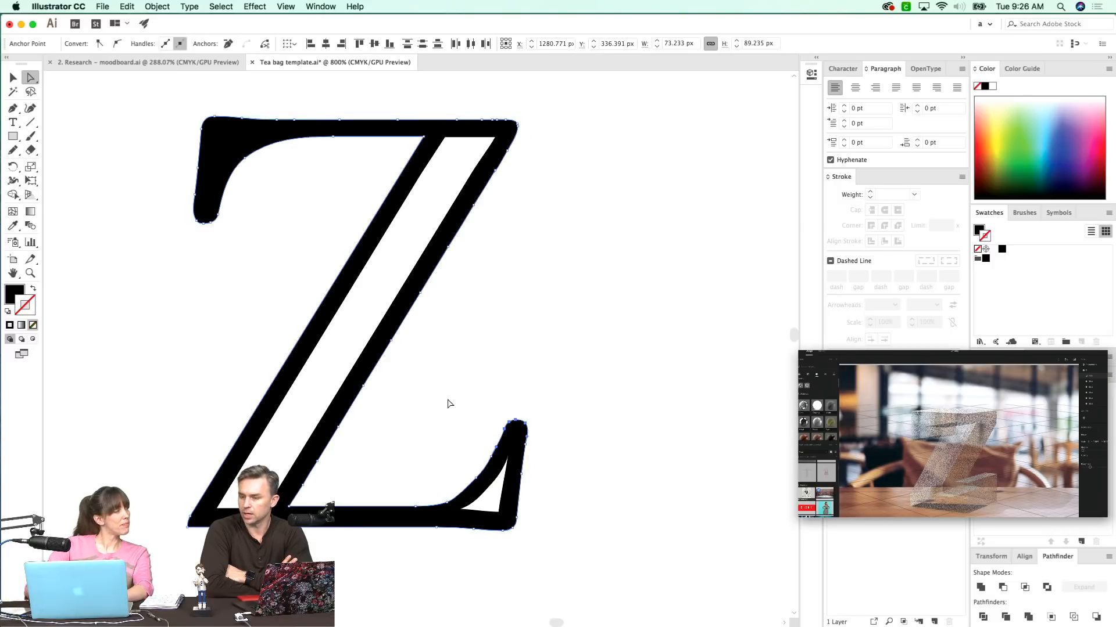
# - Fill the upper-left serif's triangular opening with the white sampled from the lower-right serif's opening
pyautogui.press('super+shift+a')
pyautogui.moveTo(344, 249); pyautogui.dragTo(360, 273)
pyautogui.press('super+y')
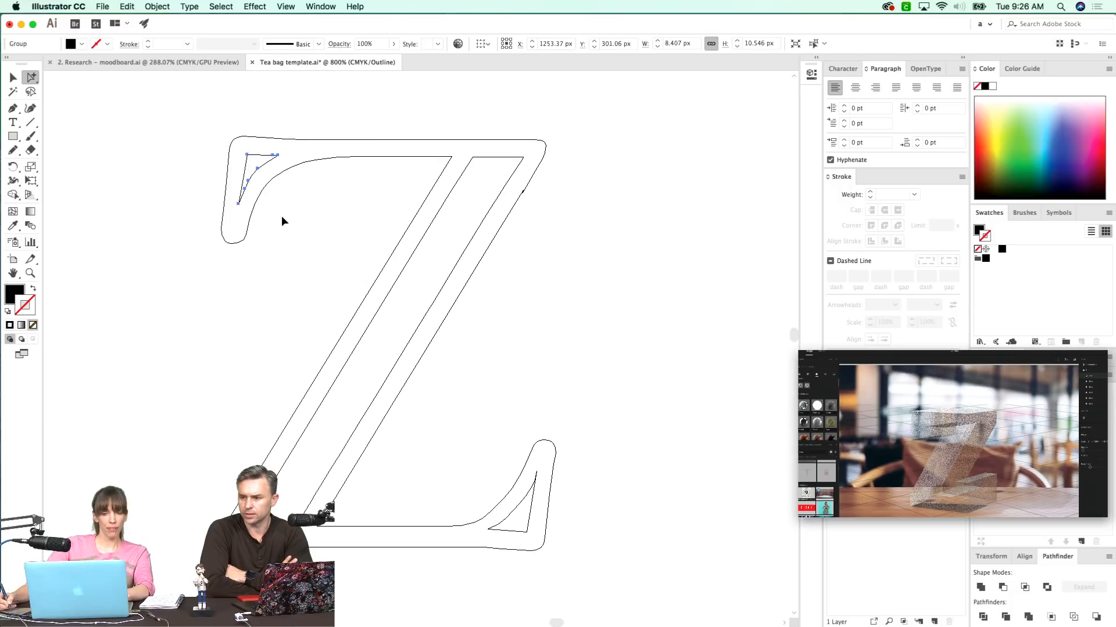
pyautogui.press('super+y')
pyautogui.click(256, 170)
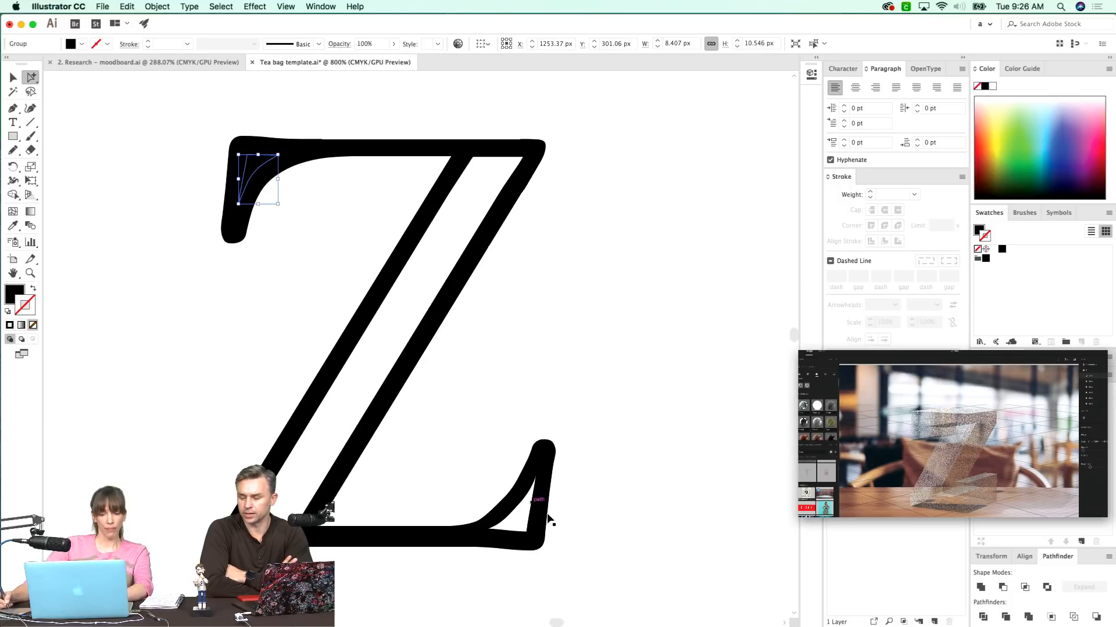
pyautogui.press('i')
pyautogui.click(525, 518)
pyautogui.press('super+shift+a')
# - Redraw the diagonal curve of the upper-left serif's white opening more smoothly using the Pencil tool
pyautogui.moveTo(388, 372); pyautogui.dragTo(410, 379)
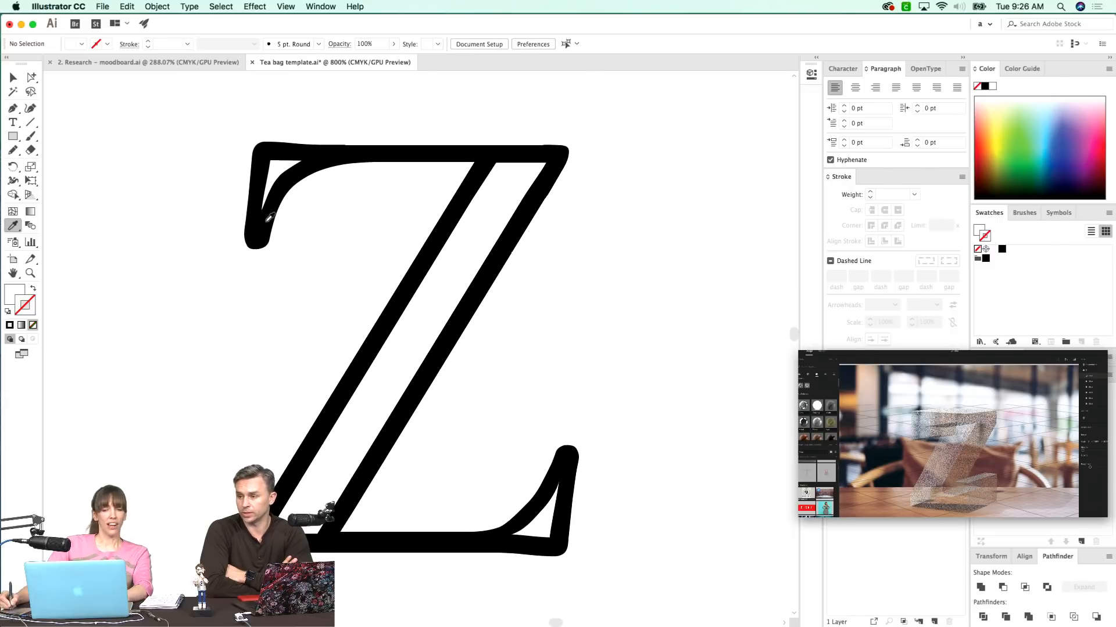
pyautogui.press('z')
pyautogui.moveTo(437, 140); pyautogui.dragTo(114, 356)
pyautogui.moveTo(431, 319); pyautogui.dragTo(371, 384)
pyautogui.press('a')
pyautogui.click(364, 236)
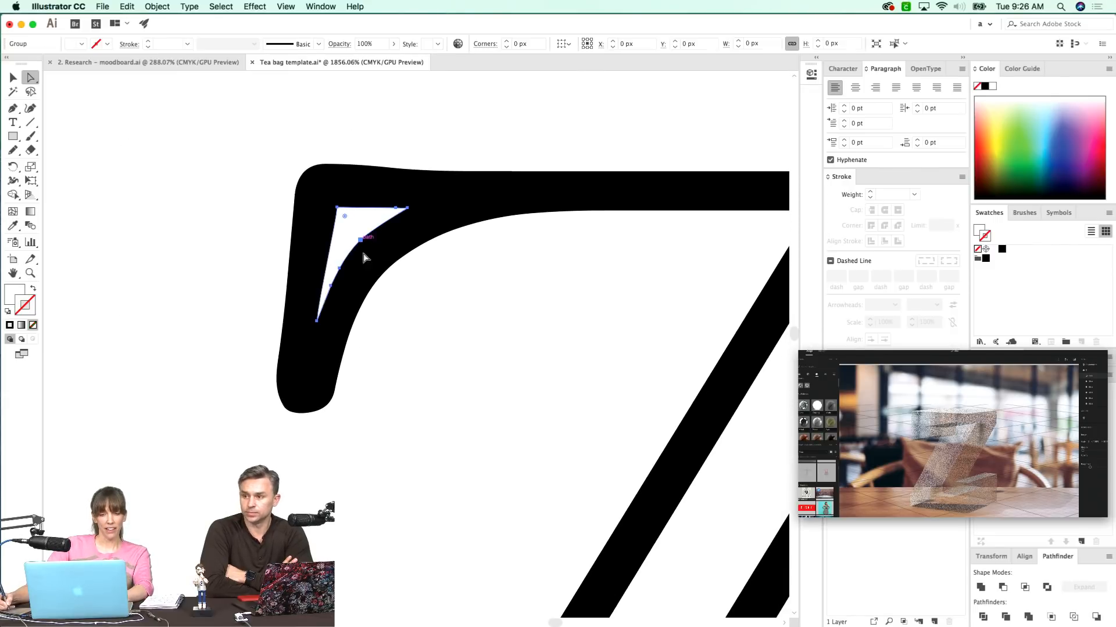
pyautogui.press('n')
pyautogui.moveTo(377, 227); pyautogui.dragTo(349, 272)
pyautogui.press('super+shift+a')
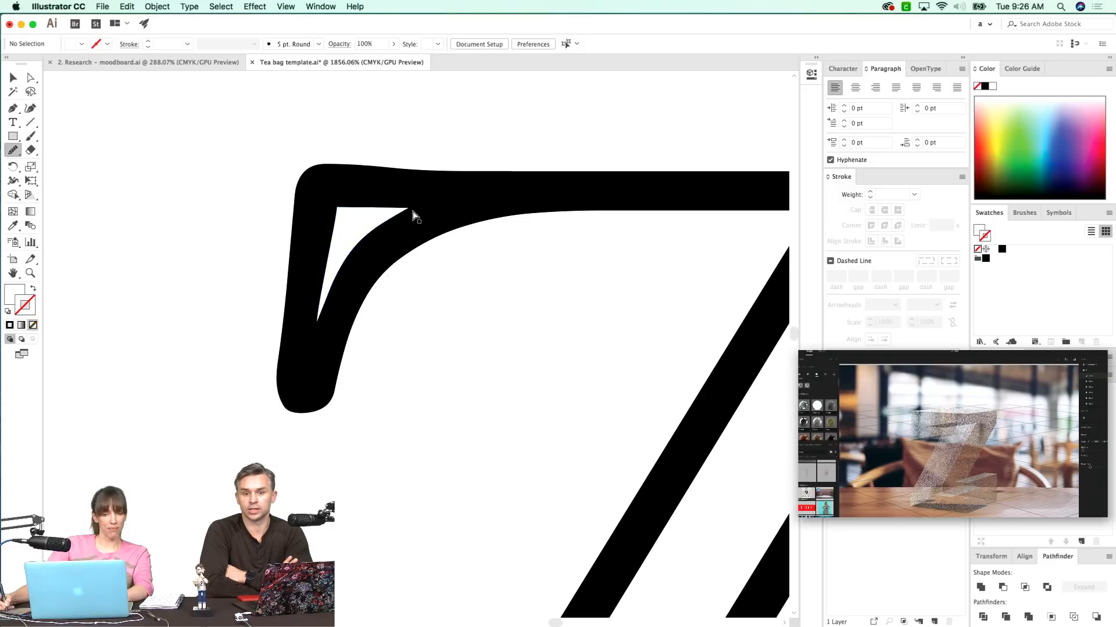
# - Move the two upper corner anchors of the upper-left serif's white opening slightly outward
pyautogui.press('a')
pyautogui.click(408, 208)
pyautogui.moveTo(337, 208); pyautogui.dragTo(334, 206)
pyautogui.moveTo(408, 209); pyautogui.dragTo(389, 204)
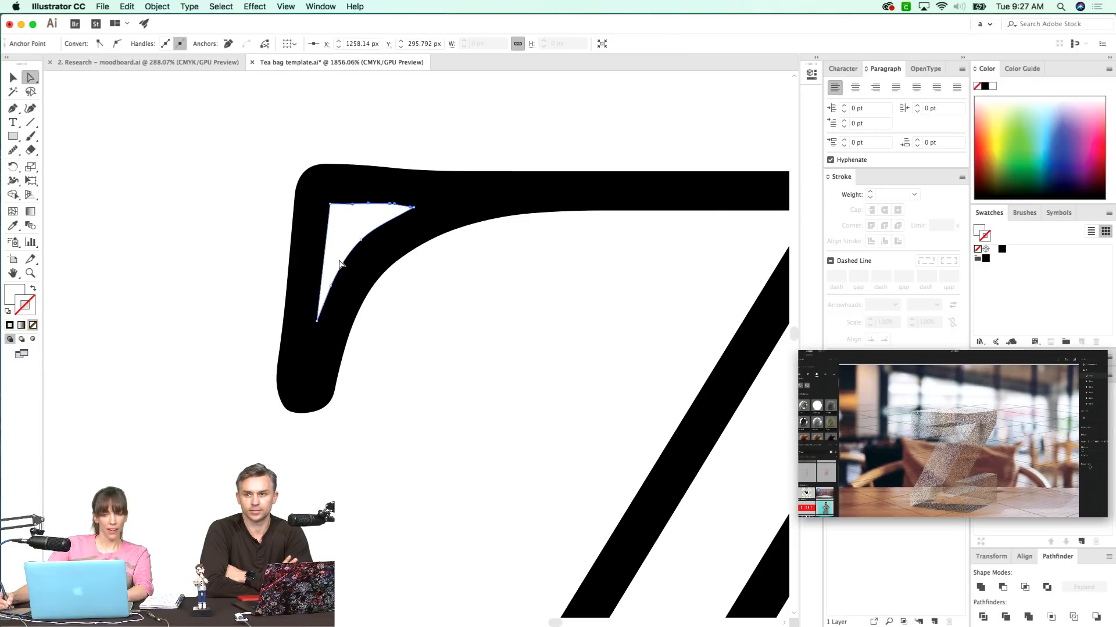
pyautogui.click(240, 275)
# - Shorten the lower-right serif by redrawing its rounded tip lower down with the Pencil tool
pyautogui.press('super+minus')
pyautogui.press('super+minus')
pyautogui.press('super+minus')
pyautogui.press('super+minus')
pyautogui.press('super+minus')
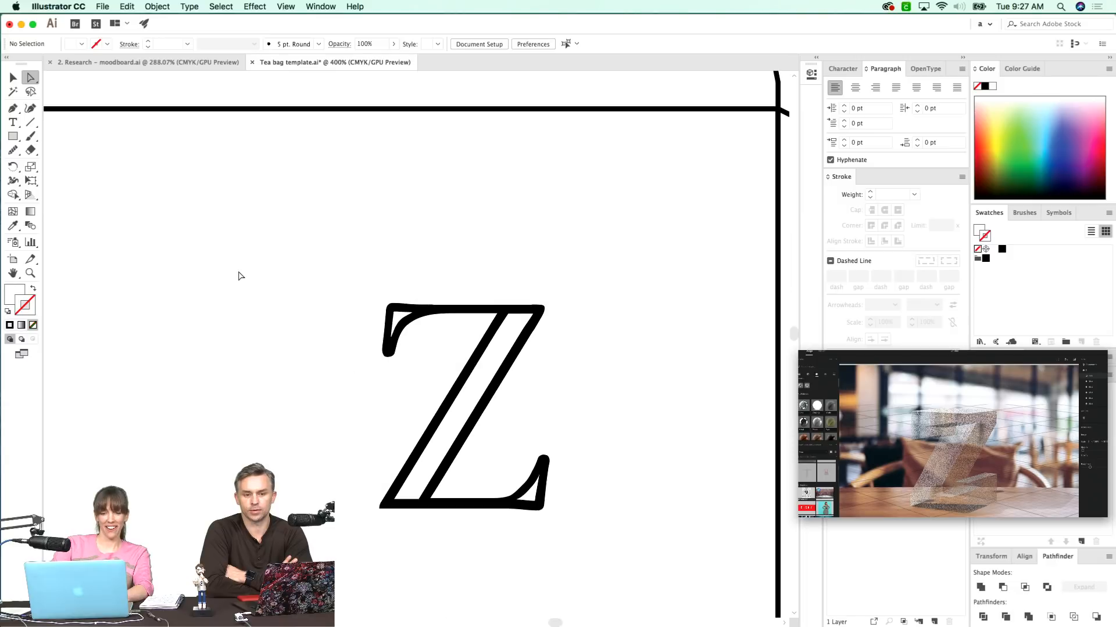
pyautogui.moveTo(396, 366); pyautogui.dragTo(352, 284)
pyautogui.moveTo(546, 332)
pyautogui.mouseDown()
pyautogui.moveTo(434, 431)
pyautogui.moveTo(415, 497)
pyautogui.mouseUp()
pyautogui.moveTo(512, 458); pyautogui.dragTo(433, 468)
pyautogui.moveTo(545, 352); pyautogui.dragTo(348, 415)
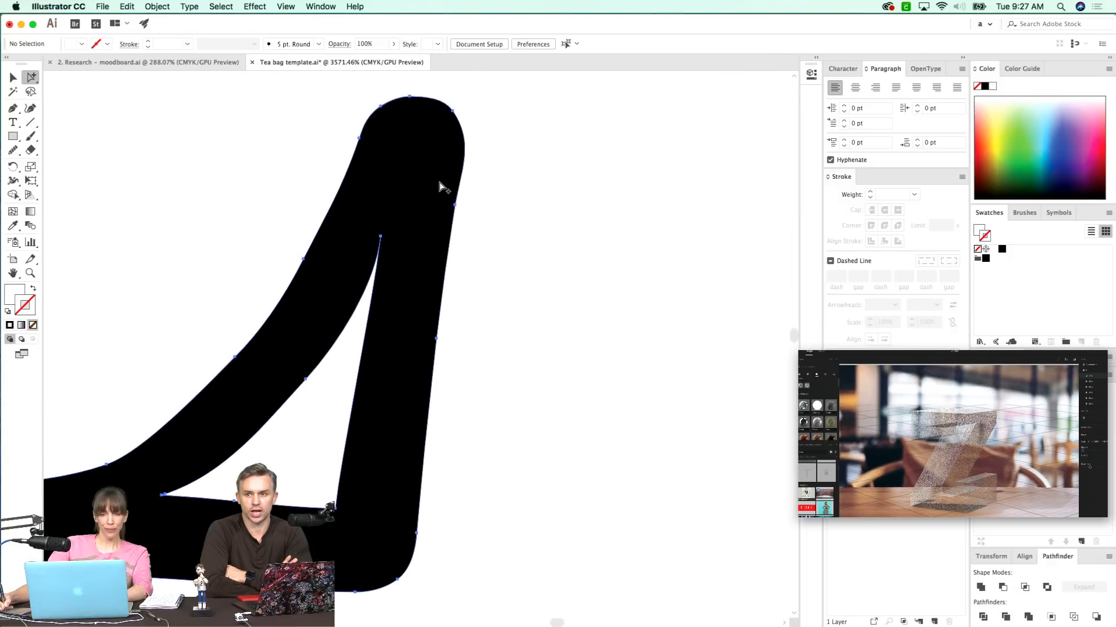
pyautogui.press('a')
pyautogui.click(353, 229)
pyautogui.press('n')
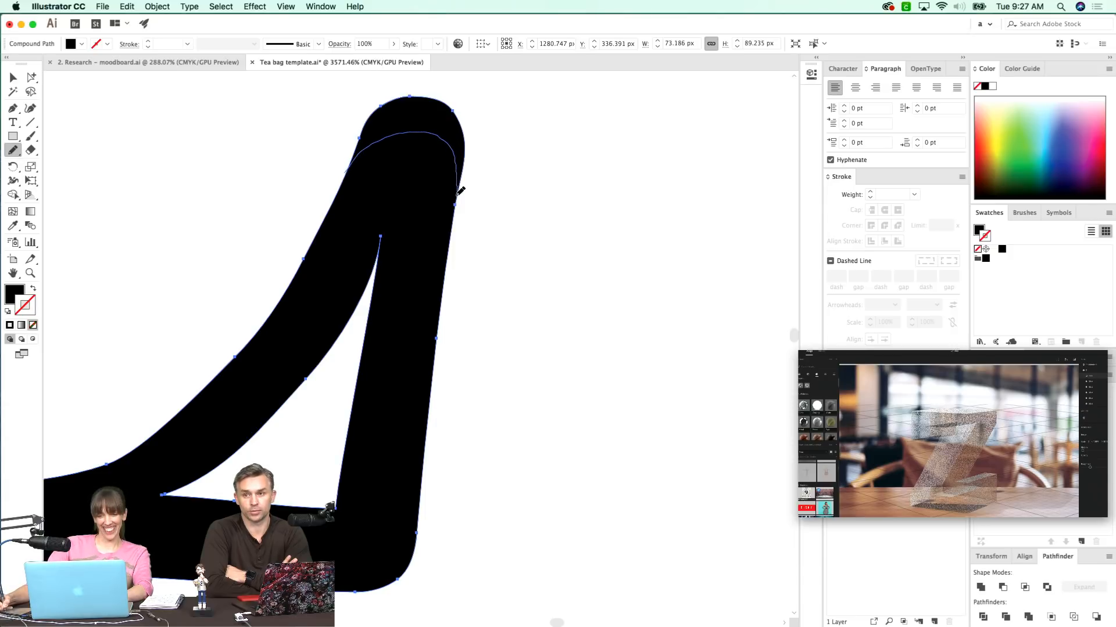
pyautogui.moveTo(460, 191); pyautogui.dragTo(459, 197)
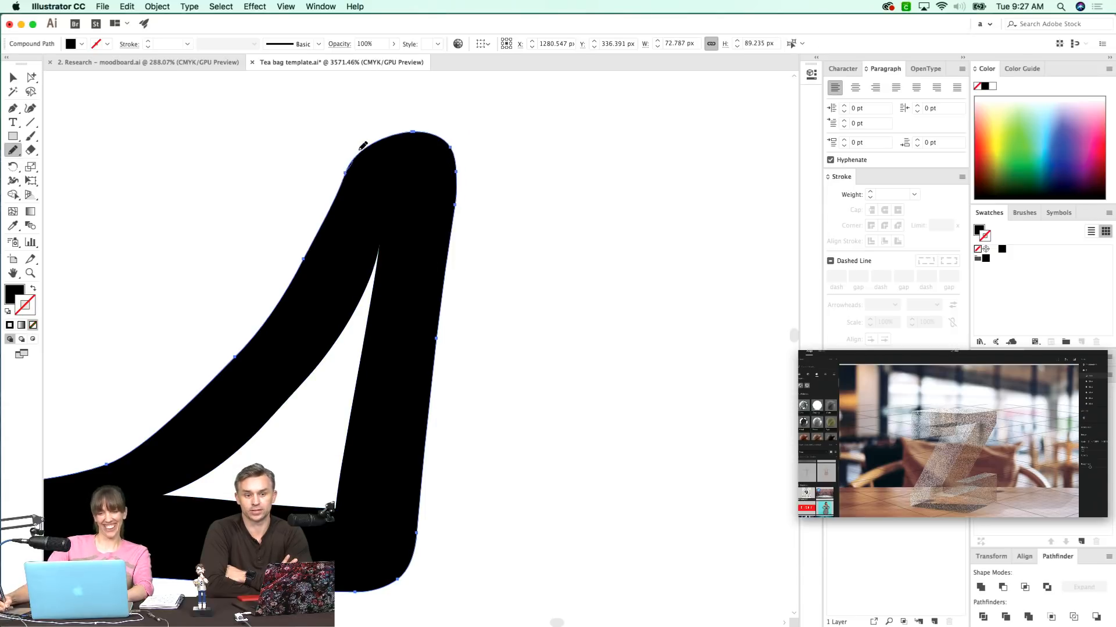
# - Shorten the upper-left serif by redrawing its rounded lower end higher up with the Pencil tool
pyautogui.press('super+0')
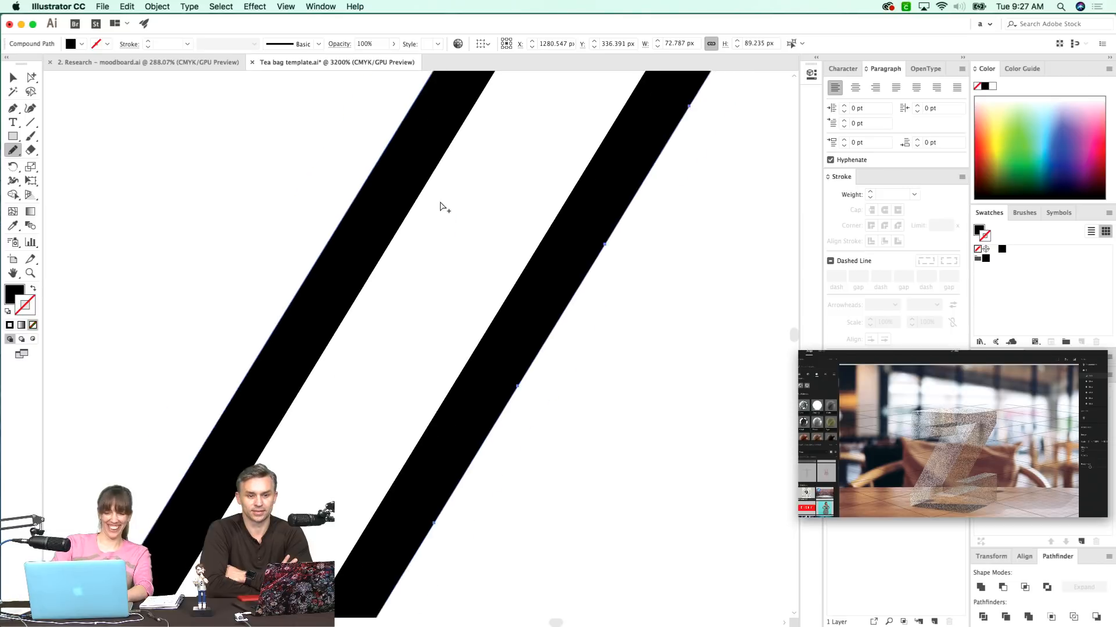
pyautogui.press('super+shift+a')
pyautogui.press('z')
pyautogui.moveTo(265, 246); pyautogui.dragTo(331, 318)
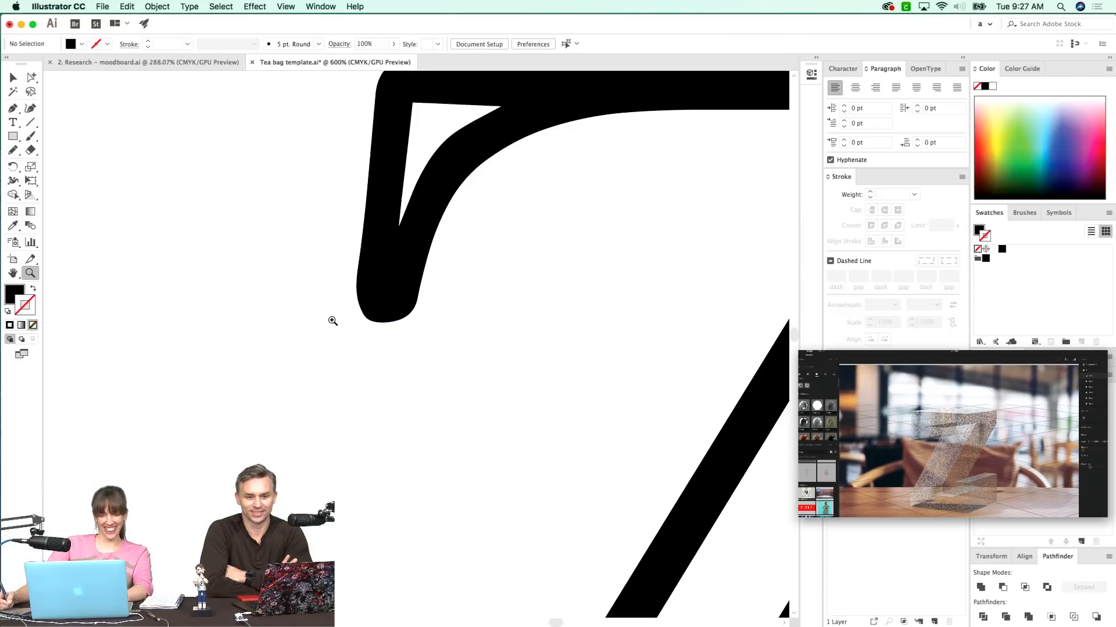
pyautogui.press('a')
pyautogui.click(388, 309)
pyautogui.press('n')
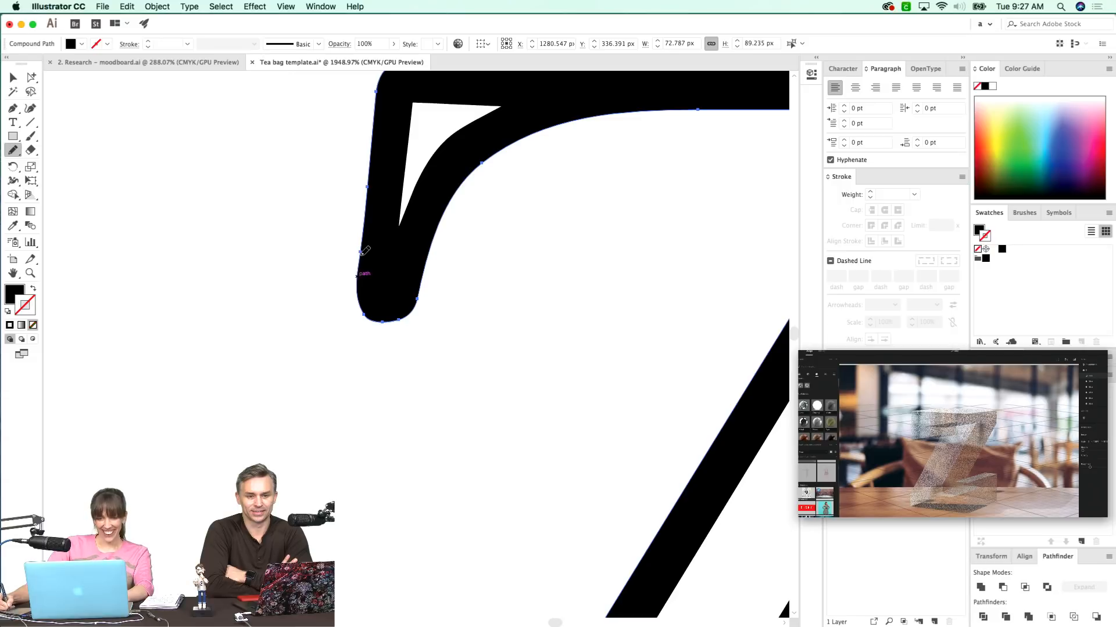
pyautogui.moveTo(419, 289); pyautogui.dragTo(419, 290)
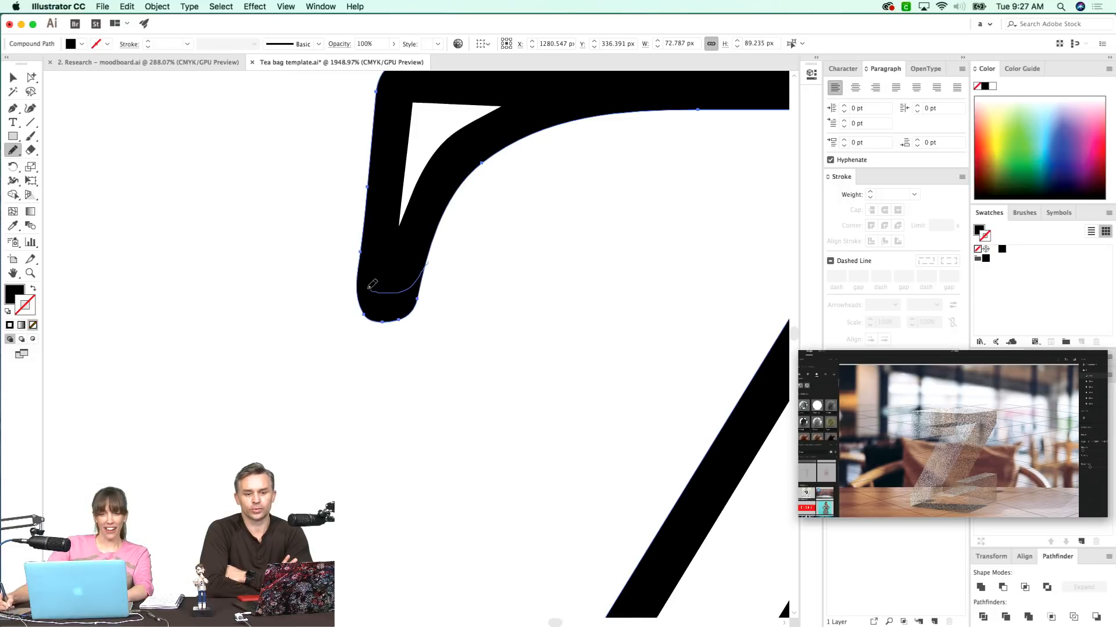
pyautogui.moveTo(364, 267); pyautogui.dragTo(362, 254)
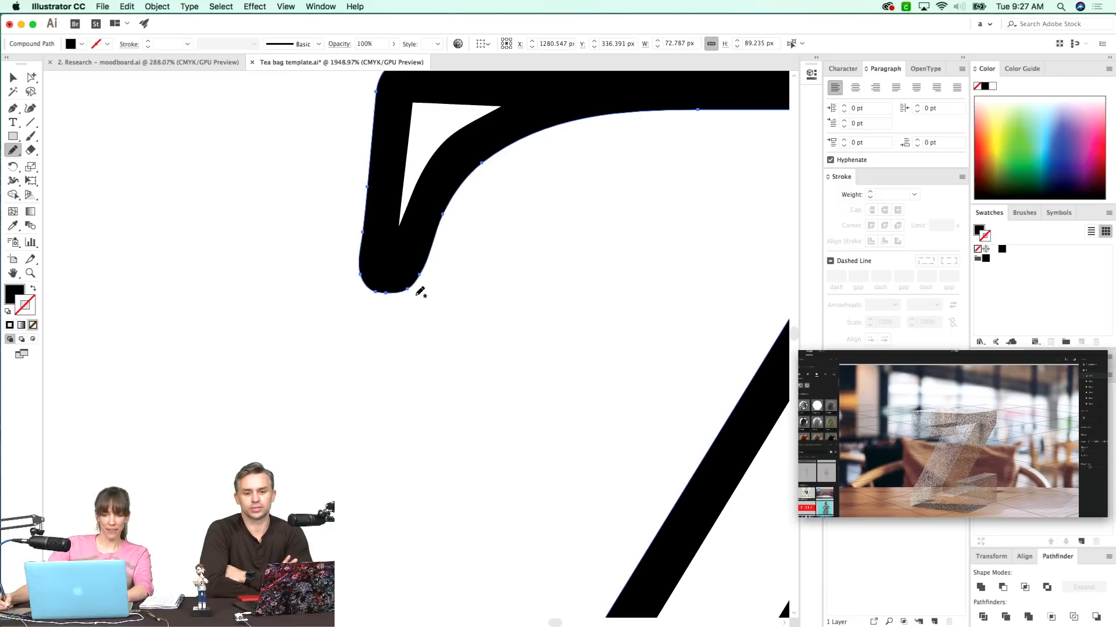
pyautogui.press('super+shift+a')
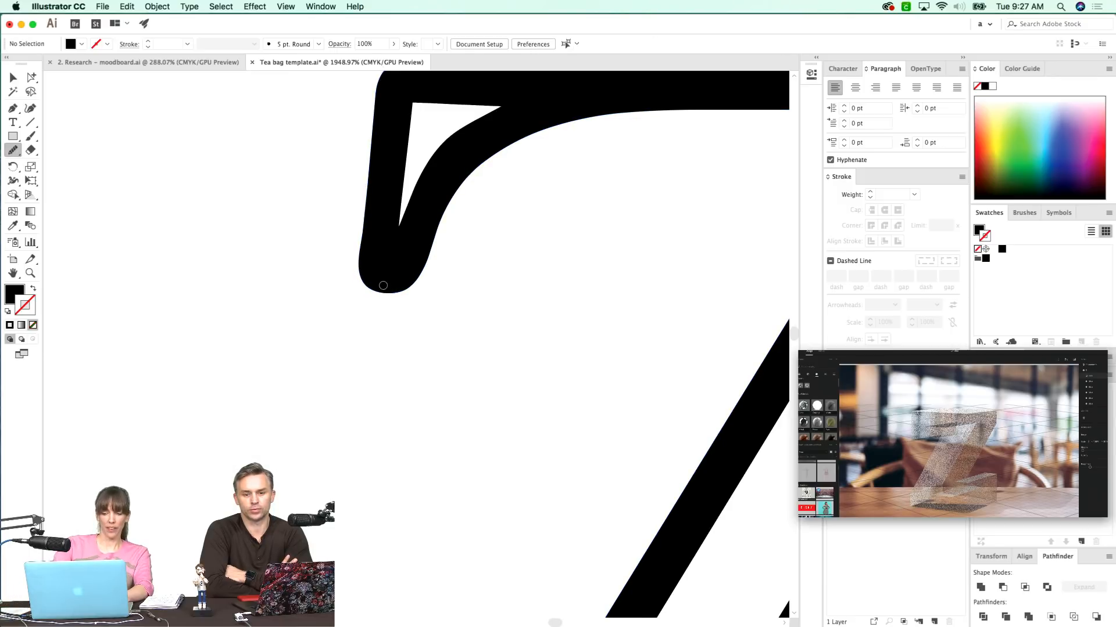
# - Examine the whole Z logomark and compare the proportions of its two serifs
pyautogui.press('super+minus')
pyautogui.press('super+minus')
pyautogui.press('super+minus')
pyautogui.press('super+minus')
pyautogui.press('super+minus')
pyautogui.moveTo(470, 276); pyautogui.dragTo(459, 260)
pyautogui.moveTo(532, 391); pyautogui.dragTo(457, 369)
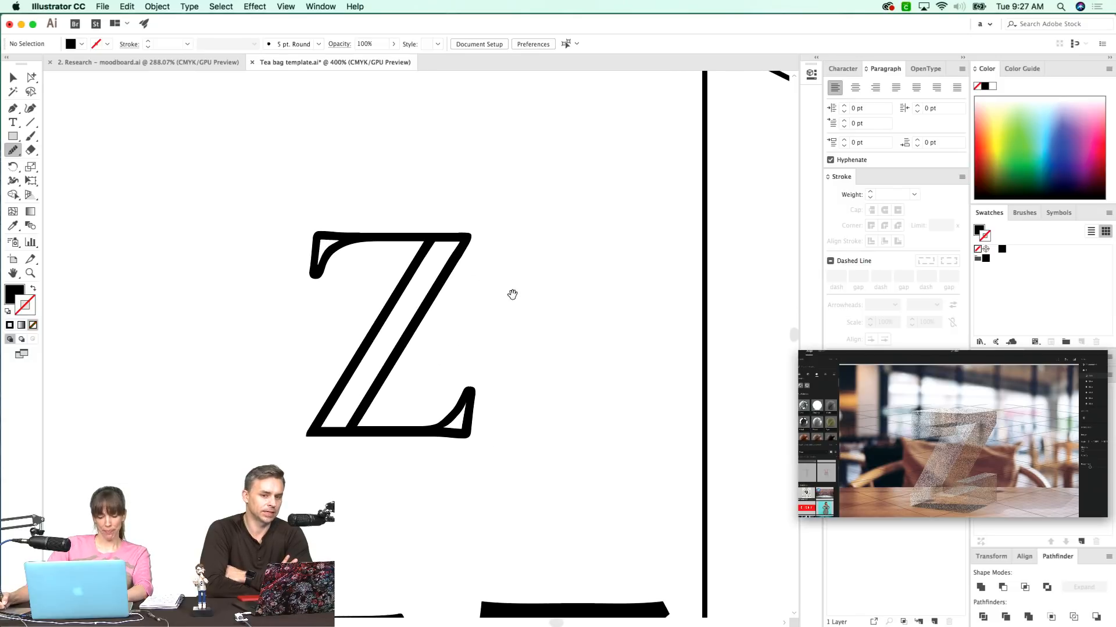
# - Try to round the Z's upper-right outer corner by redrawing its outline with the Pencil tool
pyautogui.press('z')
pyautogui.moveTo(563, 192); pyautogui.dragTo(244, 512)
pyautogui.moveTo(443, 333); pyautogui.dragTo(435, 344)
pyautogui.moveTo(560, 139); pyautogui.dragTo(408, 314)
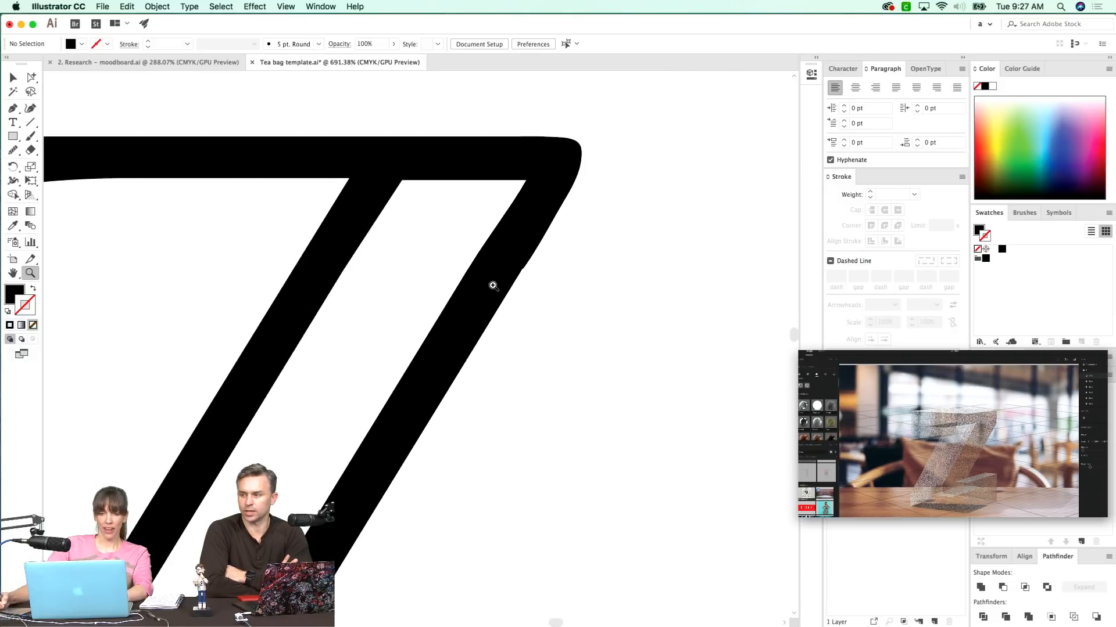
pyautogui.moveTo(612, 174); pyautogui.dragTo(605, 176)
pyautogui.press('a')
pyautogui.click(543, 175)
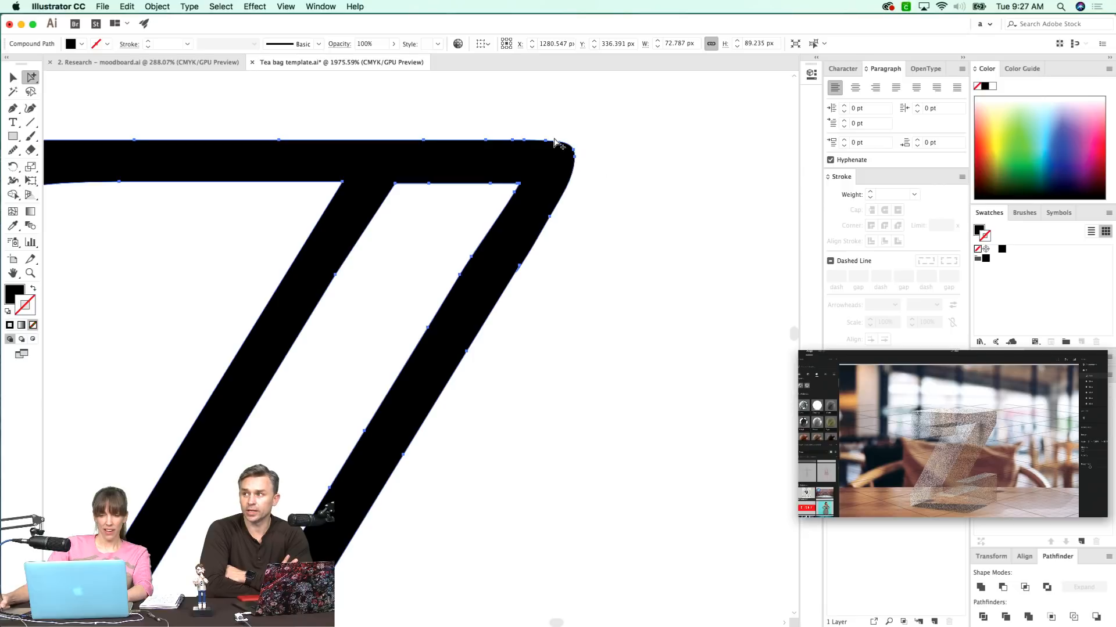
pyautogui.press('n')
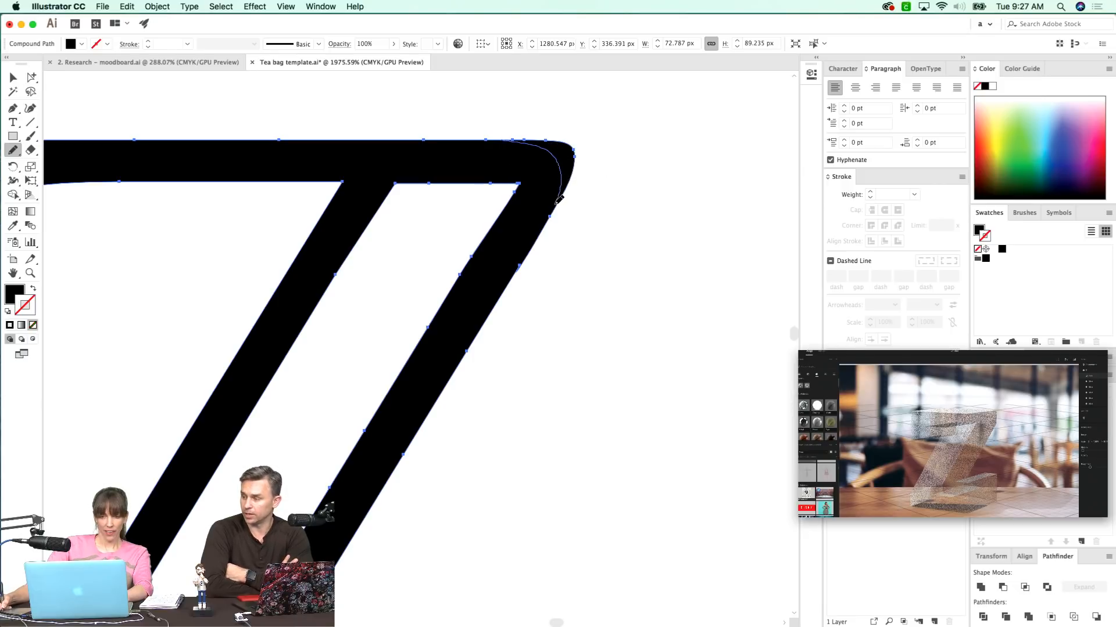
pyautogui.moveTo(553, 213); pyautogui.dragTo(511, 259)
pyautogui.press('a')
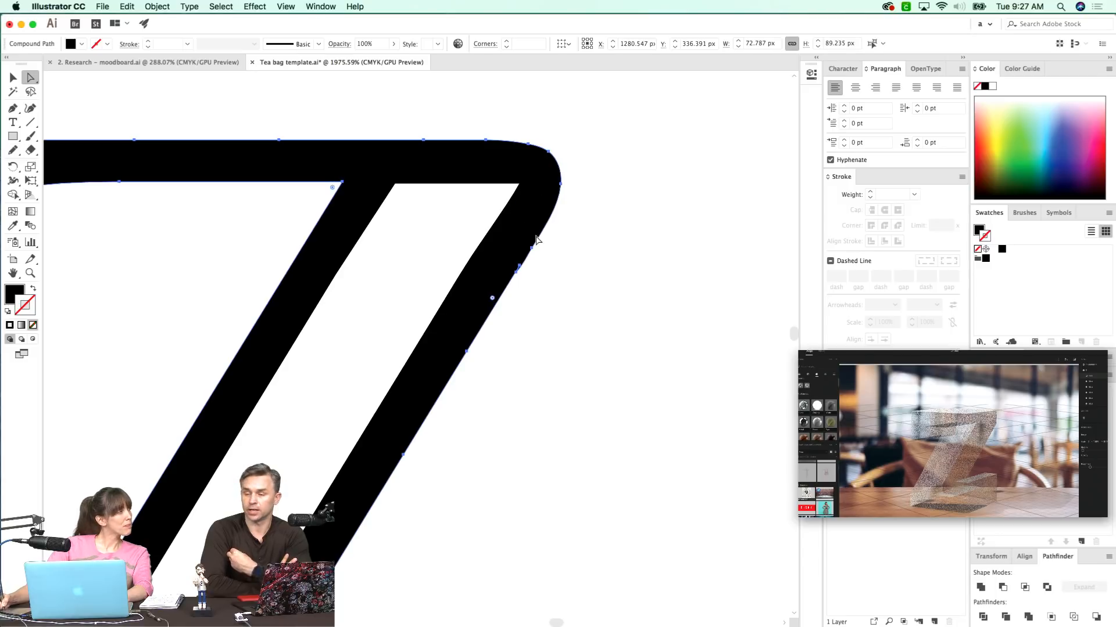
pyautogui.moveTo(561, 349); pyautogui.dragTo(563, 144)
pyautogui.click(562, 322)
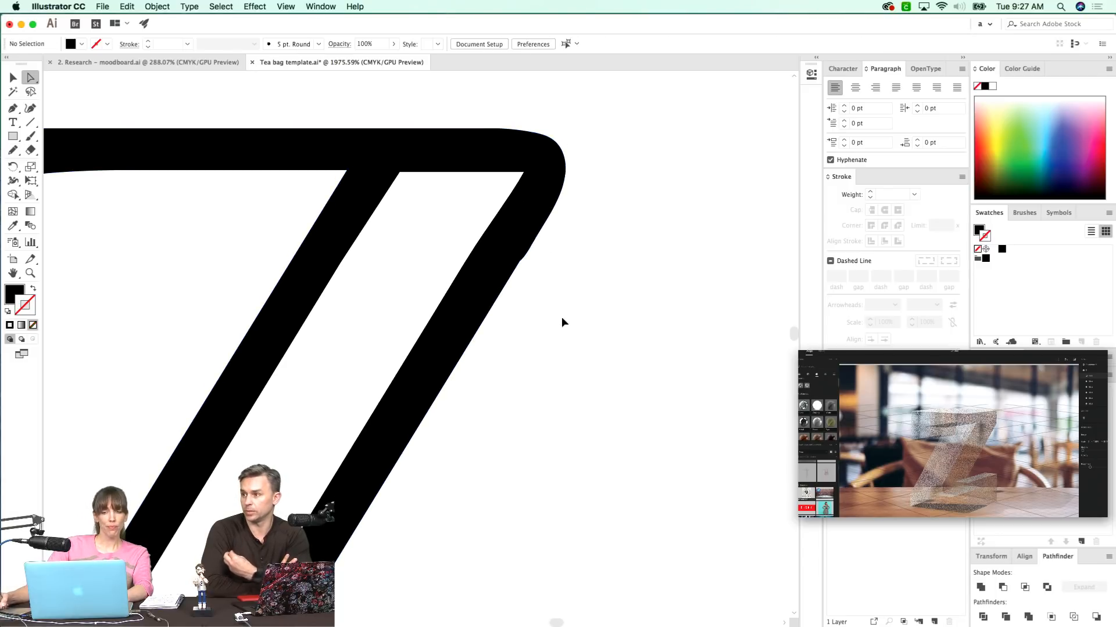
pyautogui.moveTo(481, 482); pyautogui.dragTo(435, 618)
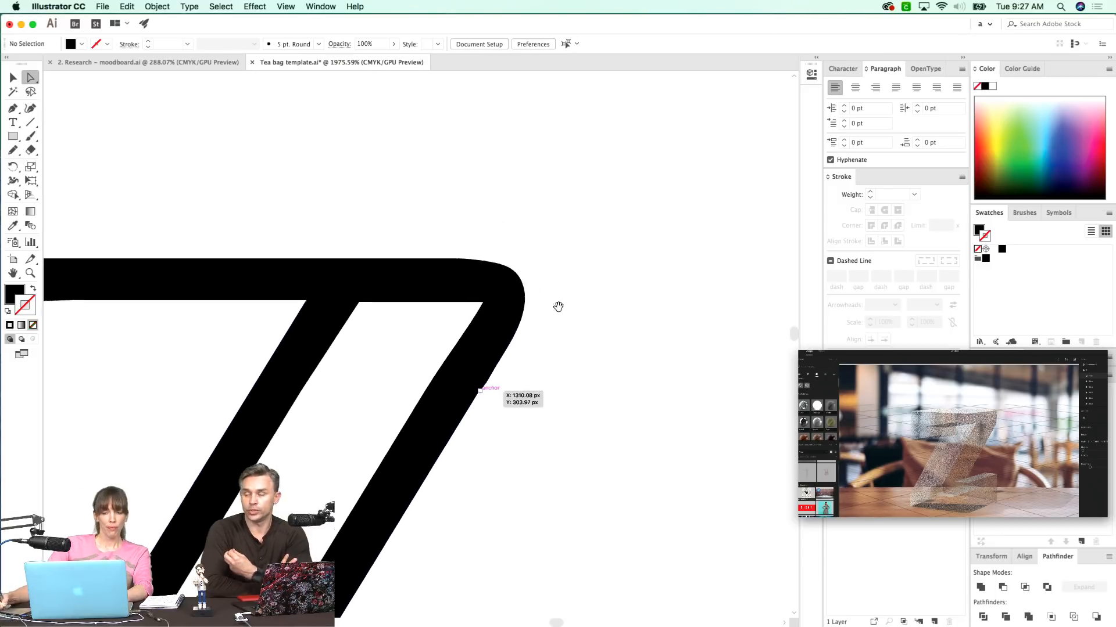
# - Undo the Pencil rounding of the Z's upper-right outer corner and deselect the letter
pyautogui.click(532, 289)
pyautogui.moveTo(507, 284)
pyautogui.mouseDown()
pyautogui.moveTo(511, 269)
pyautogui.moveTo(509, 293)
pyautogui.mouseUp()
pyautogui.press('super+z')
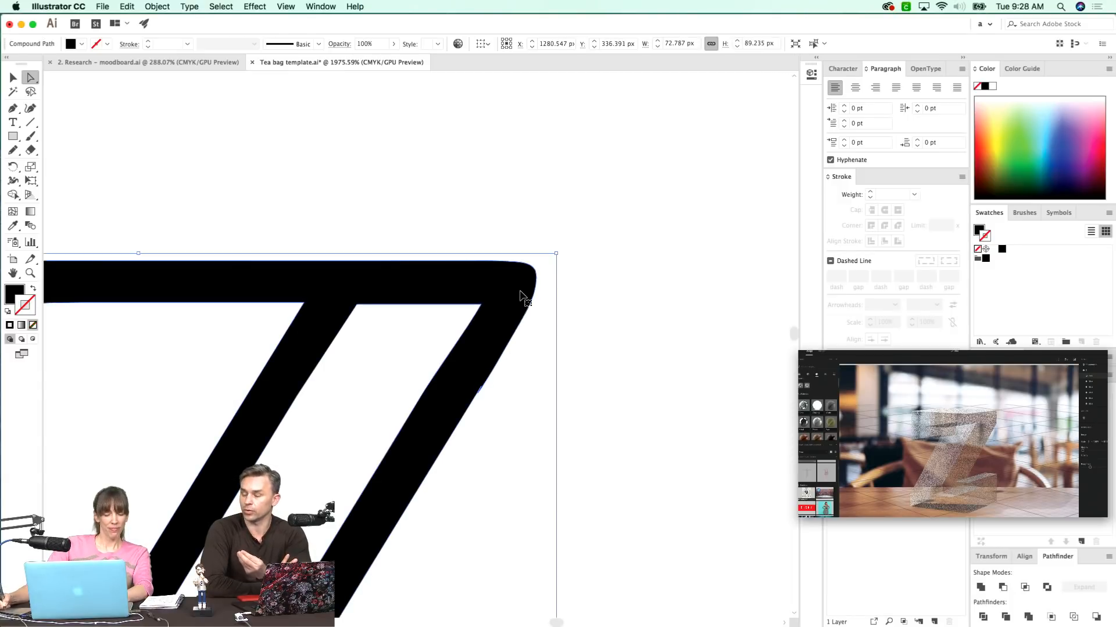
pyautogui.click(538, 270)
# - Try to redraw the Z's lower-left outer corner as a wide curve with the Pencil tool, and undo it
pyautogui.press('super+minus')
pyautogui.press('super+minus')
pyautogui.press('super+minus')
pyautogui.press('super+minus')
pyautogui.press('super+minus')
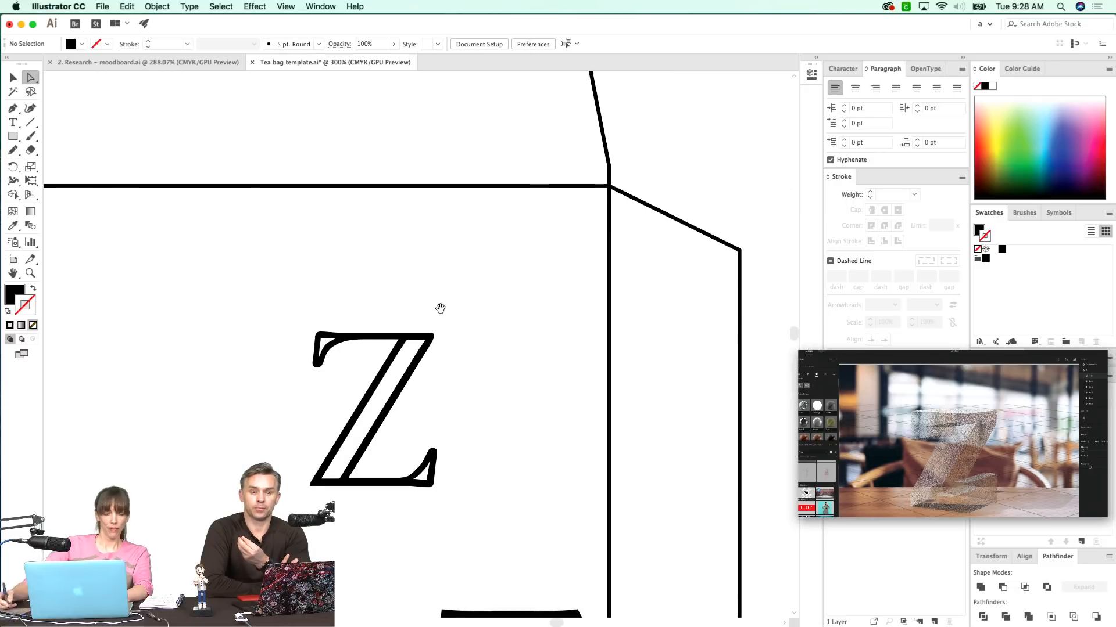
pyautogui.moveTo(439, 419); pyautogui.dragTo(430, 383)
pyautogui.press('z')
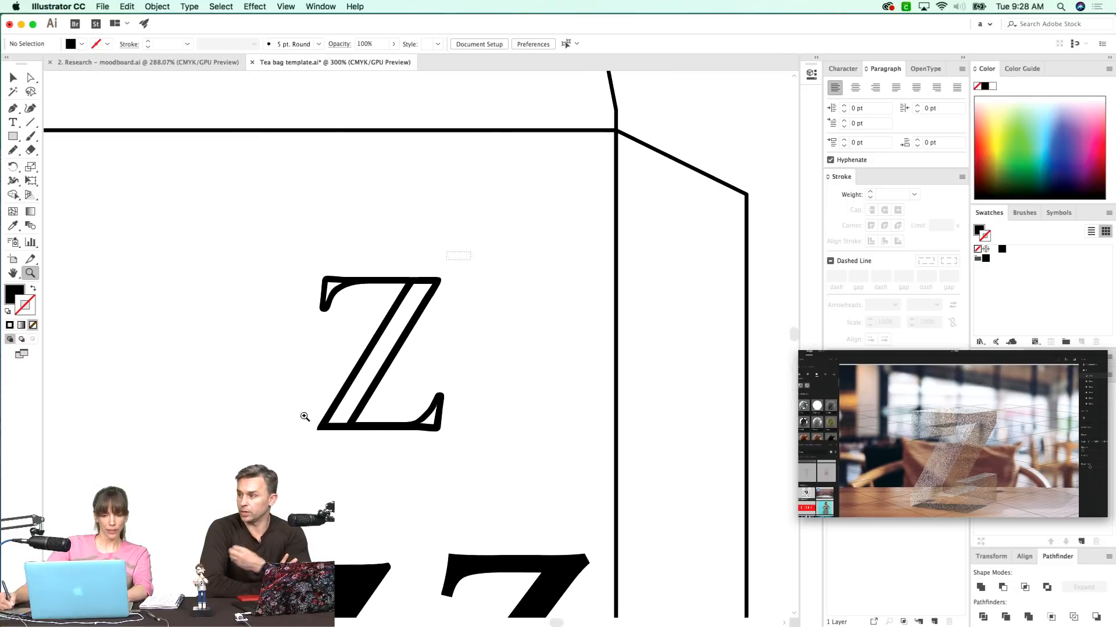
pyautogui.moveTo(306, 416); pyautogui.dragTo(341, 404)
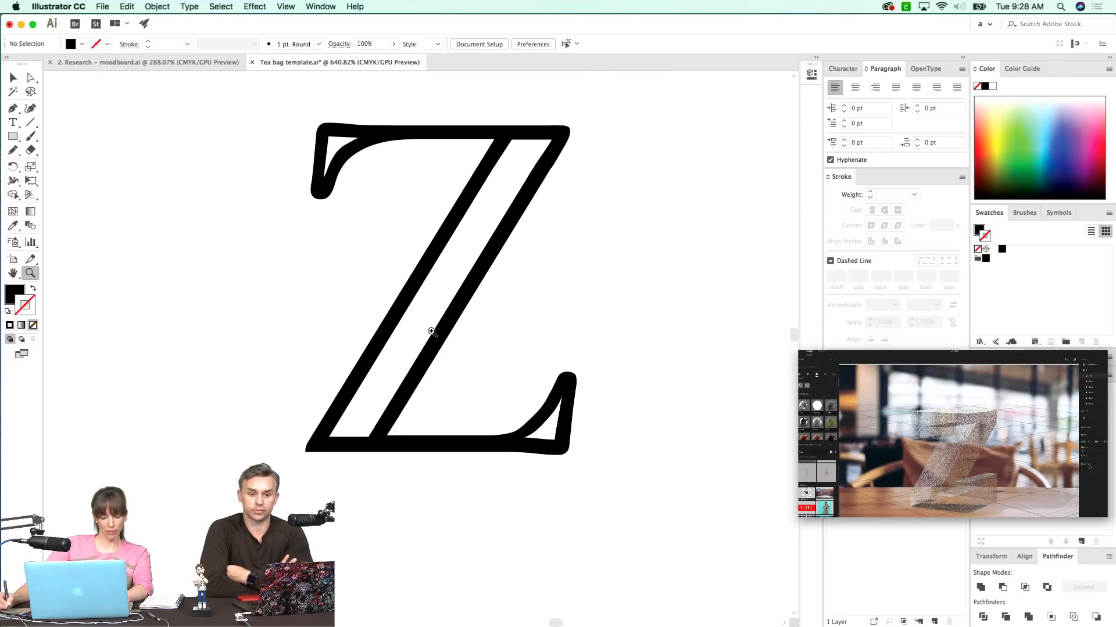
pyautogui.moveTo(316, 452); pyautogui.dragTo(331, 443)
pyautogui.press('a')
pyautogui.click(353, 381)
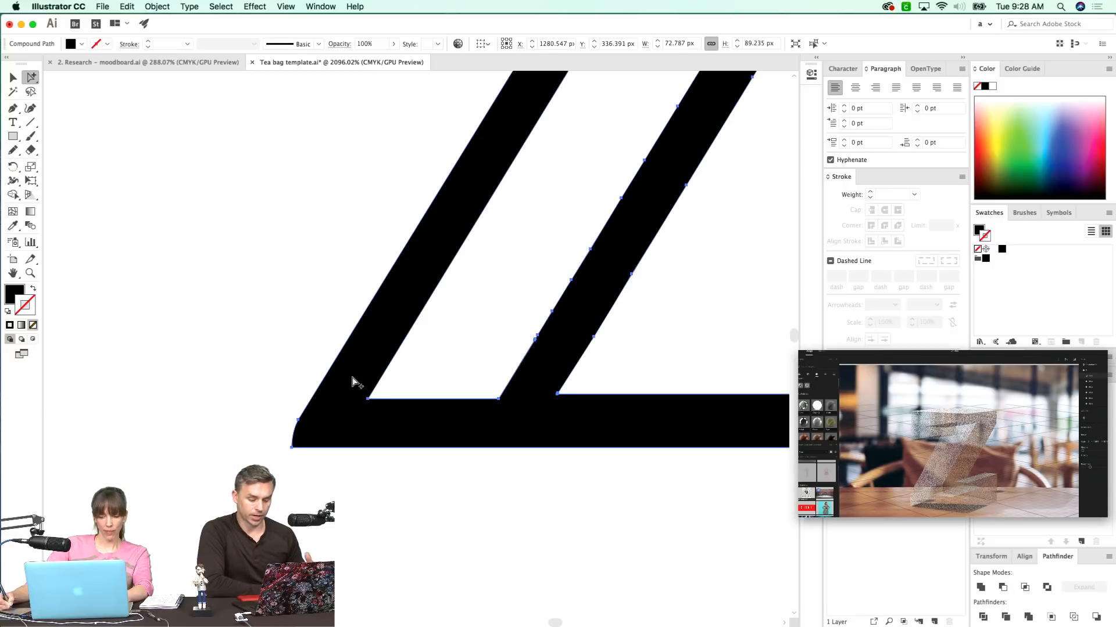
pyautogui.press('n')
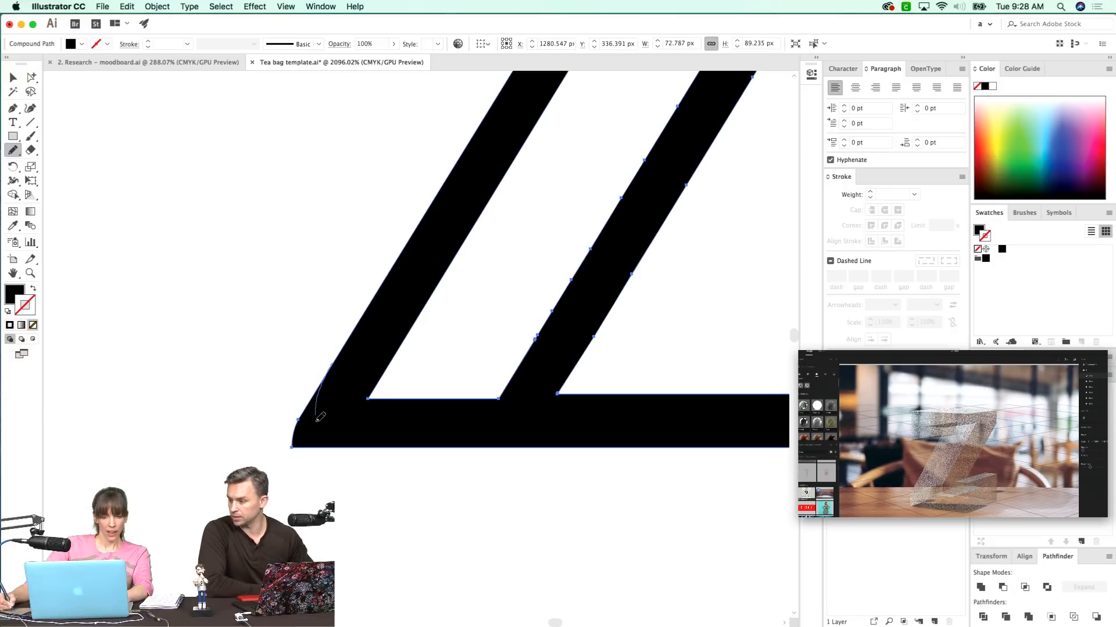
pyautogui.moveTo(384, 445); pyautogui.dragTo(388, 447)
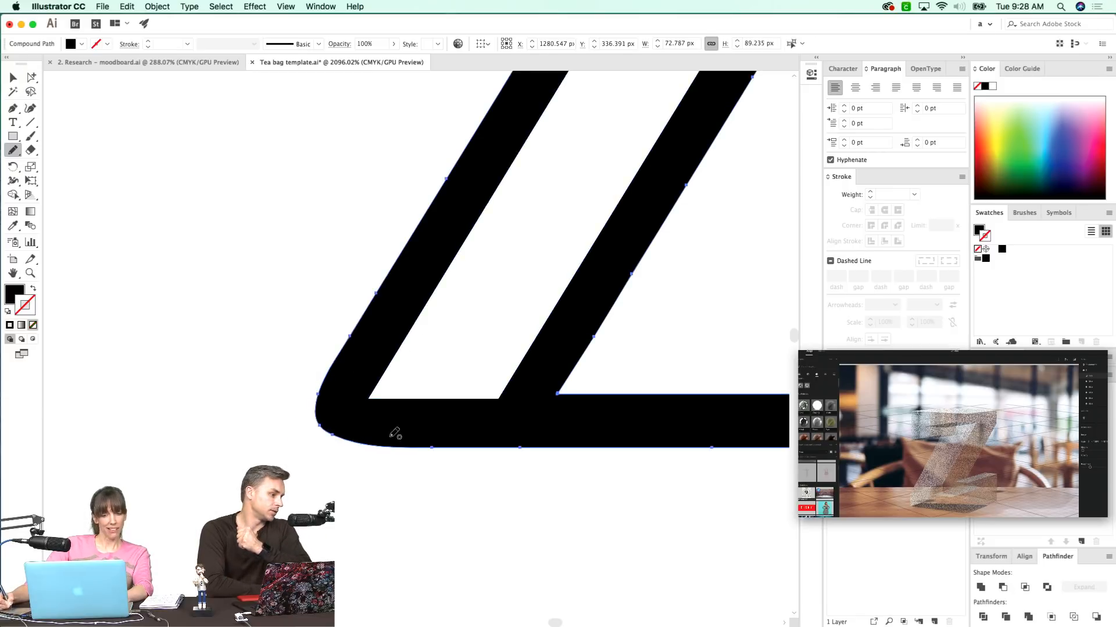
pyautogui.press('super+z')
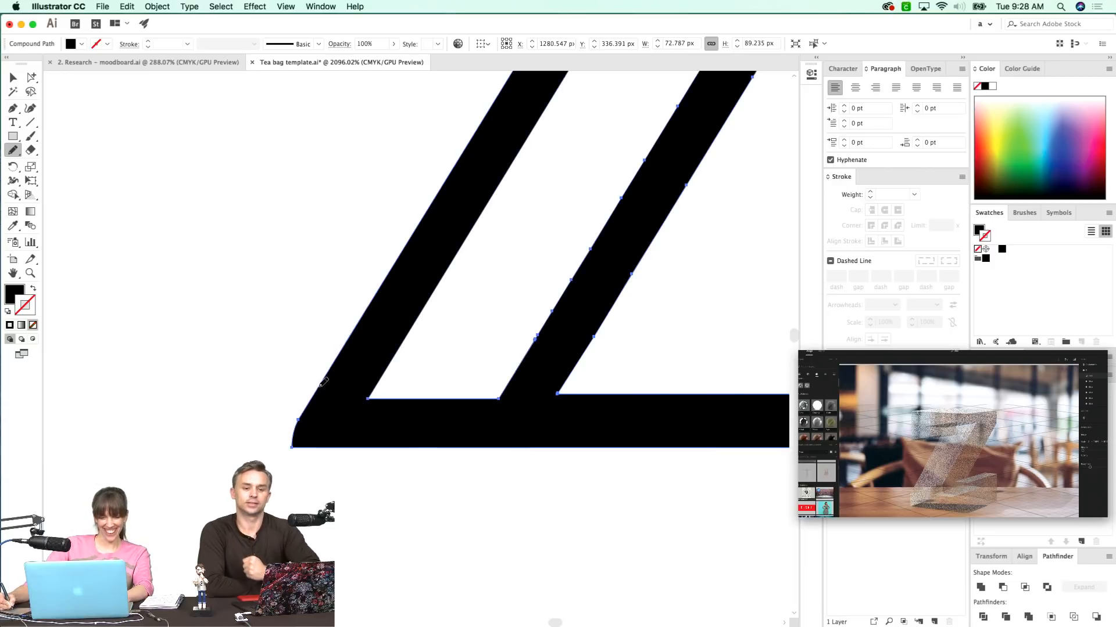
# - Redraw the Z's lower-left outer corner with a tighter rounding using the Pencil tool and adjust its bottom anchor
pyautogui.moveTo(316, 442); pyautogui.dragTo(318, 446)
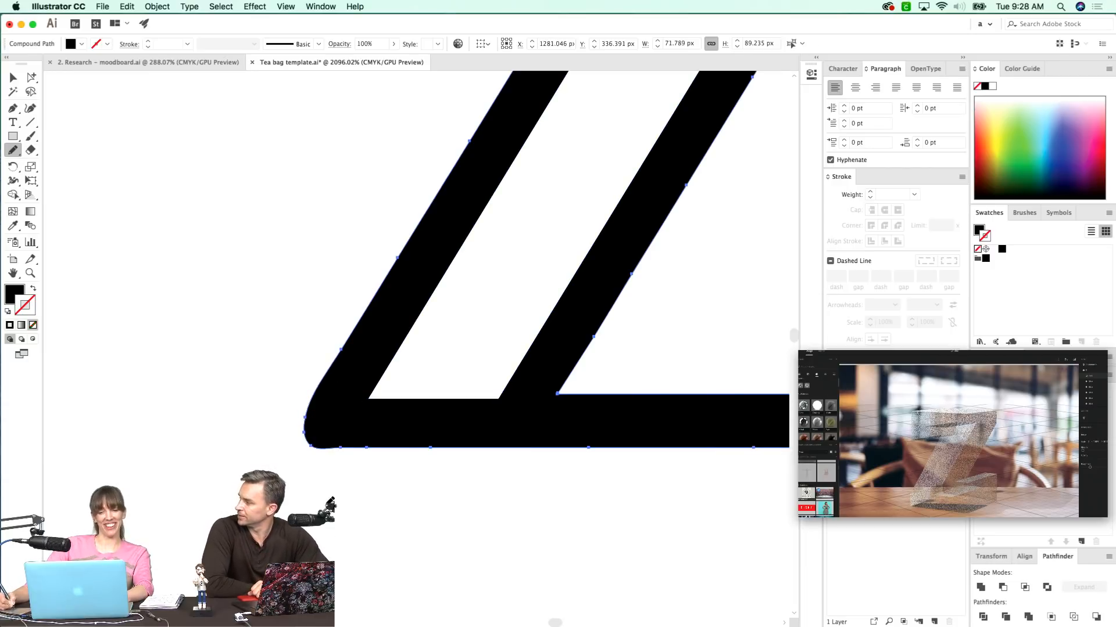
pyautogui.press('a')
pyautogui.click(301, 447)
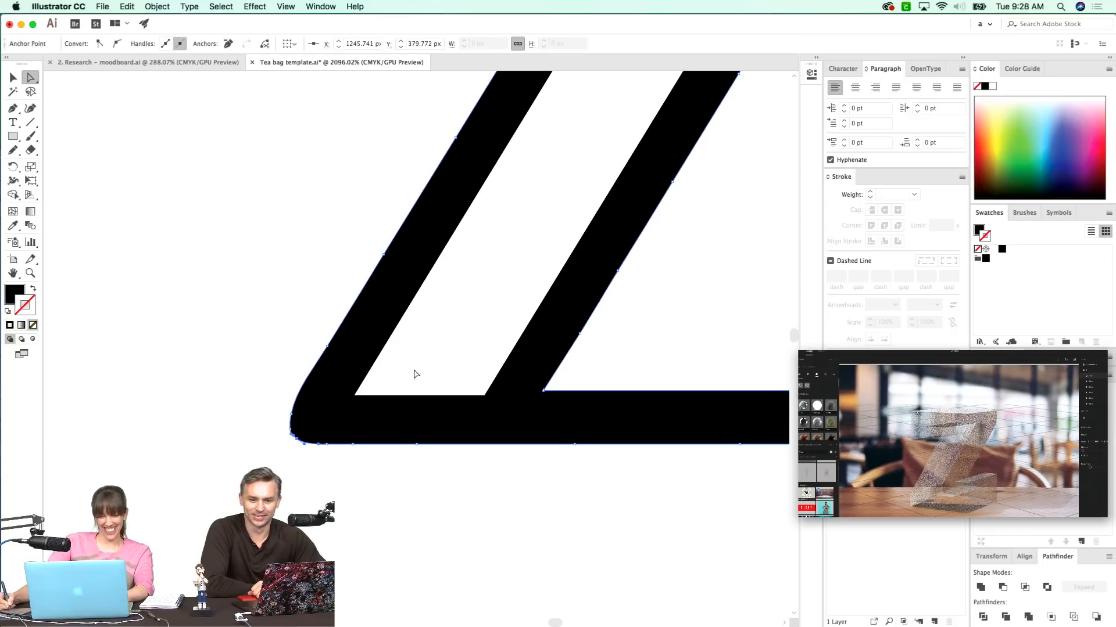
# - Try twice to round the lower-left corner of the diagonal's white opening with the Pencil tool, undoing each attempt
pyautogui.moveTo(371, 374); pyautogui.dragTo(367, 414)
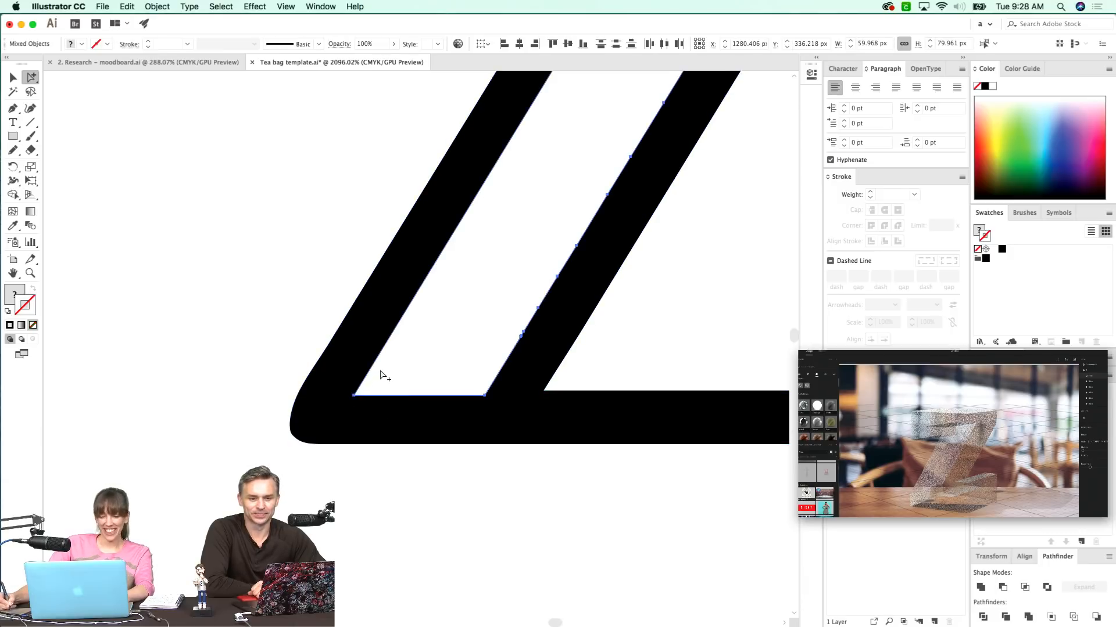
pyautogui.press('n')
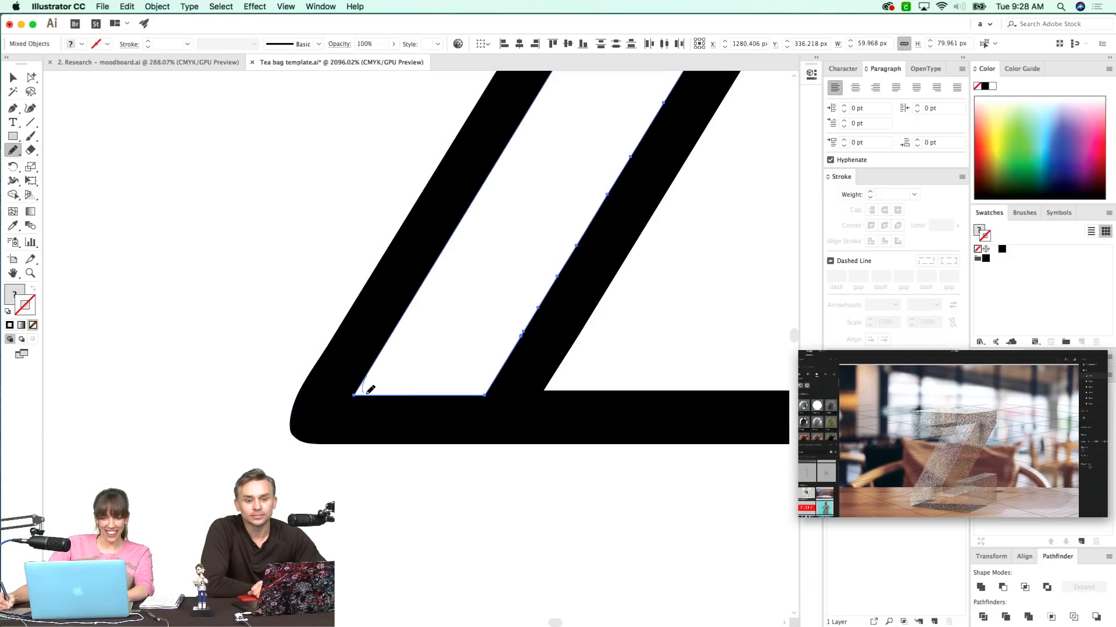
pyautogui.moveTo(370, 389); pyautogui.dragTo(419, 385)
pyautogui.press('super+z')
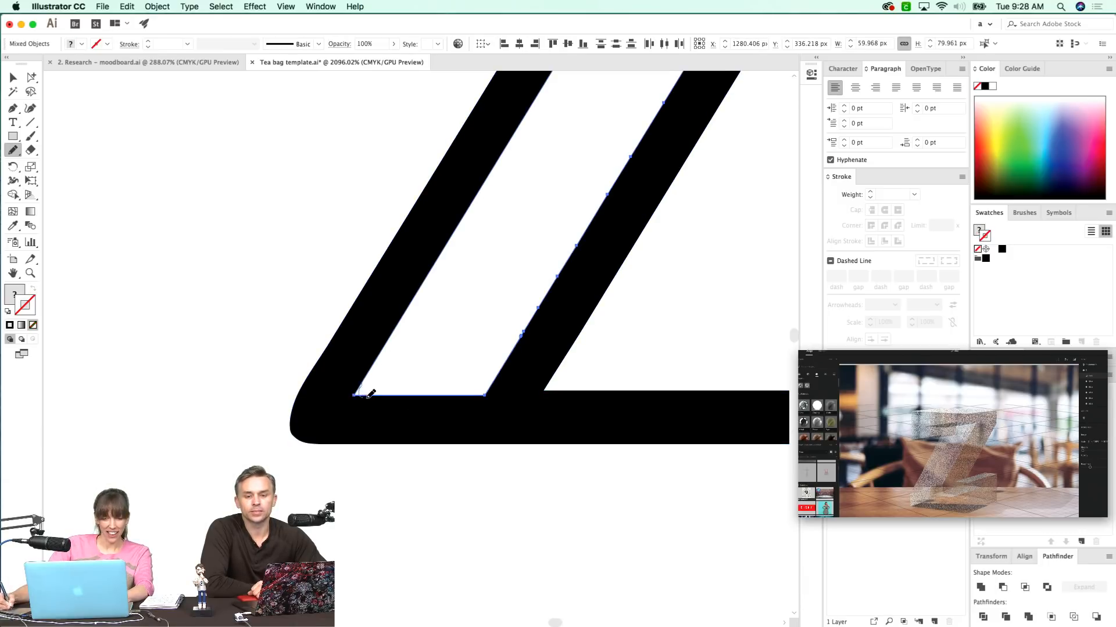
pyautogui.moveTo(380, 390); pyautogui.dragTo(389, 410)
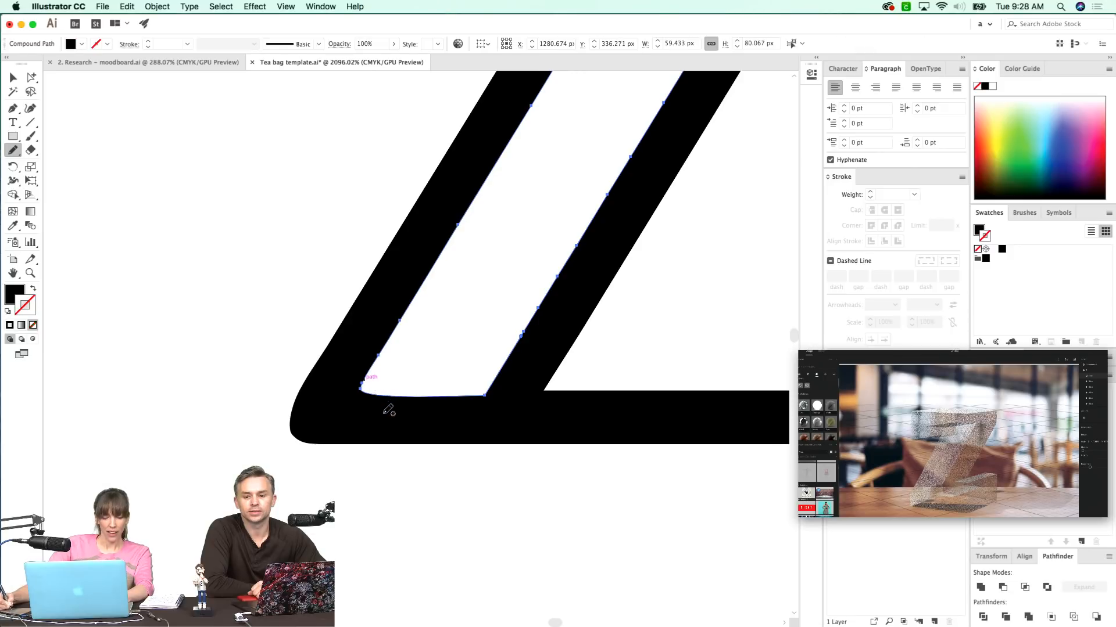
pyautogui.press('super+z')
# - Redraw the lower-left corner of the diagonal's opening as a small rounded curve with the Pencil tool
pyautogui.press('z')
pyautogui.moveTo(294, 404); pyautogui.dragTo(336, 443)
pyautogui.moveTo(451, 431); pyautogui.dragTo(352, 441)
pyautogui.press('a')
pyautogui.press('super+a')
pyautogui.press('n')
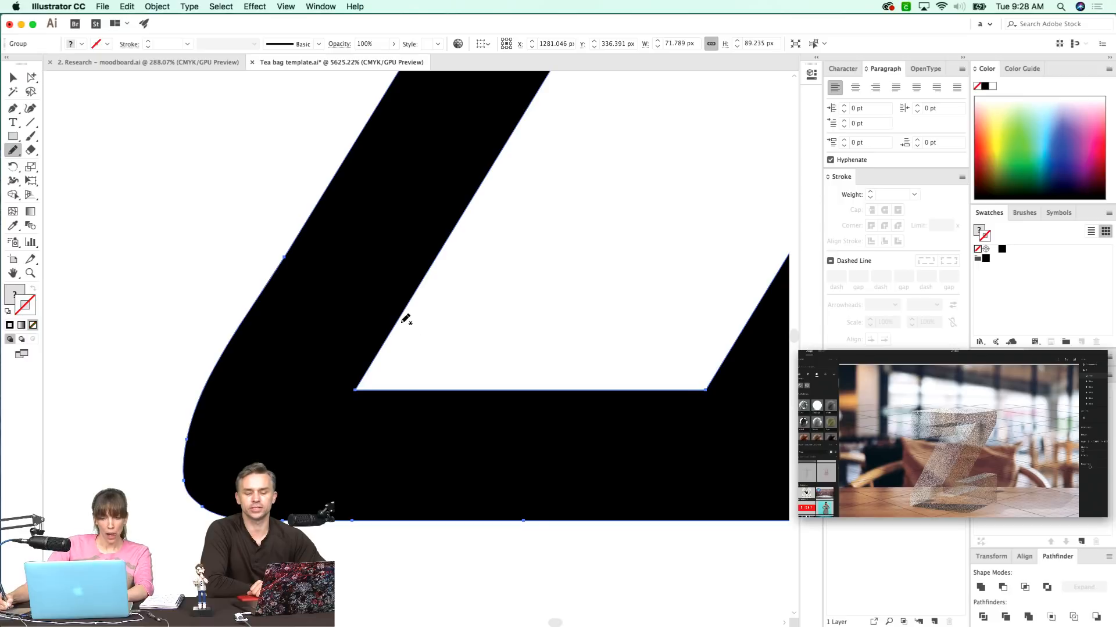
pyautogui.moveTo(399, 378); pyautogui.dragTo(418, 391)
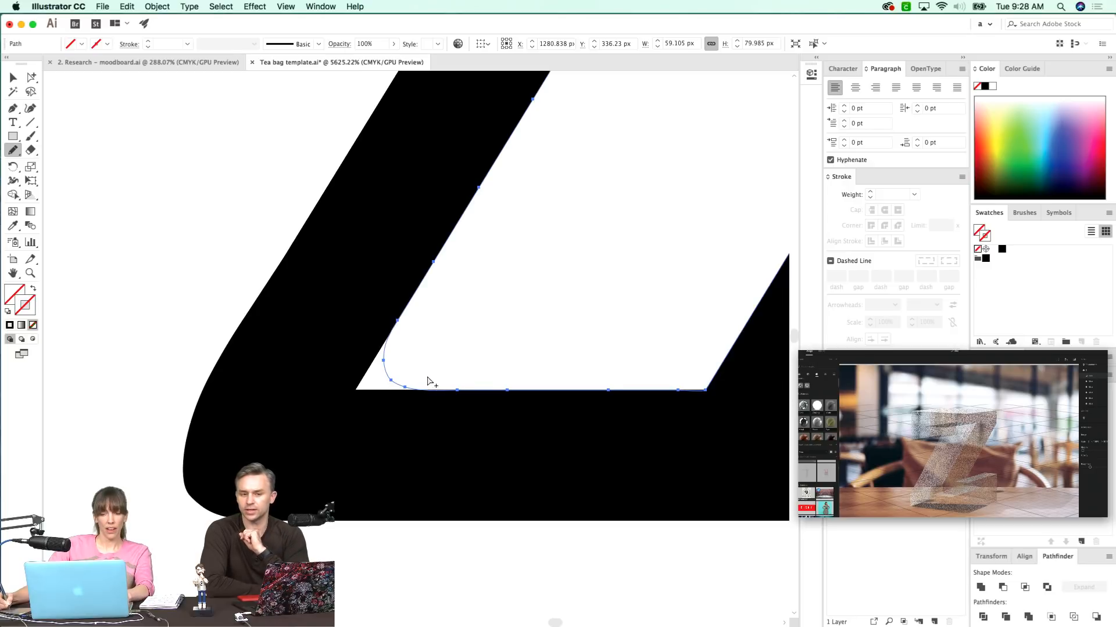
# - Remove the original sharp-cornered opening from the Z's diagonal, keeping the rounded path in its place
pyautogui.press('super+minus')
pyautogui.press('super+minus')
pyautogui.press('super+minus')
pyautogui.press('super+minus')
pyautogui.press('super+minus')
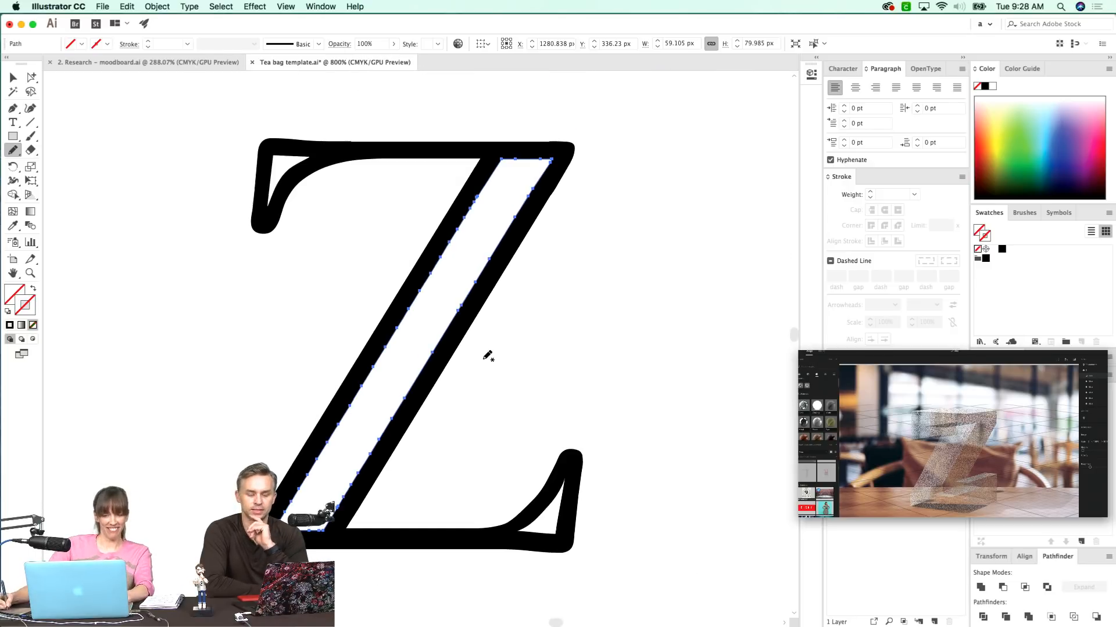
pyautogui.keyDown('super'); pyautogui.click(498, 309); pyautogui.keyUp('super')
pyautogui.press('a')
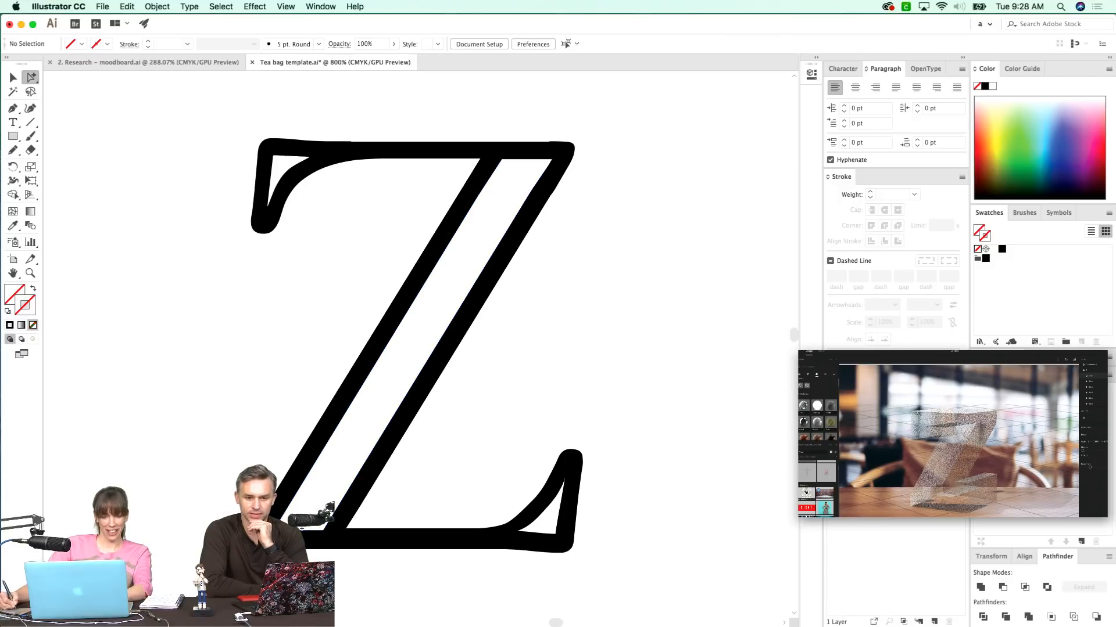
pyautogui.click(499, 309)
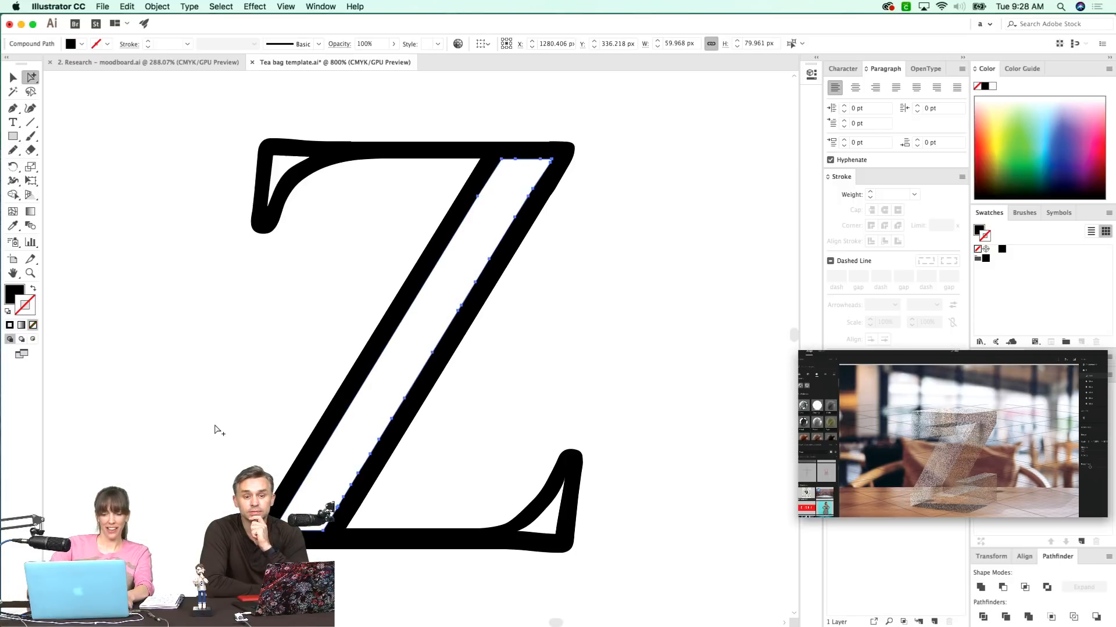
pyautogui.press('super+x')
pyautogui.press('super+f')
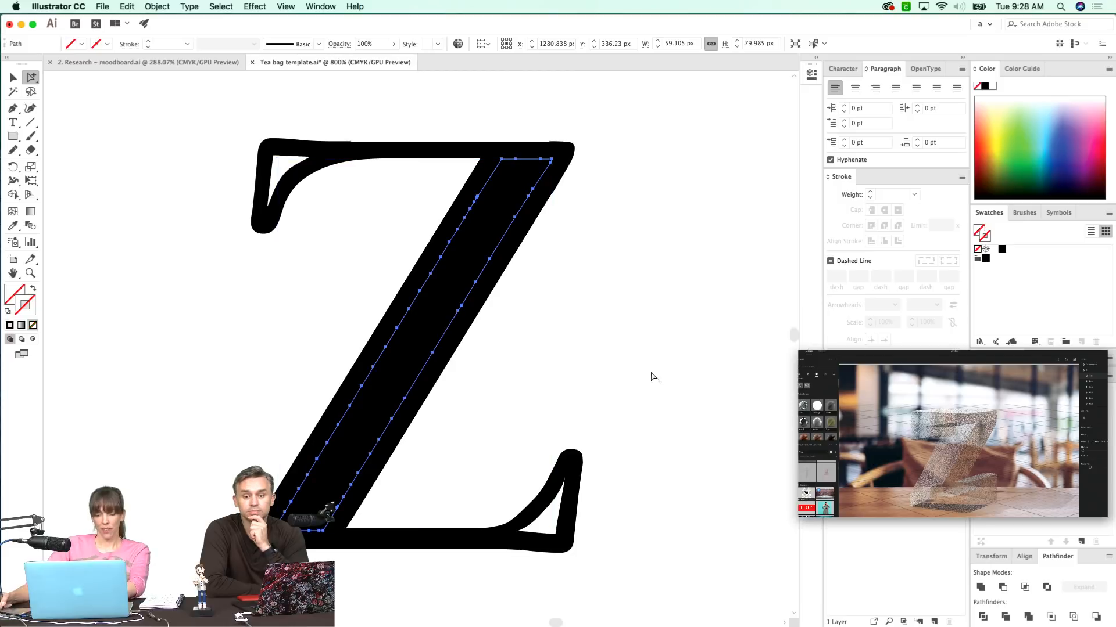
# - Fill the rounded diagonal path with white by sampling the empty artboard with the Eyedropper, and deselect it
pyautogui.press('i')
pyautogui.click(656, 366)
pyautogui.keyDown('super'); pyautogui.click(524, 427); pyautogui.keyUp('super')
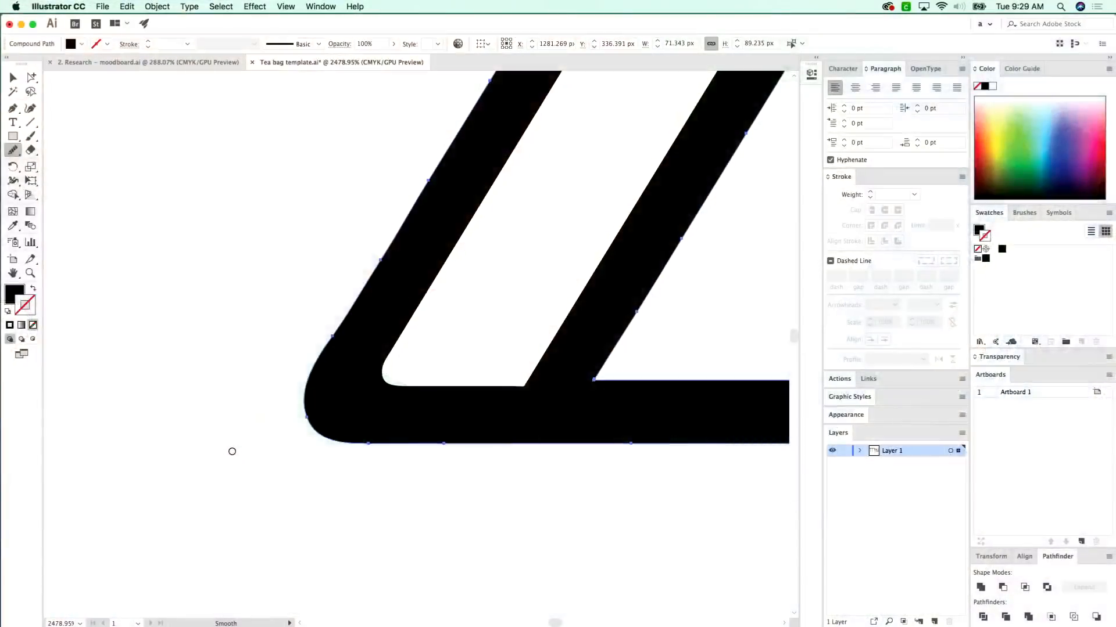
# - Round the Z's upper-right outer corner by redrawing its outline further inward with the Pencil tool
pyautogui.keyDown('super'); pyautogui.click(344, 281); pyautogui.keyUp('super')
pyautogui.press('super+minus')
pyautogui.press('super+minus')
pyautogui.press('super+minus')
pyautogui.press('super+minus')
pyautogui.press('super+minus')
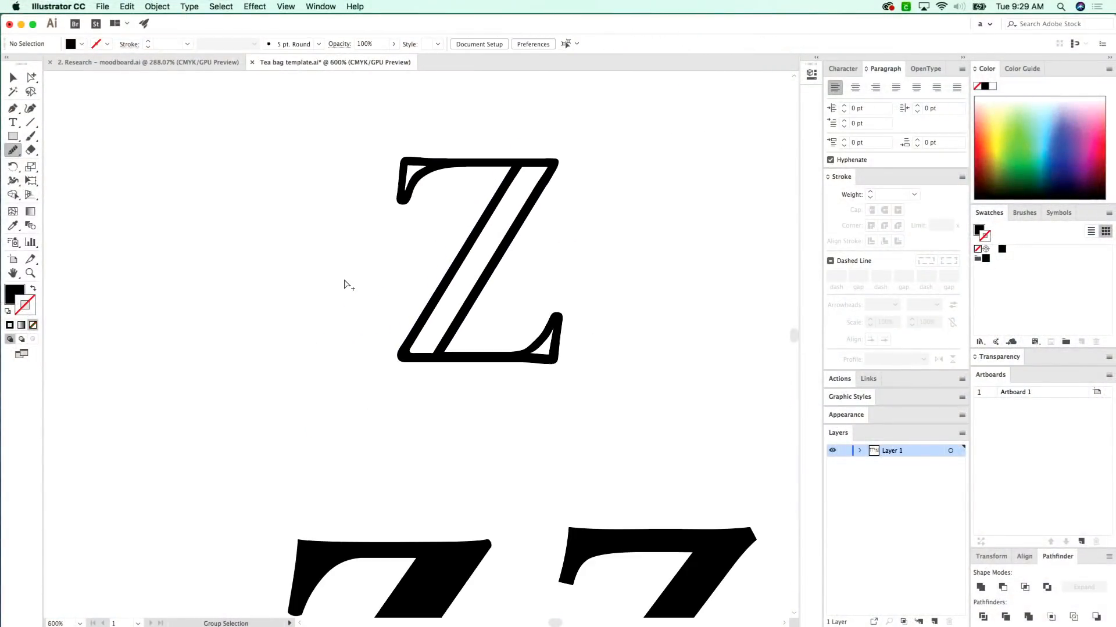
pyautogui.moveTo(435, 262); pyautogui.dragTo(324, 336)
pyautogui.press('z')
pyautogui.moveTo(488, 213); pyautogui.dragTo(381, 315)
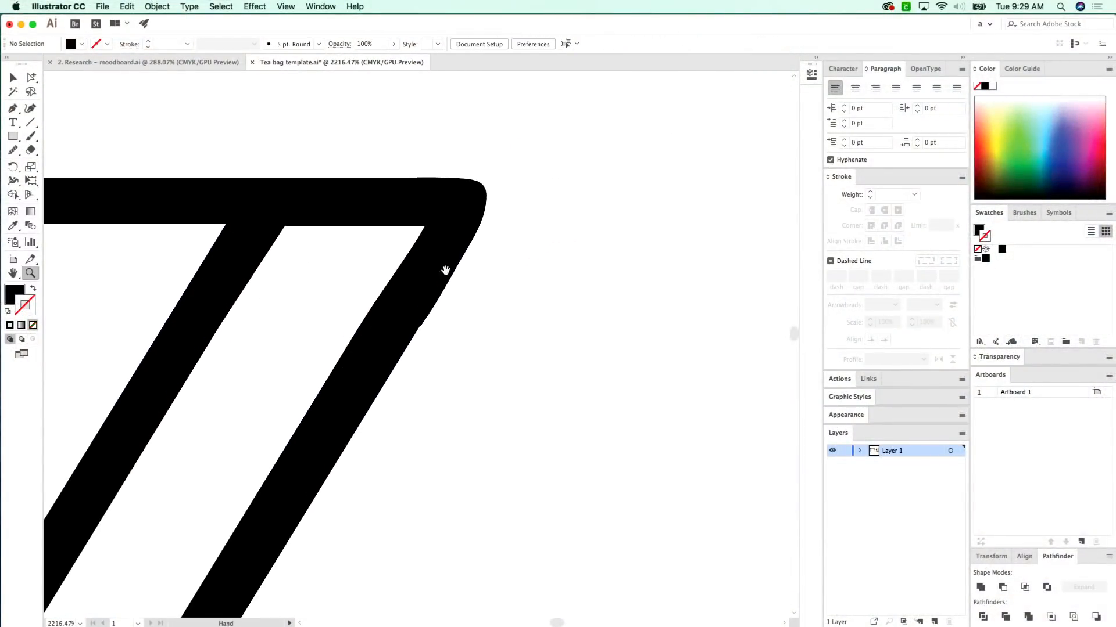
pyautogui.press('a')
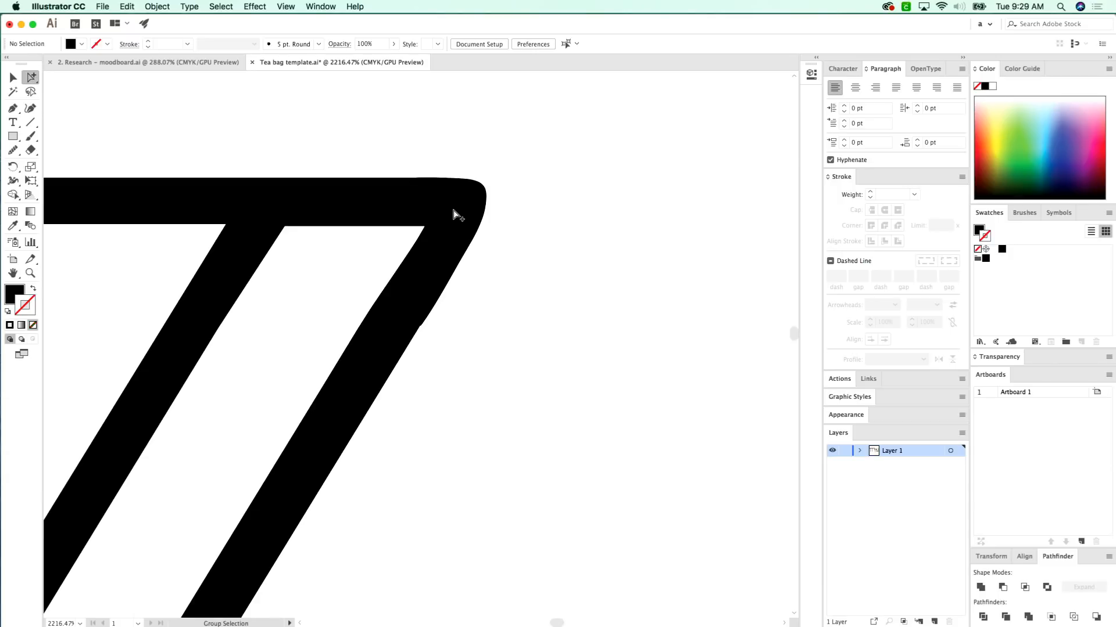
pyautogui.click(458, 217)
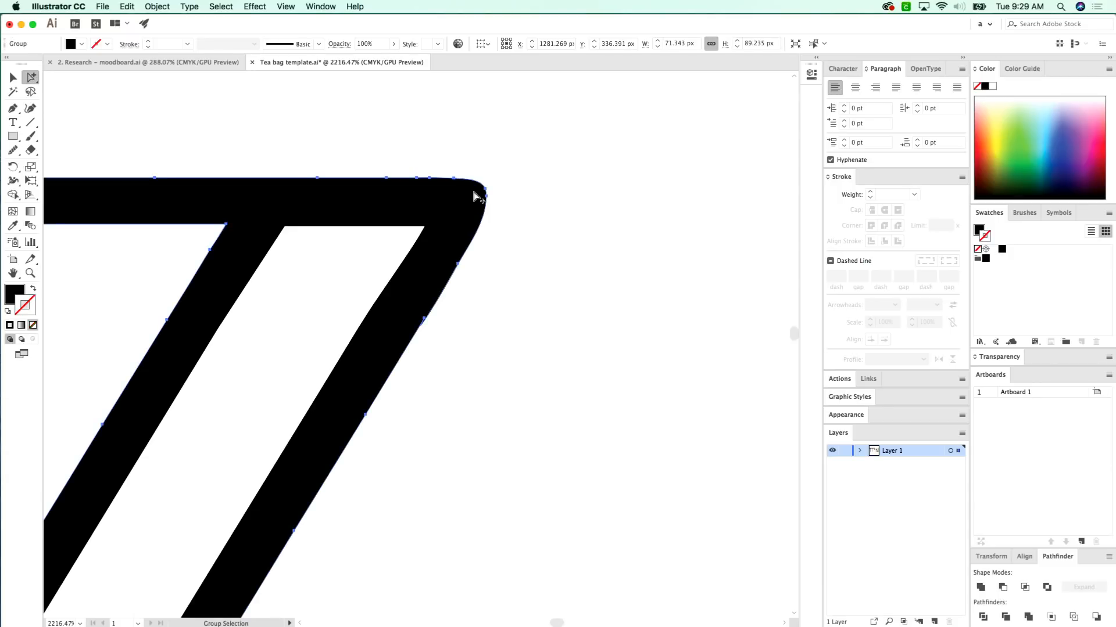
pyautogui.press('n')
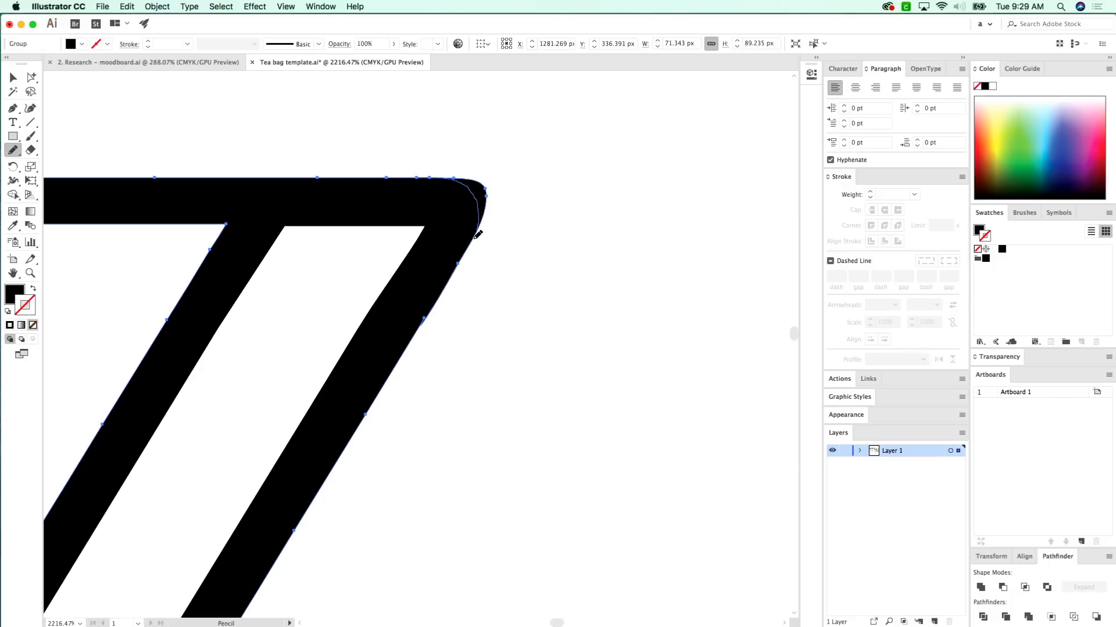
pyautogui.moveTo(475, 238); pyautogui.dragTo(473, 241)
# - Round the upper-right corner of the diagonal's white opening by redrawing it slightly inward with the Pencil tool
pyautogui.press('space')
pyautogui.moveTo(425, 299); pyautogui.dragTo(471, 254)
pyautogui.press('a')
pyautogui.click(445, 225)
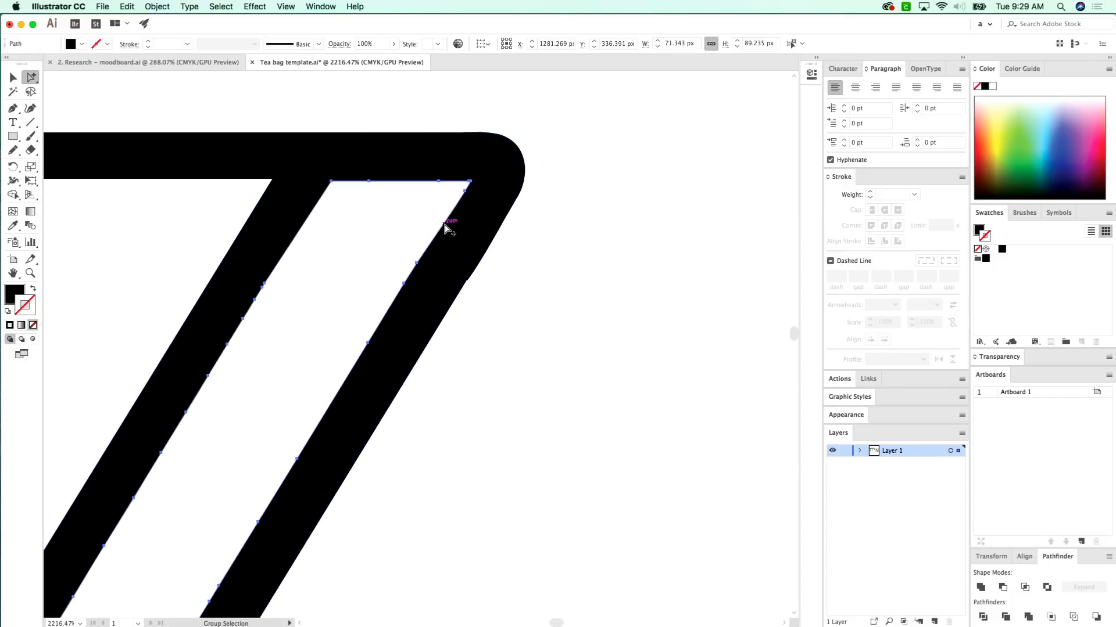
pyautogui.click(455, 198)
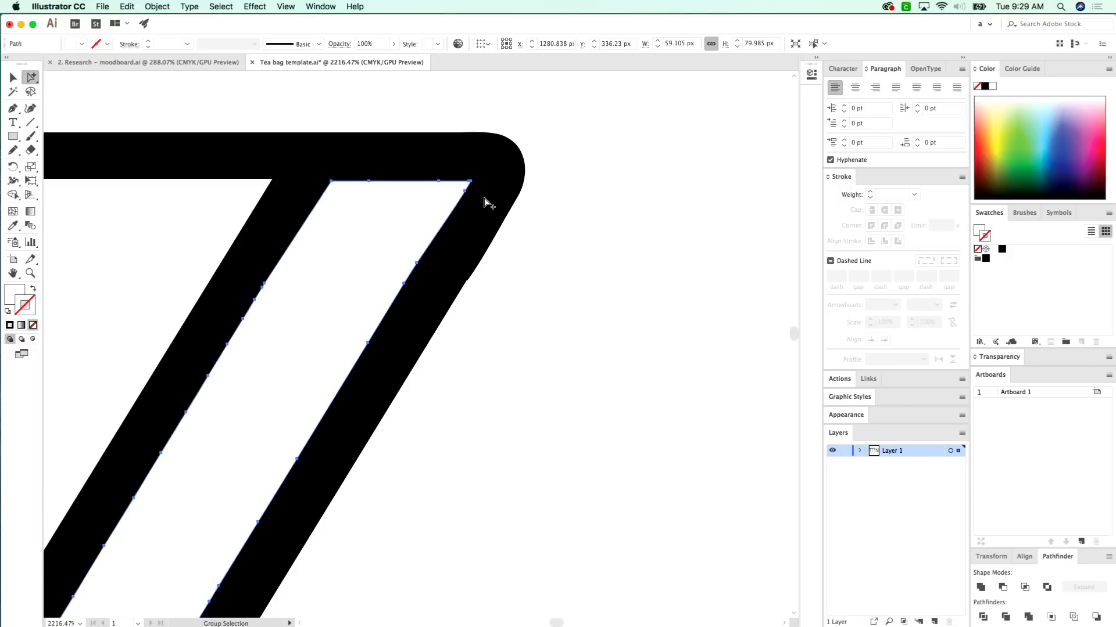
pyautogui.press('n')
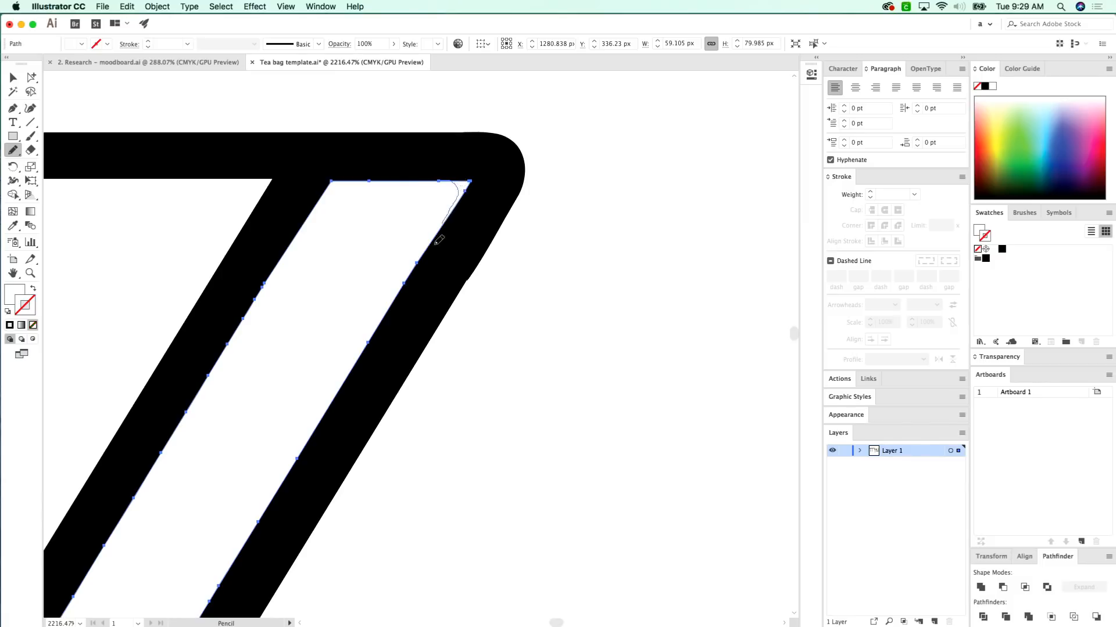
pyautogui.moveTo(438, 239); pyautogui.dragTo(461, 179)
# - In outline view, refine the opening's rounded upper-right corner by adjusting its anchor point and curve handle, and deselect it
pyautogui.press('super+y')
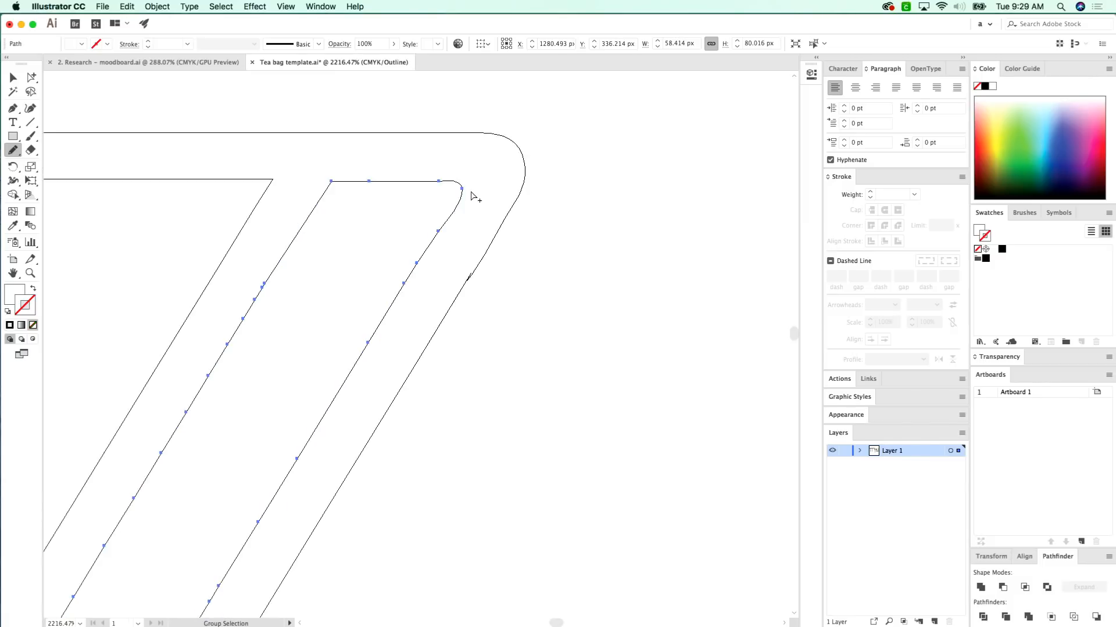
pyautogui.press('super+shift+a')
pyautogui.press('a')
pyautogui.moveTo(462, 189); pyautogui.dragTo(470, 190)
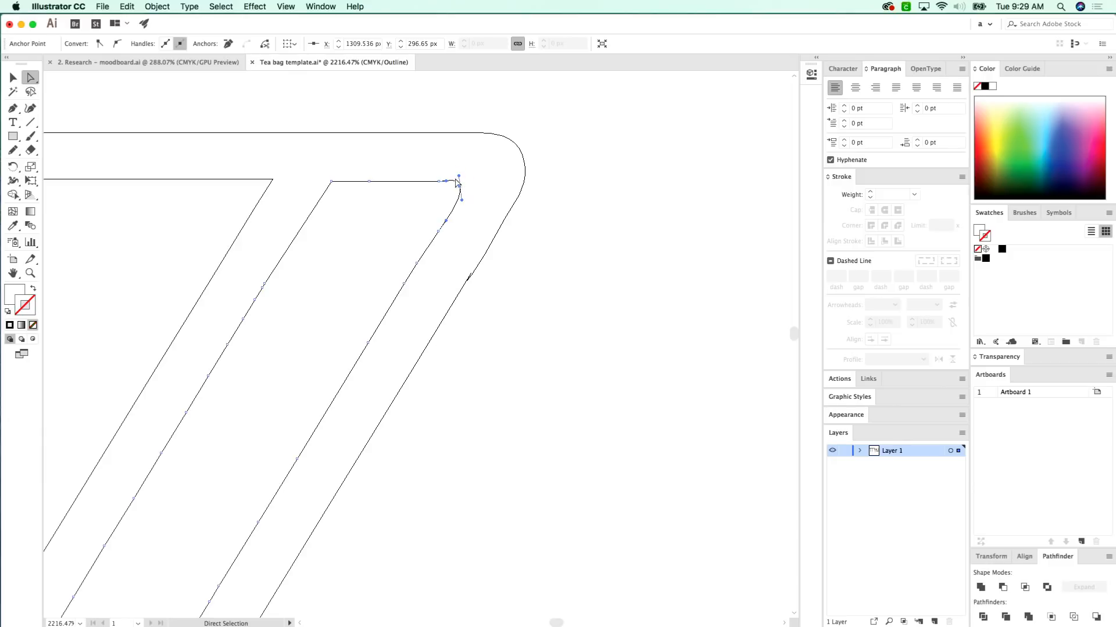
pyautogui.moveTo(458, 176); pyautogui.dragTo(459, 181)
pyautogui.press('super+shift+a')
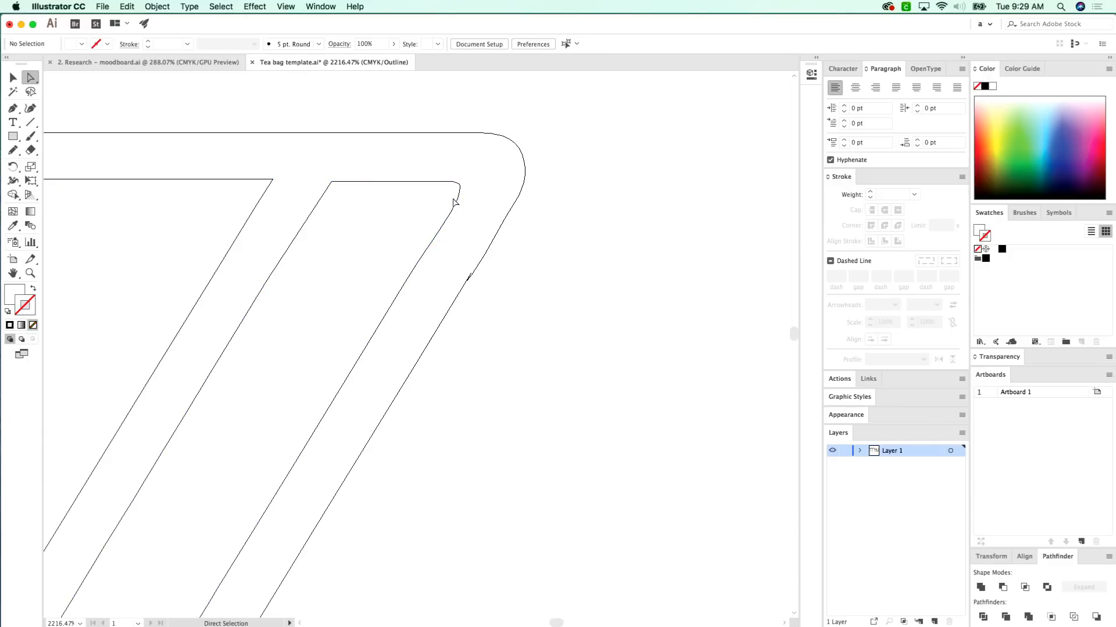
# - Delete the stray anchor point on the Z's outer right edge below the rounded corner
pyautogui.click(469, 275)
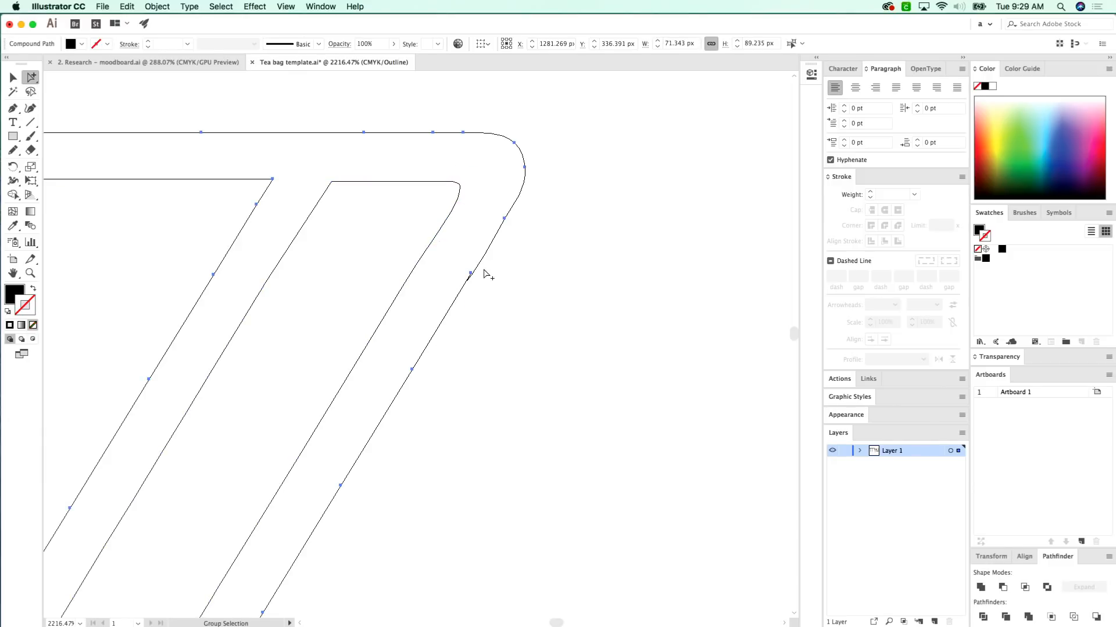
pyautogui.press('p')
pyautogui.click(470, 273)
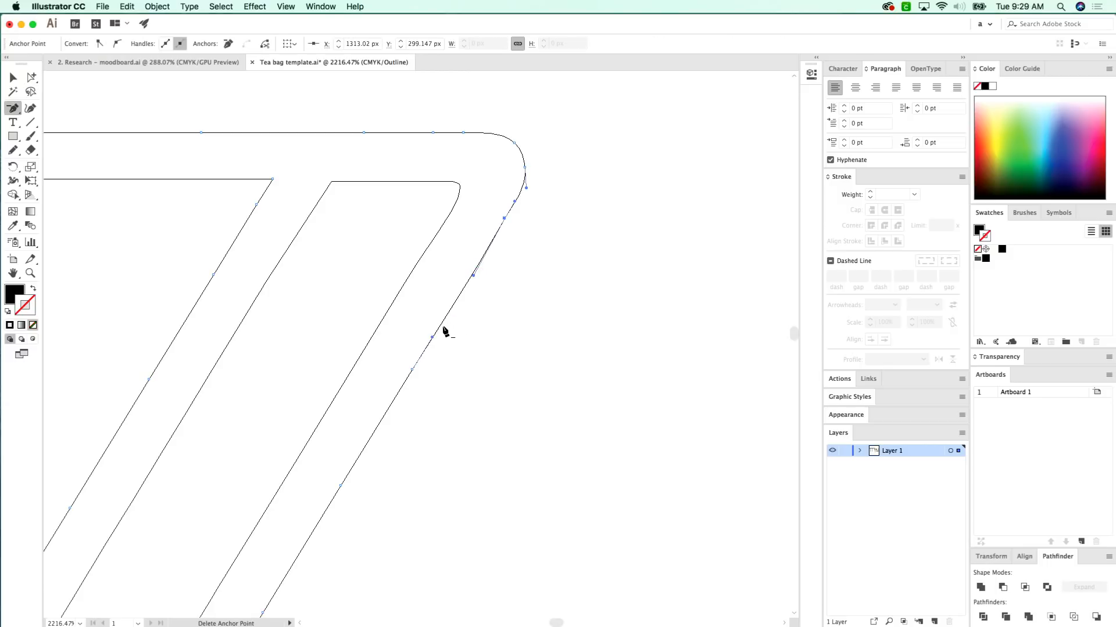
pyautogui.press('a')
pyautogui.click(469, 203)
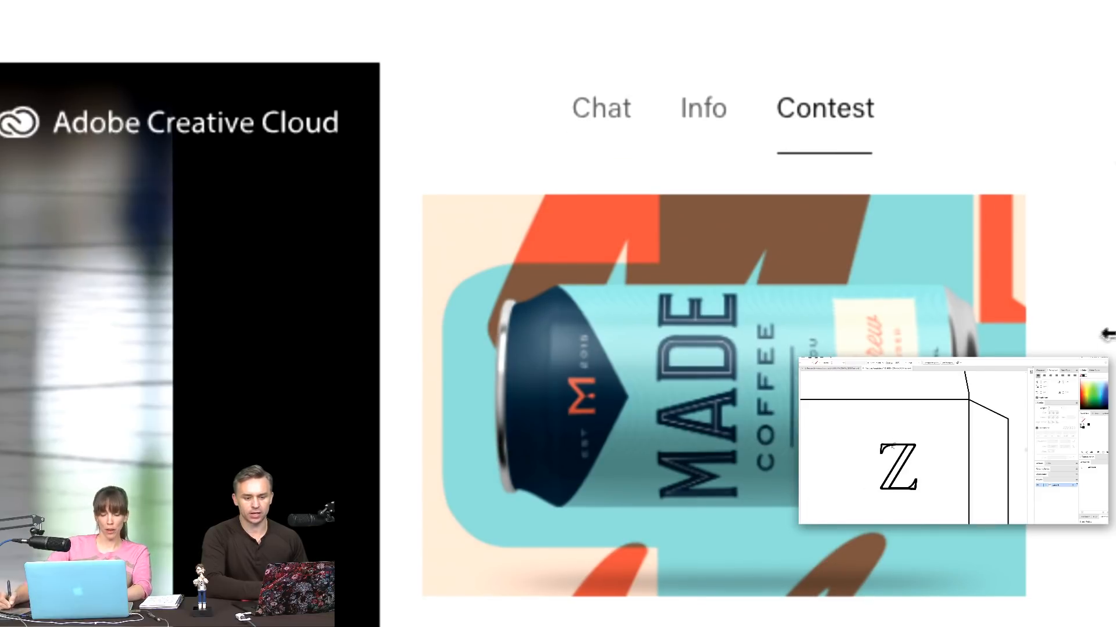
pyautogui.scroll(-10, 720, 325)
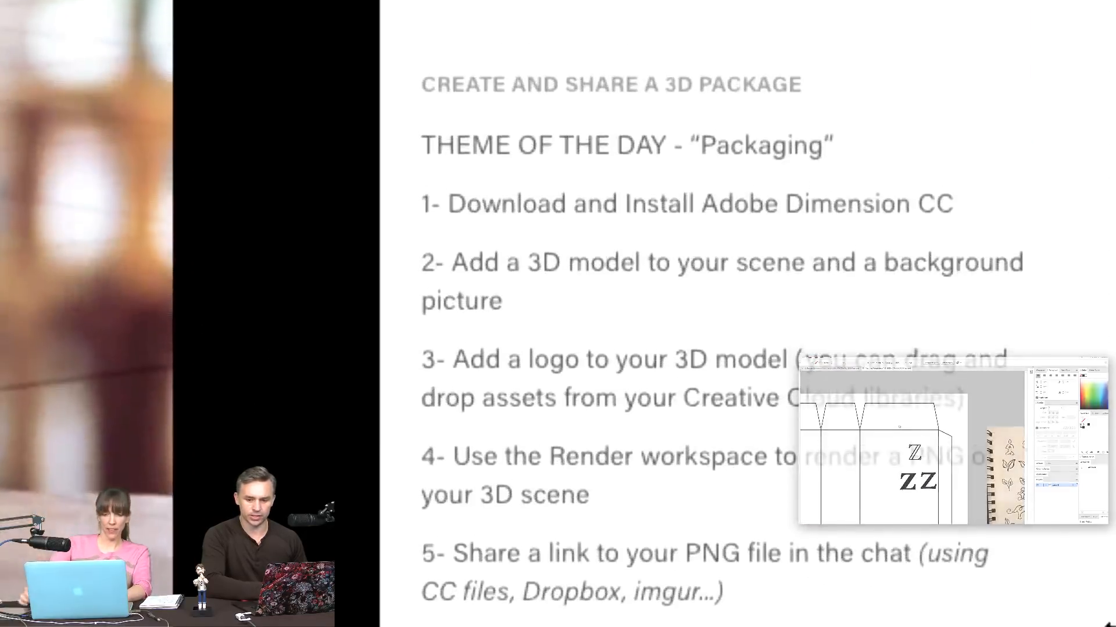
pyautogui.scroll(-2, 721, 326)
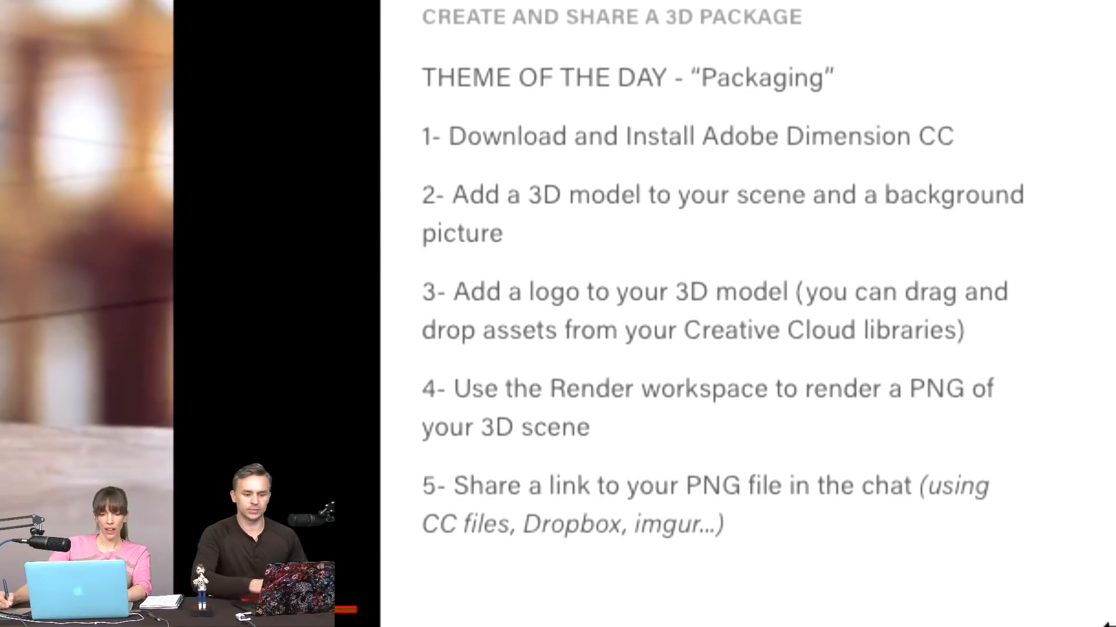
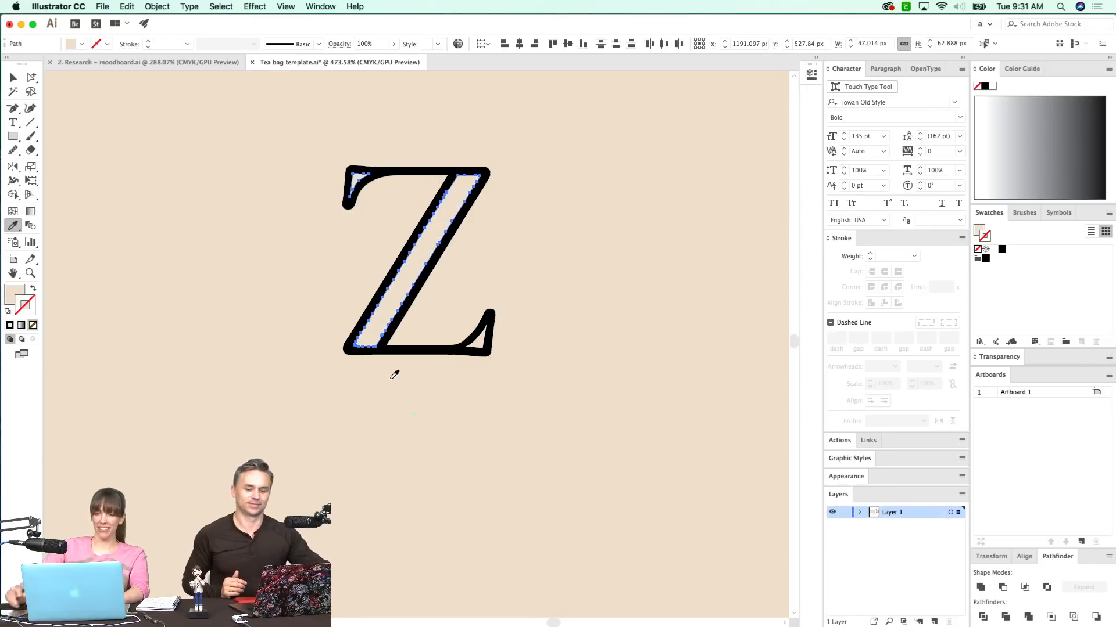
# - Select the whole Z logomark without the box panel behind it and move it down and slightly right on the panel
pyautogui.press('super+minus')
pyautogui.press('super+minus')
pyautogui.press('super+minus')
pyautogui.press('super+minus')
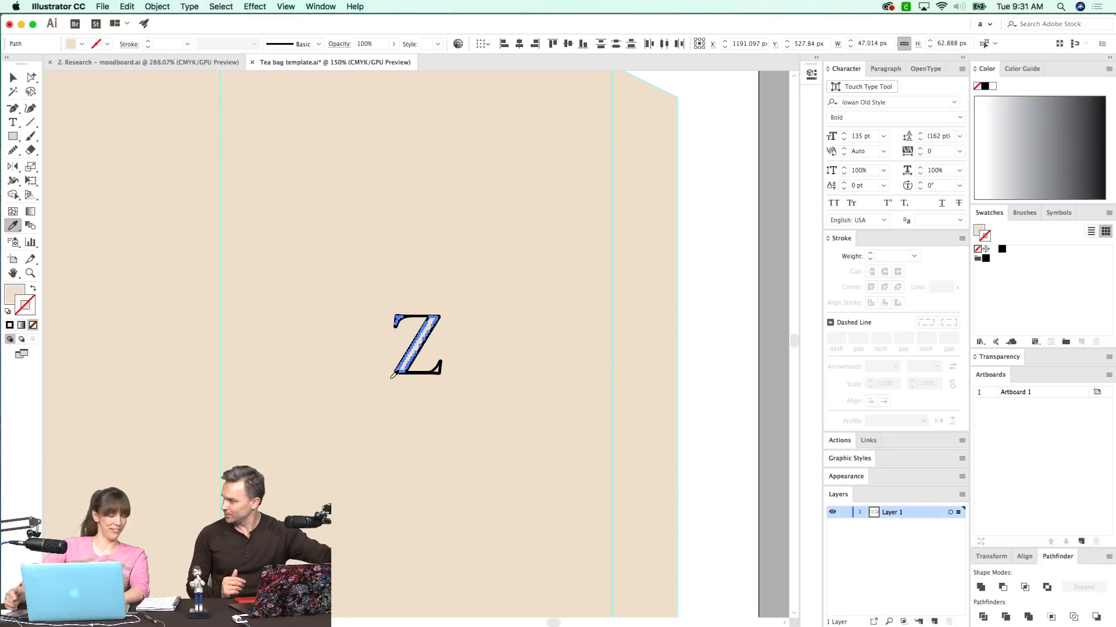
pyautogui.moveTo(436, 370); pyautogui.dragTo(423, 353)
pyautogui.press('super+shift+a')
pyautogui.moveTo(416, 425); pyautogui.dragTo(432, 362)
pyautogui.scroll(1, 448, 377)
pyautogui.press('super+y')
pyautogui.press('a')
pyautogui.moveTo(477, 243); pyautogui.dragTo(364, 335)
pyautogui.press('super+y')
pyautogui.press('v')
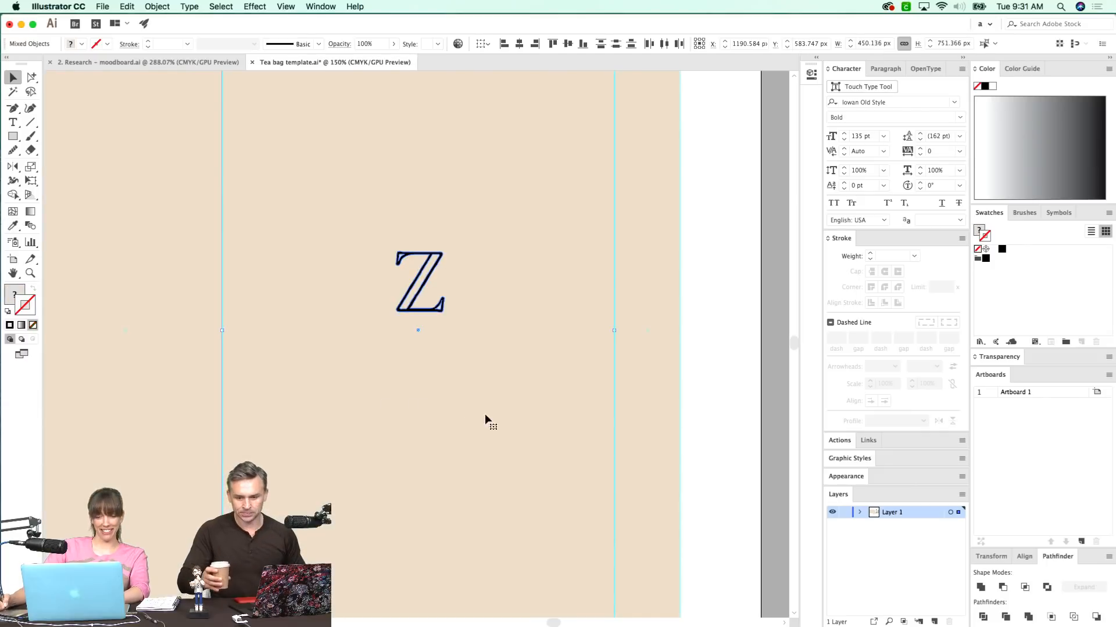
pyautogui.keyDown('shift'); pyautogui.click(488, 444); pyautogui.keyUp('shift')
pyautogui.moveTo(443, 482); pyautogui.dragTo(445, 465)
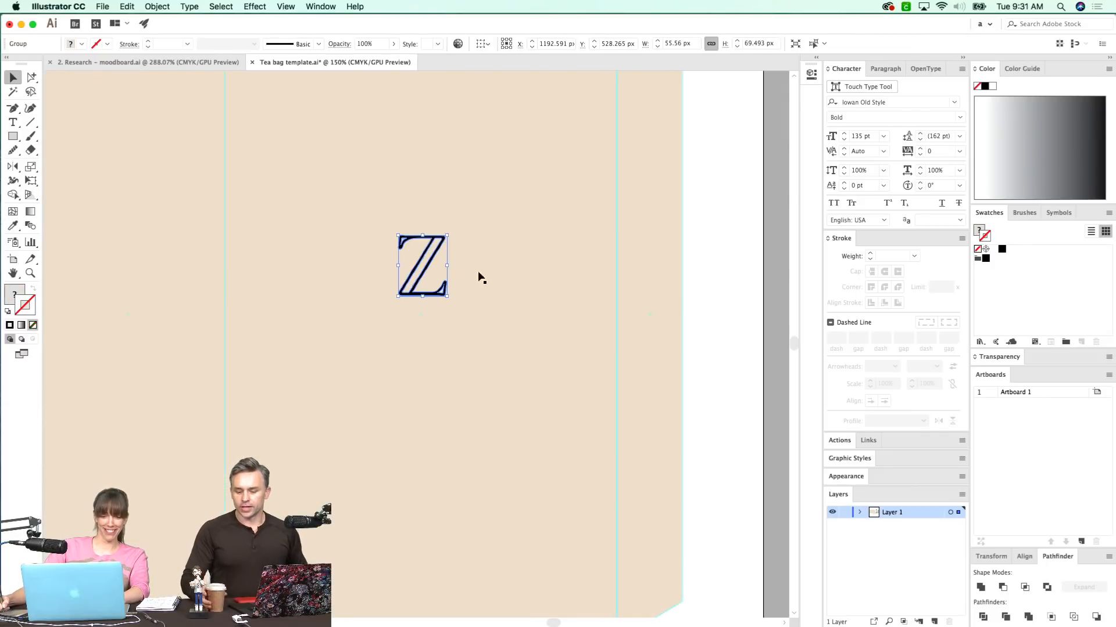
pyautogui.moveTo(420, 283); pyautogui.dragTo(437, 325)
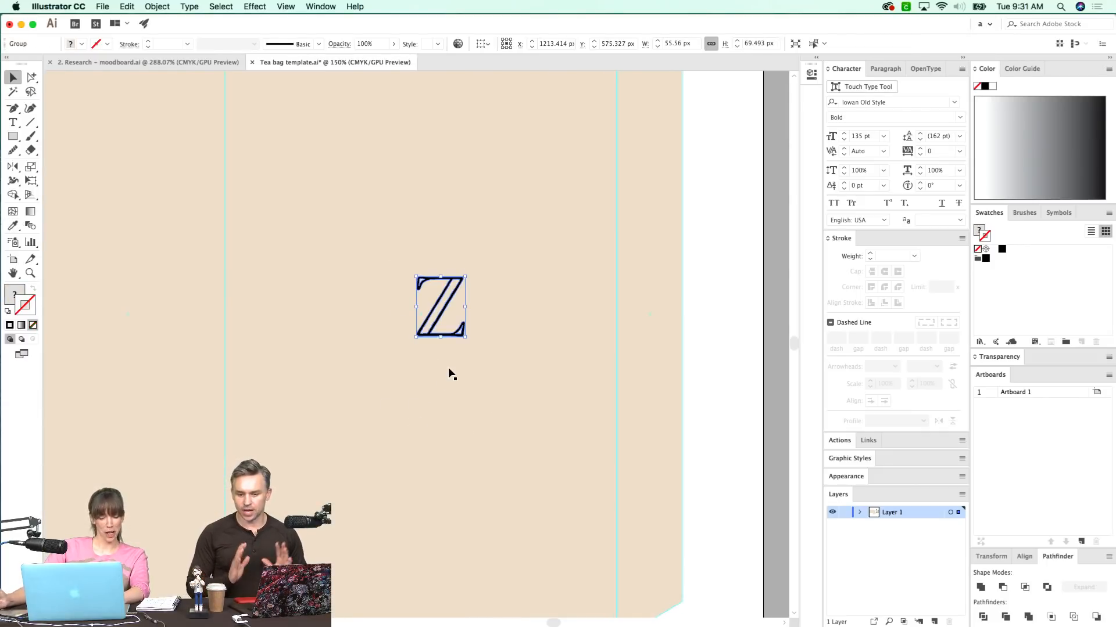
# - Draw a rectangle about 80 by 101 px around the Z logomark
pyautogui.press('super+minus')
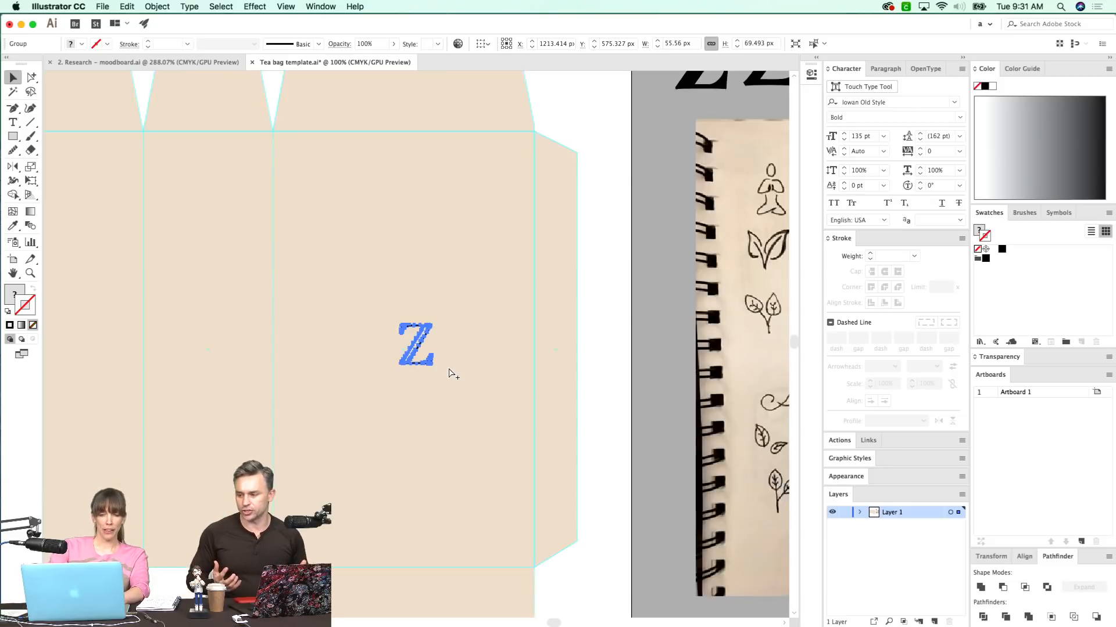
pyautogui.press('super+minus')
pyautogui.moveTo(396, 257); pyautogui.dragTo(445, 276)
pyautogui.moveTo(498, 335); pyautogui.dragTo(515, 329)
pyautogui.hscroll(-3, 579, 411)
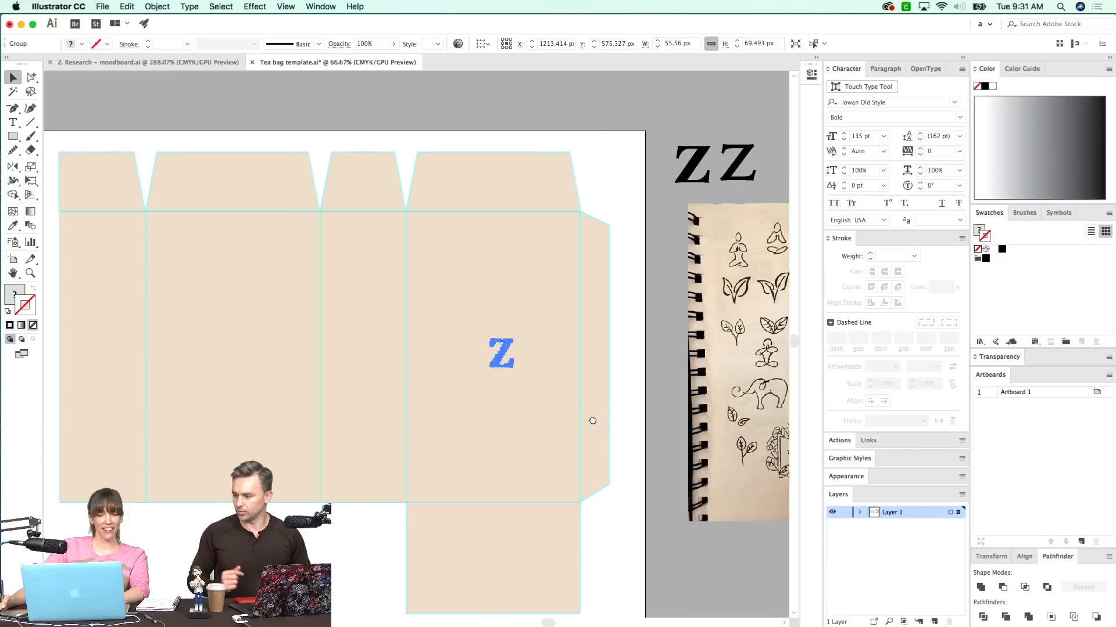
pyautogui.press('z')
pyautogui.moveTo(625, 234); pyautogui.dragTo(353, 465)
pyautogui.moveTo(519, 438); pyautogui.dragTo(531, 449)
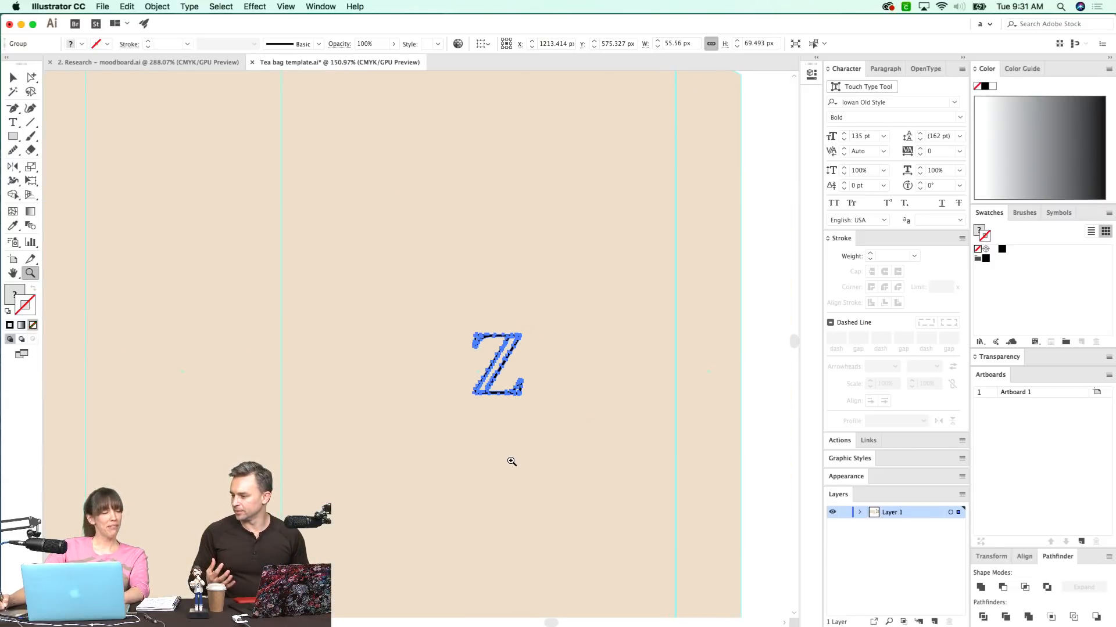
pyautogui.moveTo(512, 399); pyautogui.dragTo(490, 412)
pyautogui.press('super+shift+a')
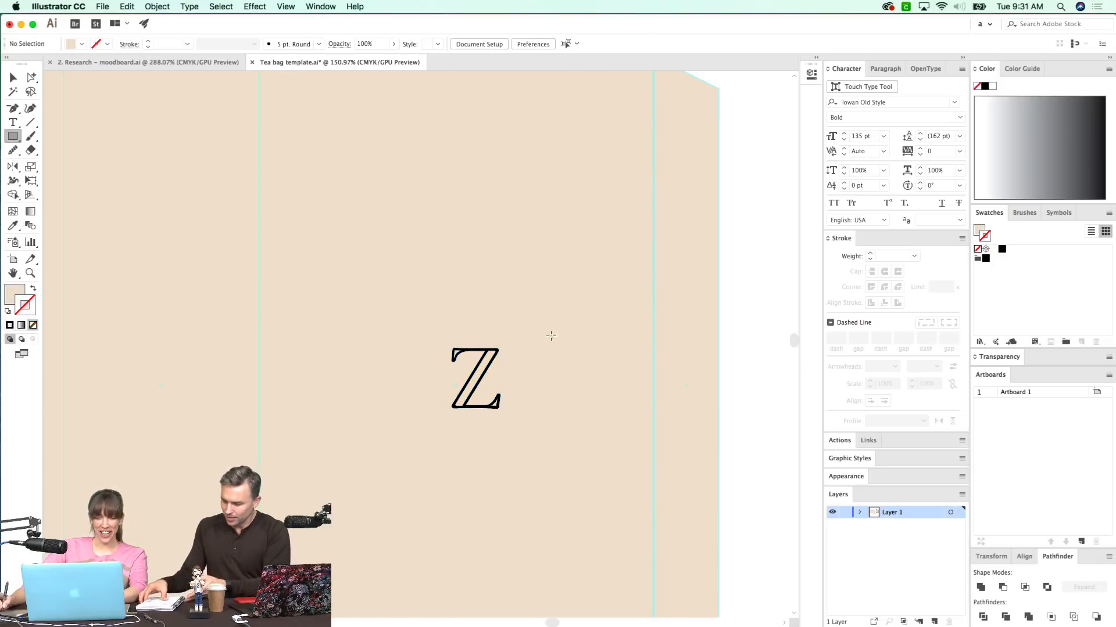
pyautogui.moveTo(443, 335); pyautogui.dragTo(513, 423)
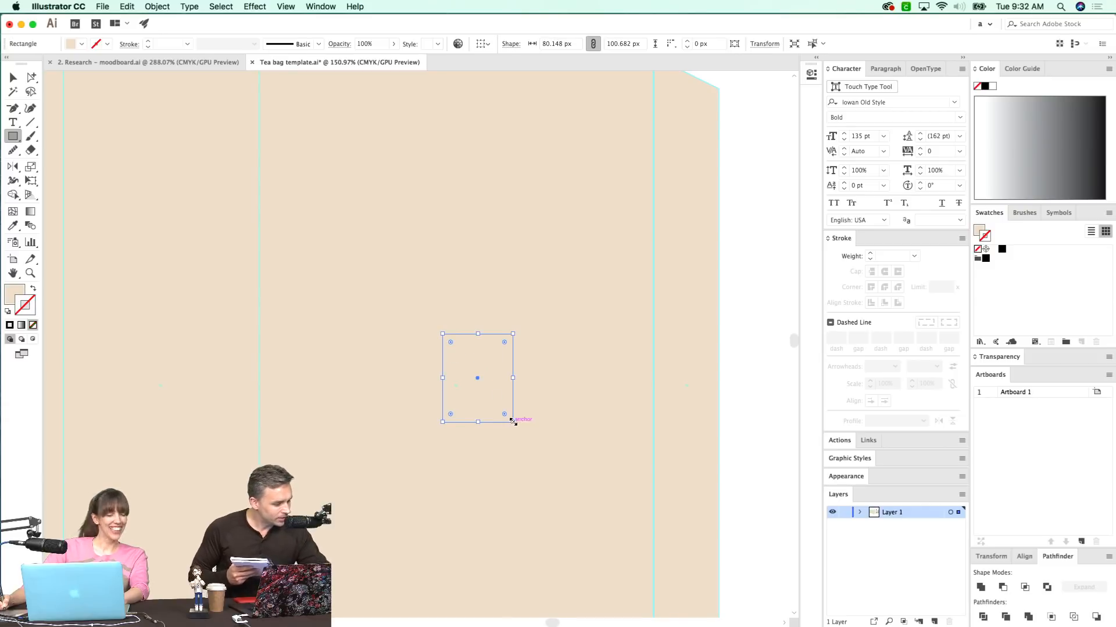
# - Turn the rectangle into a frame around the Z with a 1 pt black stroke and no fill
pyautogui.press('z')
pyautogui.moveTo(561, 284); pyautogui.dragTo(354, 485)
pyautogui.press('d')
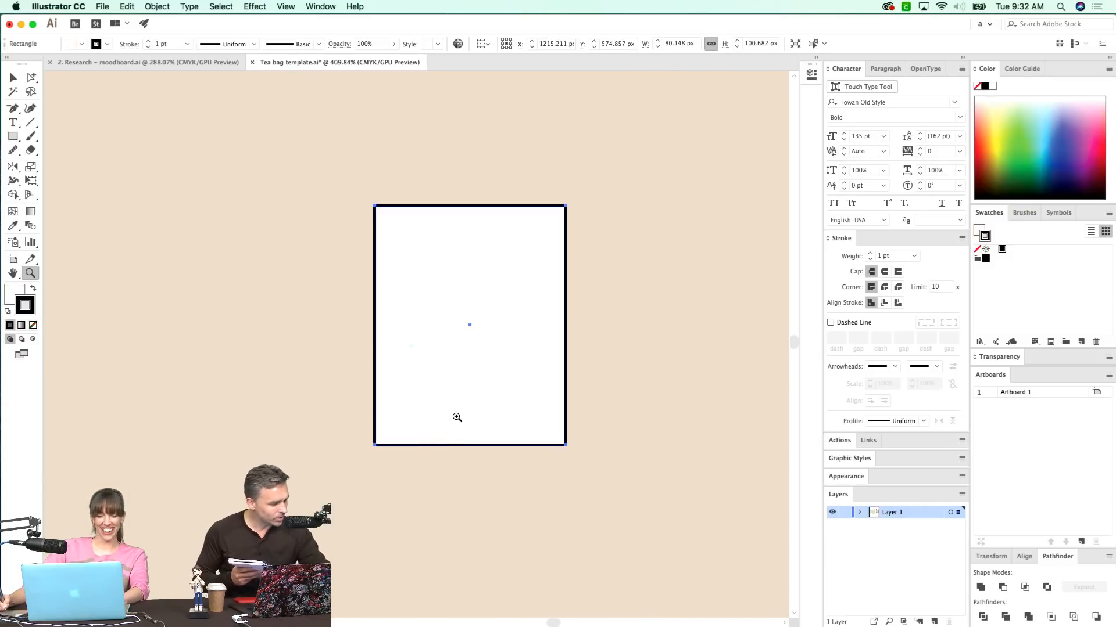
pyautogui.press('/')
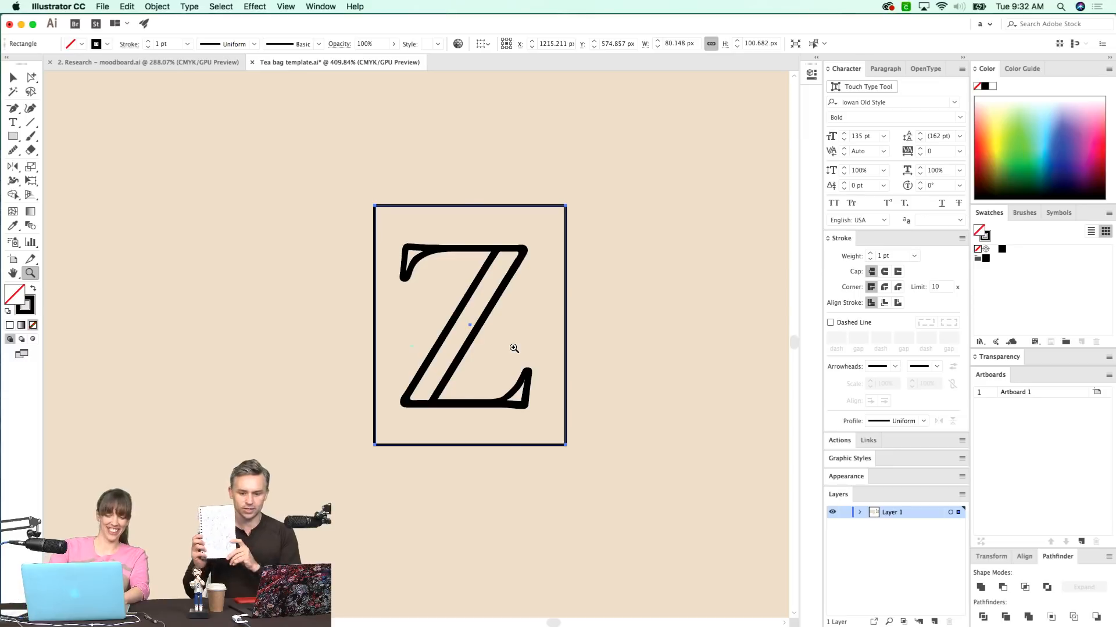
pyautogui.press('super+minus')
pyautogui.hscroll(-5, 470, 357)
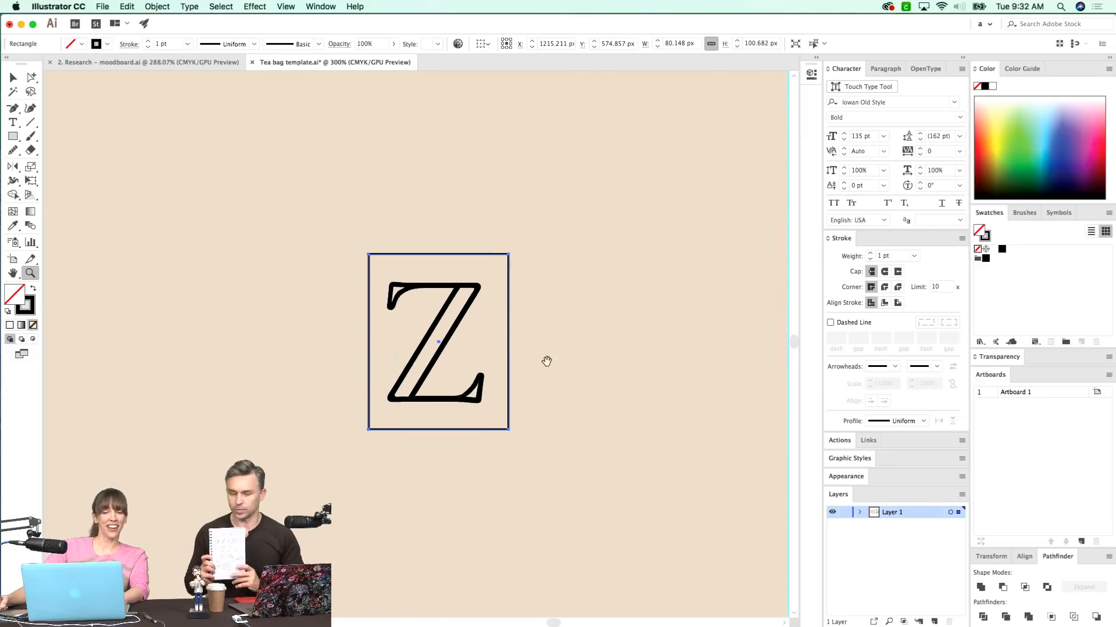
pyautogui.hscroll(-2, 558, 343)
pyautogui.press('super+y')
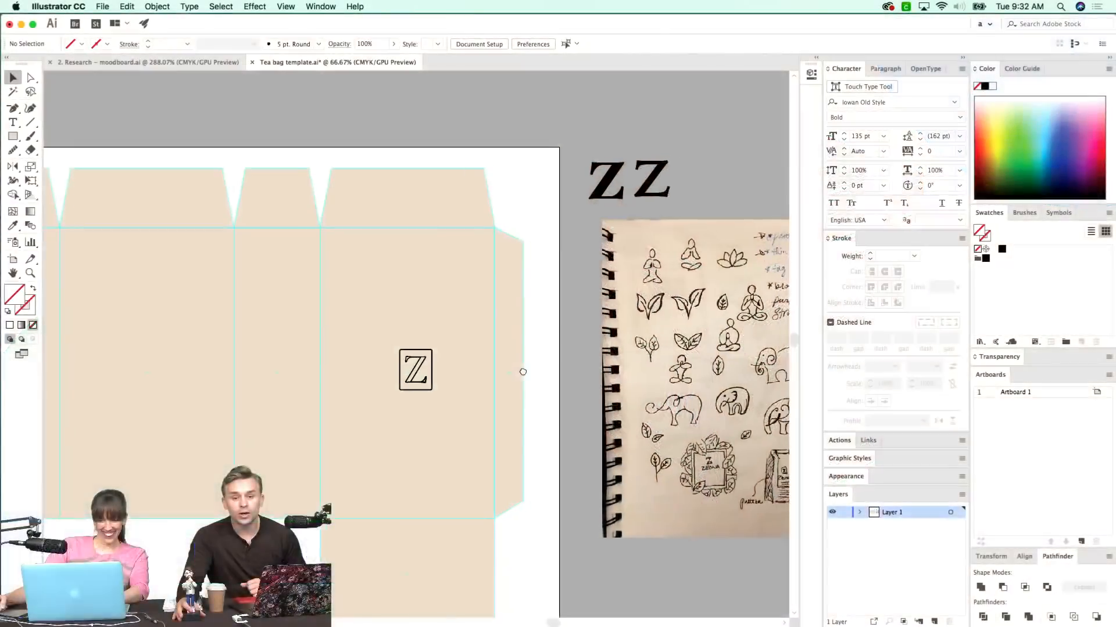
# - Draw a tall rectangle about 298 by 709 px over the panel holding the Z and fill it with dark navy blue
pyautogui.moveTo(523, 372); pyautogui.dragTo(521, 371)
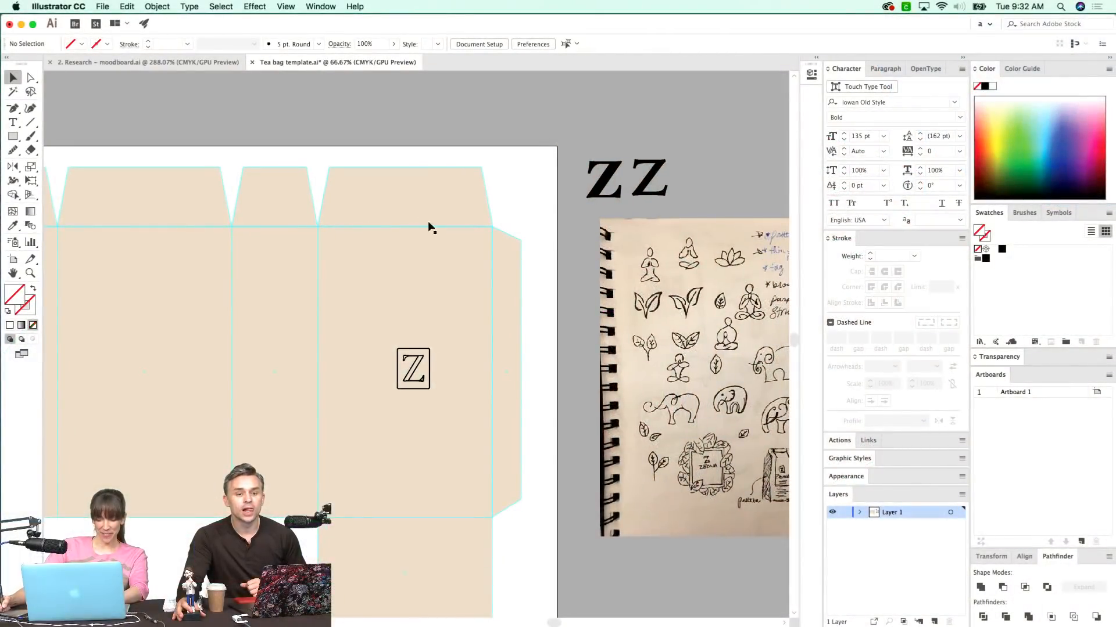
pyautogui.press('m')
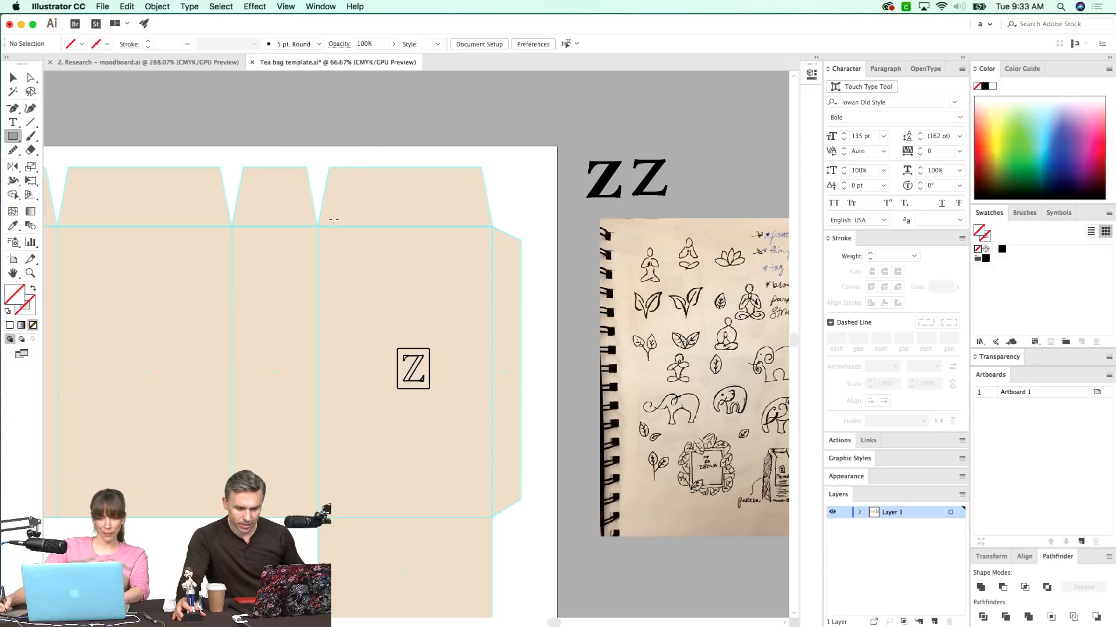
pyautogui.moveTo(348, 218)
pyautogui.mouseDown()
pyautogui.moveTo(433, 446)
pyautogui.moveTo(465, 492)
pyautogui.mouseUp()
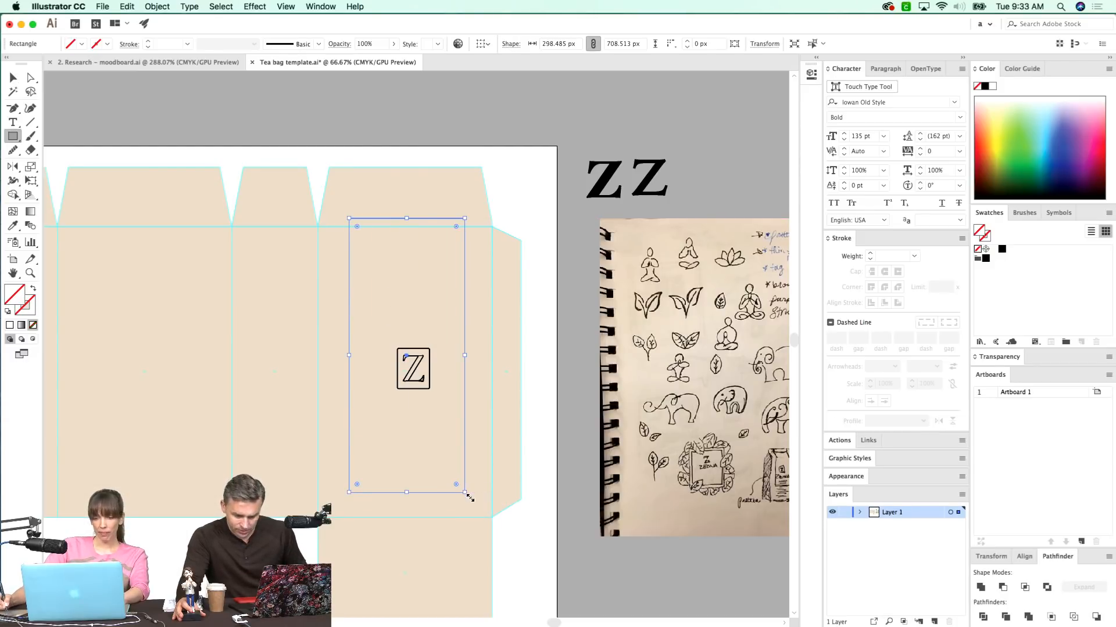
pyautogui.moveTo(1049, 167)
pyautogui.mouseDown()
pyautogui.moveTo(1055, 178)
pyautogui.moveTo(1055, 167)
pyautogui.mouseUp()
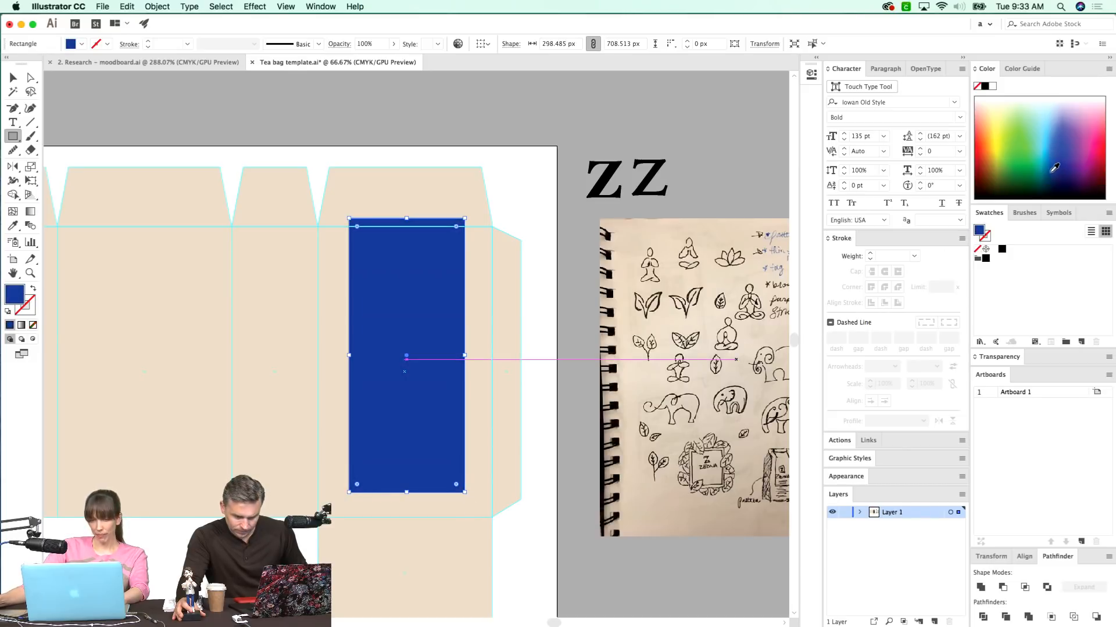
pyautogui.doubleClick(21, 300)
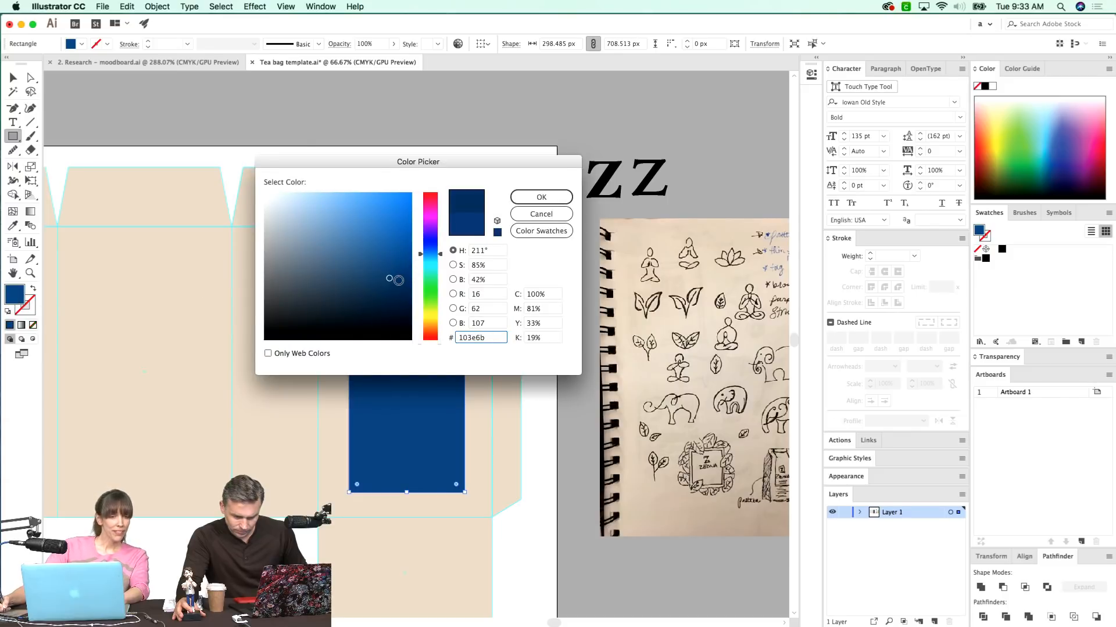
pyautogui.click(561, 197)
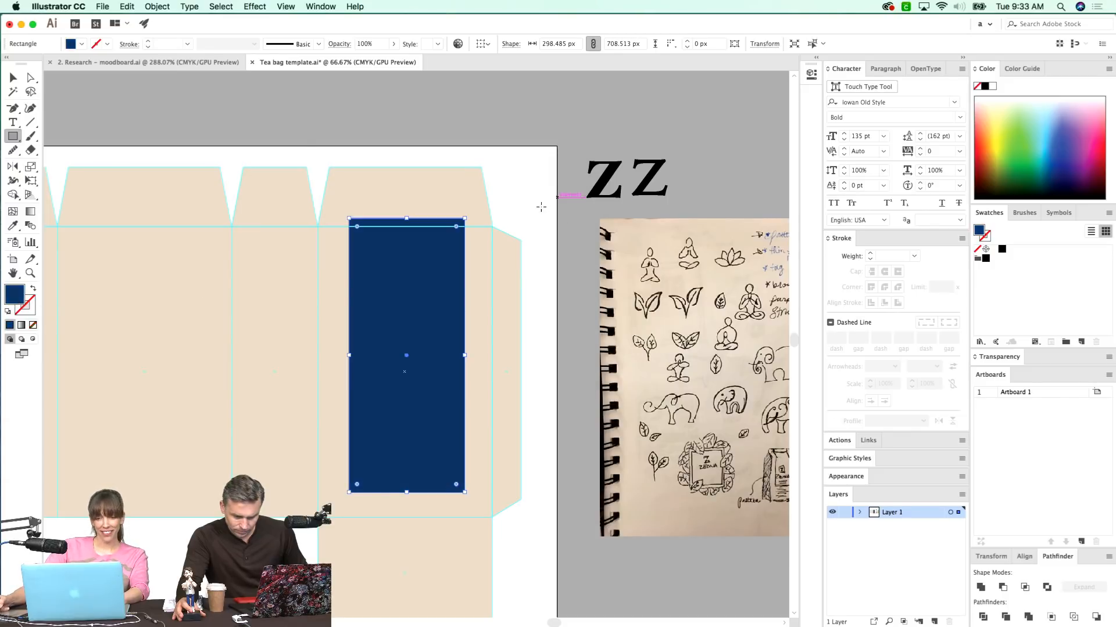
# - Cut the navy rectangle from the artwork and try to select the framed Z by its outlines
pyautogui.press('super+x')
pyautogui.press('super+y')
pyautogui.press('v')
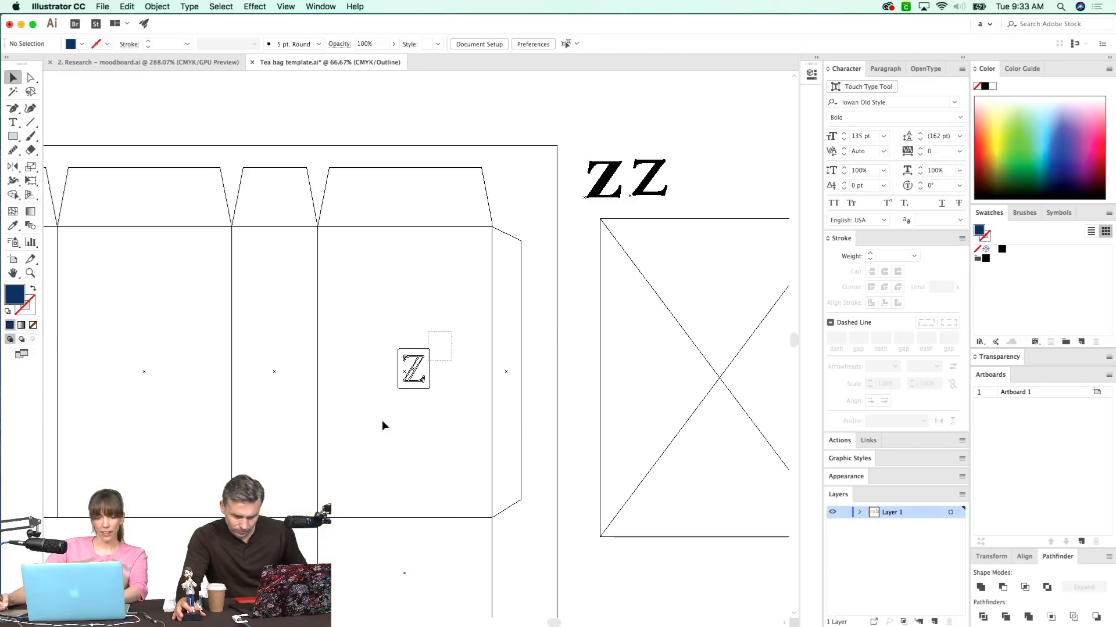
pyautogui.moveTo(372, 426); pyautogui.dragTo(452, 282)
pyautogui.press('super+y')
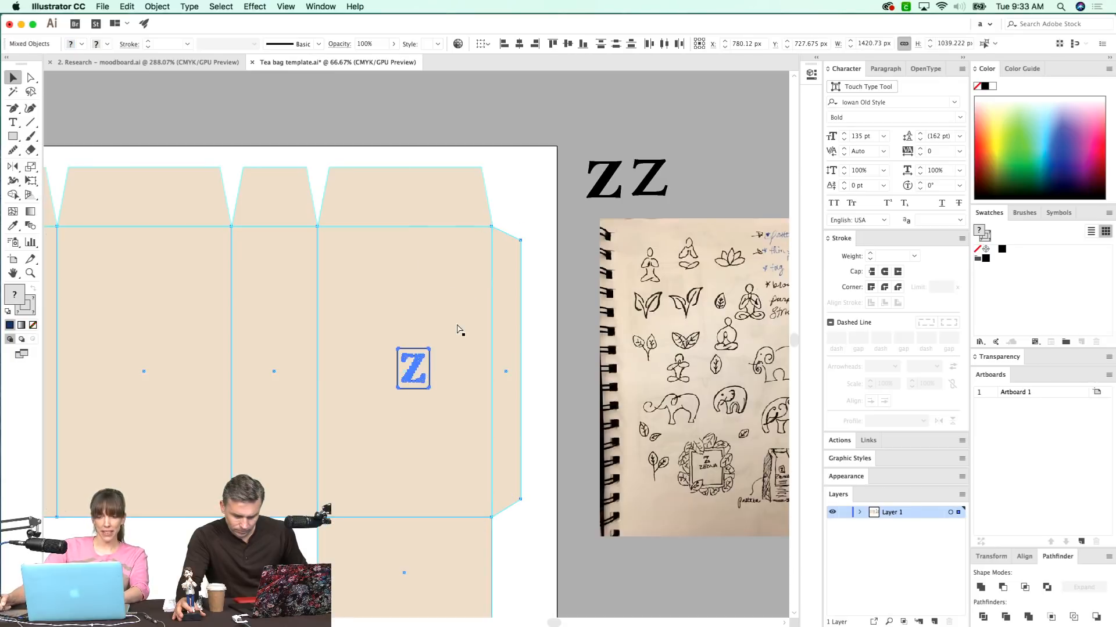
pyautogui.press('z')
pyautogui.press('super+shift+a')
# - Lock the box template group and move the framed Z onto a new layer, Layer 2
pyautogui.moveTo(477, 285); pyautogui.dragTo(571, 252)
pyautogui.press('v')
pyautogui.click(126, 218)
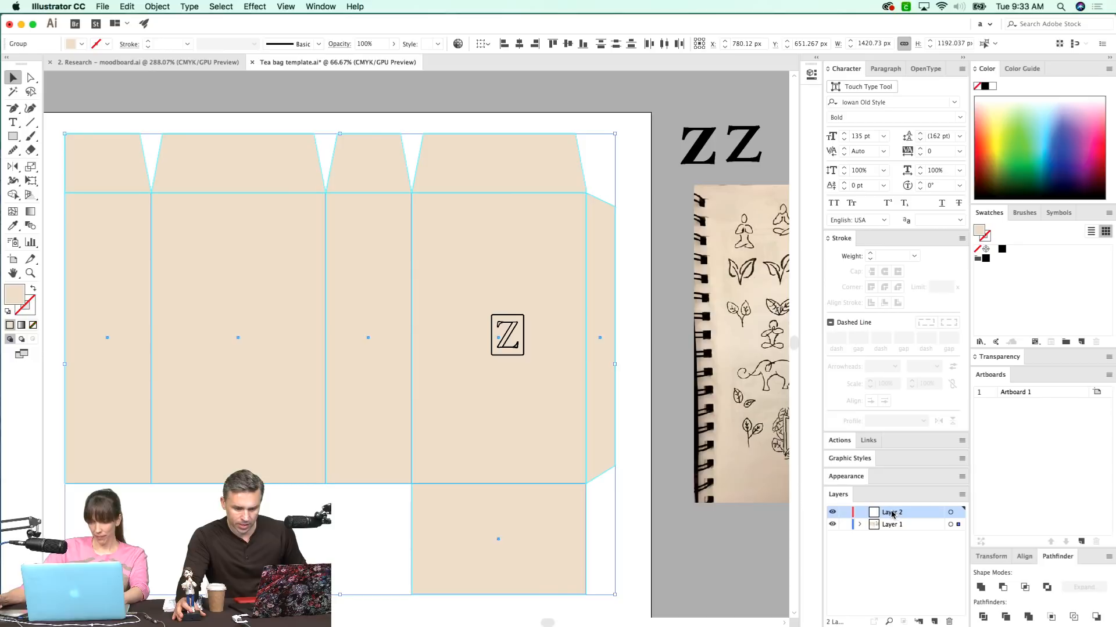
pyautogui.press('super+2')
pyautogui.moveTo(555, 286); pyautogui.dragTo(454, 386)
pyautogui.moveTo(959, 525); pyautogui.dragTo(959, 513)
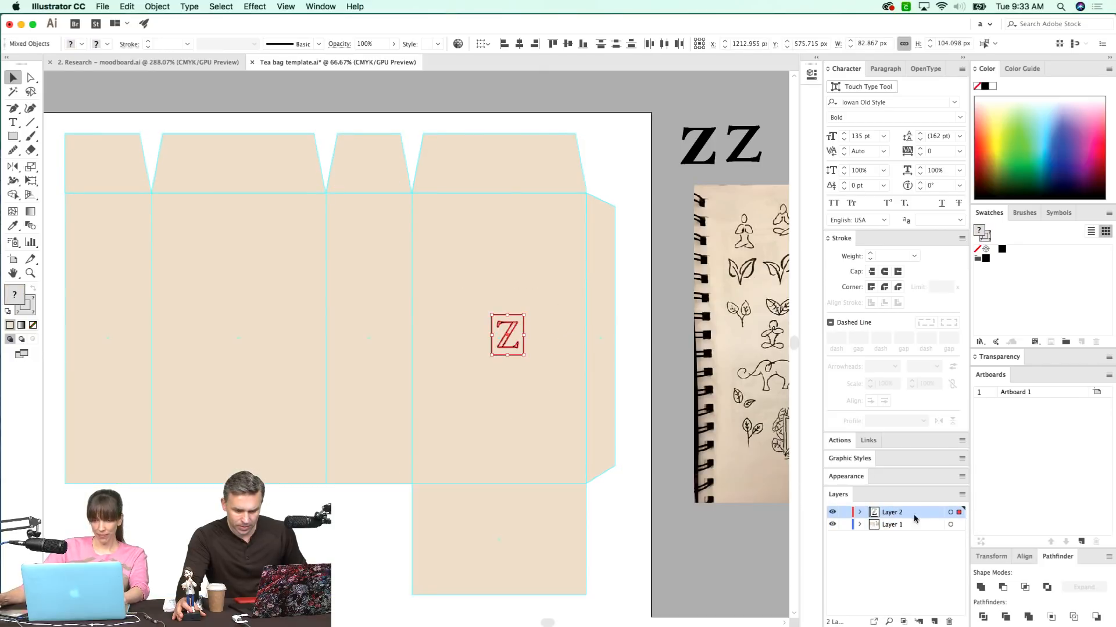
# - Lock Layer 1, which holds the box template
pyautogui.moveTo(488, 402); pyautogui.dragTo(474, 381)
pyautogui.press('z')
pyautogui.moveTo(436, 239); pyautogui.dragTo(570, 426)
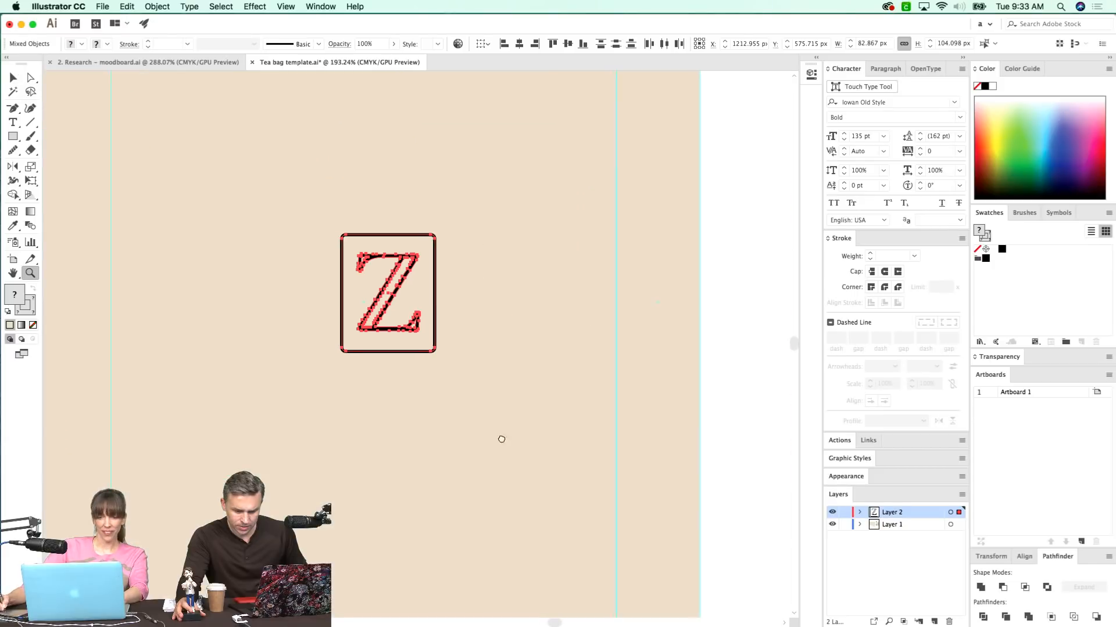
pyautogui.moveTo(490, 436); pyautogui.dragTo(533, 437)
pyautogui.click(844, 526)
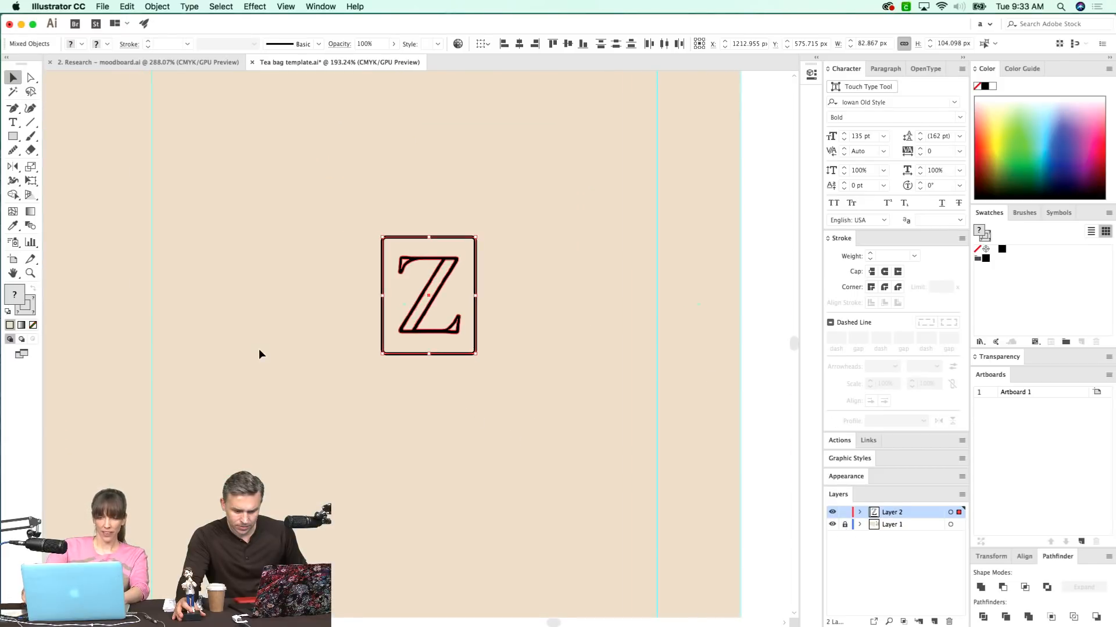
# - Select the framed Z on Layer 2 and inspect its paths in outline view
pyautogui.press('super+minus')
pyautogui.press('super+minus')
pyautogui.press('super+minus')
pyautogui.click(259, 350)
pyautogui.moveTo(464, 379); pyautogui.dragTo(483, 377)
pyautogui.press('z')
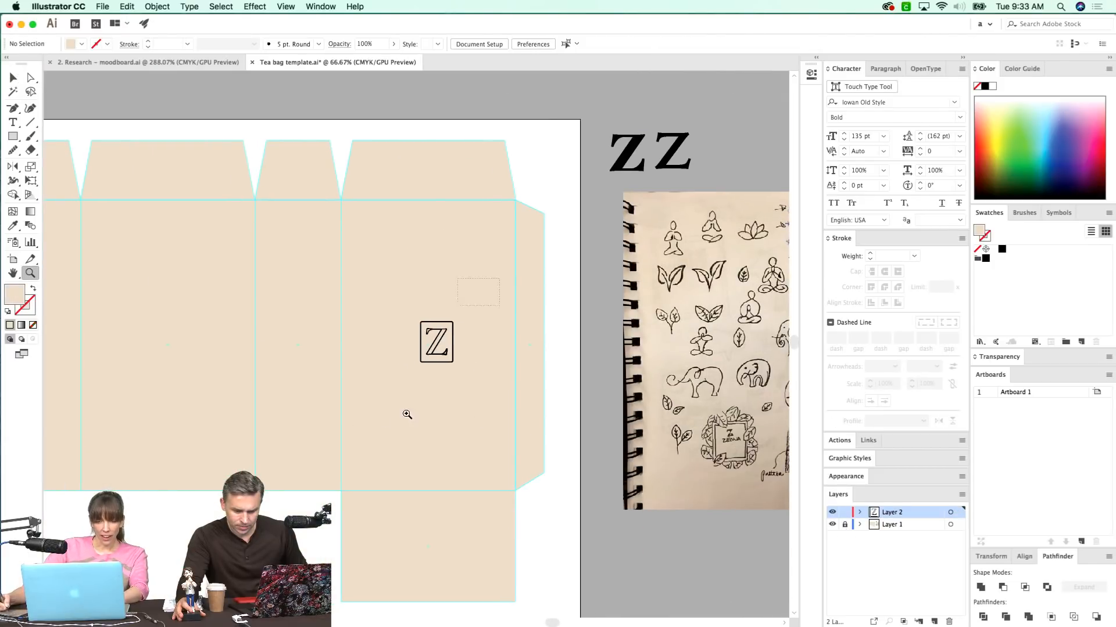
pyautogui.moveTo(343, 418); pyautogui.dragTo(533, 259)
pyautogui.moveTo(512, 294); pyautogui.dragTo(587, 256)
pyautogui.press('v')
pyautogui.press('super+a')
pyautogui.press('super+y')
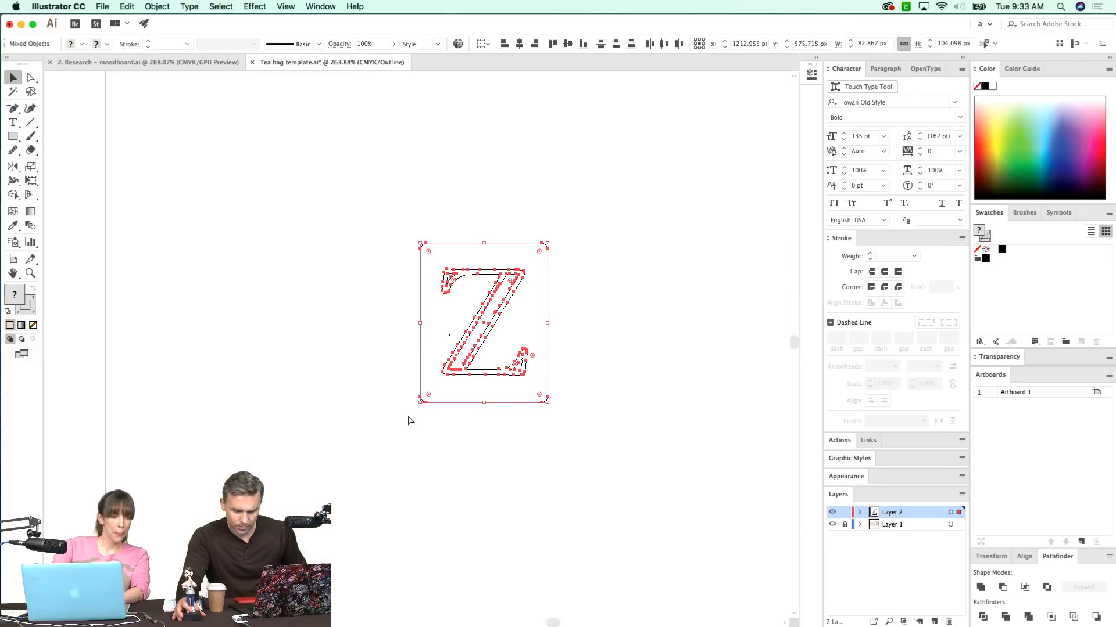
pyautogui.press('super+minus')
pyautogui.press('super+minus')
pyautogui.press('super+y')
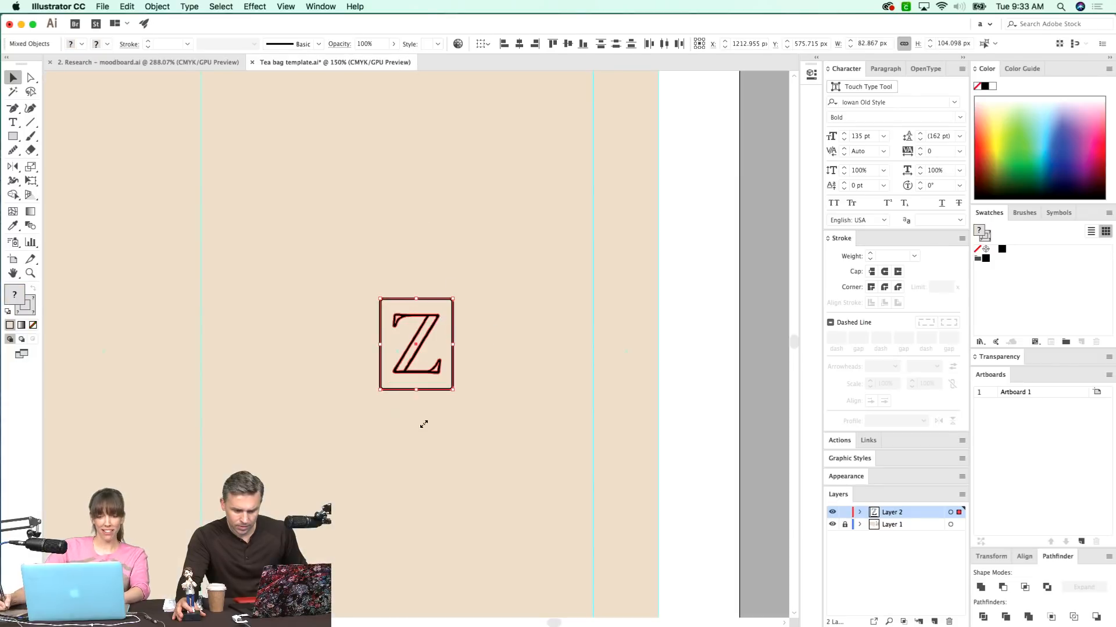
# - Scale the framed Z down proportionally to about 74 by 93 px
pyautogui.moveTo(453, 390); pyautogui.dragTo(445, 381)
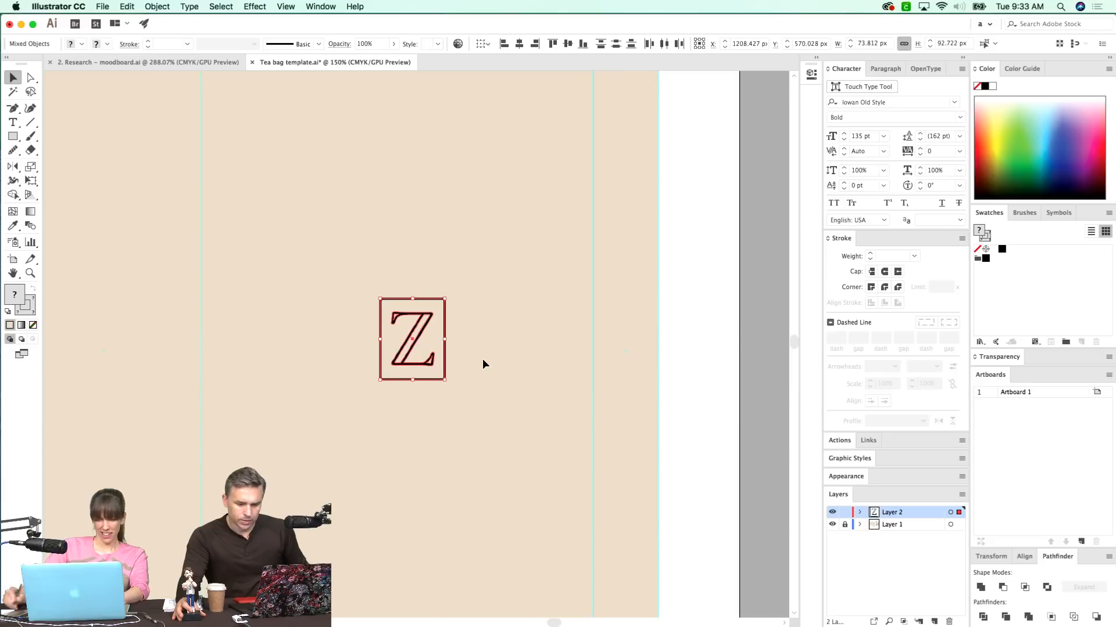
pyautogui.press('super+minus')
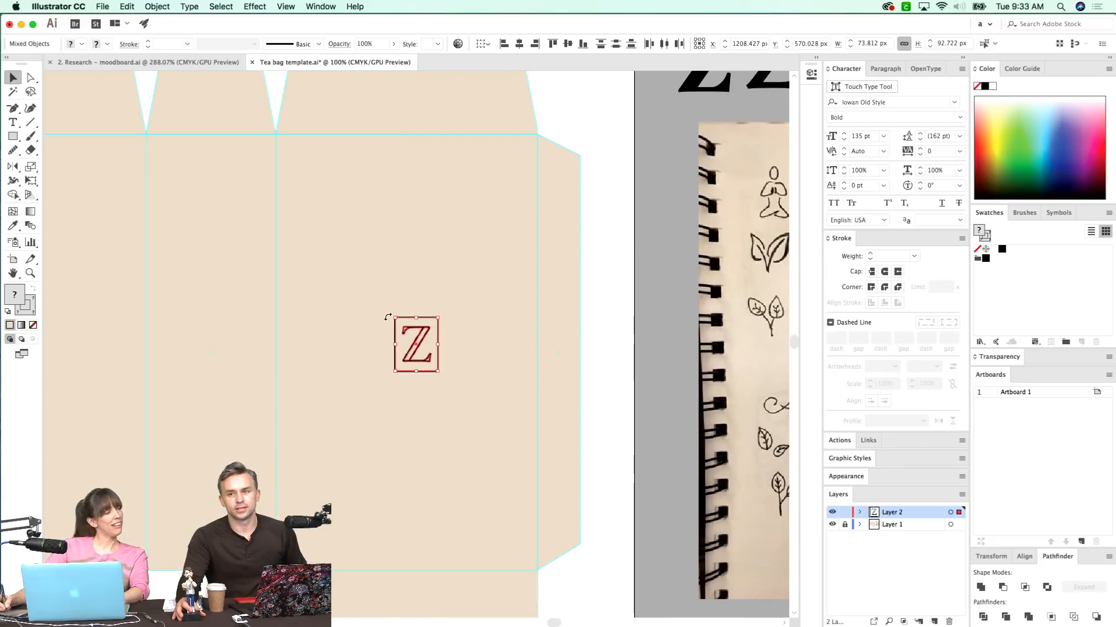
pyautogui.scroll(1, 472, 352)
pyautogui.hscroll(-2, 472, 351)
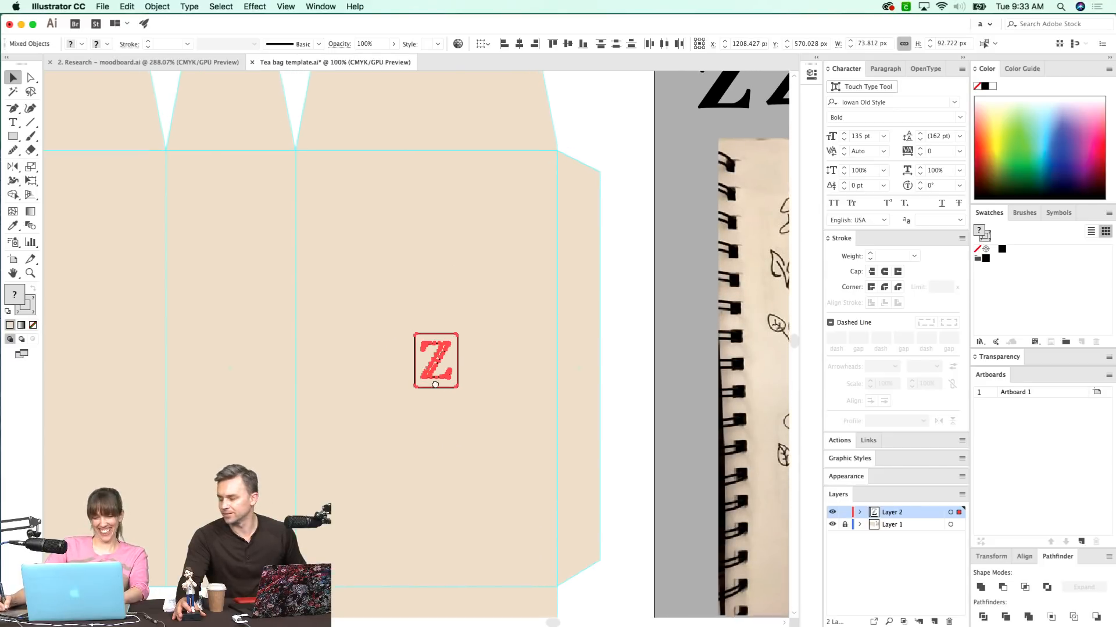
pyautogui.click(349, 191)
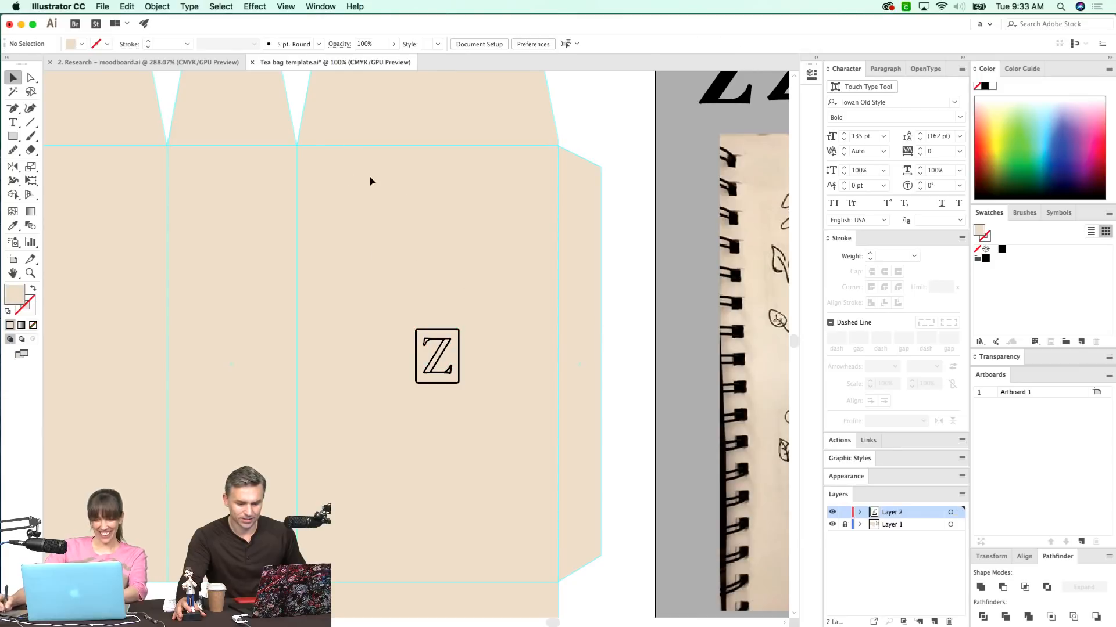
# - Draw a tall rectangle about 341 by 717 px over the panel holding the Z and fill it with dark teal blue
pyautogui.moveTo(359, 228); pyautogui.dragTo(527, 554)
pyautogui.scroll(1, 639, 348)
pyautogui.moveTo(1061, 144); pyautogui.dragTo(1047, 174)
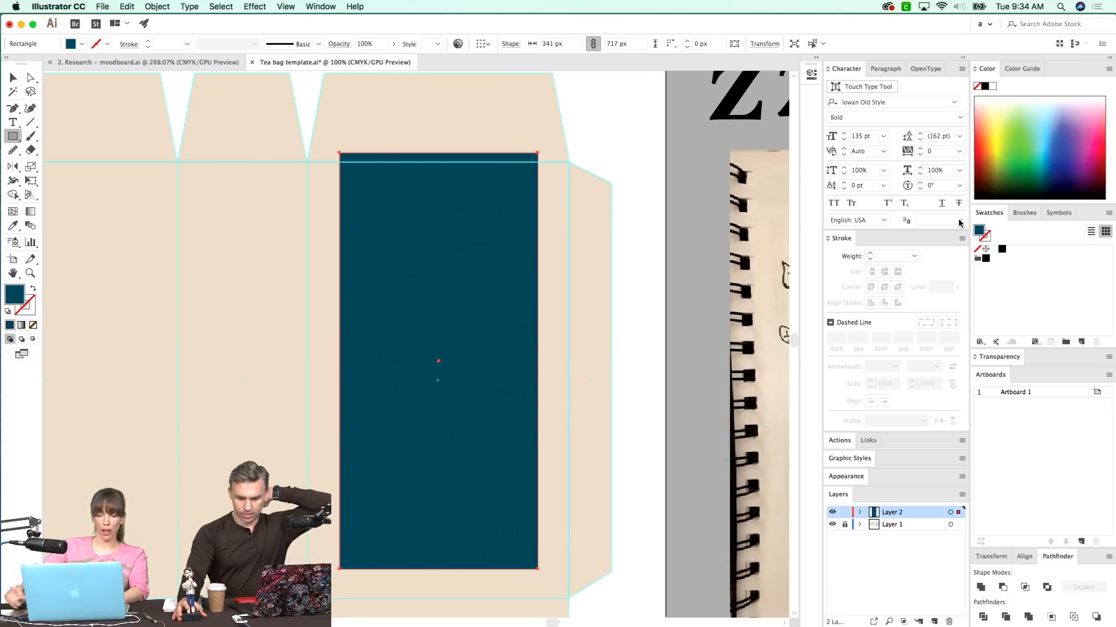
# - Cut the teal rectangle, select the framed Z by its outlines, and place the rectangle behind it
pyautogui.press('super+x')
pyautogui.press('super+y')
pyautogui.press('v')
pyautogui.moveTo(504, 319); pyautogui.dragTo(444, 370)
pyautogui.press('super+y')
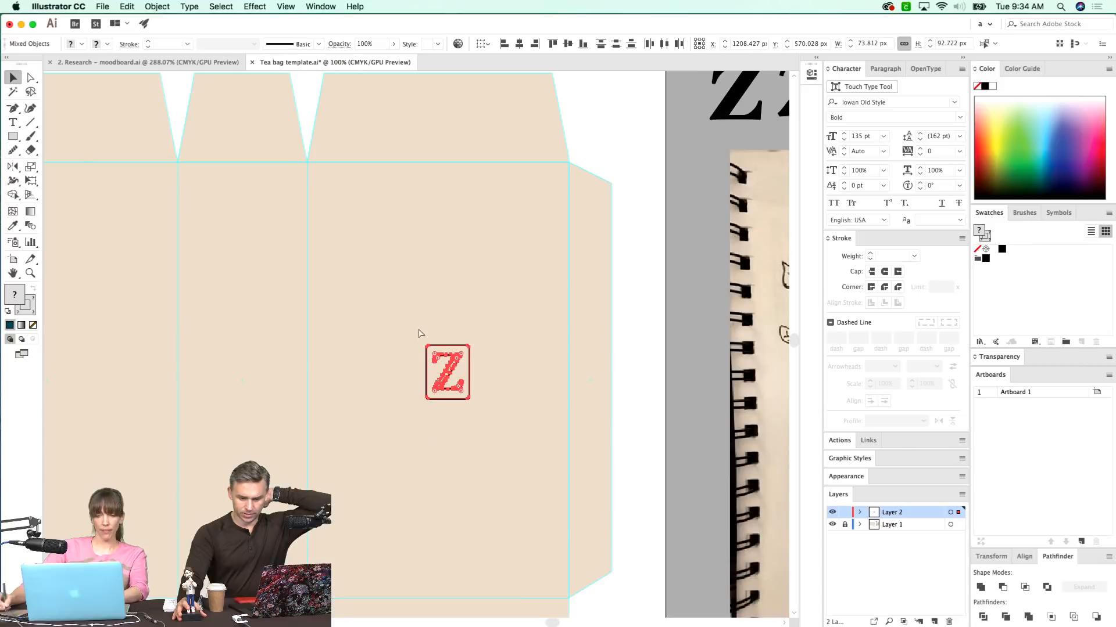
pyautogui.press('super+z')
pyautogui.click(550, 373)
pyautogui.moveTo(551, 374); pyautogui.dragTo(542, 349)
# - Combine the beige inner shapes of the Z into one compound path
pyautogui.press('z')
pyautogui.moveTo(497, 282); pyautogui.dragTo(377, 457)
pyautogui.moveTo(495, 196); pyautogui.dragTo(317, 423)
pyautogui.moveTo(410, 286); pyautogui.dragTo(436, 286)
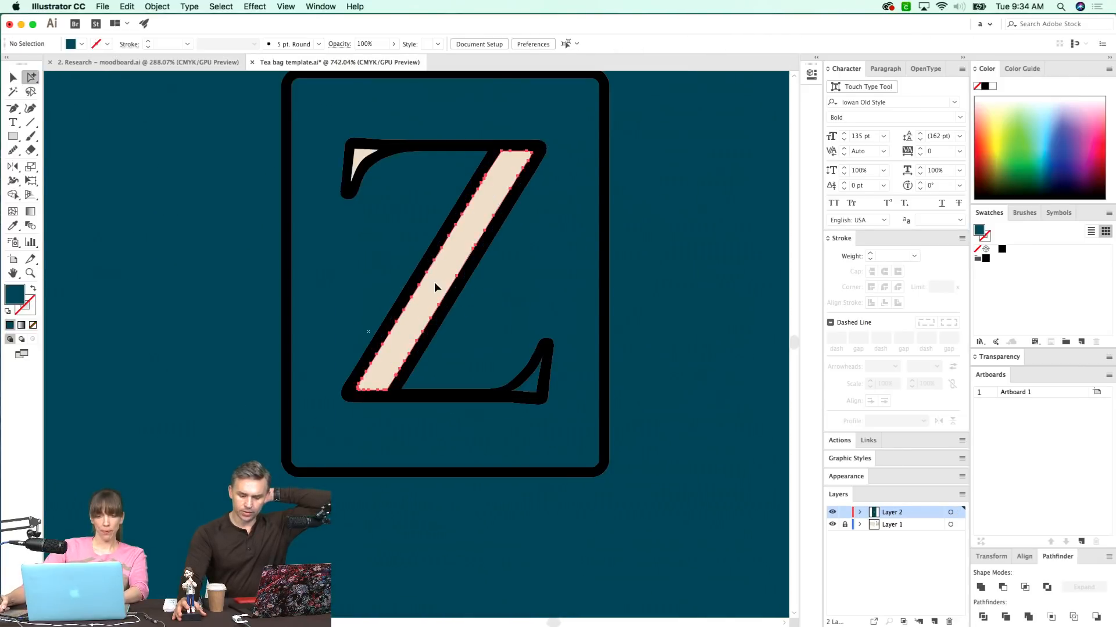
pyautogui.press('a')
pyautogui.click(375, 165)
pyautogui.press('Up')
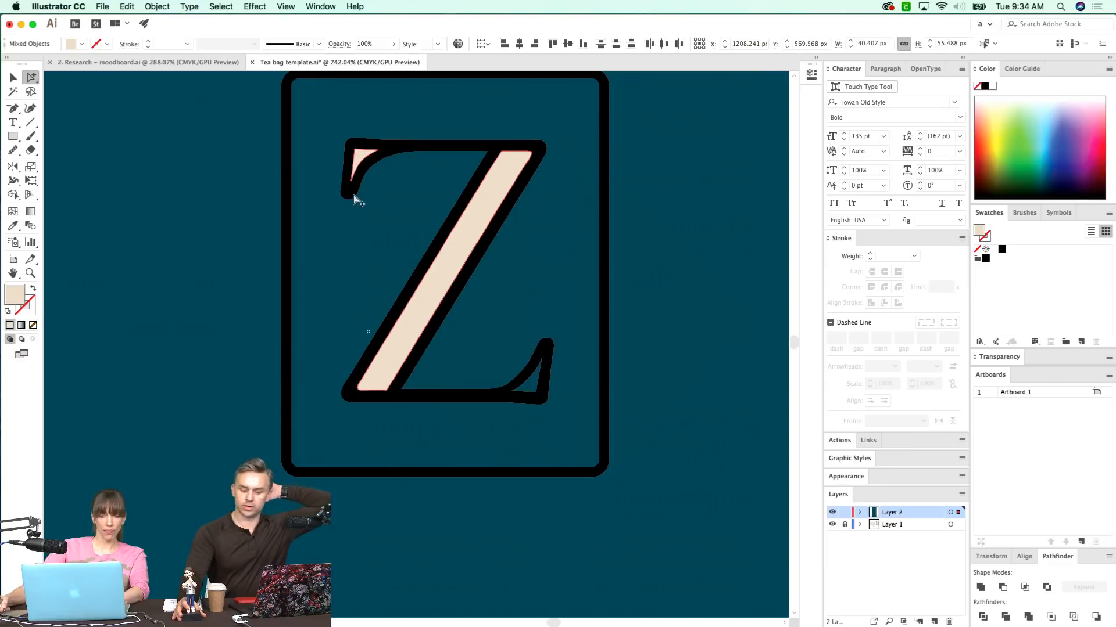
pyautogui.press('super+8')
# - Subtract the beige inner shapes from the black Z with Minus Front
pyautogui.keyDown('shift'); pyautogui.click(542, 145); pyautogui.keyUp('shift')
pyautogui.press('super+g')
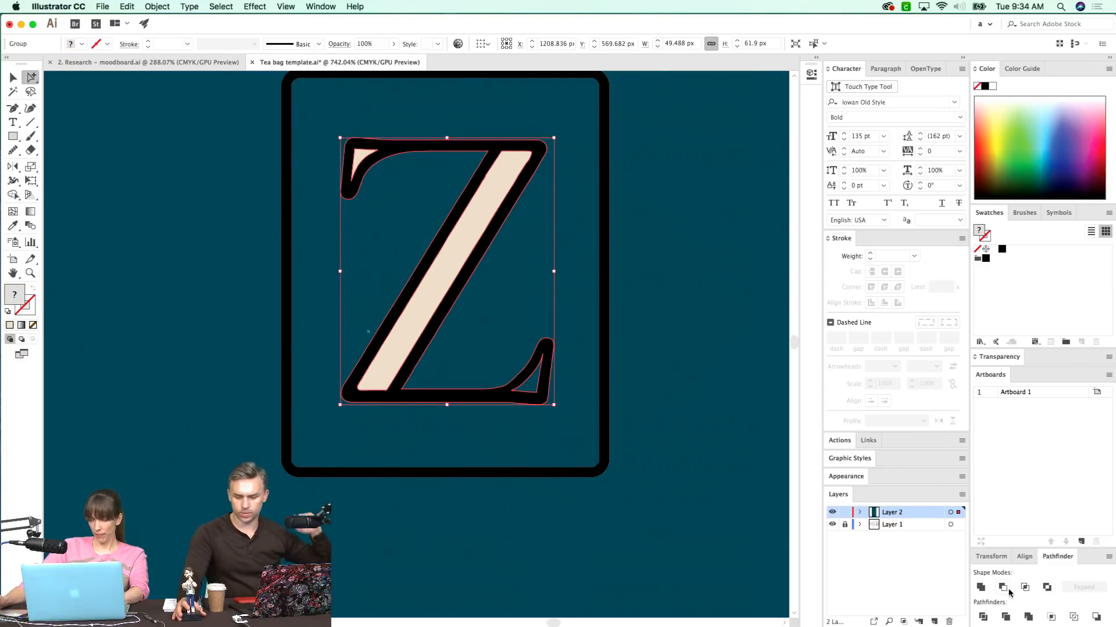
pyautogui.click(1003, 588)
# - Convert the frame's stroke to outlines and group the frame with the Z
pyautogui.click(959, 511)
pyautogui.press('super+a')
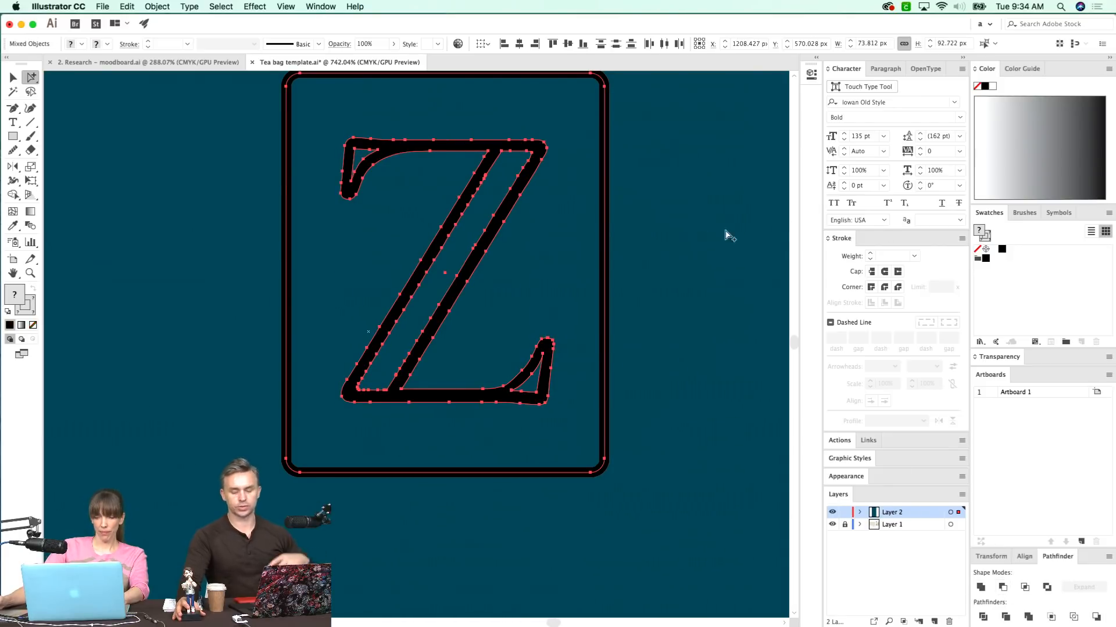
pyautogui.press('super+g')
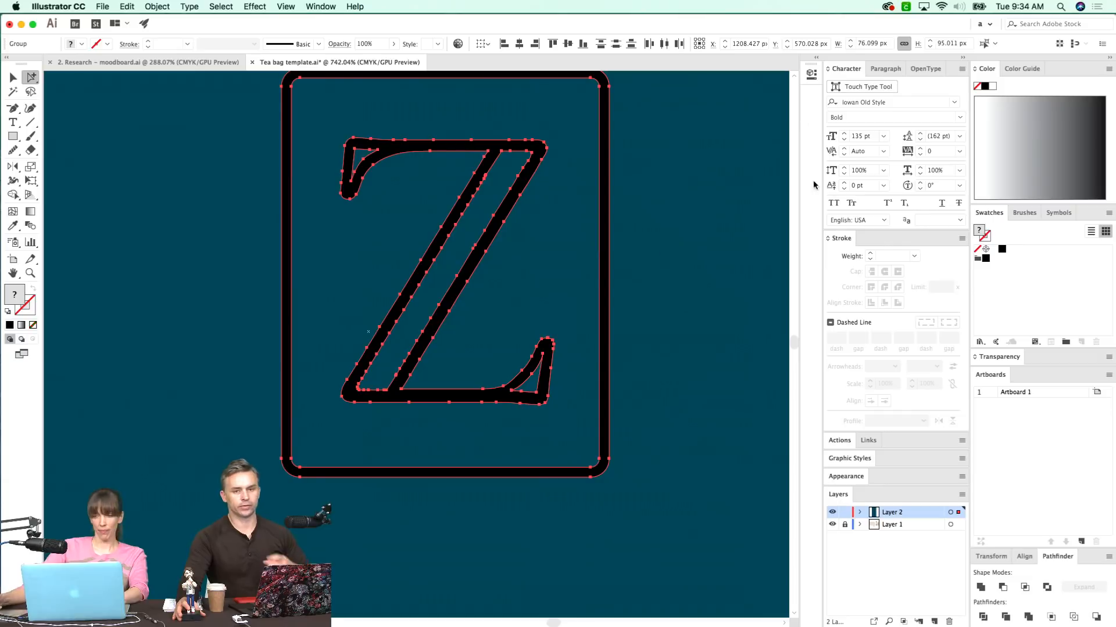
# - Sample the box's beige with the Eyedropper to recolor the framed Z group
pyautogui.press('super+minus')
pyautogui.press('super+minus')
pyautogui.press('super+minus')
pyautogui.press('super+minus')
pyautogui.press('super+minus')
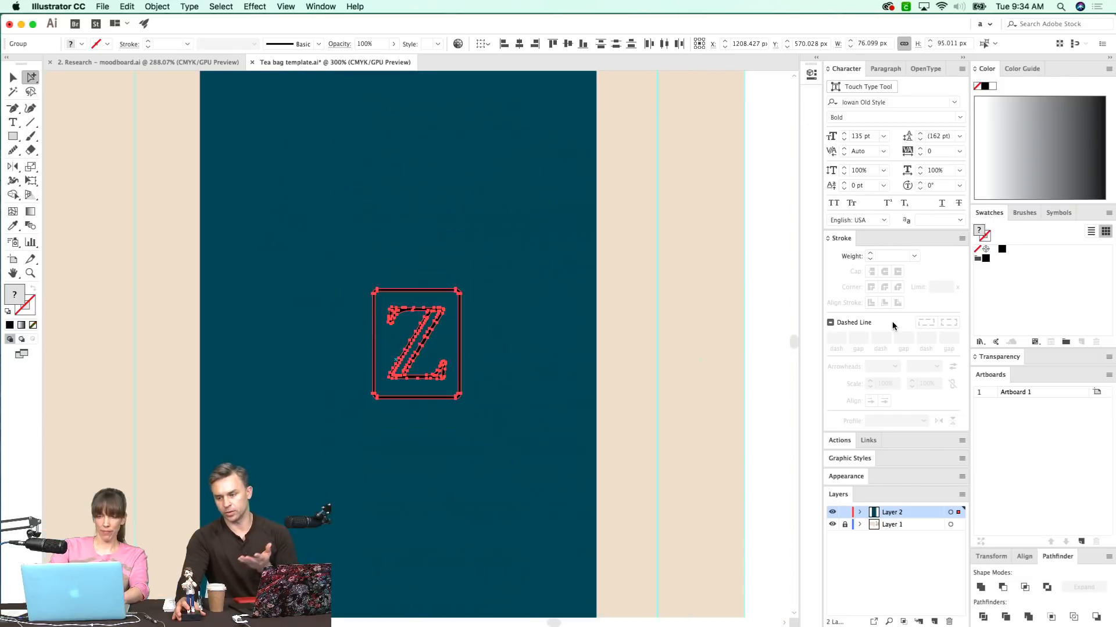
pyautogui.press('i')
pyautogui.click(627, 319)
pyautogui.press('shift+super+a')
# - Select the framed Z without the teal rectangle and make it a compound path
pyautogui.moveTo(406, 431); pyautogui.dragTo(531, 246)
pyautogui.press('v')
pyautogui.click(499, 298)
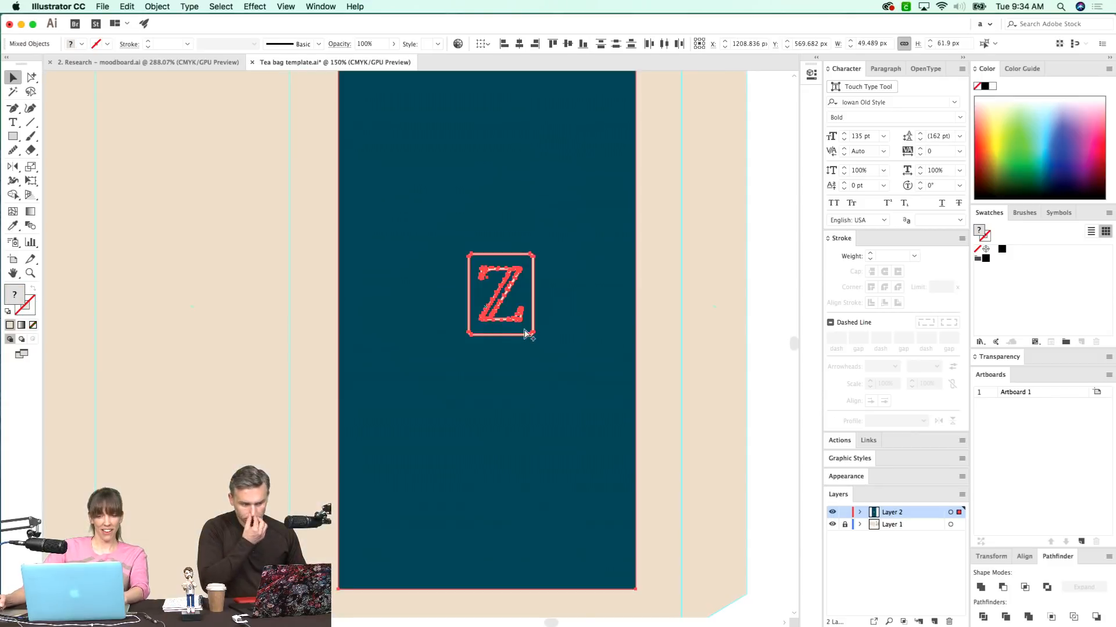
pyautogui.keyDown('shift'); pyautogui.click(604, 281); pyautogui.keyUp('shift')
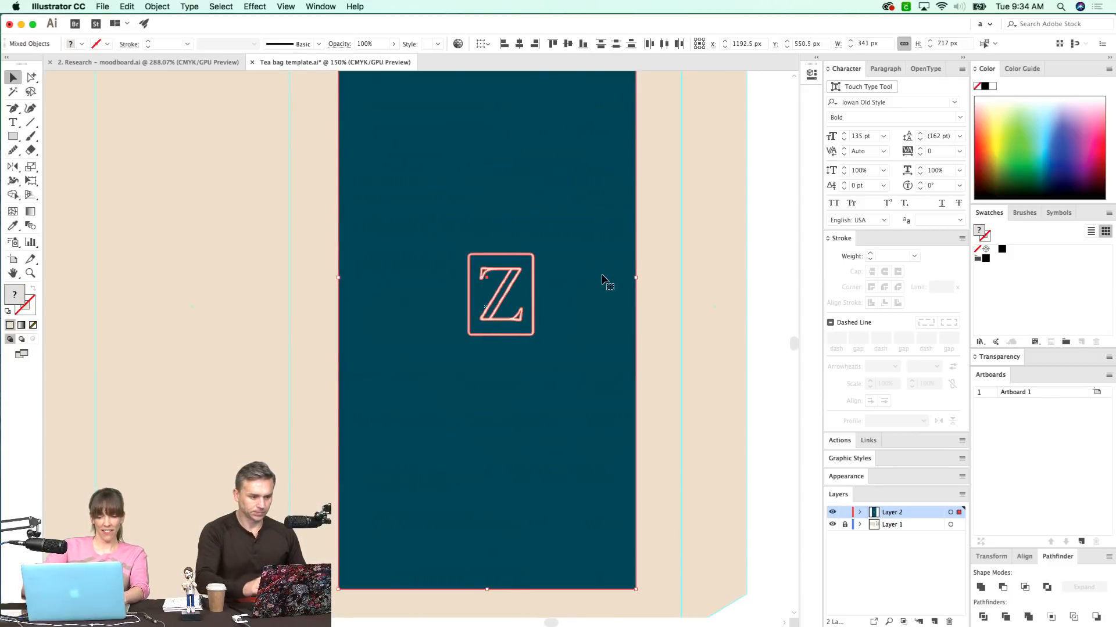
pyautogui.keyDown('shift'); pyautogui.click(568, 254); pyautogui.keyUp('shift')
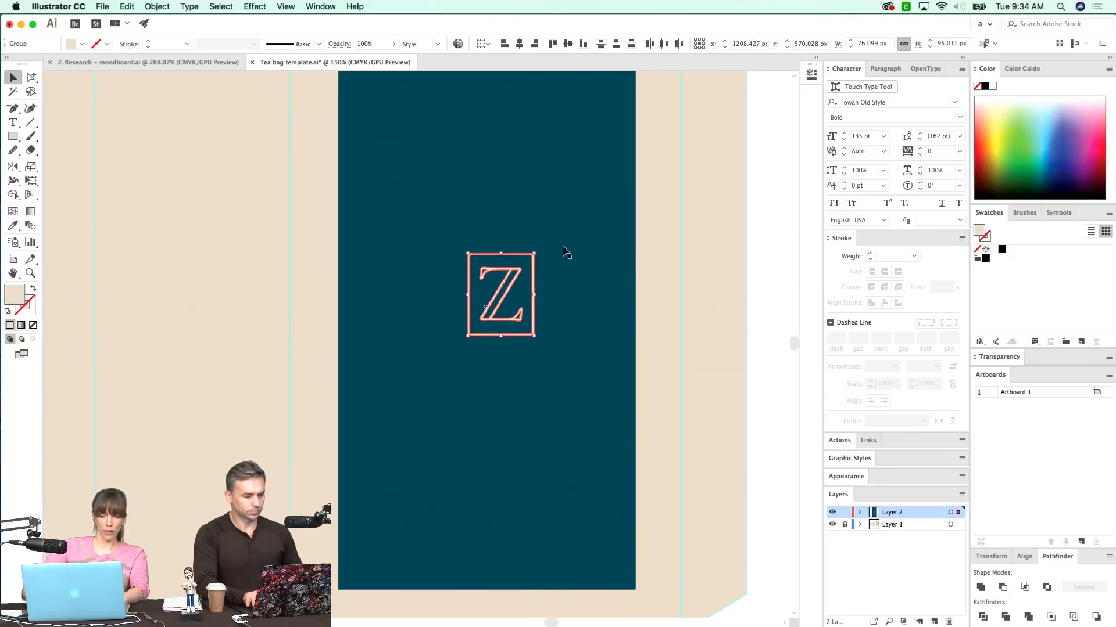
pyautogui.press('super+8')
# - Scale the framed Z down to about 57 by 71 px
pyautogui.moveTo(535, 252); pyautogui.dragTo(517, 275)
pyautogui.press('super+shift+a')
pyautogui.moveTo(496, 392); pyautogui.dragTo(531, 423)
pyautogui.scroll(2, 531, 423)
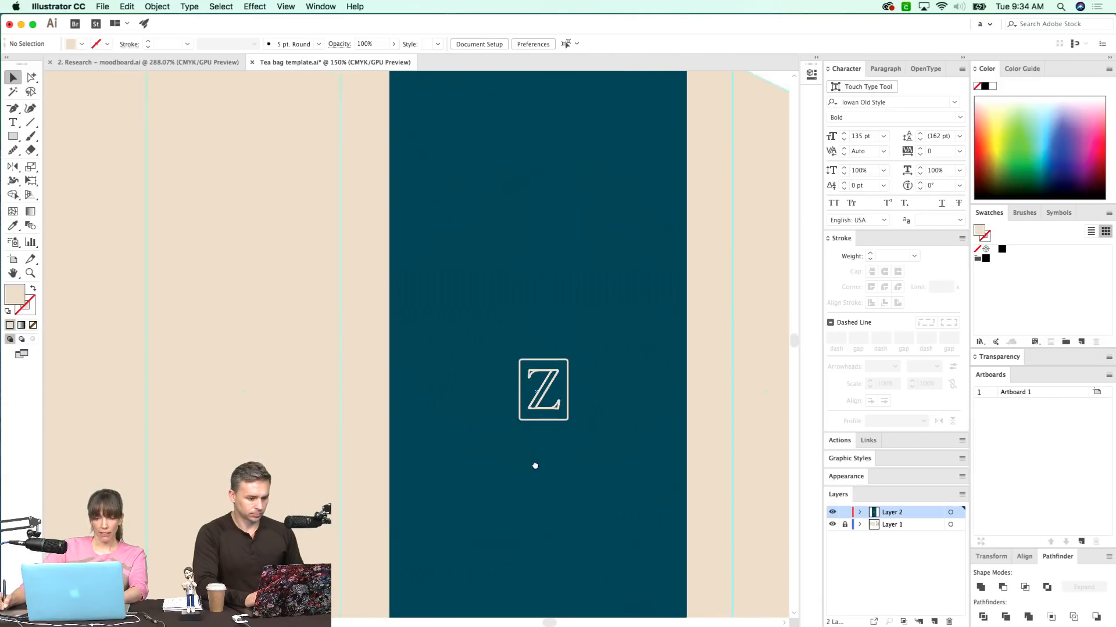
# - Move the framed Z slightly up and to the left, and reduce it to about 52 by 65 px
pyautogui.moveTo(494, 455); pyautogui.dragTo(484, 468)
pyautogui.press('v')
pyautogui.moveTo(423, 333); pyautogui.dragTo(391, 317)
pyautogui.press('super+minus')
pyautogui.press('super+minus')
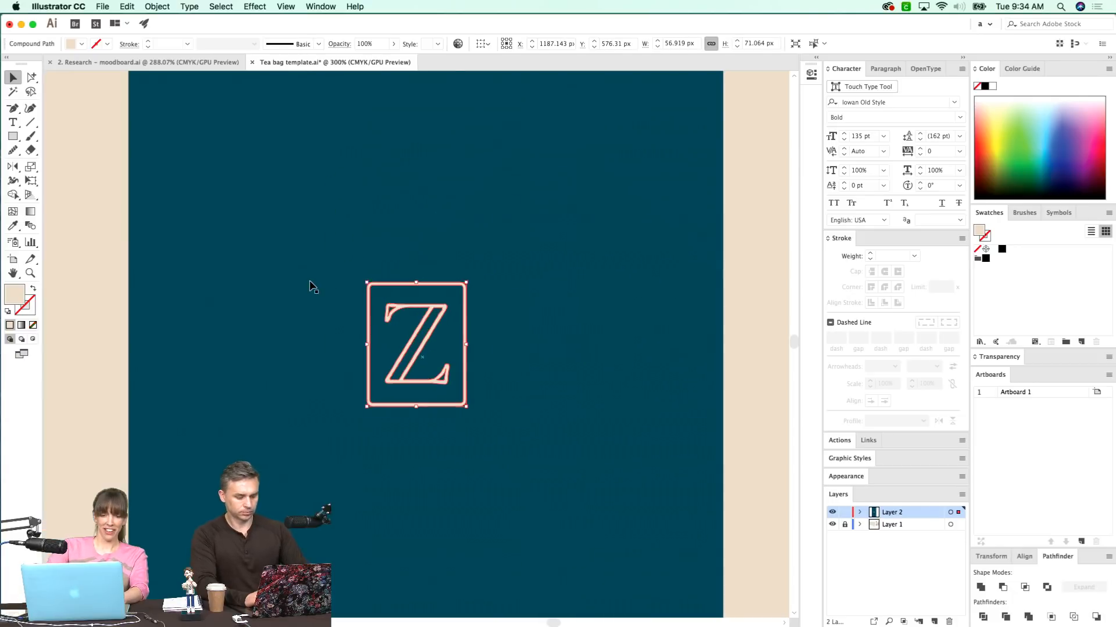
pyautogui.moveTo(505, 359); pyautogui.dragTo(541, 340)
pyautogui.moveTo(502, 262); pyautogui.dragTo(497, 269)
pyautogui.press('super+minus')
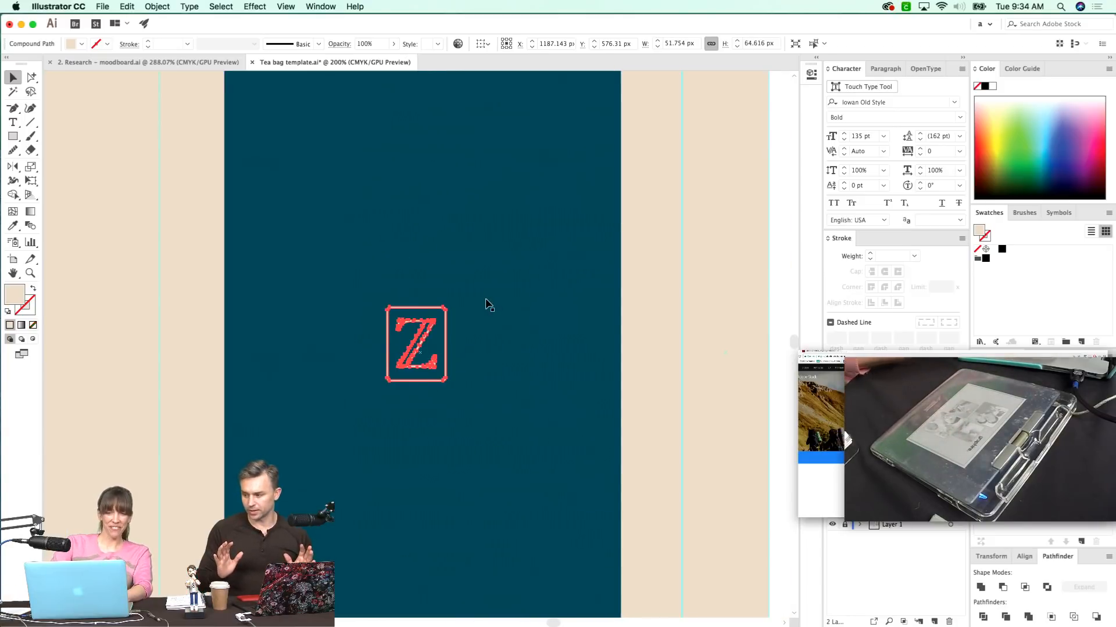
# - Nudge the framed Z about 7 px to the right on the teal panel
pyautogui.click(486, 301)
pyautogui.click(437, 360)
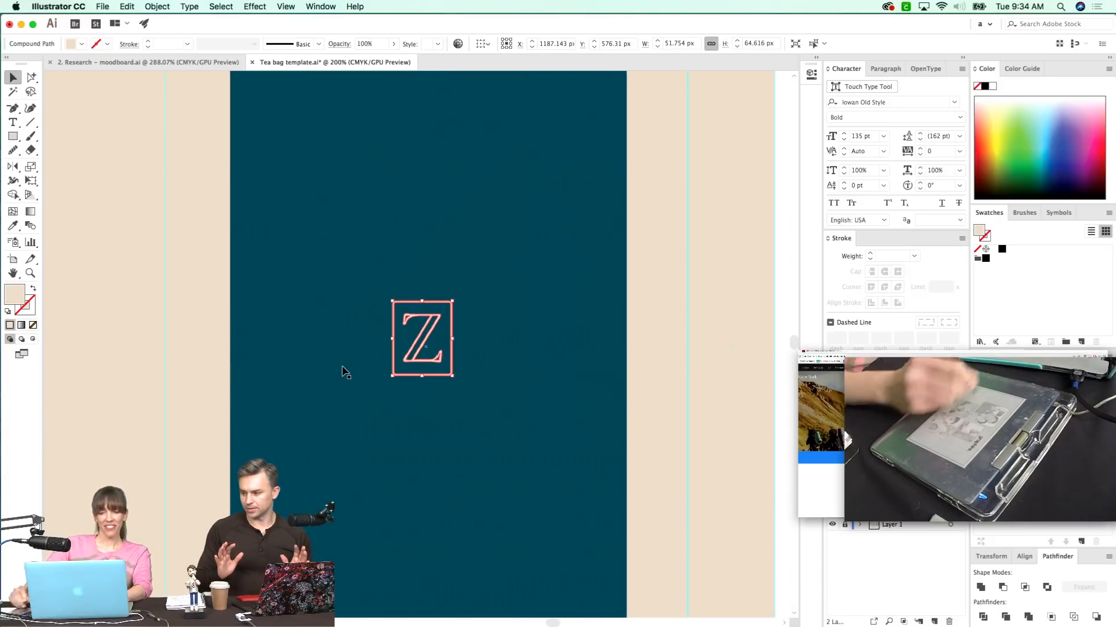
pyautogui.press('Right')
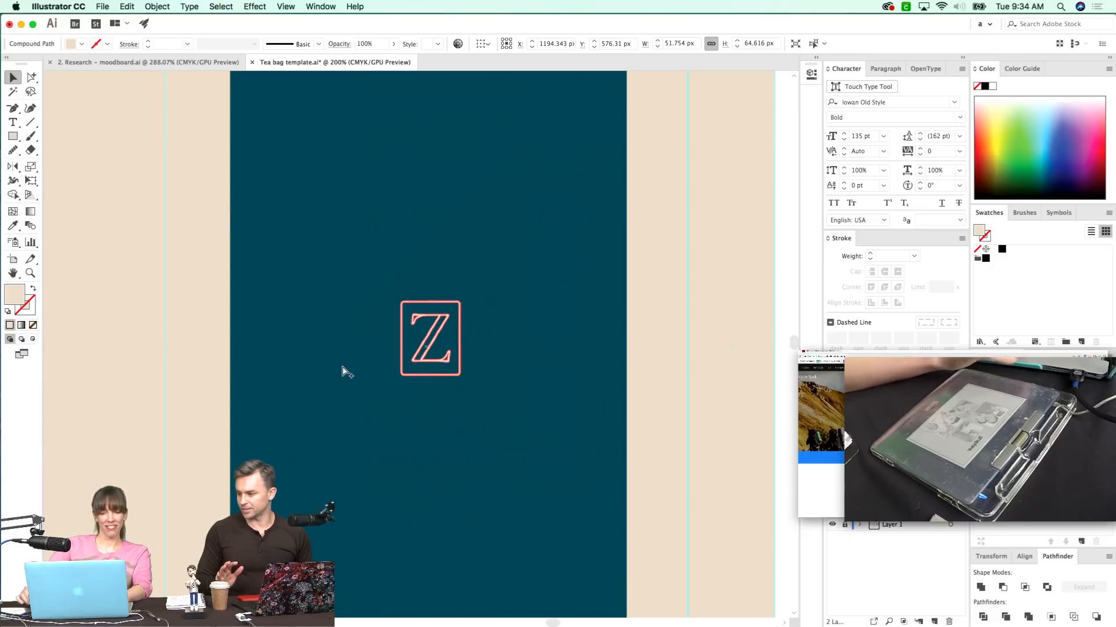
pyautogui.click(494, 348)
pyautogui.scroll(-2, 480, 406)
pyautogui.moveTo(464, 442); pyautogui.dragTo(469, 454)
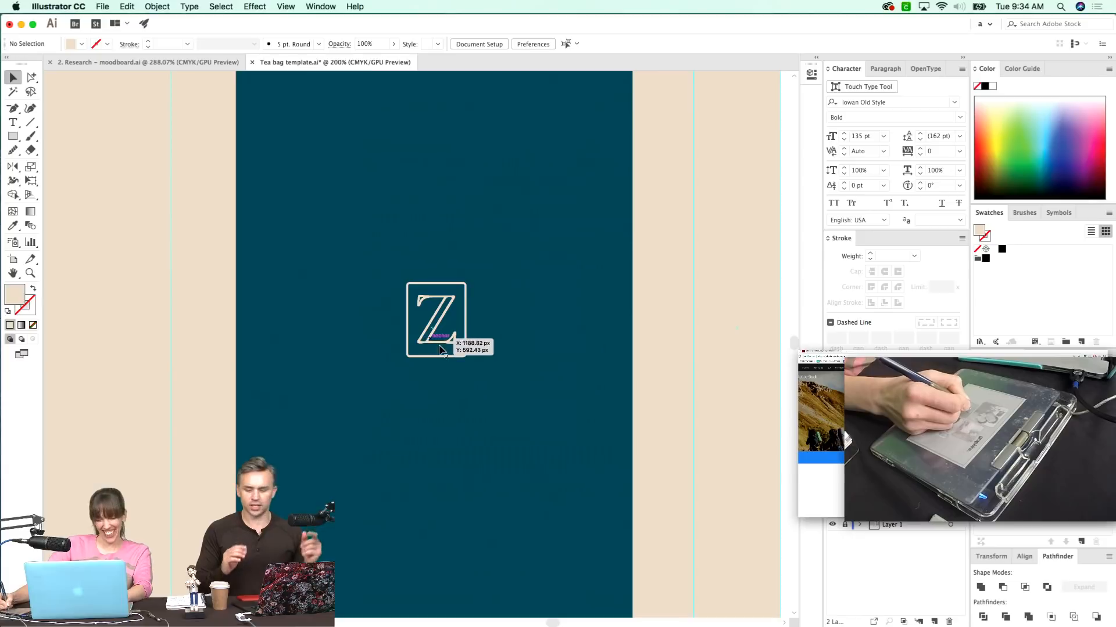
# - Start a new point text at the framed Z on the teal panel with the letters "ZE"
pyautogui.click(454, 298)
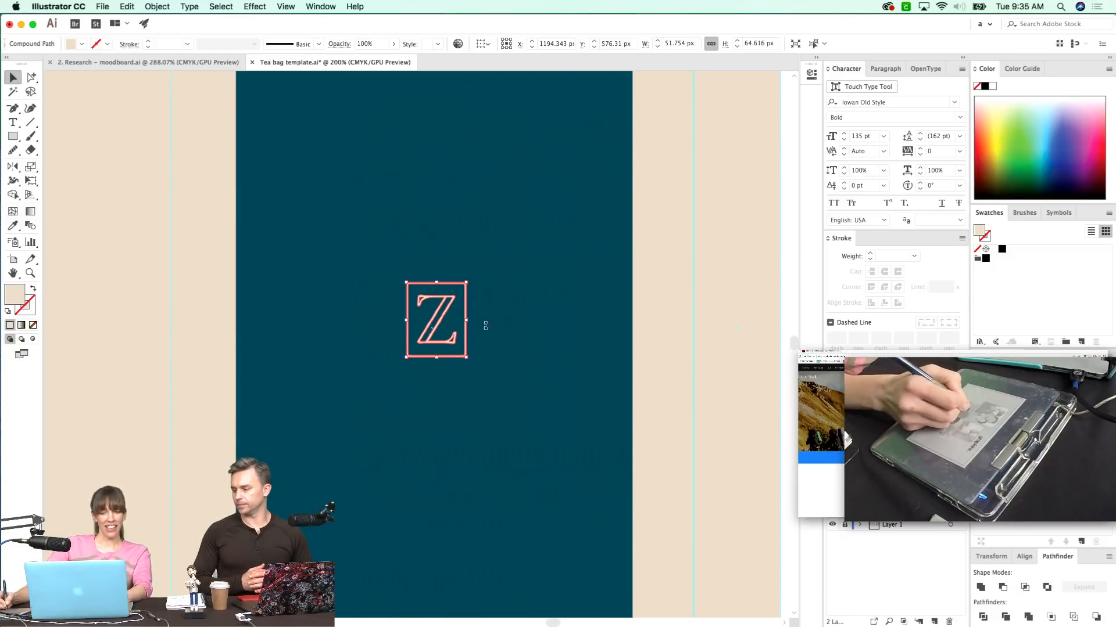
pyautogui.click(501, 341)
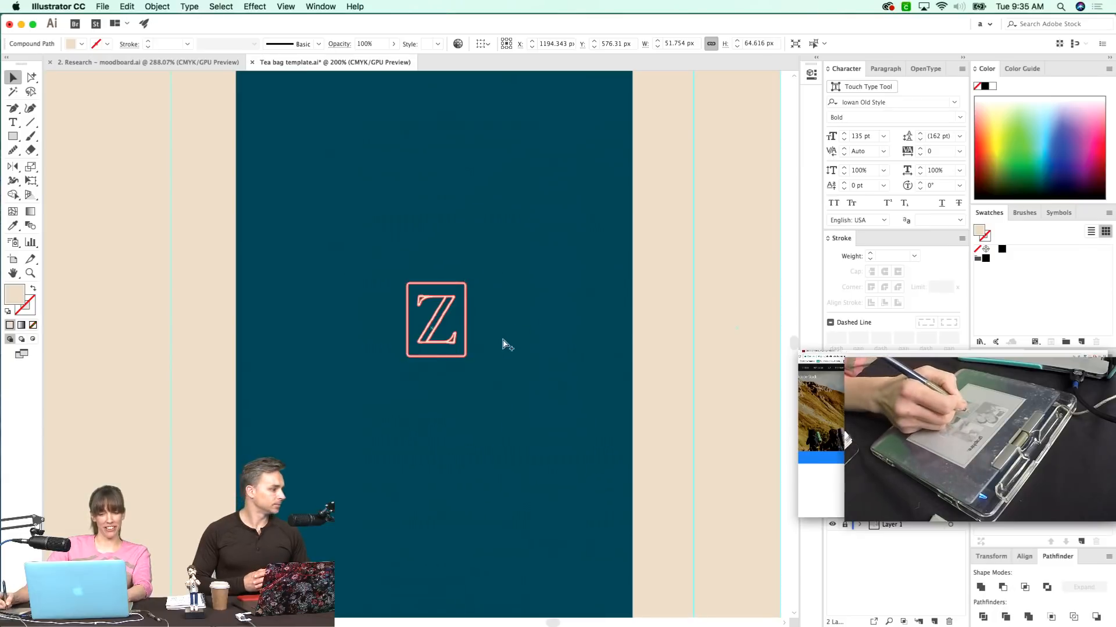
pyautogui.moveTo(445, 378); pyautogui.dragTo(440, 359)
pyautogui.moveTo(590, 200); pyautogui.dragTo(230, 468)
pyautogui.moveTo(519, 398); pyautogui.dragTo(514, 416)
pyautogui.click(454, 338)
pyautogui.scroll(-5, 388, 388)
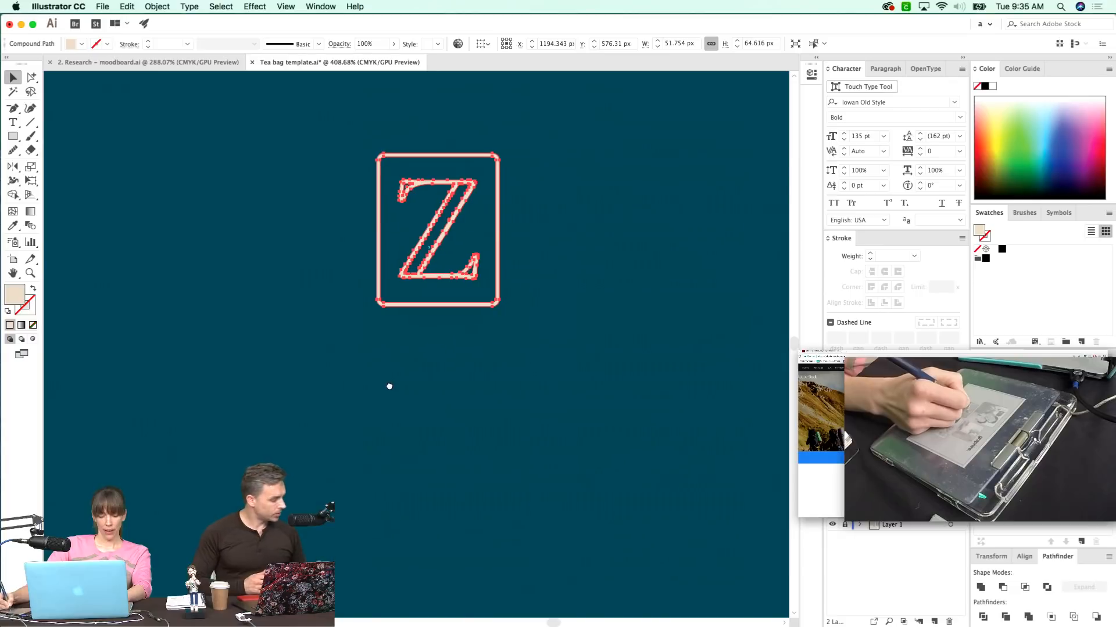
pyautogui.press('t')
pyautogui.click(358, 357)
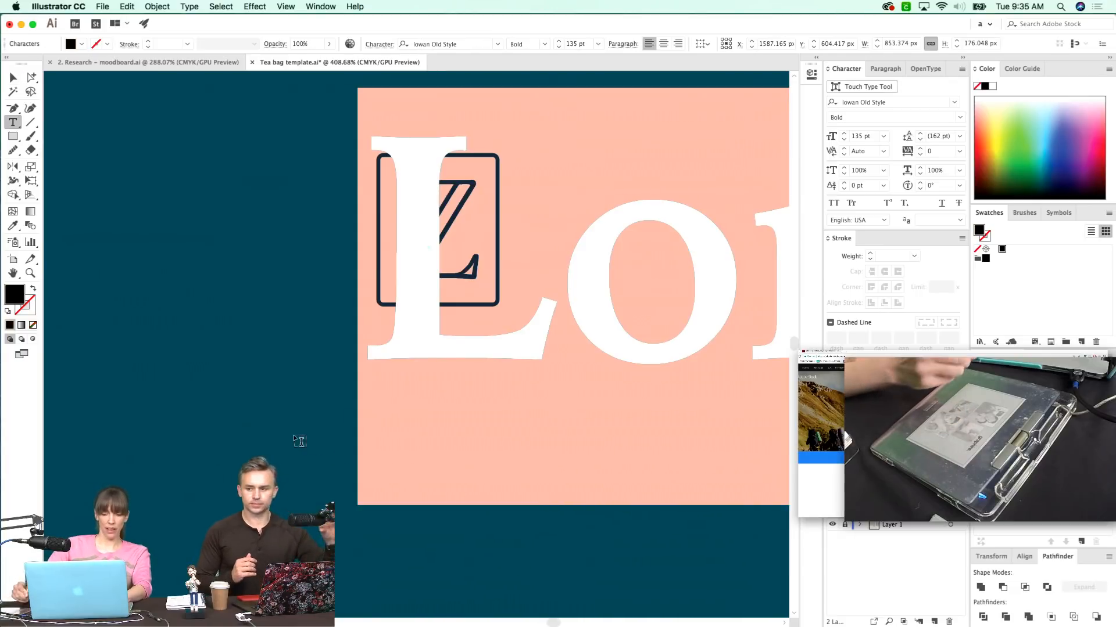
pyautogui.write('ZE')
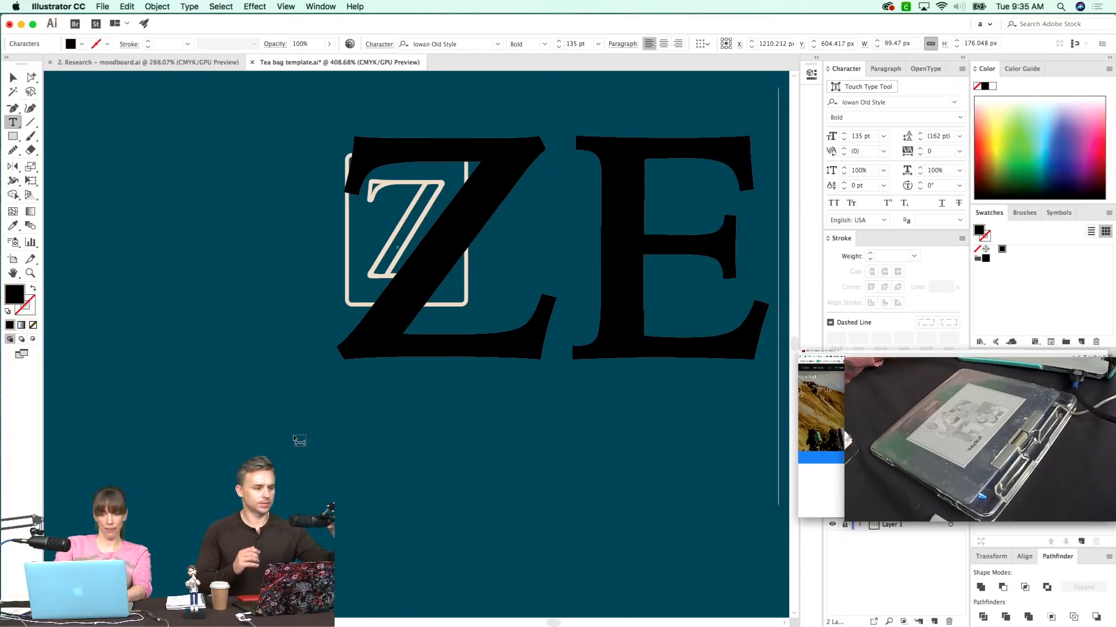
# - Complete the large brand name text so that it reads ZEONA and finish editing it
pyautogui.write('ONA')
pyautogui.press('super+minus')
pyautogui.press('super+minus')
pyautogui.write('v')
pyautogui.press('BackSpace')
pyautogui.press('Escape')
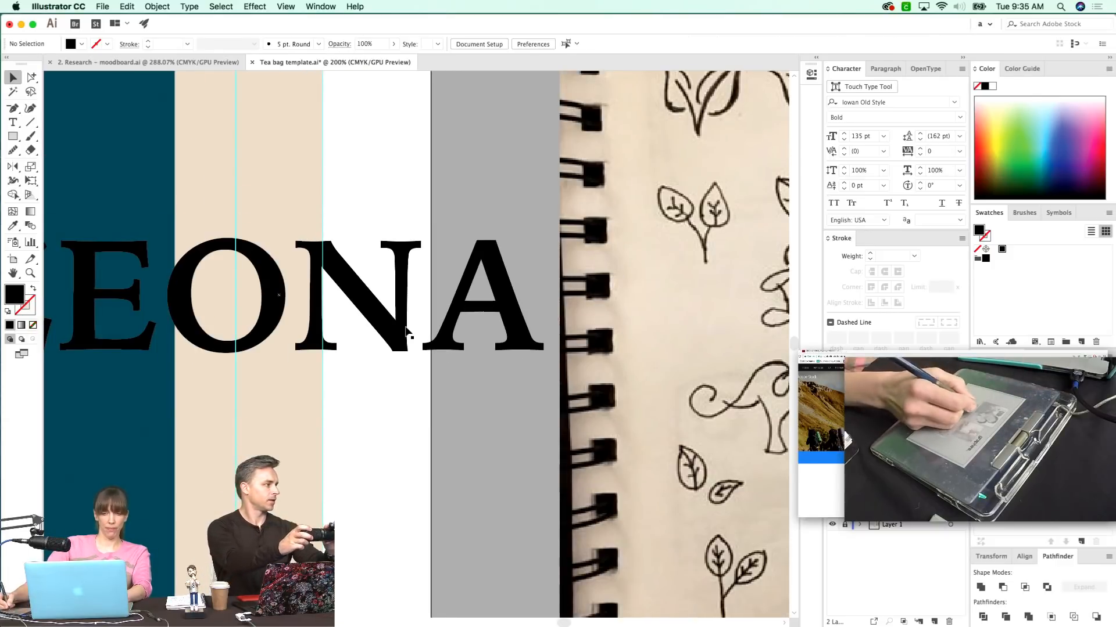
# - Scale the ZEONA text down to about 38.63 pt and place it centred beneath the boxed Z emblem
pyautogui.moveTo(546, 217); pyautogui.dragTo(152, 351)
pyautogui.hscroll(-10, 152, 350)
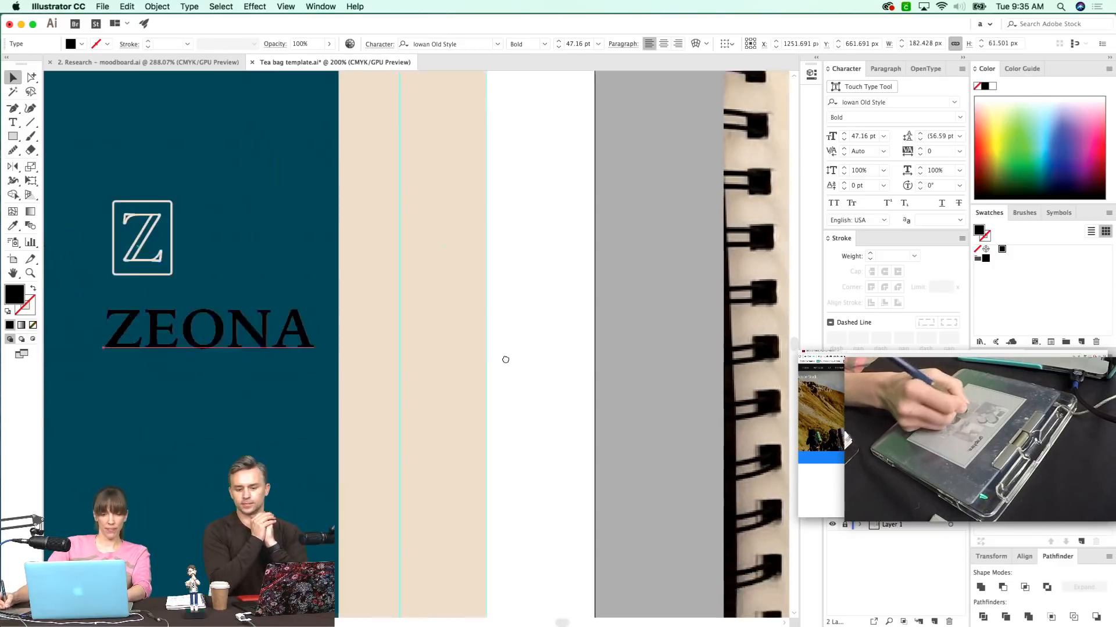
pyautogui.moveTo(399, 327); pyautogui.dragTo(331, 312)
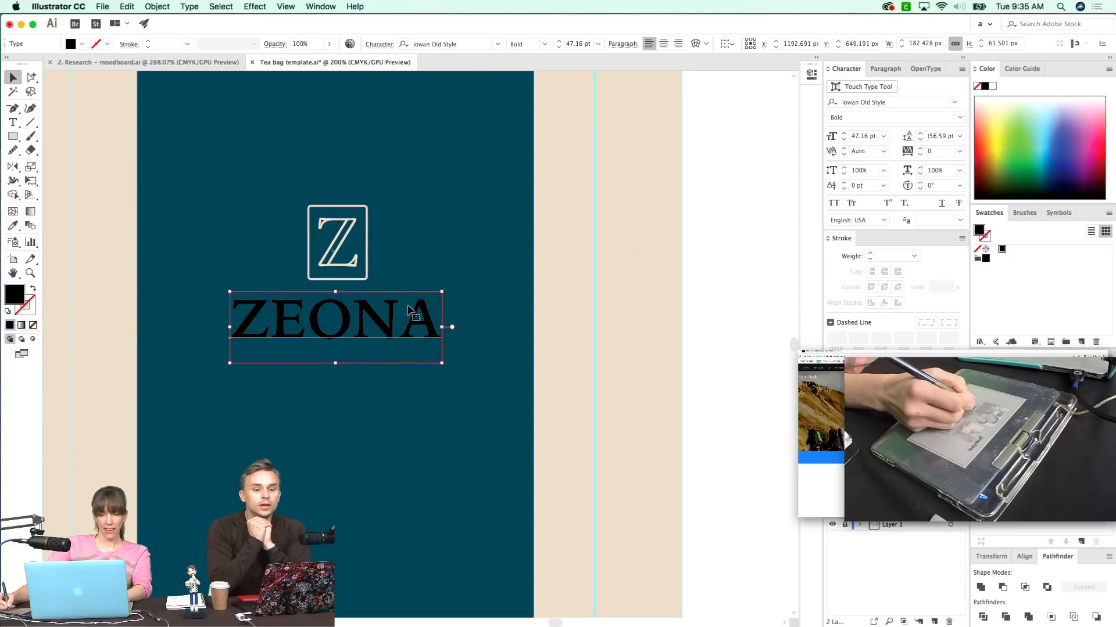
pyautogui.moveTo(443, 292); pyautogui.dragTo(422, 299)
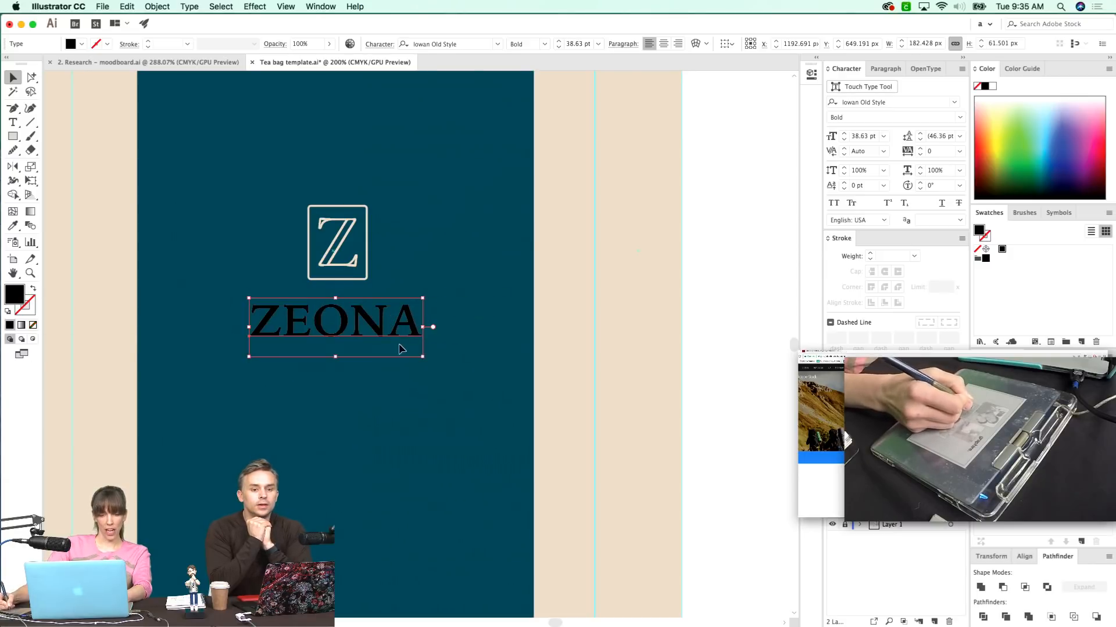
pyautogui.moveTo(397, 361); pyautogui.dragTo(364, 396)
# - Fill the ZEONA text with the beige sampled from the box background
pyautogui.press('i')
pyautogui.click(562, 365)
pyautogui.keyDown('super'); pyautogui.click(459, 448); pyautogui.keyUp('super')
pyautogui.moveTo(420, 419); pyautogui.dragTo(436, 419)
pyautogui.press('v')
pyautogui.click(309, 365)
pyautogui.moveTo(285, 431); pyautogui.dragTo(278, 459)
# - Change the ZEONA text's font to Lato Bold
pyautogui.press('z')
pyautogui.moveTo(536, 200); pyautogui.dragTo(95, 515)
pyautogui.moveTo(451, 461); pyautogui.dragTo(430, 459)
pyautogui.press('v')
pyautogui.click(393, 458)
pyautogui.scroll(-2, 395, 440)
pyautogui.scroll(-1, 395, 440)
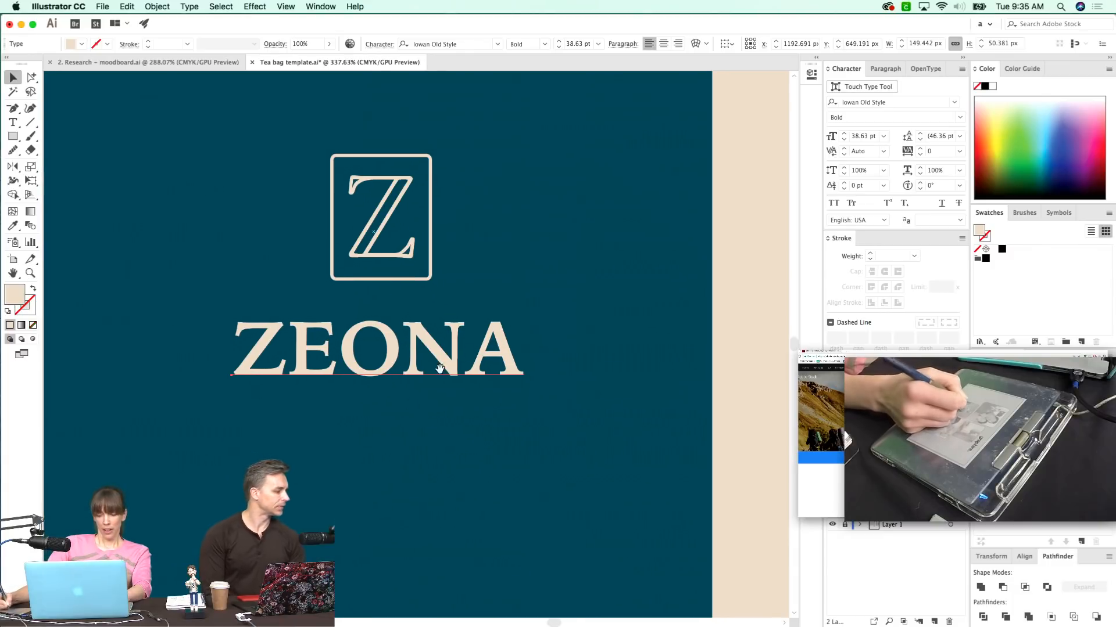
pyautogui.click(407, 363)
pyautogui.click(896, 102)
pyautogui.rightClick(897, 102)
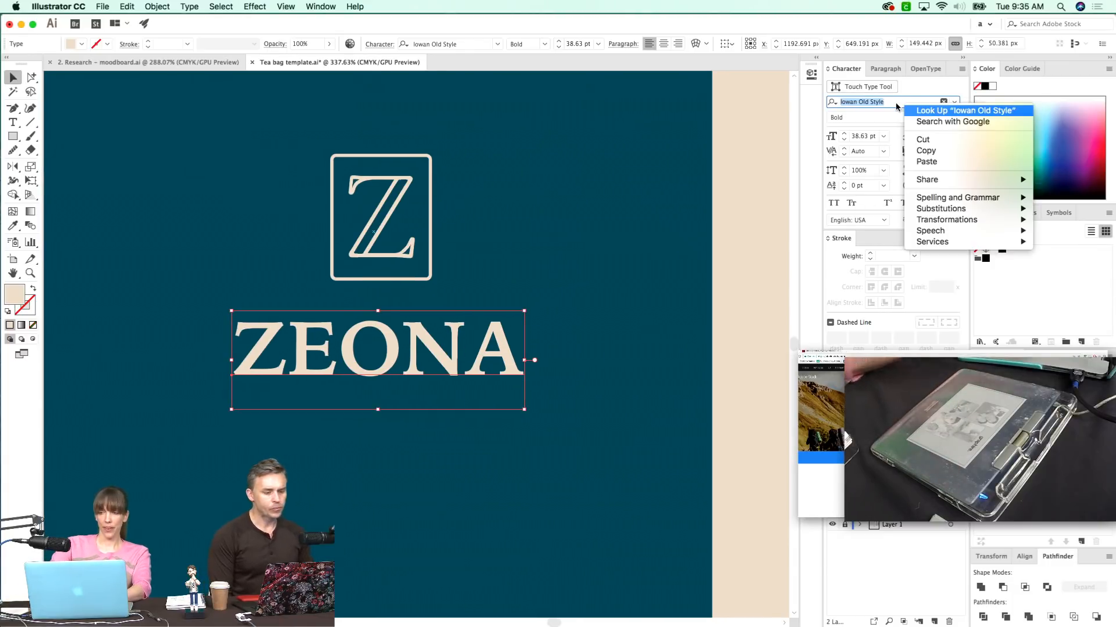
pyautogui.click(860, 109)
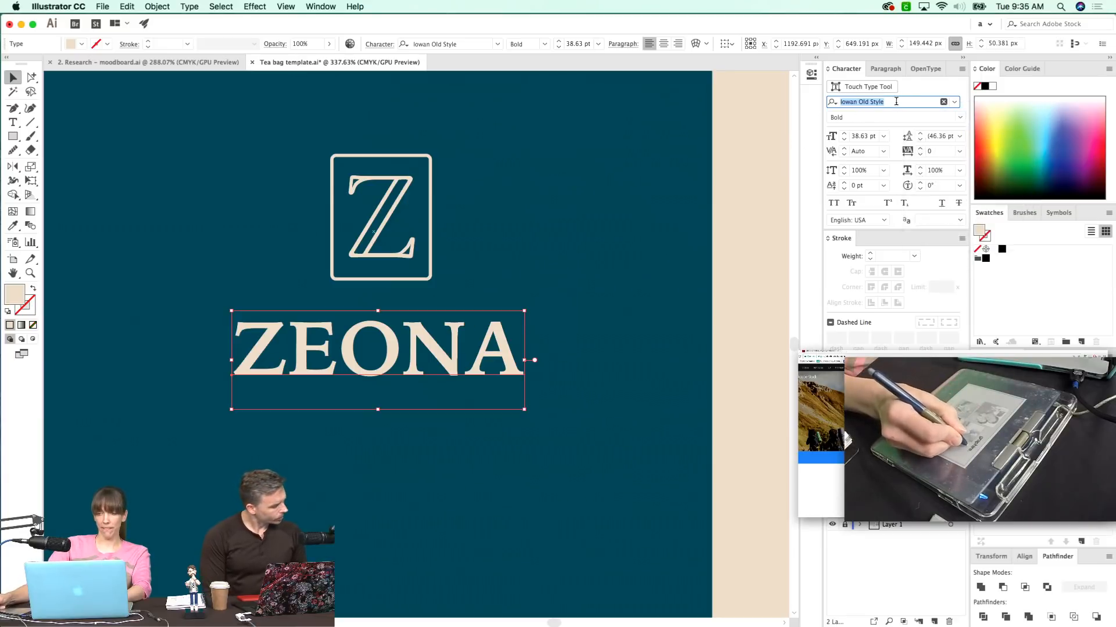
pyautogui.write('lato')
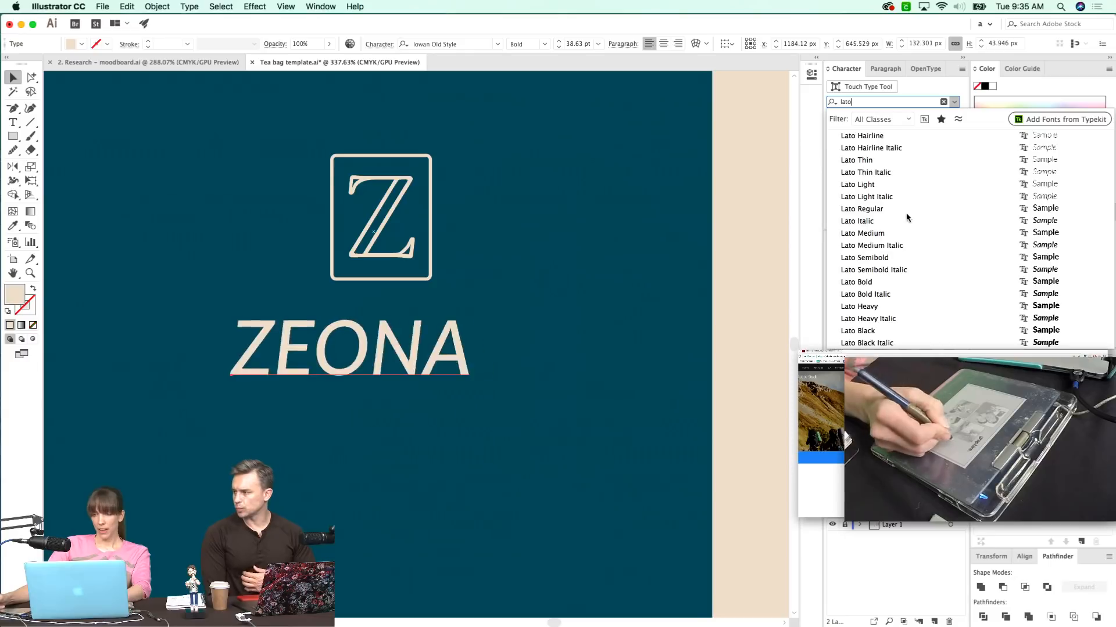
pyautogui.click(874, 281)
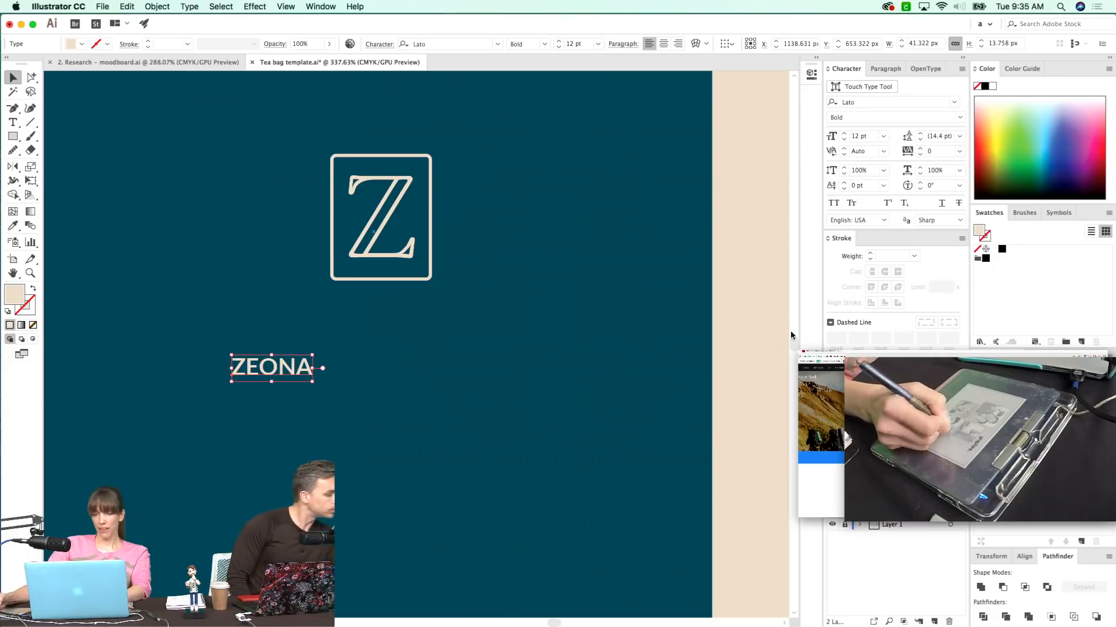
# - Enlarge the ZEONA text to about 35.89 pt and centre it under the Z emblem
pyautogui.moveTo(314, 354); pyautogui.dragTo(446, 309)
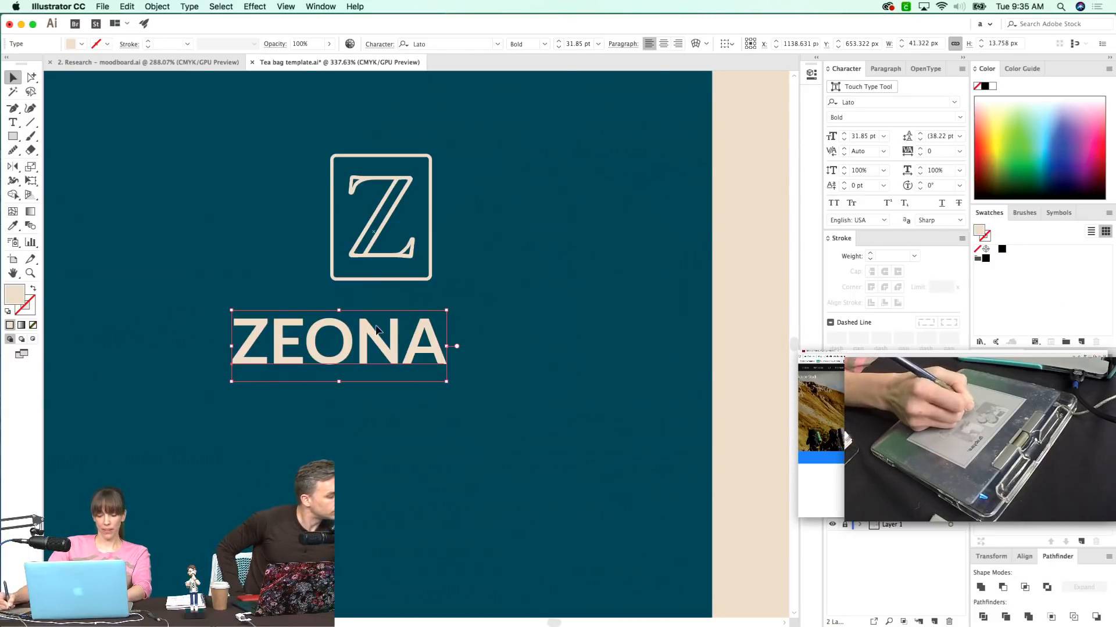
pyautogui.moveTo(314, 347); pyautogui.dragTo(360, 346)
pyautogui.press('super+minus')
pyautogui.press('super+minus')
pyautogui.press('super+minus')
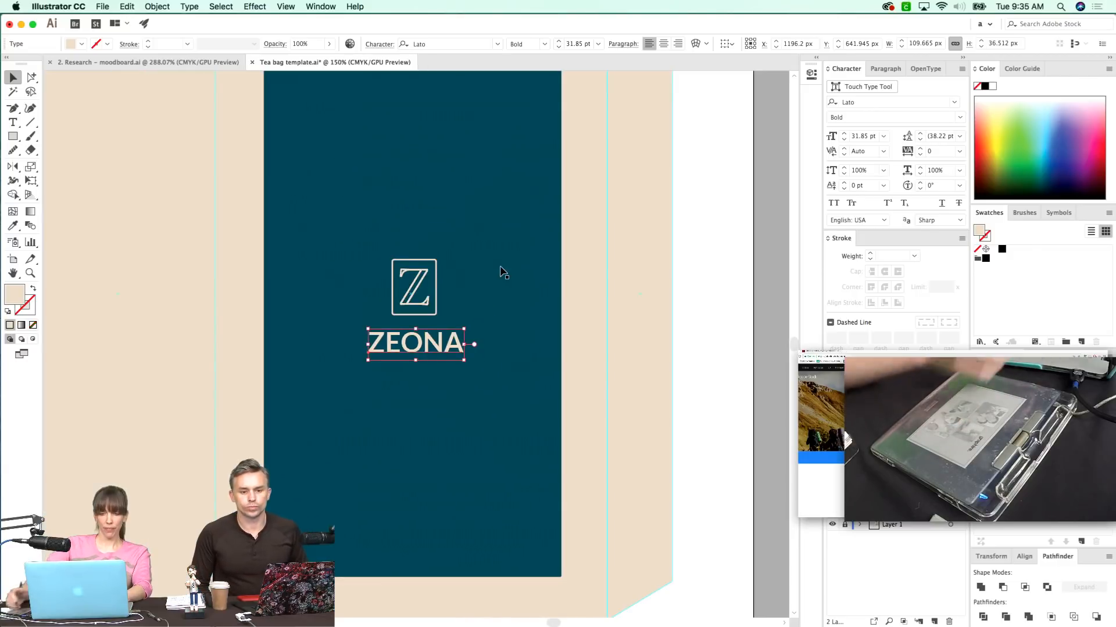
pyautogui.moveTo(484, 338); pyautogui.dragTo(463, 363)
pyautogui.click(418, 399)
pyautogui.doubleClick(451, 366)
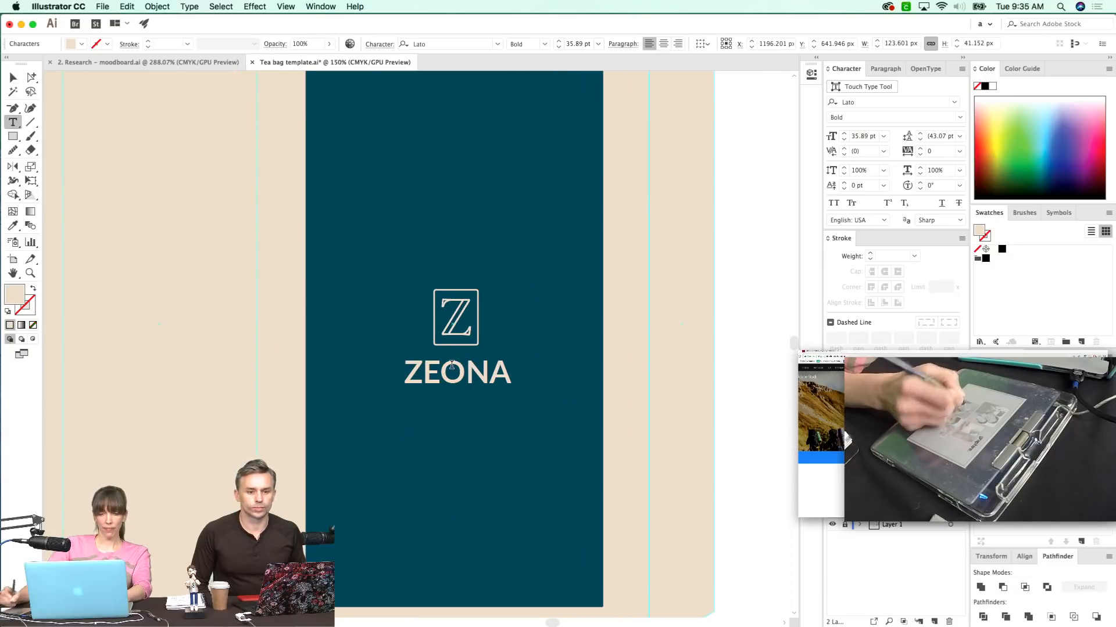
# - Widen the ZEONA text's tracking to 40 and nudge the text left to recentre it under the emblem
pyautogui.keyDown('super'); pyautogui.click(476, 419); pyautogui.keyUp('super')
pyautogui.press('z')
pyautogui.moveTo(605, 277); pyautogui.dragTo(285, 461)
pyautogui.moveTo(414, 476); pyautogui.dragTo(389, 468)
pyautogui.press('v')
pyautogui.click(353, 361)
pyautogui.press('Right')
pyautogui.press('z')
pyautogui.hotkey('alt', 'Right')
pyautogui.hotkey('alt', 'Right')
pyautogui.press('Left')
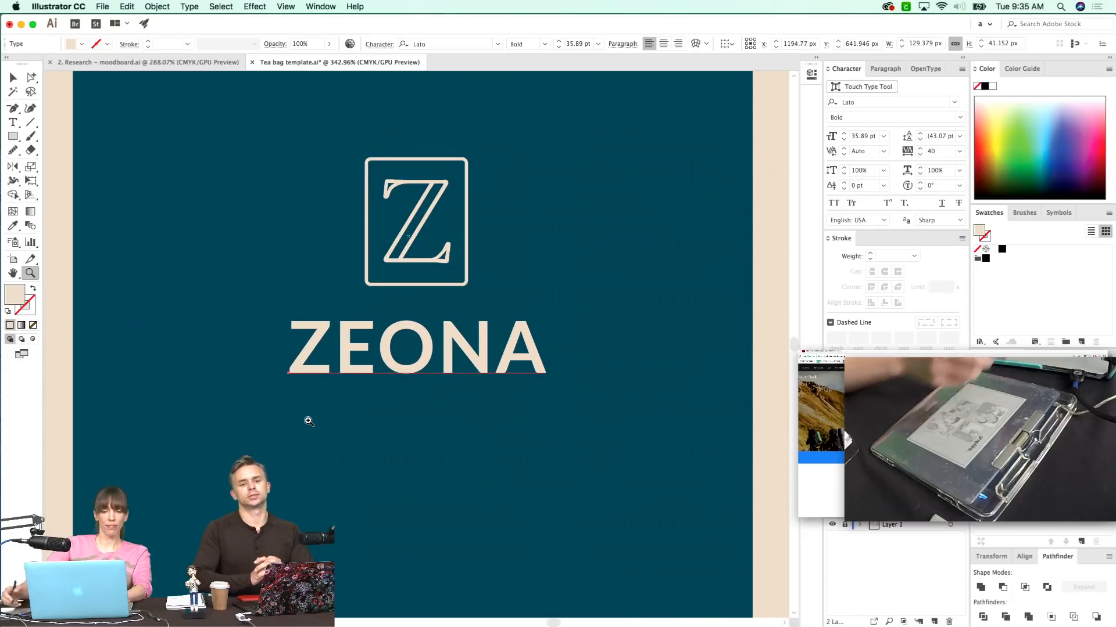
# - Examine how the emblem and brand name sit together on the teal front panel of the box
pyautogui.moveTo(435, 341); pyautogui.dragTo(451, 409)
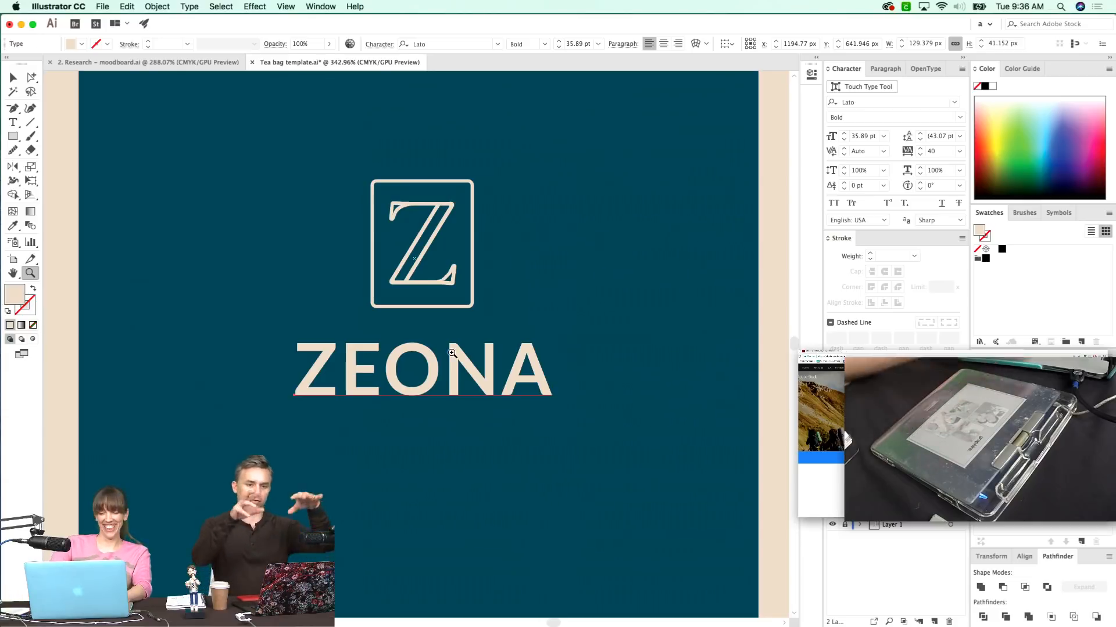
pyautogui.press('super+minus')
pyautogui.press('super+minus')
pyautogui.press('super+minus')
pyautogui.moveTo(415, 322); pyautogui.dragTo(428, 347)
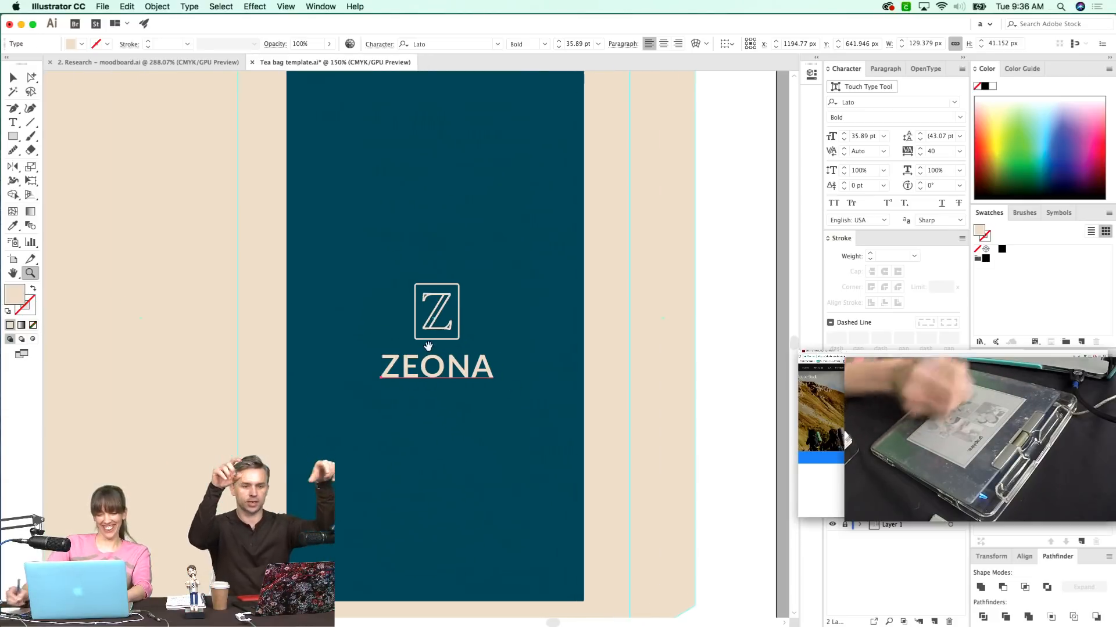
pyautogui.keyDown('alt'); pyautogui.click(429, 346); pyautogui.keyUp('alt')
pyautogui.keyDown('alt'); pyautogui.click(428, 346); pyautogui.keyUp('alt')
pyautogui.press('super+shift+a')
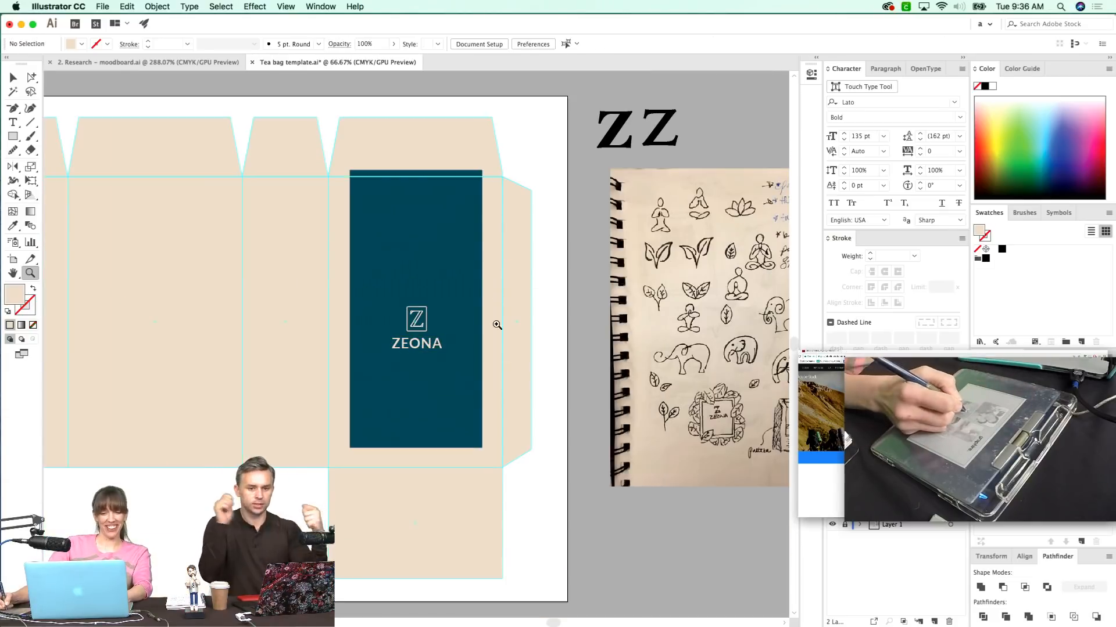
pyautogui.scroll(3, 423, 372)
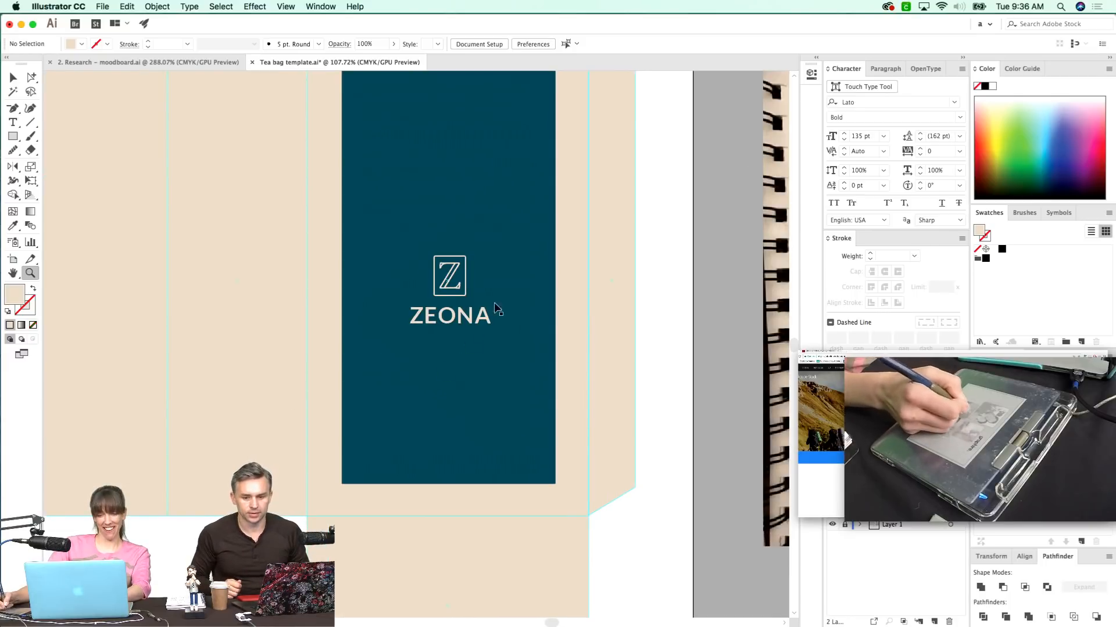
# - Scale the boxed Z emblem to 80% and nudge it down slightly toward the ZEONA text
pyautogui.press('super+y')
pyautogui.press('v')
pyautogui.moveTo(485, 246); pyautogui.dragTo(407, 302)
pyautogui.press('super+y')
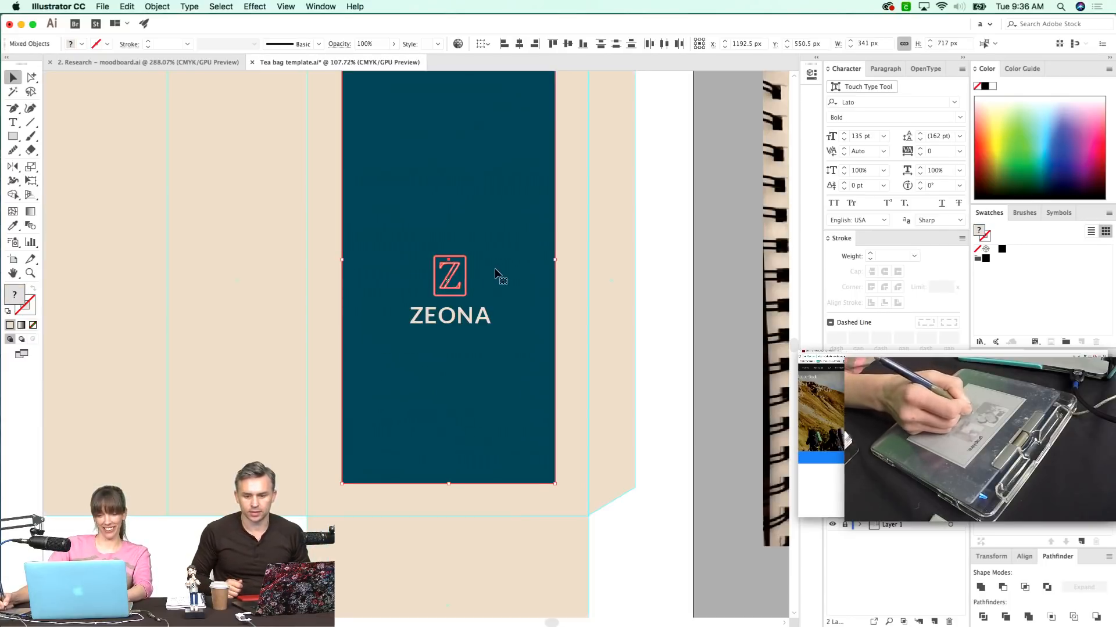
pyautogui.keyDown('shift'); pyautogui.click(520, 282); pyautogui.keyUp('shift')
pyautogui.press('s')
pyautogui.press('Return')
pyautogui.write('80')
pyautogui.press('Return')
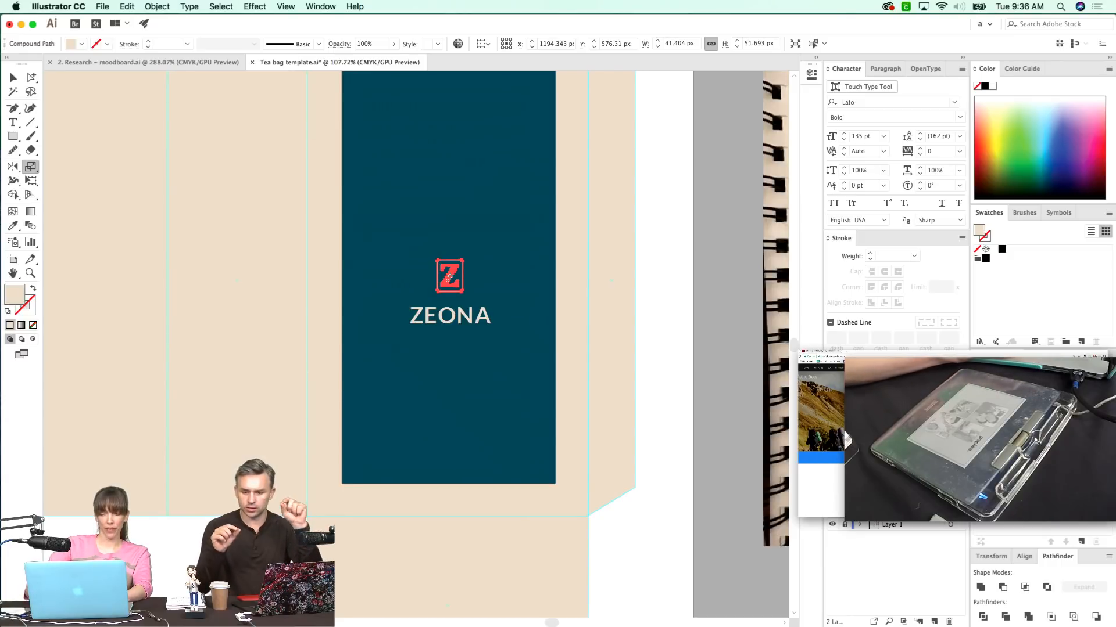
pyautogui.press('super+shift+a')
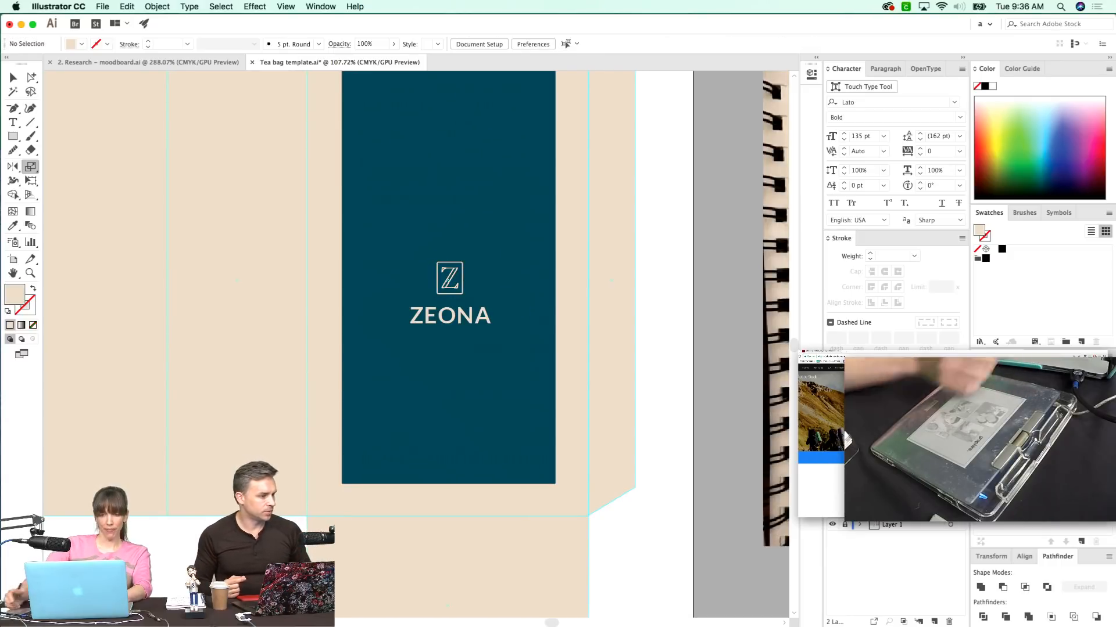
# - Examine the emblem's Z outline up close, especially its corners, diagonal strokes and upper-left serif
pyautogui.moveTo(434, 289); pyautogui.dragTo(432, 292)
pyautogui.moveTo(355, 234); pyautogui.dragTo(568, 408)
pyautogui.moveTo(424, 374); pyautogui.dragTo(462, 345)
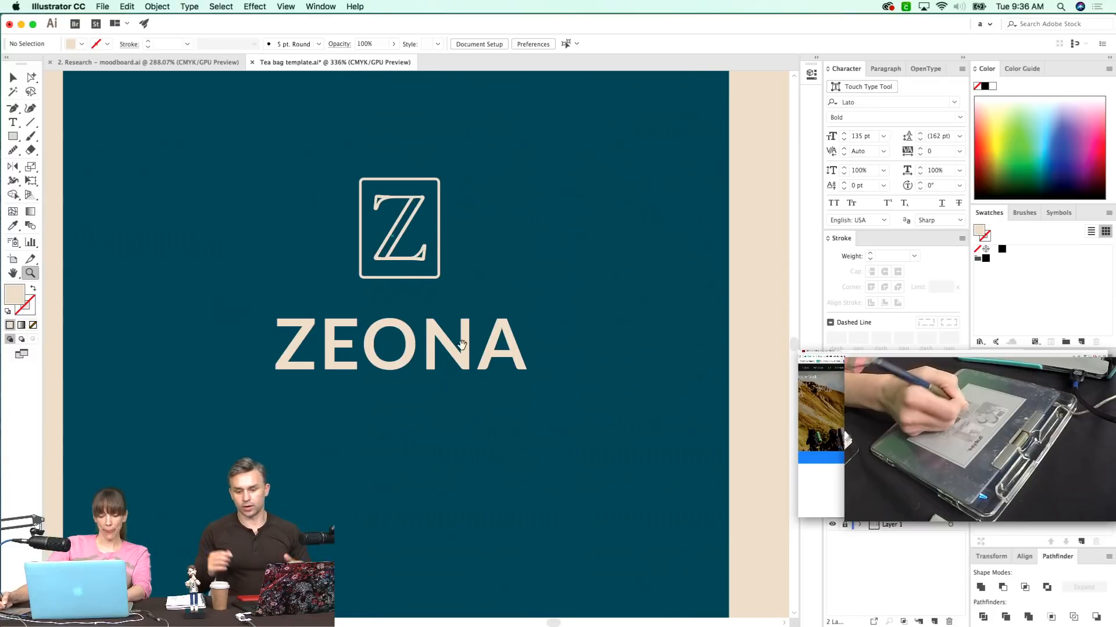
pyautogui.click(429, 281)
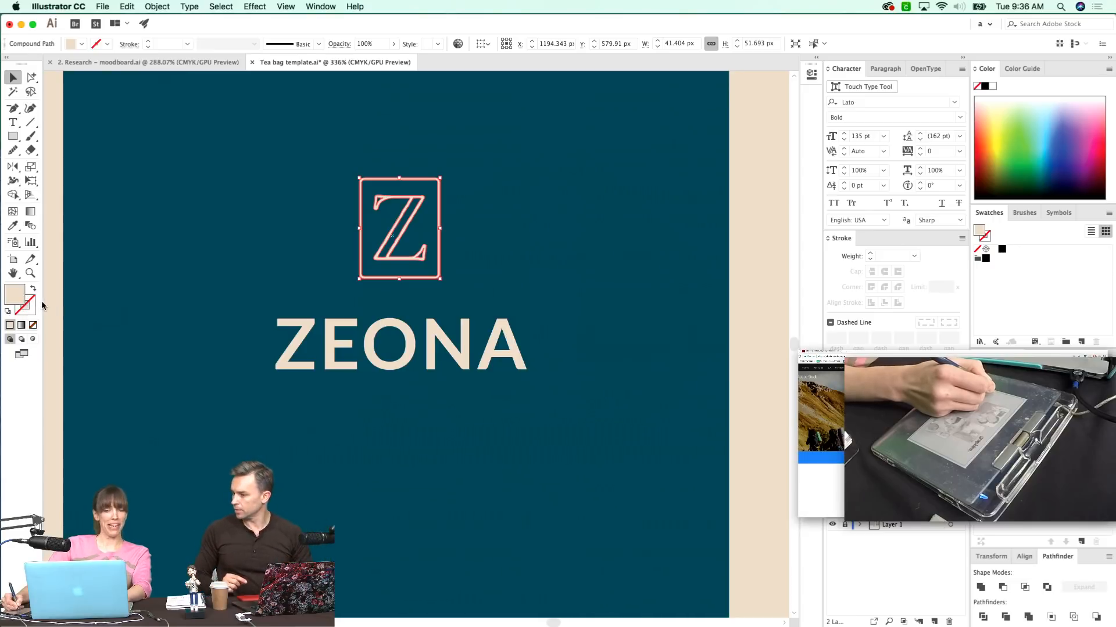
pyautogui.press('z')
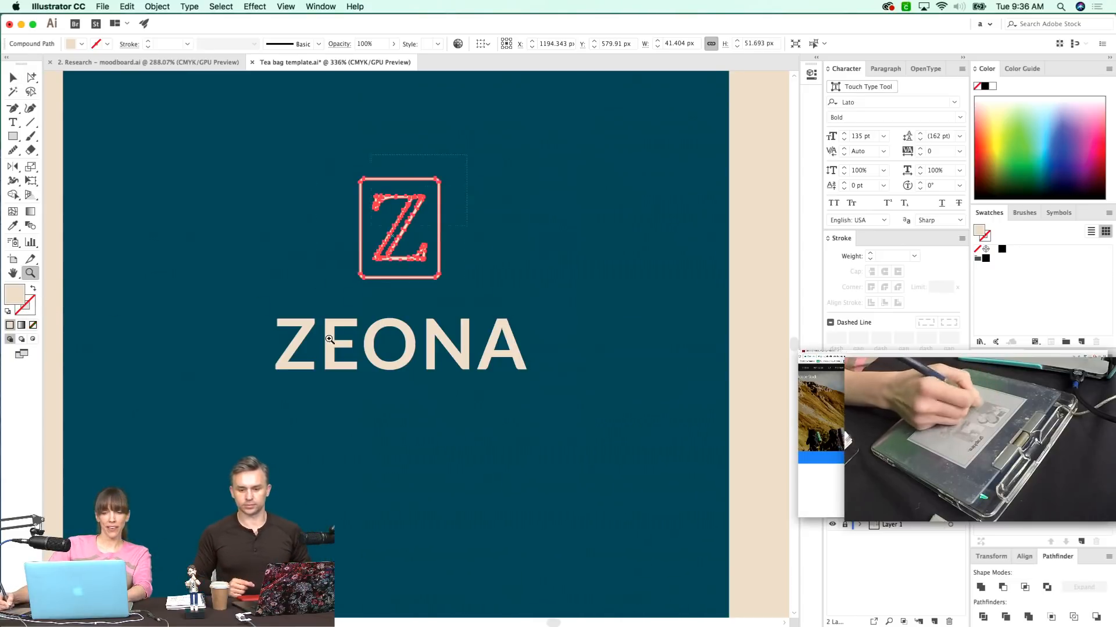
pyautogui.moveTo(429, 154); pyautogui.dragTo(332, 340)
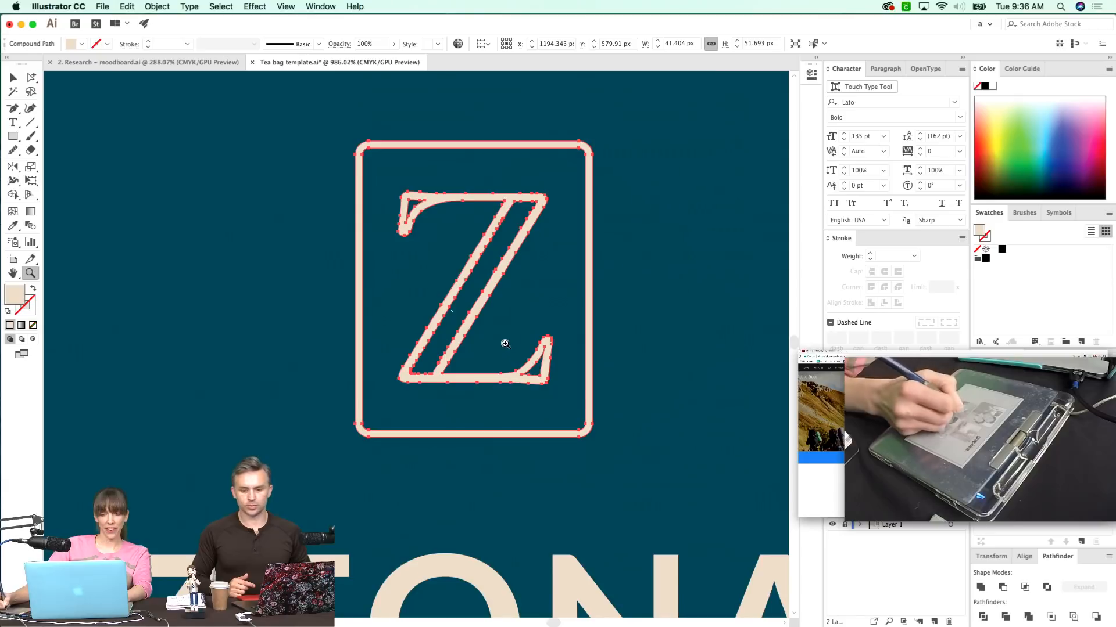
pyautogui.moveTo(650, 130); pyautogui.dragTo(414, 377)
pyautogui.moveTo(500, 210); pyautogui.dragTo(324, 477)
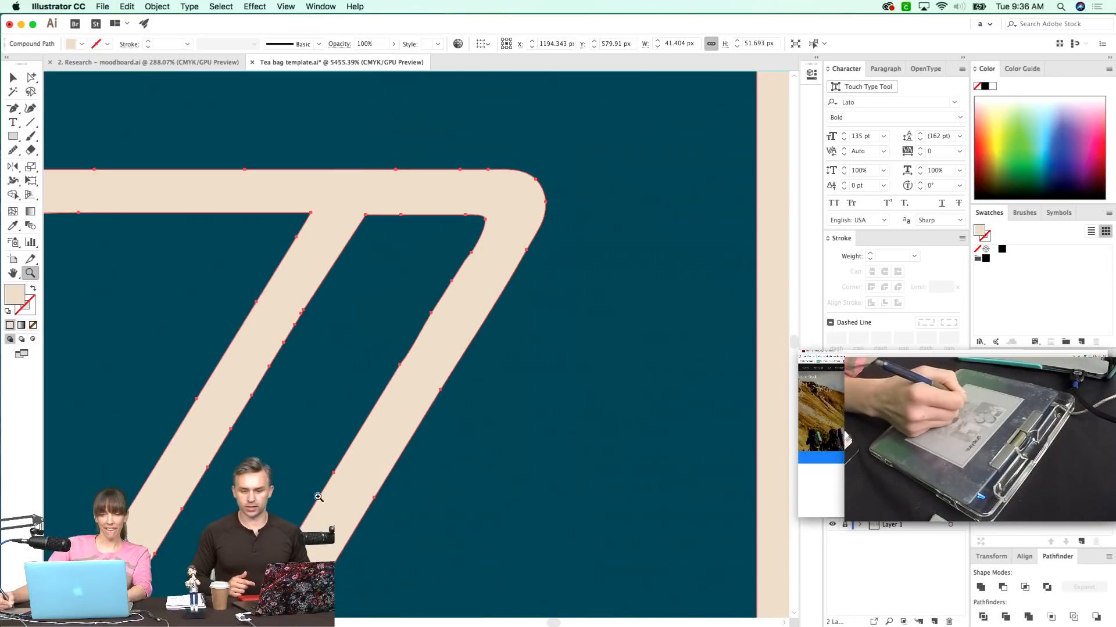
pyautogui.press('super+shift+a')
pyautogui.hscroll(10, 594, 316)
pyautogui.hscroll(-10, 601, 400)
pyautogui.scroll(5, 617, 349)
pyautogui.moveTo(400, 368); pyautogui.dragTo(429, 365)
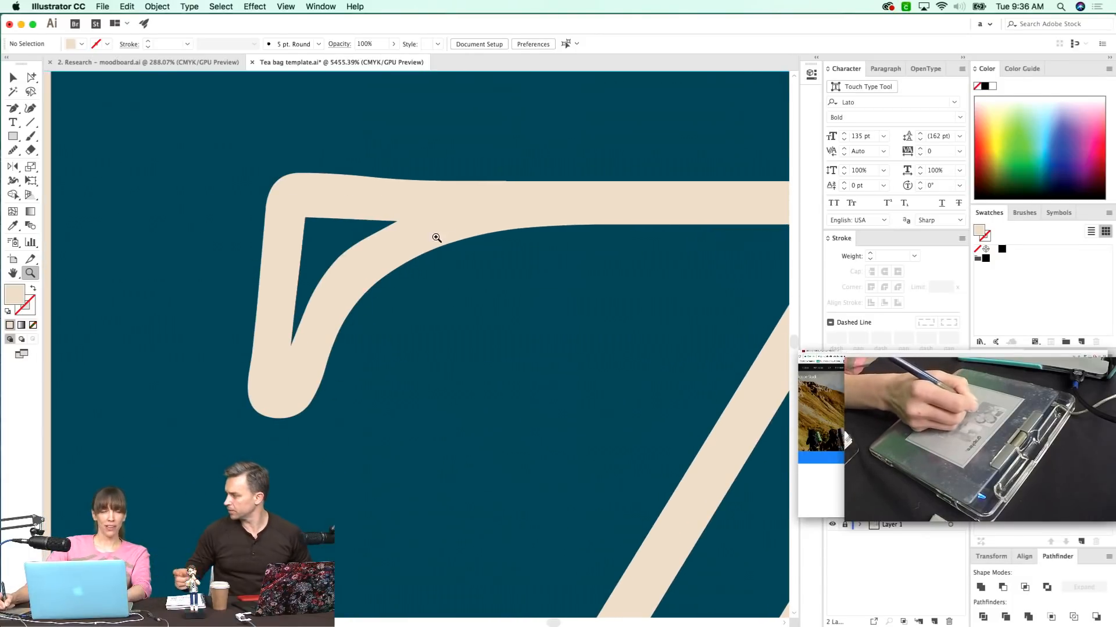
pyautogui.moveTo(410, 359); pyautogui.dragTo(375, 339)
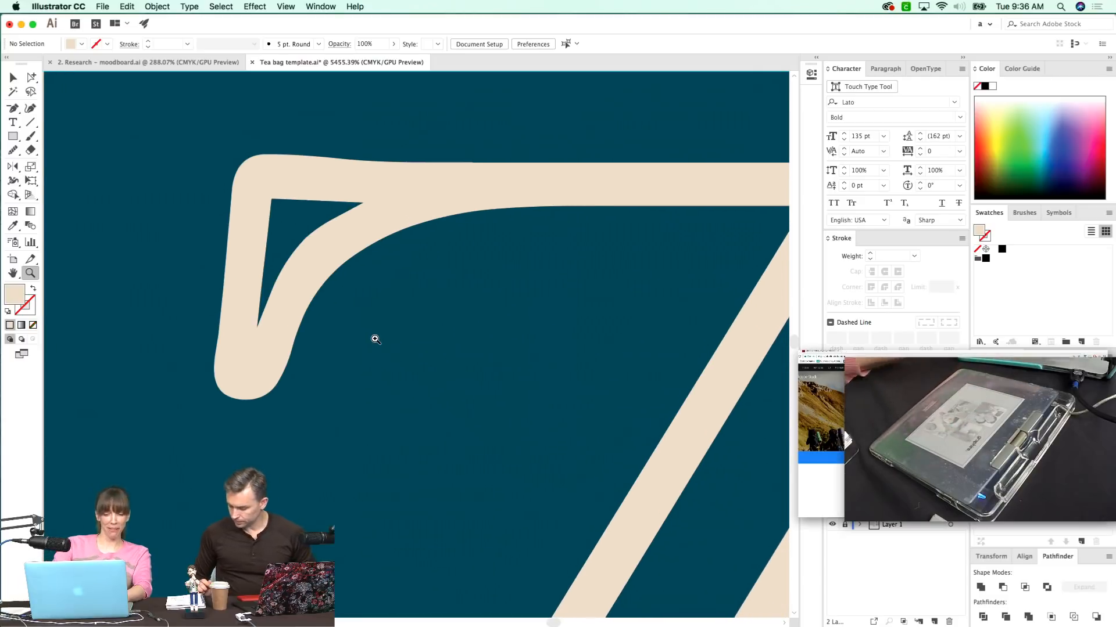
# - Try sketching a freehand leaf-like curve about 7 by 13 px over the Z's upper-left serif
pyautogui.press('super+minus')
pyautogui.press('super+minus')
pyautogui.press('super+minus')
pyautogui.moveTo(316, 291); pyautogui.dragTo(270, 273)
pyautogui.press('a')
pyautogui.click(353, 266)
pyautogui.moveTo(343, 416); pyautogui.dragTo(264, 338)
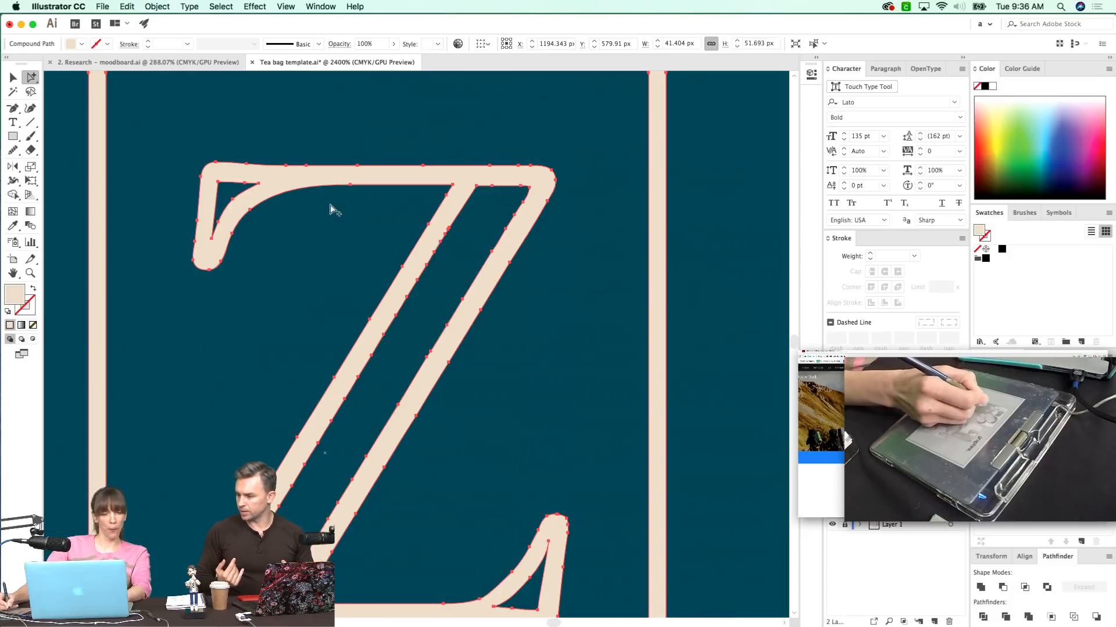
pyautogui.click(324, 277)
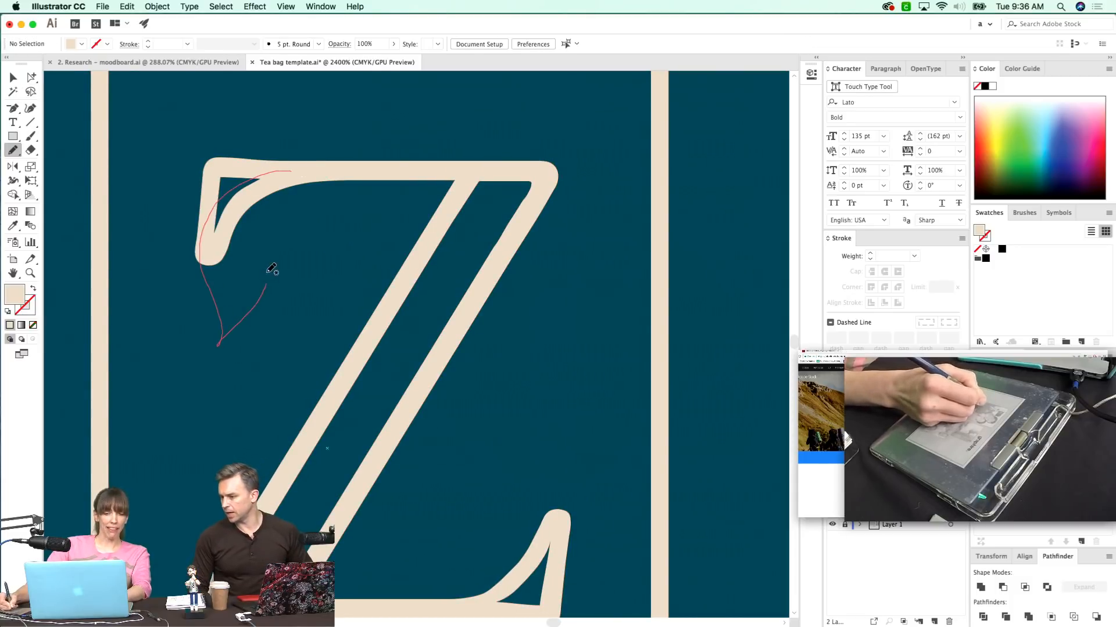
pyautogui.moveTo(263, 254); pyautogui.dragTo(262, 252)
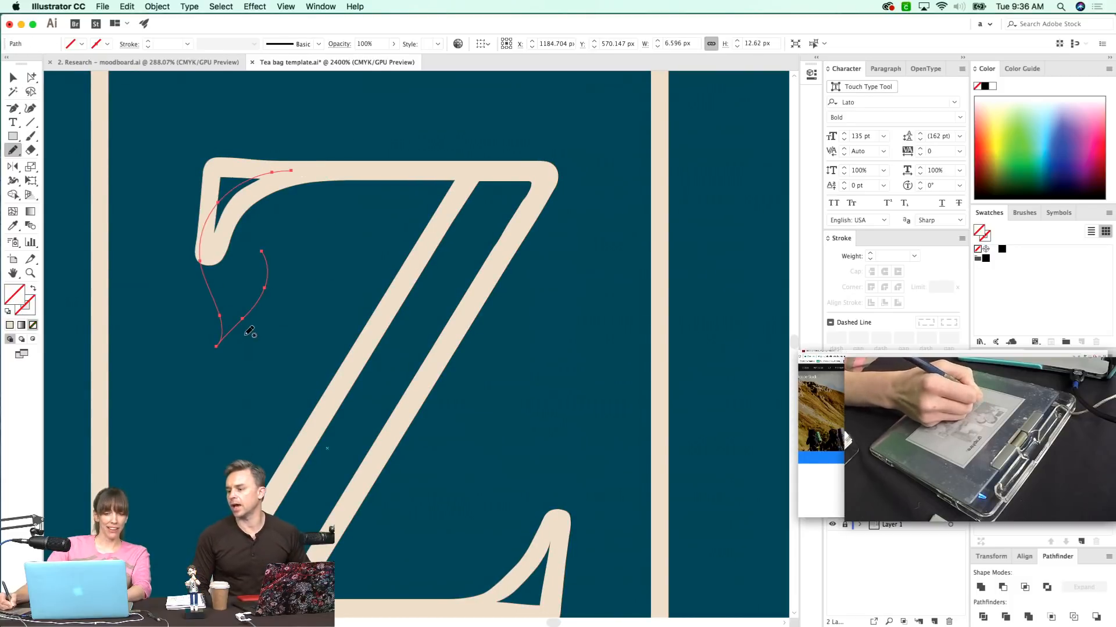
# - Give the freehand curve a beige stroke matching the Z, with a weight of 1.5 pt
pyautogui.click(441, 168)
pyautogui.hotkey('shift', 'x')
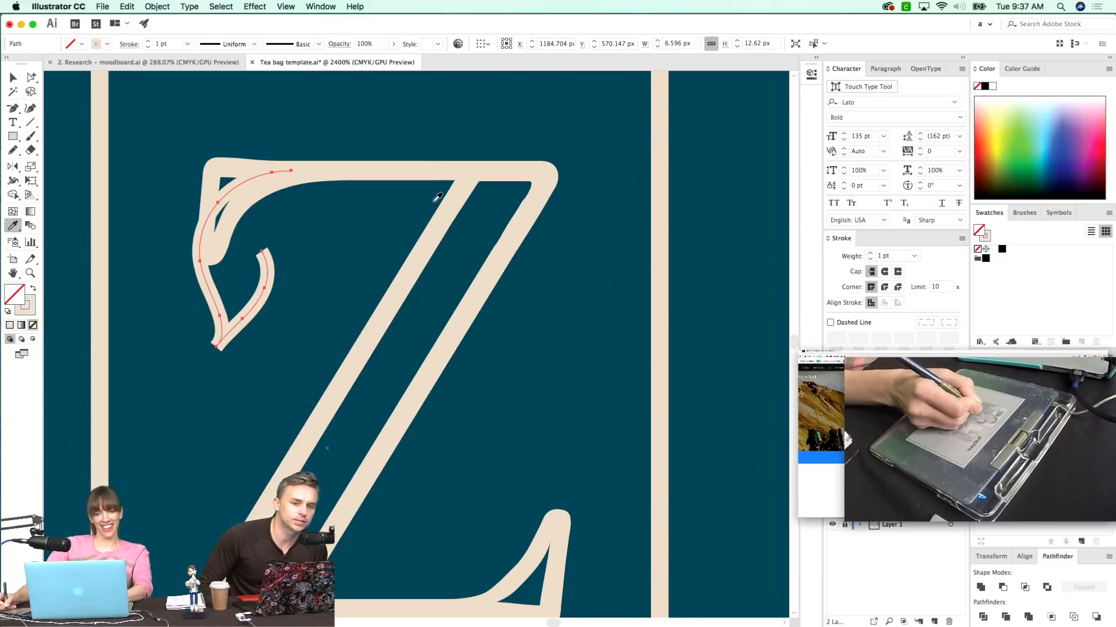
pyautogui.click(869, 253)
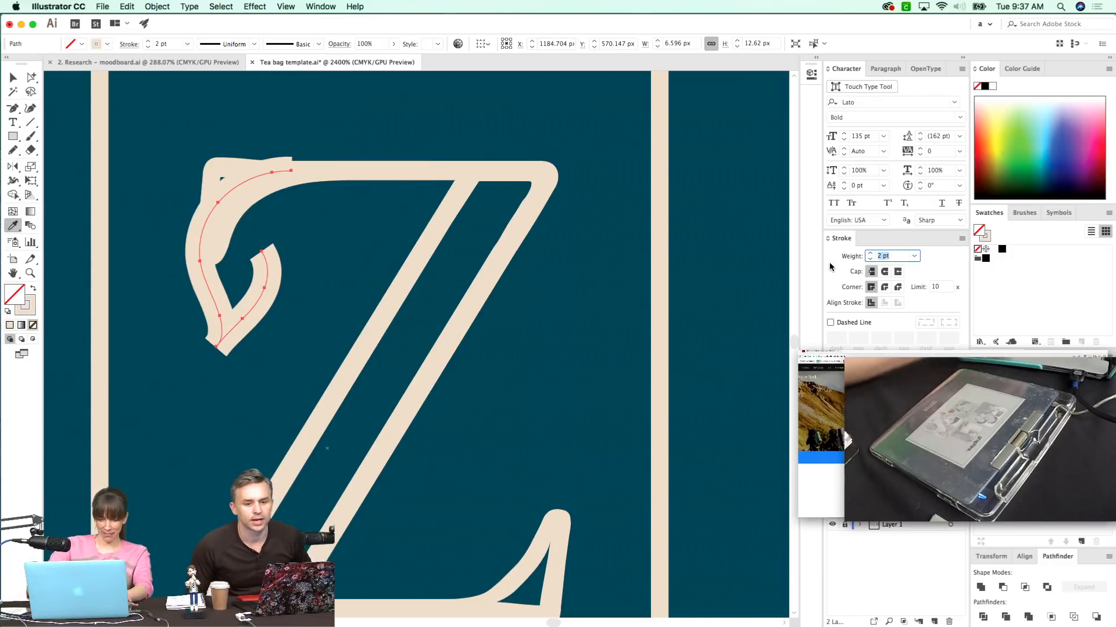
pyautogui.write('1.5')
pyautogui.press('Return')
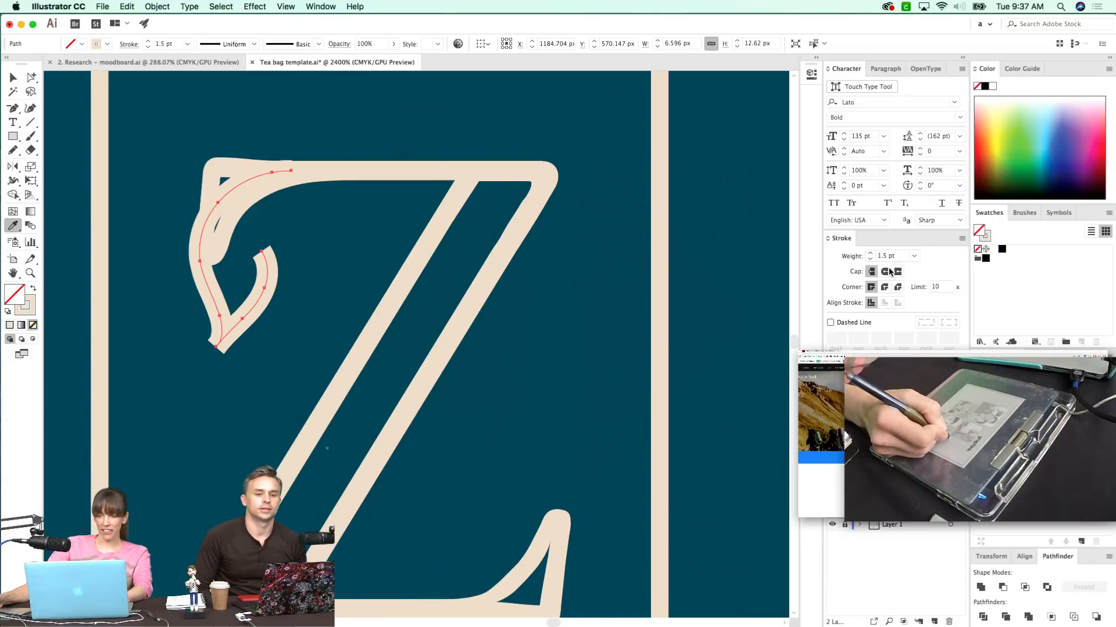
# - Delete the freehand curve from the Z's serif and clear the selection
pyautogui.moveTo(394, 324)
pyautogui.mouseDown()
pyautogui.moveTo(430, 289)
pyautogui.moveTo(383, 419)
pyautogui.moveTo(413, 373)
pyautogui.mouseUp()
pyautogui.press('Delete')
pyautogui.press('a')
pyautogui.press('super+a')
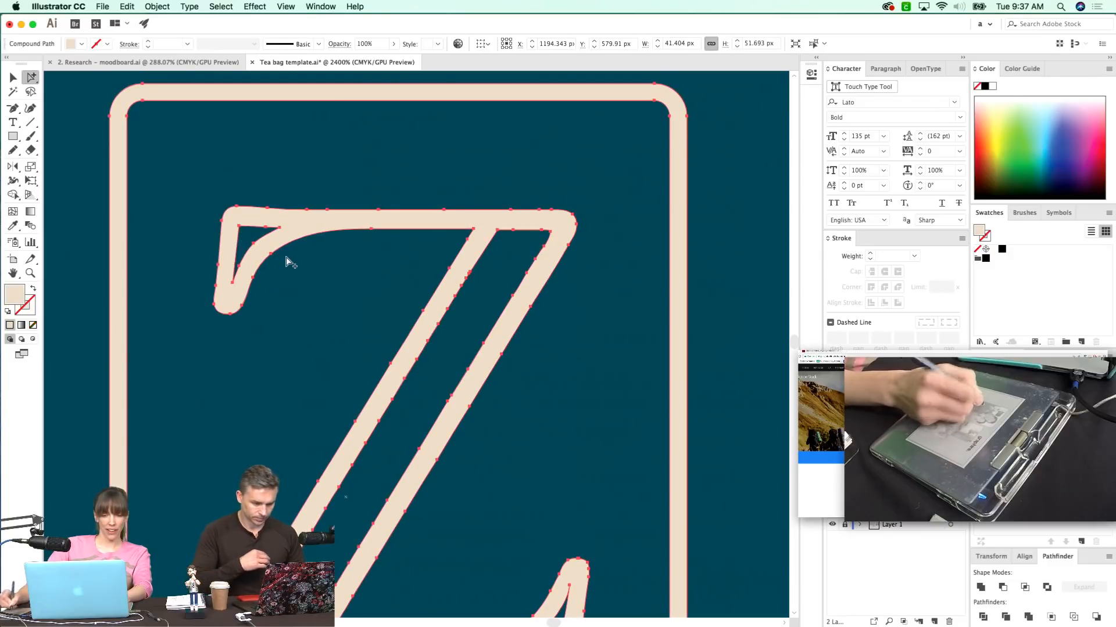
pyautogui.press('super+minus')
pyautogui.press('super+minus')
pyautogui.press('super+minus')
pyautogui.press('super+minus')
pyautogui.click(470, 102)
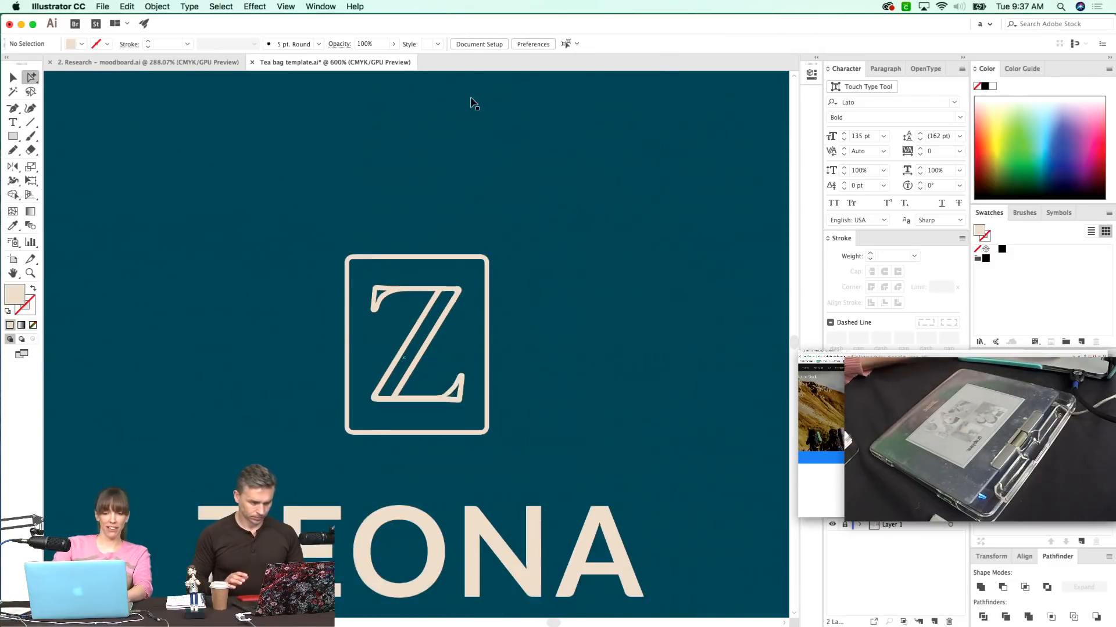
pyautogui.press('super+minus')
pyautogui.press('super+minus')
pyautogui.press('v')
pyautogui.click(409, 341)
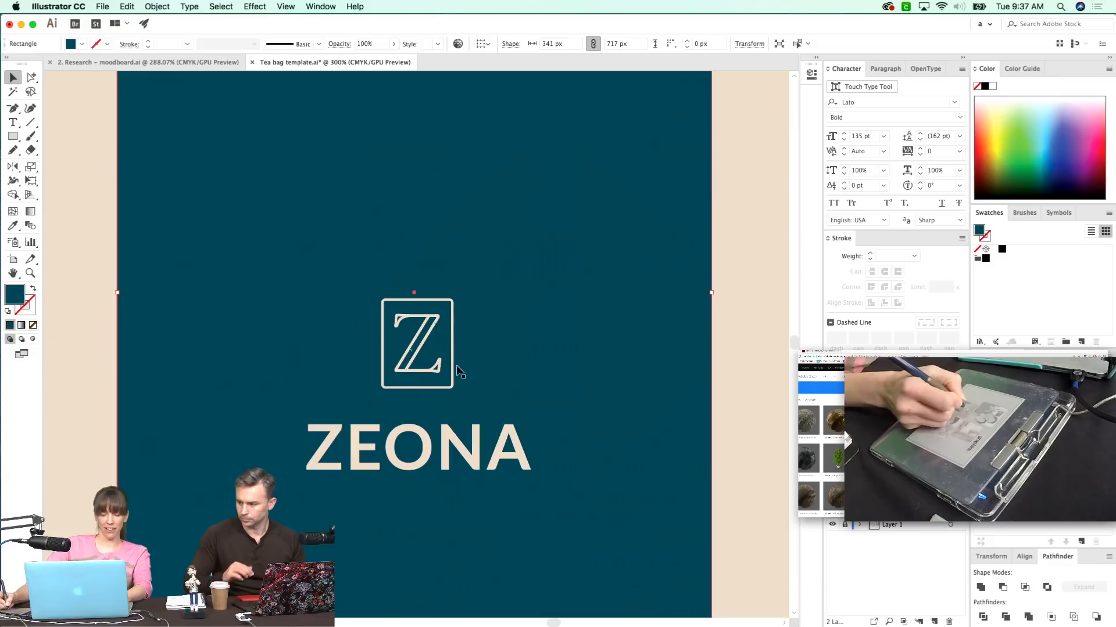
pyautogui.press('super+y')
pyautogui.moveTo(502, 291); pyautogui.dragTo(357, 366)
pyautogui.press('super+y')
pyautogui.press('alt+super+0')
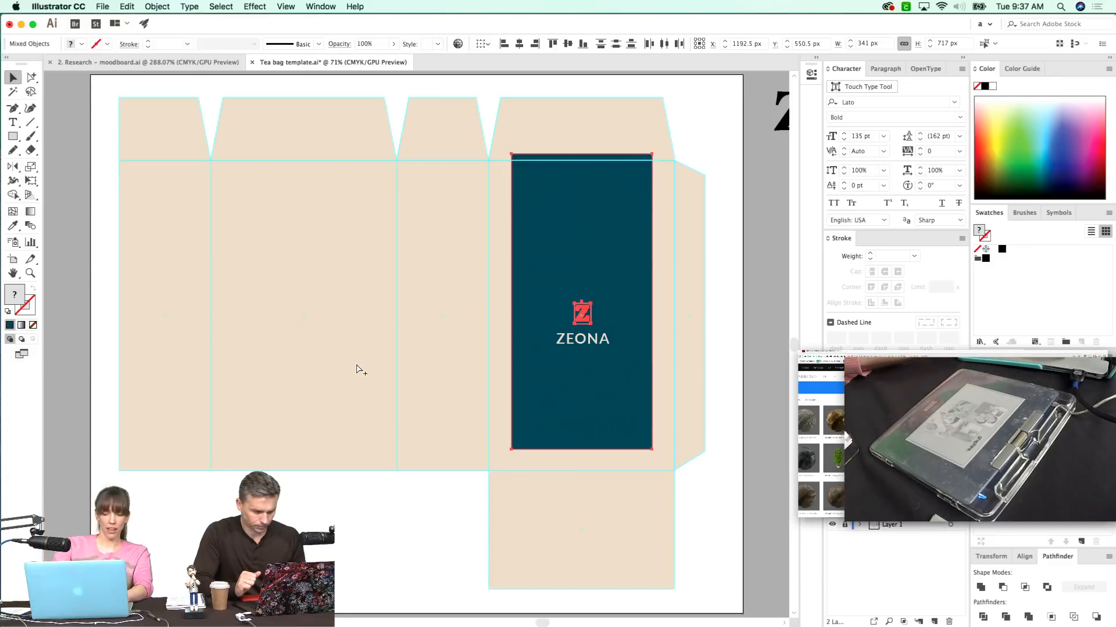
# - Move the boxed Z emblem off the front panel by 1000 px horizontally and 0 px vertically
pyautogui.press('super+minus')
pyautogui.click(418, 361)
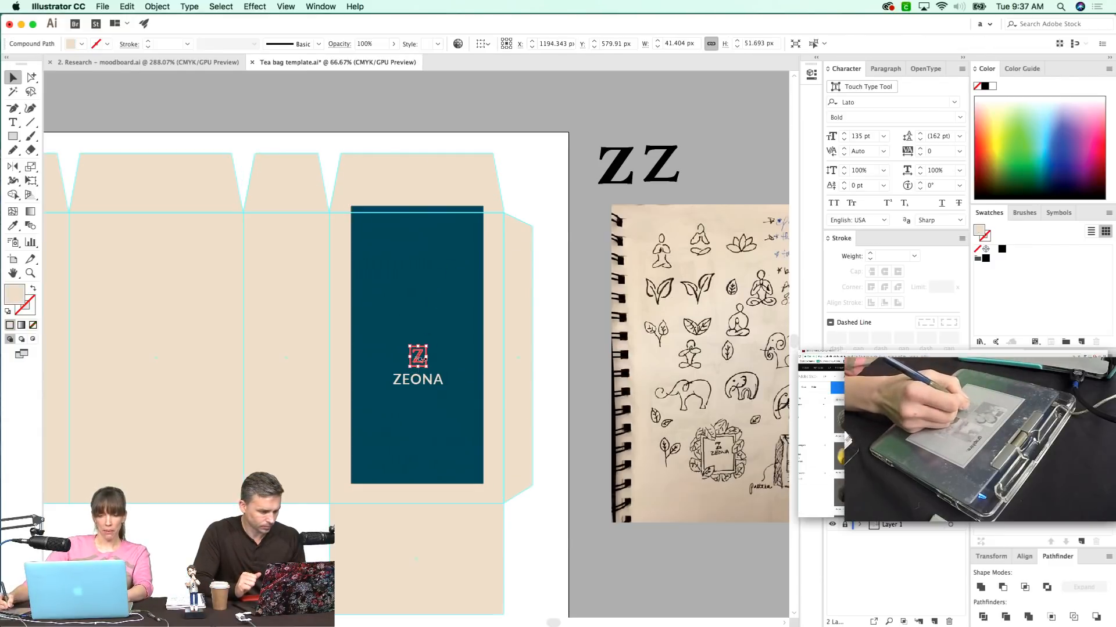
pyautogui.moveTo(426, 352); pyautogui.dragTo(564, 356)
pyautogui.press('super+z')
pyautogui.press('Return')
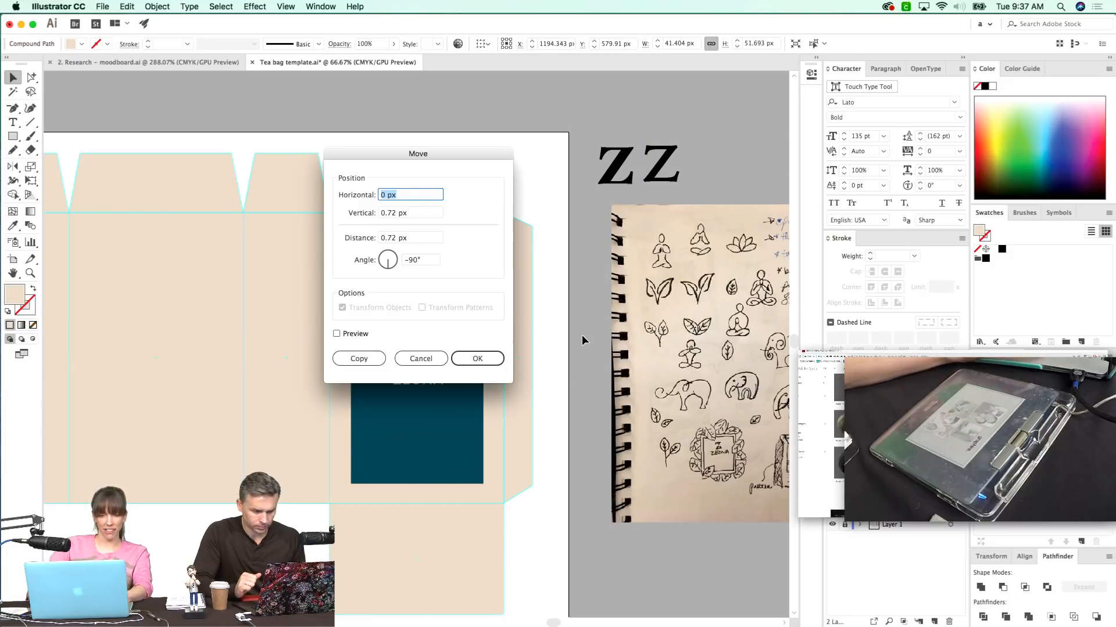
pyautogui.write('1000')
pyautogui.press('Tab')
pyautogui.write('0')
pyautogui.press('Return')
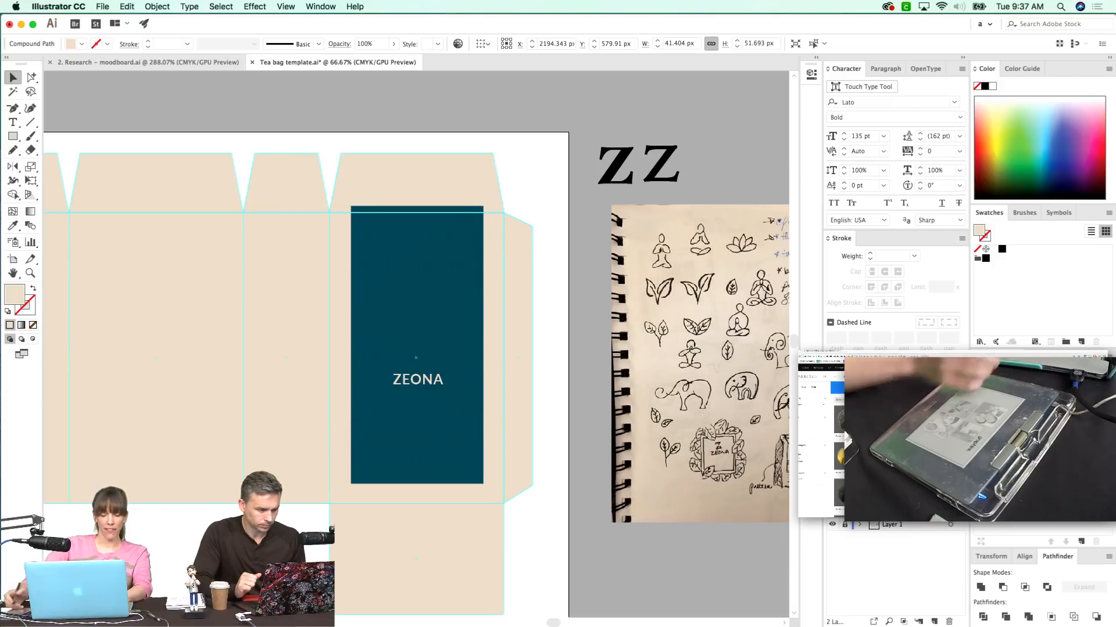
# - Paste the freehand leaf-like curve back in place above the ZEONA wordmark and clear the selection
pyautogui.hscroll(1, 446, 337)
pyautogui.hscroll(10, 445, 336)
pyautogui.moveTo(129, 366); pyautogui.dragTo(442, 326)
pyautogui.moveTo(333, 200); pyautogui.dragTo(241, 425)
pyautogui.press('super+f')
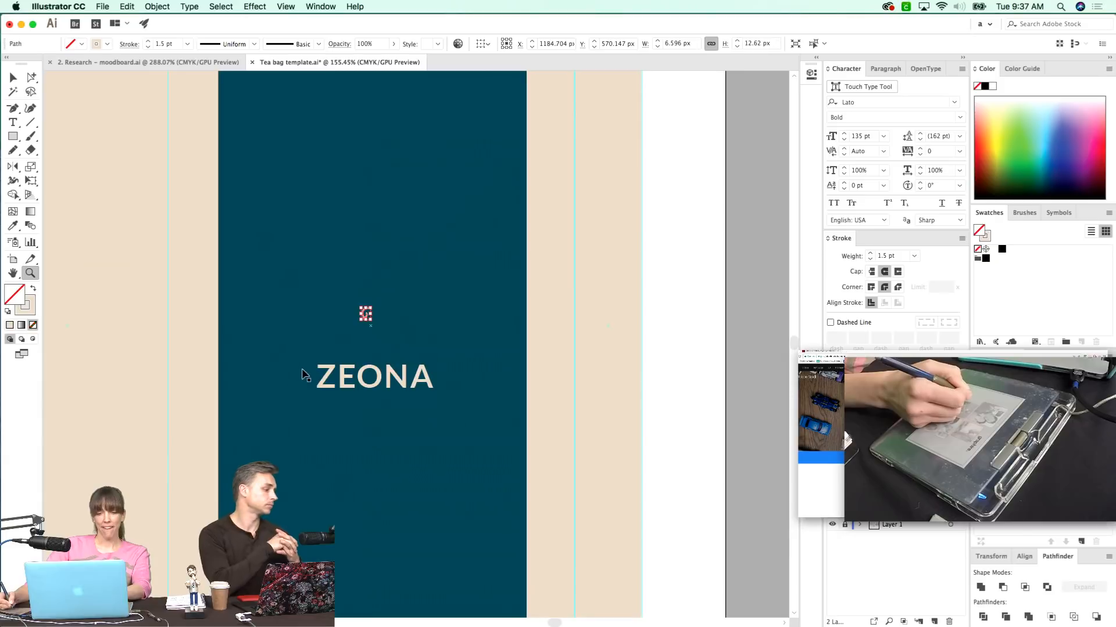
pyautogui.press('super+shift+a')
# - Move the boxed Z emblem from the sketch photo back 1000 px horizontally to its place above the wordmark
pyautogui.moveTo(450, 371); pyautogui.dragTo(224, 321)
pyautogui.moveTo(627, 360); pyautogui.dragTo(194, 374)
pyautogui.moveTo(592, 326); pyautogui.dragTo(538, 334)
pyautogui.press('v')
pyautogui.moveTo(659, 268); pyautogui.dragTo(539, 358)
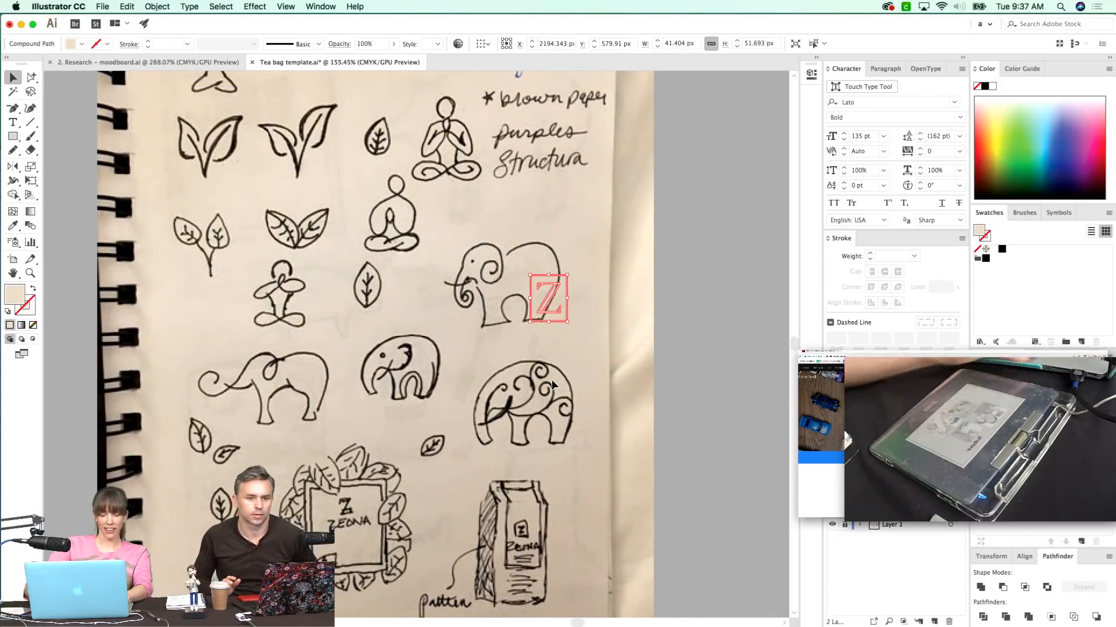
pyautogui.press('Return')
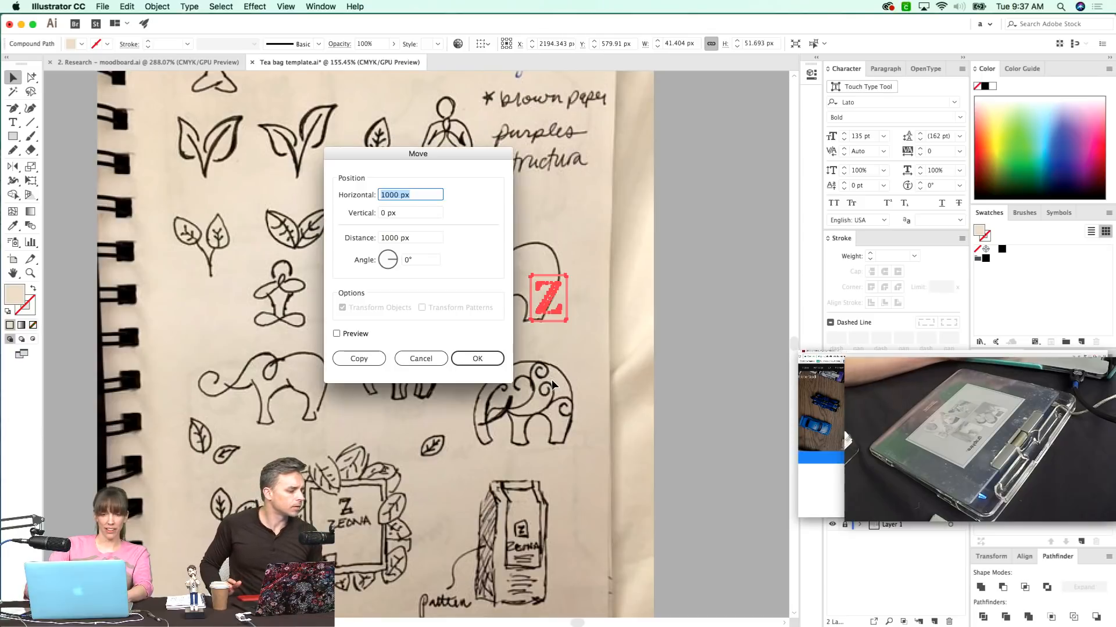
pyautogui.press('Return')
pyautogui.press('super+minus')
pyautogui.press('super+minus')
pyautogui.press('super+minus')
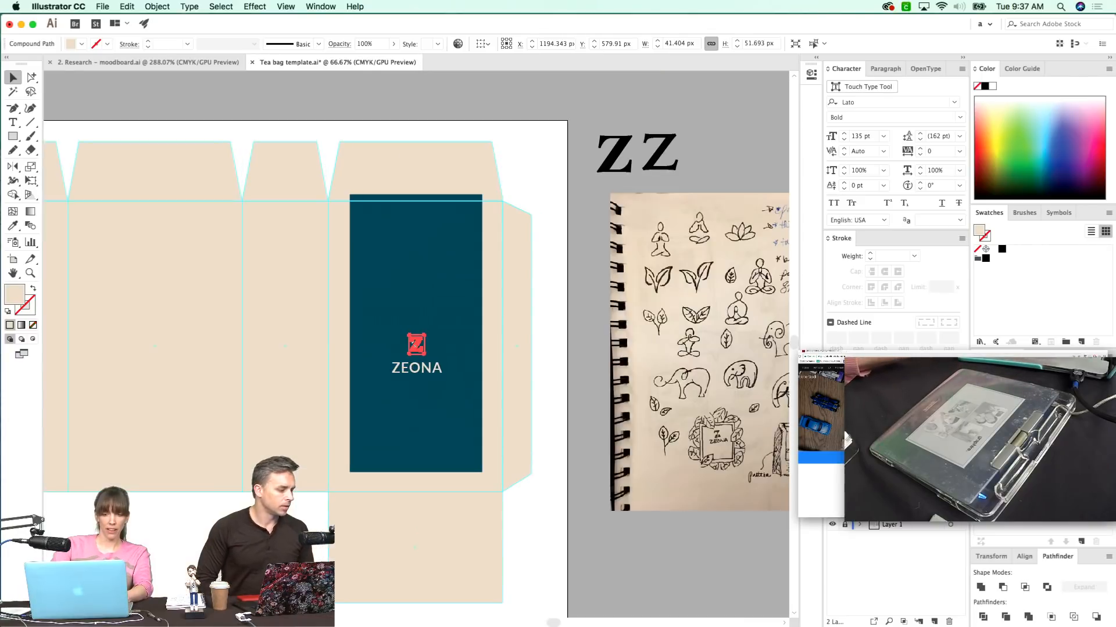
# - Delete the outline segments that join the Z's upper-left serif to its top bar
pyautogui.moveTo(457, 284); pyautogui.dragTo(377, 426)
pyautogui.moveTo(459, 235); pyautogui.dragTo(342, 427)
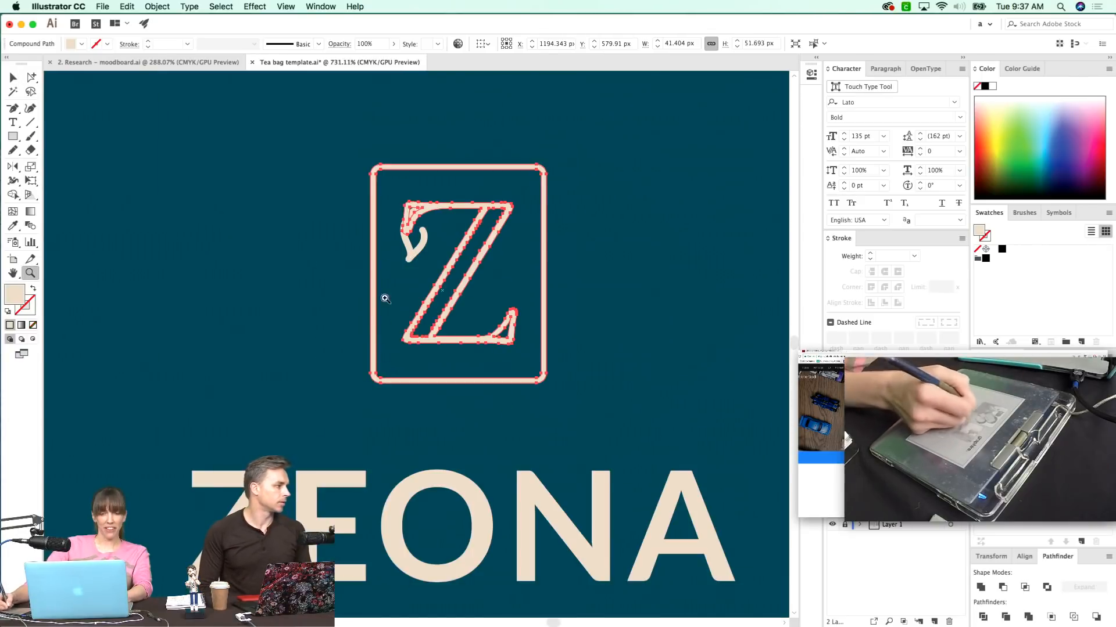
pyautogui.moveTo(546, 160); pyautogui.dragTo(304, 365)
pyautogui.press('super+shift+a')
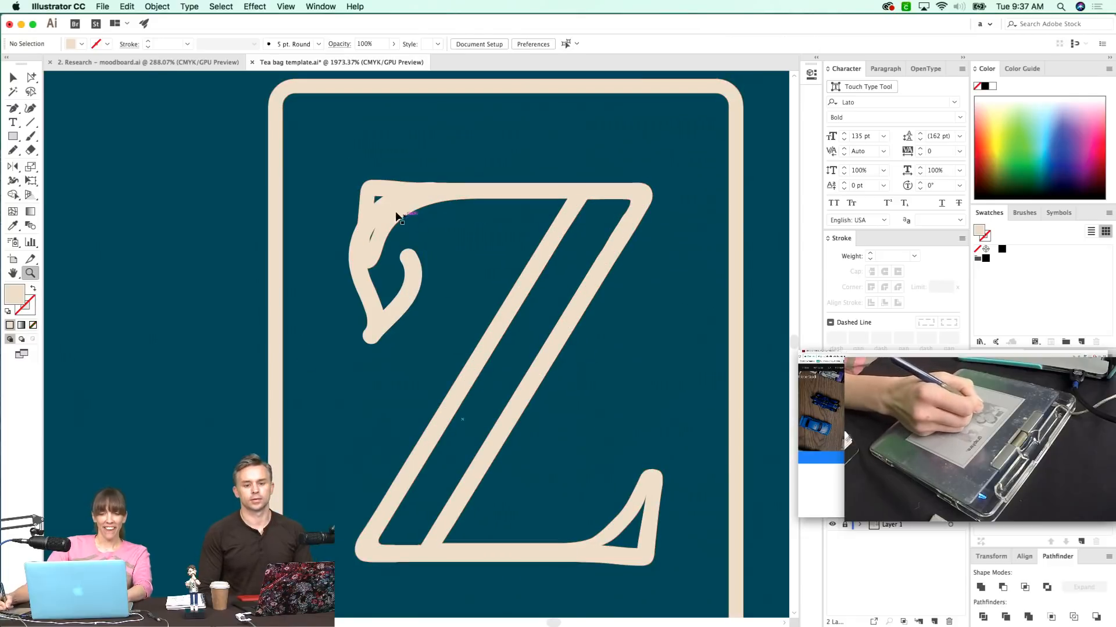
pyautogui.press('a')
pyautogui.click(407, 201)
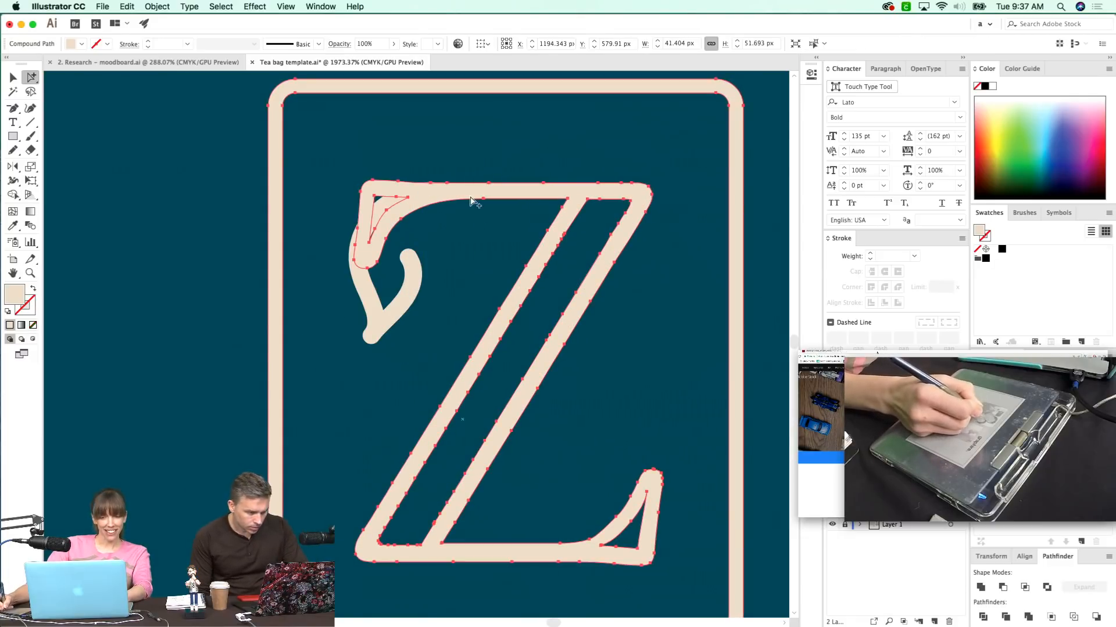
pyautogui.press('super+y')
pyautogui.click(444, 183)
pyautogui.press('Delete')
# - Delete the rest of the upper-left serif outline and its small inner triangle, keeping the freehand curve and the Z's body
pyautogui.click(492, 193)
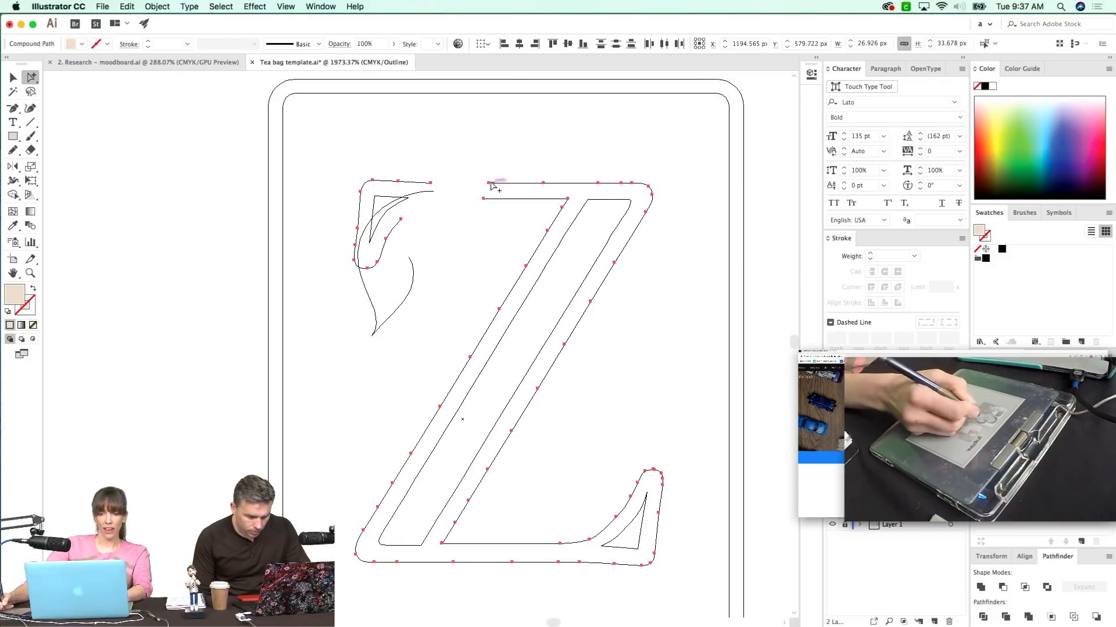
pyautogui.press('Delete')
pyautogui.press('super+z')
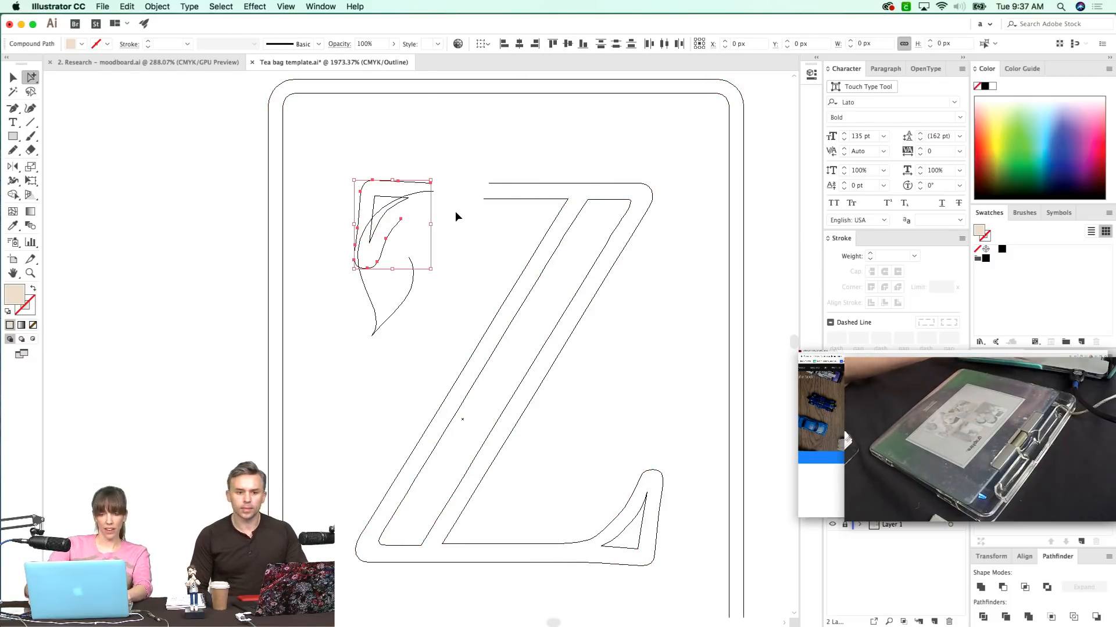
pyautogui.press('Delete')
pyautogui.moveTo(378, 198); pyautogui.dragTo(344, 232)
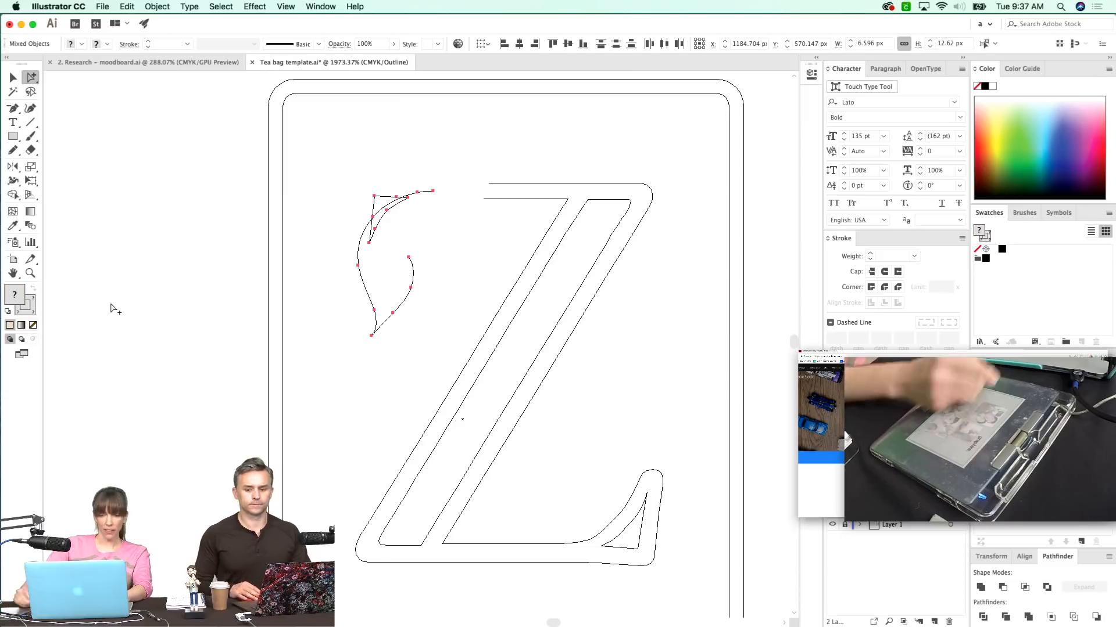
pyautogui.moveTo(429, 199); pyautogui.dragTo(455, 231)
pyautogui.press('Delete')
pyautogui.press('super+y')
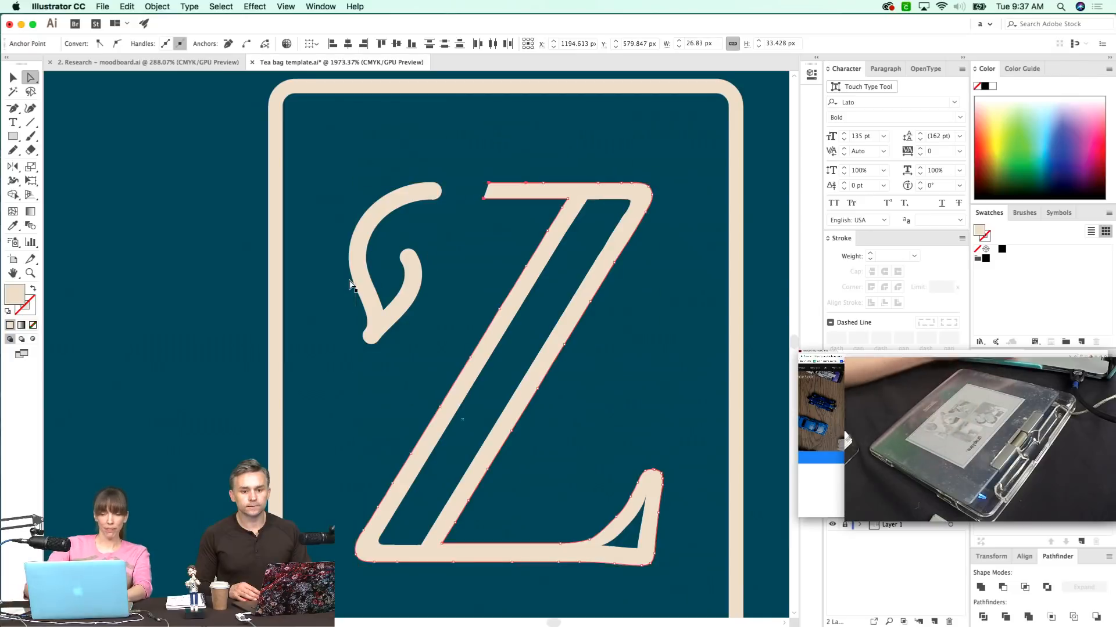
# - Extend the open end of the Z's top bar horizontally to meet the freehand curve, and clear the selection
pyautogui.hotkey('shift', 'Left')
pyautogui.hotkey('shift', 'Left')
pyautogui.hotkey('shift', 'Right')
pyautogui.hotkey('shift', 'Right')
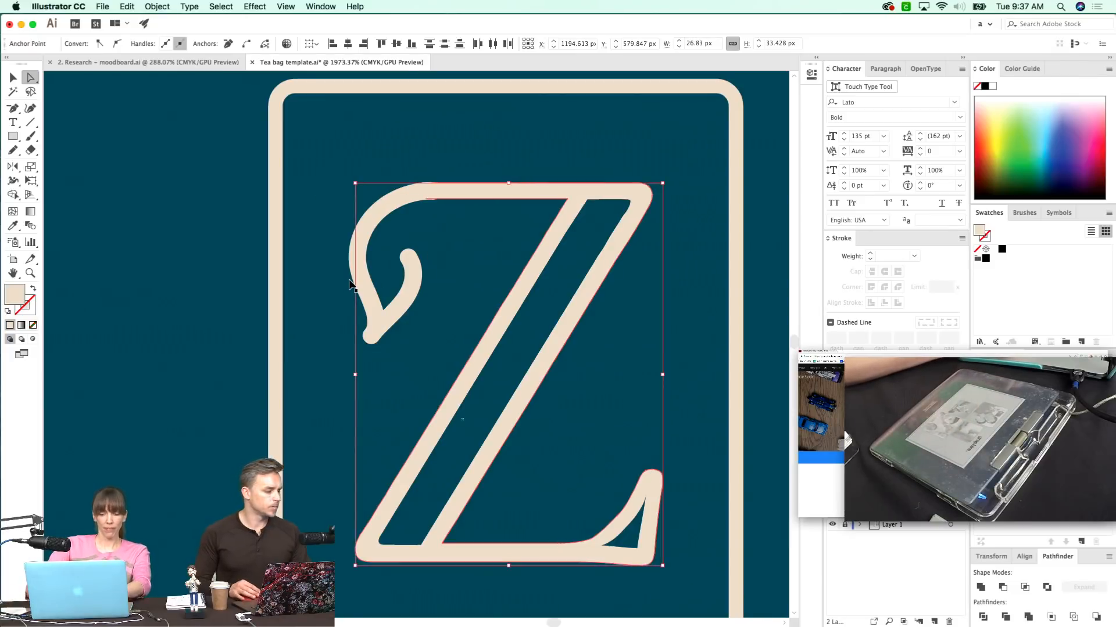
pyautogui.press('shift+super+a')
# - Match the freehand curve's thickness to the Z's top bar at their joint by setting its stroke weight to 1.4 pt
pyautogui.press('z')
pyautogui.moveTo(469, 204); pyautogui.dragTo(668, 381)
pyautogui.moveTo(125, 246); pyautogui.dragTo(437, 348)
pyautogui.press('super+y')
pyautogui.press('a')
pyautogui.moveTo(328, 195); pyautogui.dragTo(401, 247)
pyautogui.press('super+y')
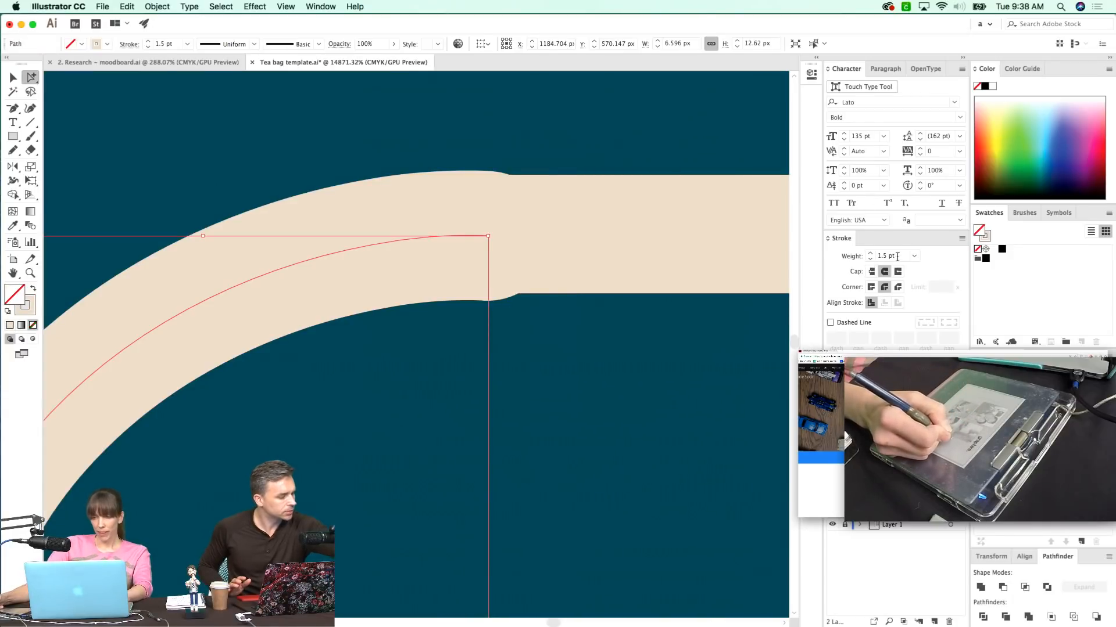
pyautogui.write('1.3')
pyautogui.press('Return')
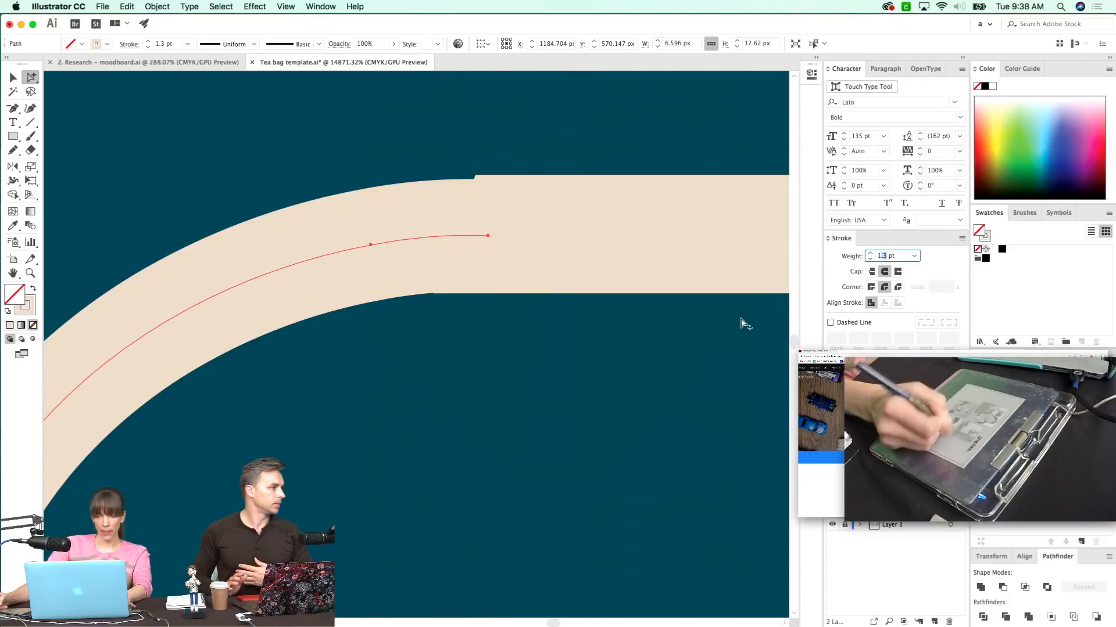
pyautogui.write('4')
pyautogui.press('Return')
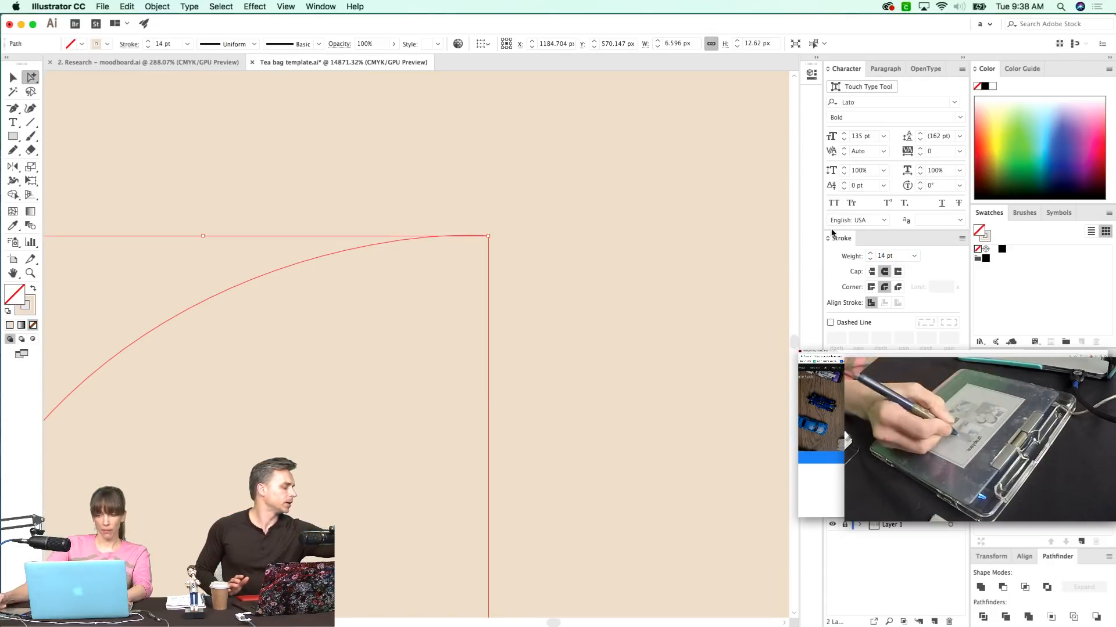
pyautogui.press('super+z')
pyautogui.write('4')
pyautogui.press('Return')
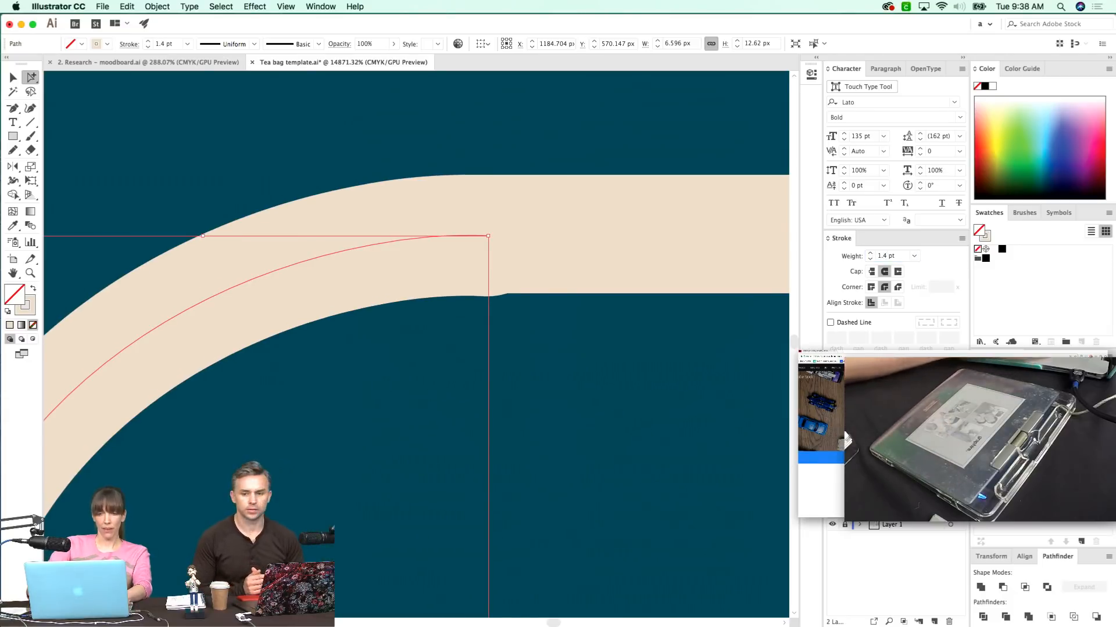
pyautogui.click(495, 192)
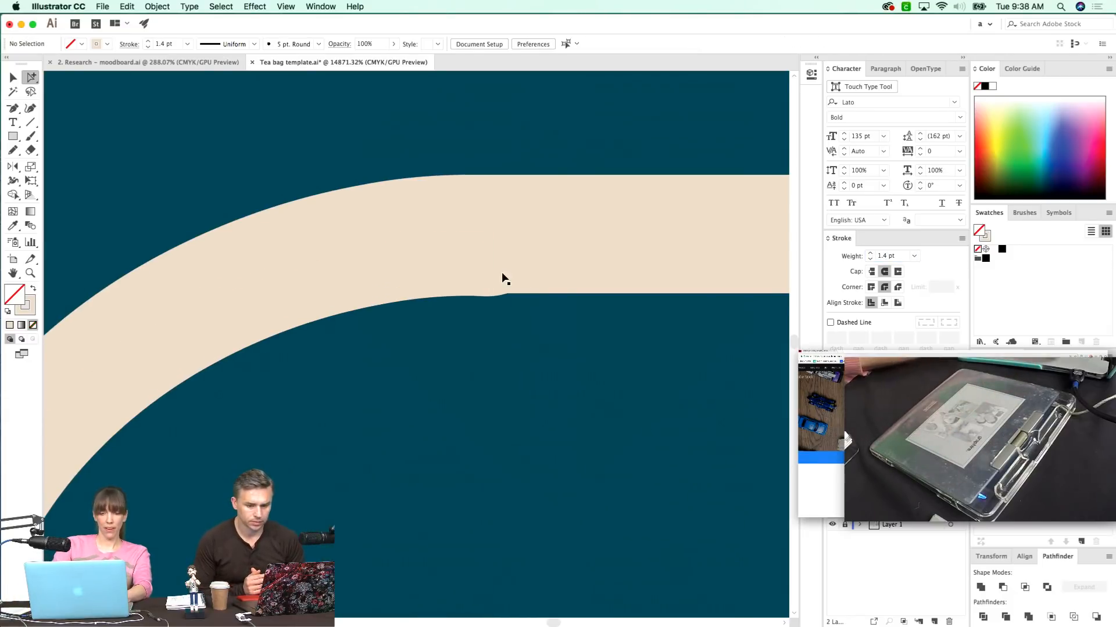
# - Examine the reshaped Z with its curled serif inside the rounded box
pyautogui.press('super+minus')
pyautogui.press('super+minus')
pyautogui.press('super+minus')
pyautogui.press('super+minus')
pyautogui.press('super+minus')
pyautogui.press('super+minus')
pyautogui.press('super+minus')
pyautogui.press('super+minus')
pyautogui.press('super+minus')
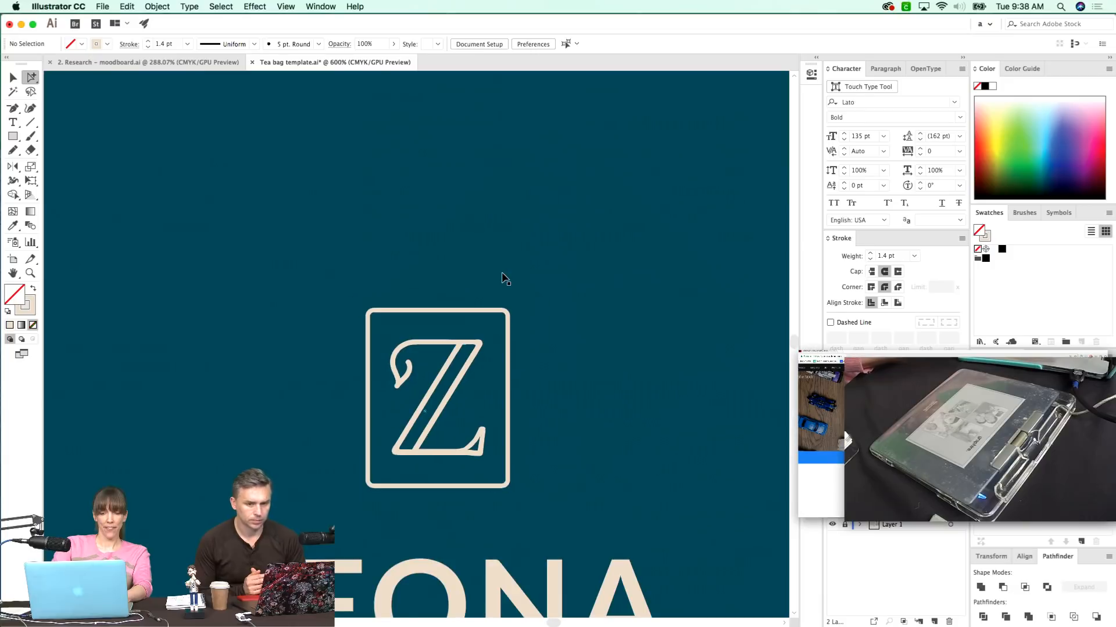
pyautogui.scroll(-3, 466, 366)
pyautogui.hscroll(3, 603, 383)
pyautogui.hscroll(-1, 571, 388)
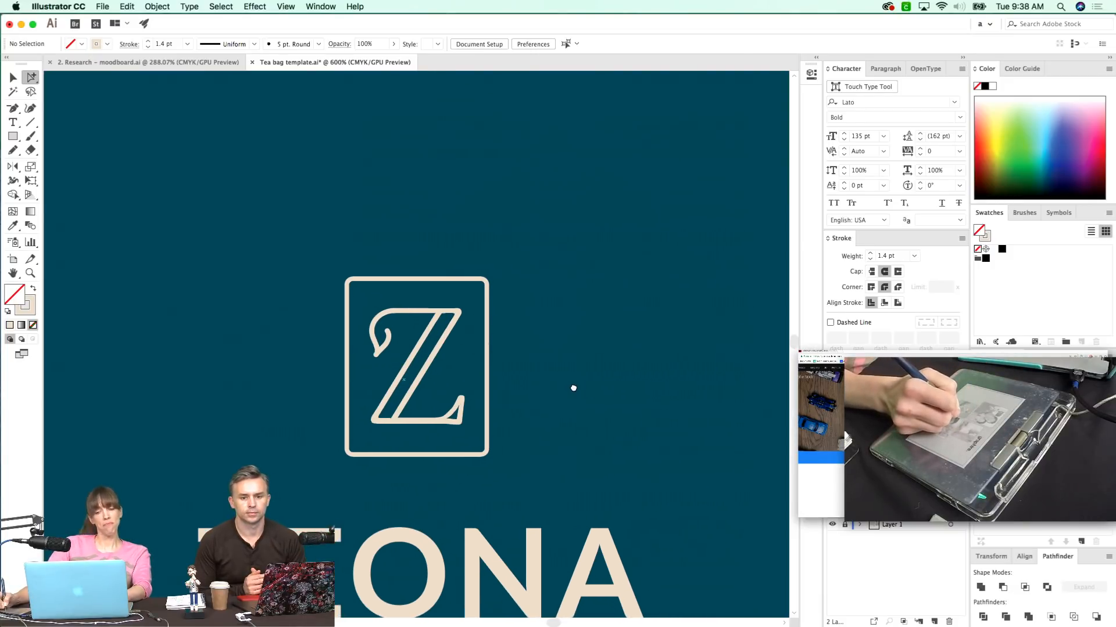
pyautogui.scroll(-3, 495, 398)
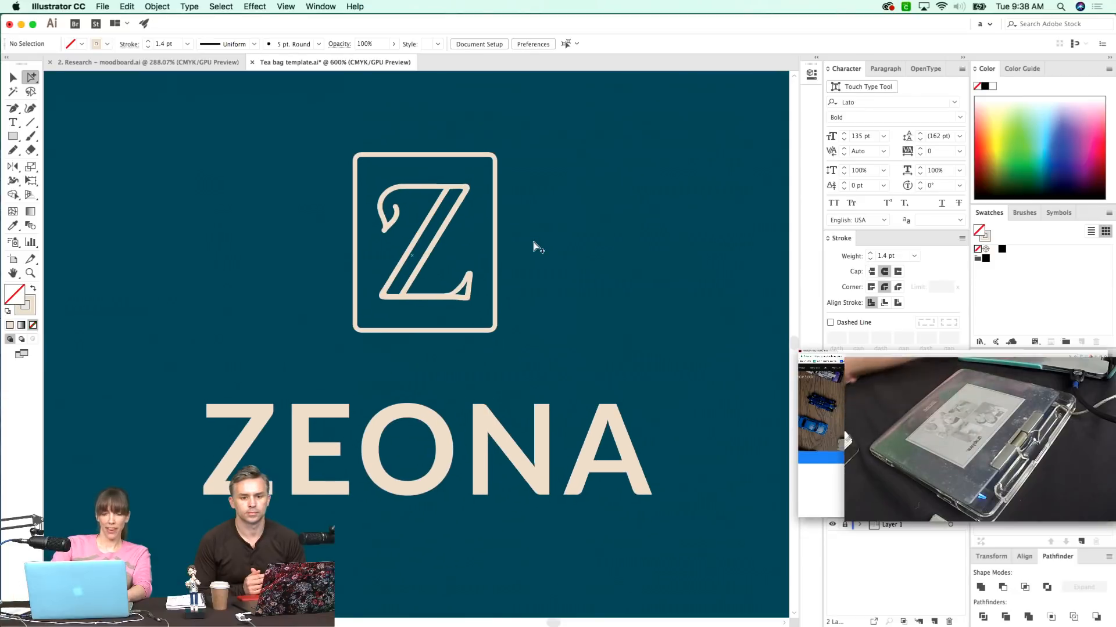
# - Examine the emblem's balance with the ZEONA wordmark and their placement on the teal front panel
pyautogui.press('super+minus')
pyautogui.scroll(-1, 395, 330)
pyautogui.scroll(-1, 395, 330)
pyautogui.scroll(-3, 478, 356)
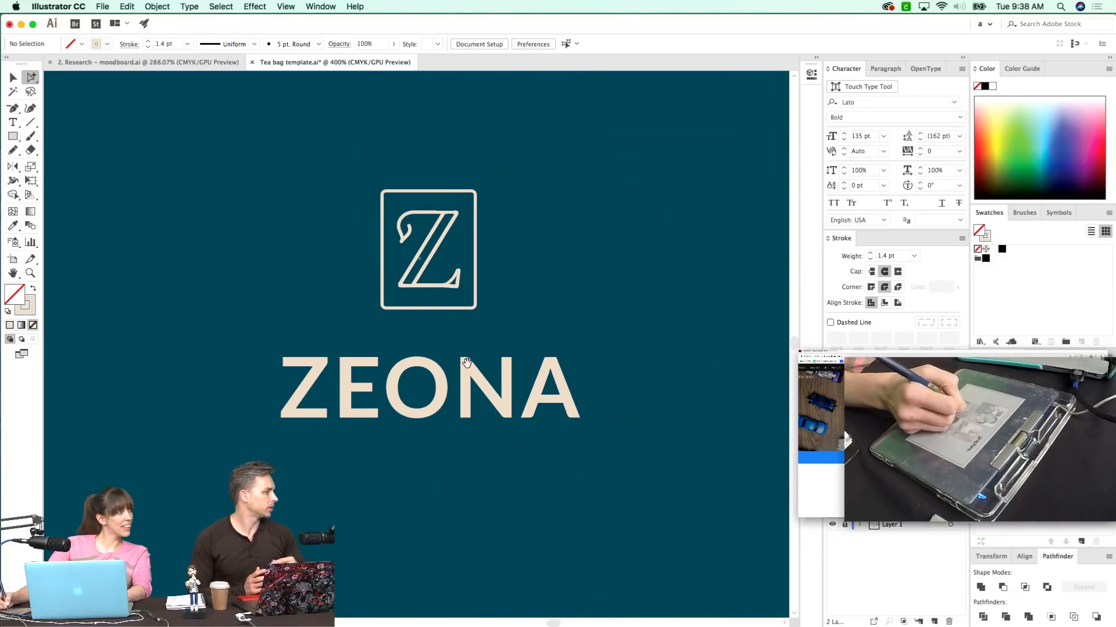
pyautogui.hscroll(3, 474, 357)
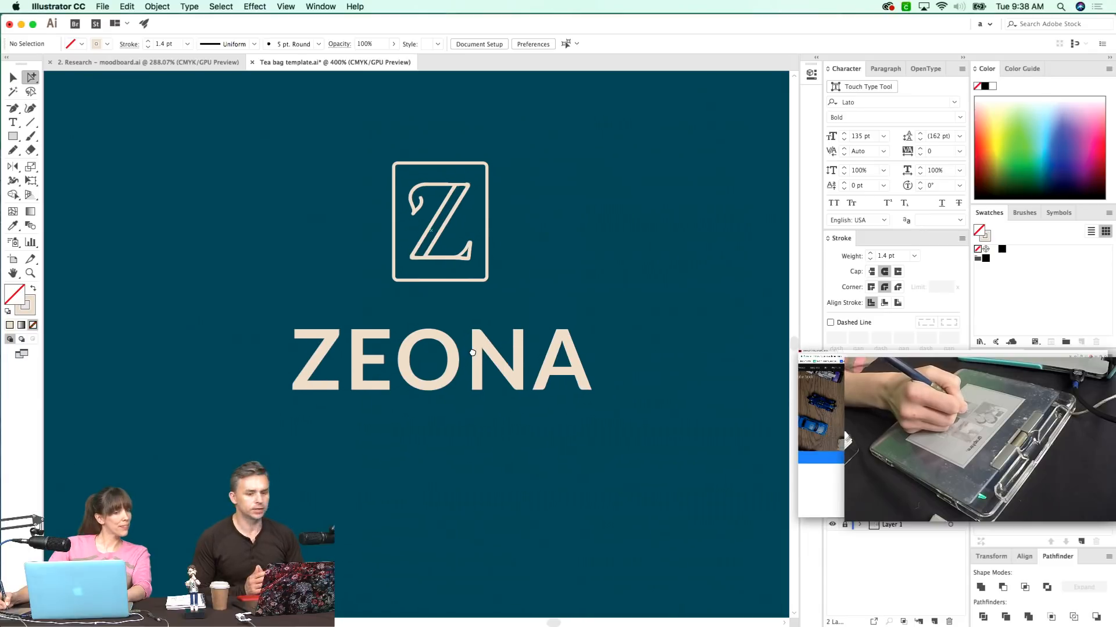
pyautogui.hscroll(-2, 561, 415)
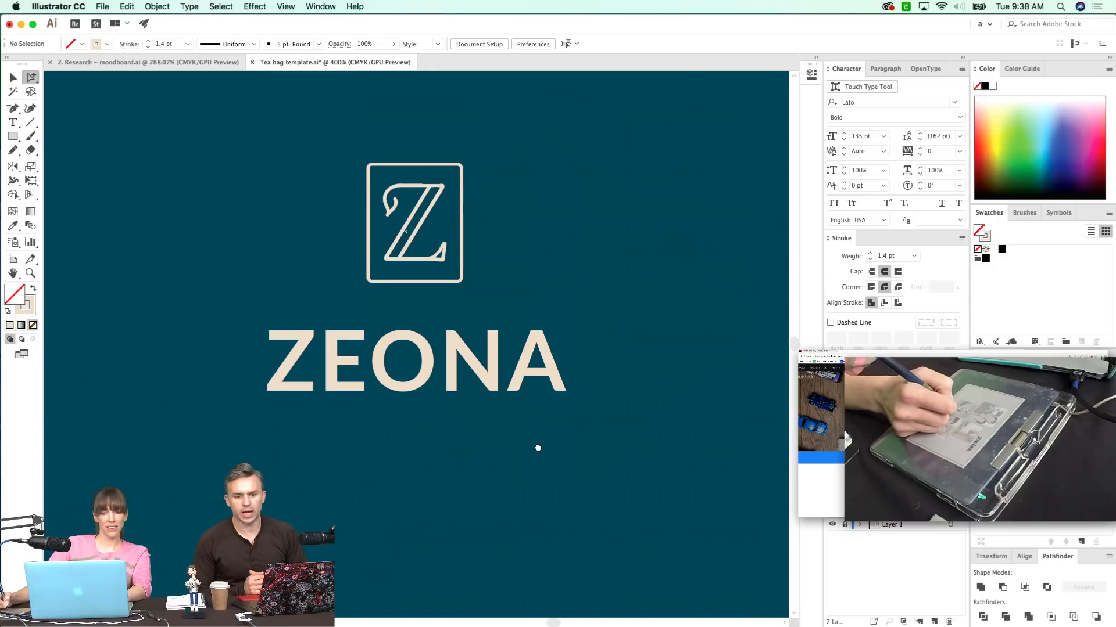
pyautogui.press('super+minus')
pyautogui.press('super+minus')
pyautogui.press('super+minus')
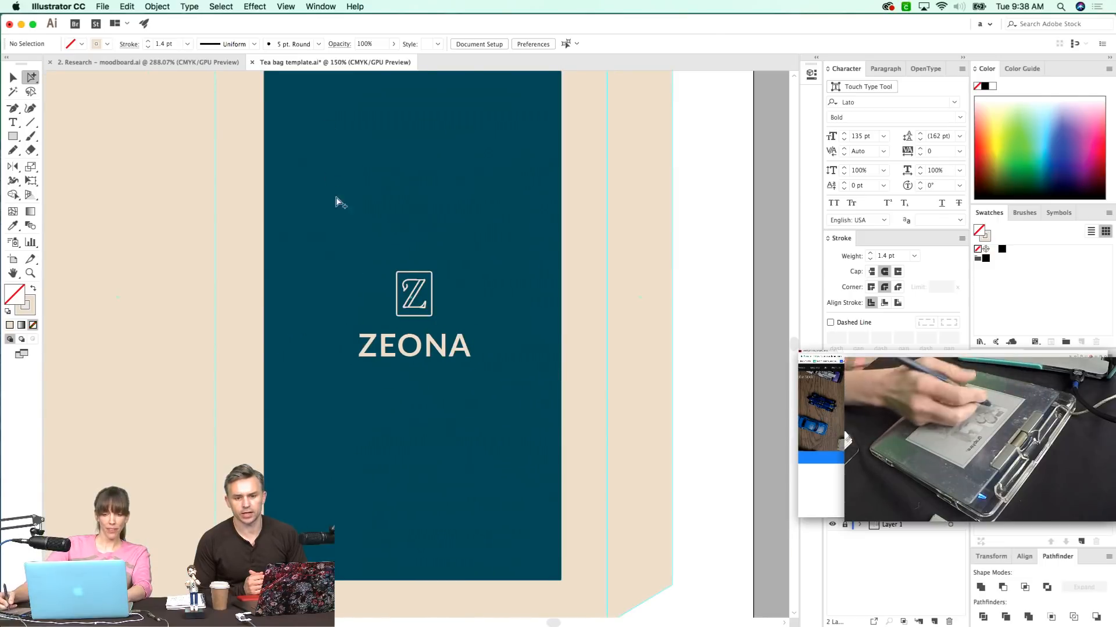
pyautogui.scroll(3, 326, 177)
pyautogui.scroll(-2, 345, 441)
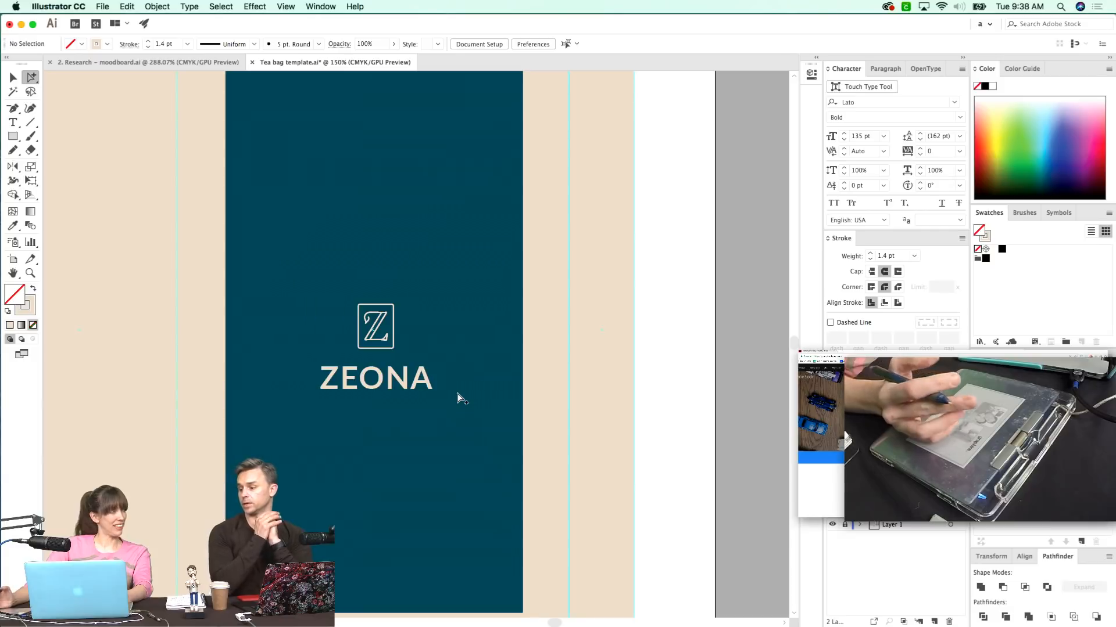
# - Inspect the ZEONA wordmark below the emblem up close and at actual size
pyautogui.moveTo(446, 485); pyautogui.dragTo(445, 443)
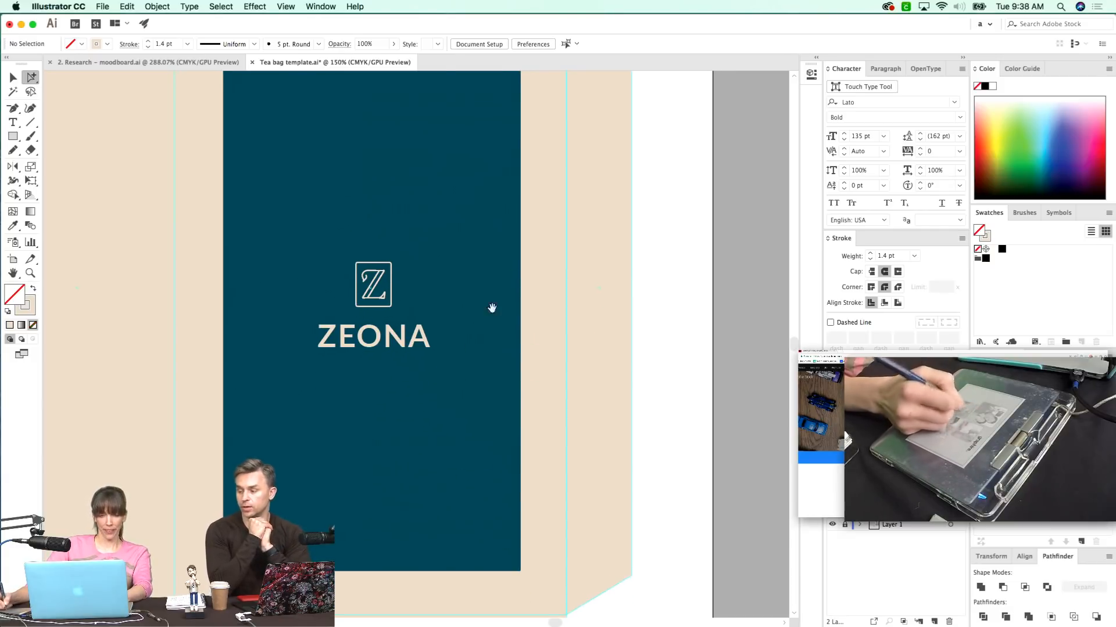
pyautogui.press('z')
pyautogui.moveTo(334, 461); pyautogui.dragTo(356, 471)
pyautogui.moveTo(356, 471); pyautogui.dragTo(347, 480)
pyautogui.press('a')
pyautogui.click(377, 366)
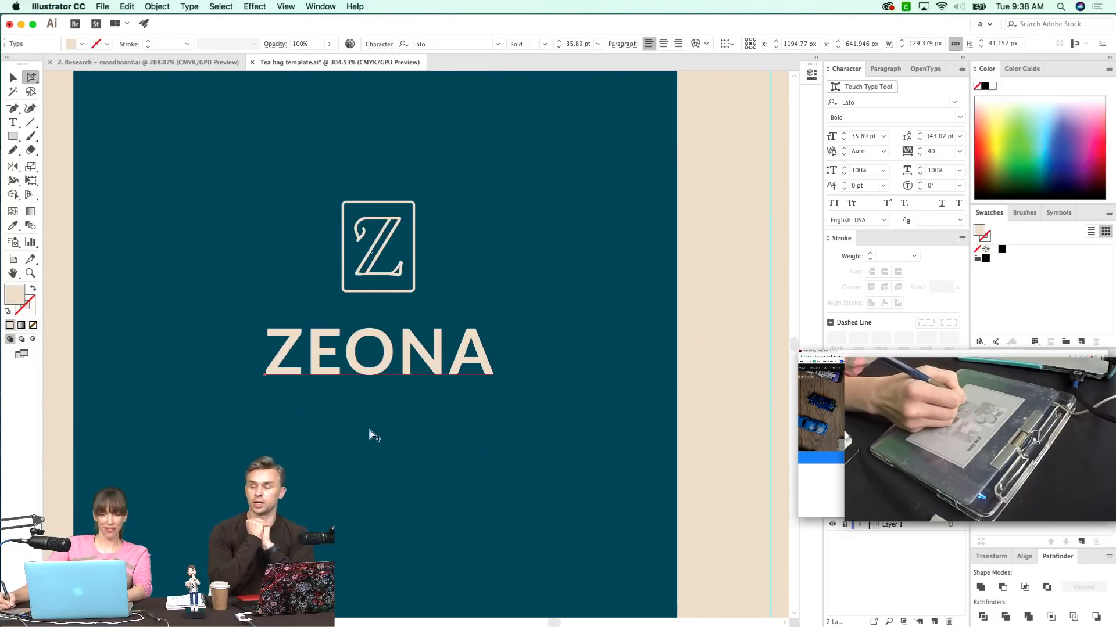
pyautogui.scroll(-1, 341, 440)
pyautogui.press('super+1')
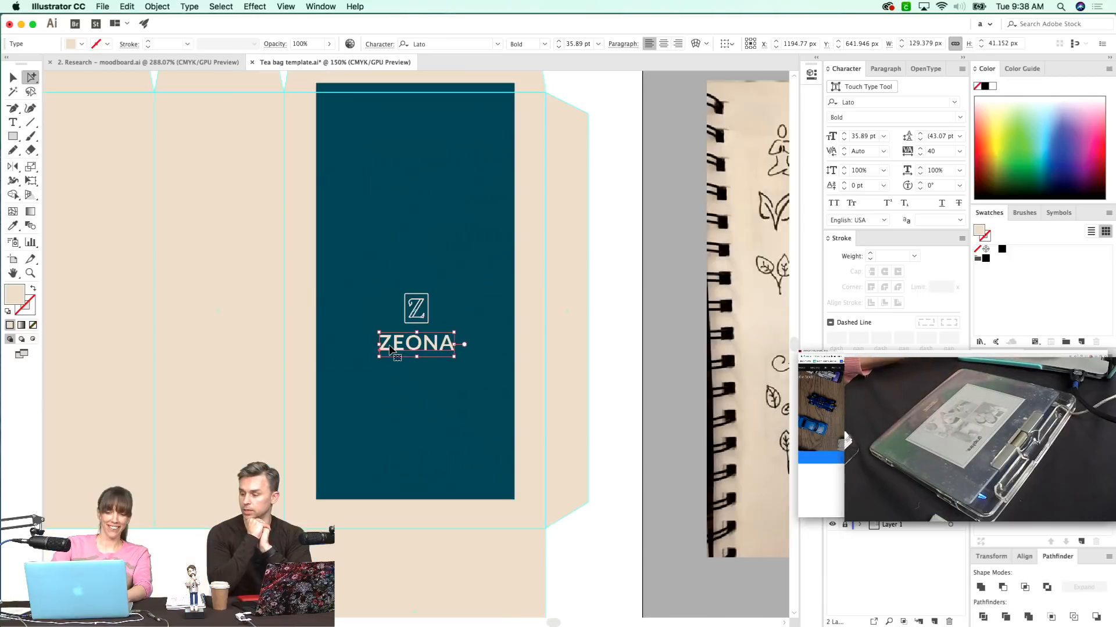
# - Duplicate the ZEONA wordmark beside the artboard and convert the original on the front panel to outlines
pyautogui.hscroll(3, 552, 225)
pyautogui.press('v')
pyautogui.click(645, 399)
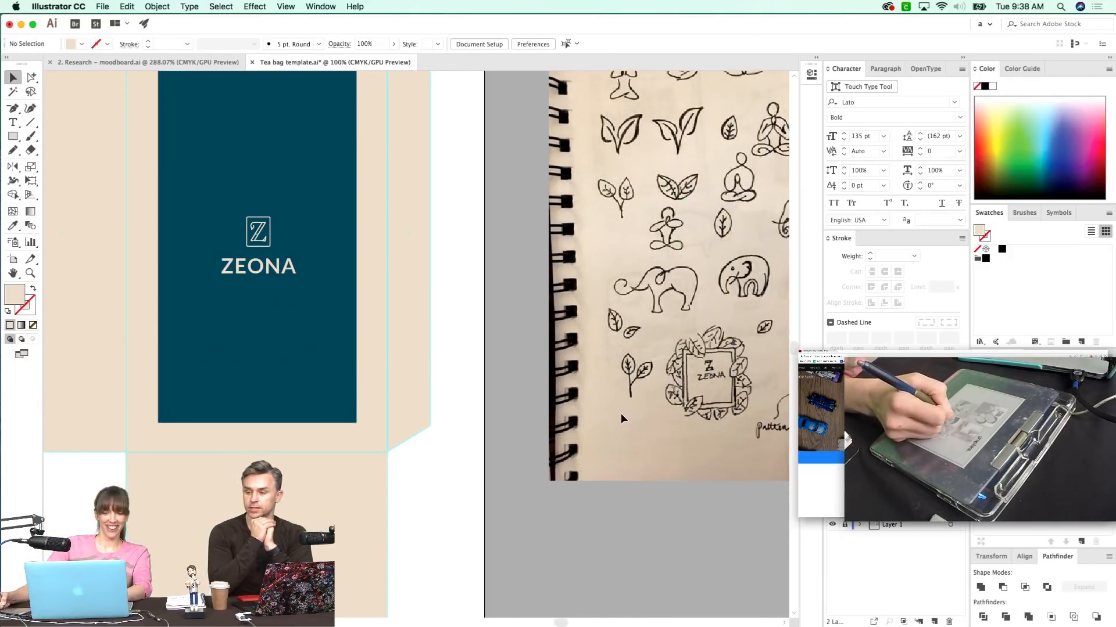
pyautogui.moveTo(246, 270); pyautogui.dragTo(530, 270)
pyautogui.click(260, 269)
pyautogui.press('shift+super+o')
pyautogui.click(454, 297)
pyautogui.press('z')
pyautogui.moveTo(212, 311); pyautogui.dragTo(341, 386)
pyautogui.press('super+y')
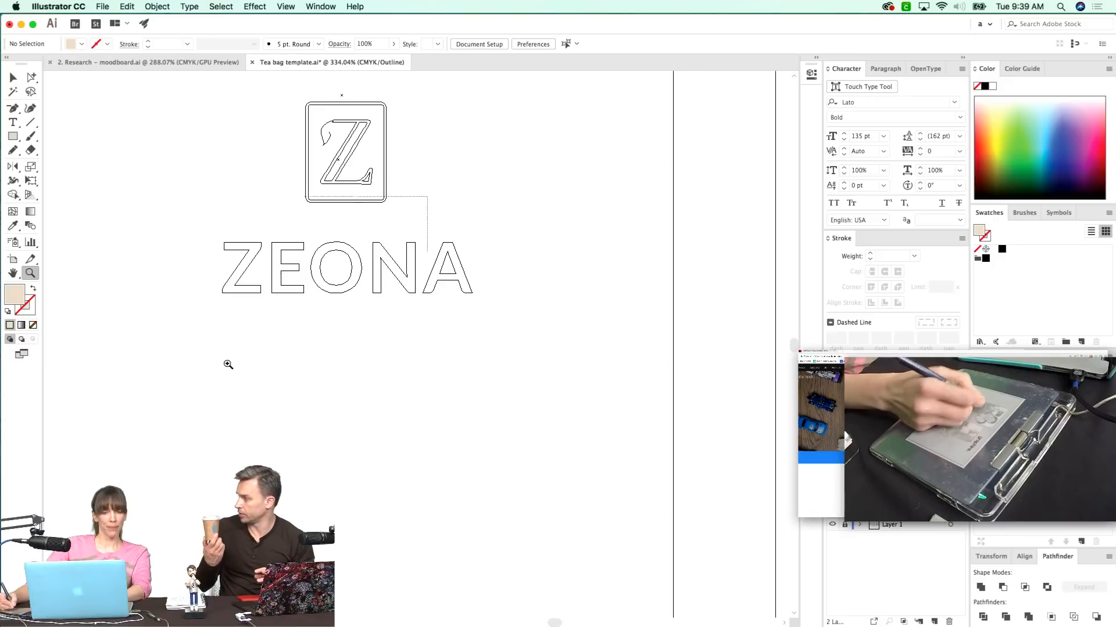
# - Scale the O of the outlined wordmark down to a small o of about 17 px, keeping it on the baseline
pyautogui.moveTo(247, 314); pyautogui.dragTo(245, 393)
pyautogui.moveTo(417, 296); pyautogui.dragTo(409, 319)
pyautogui.press('a')
pyautogui.moveTo(481, 210); pyautogui.dragTo(404, 302)
pyautogui.press('super+y')
pyautogui.press('v')
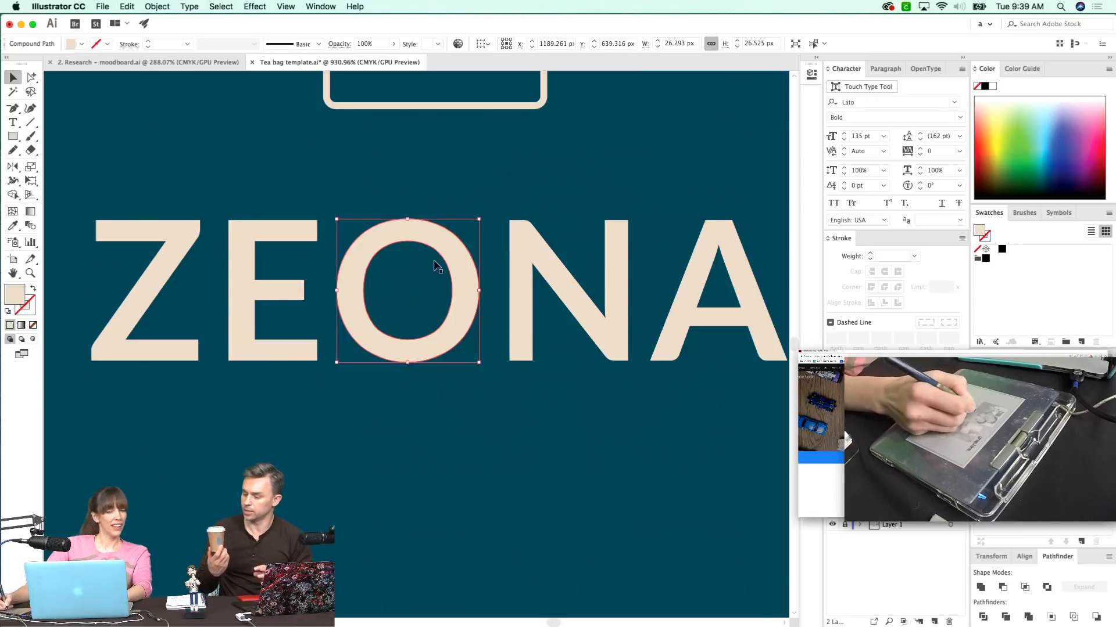
pyautogui.moveTo(480, 218); pyautogui.dragTo(437, 271)
pyautogui.press('a')
pyautogui.moveTo(416, 322); pyautogui.dragTo(428, 325)
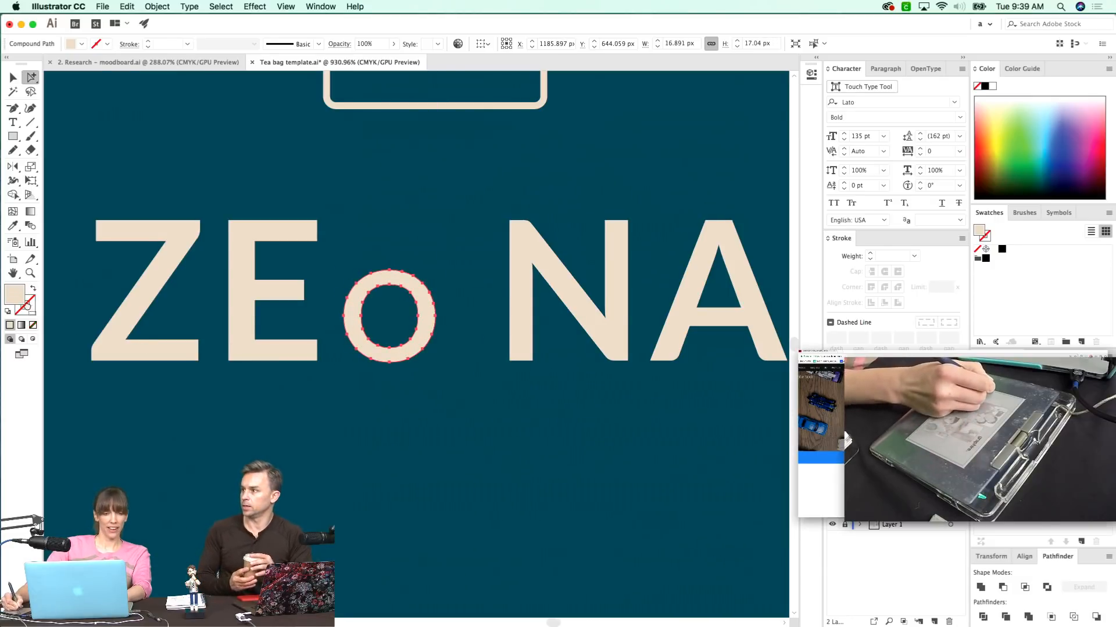
pyautogui.moveTo(30, 303); pyautogui.dragTo(30, 305)
pyautogui.press('super+shift+a')
# - Draw a circular dot about 5.4 px wide above the small o, duplicate it beside itself, and remove the dots' stroke
pyautogui.moveTo(445, 390); pyautogui.dragTo(469, 397)
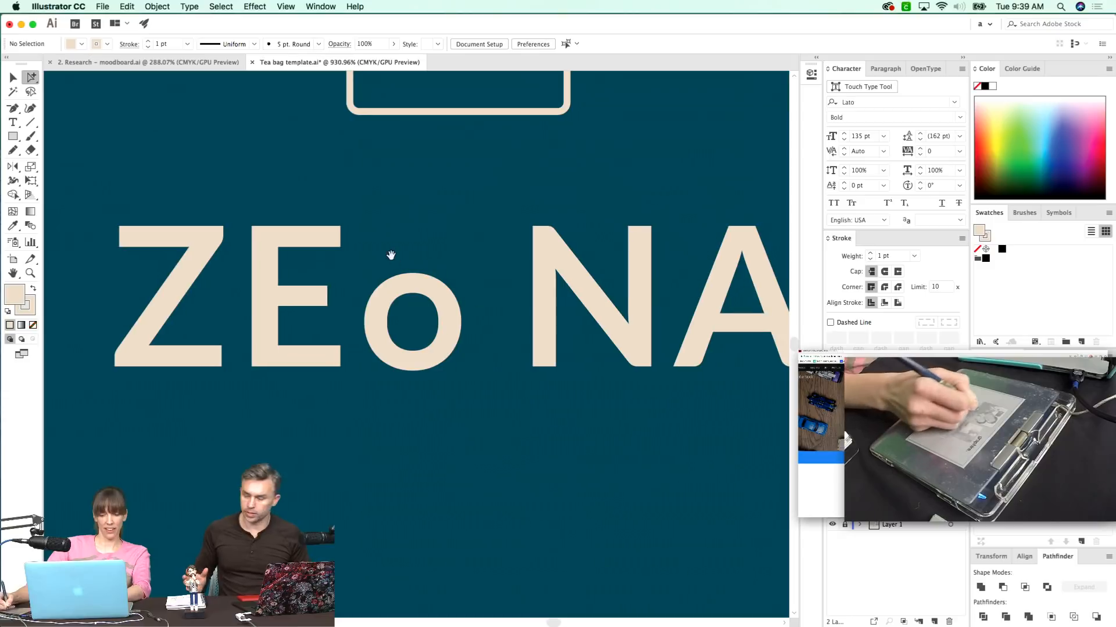
pyautogui.press('l')
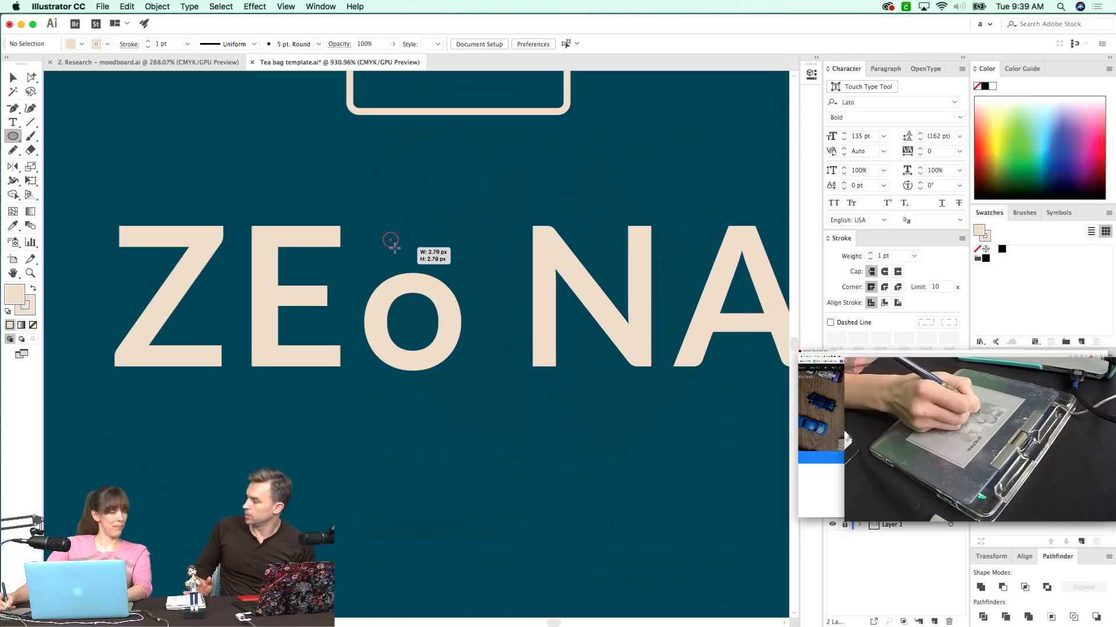
pyautogui.moveTo(399, 254); pyautogui.dragTo(446, 247)
pyautogui.press('a')
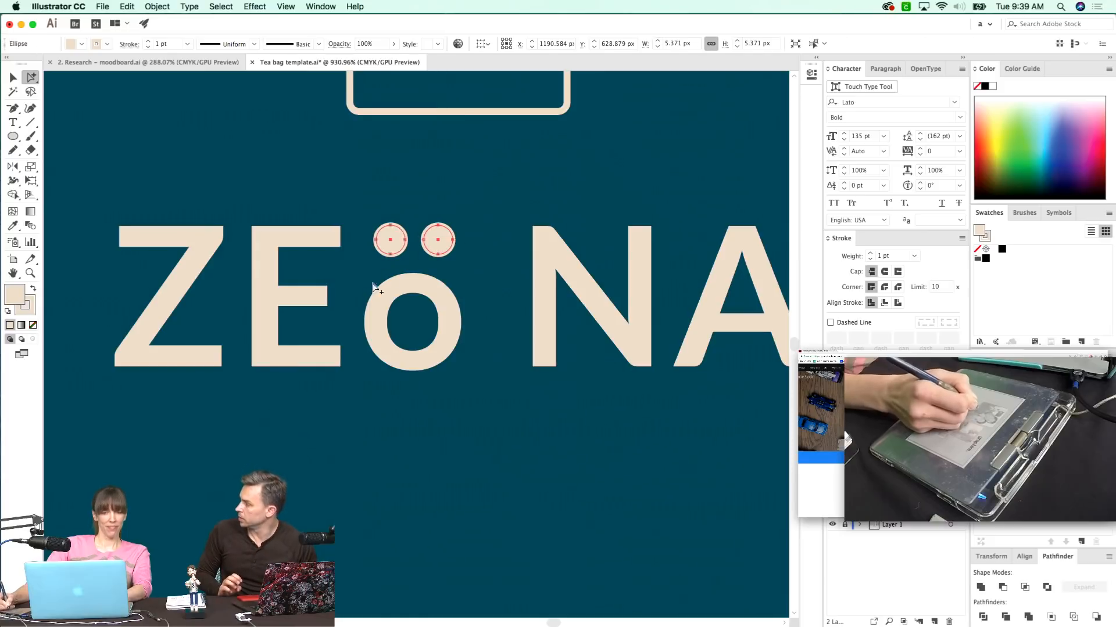
pyautogui.press('x')
pyautogui.press('/')
pyautogui.press('super+shift+a')
# - Nudge the pair of dots slightly left to centre them above the small o
pyautogui.scroll(1, 500, 209)
pyautogui.click(395, 247)
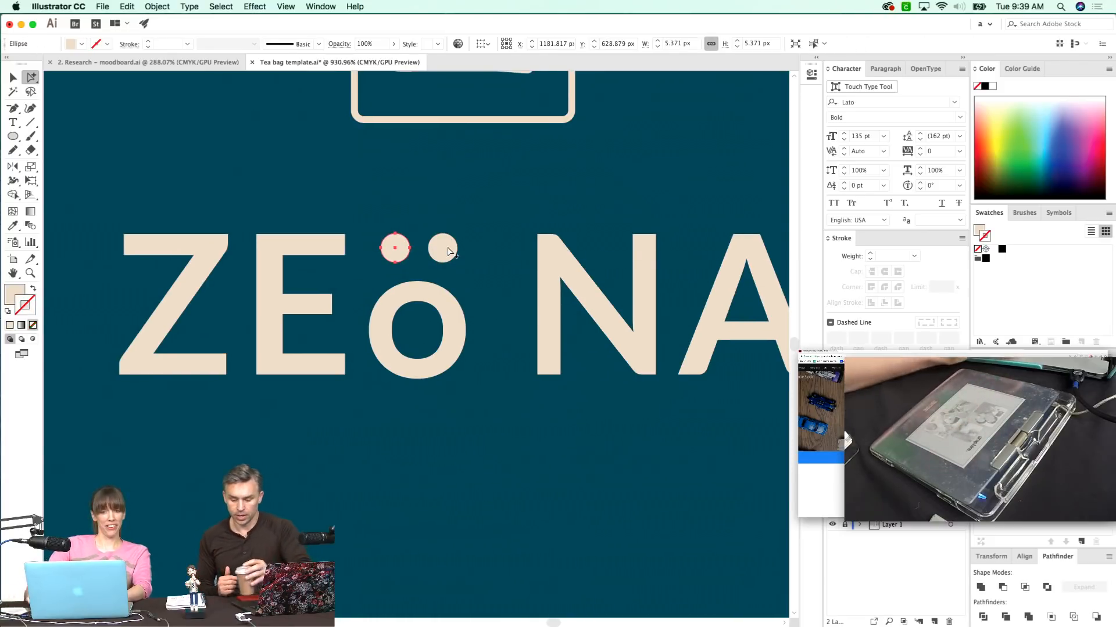
pyautogui.keyDown('shift'); pyautogui.click(445, 249); pyautogui.keyUp('shift')
pyautogui.press('v')
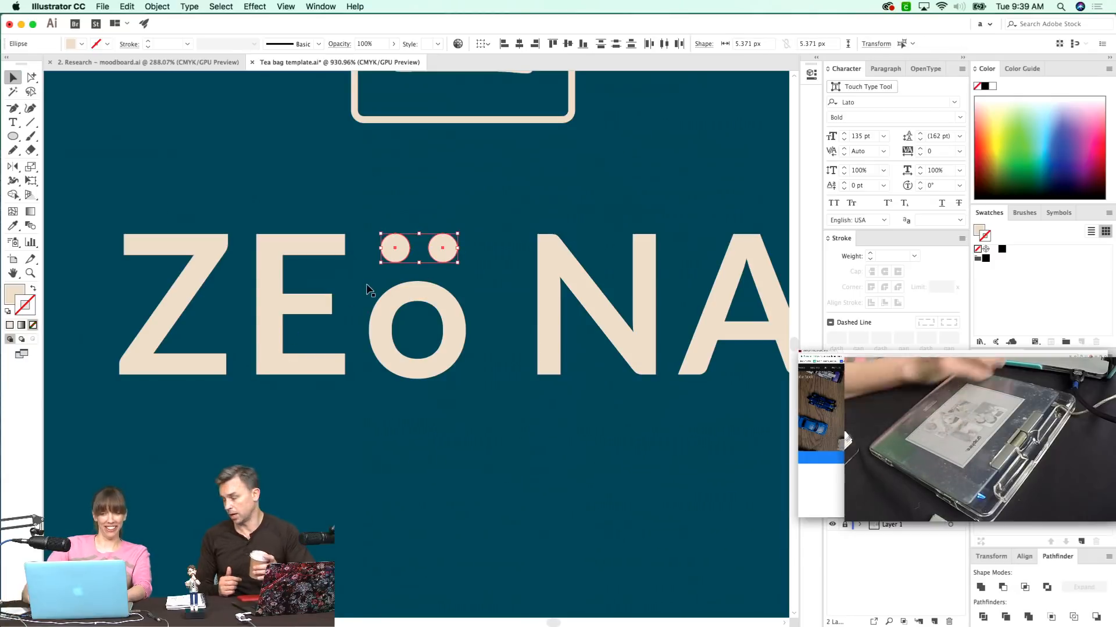
pyautogui.press('Left')
pyautogui.press('Left')
pyautogui.press('Left')
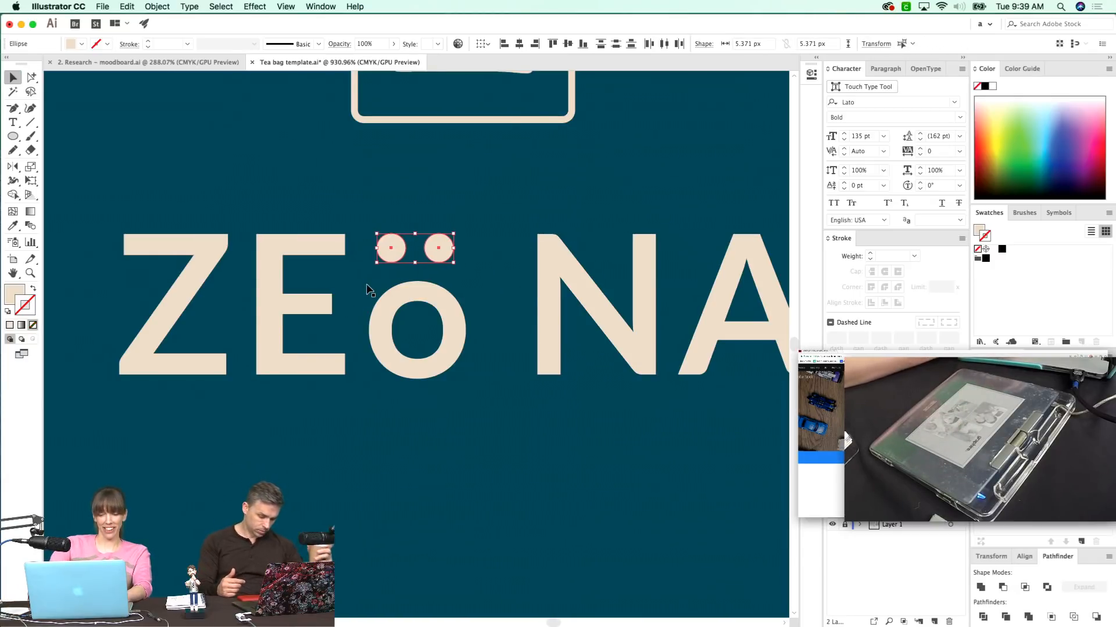
# - Move the N and A left together to close the gap after the ö
pyautogui.press('super+minus')
pyautogui.press('super+minus')
pyautogui.press('super+minus')
pyautogui.press('a')
pyautogui.press('super+y')
pyautogui.moveTo(609, 342); pyautogui.dragTo(508, 445)
pyautogui.press('super+y')
pyautogui.press('v')
pyautogui.hotkey('shift', 'Left')
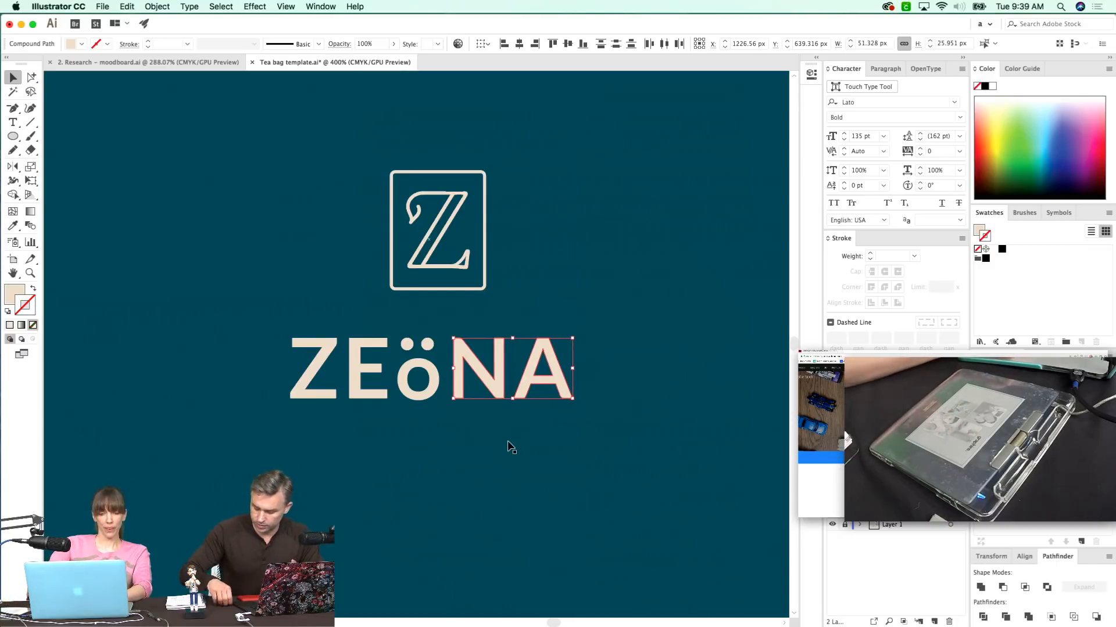
# - Nudge the whole ZEöNA wordmark right to centre it beneath the Z emblem
pyautogui.click(510, 447)
pyautogui.hotkey('ctrl', 'y')
pyautogui.press('a')
pyautogui.moveTo(578, 335); pyautogui.dragTo(232, 461)
pyautogui.hotkey('ctrl', 'y')
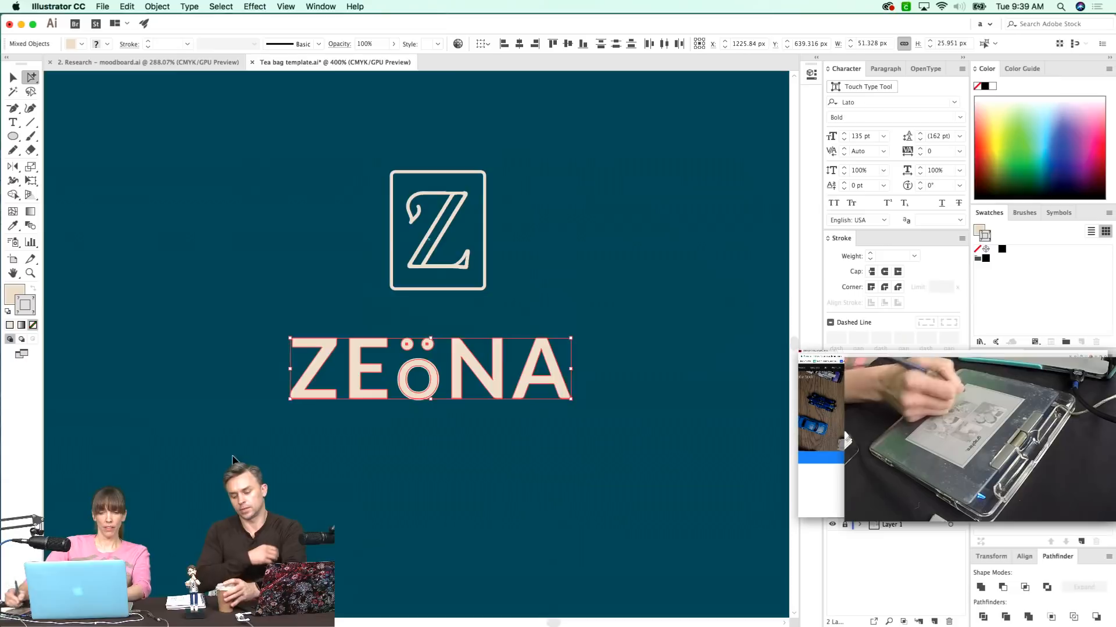
pyautogui.press('v')
pyautogui.press('Right')
pyautogui.press('Right')
pyautogui.press('Right')
pyautogui.press('Right')
pyautogui.press('Right')
pyautogui.press('Right')
pyautogui.press('Right')
pyautogui.press('Left')
pyautogui.press('Left')
pyautogui.hotkey('ctrl', 'shift', 'a')
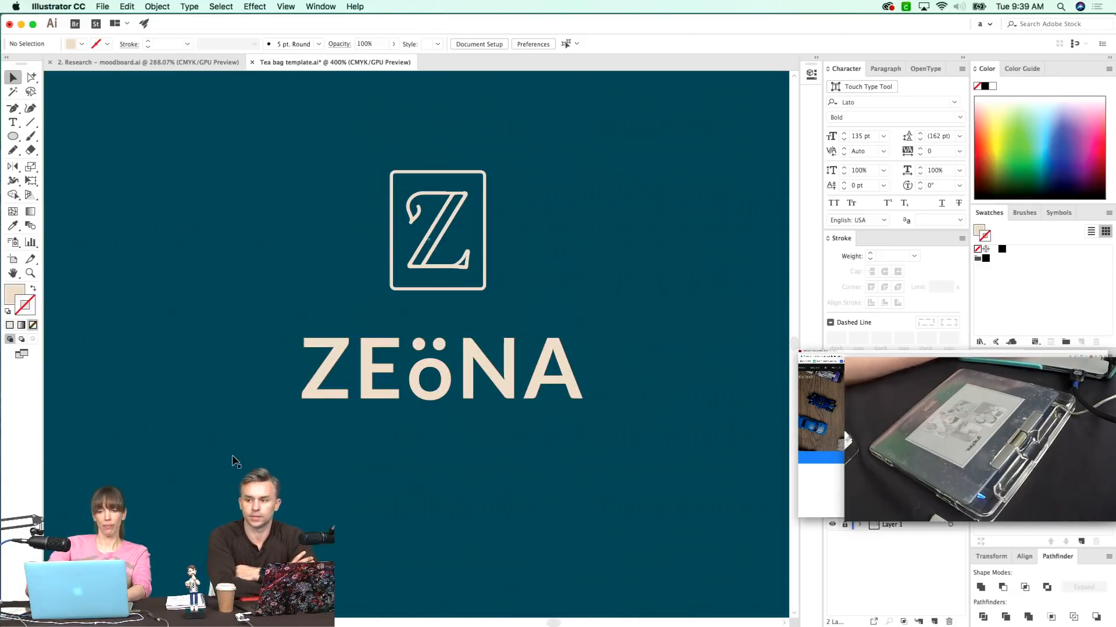
# - Examine the ZEöNA wordmark's size and spacing beneath the emblem on the front panel
pyautogui.hotkey('ctrl', '-')
pyautogui.hotkey('ctrl', '-')
pyautogui.hotkey('ctrl', '-')
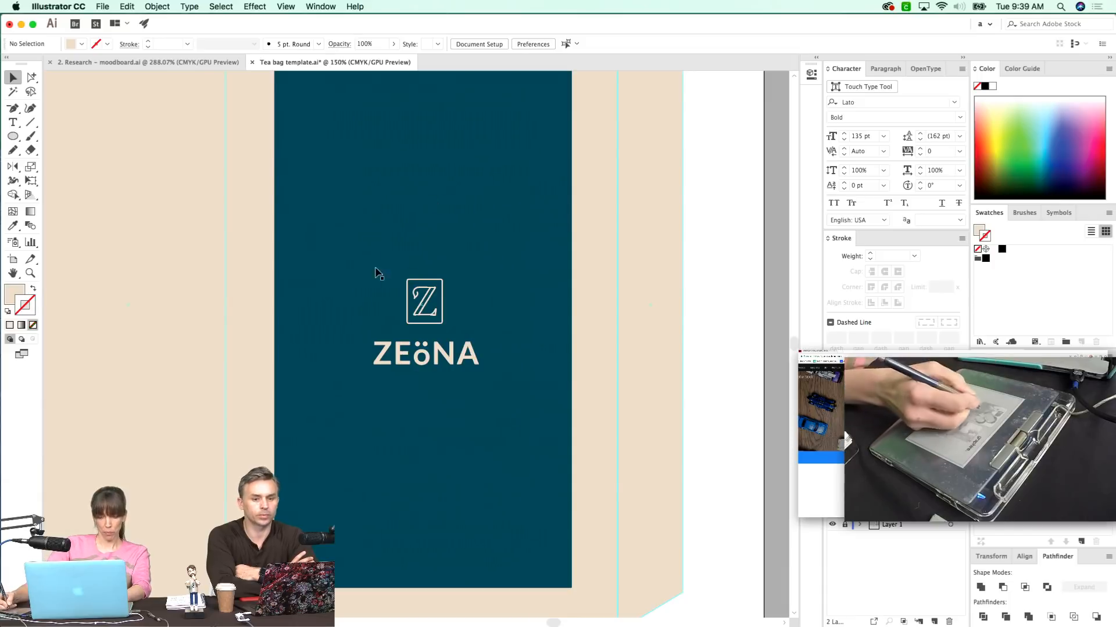
pyautogui.scroll(-2, 389, 256)
pyautogui.hscroll(2, 389, 256)
pyautogui.press('z')
pyautogui.moveTo(355, 391); pyautogui.dragTo(317, 454)
pyautogui.press('t')
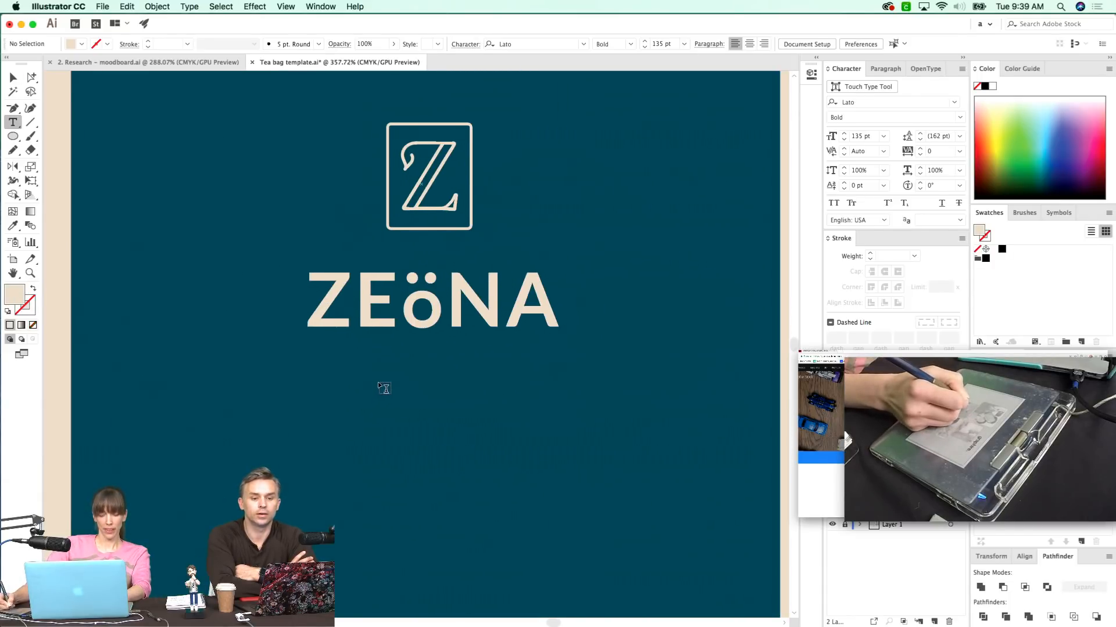
# - Enlarge the small o in the wordmark to about 18.3 × 18.4 px
pyautogui.hotkey('ctrl', 'y')
pyautogui.press('z')
pyautogui.moveTo(602, 244); pyautogui.dragTo(314, 370)
pyautogui.press('a')
pyautogui.click(416, 308)
pyautogui.press('v')
pyautogui.hotkey('ctrl', 'y')
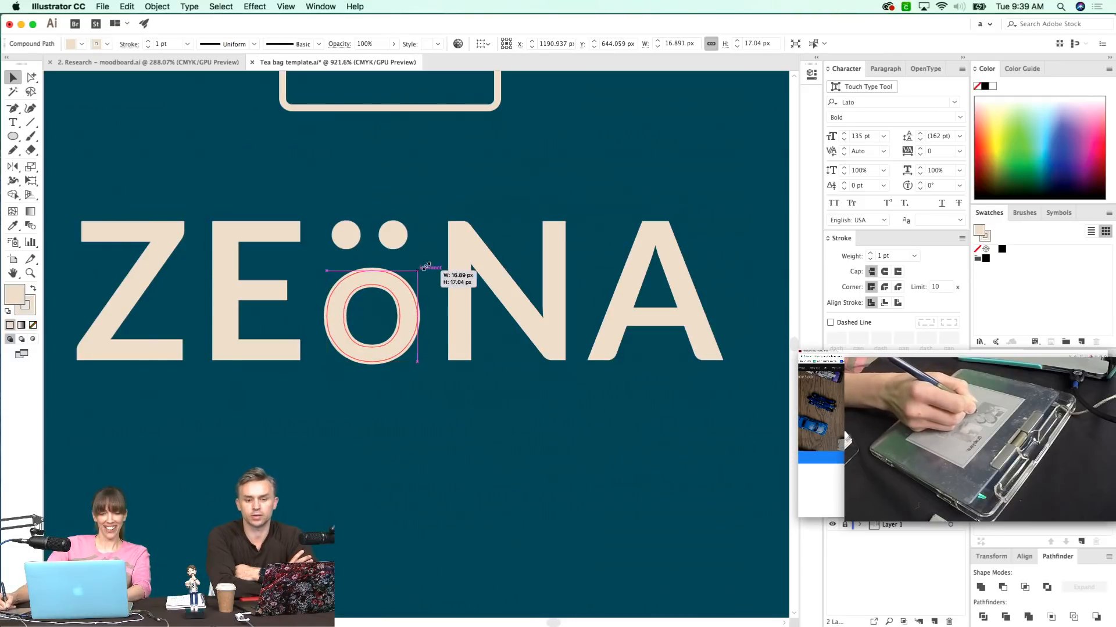
pyautogui.moveTo(423, 268); pyautogui.dragTo(430, 262)
# - Shift the N and A slightly right to even the spacing after the enlarged o
pyautogui.press('a')
pyautogui.click(557, 329)
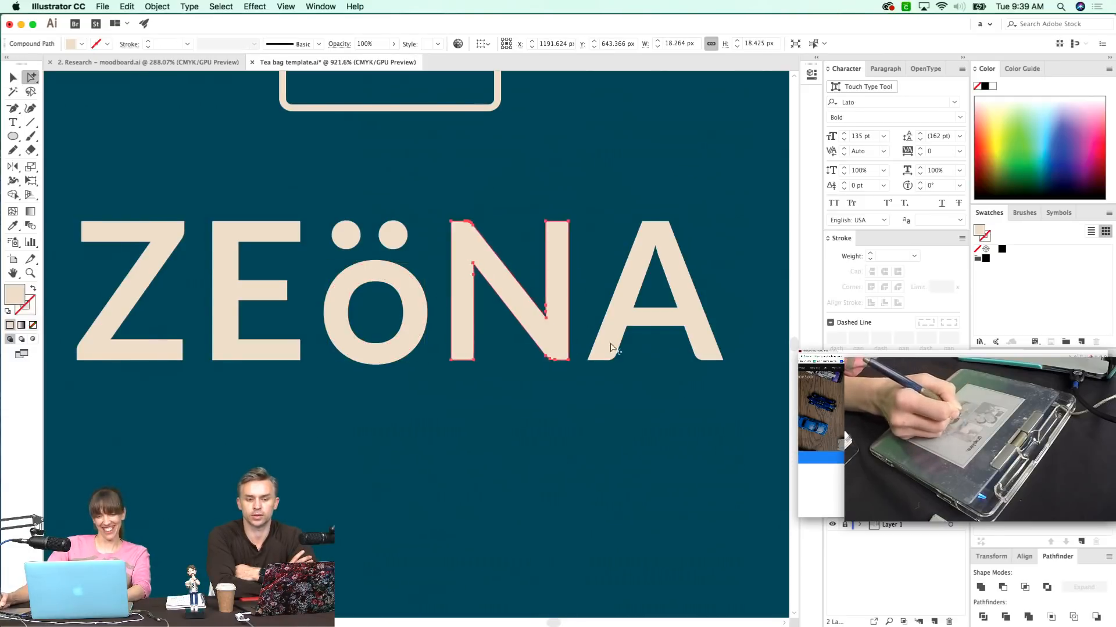
pyautogui.keyDown('shift'); pyautogui.click(610, 336); pyautogui.keyUp('shift')
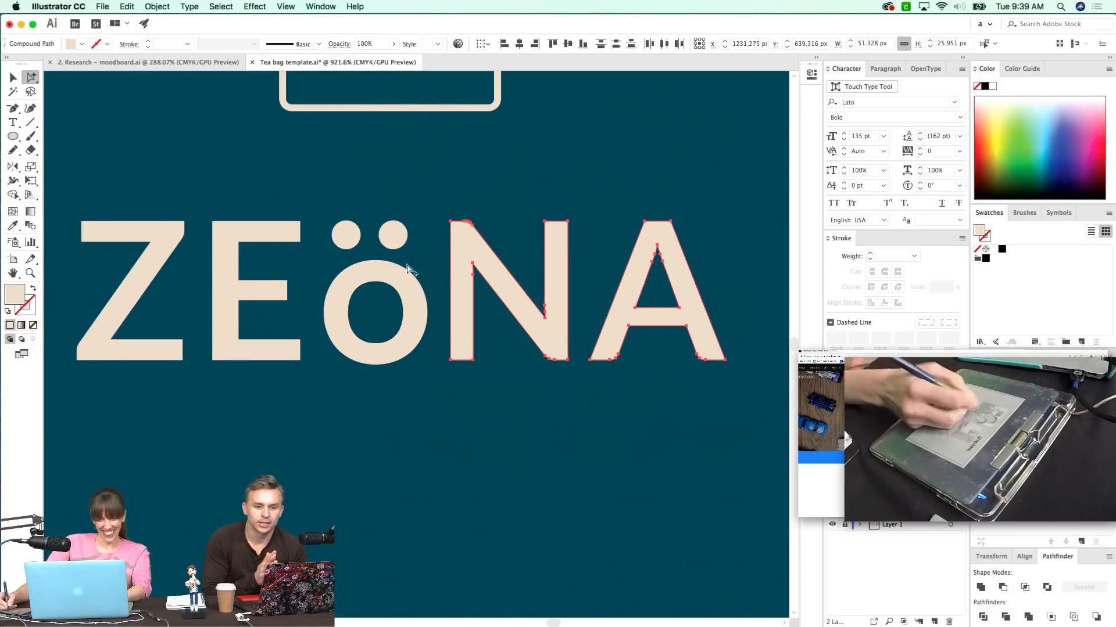
# - Shrink the two dots to 4.834 px wide each and nudge them right to centre them over the o
pyautogui.click(347, 231)
pyautogui.keyDown('shift'); pyautogui.click(394, 234); pyautogui.keyUp('shift')
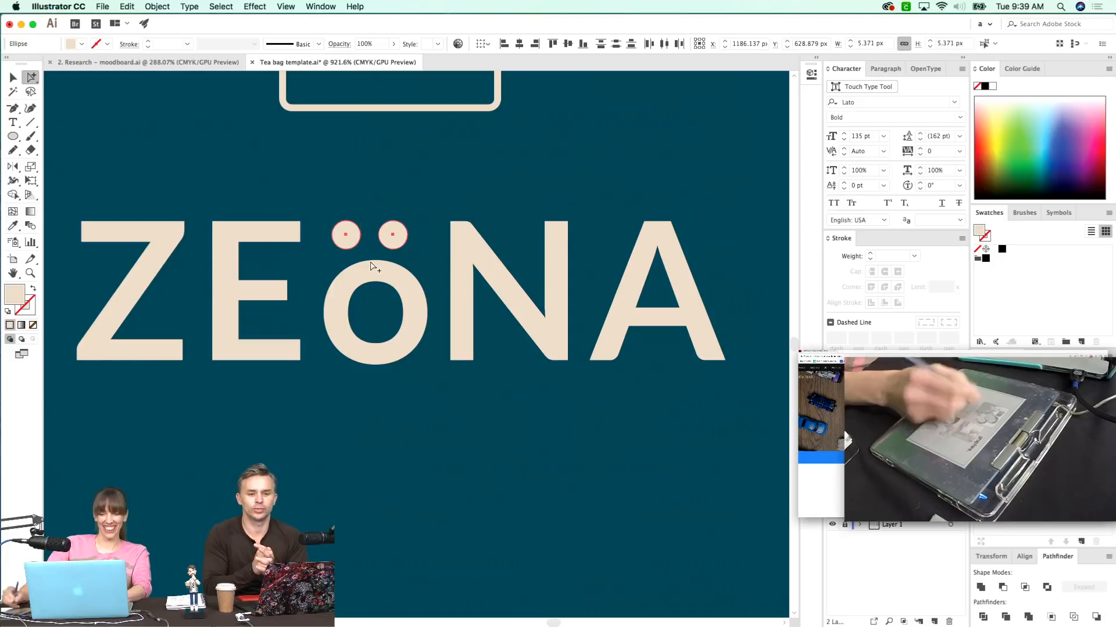
pyautogui.press('s')
pyautogui.press('Return')
pyautogui.press('Return')
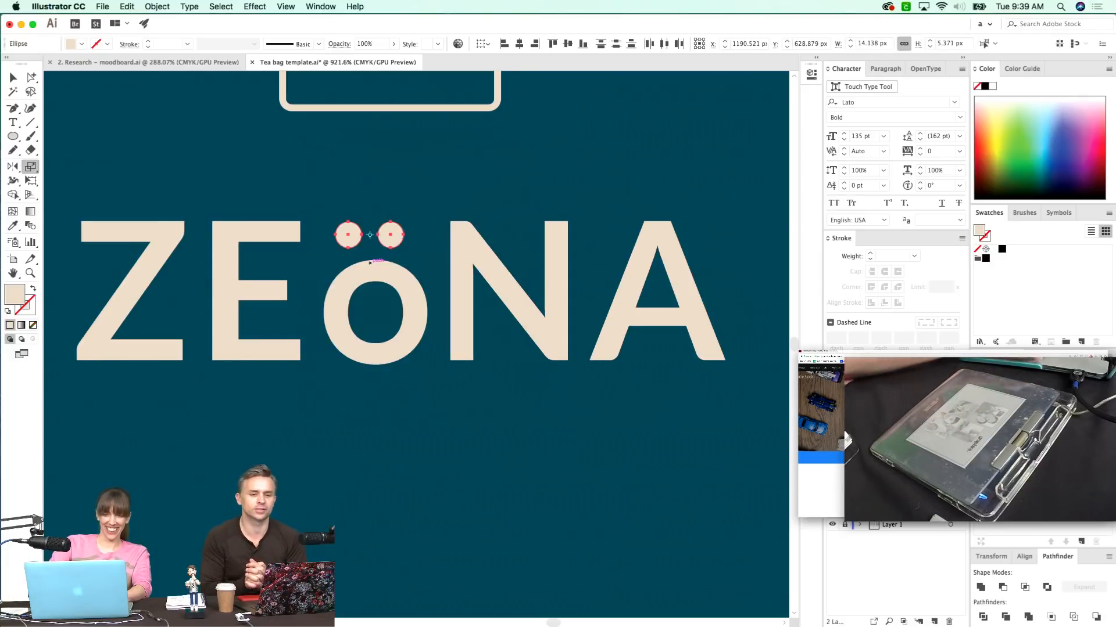
pyautogui.press('v')
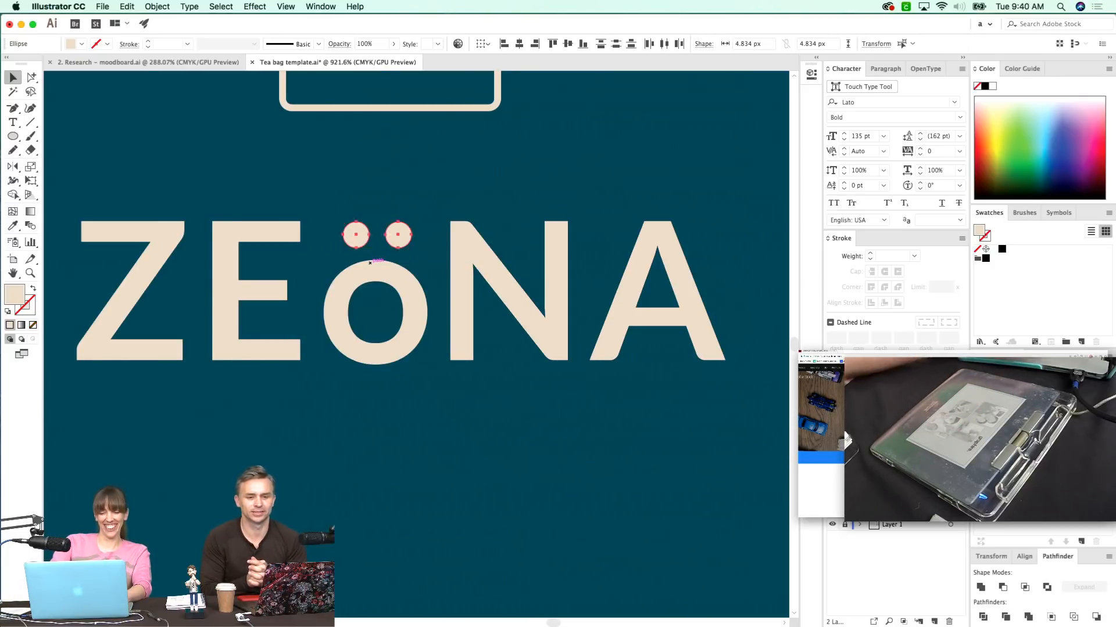
pyautogui.click(407, 267)
# - Add a CEYLON TEA text line in Lato Bold at 135 pt on the front panel
pyautogui.press('super+minus')
pyautogui.press('super+minus')
pyautogui.press('super+minus')
pyautogui.press('super+minus')
pyautogui.press('super+minus')
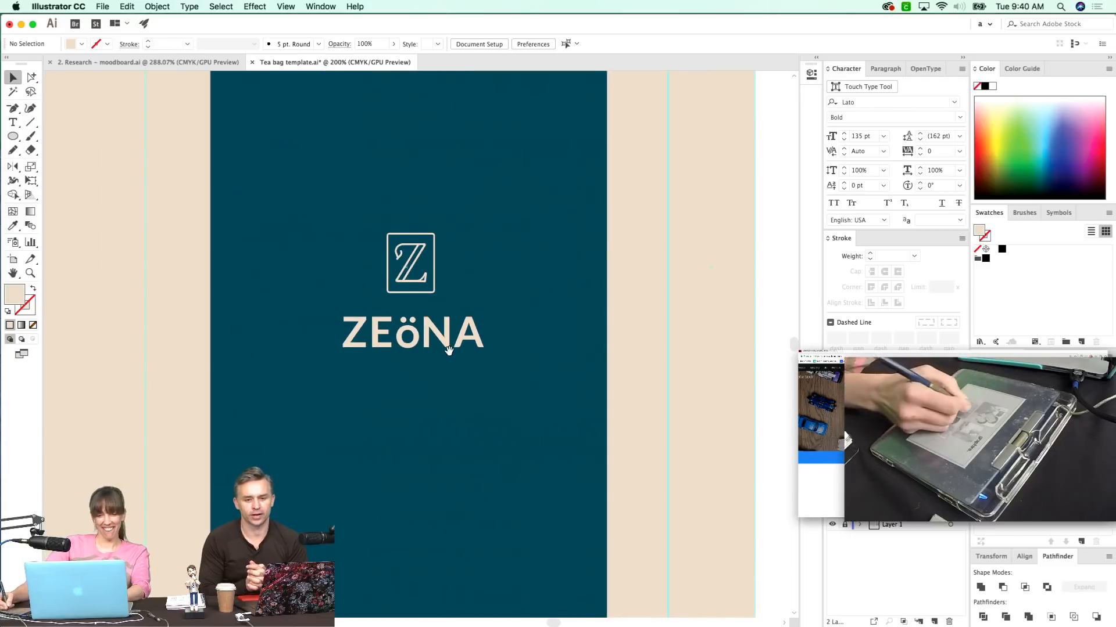
pyautogui.moveTo(458, 346); pyautogui.dragTo(443, 332)
pyautogui.moveTo(466, 408); pyautogui.dragTo(464, 398)
pyautogui.press('t')
pyautogui.click(362, 349)
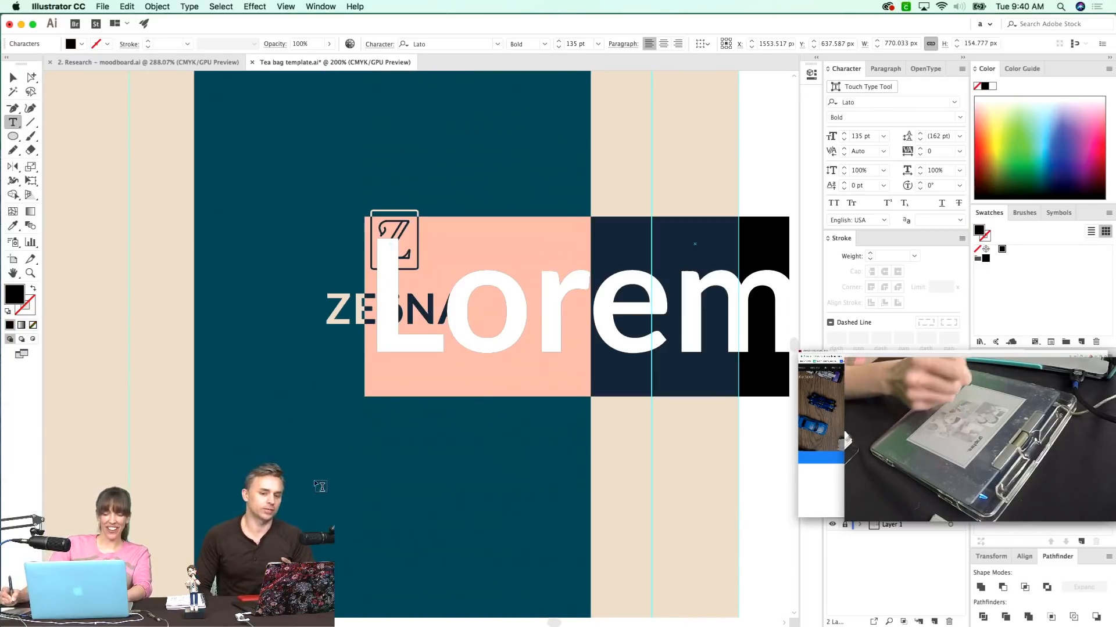
pyautogui.write('Ce')
pyautogui.press('BackSpace')
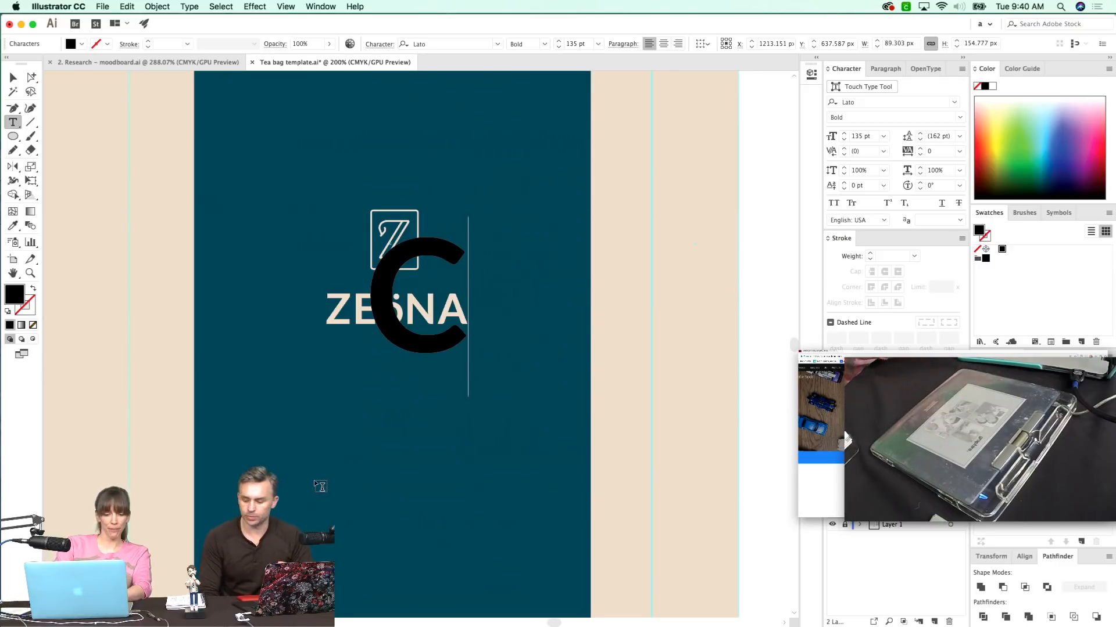
pyautogui.write('EYLON')
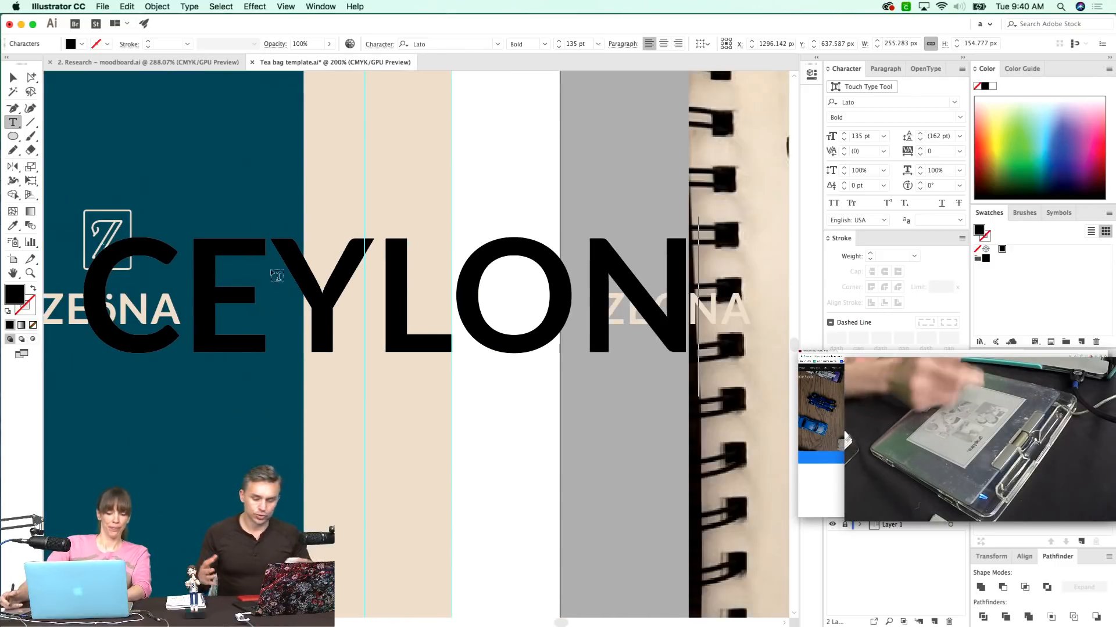
pyautogui.write(' TEA')
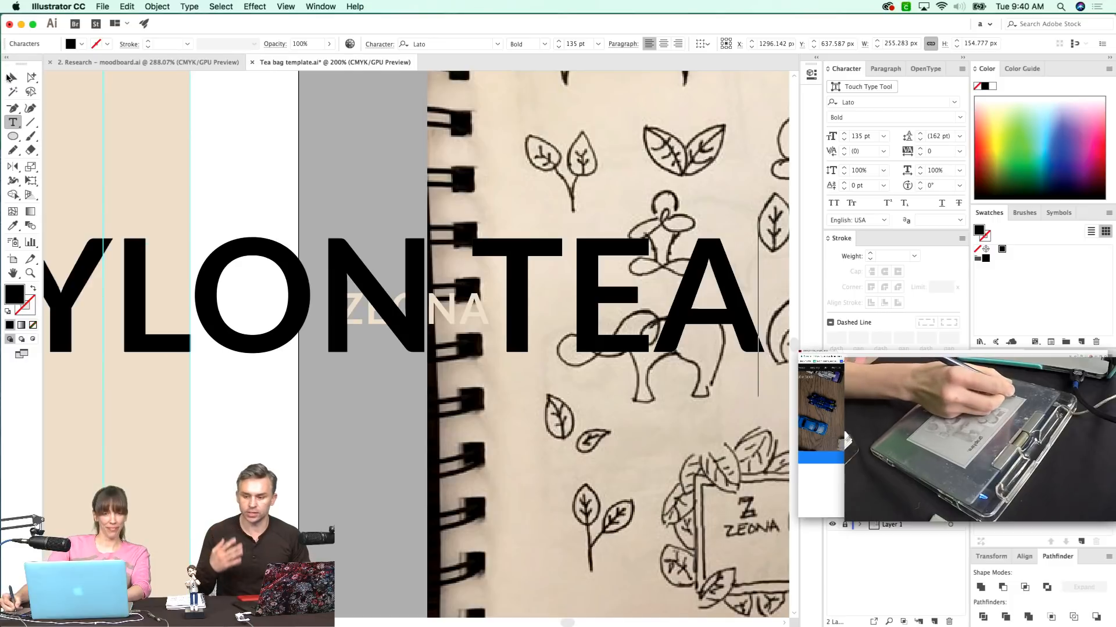
# - Scale the CEYLON TEA text down to about 19 pt, place it directly beneath the wordmark, and centre-align its paragraph
pyautogui.press('Escape')
pyautogui.press('super+minus')
pyautogui.press('super+minus')
pyautogui.press('super+minus')
pyautogui.moveTo(577, 315); pyautogui.dragTo(317, 370)
pyautogui.moveTo(269, 449); pyautogui.dragTo(444, 308)
pyautogui.press('v')
pyautogui.press('super+shift+c')
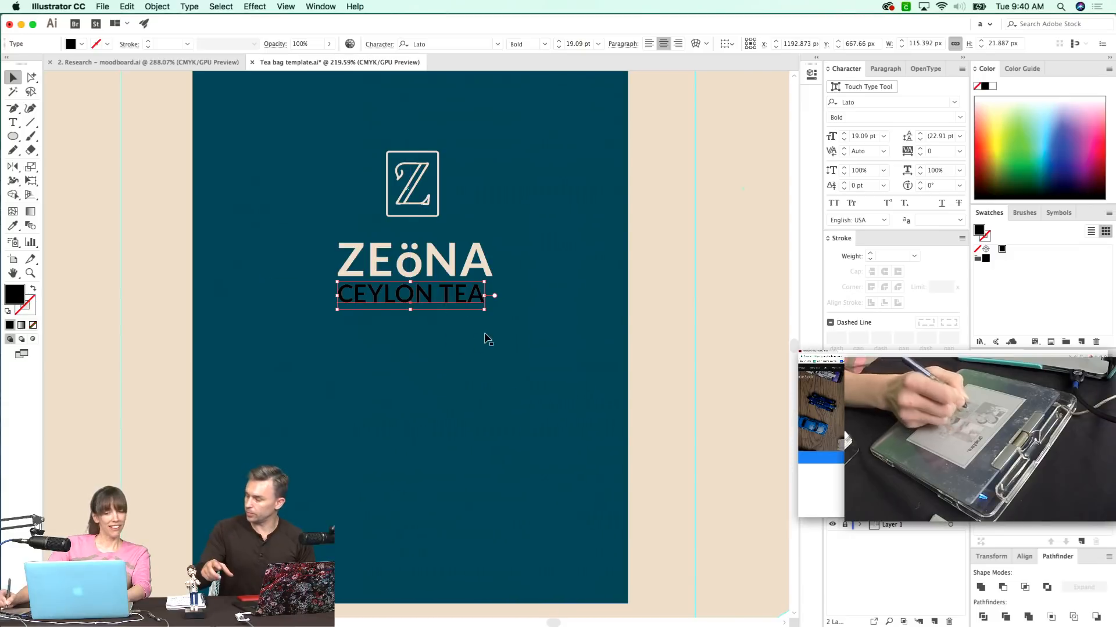
# - Reduce the CEYLON TEA text to 15.09 pt with tracking of 40, and colour it with the beige sampled from the package
pyautogui.press('super+shift+comma')
pyautogui.press('super+shift+comma')
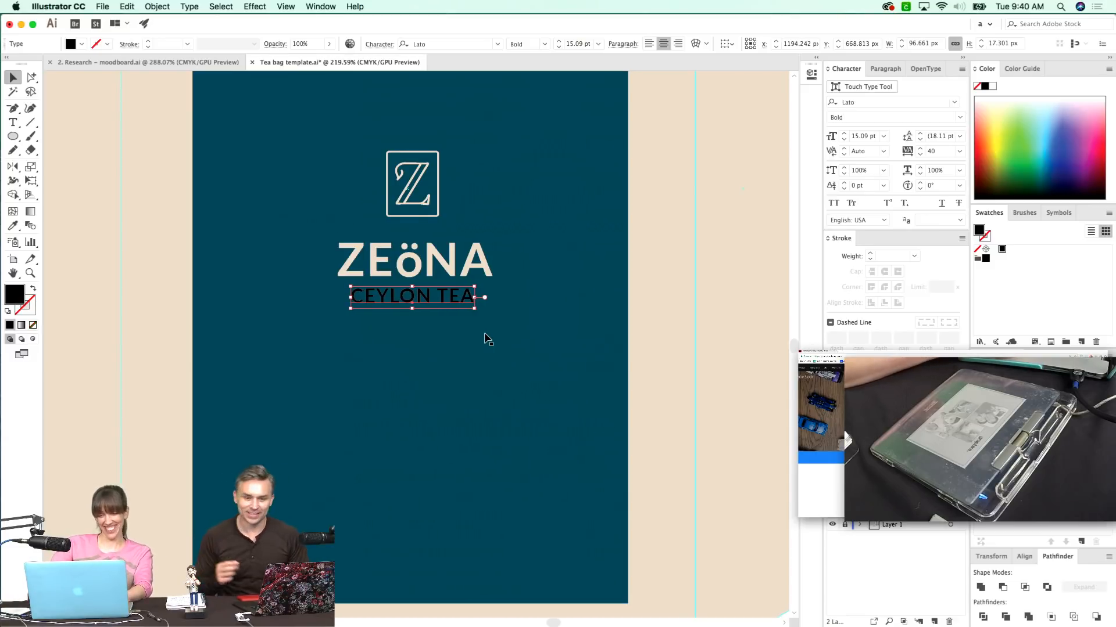
pyautogui.press('i')
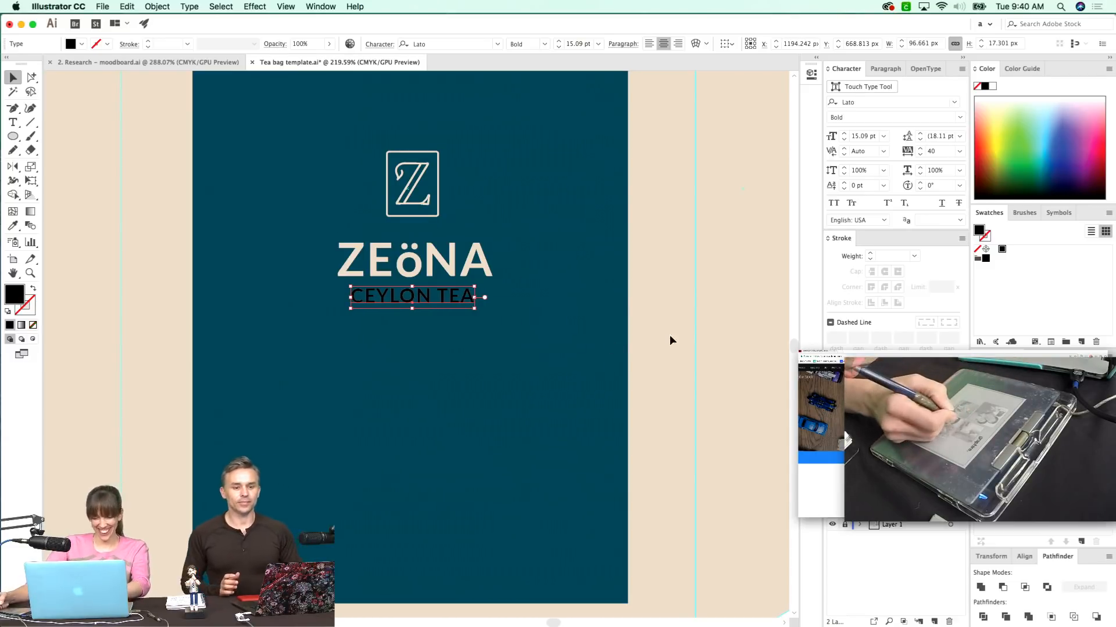
pyautogui.click(686, 356)
pyautogui.press('super+shift+a')
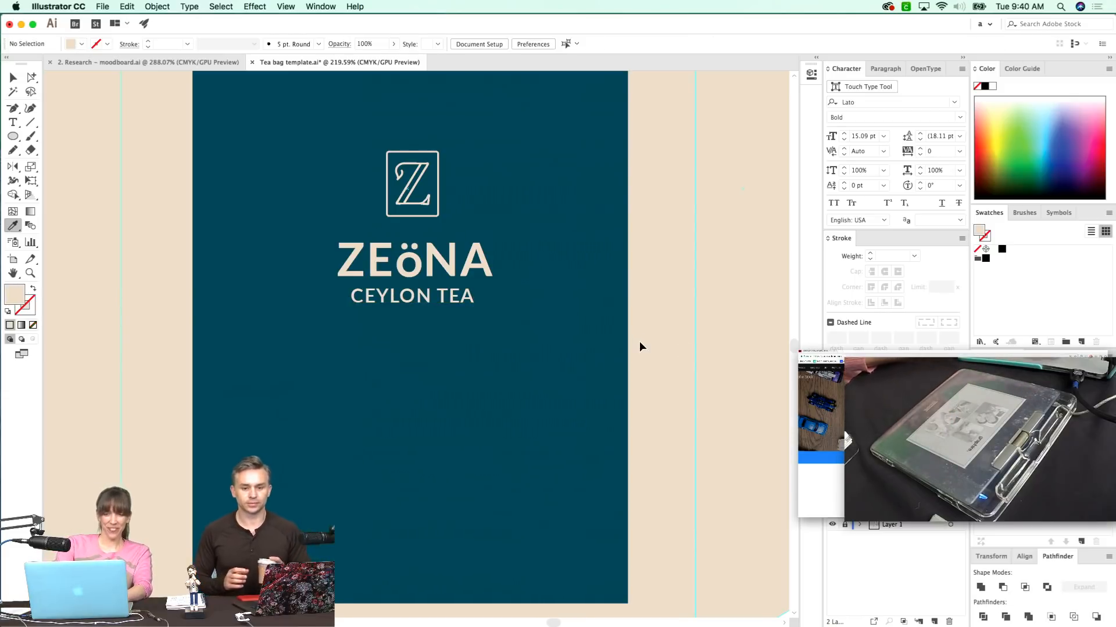
pyautogui.press('super+minus')
pyautogui.moveTo(524, 291); pyautogui.dragTo(545, 361)
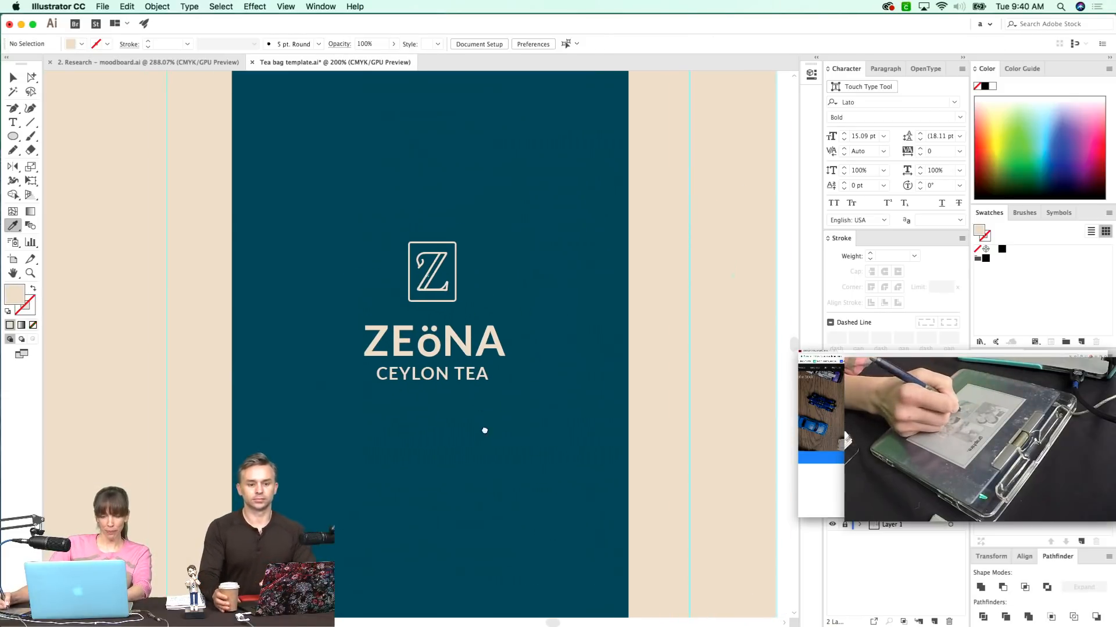
pyautogui.moveTo(482, 426); pyautogui.dragTo(492, 462)
pyautogui.press('z')
pyautogui.moveTo(495, 337); pyautogui.dragTo(546, 343)
pyautogui.moveTo(489, 425); pyautogui.dragTo(485, 429)
pyautogui.press('v')
pyautogui.doubleClick(460, 452)
pyautogui.write('V')
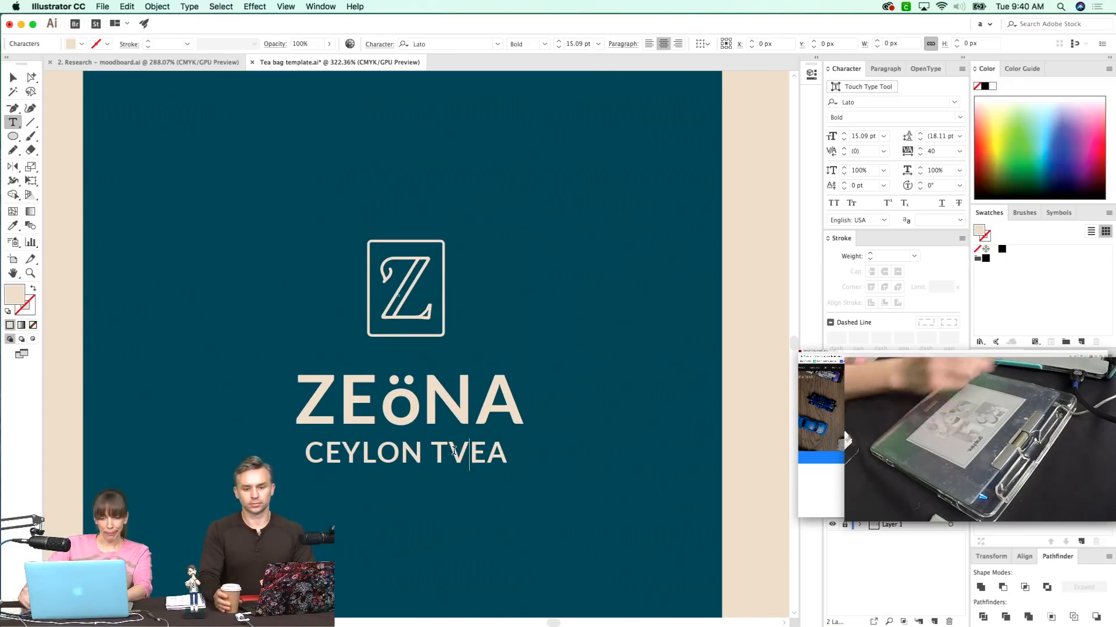
pyautogui.press('BackSpace')
pyautogui.press('super+shift+a')
pyautogui.press('v')
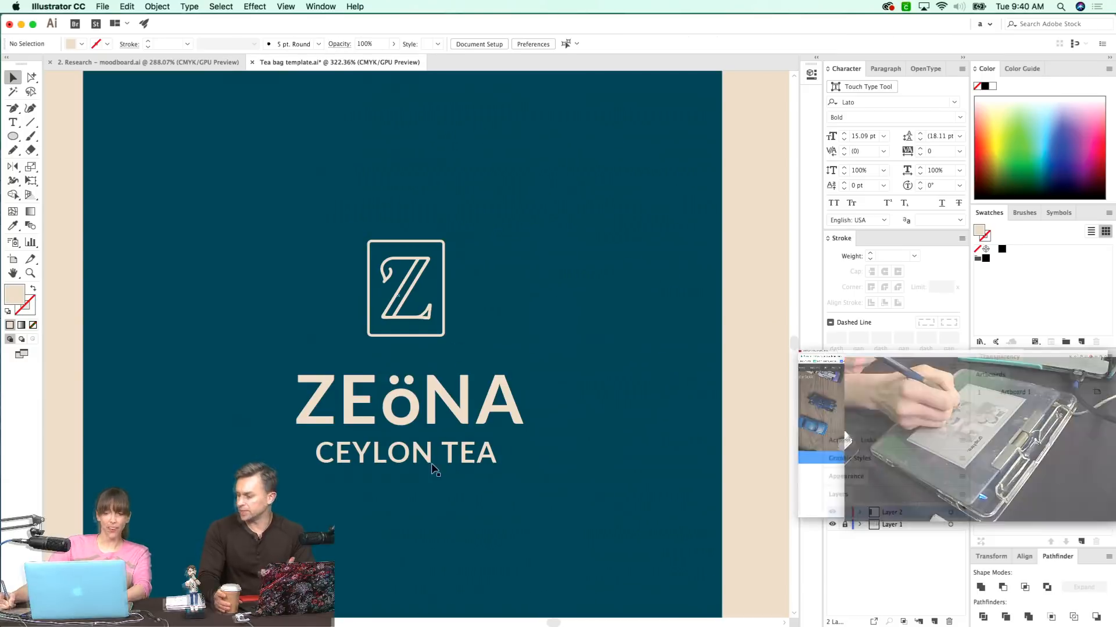
# - Nudge the CEYLON TEA line right to centre it under the wordmark, and select both together
pyautogui.click(433, 461)
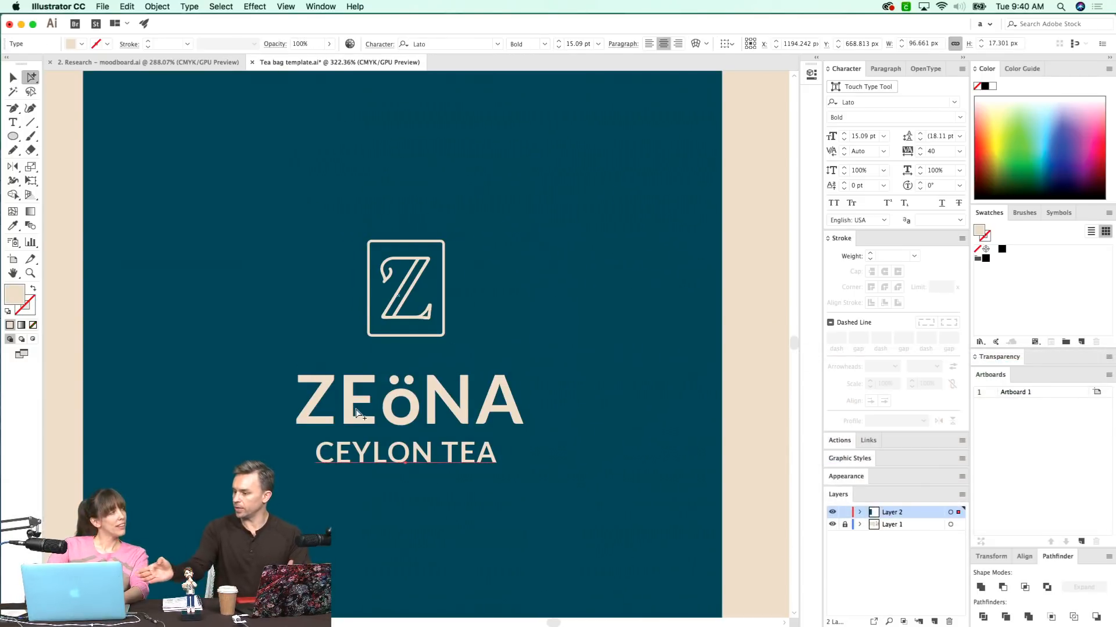
pyautogui.press('Right')
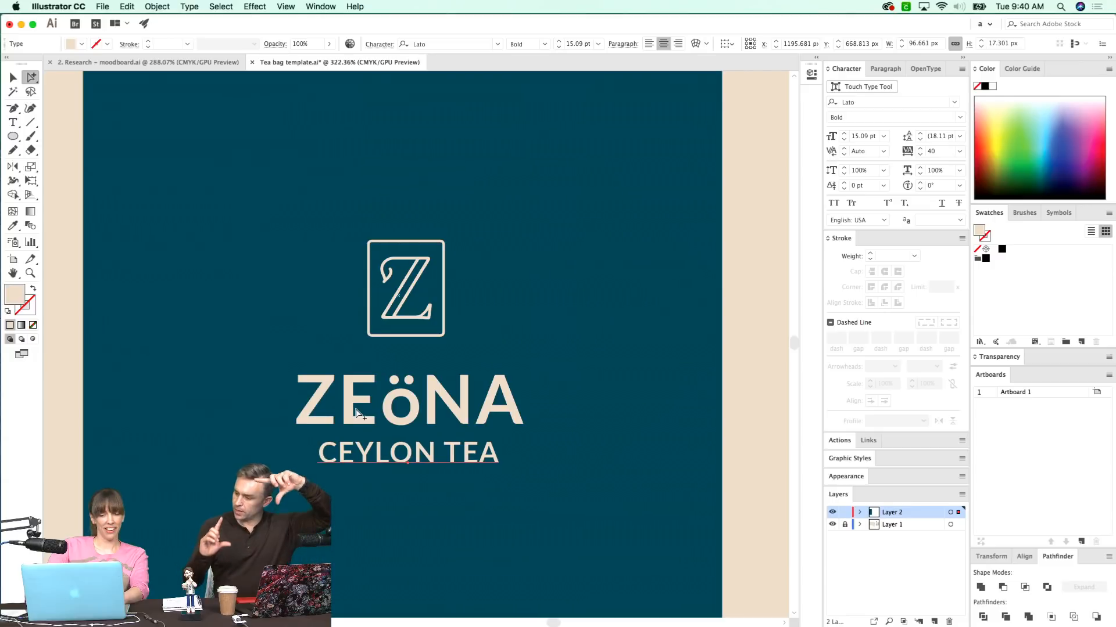
pyautogui.press('super+y')
pyautogui.press('v')
pyautogui.moveTo(568, 361); pyautogui.dragTo(207, 518)
pyautogui.press('super+y')
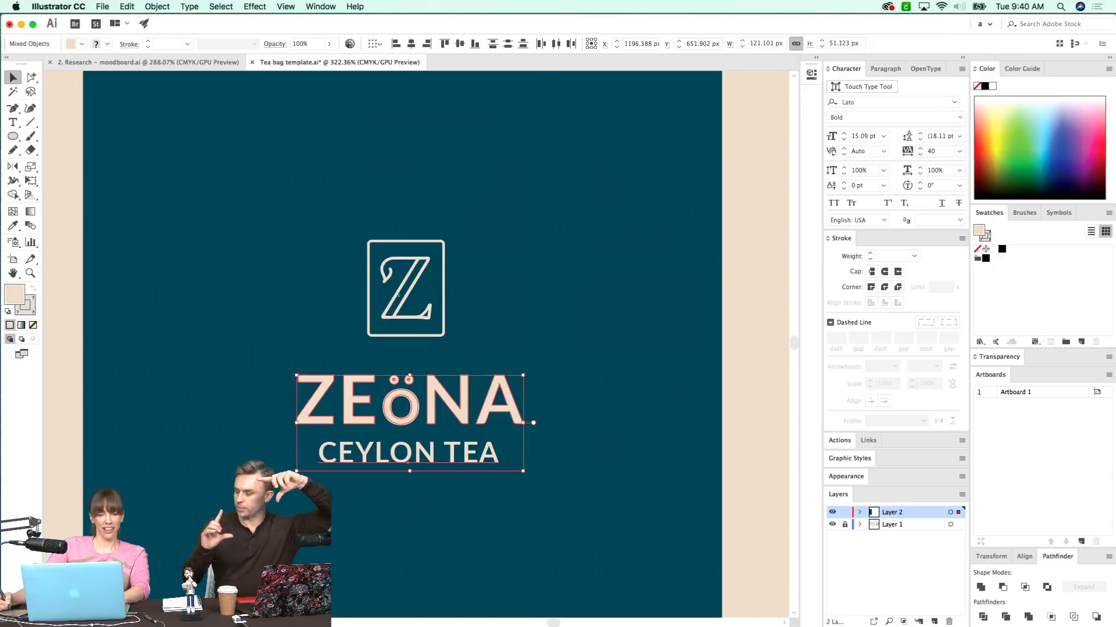
# - Examine the balance of the Z emblem, ZEöNA wordmark and CEYLON TEA line on the teal front panel
pyautogui.press('super+minus')
pyautogui.press('super+minus')
pyautogui.press('super+minus')
pyautogui.click(513, 390)
pyautogui.moveTo(510, 368); pyautogui.dragTo(545, 358)
pyautogui.moveTo(361, 342); pyautogui.dragTo(445, 461)
pyautogui.hscroll(1, 445, 460)
pyautogui.scroll(1, 456, 428)
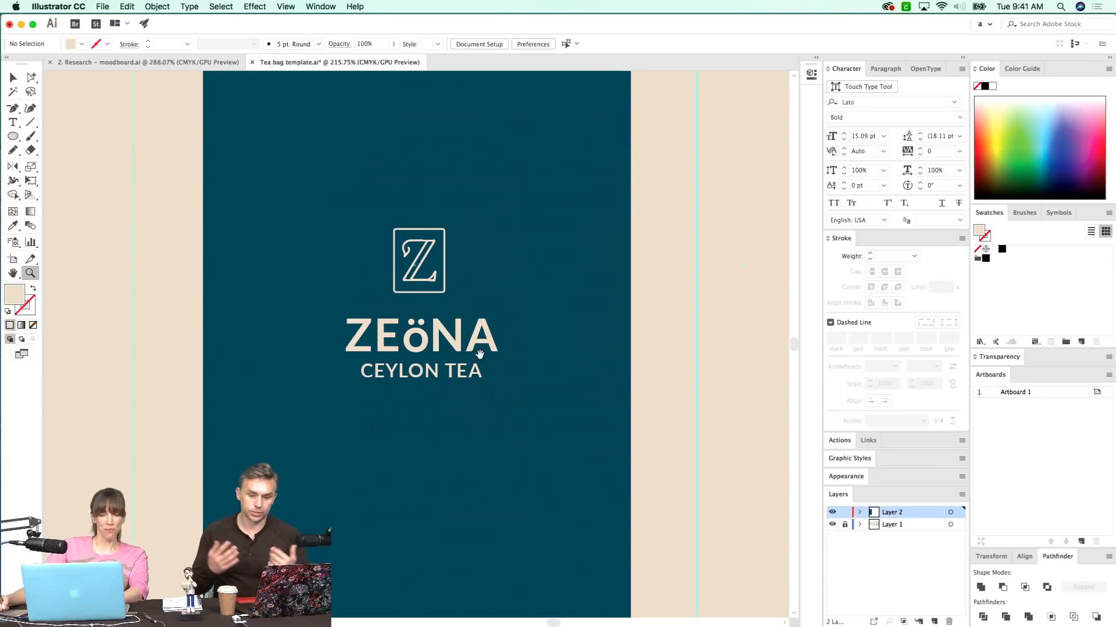
# - Show the rulers and place a vertical guide through the horizontal centre of the teal front panel
pyautogui.press('v')
pyautogui.click(575, 349)
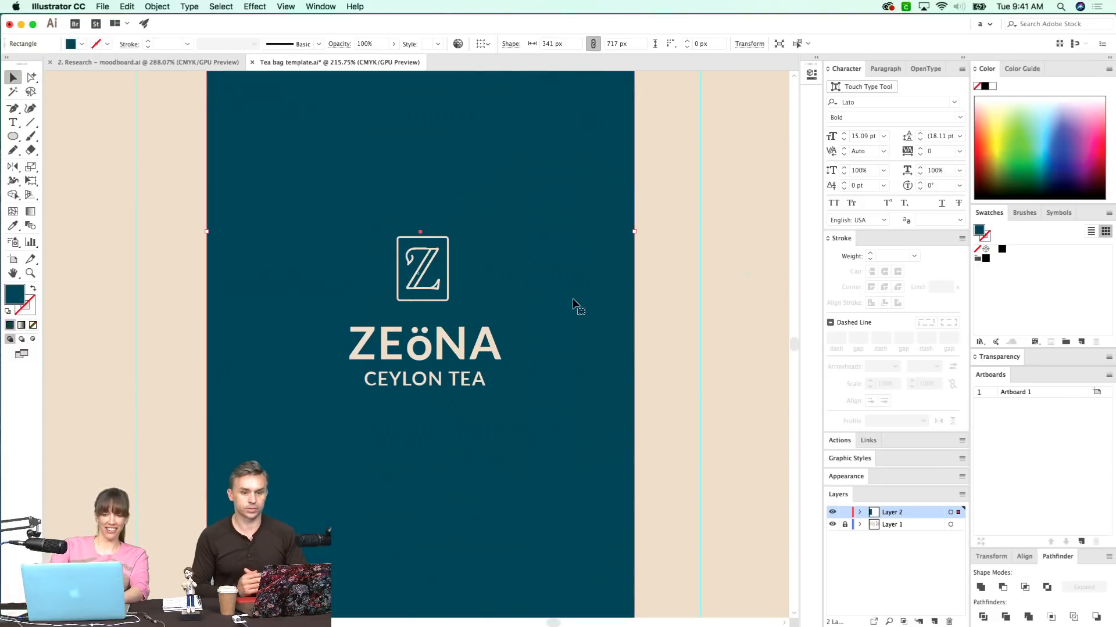
pyautogui.press('super+r')
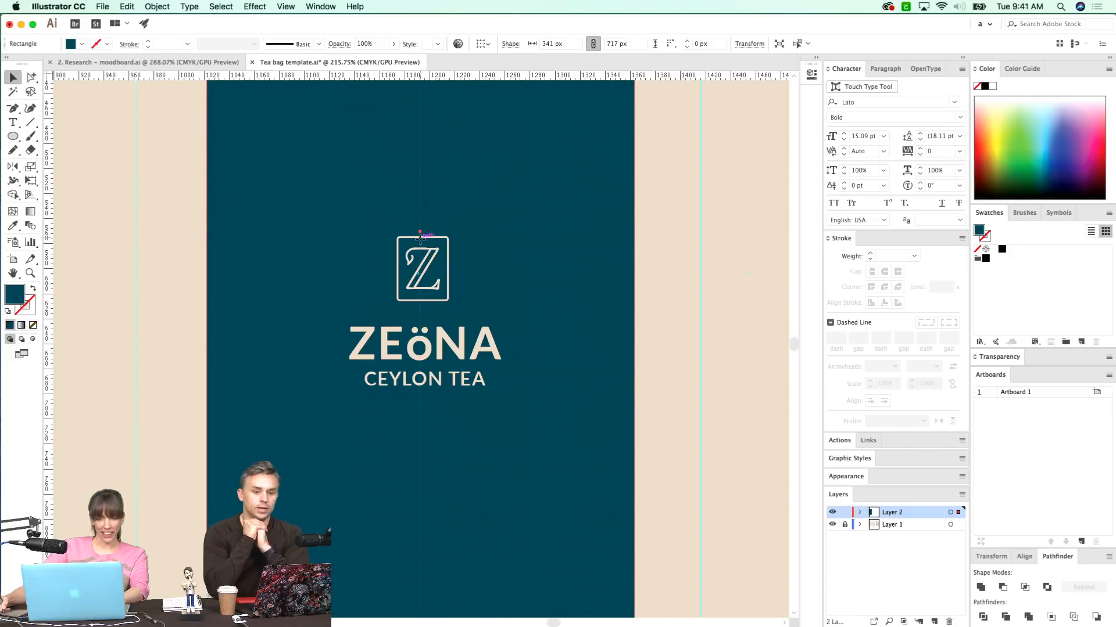
pyautogui.moveTo(419, 233); pyautogui.dragTo(420, 233)
# - Select every part of the boxed Z emblem and nudge it left until it is centred on the vertical guide
pyautogui.moveTo(467, 363); pyautogui.dragTo(454, 393)
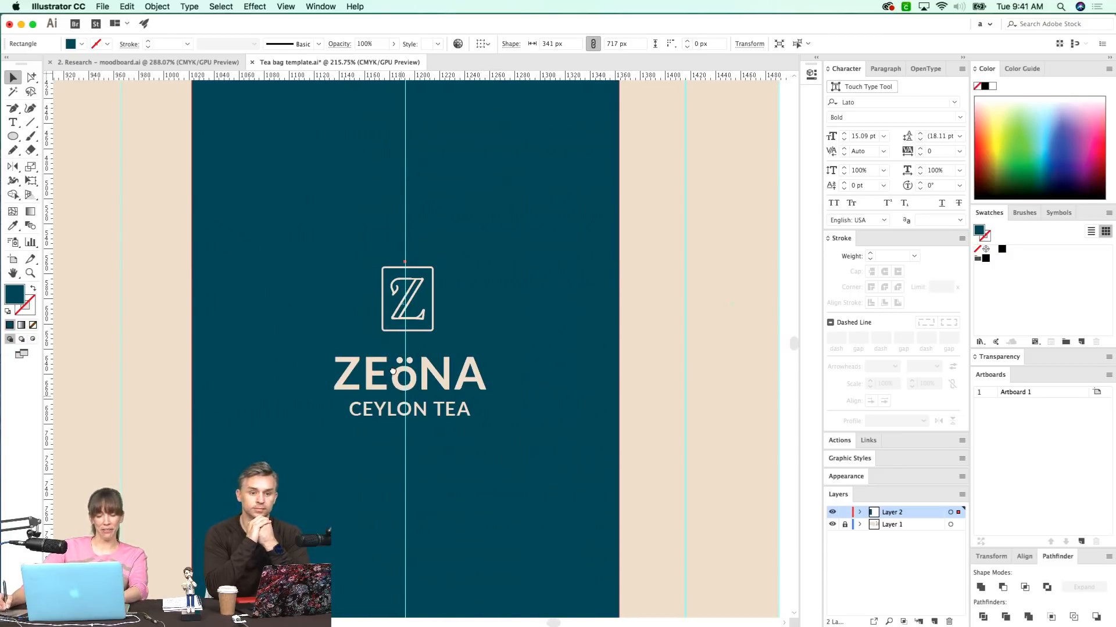
pyautogui.scroll(-3, 482, 371)
pyautogui.press('z')
pyautogui.moveTo(420, 404); pyautogui.dragTo(440, 448)
pyautogui.press('v')
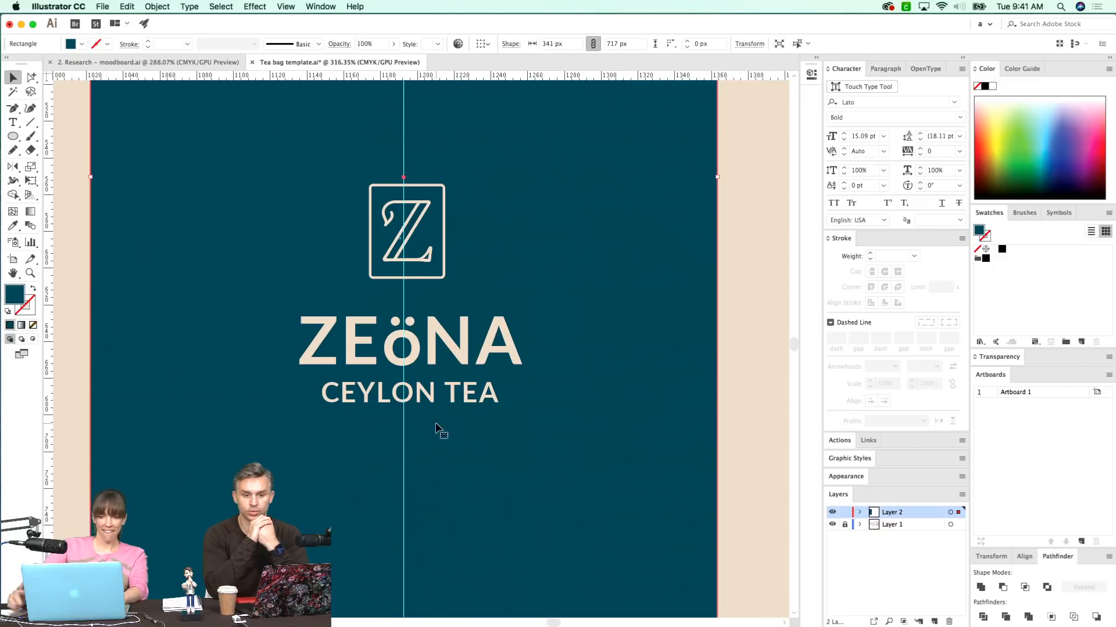
pyautogui.click(428, 261)
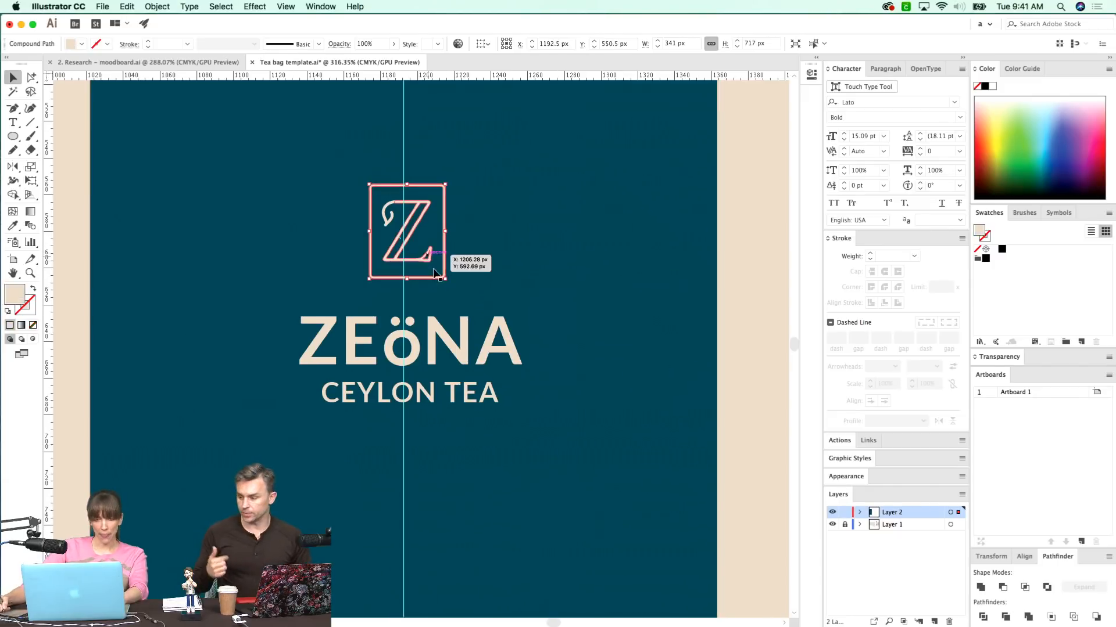
pyautogui.press('z')
pyautogui.click(437, 257)
pyautogui.hotkey('ctrl', 'y')
pyautogui.press('v')
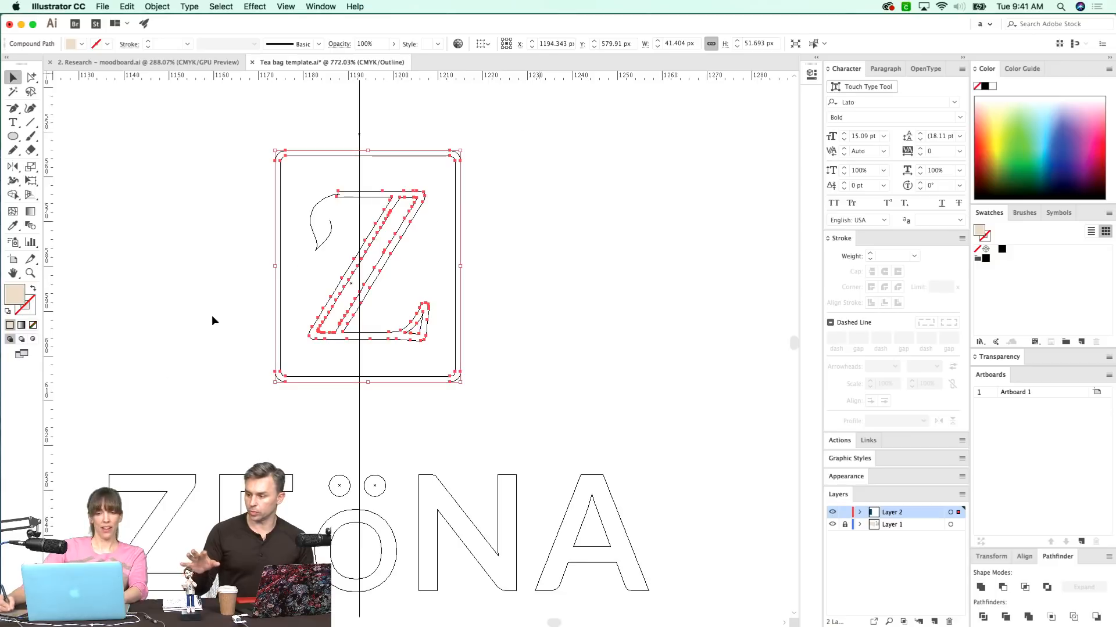
pyautogui.hotkey('ctrl', 'a')
pyautogui.hotkey('ctrl', 'y')
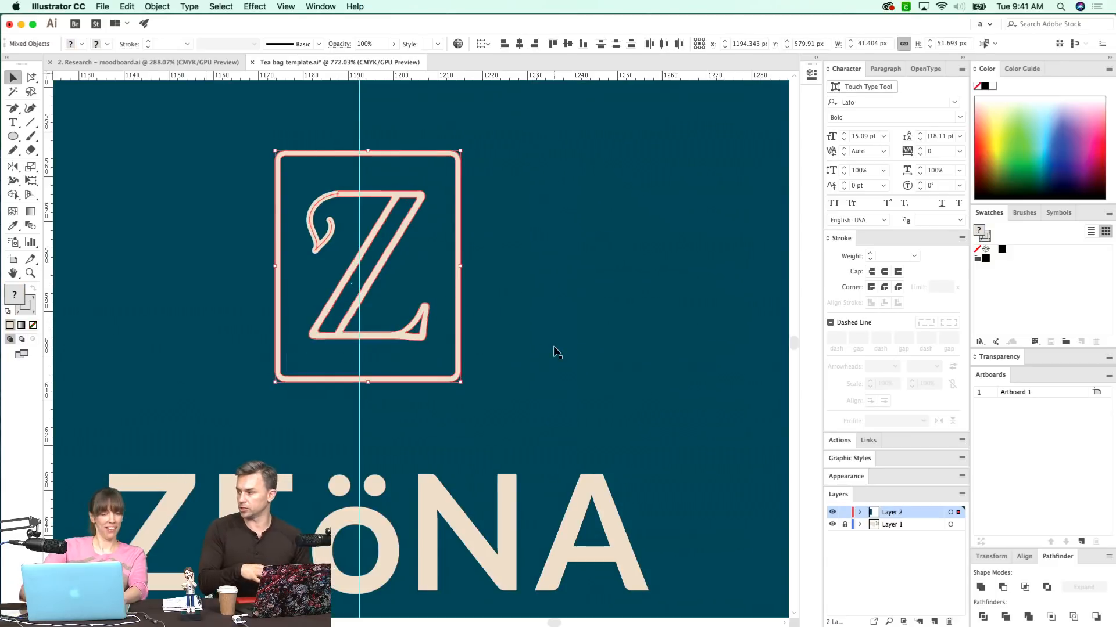
pyautogui.press('Left')
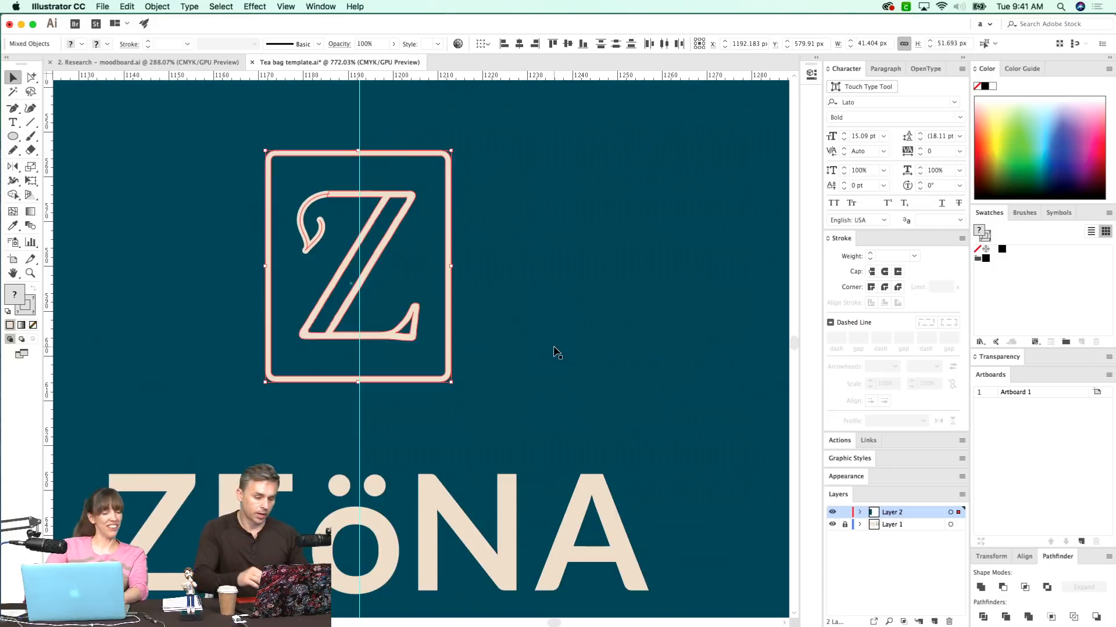
# - Select the whole ZEöNA wordmark, including the dots above the o, and nudge it left to centre it on the guide
pyautogui.hotkey('ctrl', '-')
pyautogui.hotkey('ctrl', '-')
pyautogui.scroll(-3, 447, 372)
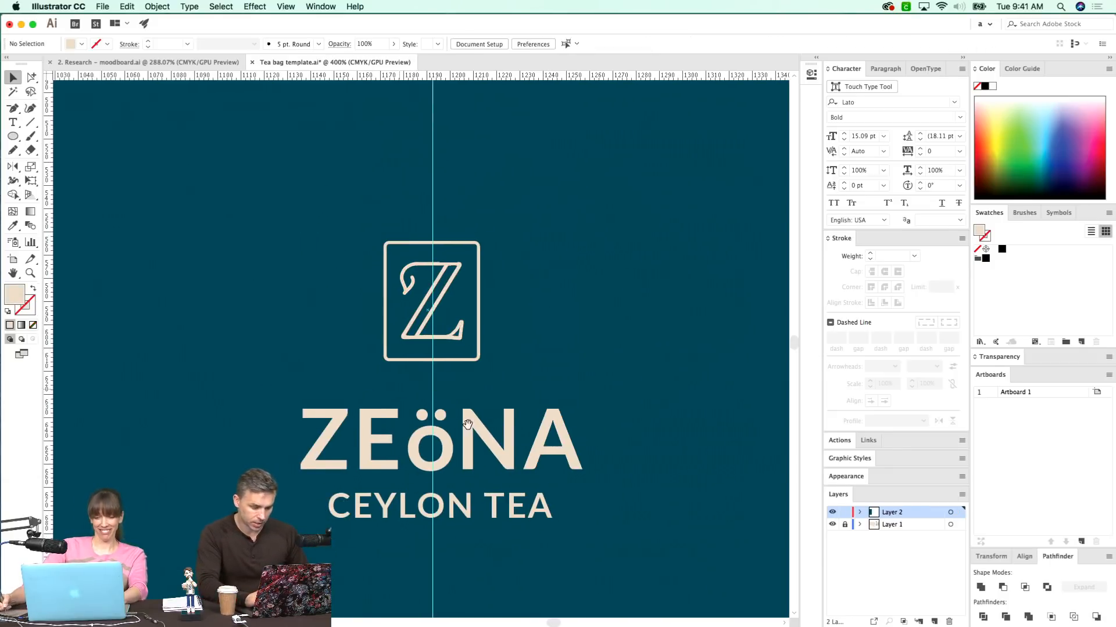
pyautogui.click(452, 458)
pyautogui.press('super+y')
pyautogui.moveTo(606, 408); pyautogui.dragTo(319, 463)
pyautogui.press('super+y')
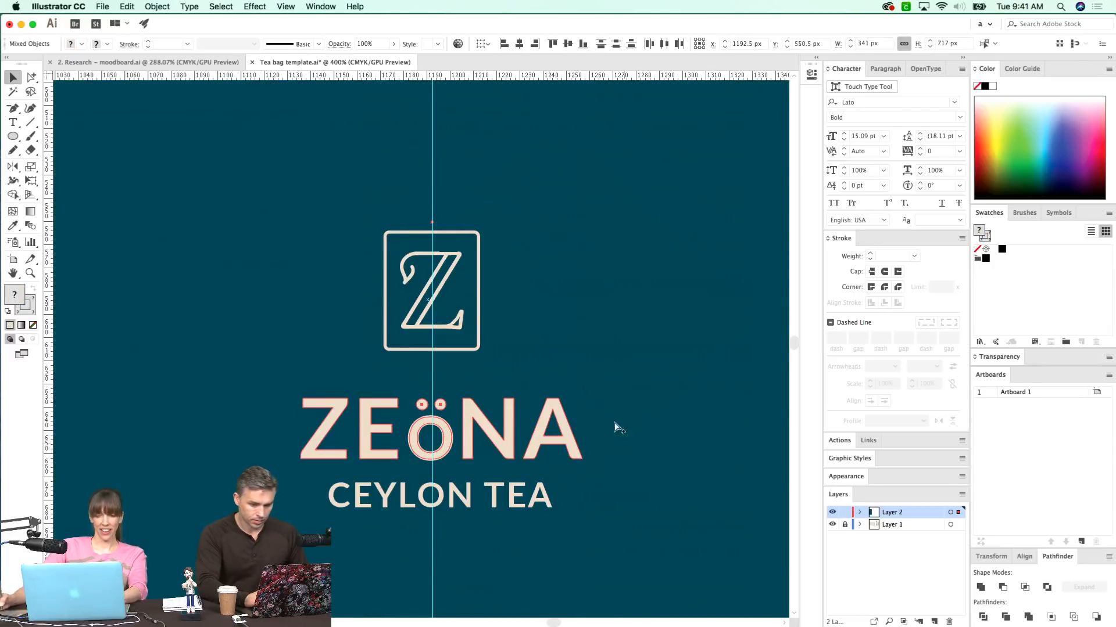
pyautogui.hotkey('ctrl', 'g')
pyautogui.hotkey('ctrl', 'z')
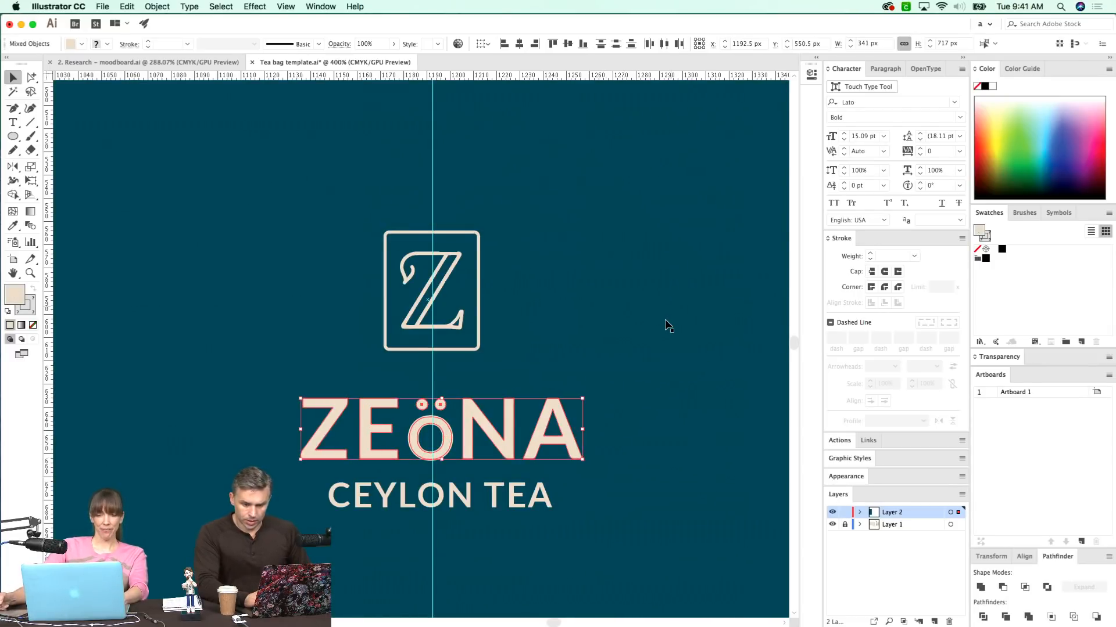
pyautogui.press('Left')
pyautogui.press('Left')
pyautogui.press('Left')
pyautogui.press('Left')
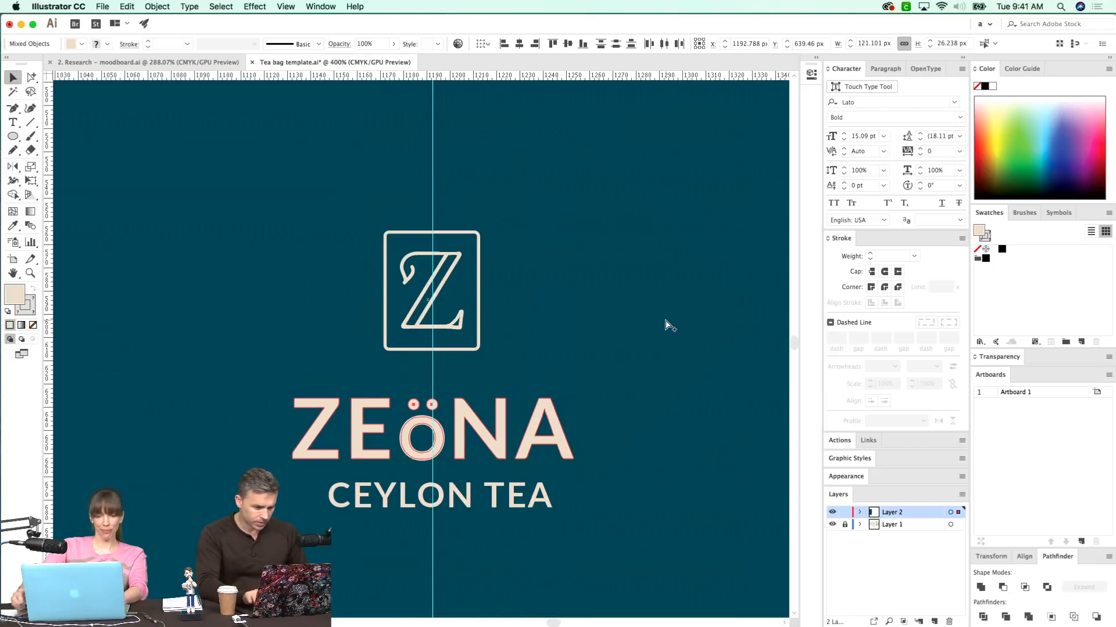
# - Switch to Adobe Dimension and delete the glass Z model from the café table scene
pyautogui.click(669, 325)
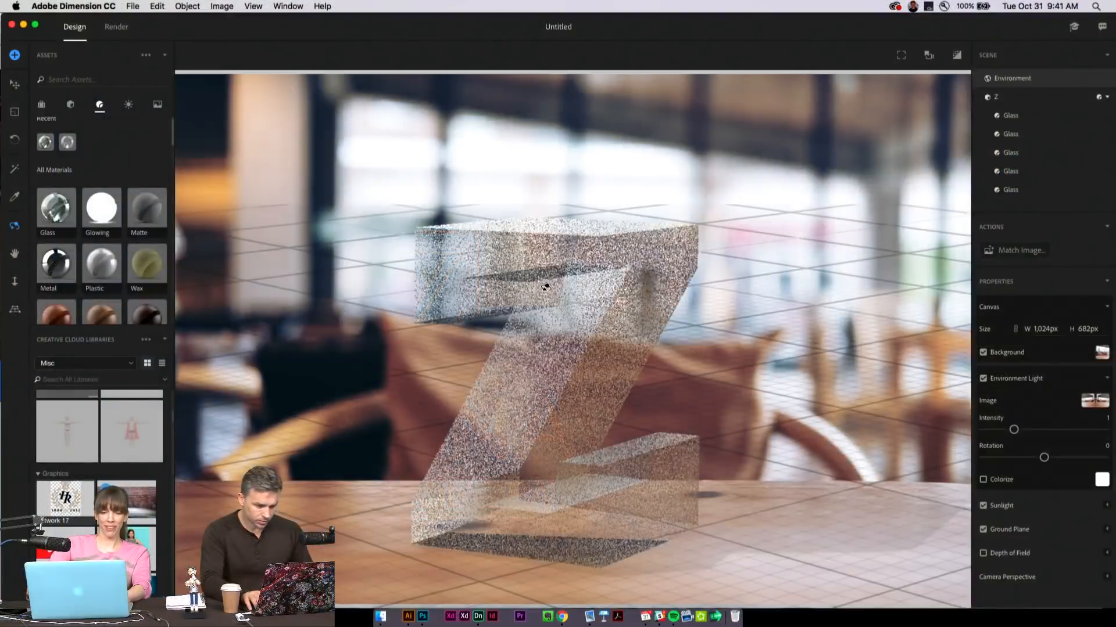
pyautogui.moveTo(546, 280); pyautogui.dragTo(547, 285)
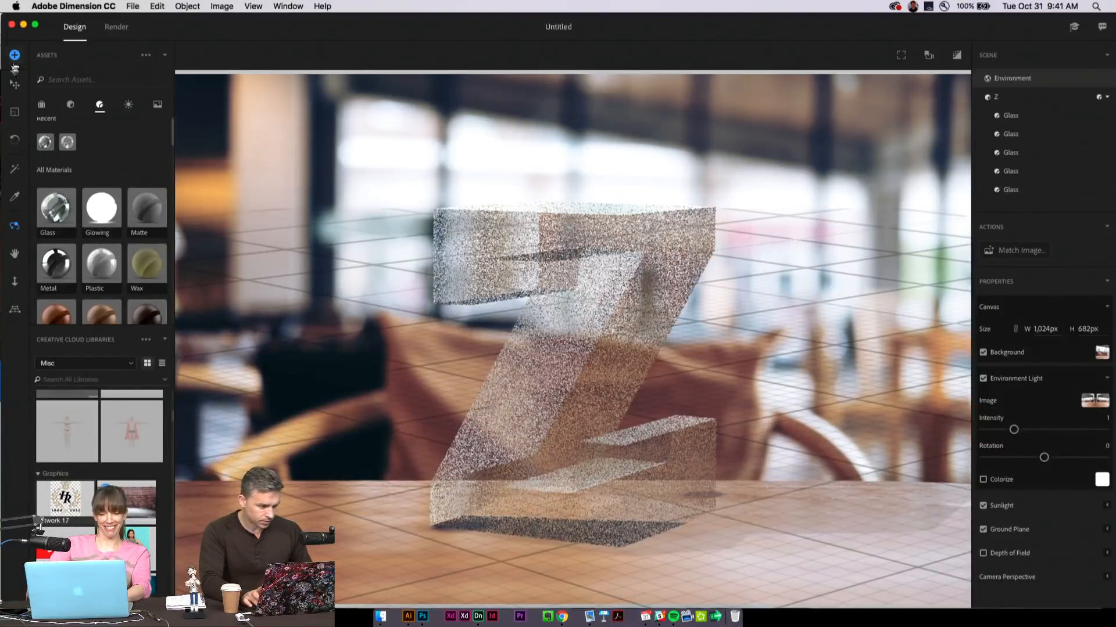
pyautogui.click(496, 242)
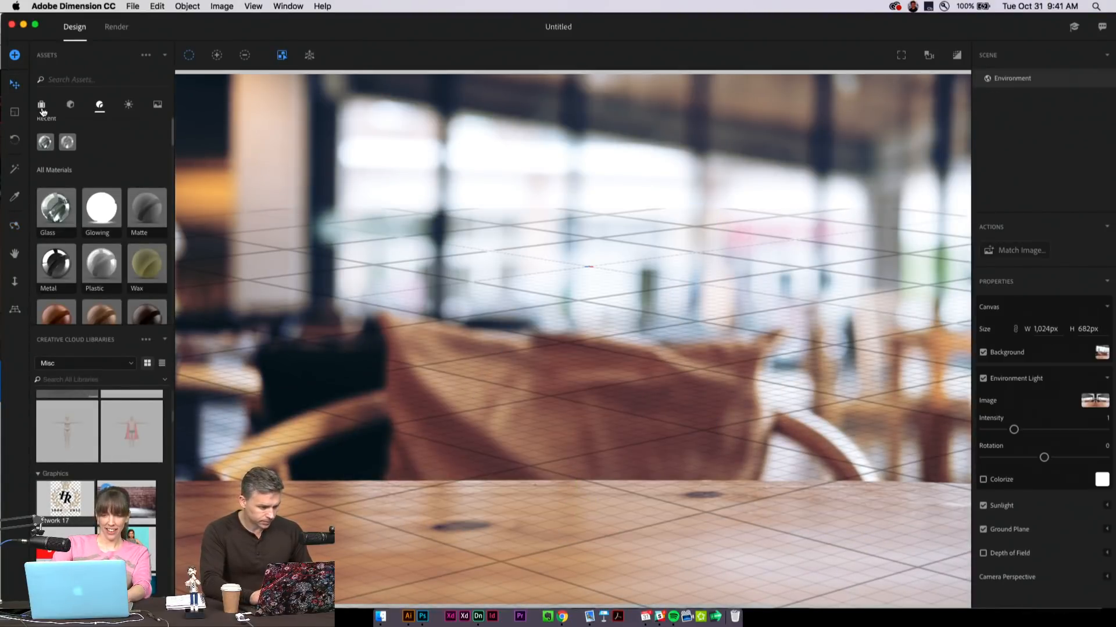
# - Browse the 3D model assets and place a Cube Box on the wooden table
pyautogui.scroll(1, 101, 163)
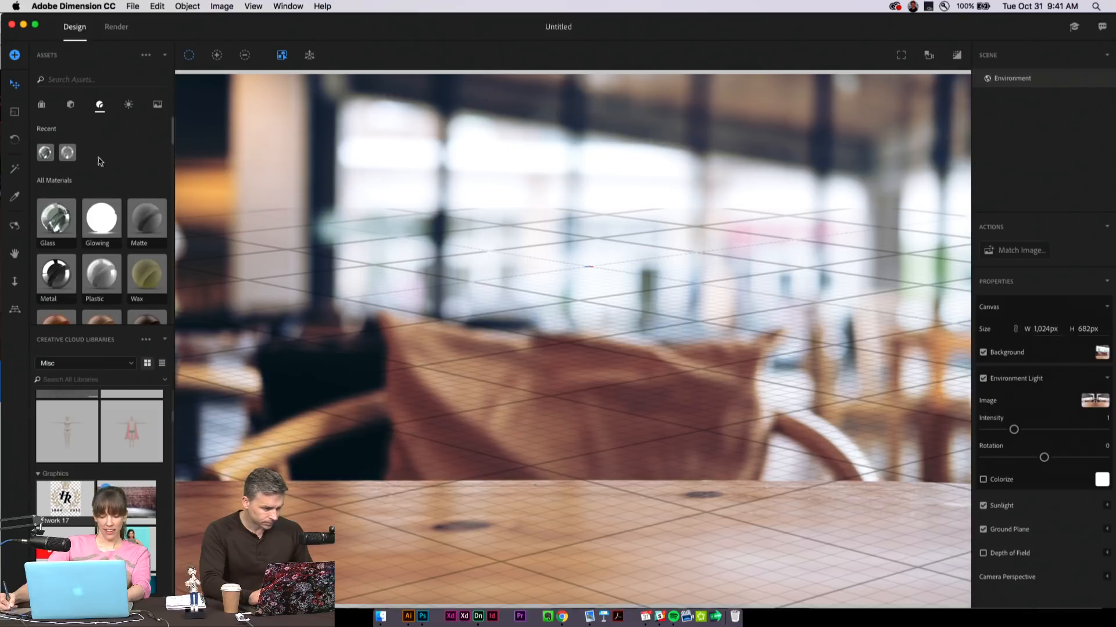
pyautogui.click(71, 105)
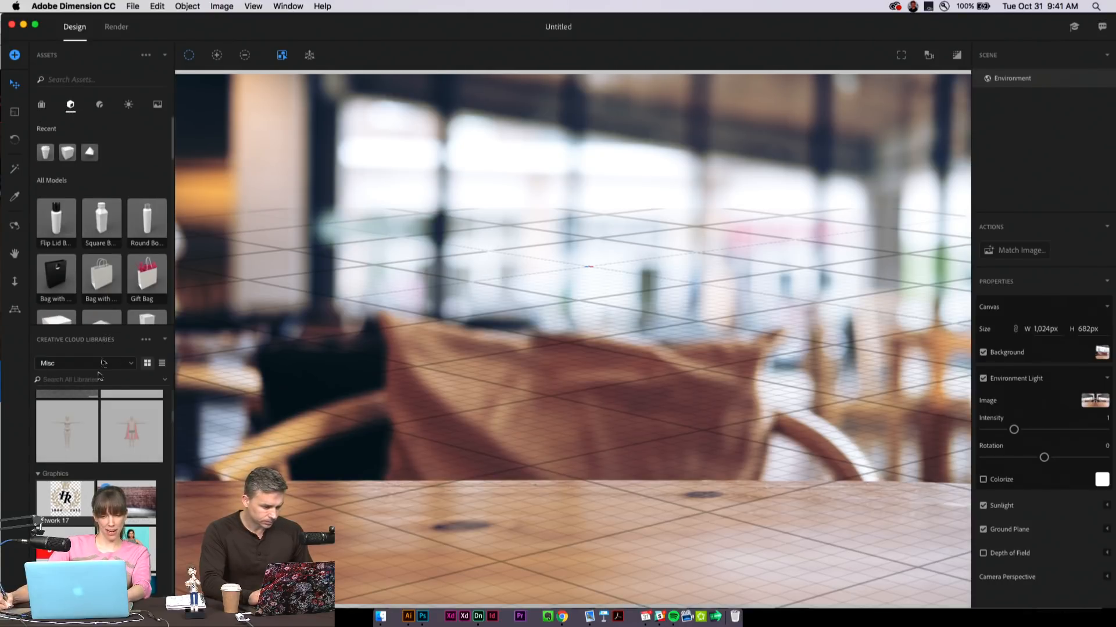
pyautogui.click(164, 342)
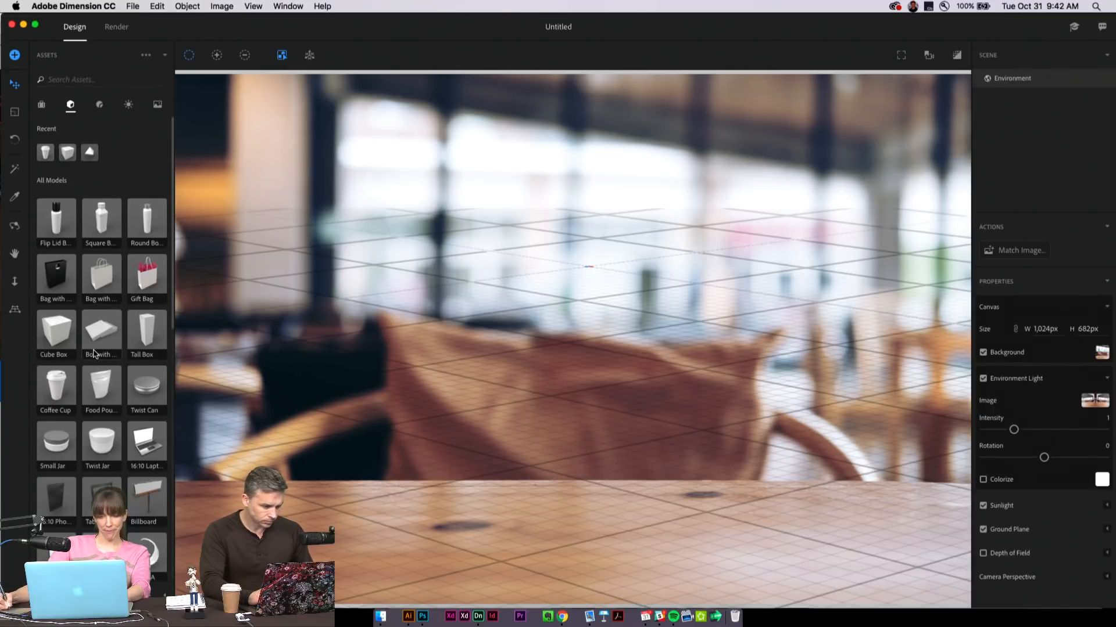
pyautogui.scroll(-5, 87, 328)
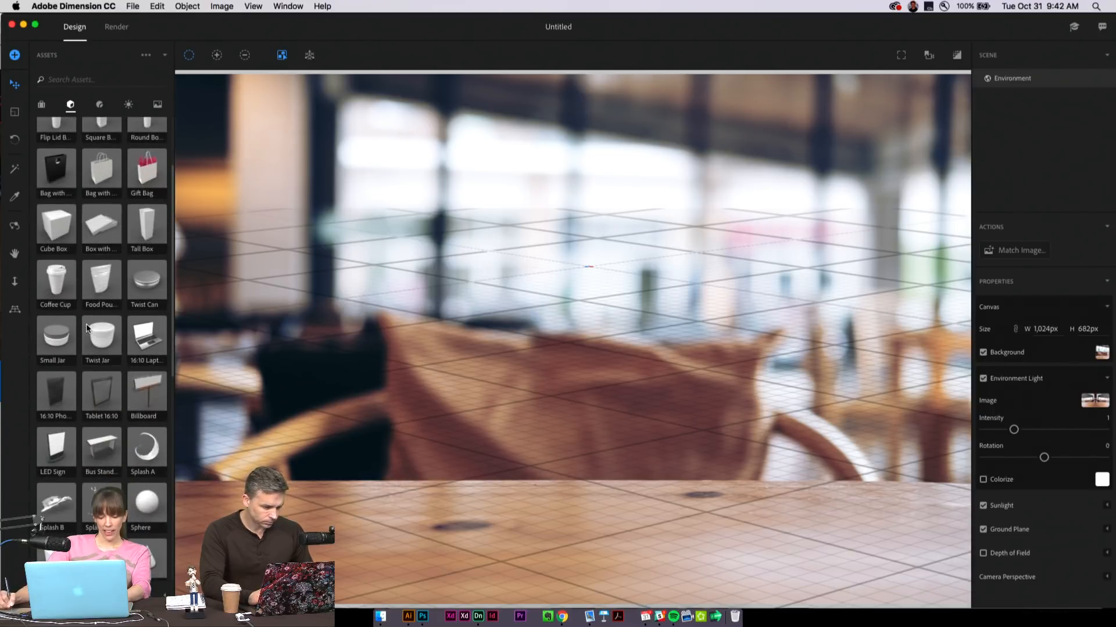
pyautogui.scroll(-7, 87, 328)
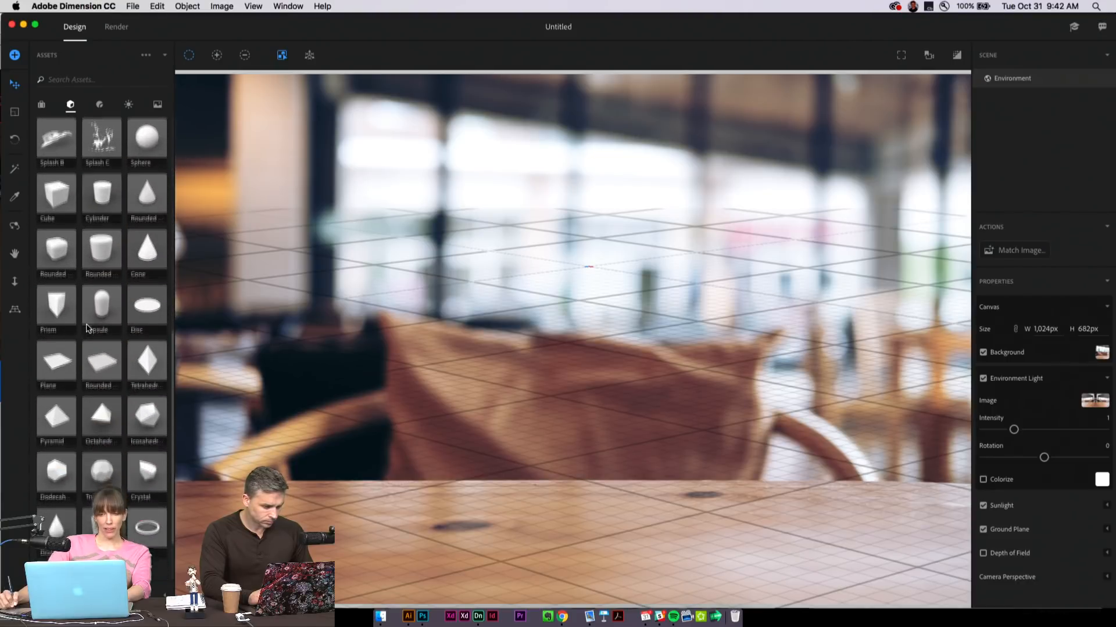
pyautogui.scroll(12, 87, 328)
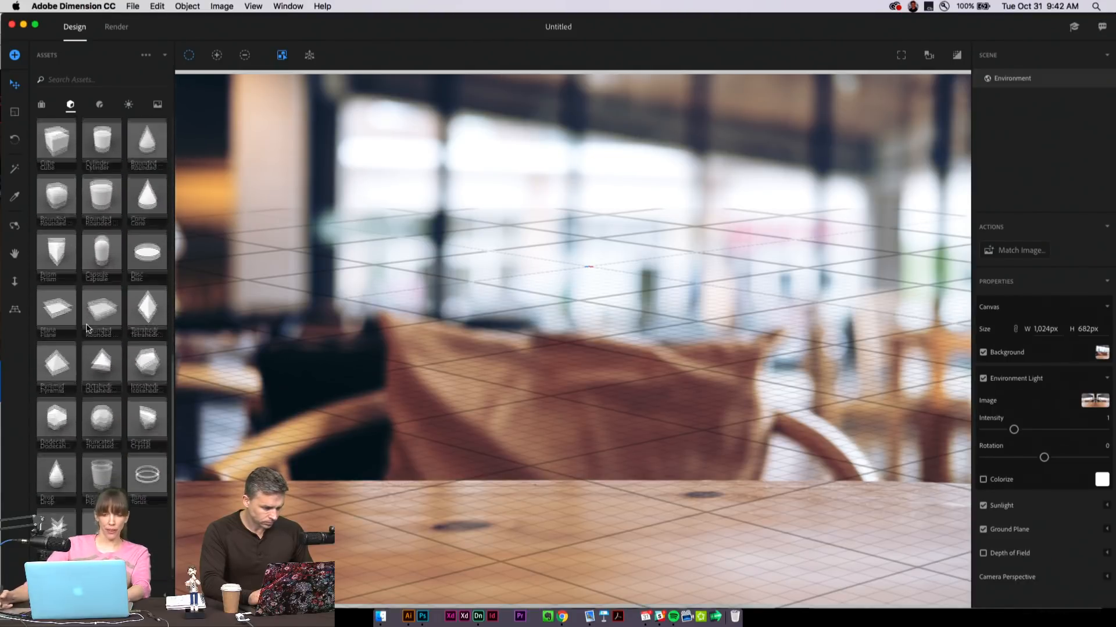
pyautogui.moveTo(47, 324); pyautogui.dragTo(545, 531)
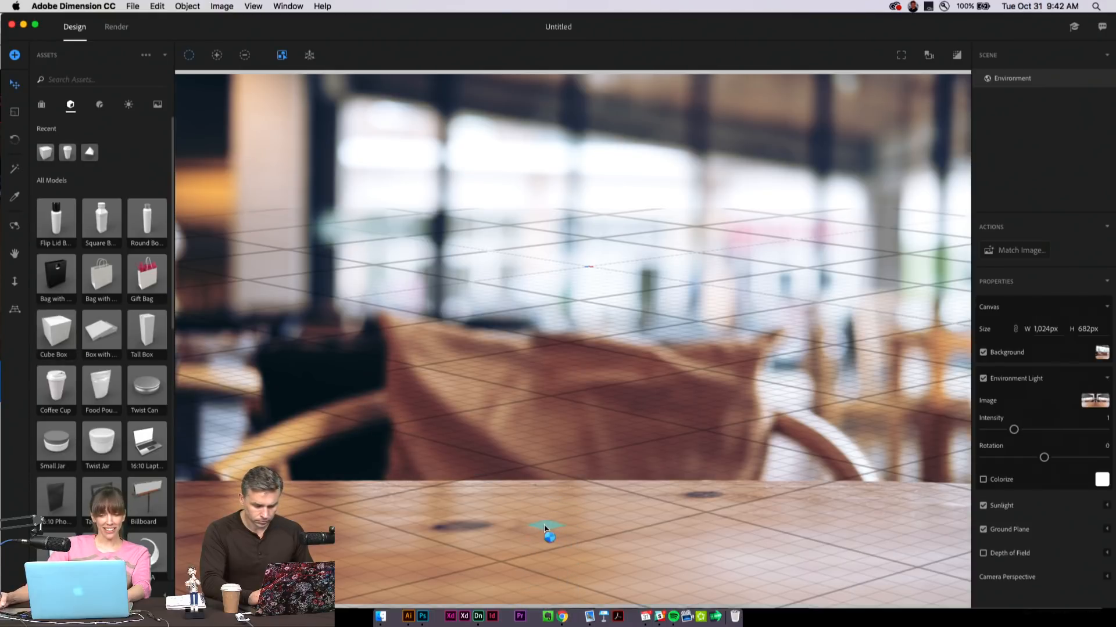
# - Adjust the camera's distance and height so the ground grid follows the tabletop and the Cube Box sits on it
pyautogui.moveTo(596, 497); pyautogui.dragTo(593, 34)
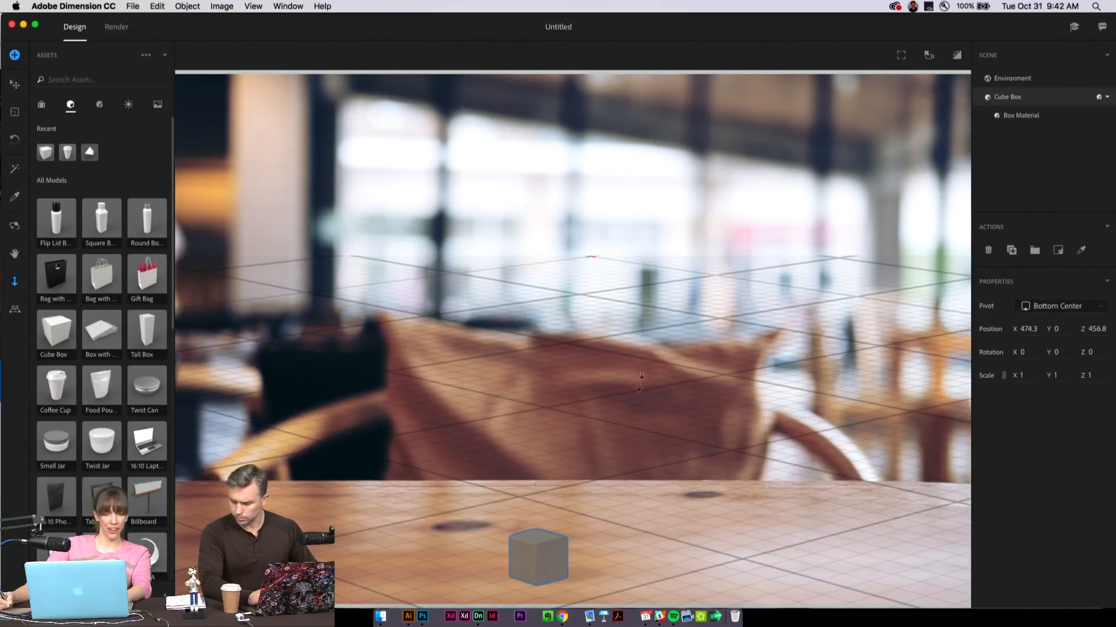
pyautogui.moveTo(587, 574); pyautogui.dragTo(585, 523)
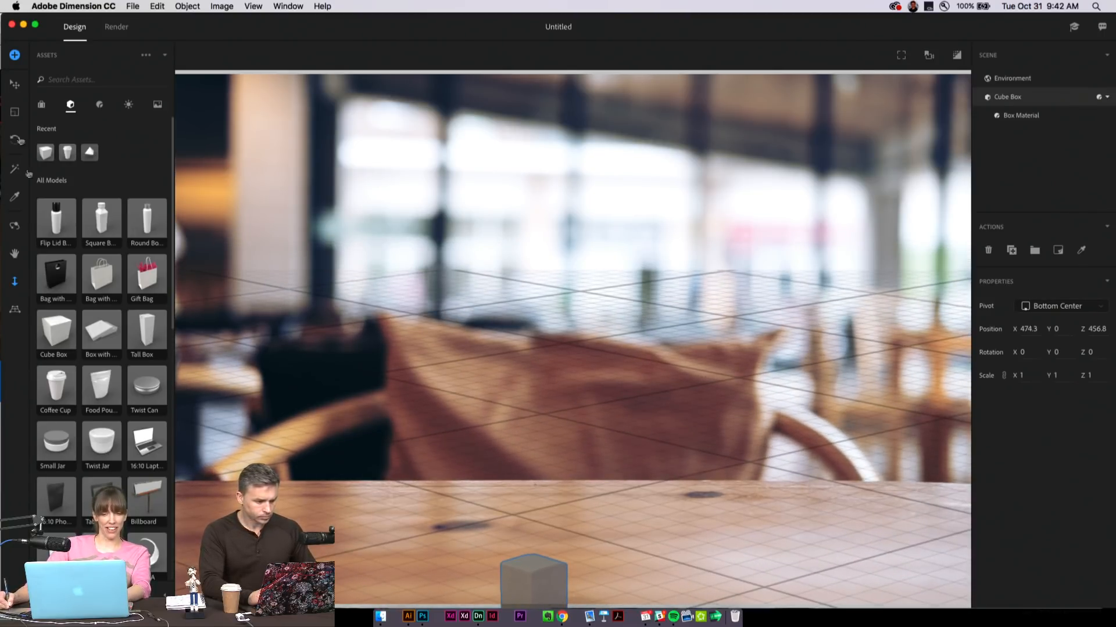
pyautogui.click(14, 253)
pyautogui.moveTo(463, 473); pyautogui.dragTo(457, 396)
pyautogui.moveTo(467, 480); pyautogui.dragTo(470, 454)
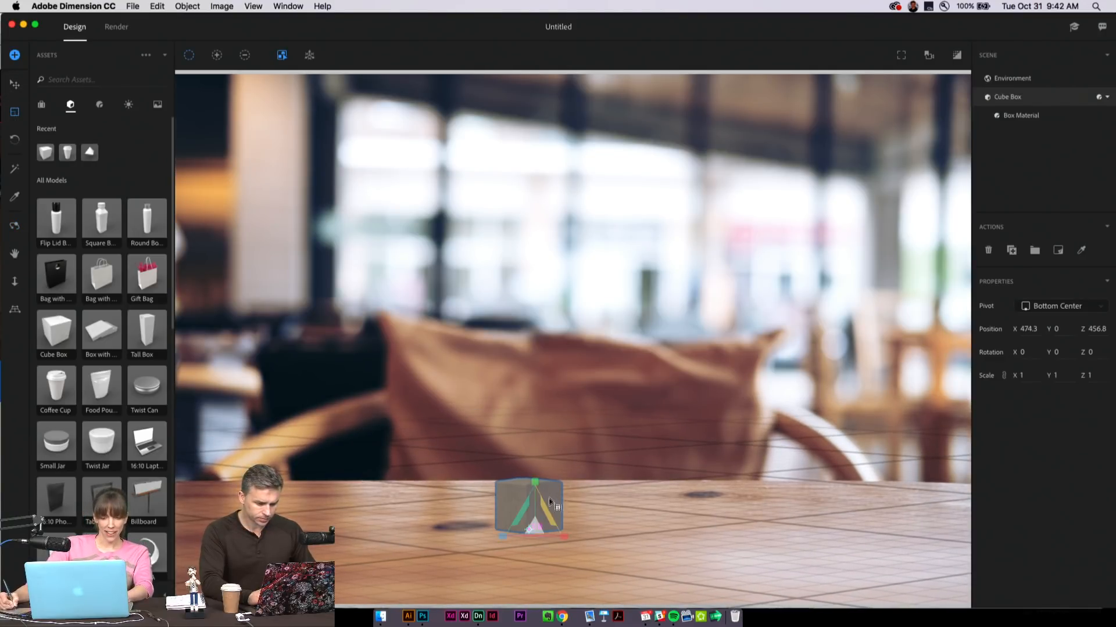
# - Scale the Cube Box into a narrower carton at about 6.5 in X and Y and 3.3 in Z
pyautogui.moveTo(611, 433); pyautogui.dragTo(643, 383)
pyautogui.moveTo(569, 478); pyautogui.dragTo(296, 450)
pyautogui.moveTo(530, 399); pyautogui.dragTo(774, 234)
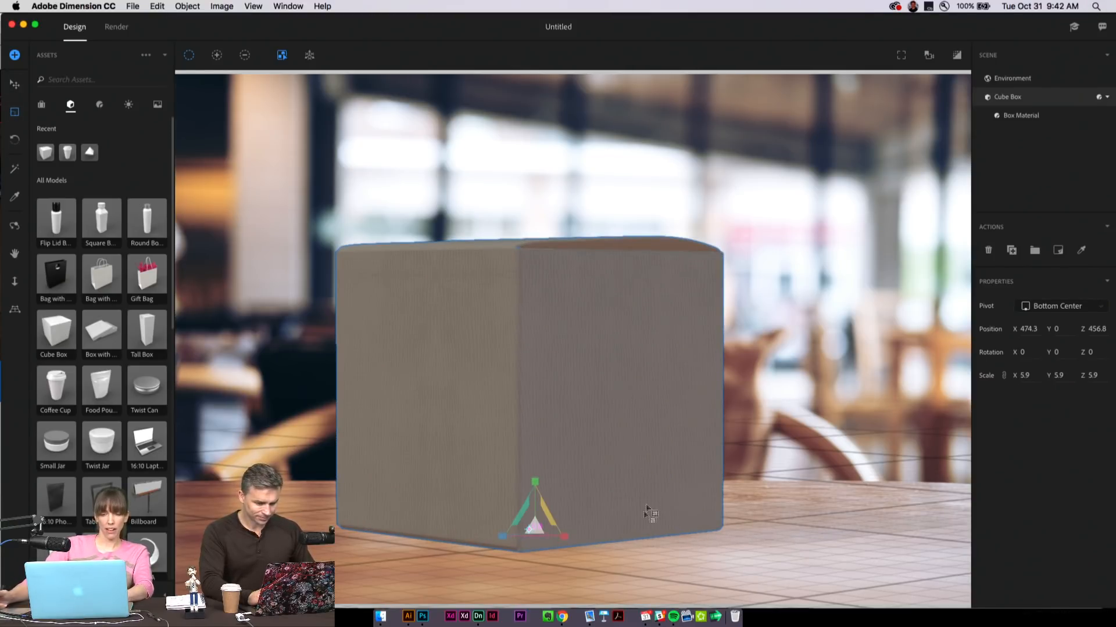
pyautogui.moveTo(538, 419); pyautogui.dragTo(612, 424)
pyautogui.moveTo(557, 449); pyautogui.dragTo(499, 541)
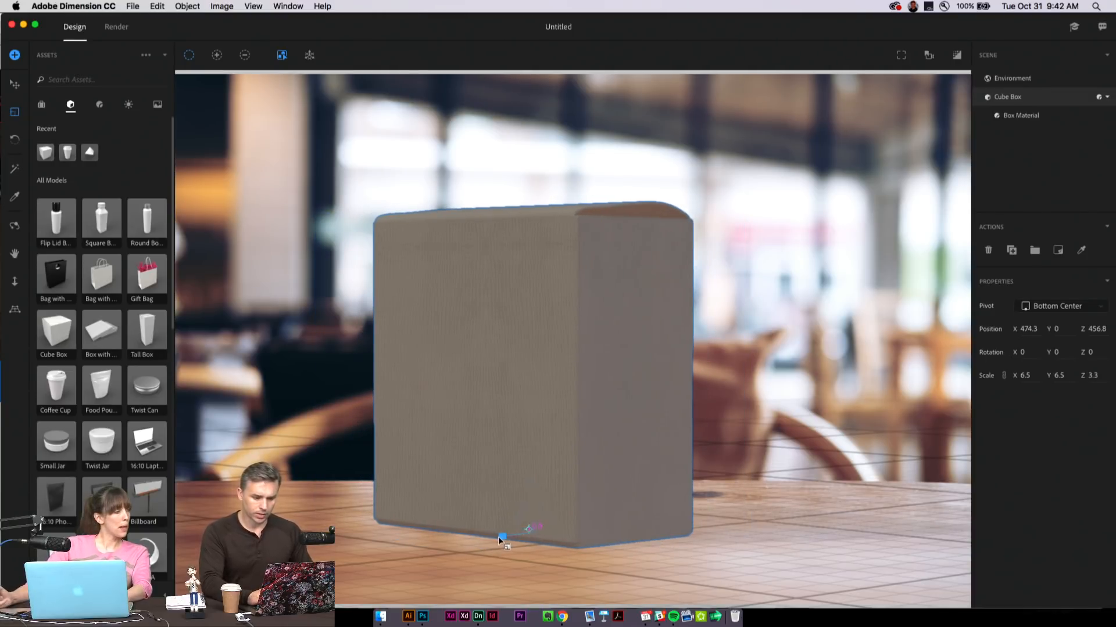
# - Discard the café scene with its Cube Box and start the guided tour from Dimension's welcome screen
pyautogui.press('Delete')
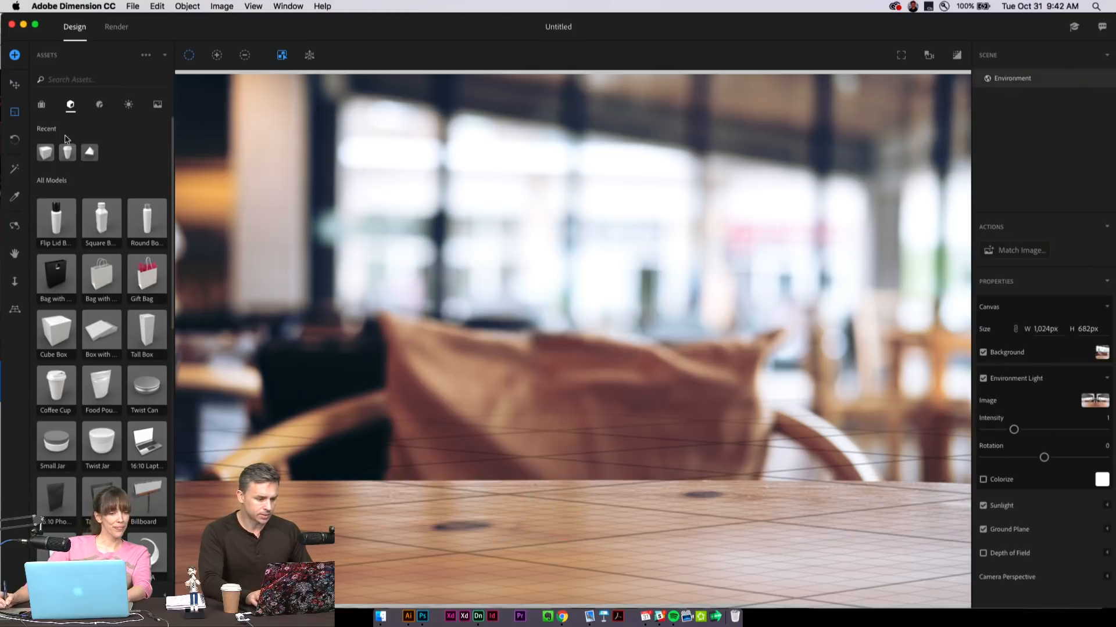
pyautogui.click(12, 25)
pyautogui.click(495, 73)
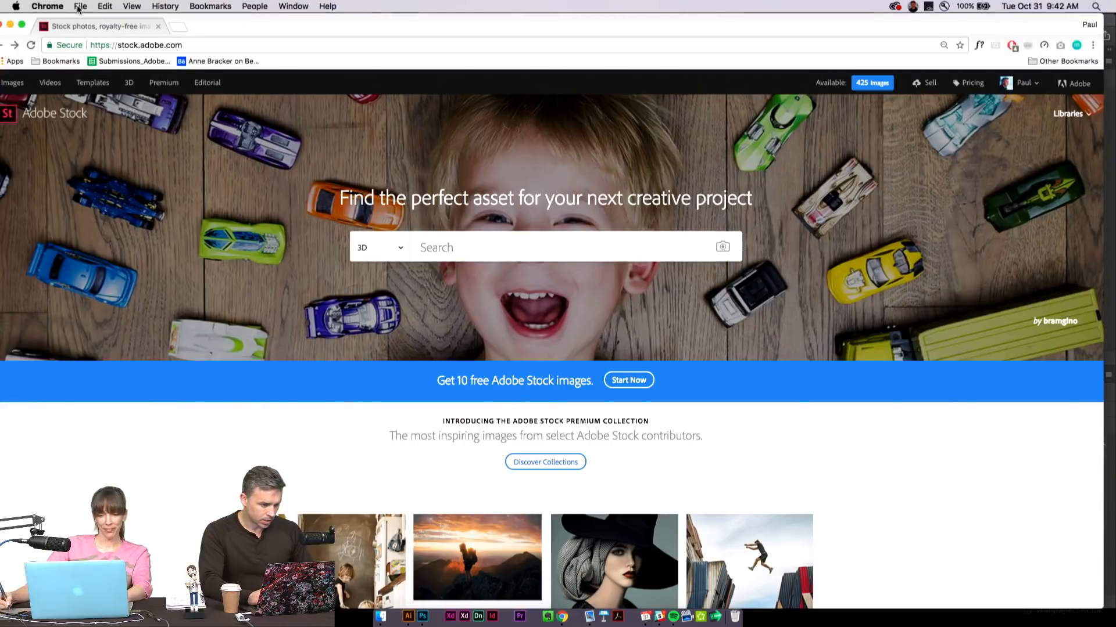
pyautogui.click(476, 617)
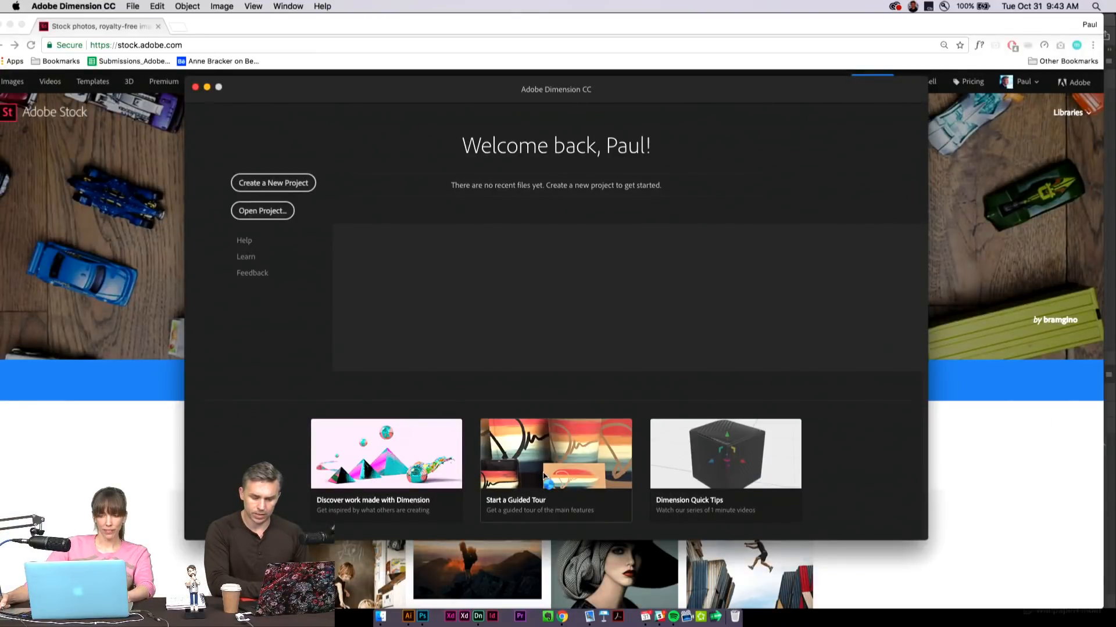
pyautogui.click(544, 476)
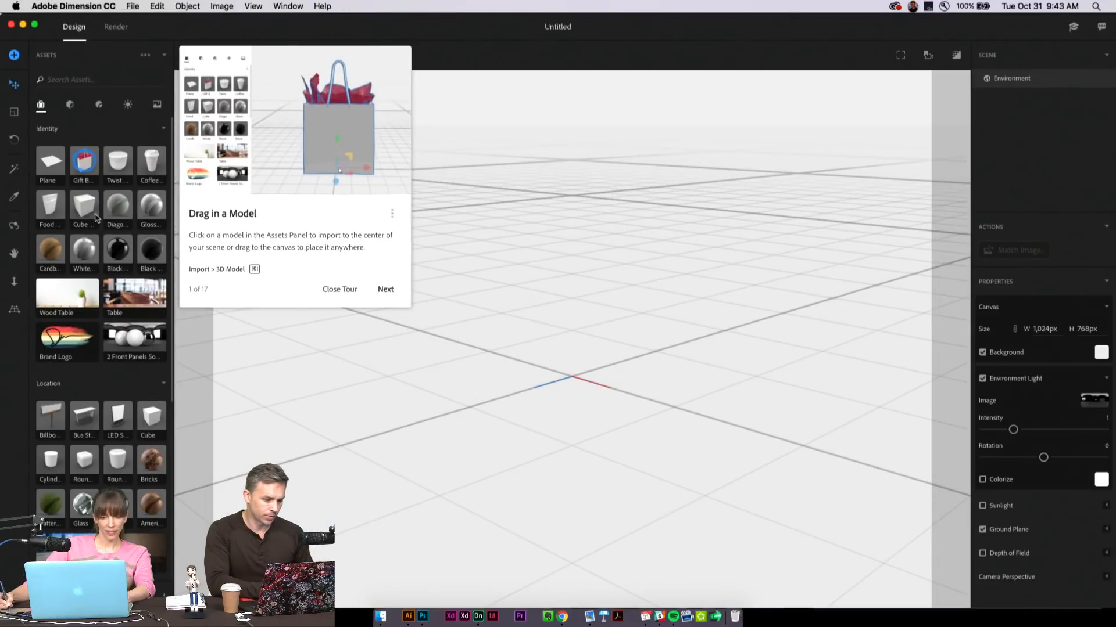
# - Place a Cube Box at the scene's centre and zoom to fit it, advancing the tour to Turn your Camera
pyautogui.moveTo(97, 218); pyautogui.dragTo(567, 384)
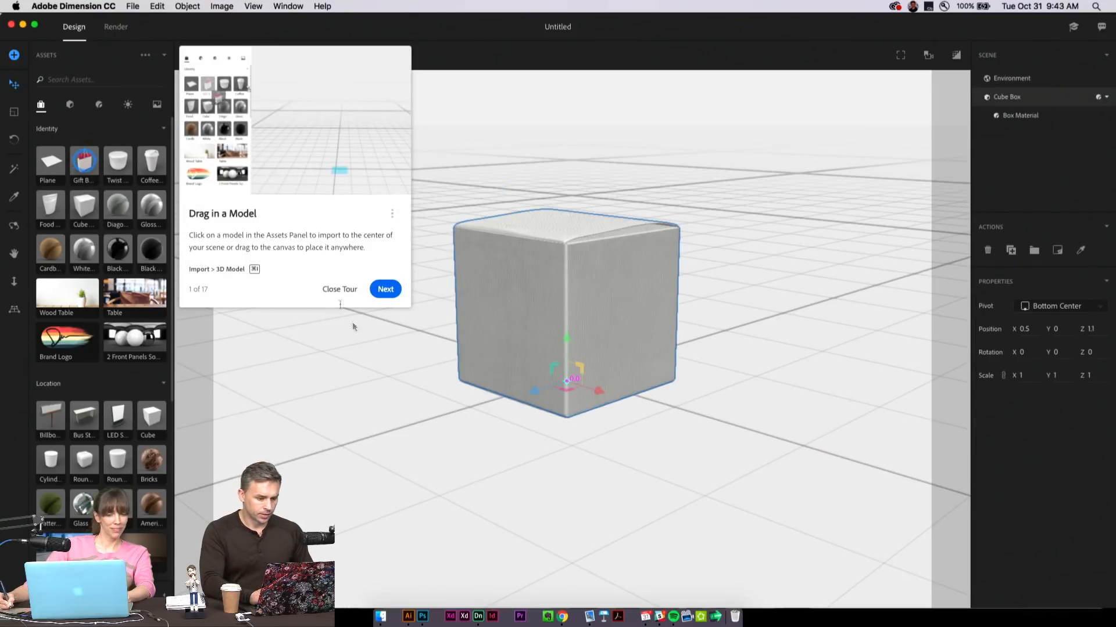
pyautogui.click(384, 290)
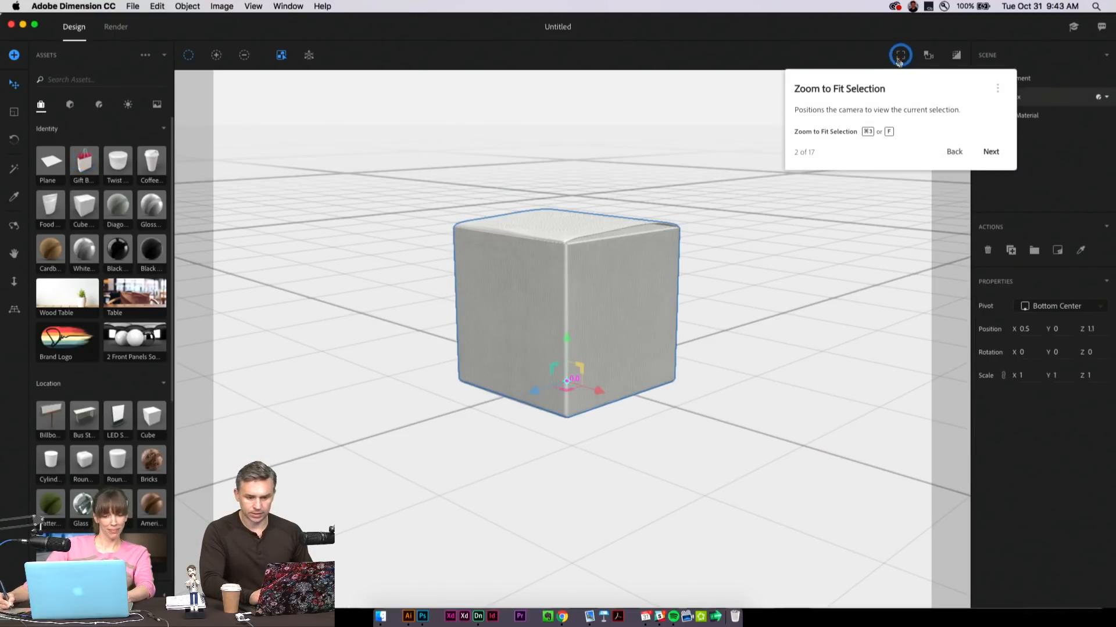
pyautogui.click(901, 56)
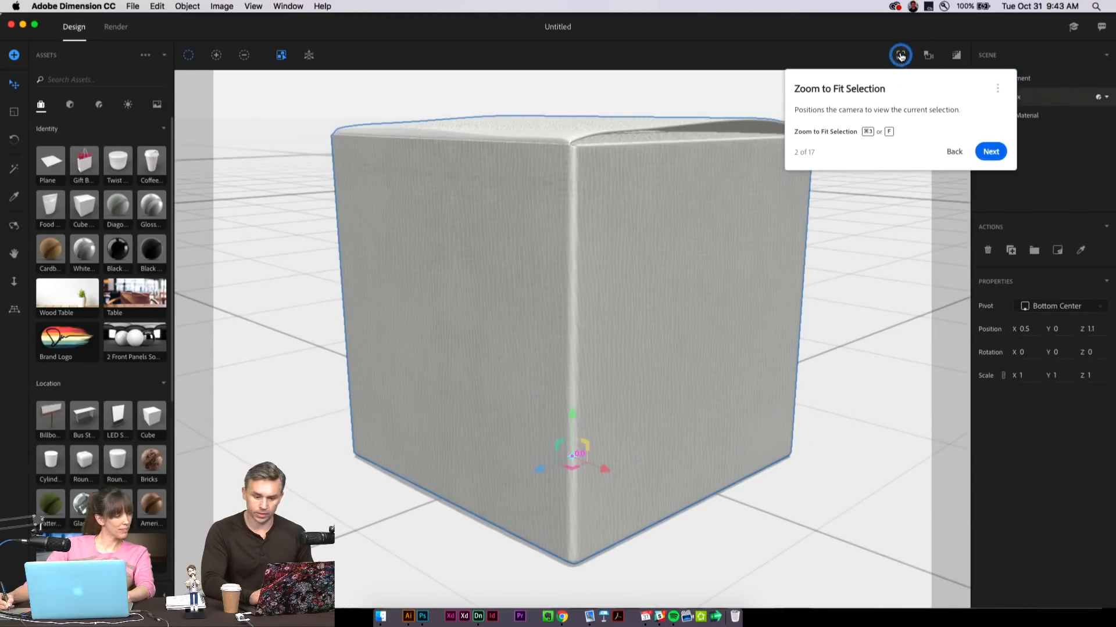
pyautogui.click(990, 152)
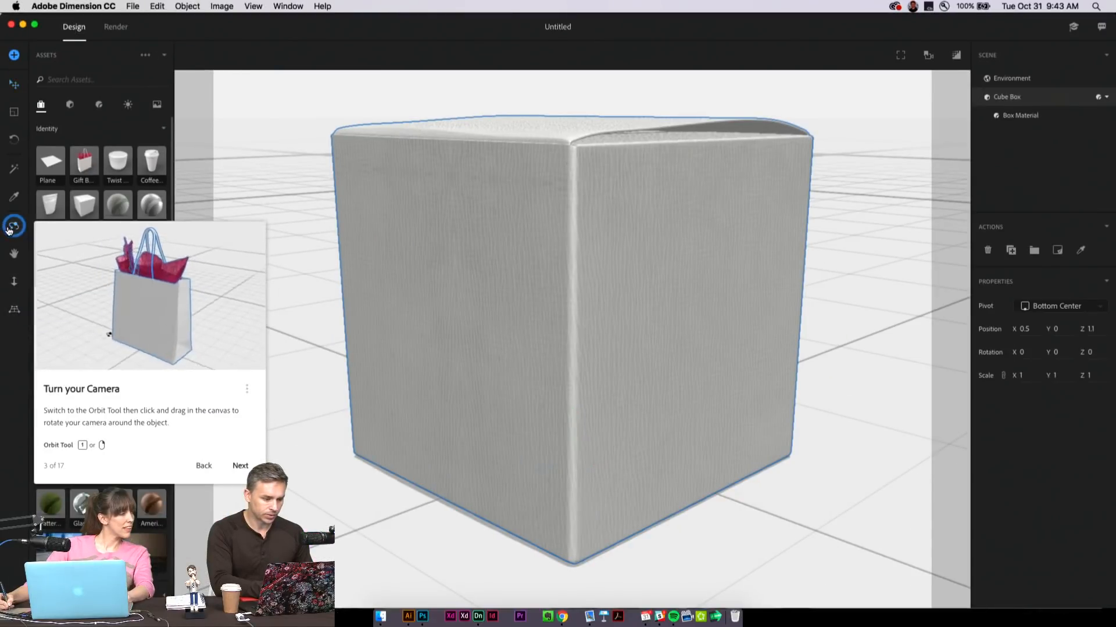
# - Orbit the camera slightly around the Cube Box and pan it across the canvas, following the tour through Pan your Camera
pyautogui.moveTo(548, 367); pyautogui.dragTo(511, 366)
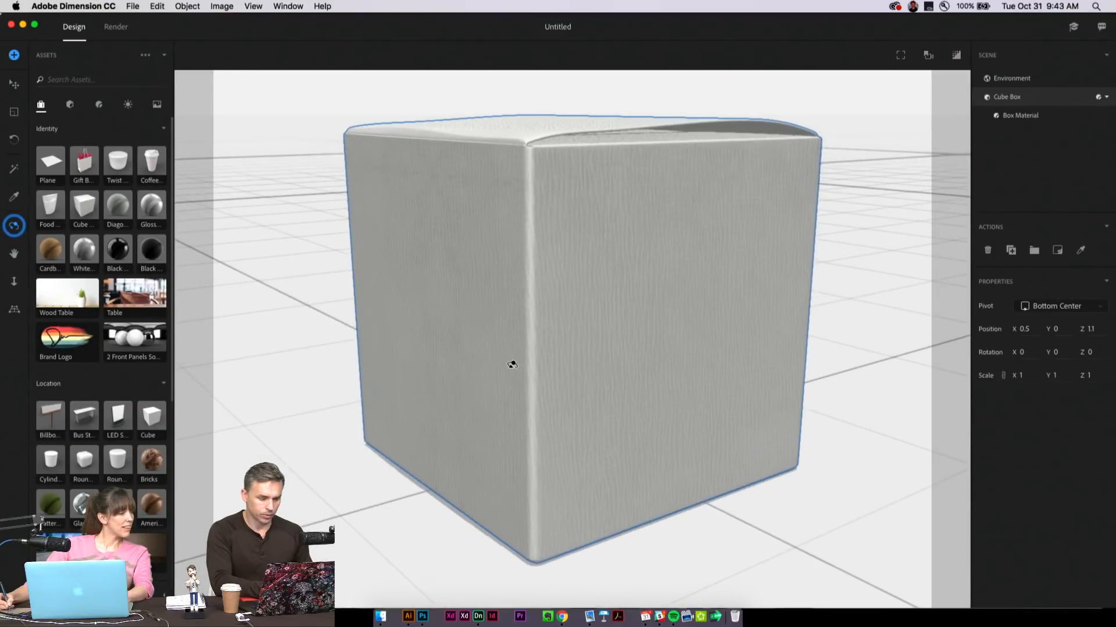
pyautogui.click(225, 468)
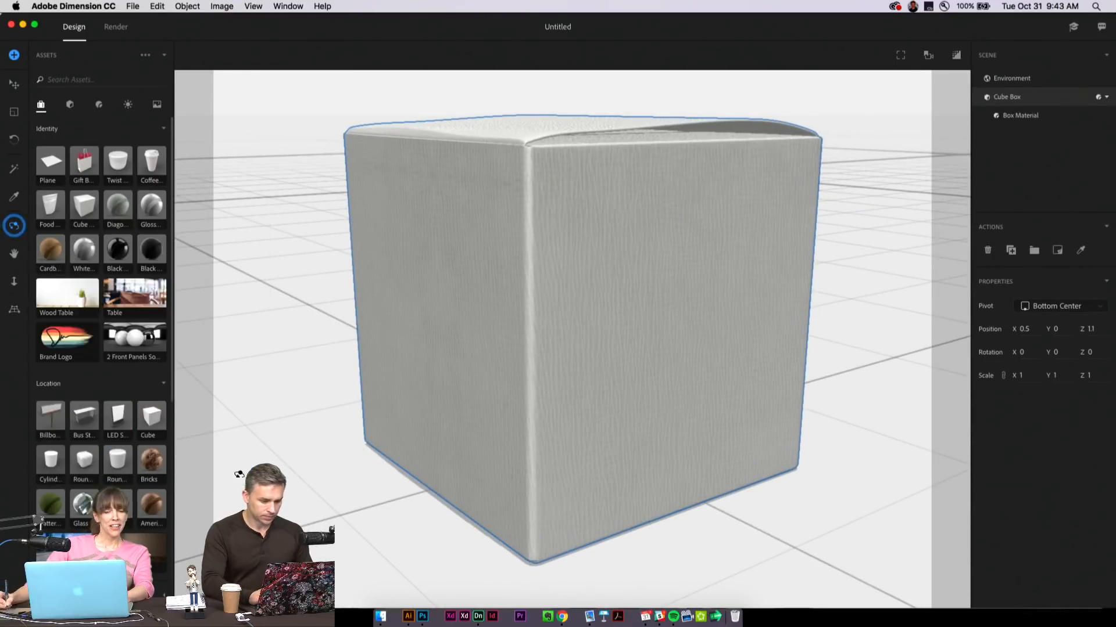
pyautogui.click(11, 252)
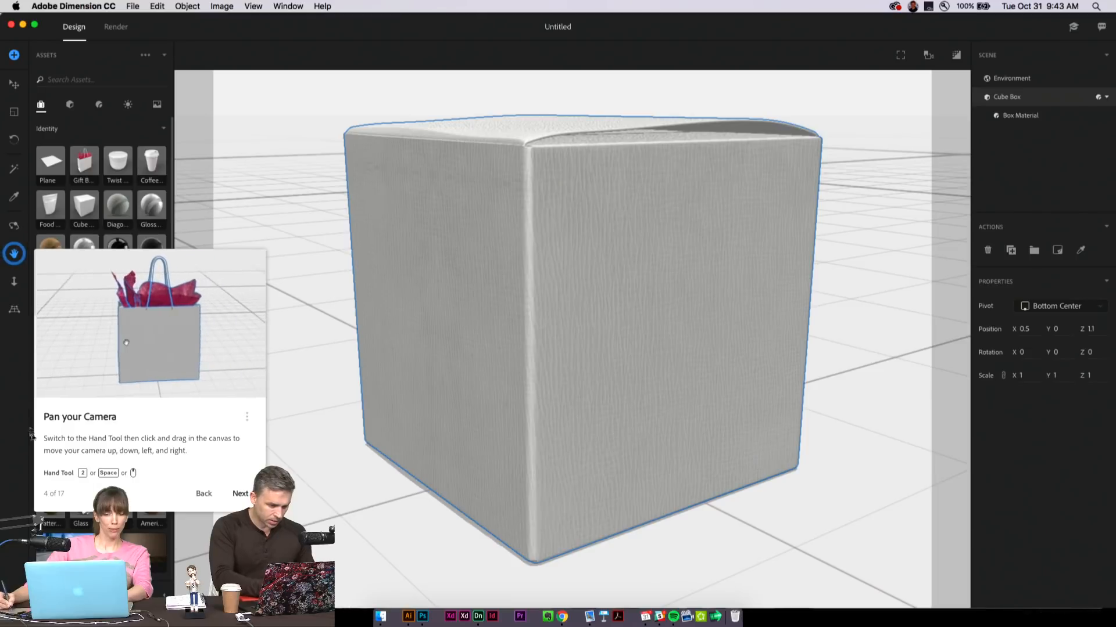
pyautogui.moveTo(453, 314); pyautogui.dragTo(398, 309)
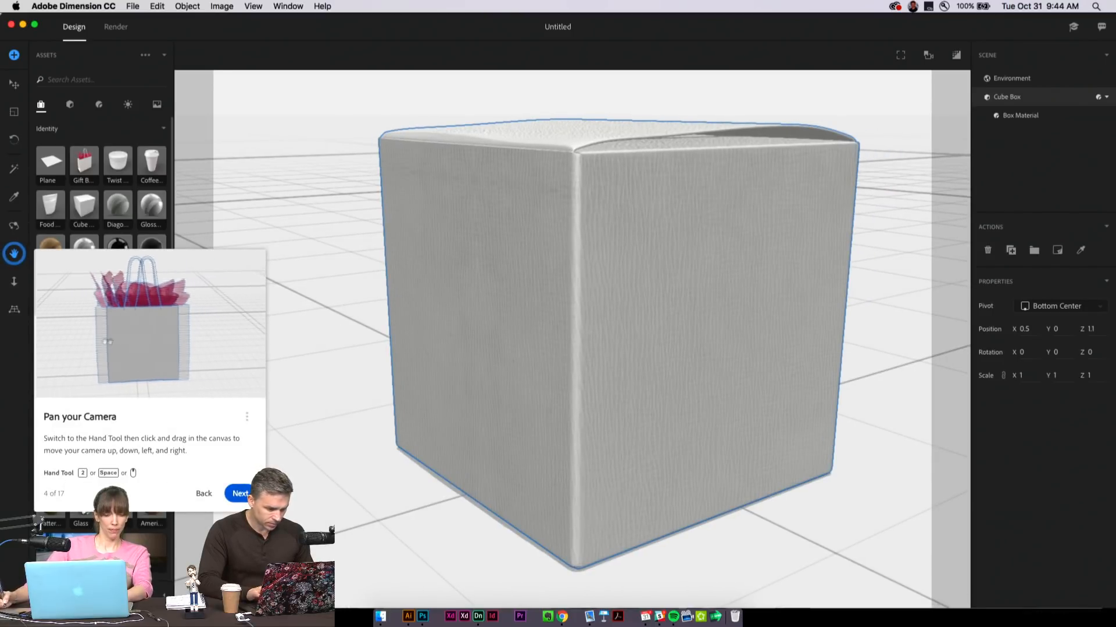
# - Practise the Dolly, Orbit and Hand camera tools on the Cube Box and advance the tour to Drag in a Second Model
pyautogui.click(15, 281)
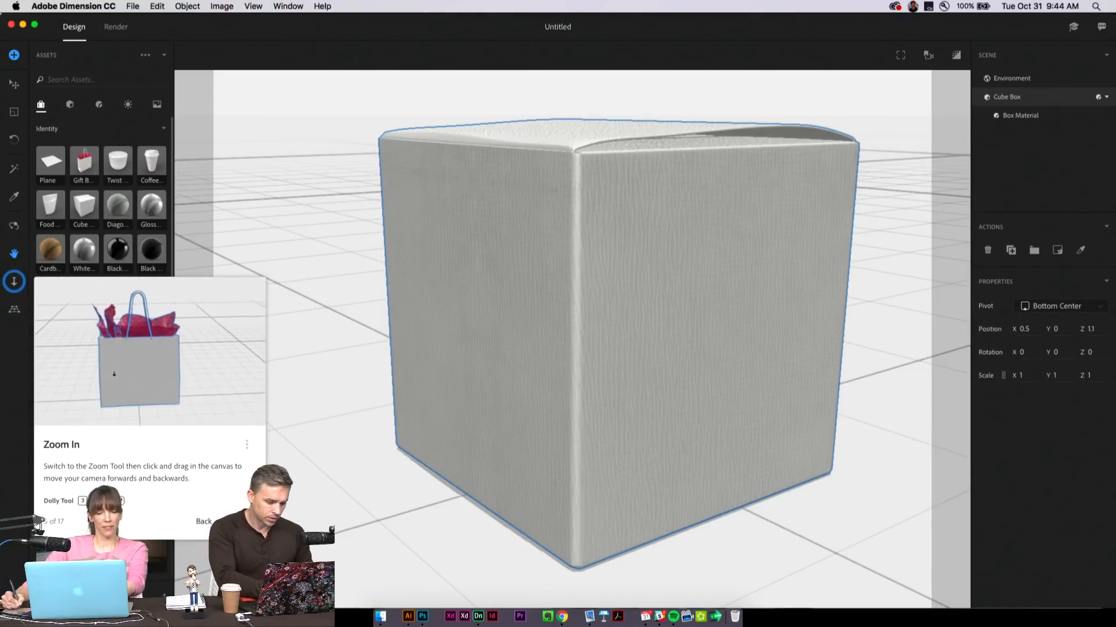
pyautogui.click(14, 282)
pyautogui.moveTo(552, 379); pyautogui.dragTo(316, 378)
pyautogui.press('1')
pyautogui.press('2')
pyautogui.click(240, 520)
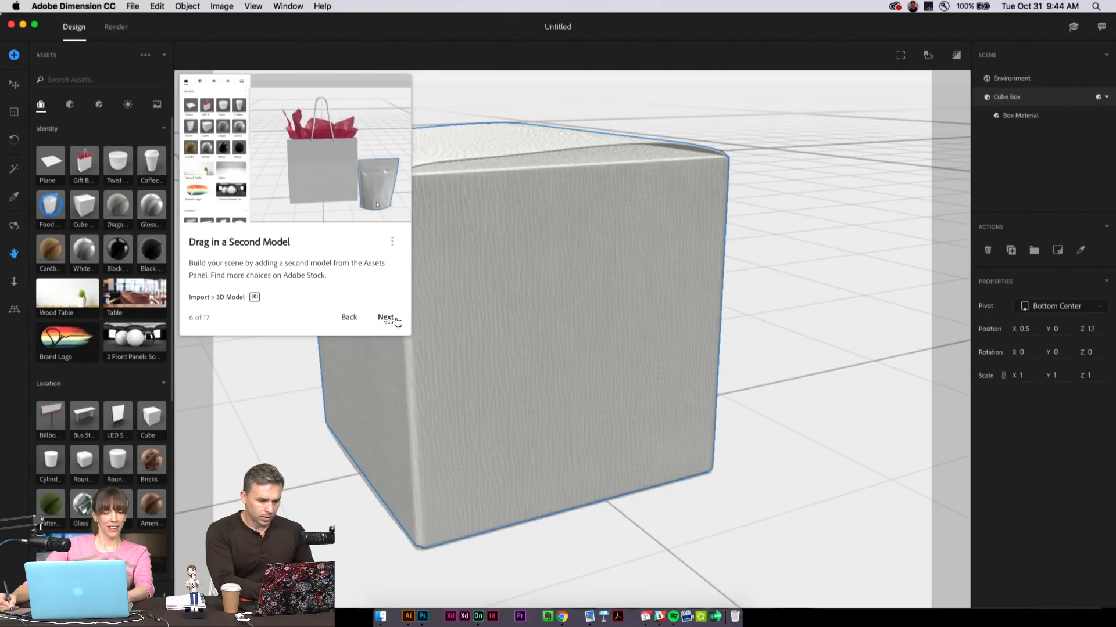
# - Skip the tour's second-model stage and move the Cube Box along its X axis to position 0.7
pyautogui.click(385, 317)
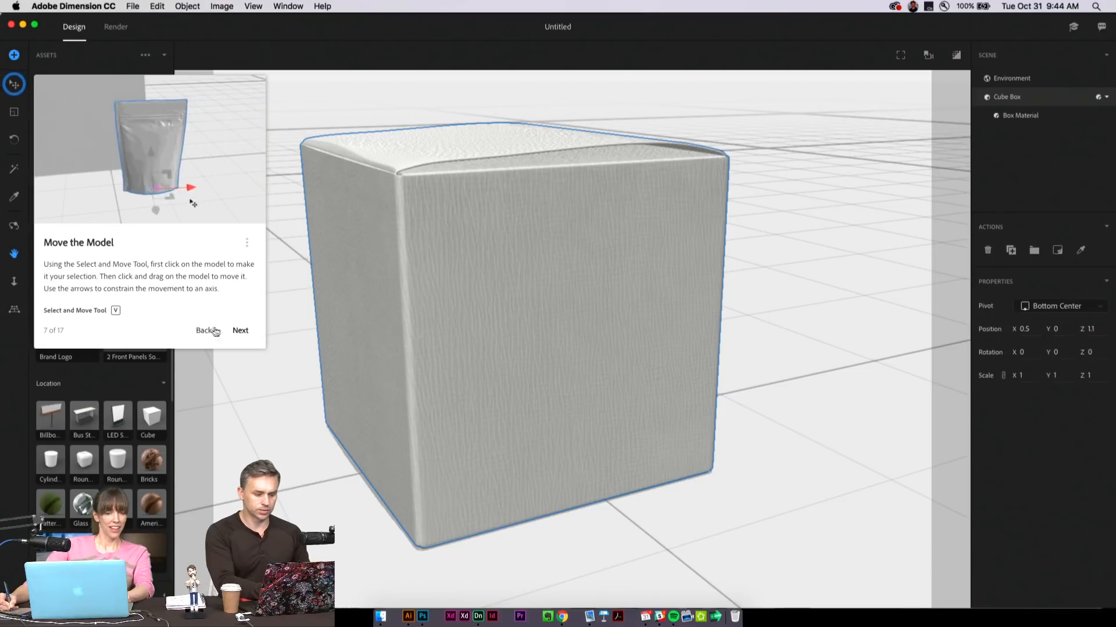
pyautogui.click(14, 85)
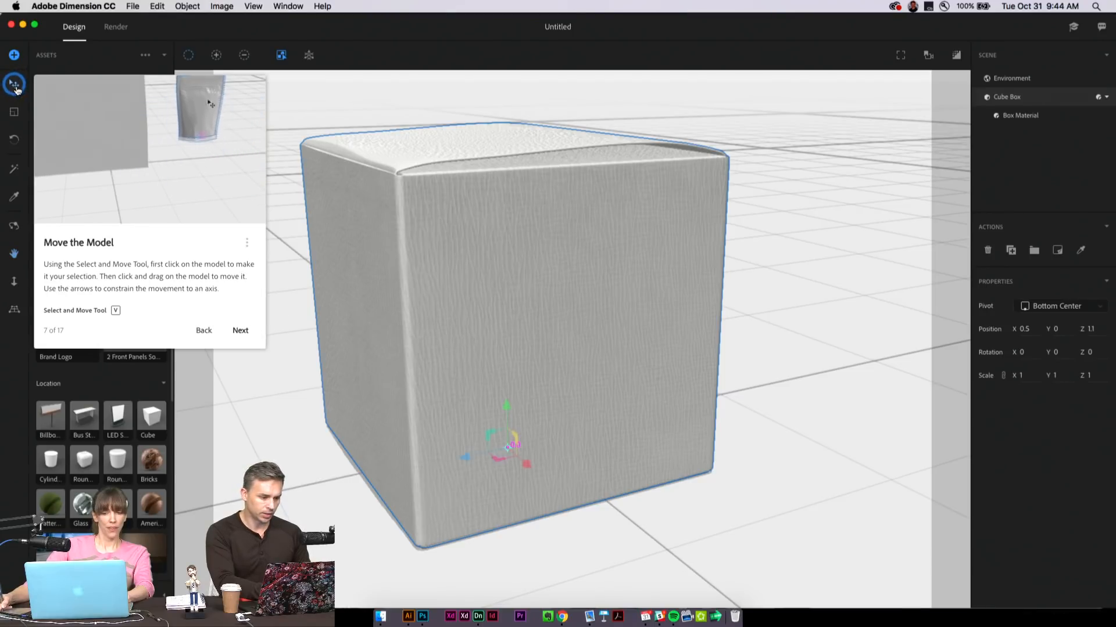
pyautogui.moveTo(526, 465); pyautogui.dragTo(559, 453)
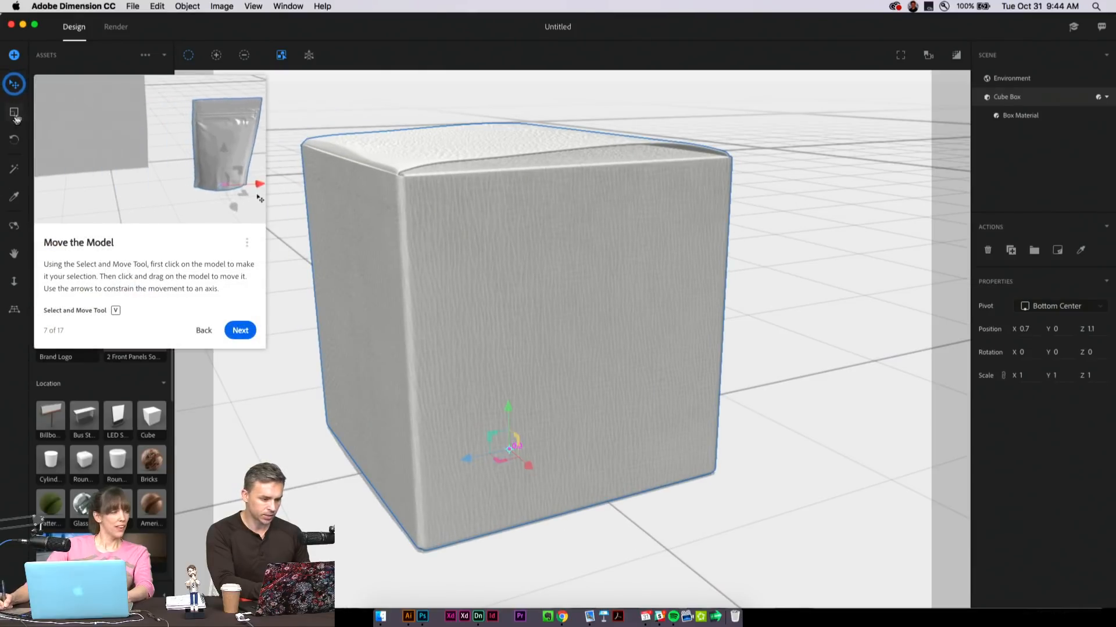
# - Scale the Cube Box to 0.4 in Z, orbit to face its broad side, and advance the tour to Scale the Model
pyautogui.click(14, 112)
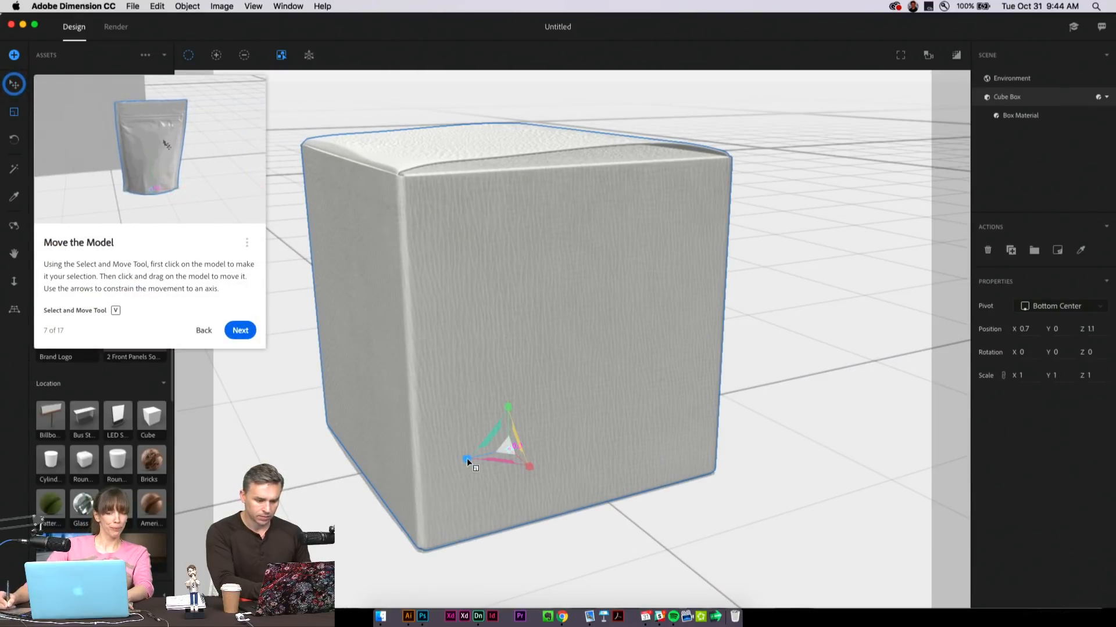
pyautogui.moveTo(468, 461); pyautogui.dragTo(608, 440)
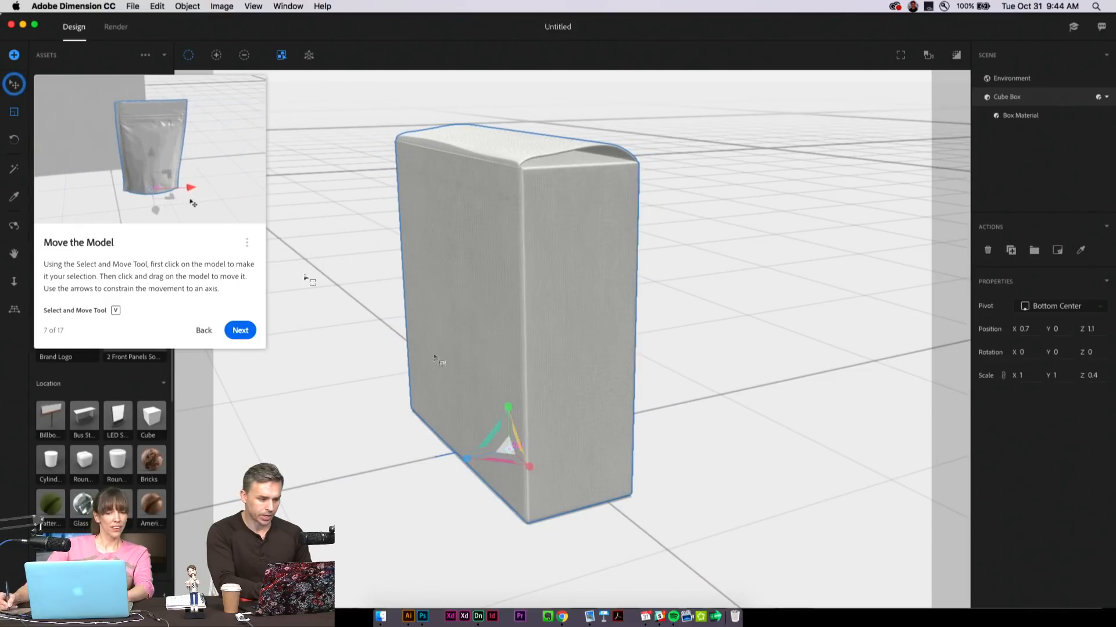
pyautogui.click(14, 226)
pyautogui.moveTo(327, 404); pyautogui.dragTo(423, 399)
pyautogui.click(240, 330)
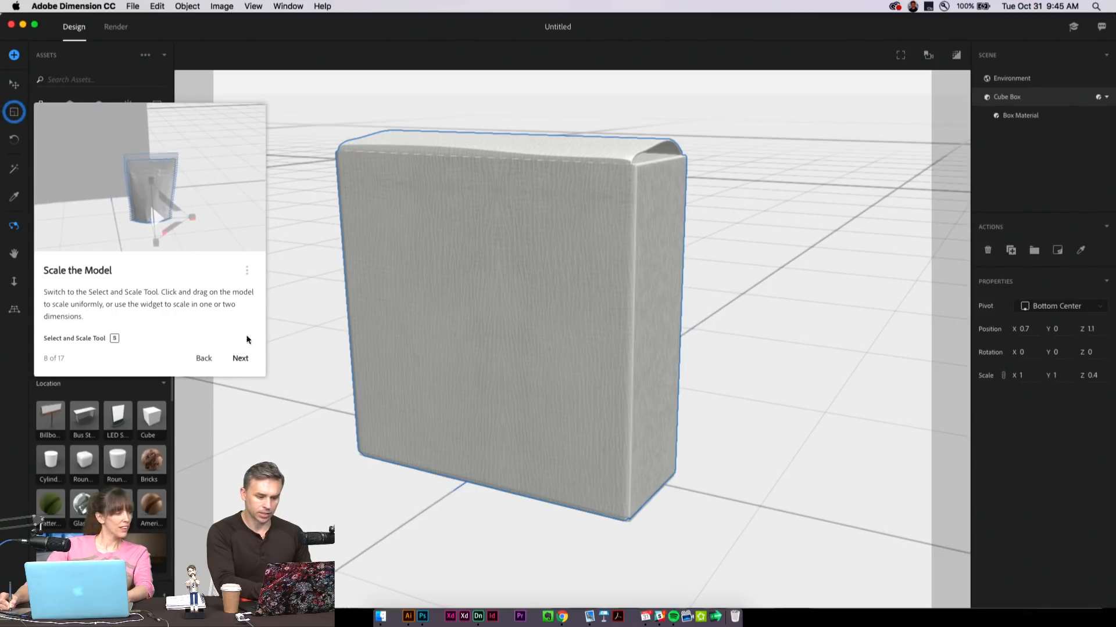
# - Advance the tour to Change Materials and rotate the Cube Box about its Y axis to 1.4
pyautogui.click(240, 358)
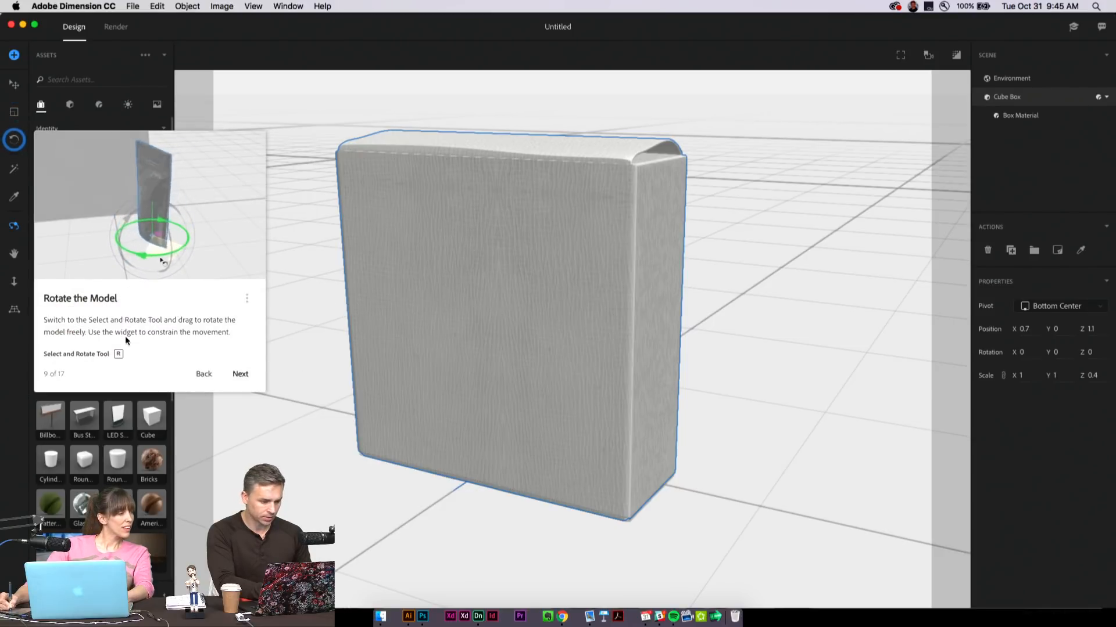
pyautogui.click(240, 375)
pyautogui.click(15, 141)
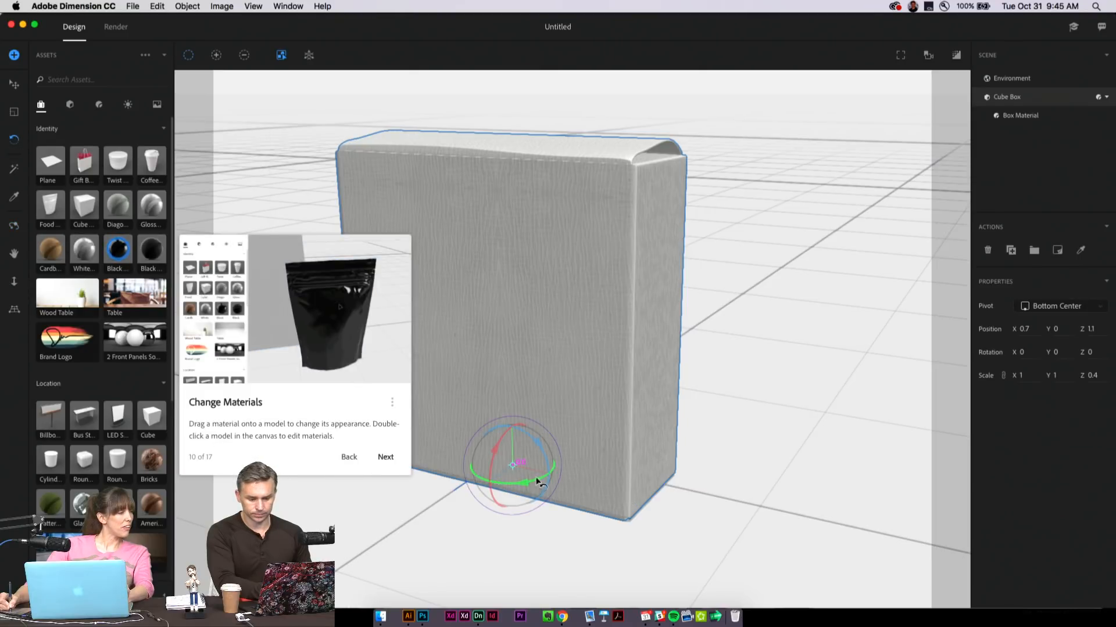
pyautogui.moveTo(540, 481)
pyautogui.mouseDown()
pyautogui.moveTo(494, 487)
pyautogui.moveTo(581, 486)
pyautogui.moveTo(493, 483)
pyautogui.moveTo(538, 486)
pyautogui.mouseUp()
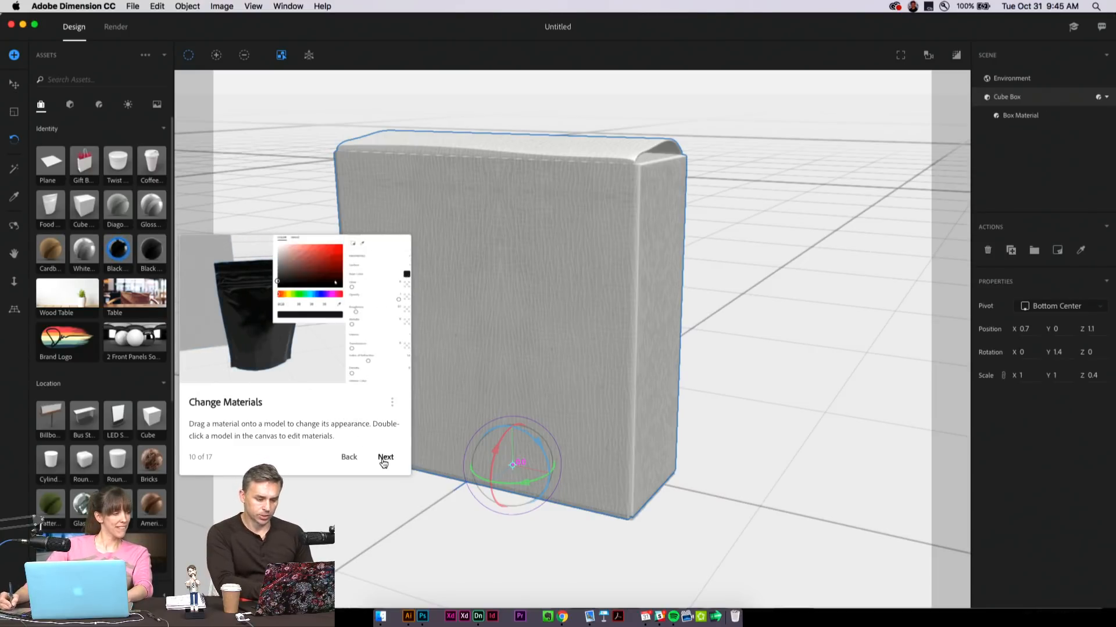
# - Place the Brand Logo decal on the box's broad face, rotated to -23 and scaled to about 1,961% by 2,039%
pyautogui.click(384, 458)
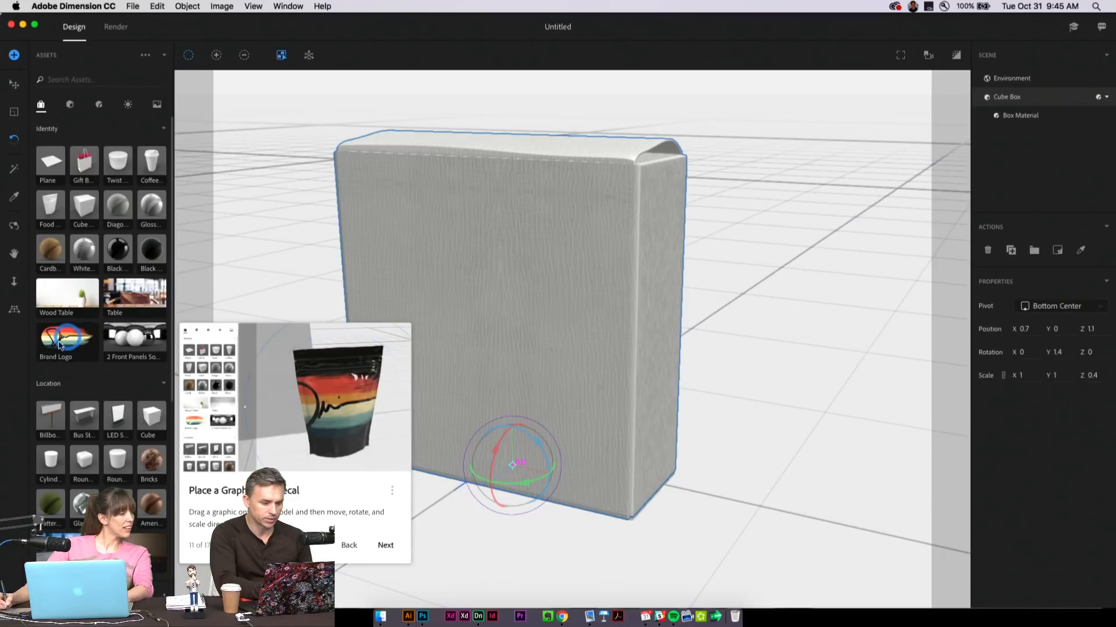
pyautogui.moveTo(60, 346); pyautogui.dragTo(491, 312)
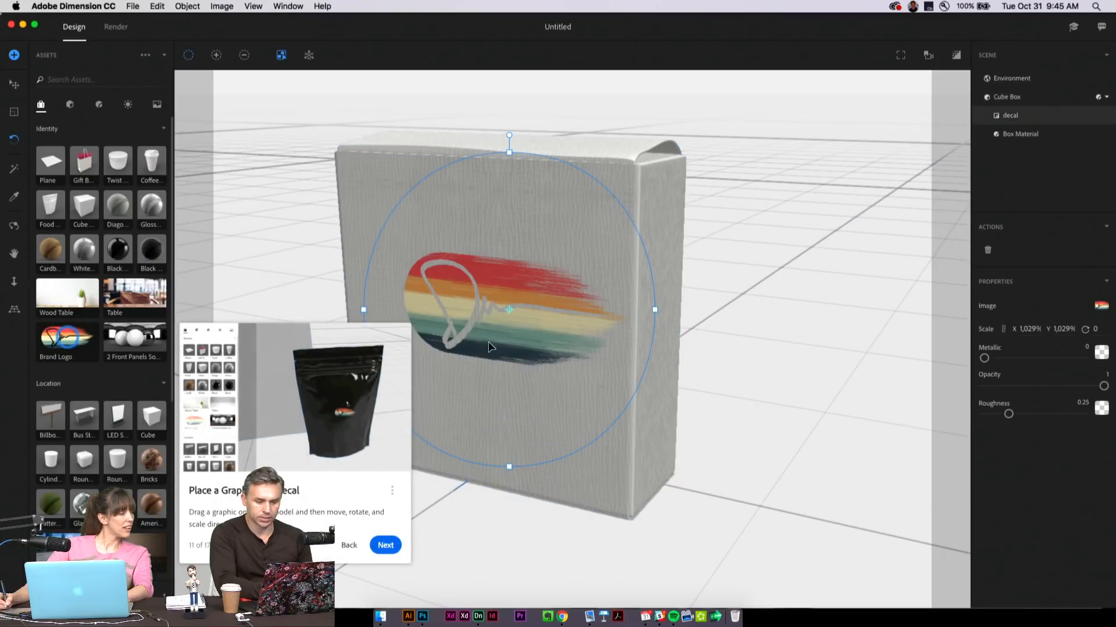
pyautogui.moveTo(509, 139); pyautogui.dragTo(393, 185)
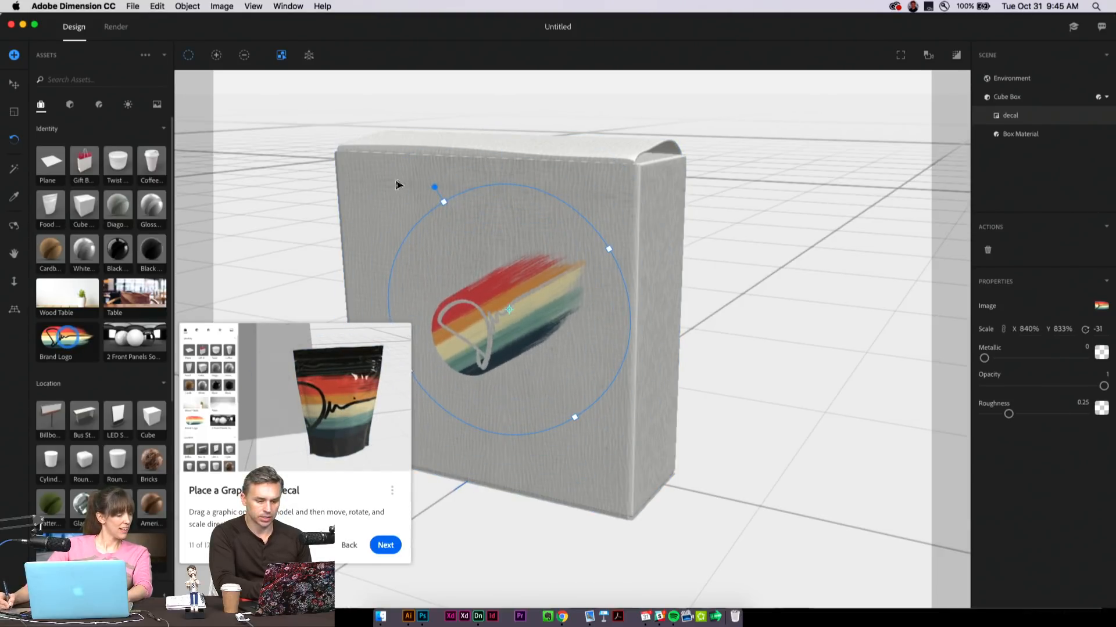
pyautogui.moveTo(462, 190); pyautogui.dragTo(416, 75)
pyautogui.moveTo(490, 312); pyautogui.dragTo(523, 319)
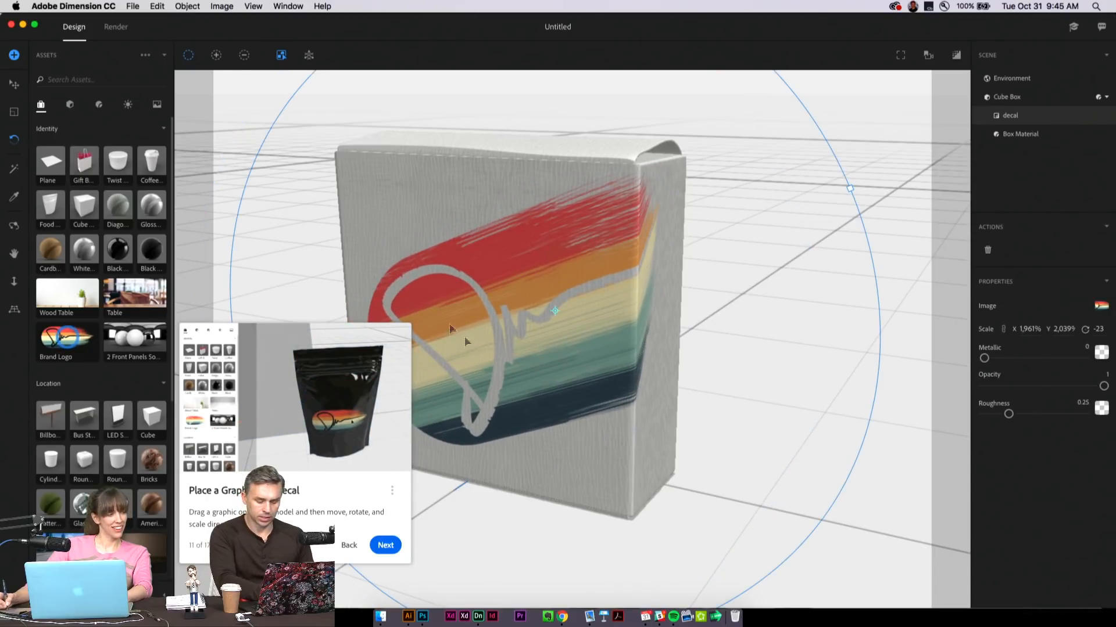
# - Lower the camera angle, advance the tour to Add a Background Image, and set the Table image as the scene's background
pyautogui.press('1')
pyautogui.moveTo(734, 391); pyautogui.dragTo(760, 378)
pyautogui.click(384, 545)
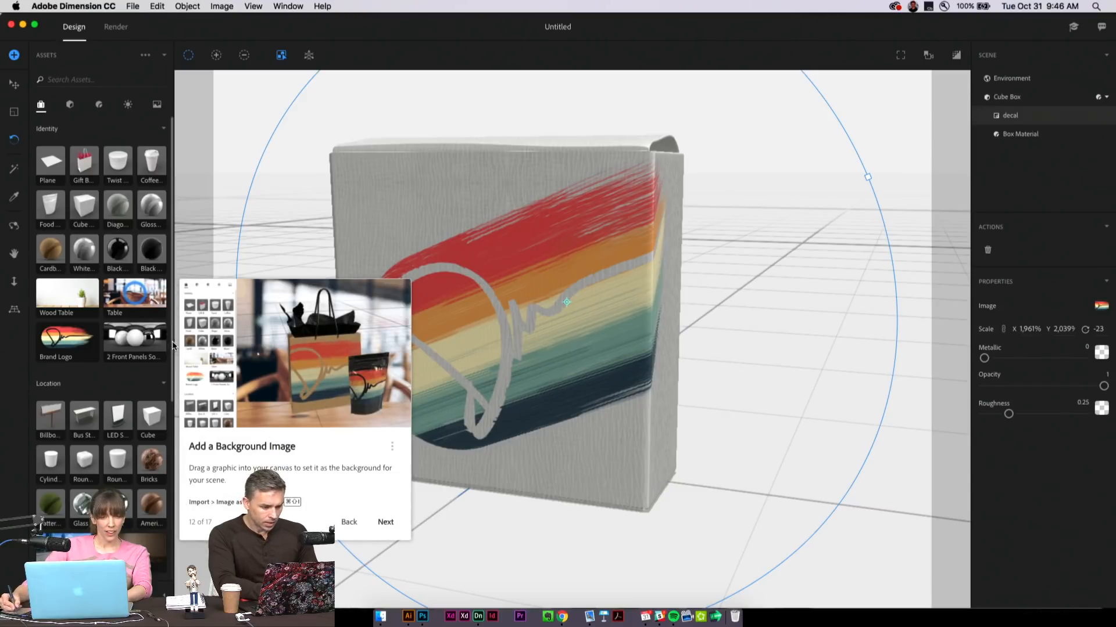
pyautogui.moveTo(121, 301); pyautogui.dragTo(778, 290)
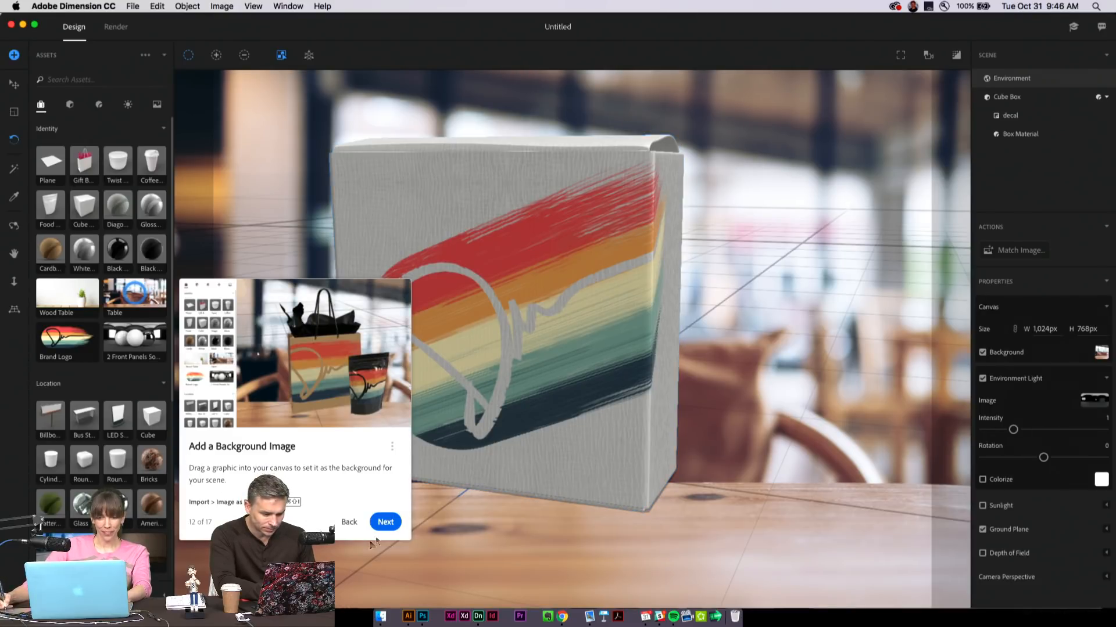
# - Match the scene to the background at Image Aspect Ratio, with environment light, sunlight and camera perspective all included
pyautogui.click(386, 526)
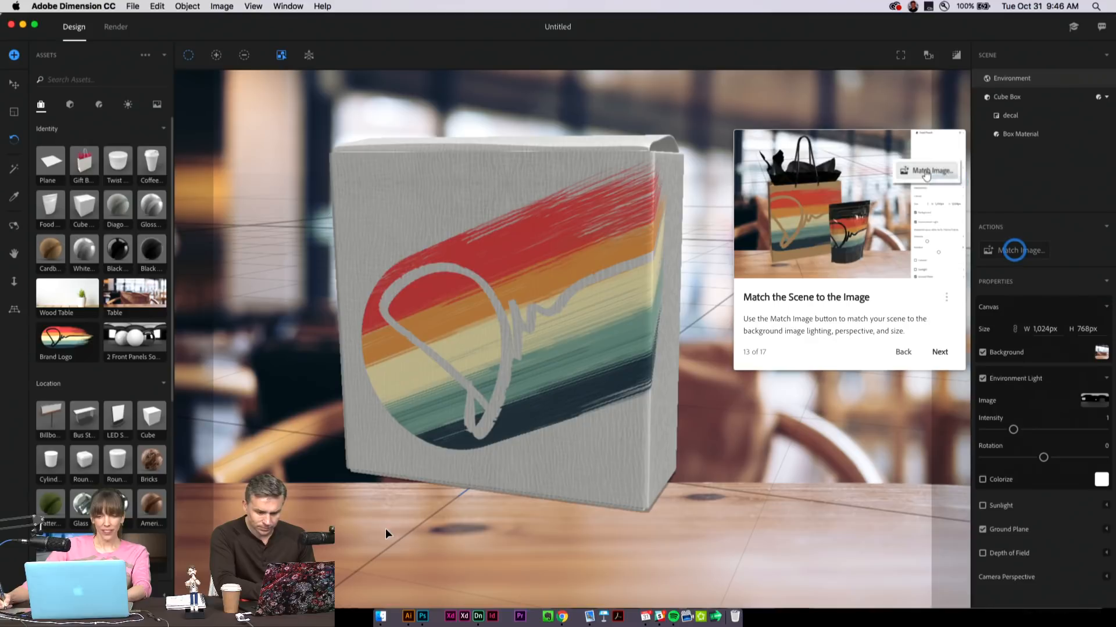
pyautogui.click(1016, 255)
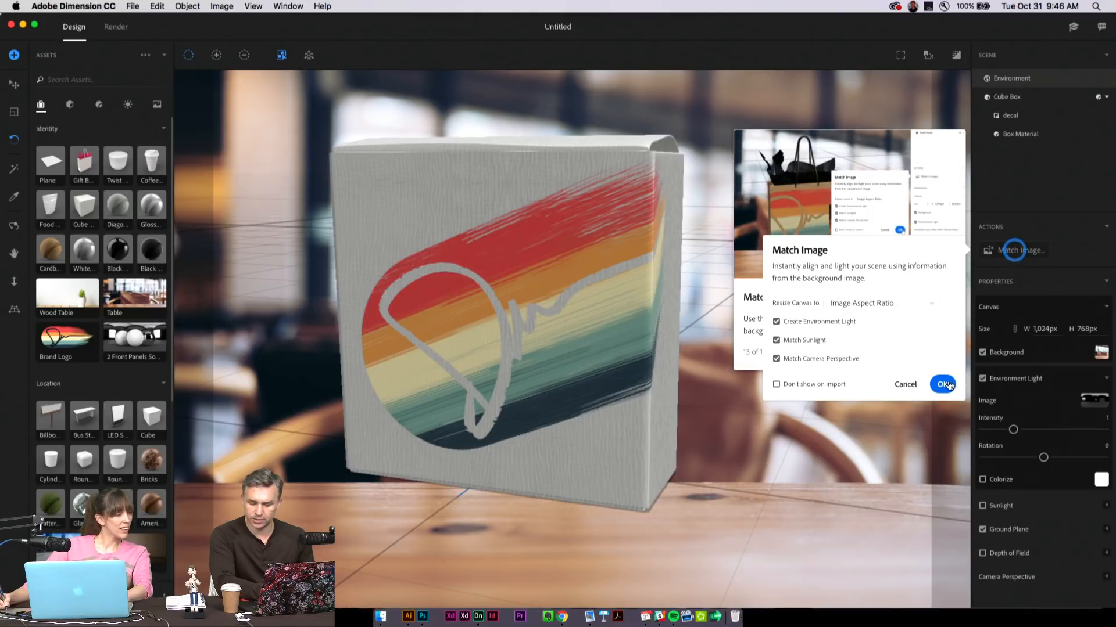
pyautogui.click(947, 385)
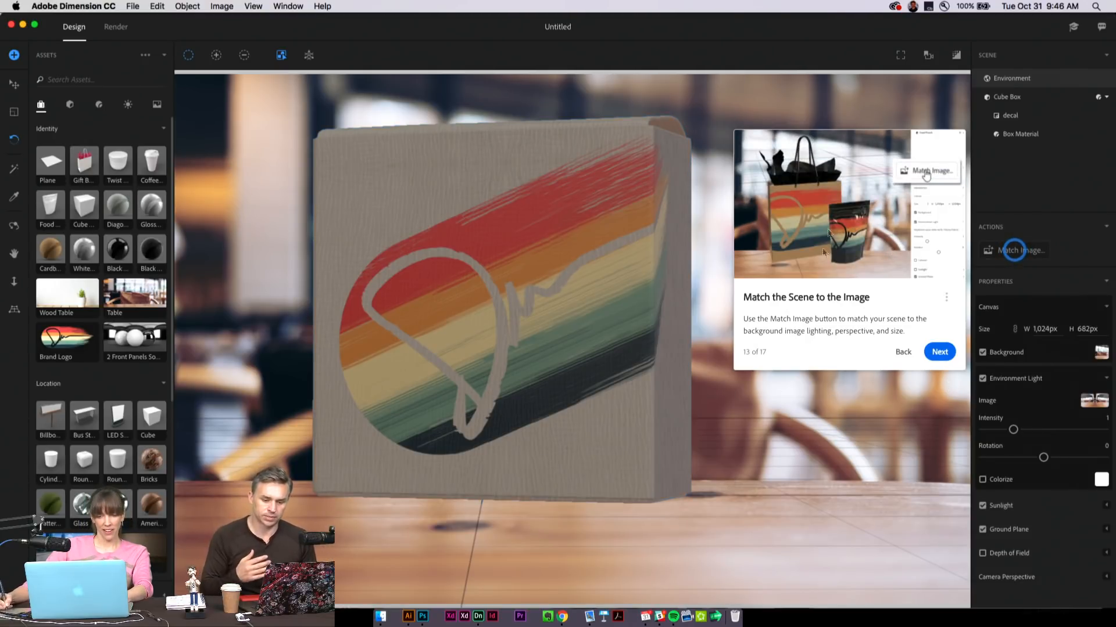
# - Advance the tour to Preview the Render and show the render preview in its expanded window
pyautogui.click(935, 355)
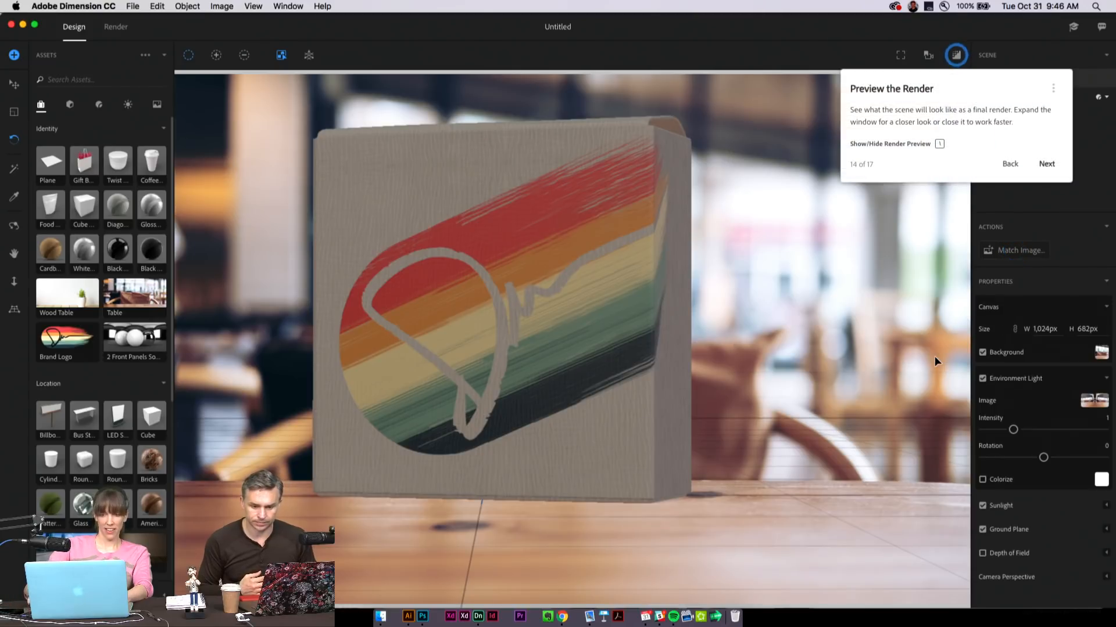
pyautogui.click(956, 56)
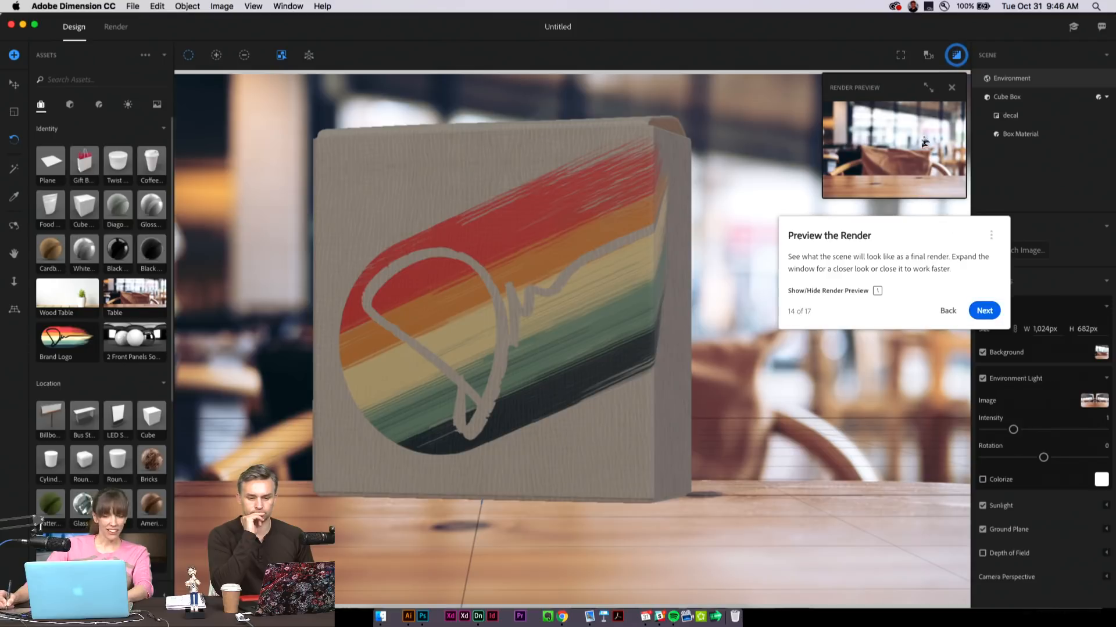
pyautogui.click(927, 90)
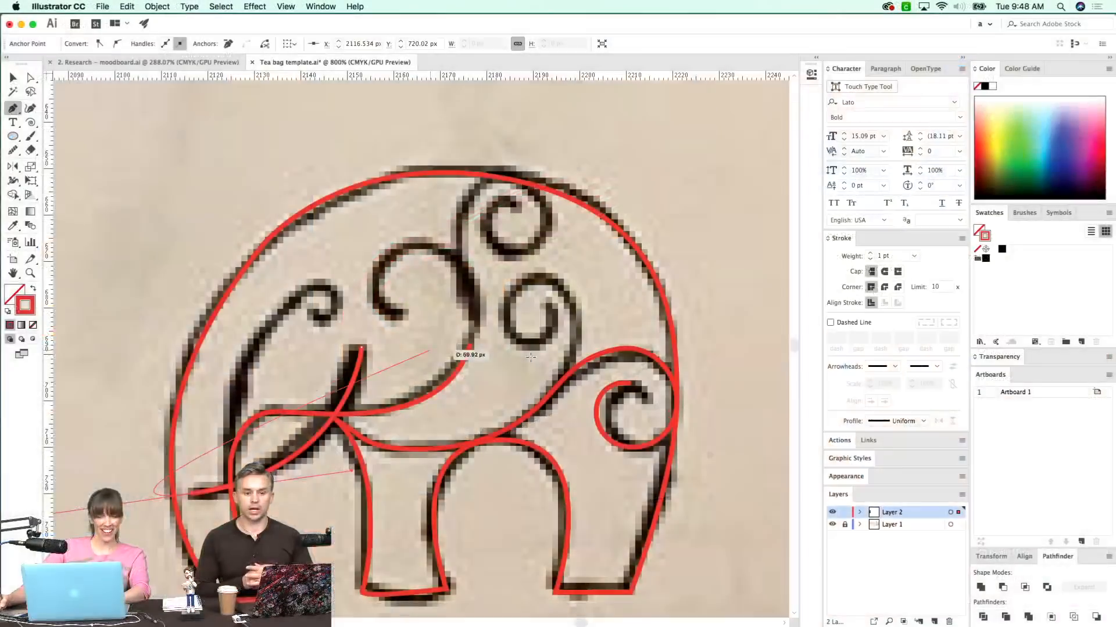
# - In Illustrator, draw a spiral about 14 by 17 px over the elephant's middle curl and reflect it horizontally
pyautogui.moveTo(453, 354); pyautogui.dragTo(94, 136)
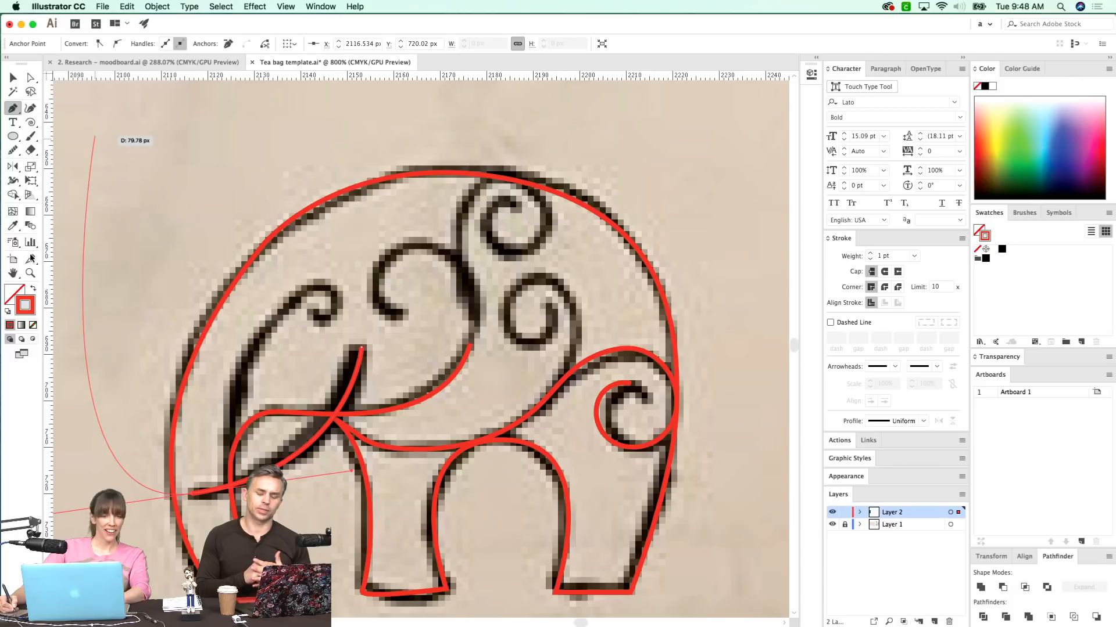
pyautogui.click(32, 122)
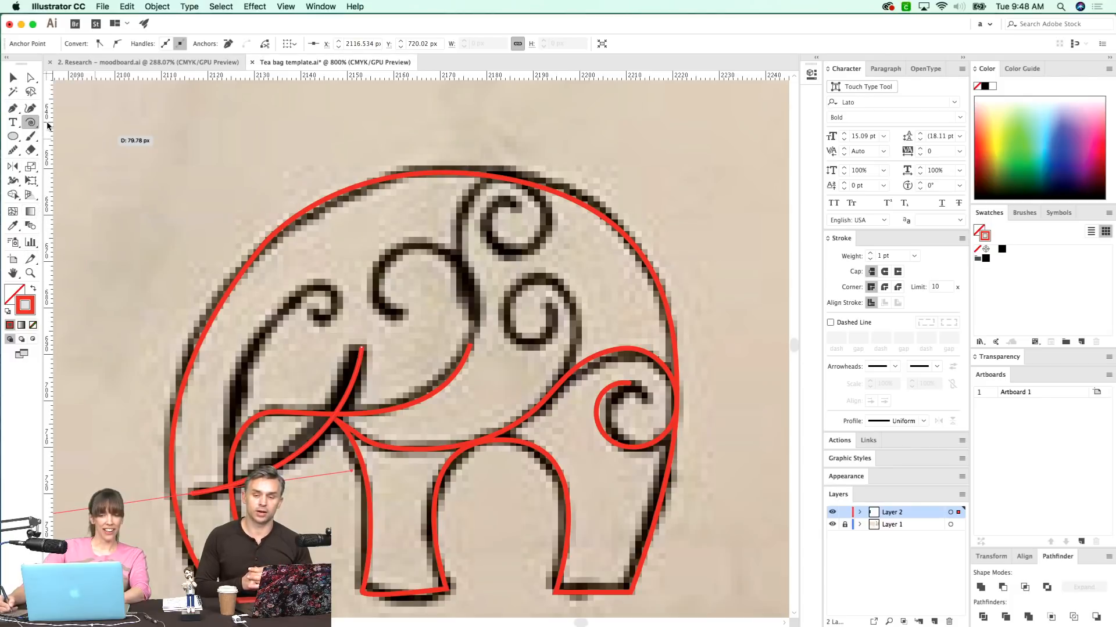
pyautogui.moveTo(537, 306); pyautogui.dragTo(530, 346)
pyautogui.press('o')
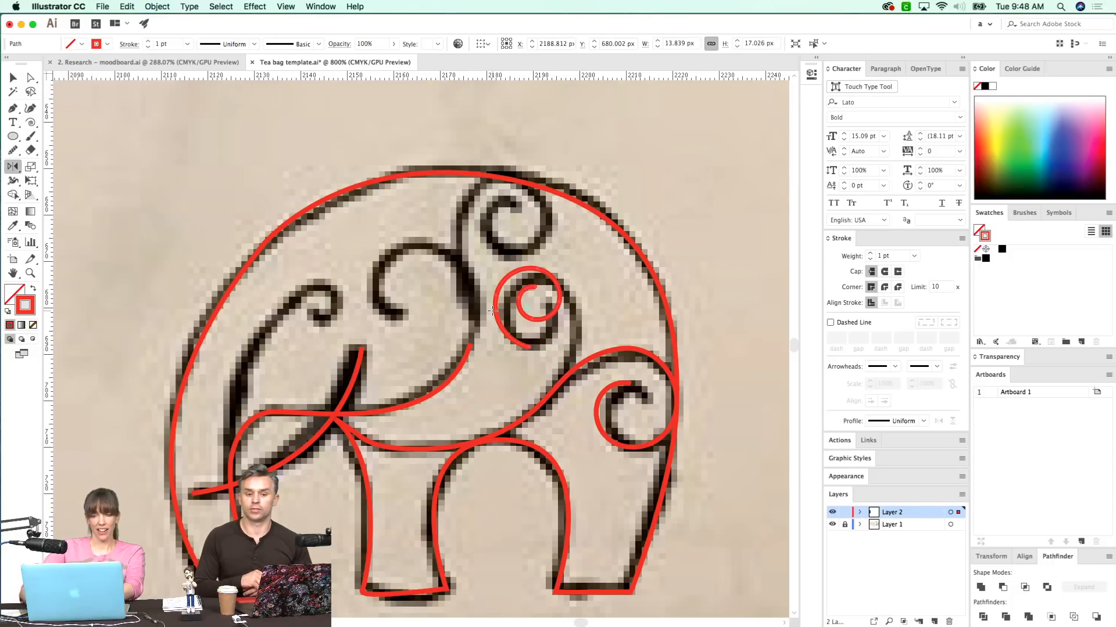
pyautogui.press('v')
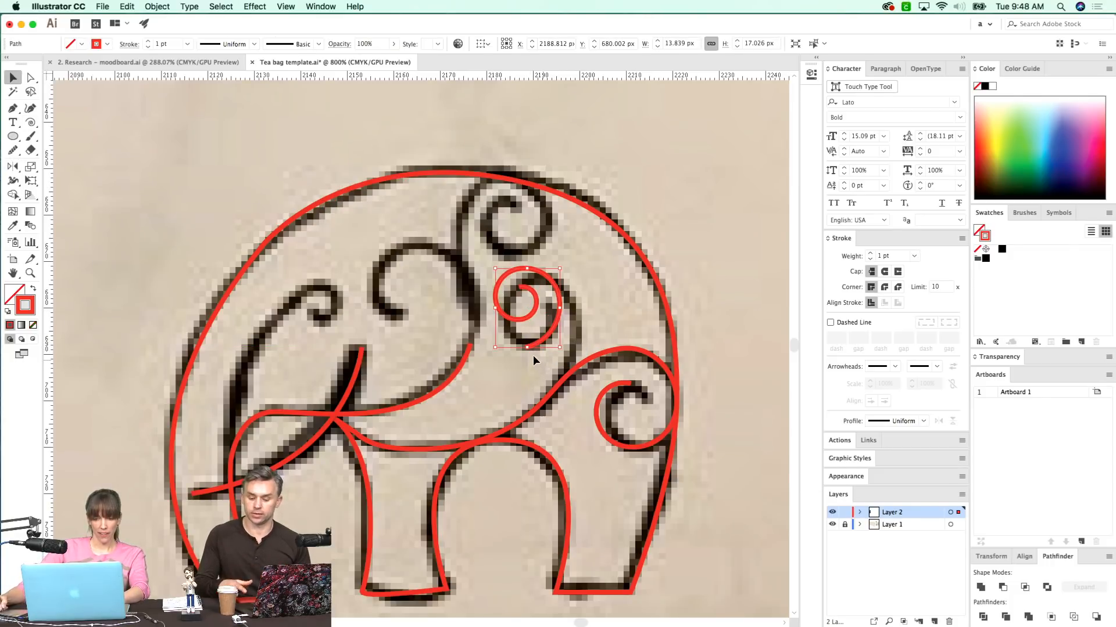
# - Undo the stray transform and enlarge the reflected spiral proportionally to about 22 px wide
pyautogui.moveTo(566, 358); pyautogui.dragTo(599, 433)
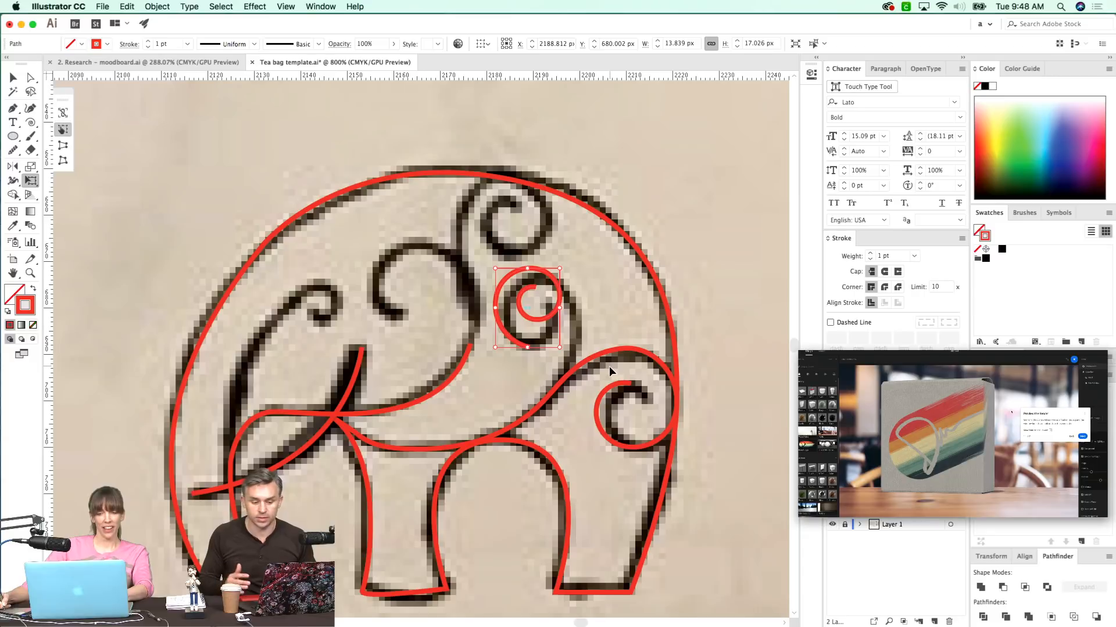
pyautogui.press('super+z')
pyautogui.press('v')
pyautogui.moveTo(561, 348); pyautogui.dragTo(628, 416)
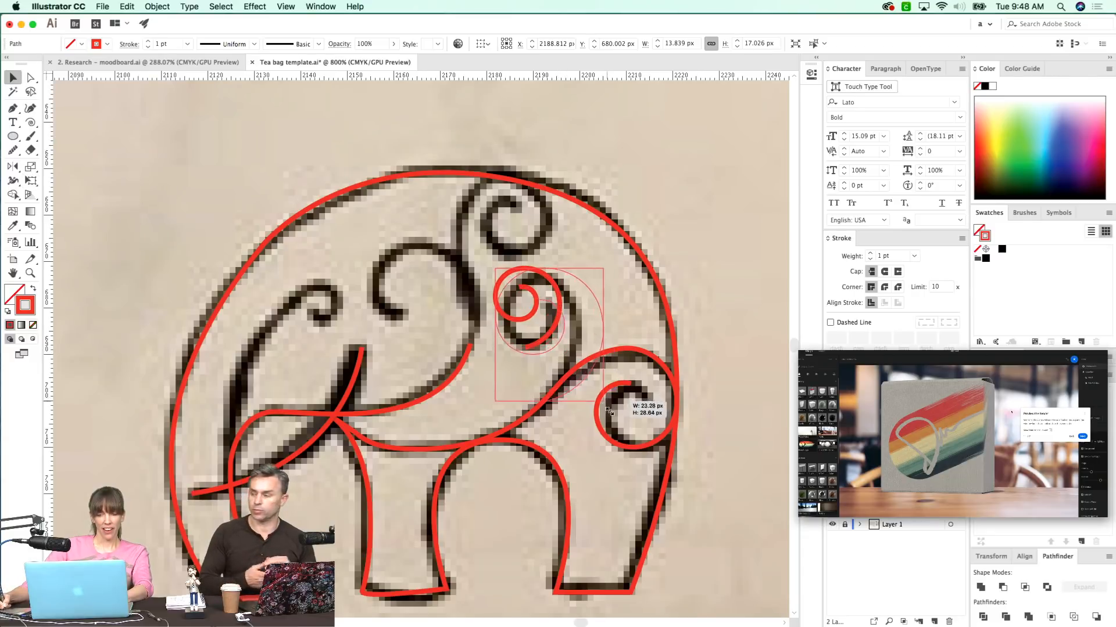
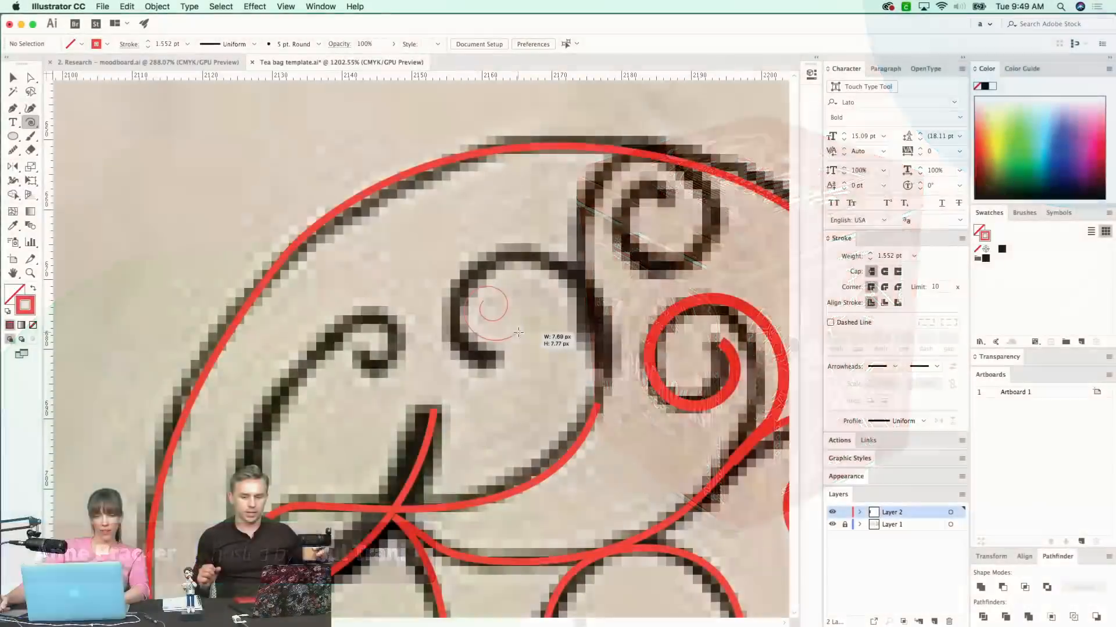
# - Draw a spiral about 22 by 28 px over the elephant's middle curl and reflect it horizontally
pyautogui.moveTo(514, 336); pyautogui.dragTo(539, 415)
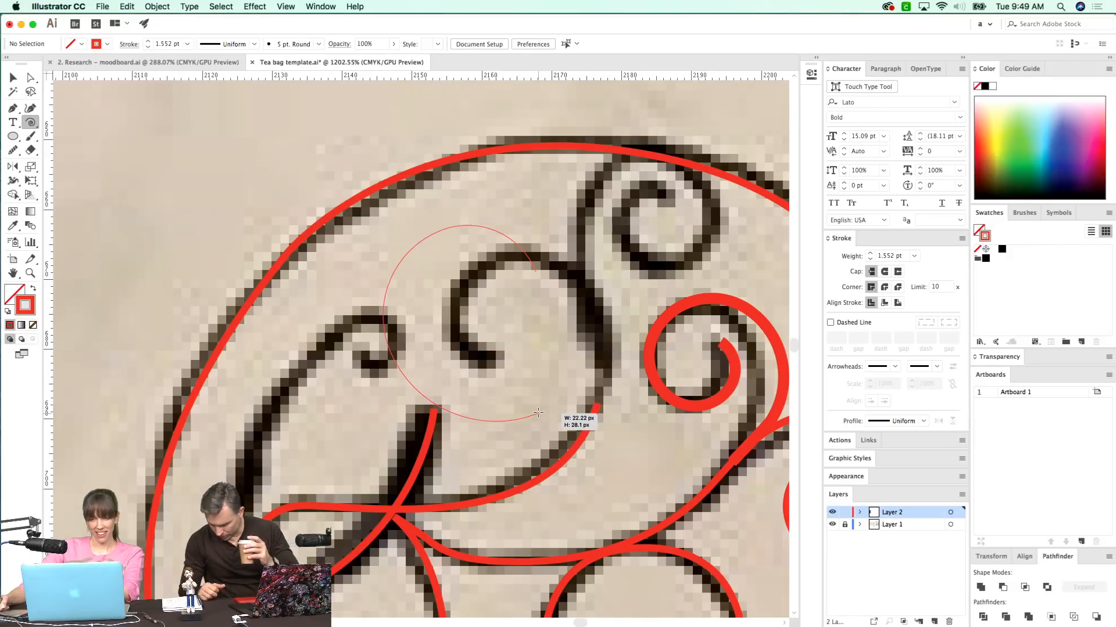
pyautogui.moveTo(538, 413); pyautogui.dragTo(538, 413)
pyautogui.press('o')
pyautogui.press('Return')
pyautogui.press('Return')
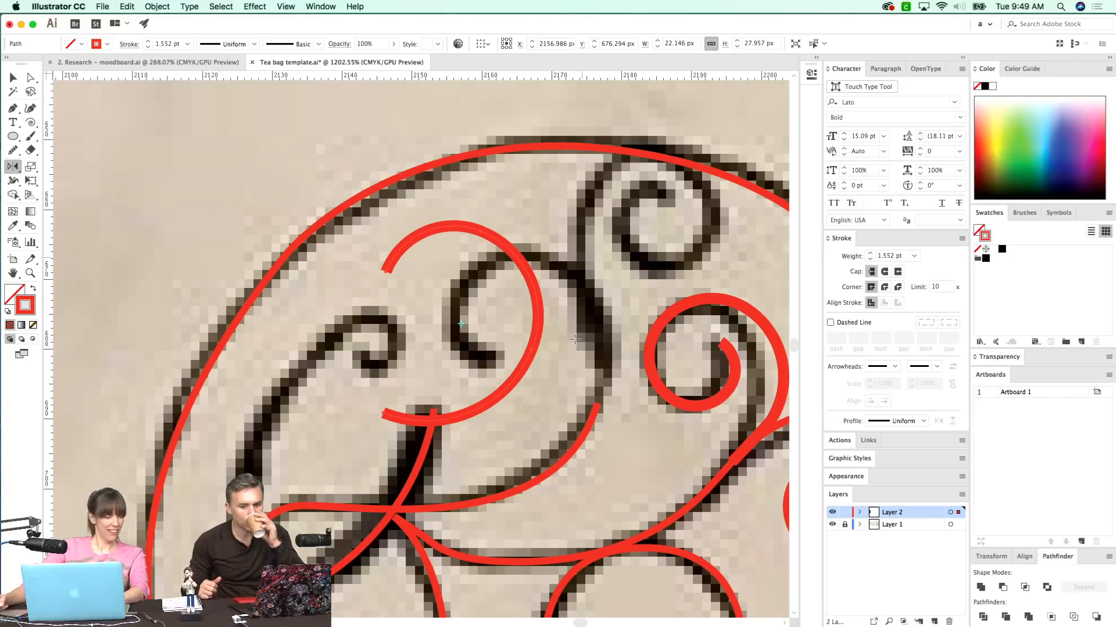
# - Move, rotate and shrink the reflected spiral to about 22 by 23 px so it follows the sketched middle curl
pyautogui.press('e')
pyautogui.moveTo(601, 241)
pyautogui.mouseDown()
pyautogui.moveTo(477, 223)
pyautogui.moveTo(435, 233)
pyautogui.moveTo(536, 246)
pyautogui.moveTo(519, 250)
pyautogui.mouseUp()
pyautogui.press('a')
pyautogui.moveTo(654, 383); pyautogui.dragTo(571, 377)
pyautogui.press('v')
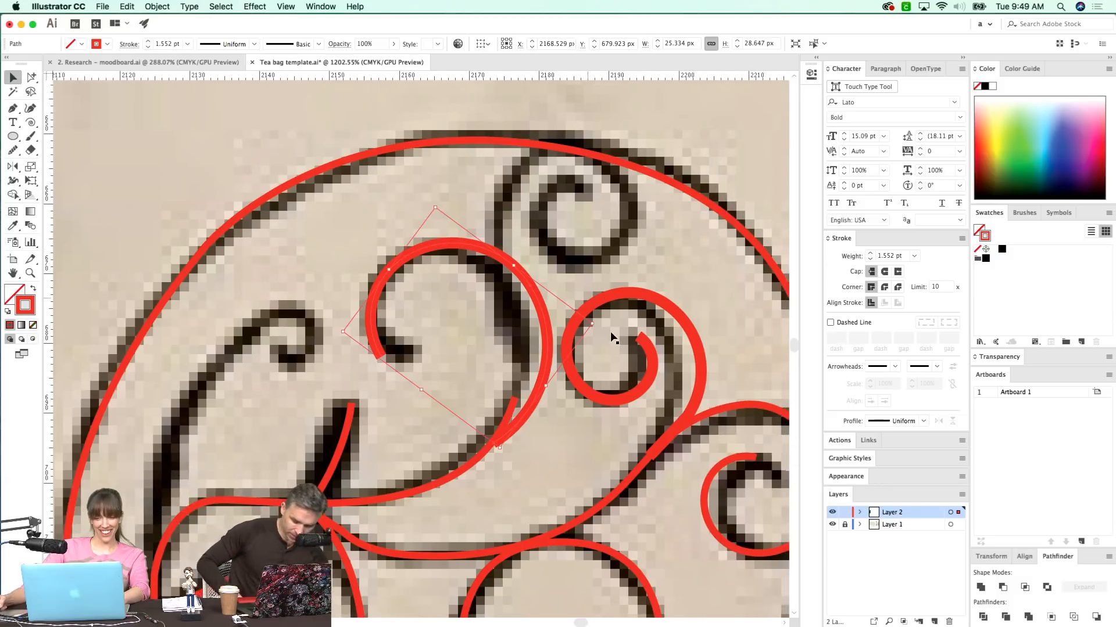
pyautogui.moveTo(592, 325)
pyautogui.mouseDown()
pyautogui.moveTo(602, 331)
pyautogui.moveTo(563, 325)
pyautogui.moveTo(644, 308)
pyautogui.mouseUp()
pyautogui.press('e')
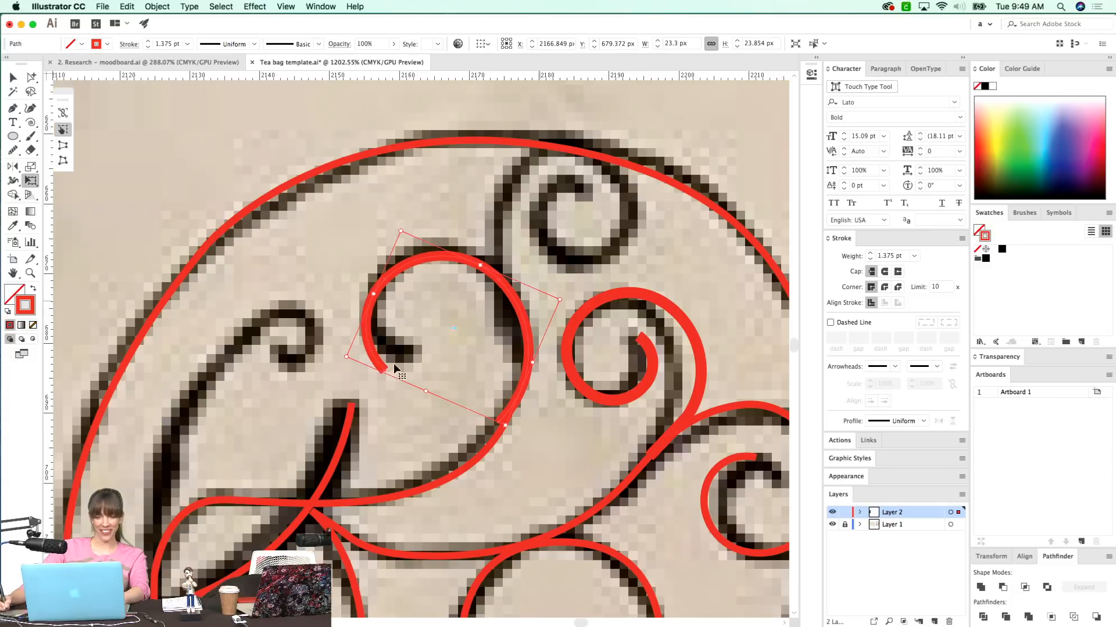
pyautogui.press('v')
pyautogui.moveTo(354, 355); pyautogui.dragTo(356, 354)
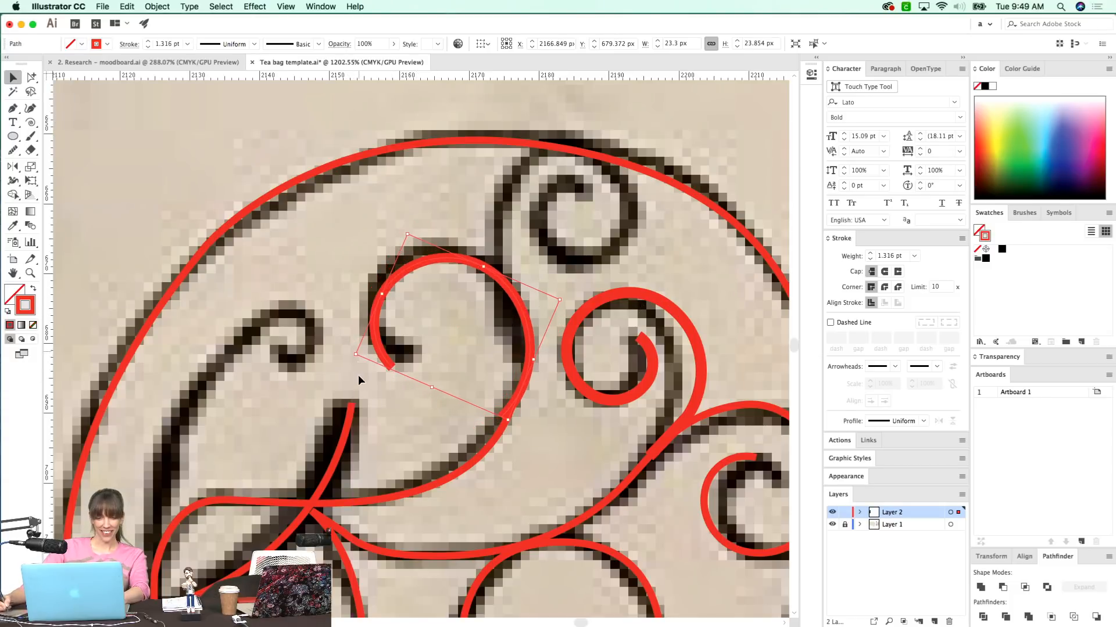
# - Select the fitted middle spiral and nudge it slightly upward onto the sketched line
pyautogui.click(556, 349)
pyautogui.moveTo(453, 406); pyautogui.dragTo(422, 392)
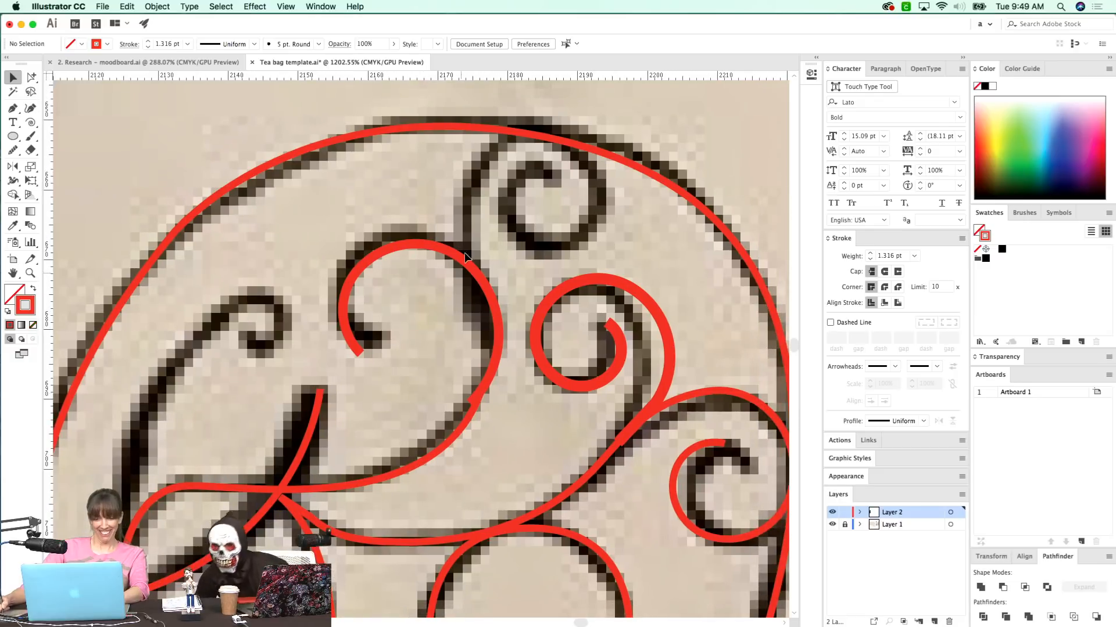
pyautogui.click(482, 277)
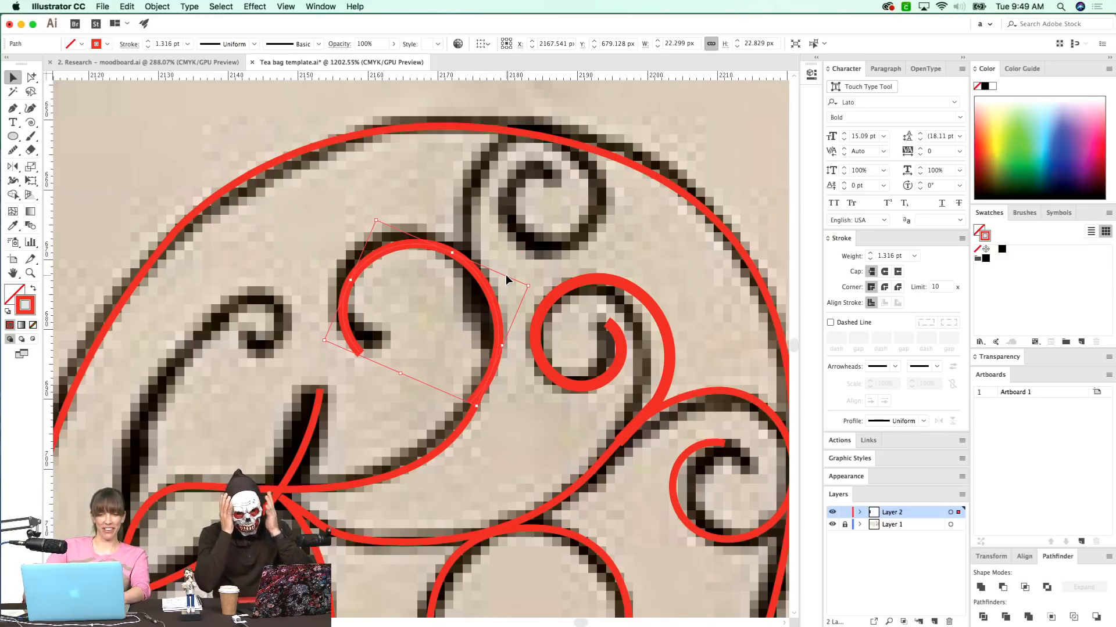
pyautogui.press('Up')
pyautogui.press('Up')
pyautogui.press('Up')
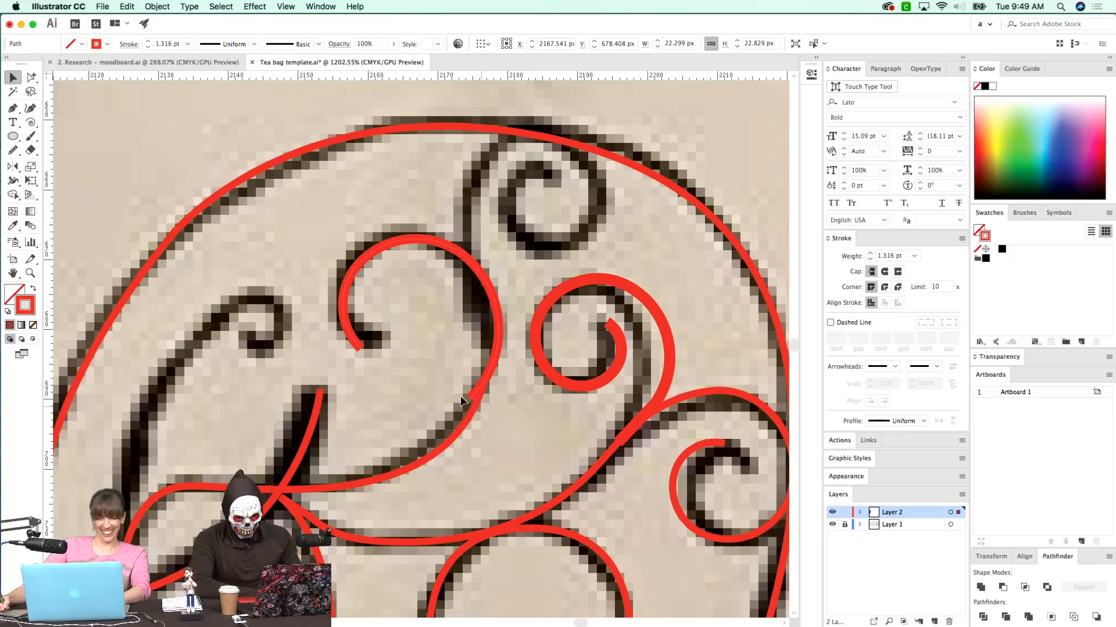
# - Delete the overlapping end point where the middle spiral meets the ear's lower curve
pyautogui.press('a')
pyautogui.click(474, 397)
pyautogui.press('Delete')
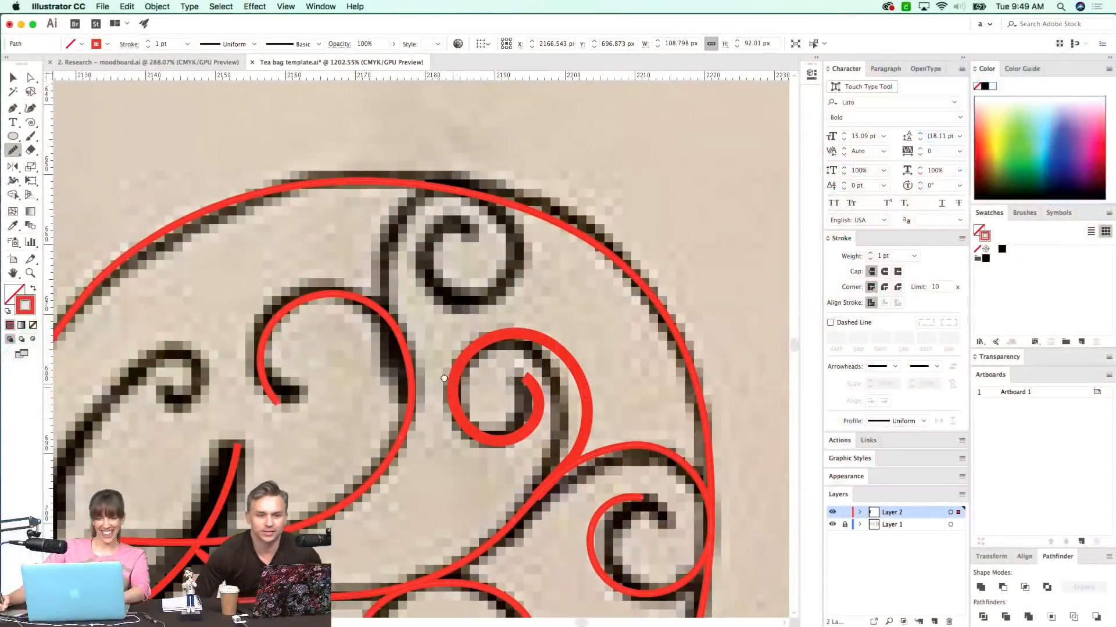
# - Trace the front curl's stem with a curved Pen path from the tusk line up to the base of the curl
pyautogui.scroll(-5, 444, 379)
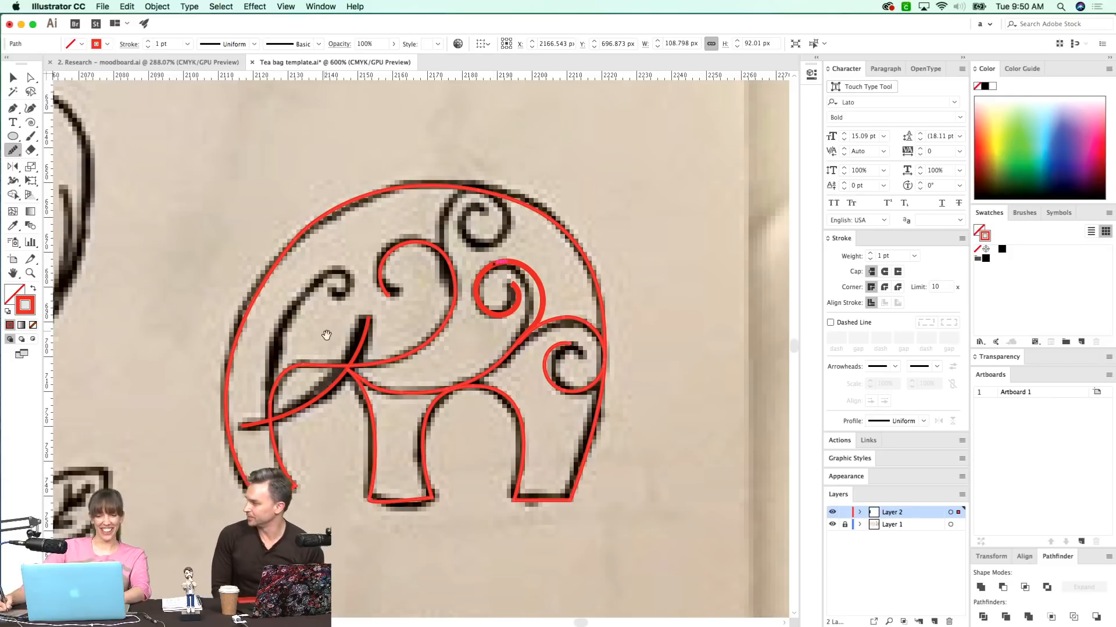
pyautogui.moveTo(326, 336); pyautogui.dragTo(344, 382)
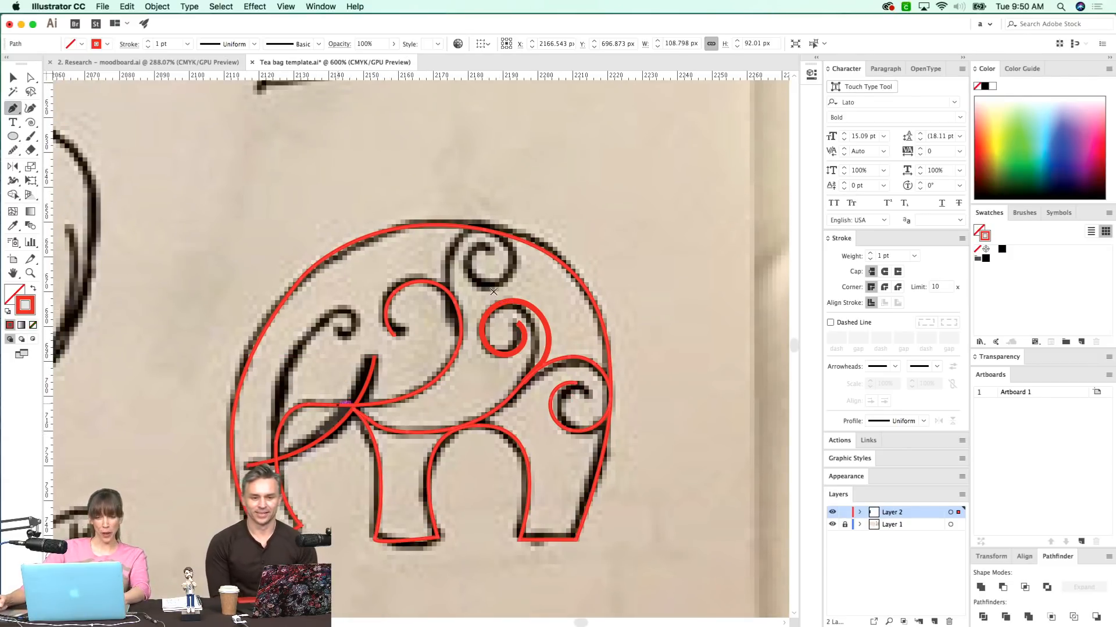
pyautogui.moveTo(625, 224); pyautogui.dragTo(232, 529)
pyautogui.moveTo(360, 406); pyautogui.dragTo(372, 397)
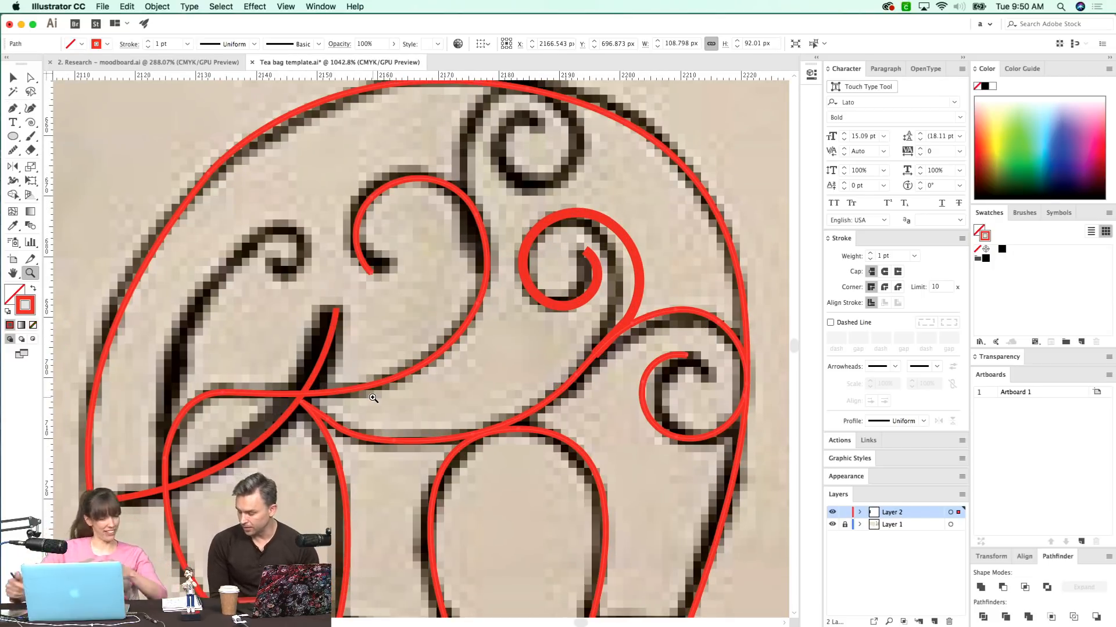
pyautogui.keyDown('super'); pyautogui.click(196, 527); pyautogui.keyUp('super')
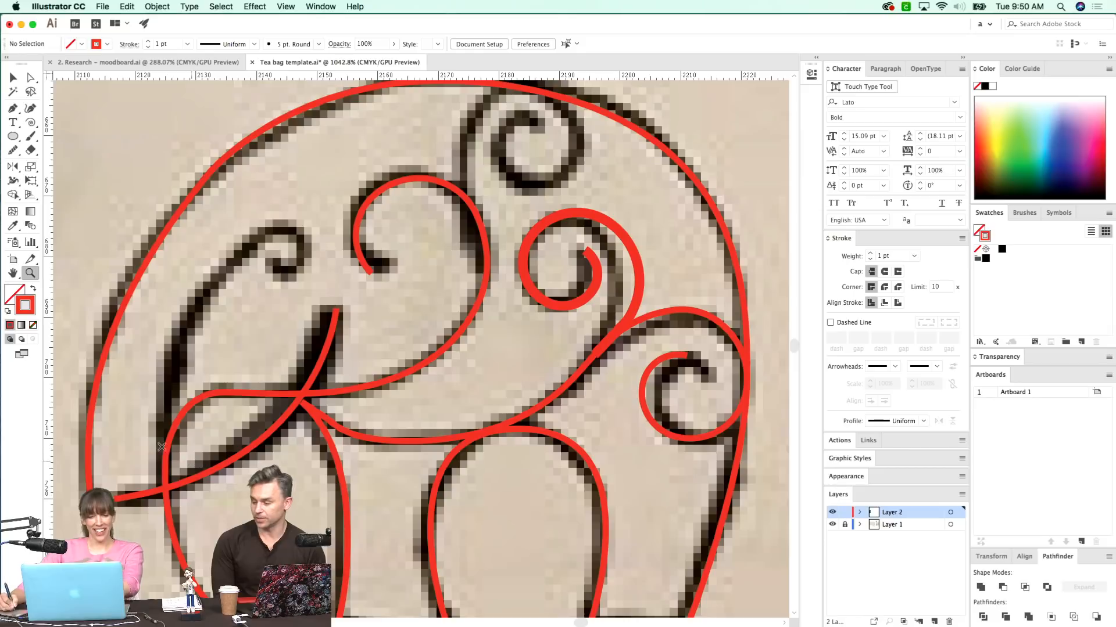
pyautogui.click(165, 492)
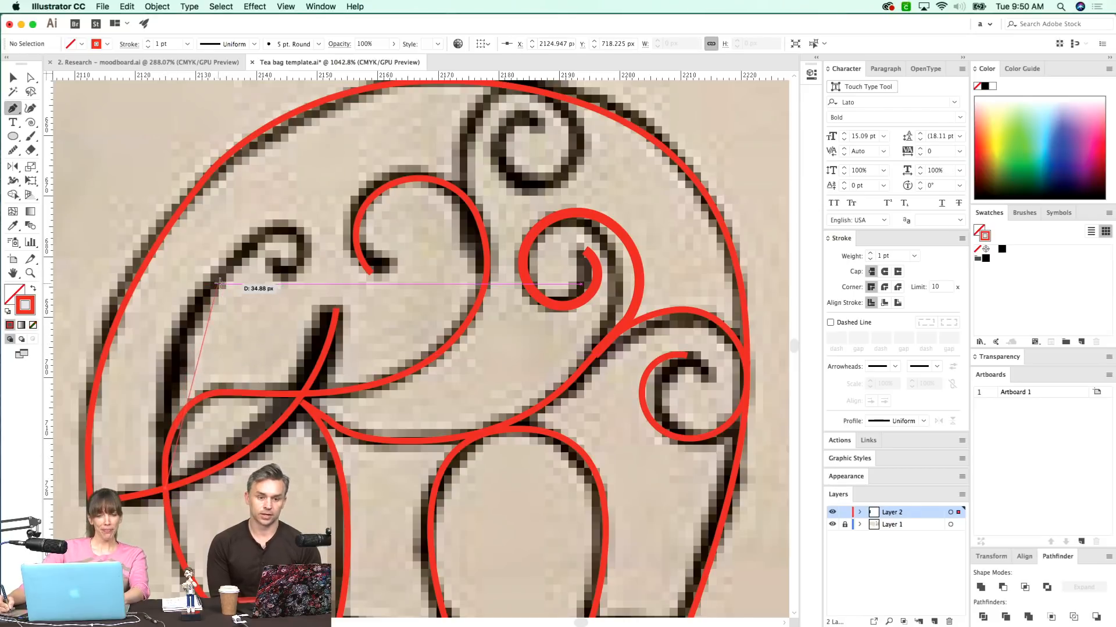
pyautogui.moveTo(277, 213); pyautogui.dragTo(288, 188)
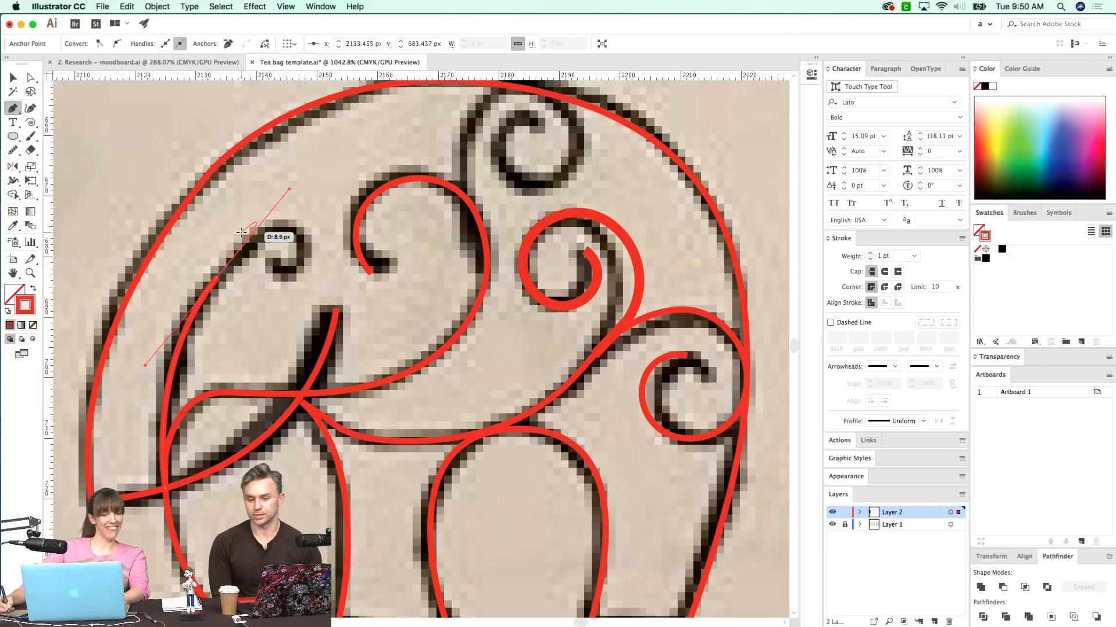
pyautogui.keyDown('super'); pyautogui.click(309, 251); pyautogui.keyUp('super')
pyautogui.moveTo(237, 333); pyautogui.dragTo(271, 356)
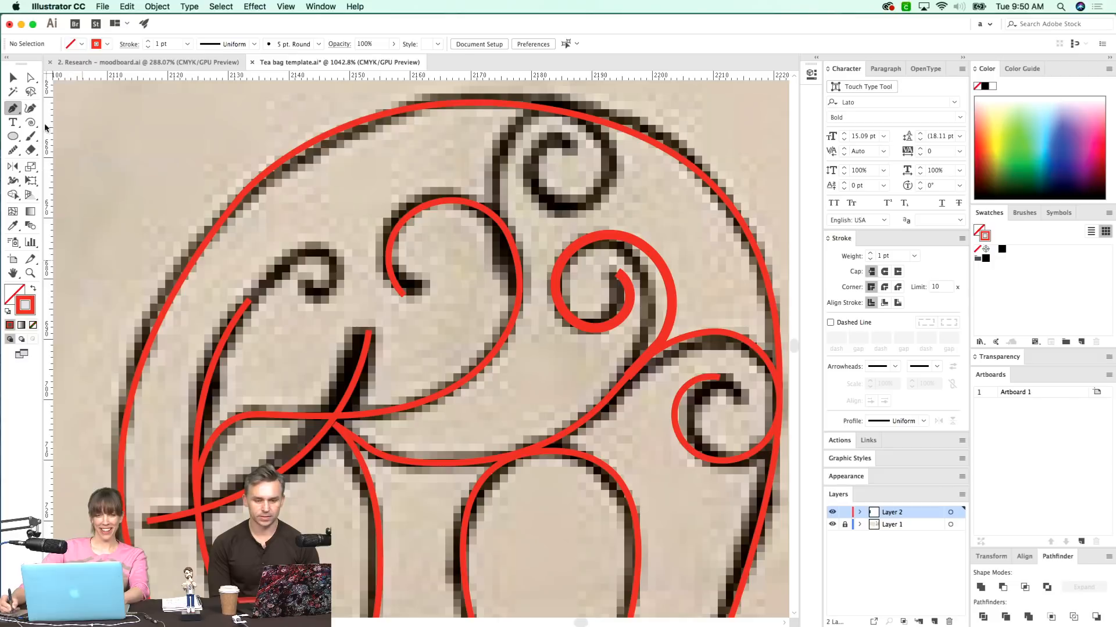
# - Draw a spiral about 9 px wide for the elephant's front curl and move it onto the sketched curl
pyautogui.moveTo(30, 126); pyautogui.dragTo(80, 151)
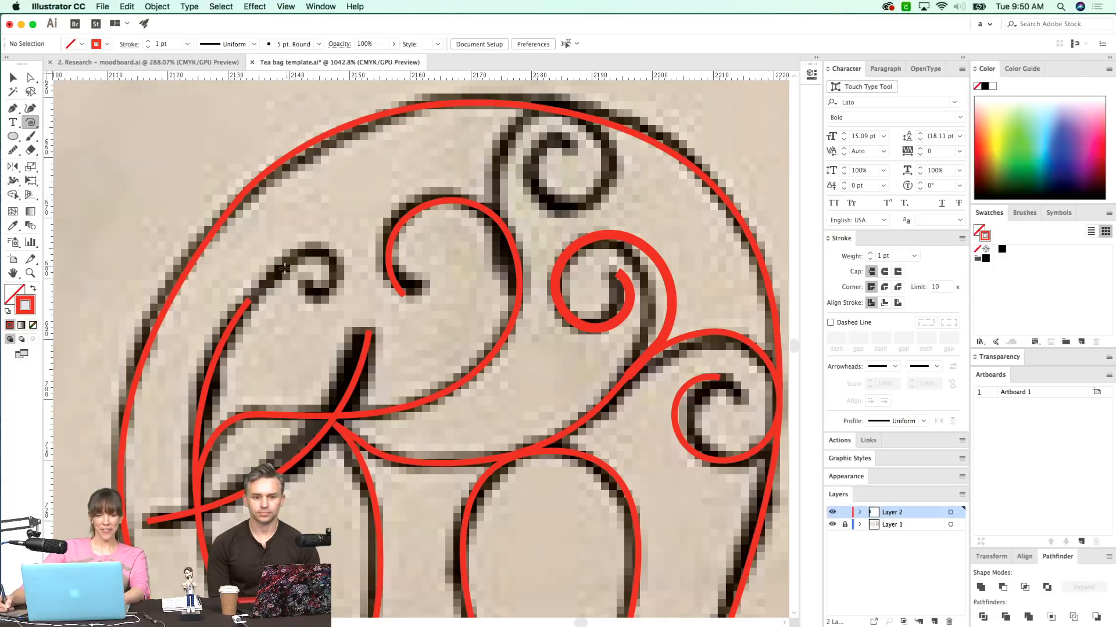
pyautogui.moveTo(309, 283); pyautogui.dragTo(262, 250)
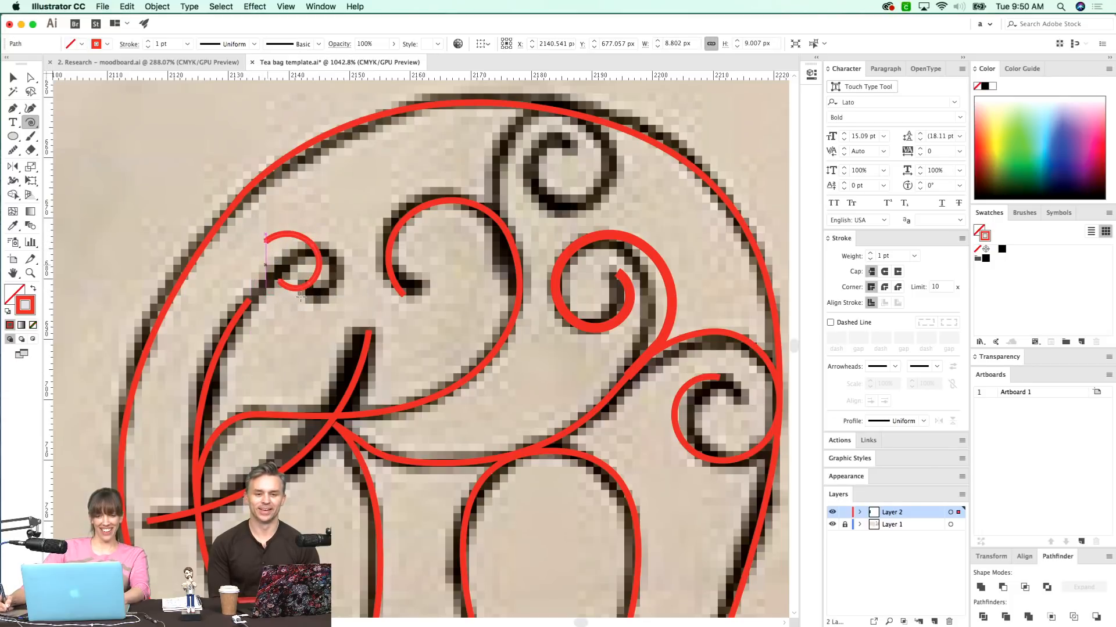
pyautogui.press('a')
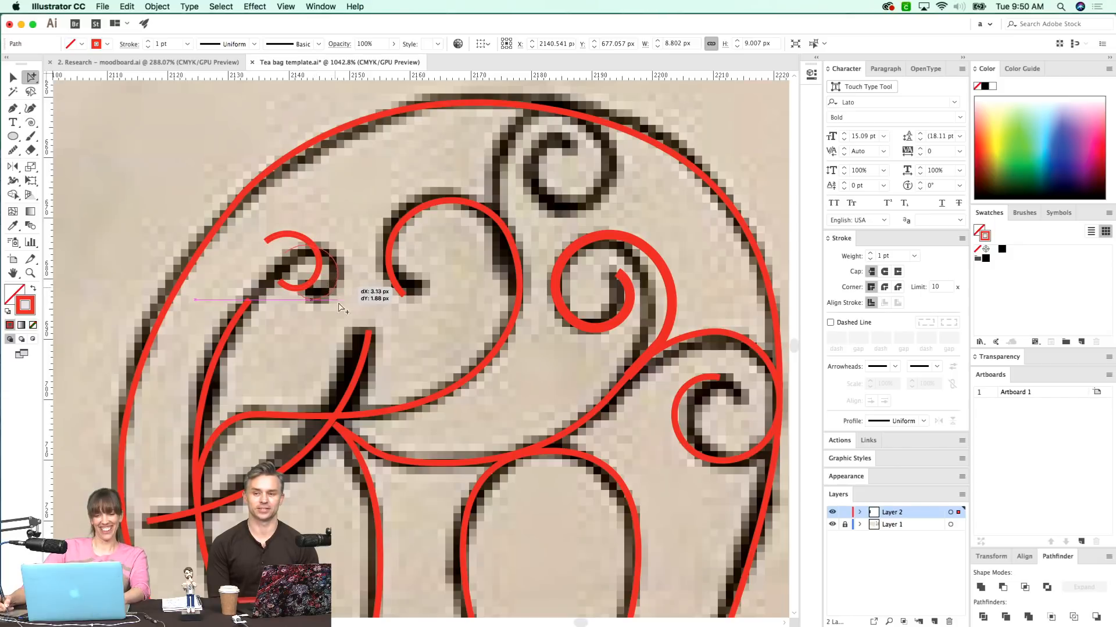
pyautogui.moveTo(342, 302); pyautogui.dragTo(343, 299)
# - Shrink the front spiral to about 8 px wide and rotate it so its open end faces the stem
pyautogui.press('v')
pyautogui.moveTo(287, 246); pyautogui.dragTo(289, 251)
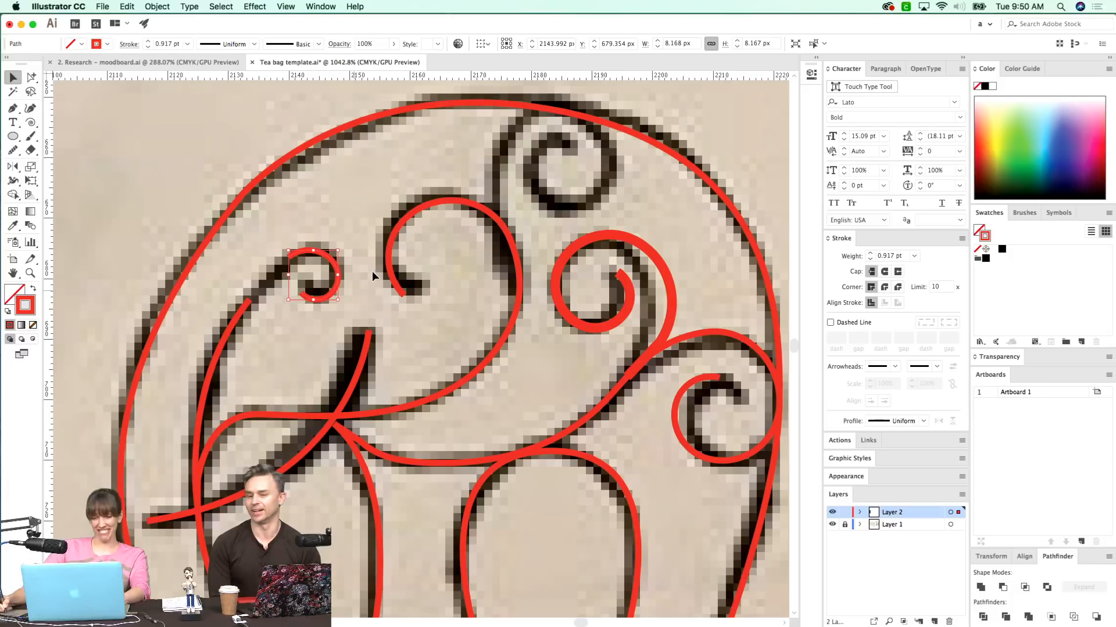
pyautogui.press('e')
pyautogui.moveTo(377, 267); pyautogui.dragTo(394, 256)
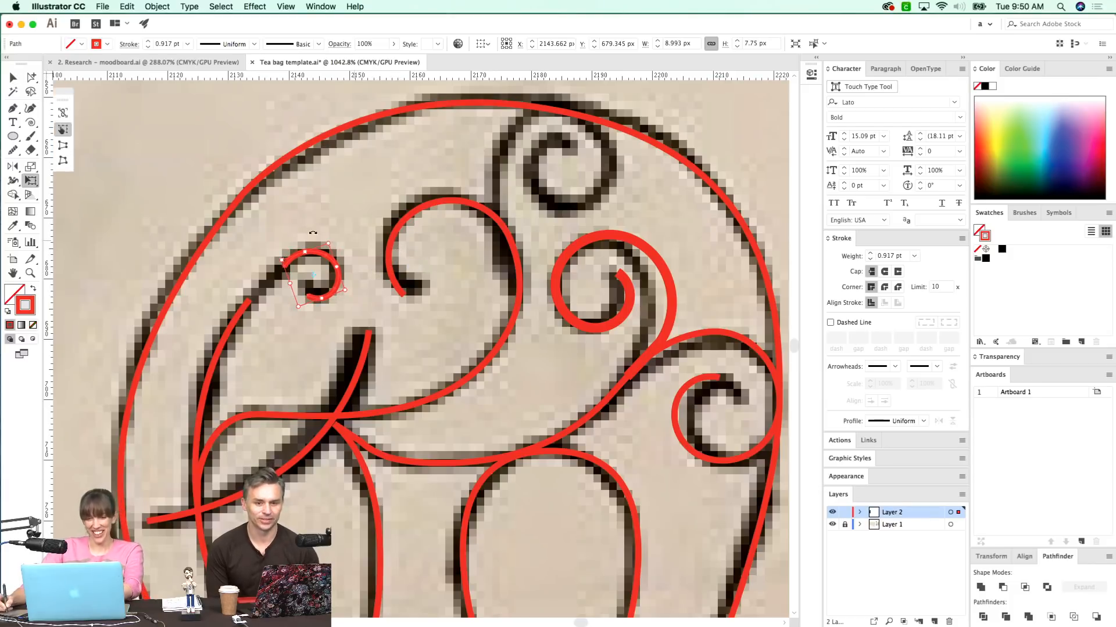
# - Connect the front spiral's open end to the stem path and refine the stem's curve
pyautogui.press('p')
pyautogui.click(284, 268)
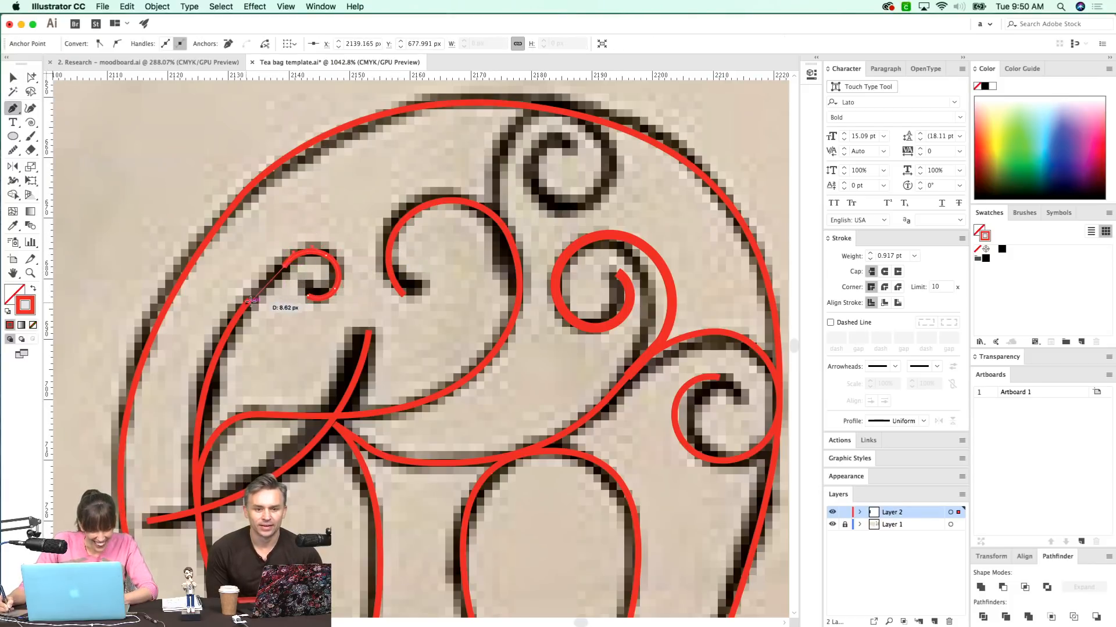
pyautogui.click(249, 302)
pyautogui.press('n')
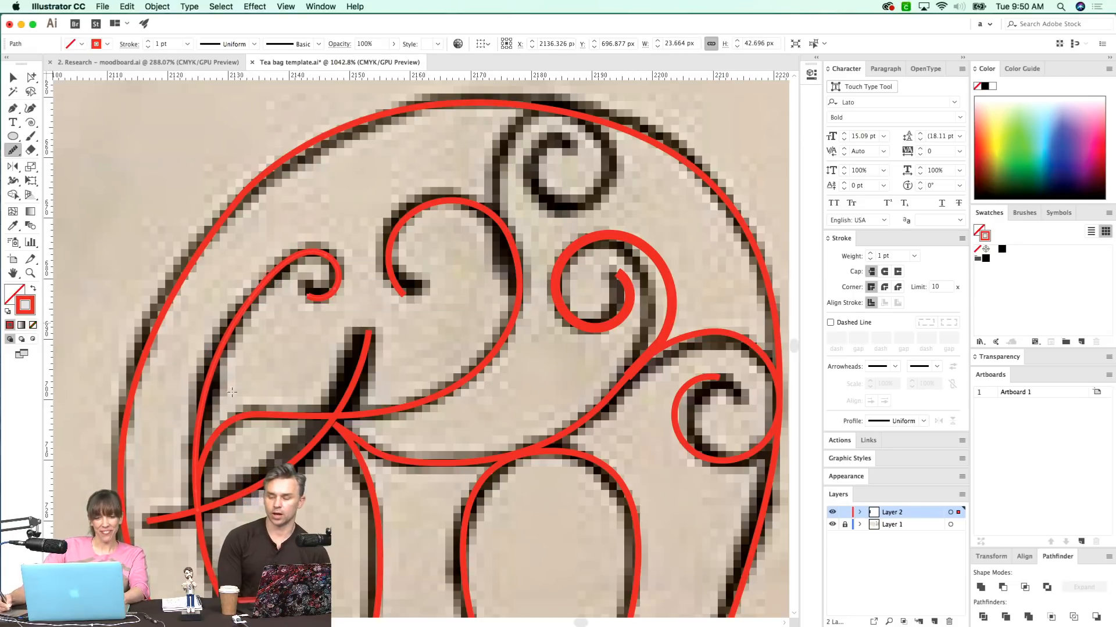
pyautogui.moveTo(195, 432)
pyautogui.mouseDown()
pyautogui.moveTo(247, 348)
pyautogui.moveTo(250, 406)
pyautogui.mouseUp()
# - Reposition the anchor point on the front of the elephant's head outline and refine the curve to match the sketch
pyautogui.press('a')
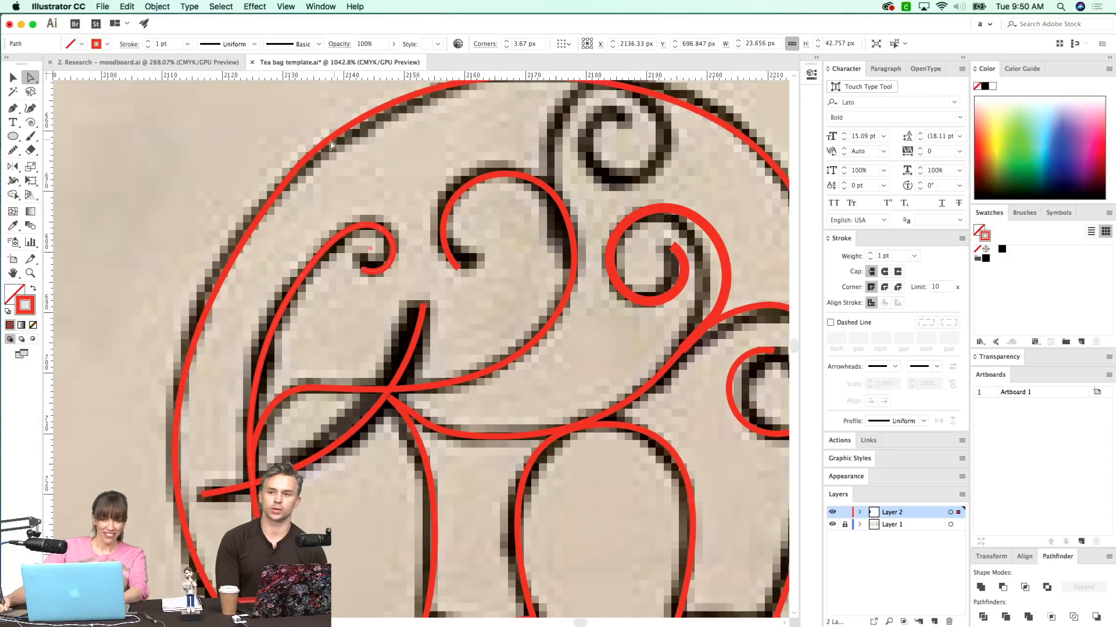
pyautogui.click(323, 150)
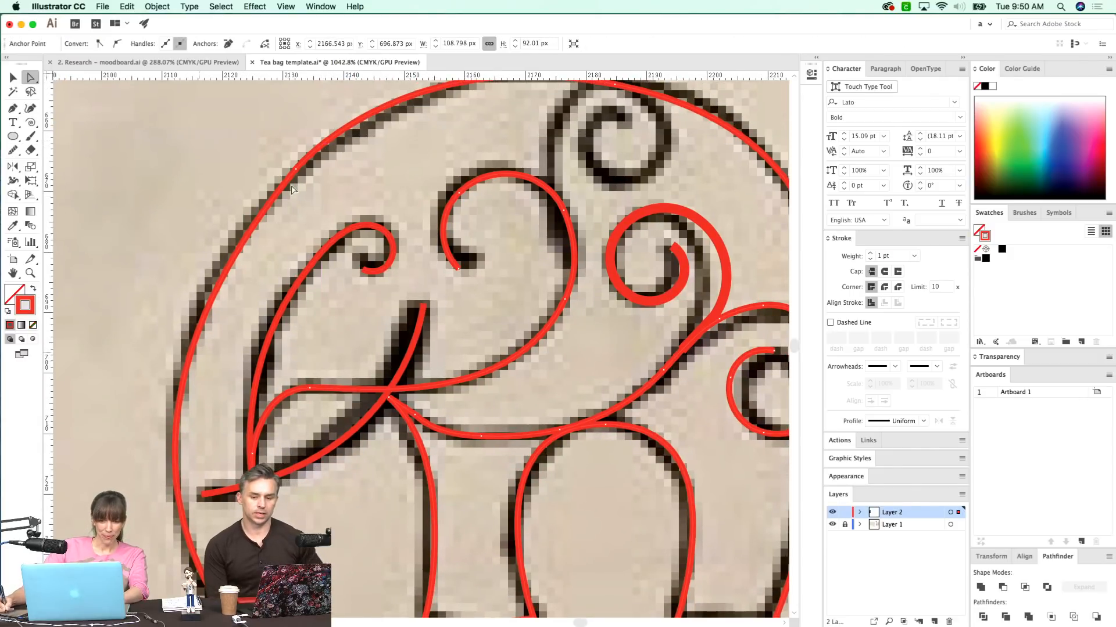
pyautogui.moveTo(296, 169); pyautogui.dragTo(286, 188)
pyautogui.press('super+z')
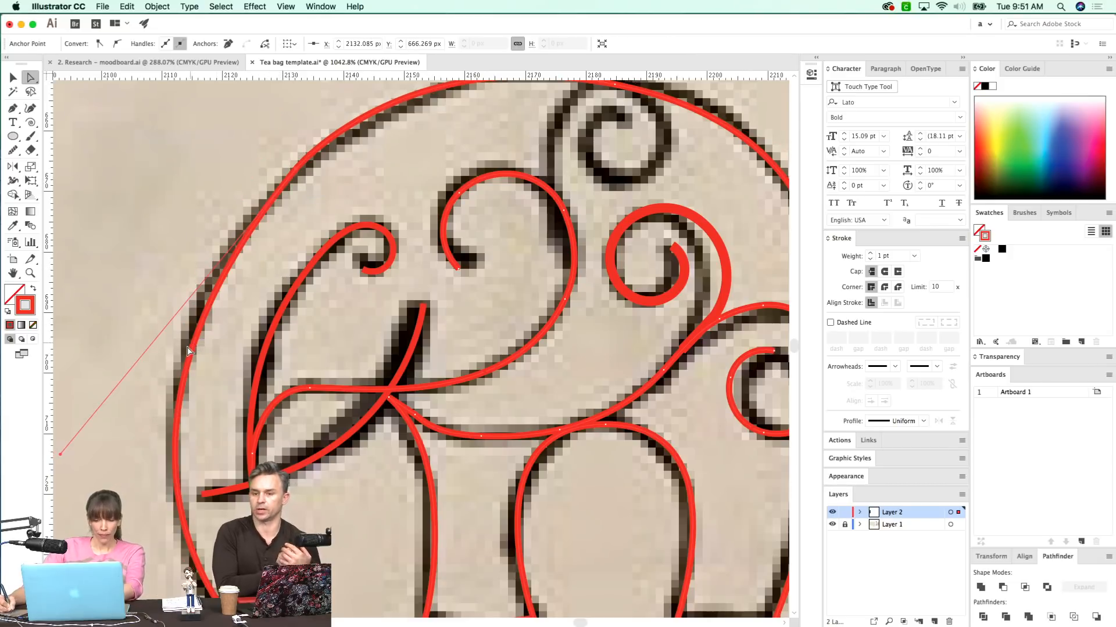
pyautogui.press('p')
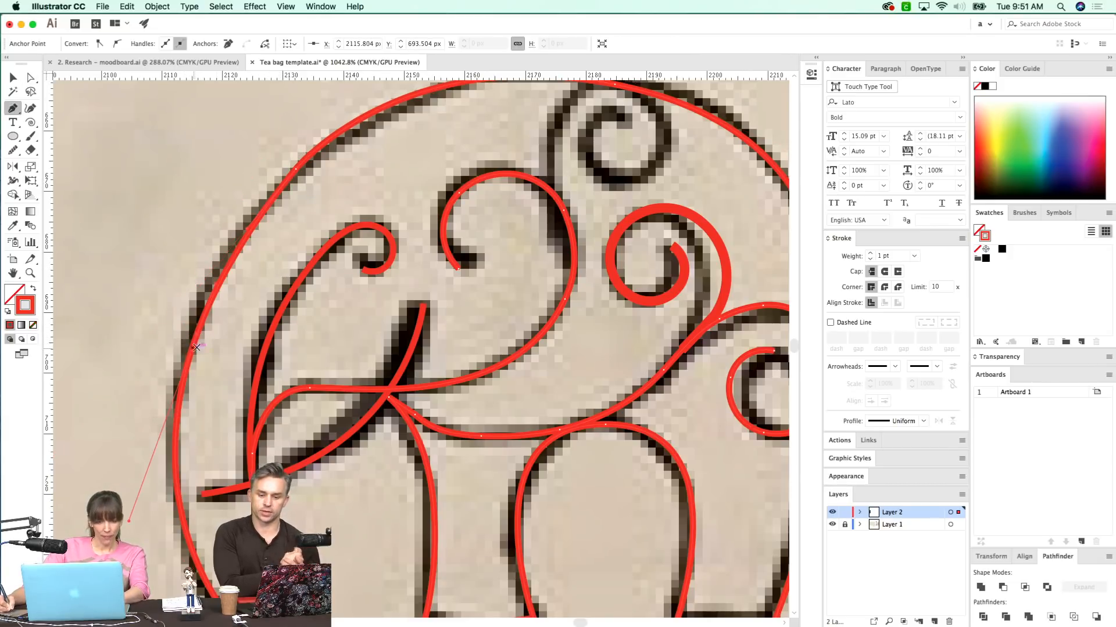
pyautogui.press('a')
pyautogui.moveTo(194, 343); pyautogui.dragTo(191, 330)
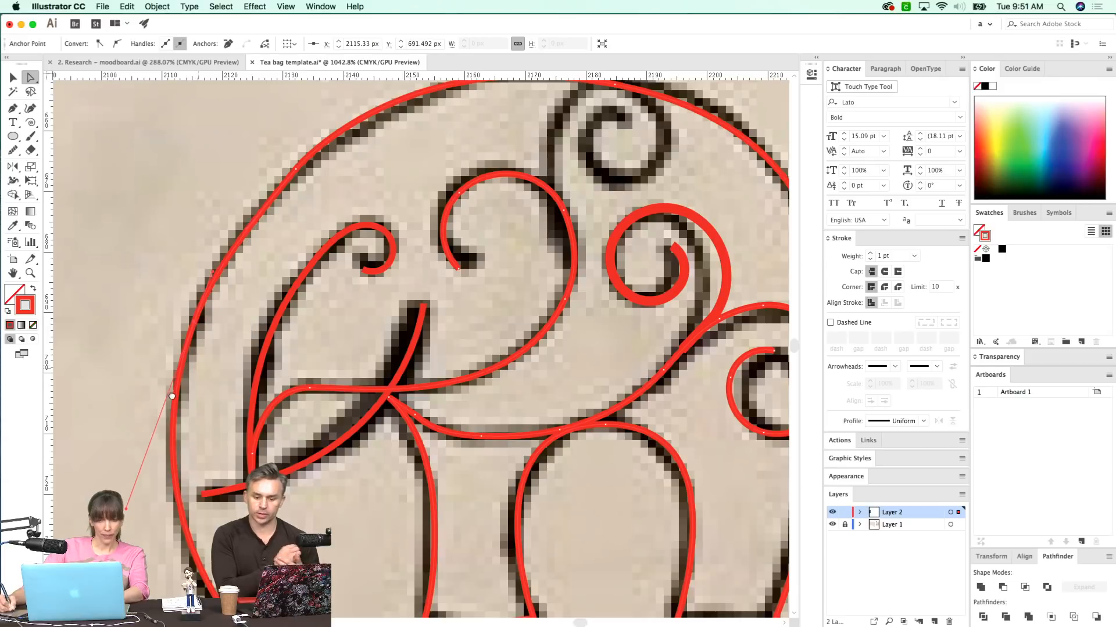
pyautogui.scroll(2, 405, 136)
pyautogui.hscroll(2, 405, 136)
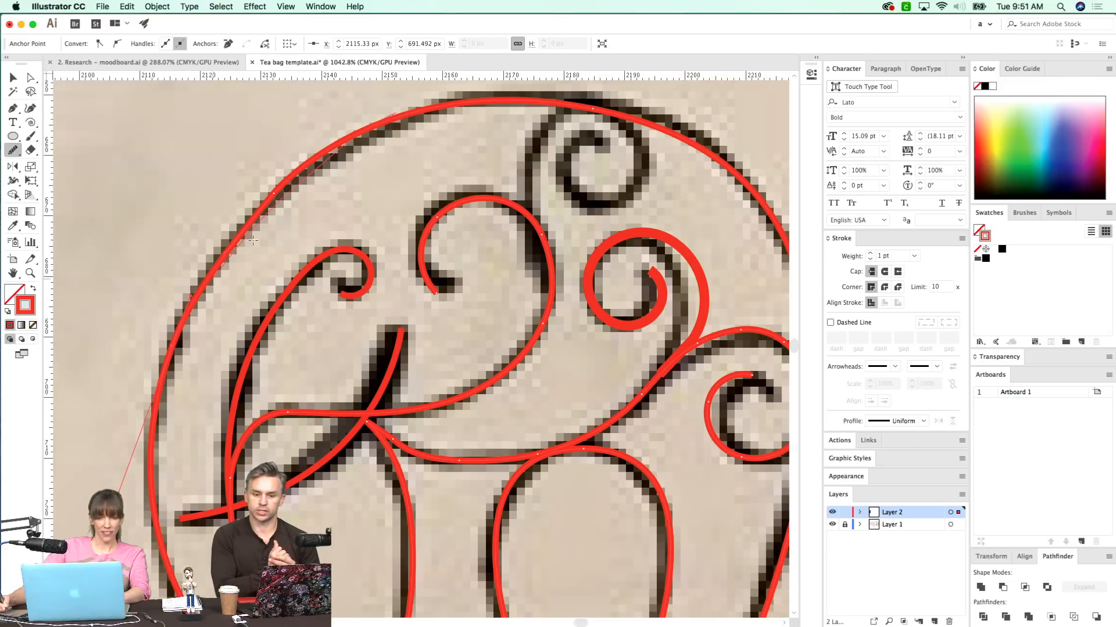
pyautogui.click(192, 274)
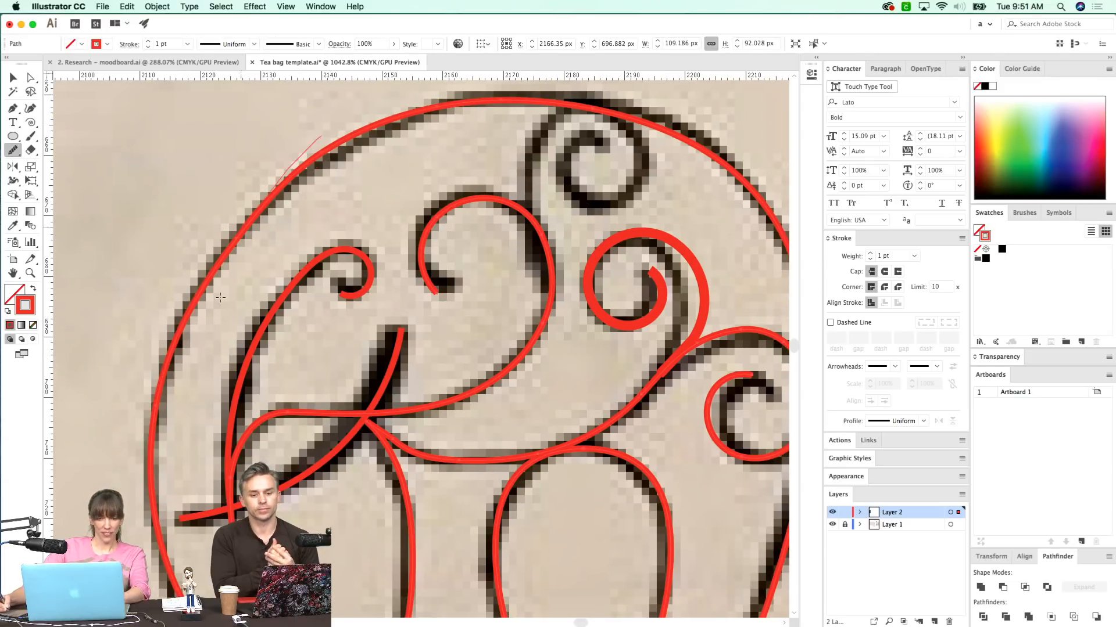
# - Deselect the outline, draw a spiral about 10 by 13 px over the elephant's top curl and move it into position
pyautogui.press('super+minus')
pyautogui.press('super+minus')
pyautogui.press('super+minus')
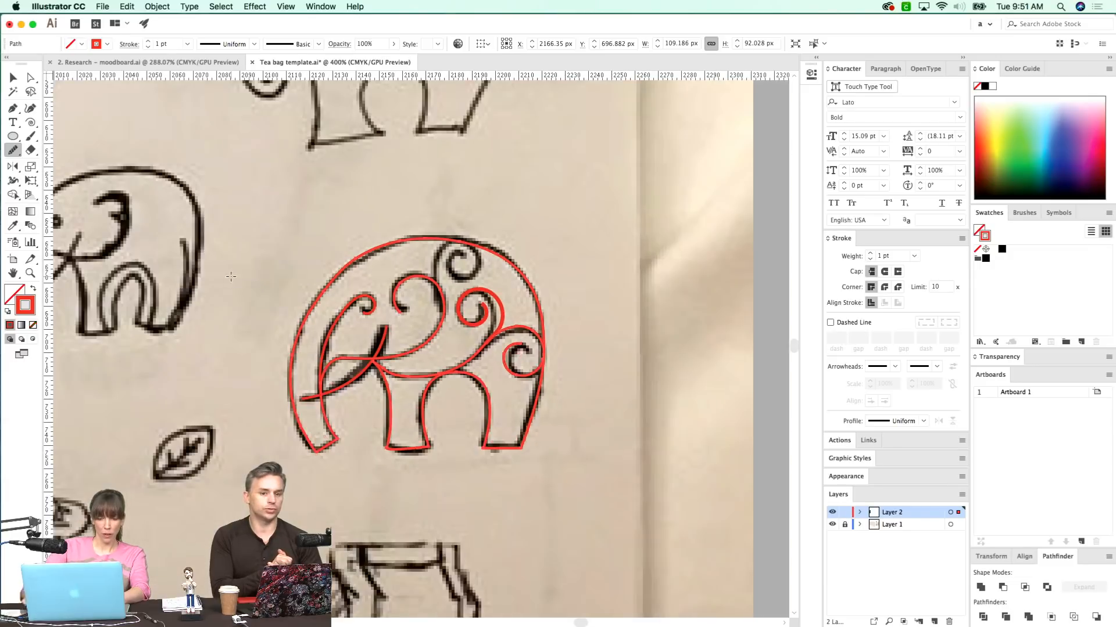
pyautogui.press('super+shift+a')
pyautogui.moveTo(428, 324); pyautogui.dragTo(356, 364)
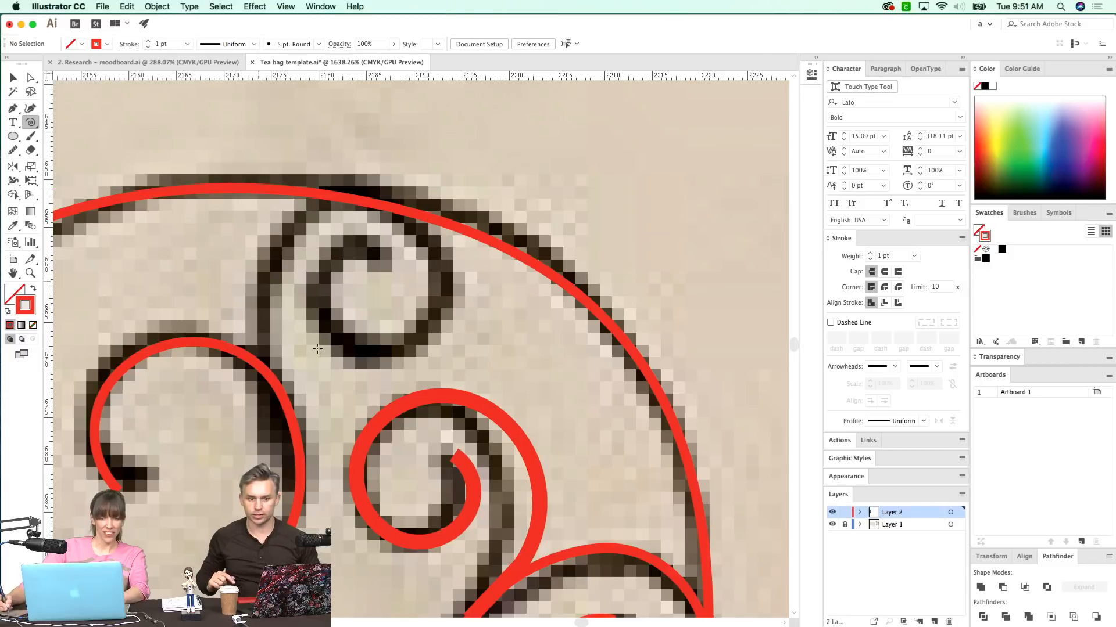
pyautogui.moveTo(329, 342); pyautogui.dragTo(368, 401)
pyautogui.press('v')
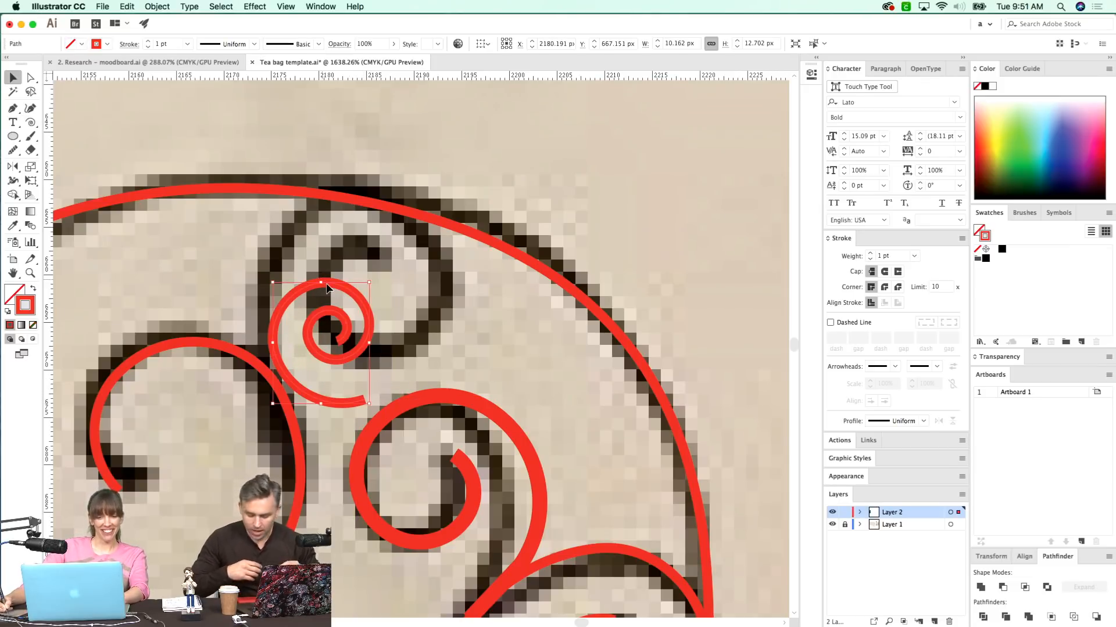
pyautogui.moveTo(319, 254); pyautogui.dragTo(306, 227)
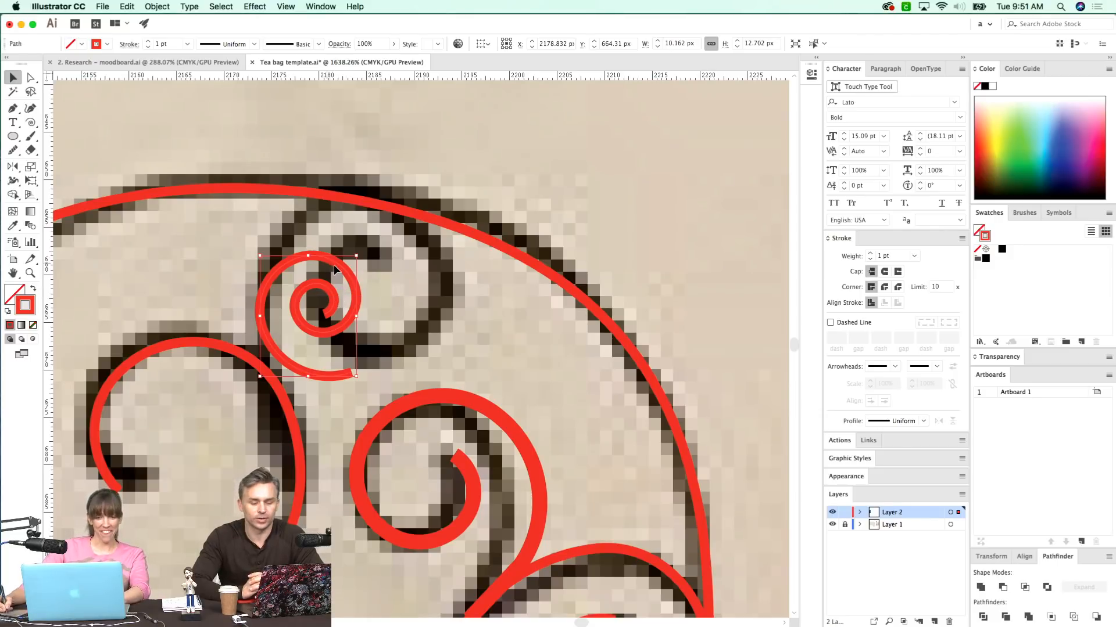
# - Enlarge and rotate the top spiral and position it against the back outline to follow the sketched curl
pyautogui.moveTo(337, 250); pyautogui.dragTo(416, 197)
pyautogui.press('e')
pyautogui.press('v')
pyautogui.press('e')
pyautogui.moveTo(484, 251); pyautogui.dragTo(476, 304)
pyautogui.moveTo(346, 293); pyautogui.dragTo(322, 357)
pyautogui.moveTo(403, 292); pyautogui.dragTo(512, 256)
pyautogui.scroll(2, 409, 366)
pyautogui.hscroll(-1, 410, 366)
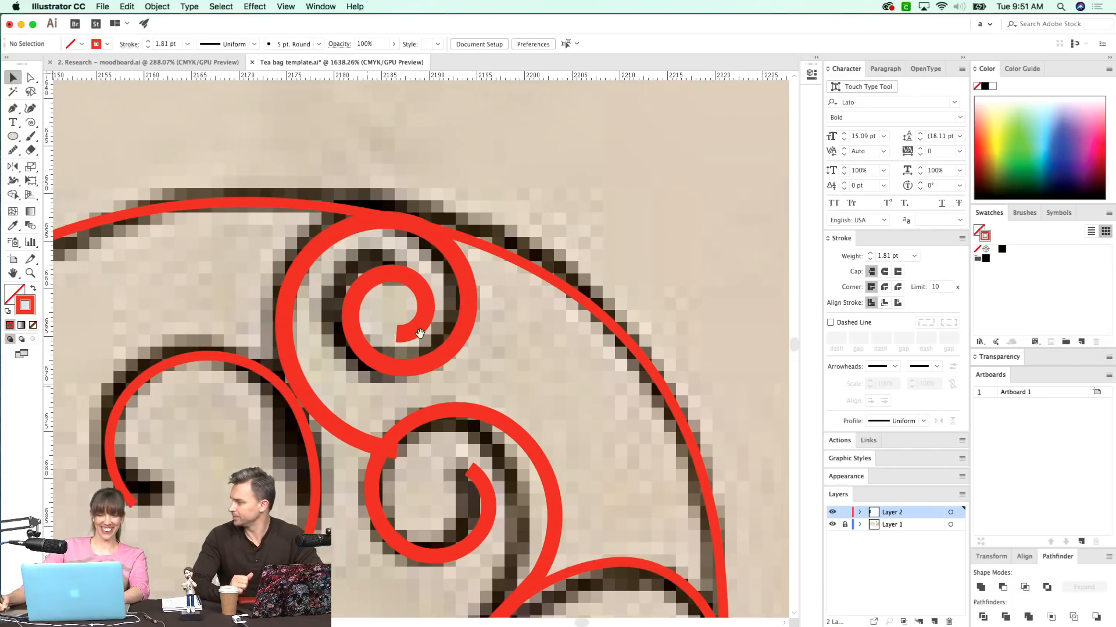
# - Delete the innermost segments of the top spiral so it ends where the sketched curl does
pyautogui.press('a')
pyautogui.press('super+y')
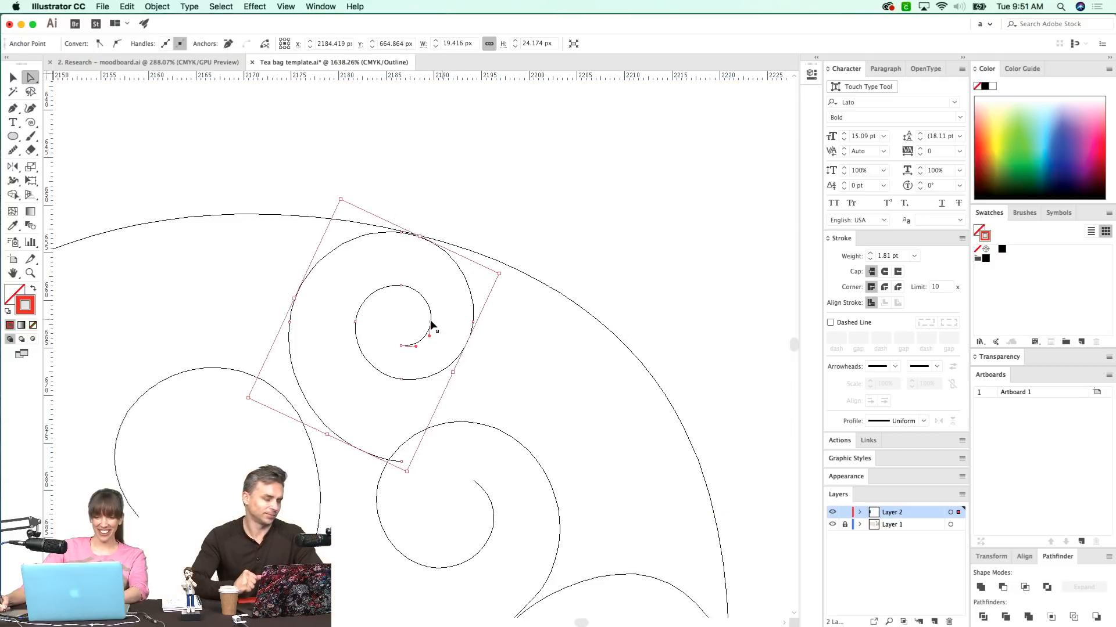
pyautogui.click(352, 323)
pyautogui.click(431, 320)
pyautogui.press('Delete')
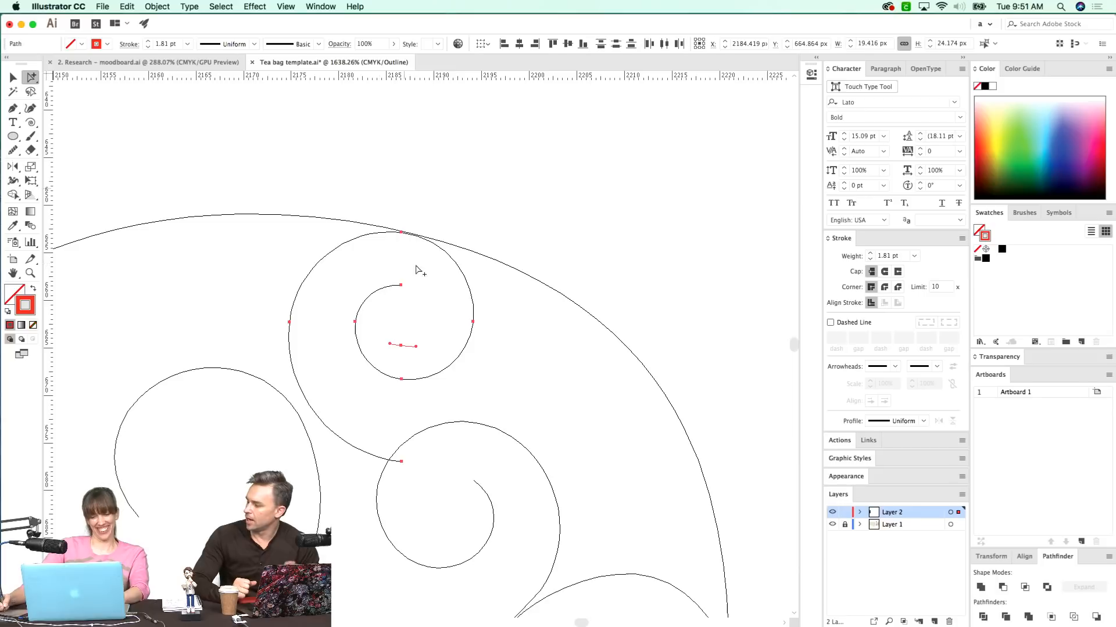
pyautogui.click(347, 334)
pyautogui.press('super+y')
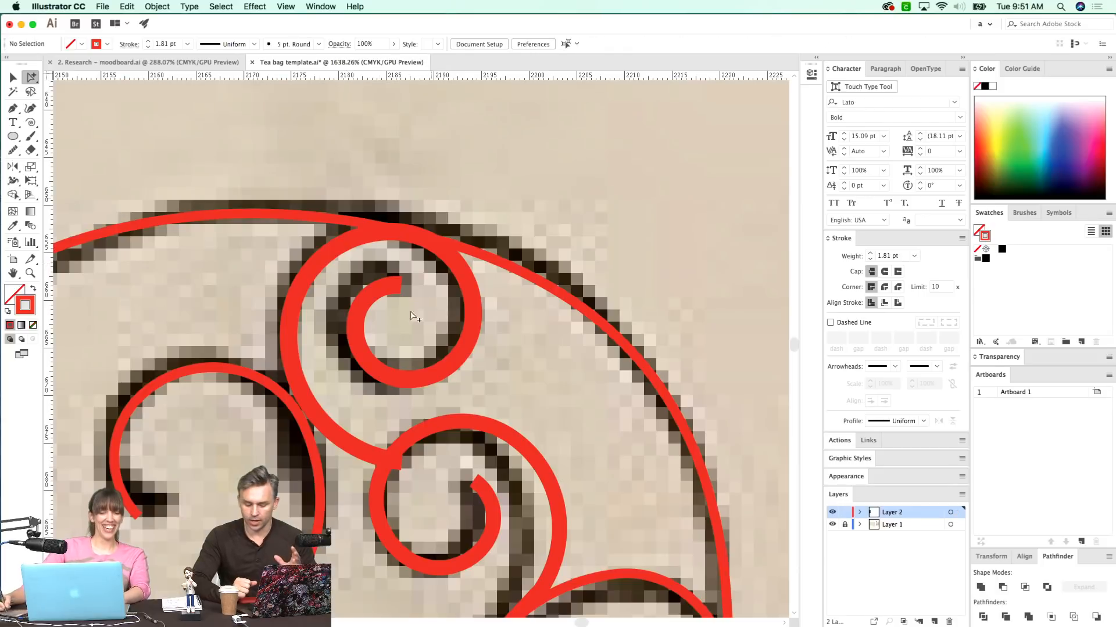
# - Shift the top spiral towards the elephant's head and move its lower end anchor onto the middle spiral
pyautogui.press('super+y')
pyautogui.moveTo(319, 414); pyautogui.dragTo(298, 415)
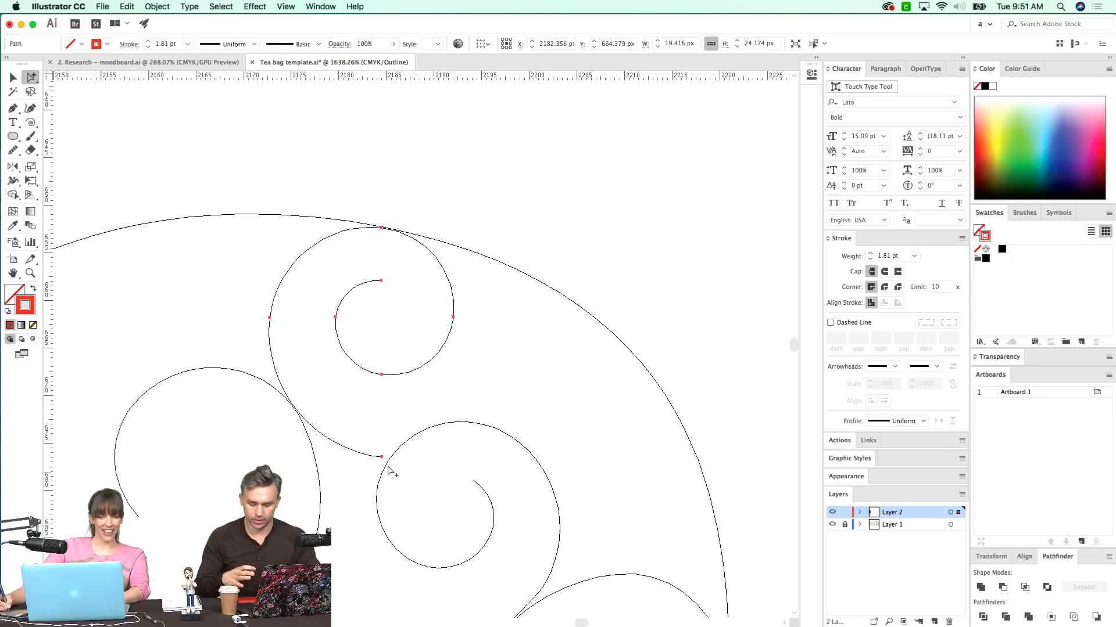
pyautogui.press('super+y')
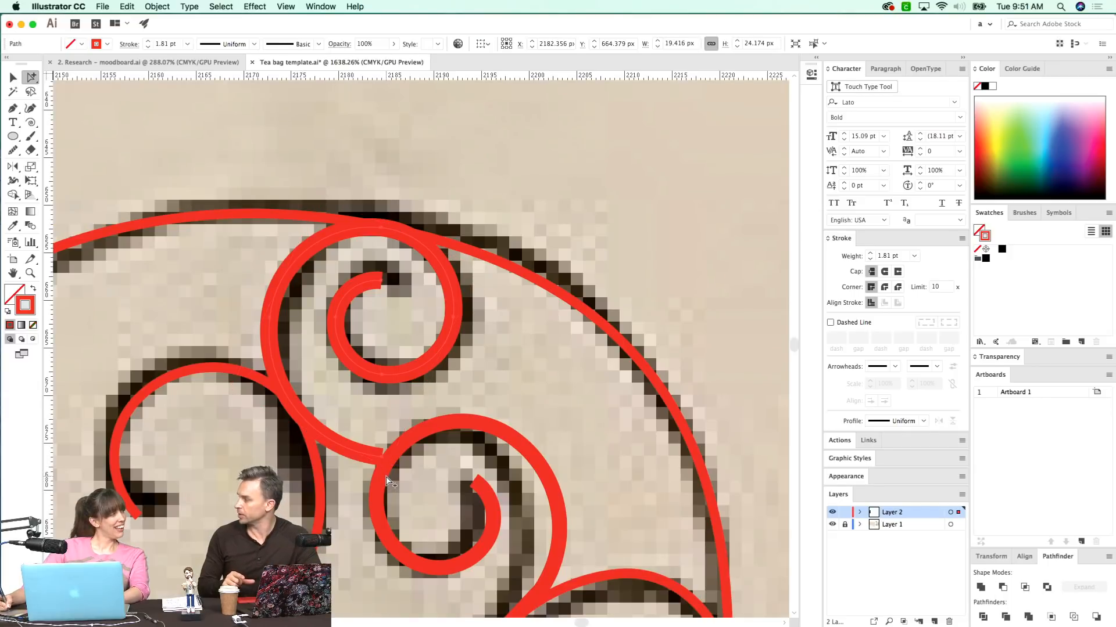
pyautogui.click(382, 461)
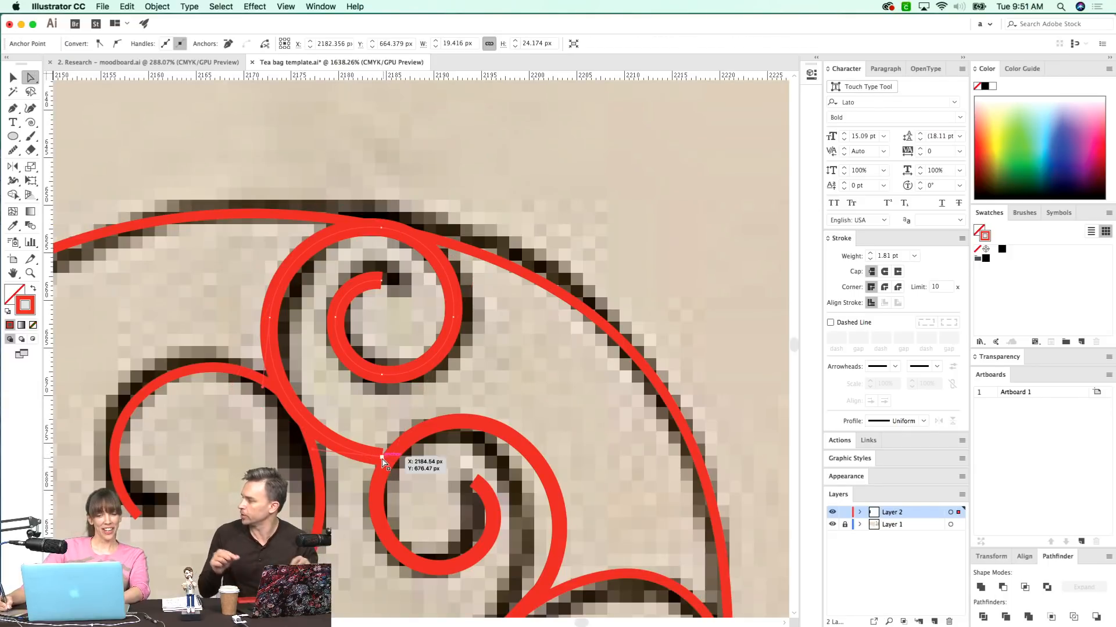
pyautogui.moveTo(388, 456); pyautogui.dragTo(391, 456)
pyautogui.moveTo(343, 488)
pyautogui.mouseDown()
pyautogui.moveTo(296, 516)
pyautogui.moveTo(318, 473)
pyautogui.mouseUp()
# - Select all the traced elephant paths and give them a uniform red 1 pt stroke
pyautogui.press('super+minus')
pyautogui.press('super+minus')
pyautogui.press('super+minus')
pyautogui.press('super+minus')
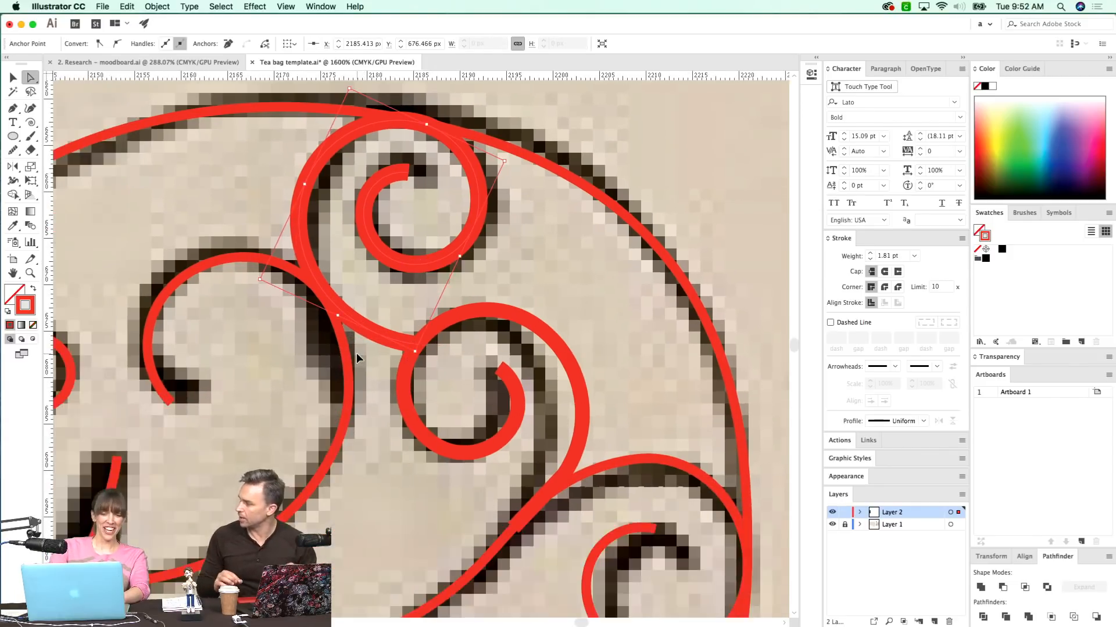
pyautogui.press('super+minus')
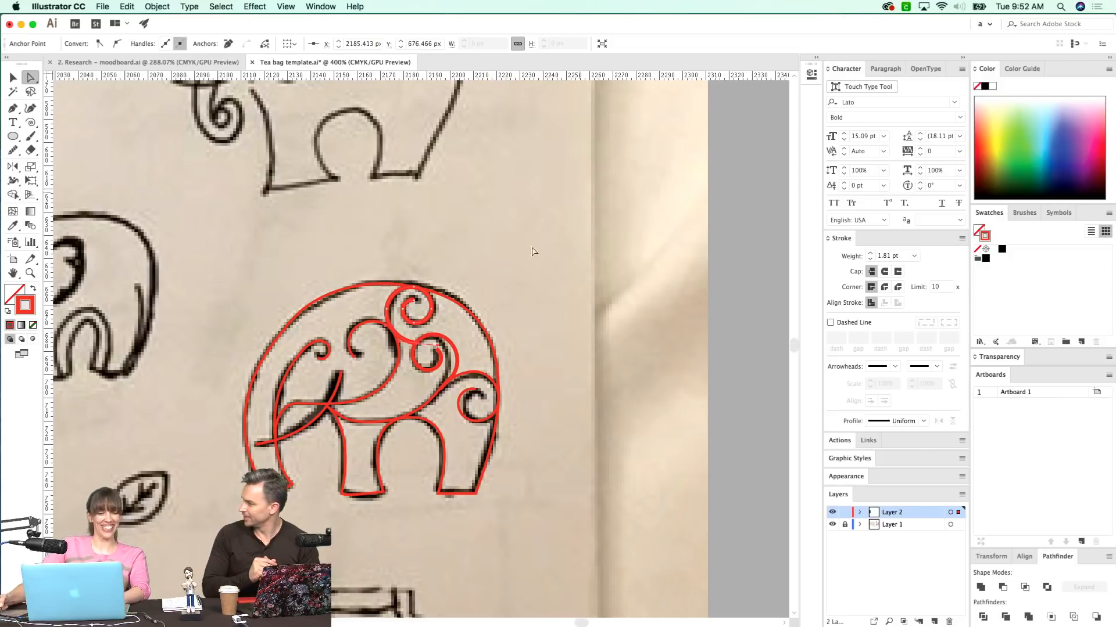
pyautogui.press('super+y')
pyautogui.press('v')
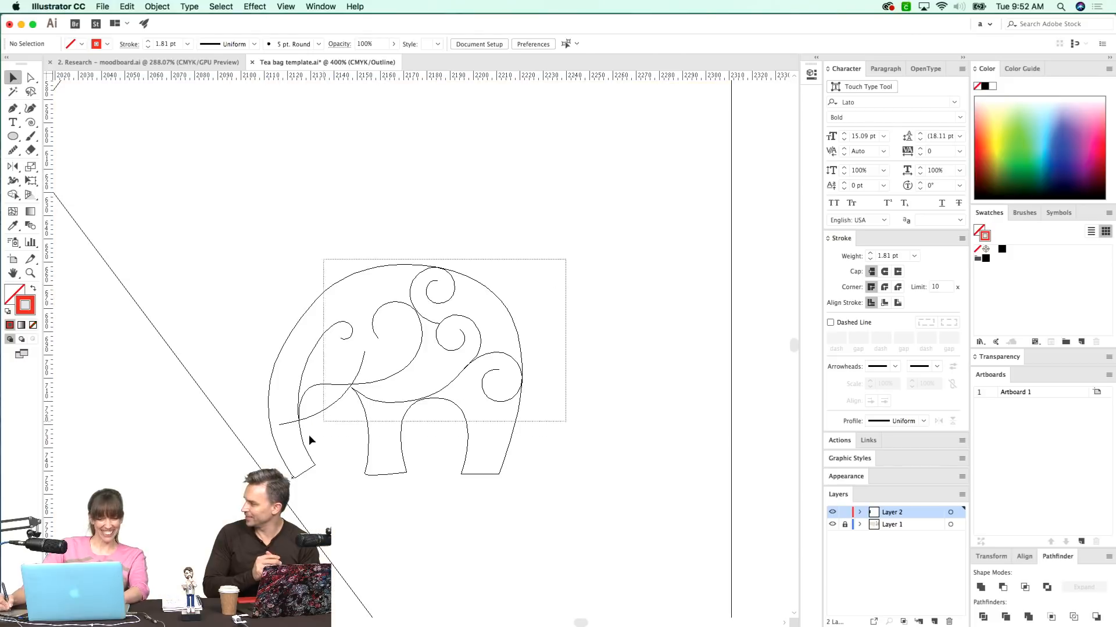
pyautogui.press('super+y')
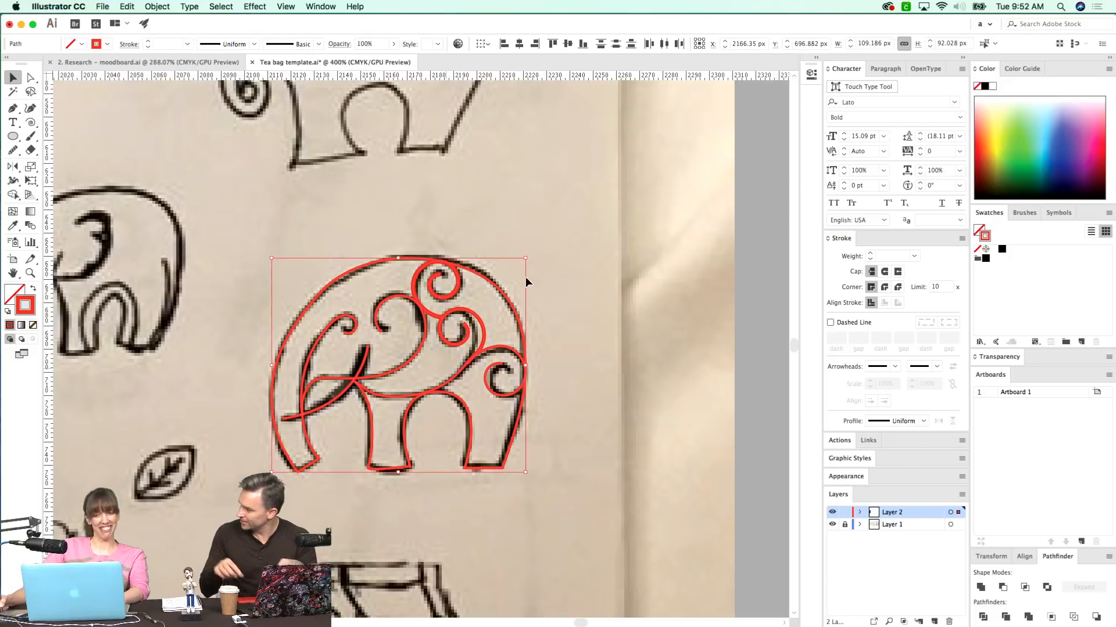
pyautogui.moveTo(336, 412); pyautogui.dragTo(425, 398)
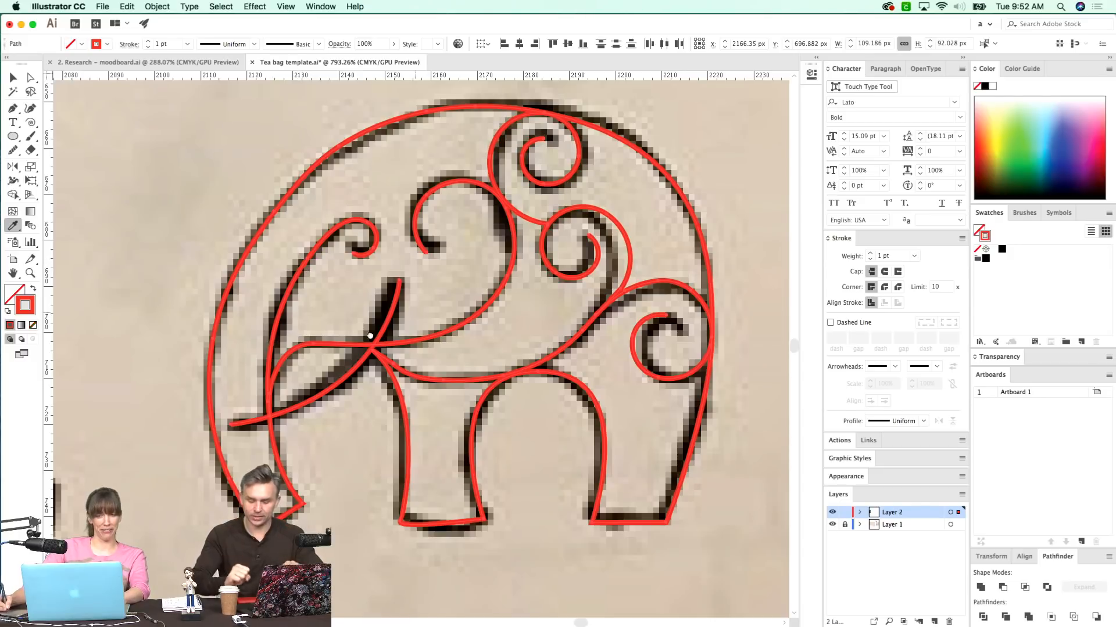
# - Rotate the middle spiral about its junction with the rear curl and reattach the top spiral's end anchor to it
pyautogui.hscroll(5, 385, 326)
pyautogui.scroll(3, 385, 327)
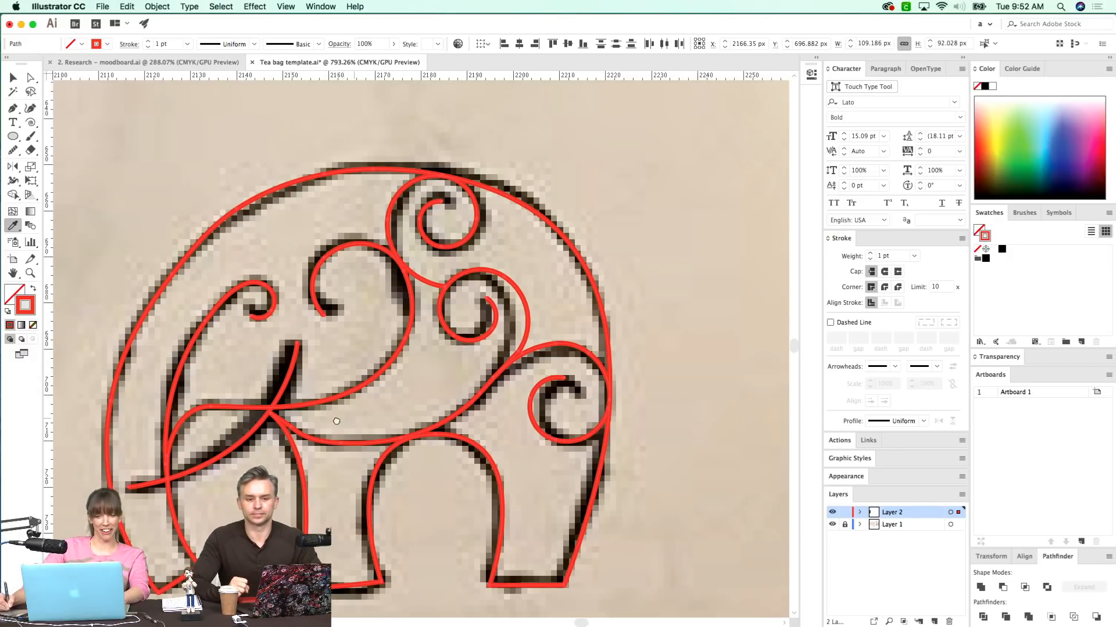
pyautogui.hscroll(2, 344, 422)
pyautogui.moveTo(402, 443); pyautogui.dragTo(267, 516)
pyautogui.scroll(1, 481, 324)
pyautogui.hscroll(1, 480, 323)
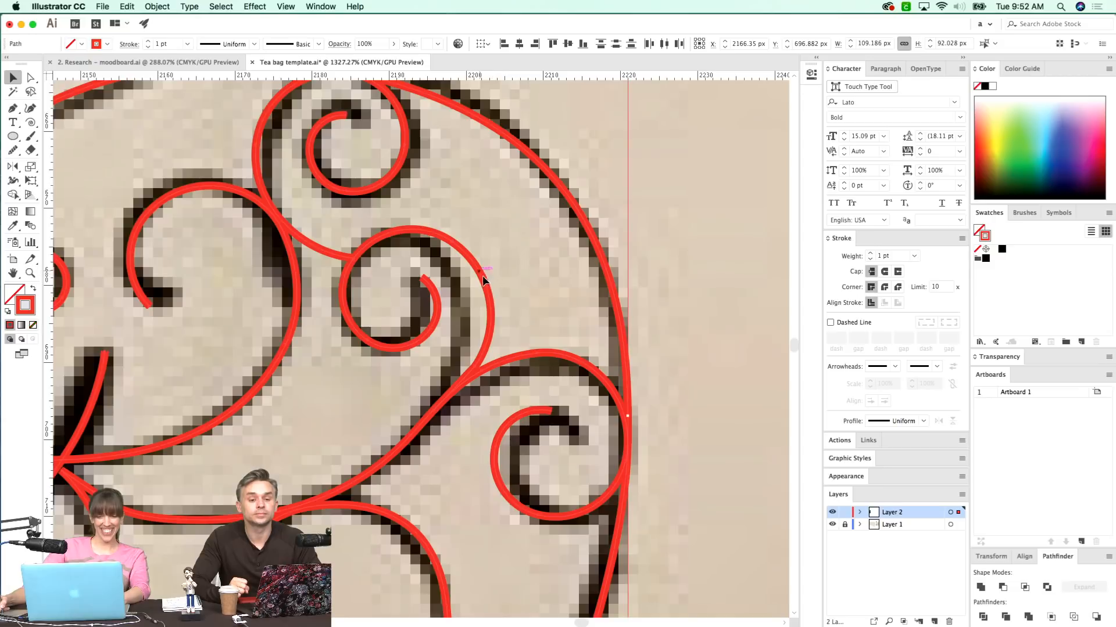
pyautogui.click(486, 284)
pyautogui.press('r')
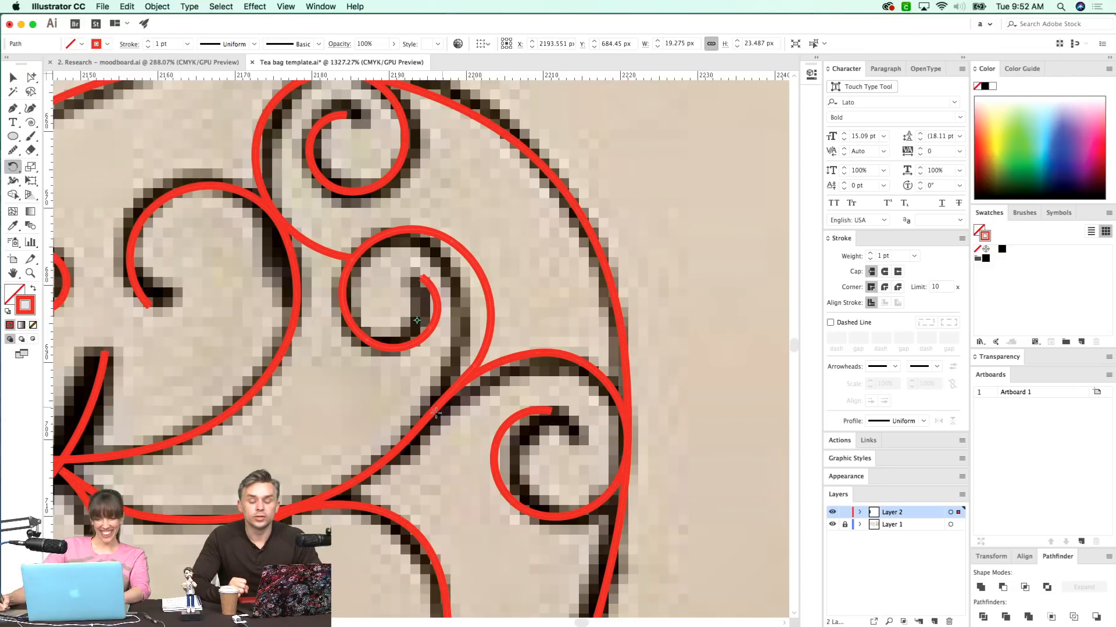
pyautogui.moveTo(348, 281); pyautogui.dragTo(344, 295)
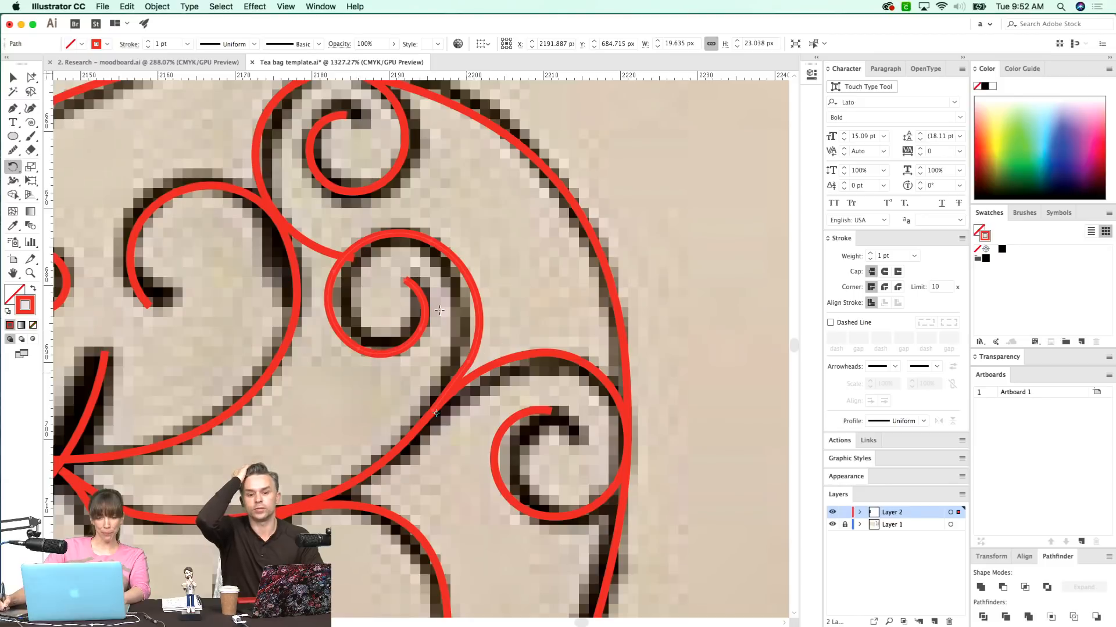
pyautogui.moveTo(377, 236); pyautogui.dragTo(344, 260)
pyautogui.press('a')
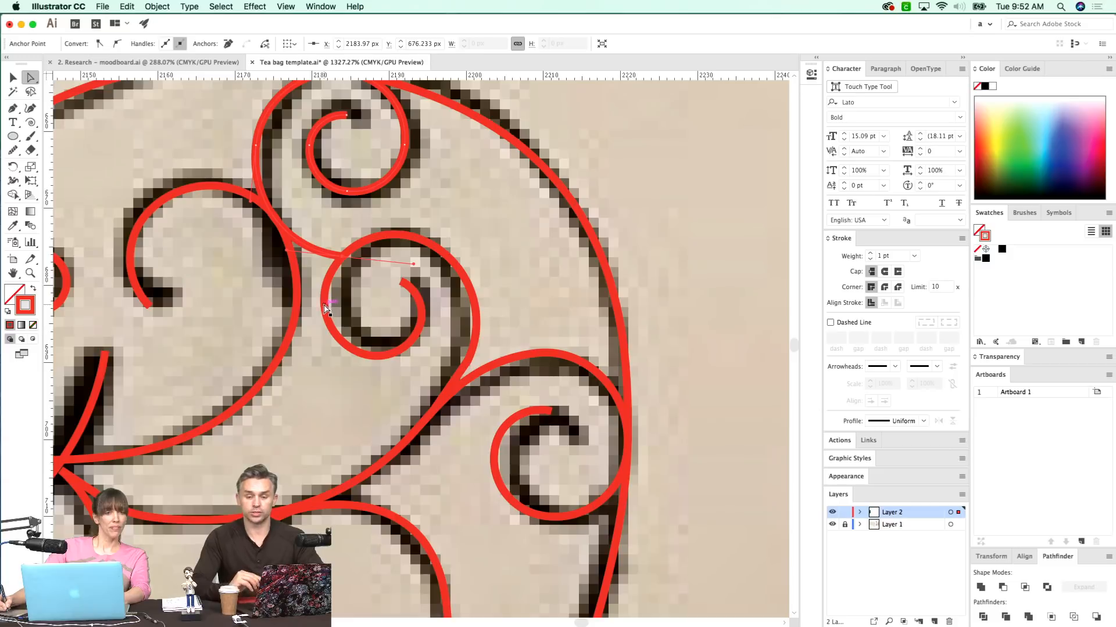
# - Select all the traced elephant paths and move the line art off the sketch onto the empty canvas beside it
pyautogui.press('super+minus')
pyautogui.press('super+minus')
pyautogui.press('super+minus')
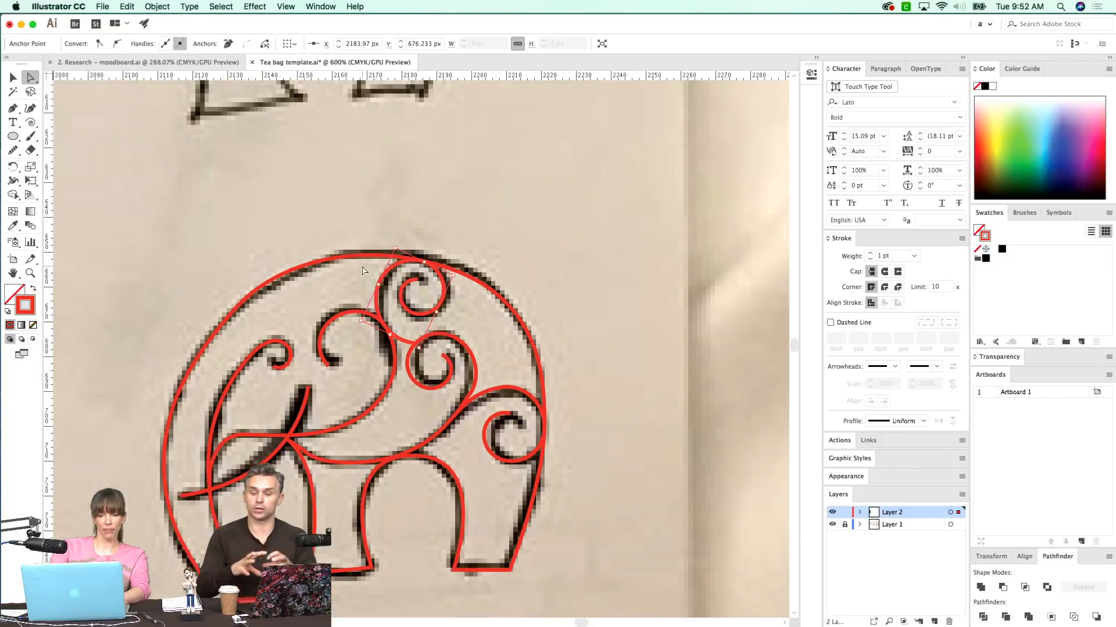
pyautogui.click(362, 269)
pyautogui.moveTo(539, 320); pyautogui.dragTo(554, 256)
pyautogui.press('super+minus')
pyautogui.press('super+minus')
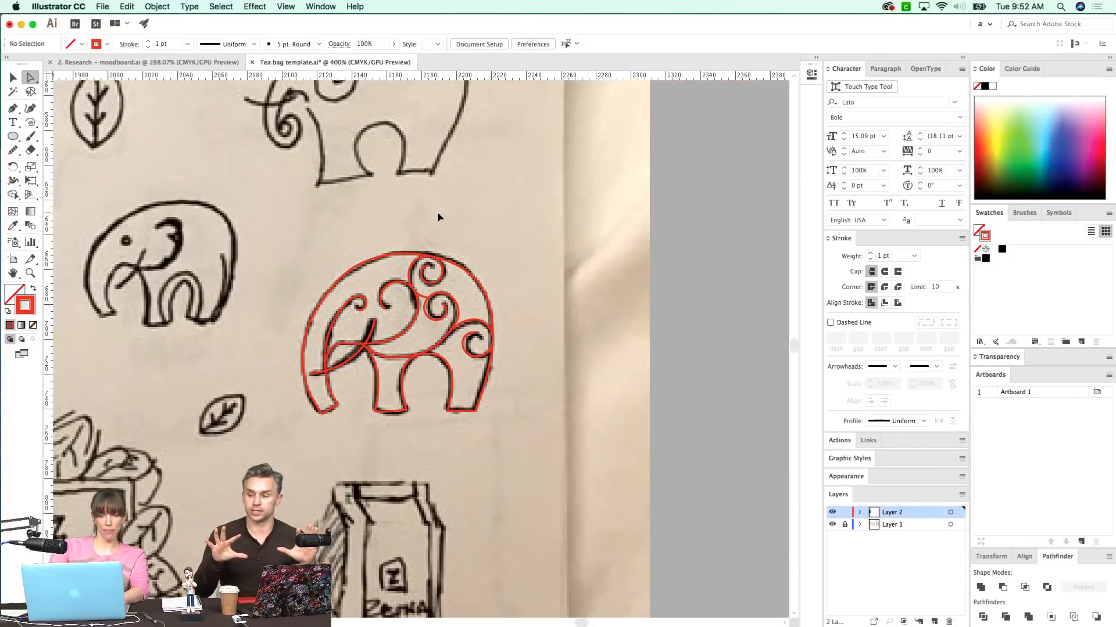
pyautogui.press('super+y')
pyautogui.press('super+a')
pyautogui.press('super+y')
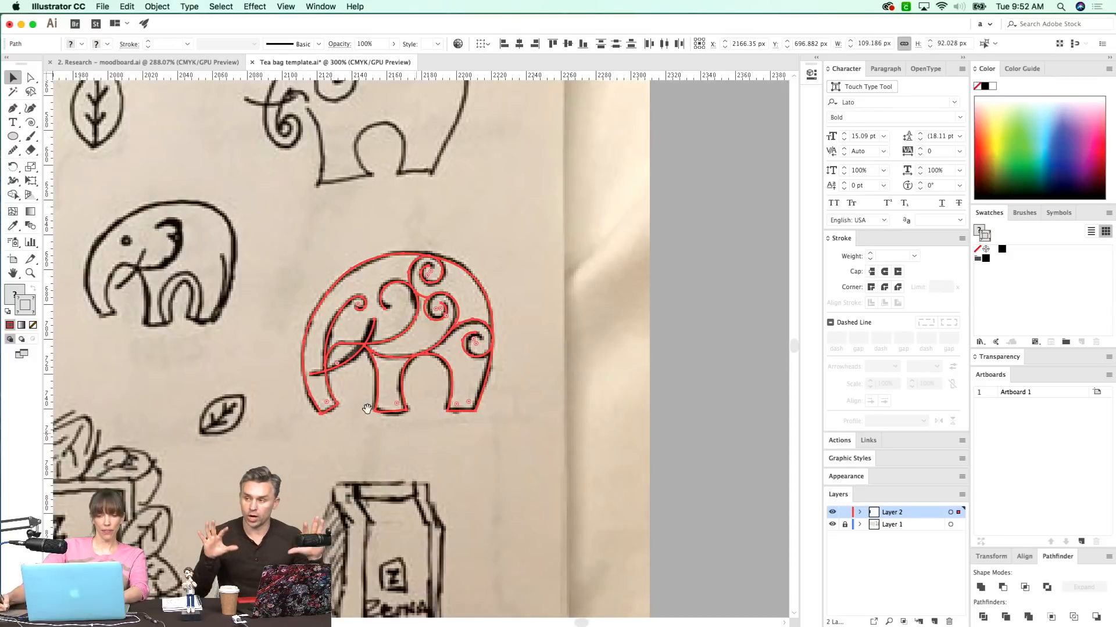
pyautogui.scroll(-3, 372, 410)
pyautogui.hscroll(-3, 371, 410)
pyautogui.press('super+minus')
pyautogui.press('super+minus')
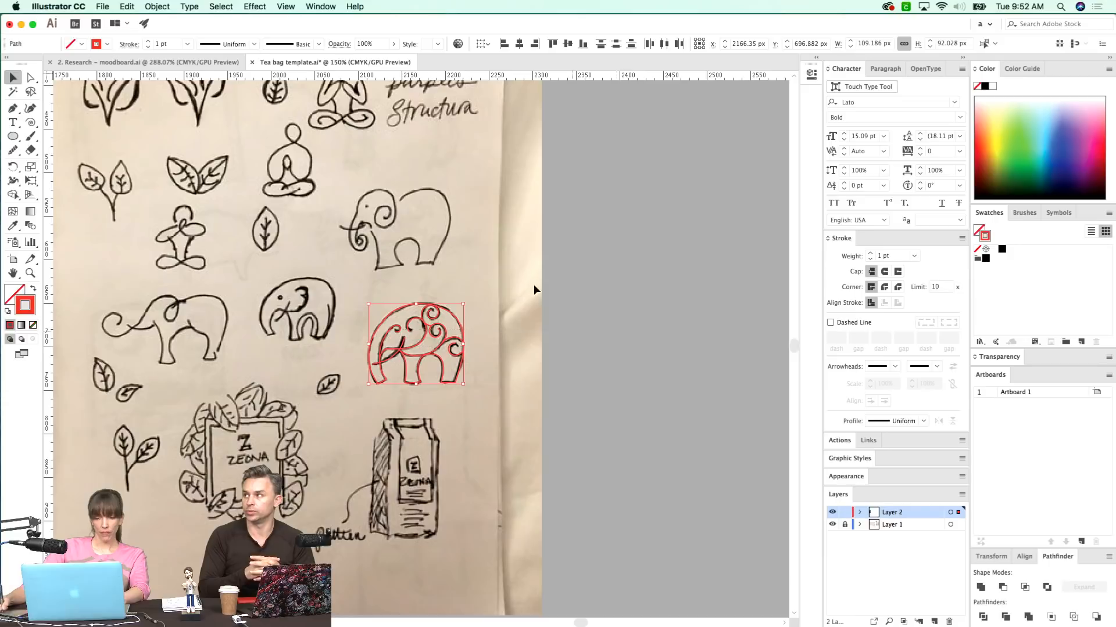
pyautogui.moveTo(471, 329)
pyautogui.mouseDown()
pyautogui.moveTo(680, 326)
pyautogui.moveTo(689, 336)
pyautogui.mouseUp()
pyautogui.click(672, 438)
# - Reselect the moved elephant paths, set their stroke weight to 0.25 pt and colour the stroke black
pyautogui.hscroll(2, 659, 315)
pyautogui.click(658, 319)
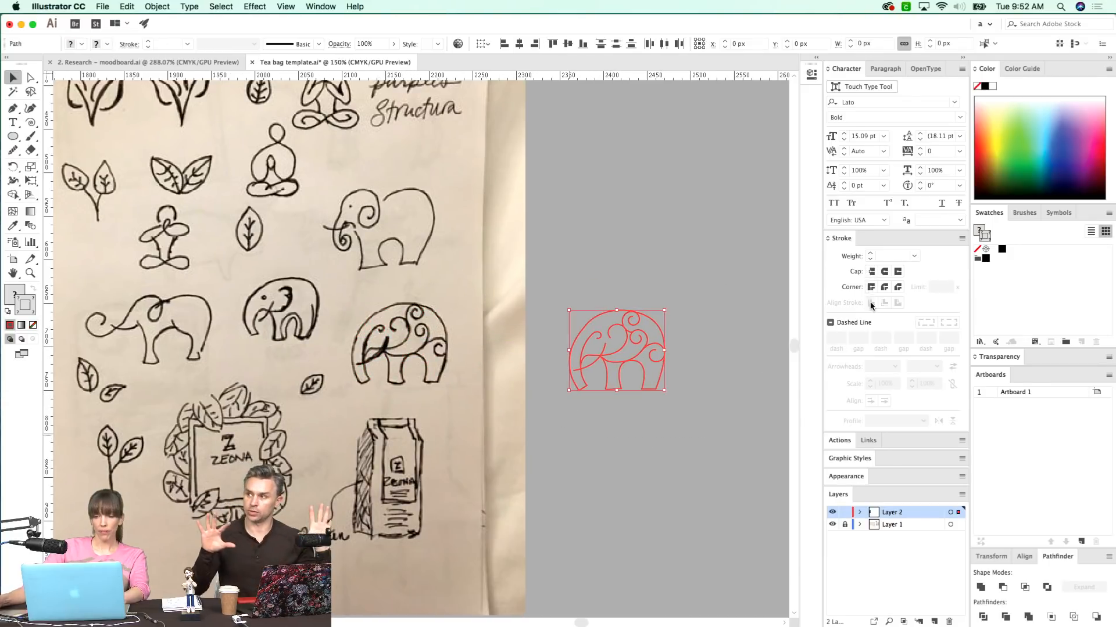
pyautogui.click(871, 253)
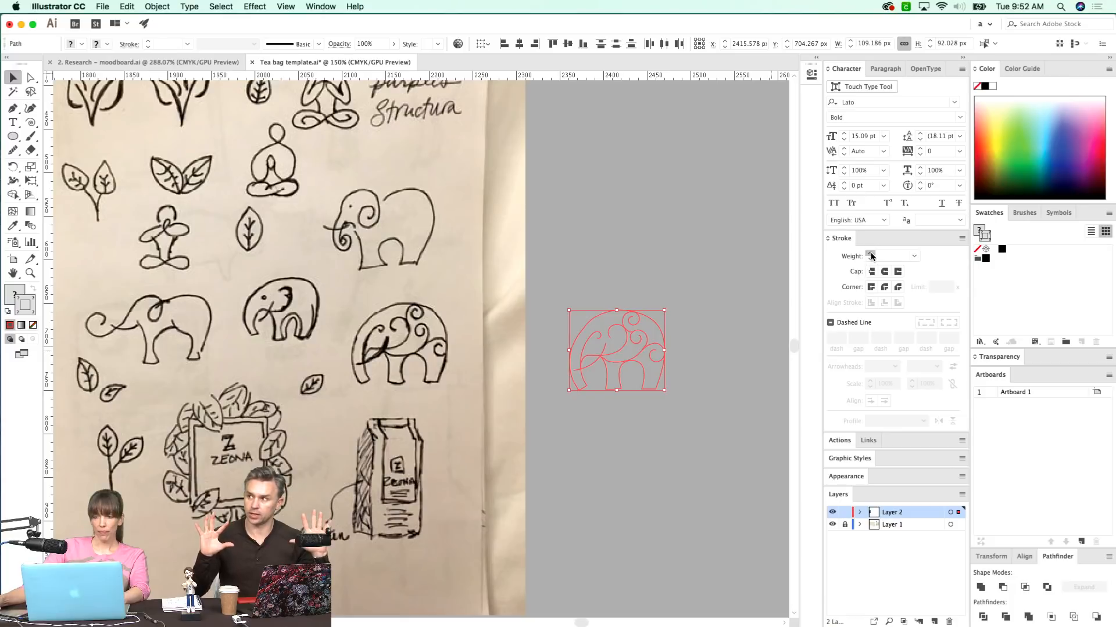
pyautogui.click(870, 257)
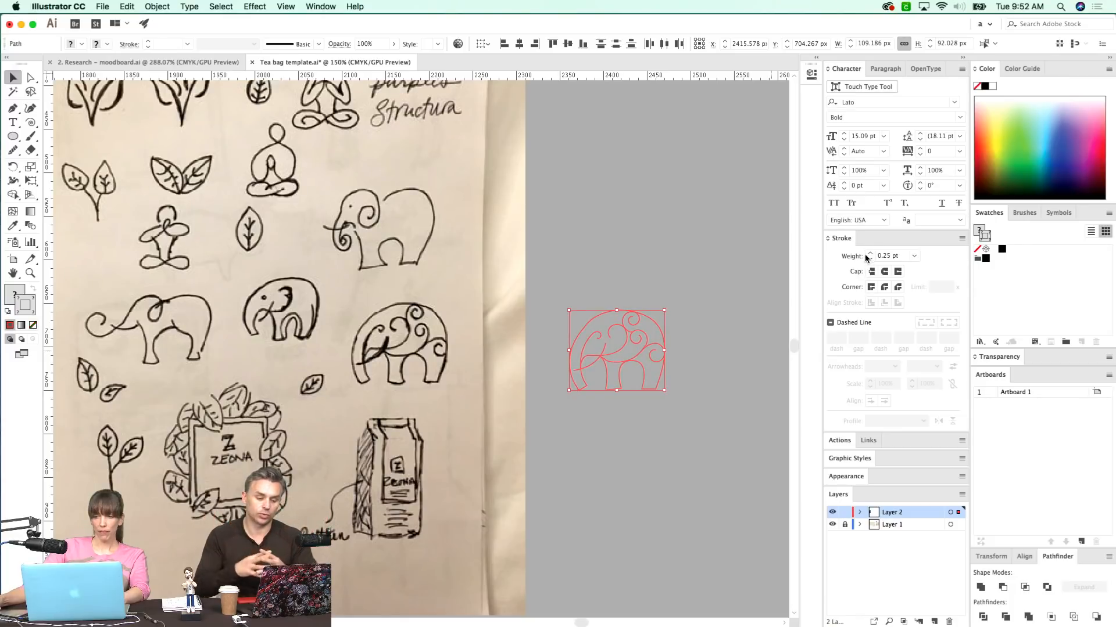
pyautogui.click(1002, 250)
# - Increase the stroke weight of the elephant paths to 3 pt
pyautogui.press('z')
pyautogui.moveTo(709, 294); pyautogui.dragTo(527, 494)
pyautogui.moveTo(528, 343); pyautogui.dragTo(554, 414)
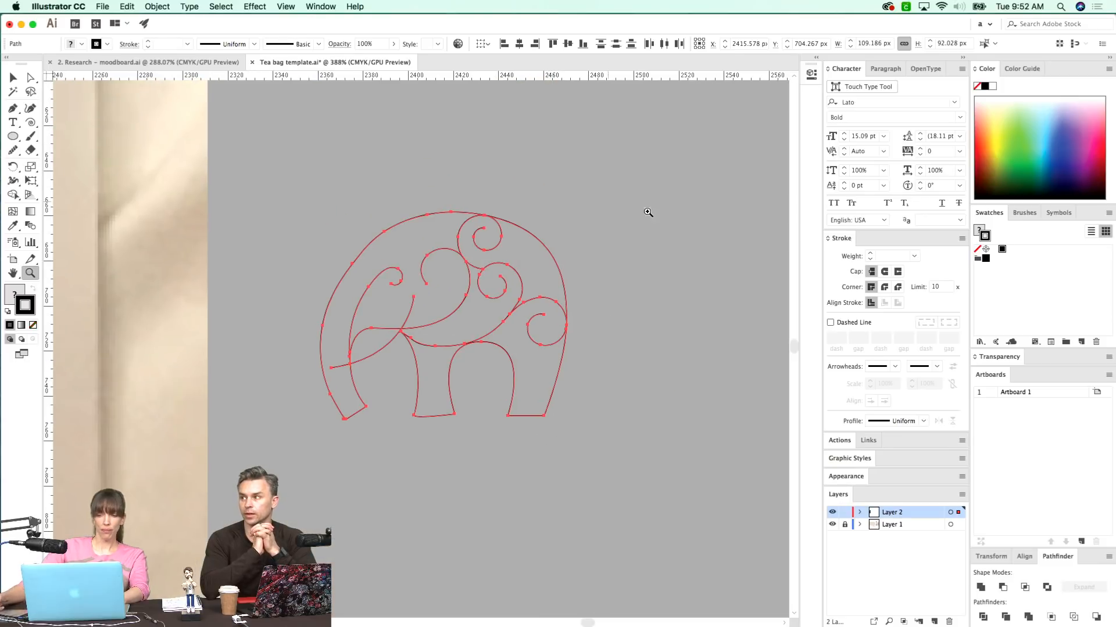
pyautogui.write('2')
pyautogui.press('Return')
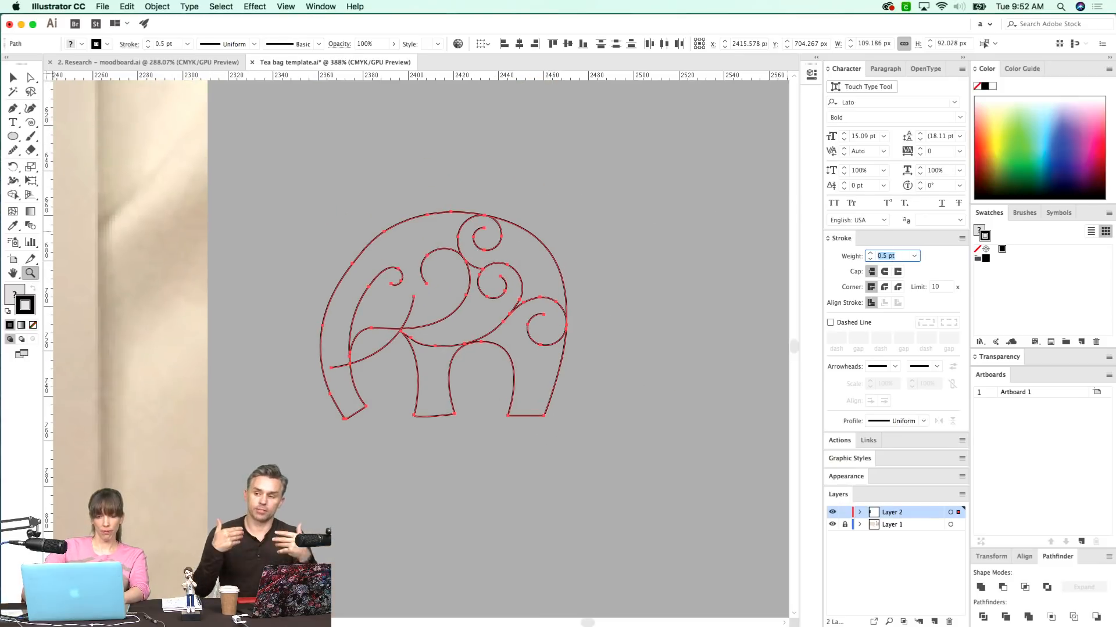
pyautogui.press('Up')
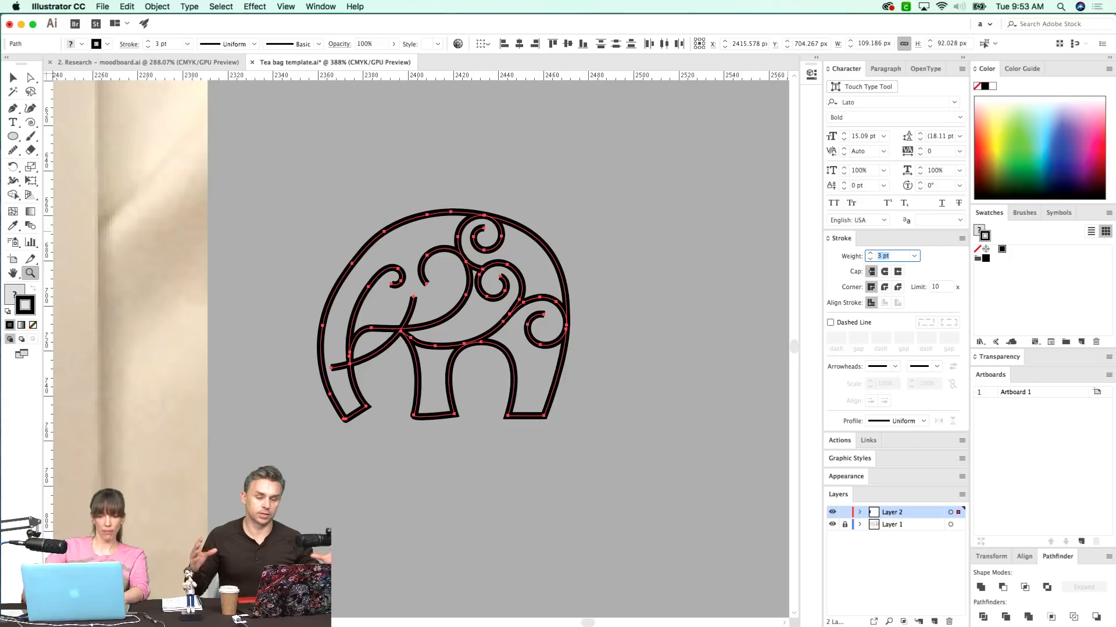
pyautogui.press('Return')
pyautogui.press('super+z')
pyautogui.press('super+z')
pyautogui.moveTo(364, 238); pyautogui.dragTo(391, 244)
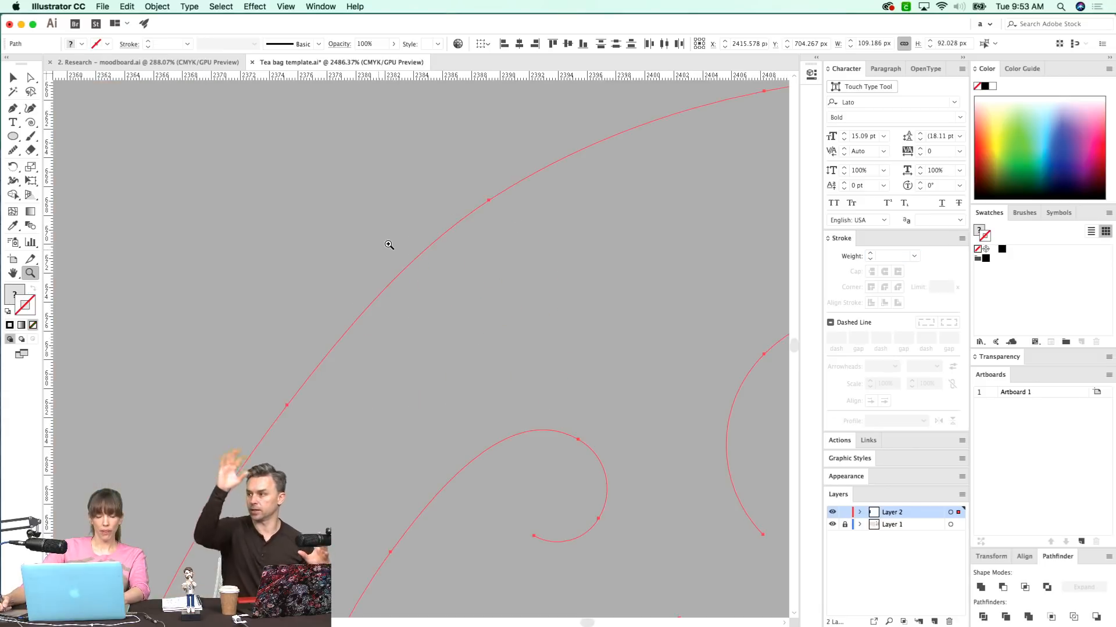
pyautogui.press('super+shift+z')
pyautogui.press('super+shift+z')
pyautogui.press('super+minus')
pyautogui.press('super+minus')
pyautogui.press('super+minus')
pyautogui.press('super+minus')
pyautogui.press('super+minus')
pyautogui.press('super+minus')
pyautogui.press('super+minus')
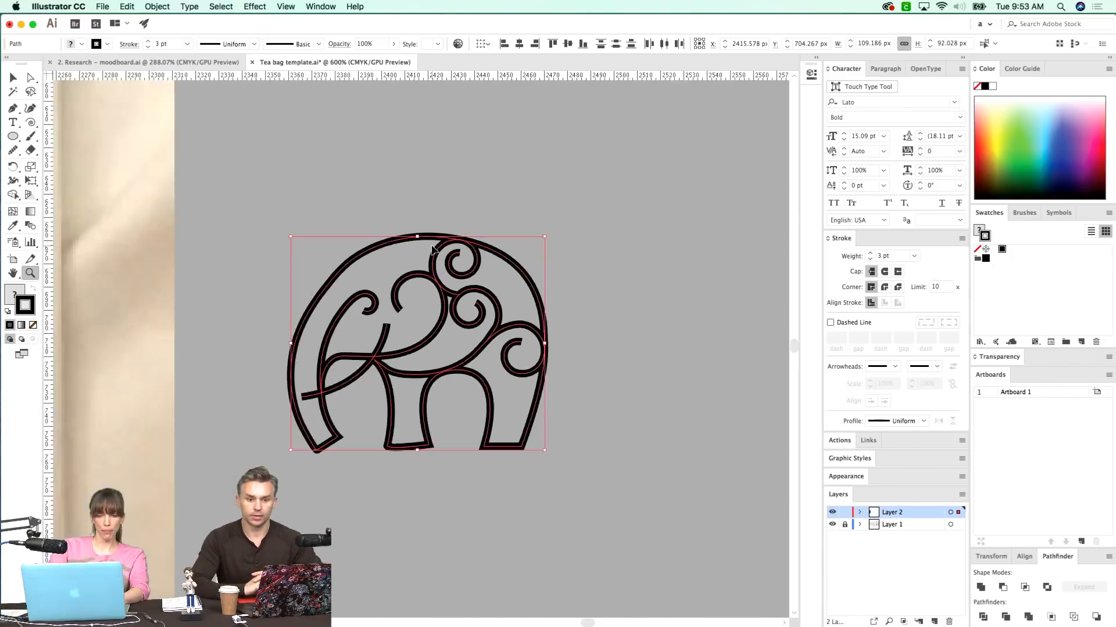
# - Redraw the crest of the elephant's back outline with the Pencil tool to smooth the curve
pyautogui.press('n')
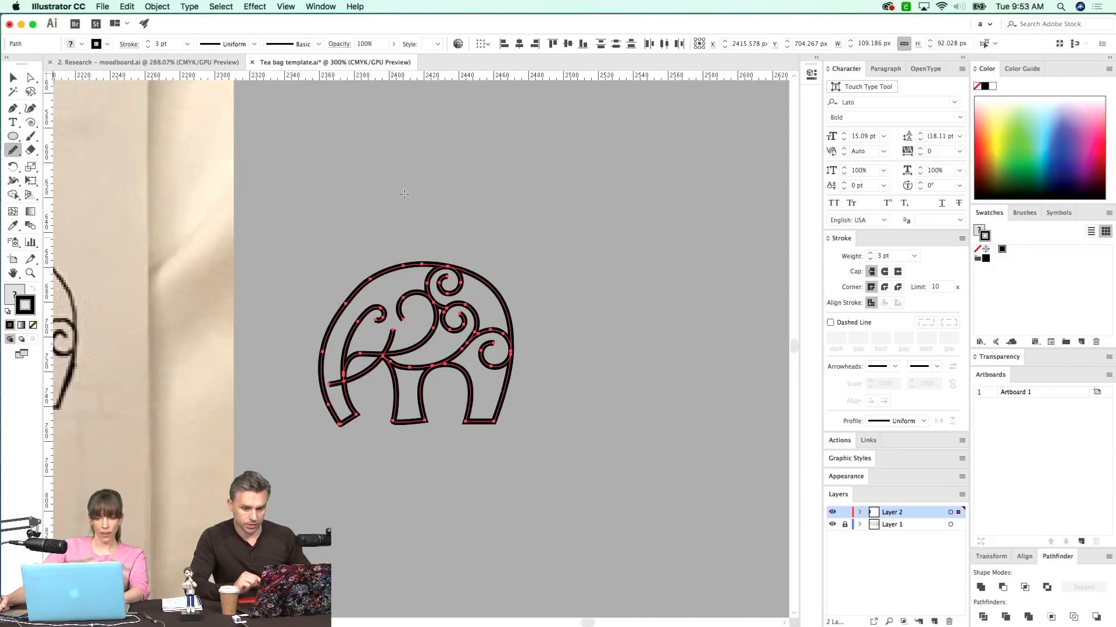
pyautogui.moveTo(390, 265)
pyautogui.mouseDown()
pyautogui.moveTo(339, 310)
pyautogui.moveTo(436, 264)
pyautogui.mouseUp()
pyautogui.moveTo(515, 429); pyautogui.dragTo(423, 451)
# - Select all the elephant paths and give their strokes round caps and round joins
pyautogui.press('z')
pyautogui.moveTo(266, 427); pyautogui.dragTo(444, 430)
pyautogui.press('v')
pyautogui.press('super+a')
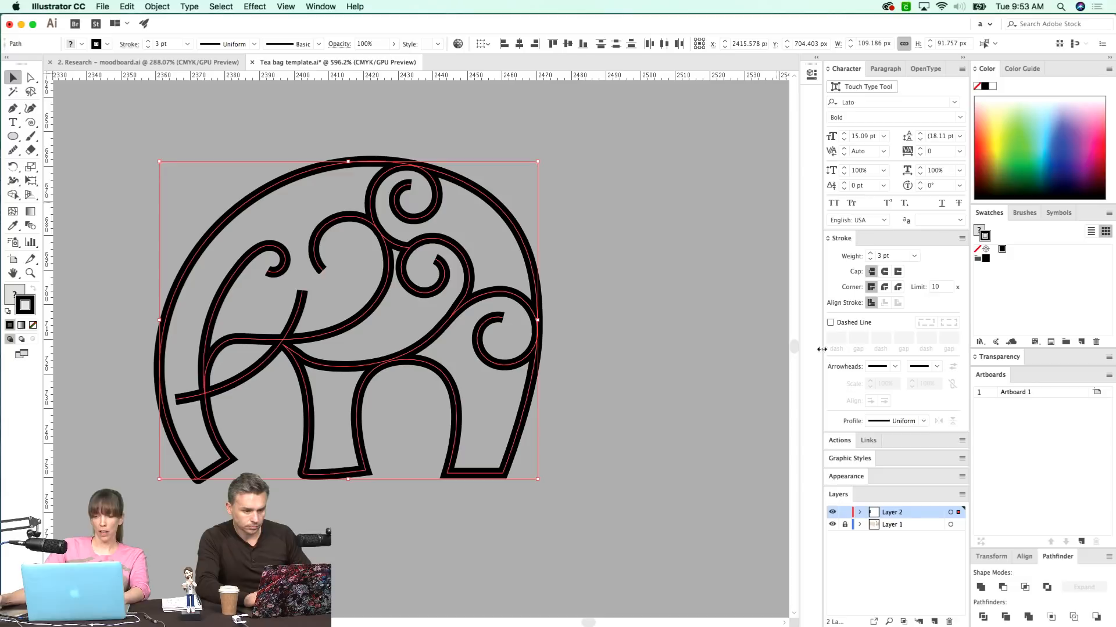
pyautogui.click(884, 287)
pyautogui.hscroll(-3, 610, 406)
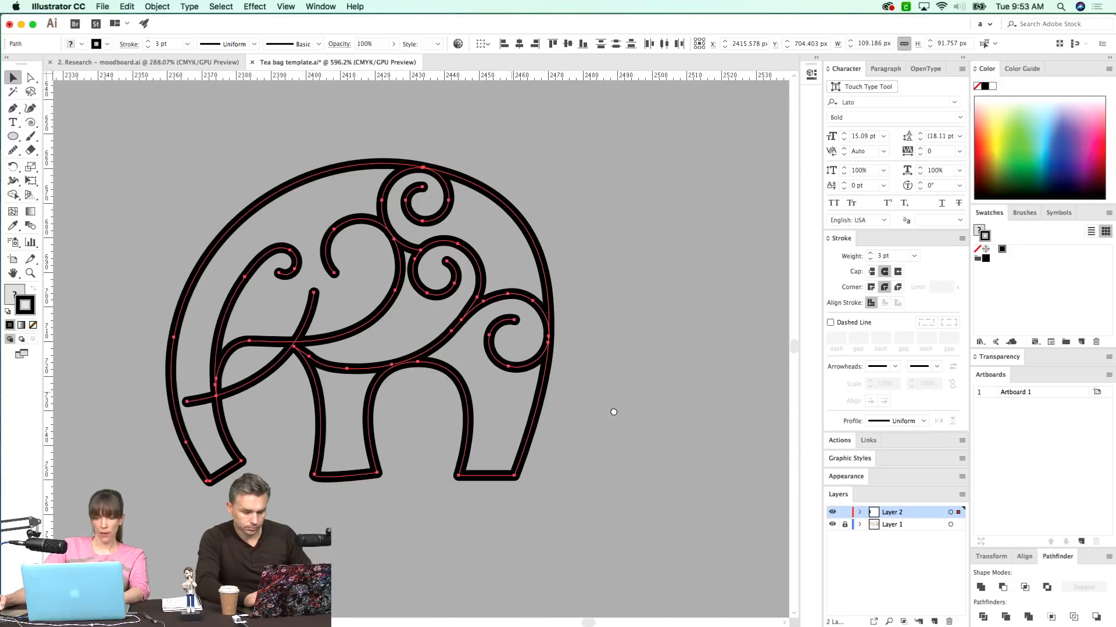
pyautogui.moveTo(550, 409); pyautogui.dragTo(497, 411)
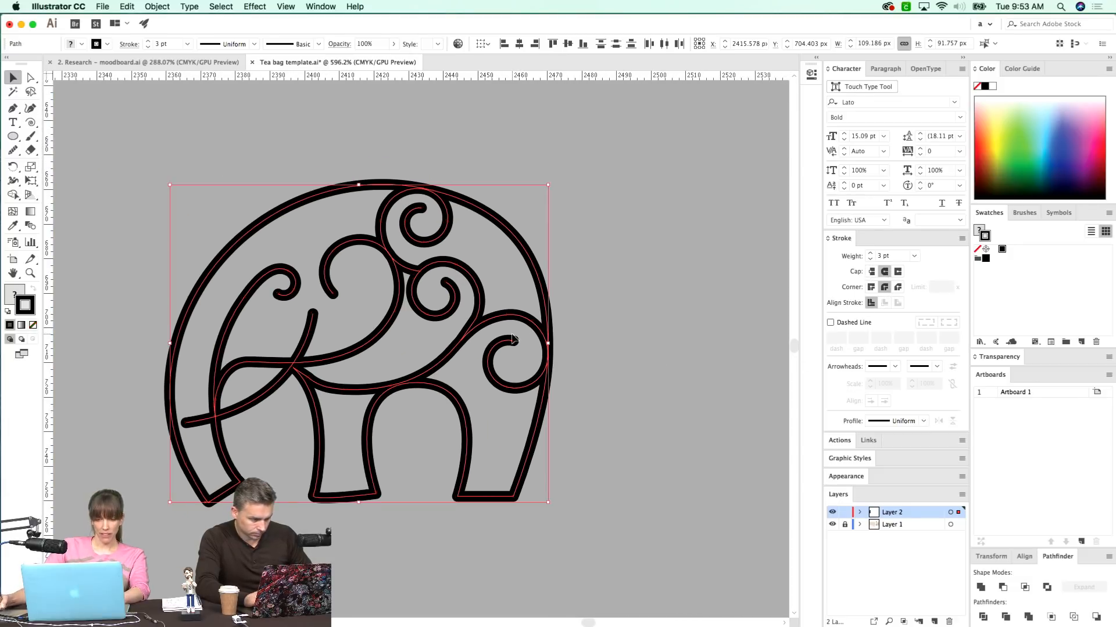
# - Capture a screenshot of the meditating figure with pressed palms from the notebook sketch page
pyautogui.press('super+1')
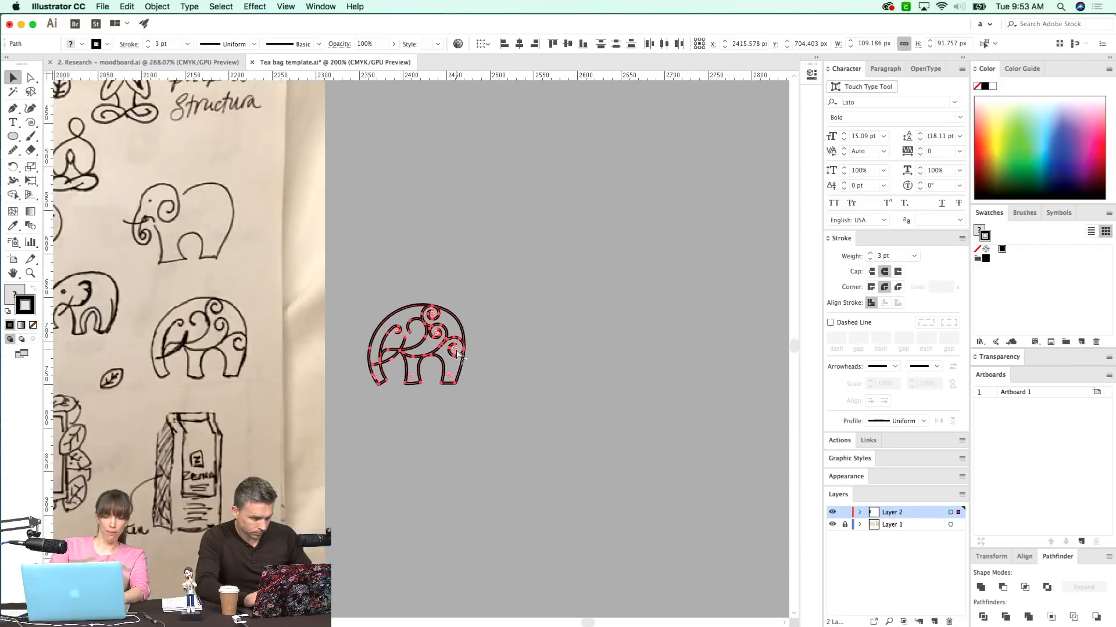
pyautogui.moveTo(208, 383); pyautogui.dragTo(428, 383)
pyautogui.hscroll(6, 428, 384)
pyautogui.scroll(3, 429, 383)
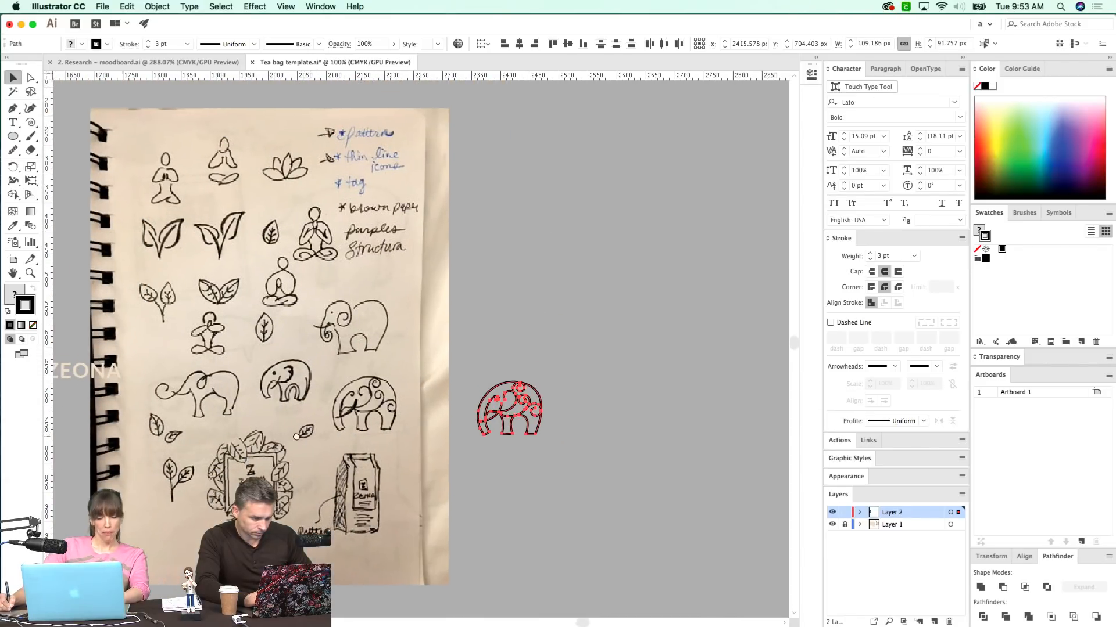
pyautogui.moveTo(389, 197); pyautogui.dragTo(388, 213)
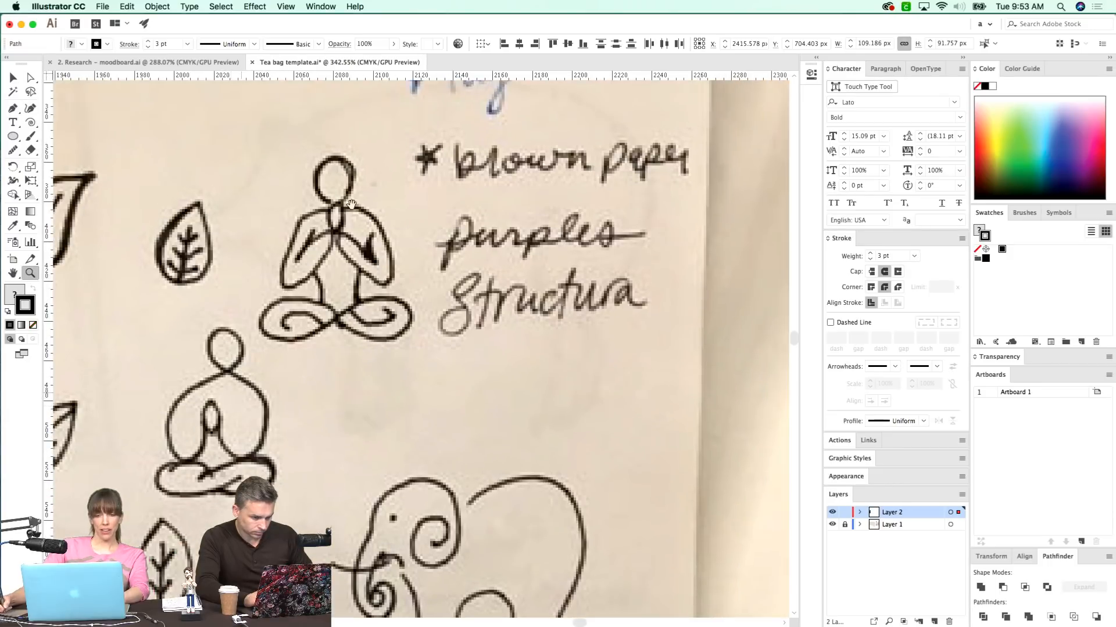
pyautogui.press('shift+super+4')
pyautogui.moveTo(448, 118); pyautogui.dragTo(196, 395)
# - Paste the captured figure sketch, scale it down to about 166 × 187 px and place it just above the elephant line art
pyautogui.press('super+1')
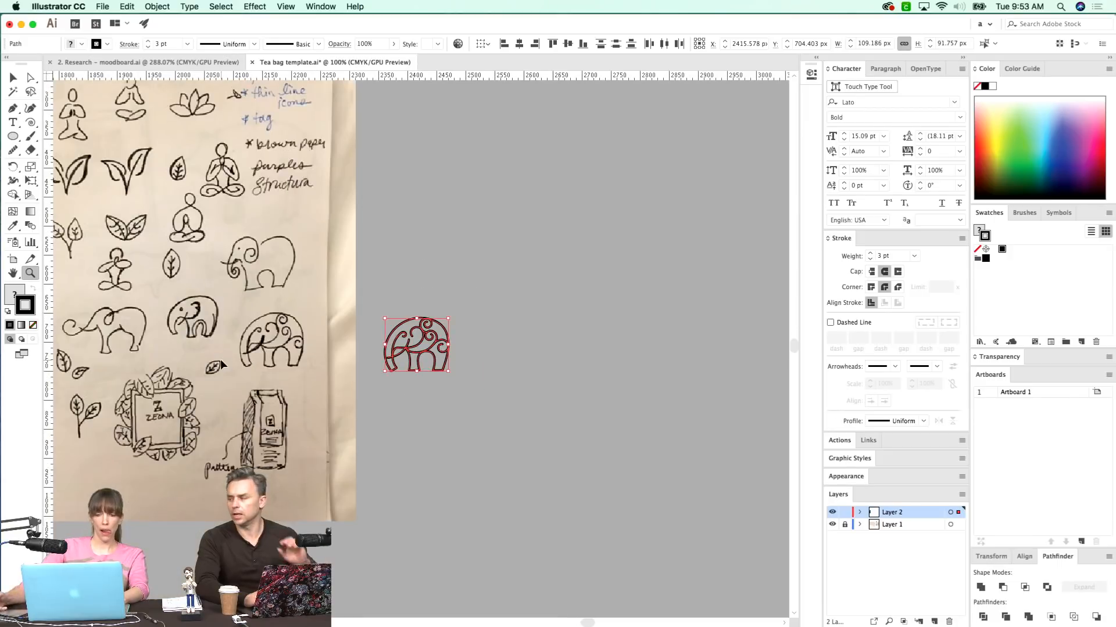
pyautogui.press('super+v')
pyautogui.press('v')
pyautogui.moveTo(522, 266); pyautogui.dragTo(639, 143)
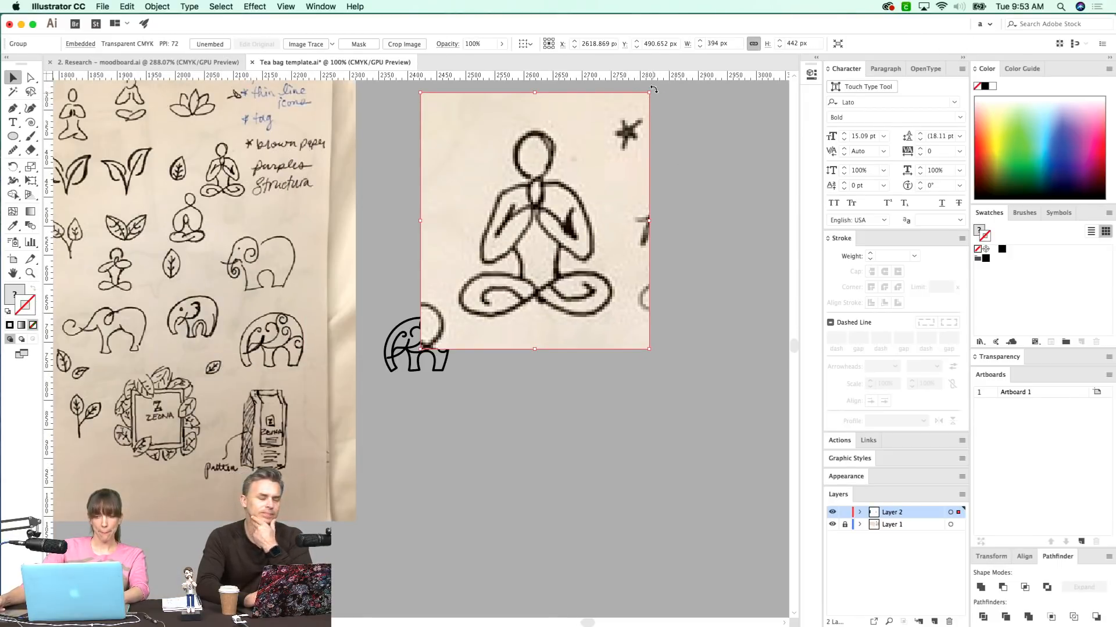
pyautogui.moveTo(649, 92); pyautogui.dragTo(583, 167)
pyautogui.moveTo(516, 242); pyautogui.dragTo(427, 261)
pyautogui.click(460, 339)
pyautogui.press('z')
pyautogui.moveTo(409, 400); pyautogui.dragTo(455, 370)
pyautogui.press('v')
pyautogui.click(435, 252)
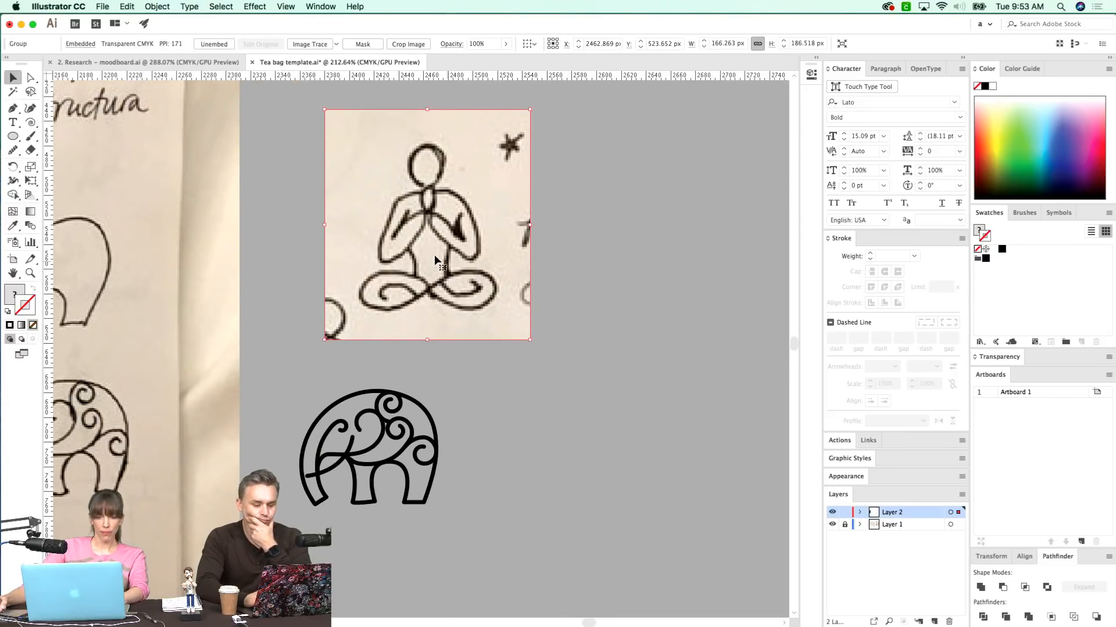
pyautogui.moveTo(413, 284); pyautogui.dragTo(375, 311)
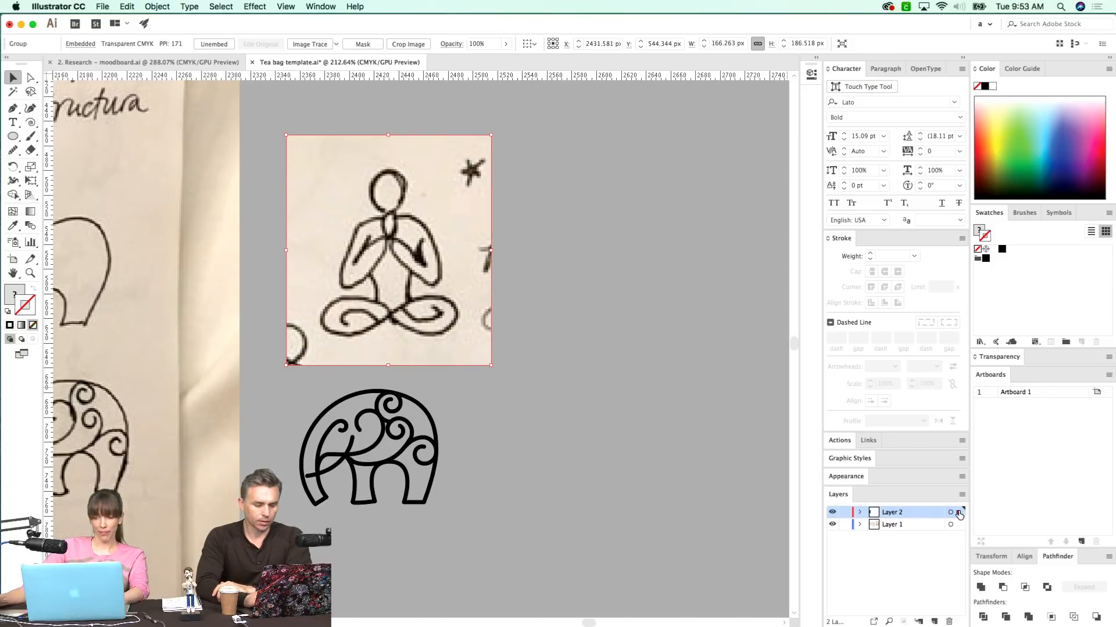
# - Move the pasted sketch image to Layer 1, lock that layer and make Layer 2 active for tracing
pyautogui.moveTo(959, 514); pyautogui.dragTo(957, 528)
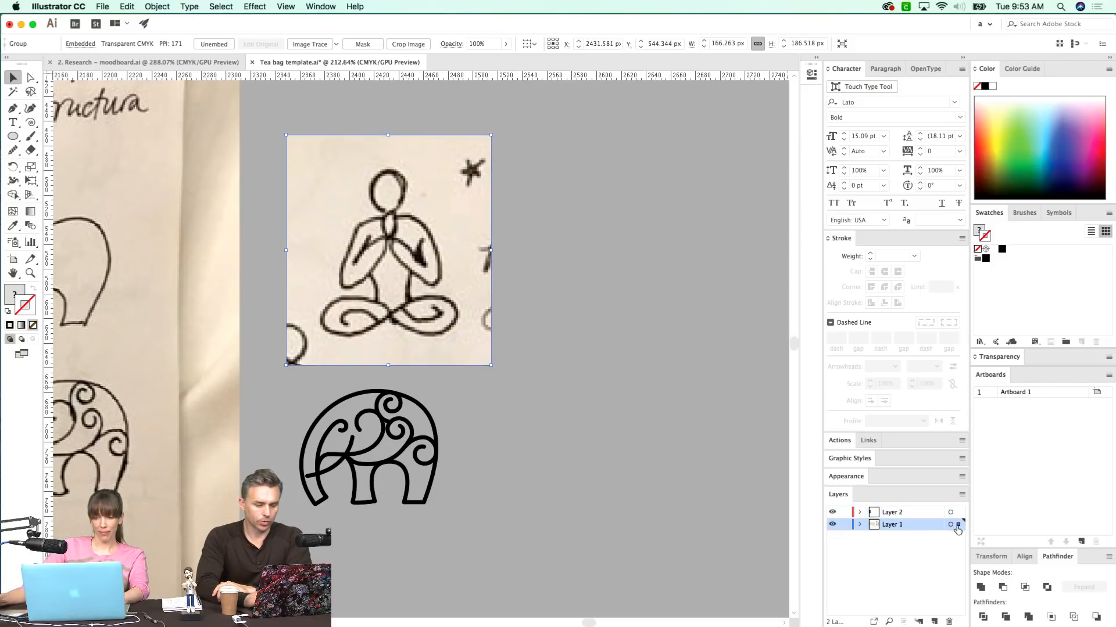
pyautogui.click(846, 524)
pyautogui.moveTo(297, 428); pyautogui.dragTo(312, 458)
pyautogui.press('l')
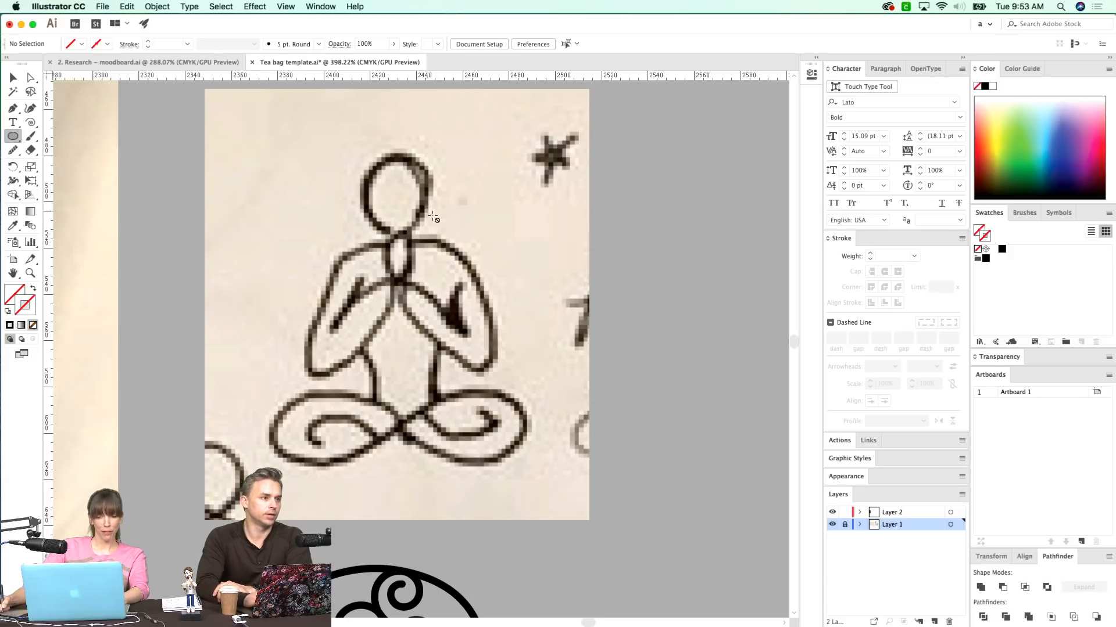
pyautogui.click(913, 512)
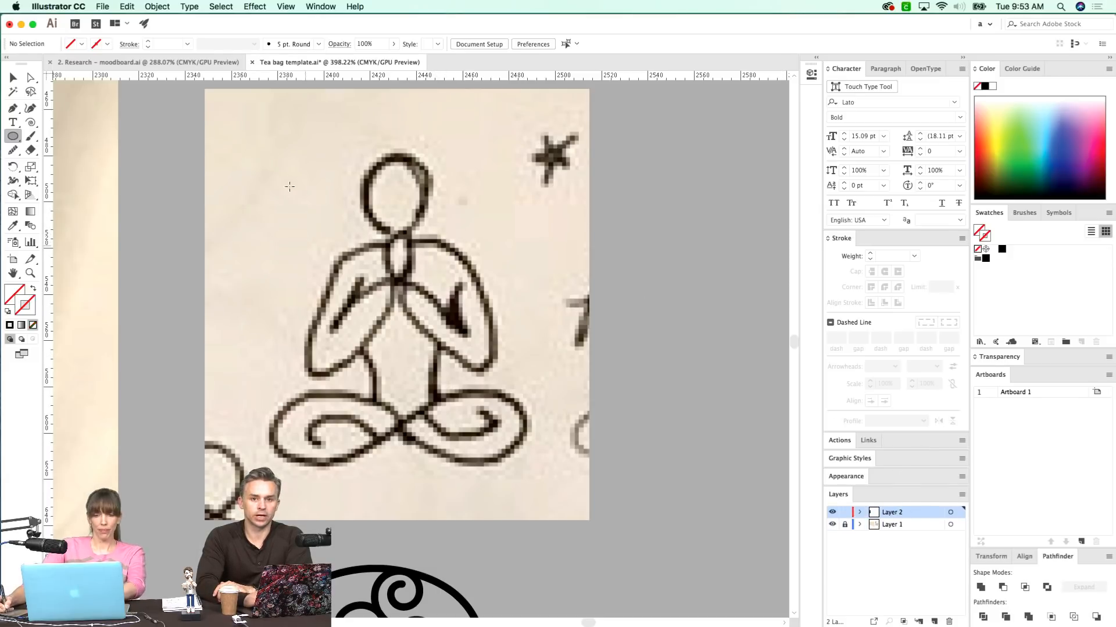
# - Draw an ellipse about 33 × 36 px over the figure's head and copy the elephant's black 3 pt stroke onto it
pyautogui.moveTo(360, 159); pyautogui.dragTo(420, 254)
pyautogui.scroll(-2, 395, 349)
pyautogui.hscroll(1, 395, 349)
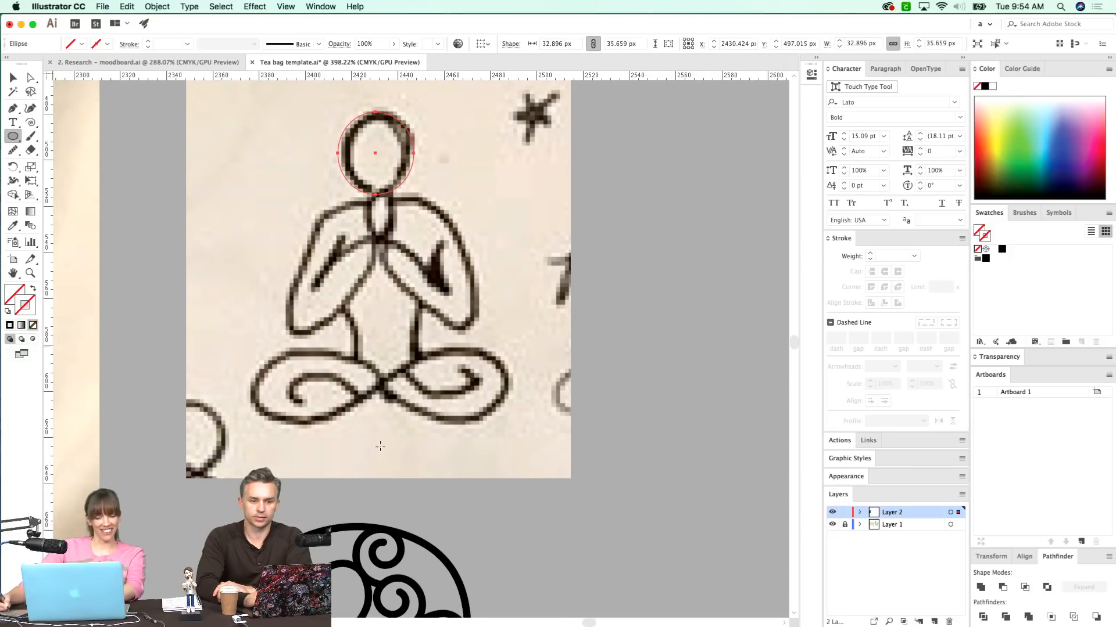
pyautogui.press('i')
pyautogui.click(345, 528)
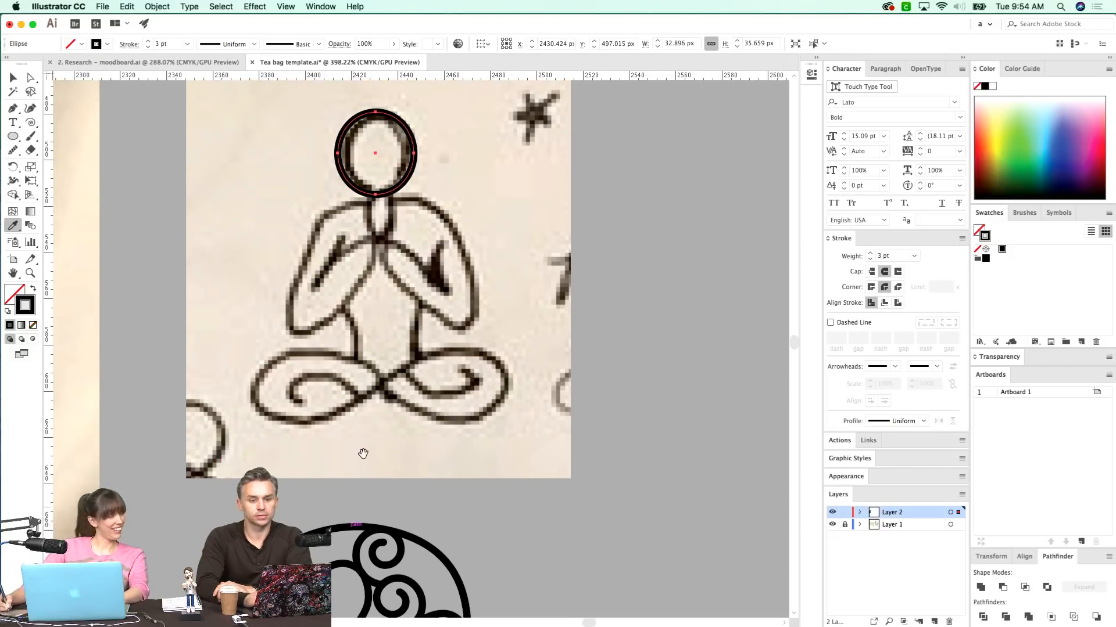
# - Resize the head ellipse to about 26 × 33 px to fit the sketched head
pyautogui.scroll(1, 360, 455)
pyautogui.hscroll(-1, 360, 456)
pyautogui.press('v')
pyautogui.moveTo(431, 174); pyautogui.dragTo(422, 175)
pyautogui.moveTo(393, 133); pyautogui.dragTo(392, 139)
# - Draw a narrow upright ellipse about 10 × 21 px over the small oval directly below the figure's head
pyautogui.hscroll(-1, 468, 270)
pyautogui.scroll(-1, 468, 270)
pyautogui.press('l')
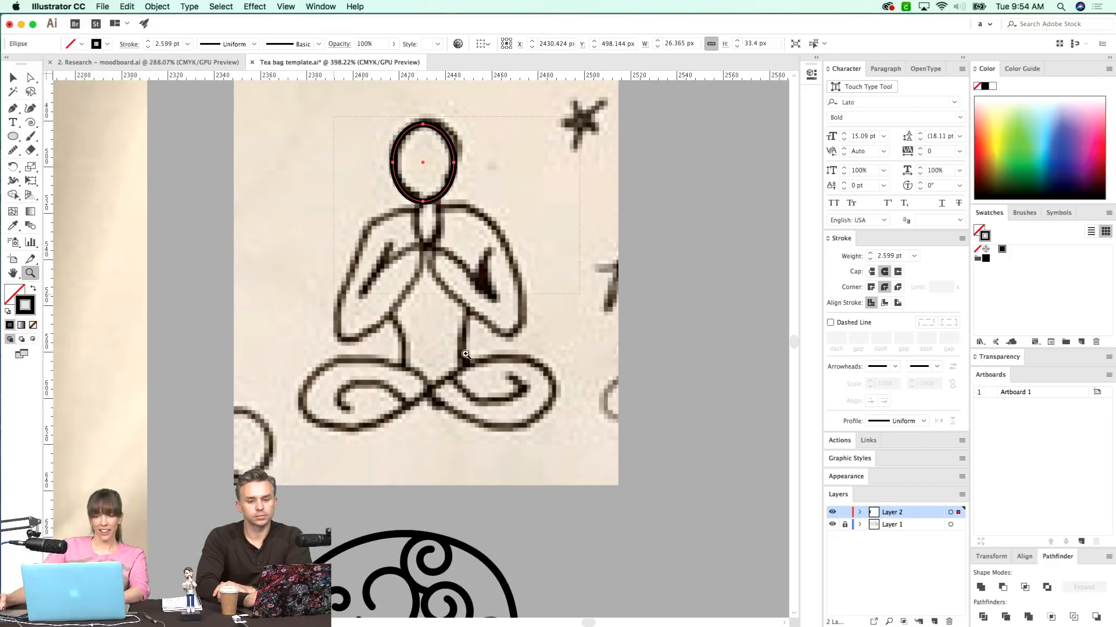
pyautogui.scroll(3, 493, 151)
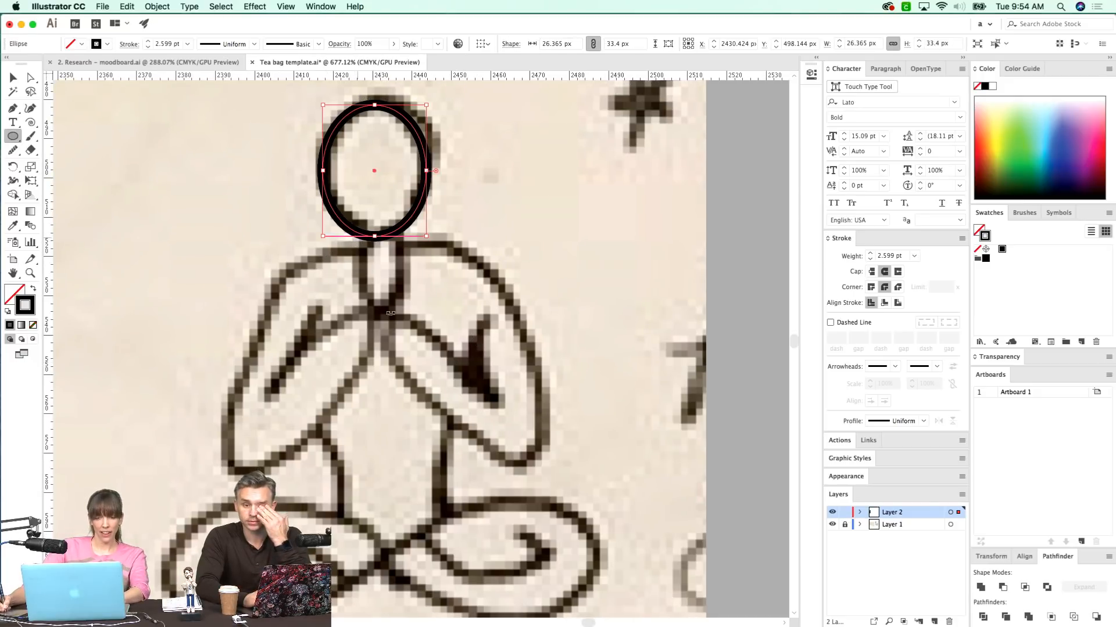
pyautogui.press('super+shift+a')
pyautogui.moveTo(407, 305); pyautogui.dragTo(401, 316)
pyautogui.press('a')
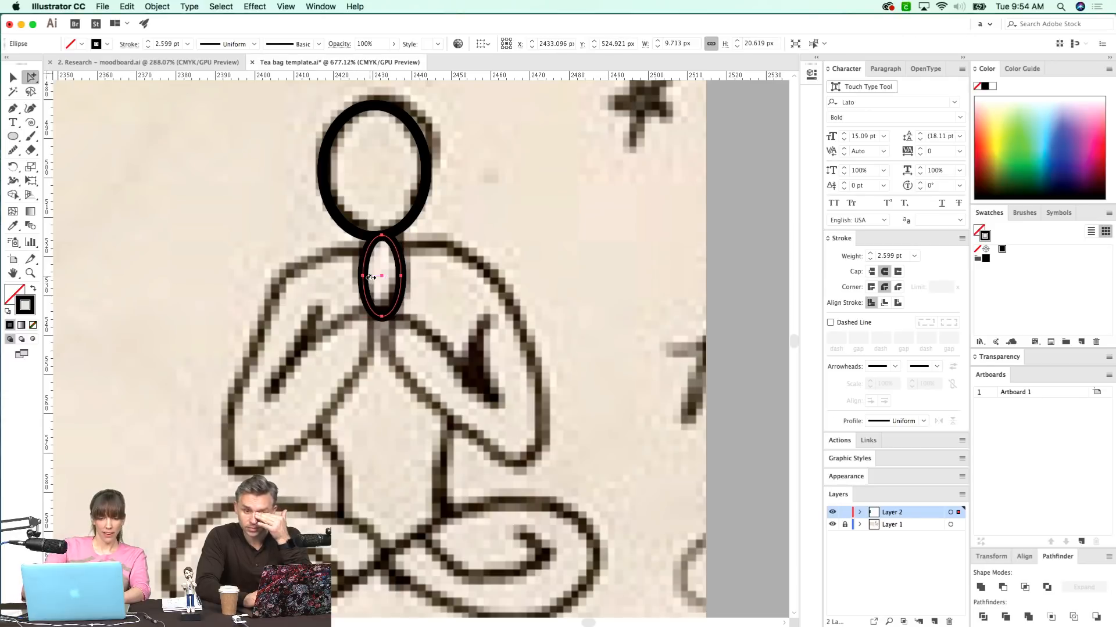
# - Shorten the small ellipse to about 18 px high and nudge it so it sits centred directly beneath the head
pyautogui.press('v')
pyautogui.moveTo(383, 235); pyautogui.dragTo(384, 240)
pyautogui.press('a')
pyautogui.press('Up')
pyautogui.press('Up')
pyautogui.press('Up')
pyautogui.press('Left')
pyautogui.press('Left')
pyautogui.press('Down')
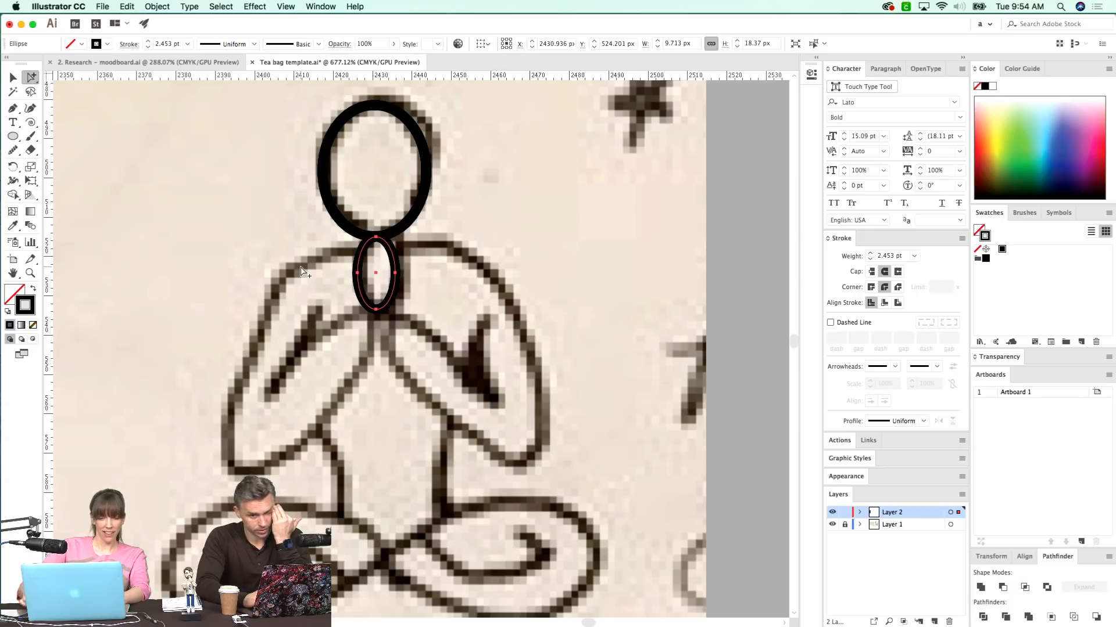
pyautogui.moveTo(442, 274); pyautogui.dragTo(476, 260)
pyautogui.press('super+minus')
pyautogui.press('super+minus')
pyautogui.press('super+minus')
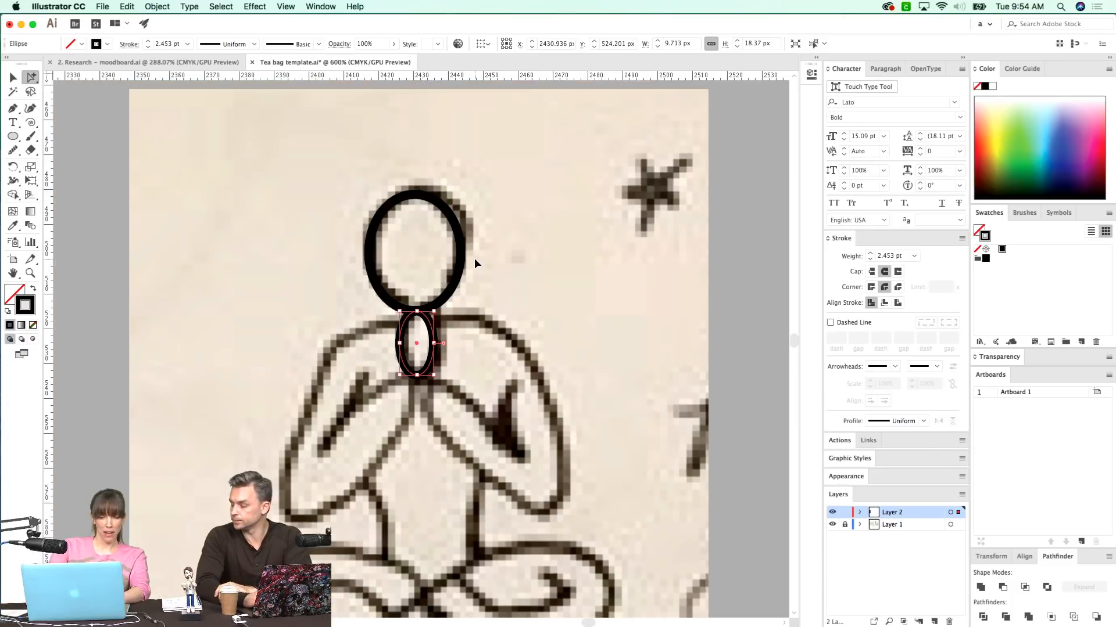
pyautogui.scroll(-5, 441, 407)
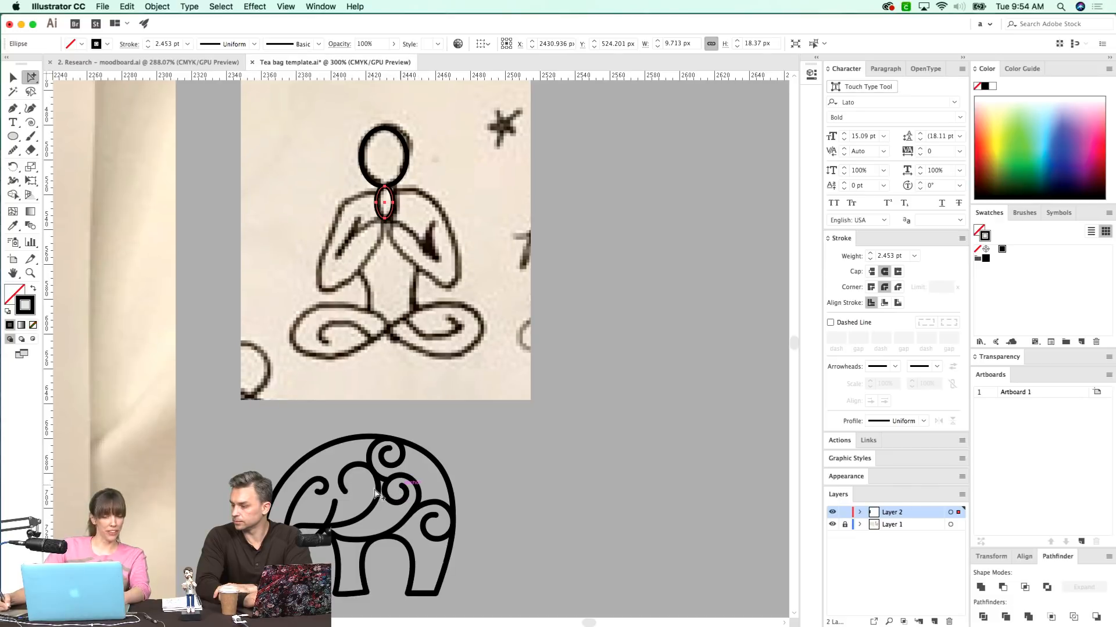
pyautogui.click(29, 120)
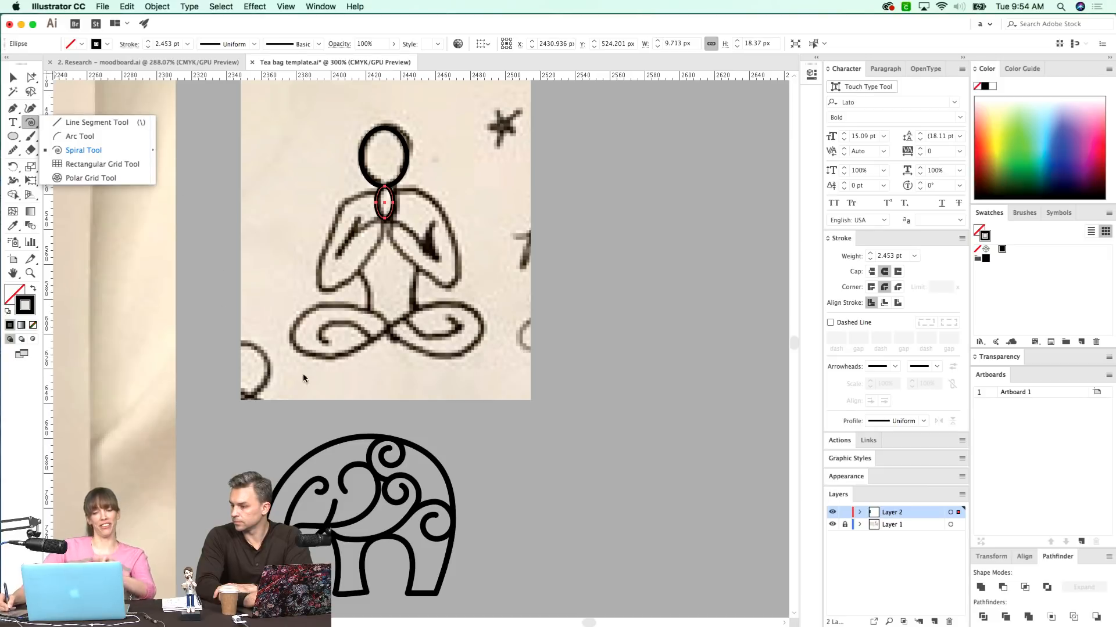
pyautogui.press('super+shift+a')
pyautogui.moveTo(385, 474)
pyautogui.mouseDown()
pyautogui.moveTo(382, 463)
pyautogui.moveTo(381, 477)
pyautogui.mouseUp()
pyautogui.click(26, 126)
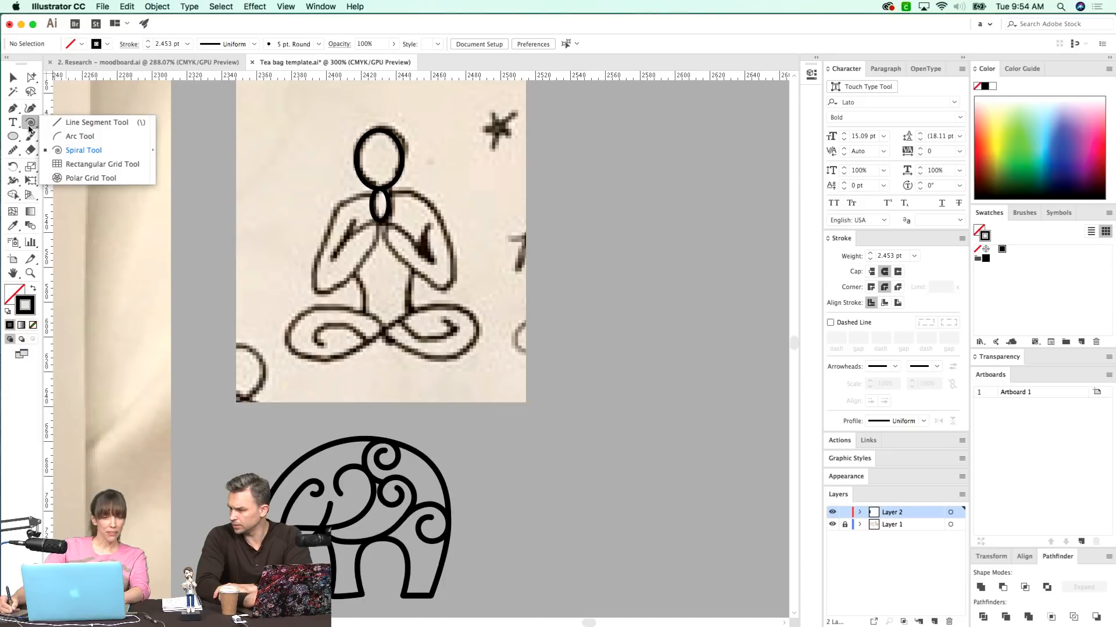
pyautogui.click(92, 123)
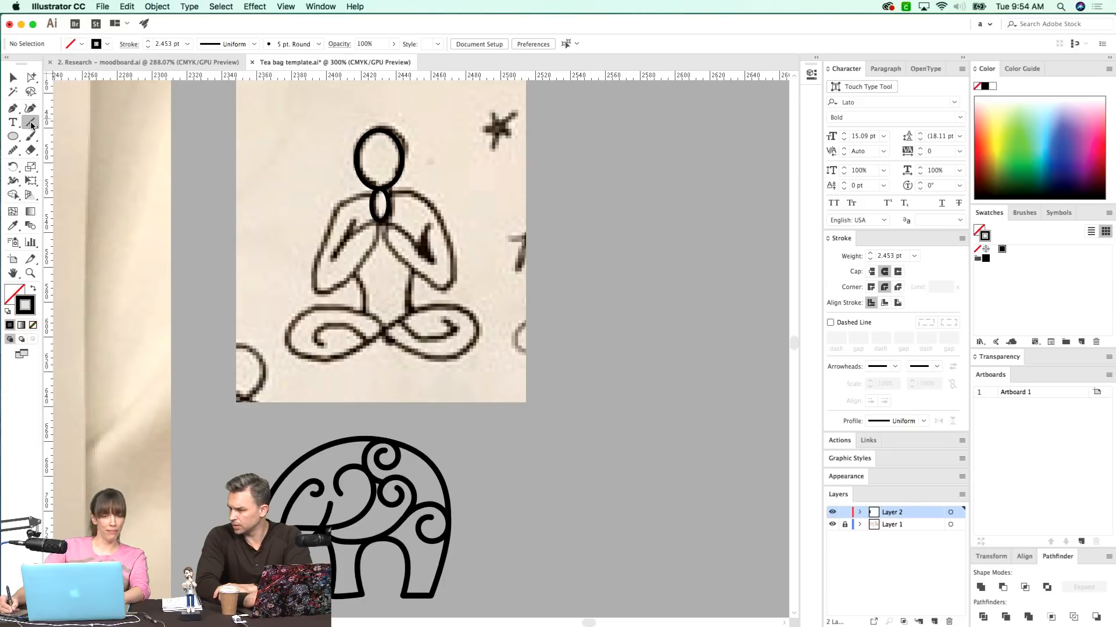
# - Draw a spiral about 37 × 30 px over the elephant's upper rear outline with the Spiral tool, adding extra turns
pyautogui.click(32, 126)
pyautogui.click(78, 150)
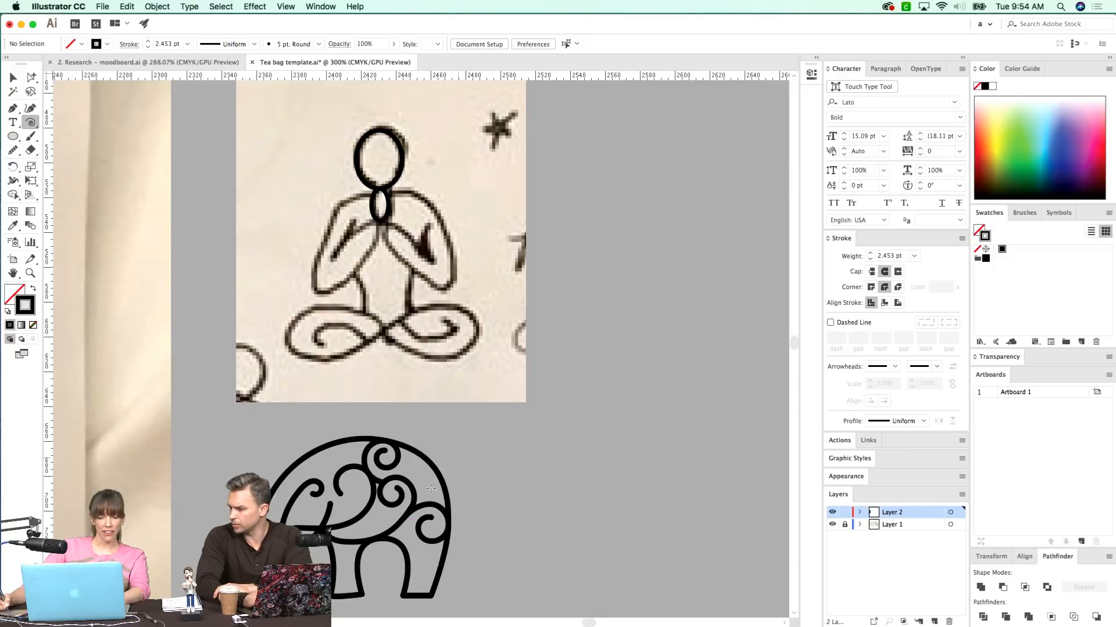
pyautogui.moveTo(528, 401); pyautogui.dragTo(402, 475)
pyautogui.moveTo(297, 564); pyautogui.dragTo(677, 303)
pyautogui.moveTo(376, 382); pyautogui.dragTo(565, 331)
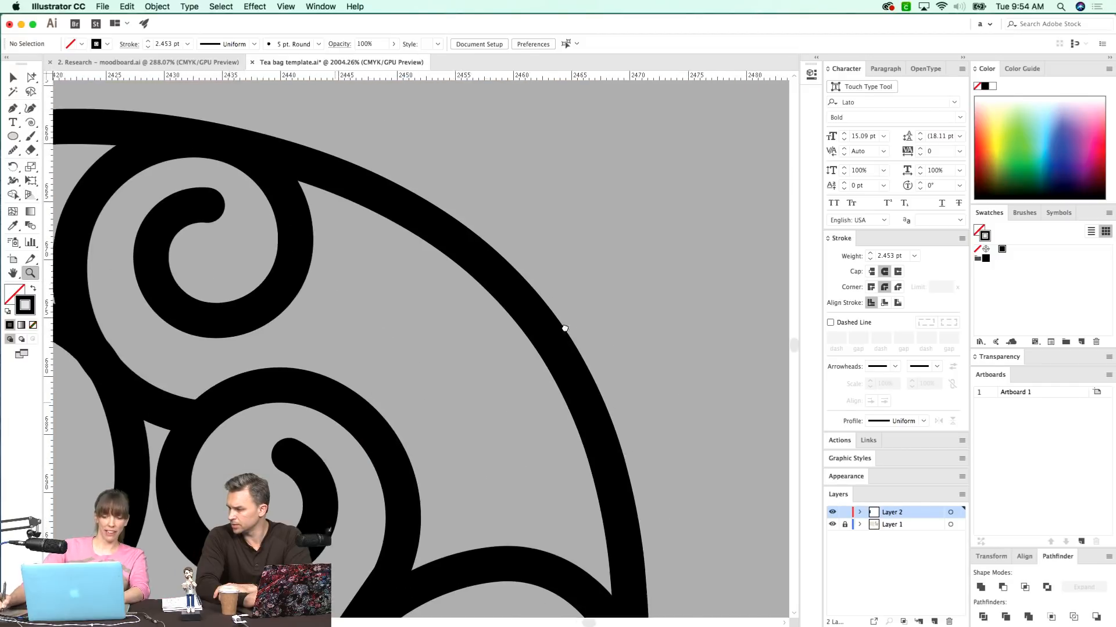
pyautogui.press('super+minus')
pyautogui.press('super+minus')
pyautogui.press('super+minus')
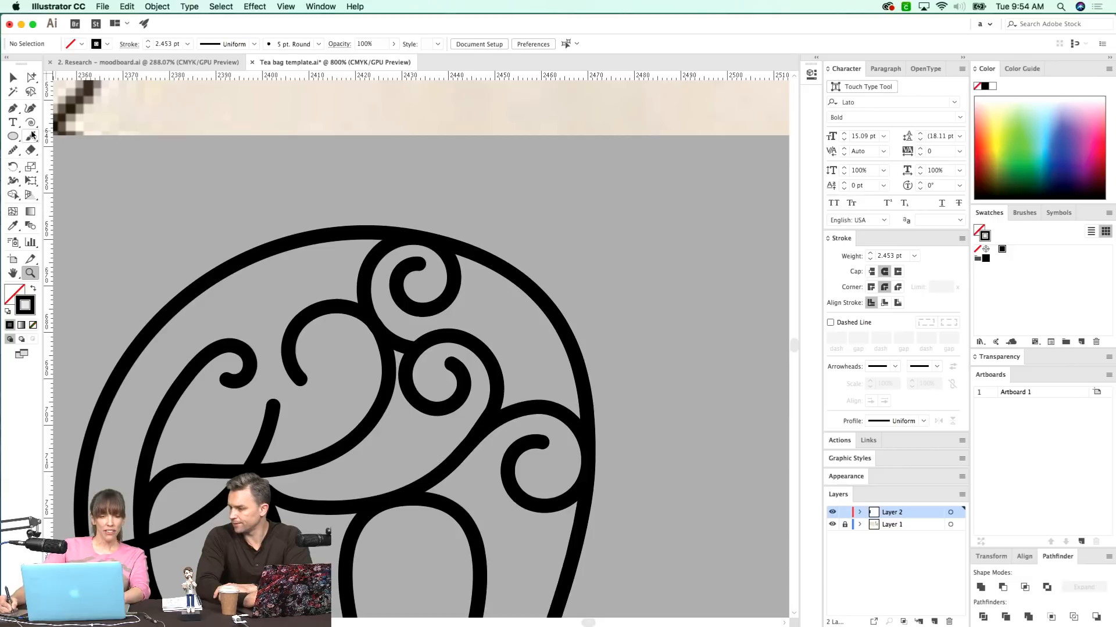
pyautogui.moveTo(562, 303); pyautogui.dragTo(670, 293)
pyautogui.press('Up')
pyautogui.press('Up')
pyautogui.press('Up')
pyautogui.moveTo(668, 289); pyautogui.dragTo(668, 289)
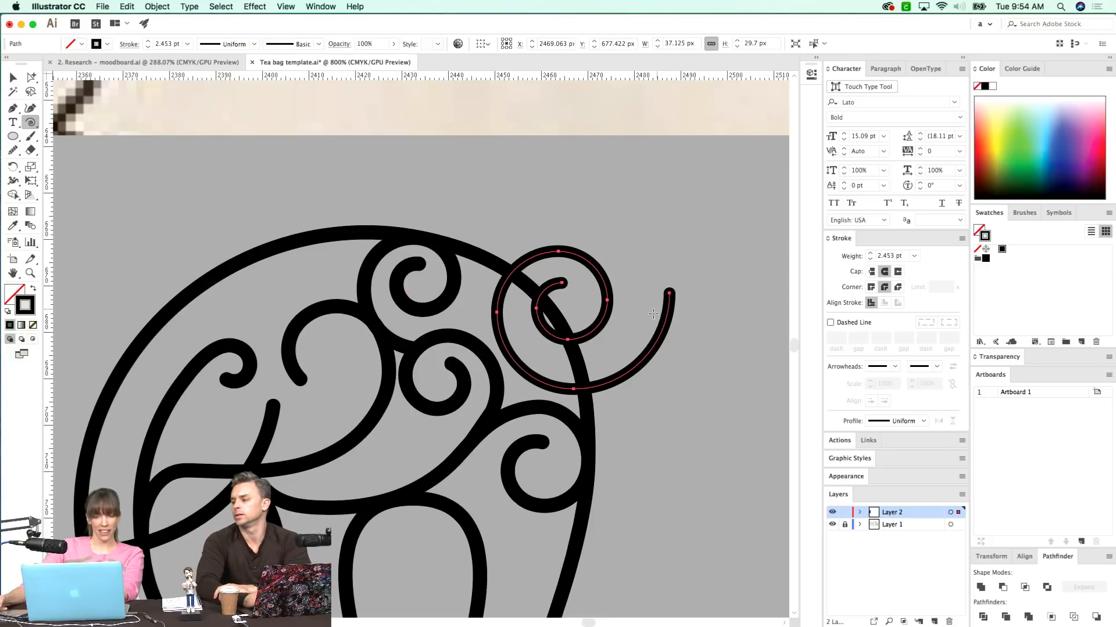
# - Select the demonstration spiral's outer end anchor to show its handles, and remove the spiral from the artwork
pyautogui.press('v')
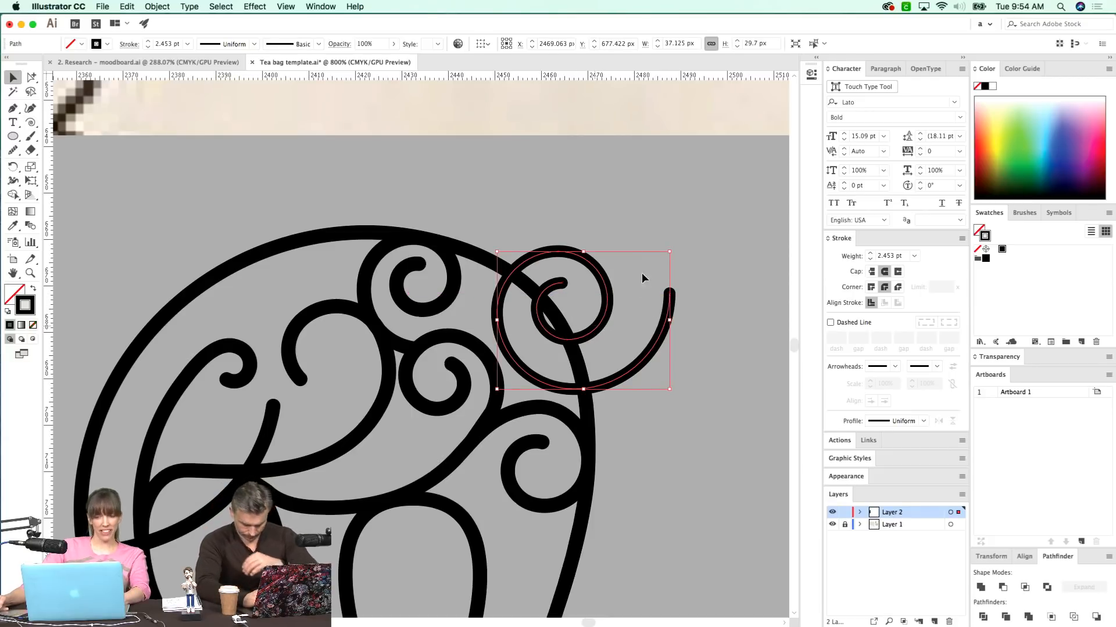
pyautogui.click(691, 276)
pyautogui.press('a')
pyautogui.moveTo(692, 277); pyautogui.dragTo(658, 307)
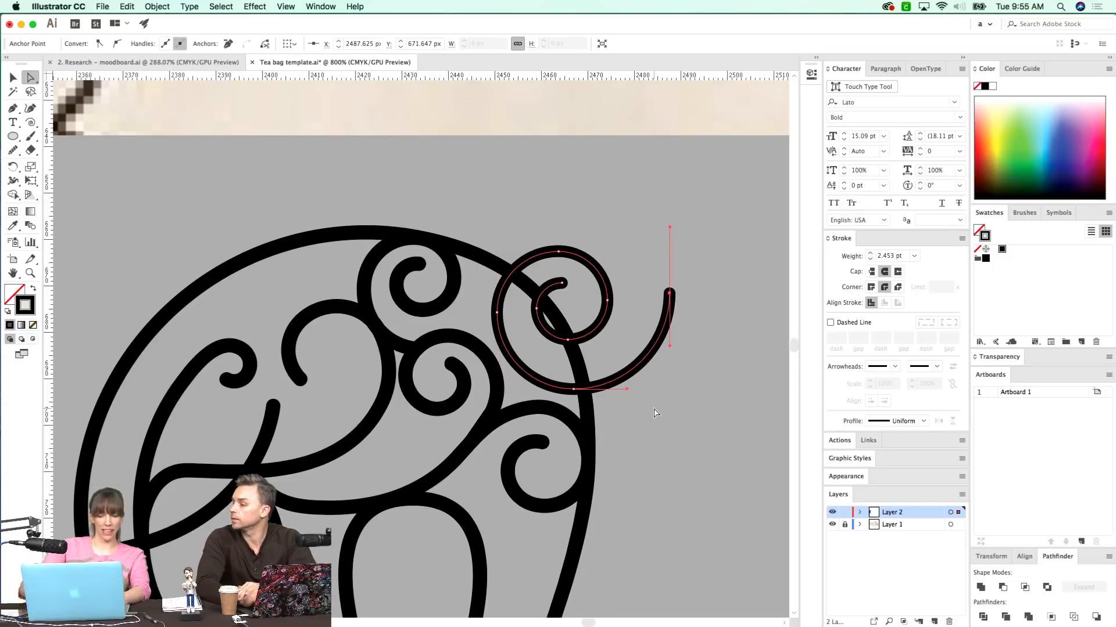
pyautogui.press('super+minus')
pyautogui.press('super+minus')
pyautogui.press('super+minus')
pyautogui.press('v')
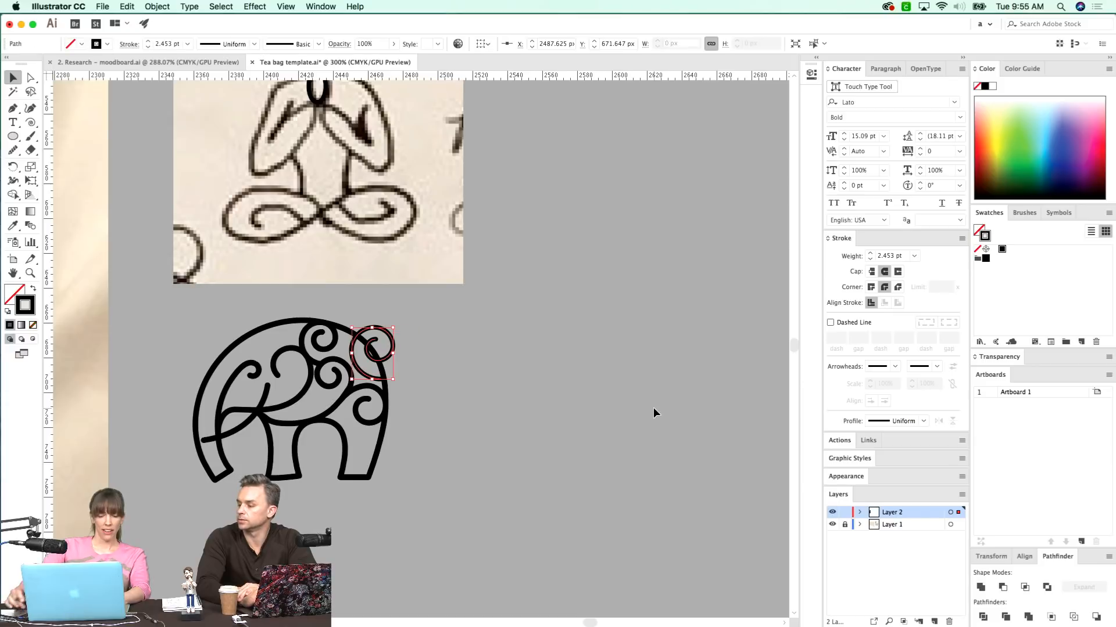
pyautogui.click(653, 409)
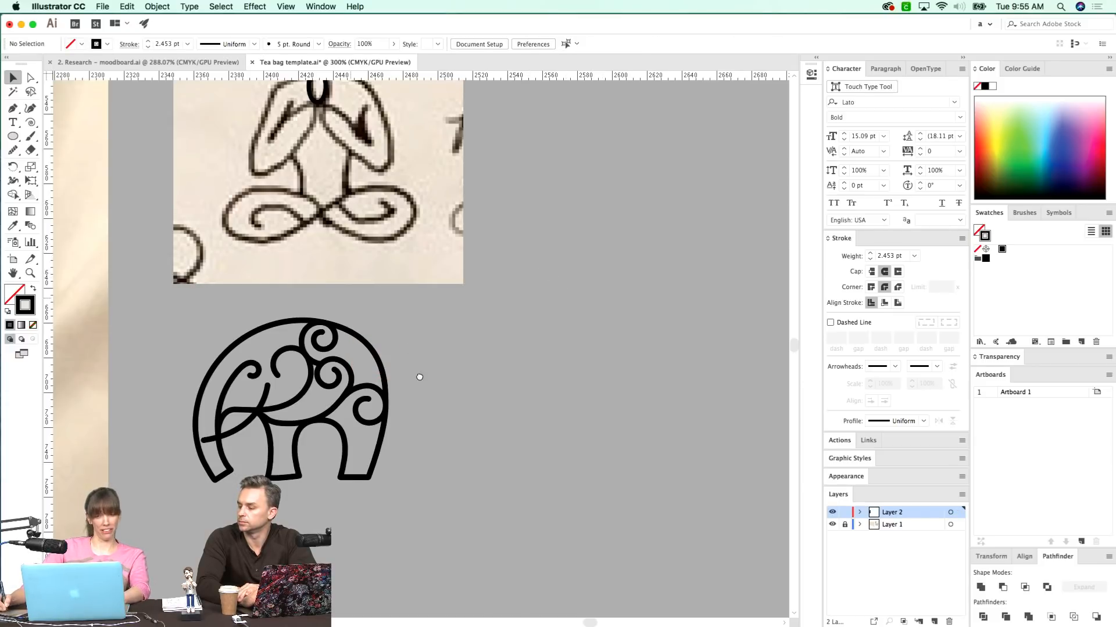
# - Trace the figure's left shoulder, outer arm, elbow and forearm up to the hands with the Pen tool
pyautogui.moveTo(411, 363); pyautogui.dragTo(494, 482)
pyautogui.press('z')
pyautogui.click(277, 437)
pyautogui.moveTo(340, 334); pyautogui.dragTo(330, 398)
pyautogui.press('p')
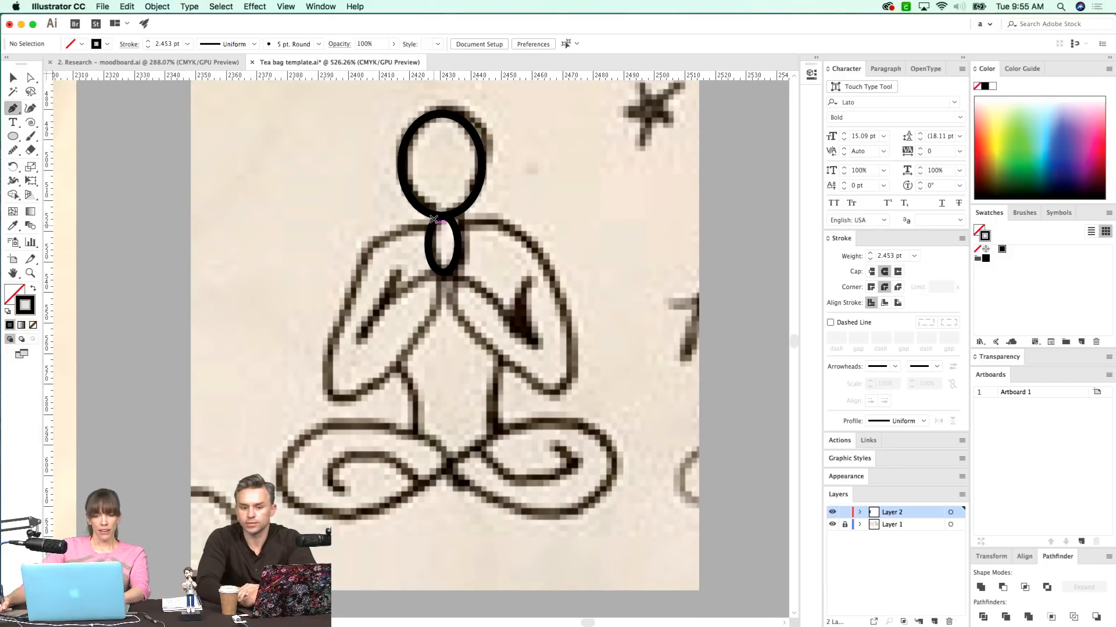
pyautogui.click(432, 222)
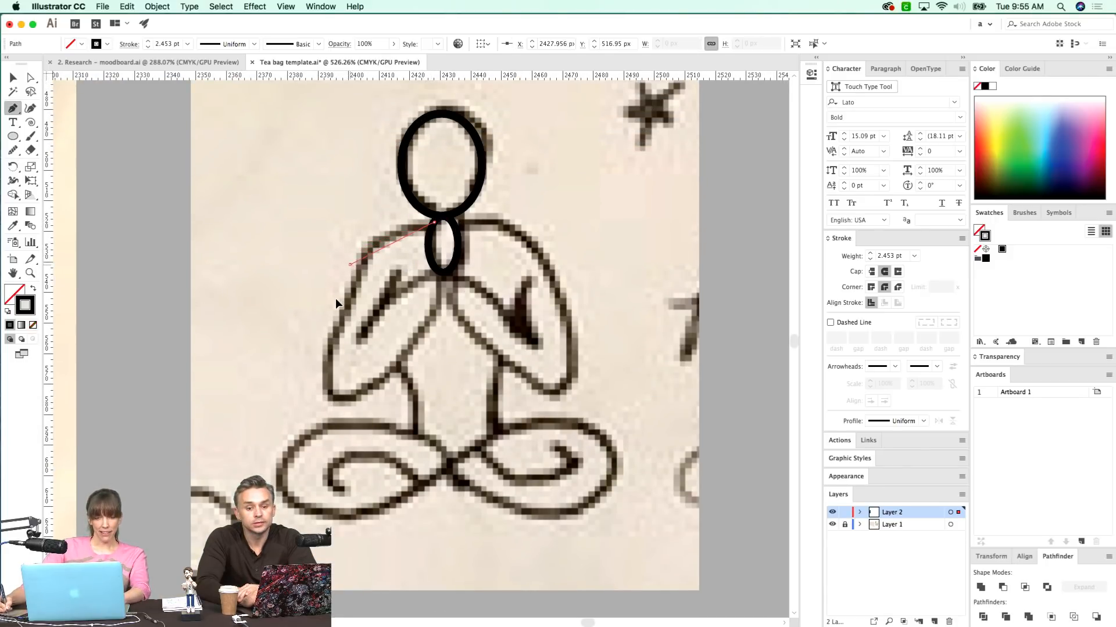
pyautogui.moveTo(340, 308); pyautogui.dragTo(328, 316)
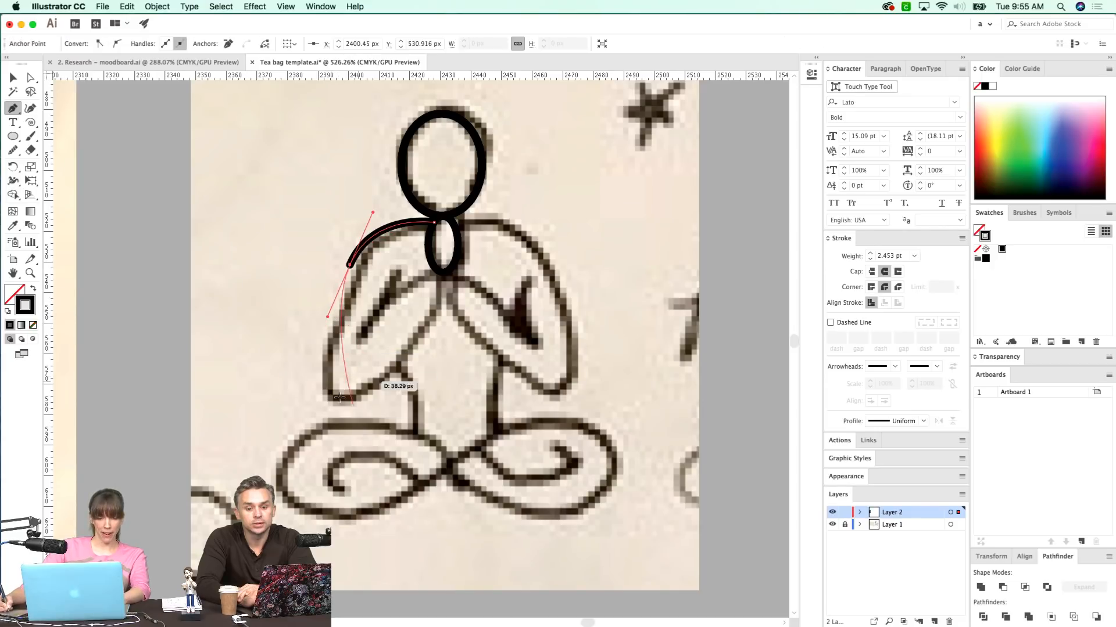
pyautogui.moveTo(335, 400); pyautogui.dragTo(370, 423)
pyautogui.moveTo(439, 308); pyautogui.dragTo(448, 292)
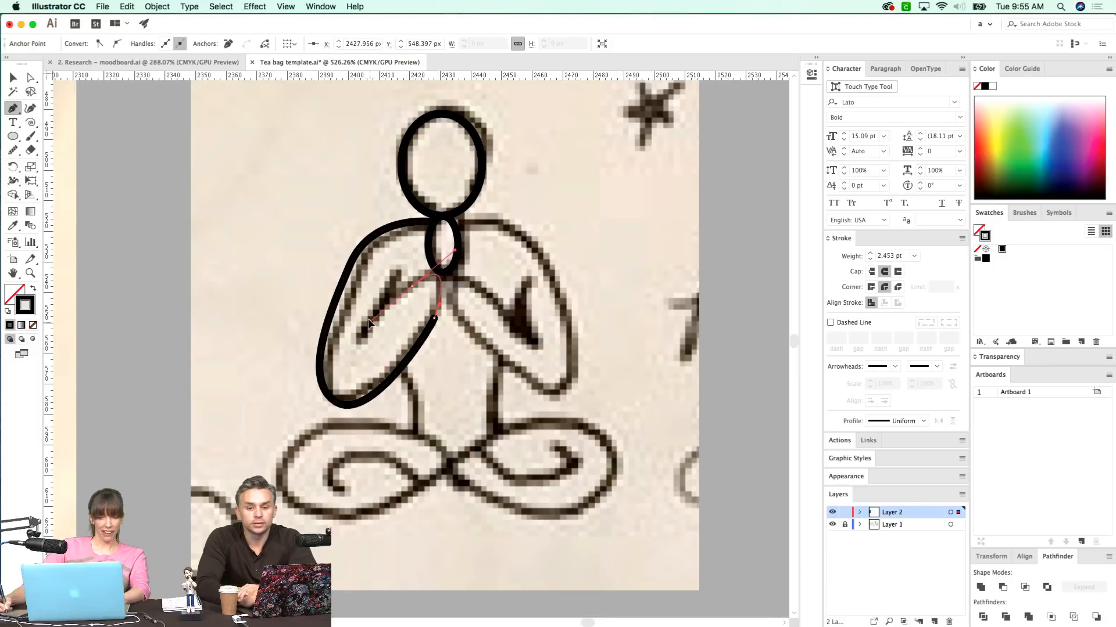
# - Continue the arm path from the hands down to the inner elbow and back up the crease, and end the path
pyautogui.moveTo(369, 320); pyautogui.dragTo(369, 320)
pyautogui.click(364, 347)
pyautogui.click(397, 263)
pyautogui.press('super+y')
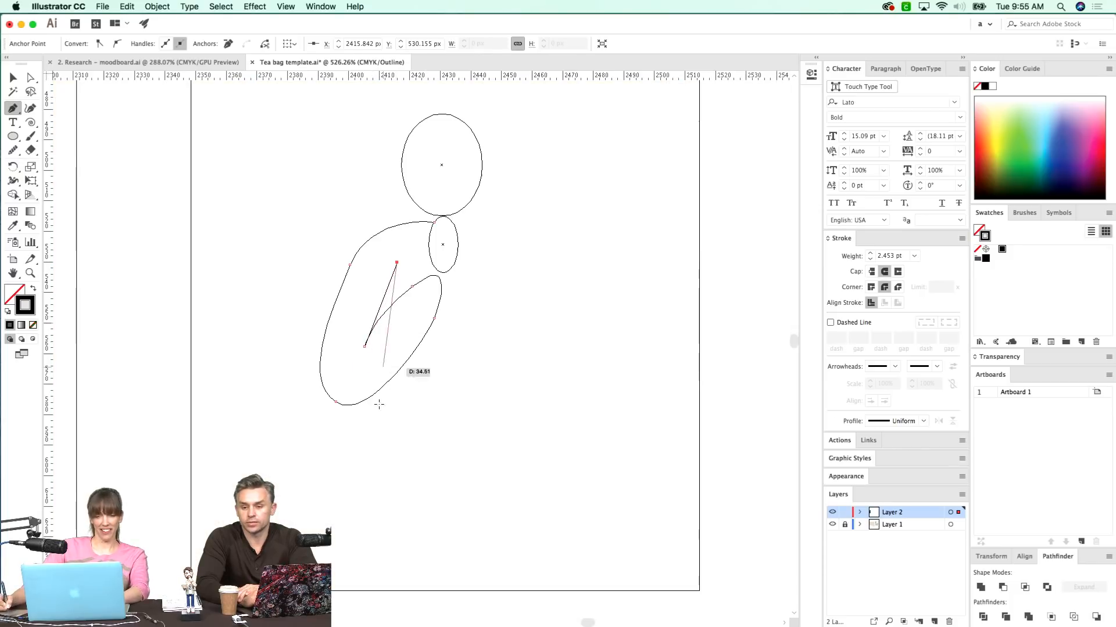
pyautogui.keyDown('super'); pyautogui.click(382, 398); pyautogui.keyUp('super')
pyautogui.moveTo(383, 401); pyautogui.dragTo(367, 428)
pyautogui.press('super+y')
pyautogui.press('a')
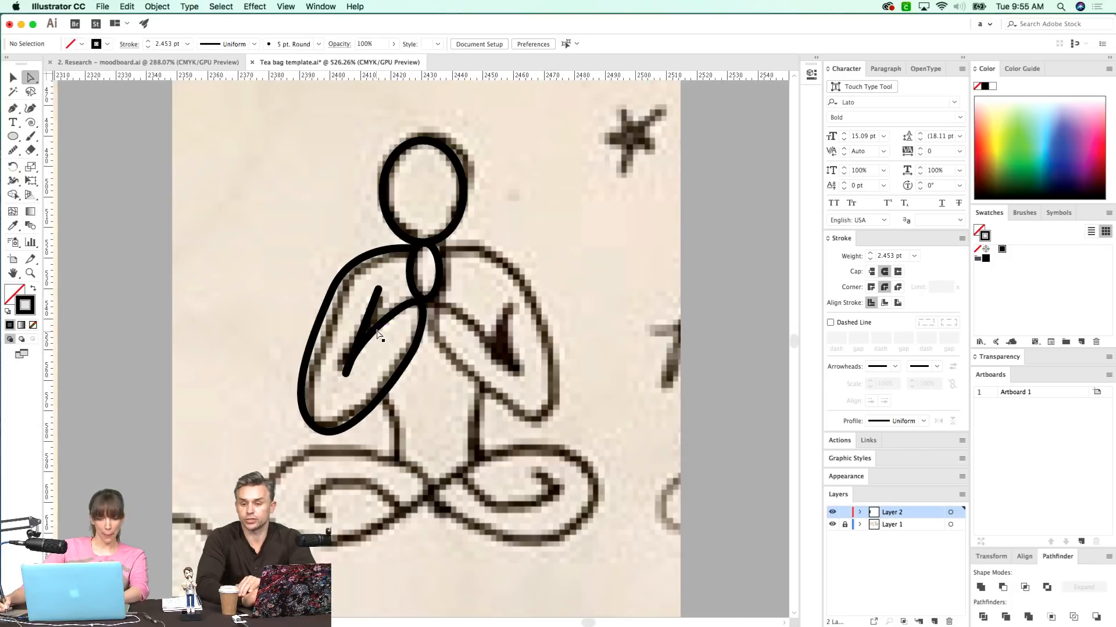
# - Add an anchor midway along the arm crease's straight line in Outline view and shift it toward the outer arm to curve the line
pyautogui.click(363, 351)
pyautogui.click(395, 315)
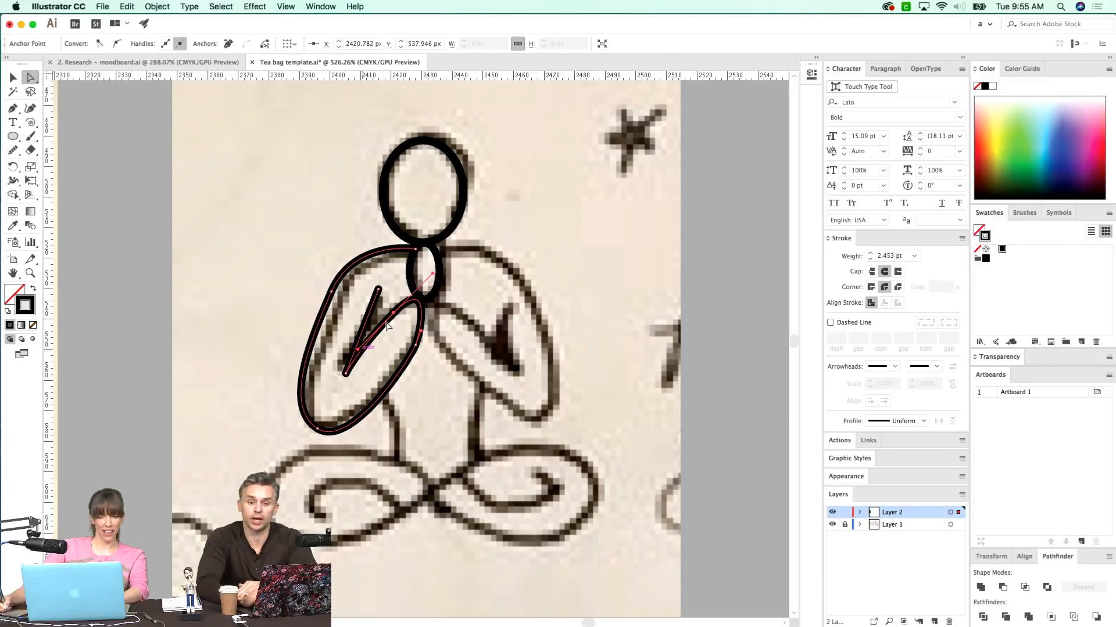
pyautogui.press('super+y')
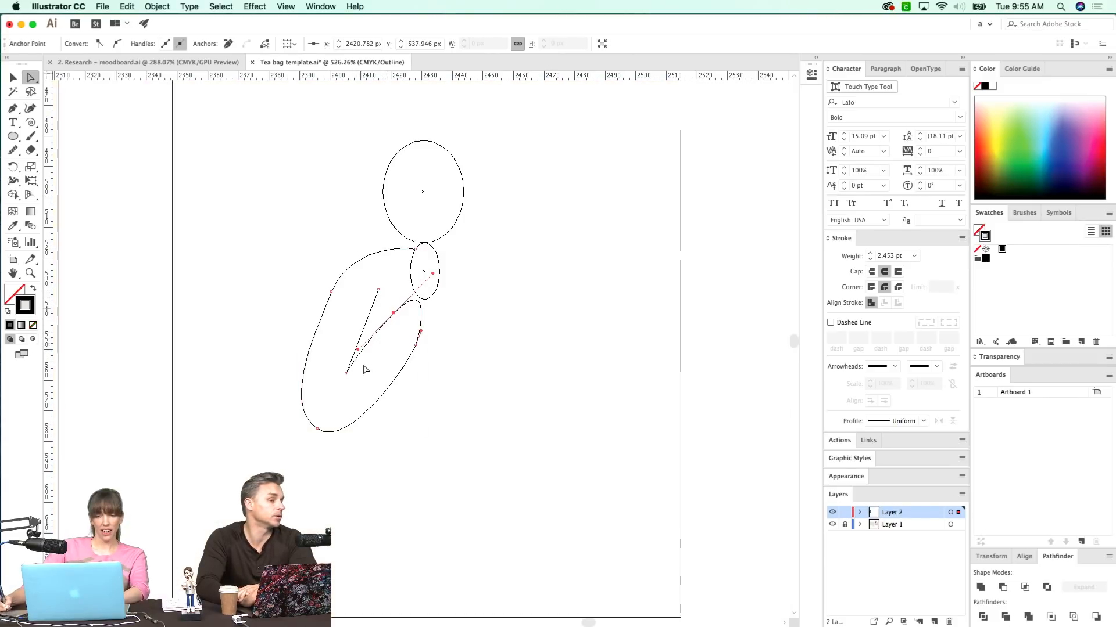
pyautogui.keyDown('super'); pyautogui.click(389, 292); pyautogui.keyUp('super')
pyautogui.click(378, 289)
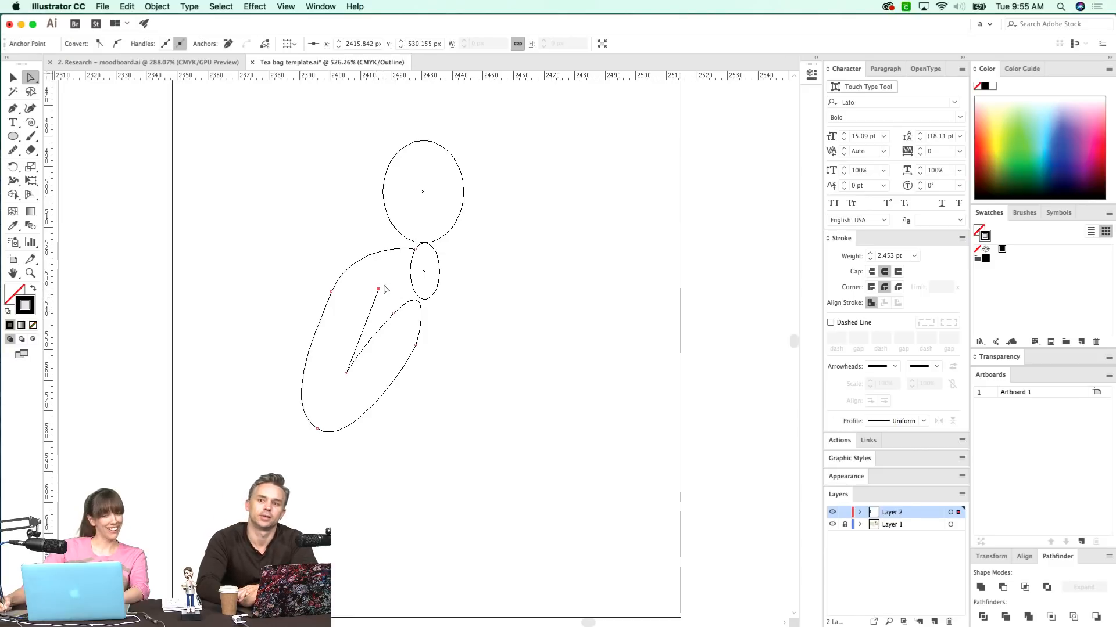
pyautogui.click(386, 302)
pyautogui.press('p')
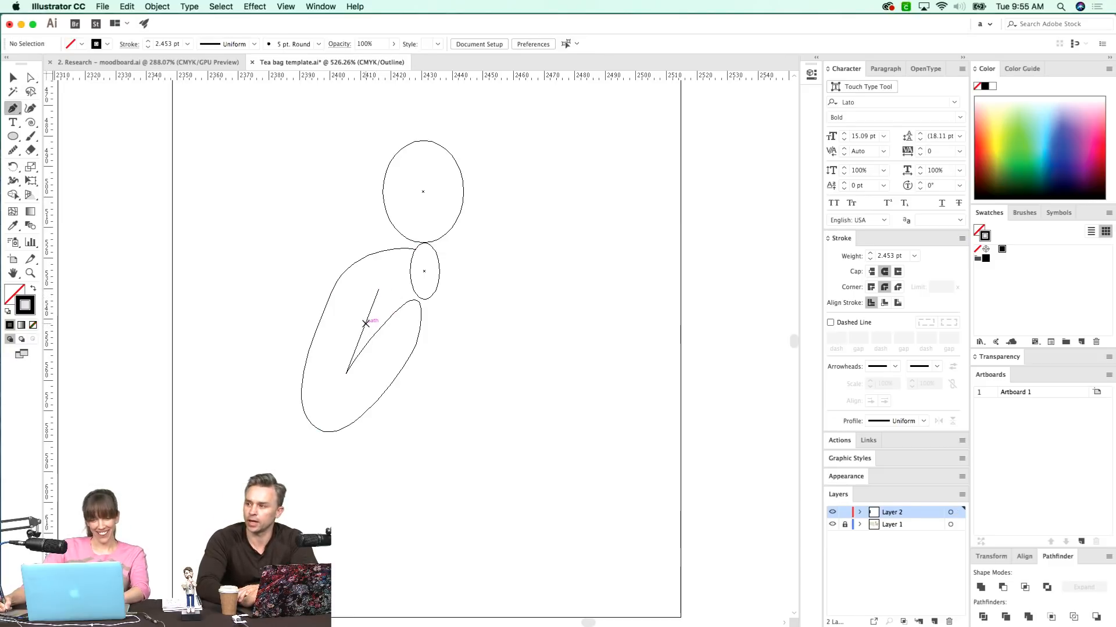
pyautogui.keyDown('super'); pyautogui.click(365, 323); pyautogui.keyUp('super')
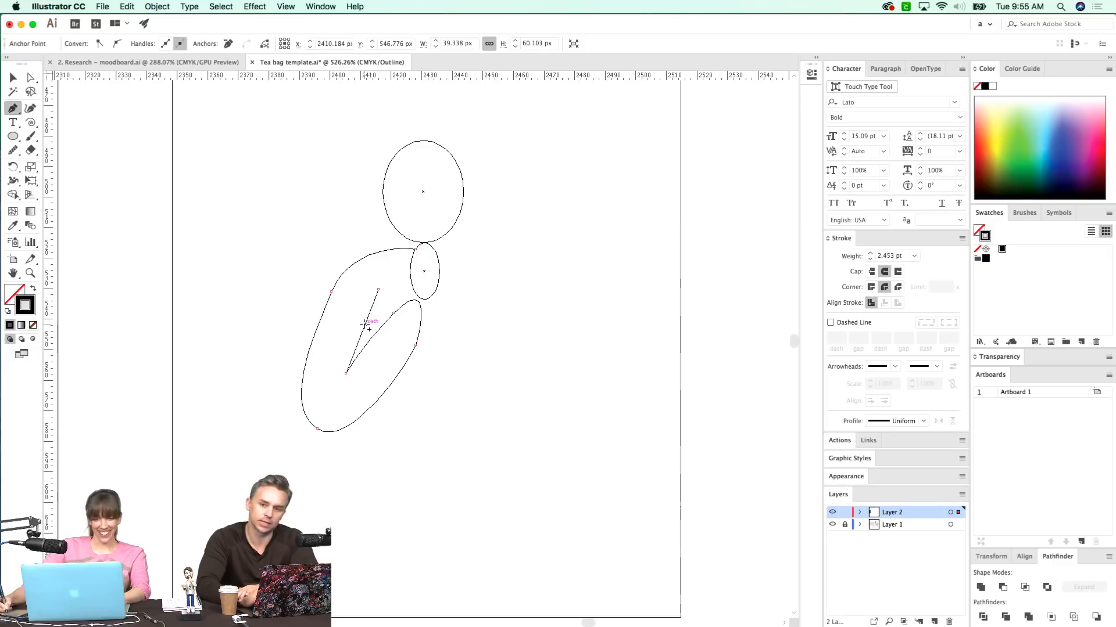
pyautogui.click(365, 323)
pyautogui.moveTo(365, 324); pyautogui.dragTo(357, 334)
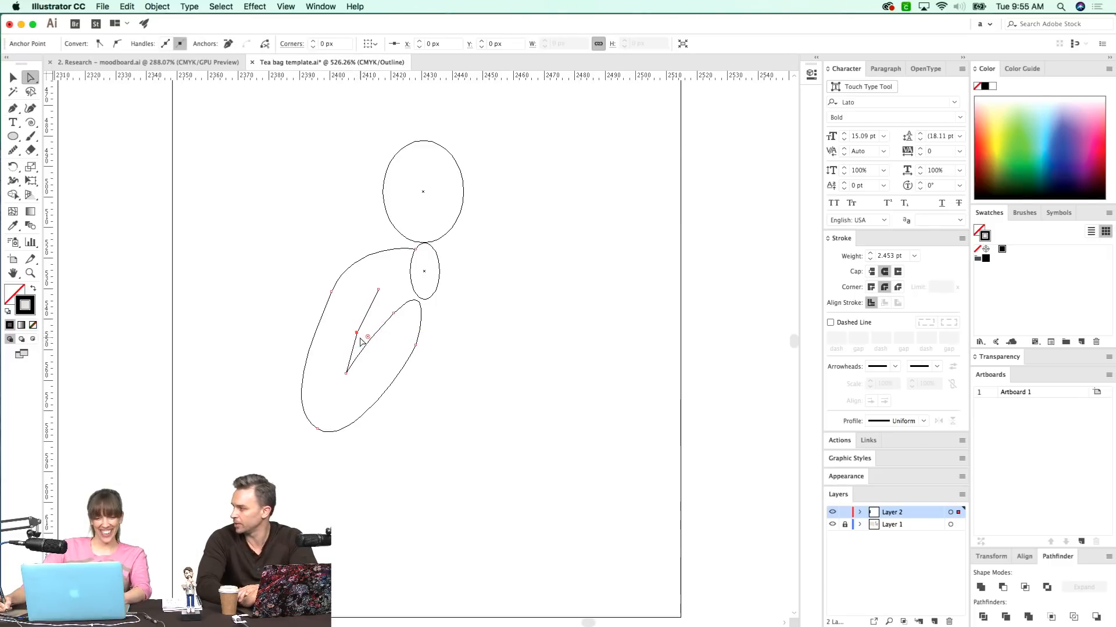
pyautogui.press('n')
pyautogui.press('a')
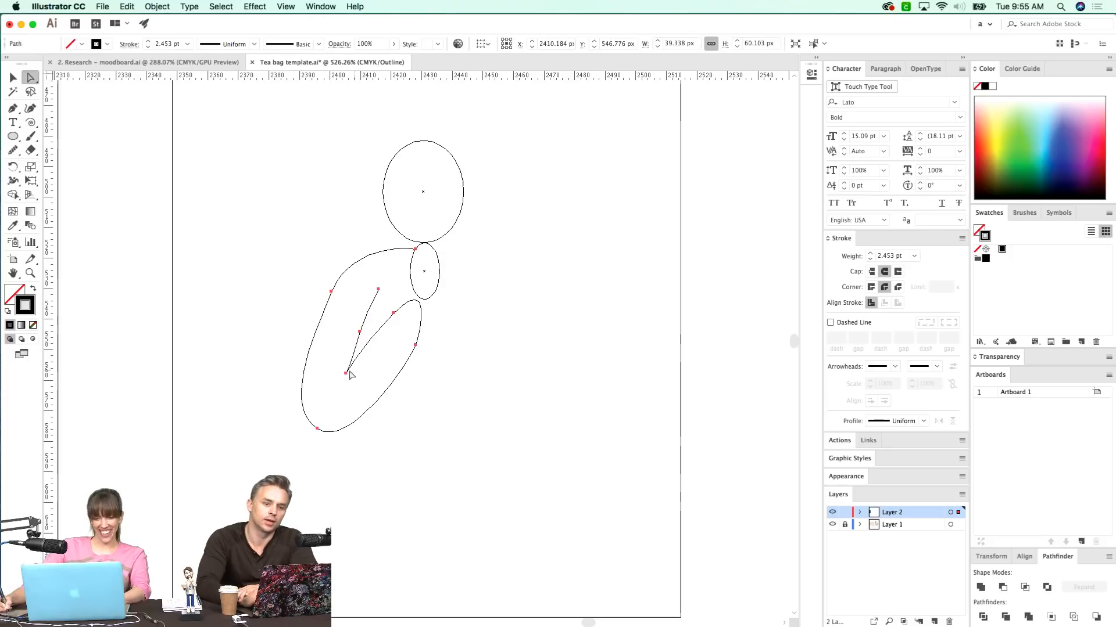
# - Refine the handles around the inner elbow anchor and the crease in Outline view, deselect the path, and restore the preview
pyautogui.click(347, 374)
pyautogui.click(350, 377)
pyautogui.click(346, 374)
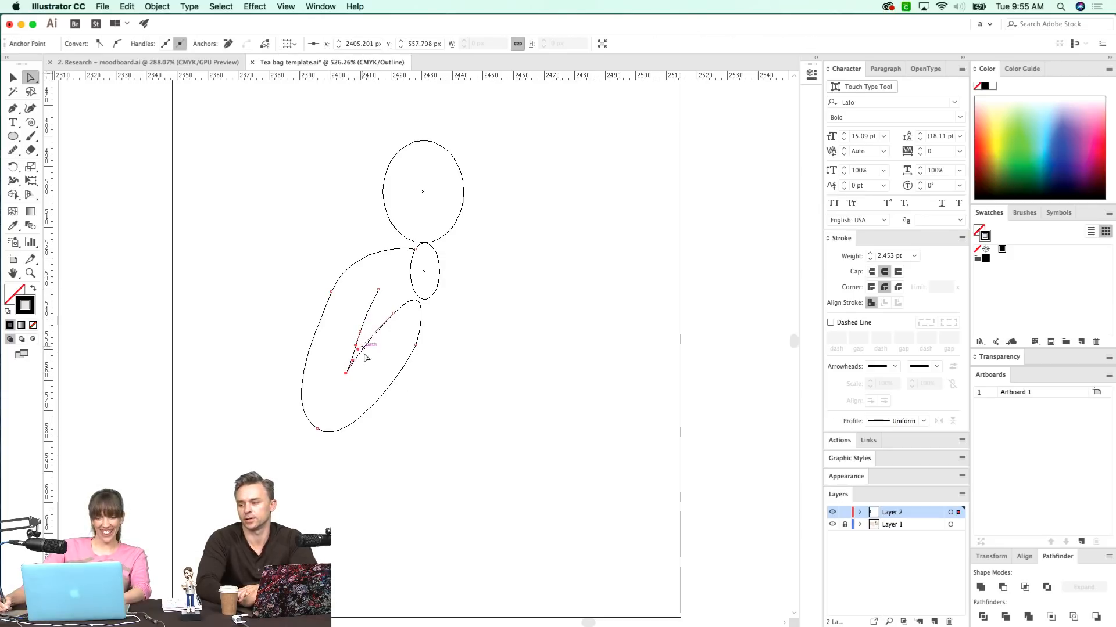
pyautogui.press('z')
pyautogui.moveTo(403, 310); pyautogui.dragTo(313, 416)
pyautogui.press('a')
pyautogui.moveTo(407, 272); pyautogui.dragTo(372, 299)
pyautogui.moveTo(358, 256); pyautogui.dragTo(333, 304)
pyautogui.press('super+shift+a')
pyautogui.moveTo(368, 393); pyautogui.dragTo(345, 399)
pyautogui.press('super+minus')
pyautogui.press('super+minus')
pyautogui.press('super+minus')
pyautogui.press('super+y')
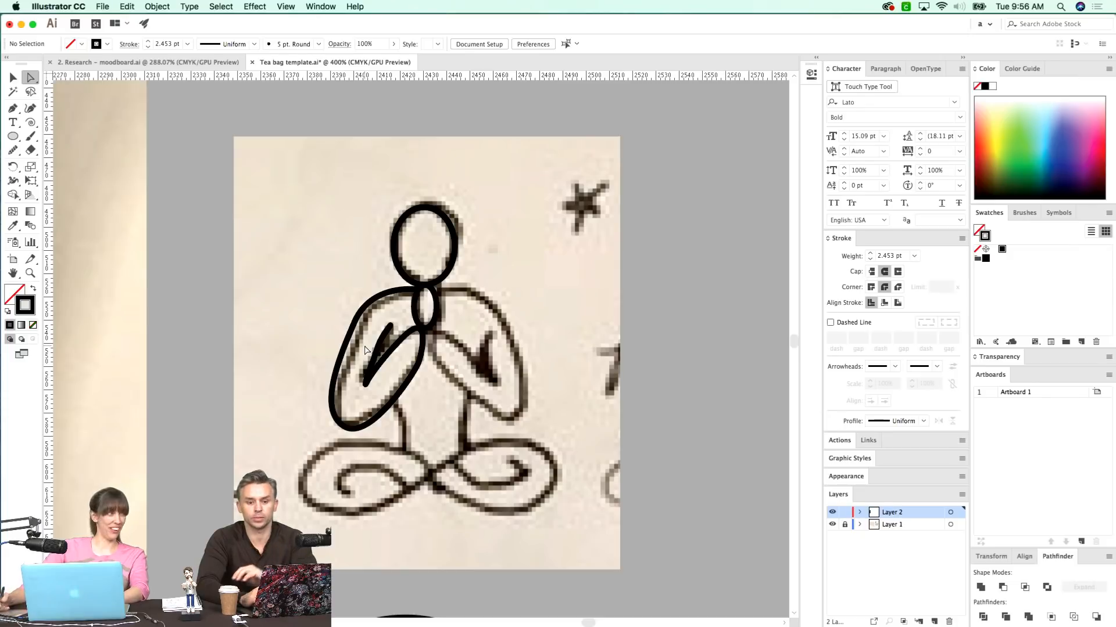
# - Adjust the forearm's anchor just below the hands to smooth the curve that runs down toward the elbow
pyautogui.moveTo(433, 394); pyautogui.dragTo(396, 402)
pyautogui.press('z')
pyautogui.moveTo(390, 463); pyautogui.dragTo(443, 478)
pyautogui.press('super+y')
pyautogui.press('a')
pyautogui.moveTo(413, 289); pyautogui.dragTo(365, 316)
pyautogui.press('super+y')
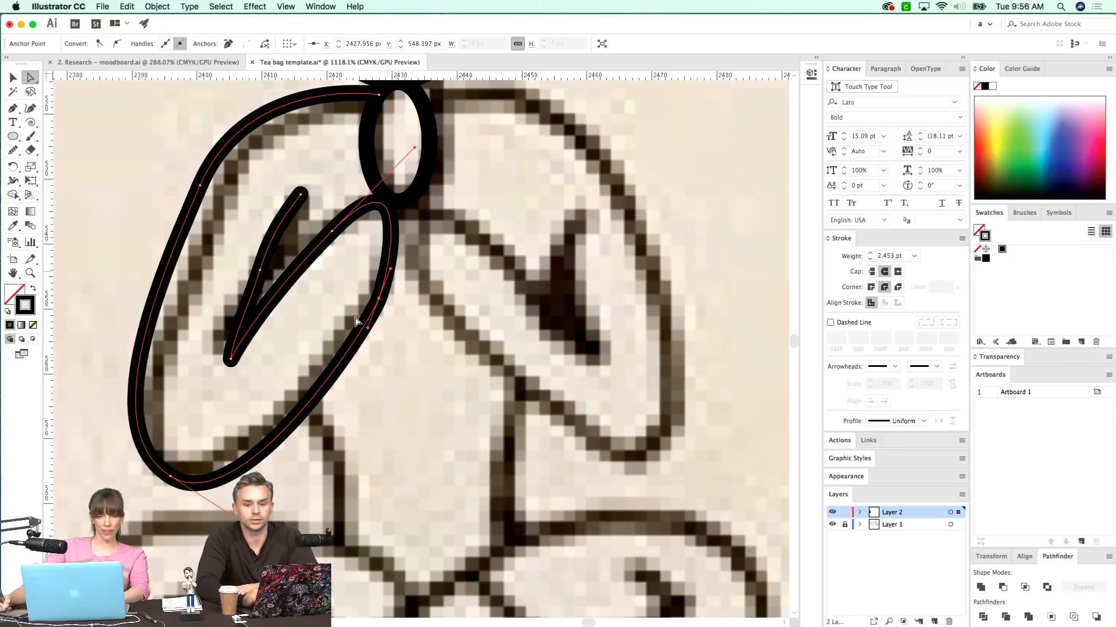
pyautogui.moveTo(382, 301); pyautogui.dragTo(372, 299)
pyautogui.moveTo(385, 341); pyautogui.dragTo(400, 408)
# - Reshape the shoulder's outer curve by moving its anchor down the arm and nudging it inward, and select the whole arm path
pyautogui.moveTo(219, 256)
pyautogui.mouseDown()
pyautogui.moveTo(229, 252)
pyautogui.moveTo(206, 269)
pyautogui.mouseUp()
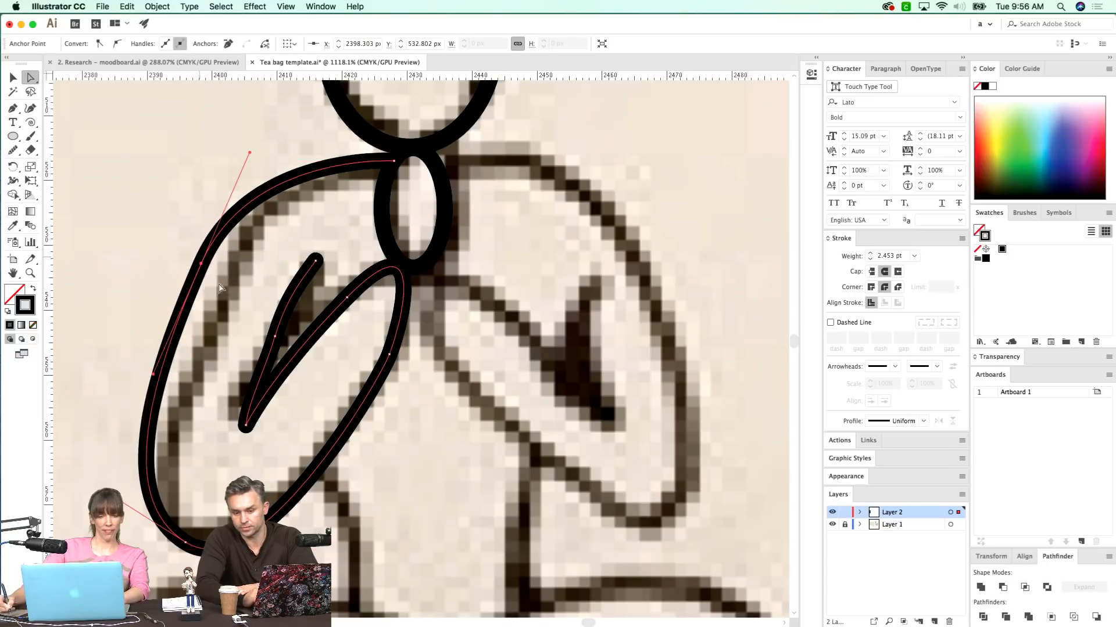
pyautogui.press('Right')
pyautogui.press('Right')
pyautogui.press('super+minus')
pyautogui.press('super+minus')
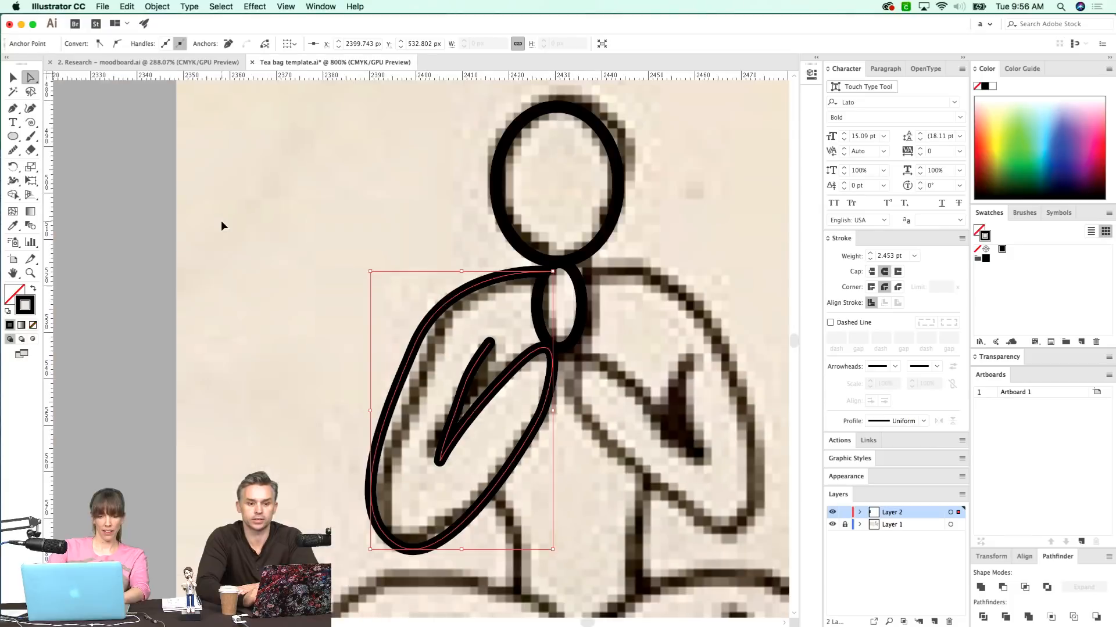
pyautogui.click(370, 285)
pyautogui.moveTo(344, 305); pyautogui.dragTo(294, 281)
pyautogui.hscroll(2, 294, 281)
pyautogui.press('super+y')
pyautogui.click(319, 379)
pyautogui.press('super+y')
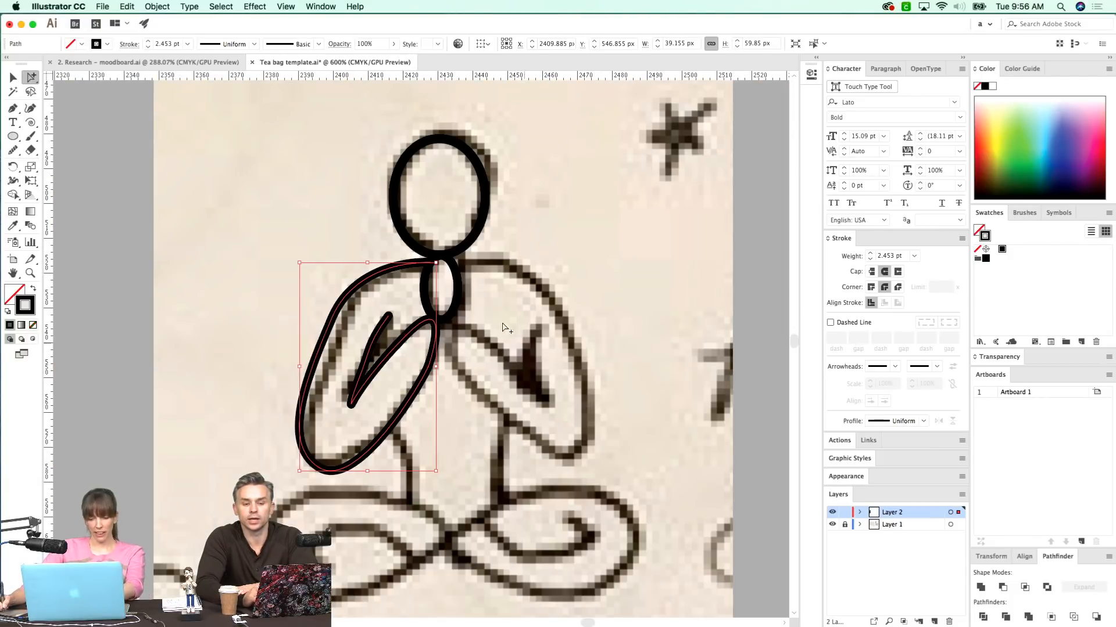
# - Try to reflect the arm across the neck's vertical centre line, and undo the reflection
pyautogui.press('o')
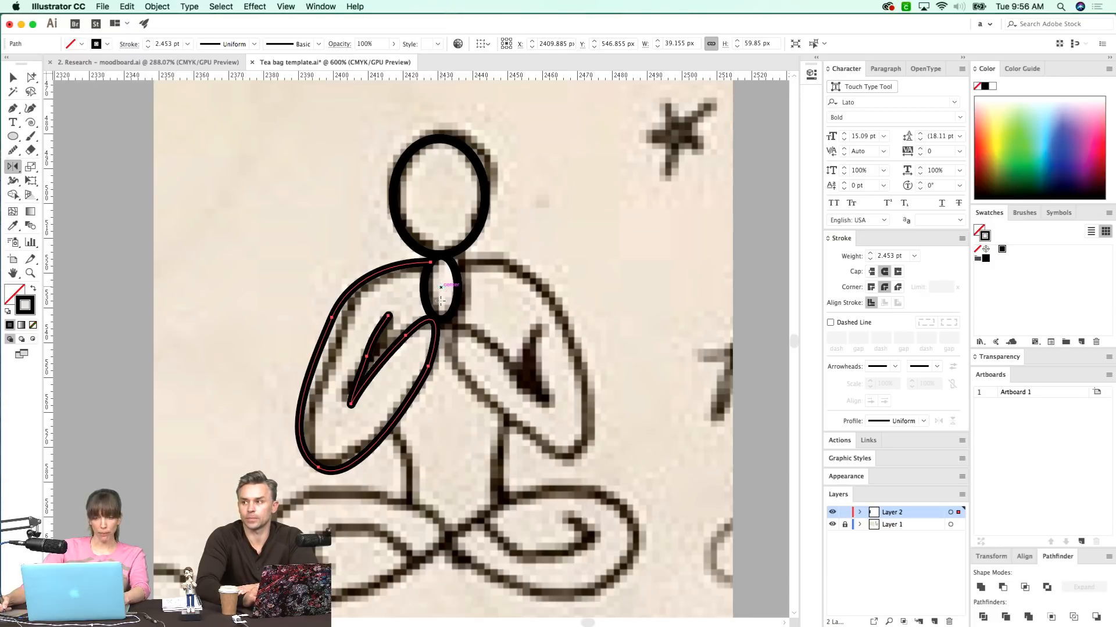
pyautogui.keyDown('alt'); pyautogui.click(440, 286); pyautogui.keyUp('alt')
pyautogui.click(488, 348)
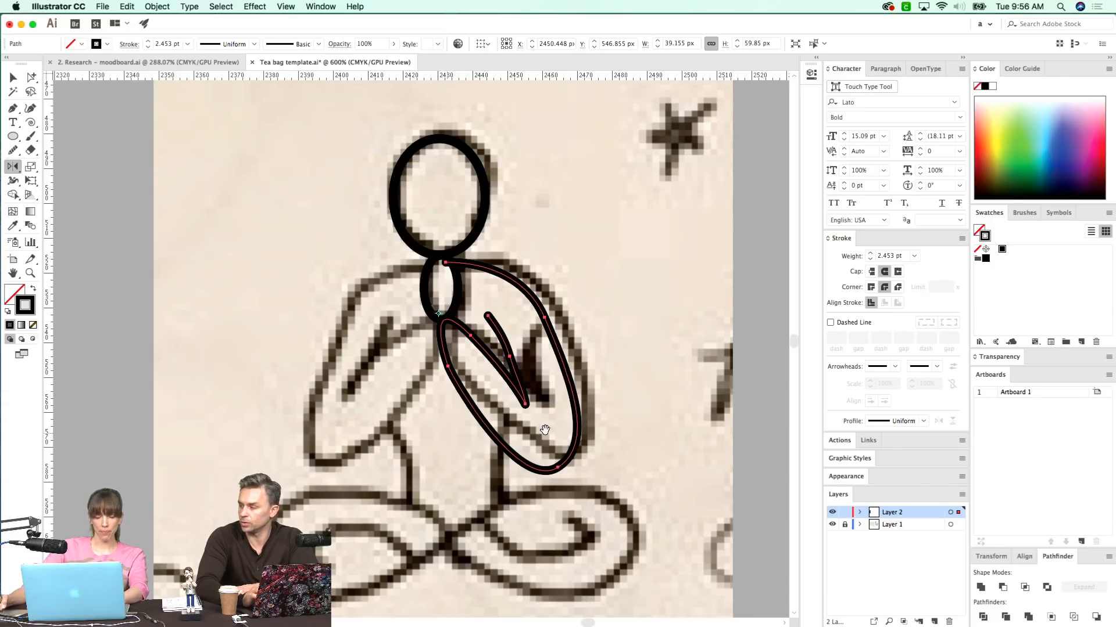
pyautogui.press('super+z')
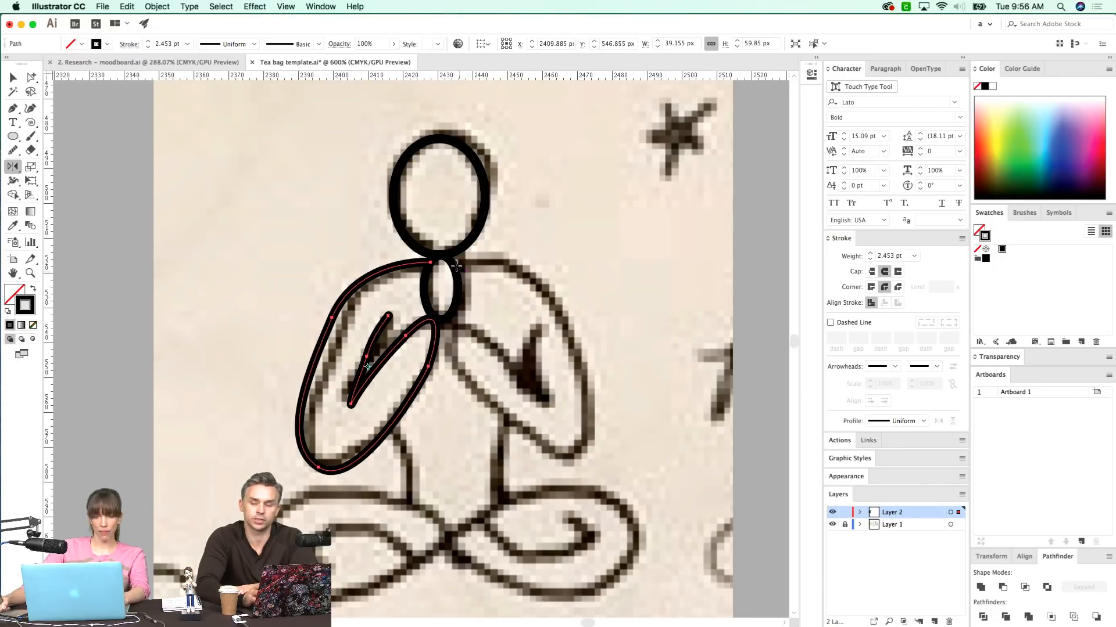
# - Reflect a copy of the arm across a vertical axis placed at the hands below the neck, and show it in Outline view
pyautogui.keyDown('alt'); pyautogui.click(435, 318); pyautogui.keyUp('alt')
pyautogui.click(361, 344)
pyautogui.press('super+y')
# - Nudge the mirrored arm outward so it sits symmetrically beside the neck, and restore the preview
pyautogui.press('Right')
pyautogui.press('Right')
pyautogui.press('Right')
pyautogui.press('Right')
pyautogui.press('Right')
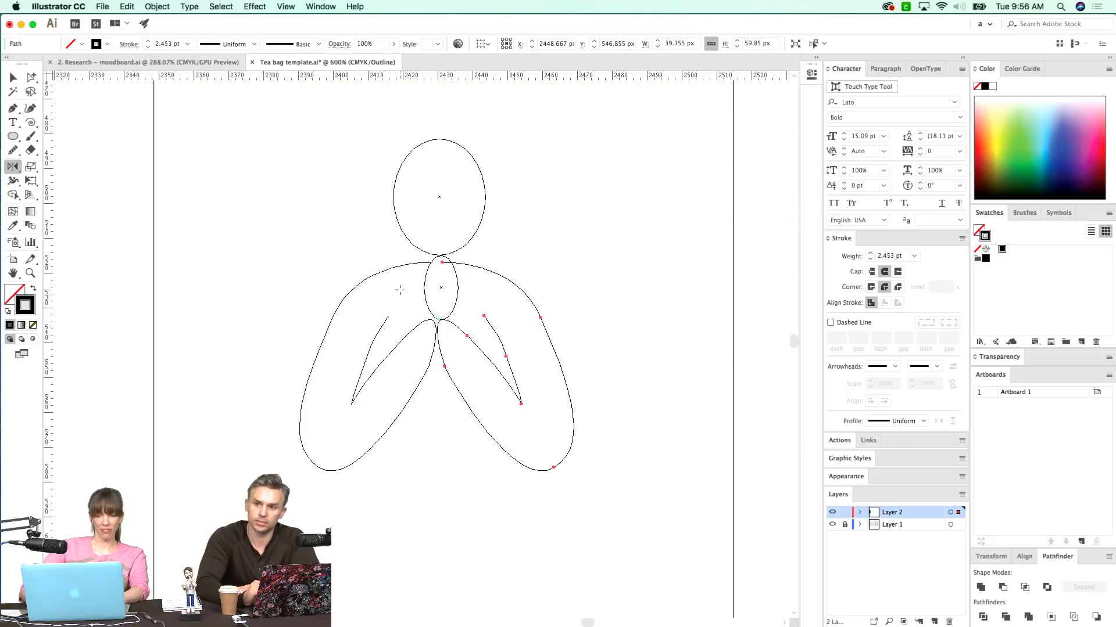
pyautogui.press('Left')
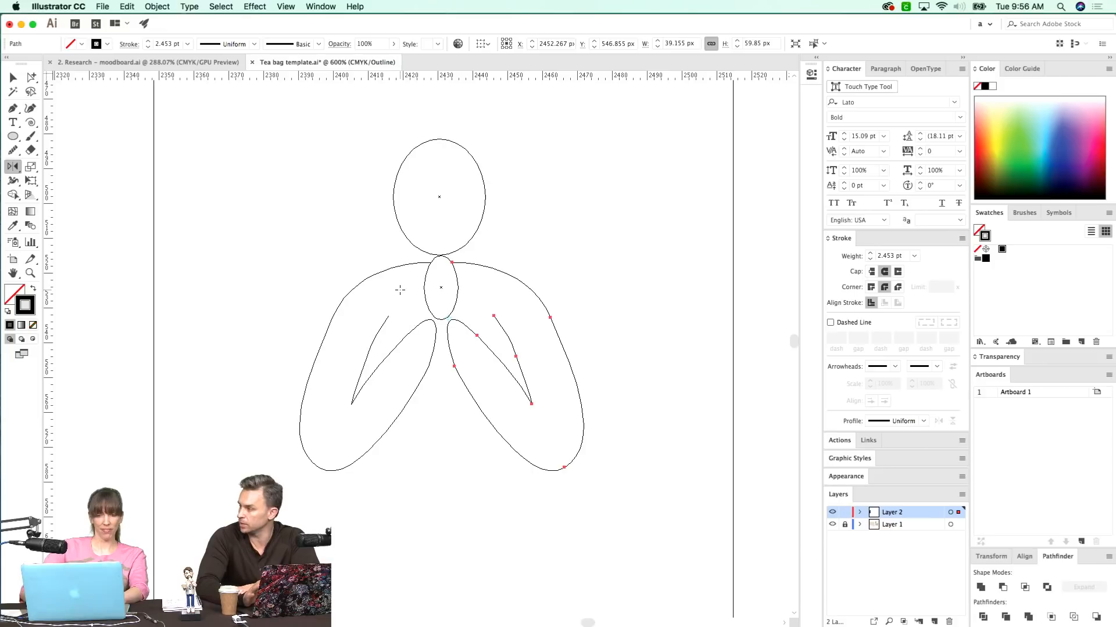
pyautogui.press('super+y')
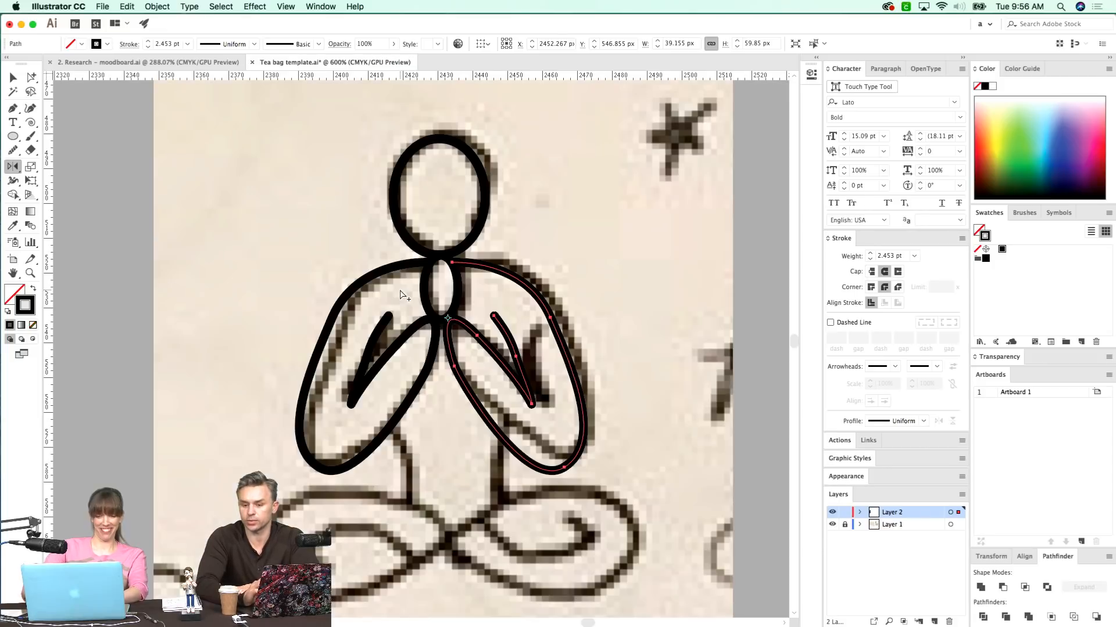
# - Try to trace the left crossed leg's outer loop from the centre crossing with the Pen tool, and undo the path
pyautogui.press('super+minus')
pyautogui.press('super+minus')
pyautogui.press('super+shift+a')
pyautogui.moveTo(394, 297); pyautogui.dragTo(402, 510)
pyautogui.press('z')
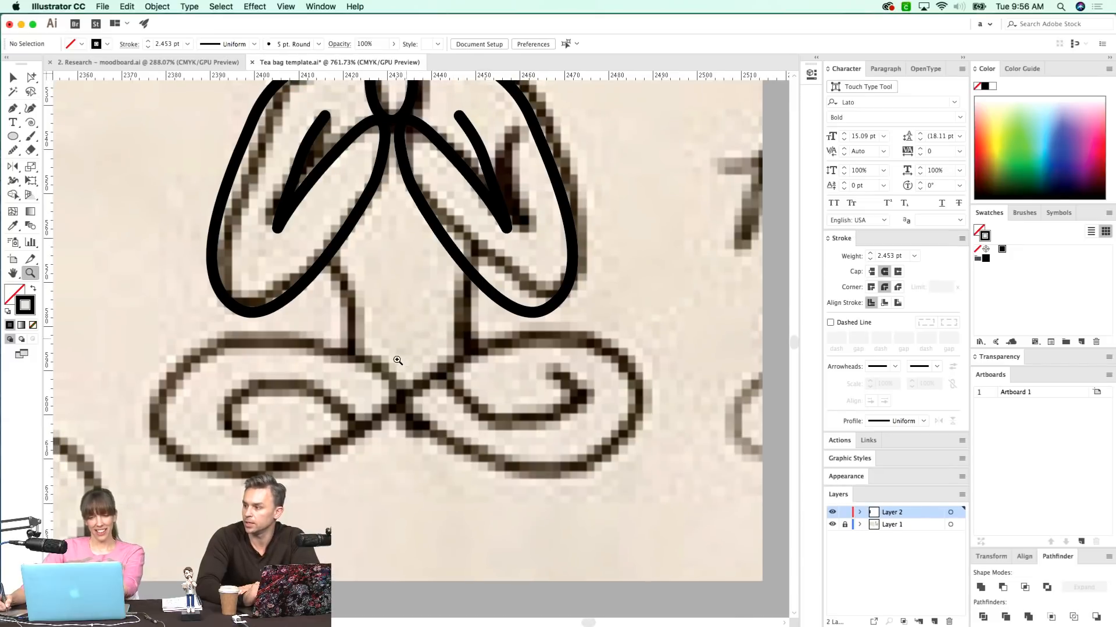
pyautogui.press('p')
pyautogui.click(401, 390)
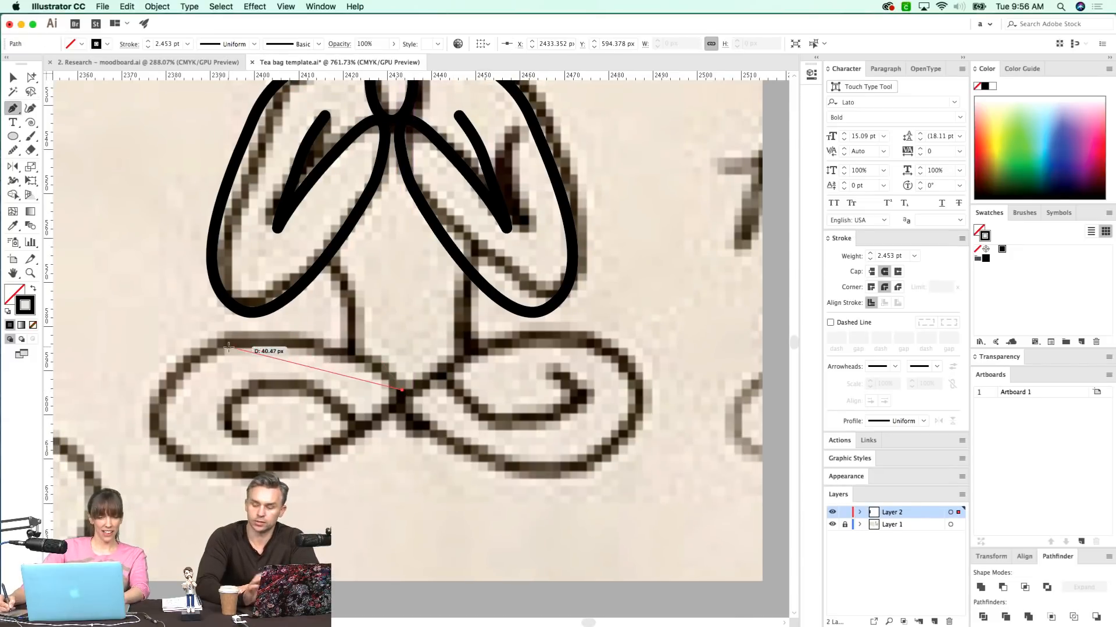
pyautogui.moveTo(256, 340); pyautogui.dragTo(152, 351)
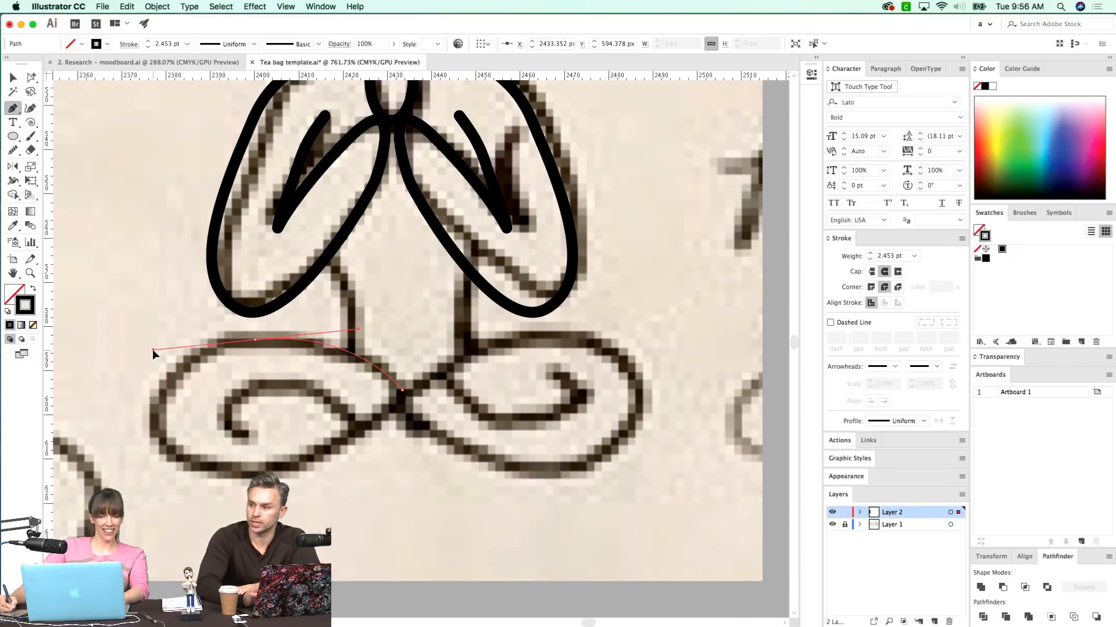
pyautogui.moveTo(151, 410); pyautogui.dragTo(150, 417)
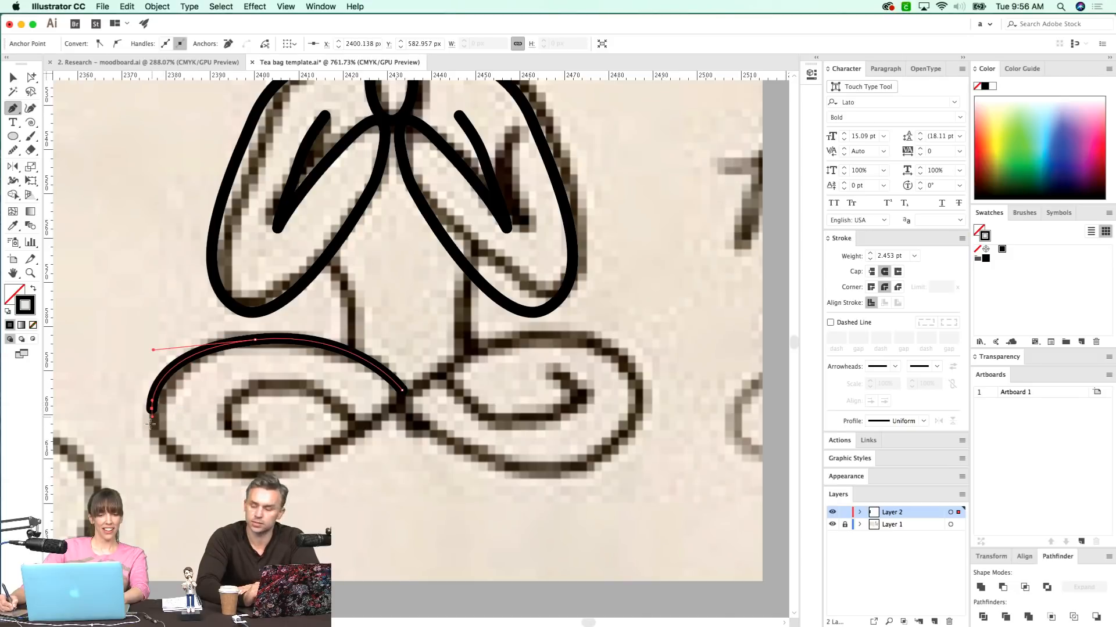
pyautogui.moveTo(271, 473); pyautogui.dragTo(370, 443)
pyautogui.press('super+z')
pyautogui.press('super+z')
pyautogui.press('super+z')
pyautogui.press('super+z')
pyautogui.press('super+minus')
pyautogui.press('super+minus')
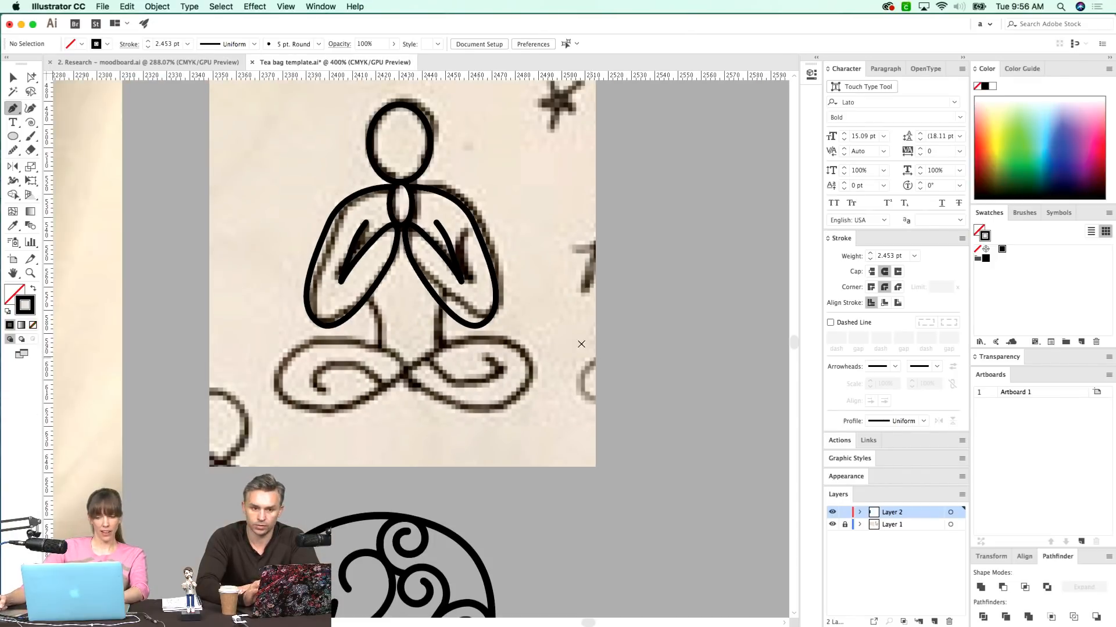
# - Draw a circle about 72 px in diameter beside the sketch, try transforming it, and undo the transformation
pyautogui.press('l')
pyautogui.moveTo(636, 356); pyautogui.dragTo(727, 456)
pyautogui.press('a')
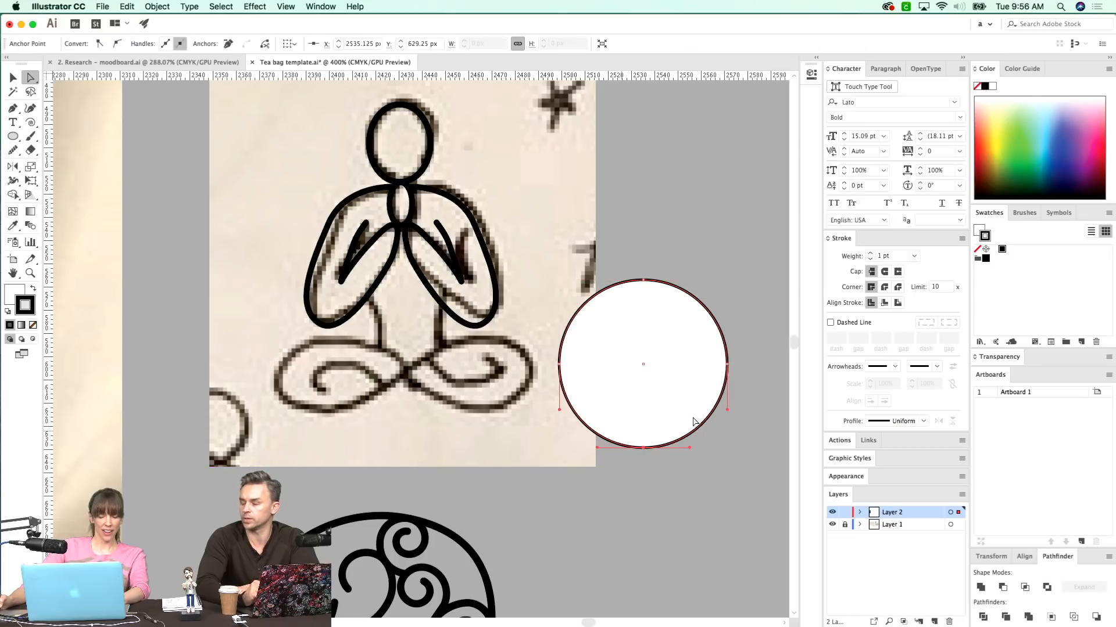
pyautogui.press('e')
pyautogui.moveTo(740, 294); pyautogui.dragTo(764, 419)
pyautogui.press('super+z')
# - Rotate the demonstration circle by 45° so its anchors lie on the diagonals
pyautogui.keyDown('super'); pyautogui.click(731, 297); pyautogui.keyUp('super')
pyautogui.press('v')
pyautogui.click(706, 319)
pyautogui.press('e')
pyautogui.moveTo(748, 311); pyautogui.dragTo(759, 390)
pyautogui.press('a')
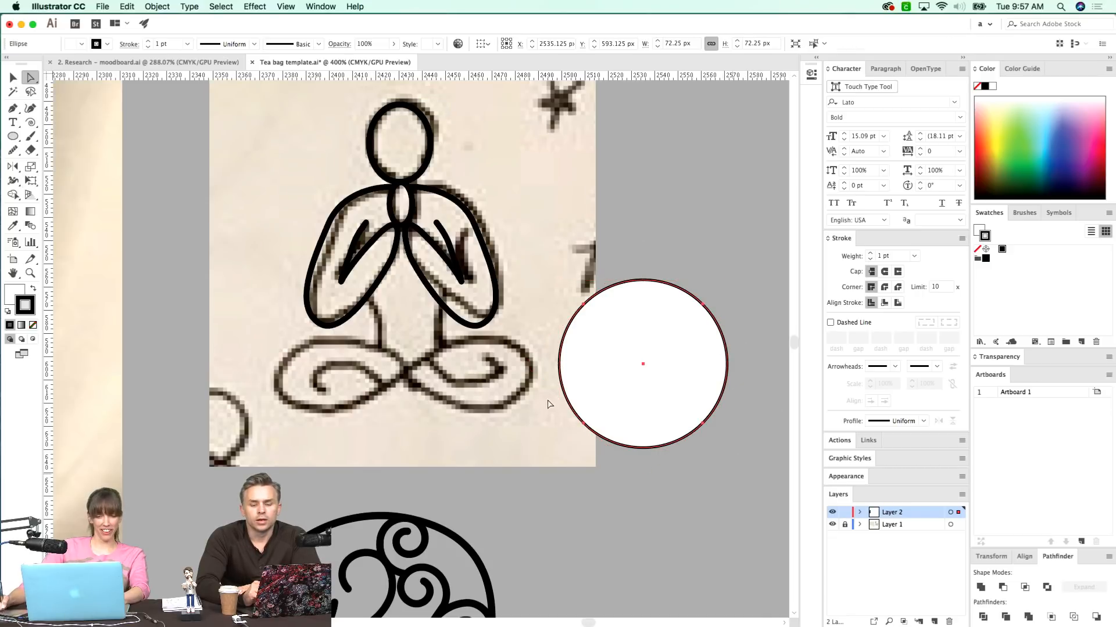
# - Average the circle's two lower anchors into one point, and nudge that point down to lengthen the teardrop
pyautogui.press('super+alt+j')
pyautogui.press('Return')
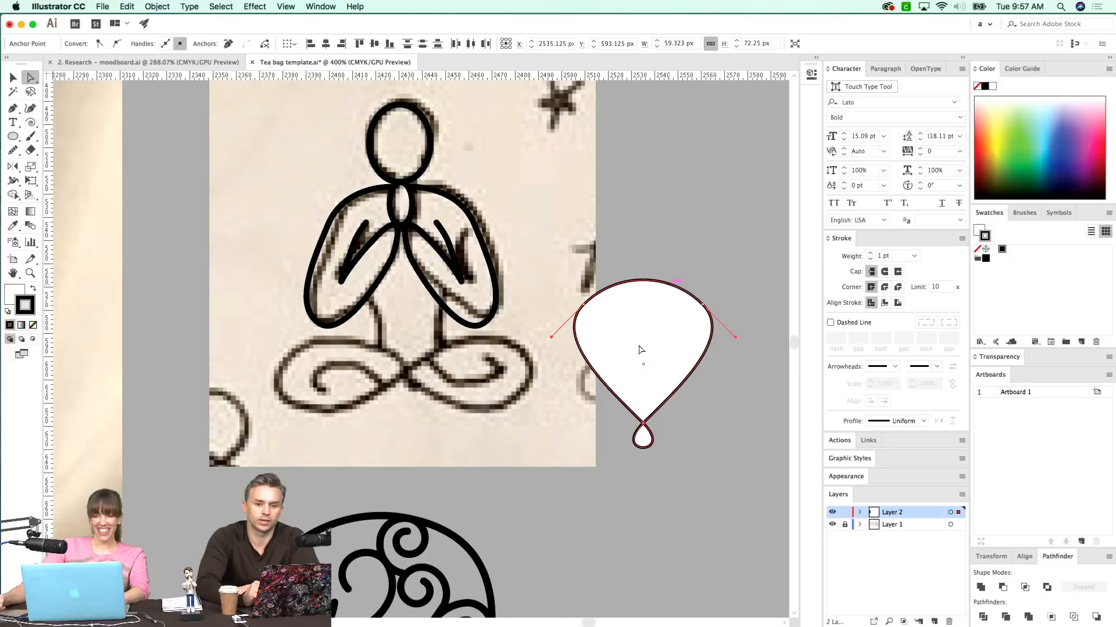
pyautogui.press('Down')
pyautogui.press('Down')
pyautogui.press('Down')
pyautogui.press('Down')
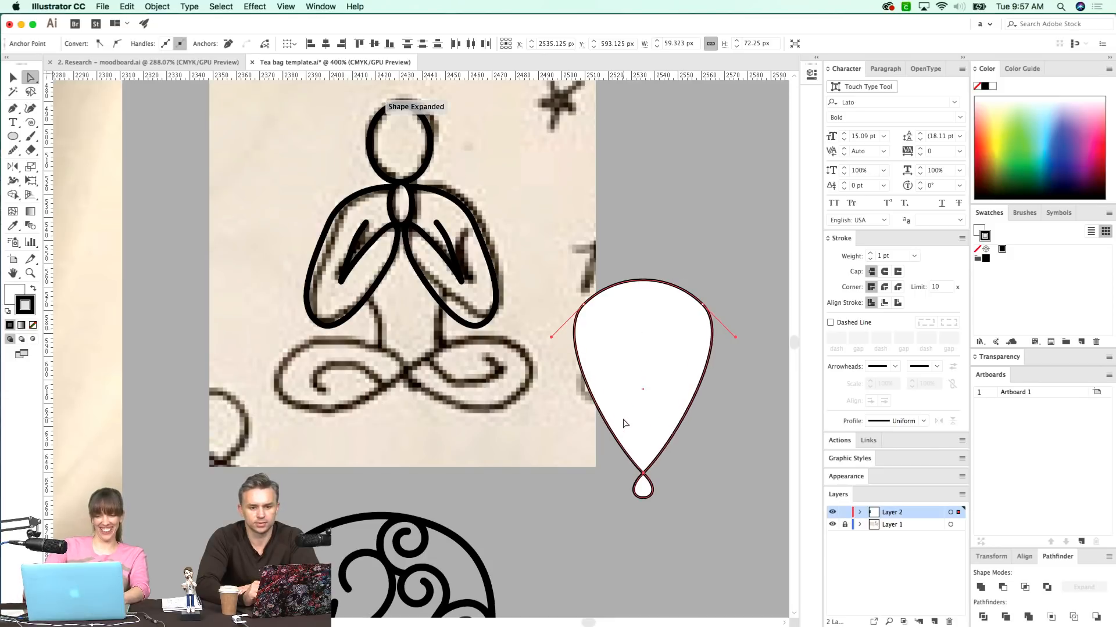
pyautogui.press('Up')
pyautogui.press('Up')
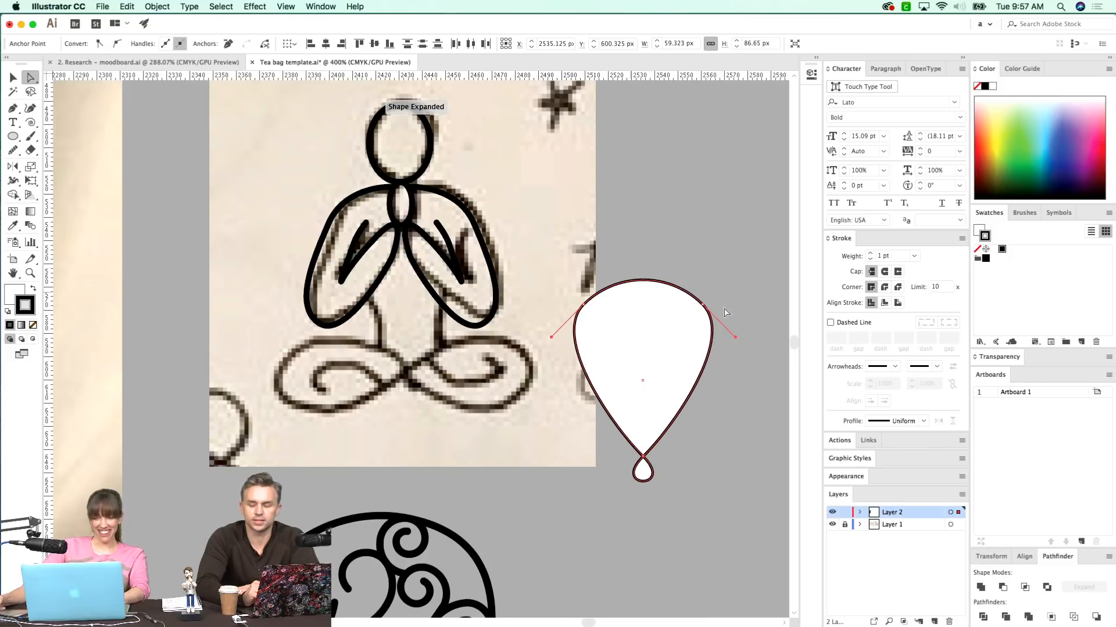
# - Try lengthening the teardrop's right upper handle, undo that change, and delete the demonstration shape
pyautogui.moveTo(736, 338); pyautogui.dragTo(747, 348)
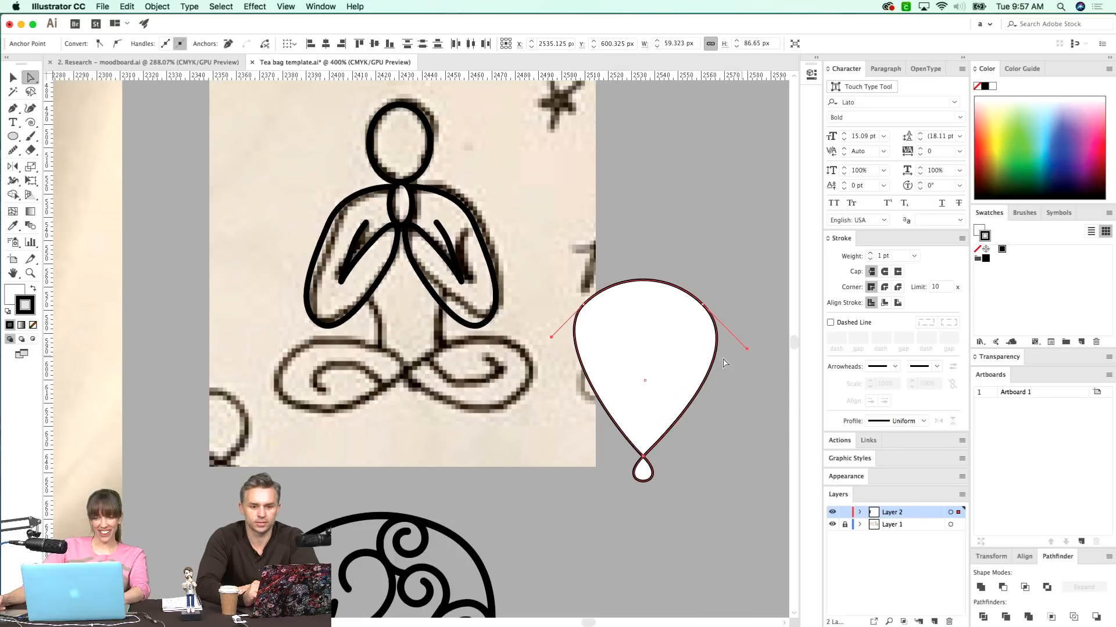
pyautogui.press('super+z')
pyautogui.press('super+shift+a')
pyautogui.click(677, 343)
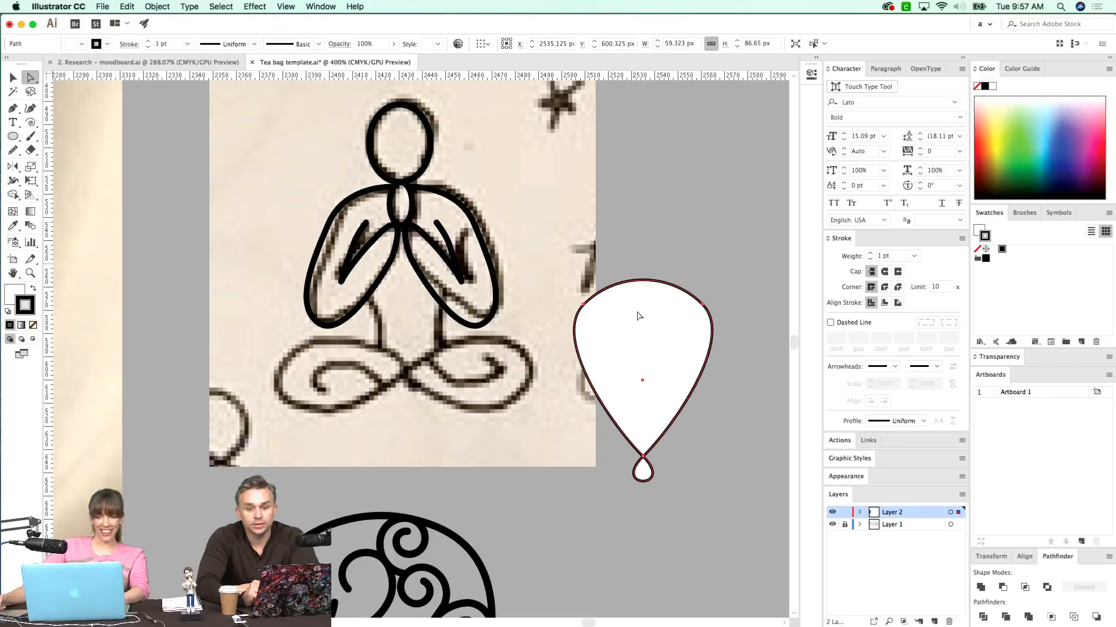
pyautogui.click(613, 285)
pyautogui.press('v')
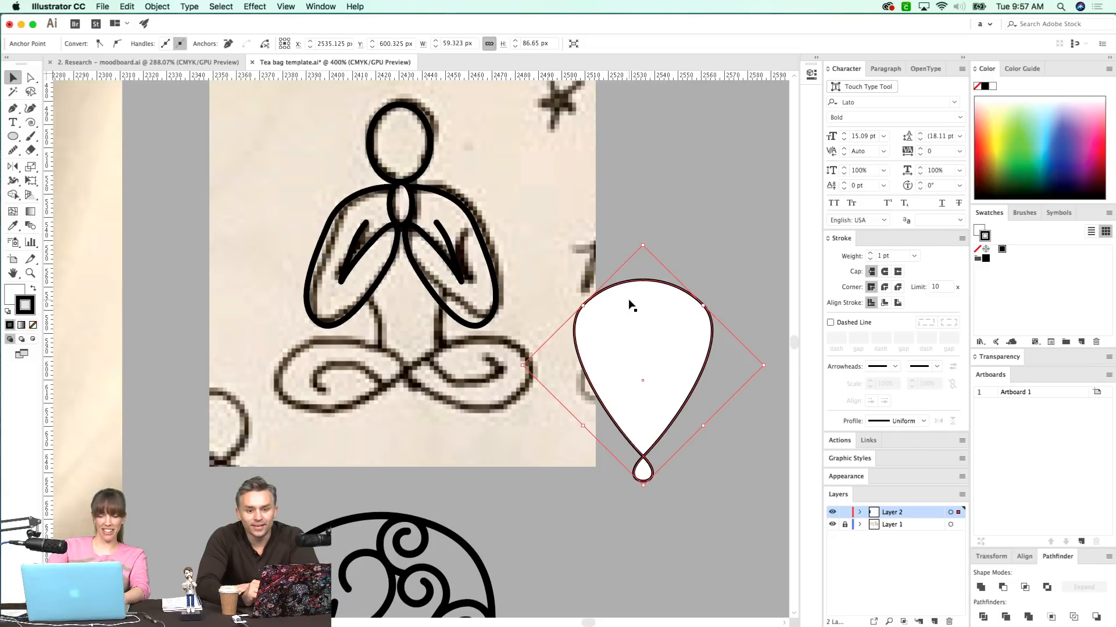
pyautogui.press('Delete')
# - Trace the upper outline of the left crossed leg with the Pen tool, about 58 px wide, from the crossing point outwards
pyautogui.press('z')
pyautogui.moveTo(279, 412); pyautogui.dragTo(518, 409)
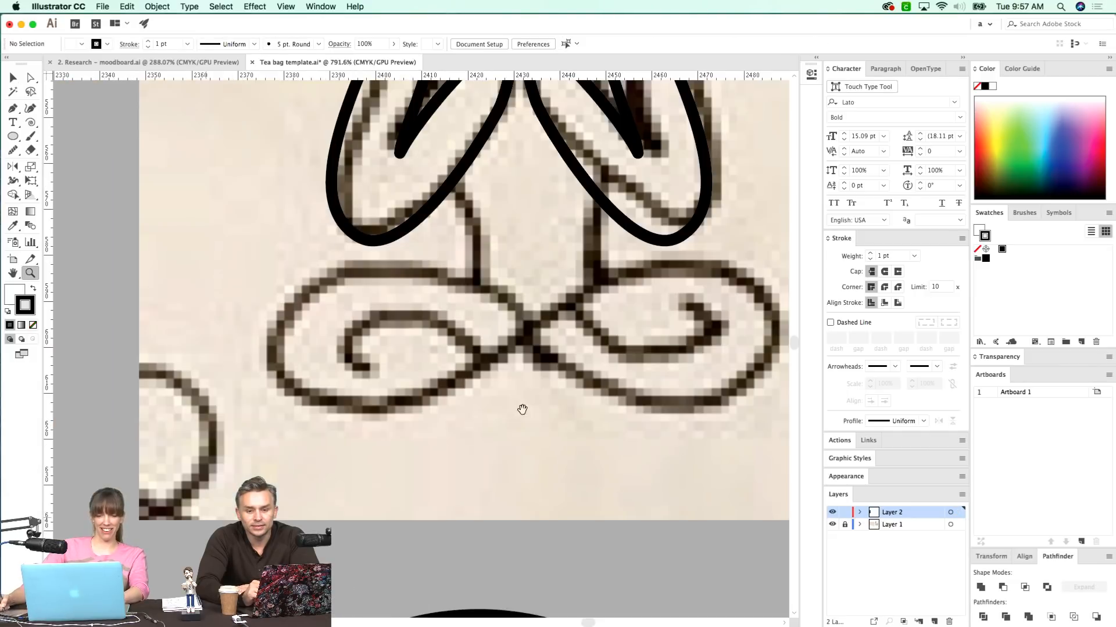
pyautogui.moveTo(511, 262); pyautogui.dragTo(535, 288)
pyautogui.press('p')
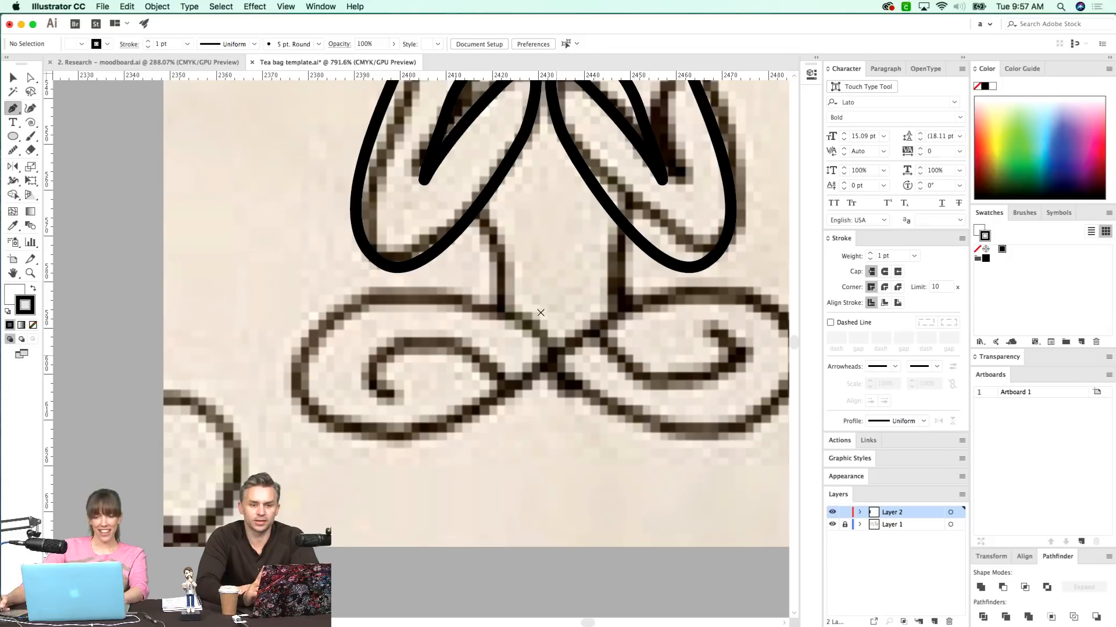
pyautogui.click(557, 354)
pyautogui.moveTo(407, 293); pyautogui.dragTo(286, 304)
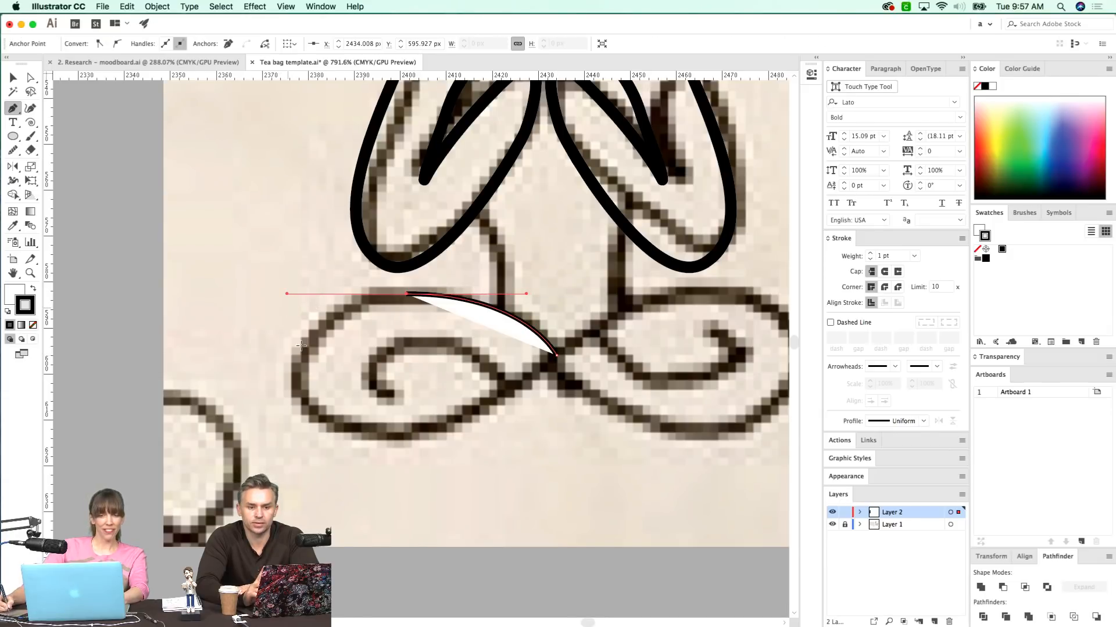
pyautogui.click(291, 376)
# - Reflect a copy of the left leg's upper curve across the horizontal axis
pyautogui.press('a')
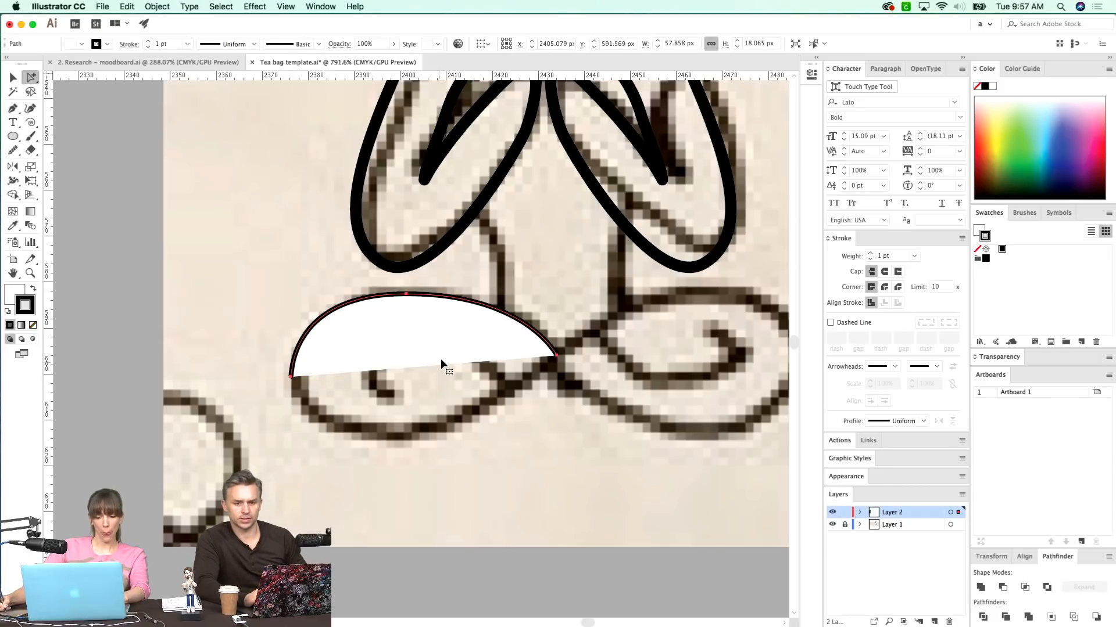
pyautogui.press('o')
pyautogui.press('Return')
pyautogui.click(390, 204)
pyautogui.click(494, 349)
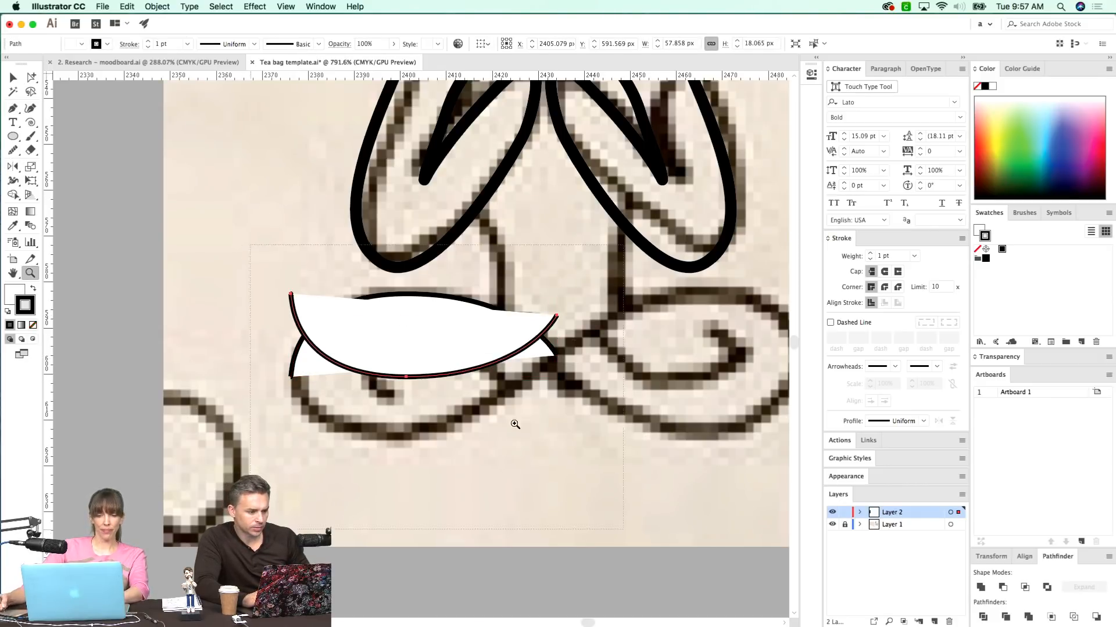
# - Move the reflected curve down so both curves meet at the inner tip, and join their endpoints there in outline view
pyautogui.scroll(3, 507, 429)
pyautogui.press('a')
pyautogui.moveTo(608, 267); pyautogui.dragTo(582, 333)
pyautogui.press('super+y')
pyautogui.moveTo(644, 294); pyautogui.dragTo(637, 302)
pyautogui.press('super+j')
pyautogui.press('super+shift+a')
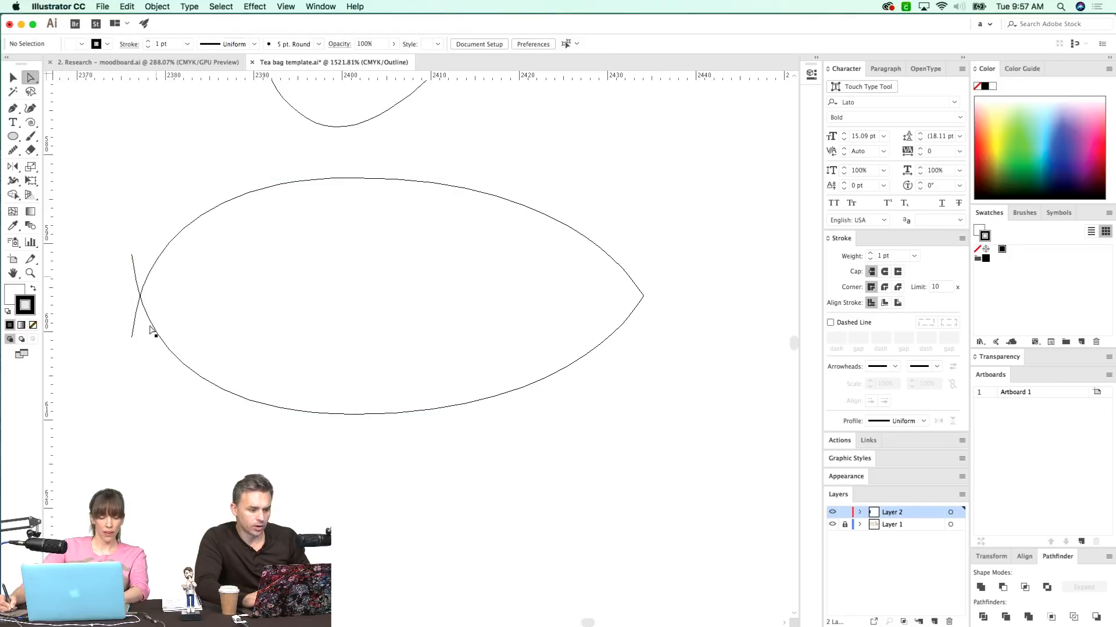
# - Join the two crossed open ends at the outer side of the left leg outline
pyautogui.moveTo(114, 246); pyautogui.dragTo(139, 349)
pyautogui.press('super+j')
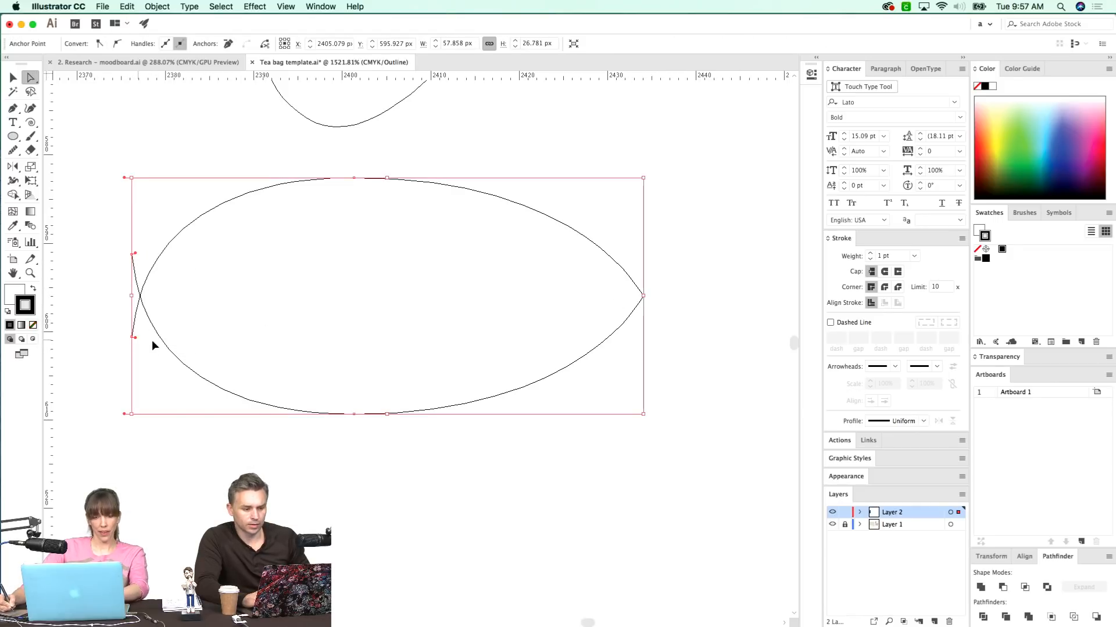
pyautogui.press('super+shift+a')
pyautogui.moveTo(197, 280); pyautogui.dragTo(114, 314)
pyautogui.moveTo(142, 244); pyautogui.dragTo(120, 271)
pyautogui.moveTo(138, 334); pyautogui.dragTo(119, 353)
pyautogui.press('super+j')
pyautogui.press('super+shift+a')
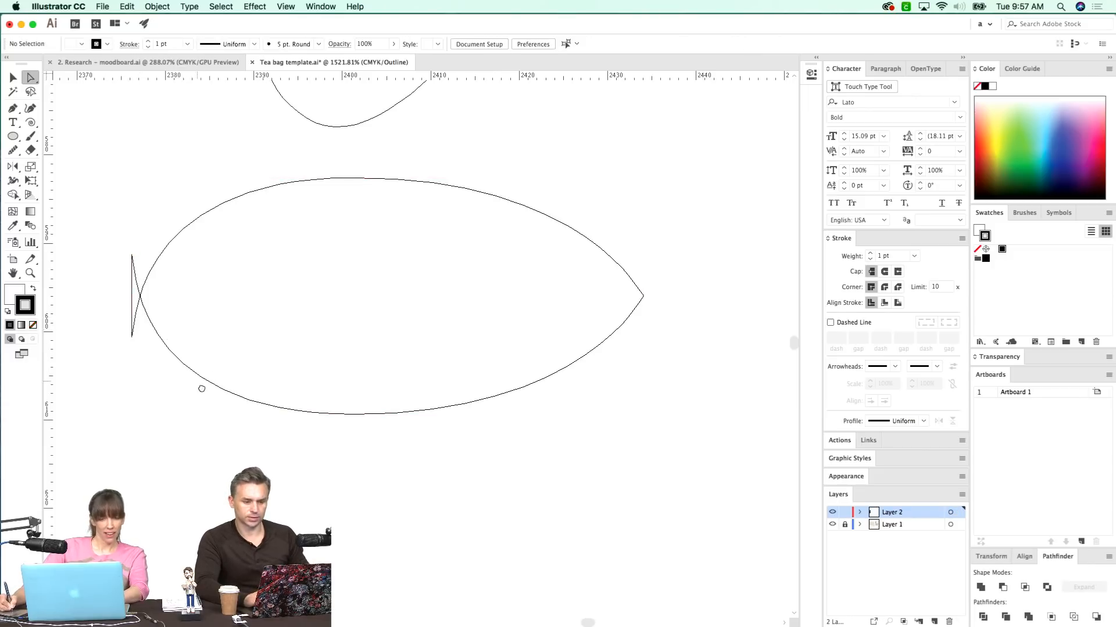
# - Divide the leg outline where it crosses itself and delete the small leftover triangle at the outer end
pyautogui.moveTo(201, 385); pyautogui.dragTo(213, 387)
pyautogui.keyDown('alt'); pyautogui.moveTo(227, 329); pyautogui.dragTo(214, 345); pyautogui.keyUp('alt')
pyautogui.press('super+a')
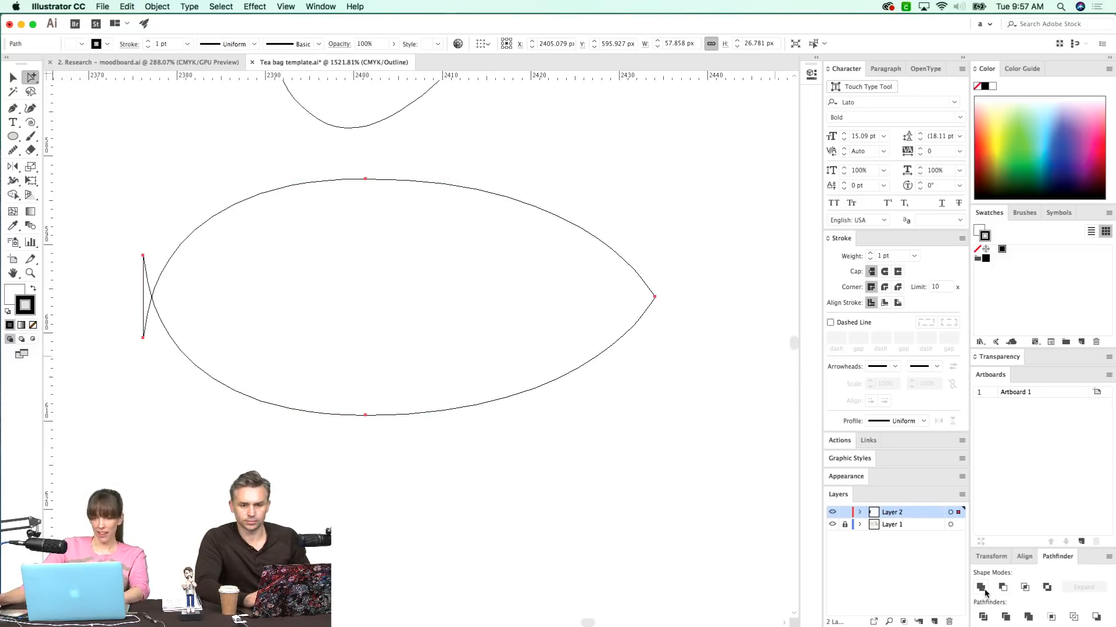
pyautogui.click(983, 617)
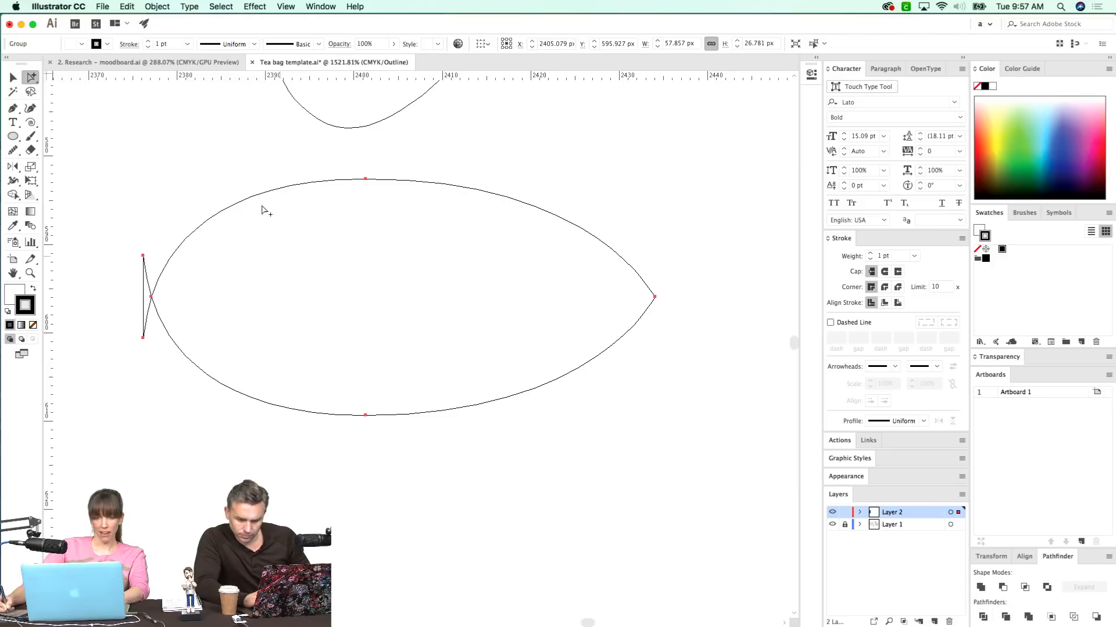
pyautogui.click(148, 283)
pyautogui.press('Delete')
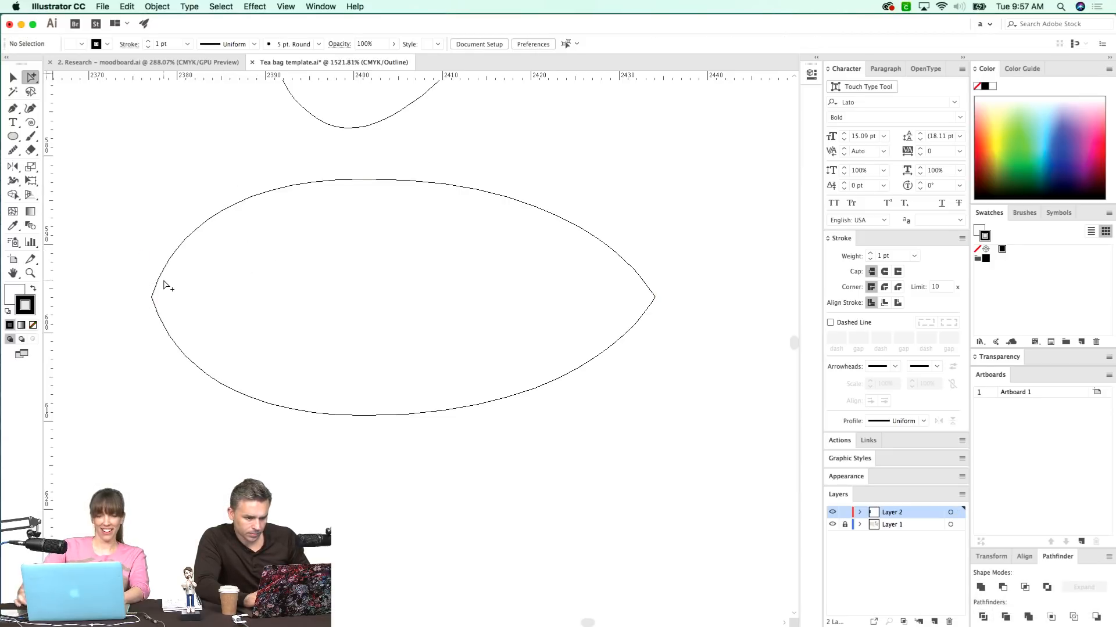
# - Round off the leg's pointed outer end with the Pencil tool and return to the preview of the artwork
pyautogui.moveTo(222, 274); pyautogui.dragTo(136, 319)
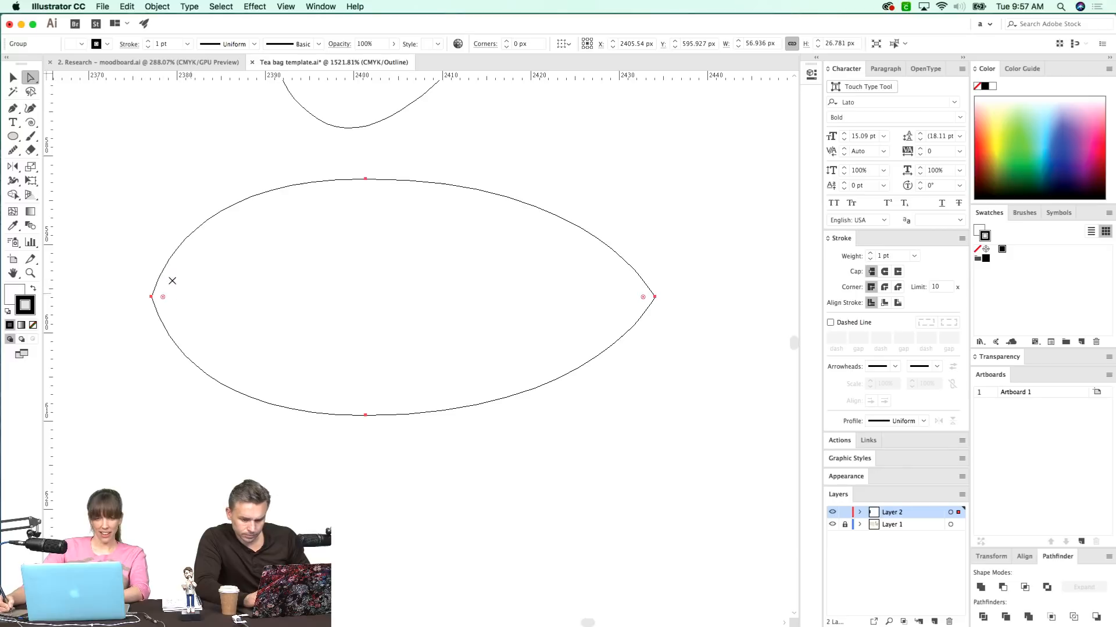
pyautogui.press('n')
pyautogui.moveTo(155, 274); pyautogui.dragTo(165, 326)
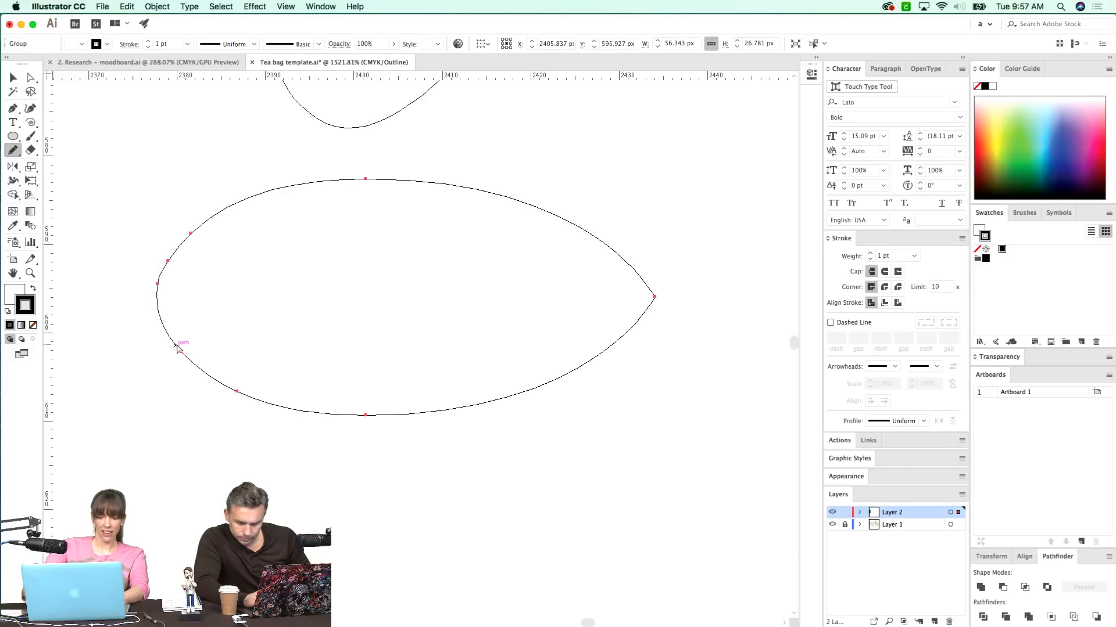
pyautogui.press('super+shift+a')
pyautogui.press('super+minus')
pyautogui.press('super+minus')
pyautogui.press('super+minus')
pyautogui.press('super+y')
pyautogui.press('super+y')
pyautogui.press('super+y')
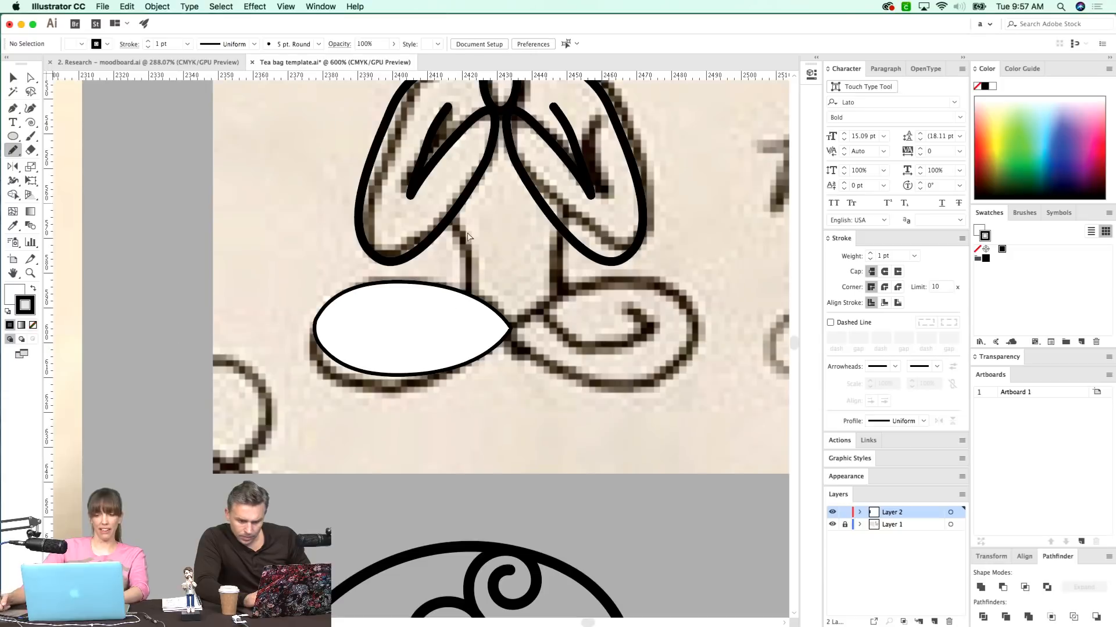
pyautogui.moveTo(470, 381); pyautogui.dragTo(391, 415)
pyautogui.press('a')
pyautogui.click(356, 365)
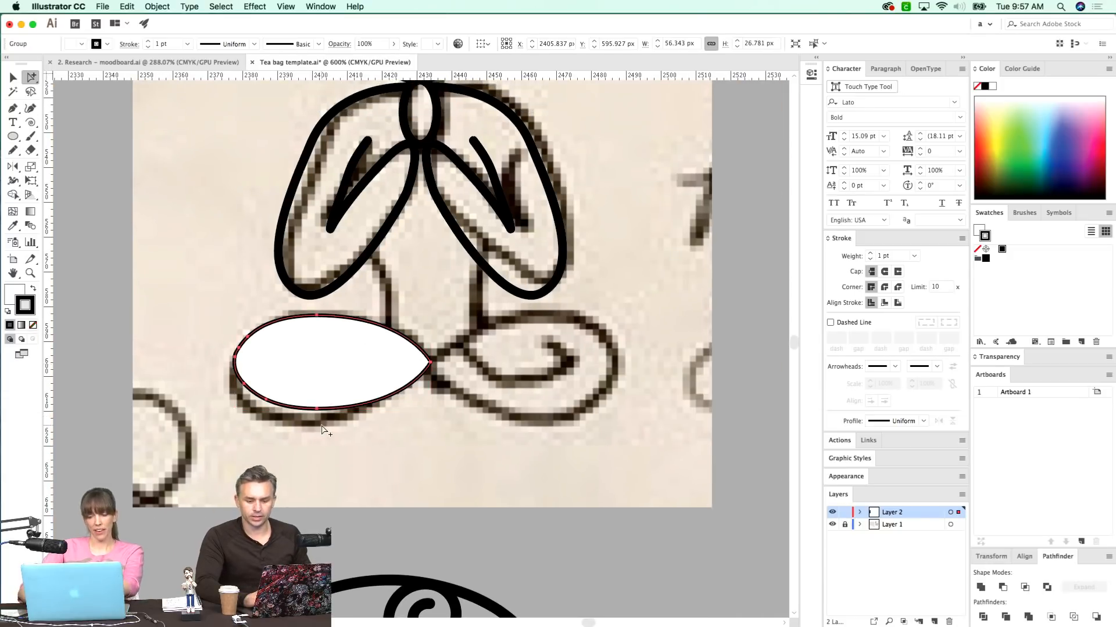
pyautogui.press('o')
pyautogui.press('super+shift+a')
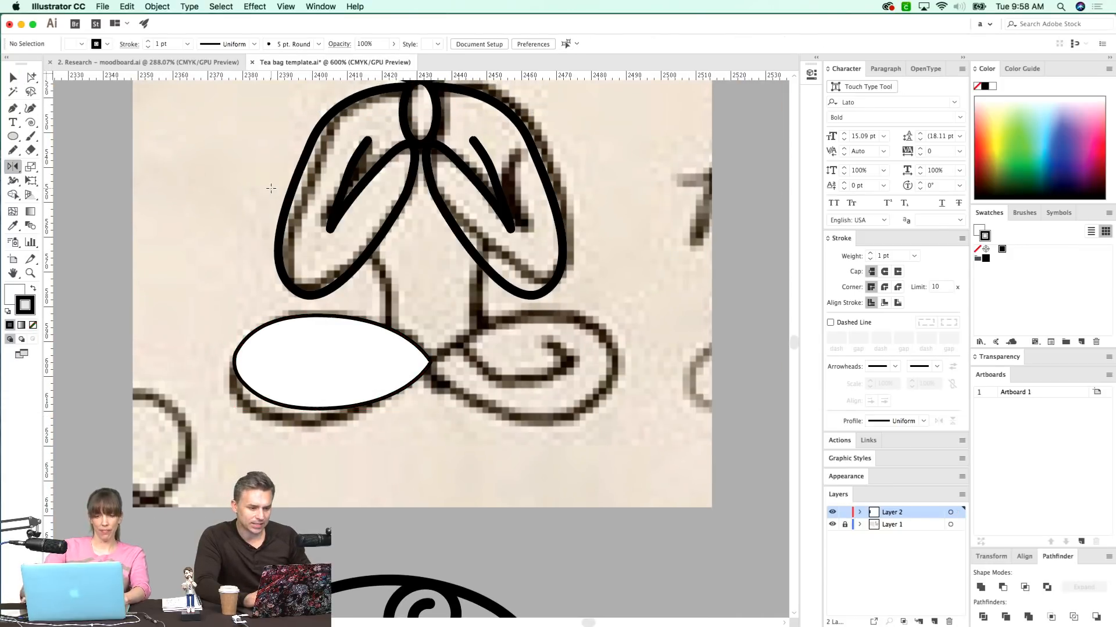
# - Reflect a copy of the left leg shape across the vertical axis at its inner tip to form the right leg
pyautogui.press('v')
pyautogui.click(315, 366)
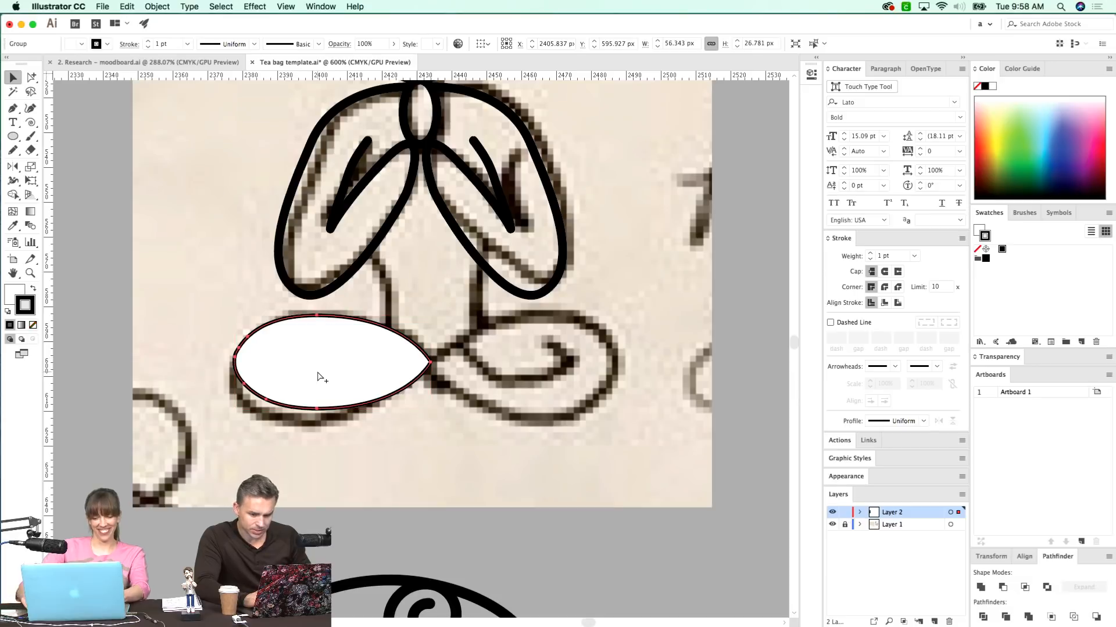
pyautogui.press('o')
pyautogui.press('Return')
pyautogui.click(445, 347)
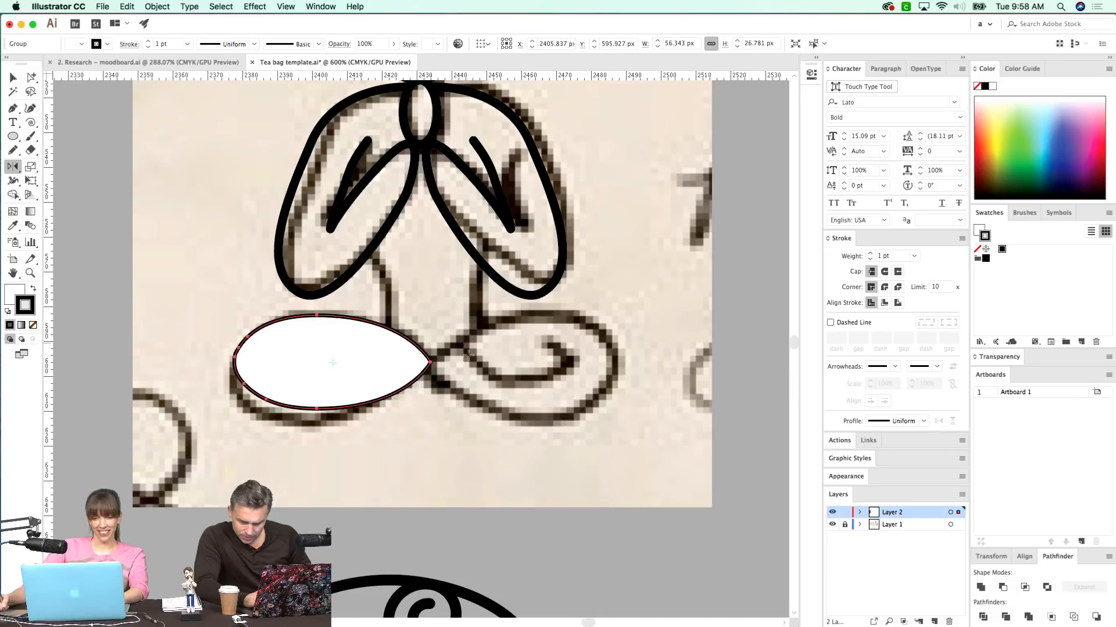
pyautogui.keyDown('alt'); pyautogui.click(431, 364); pyautogui.keyUp('alt')
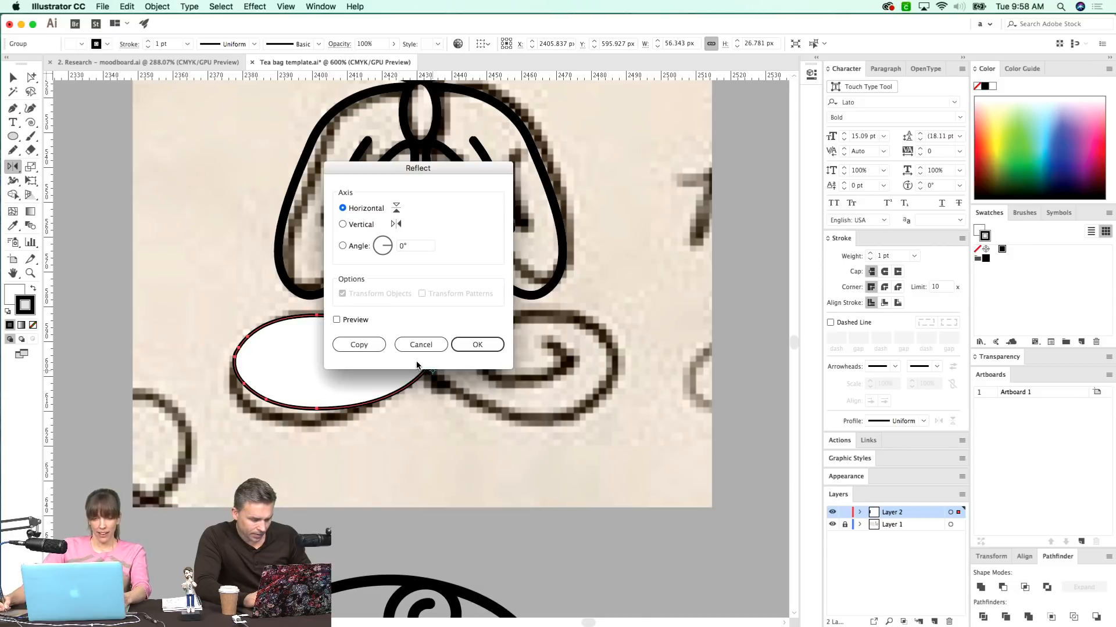
pyautogui.click(368, 227)
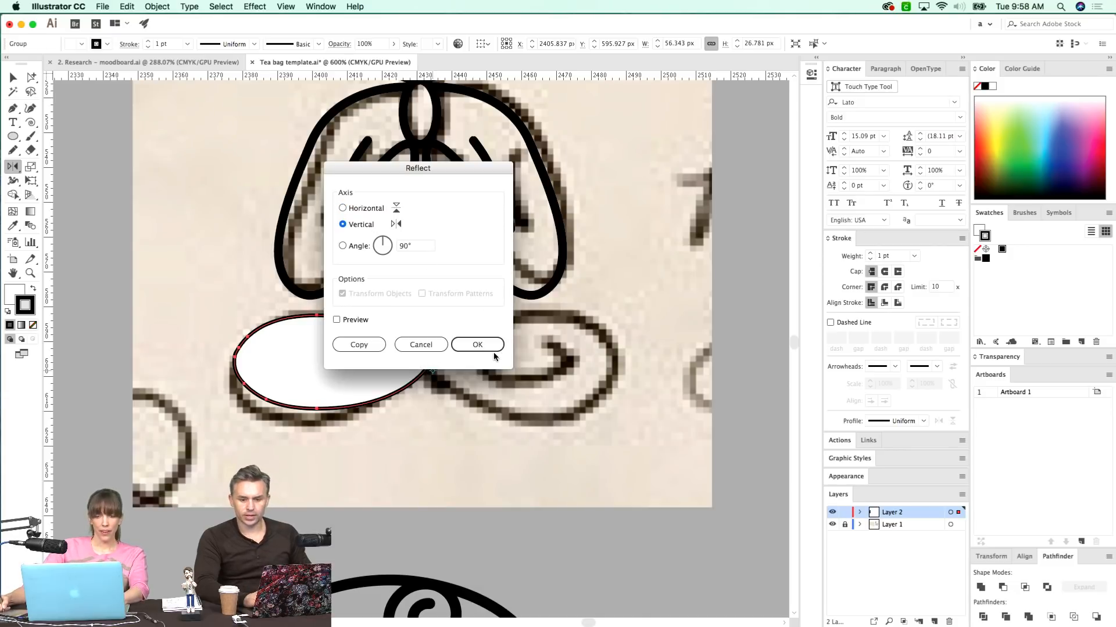
pyautogui.click(491, 347)
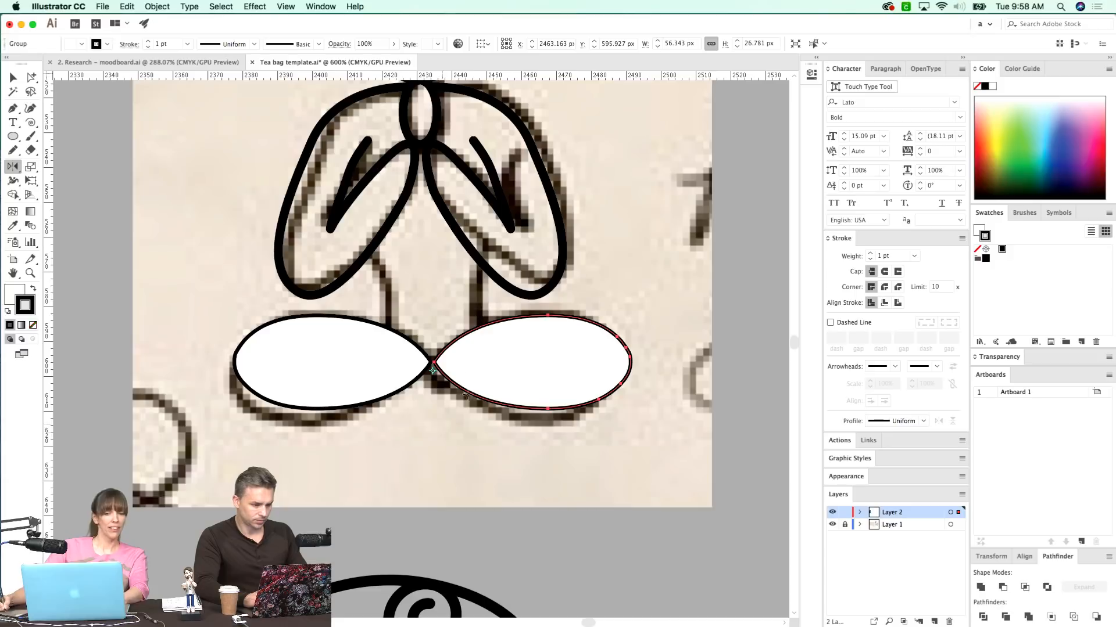
# - Shift the mirrored leg until its inner tip touches the left leg's tip, and try the Shape Builder on both legs
pyautogui.moveTo(486, 382); pyautogui.dragTo(482, 380)
pyautogui.moveTo(472, 380); pyautogui.dragTo(339, 370)
pyautogui.keyDown('shift'); pyautogui.click(386, 379); pyautogui.keyUp('shift')
pyautogui.hotkey('shift', 'm')
pyautogui.press('super+minus')
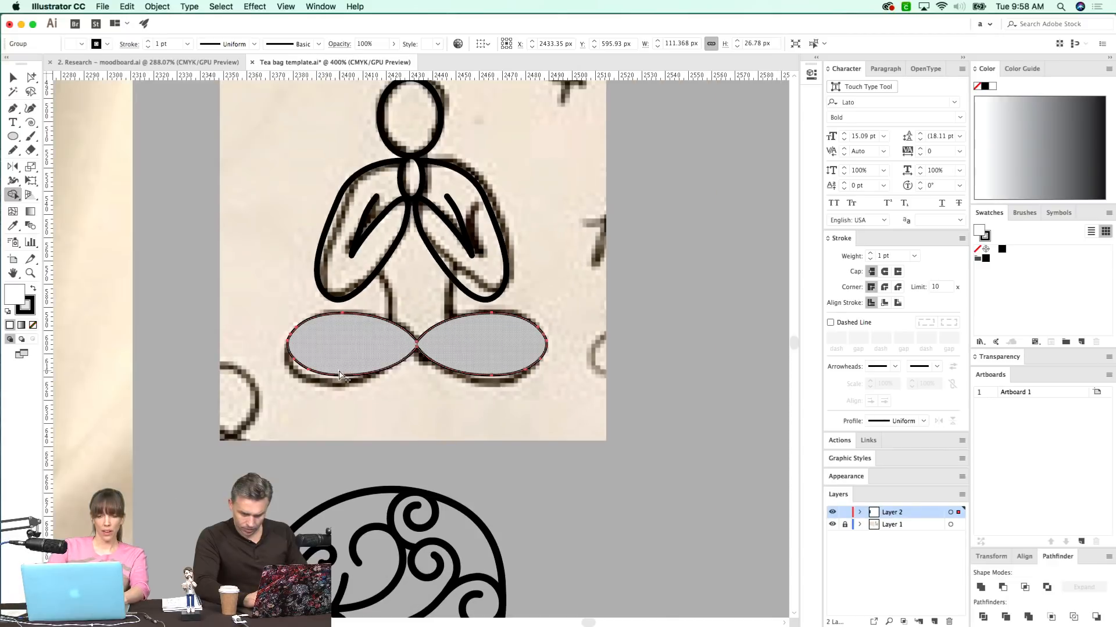
pyautogui.press('shift+super+a')
pyautogui.press('super+z')
pyautogui.press('super+z')
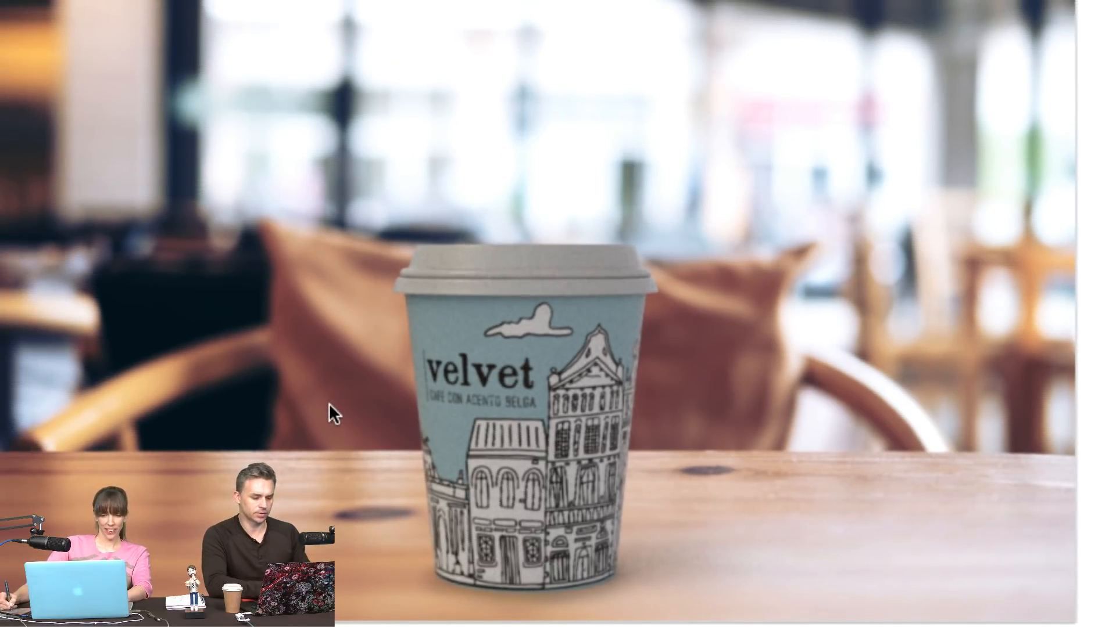
pyautogui.scroll(3, 226, 392)
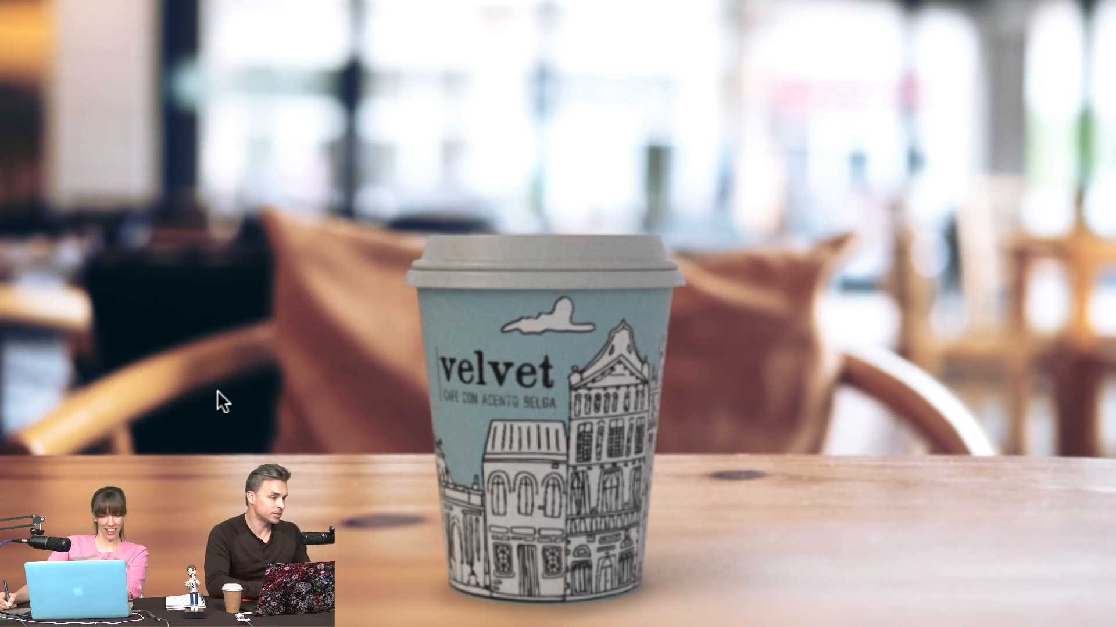
pyautogui.scroll(-2, 217, 392)
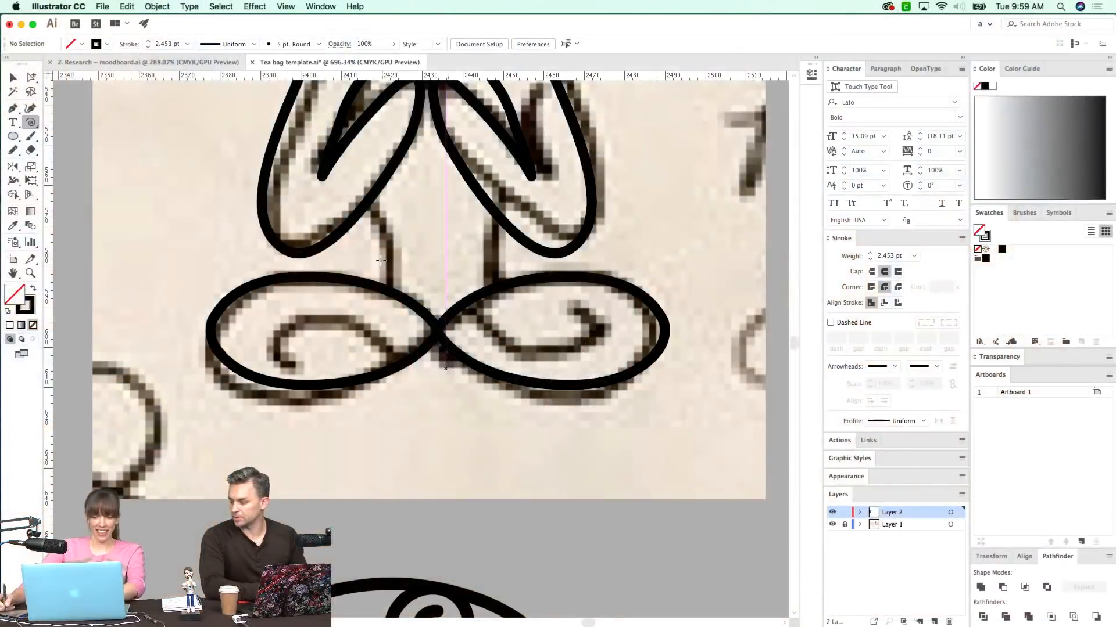
# - Copy the upper curve segments of the left leg and paste them in front
pyautogui.press('p')
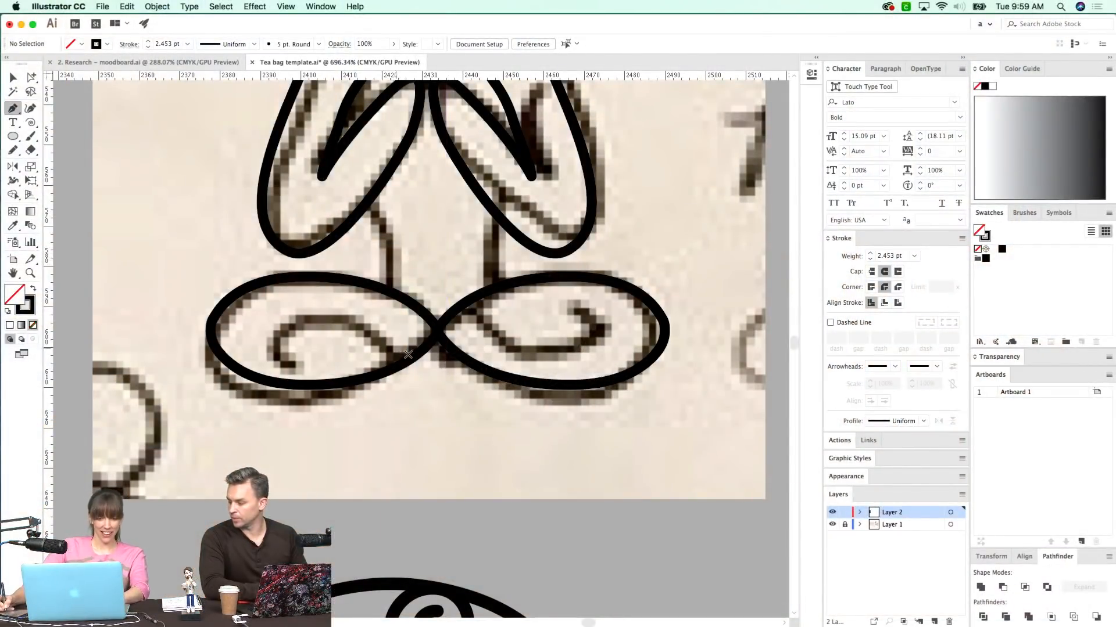
pyautogui.press('a')
pyautogui.click(397, 299)
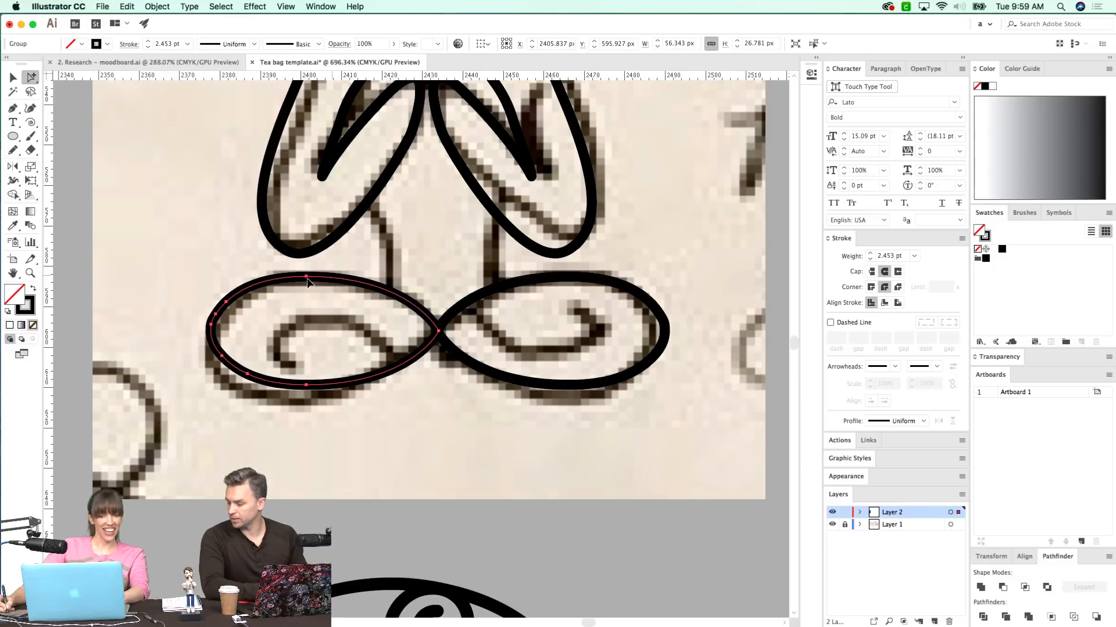
pyautogui.click(238, 301)
pyautogui.keyDown('shift'); pyautogui.click(227, 302); pyautogui.keyUp('shift')
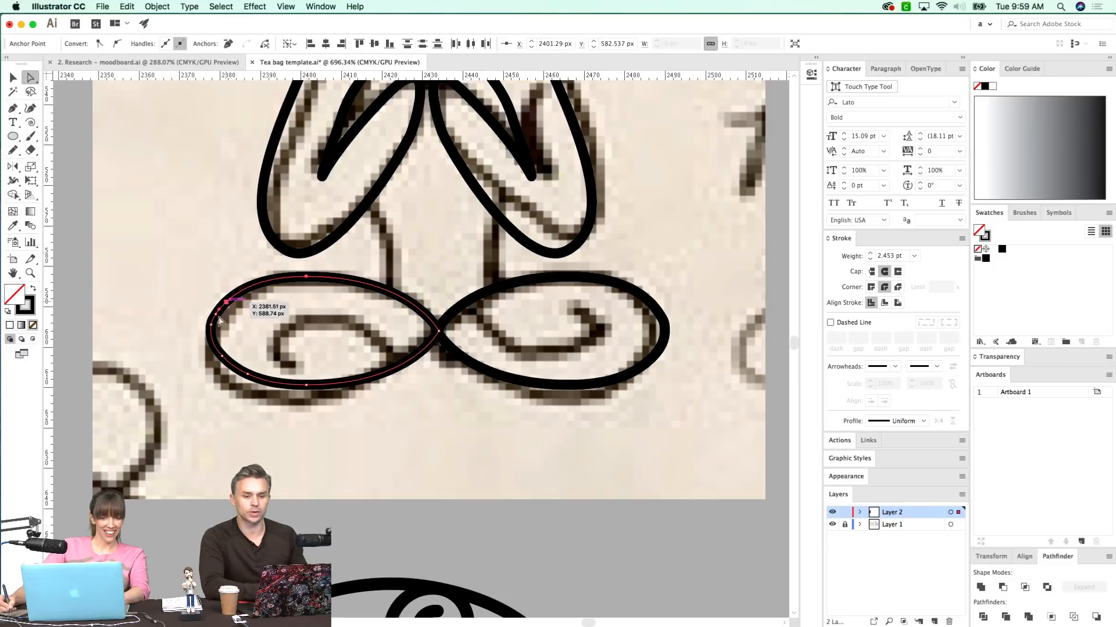
pyautogui.press('super+c')
pyautogui.press('super+f')
# - Scale the pasted curve down to about 35 × 9 px and fit it over the curl sketched inside the left leg
pyautogui.press('v')
pyautogui.moveTo(216, 276); pyautogui.dragTo(296, 297)
pyautogui.press('a')
pyautogui.moveTo(394, 306); pyautogui.dragTo(360, 327)
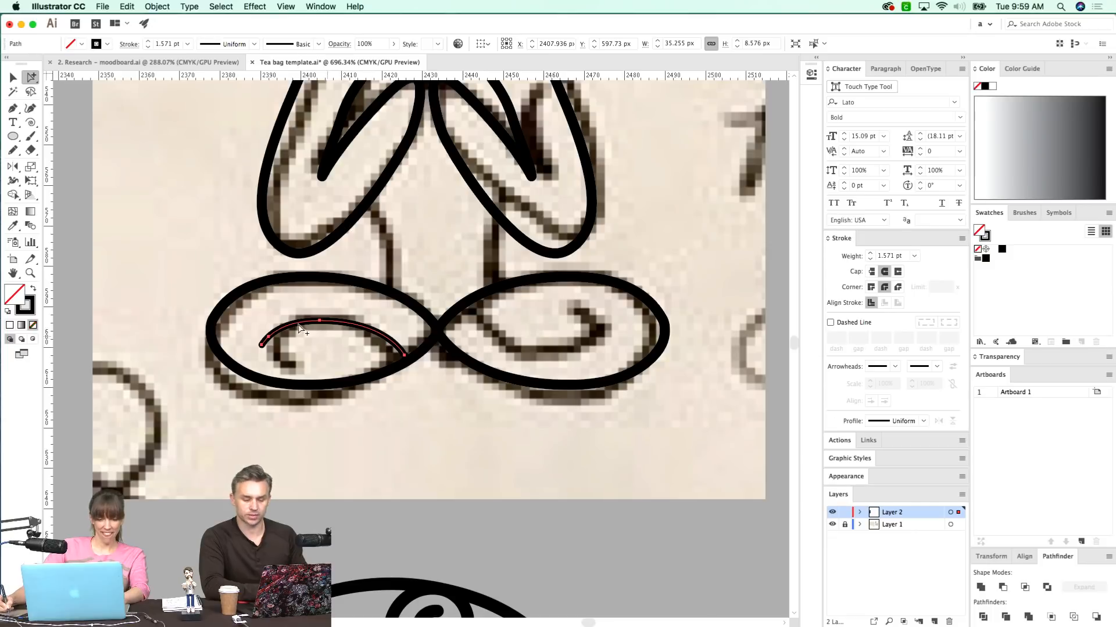
# - Redraw the inner curve's outer end as a small curl with the Pencil tool, and widen the curl to about 35 px
pyautogui.press('n')
pyautogui.moveTo(302, 321)
pyautogui.mouseDown()
pyautogui.moveTo(283, 349)
pyautogui.moveTo(308, 348)
pyautogui.mouseUp()
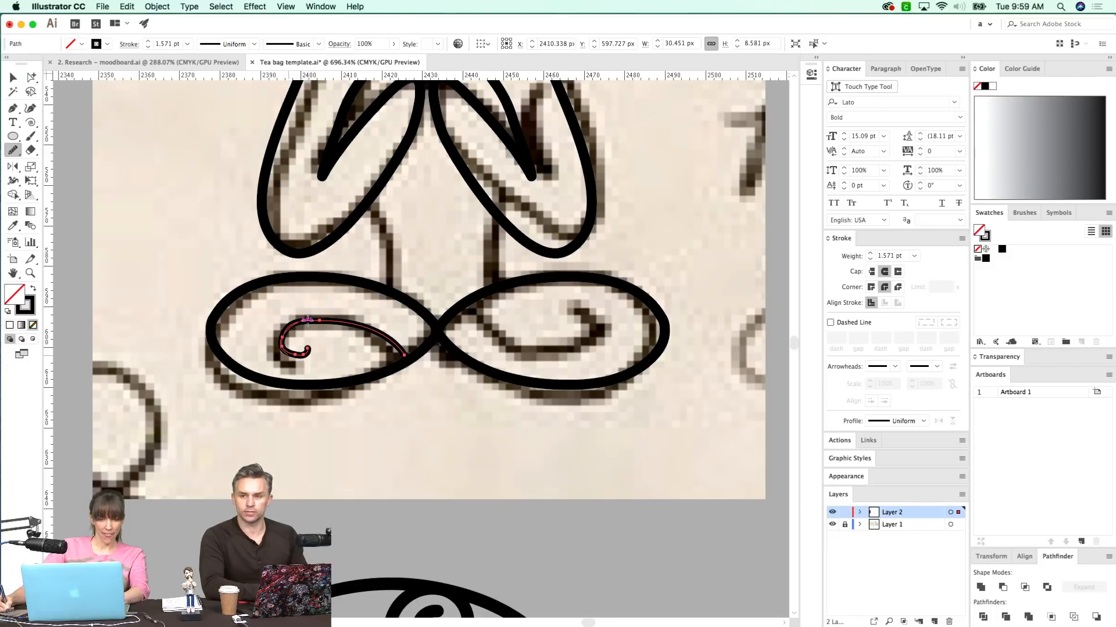
pyautogui.press('v')
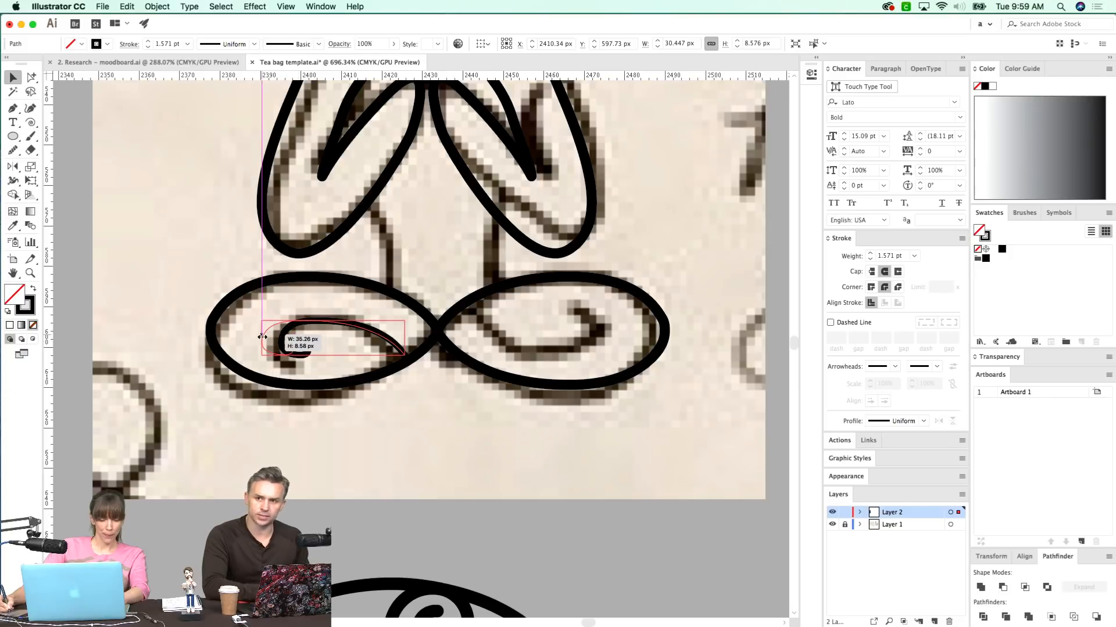
# - Raise the curl's top anchor and refine its inner end with the Pencil tool, checking the path in outline view
pyautogui.press('a')
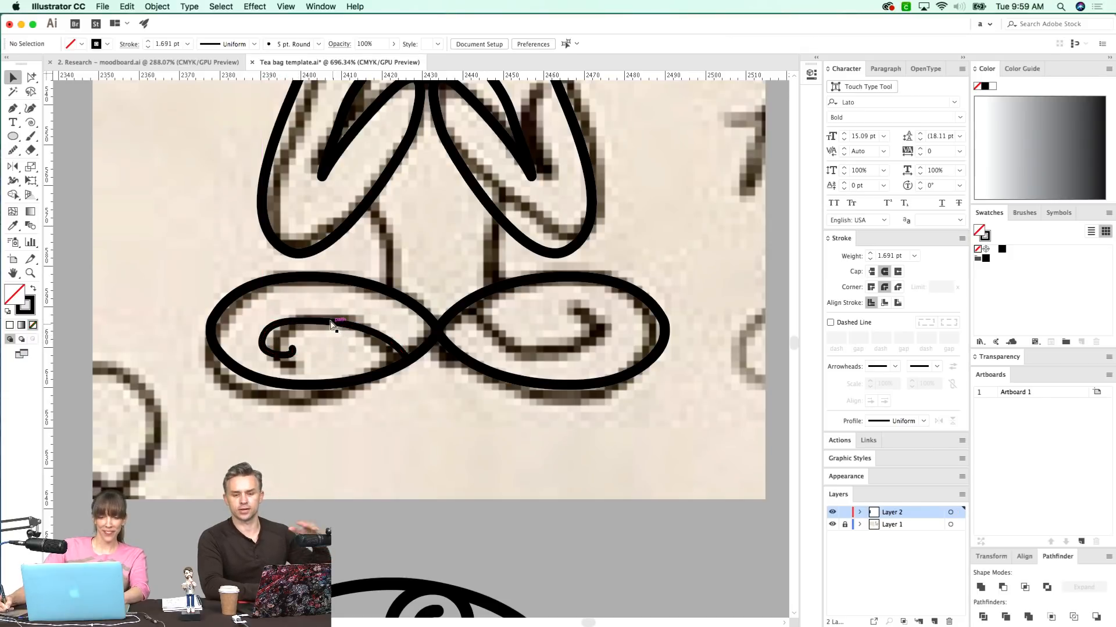
pyautogui.click(310, 351)
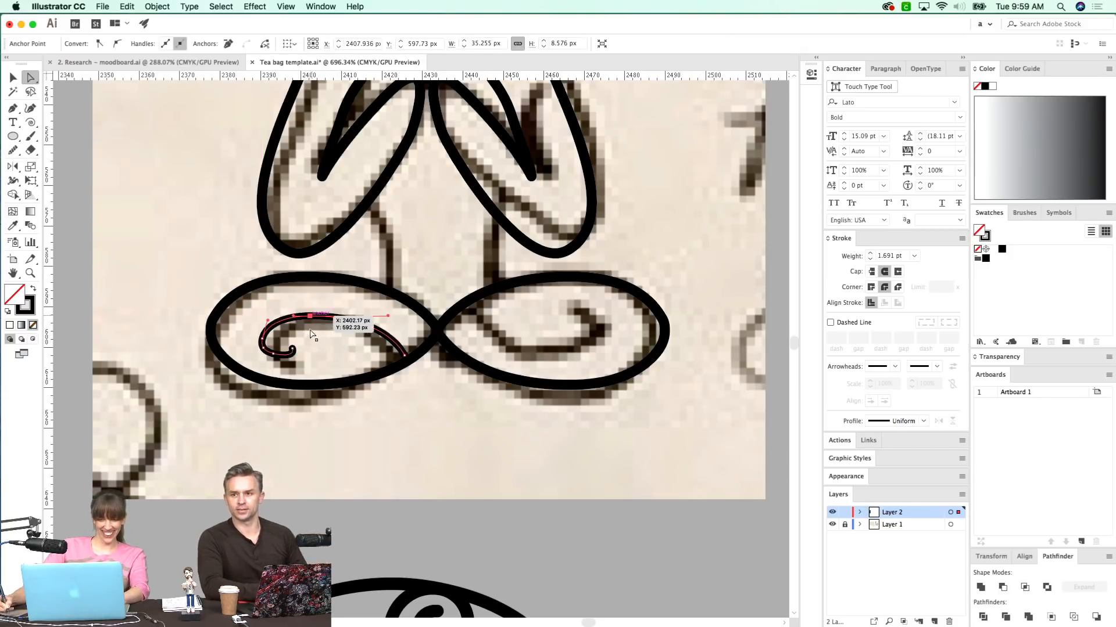
pyautogui.press('super+y')
pyautogui.press('super+y')
pyautogui.press('super+y')
pyautogui.press('n')
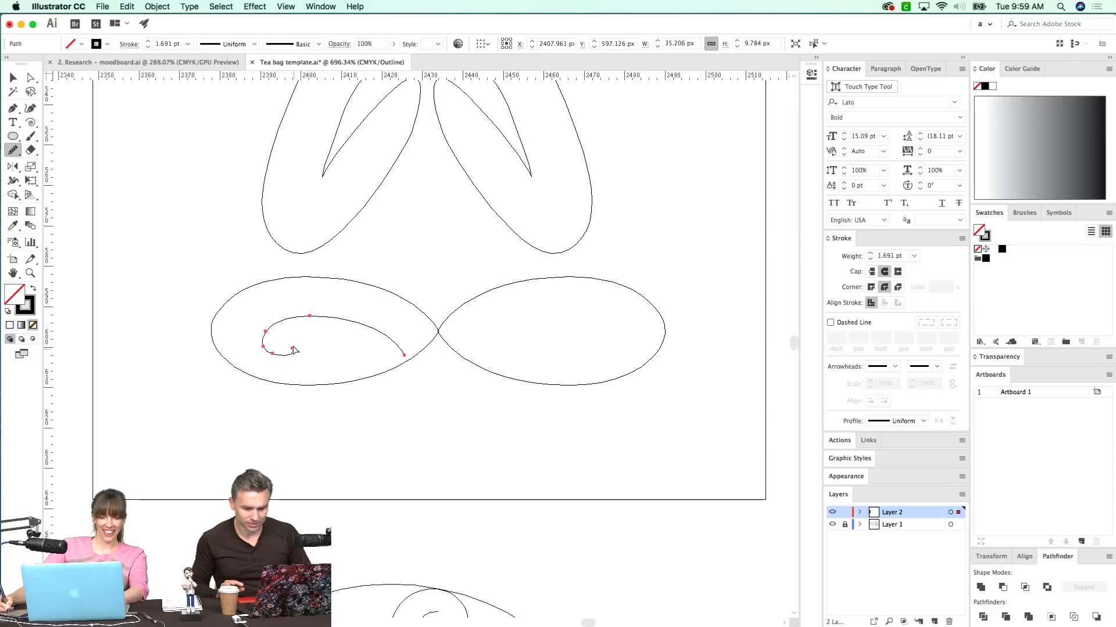
pyautogui.keyDown('super'); pyautogui.click(295, 370); pyautogui.keyUp('super')
pyautogui.keyDown('super'); pyautogui.click(293, 356); pyautogui.keyUp('super')
pyautogui.press('super+y')
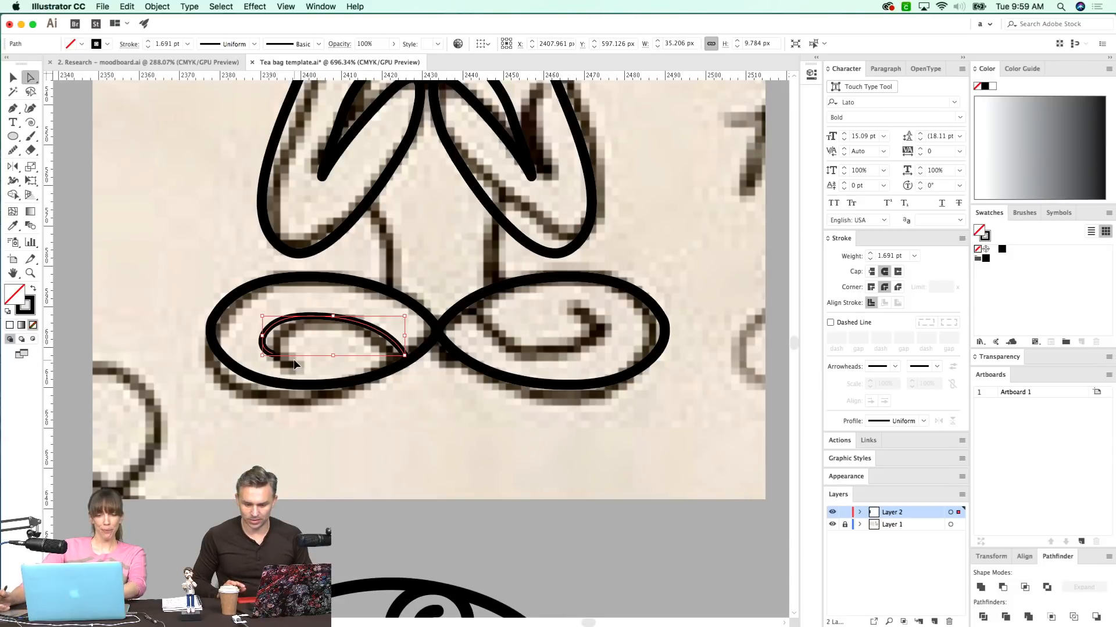
# - Move the left leg's curl slightly up and outward within the leg in outline view
pyautogui.press('super+y')
pyautogui.press('super+y')
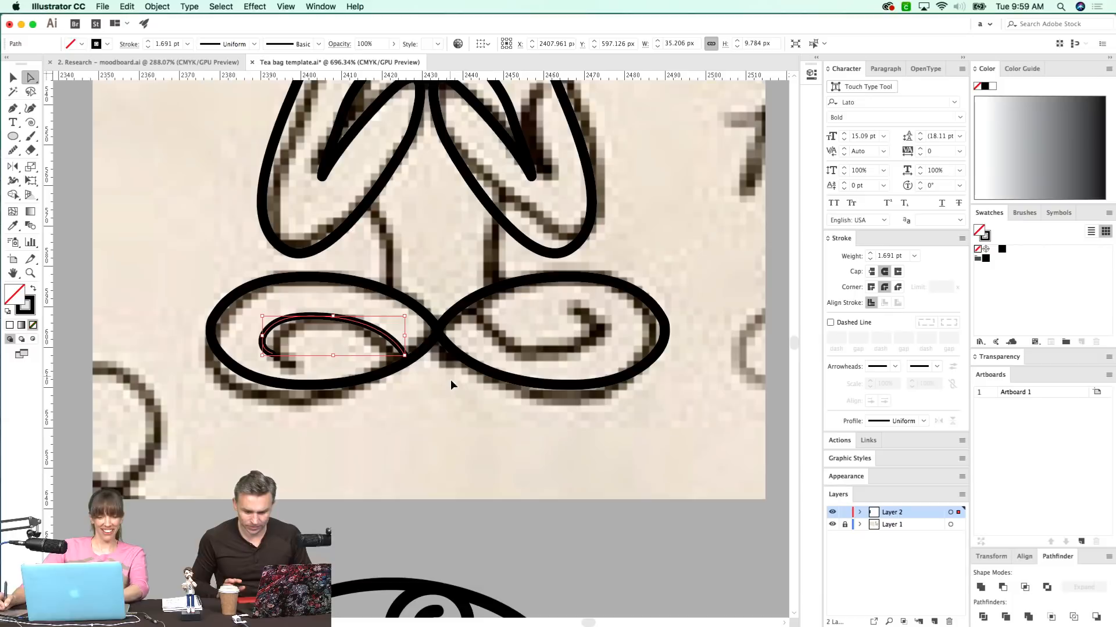
pyautogui.keyDown('super'); pyautogui.click(416, 375); pyautogui.keyUp('super')
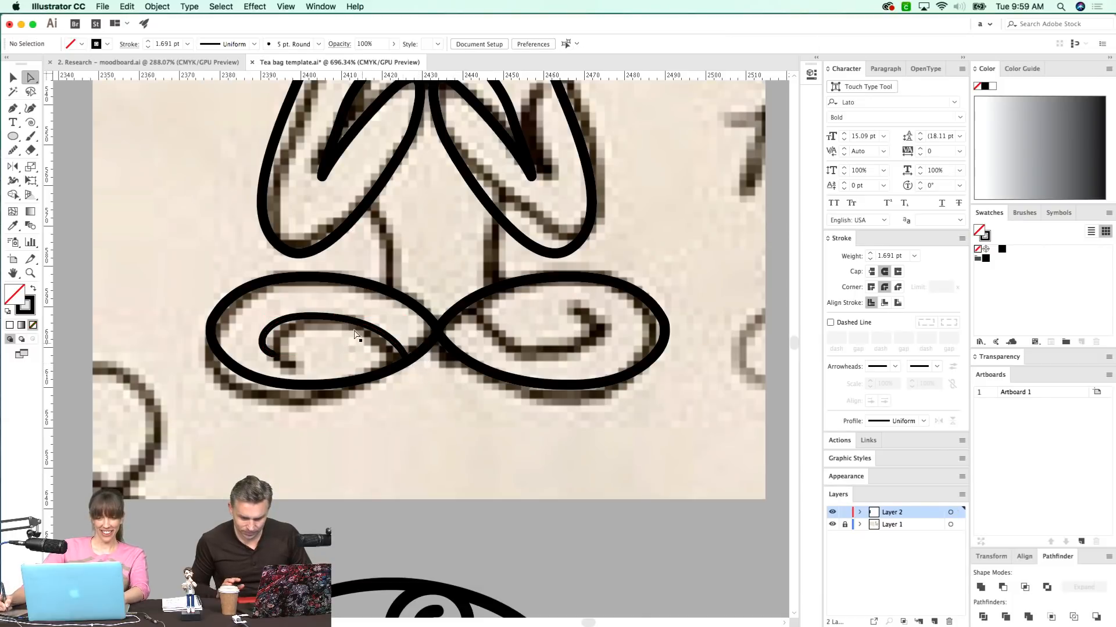
pyautogui.scroll(-3, 405, 338)
pyautogui.press('super+y')
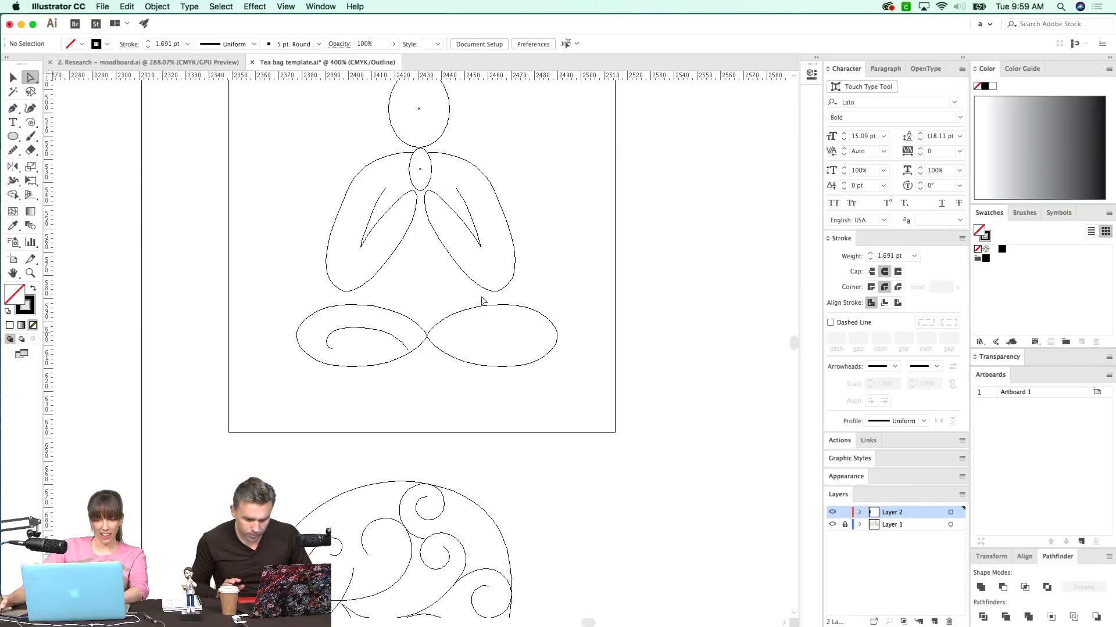
pyautogui.press('z')
pyautogui.moveTo(489, 264); pyautogui.dragTo(250, 429)
pyautogui.press('space')
pyautogui.moveTo(376, 324); pyautogui.dragTo(371, 360)
pyautogui.press('a')
pyautogui.moveTo(450, 317); pyautogui.dragTo(395, 362)
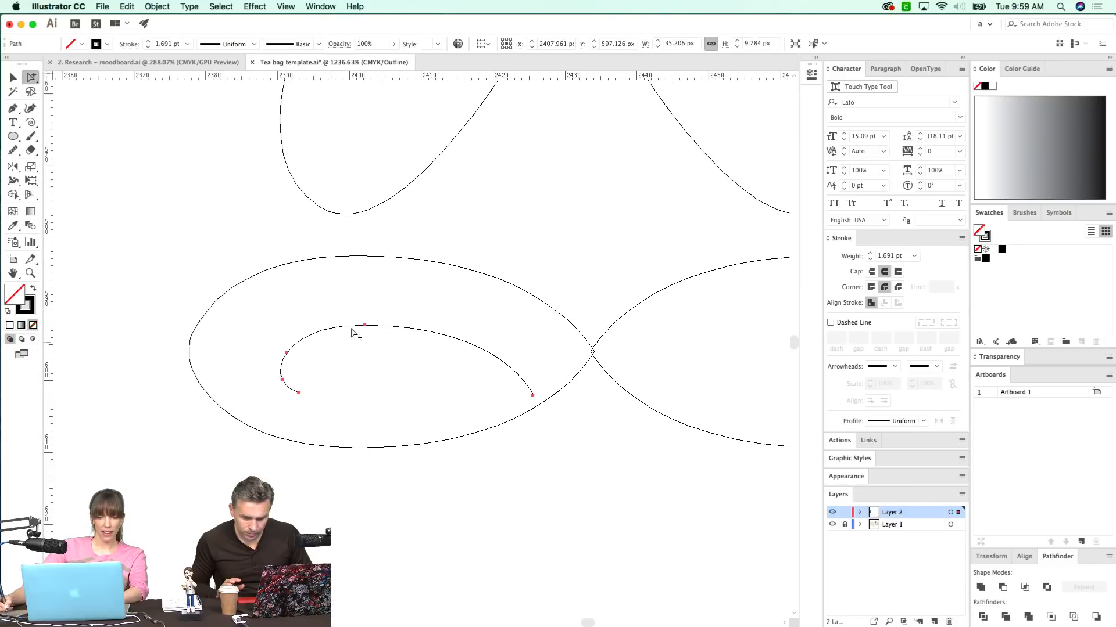
pyautogui.moveTo(365, 327); pyautogui.dragTo(343, 319)
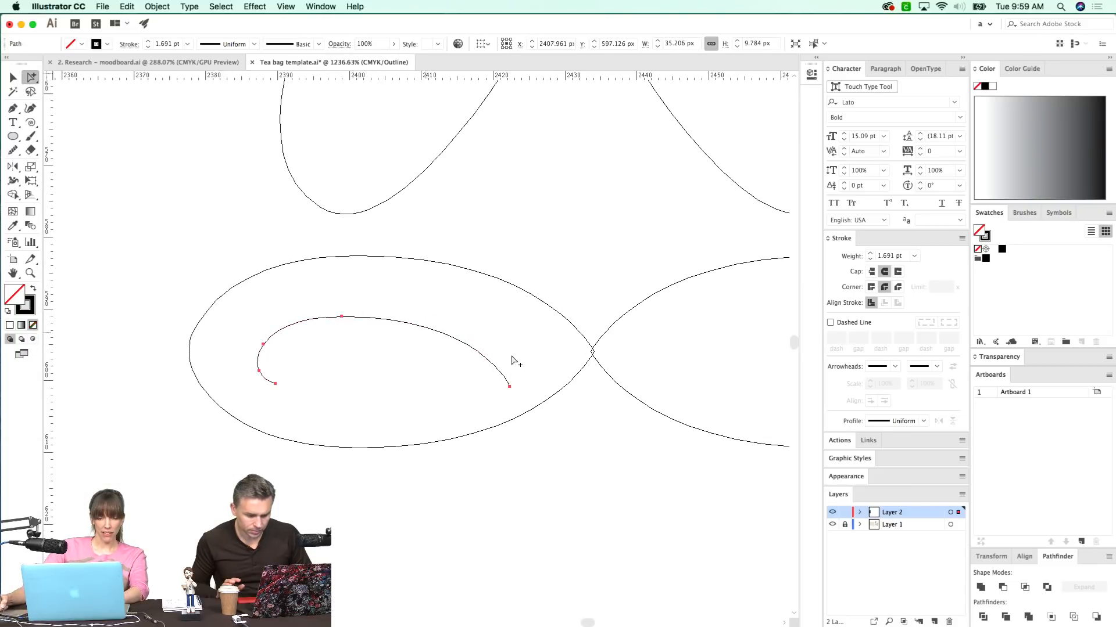
# - Enlarge the curl to about 41 × 11 px so its inner end meets the left leg's outline
pyautogui.press('v')
pyautogui.moveTo(510, 355)
pyautogui.mouseDown()
pyautogui.moveTo(543, 356)
pyautogui.moveTo(532, 357)
pyautogui.moveTo(551, 395)
pyautogui.mouseUp()
pyautogui.press('a')
pyautogui.hscroll(2, 419, 465)
pyautogui.scroll(2, 418, 465)
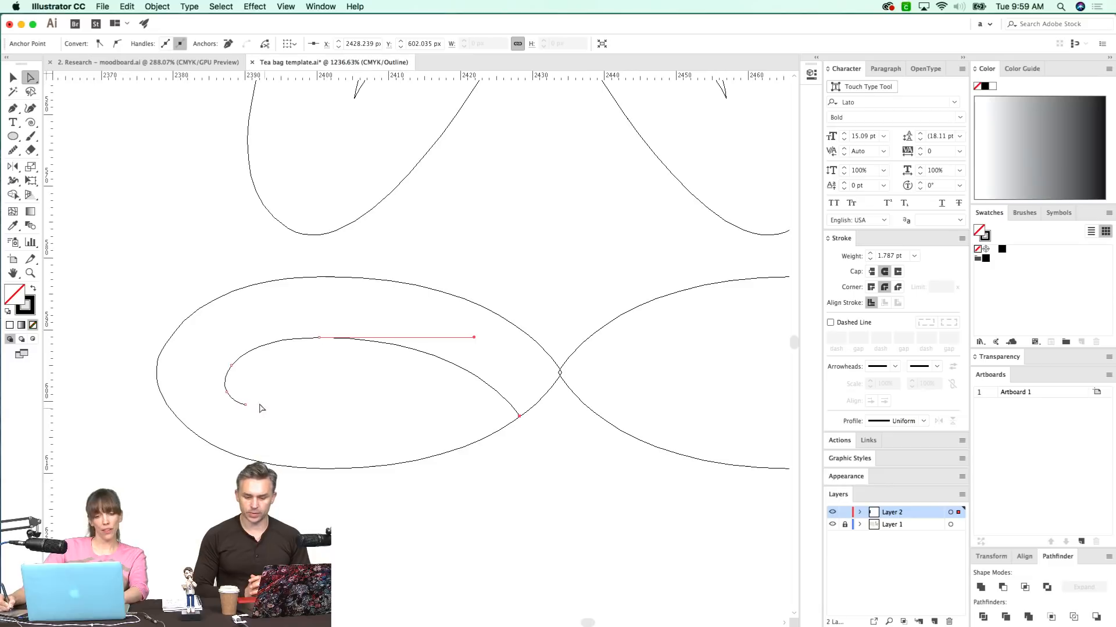
# - Extend the curl's outer end inward and smooth its bend with the Pencil tool, checking it against the sketch in preview
pyautogui.moveTo(249, 409); pyautogui.dragTo(223, 369)
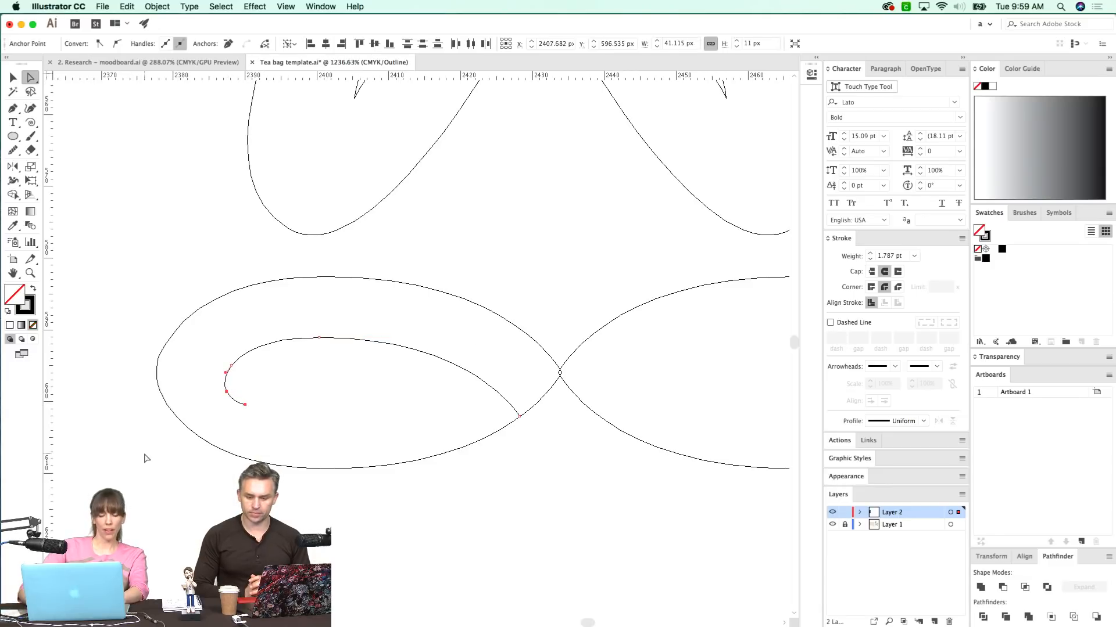
pyautogui.press('super+shift+a')
pyautogui.moveTo(250, 404); pyautogui.dragTo(264, 405)
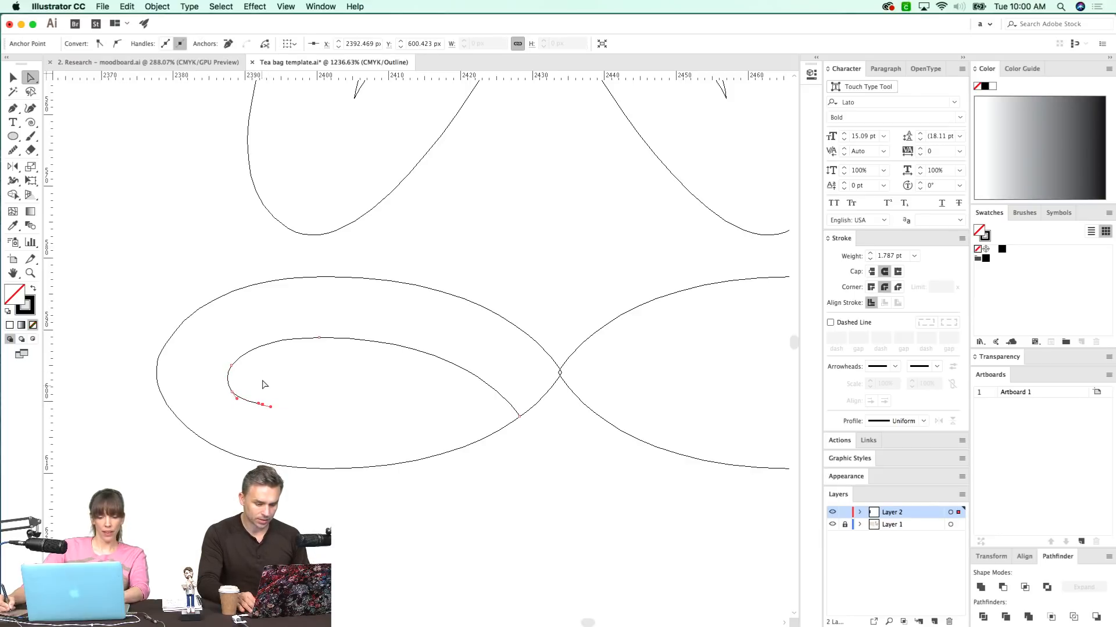
pyautogui.press('n')
pyautogui.moveTo(249, 362); pyautogui.dragTo(244, 400)
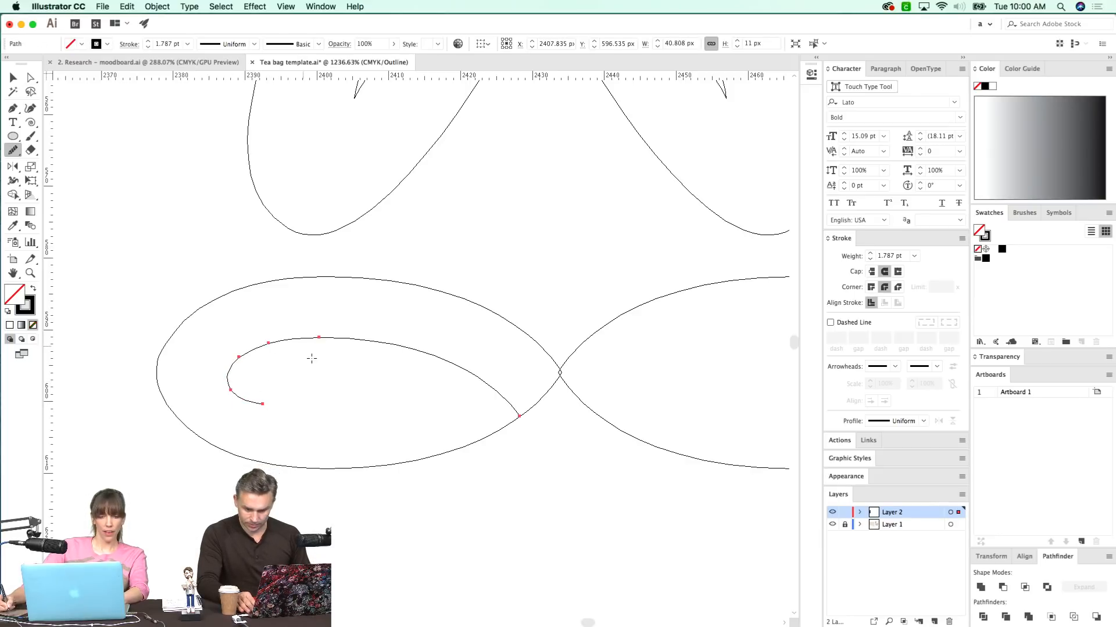
pyautogui.keyDown('super'); pyautogui.click(289, 410); pyautogui.keyUp('super')
pyautogui.moveTo(256, 437); pyautogui.dragTo(189, 463)
pyautogui.press('a')
pyautogui.click(369, 382)
pyautogui.keyDown('alt'); pyautogui.click(369, 381); pyautogui.keyUp('alt')
pyautogui.press('super+y')
pyautogui.press('super+minus')
pyautogui.press('super+minus')
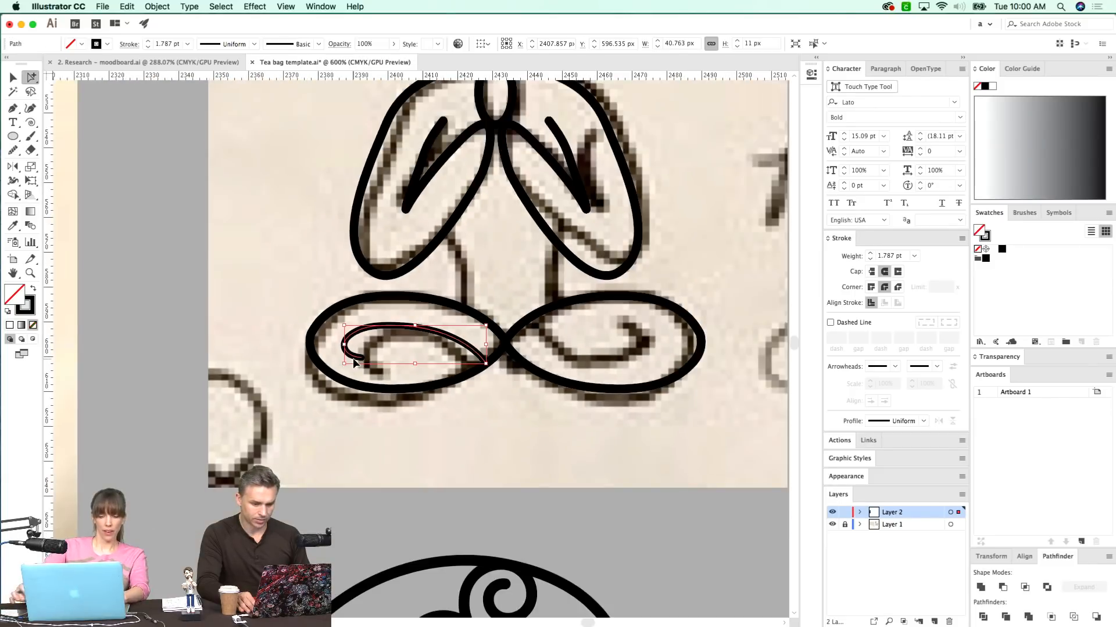
pyautogui.press('Return')
pyautogui.press('Return')
pyautogui.press('super+z')
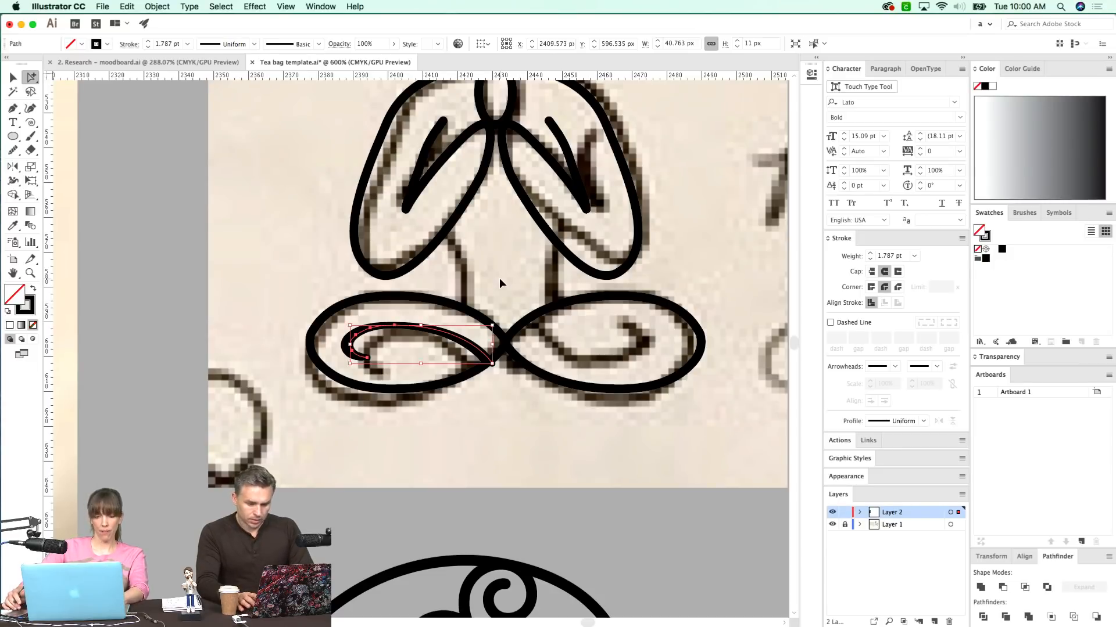
# - Reflect a copy of the left leg's curl across the vertical axis and flip that copy across the horizontal axis
pyautogui.press('v')
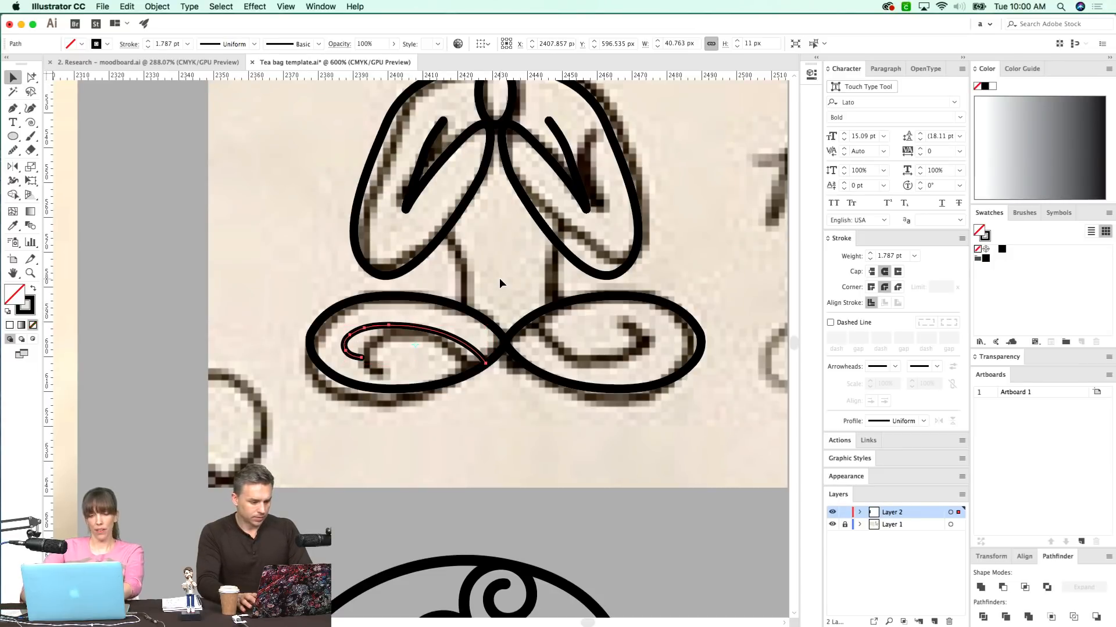
pyautogui.press('o')
pyautogui.press('Return')
pyautogui.press('Return')
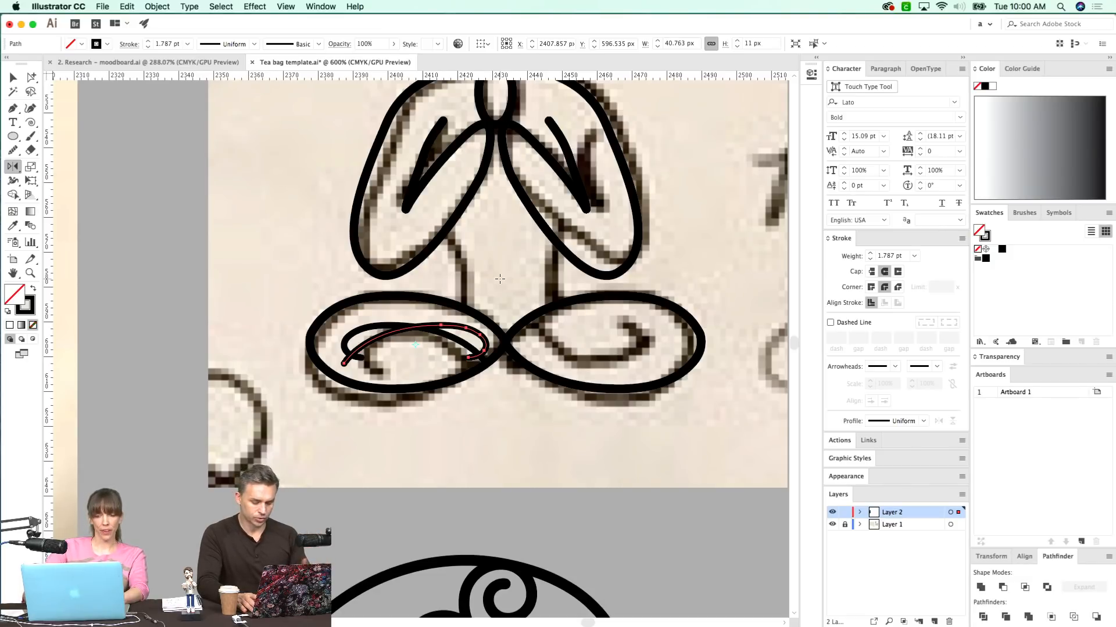
pyautogui.press('Return')
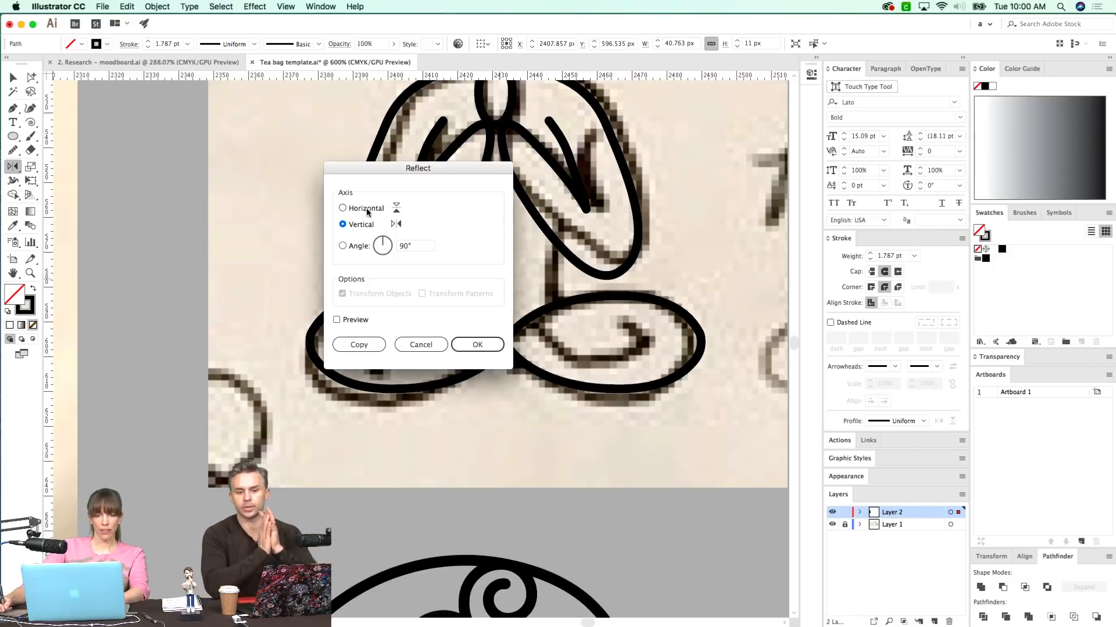
pyautogui.press('Return')
# - Move the flipped curl into the right leg and compare it with the sketch in outline and preview views
pyautogui.press('a')
pyautogui.moveTo(402, 360); pyautogui.dragTo(562, 408)
pyautogui.hotkey('ctrl', 'y')
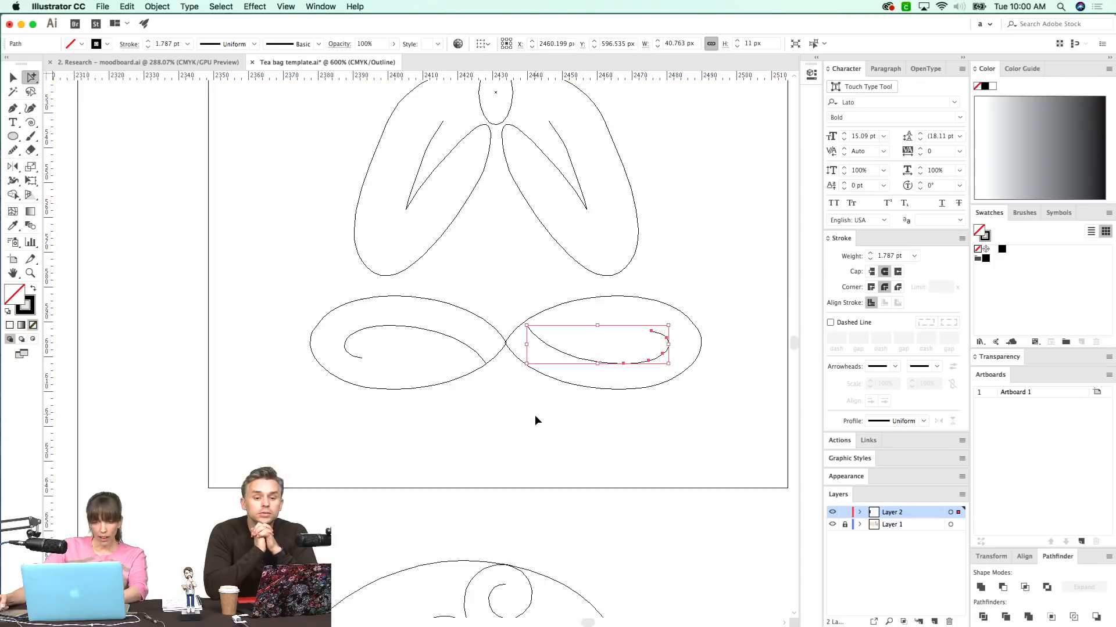
pyautogui.hotkey('ctrl', 'y')
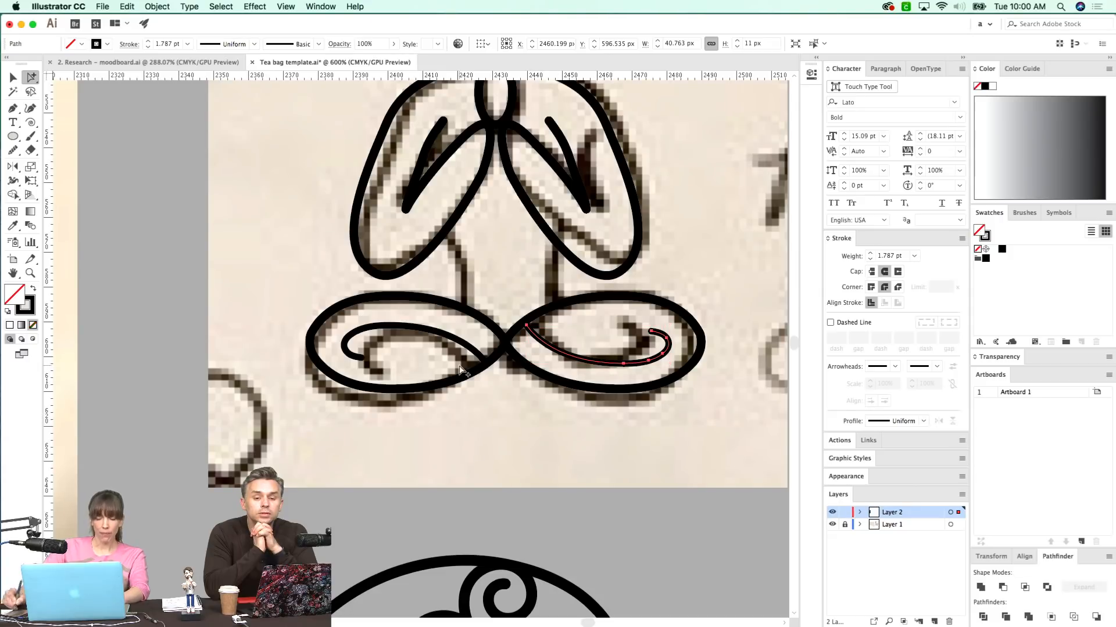
# - Nudge the right leg's curl slightly up and sideways until its inner end meets the leg's outline
pyautogui.moveTo(497, 419); pyautogui.dragTo(445, 451)
pyautogui.press('super+y')
pyautogui.moveTo(468, 361); pyautogui.dragTo(467, 362)
pyautogui.hotkey('ctrl', 'y')
pyautogui.press('Right')
pyautogui.press('Right')
pyautogui.press('Right')
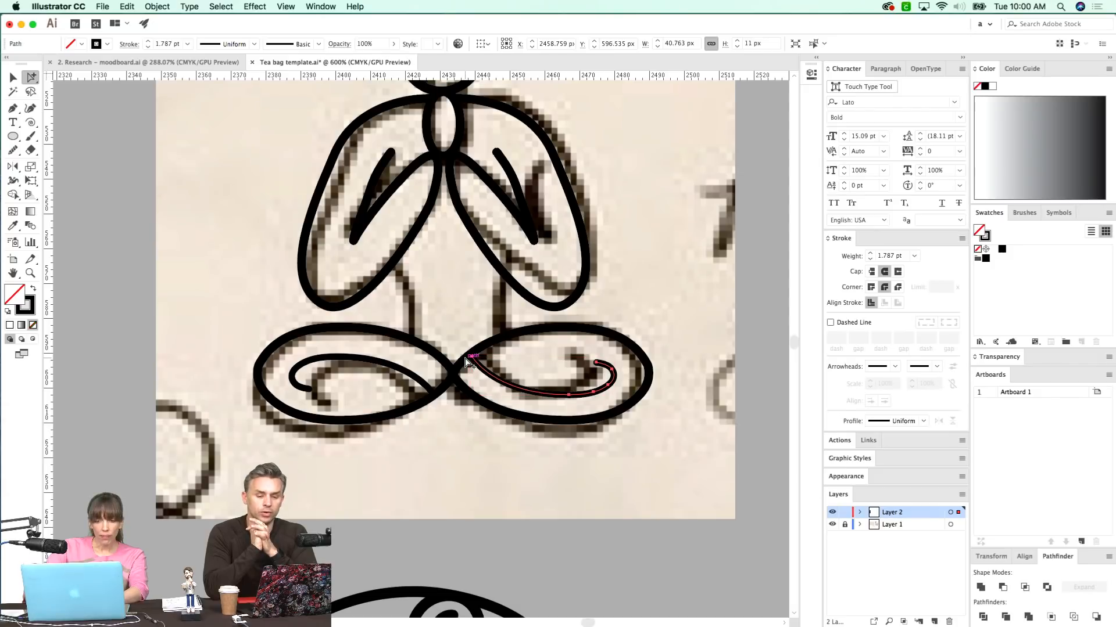
pyautogui.press('Up')
pyautogui.press('Up')
pyautogui.hotkey('ctrl', 'y')
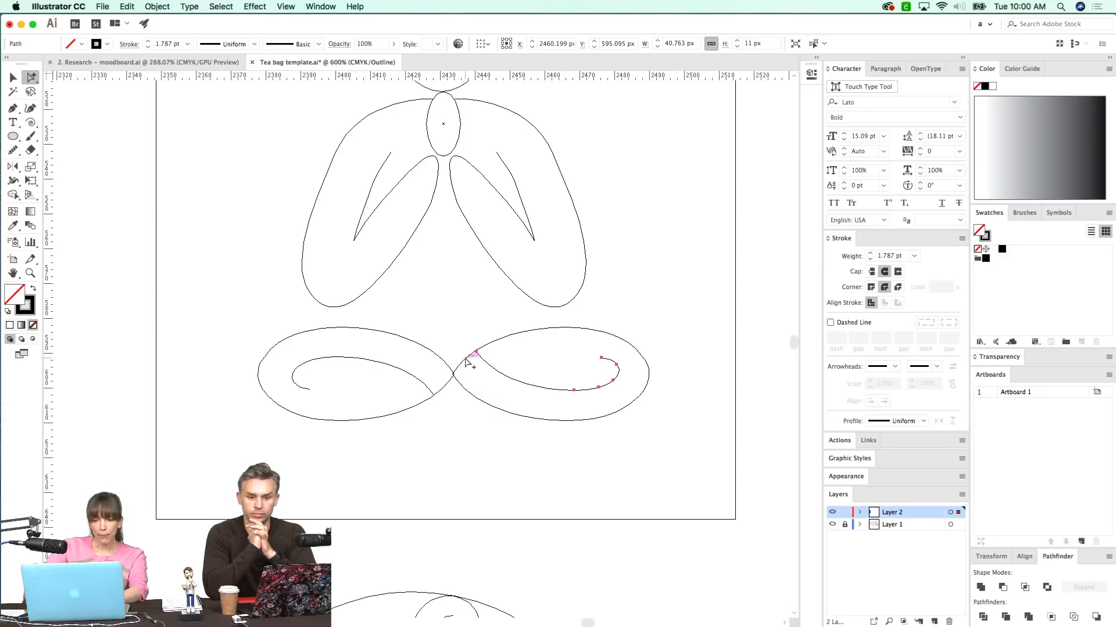
pyautogui.press('Right')
# - Nudge the left leg's curl slightly left and down so its inner end sits on the leg's outline
pyautogui.press('Left')
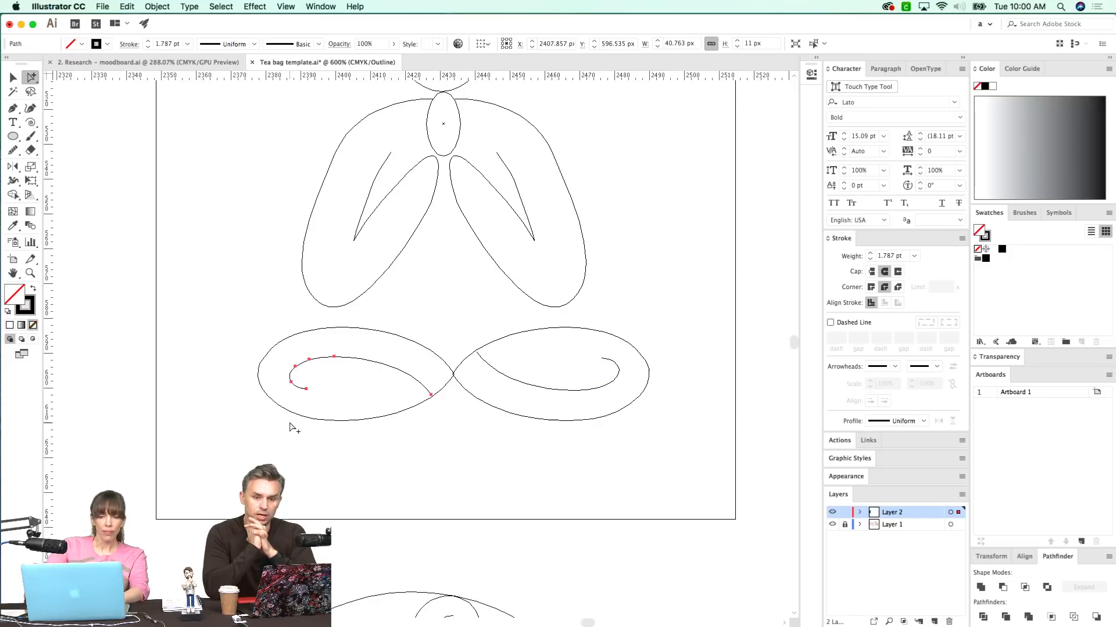
pyautogui.press('Down')
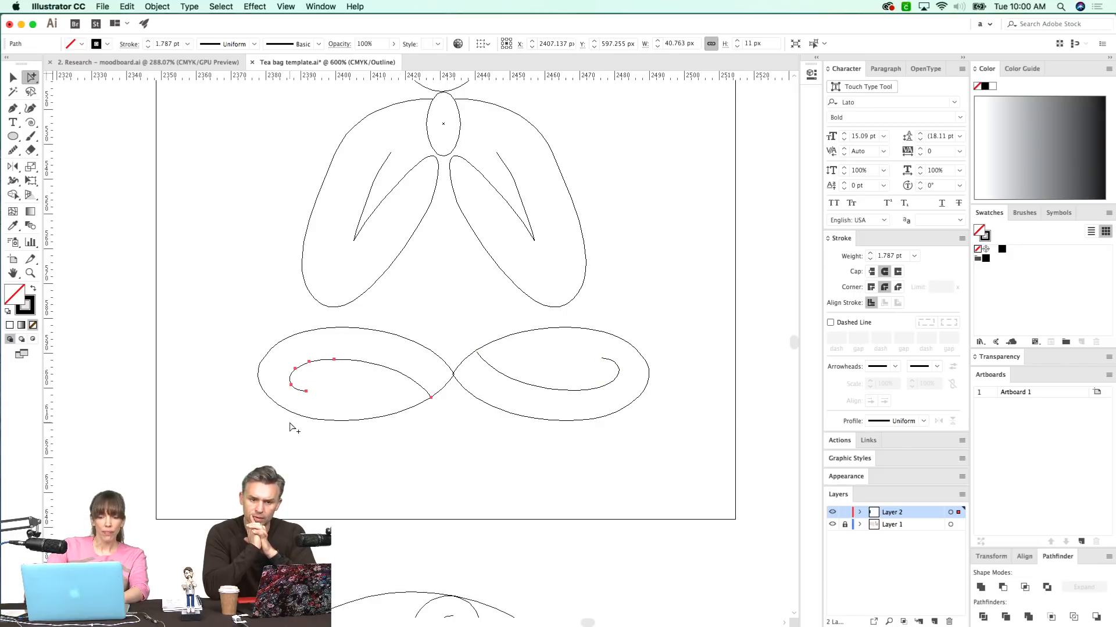
pyautogui.hotkey('ctrl', 'y')
pyautogui.hotkey('ctrl', 'y')
pyautogui.scroll(5, 510, 372)
pyautogui.hotkey('ctrl', 'y')
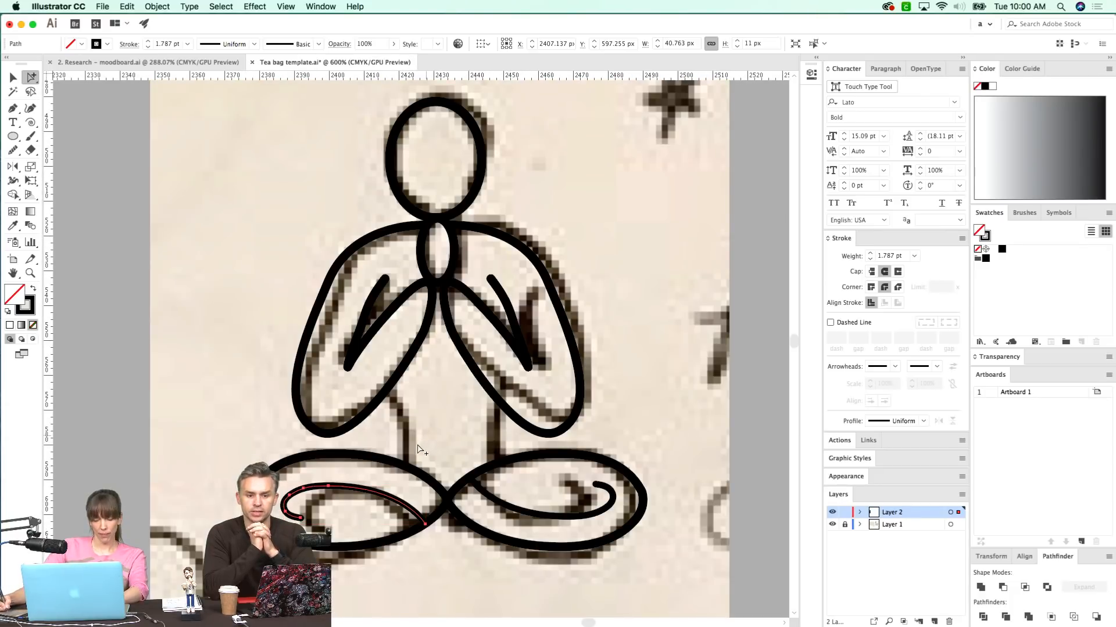
# - Draw the left side of the waist with the Pen tool as a curve about 22 px tall, from the forearm to the leg
pyautogui.press('p')
pyautogui.click(388, 388)
pyautogui.moveTo(402, 471); pyautogui.dragTo(404, 516)
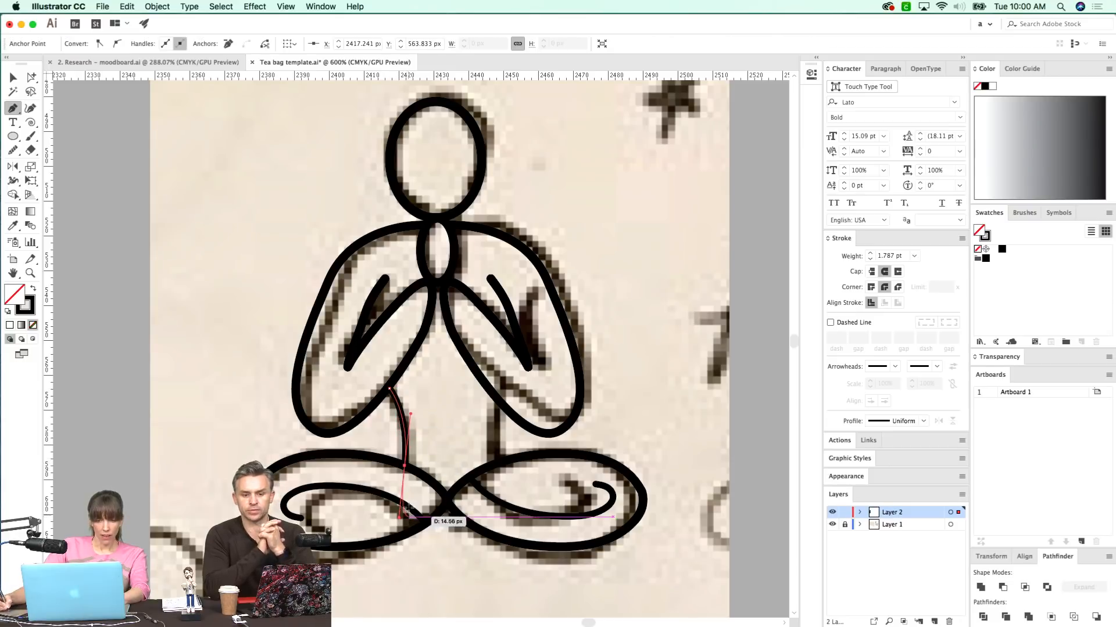
pyautogui.press('super+shift+a')
pyautogui.keyDown('super'); pyautogui.click(405, 436); pyautogui.keyUp('super')
# - Mirror the left waist curve across the vertical axis to form the right side of the waist, keeping both curves
pyautogui.press('o')
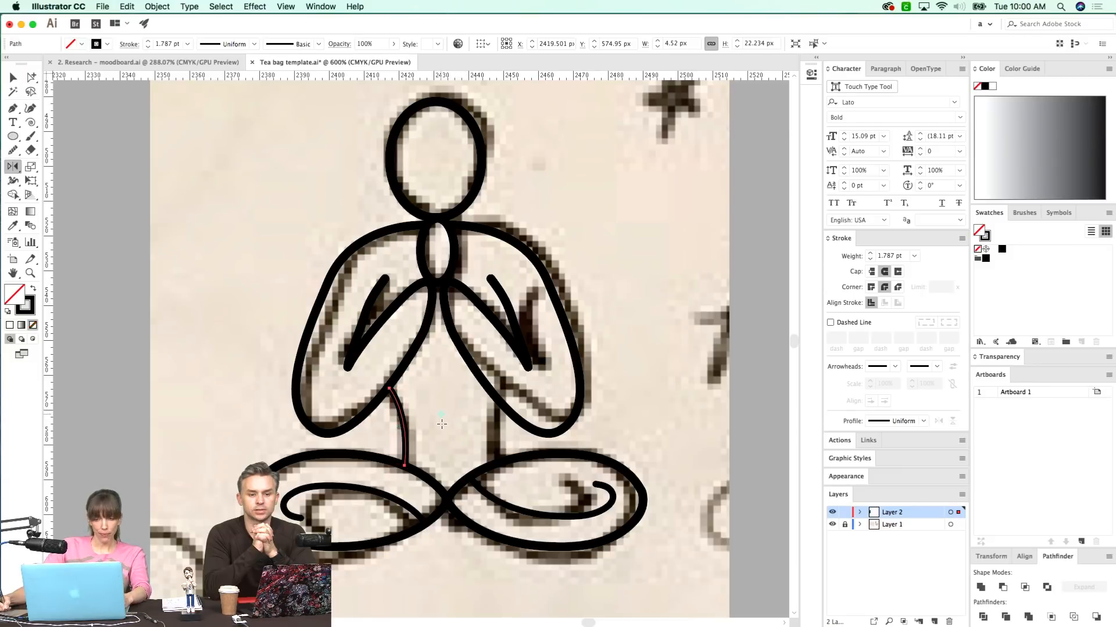
pyautogui.keyDown('alt'); pyautogui.click(443, 420); pyautogui.keyUp('alt')
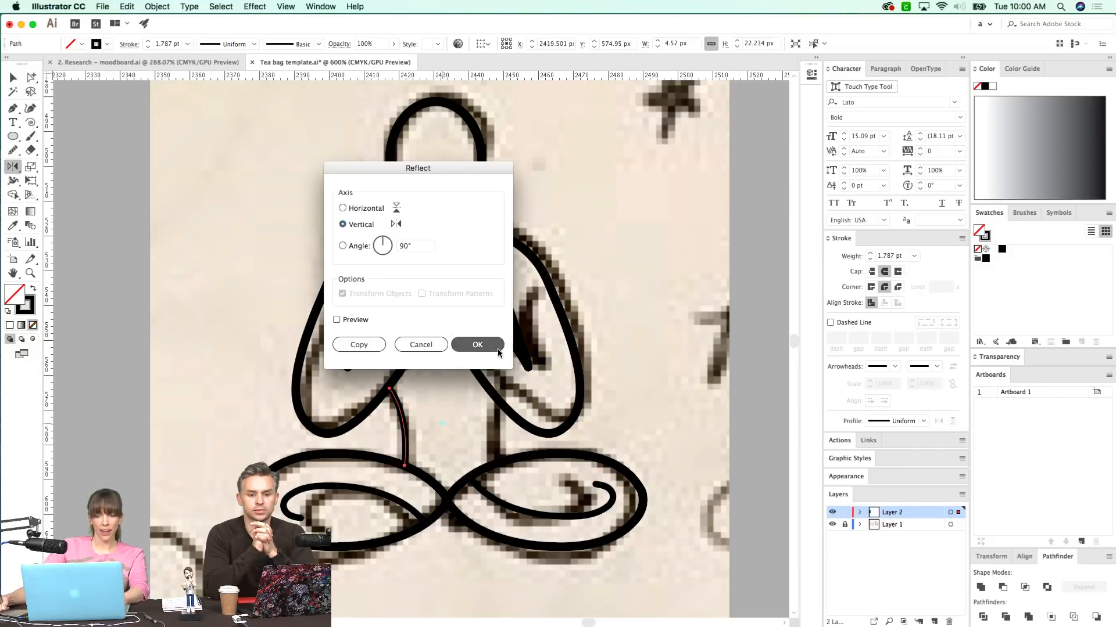
pyautogui.click(477, 344)
pyautogui.press('a')
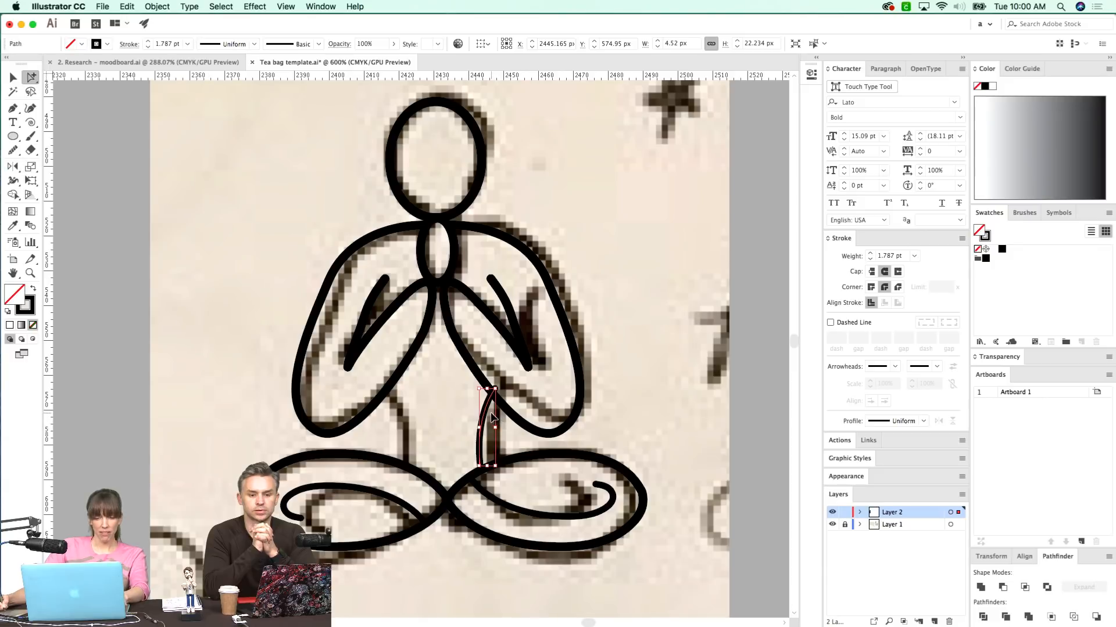
pyautogui.press('super+z')
pyautogui.press('super+f')
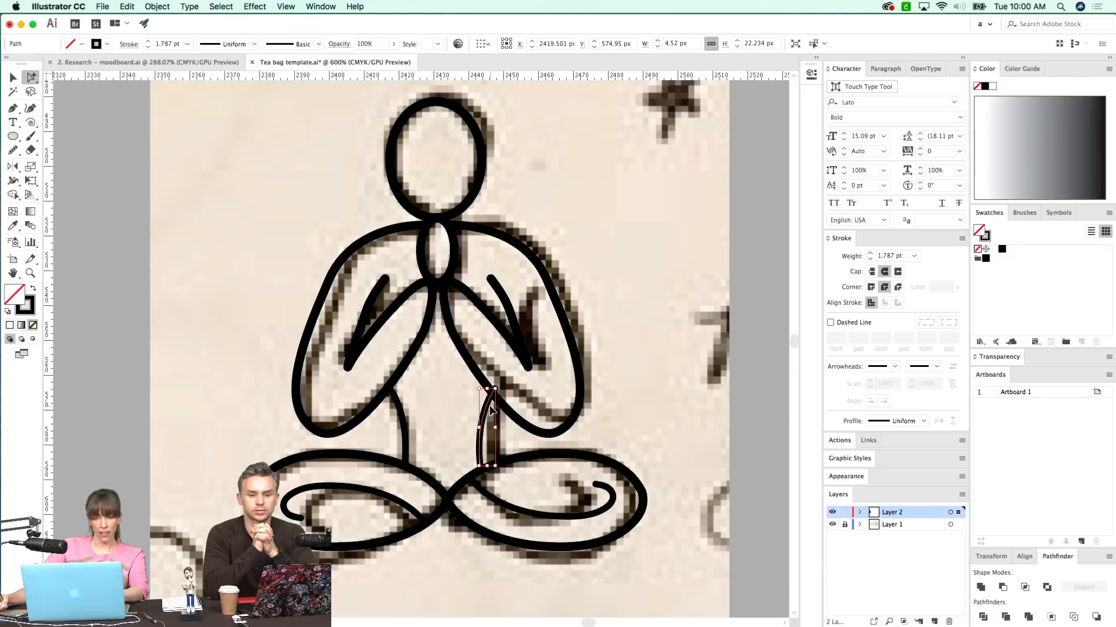
# - Select both waist curves in outline view and nudge them slightly left, checking the result in preview
pyautogui.press('super+y')
pyautogui.moveTo(377, 450); pyautogui.dragTo(493, 427)
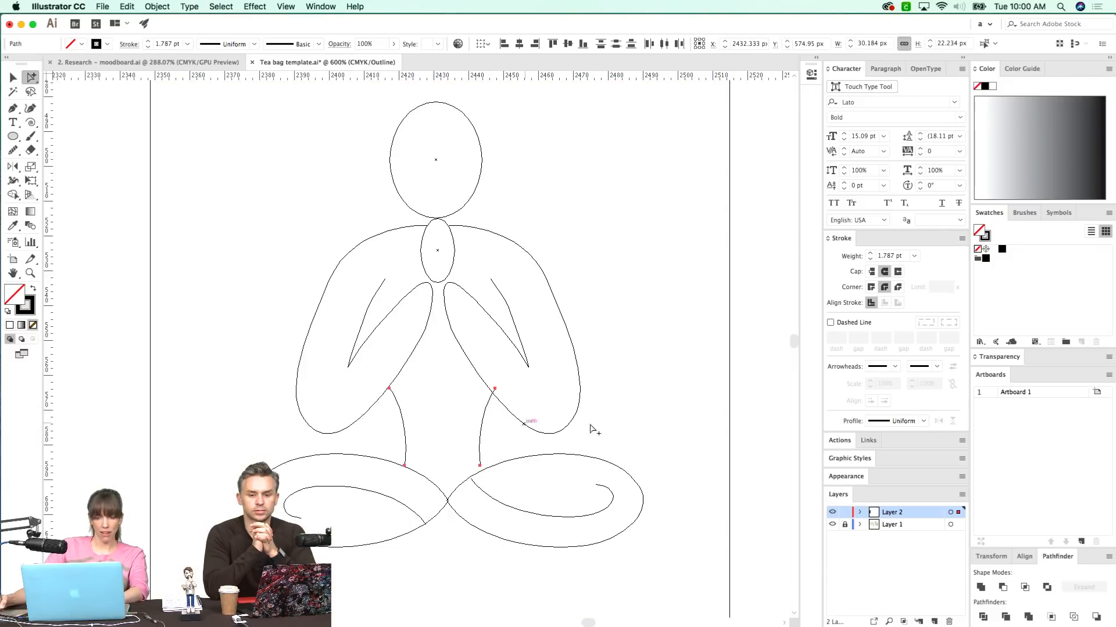
pyautogui.press('v')
pyautogui.press('Down')
pyautogui.press('Down')
pyautogui.press('Up')
pyautogui.press('Up')
pyautogui.press('Left')
pyautogui.press('super+y')
pyautogui.press('super+y')
# - Select both legs with their curls and shift them slightly left to centre them under the waist
pyautogui.press('a')
pyautogui.click(560, 545)
pyautogui.moveTo(371, 565); pyautogui.dragTo(328, 485)
pyautogui.press('super+y')
pyautogui.press('super+y')
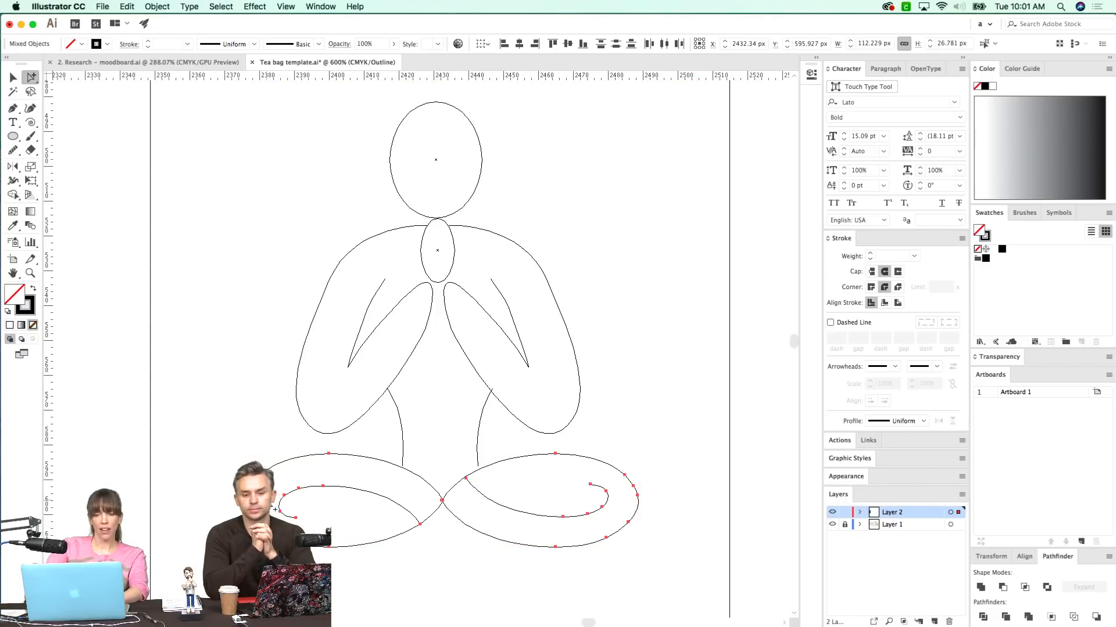
pyautogui.press('super+minus')
pyautogui.press('super+minus')
pyautogui.press('super+minus')
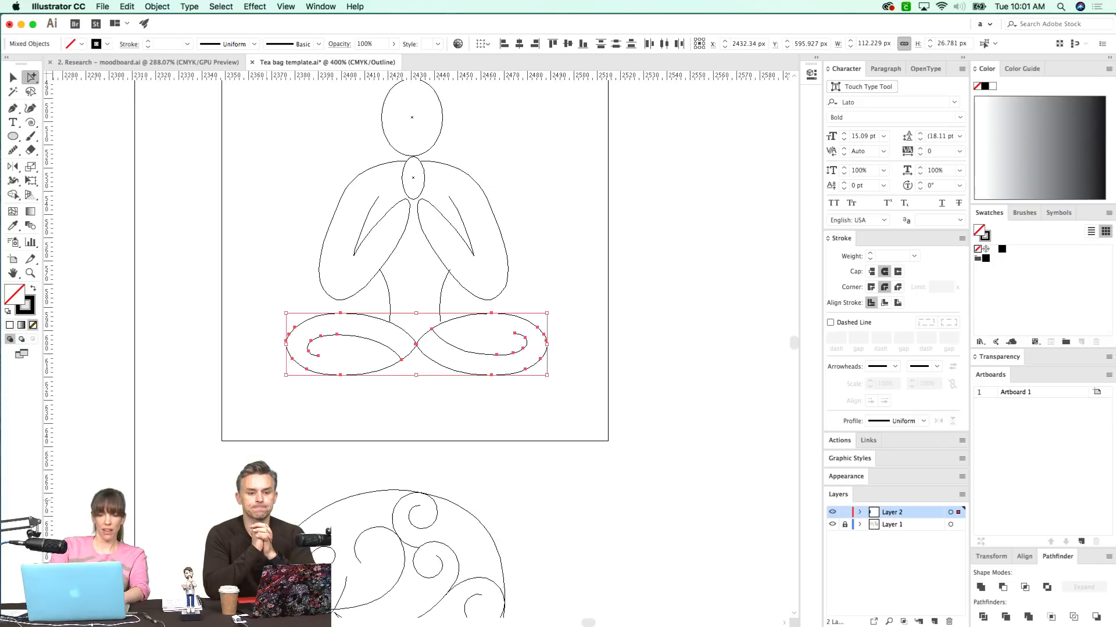
pyautogui.press('v')
pyautogui.moveTo(461, 246); pyautogui.dragTo(474, 346)
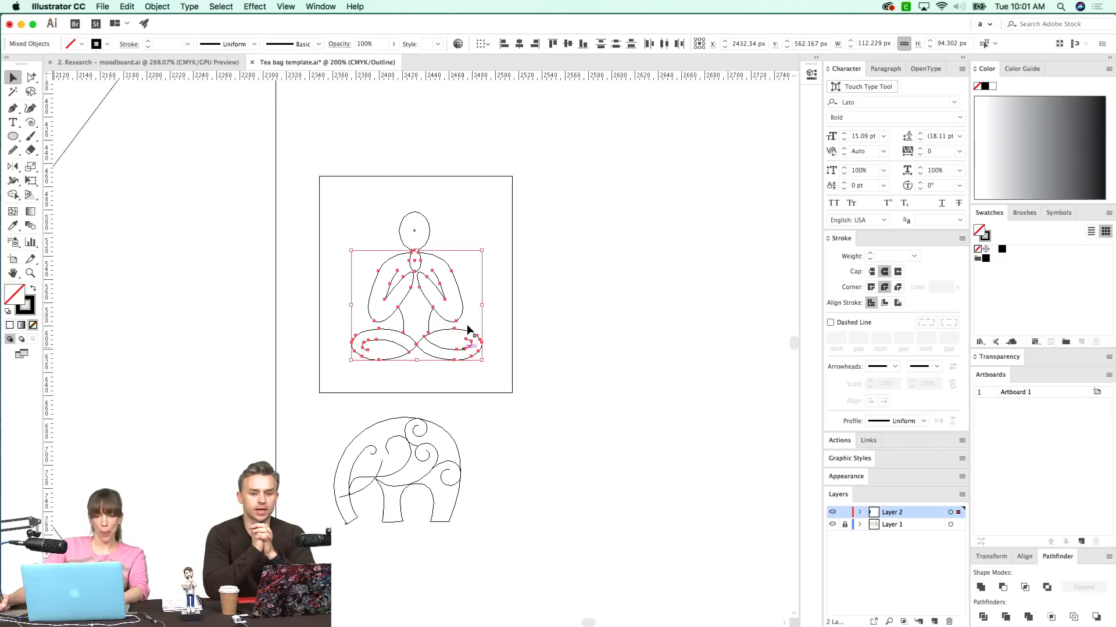
pyautogui.press('super+y')
pyautogui.press('super+shift+a')
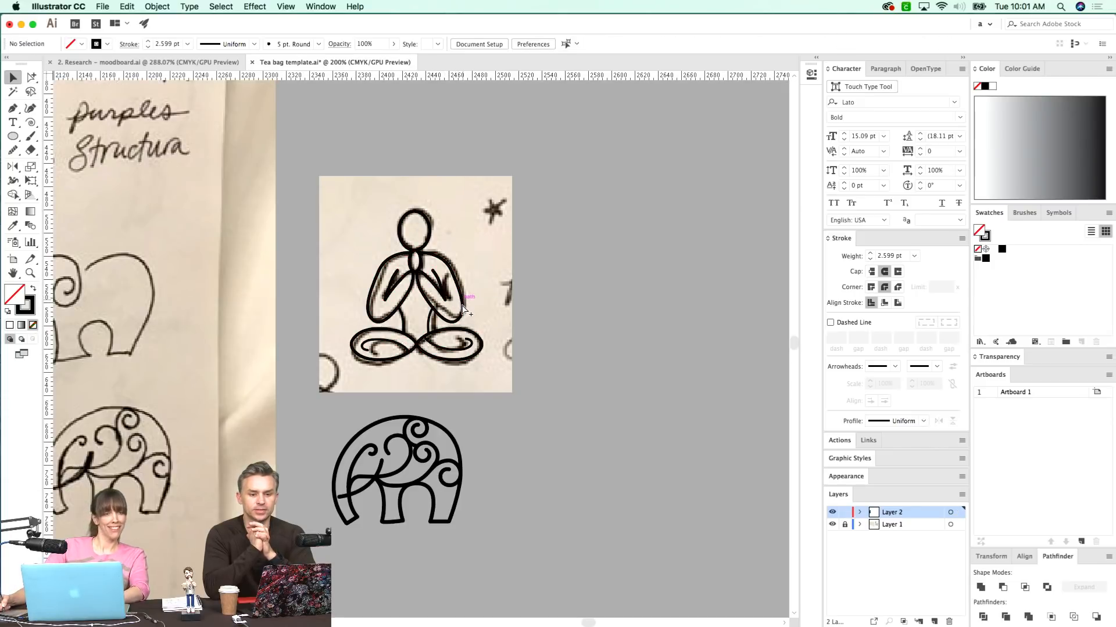
# - Select the complete meditating figure, including its head, and move it off the sketch to the right of the elephant
pyautogui.hscroll(1, 478, 299)
pyautogui.scroll(1, 479, 294)
pyautogui.press('super+y')
pyautogui.moveTo(477, 231); pyautogui.dragTo(375, 353)
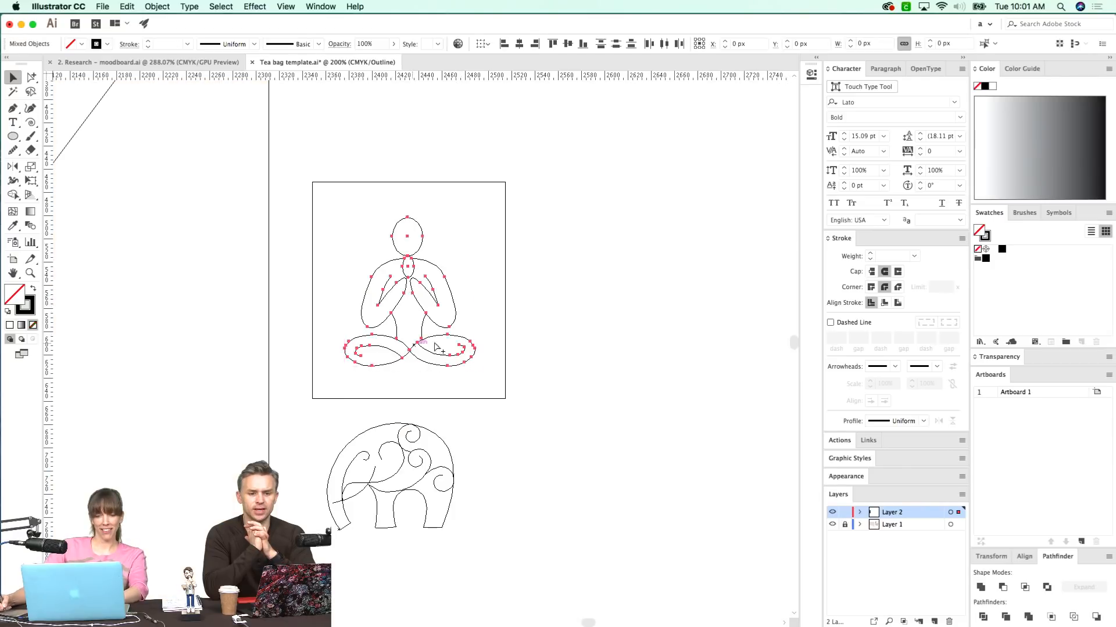
pyautogui.press('super+y')
pyautogui.moveTo(439, 328); pyautogui.dragTo(607, 495)
pyautogui.hscroll(2, 607, 496)
pyautogui.hscroll(2, 441, 406)
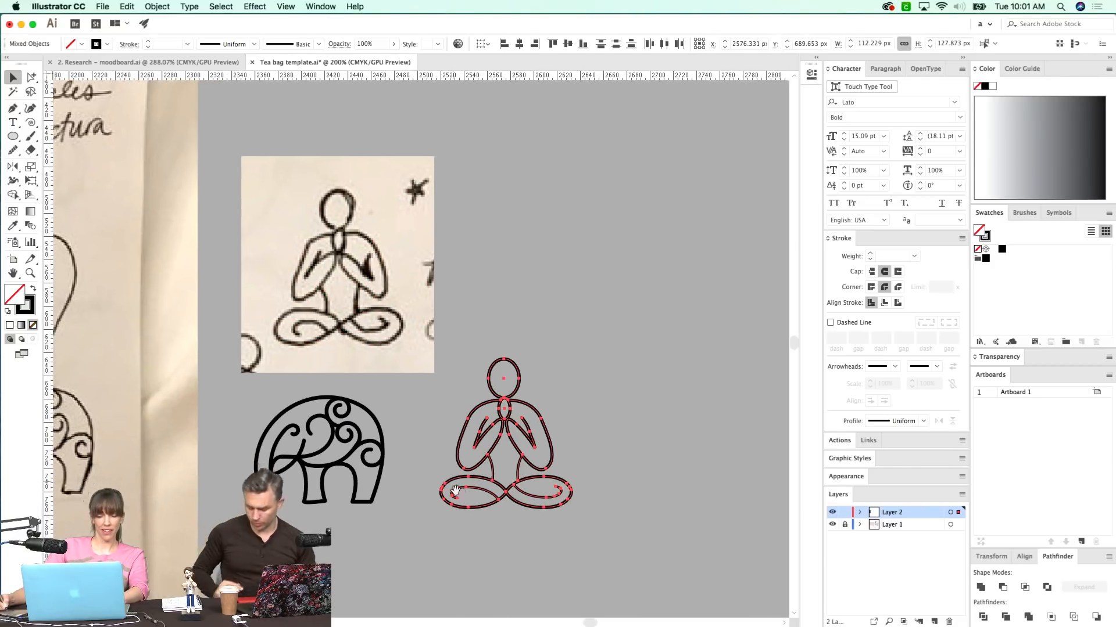
# - Apply the elephant's 3 pt black stroke to the whole figure with the Eyedropper tool and deselect it
pyautogui.press('i')
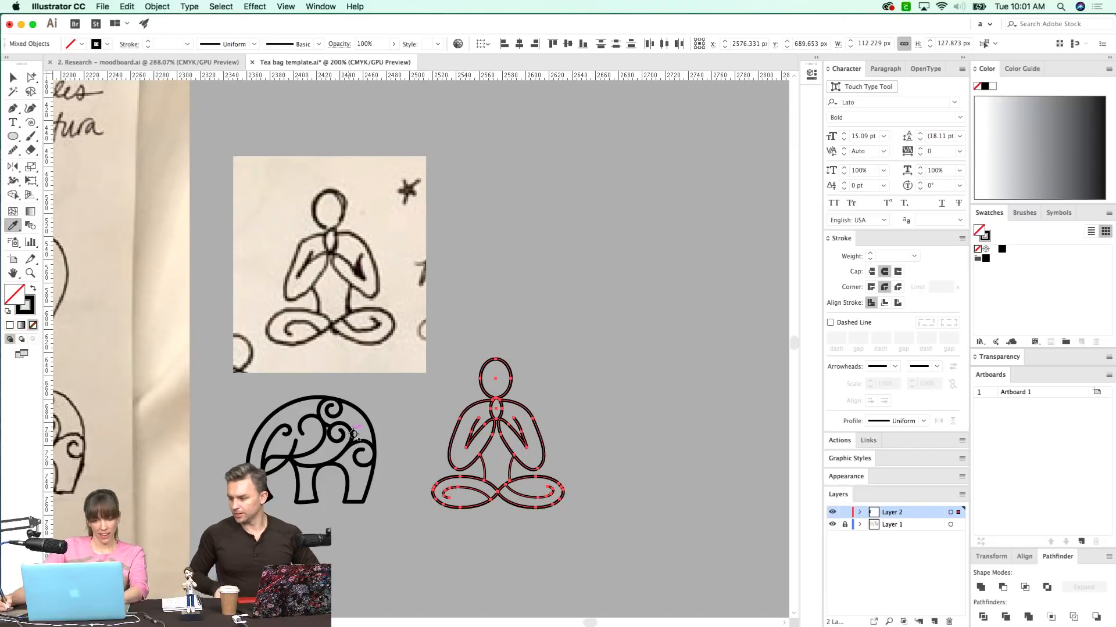
pyautogui.click(358, 446)
pyautogui.press('super+shift+a')
pyautogui.scroll(-3, 540, 458)
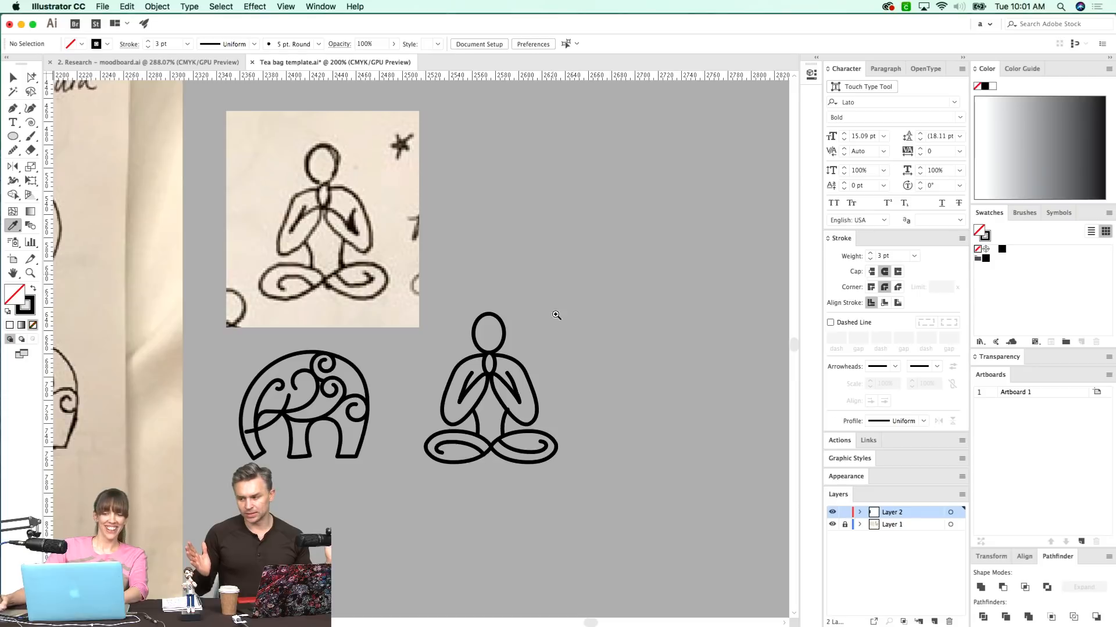
# - Nudge the head ellipse of the meditating figure up slightly
pyautogui.moveTo(599, 274); pyautogui.dragTo(357, 509)
pyautogui.scroll(2, 523, 239)
pyautogui.press('a')
pyautogui.click(483, 268)
pyautogui.press('v')
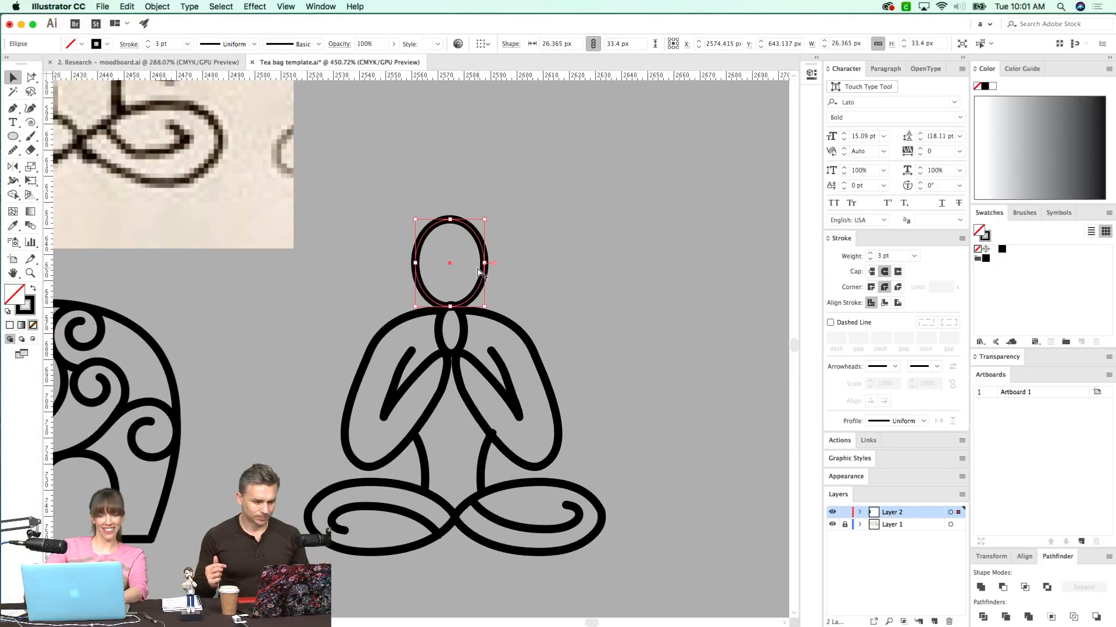
pyautogui.press('shift+super+a')
pyautogui.click(479, 271)
pyautogui.press('Up')
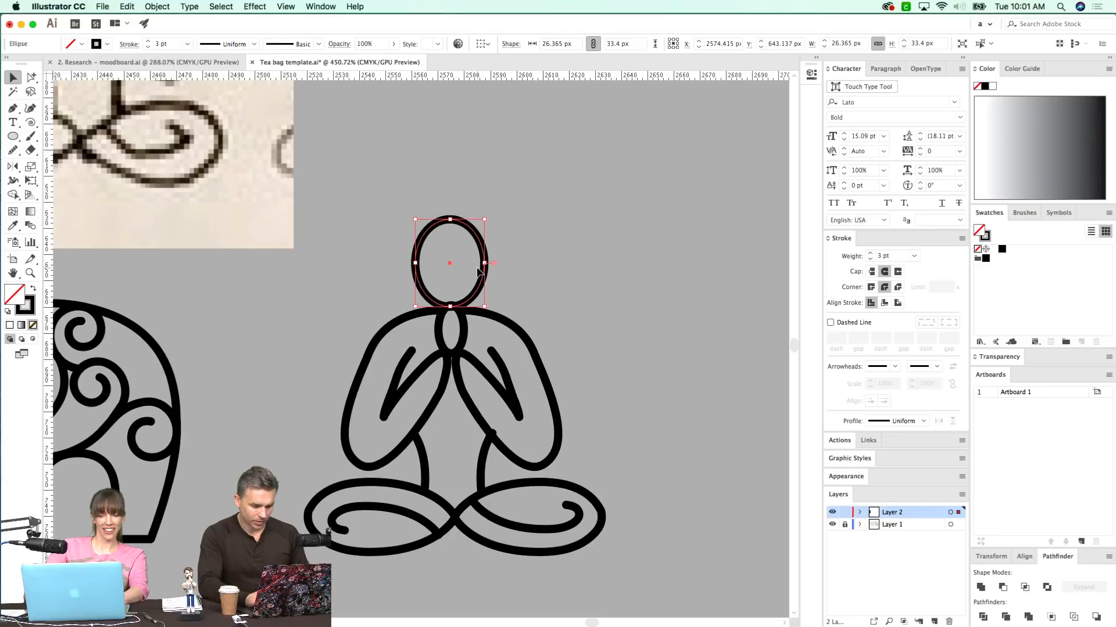
pyautogui.press('shift+super+a')
pyautogui.press('a')
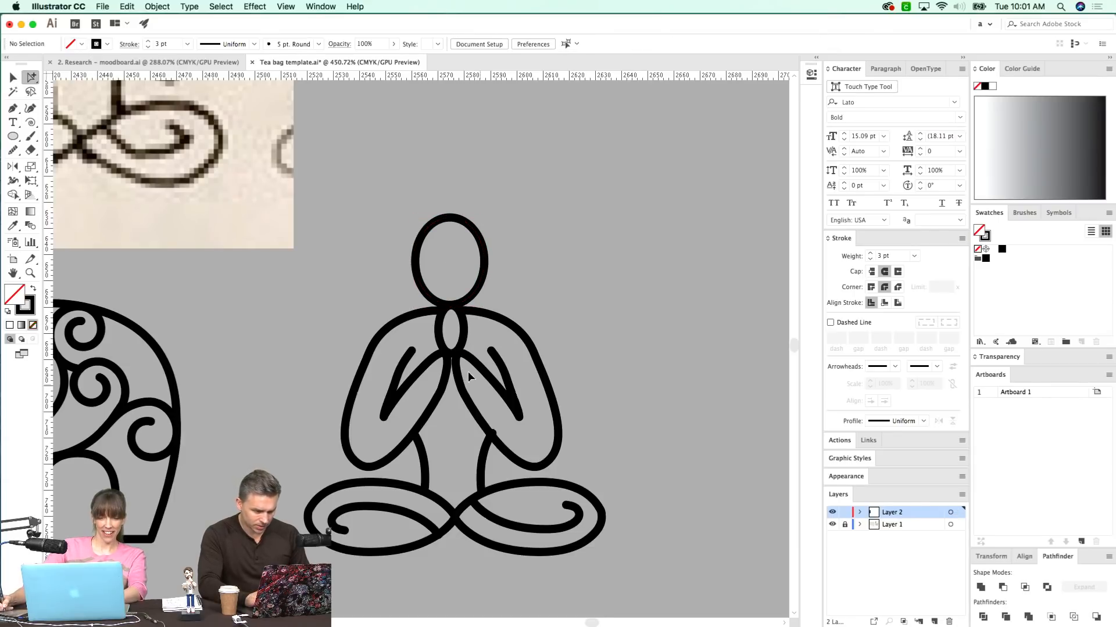
# - Nudge the neck oval and the head ellipse down slightly so they sit closer to the shoulders
pyautogui.press('super+y')
pyautogui.press('super+y')
pyautogui.press('Down')
pyautogui.press('Down')
pyautogui.press('Down')
pyautogui.press('Down')
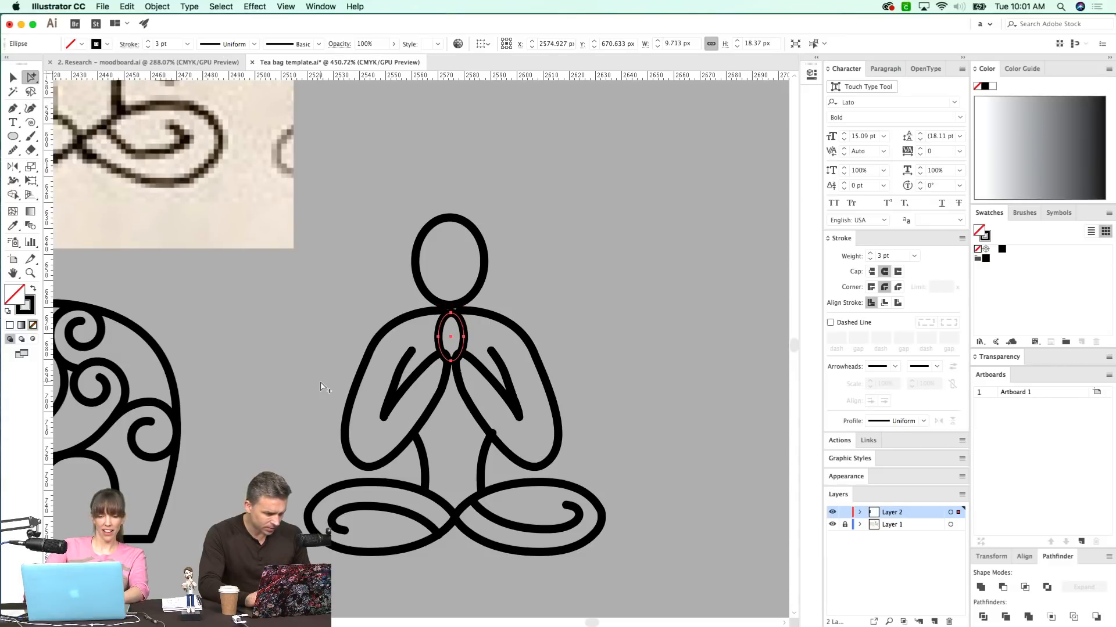
pyautogui.click(464, 281)
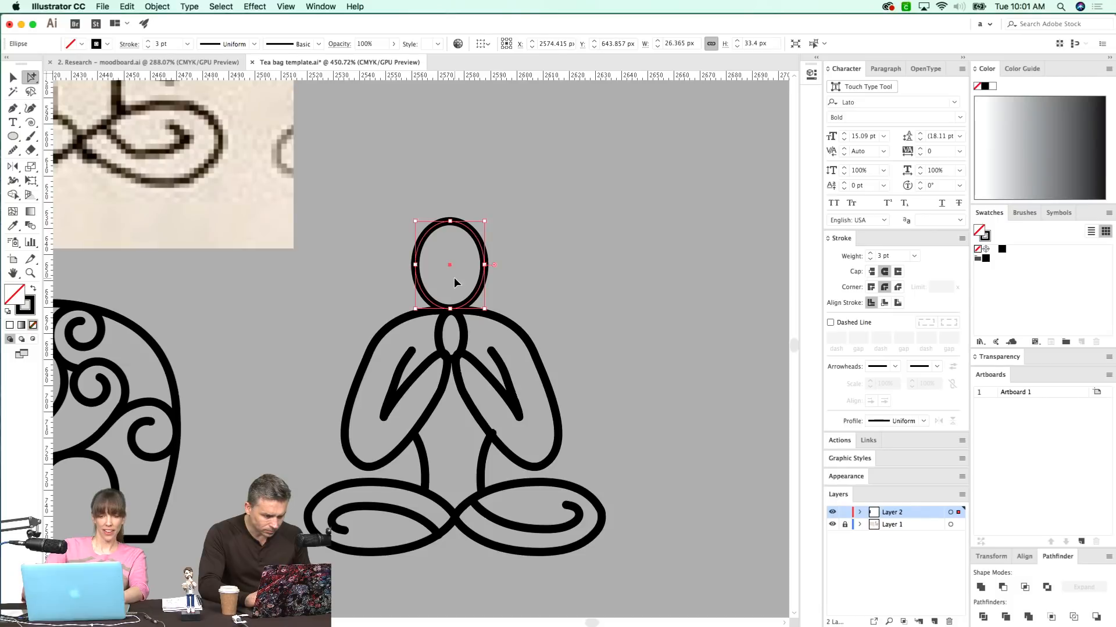
pyautogui.click(456, 283)
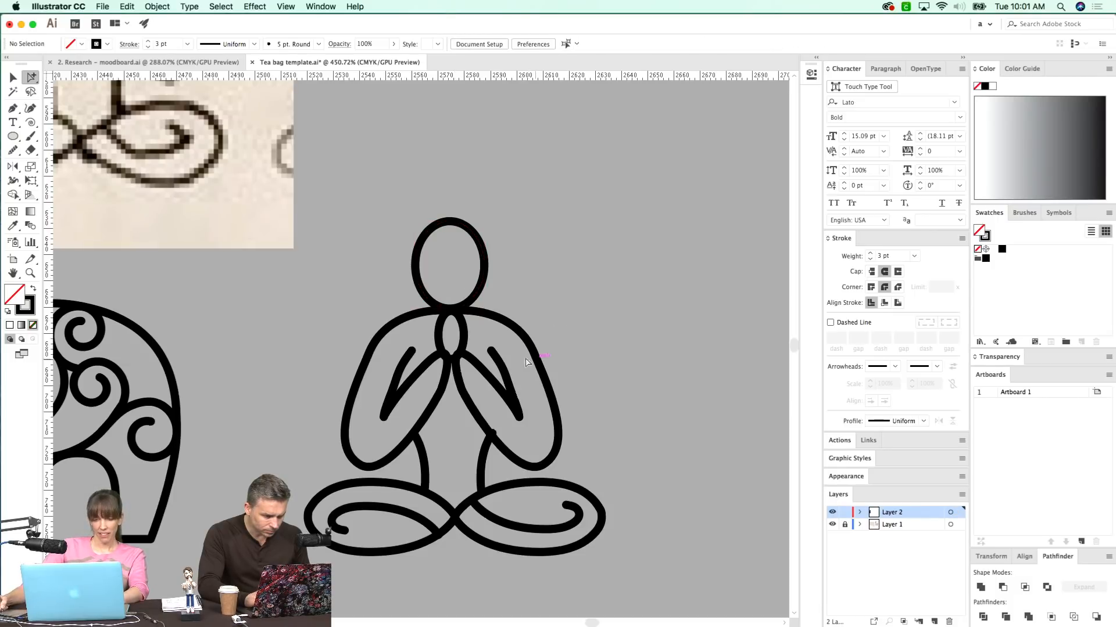
# - Shift the right waist line slightly down and inward between the arm and the leg outline
pyautogui.hotkey('ctrl', 'y')
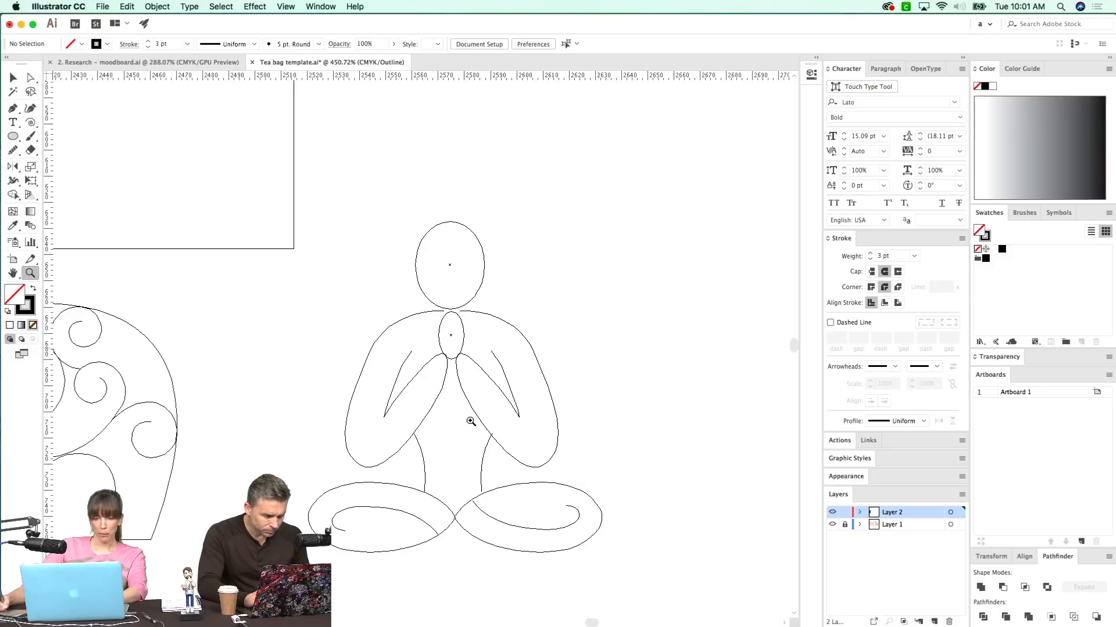
pyautogui.scroll(5, 540, 378)
pyautogui.moveTo(414, 442); pyautogui.dragTo(323, 428)
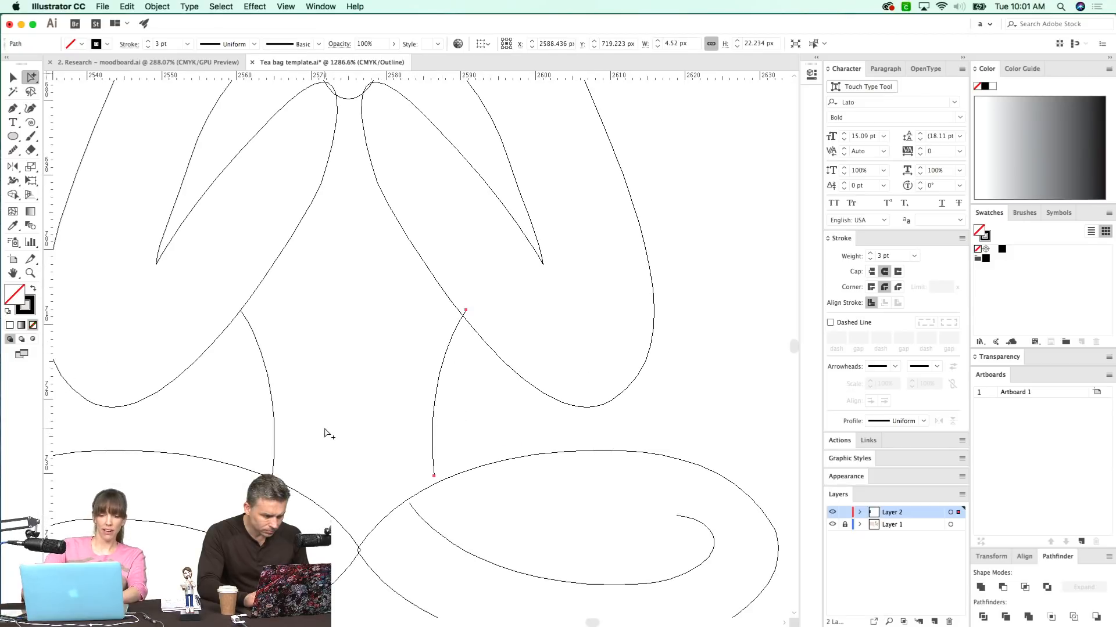
pyautogui.hotkey('ctrl', 'y')
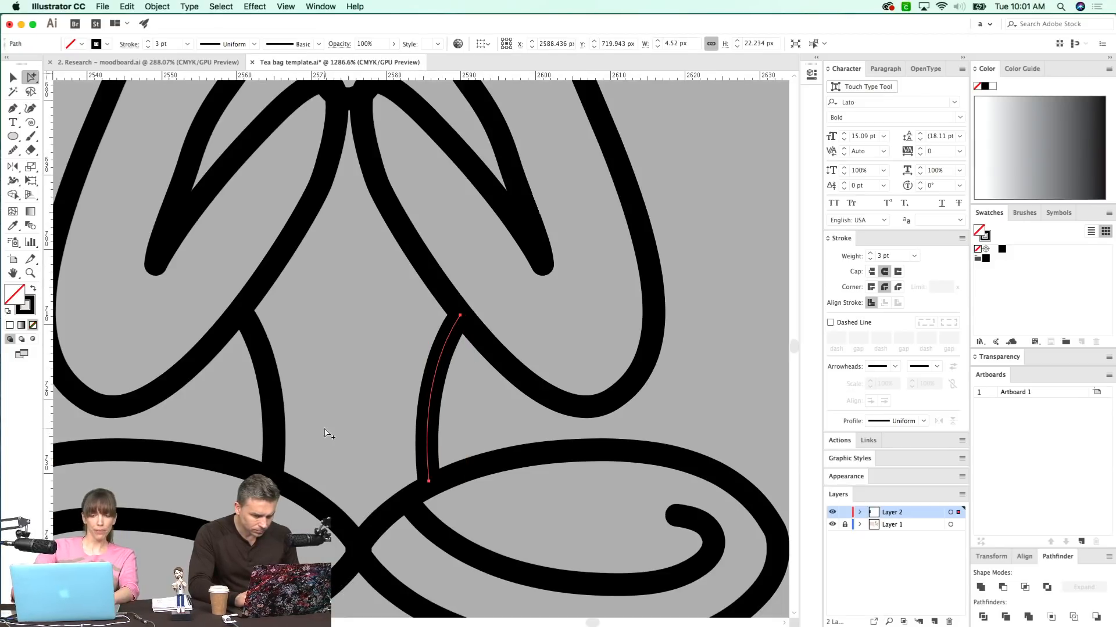
# - Slightly reshape the short inner fold line on both arms of the figure
pyautogui.scroll(5, 419, 391)
pyautogui.click(539, 365)
pyautogui.press('super+shift+a')
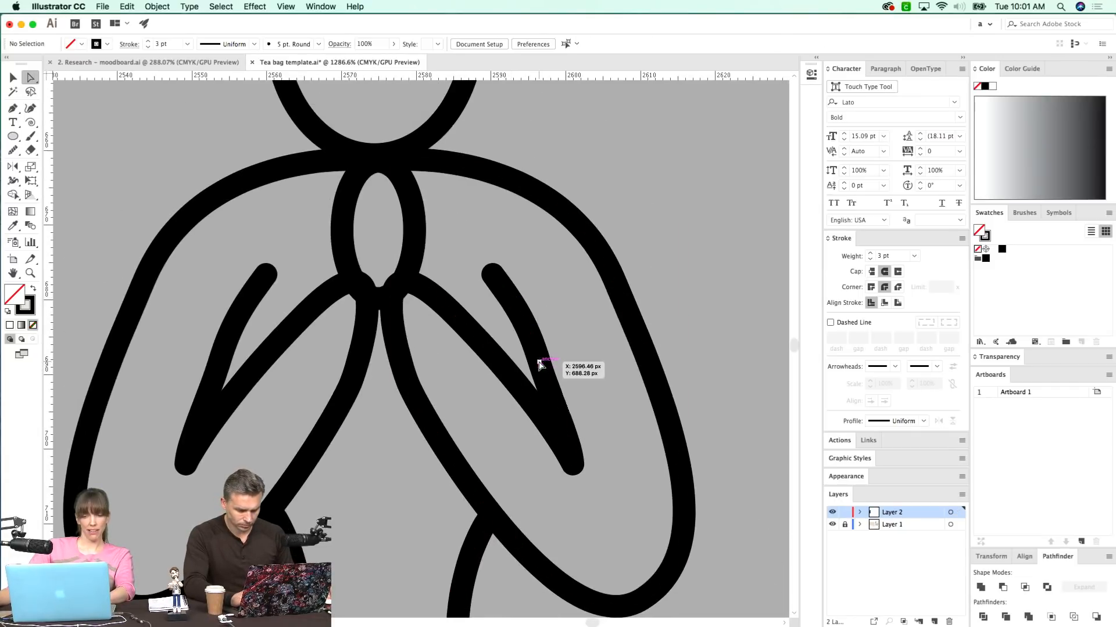
pyautogui.click(539, 363)
pyautogui.moveTo(527, 322); pyautogui.dragTo(523, 320)
pyautogui.click(229, 347)
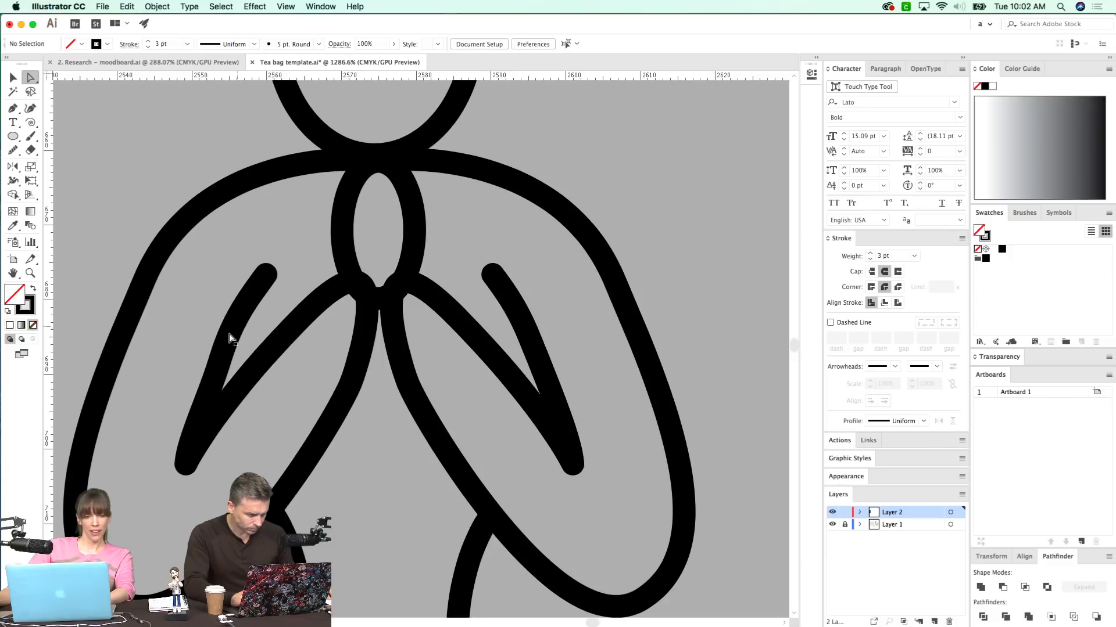
pyautogui.click(230, 339)
pyautogui.click(239, 324)
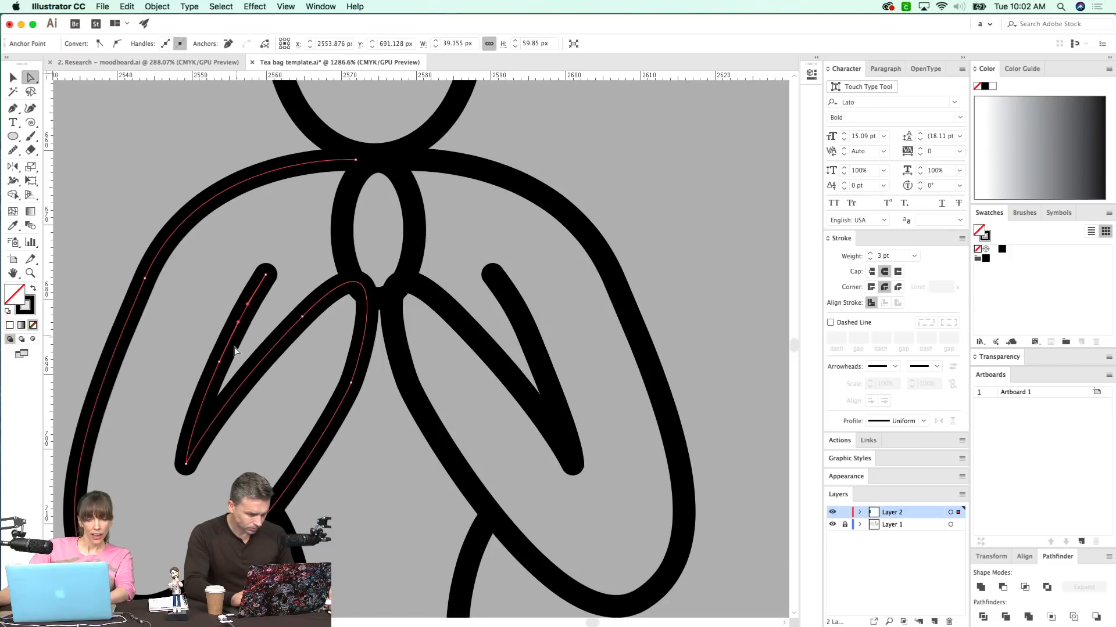
# - Pull the rounded tips of both hand outlines down and away from the bottom of the neck oval
pyautogui.hscroll(-3, 225, 400)
pyautogui.click(463, 255)
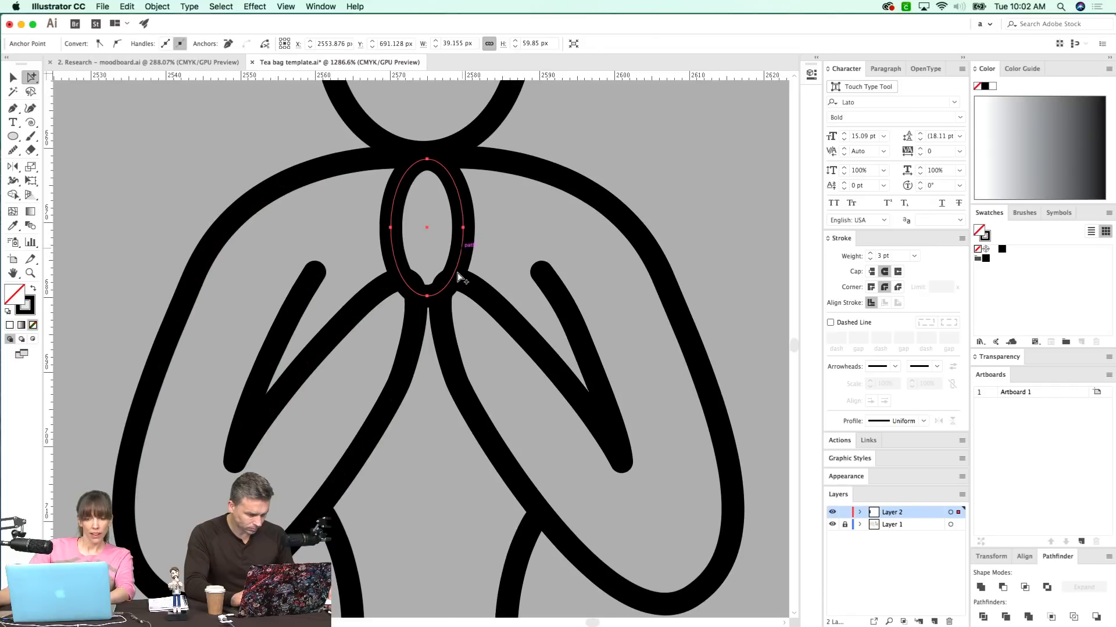
pyautogui.press('super+y')
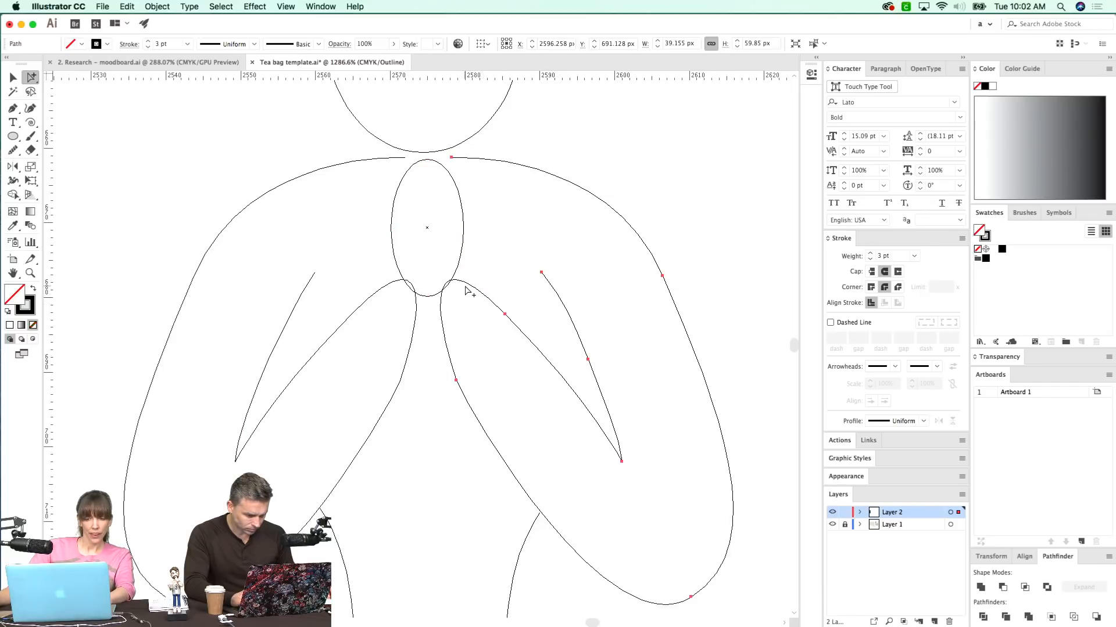
pyautogui.click(451, 281)
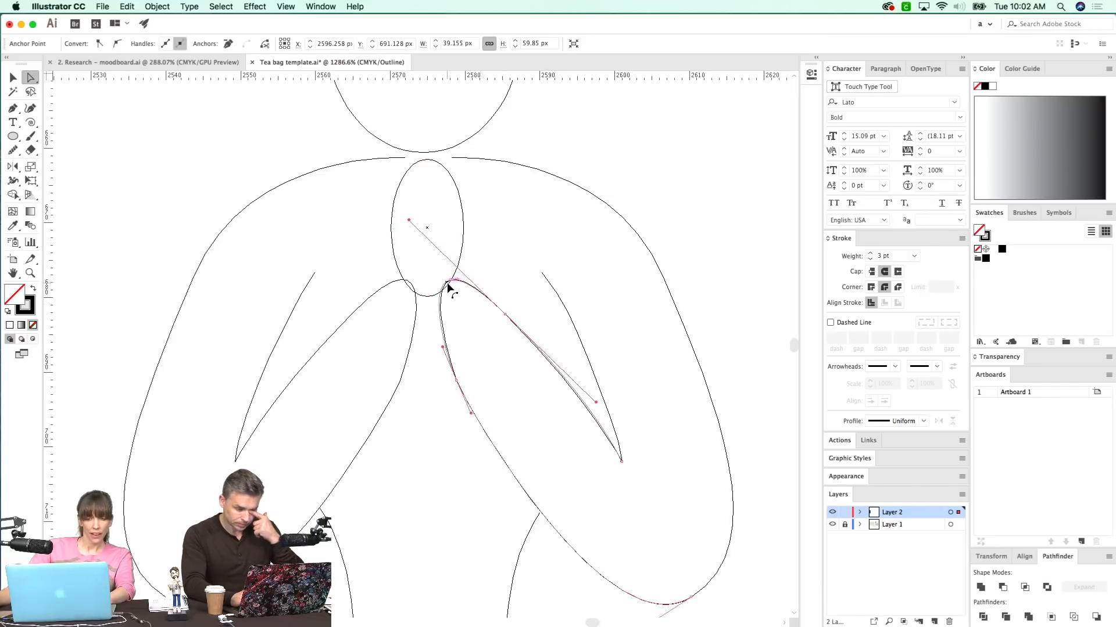
pyautogui.click(414, 290)
pyautogui.moveTo(413, 287); pyautogui.dragTo(409, 292)
pyautogui.press('super+y')
pyautogui.press('super+y')
pyautogui.press('super+y')
pyautogui.press('super+y')
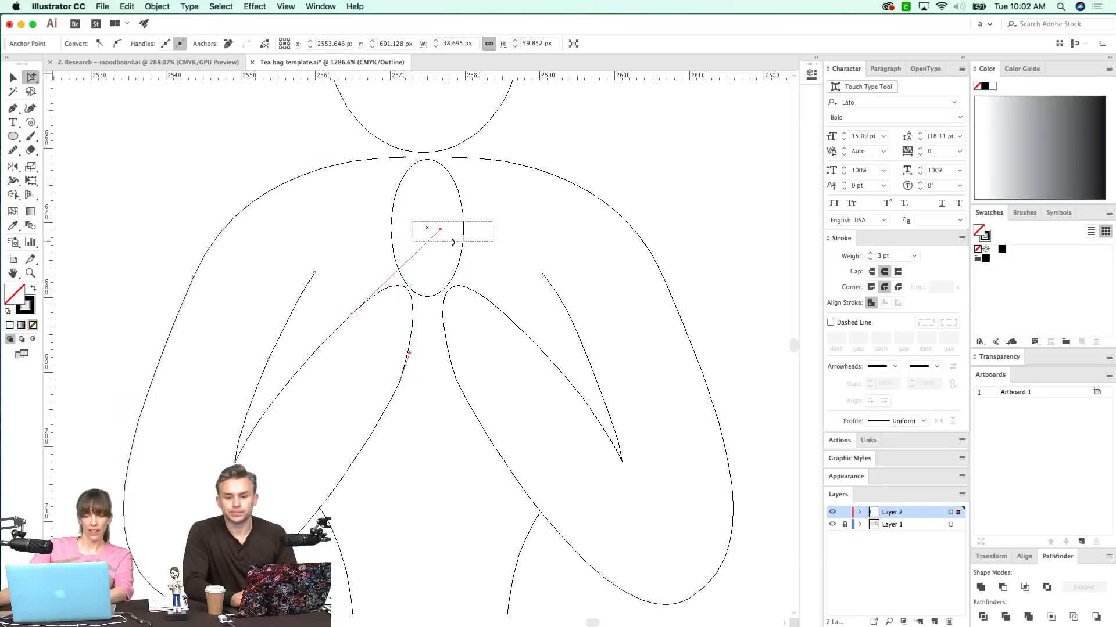
# - Enlarge the neck oval from its centre to about 10.7 by 20.2 px
pyautogui.press('super+y')
pyautogui.press('v')
pyautogui.moveTo(463, 160); pyautogui.dragTo(460, 171)
pyautogui.press('super+y')
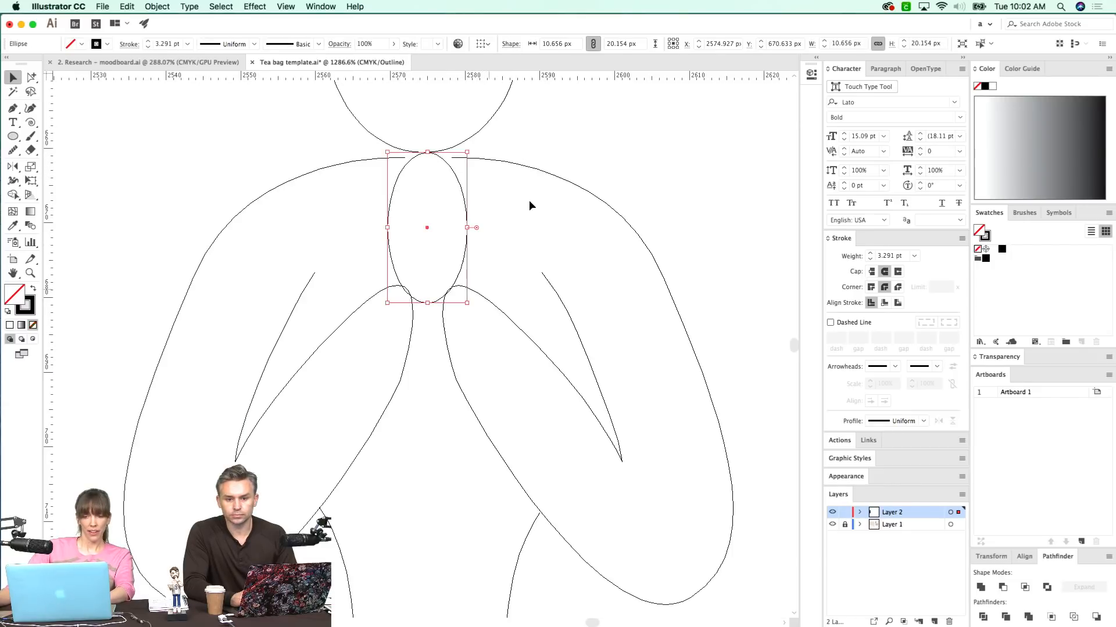
# - Try nudging the lassoed neck oval and arm points up and down
pyautogui.press('a')
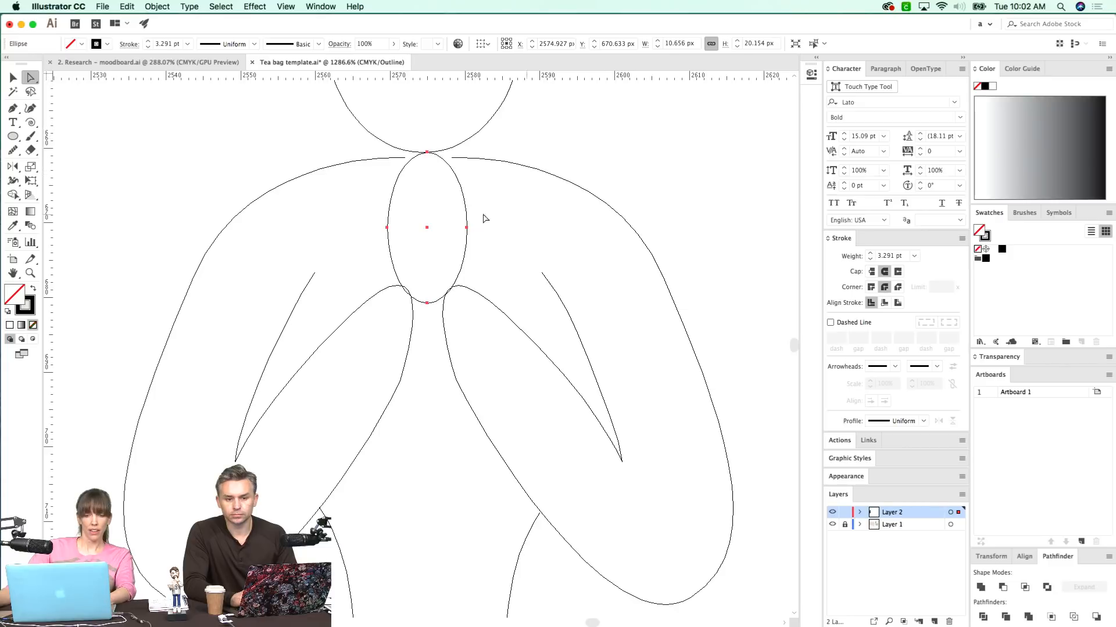
pyautogui.press('q')
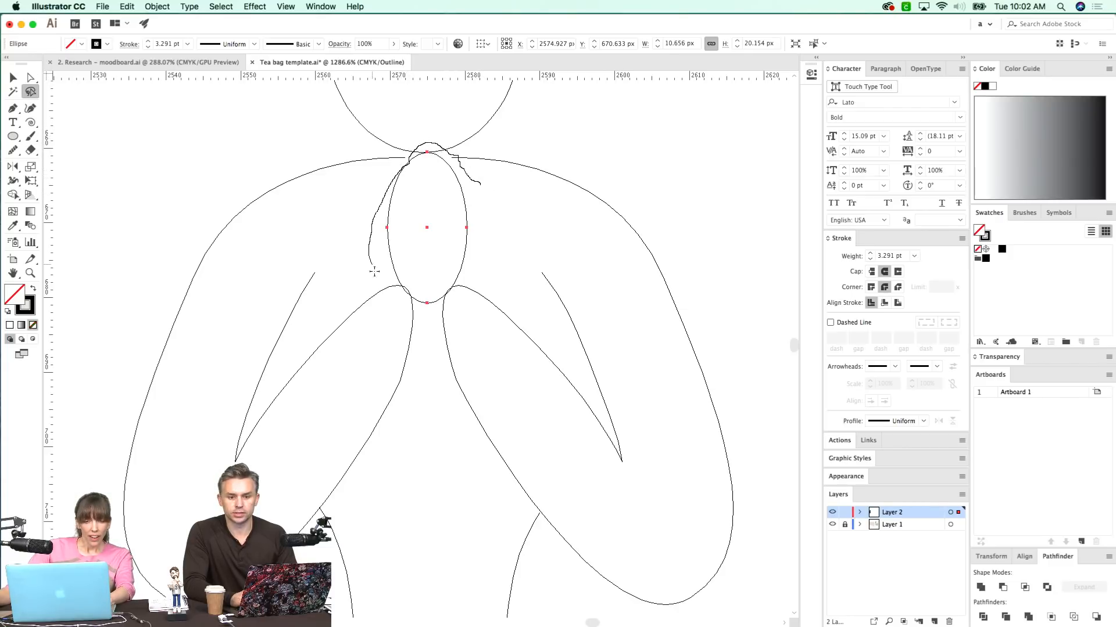
pyautogui.moveTo(491, 164); pyautogui.dragTo(490, 161)
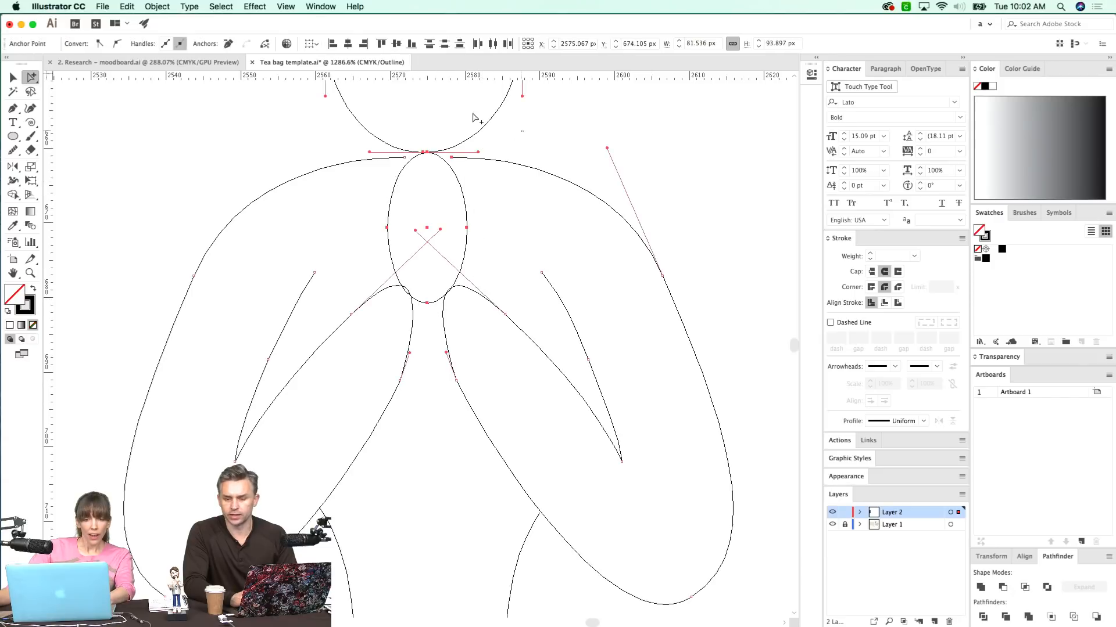
pyautogui.press('v')
pyautogui.press('Down')
pyautogui.press('Down')
pyautogui.press('Up')
pyautogui.press('Down')
pyautogui.press('Up')
pyautogui.press('Up')
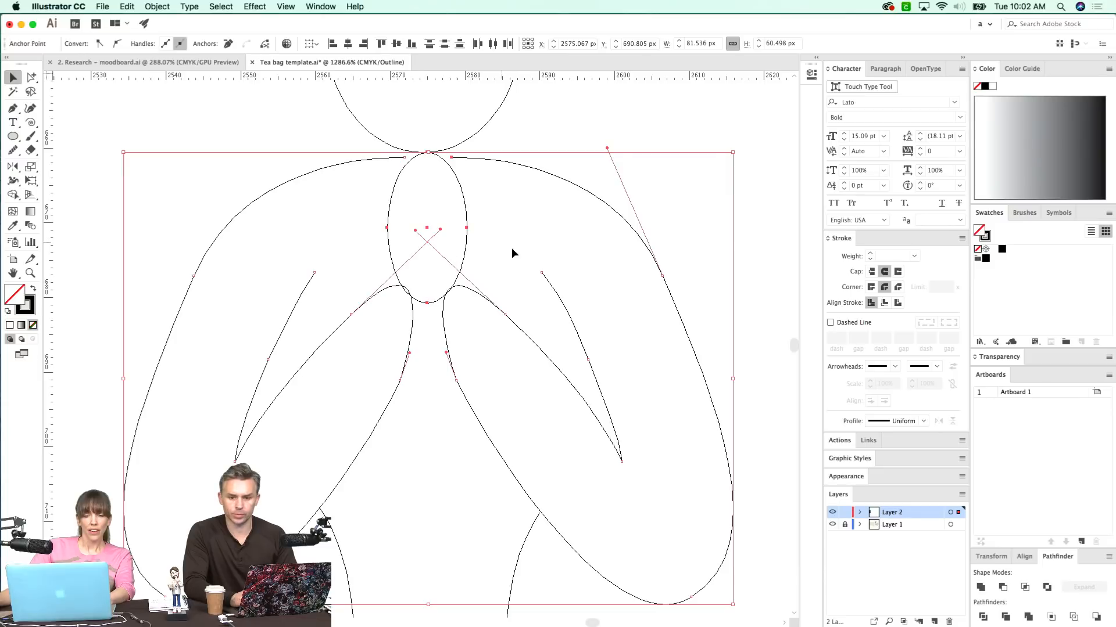
# - Select the hand points and the lower part of the neck oval, and nudge them down slightly
pyautogui.press('a')
pyautogui.click(511, 246)
pyautogui.moveTo(517, 222); pyautogui.dragTo(322, 409)
pyautogui.press('Down')
pyautogui.press('super+y')
pyautogui.click(530, 263)
pyautogui.moveTo(532, 266); pyautogui.dragTo(535, 312)
pyautogui.press('a')
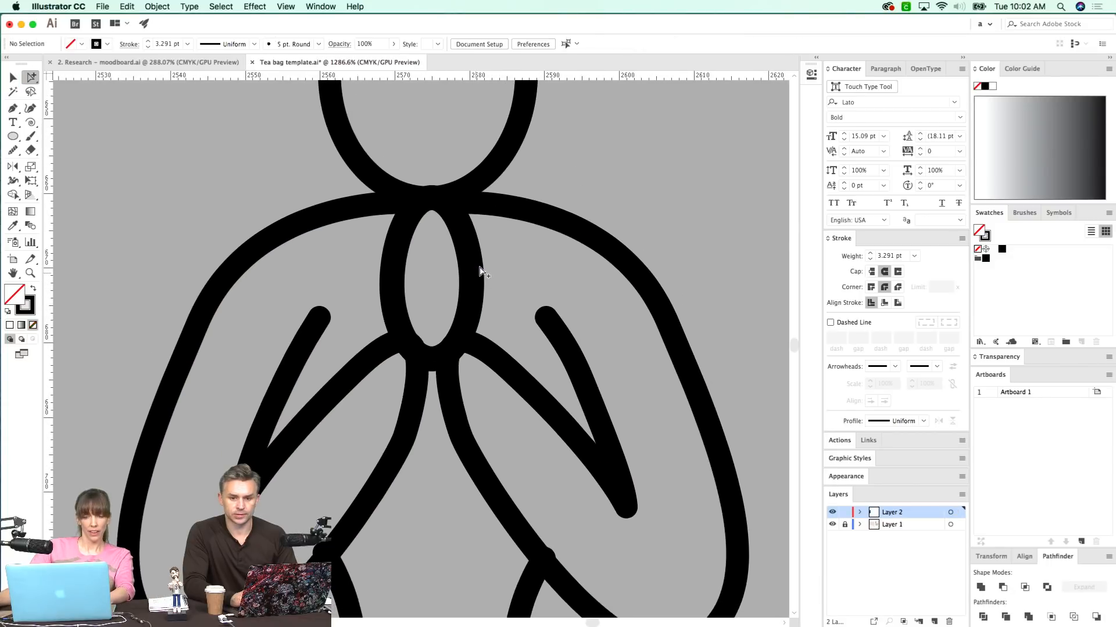
# - Scale the neck oval down slightly so its stroke weight becomes 3.236 pt
pyautogui.press('super+y')
pyautogui.click(433, 200)
pyautogui.press('super+y')
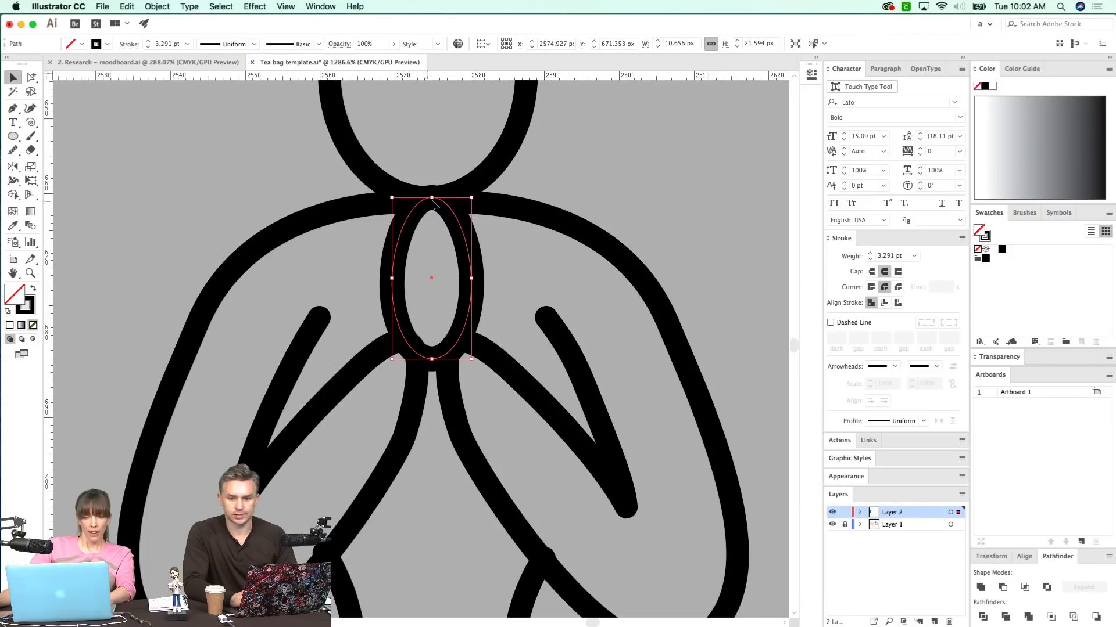
pyautogui.click(546, 280)
pyautogui.press('super+minus')
pyautogui.press('super+minus')
pyautogui.press('super+minus')
pyautogui.press('super+minus')
pyautogui.press('super+minus')
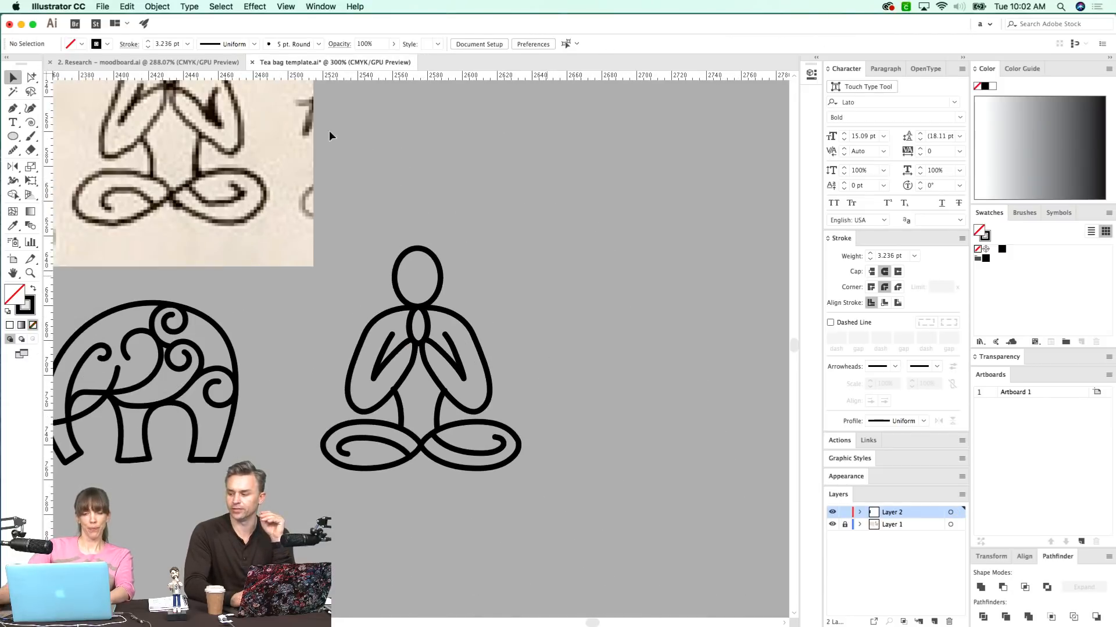
pyautogui.scroll(-3, 526, 281)
pyautogui.hscroll(-3, 527, 281)
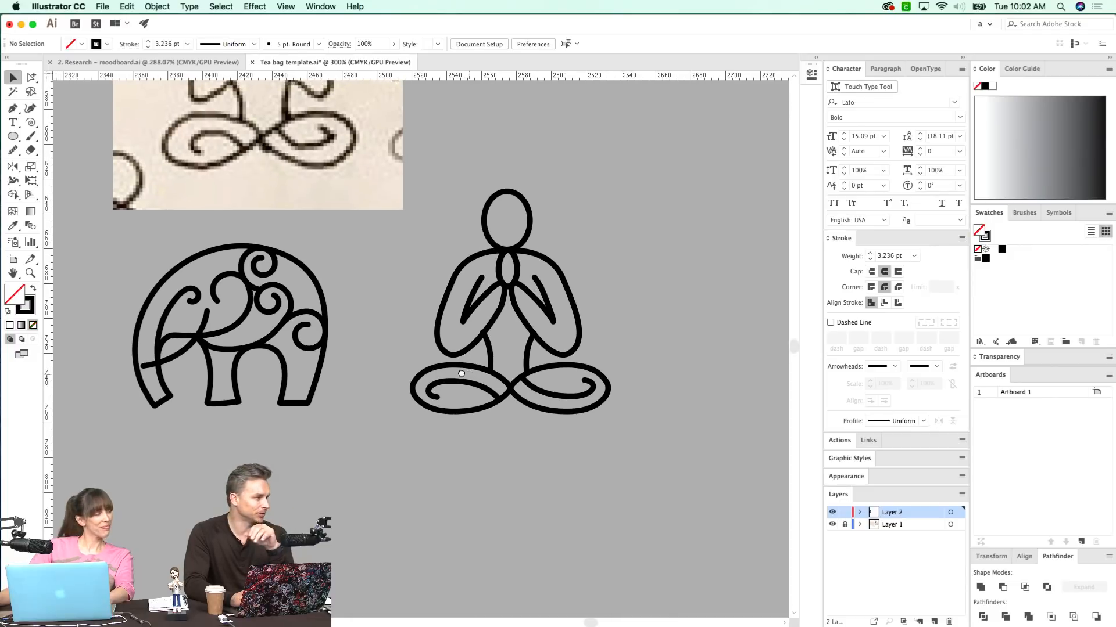
# - Move the upper end points of both waist lines so they end inside the arm strokes
pyautogui.moveTo(503, 276); pyautogui.dragTo(440, 377)
pyautogui.press('super+y')
pyautogui.press('a')
pyautogui.click(463, 279)
pyautogui.press('super+y')
pyautogui.click(424, 383)
pyautogui.click(410, 351)
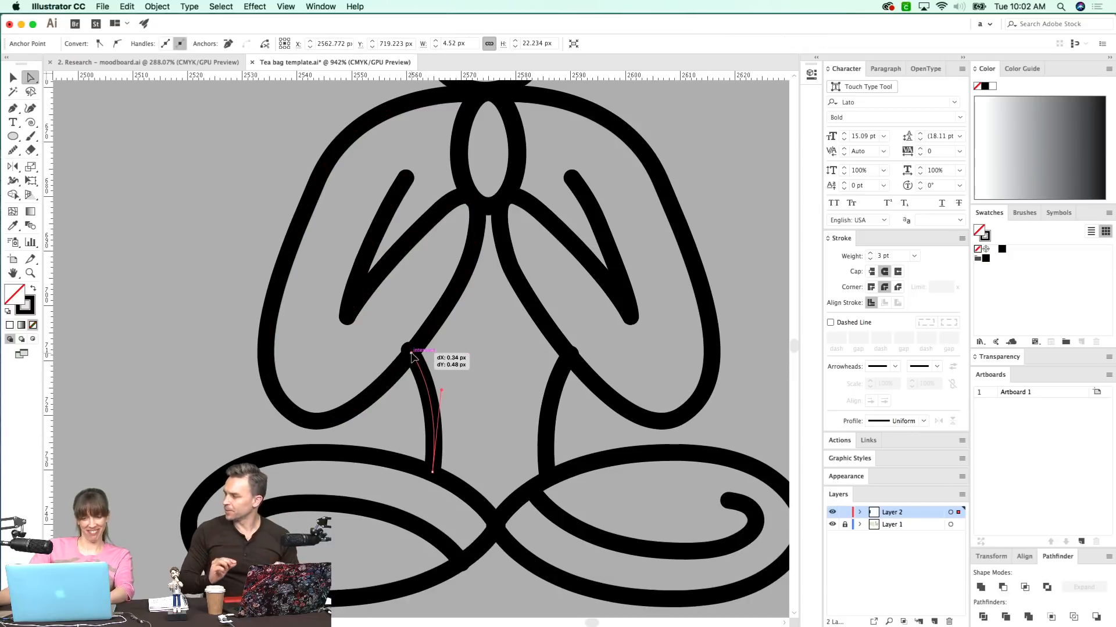
pyautogui.click(410, 352)
pyautogui.click(570, 354)
pyautogui.moveTo(569, 355); pyautogui.dragTo(565, 356)
pyautogui.click(476, 403)
pyautogui.scroll(-5, 474, 401)
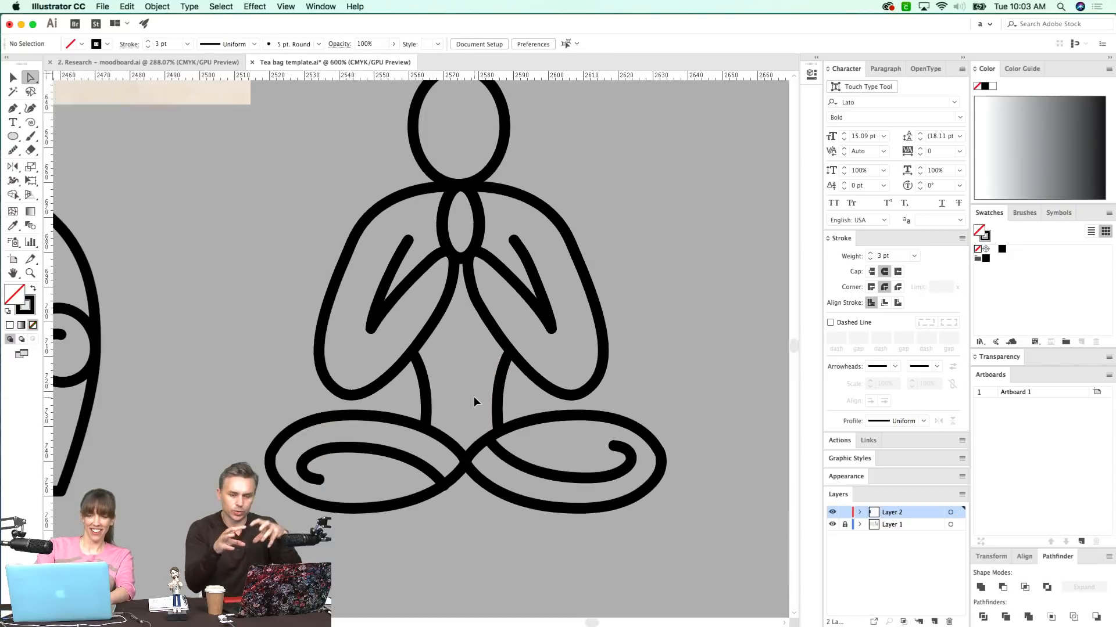
# - Select the whole figure and smooth the outer curve of the right leg outline
pyautogui.moveTo(353, 442); pyautogui.dragTo(376, 561)
pyautogui.press('v')
pyautogui.moveTo(644, 148); pyautogui.dragTo(354, 517)
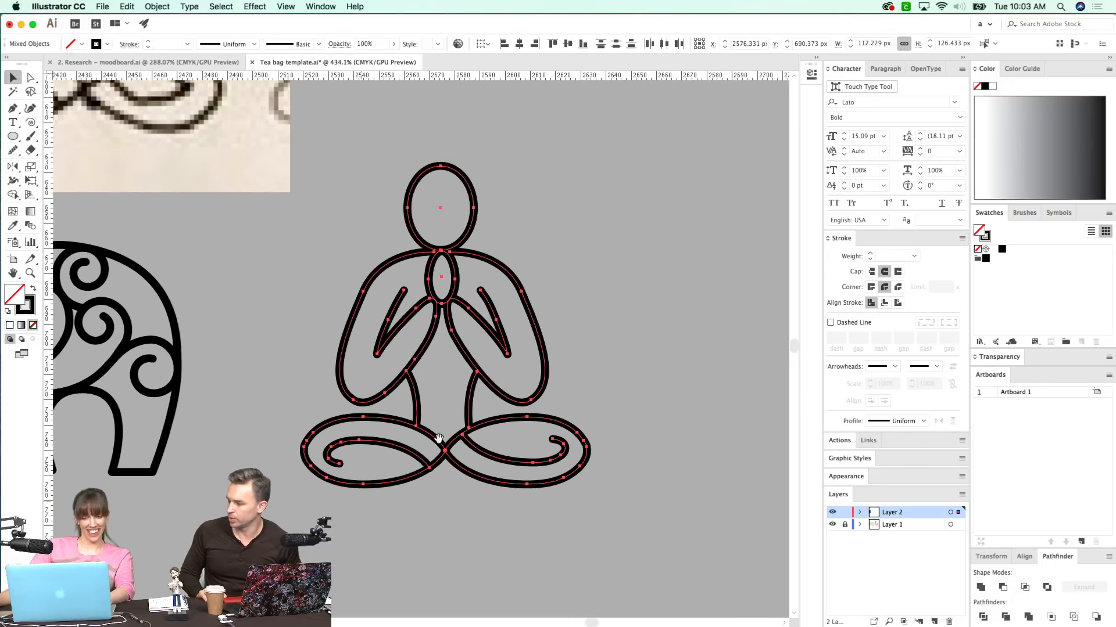
pyautogui.hotkey('shift', 'n')
pyautogui.moveTo(576, 428); pyautogui.dragTo(559, 485)
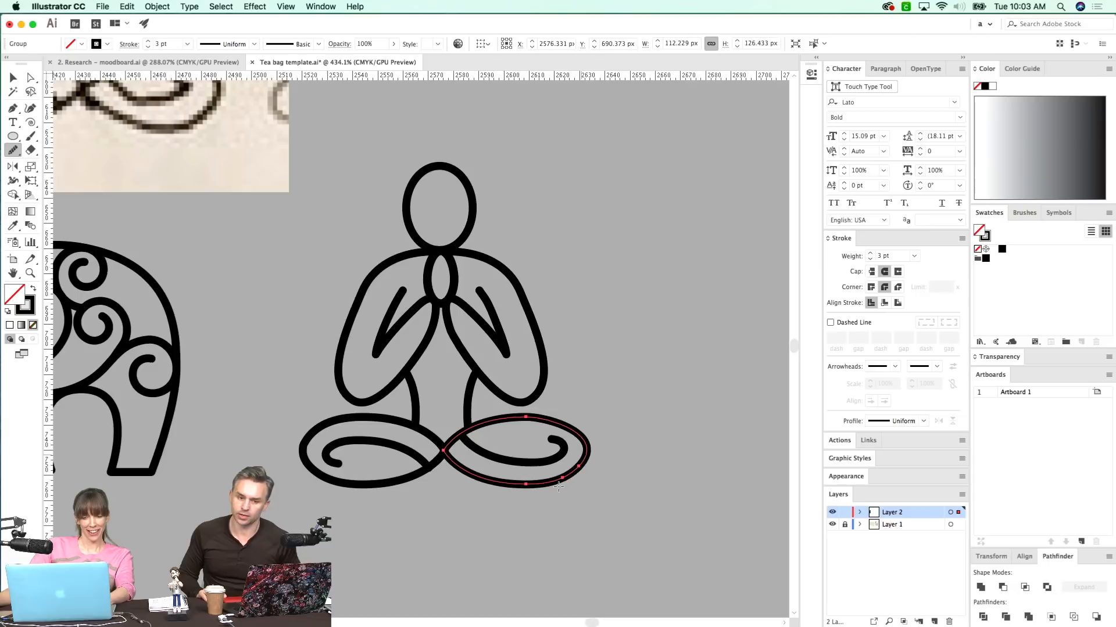
pyautogui.press('super+z')
pyautogui.moveTo(581, 440)
pyautogui.mouseDown()
pyautogui.moveTo(562, 475)
pyautogui.moveTo(530, 484)
pyautogui.mouseUp()
pyautogui.keyDown('super'); pyautogui.click(429, 521); pyautogui.keyUp('super')
pyautogui.moveTo(426, 523); pyautogui.dragTo(471, 553)
# - Select the curled end of the left leg's inner line and nudge it slightly to the right
pyautogui.press('super+y')
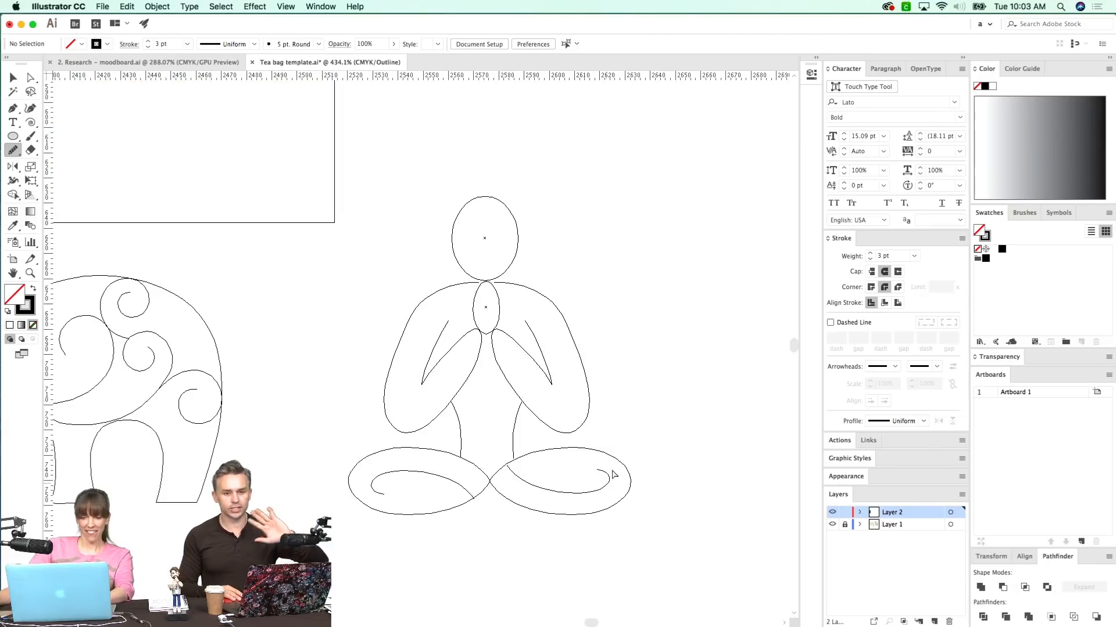
pyautogui.press('a')
pyautogui.moveTo(574, 465); pyautogui.dragTo(606, 481)
pyautogui.press('e')
pyautogui.press('a')
pyautogui.moveTo(368, 467); pyautogui.dragTo(405, 503)
pyautogui.press('super+y')
pyautogui.press('Right')
pyautogui.press('Right')
pyautogui.press('Left')
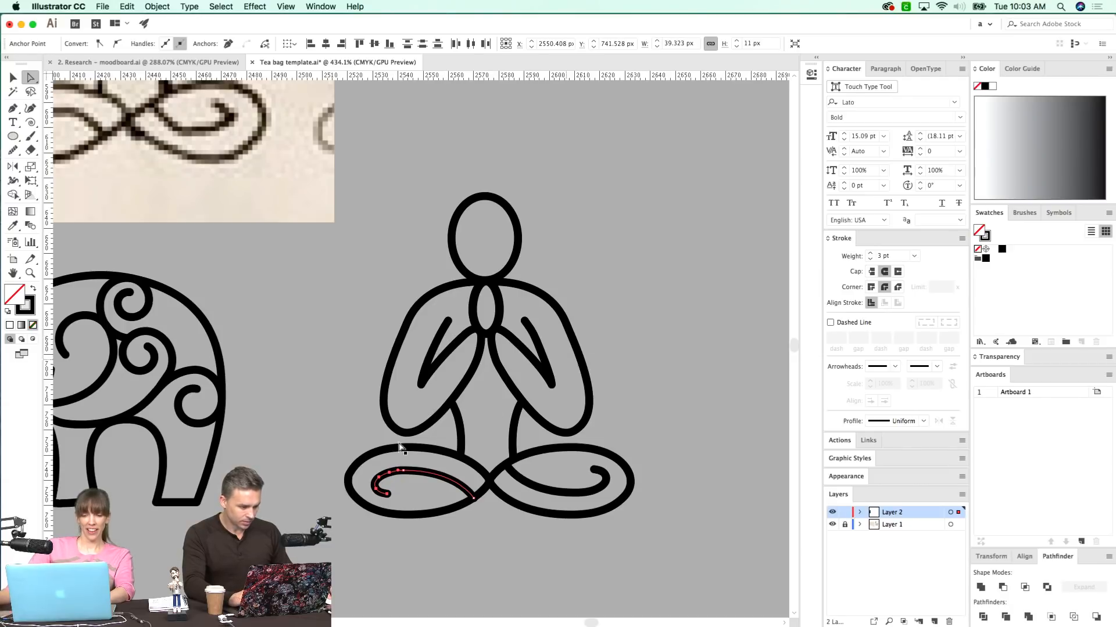
pyautogui.click(436, 479)
pyautogui.press('v')
pyautogui.click(387, 478)
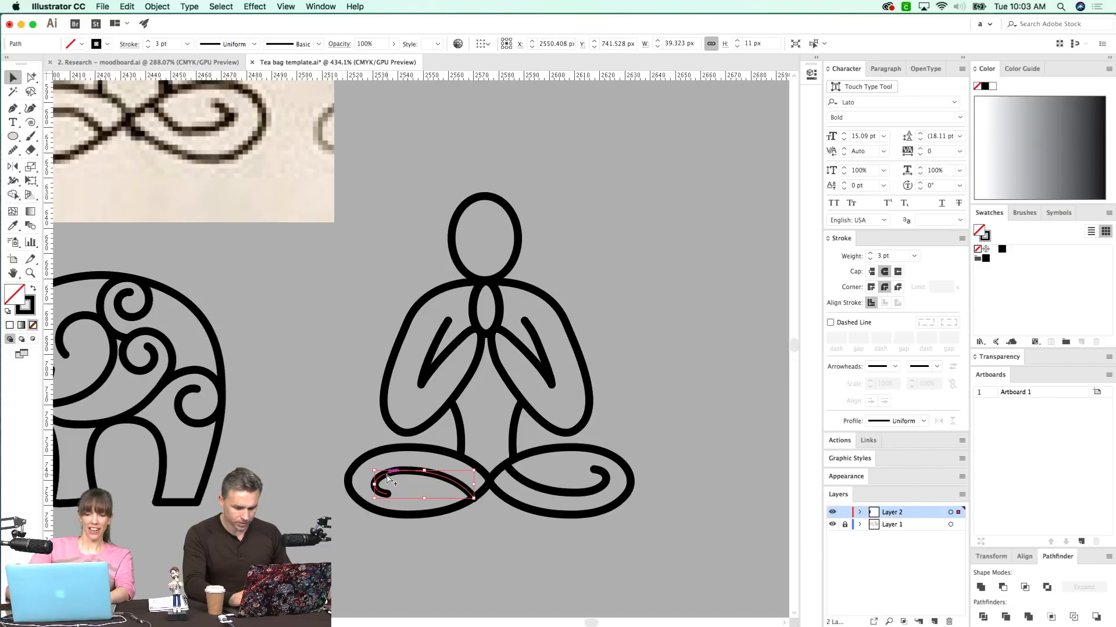
pyautogui.press('super+shift+a')
# - Select the whole meditating figure and copy the elephant icon's stroke style onto it with the Eyedropper
pyautogui.press('super+minus')
pyautogui.press('super+minus')
pyautogui.press('super+minus')
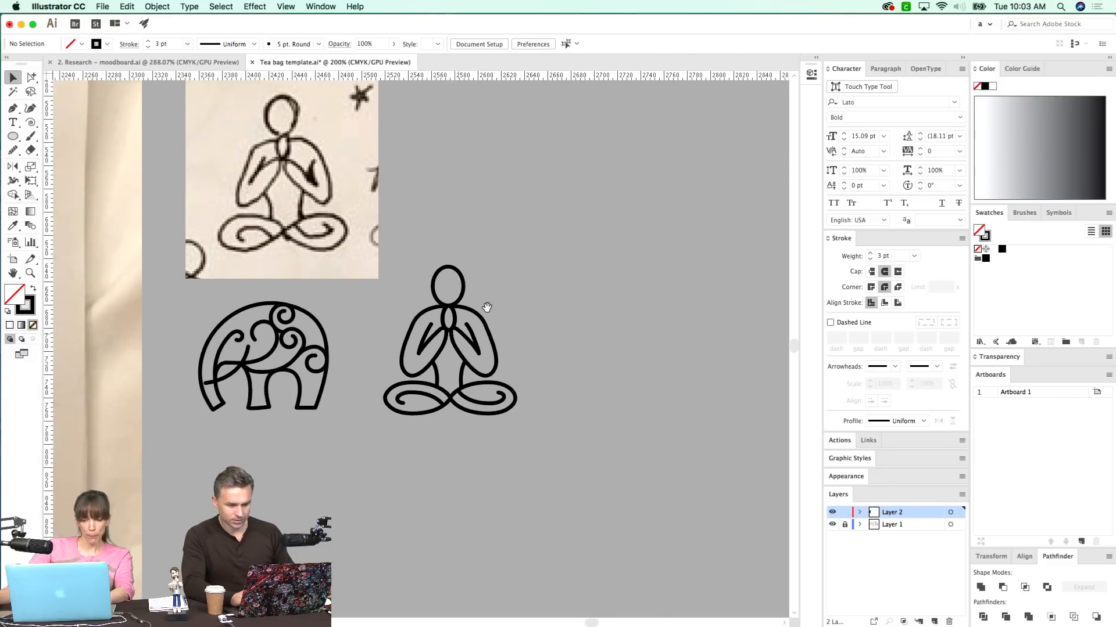
pyautogui.moveTo(474, 314); pyautogui.dragTo(495, 283)
pyautogui.moveTo(392, 413); pyautogui.dragTo(503, 256)
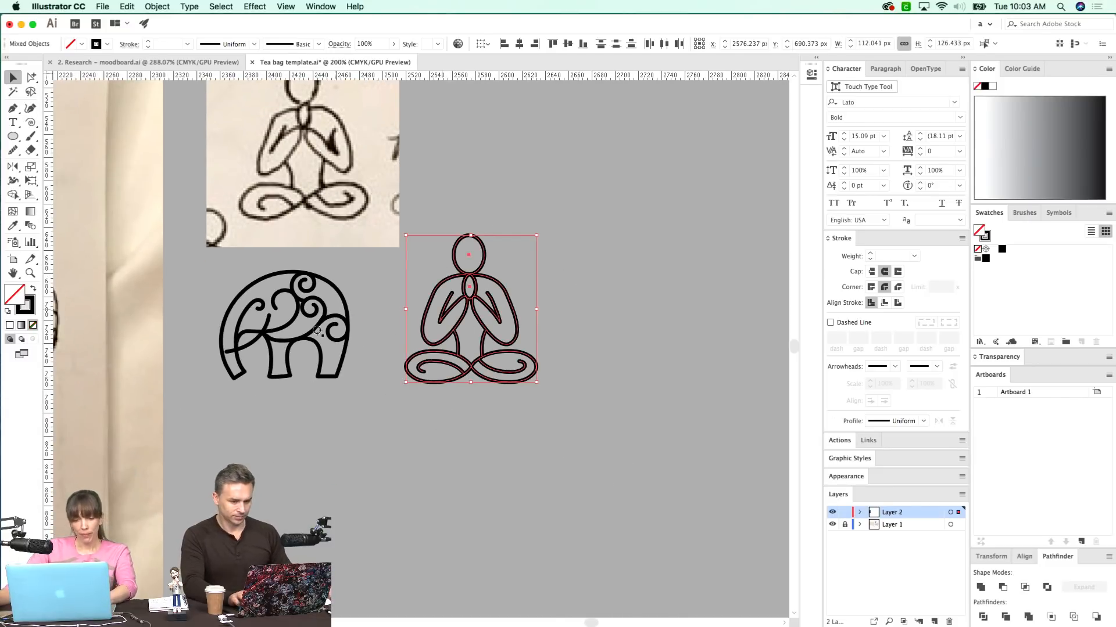
pyautogui.press('i')
pyautogui.moveTo(347, 413)
pyautogui.mouseDown()
pyautogui.moveTo(366, 454)
pyautogui.moveTo(483, 525)
pyautogui.moveTo(639, 458)
pyautogui.moveTo(633, 389)
pyautogui.moveTo(544, 389)
pyautogui.mouseUp()
pyautogui.press('super+shift+a')
pyautogui.press('super+minus')
pyautogui.press('super+minus')
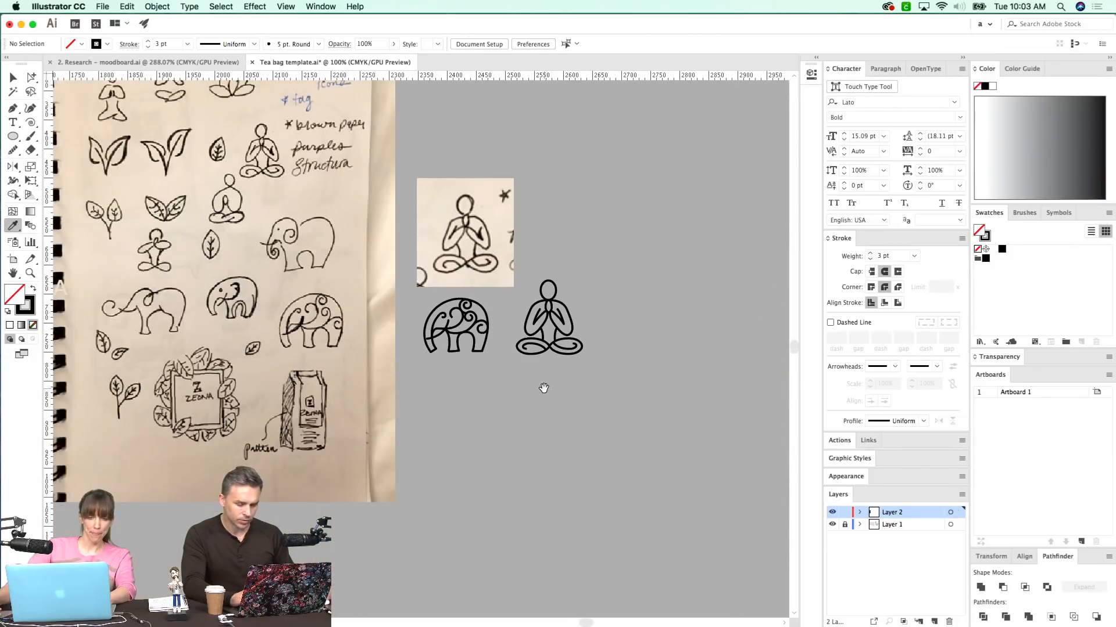
# - Capture an image of the two loose leaves and the two-leaf sprig from the notebook sketch page
pyautogui.scroll(3, 464, 372)
pyautogui.hscroll(-3, 465, 372)
pyautogui.moveTo(391, 351); pyautogui.dragTo(405, 341)
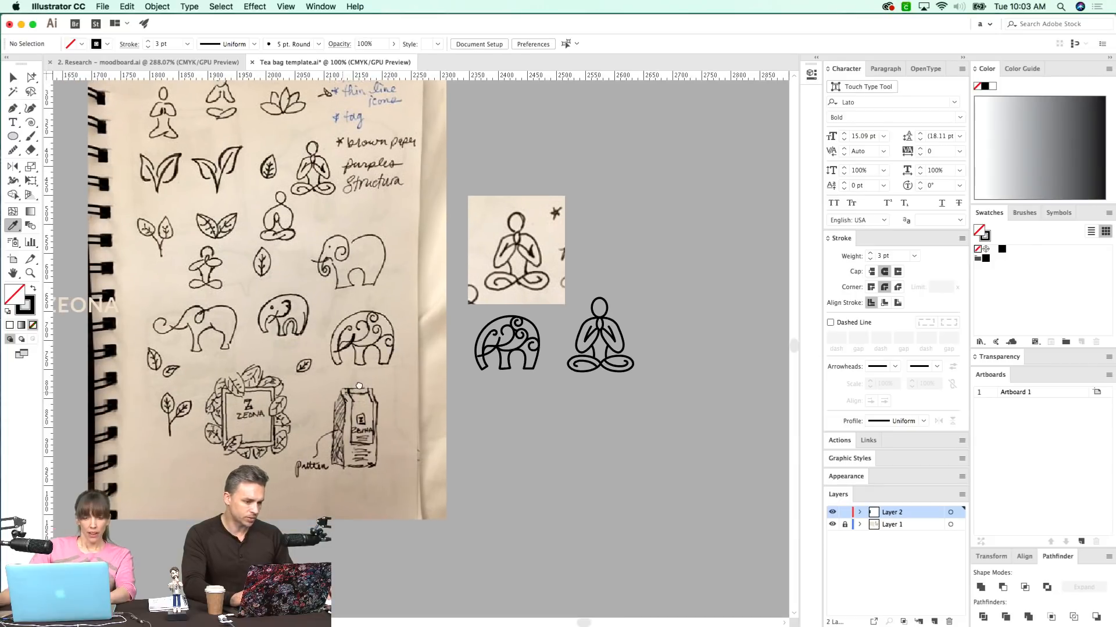
pyautogui.moveTo(360, 387); pyautogui.dragTo(375, 376)
pyautogui.moveTo(256, 294); pyautogui.dragTo(128, 502)
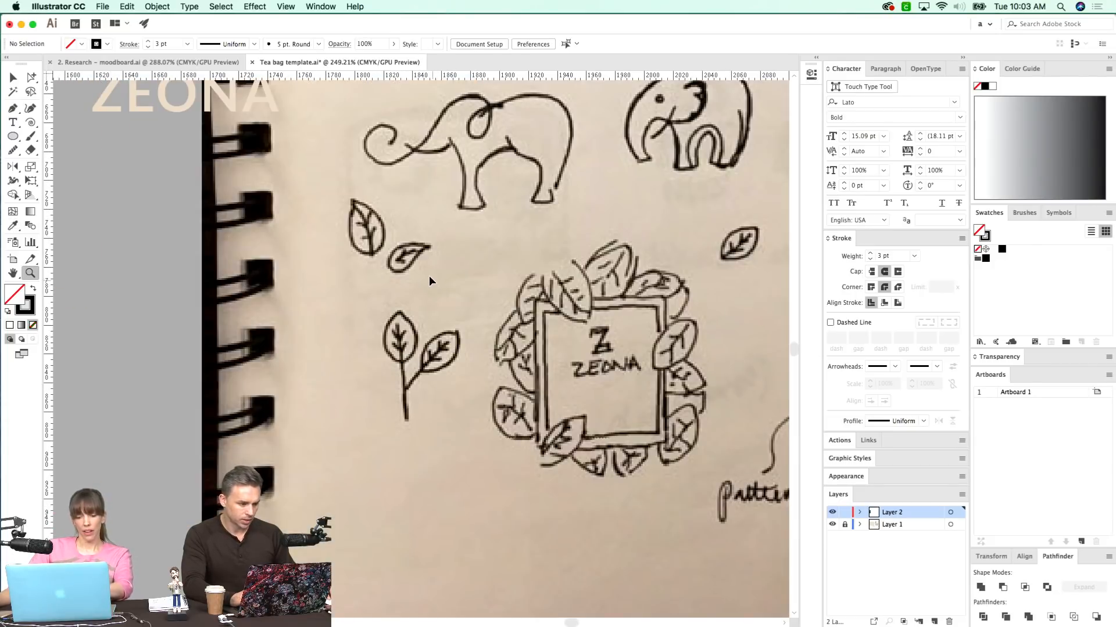
pyautogui.moveTo(468, 176); pyautogui.dragTo(312, 442)
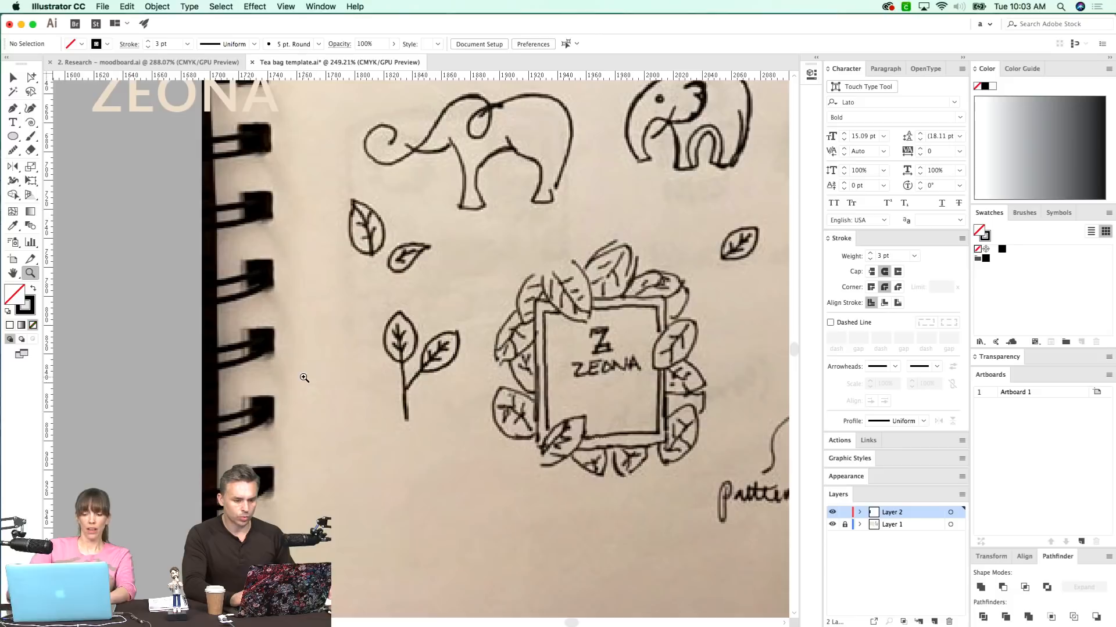
# - Paste the captured leaf sketches beneath the elephant and meditating figure icons and scale the image to about 170 × 305 px
pyautogui.press('super+minus')
pyautogui.press('super+minus')
pyautogui.press('super+minus')
pyautogui.press('super+minus')
pyautogui.hscroll(5, 418, 433)
pyautogui.scroll(1, 465, 427)
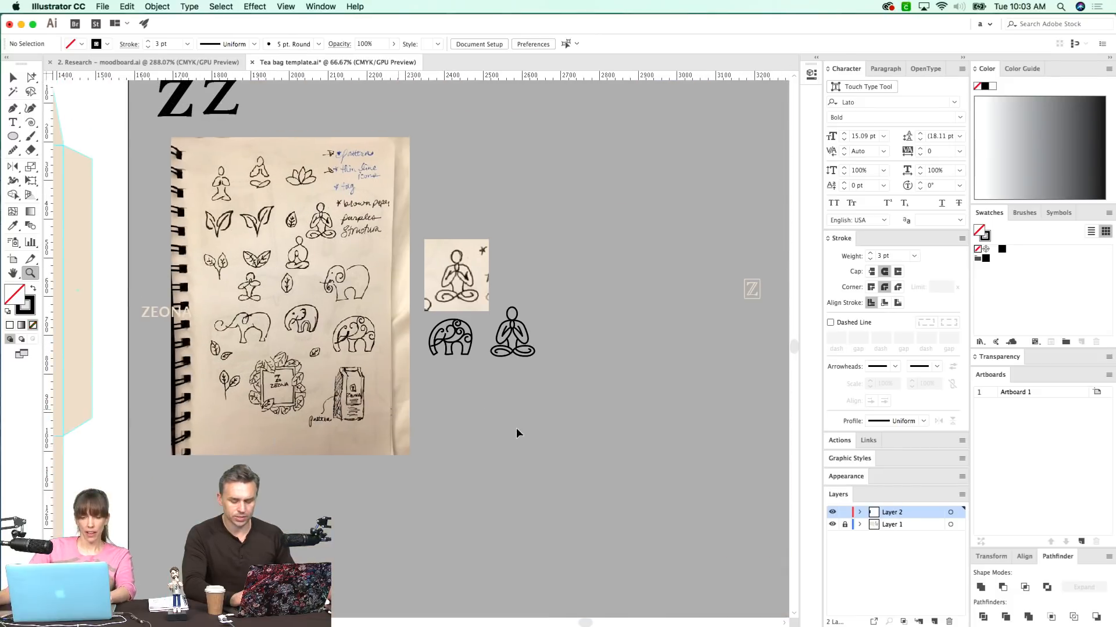
pyautogui.press('super+v')
pyautogui.press('v')
pyautogui.moveTo(430, 371)
pyautogui.mouseDown()
pyautogui.moveTo(499, 448)
pyautogui.moveTo(505, 474)
pyautogui.mouseUp()
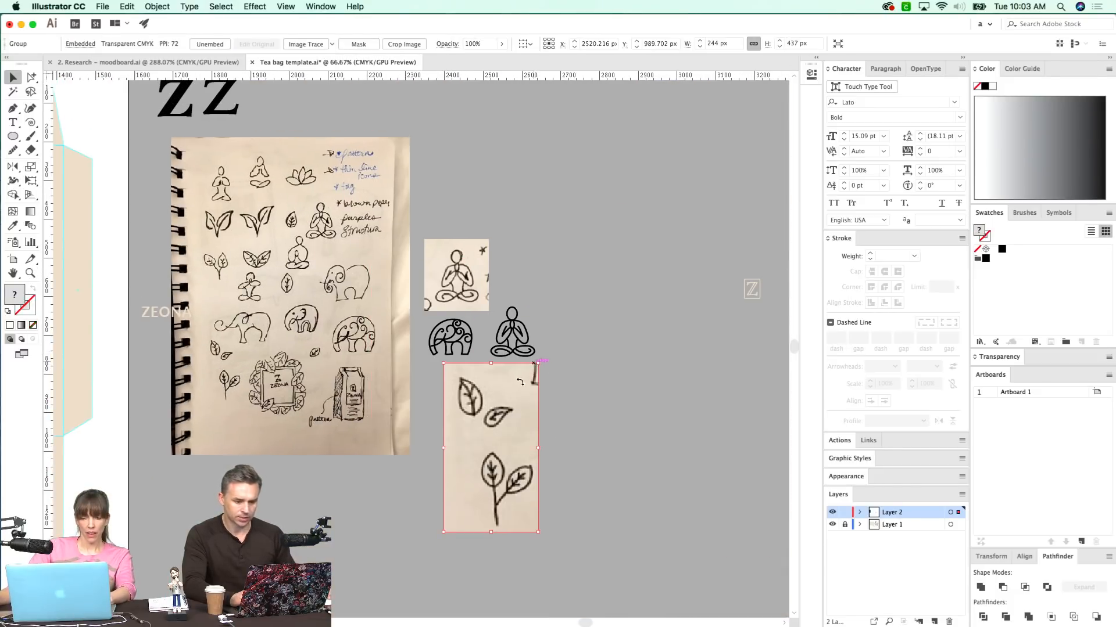
pyautogui.moveTo(539, 365); pyautogui.dragTo(524, 390)
pyautogui.moveTo(502, 455); pyautogui.dragTo(471, 430)
# - Trace the outline of the larger loose leaf in the pasted sketch as a closed curved path with the Pen tool
pyautogui.press('z')
pyautogui.moveTo(411, 498); pyautogui.dragTo(422, 474)
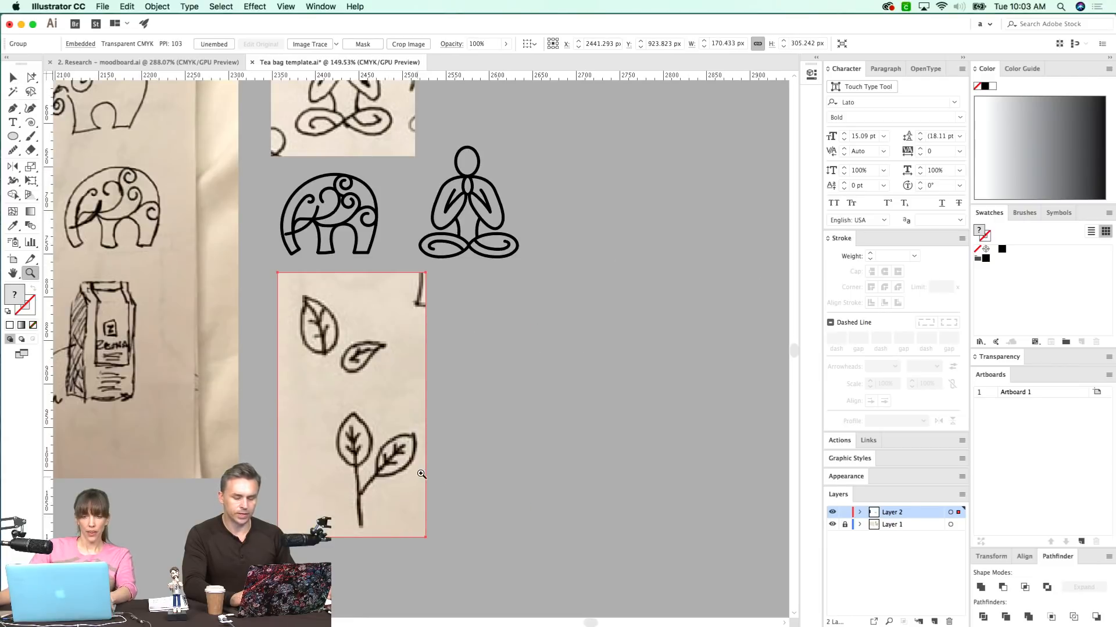
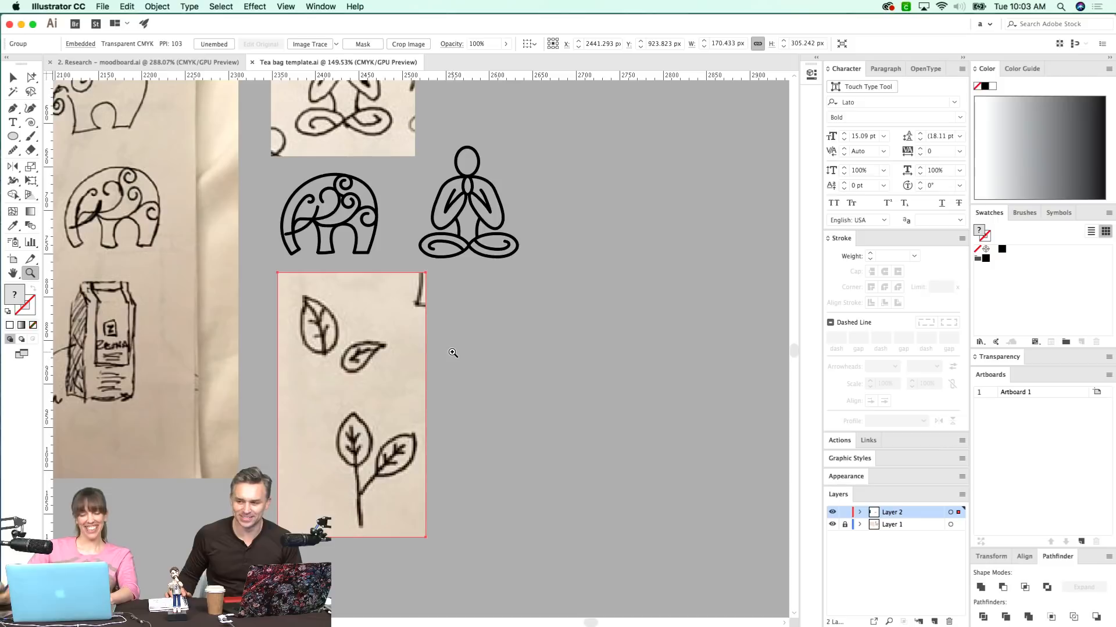
pyautogui.press('super+shift+a')
pyautogui.moveTo(290, 377)
pyautogui.mouseDown()
pyautogui.moveTo(304, 385)
pyautogui.moveTo(350, 337)
pyautogui.mouseUp()
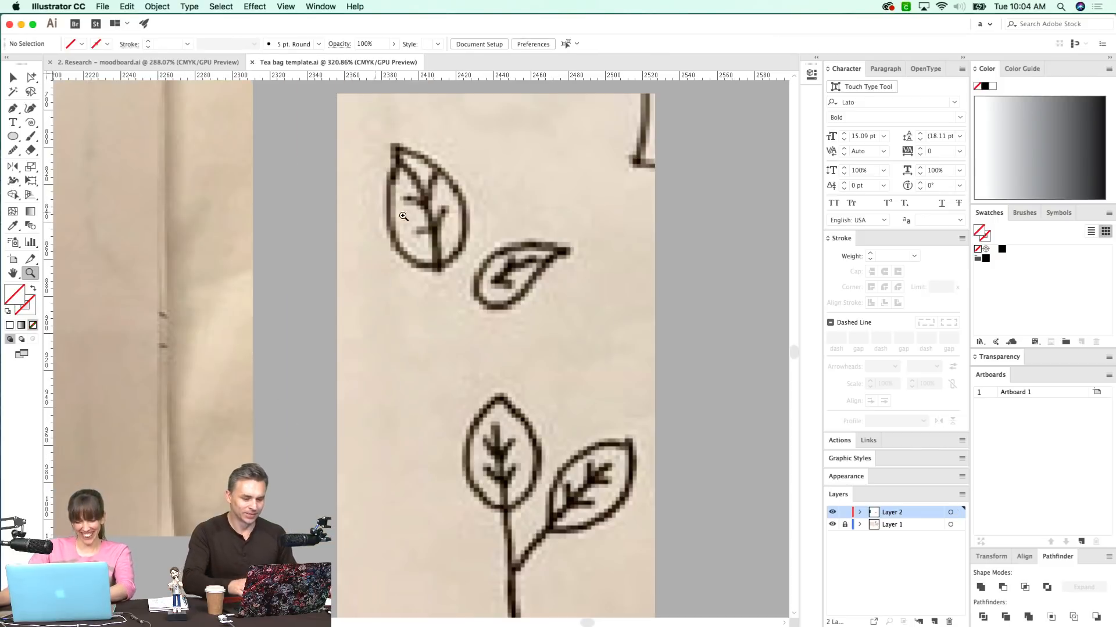
pyautogui.press('p')
pyautogui.click(394, 147)
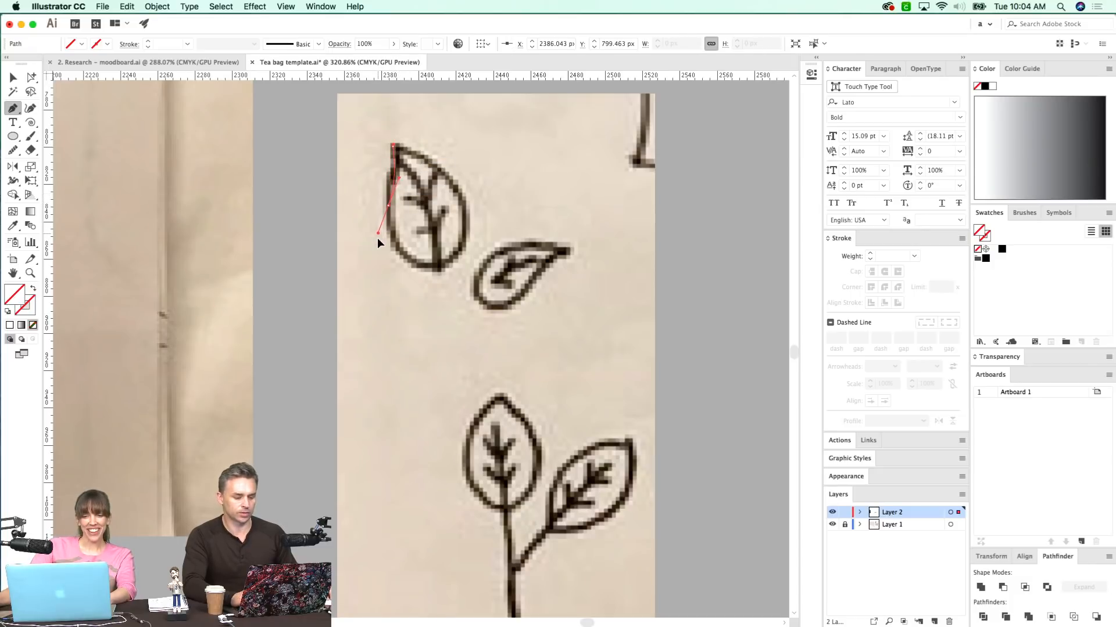
pyautogui.click(438, 265)
pyautogui.moveTo(461, 266); pyautogui.dragTo(461, 259)
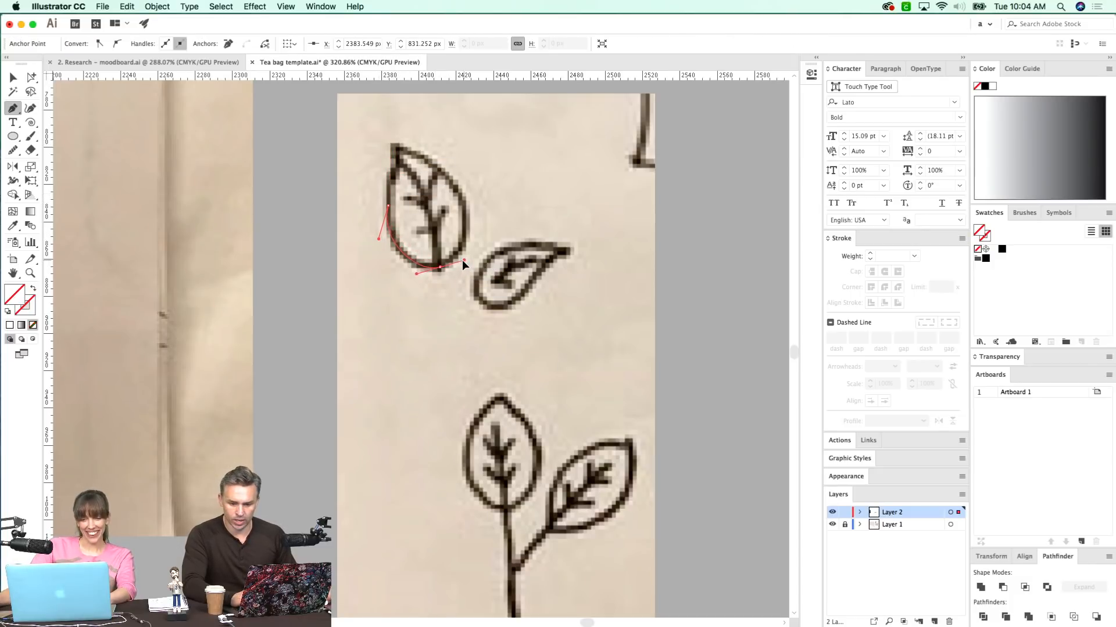
pyautogui.click(394, 145)
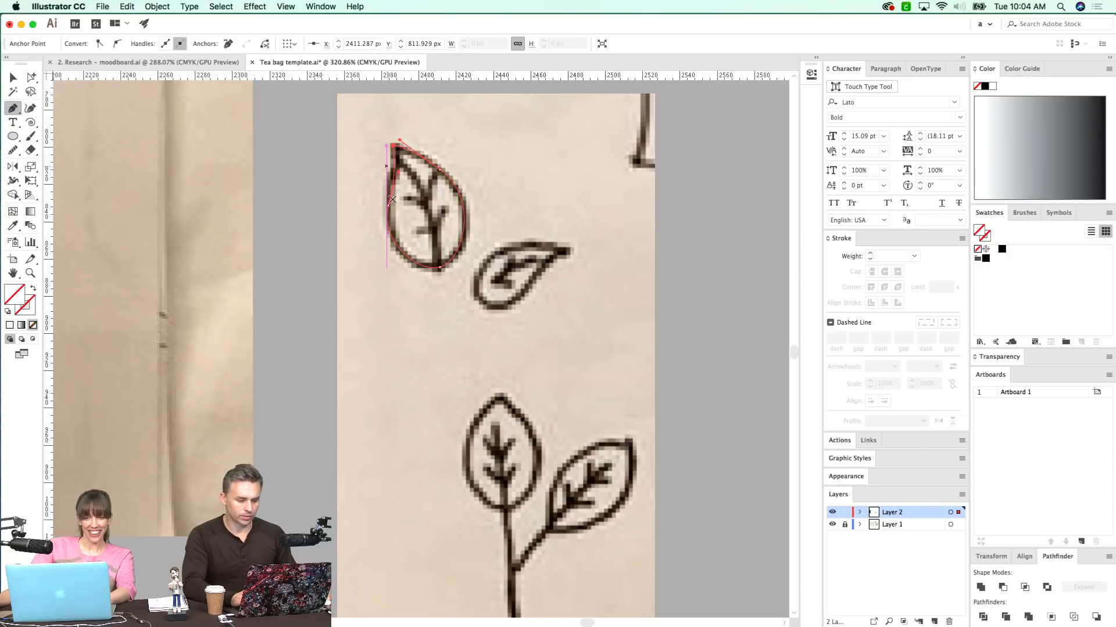
# - Copy the meditating figure's stroke style onto the loose leaf outline with the Eyedropper
pyautogui.scroll(2, 391, 196)
pyautogui.hscroll(3, 391, 196)
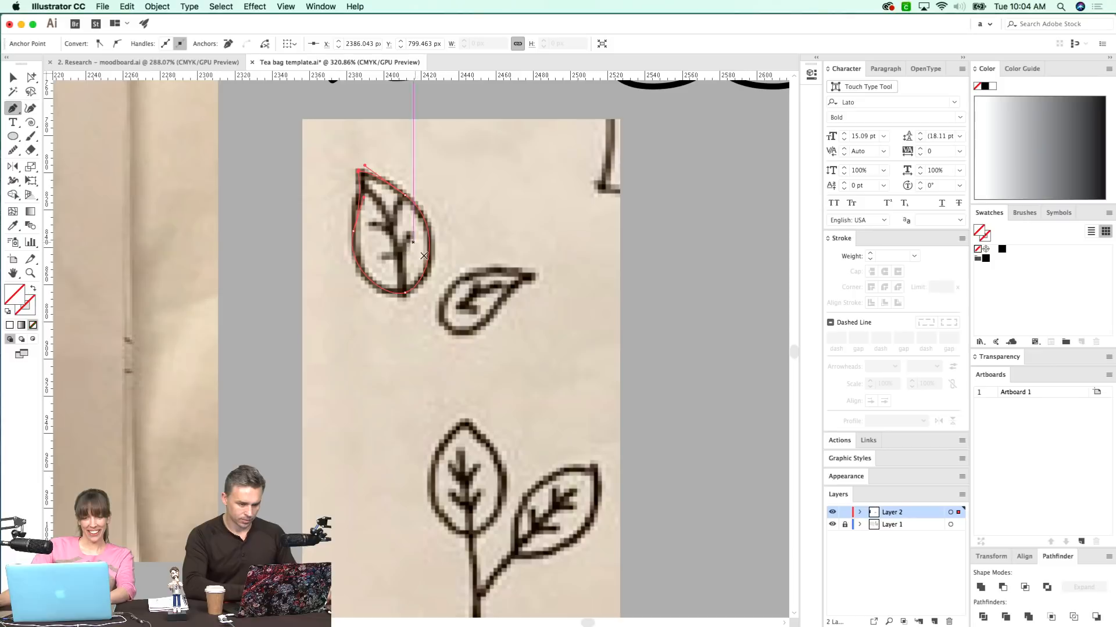
pyautogui.scroll(8, 415, 252)
pyautogui.hscroll(3, 415, 253)
pyautogui.press('i')
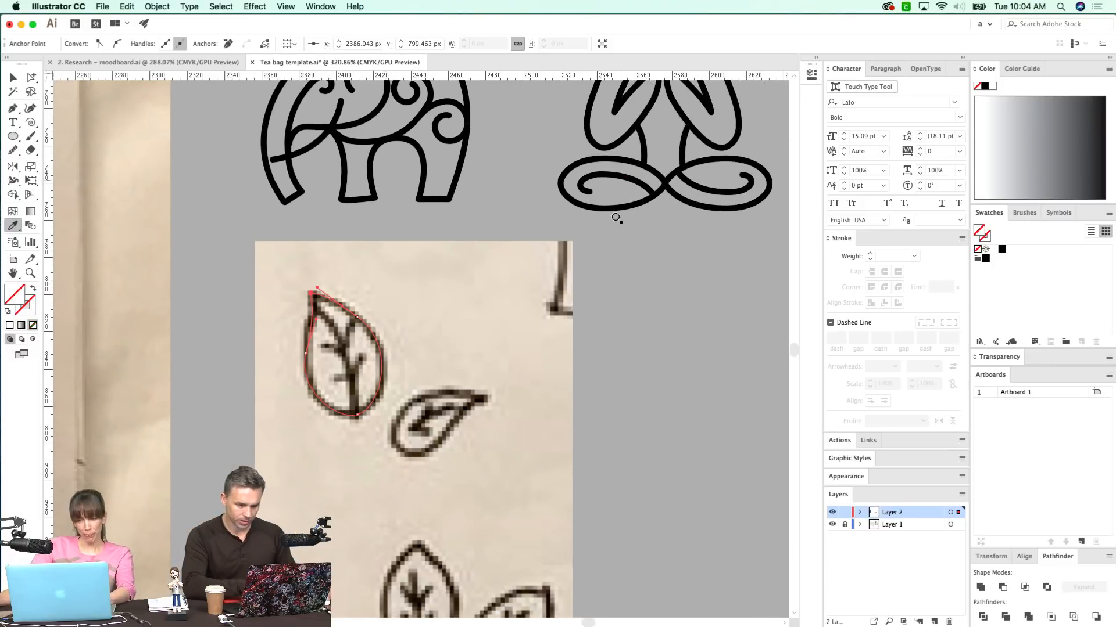
pyautogui.click(617, 208)
pyautogui.scroll(-2, 406, 303)
pyautogui.hscroll(1, 406, 303)
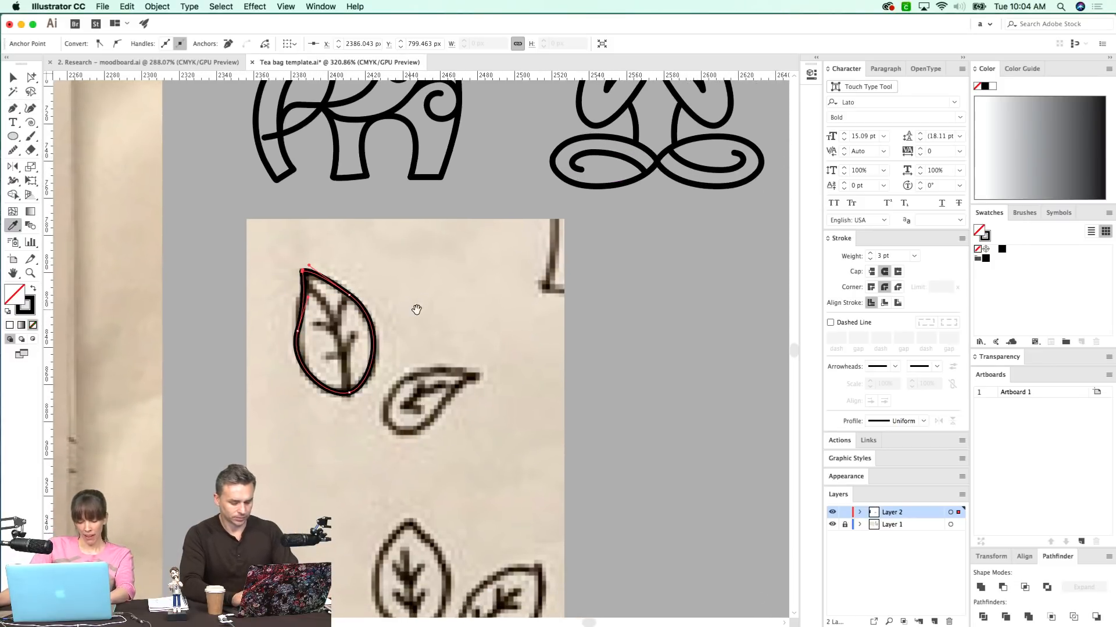
# - Trace the left half of the sprig's upright leaf from tip to stem with the Pen tool and smooth its curve
pyautogui.scroll(-15, 399, 386)
pyautogui.hscroll(3, 400, 387)
pyautogui.press('p')
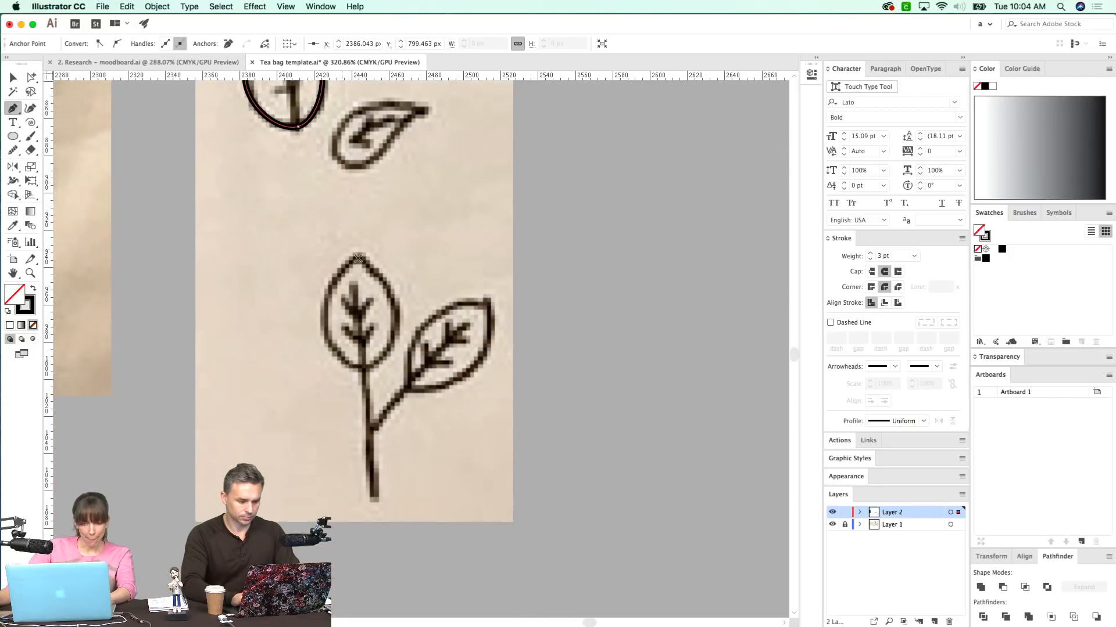
pyautogui.click(359, 256)
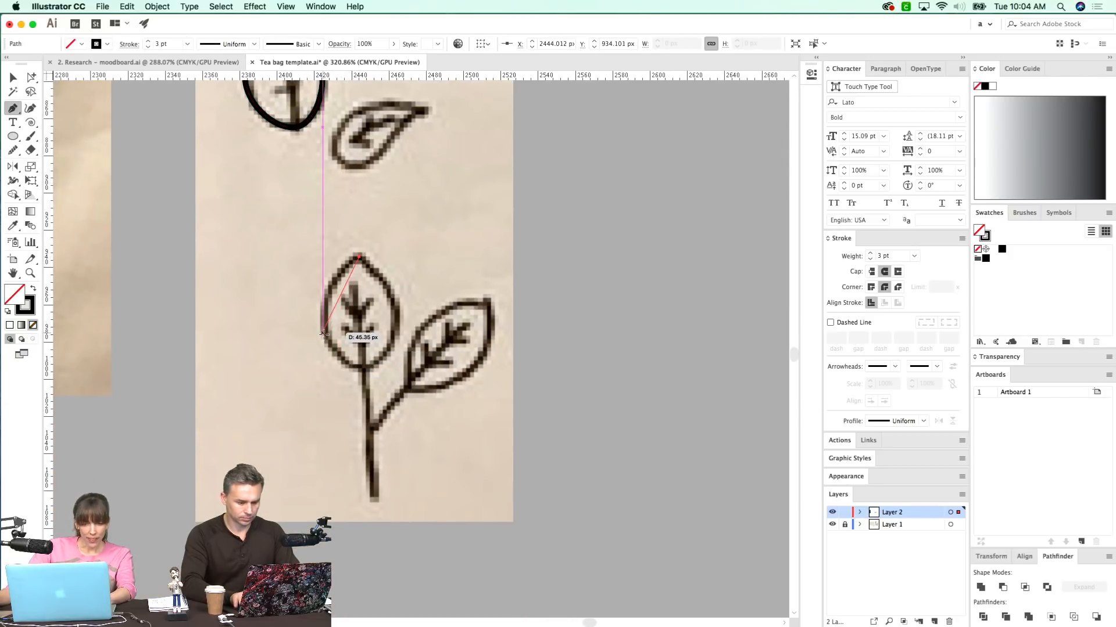
pyautogui.moveTo(325, 383); pyautogui.dragTo(330, 394)
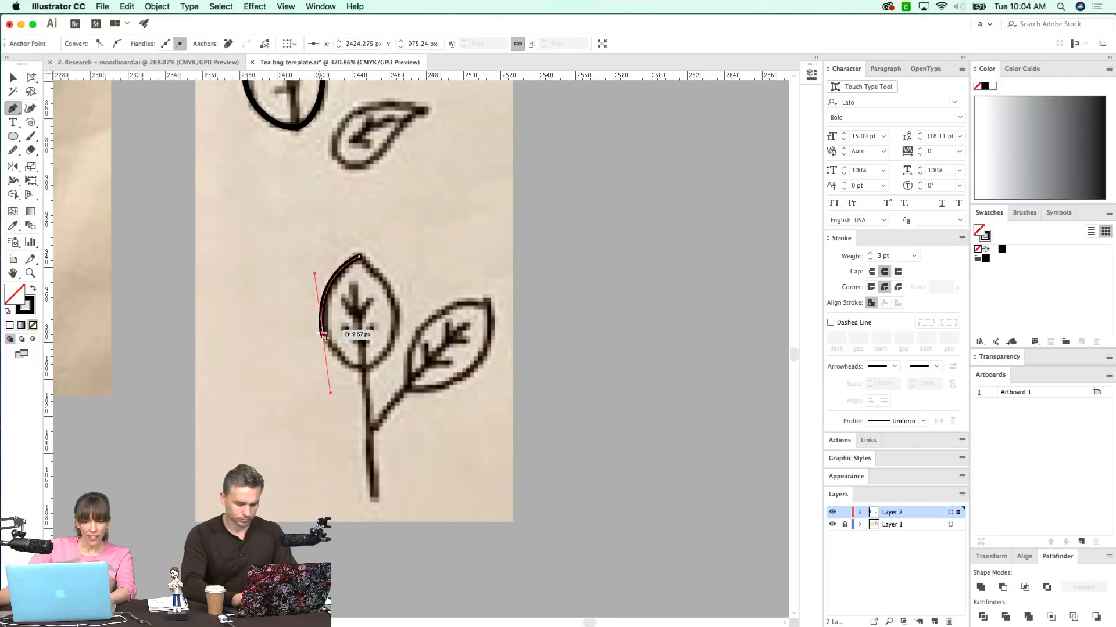
pyautogui.moveTo(365, 372); pyautogui.dragTo(399, 375)
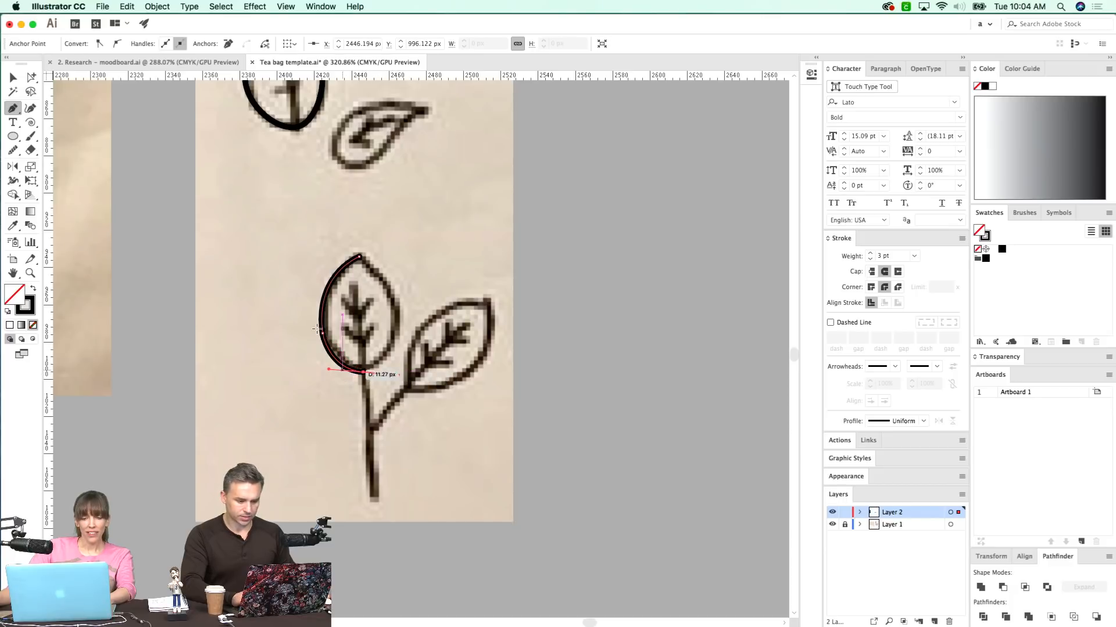
pyautogui.press('n')
pyautogui.moveTo(323, 321); pyautogui.dragTo(359, 373)
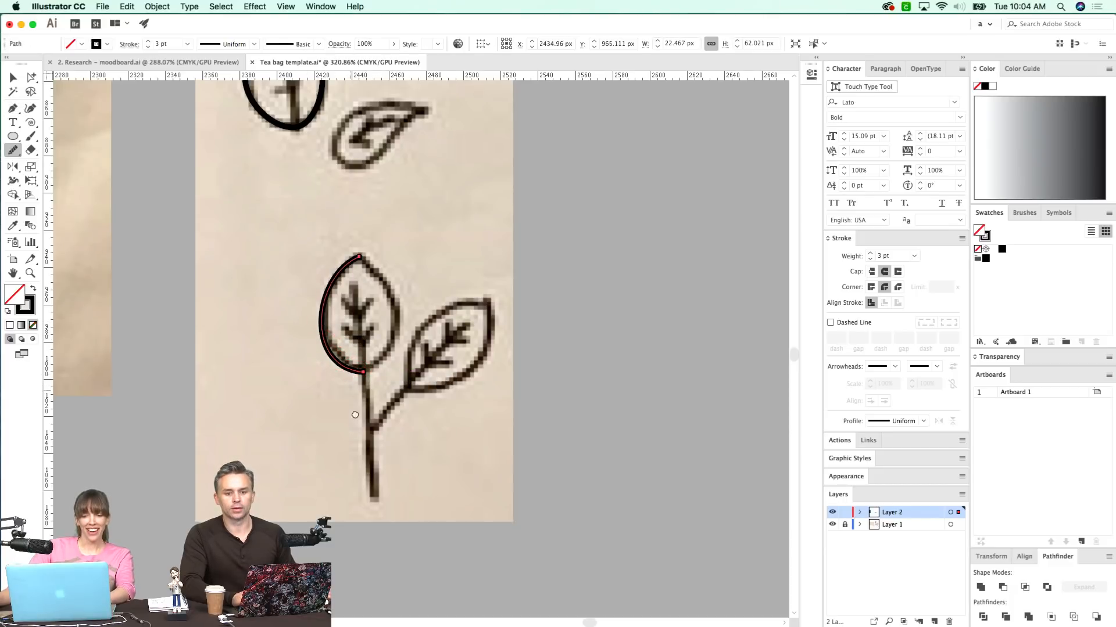
# - Reflect a copy of the half-leaf curve across a vertical axis through its base to form the leaf's right half
pyautogui.scroll(2, 359, 408)
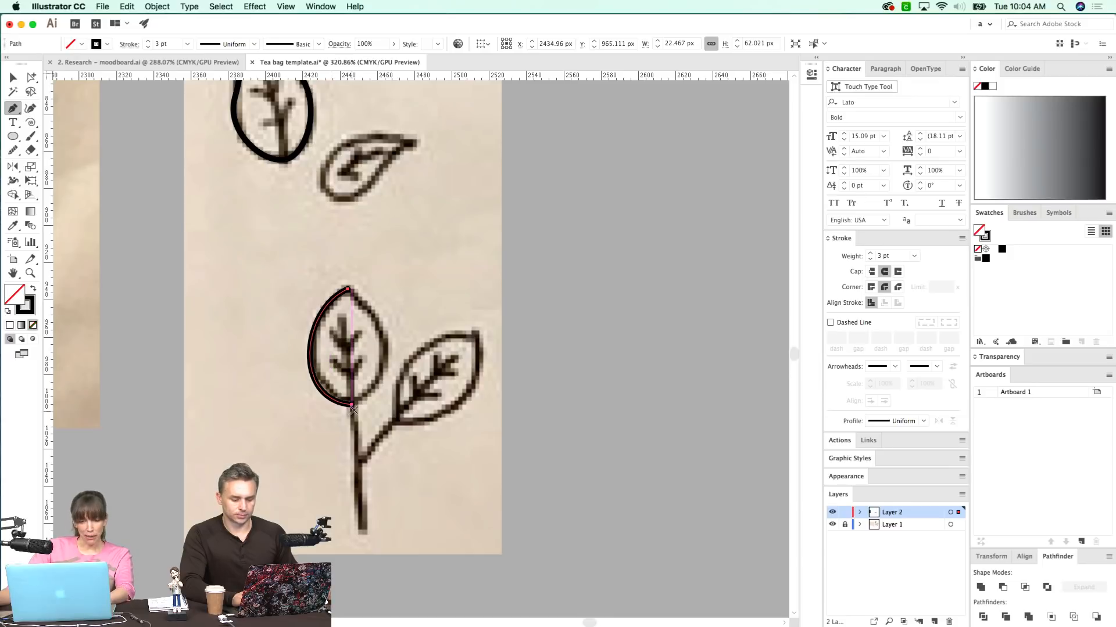
pyautogui.press('a')
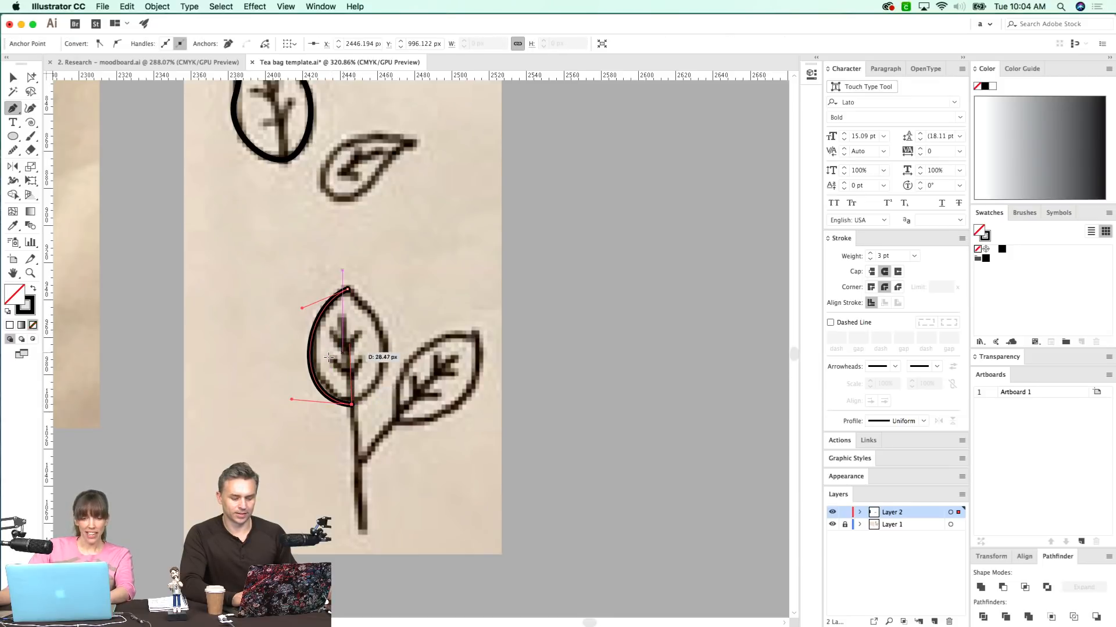
pyautogui.click(310, 365)
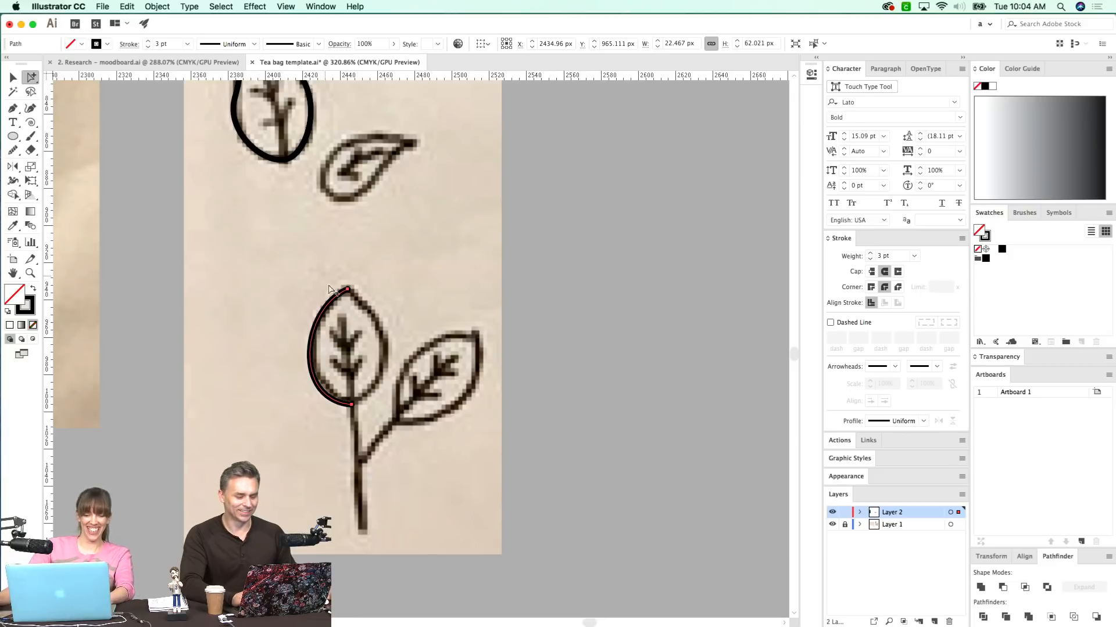
pyautogui.press('v')
pyautogui.press('a')
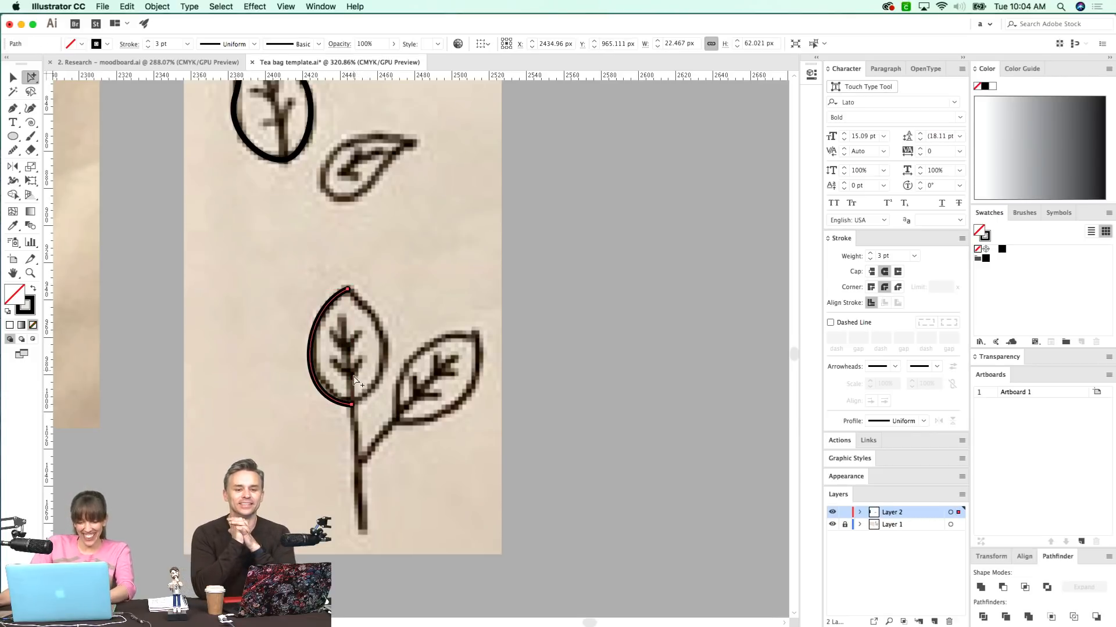
pyautogui.press('o')
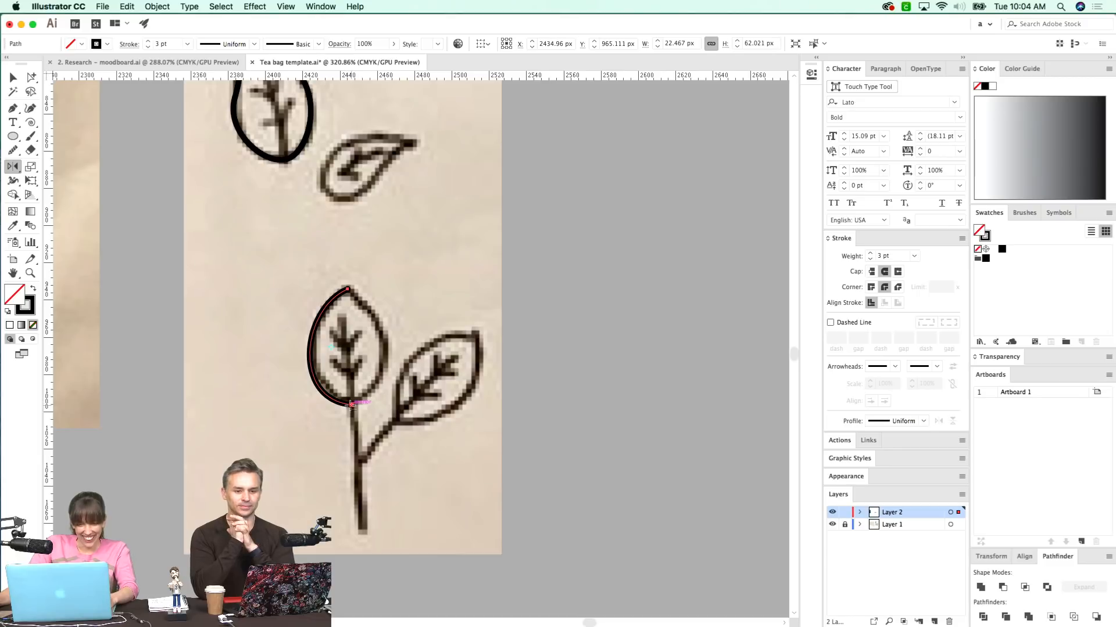
pyautogui.keyDown('alt'); pyautogui.click(349, 416); pyautogui.keyUp('alt')
pyautogui.click(373, 226)
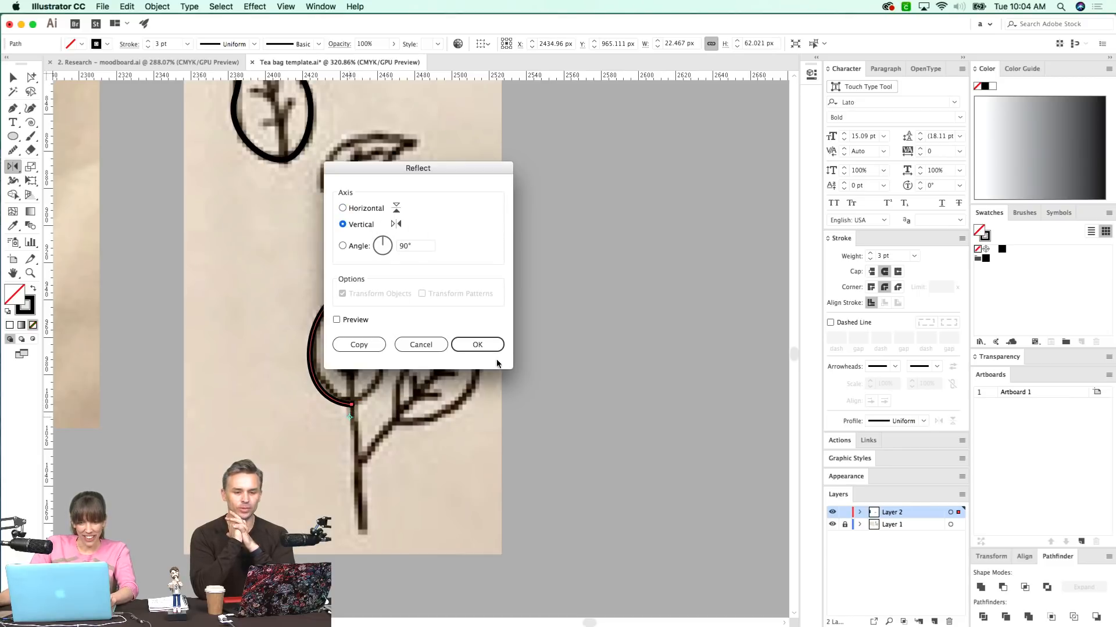
pyautogui.click(484, 345)
# - Switch to outline view and average and join the two top end points of the leaf halves into one tip
pyautogui.press('super+y')
pyautogui.press('z')
pyautogui.moveTo(456, 254)
pyautogui.mouseDown()
pyautogui.moveTo(361, 457)
pyautogui.moveTo(291, 474)
pyautogui.mouseUp()
pyautogui.moveTo(452, 266); pyautogui.dragTo(446, 316)
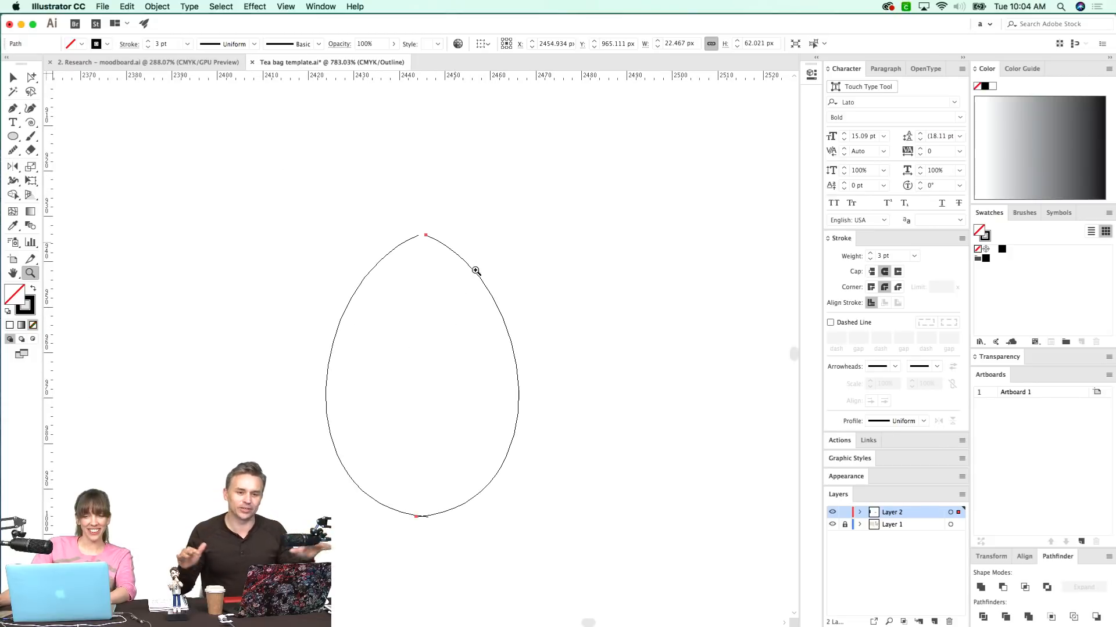
pyautogui.press('a')
pyautogui.moveTo(444, 221); pyautogui.dragTo(396, 269)
pyautogui.press('alt+super+j')
pyautogui.press('Return')
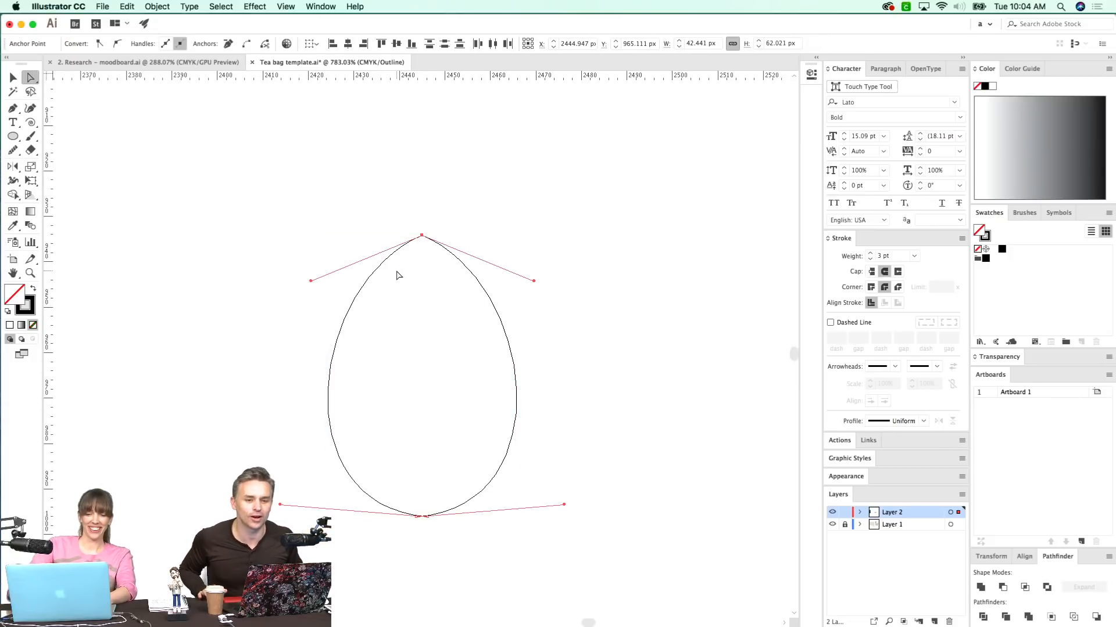
# - Average the leaf halves' bottom end points on both axes to close the outline, and return to the preview display
pyautogui.hotkey('ctrl', 'alt', 'j')
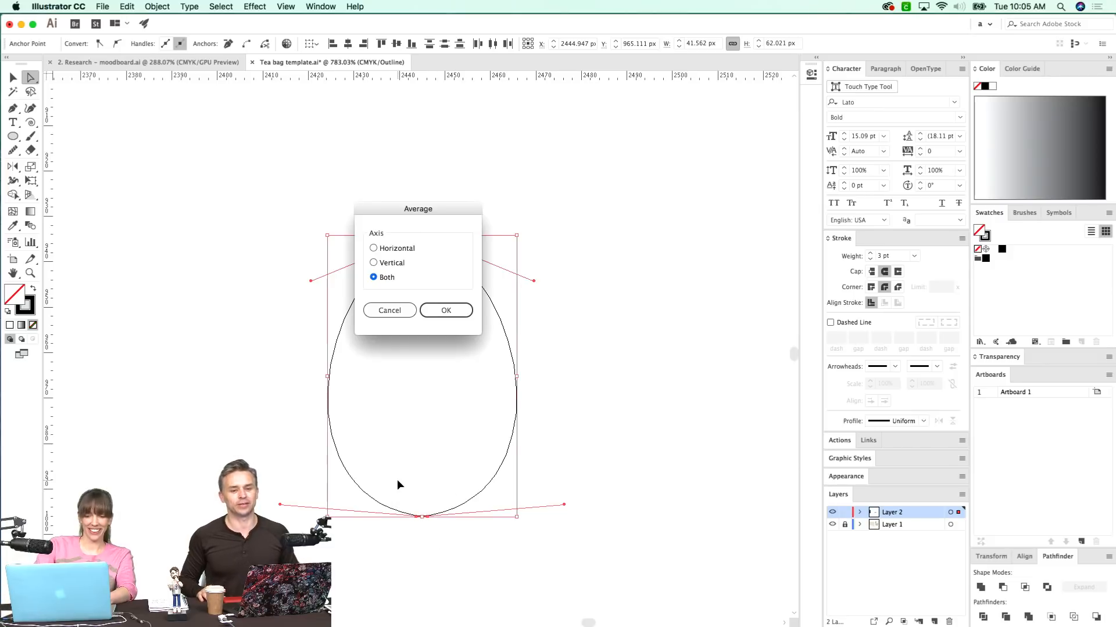
pyautogui.press('Return')
pyautogui.click(400, 485)
pyautogui.moveTo(419, 272); pyautogui.dragTo(411, 279)
pyautogui.click(414, 243)
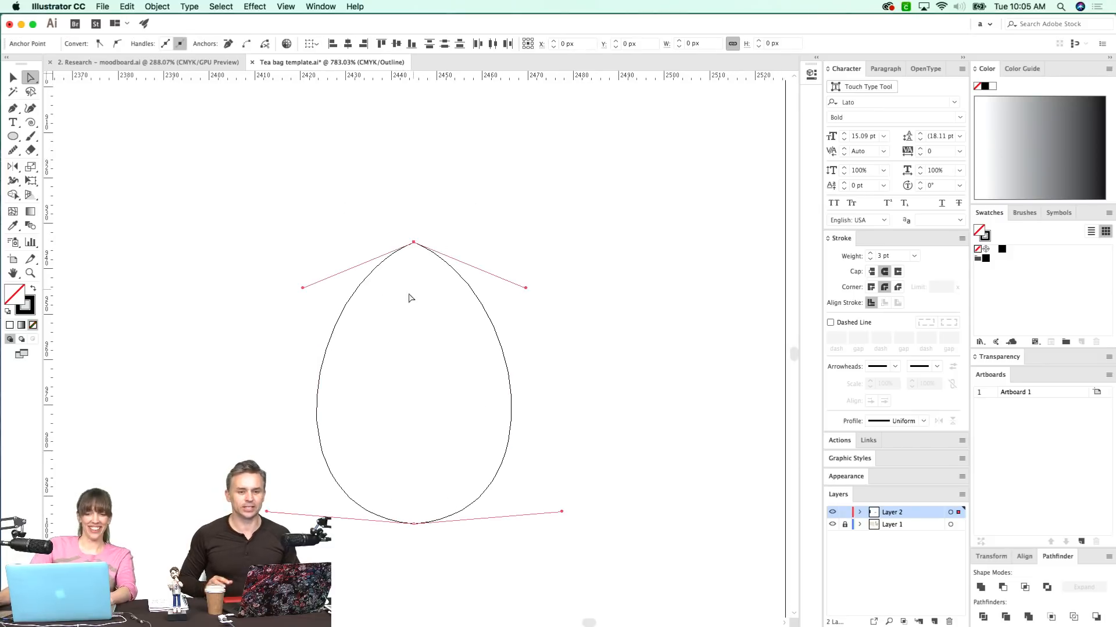
pyautogui.keyDown('shift'); pyautogui.click(414, 525); pyautogui.keyUp('shift')
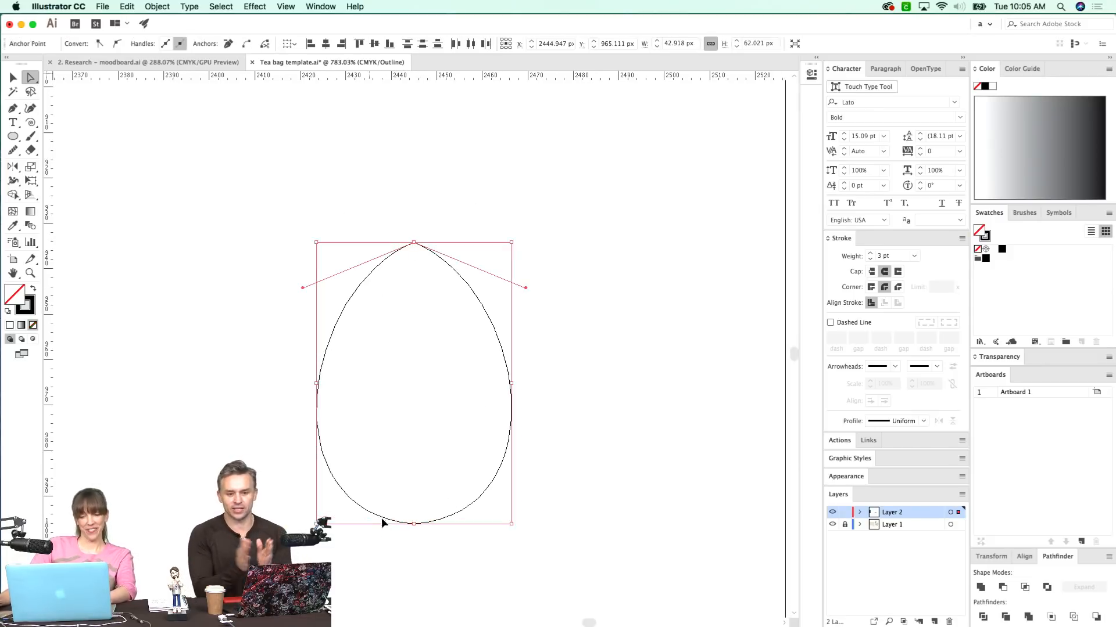
pyautogui.click(550, 460)
pyautogui.hotkey('ctrl', 'y')
pyautogui.hotkey('ctrl', '-')
pyautogui.hotkey('ctrl', '-')
pyautogui.scroll(3, 413, 448)
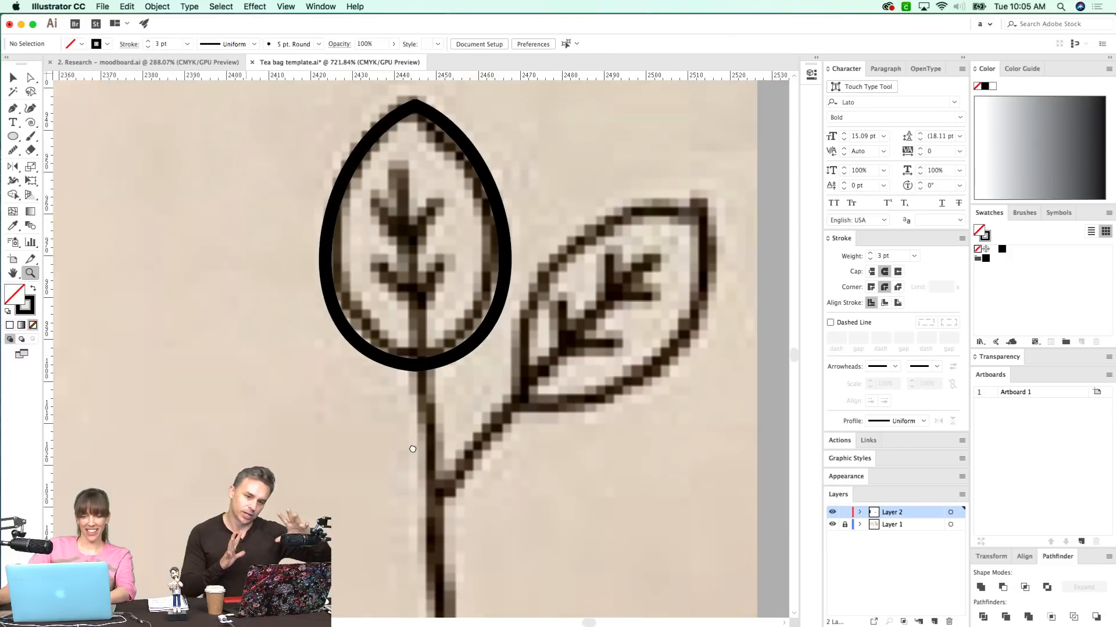
# - Draw a straight vertical line with the Pen tool from inside the upright leaf down to the foot of the sprig's stem
pyautogui.press('v')
pyautogui.click(524, 465)
pyautogui.hotkey('ctrl', '-')
pyautogui.hotkey('ctrl', '-')
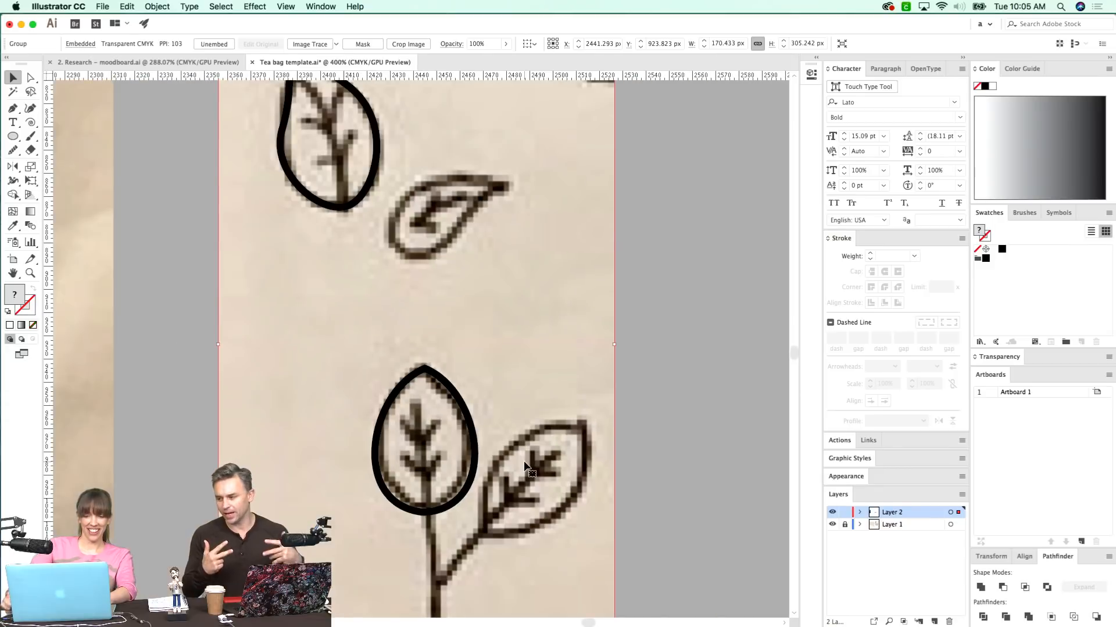
pyautogui.moveTo(524, 356); pyautogui.dragTo(476, 296)
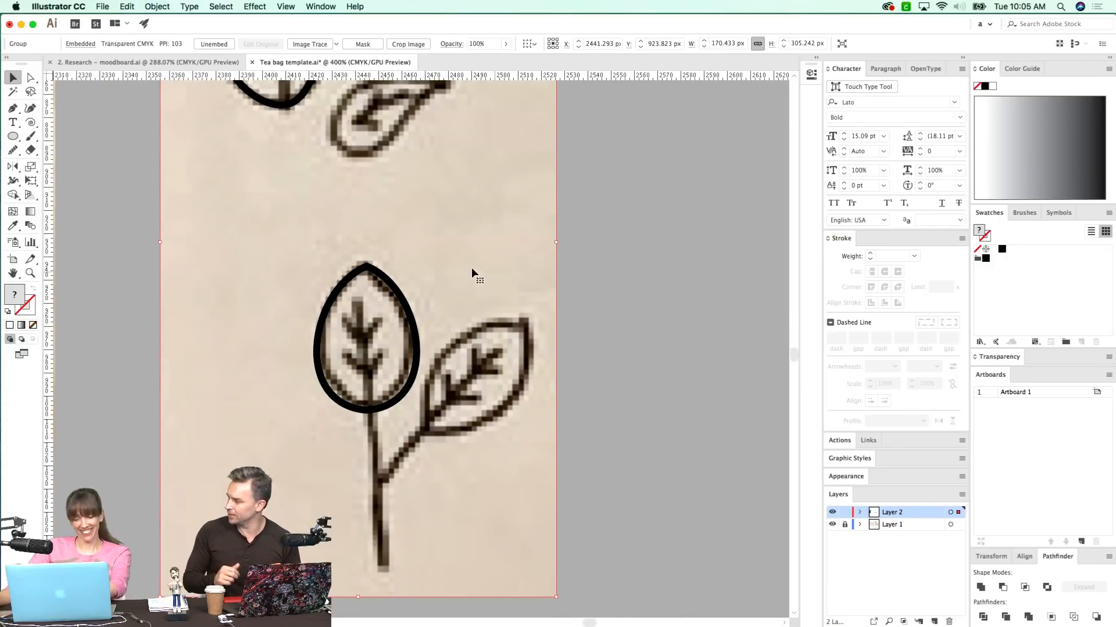
pyautogui.press('p')
pyautogui.click(362, 299)
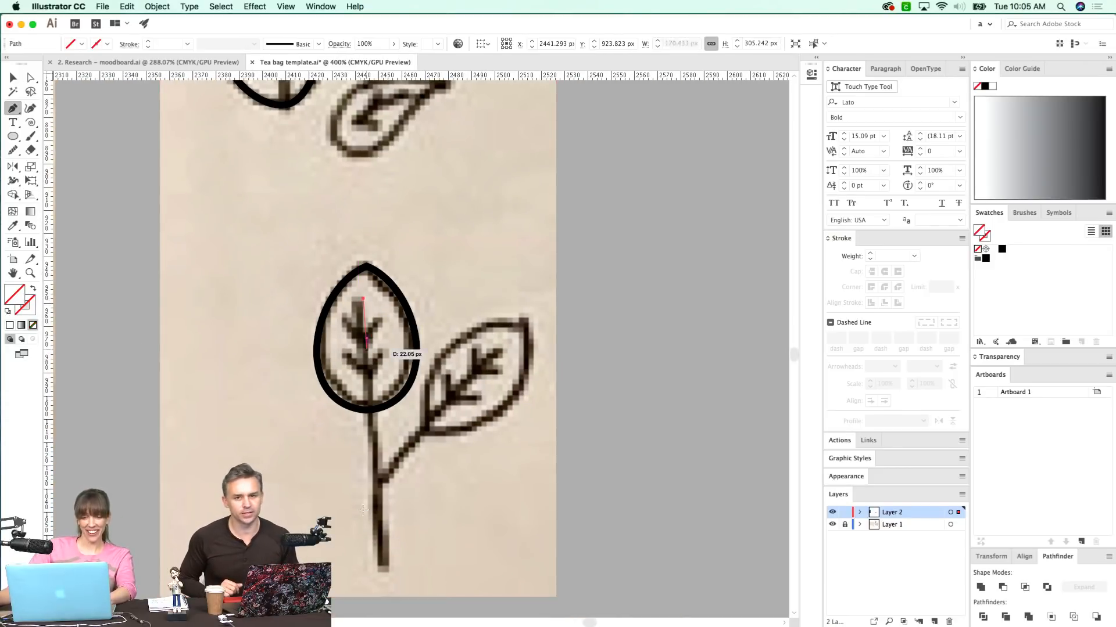
pyautogui.keyDown('shift'); pyautogui.click(369, 580); pyautogui.keyUp('shift')
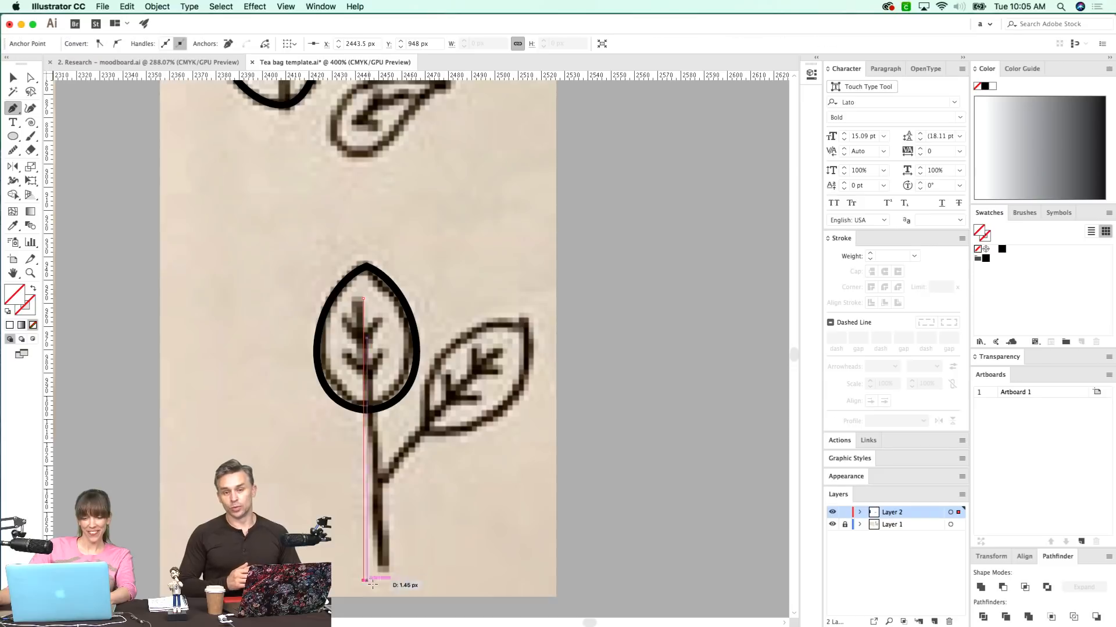
# - Give the stem line the leaf outline's 3 pt black stroke with the Eyedropper and deselect it
pyautogui.press('i')
pyautogui.click(390, 401)
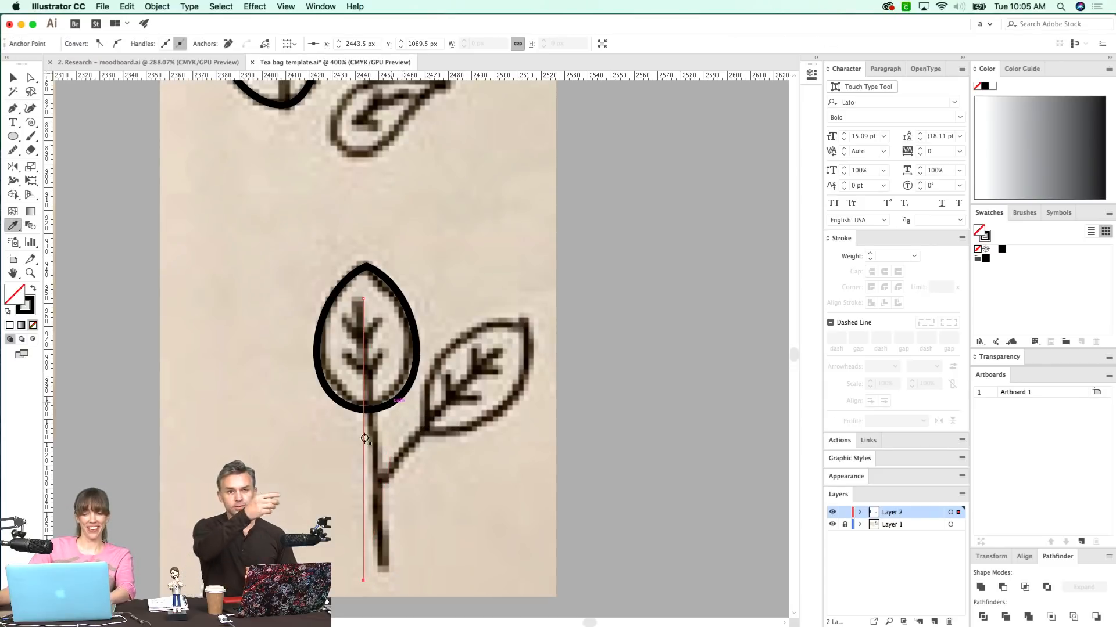
pyautogui.scroll(1, 444, 386)
pyautogui.moveTo(366, 465)
pyautogui.mouseDown()
pyautogui.moveTo(394, 457)
pyautogui.moveTo(379, 482)
pyautogui.mouseUp()
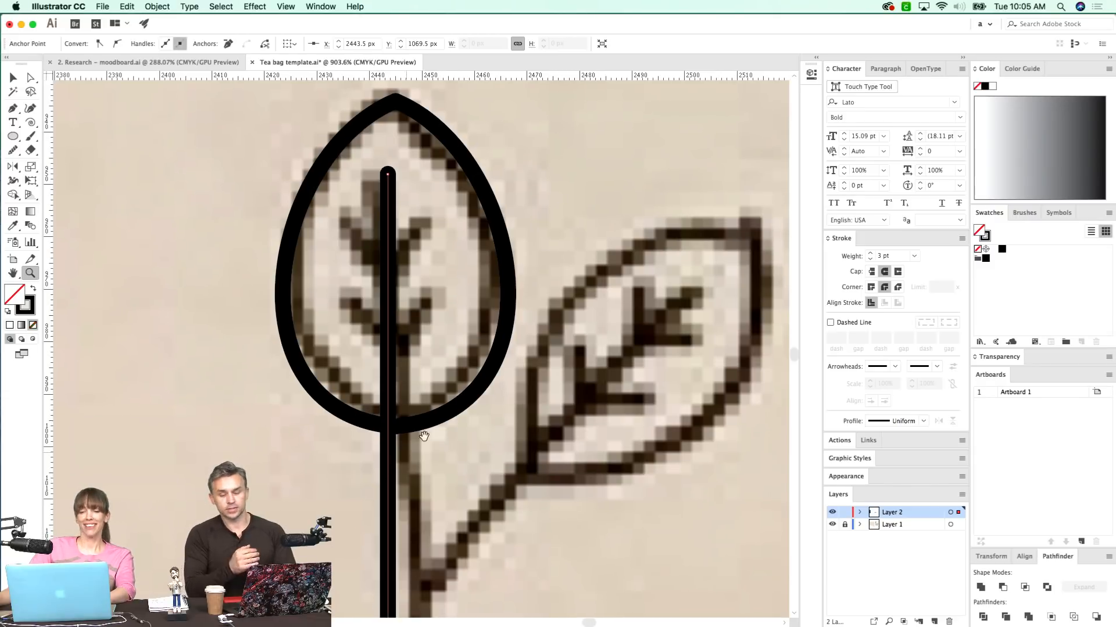
pyautogui.keyDown('super'); pyautogui.click(447, 258); pyautogui.keyUp('super')
# - Draw a slanted side vein with the Pen tool from the stem's upper right side and place a copy lower down
pyautogui.press('p')
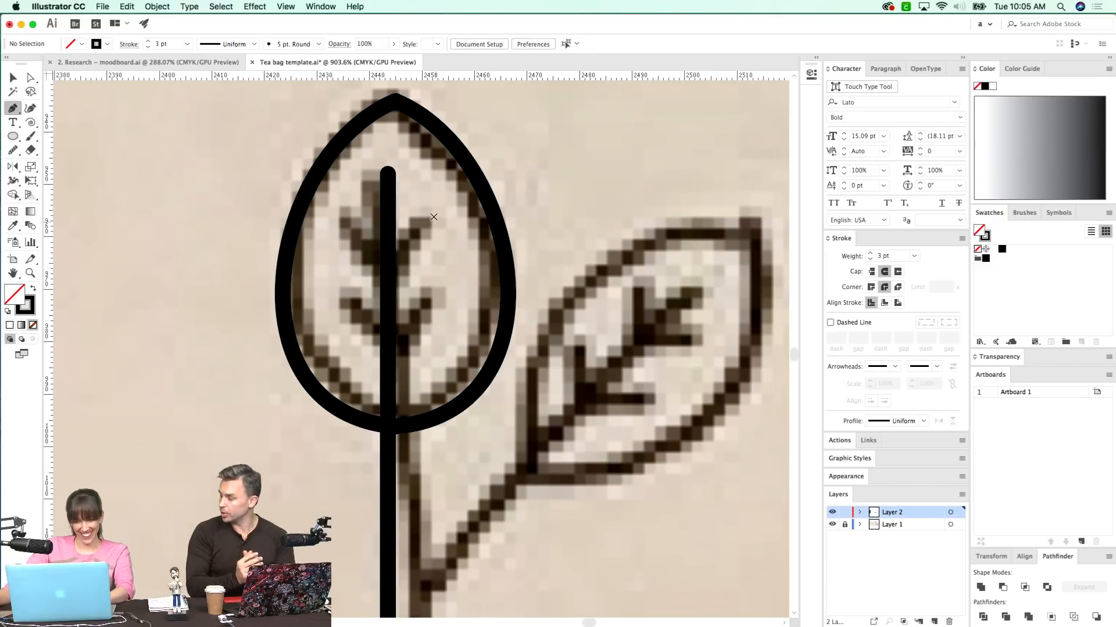
pyautogui.click(434, 216)
pyautogui.click(388, 270)
pyautogui.moveTo(411, 244); pyautogui.dragTo(411, 328)
pyautogui.keyDown('shift'); pyautogui.click(413, 243); pyautogui.keyUp('shift')
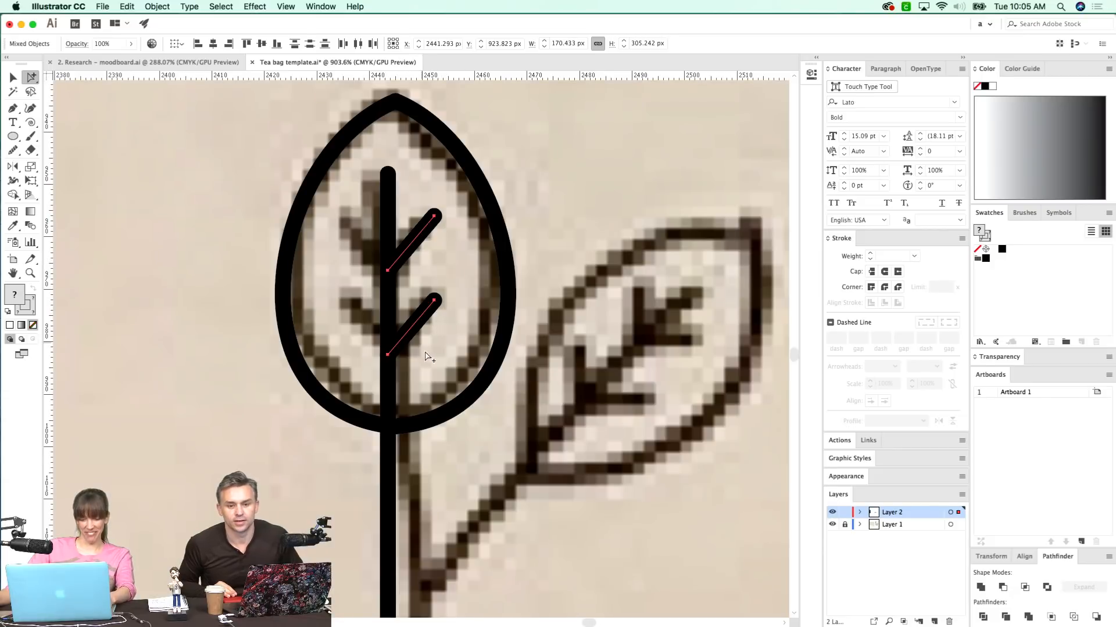
# - Try to reflect the two side veins across a vertical axis through the lower vein's base
pyautogui.press('super+alt+shift+3')
pyautogui.press('o')
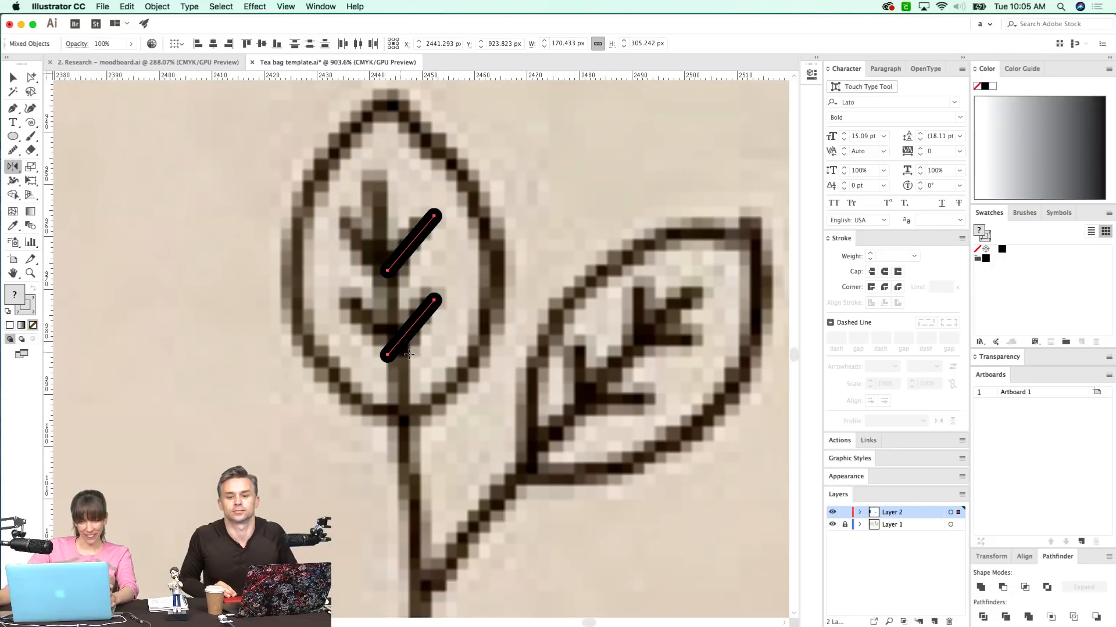
pyautogui.press('super+z')
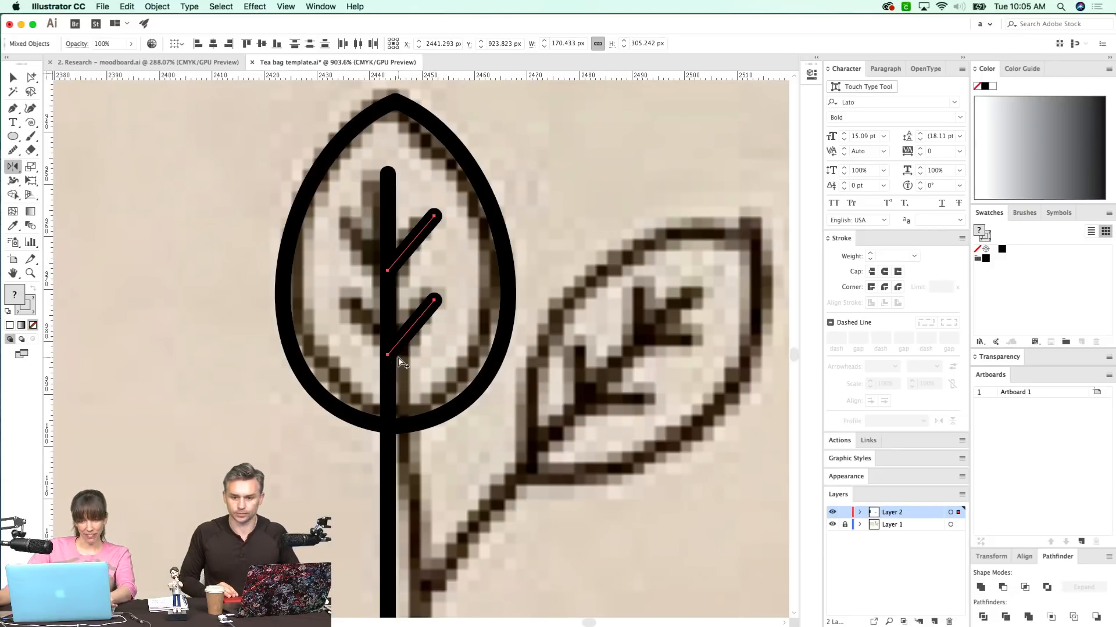
pyautogui.keyDown('alt'); pyautogui.click(388, 354); pyautogui.keyUp('alt')
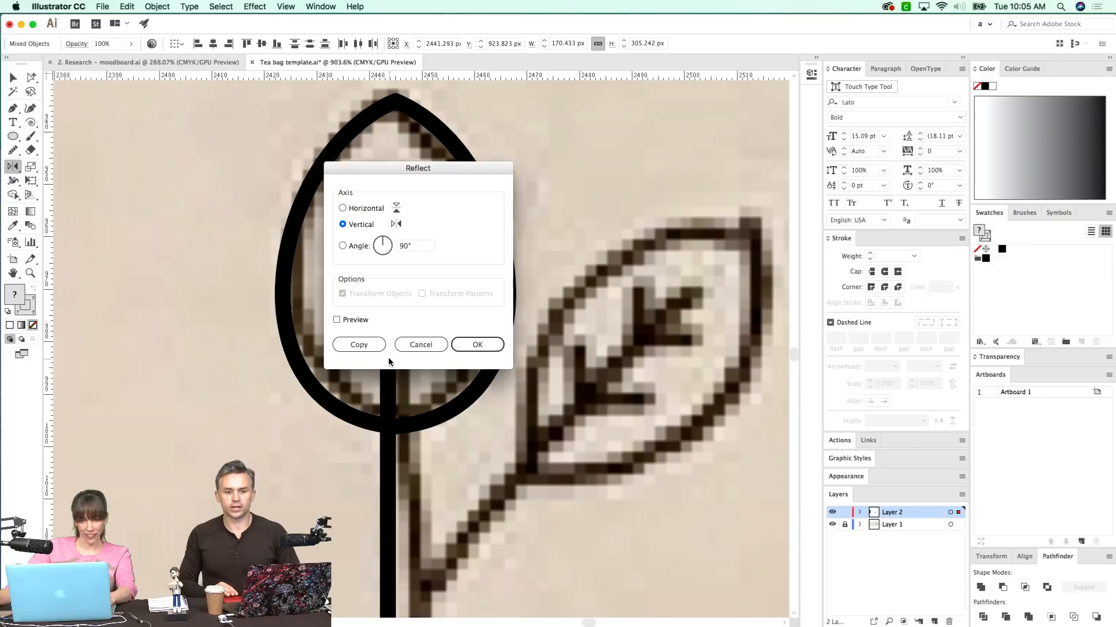
pyautogui.press('Return')
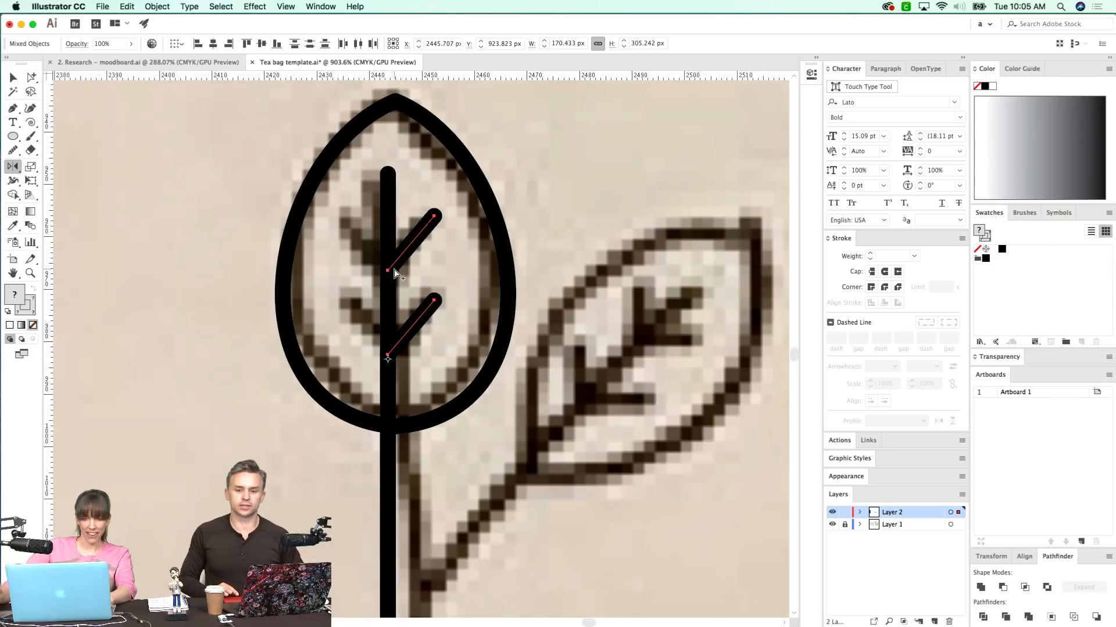
# - Move the leaf sketch image from Layer 2 to Layer 1 and lock Layer 1
pyautogui.press('super+minus')
pyautogui.press('super+minus')
pyautogui.press('super+minus')
pyautogui.press('super+minus')
pyautogui.press('super+minus')
pyautogui.keyDown('super'); pyautogui.click(589, 291); pyautogui.keyUp('super')
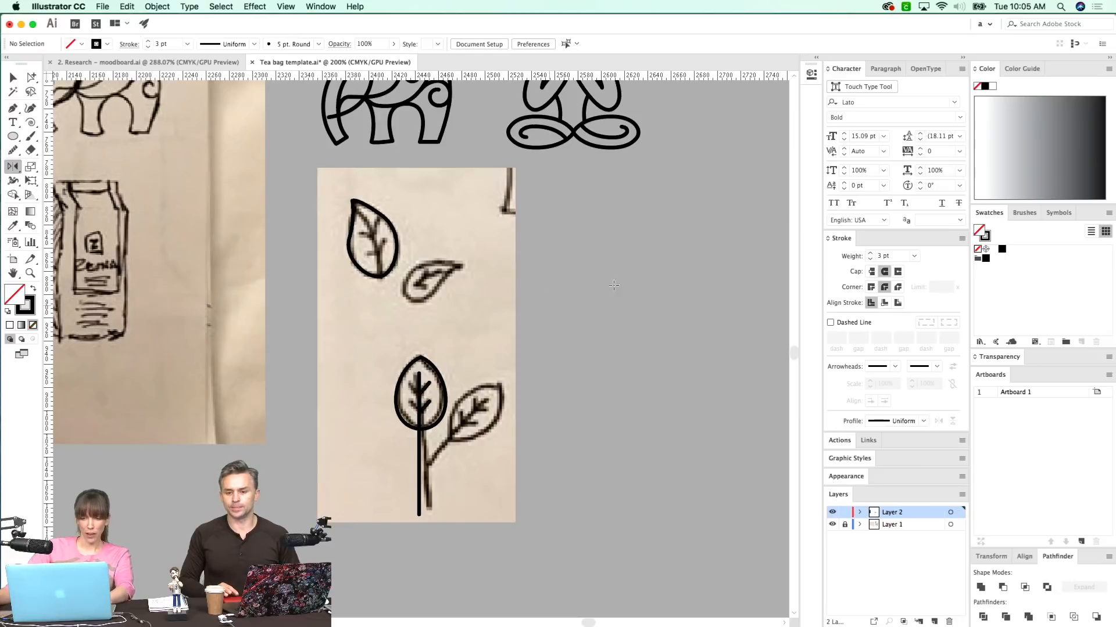
pyautogui.press('v')
pyautogui.click(511, 353)
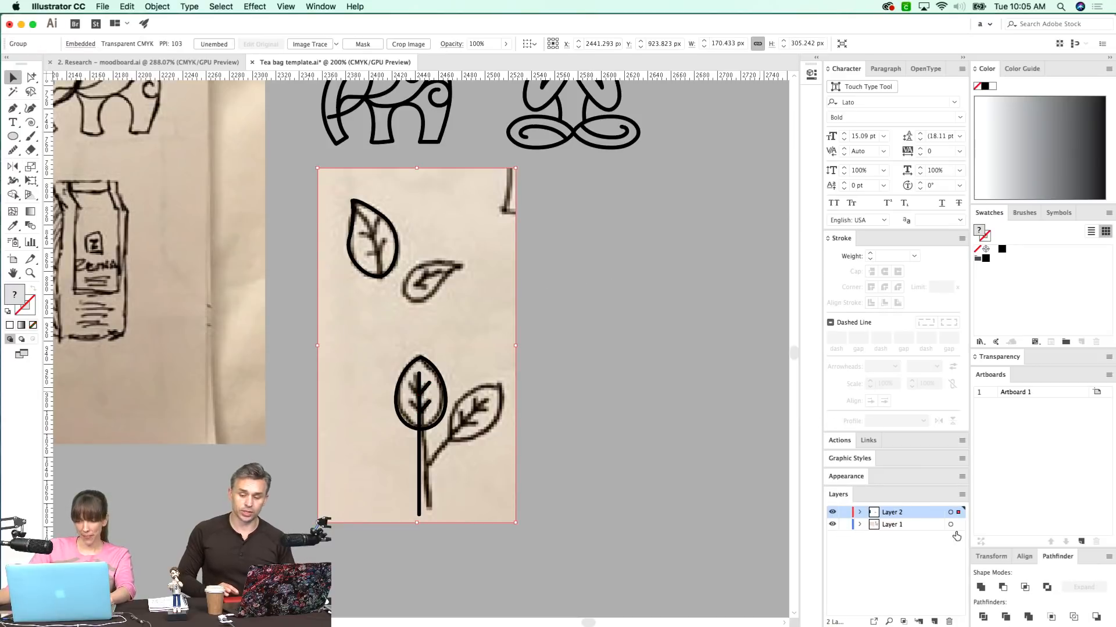
pyautogui.click(958, 525)
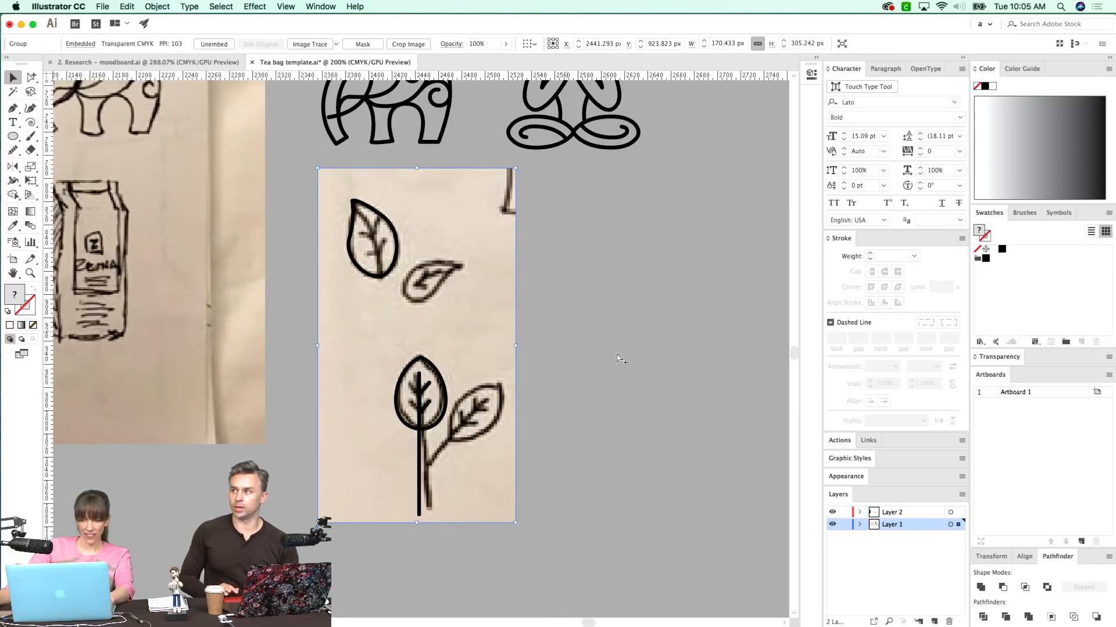
pyautogui.click(845, 525)
# - In outline view, reflect a copy of the two side veins across a vertical axis at the stem, and return to preview
pyautogui.press('z')
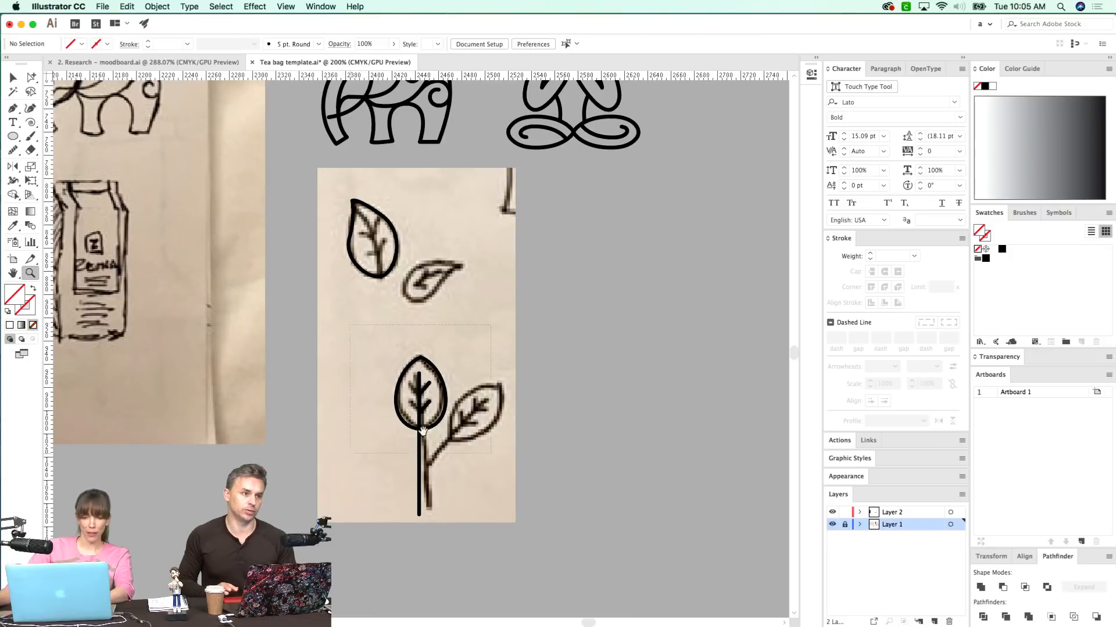
pyautogui.moveTo(454, 413); pyautogui.dragTo(505, 413)
pyautogui.press('super+y')
pyautogui.press('a')
pyautogui.moveTo(354, 273); pyautogui.dragTo(337, 401)
pyautogui.click(341, 380)
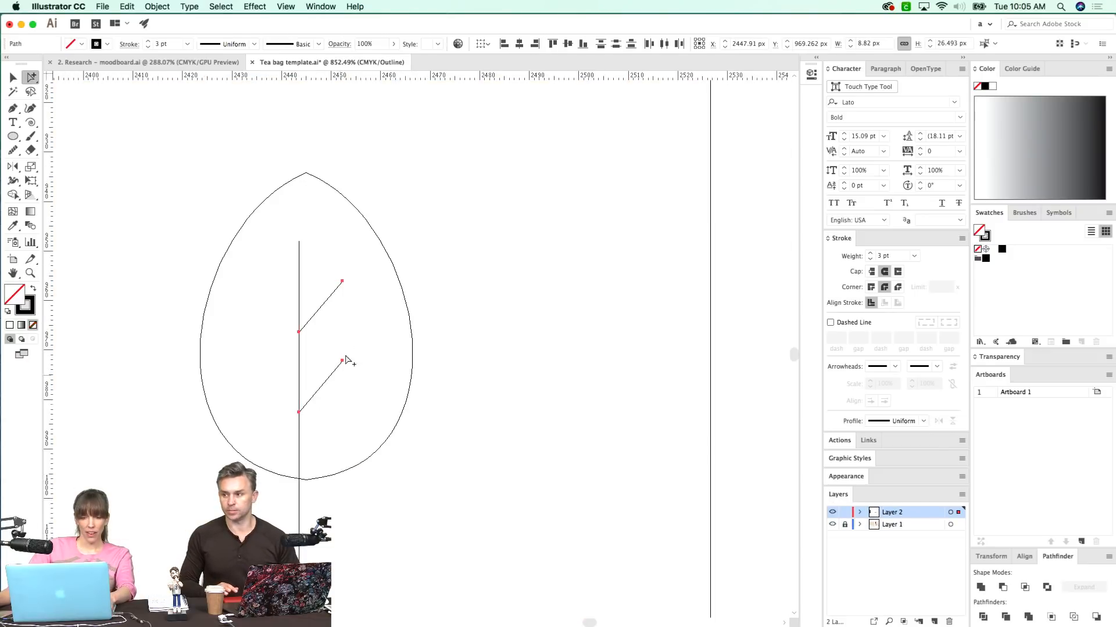
pyautogui.moveTo(296, 279); pyautogui.dragTo(334, 439)
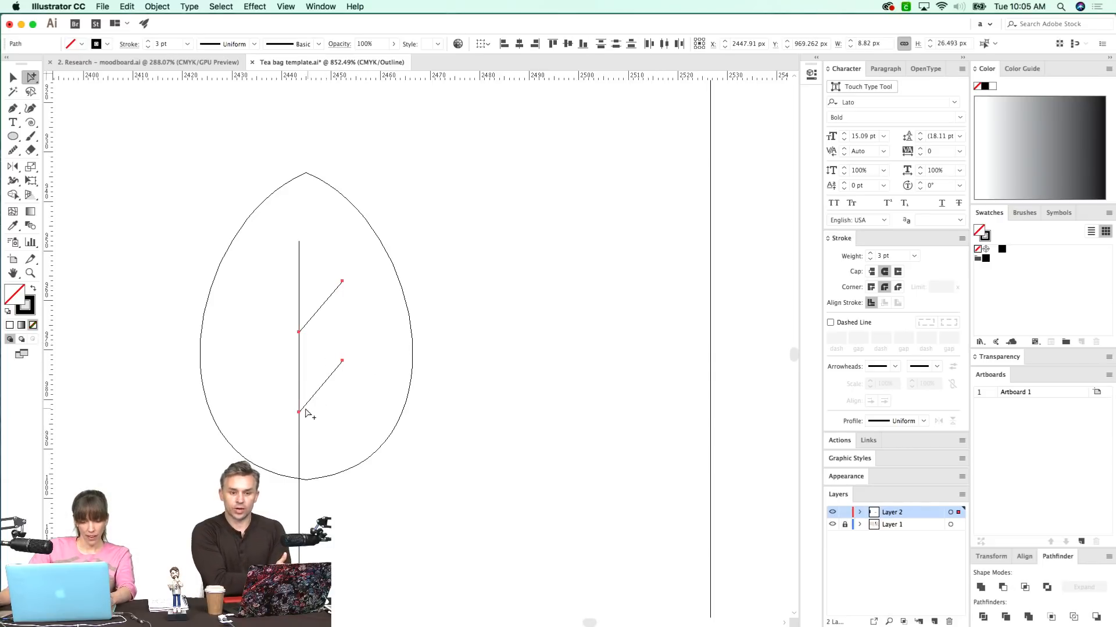
pyautogui.press('o')
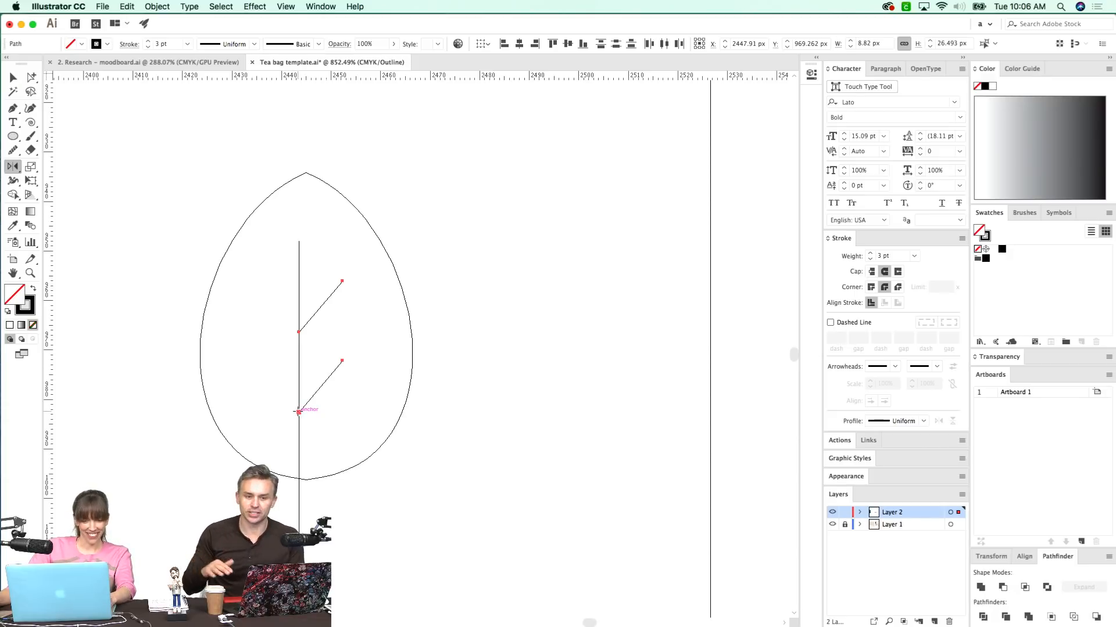
pyautogui.keyDown('alt'); pyautogui.click(298, 412); pyautogui.keyUp('alt')
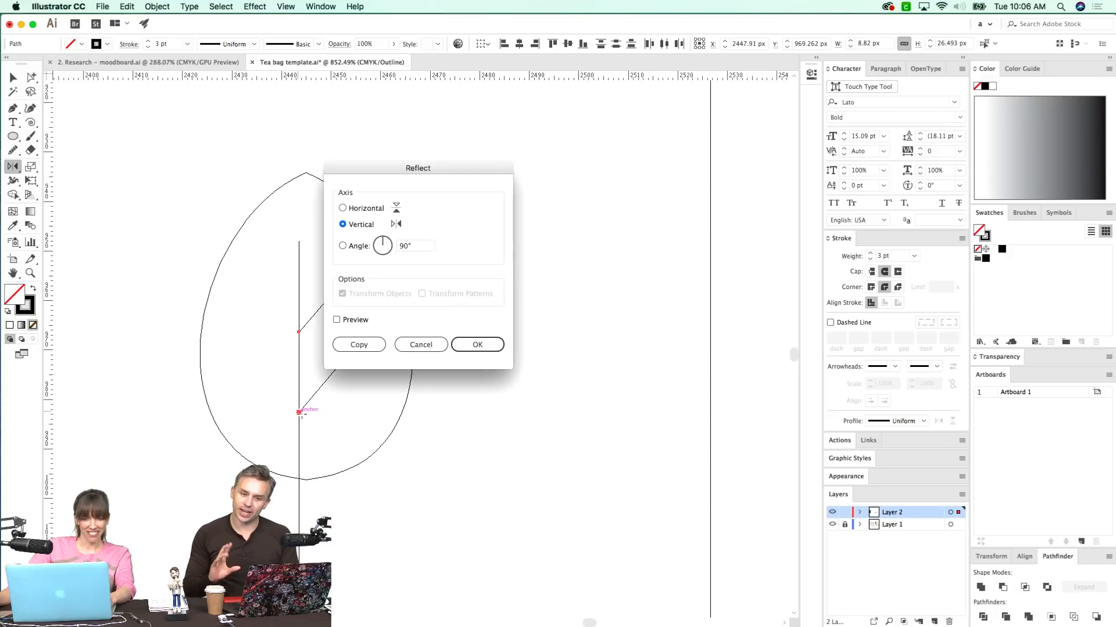
pyautogui.click(477, 345)
pyautogui.press('super+t')
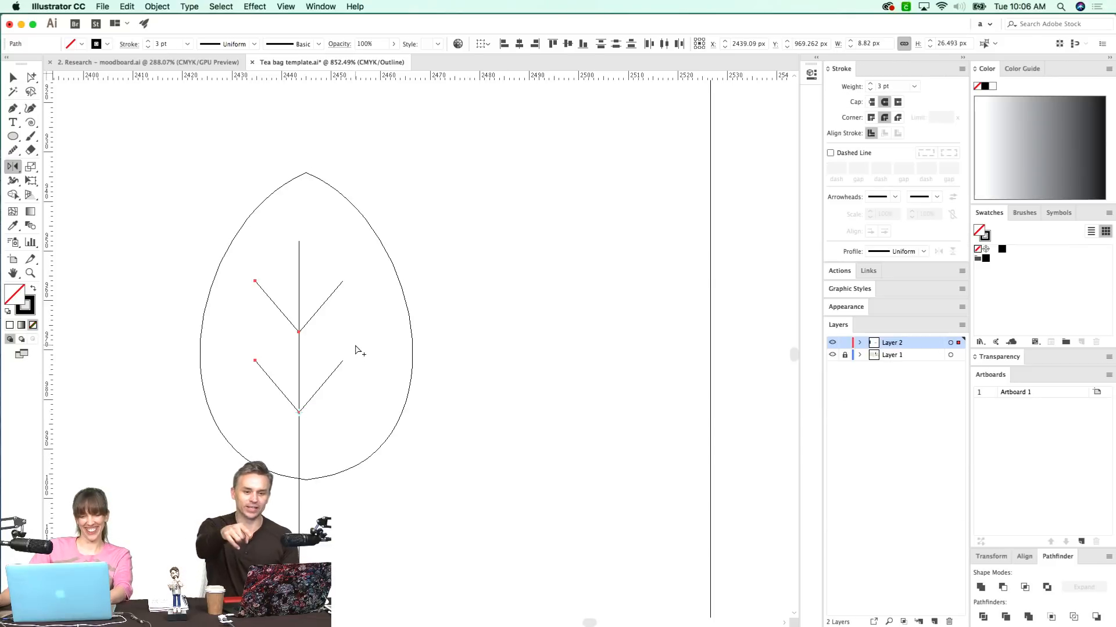
pyautogui.press('super+t')
pyautogui.press('super+y')
pyautogui.press('shift+super+a')
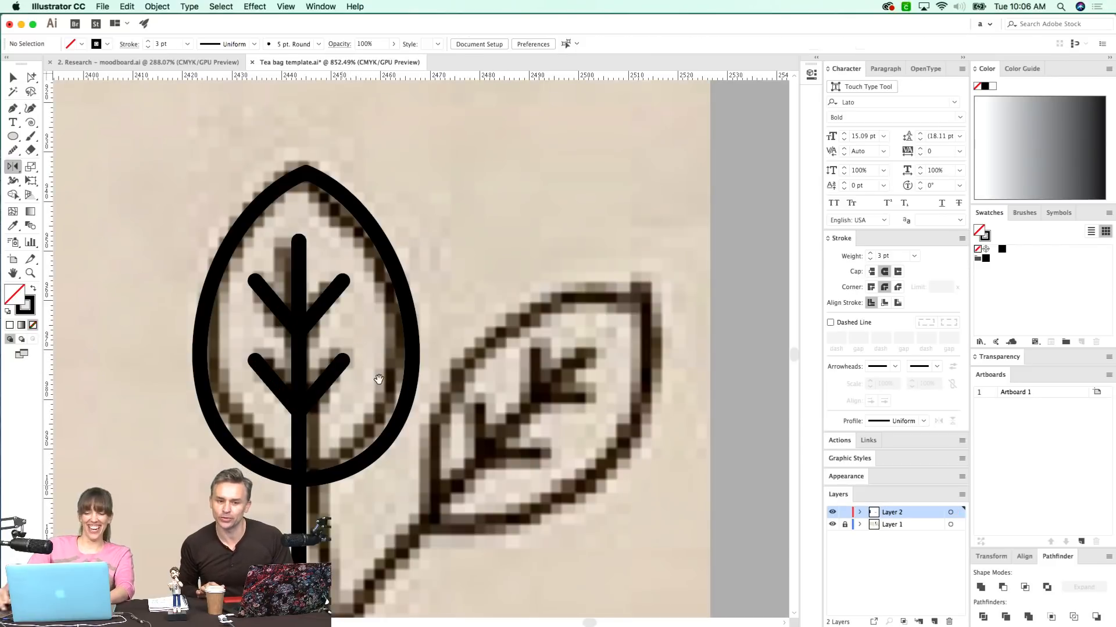
# - In outline view, shift the upright leaf's outline slightly left to centre it on the stem, and return to preview
pyautogui.press('super+minus')
pyautogui.press('super+minus')
pyautogui.press('super+minus')
pyautogui.press('super+y')
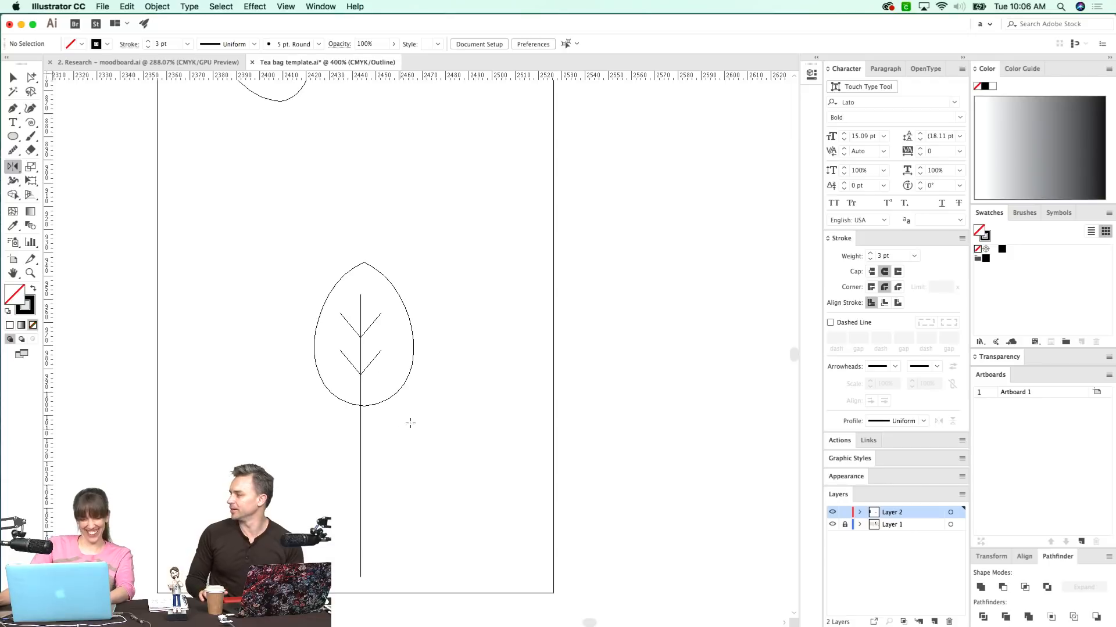
pyautogui.press('a')
pyautogui.moveTo(402, 397); pyautogui.dragTo(330, 434)
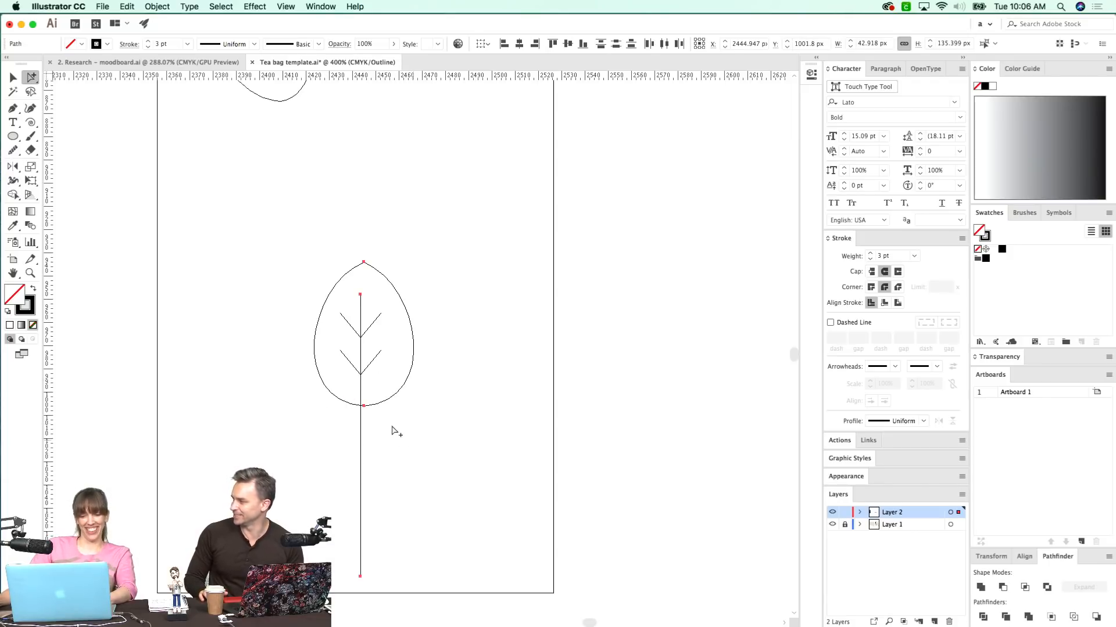
pyautogui.click(397, 395)
pyautogui.press('Left')
pyautogui.press('Left')
pyautogui.press('Right')
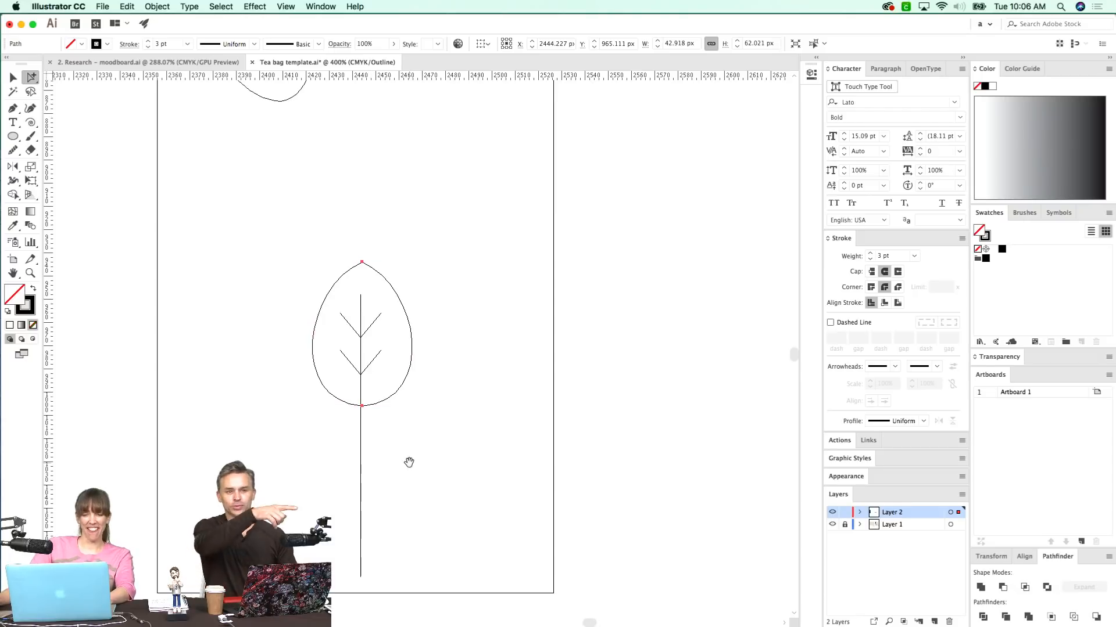
pyautogui.hscroll(1, 411, 470)
pyautogui.press('super+y')
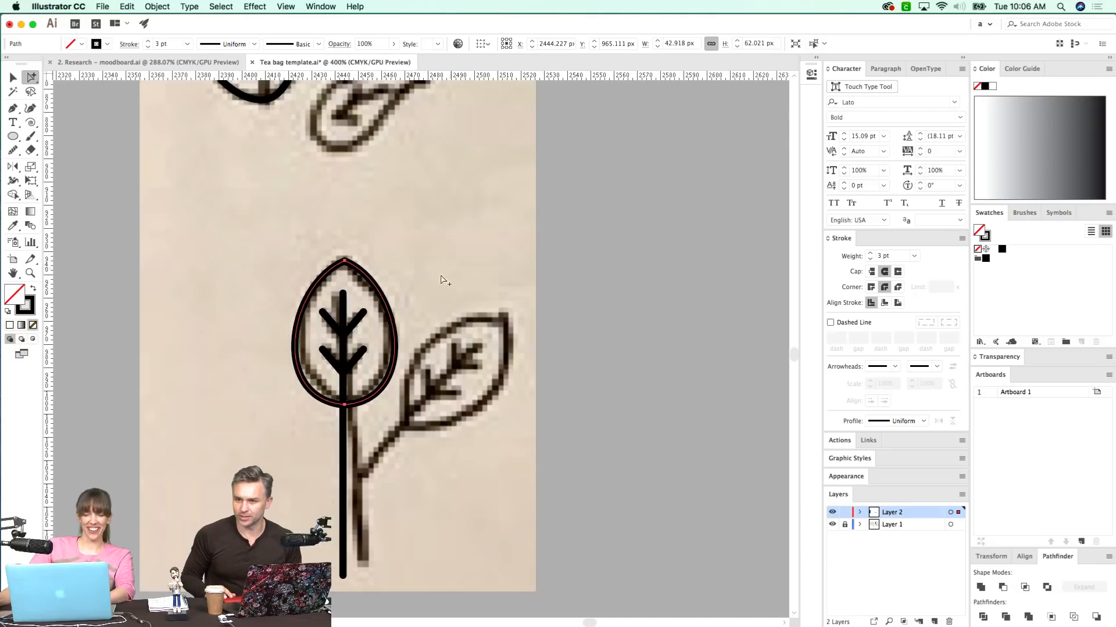
# - Rotate a copy of the upright leaf with its stem and veins clockwise about the stem to match the sketched side leaf
pyautogui.keyDown('shift'); pyautogui.click(344, 468); pyautogui.keyUp('shift')
pyautogui.press('super+y')
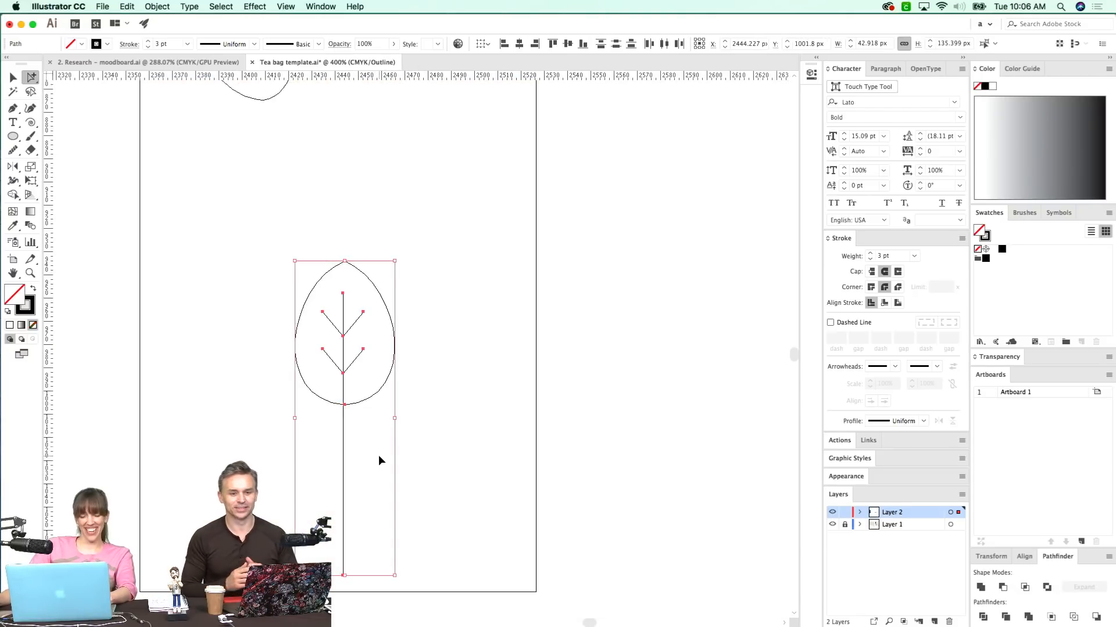
pyautogui.press('super+y')
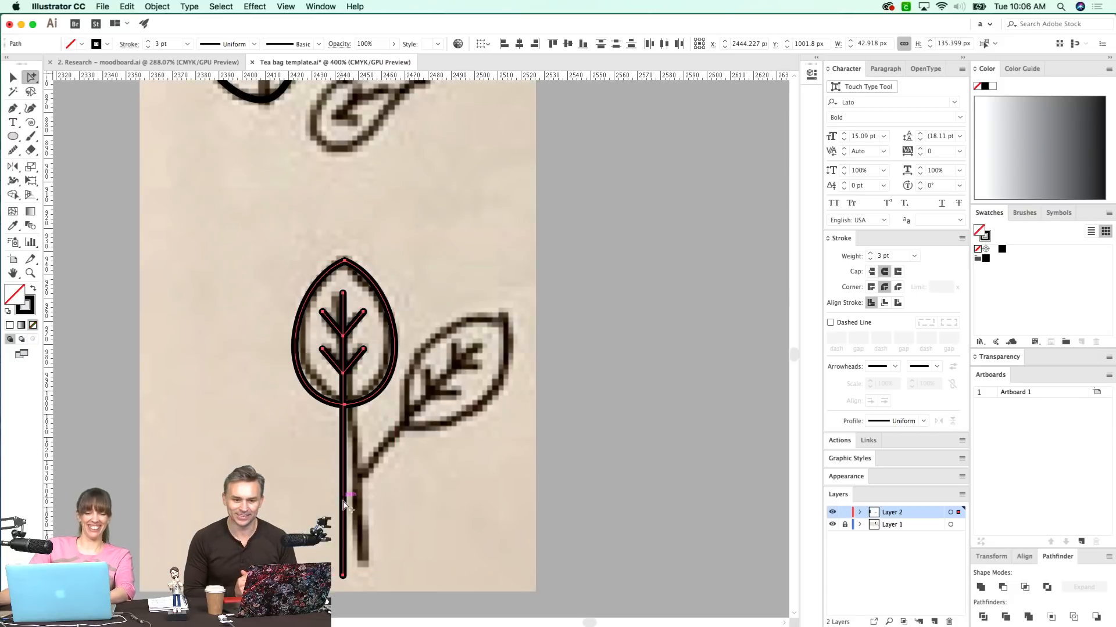
pyautogui.press('r')
pyautogui.click(343, 490)
pyautogui.moveTo(404, 384)
pyautogui.mouseDown()
pyautogui.moveTo(440, 404)
pyautogui.moveTo(420, 433)
pyautogui.mouseUp()
# - Nudge the tilted leaf copy right and up until it sits over the sketched side leaf and branch
pyautogui.press('v')
pyautogui.hotkey('shift', 'Right')
pyautogui.hotkey('shift', 'Up')
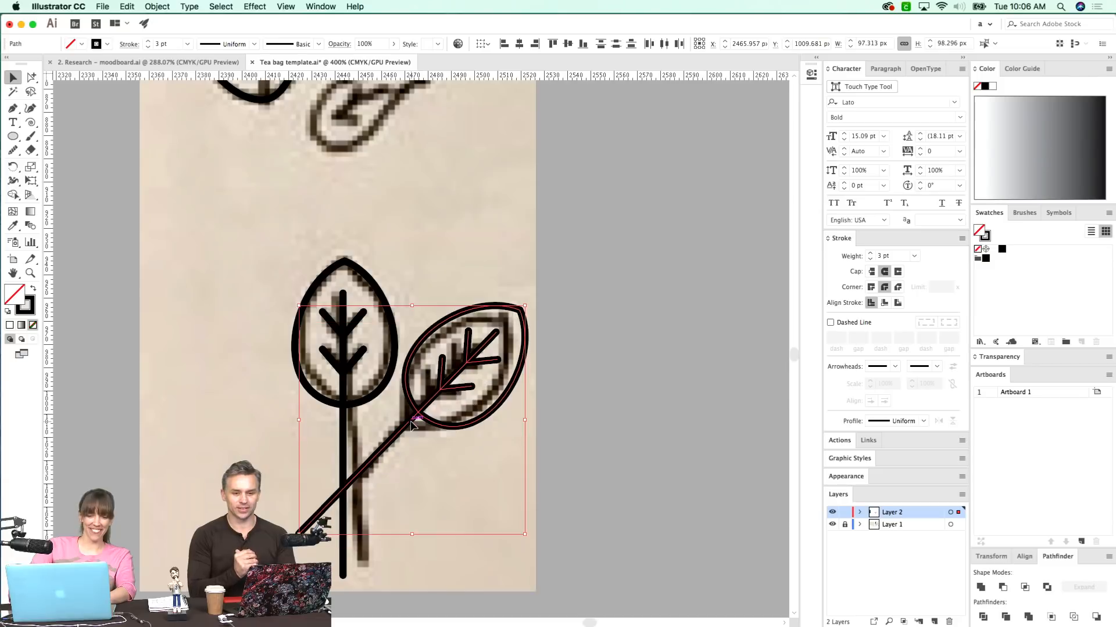
pyautogui.press('Down')
pyautogui.press('Down')
pyautogui.press('Down')
pyautogui.press('Down')
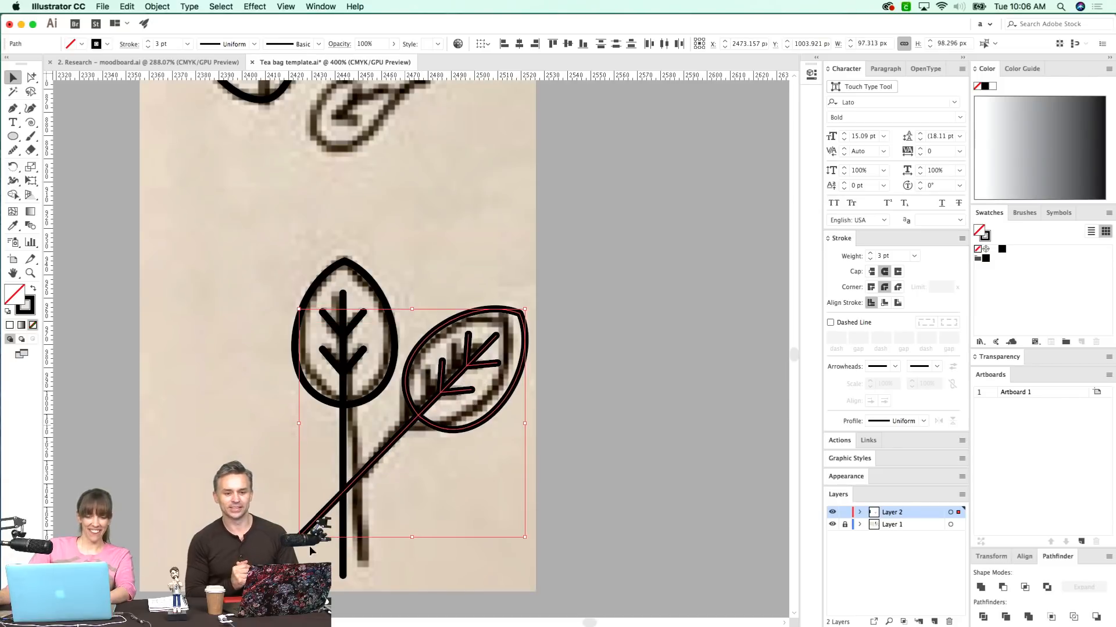
# - Shorten the tilted leaf's stem by moving its lower end point onto the upright stem
pyautogui.press('super+shift+a')
pyautogui.press('a')
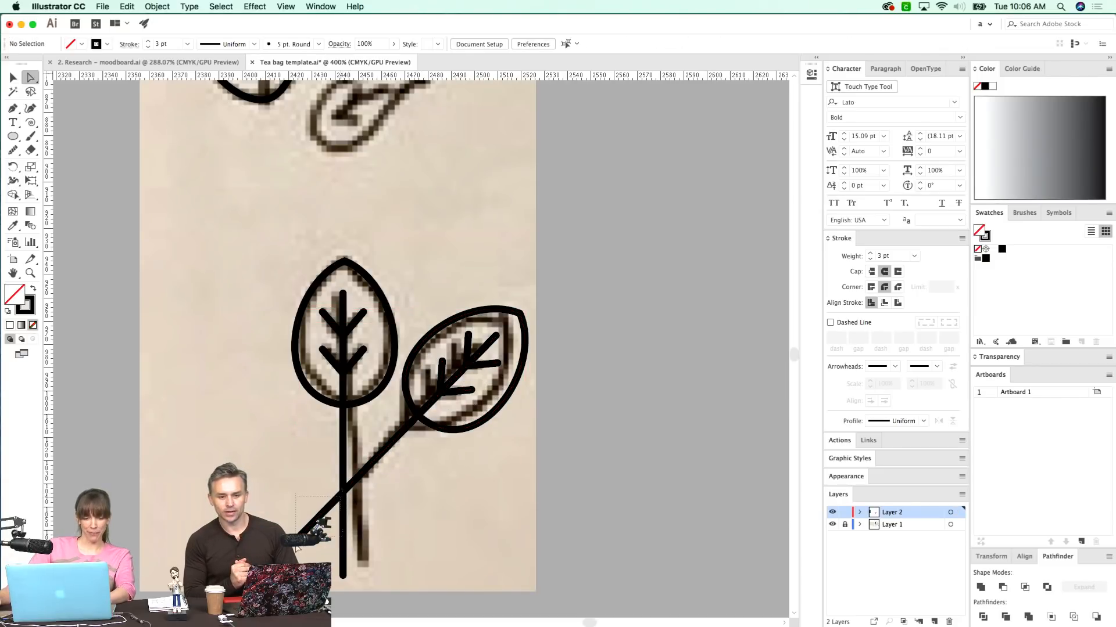
pyautogui.moveTo(299, 537); pyautogui.dragTo(343, 492)
pyautogui.click(314, 557)
pyautogui.moveTo(353, 535); pyautogui.dragTo(373, 491)
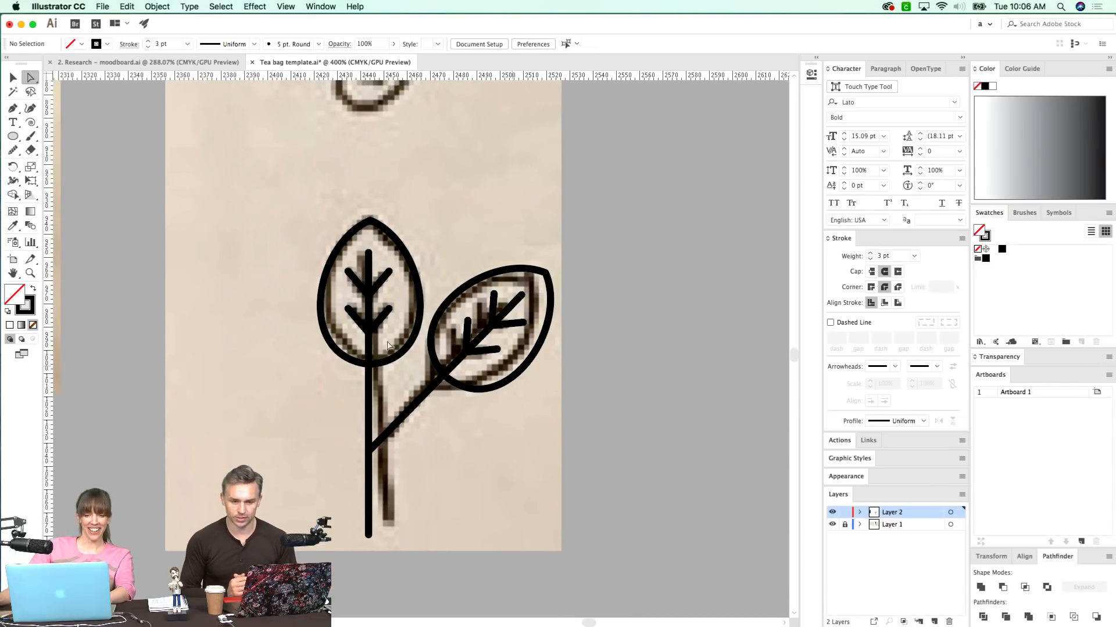
# - Move the finished two-leaf sprig off the sketch to the empty space below the meditating figure
pyautogui.press('v')
pyautogui.scroll(5, 401, 390)
pyautogui.scroll(-3, 400, 390)
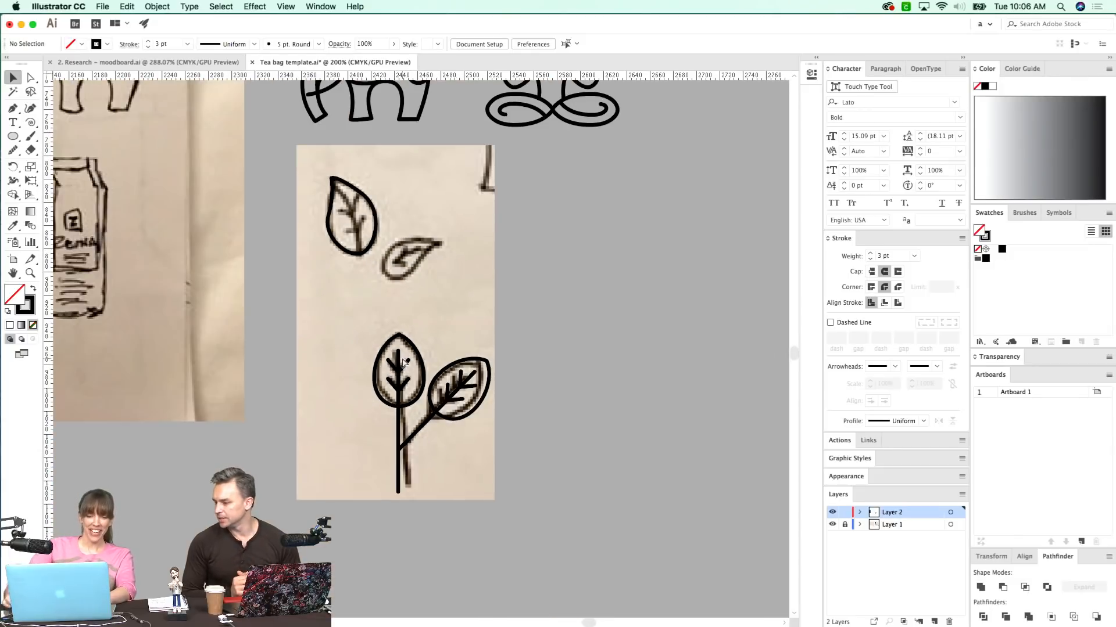
pyautogui.moveTo(328, 296); pyautogui.dragTo(405, 358)
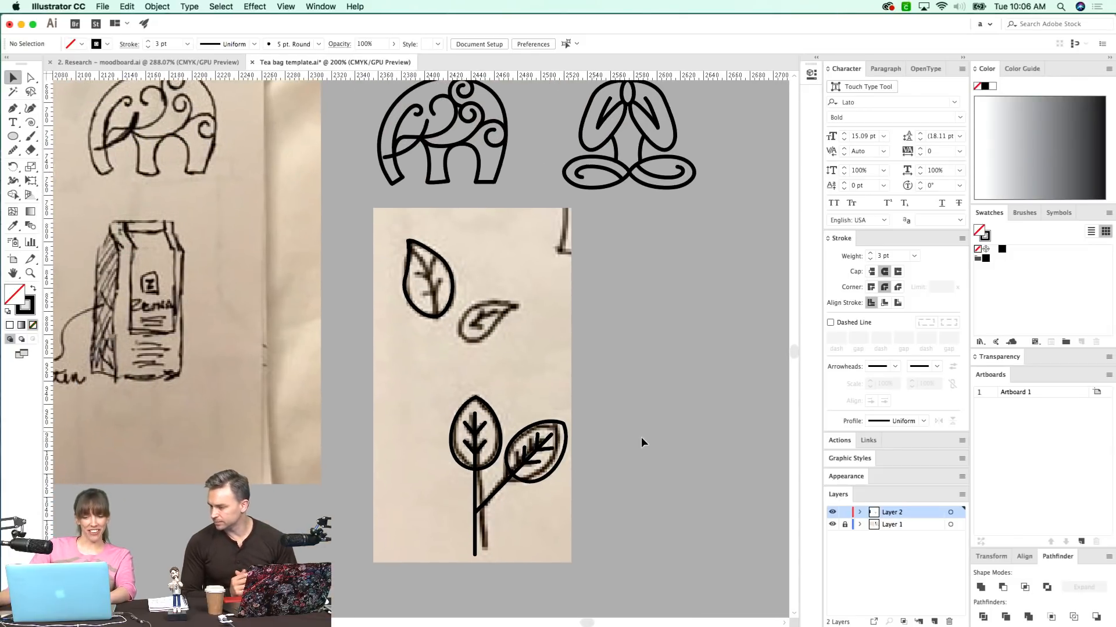
pyautogui.scroll(-2, 573, 388)
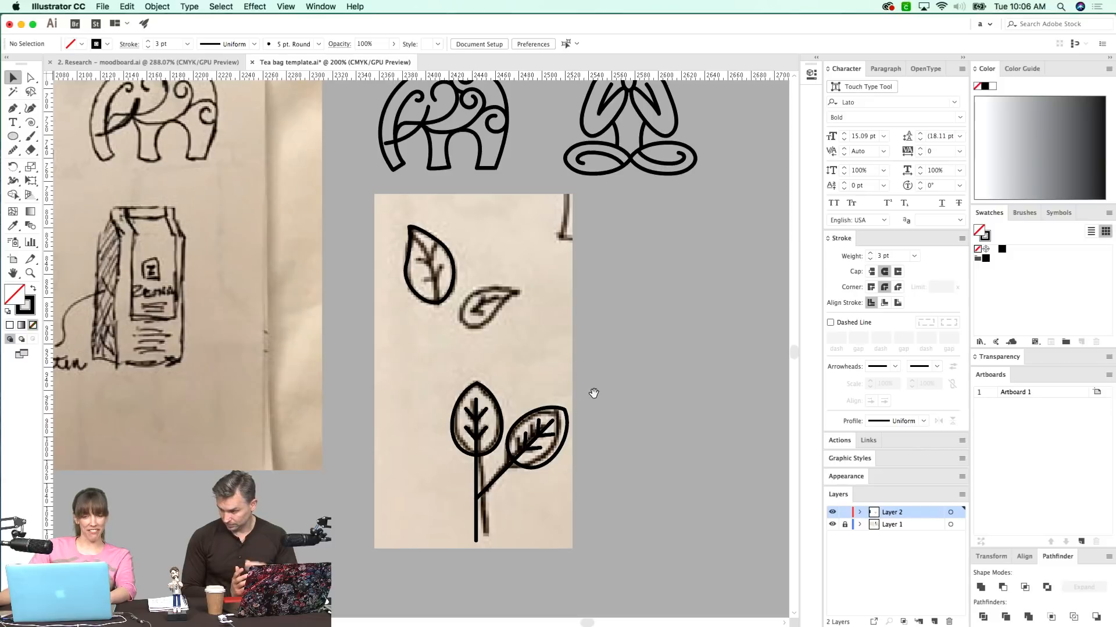
pyautogui.hscroll(2, 591, 394)
pyautogui.scroll(1, 591, 394)
pyautogui.scroll(-1, 540, 444)
pyautogui.hscroll(1, 540, 444)
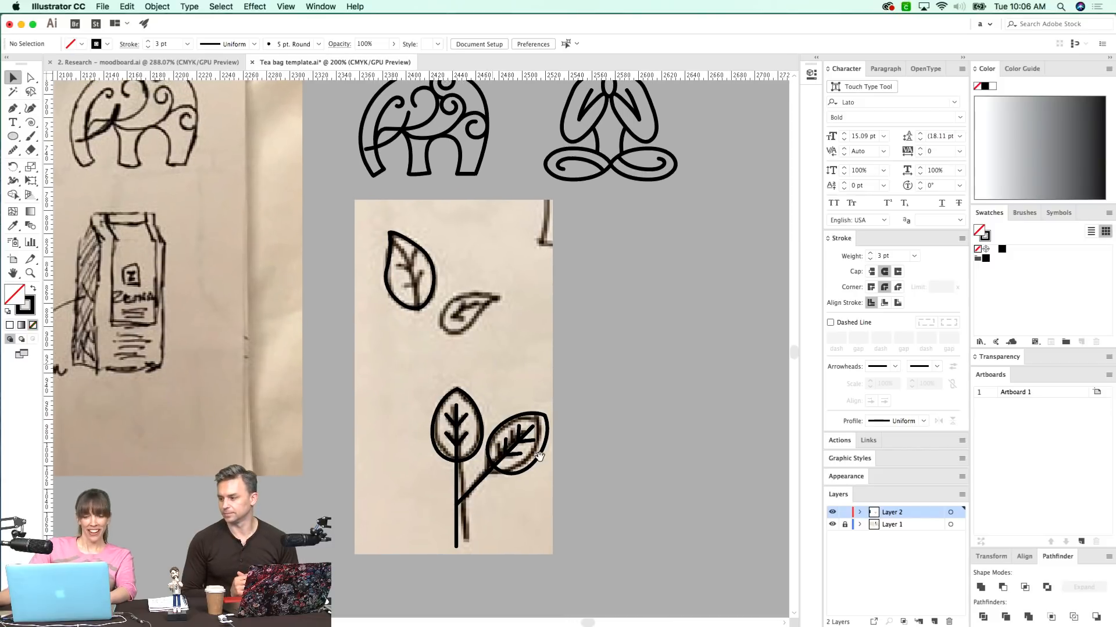
pyautogui.moveTo(409, 531); pyautogui.dragTo(537, 345)
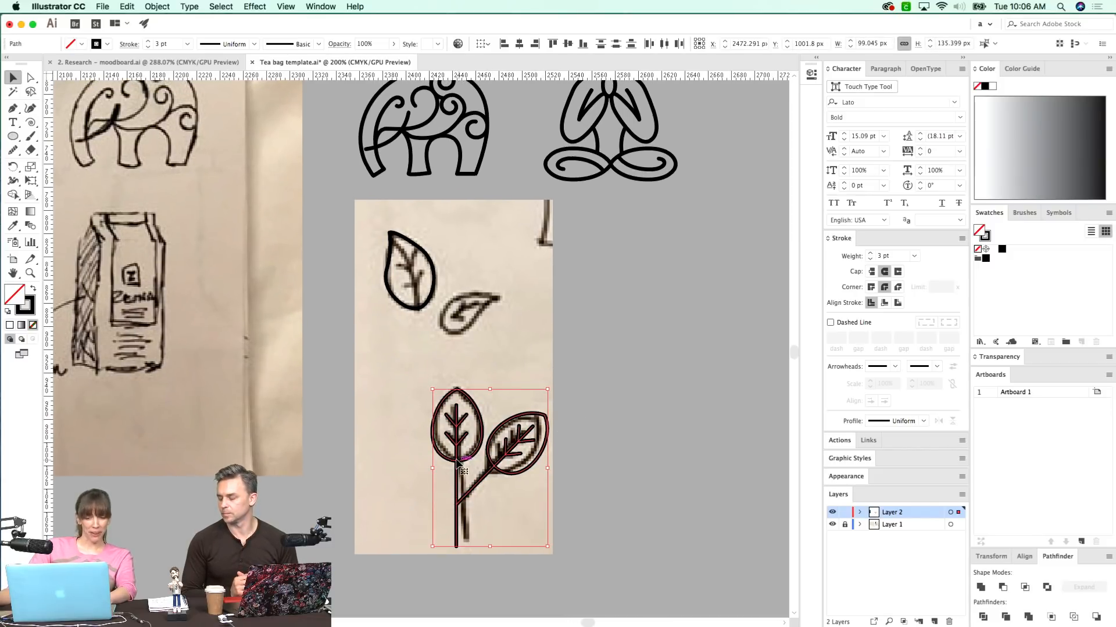
pyautogui.moveTo(481, 421)
pyautogui.mouseDown()
pyautogui.moveTo(652, 287)
pyautogui.moveTo(654, 243)
pyautogui.mouseUp()
pyautogui.press('space')
pyautogui.moveTo(481, 149); pyautogui.dragTo(365, 263)
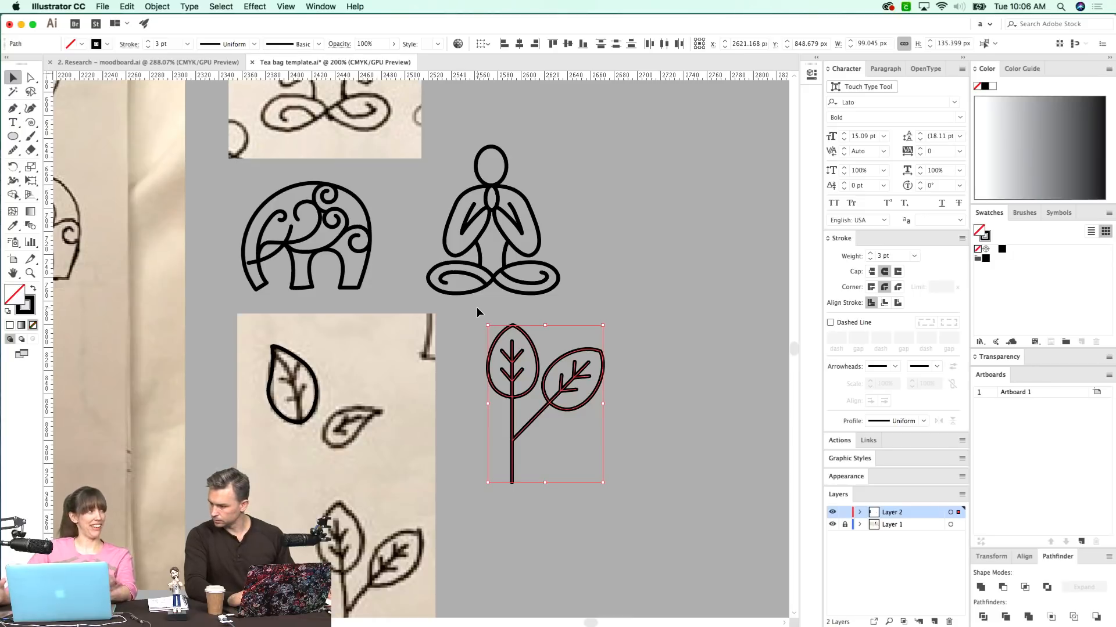
pyautogui.press('space')
pyautogui.moveTo(496, 346); pyautogui.dragTo(493, 350)
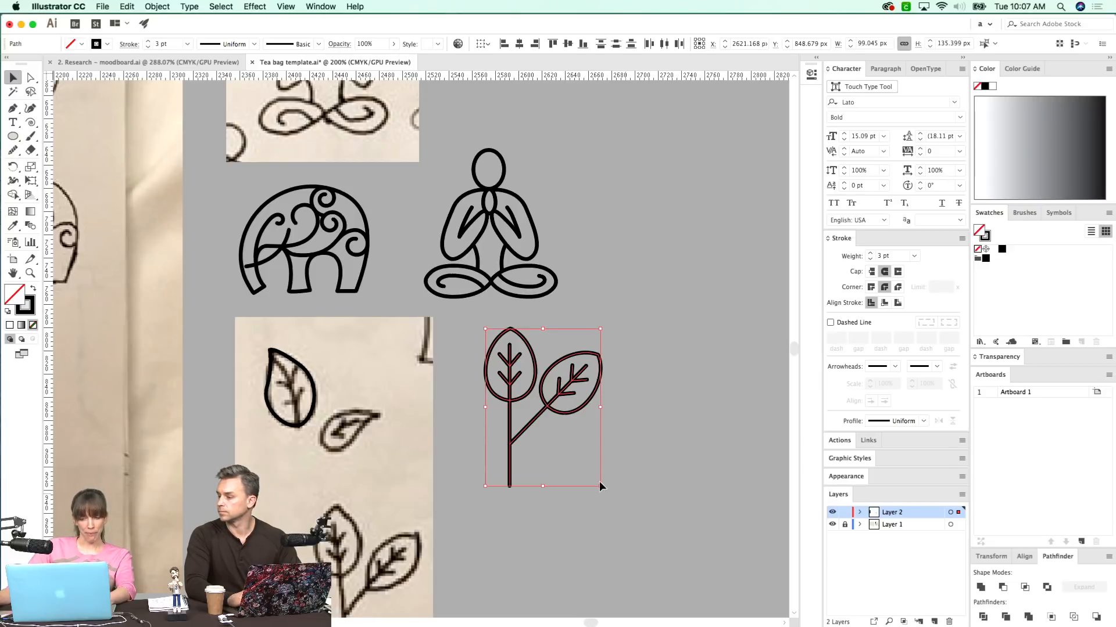
# - Scale the two-leaf sprig down to about 61 px wide and match its 3 pt stroke to the meditating figure
pyautogui.moveTo(601, 486); pyautogui.dragTo(557, 426)
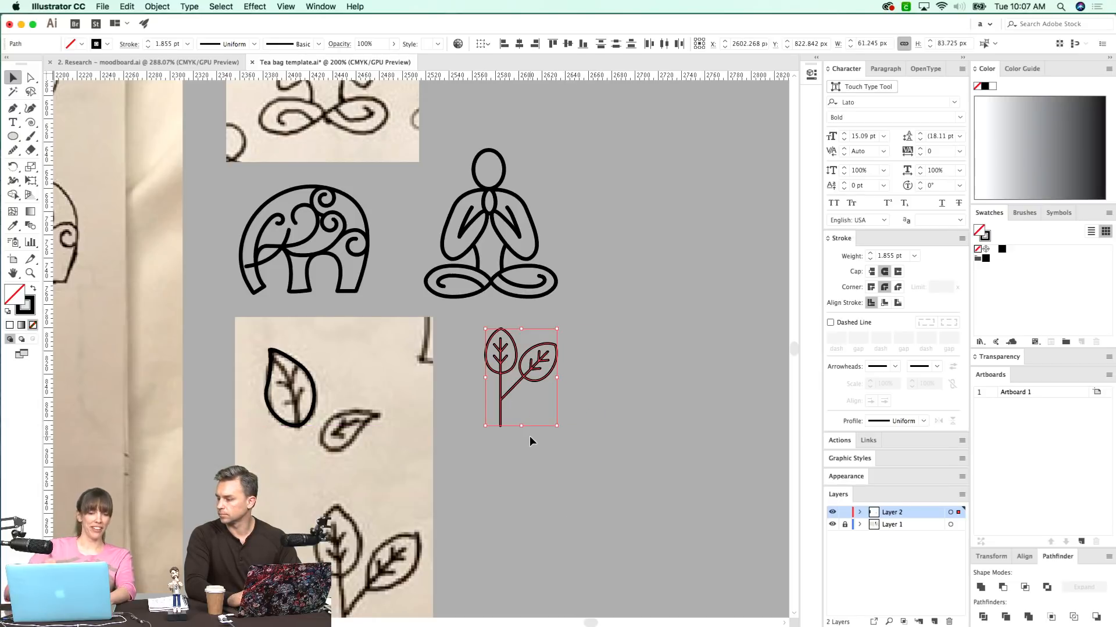
pyautogui.press('i')
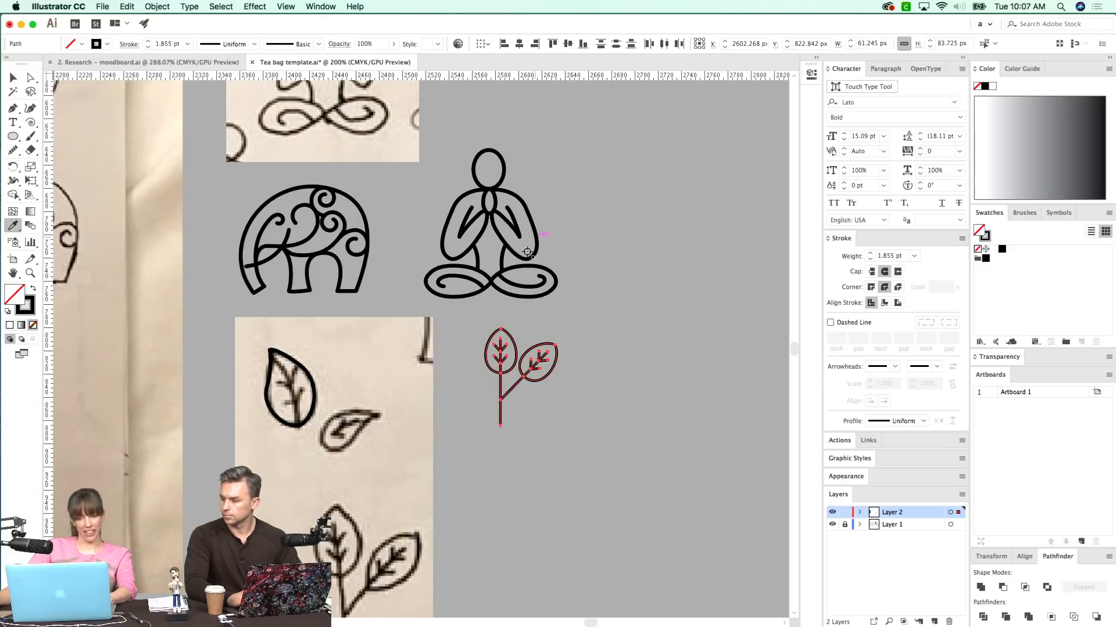
pyautogui.click(526, 269)
pyautogui.hscroll(2, 561, 391)
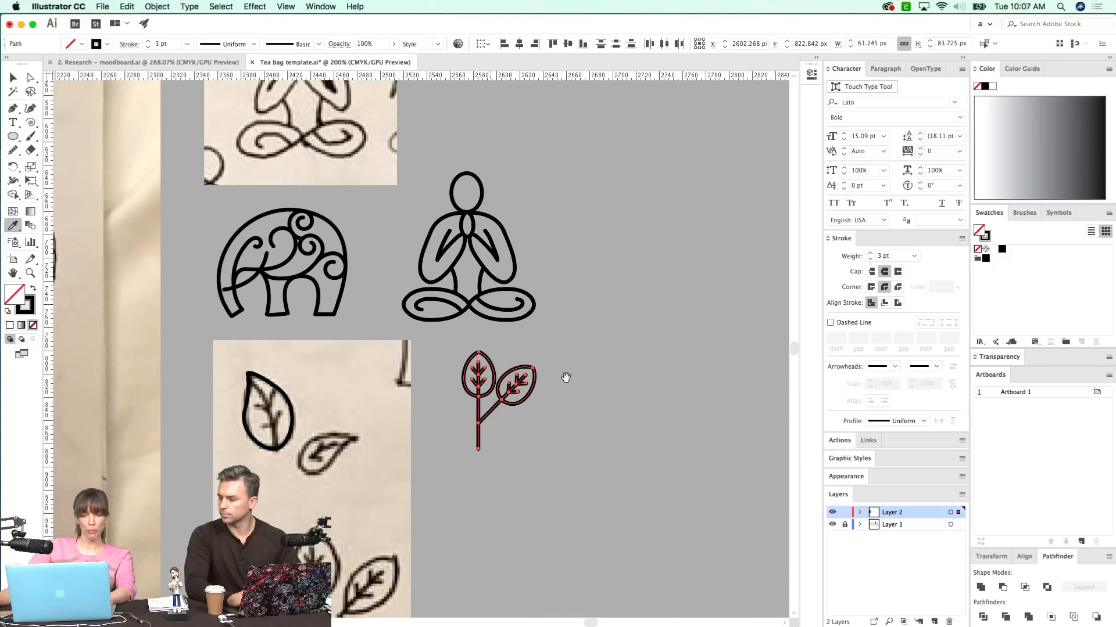
pyautogui.press('v')
pyautogui.scroll(-5, 549, 318)
pyautogui.moveTo(476, 387); pyautogui.dragTo(496, 366)
pyautogui.click(543, 313)
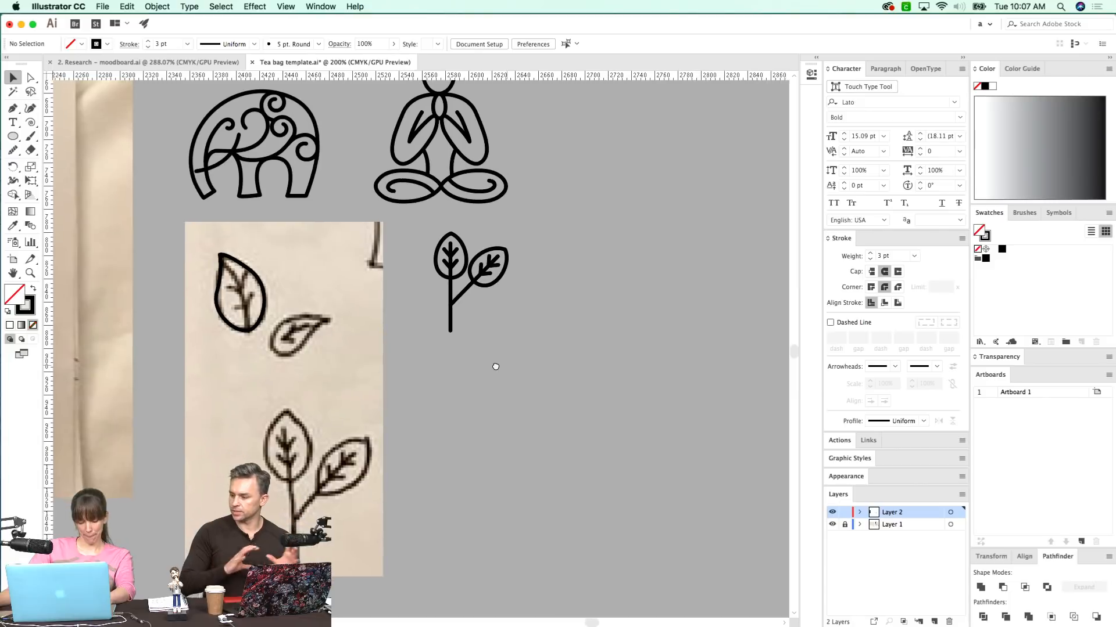
# - Lower the sprig's tilted leaf, with its veins and branch, along the upright stem
pyautogui.hscroll(2, 496, 367)
pyautogui.scroll(1, 483, 372)
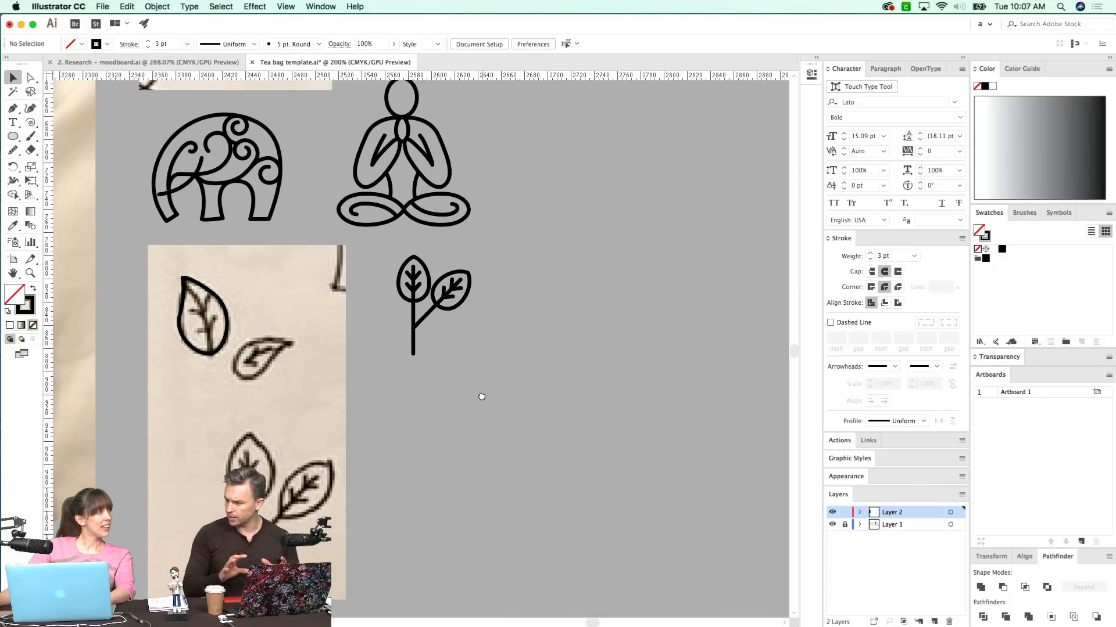
pyautogui.scroll(1, 482, 396)
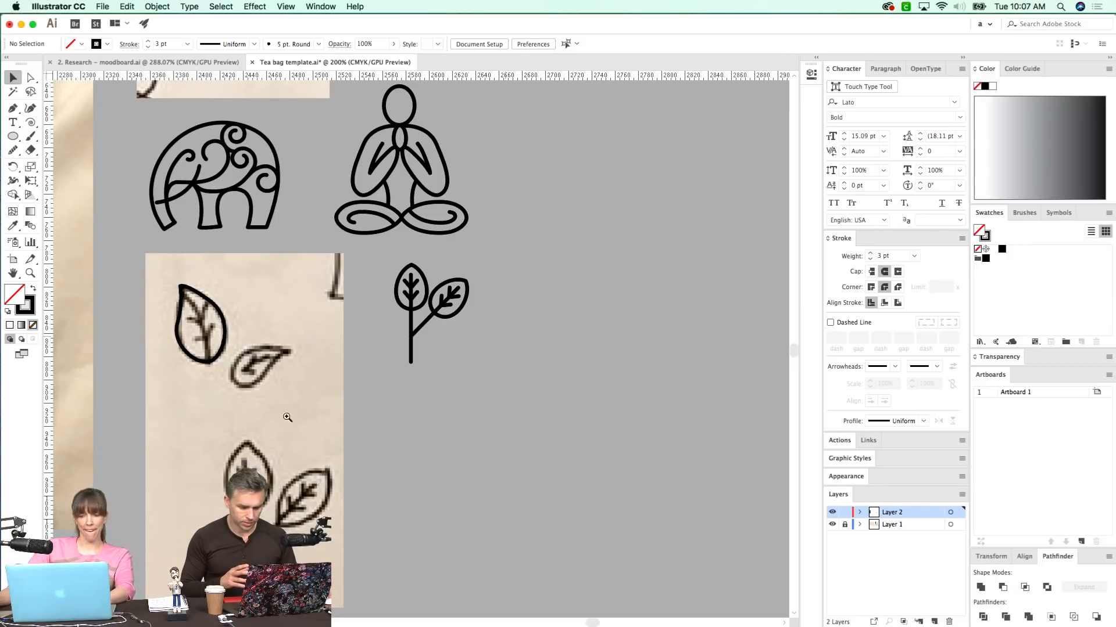
pyautogui.moveTo(370, 230); pyautogui.dragTo(511, 407)
pyautogui.moveTo(438, 337); pyautogui.dragTo(426, 374)
pyautogui.moveTo(465, 213); pyautogui.dragTo(339, 370)
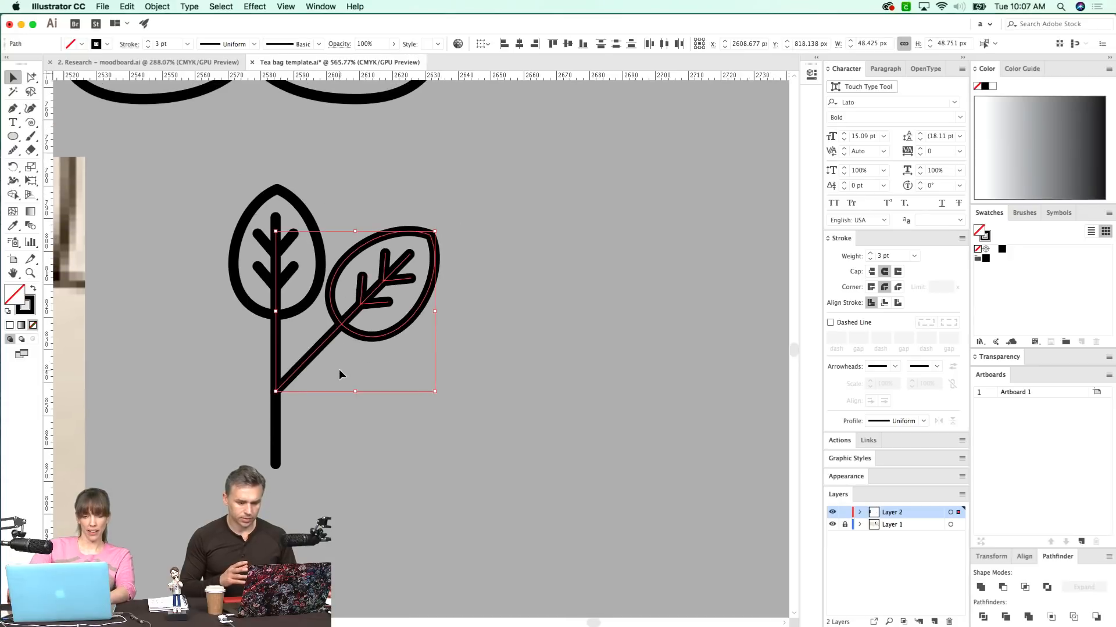
pyautogui.hotkey('shift', 'Down')
pyautogui.hotkey('shift', 'Down')
pyautogui.hotkey('shift', 'Up')
pyautogui.click(161, 500)
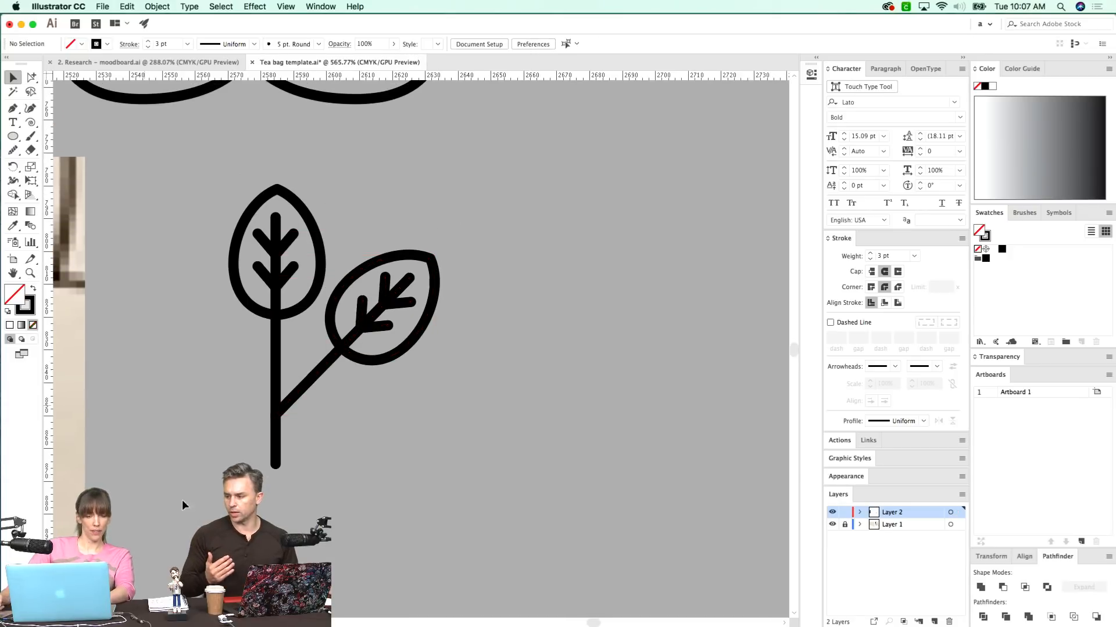
# - Lengthen the sprig's upright stem by moving its lower end point down
pyautogui.press('a')
pyautogui.moveTo(314, 445); pyautogui.dragTo(27, 510)
pyautogui.hotkey('shift', 'Down')
pyautogui.press('super+shift+a')
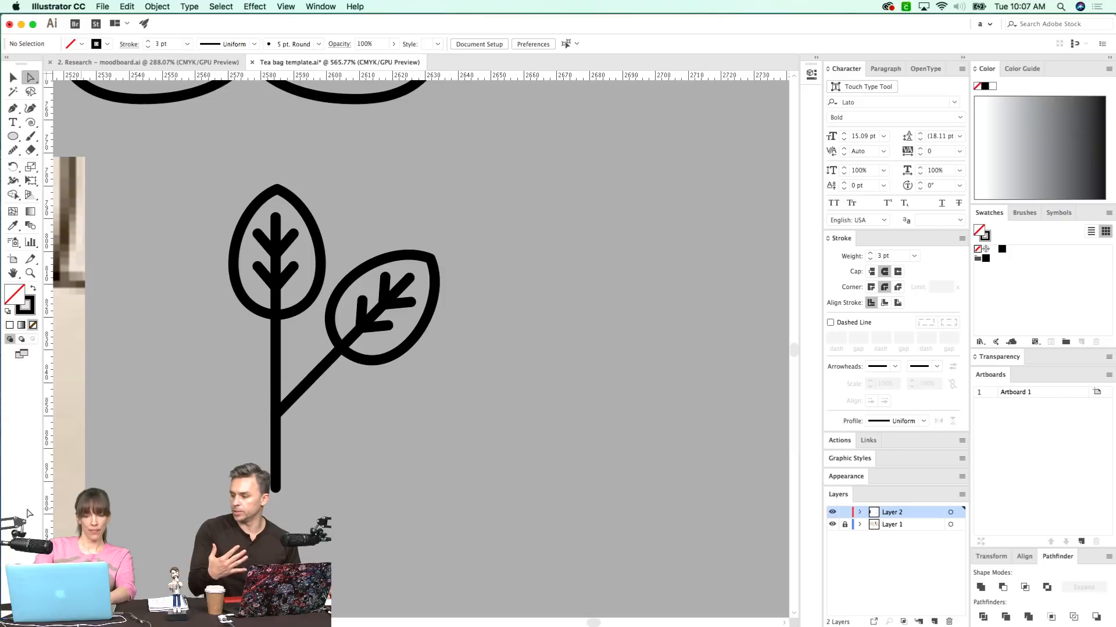
pyautogui.press('super+minus')
pyautogui.press('super+minus')
pyautogui.press('super+minus')
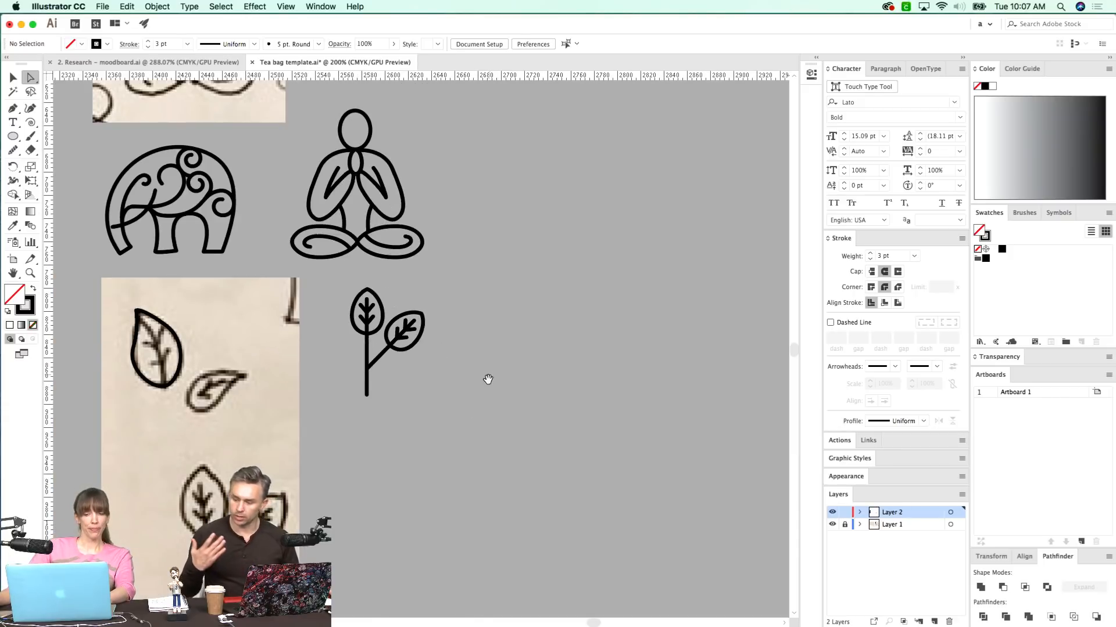
# - Copy the tilted leaf with its stem and veins to the empty space beside the sprig and rotate the copy upright
pyautogui.scroll(3, 489, 377)
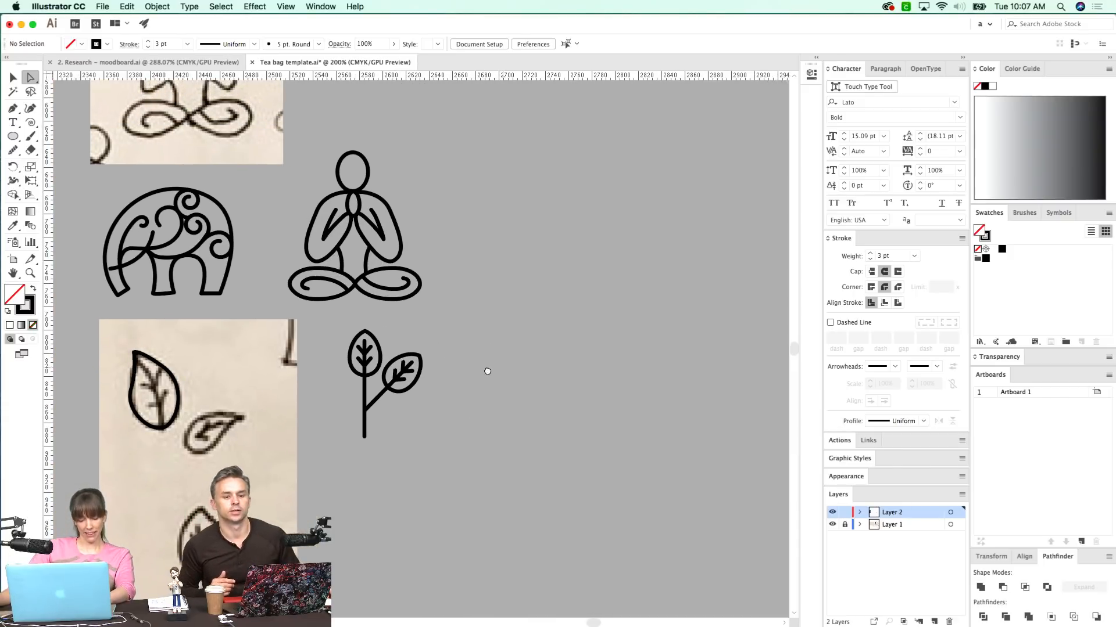
pyautogui.moveTo(488, 372); pyautogui.dragTo(458, 376)
pyautogui.moveTo(361, 346); pyautogui.dragTo(393, 424)
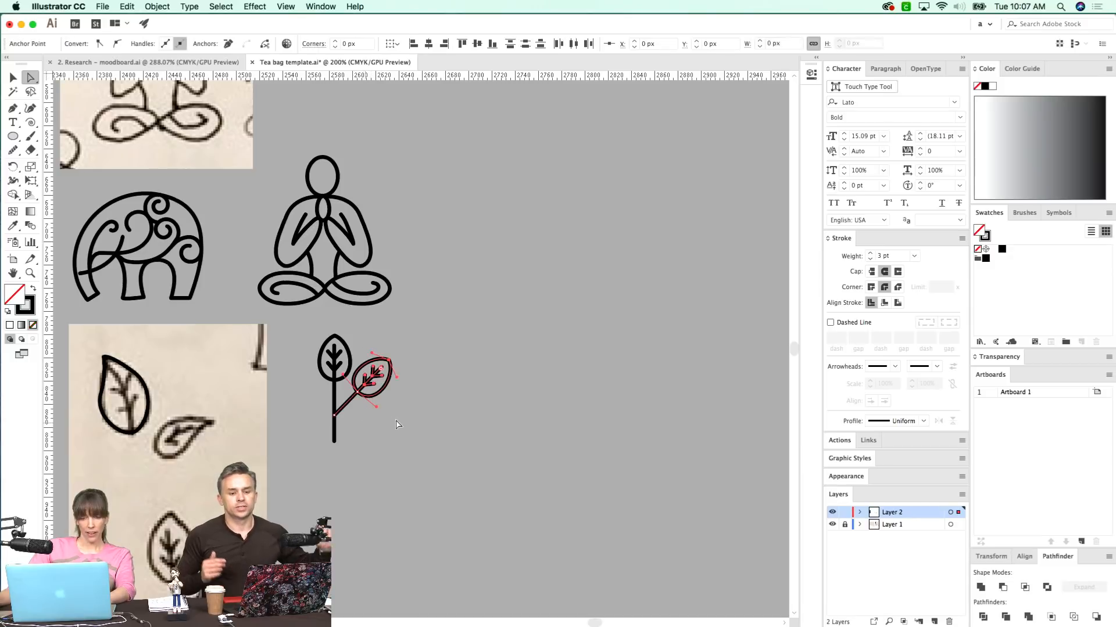
pyautogui.keyDown('shift'); pyautogui.click(357, 392); pyautogui.keyUp('shift')
pyautogui.keyDown('shift'); pyautogui.click(334, 415); pyautogui.keyUp('shift')
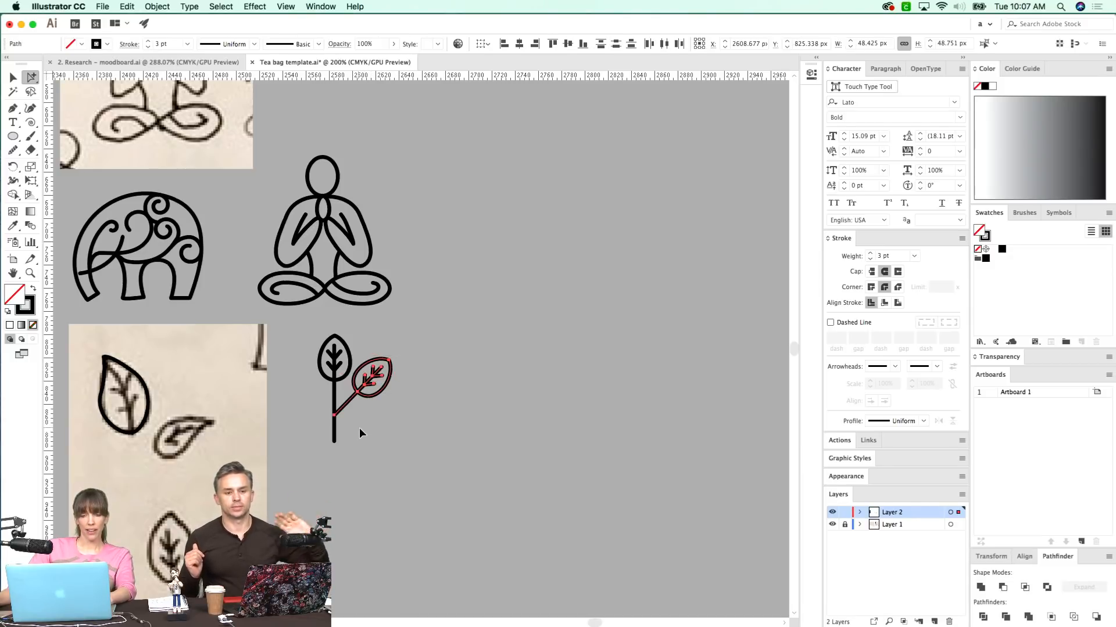
pyautogui.moveTo(366, 395); pyautogui.dragTo(470, 314)
pyautogui.press('v')
pyautogui.press('e')
pyautogui.moveTo(535, 284); pyautogui.dragTo(410, 451)
pyautogui.press('v')
pyautogui.click(531, 290)
# - Shorten the single leaf's stem by moving its lower end point up
pyautogui.press('z')
pyautogui.press('a')
pyautogui.moveTo(429, 381); pyautogui.dragTo(295, 364)
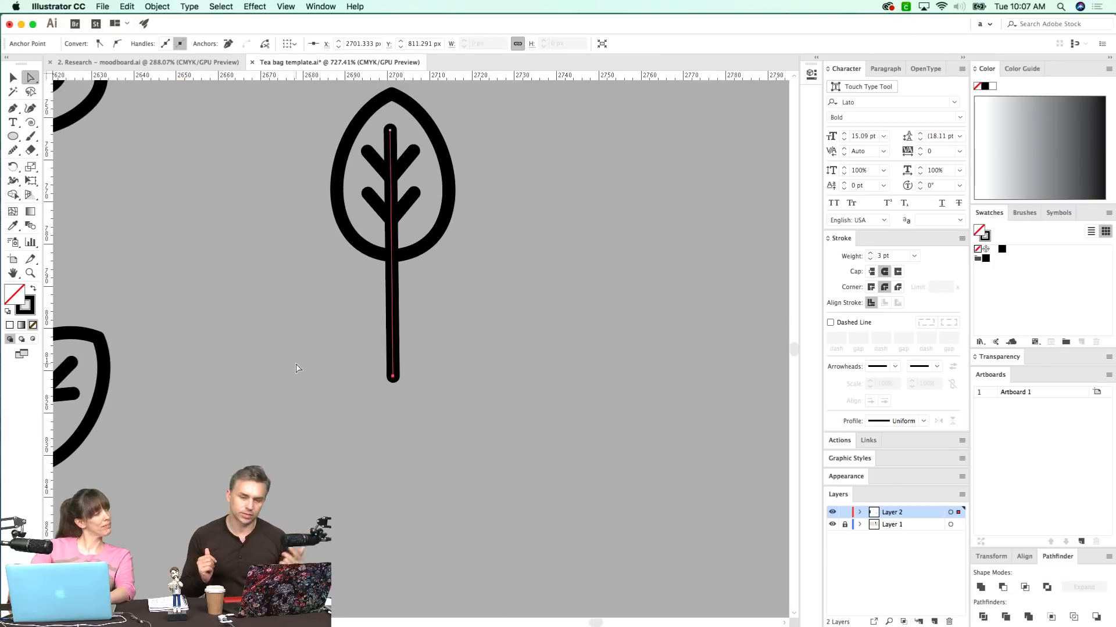
pyautogui.press('Up')
pyautogui.press('Up')
pyautogui.press('Up')
pyautogui.press('Up')
pyautogui.press('Up')
pyautogui.press('Up')
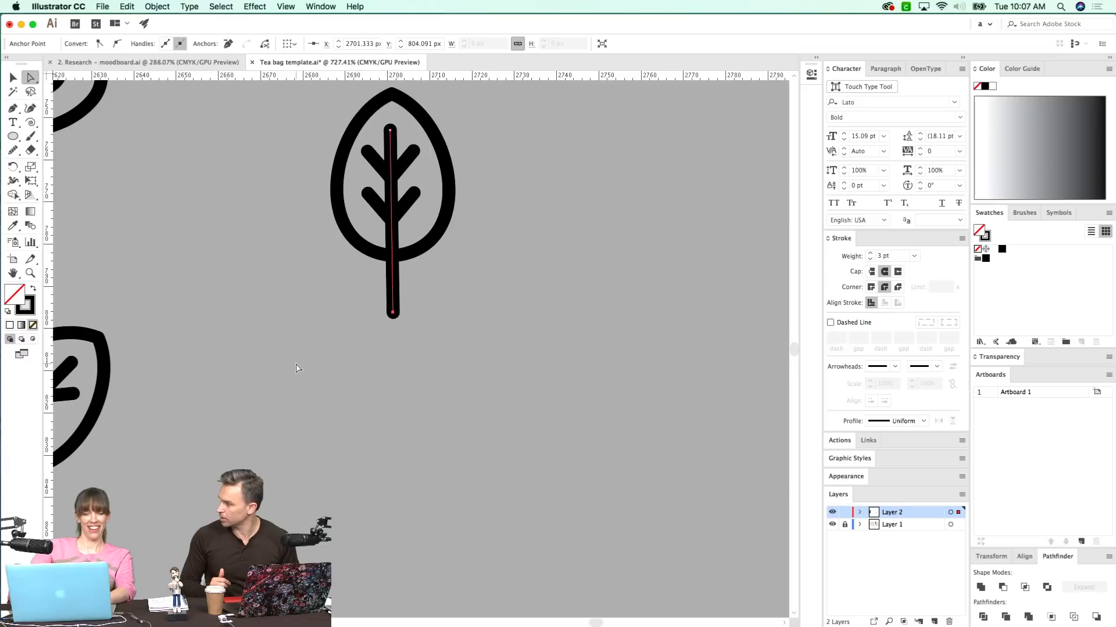
pyautogui.click(296, 365)
pyautogui.press('super+minus')
pyautogui.press('super+minus')
pyautogui.press('super+minus')
pyautogui.press('super+minus')
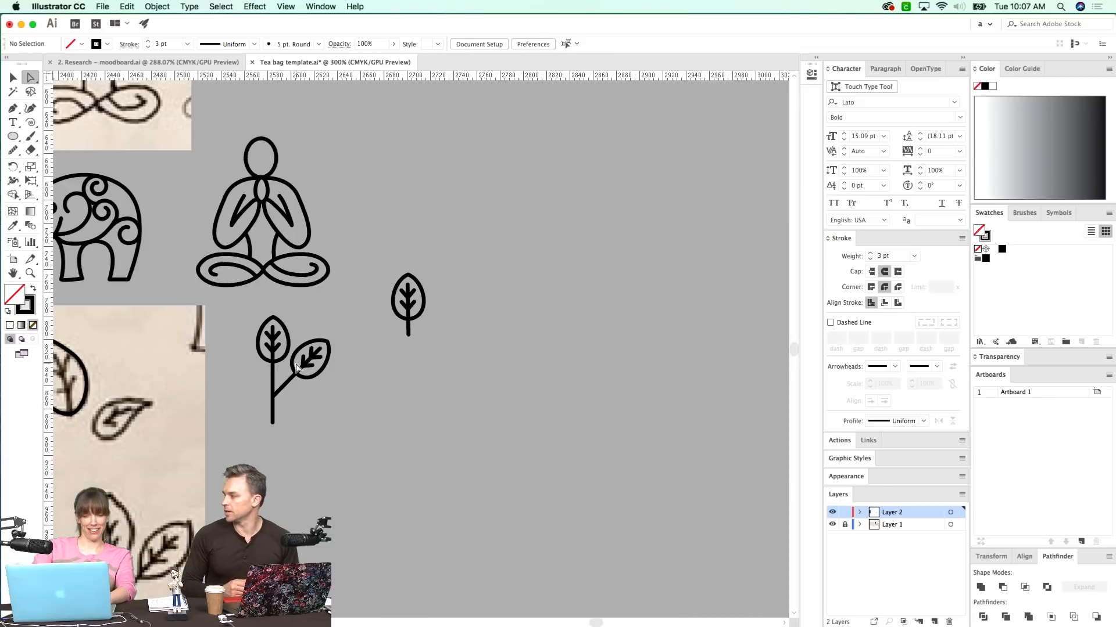
# - Move the complete single leaf closer to the two-leaf sprig
pyautogui.press('v')
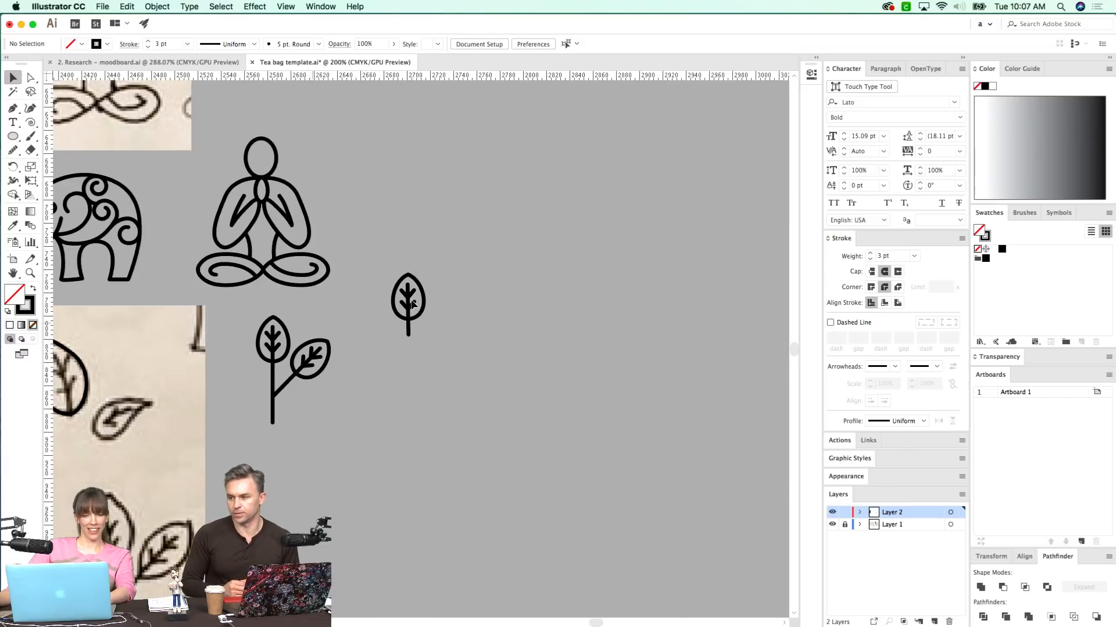
pyautogui.press('super+a')
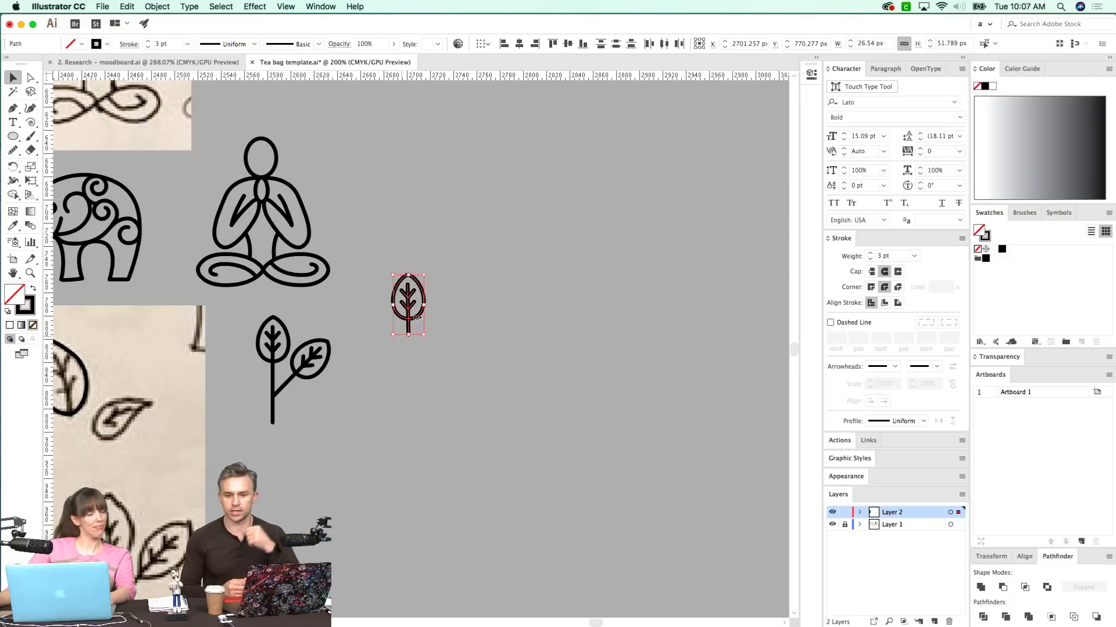
pyautogui.moveTo(405, 317); pyautogui.dragTo(378, 330)
pyautogui.click(395, 408)
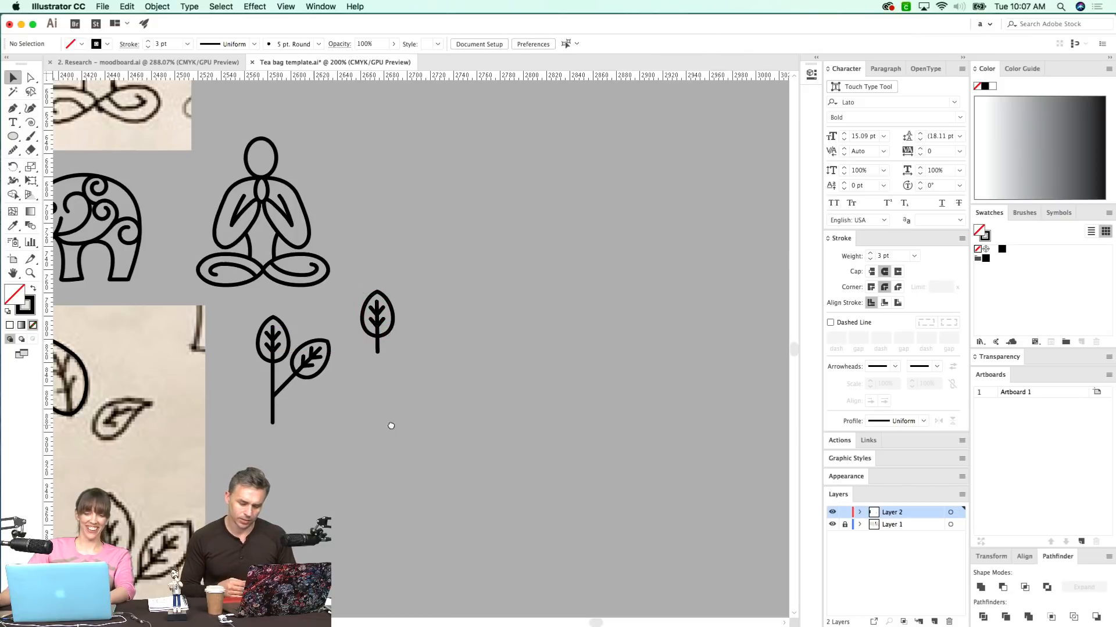
# - Draw a circle about 47 px across over the lotus sketch and overlap it with a copy shifted about 29 px right
pyautogui.hscroll(-5, 444, 406)
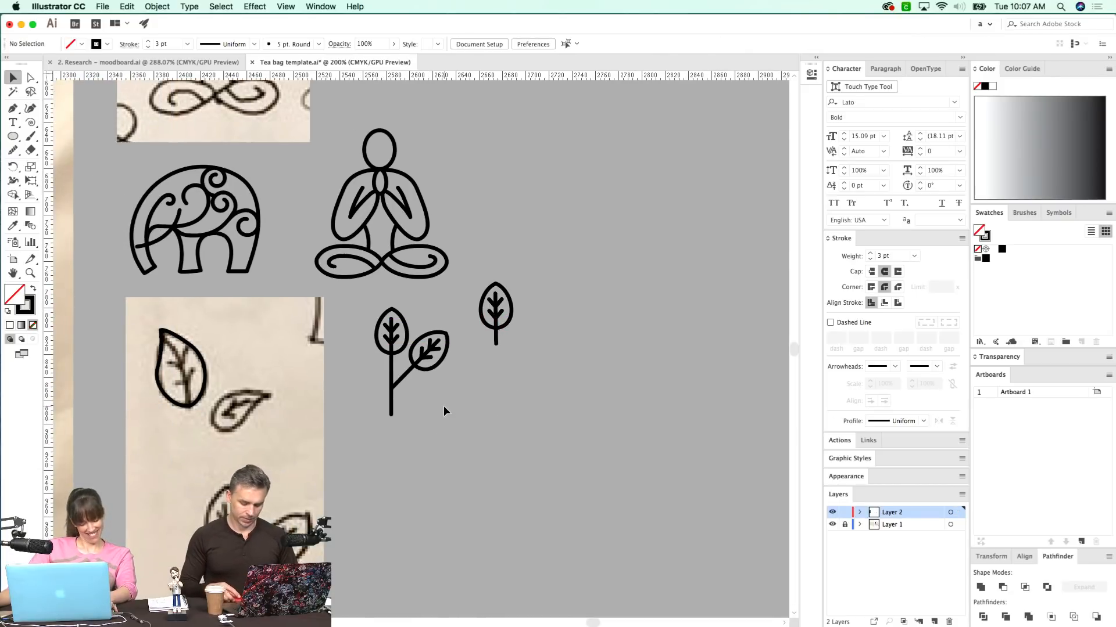
pyautogui.hscroll(-10, 374, 372)
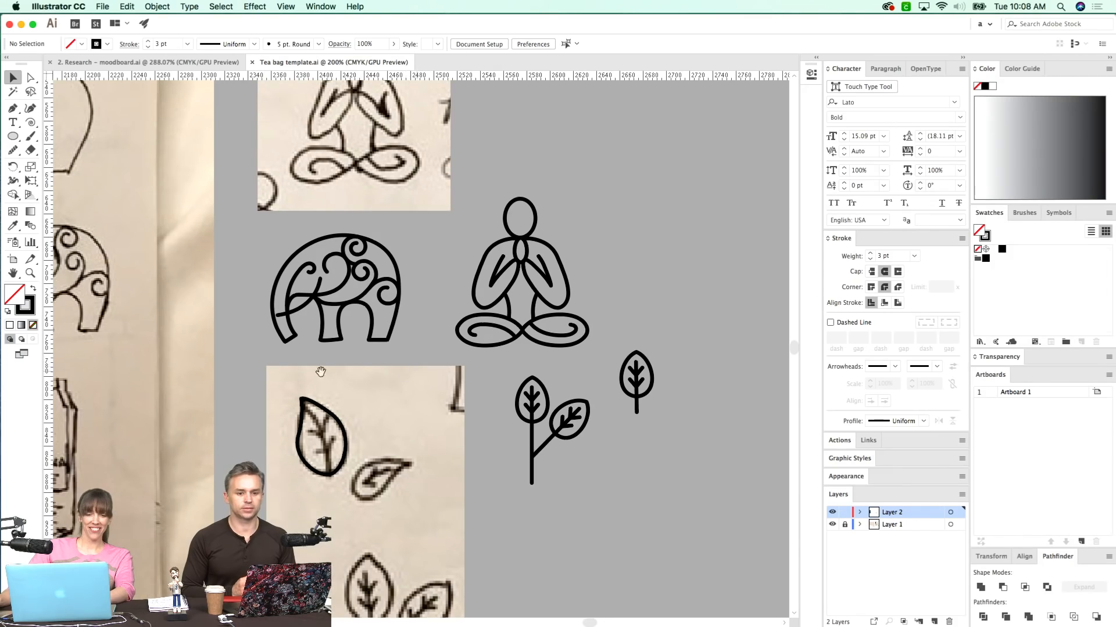
pyautogui.hscroll(-10, 336, 369)
pyautogui.scroll(9, 336, 369)
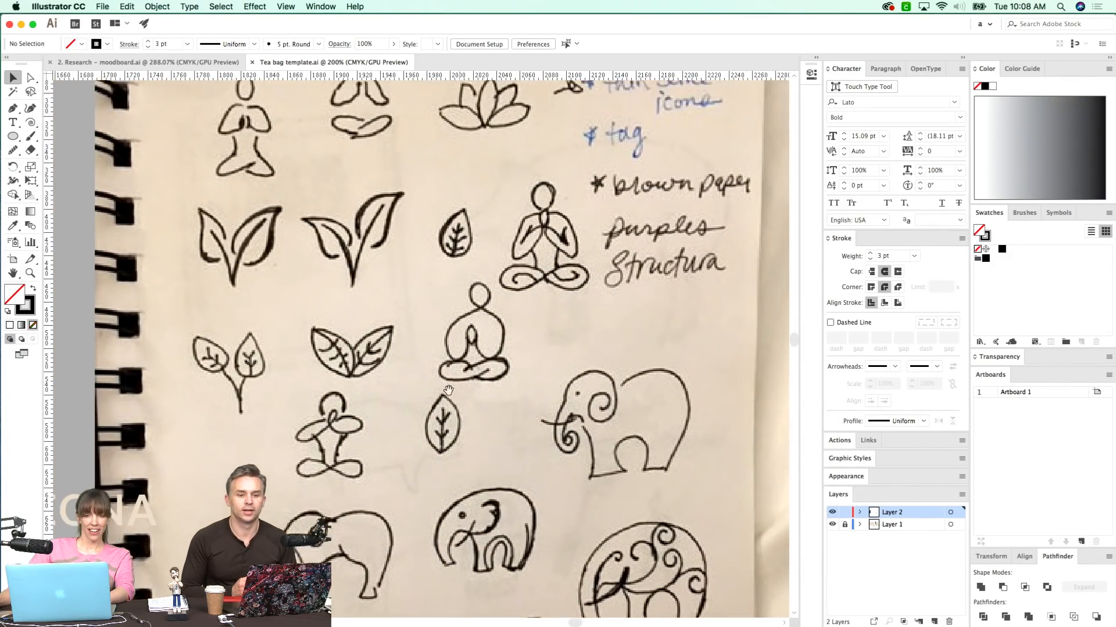
pyautogui.moveTo(448, 390); pyautogui.dragTo(377, 548)
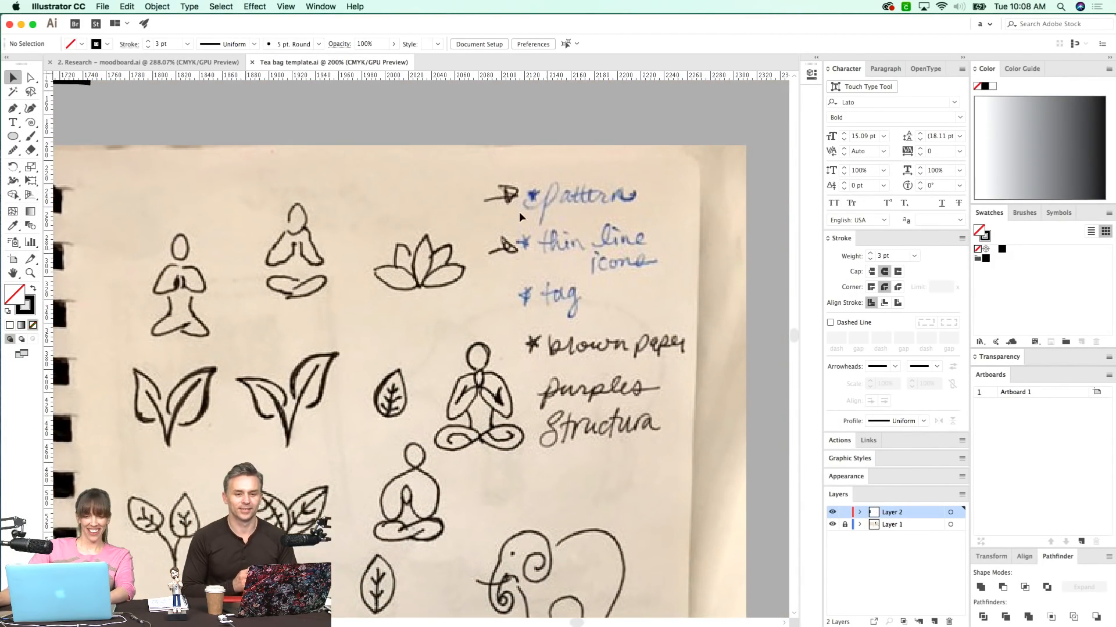
pyautogui.press('z')
pyautogui.moveTo(388, 252); pyautogui.dragTo(459, 255)
pyautogui.moveTo(398, 366); pyautogui.dragTo(356, 297)
pyautogui.press('l')
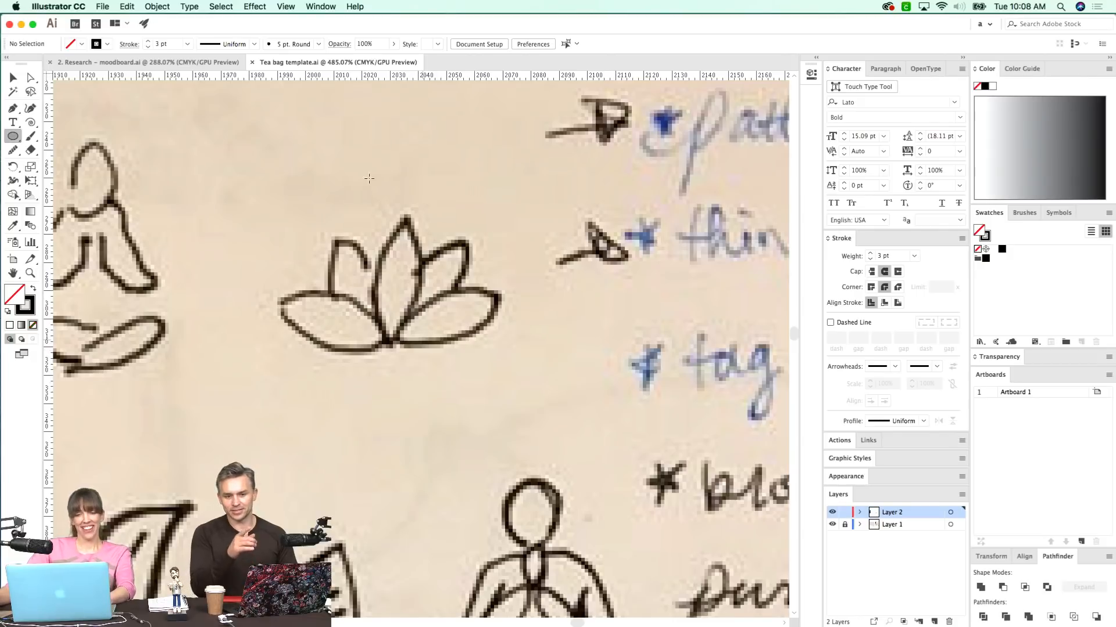
pyautogui.moveTo(261, 129); pyautogui.dragTo(394, 262)
pyautogui.press('a')
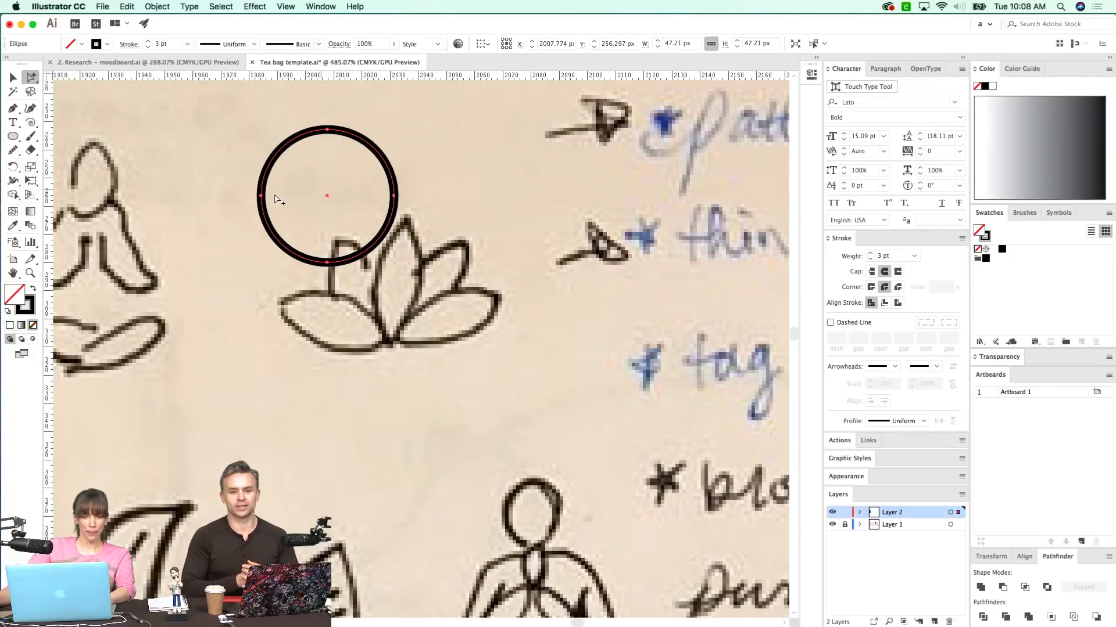
pyautogui.moveTo(263, 201); pyautogui.dragTo(344, 201)
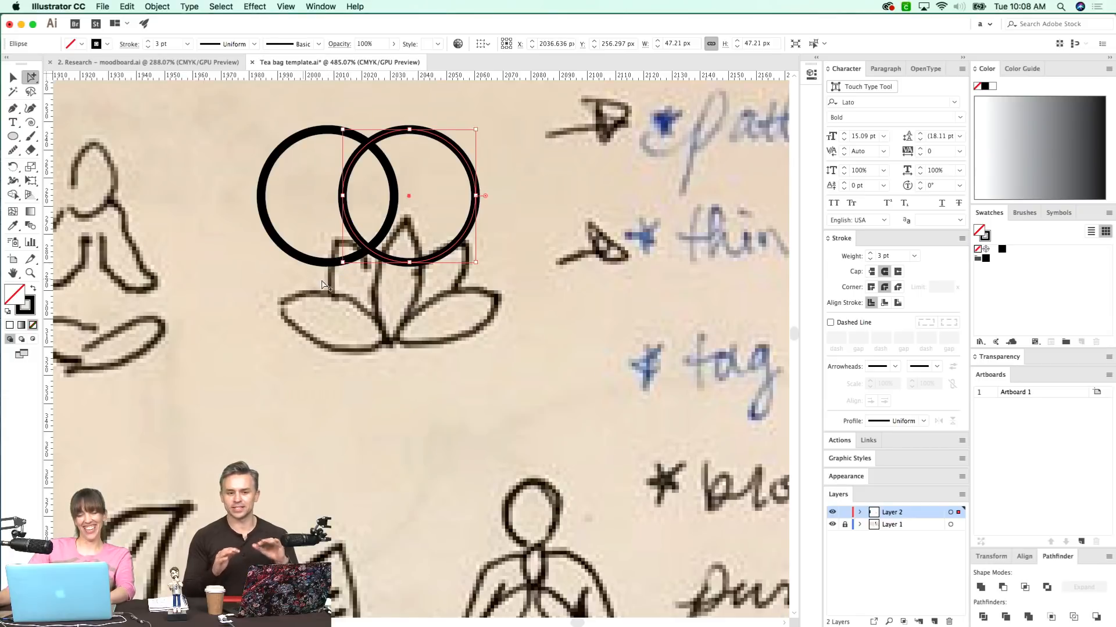
# - Divide the two overlapping circles into separate shapes with the Pathfinder
pyautogui.press('super+y')
pyautogui.press('v')
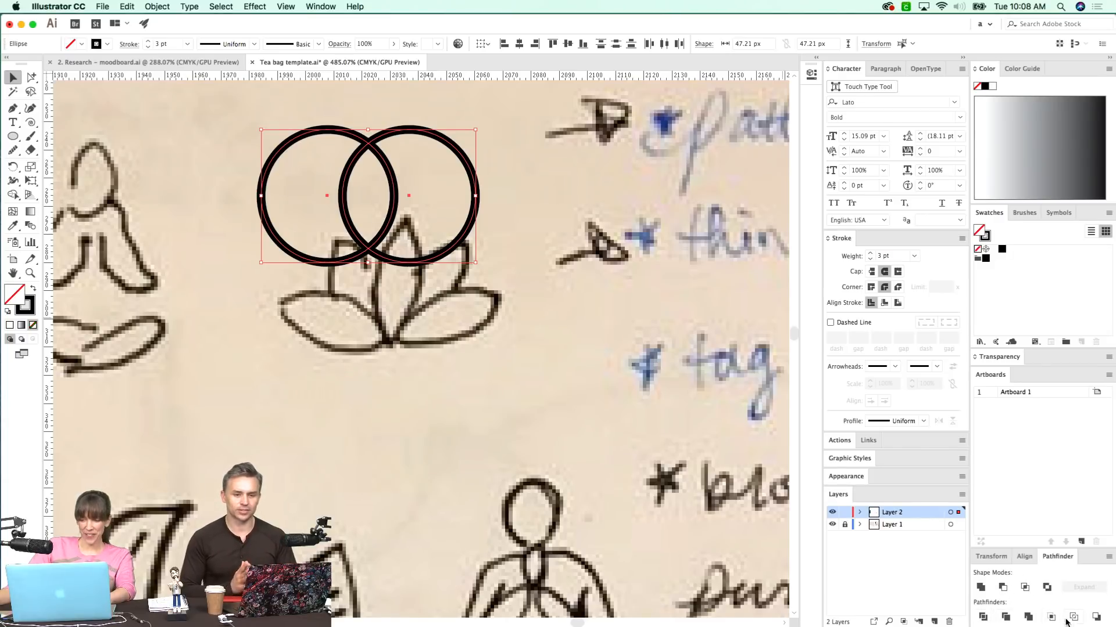
pyautogui.click(983, 617)
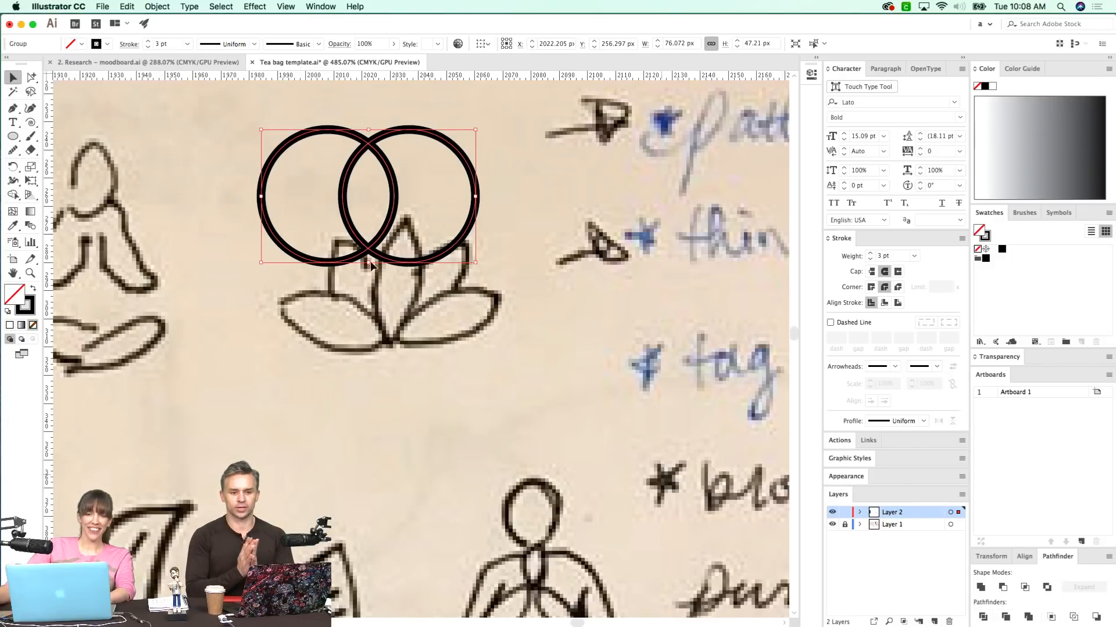
# - Move the lens-shaped intersection out of the divided circles and delete the remaining circle pieces
pyautogui.press('super+y')
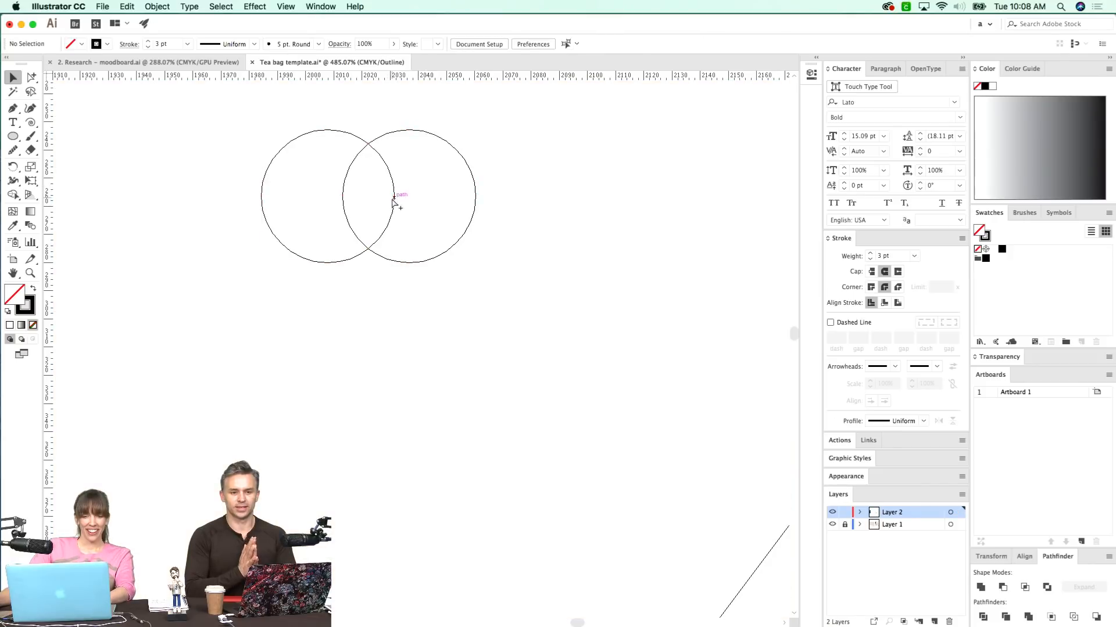
pyautogui.press('a')
pyautogui.click(389, 214)
pyautogui.press('super+y')
pyautogui.moveTo(388, 222); pyautogui.dragTo(335, 382)
pyautogui.press('super+y')
pyautogui.moveTo(436, 174); pyautogui.dragTo(327, 222)
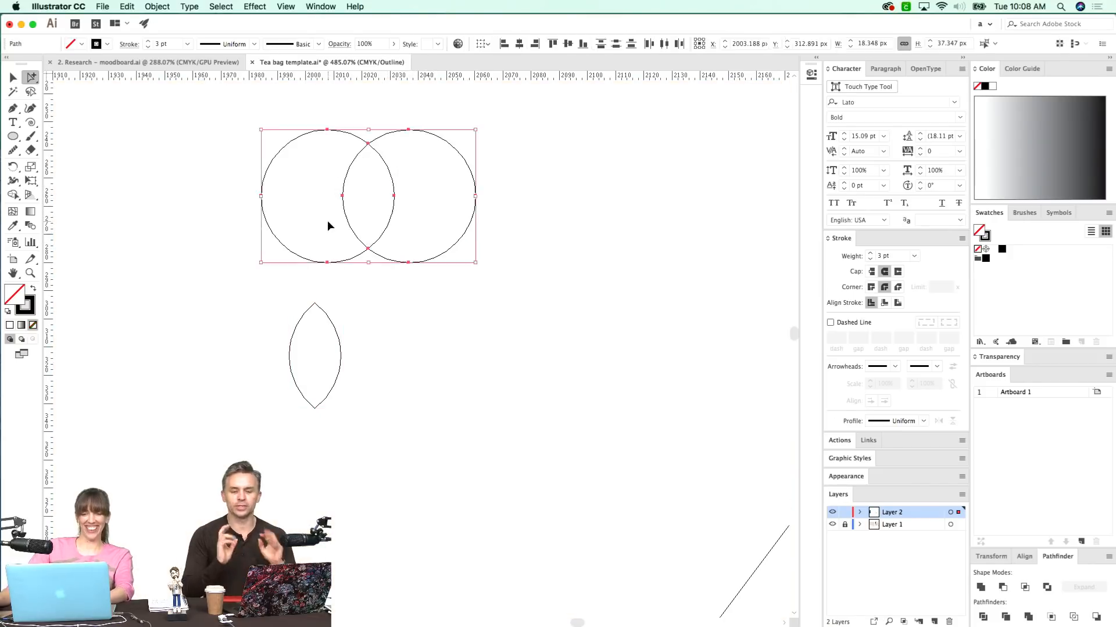
pyautogui.press('super+y')
pyautogui.press('Delete')
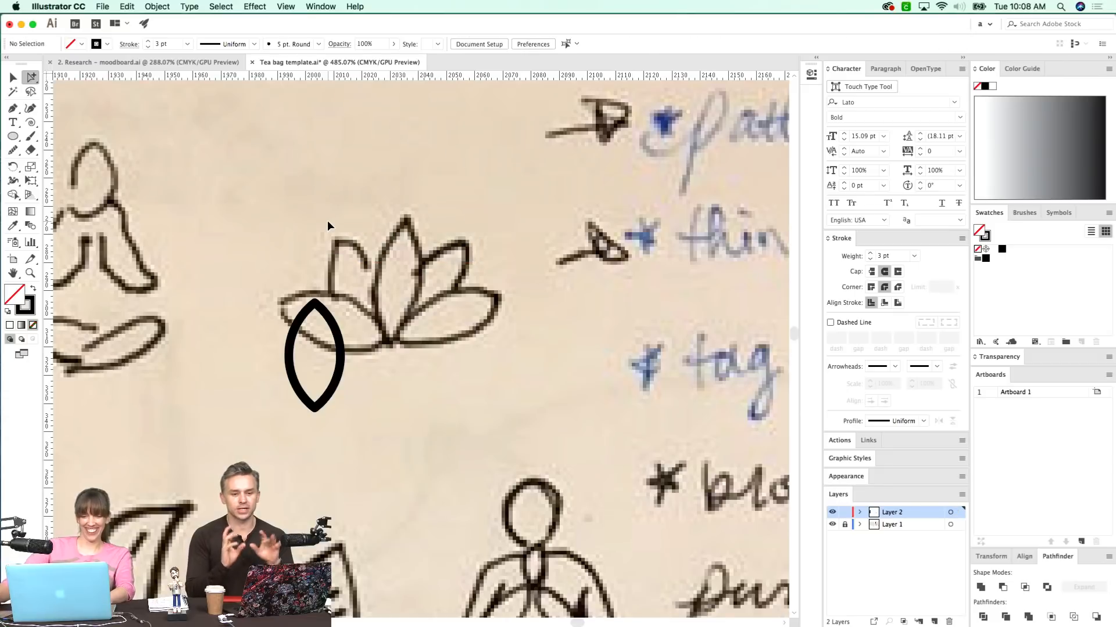
# - Place the lens shape's lower tip on the lotus sketch's base point and stretch the petal to about 44 px tall
pyautogui.click(316, 409)
pyautogui.moveTo(316, 408); pyautogui.dragTo(391, 343)
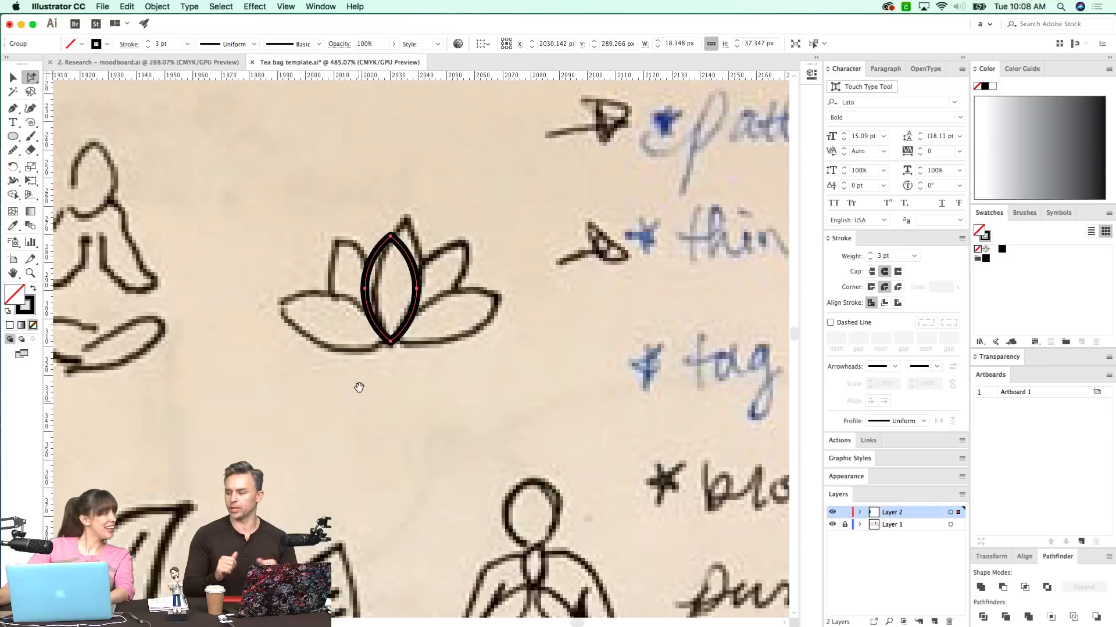
pyautogui.scroll(1, 361, 394)
pyautogui.press('v')
pyautogui.moveTo(387, 250); pyautogui.dragTo(403, 231)
pyautogui.scroll(-2, 381, 318)
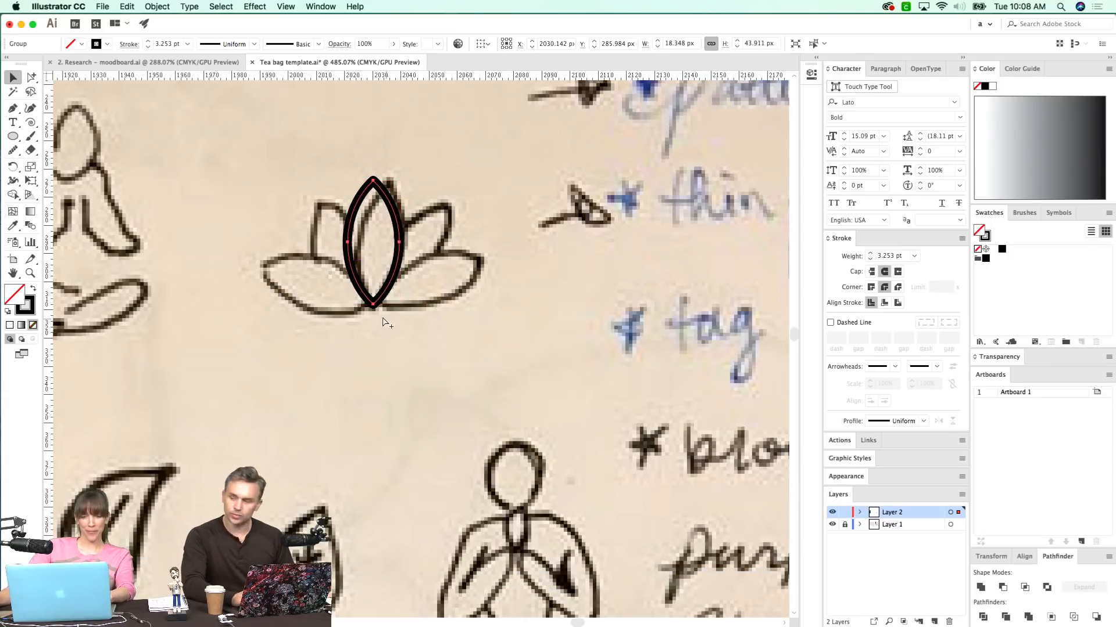
# - Rotate a copy of the upright petal 90° clockwise about its base point to form a horizontal petal
pyautogui.click(372, 304)
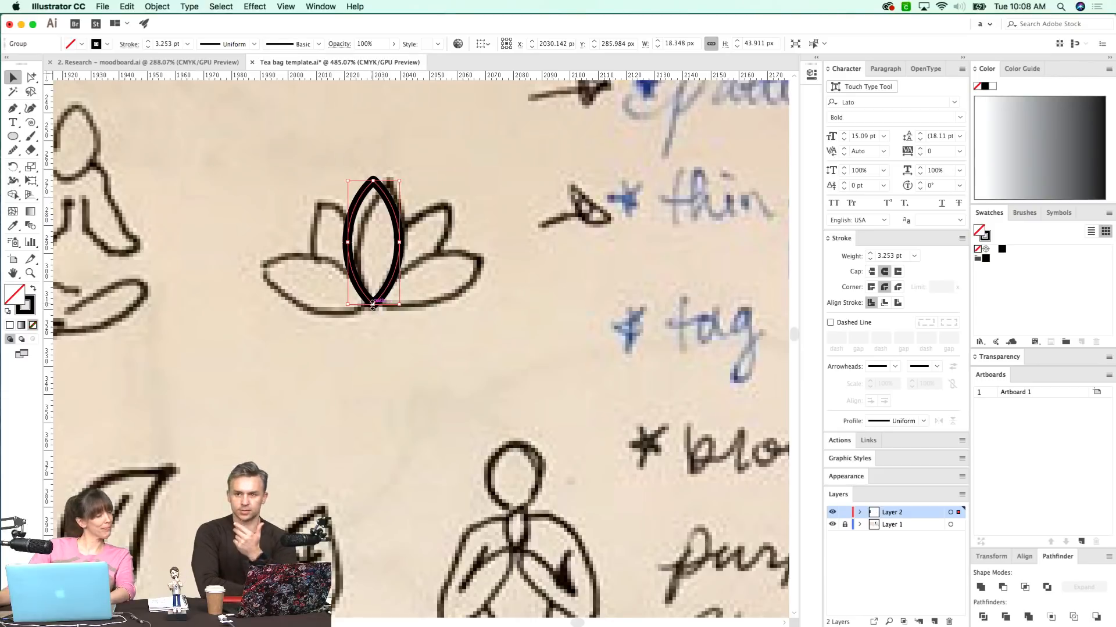
pyautogui.press('r')
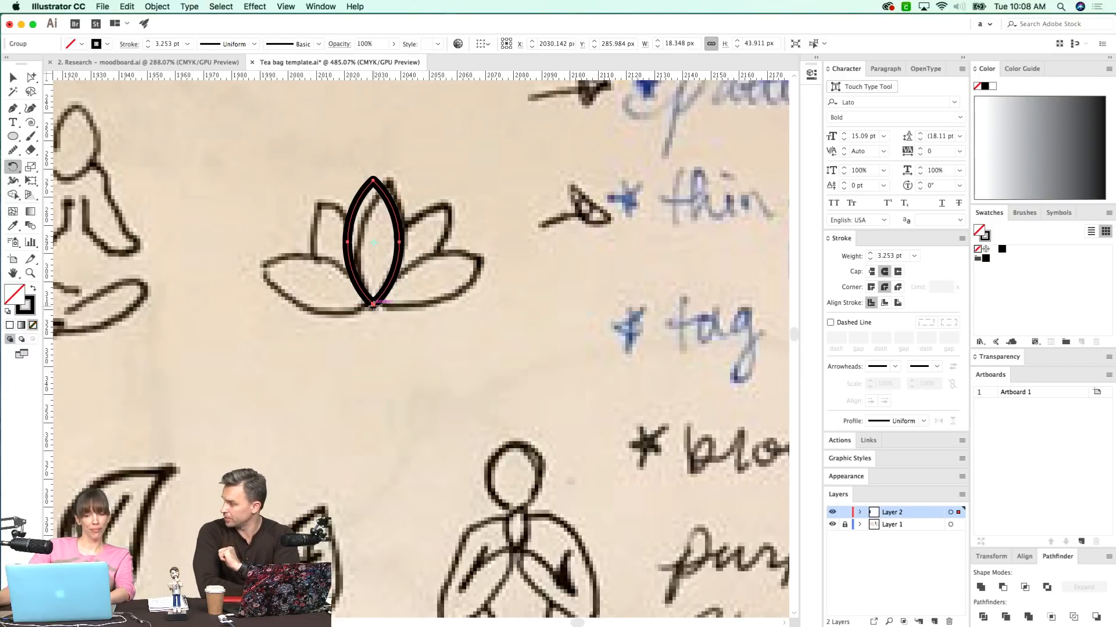
pyautogui.moveTo(402, 240); pyautogui.dragTo(444, 355)
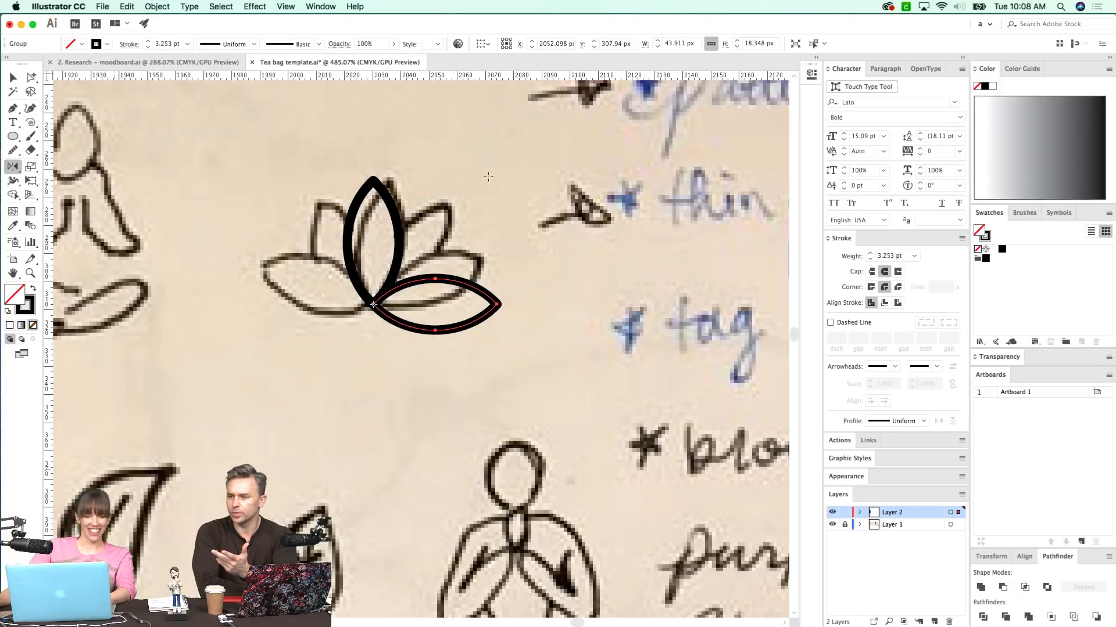
pyautogui.keyDown('alt'); pyautogui.click(372, 304); pyautogui.keyUp('alt')
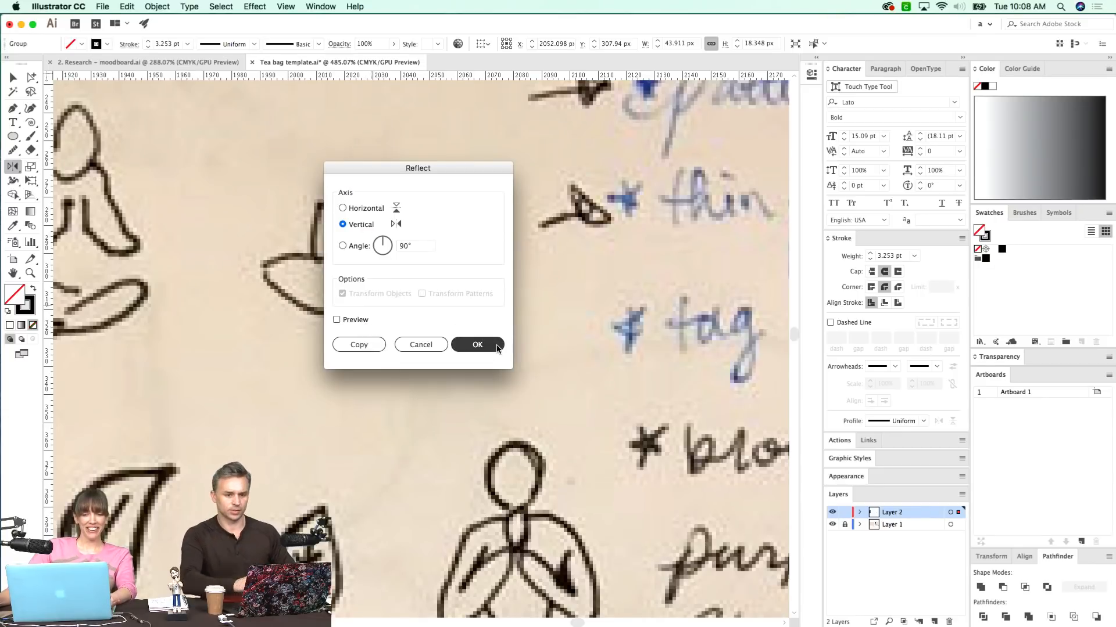
pyautogui.click(475, 345)
pyautogui.press('super+z')
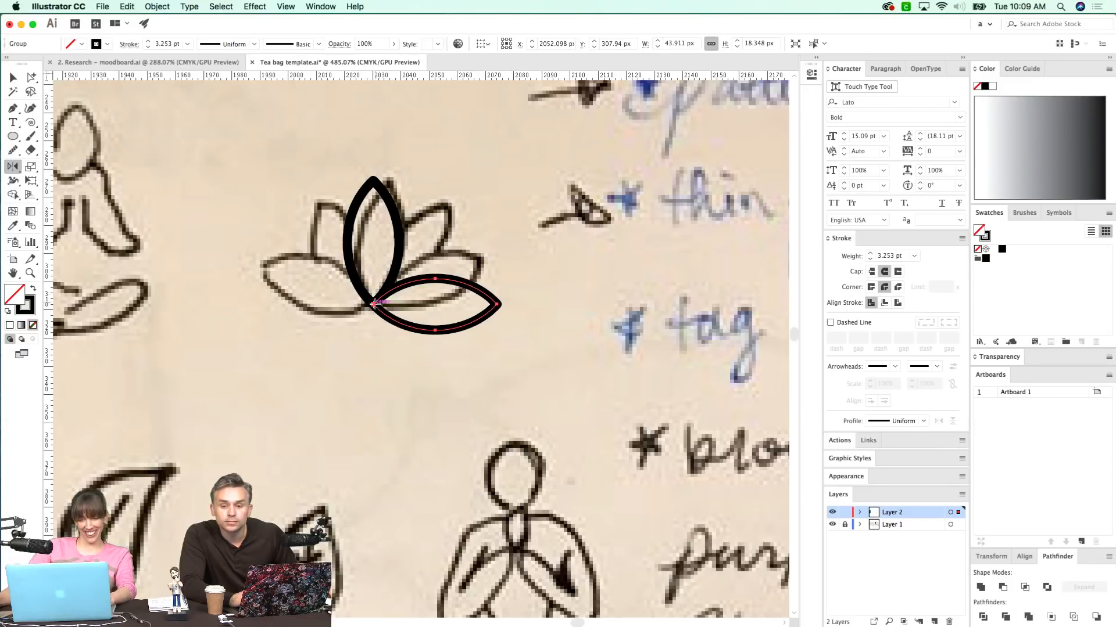
# - Reflect a copy of the horizontal petal across the vertical axis at the base point, keeping the original in place
pyautogui.keyDown('alt'); pyautogui.click(373, 304); pyautogui.keyUp('alt')
pyautogui.click(476, 344)
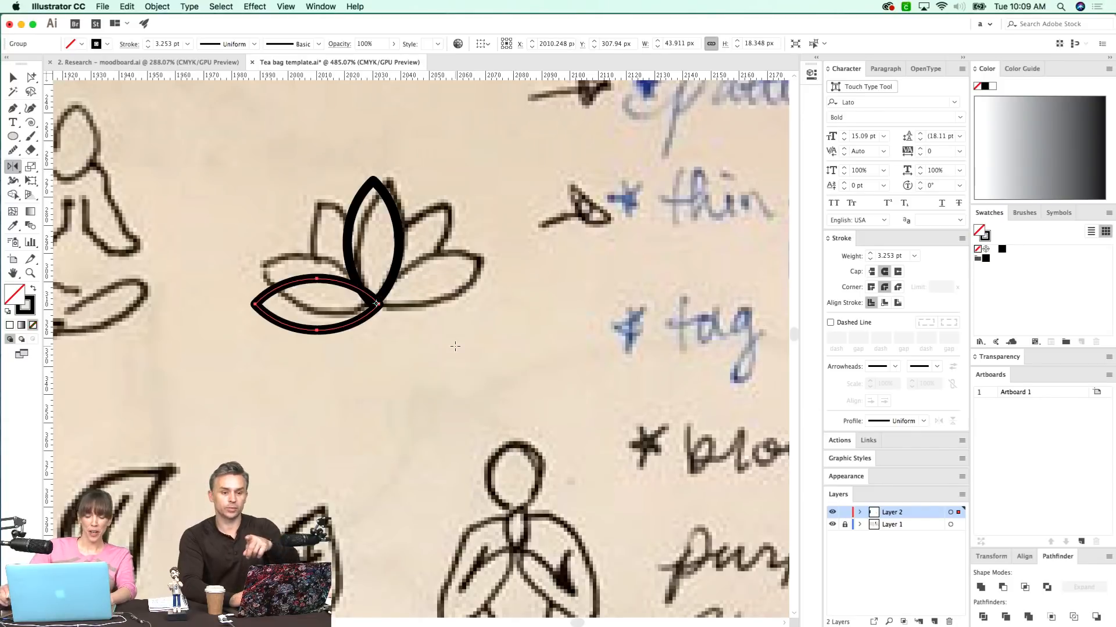
pyautogui.press('super+z')
pyautogui.press('super+shift+z')
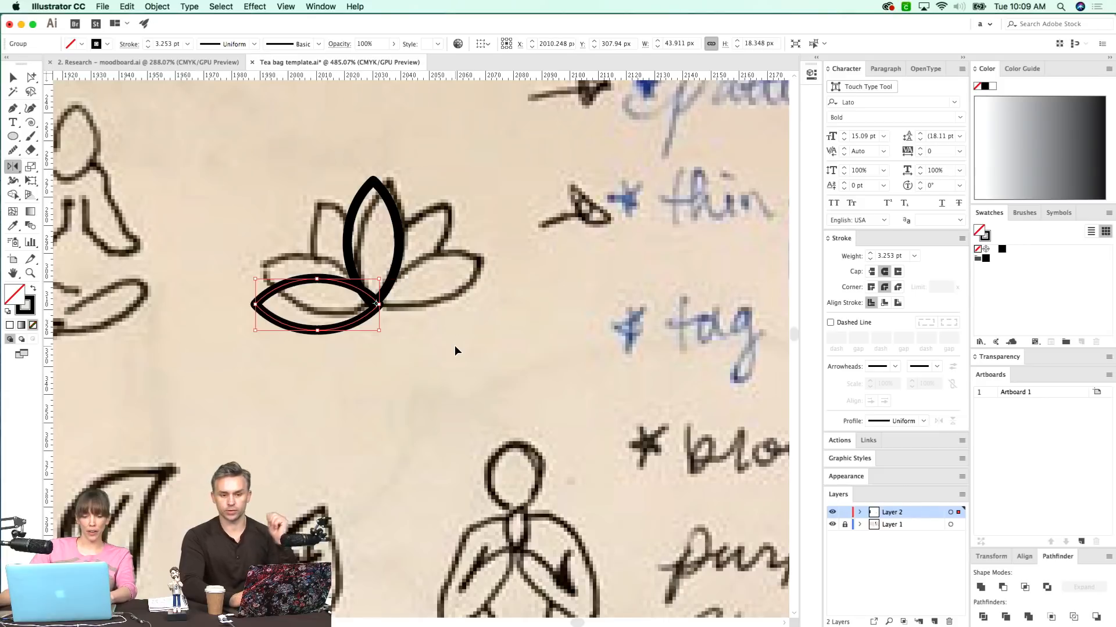
pyautogui.press('super+z')
pyautogui.press('super+c')
pyautogui.press('super+f')
pyautogui.press('super+d')
pyautogui.keyDown('super'); pyautogui.click(455, 345); pyautogui.keyUp('super')
# - Snap the mirrored horizontal petal's inner tip onto the other petals' shared base point in Outline view
pyautogui.press('super+y')
pyautogui.press('a')
pyautogui.press('z')
pyautogui.moveTo(462, 215); pyautogui.dragTo(264, 436)
pyautogui.press('a')
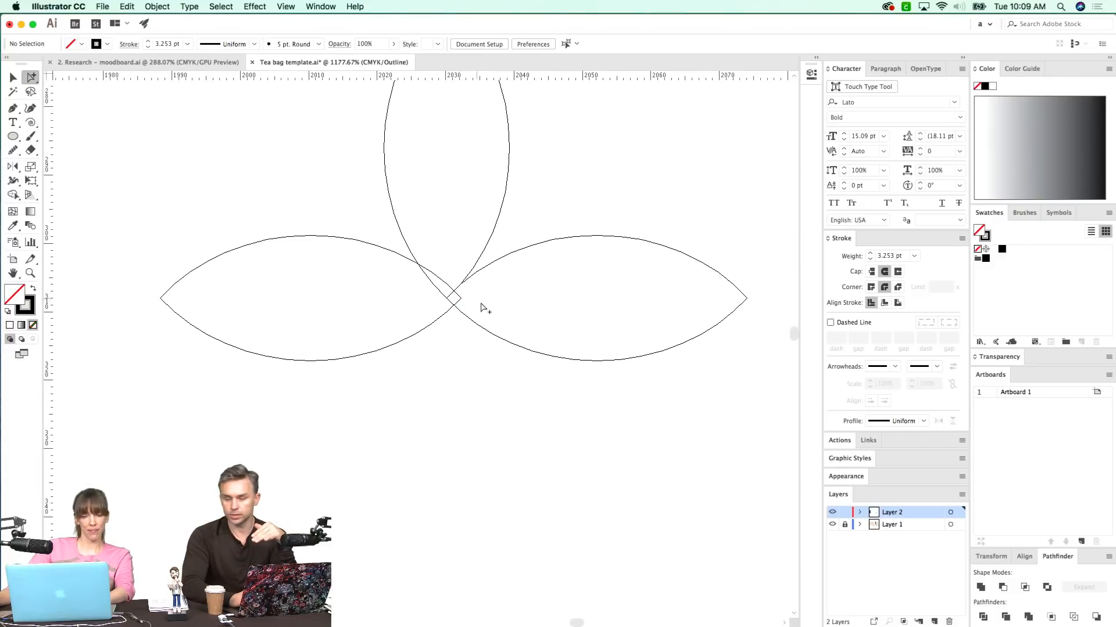
pyautogui.click(461, 299)
pyautogui.click(474, 310)
pyautogui.moveTo(461, 301); pyautogui.dragTo(449, 299)
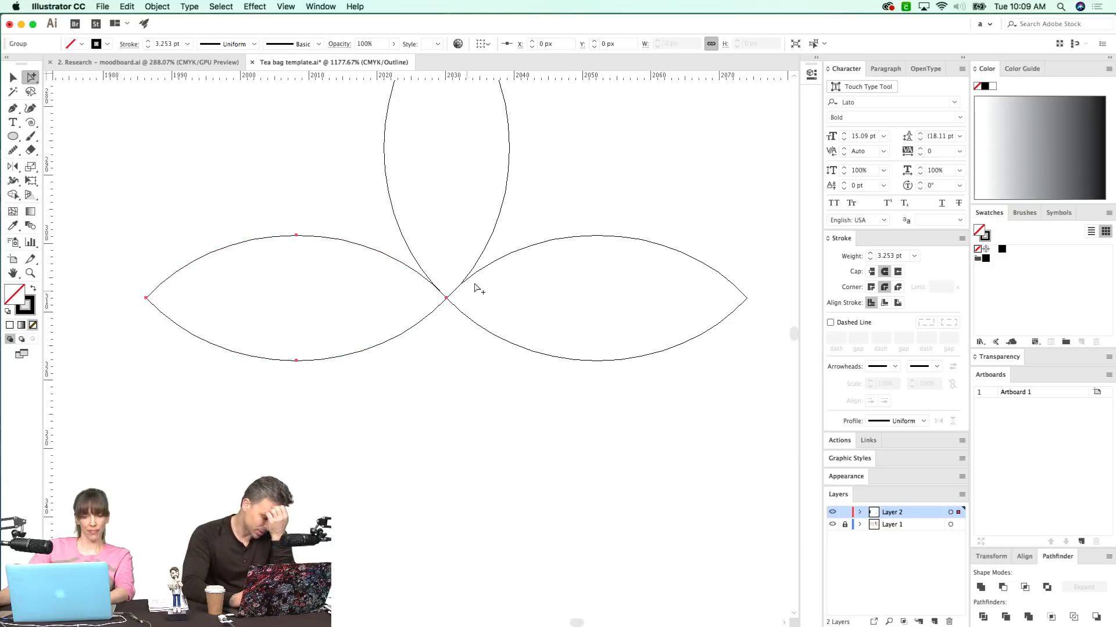
# - Examine how the three petals meet at the base point in both outline and preview views
pyautogui.moveTo(357, 381); pyautogui.dragTo(293, 448)
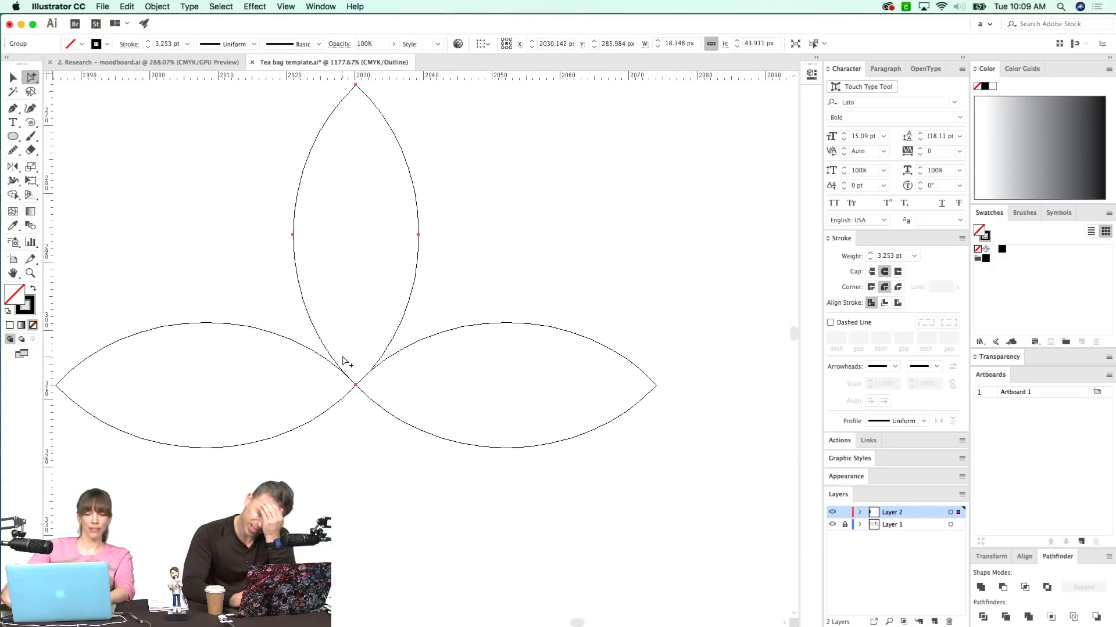
pyautogui.press('super+minus')
pyautogui.press('super+minus')
pyautogui.press('super+minus')
pyautogui.click(341, 360)
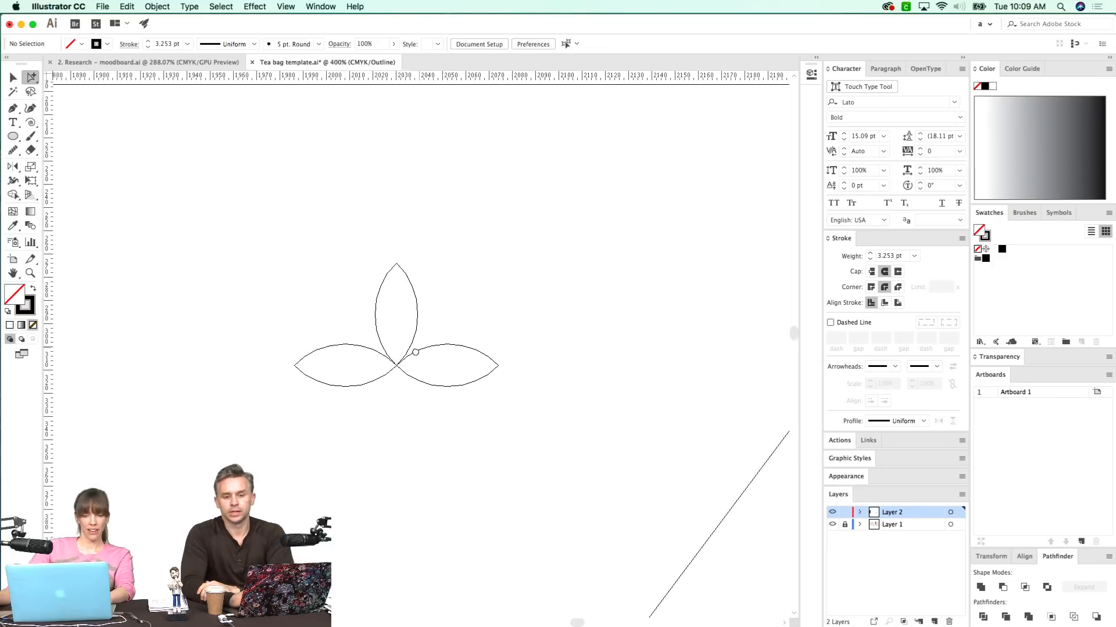
pyautogui.press('super+y')
pyautogui.press('super+y')
pyautogui.press('super+y')
pyautogui.press('super+y')
# - Rotate a copy of the right horizontal petal about 45° upward around the base point to form a diagonal petal
pyautogui.click(402, 381)
pyautogui.press('super+y')
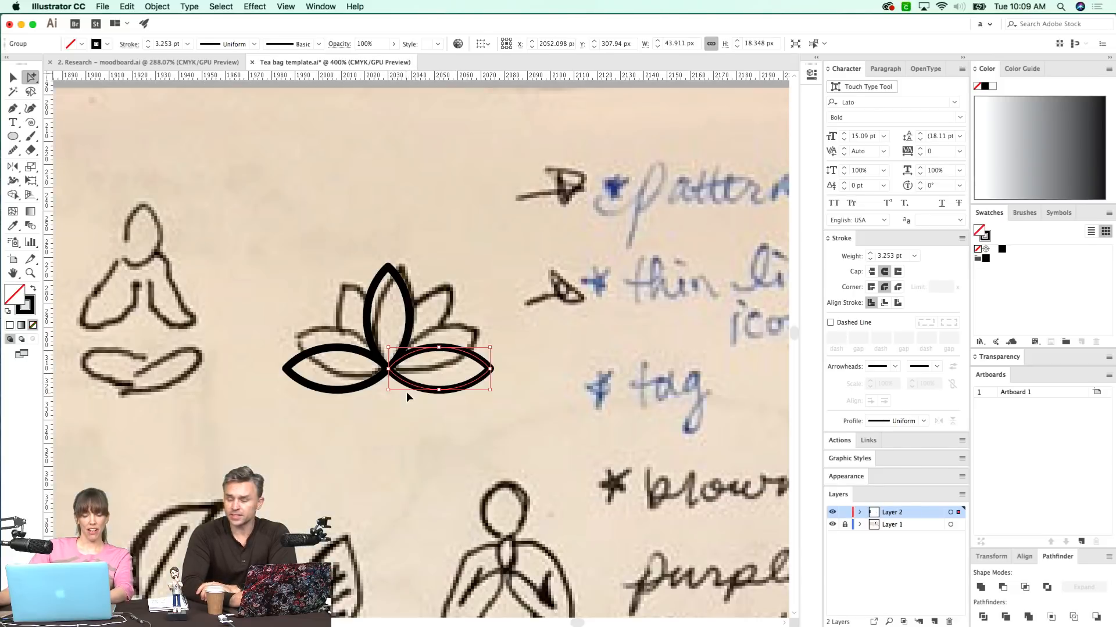
pyautogui.press('r')
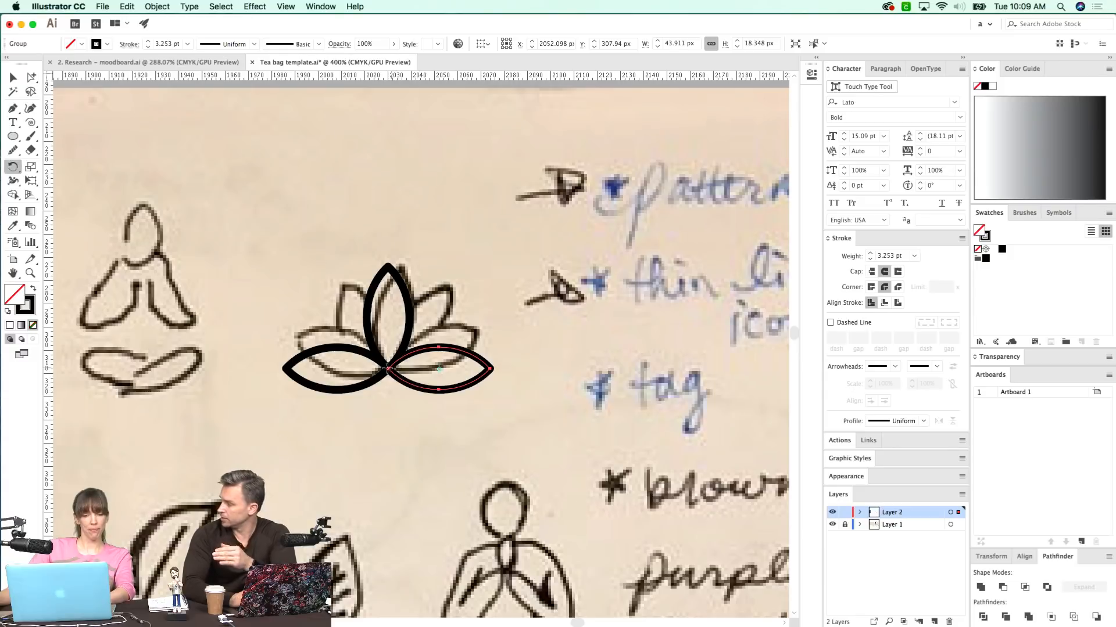
pyautogui.moveTo(483, 329); pyautogui.dragTo(461, 286)
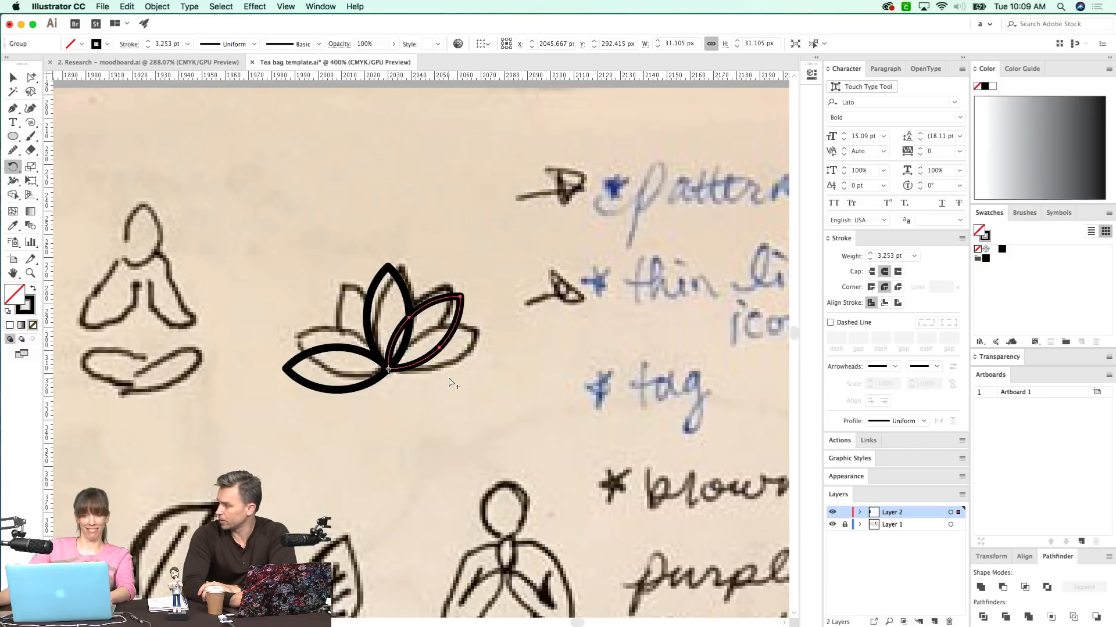
pyautogui.press('super+z')
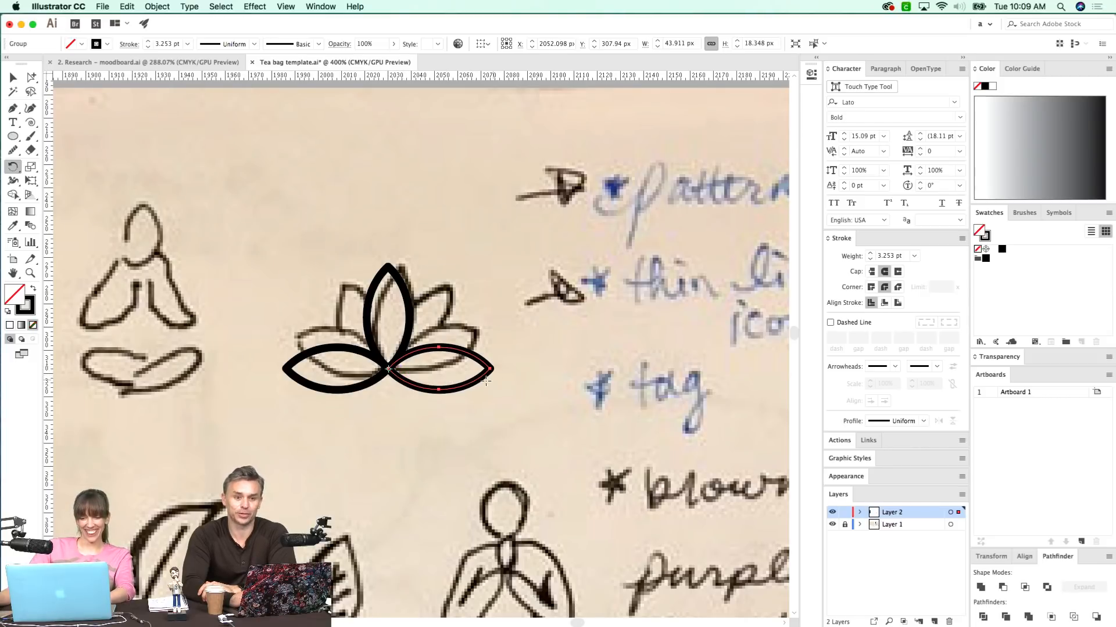
pyautogui.moveTo(488, 356); pyautogui.dragTo(465, 302)
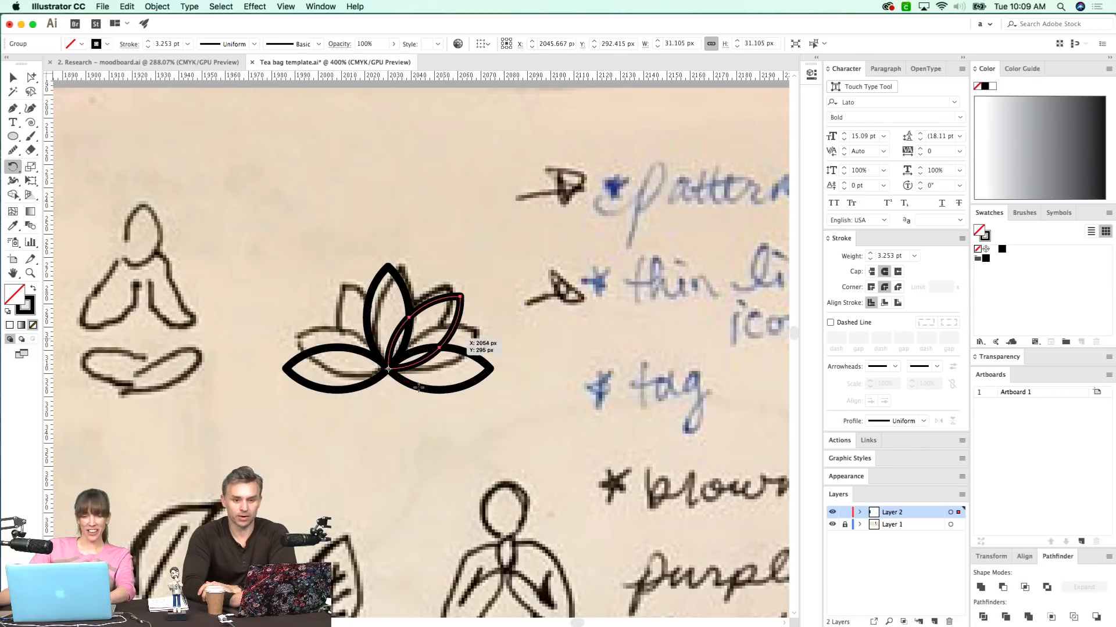
pyautogui.moveTo(410, 392)
pyautogui.mouseDown()
pyautogui.moveTo(391, 407)
pyautogui.moveTo(391, 397)
pyautogui.mouseUp()
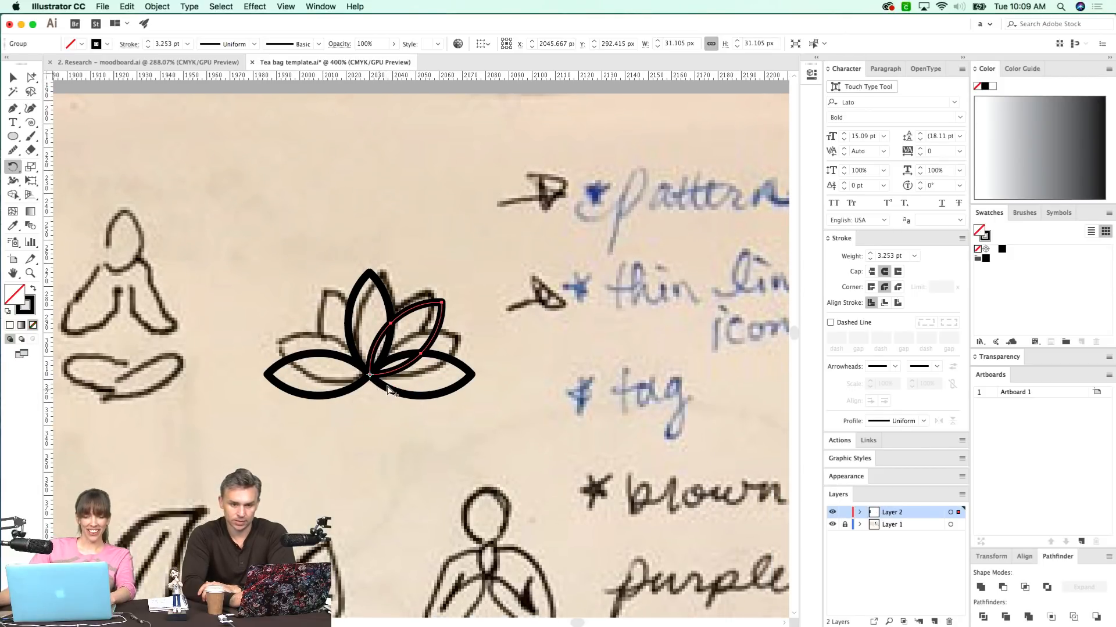
# - Reflect a copy of the diagonal petal across the vertical axis at the lotus base point
pyautogui.press('o')
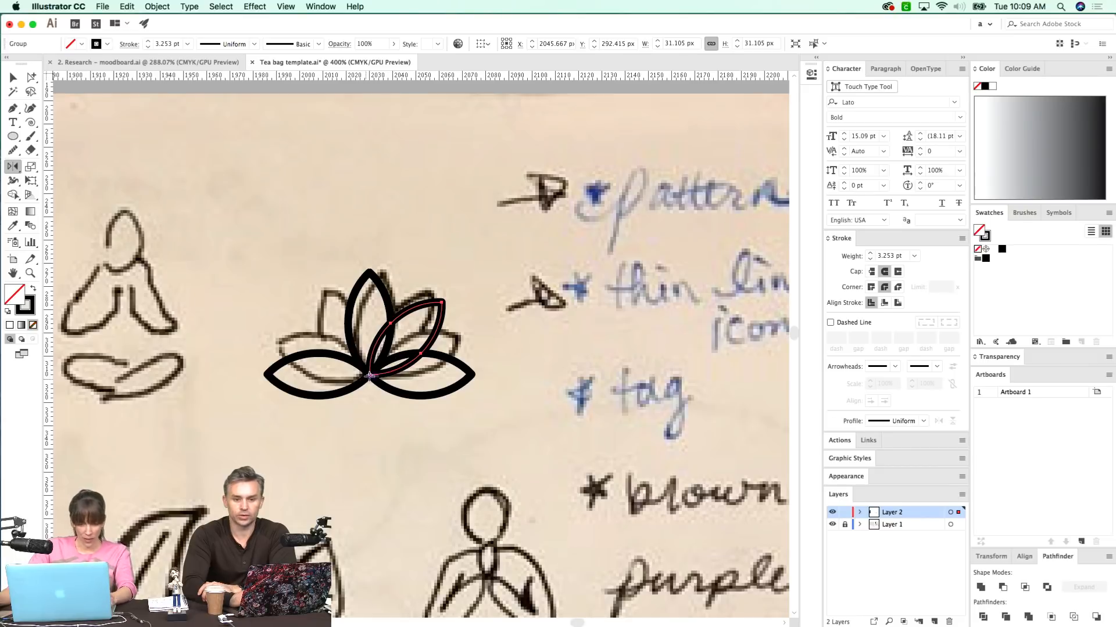
pyautogui.keyDown('alt'); pyautogui.click(372, 377); pyautogui.keyUp('alt')
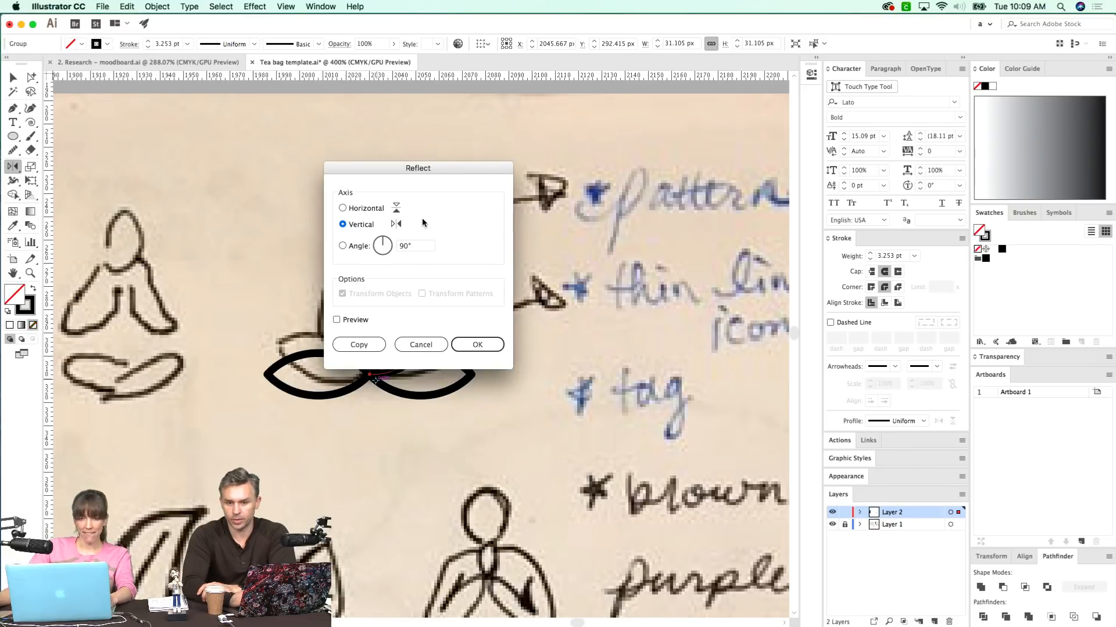
pyautogui.click(468, 346)
# - Align the mirrored diagonal petal's inner tip with the shared base point in Outline view
pyautogui.moveTo(353, 399); pyautogui.dragTo(379, 382)
pyautogui.moveTo(486, 259); pyautogui.dragTo(223, 469)
pyautogui.press('super+y')
pyautogui.press('a')
pyautogui.moveTo(552, 333); pyautogui.dragTo(521, 333)
pyautogui.moveTo(482, 401); pyautogui.dragTo(408, 441)
pyautogui.press('super+y')
pyautogui.press('super+y')
# - Divide all five overlapping lotus petals into separate shapes with the Pathfinder
pyautogui.moveTo(678, 267); pyautogui.dragTo(359, 402)
pyautogui.press('super+y')
pyautogui.click(983, 617)
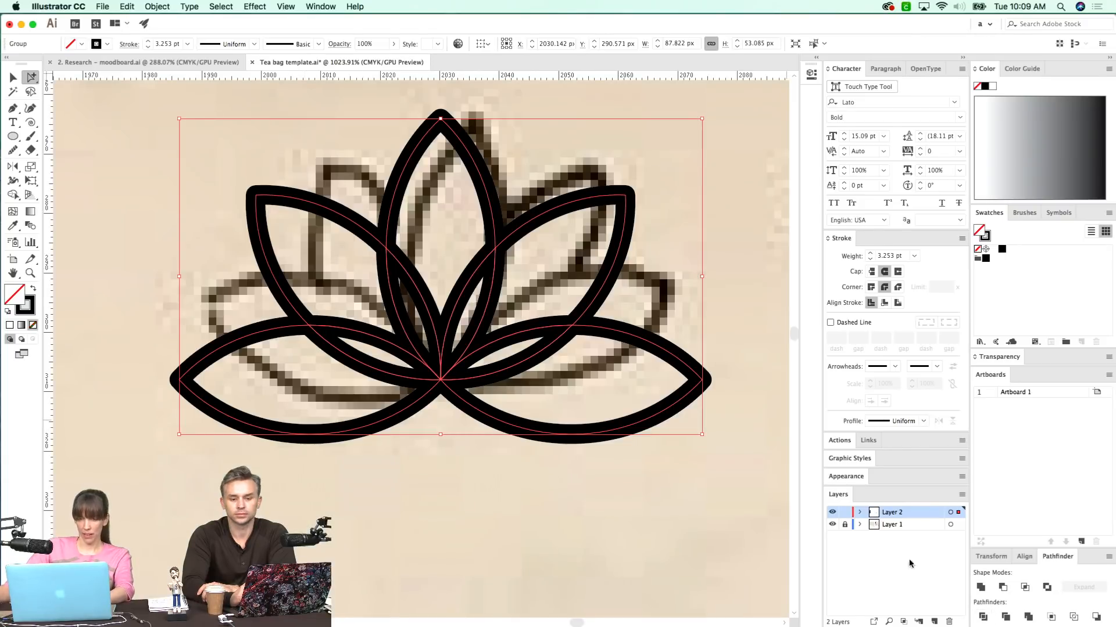
pyautogui.press('super+y')
pyautogui.press('super+y')
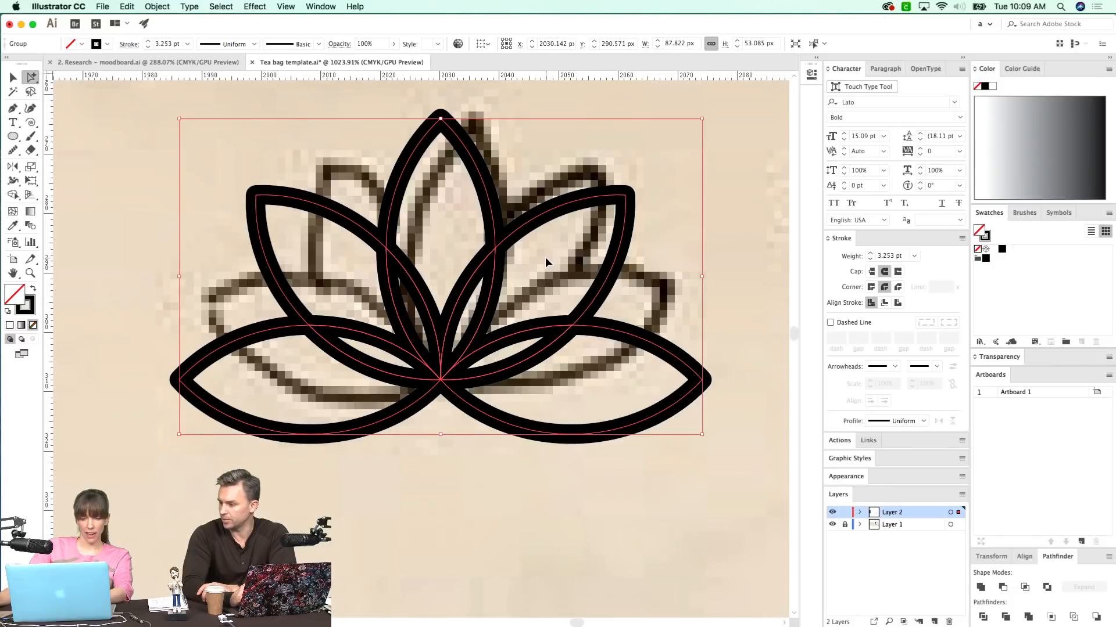
pyautogui.press('super+minus')
pyautogui.press('super+minus')
pyautogui.press('super+minus')
pyautogui.moveTo(413, 426); pyautogui.dragTo(399, 378)
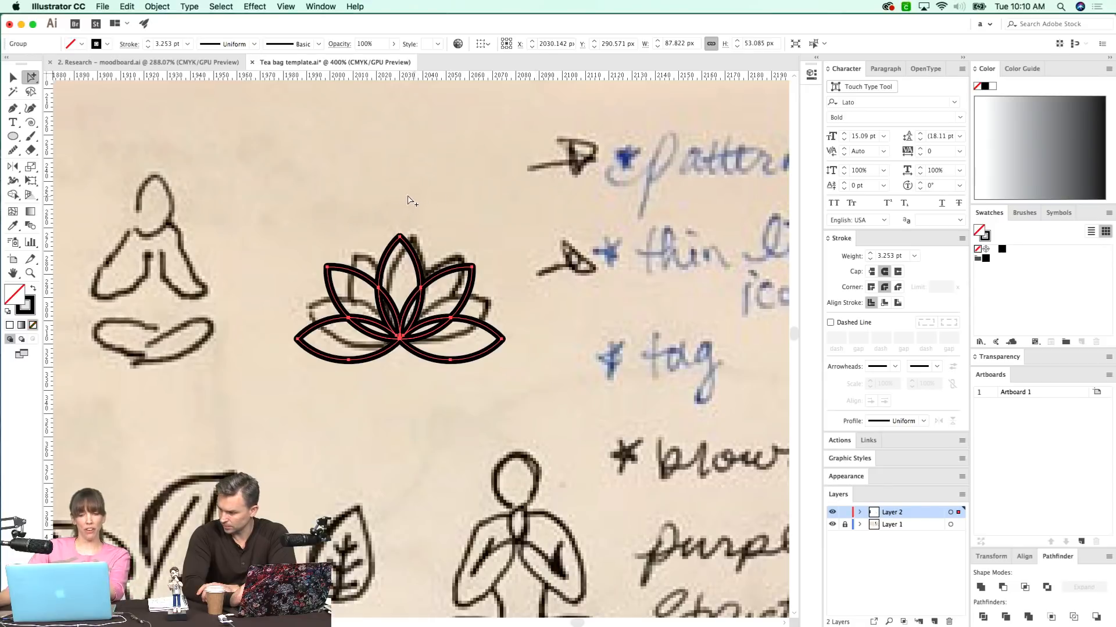
# - Draw a circle about 56 px across above the lotus and overlap it with a copy shifted about 39 px right
pyautogui.press('o')
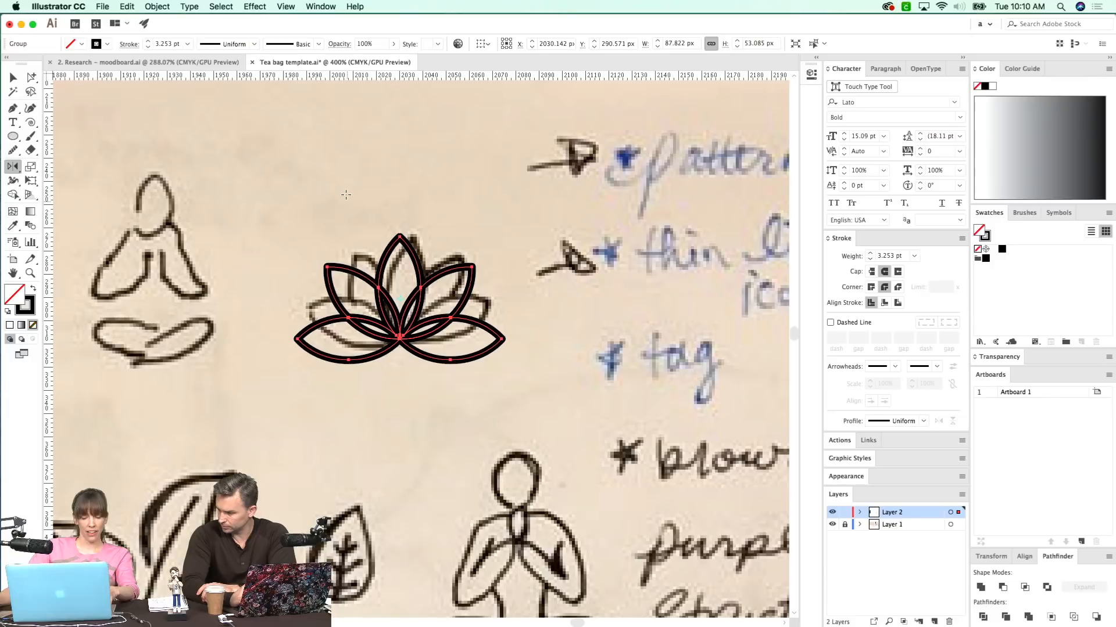
pyautogui.moveTo(446, 328); pyautogui.dragTo(336, 318)
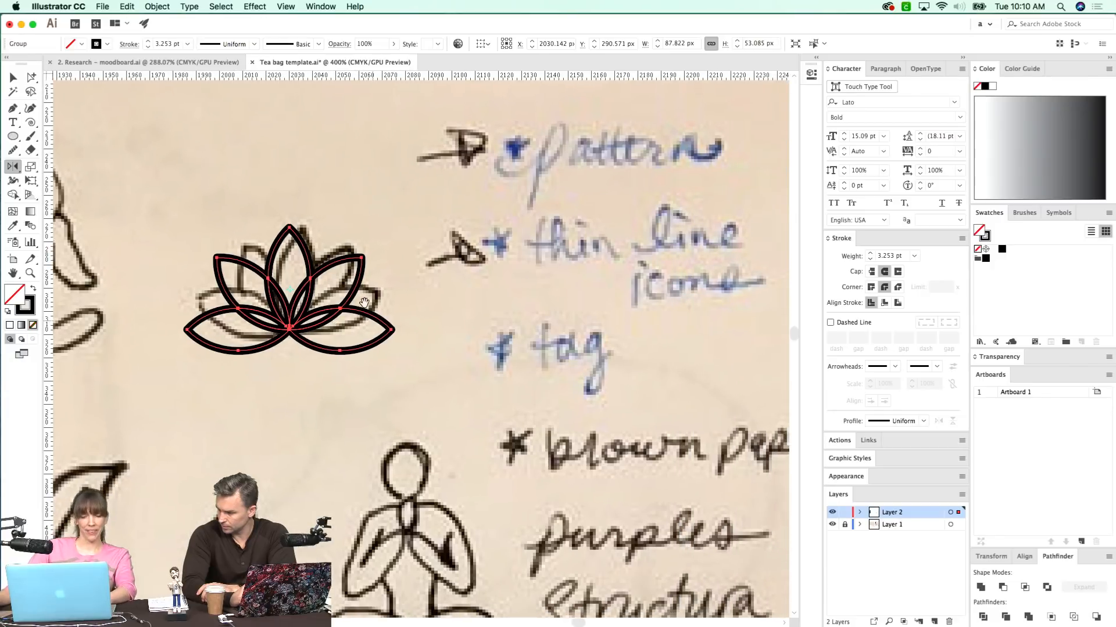
pyautogui.moveTo(328, 215)
pyautogui.mouseDown()
pyautogui.moveTo(407, 314)
pyautogui.moveTo(218, 164)
pyautogui.mouseUp()
pyautogui.press('l')
pyautogui.press('a')
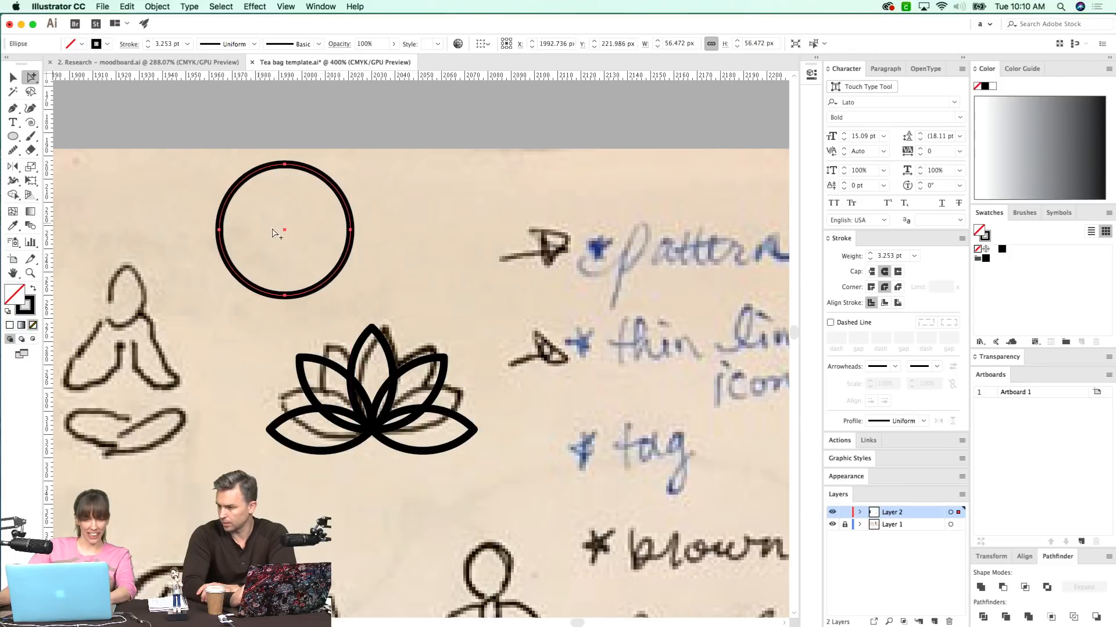
pyautogui.moveTo(289, 232); pyautogui.dragTo(397, 239)
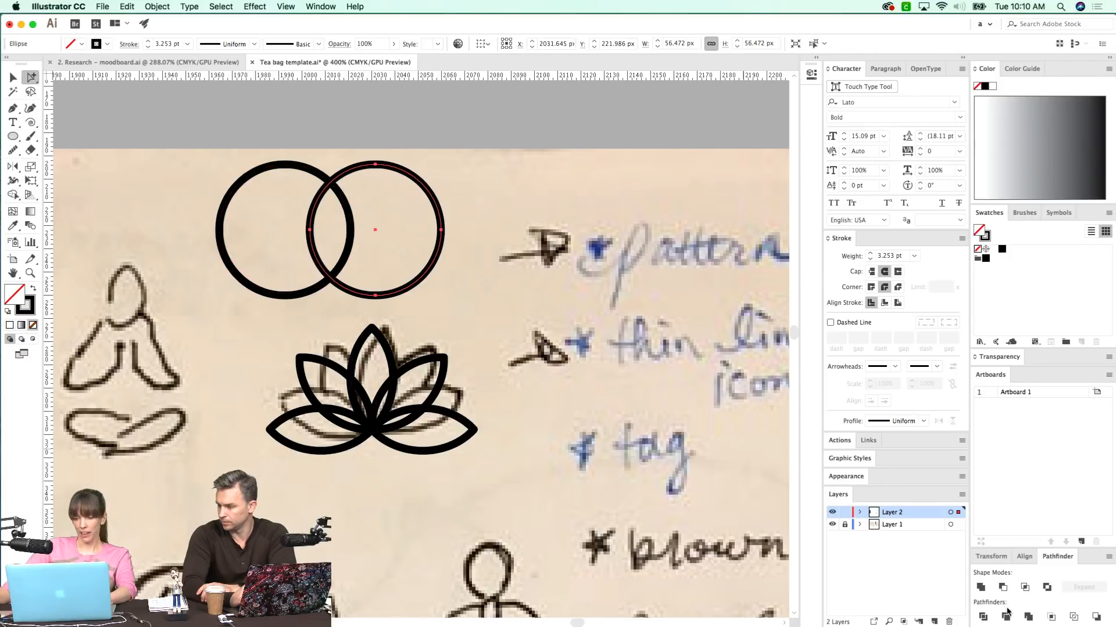
# - Select both circles above the lotus and divide them where they overlap with the Pathfinder
pyautogui.press('super+y')
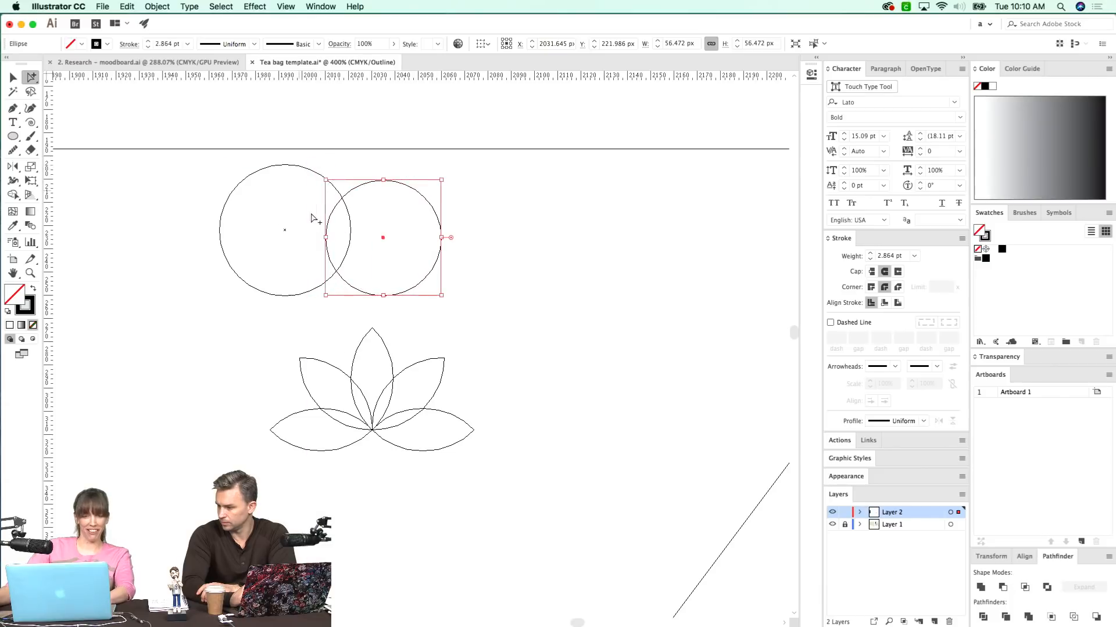
pyautogui.moveTo(228, 179); pyautogui.dragTo(259, 207)
pyautogui.press('super+t')
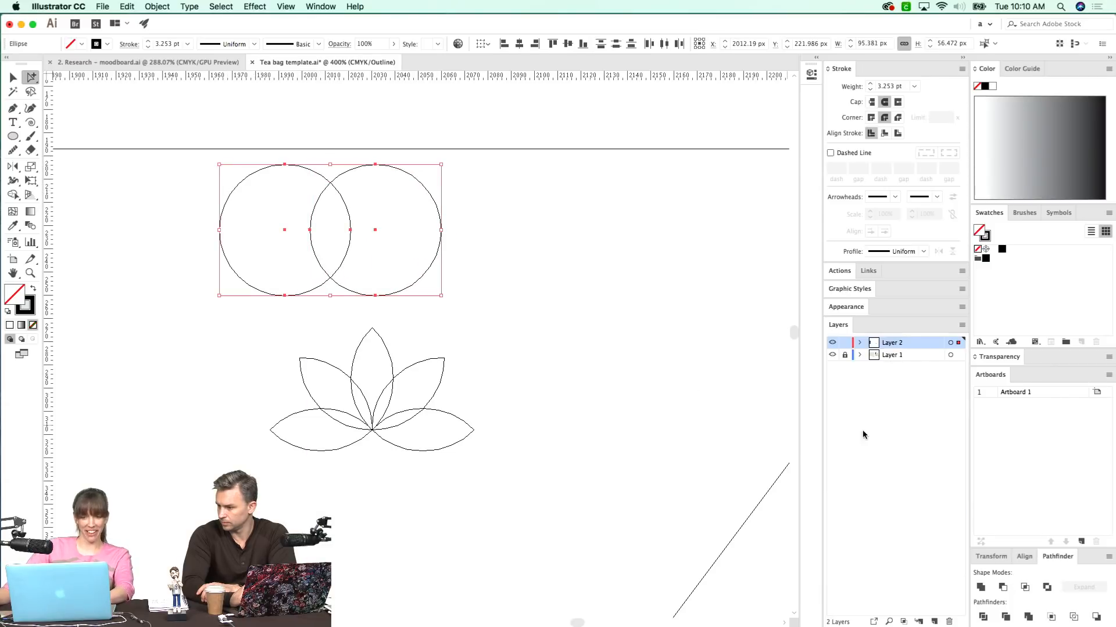
pyautogui.press('super+y')
pyautogui.click(982, 618)
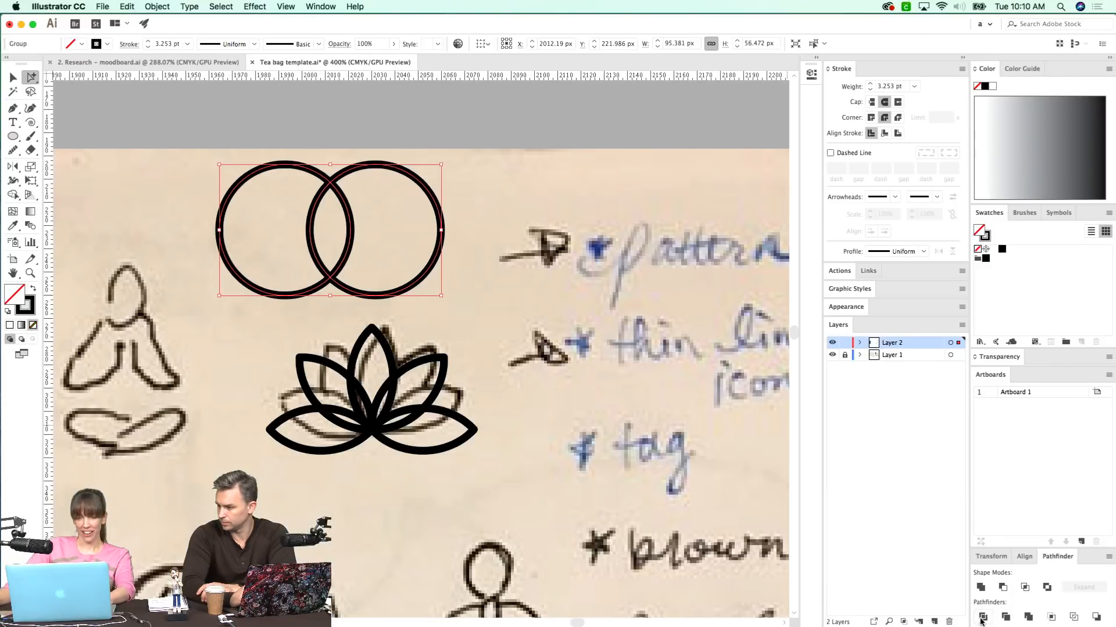
# - Delete the outer circle pieces above the lotus, keeping only the lens-shaped intersection
pyautogui.click(351, 249)
pyautogui.click(350, 258)
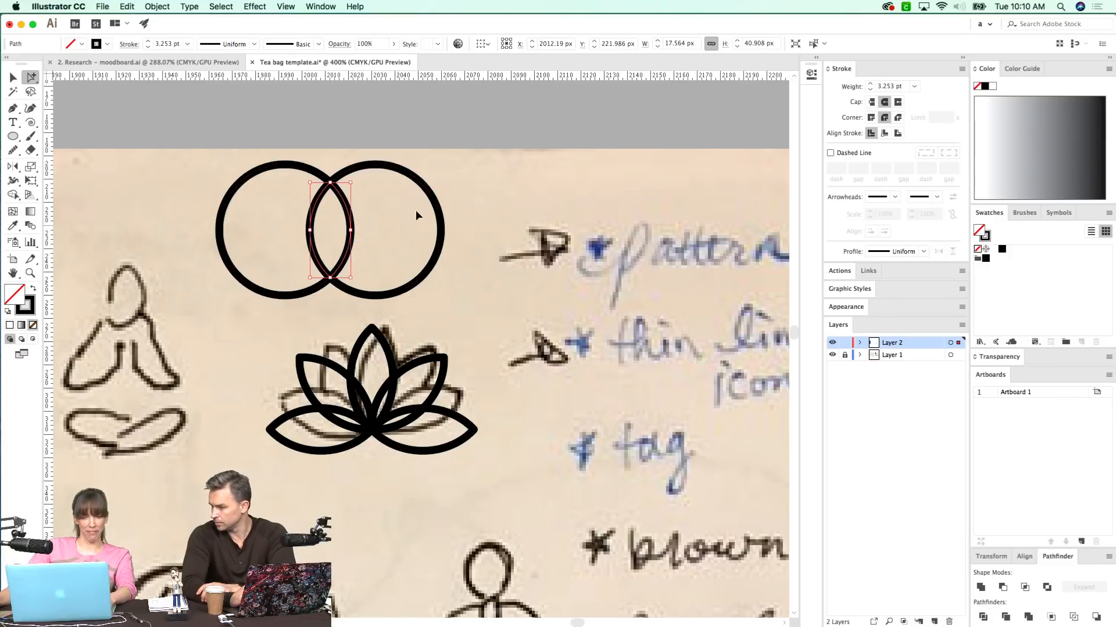
pyautogui.click(365, 212)
pyautogui.press('super+y')
pyautogui.doubleClick(238, 274)
pyautogui.press('Delete')
pyautogui.hotkey('ctrl', 'z')
pyautogui.hotkey('ctrl', 'y')
pyautogui.moveTo(319, 291); pyautogui.dragTo(344, 262)
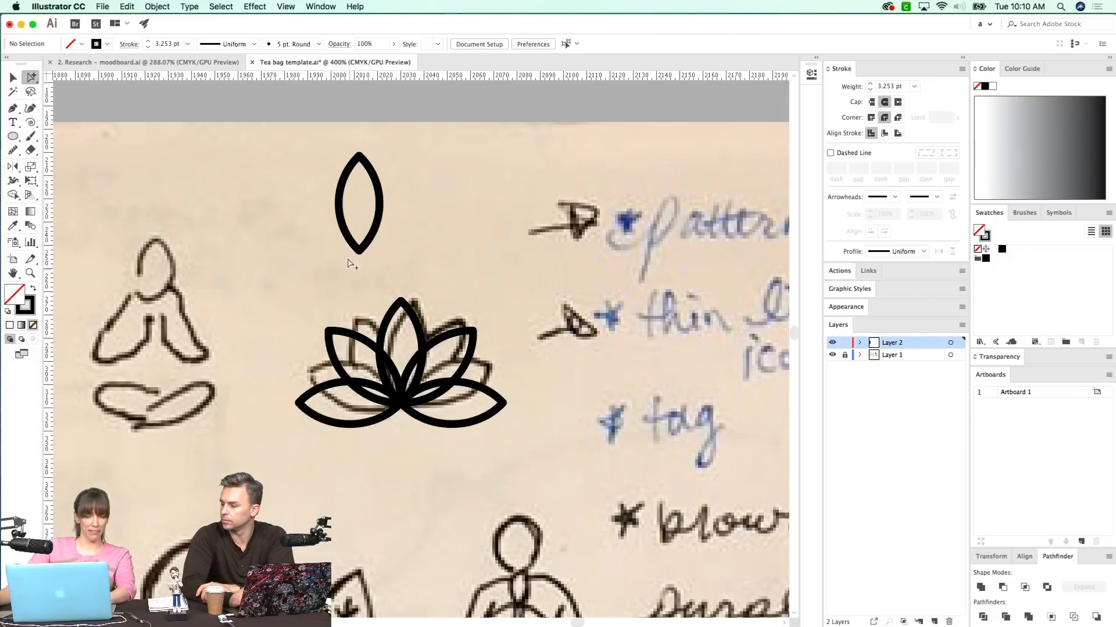
# - Rotate the lens shape above the lotus about 45° clockwise
pyautogui.press('v')
pyautogui.click(358, 252)
pyautogui.press('e')
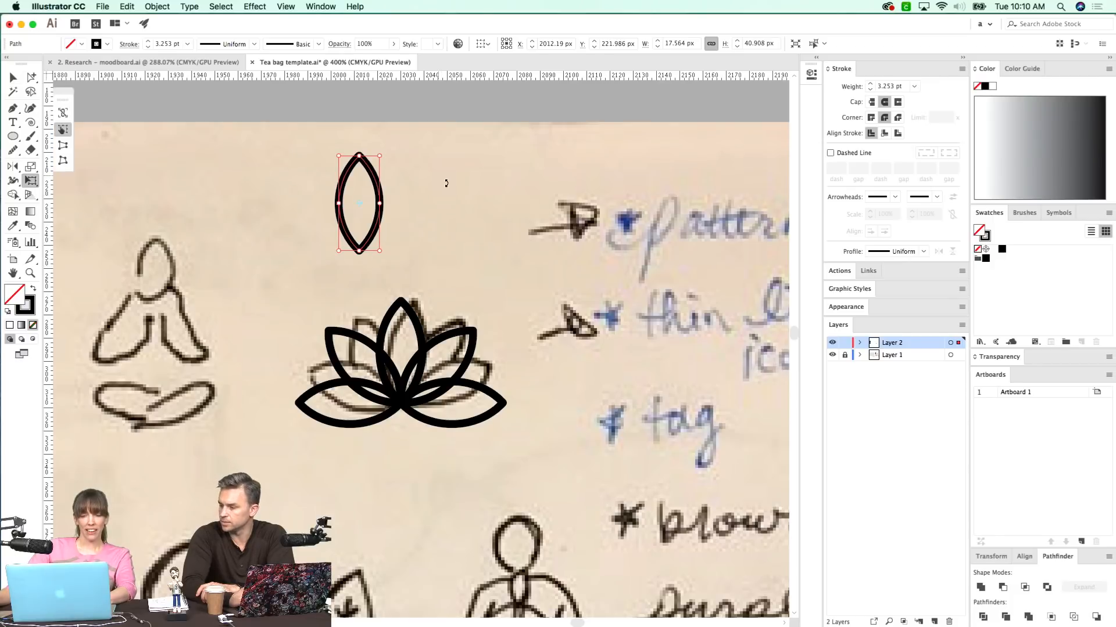
pyautogui.moveTo(349, 255); pyautogui.dragTo(321, 230)
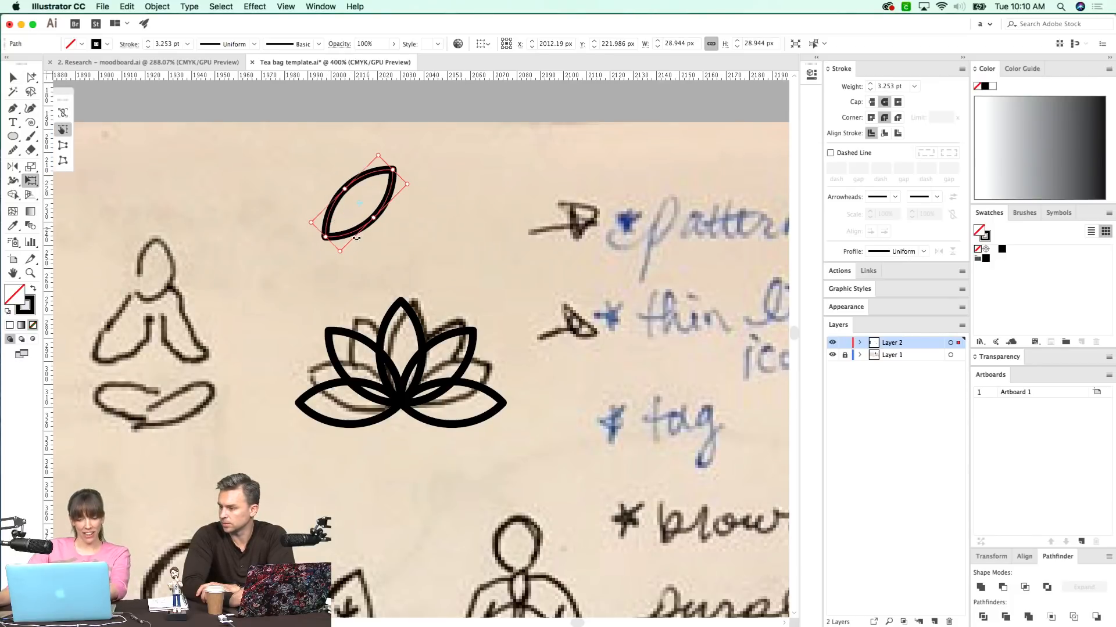
# - Reflect a copy of the lens shape across a vertical axis through its lower tip to form a pair of leaves
pyautogui.press('o')
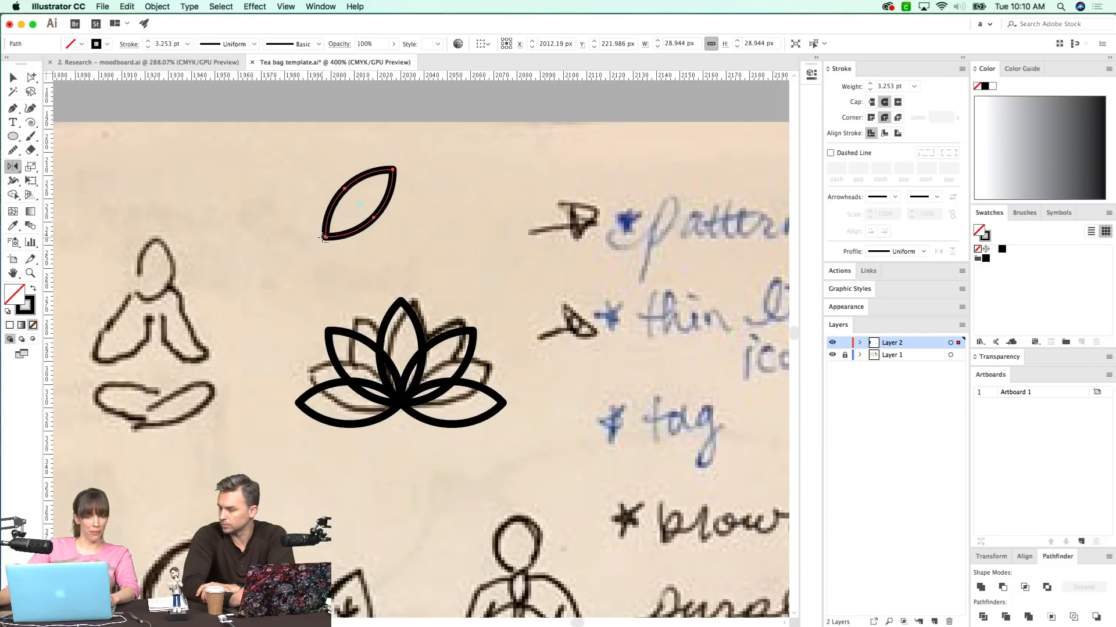
pyautogui.click(324, 237)
pyautogui.keyDown('alt'); pyautogui.click(325, 242); pyautogui.keyUp('alt')
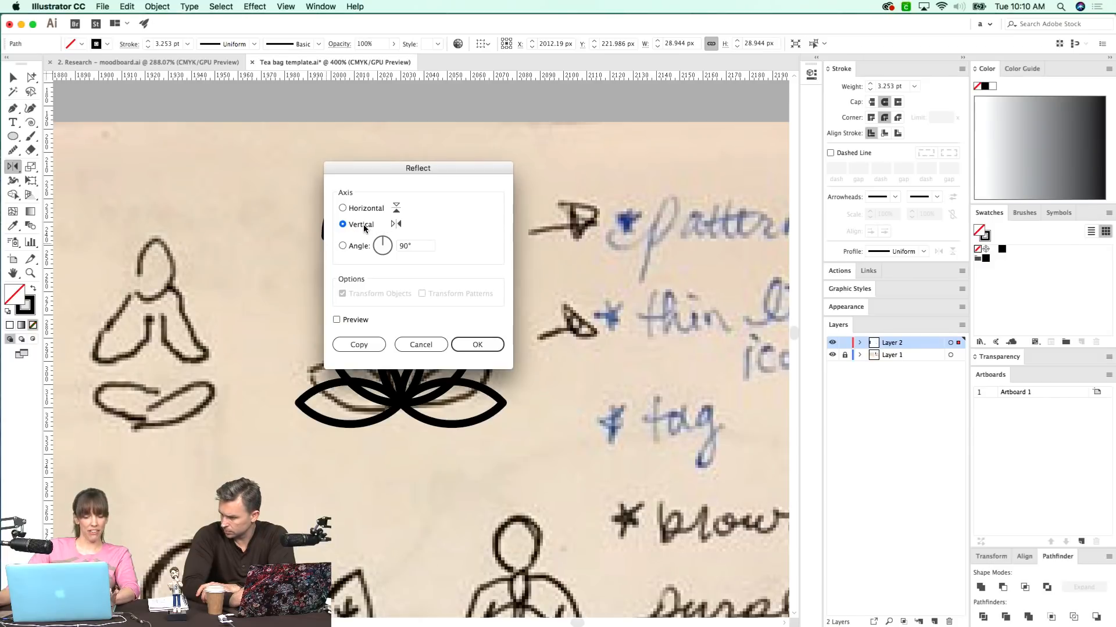
pyautogui.click(480, 344)
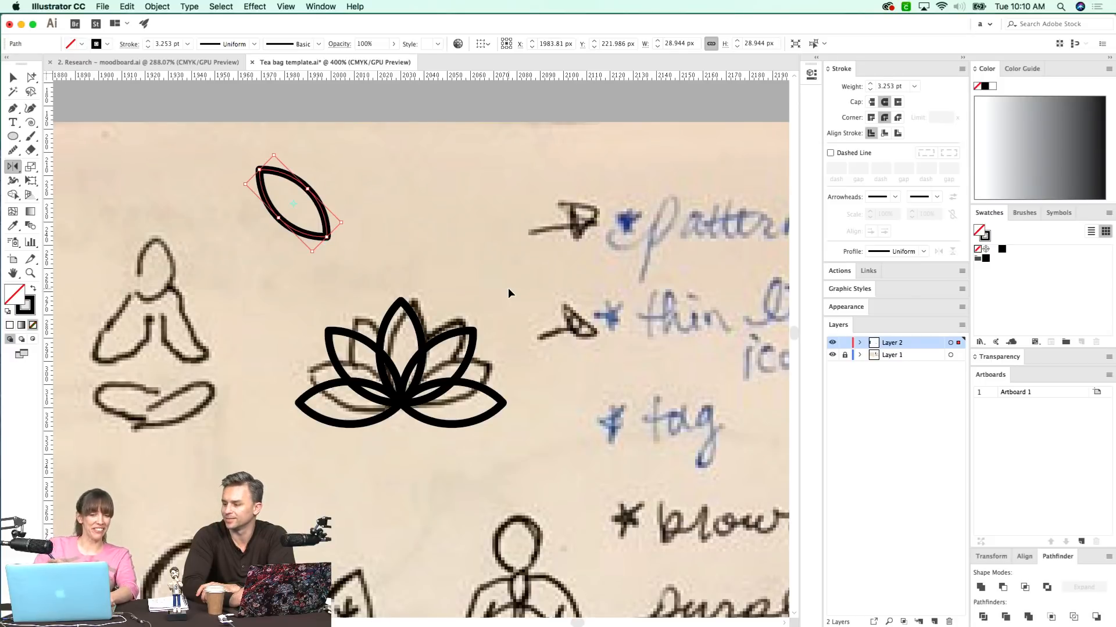
pyautogui.press('super+z')
pyautogui.press('super+shift+z')
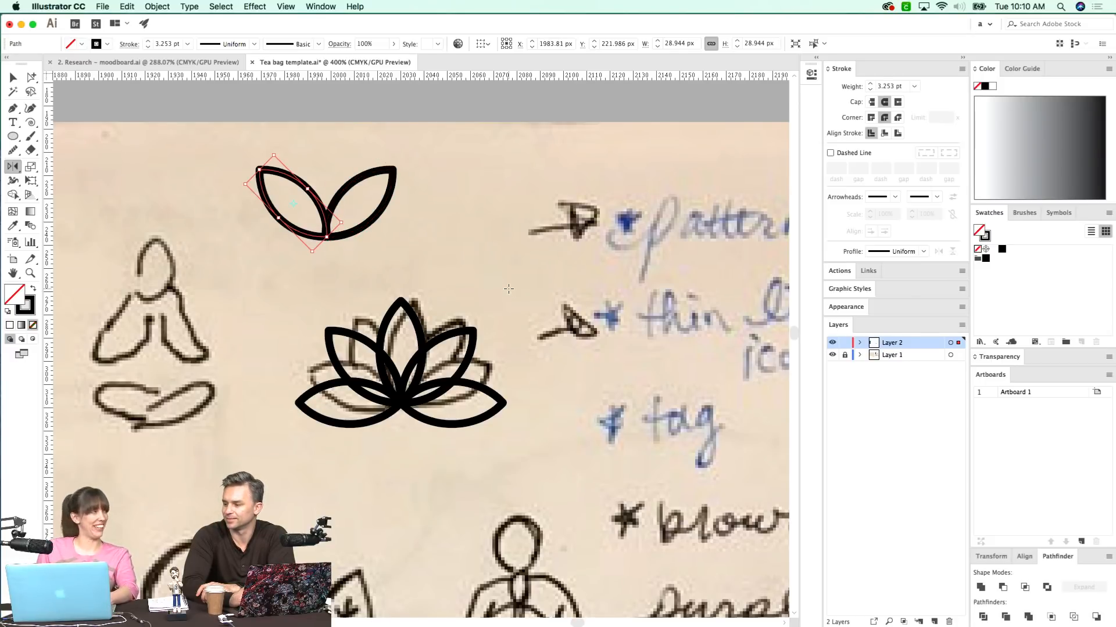
pyautogui.keyDown('super'); pyautogui.click(508, 288); pyautogui.keyUp('super')
pyautogui.moveTo(366, 336); pyautogui.dragTo(398, 360)
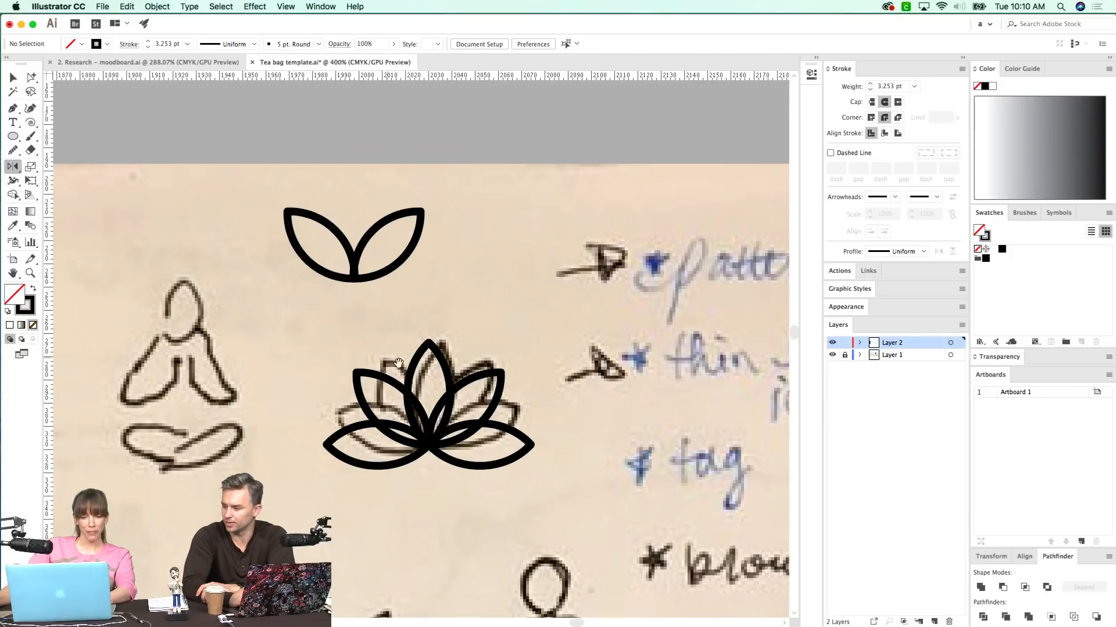
# - Select the lotus group and divide its overlapping petals with the Pathfinder
pyautogui.hscroll(3, 377, 383)
pyautogui.scroll(-2, 390, 401)
pyautogui.press('super+y')
pyautogui.press('a')
pyautogui.click(371, 398)
pyautogui.press('super+y')
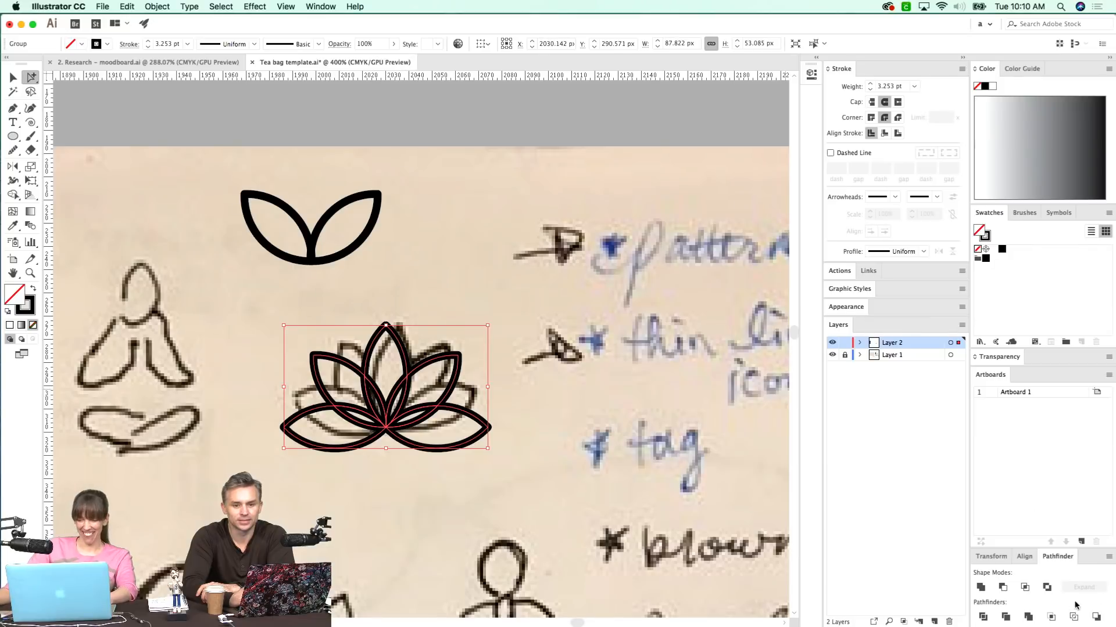
pyautogui.click(983, 619)
# - Select the divided pieces of the lotus's center petal and unite them into one shape
pyautogui.press('z')
pyautogui.moveTo(580, 283); pyautogui.dragTo(280, 499)
pyautogui.scroll(2, 352, 428)
pyautogui.press('super+y')
pyautogui.press('a')
pyautogui.moveTo(315, 414); pyautogui.dragTo(318, 462)
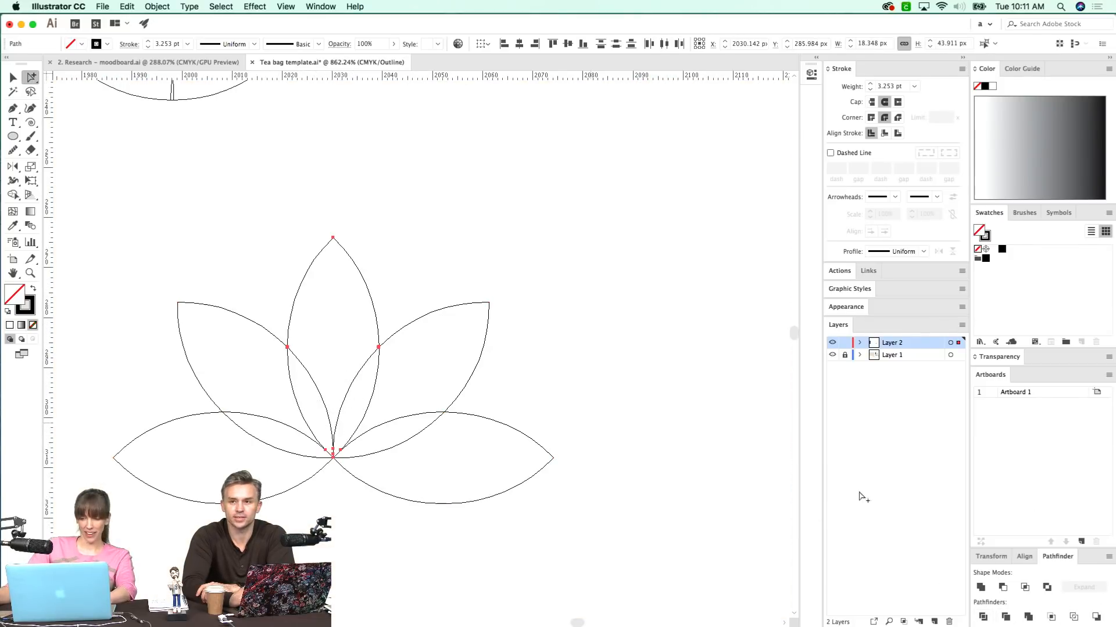
pyautogui.click(981, 588)
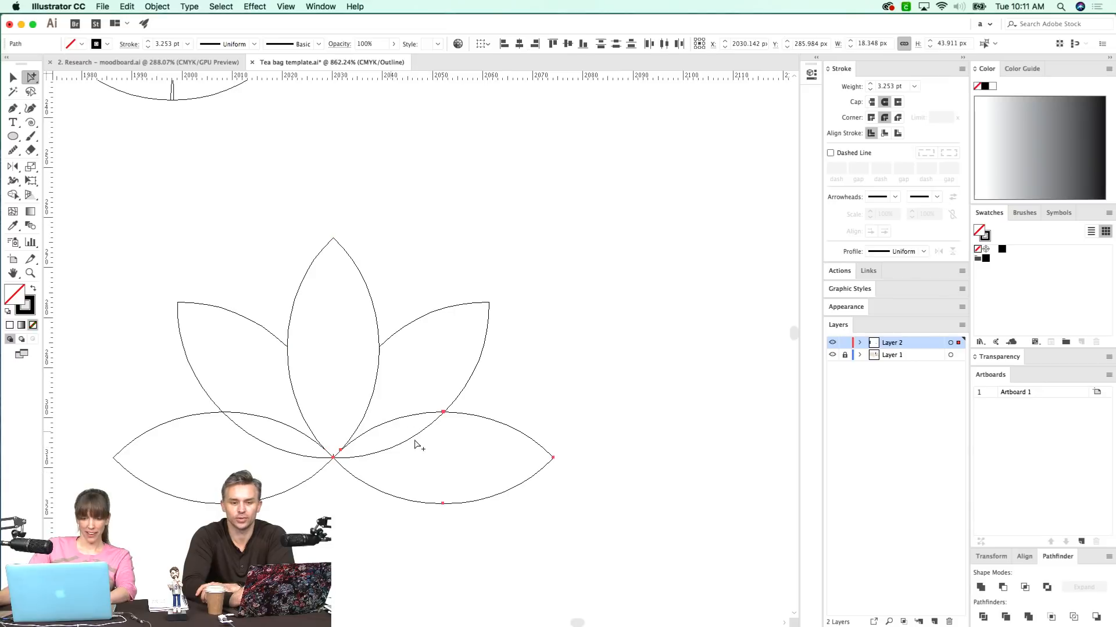
# - Unite the divided pieces of the lotus's lower right petal and those of its lower left petal into whole petals
pyautogui.click(403, 423)
pyautogui.press('super+y')
pyautogui.click(984, 589)
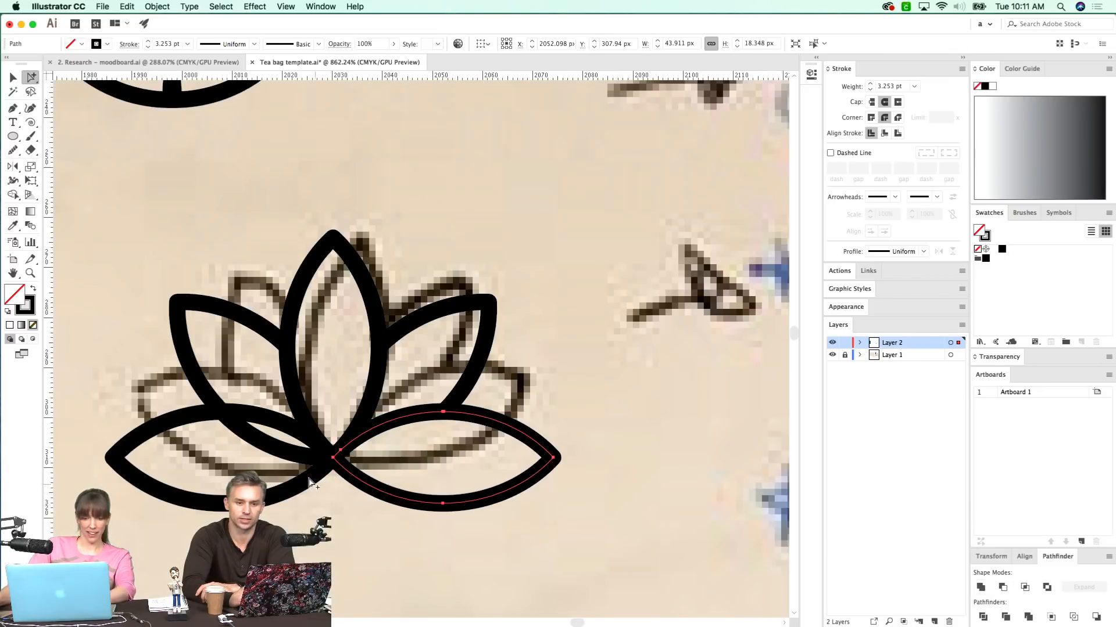
pyautogui.press('super+y')
pyautogui.moveTo(282, 432); pyautogui.dragTo(270, 458)
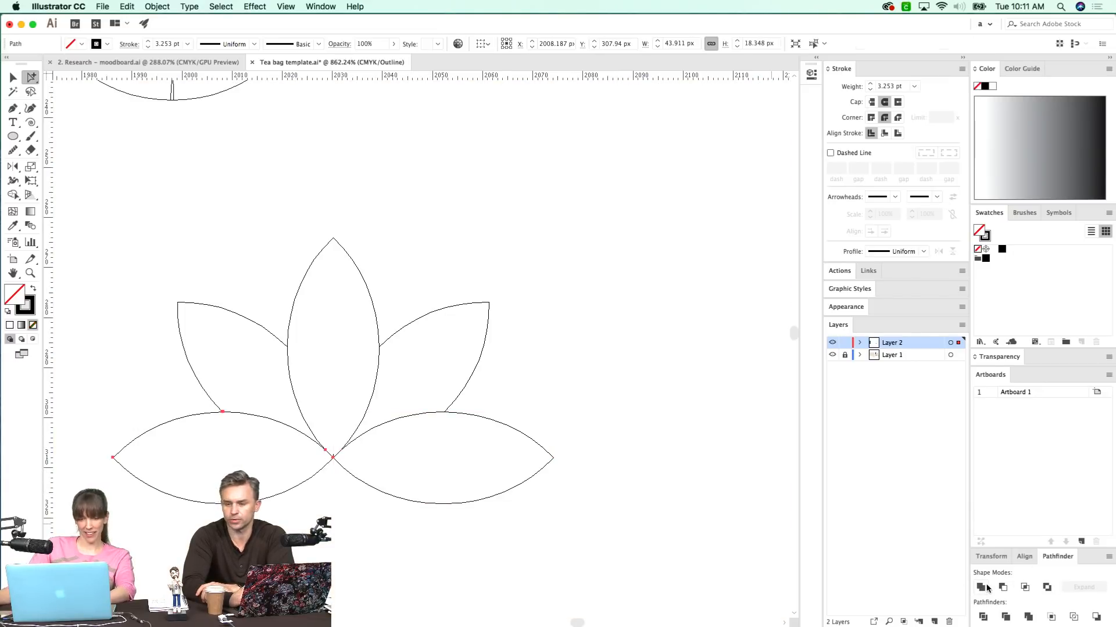
pyautogui.press('super+y')
pyautogui.press('super+y')
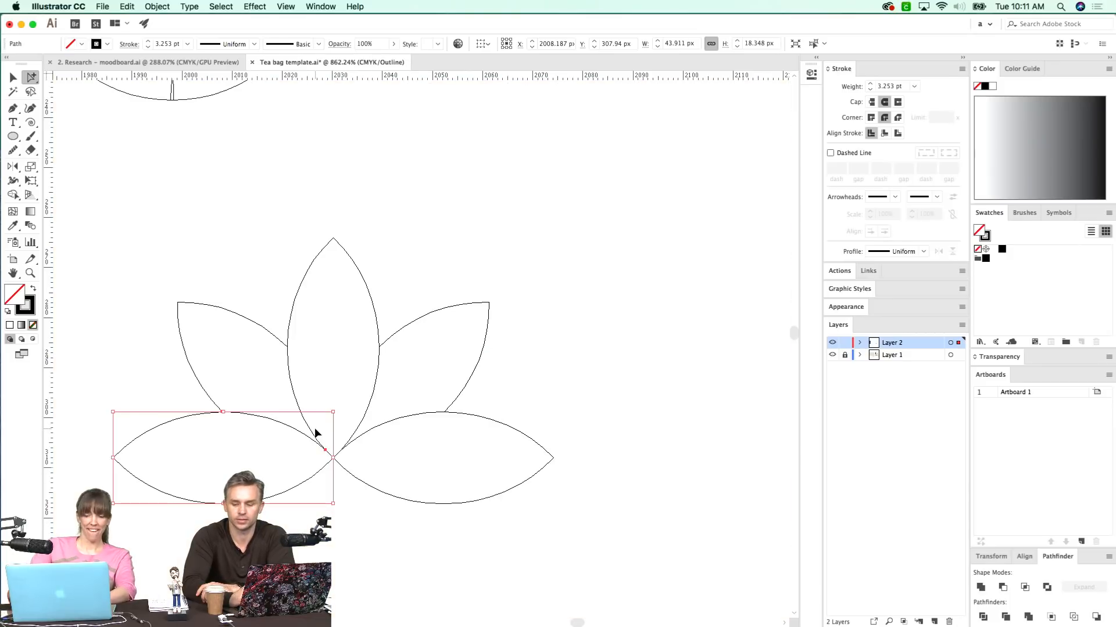
# - Move the whole lotus beside the meditating figure and enlarge it to about 100 px wide
pyautogui.press('super+minus')
pyautogui.press('super+minus')
pyautogui.moveTo(487, 230); pyautogui.dragTo(434, 412)
pyautogui.press('super+y')
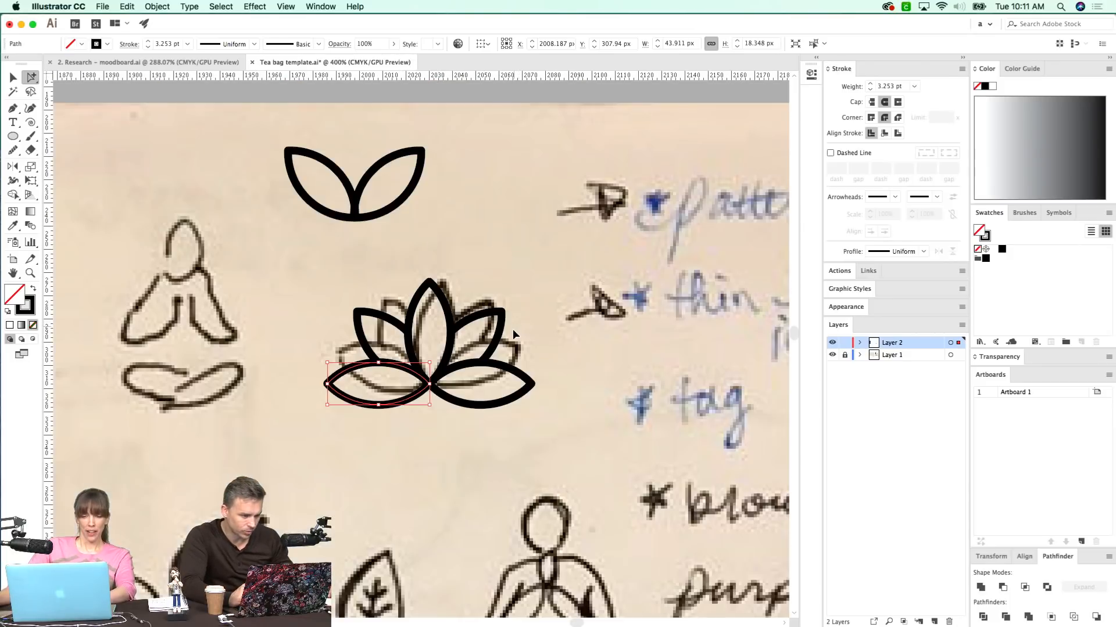
pyautogui.press('super+y')
pyautogui.press('v')
pyautogui.click(396, 399)
pyautogui.press('super+y')
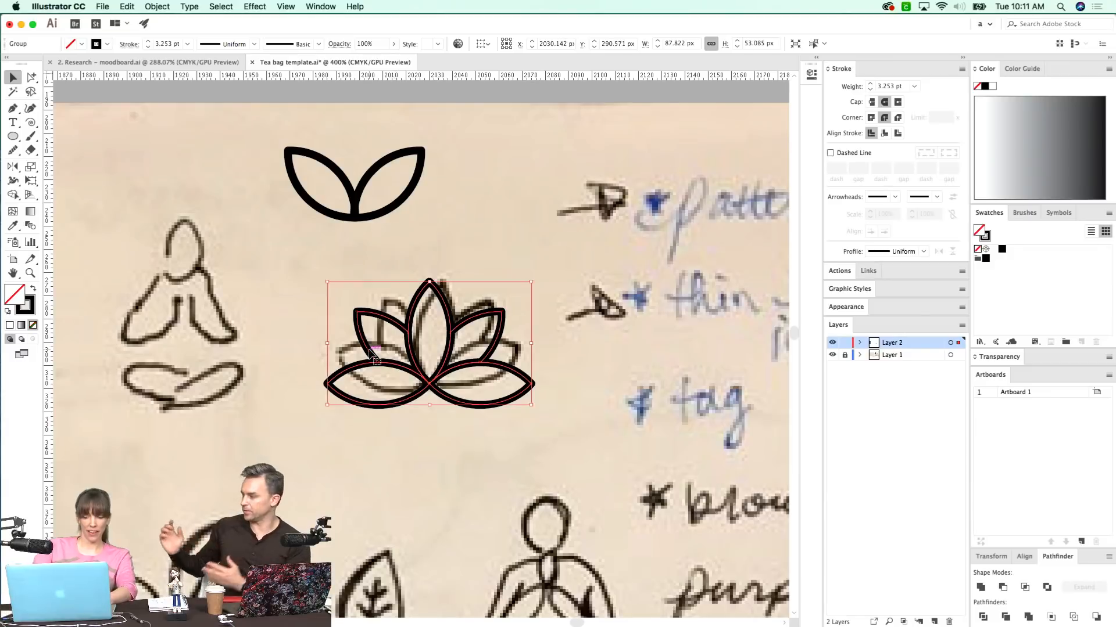
pyautogui.press('super+0')
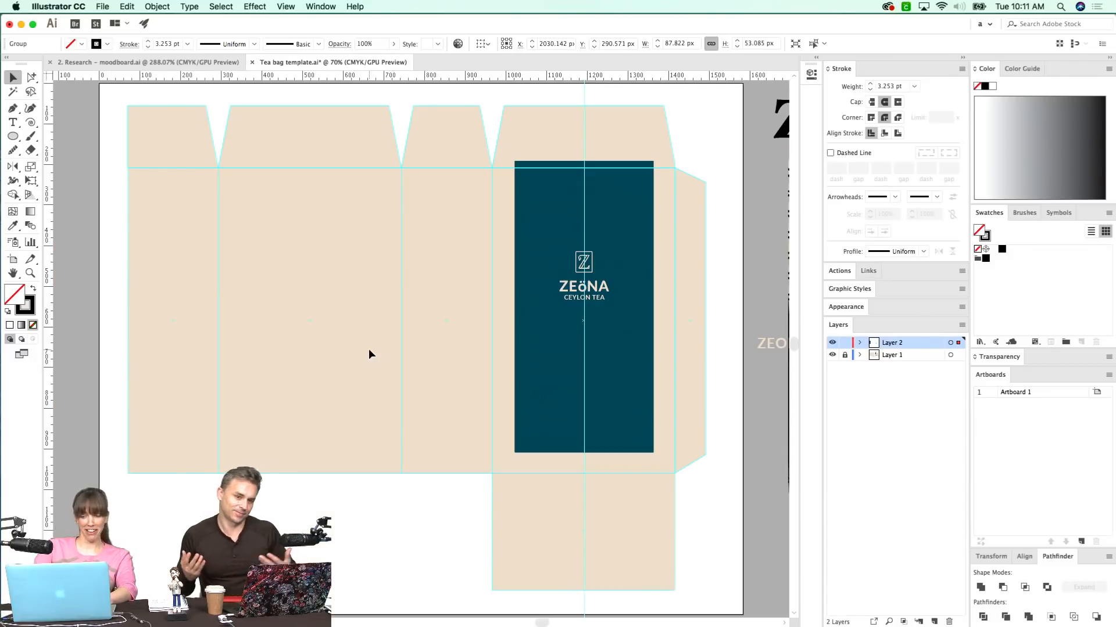
pyautogui.press('super+minus')
pyautogui.moveTo(377, 409); pyautogui.dragTo(327, 385)
pyautogui.moveTo(489, 311); pyautogui.dragTo(540, 312)
pyautogui.moveTo(361, 154)
pyautogui.mouseDown()
pyautogui.moveTo(299, 175)
pyautogui.moveTo(520, 250)
pyautogui.moveTo(661, 352)
pyautogui.moveTo(668, 388)
pyautogui.mouseUp()
pyautogui.moveTo(560, 431); pyautogui.dragTo(464, 428)
pyautogui.moveTo(593, 369); pyautogui.dragTo(601, 364)
# - Copy the spiral curl from the meditating figure's right leg into the lotus's lower right petal
pyautogui.press('z')
pyautogui.moveTo(526, 460); pyautogui.dragTo(550, 460)
pyautogui.moveTo(595, 371); pyautogui.dragTo(465, 450)
pyautogui.press('a')
pyautogui.moveTo(449, 378); pyautogui.dragTo(440, 430)
pyautogui.click(496, 402)
pyautogui.press('z')
pyautogui.moveTo(355, 443); pyautogui.dragTo(372, 443)
pyautogui.moveTo(341, 439); pyautogui.dragTo(366, 373)
pyautogui.press('a')
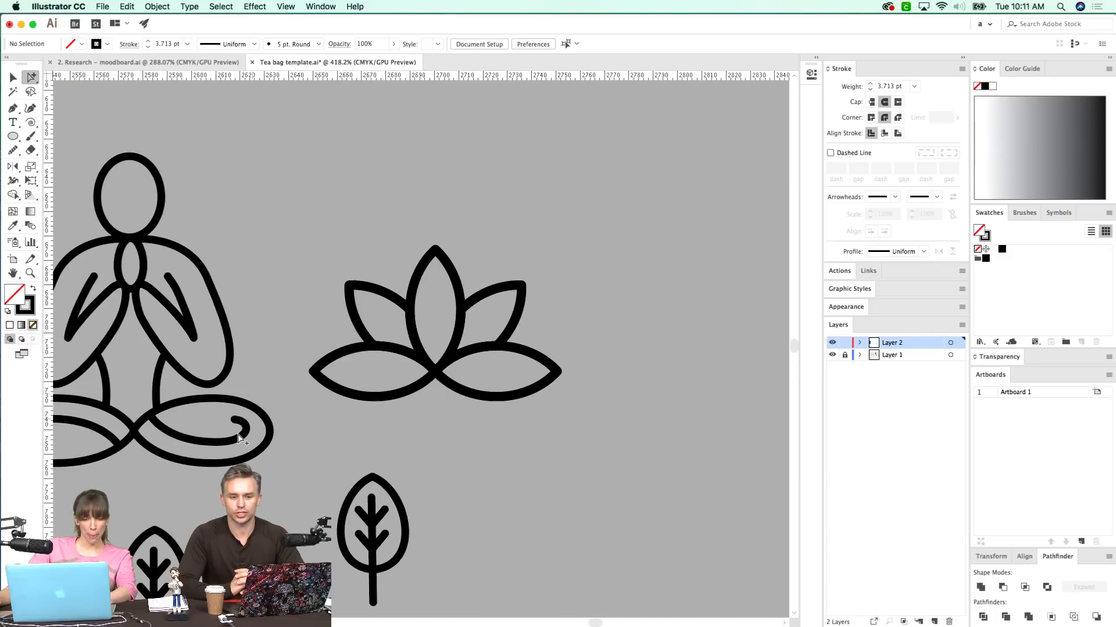
pyautogui.moveTo(466, 380); pyautogui.dragTo(527, 392)
pyautogui.click(439, 370)
pyautogui.press('v')
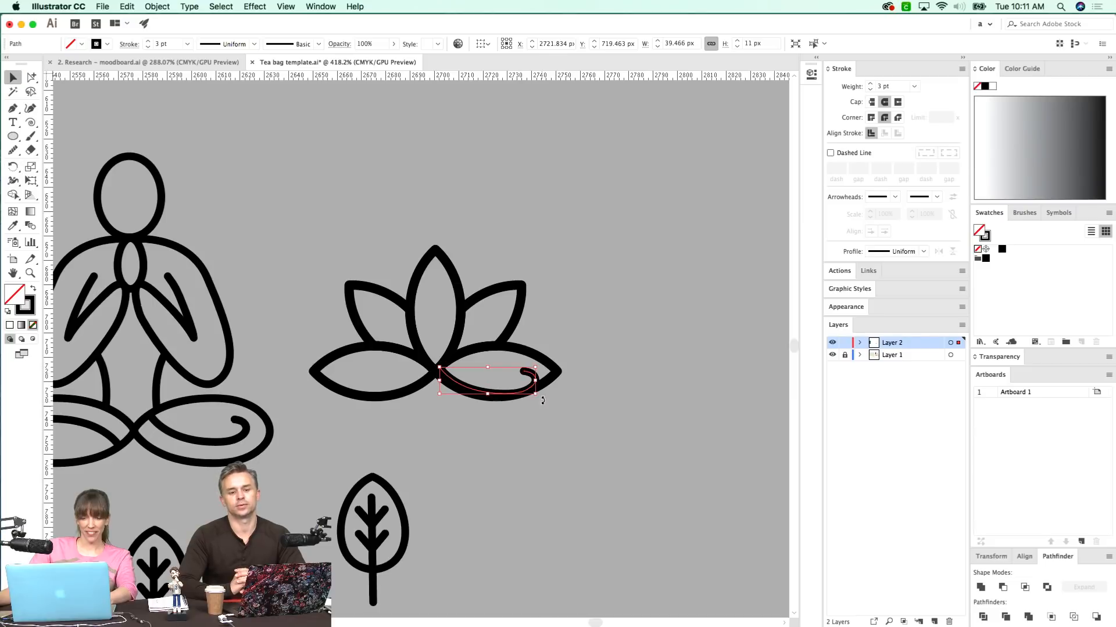
# - Scale down and rotate the copied curl to about 29 px wide so it fits inside the lower right petal
pyautogui.moveTo(535, 394)
pyautogui.mouseDown()
pyautogui.moveTo(523, 388)
pyautogui.moveTo(546, 372)
pyautogui.mouseUp()
pyautogui.press('r')
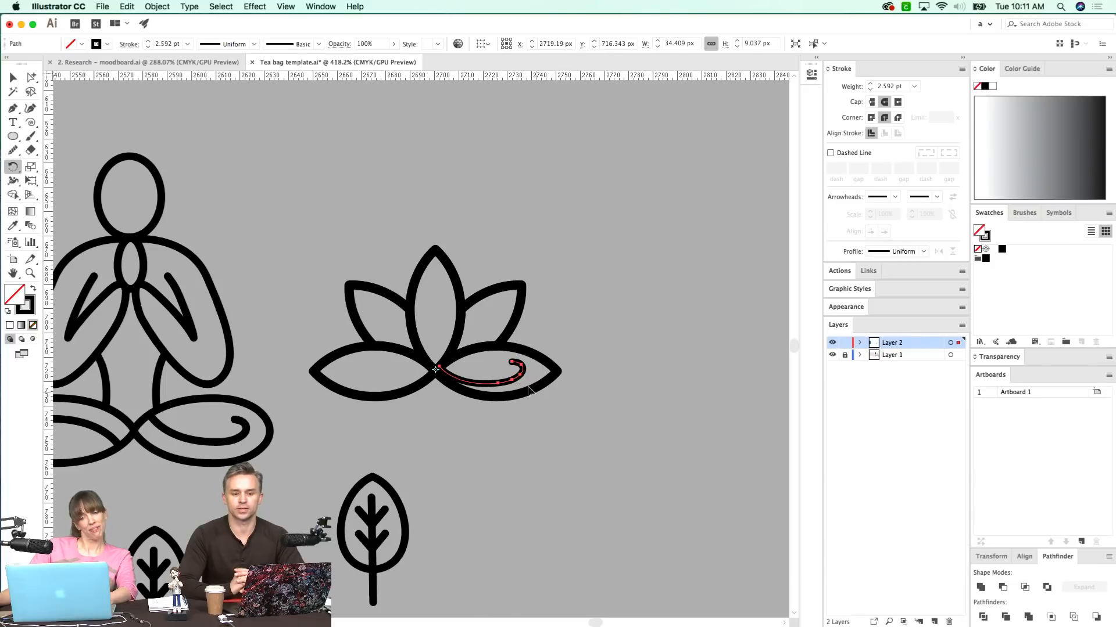
pyautogui.press('v')
pyautogui.moveTo(482, 385); pyautogui.dragTo(511, 369)
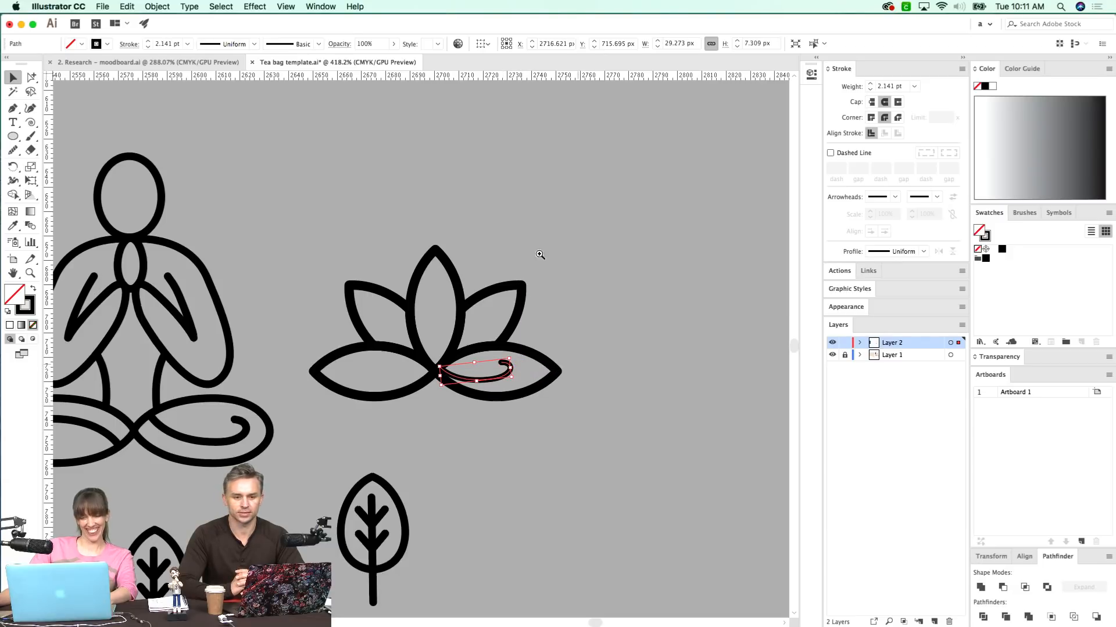
# - Match the curl's stroke to the lotus petals' 3.713 pt stroke with the Eyedropper
pyautogui.moveTo(587, 241); pyautogui.dragTo(281, 496)
pyautogui.press('i')
pyautogui.click(592, 406)
pyautogui.hscroll(3, 453, 406)
pyautogui.press('v')
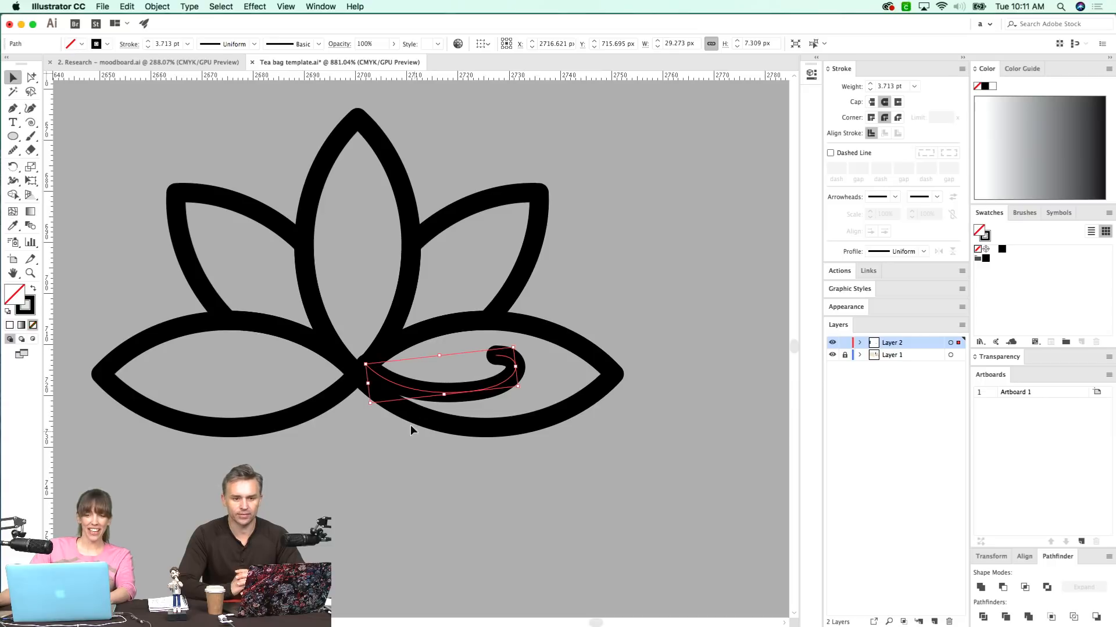
# - Move the curl's starting anchor point onto the point where the lotus petals meet
pyautogui.press('a')
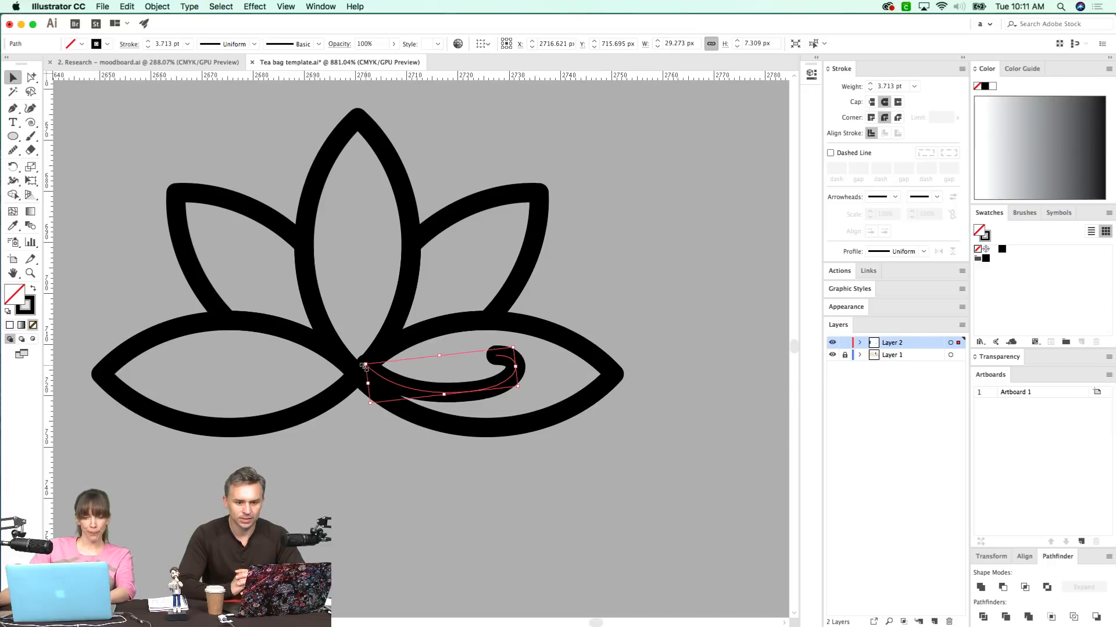
pyautogui.press('super+y')
pyautogui.press('super+shift+a')
pyautogui.moveTo(369, 370); pyautogui.dragTo(359, 372)
pyautogui.press('super+y')
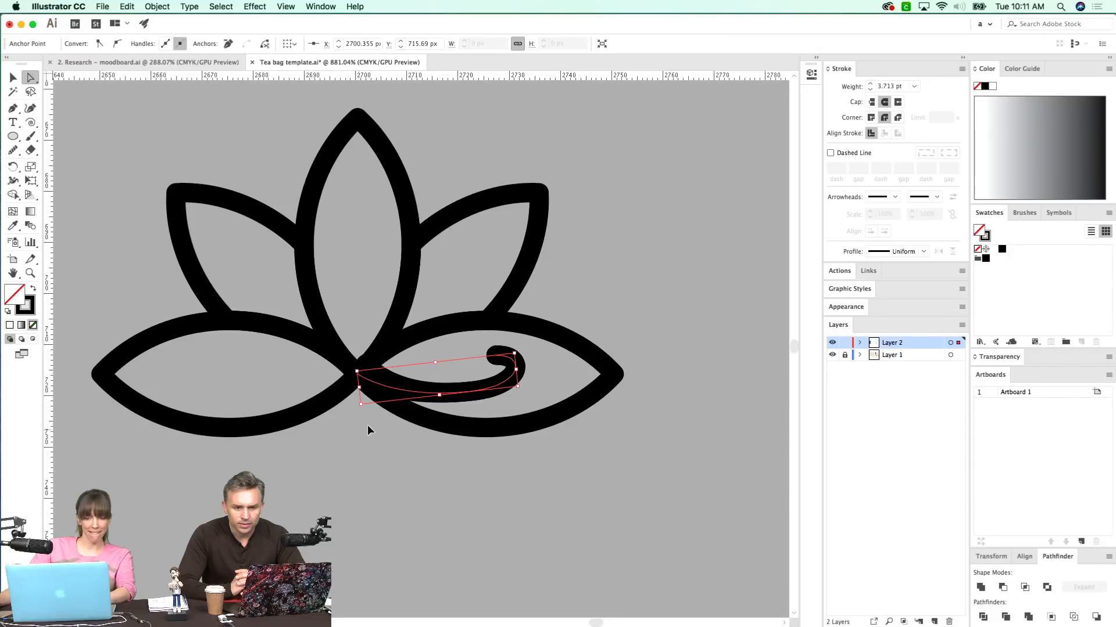
pyautogui.press('super+z')
pyautogui.press('super+y')
pyautogui.keyDown('alt'); pyautogui.click(472, 393); pyautogui.keyUp('alt')
pyautogui.press('super+shift+z')
pyautogui.press('super+y')
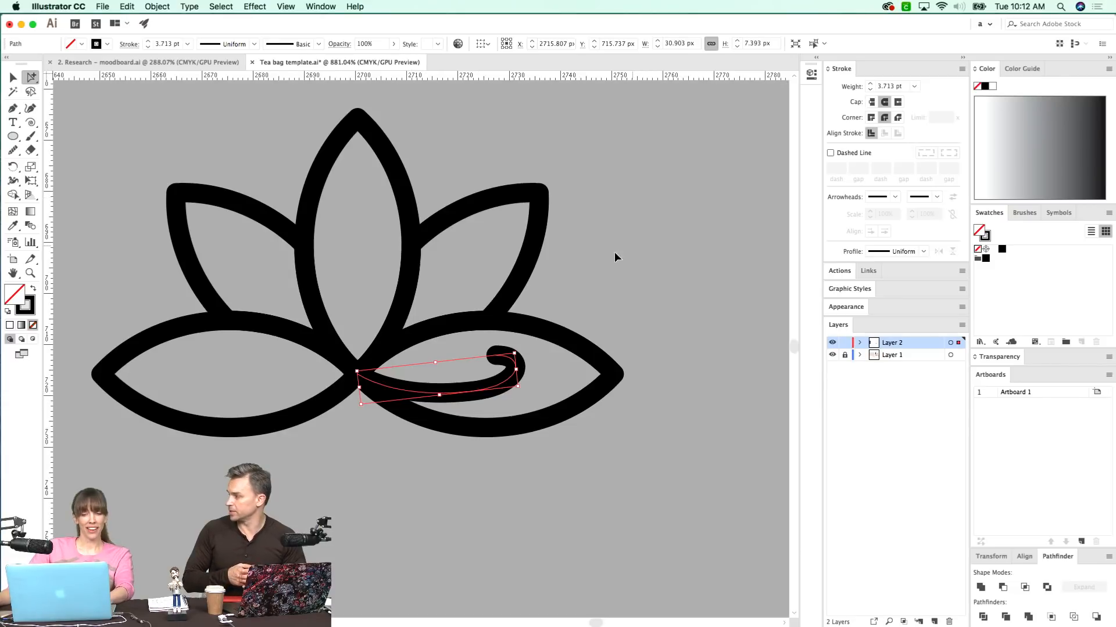
# - Rotate copies of the curl 90° and 180° about the petals' meeting point into the center and lower left petals
pyautogui.press('super+shift+a')
pyautogui.click(463, 397)
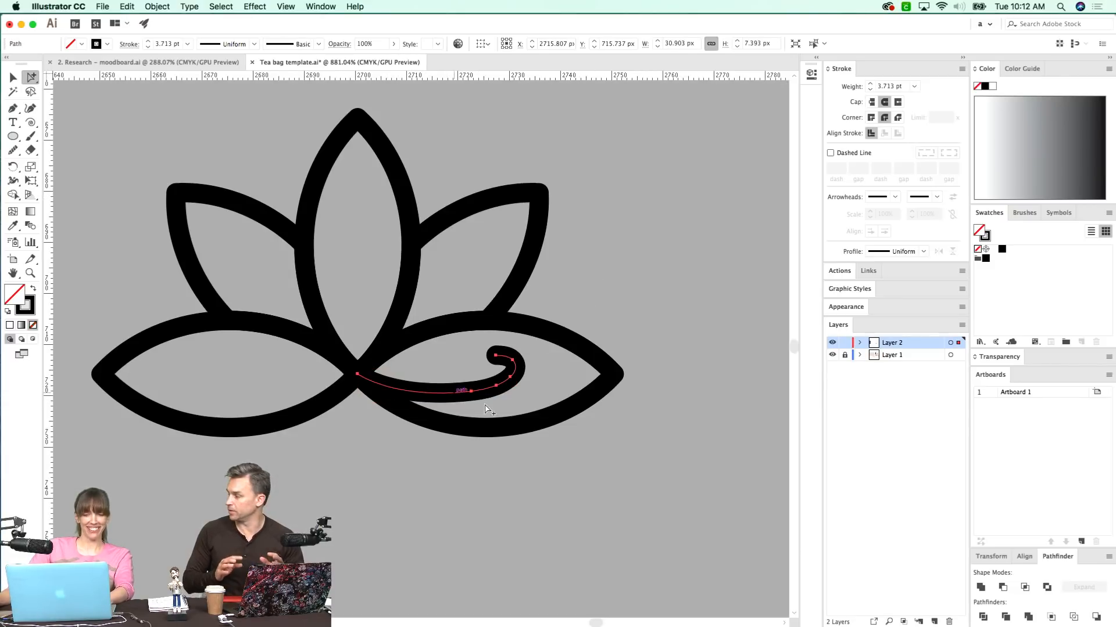
pyautogui.press('r')
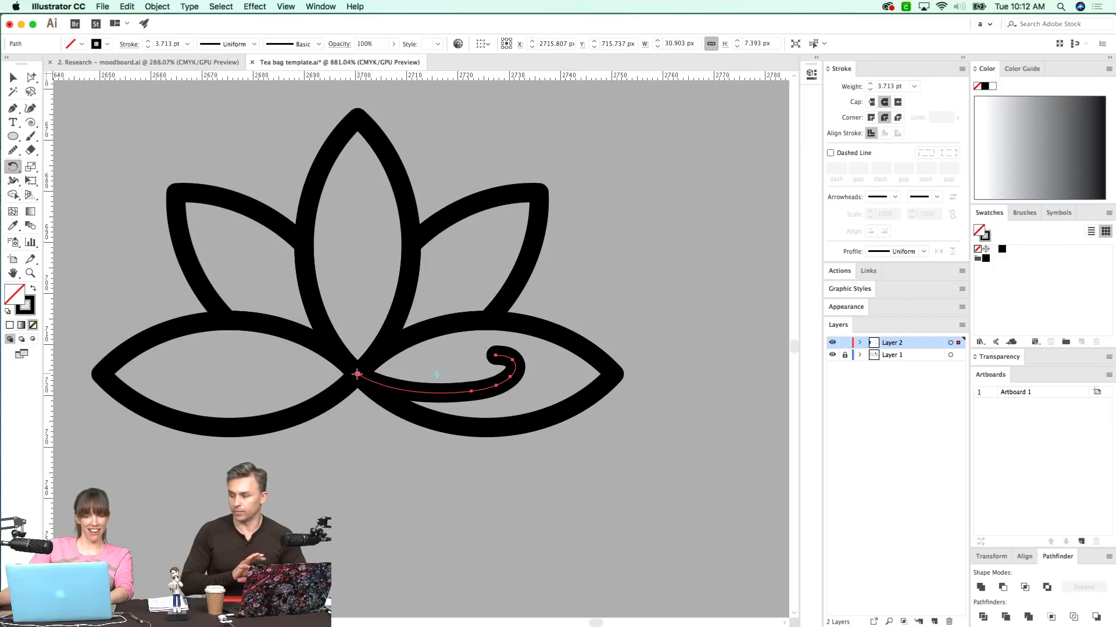
pyautogui.moveTo(503, 371); pyautogui.dragTo(351, 286)
pyautogui.press('super+z')
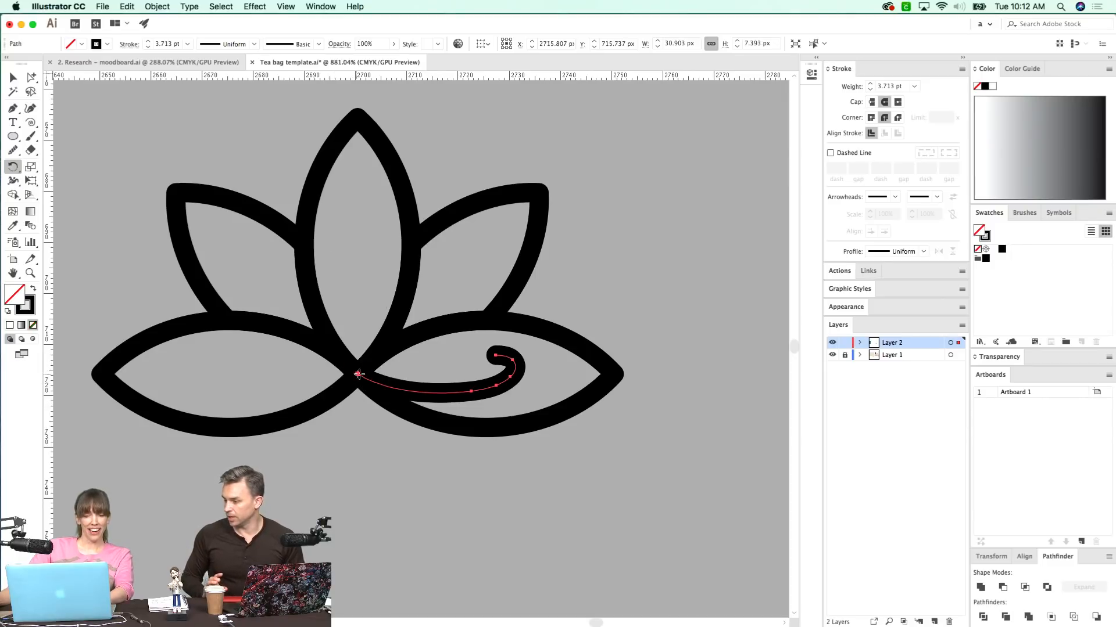
pyautogui.moveTo(482, 390); pyautogui.dragTo(371, 285)
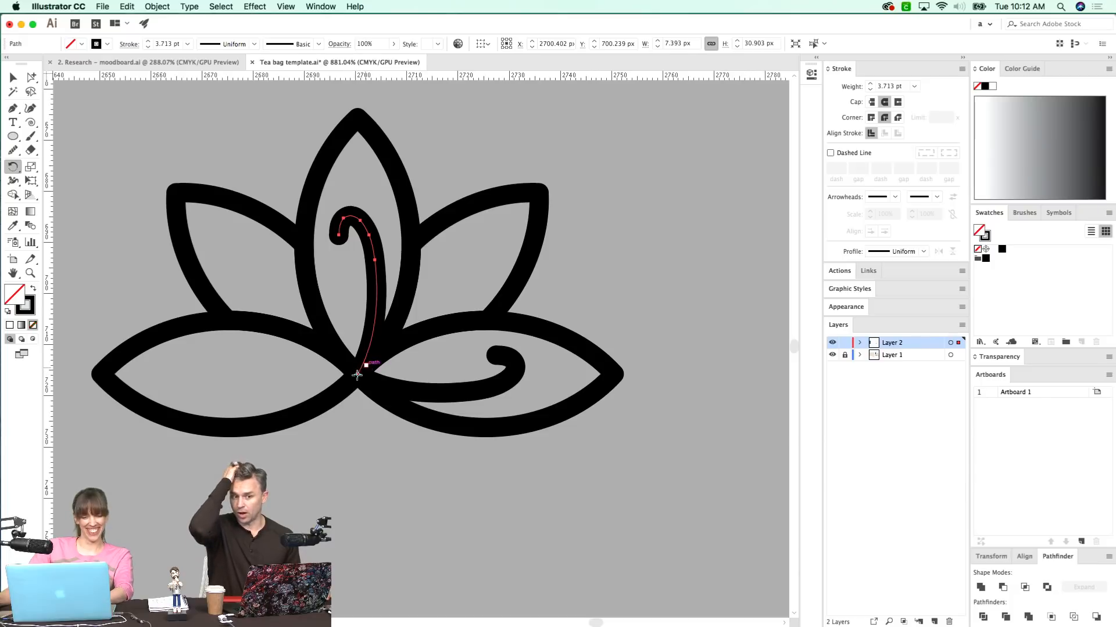
pyautogui.moveTo(294, 308); pyautogui.dragTo(244, 393)
pyautogui.press('super+shift+a')
pyautogui.press('super+y')
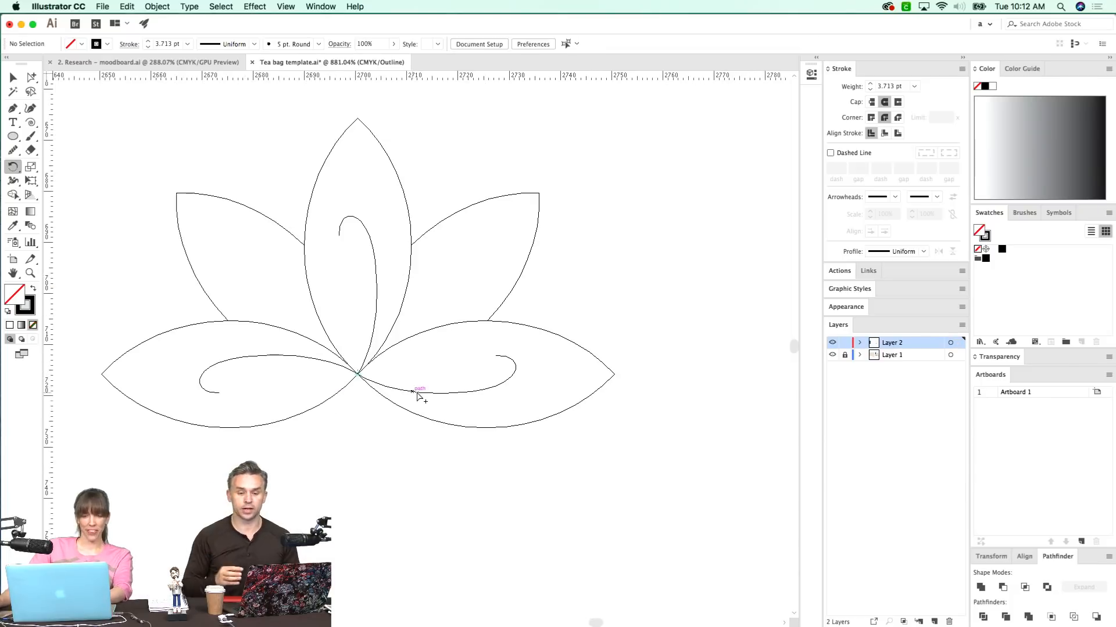
# - Select the whole lotus with its curls and match its stroke to the meditating figure's 3 pt stroke
pyautogui.press('super+y')
pyautogui.press('super+minus')
pyautogui.press('super+minus')
pyautogui.press('super+minus')
pyautogui.press('super+minus')
pyautogui.press('super+minus')
pyautogui.moveTo(464, 298); pyautogui.dragTo(479, 251)
pyautogui.press('v')
pyautogui.moveTo(485, 261); pyautogui.dragTo(483, 372)
pyautogui.press('z')
pyautogui.moveTo(383, 332); pyautogui.dragTo(470, 400)
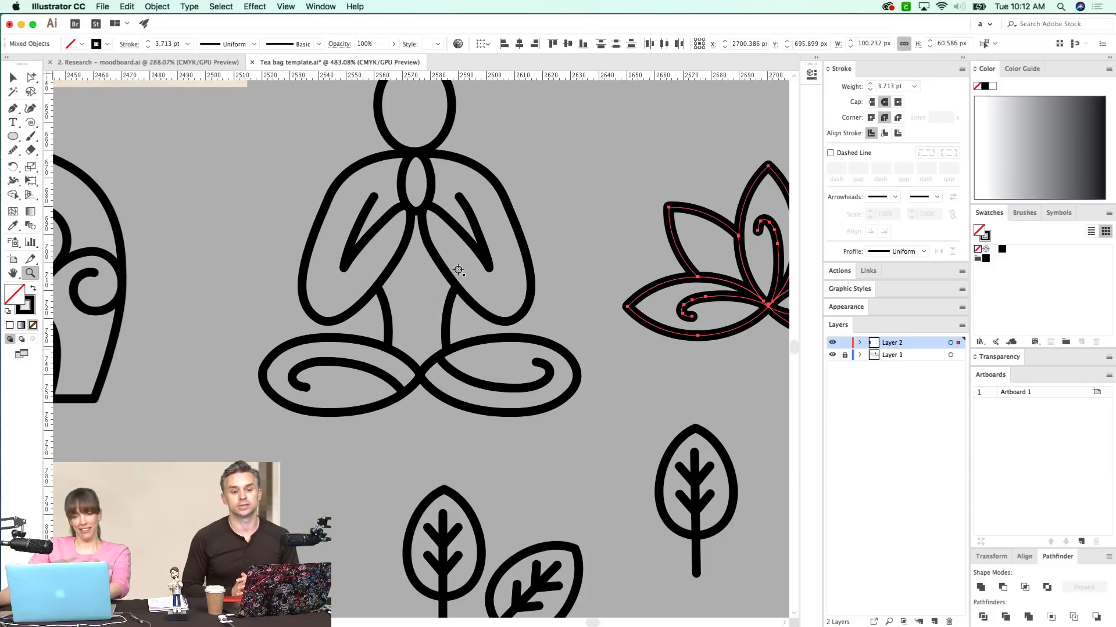
pyautogui.press('i')
pyautogui.press('super+shift+a')
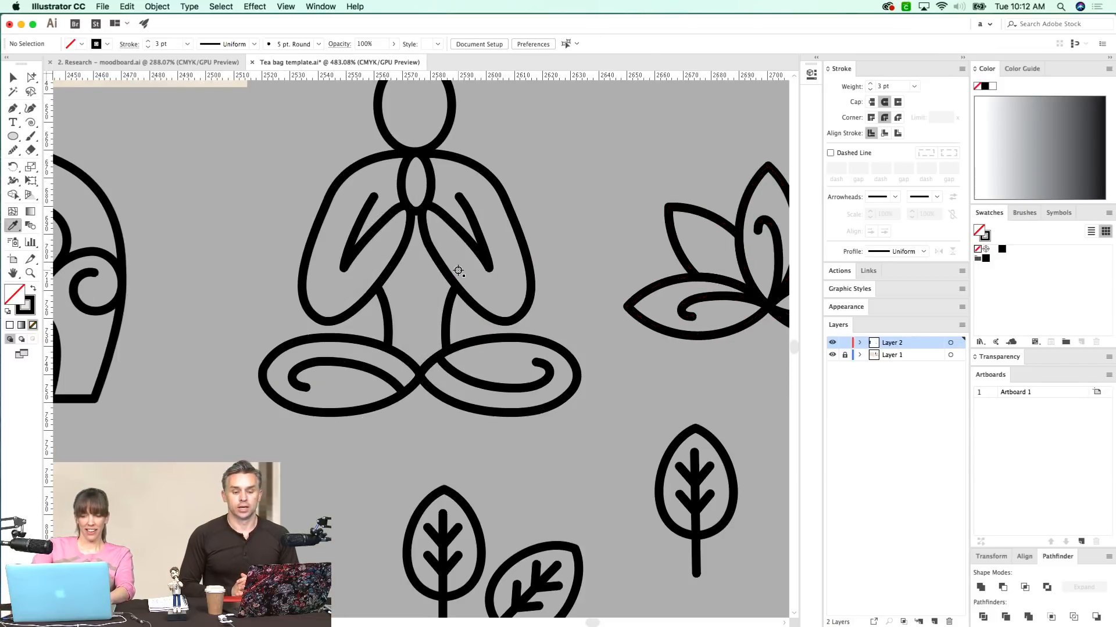
# - Scale the meditating figure uniformly to 90% with Scale Strokes & Effects off, and shrink it further to about 82 px wide
pyautogui.press('super+minus')
pyautogui.press('super+minus')
pyautogui.press('super+minus')
pyautogui.hscroll(-3, 482, 285)
pyautogui.scroll(-2, 483, 285)
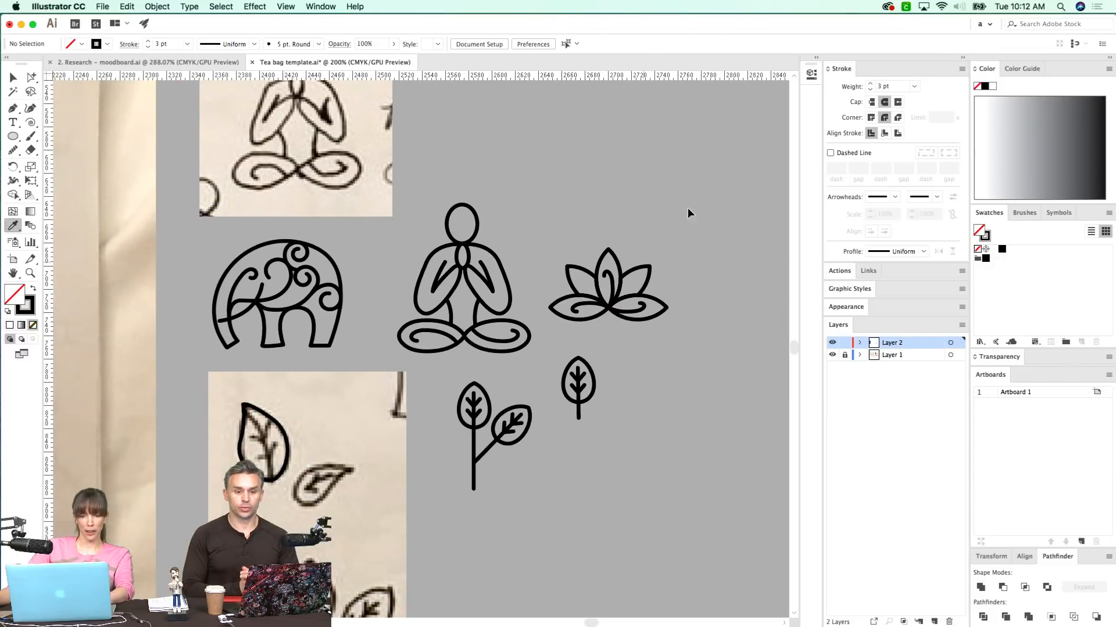
pyautogui.press('v')
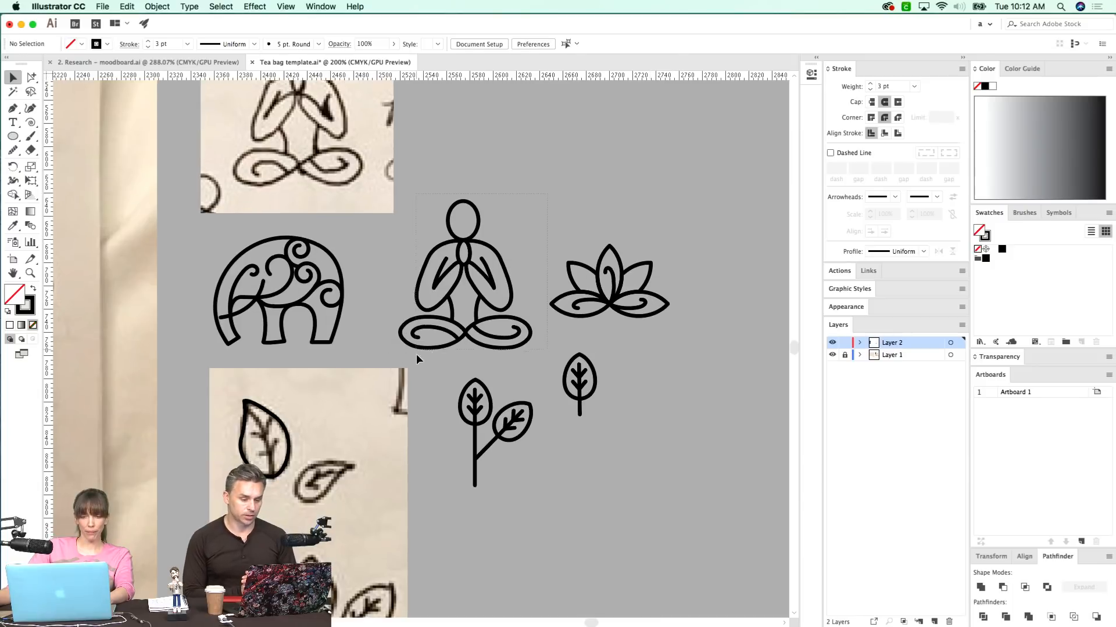
pyautogui.click(424, 348)
pyautogui.scroll(-3, 444, 192)
pyautogui.hscroll(-1, 445, 192)
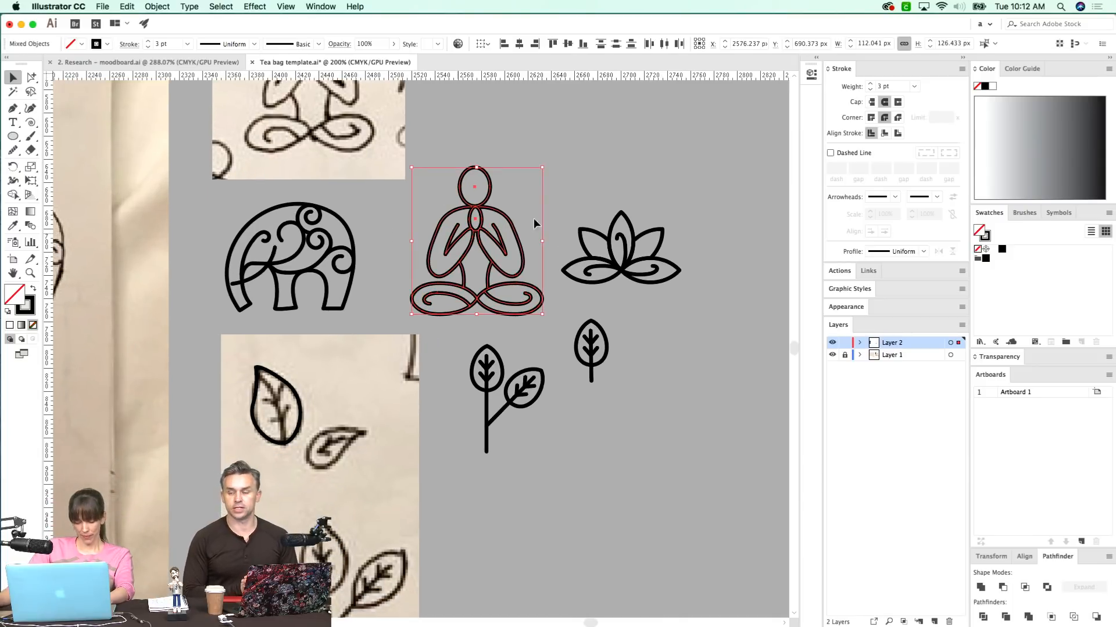
pyautogui.moveTo(542, 168); pyautogui.dragTo(524, 211)
pyautogui.press('super+z')
pyautogui.press('s')
pyautogui.keyDown('alt'); pyautogui.click(465, 103); pyautogui.keyUp('alt')
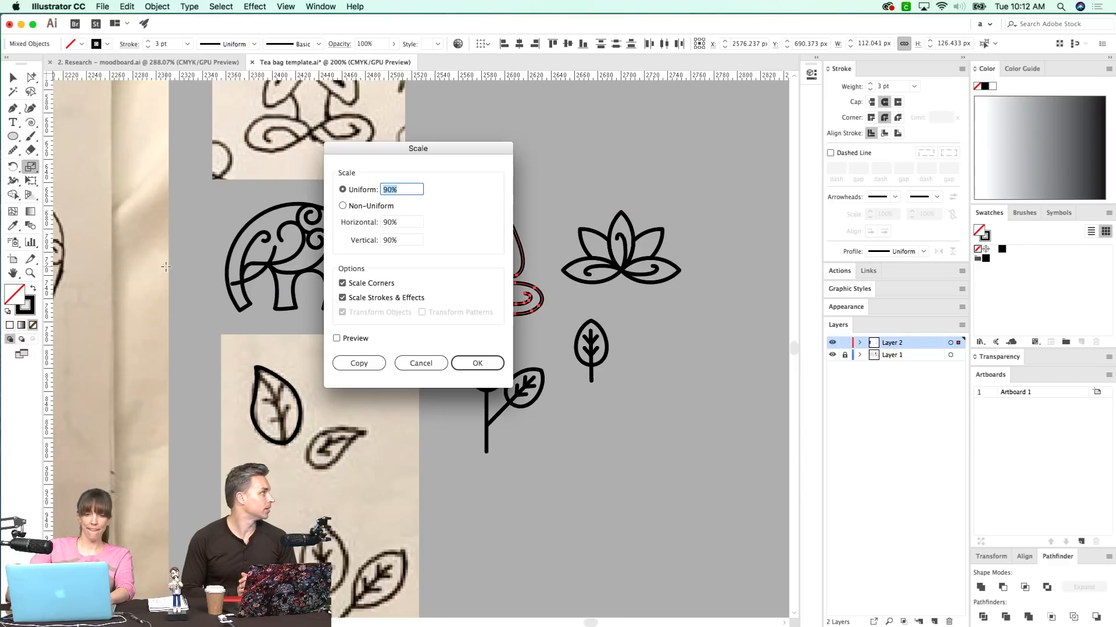
pyautogui.click(342, 298)
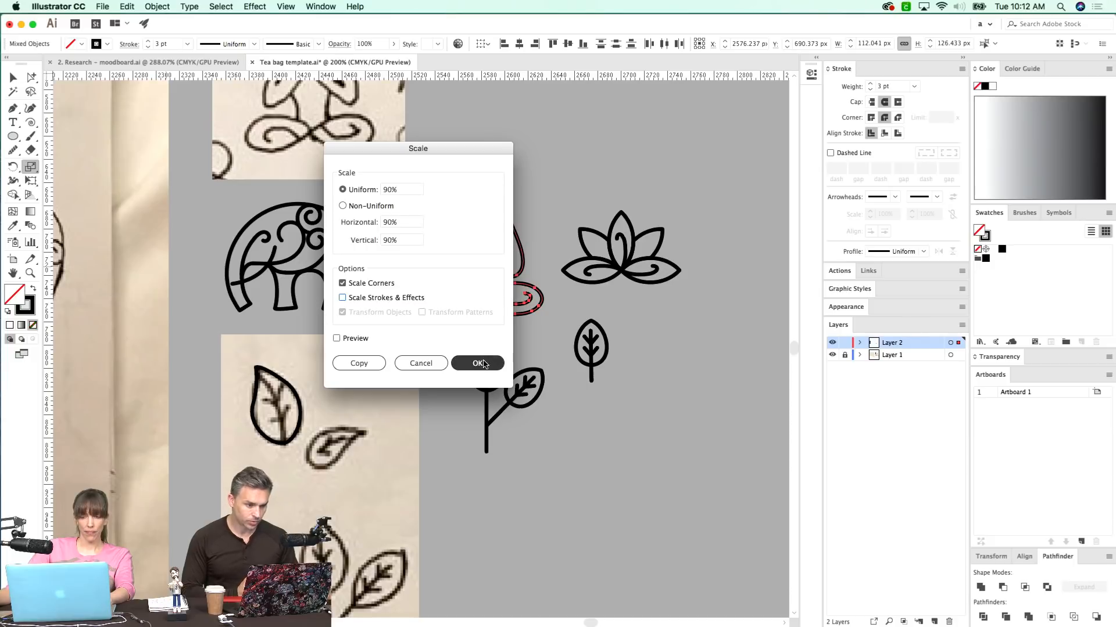
pyautogui.press('Return')
pyautogui.press('v')
pyautogui.moveTo(518, 192); pyautogui.dragTo(496, 217)
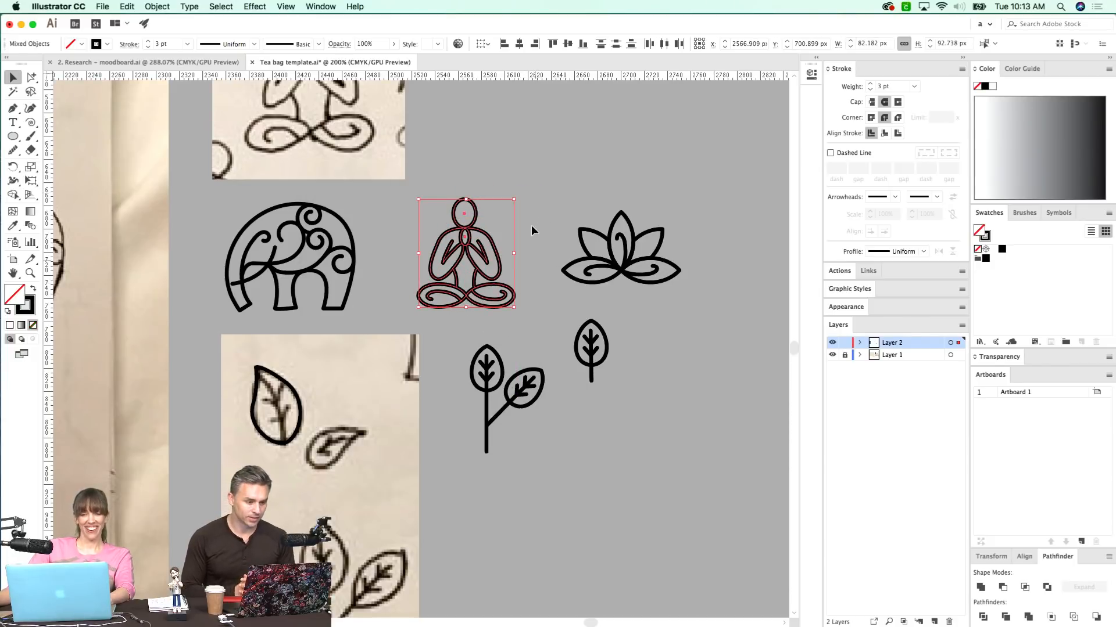
# - Try scaling the elephant, meditating figure and lotus down together to about 320 px wide, and undo the scaling
pyautogui.click(541, 246)
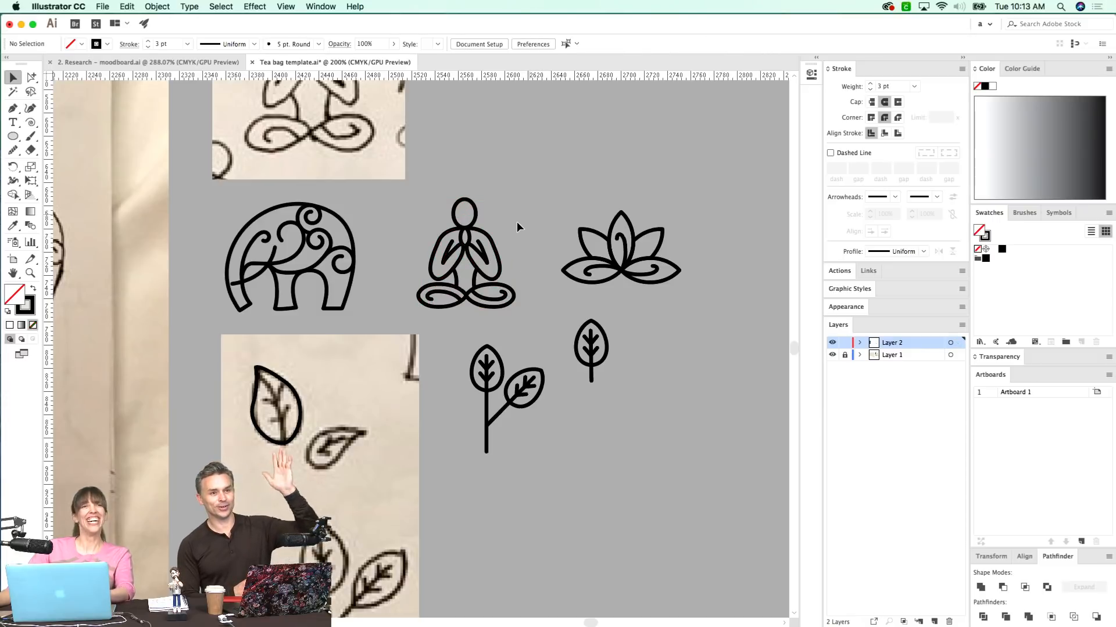
pyautogui.click(462, 311)
pyautogui.keyDown('shift'); pyautogui.click(566, 271); pyautogui.keyUp('shift')
pyautogui.keyDown('shift'); pyautogui.click(240, 300); pyautogui.keyUp('shift')
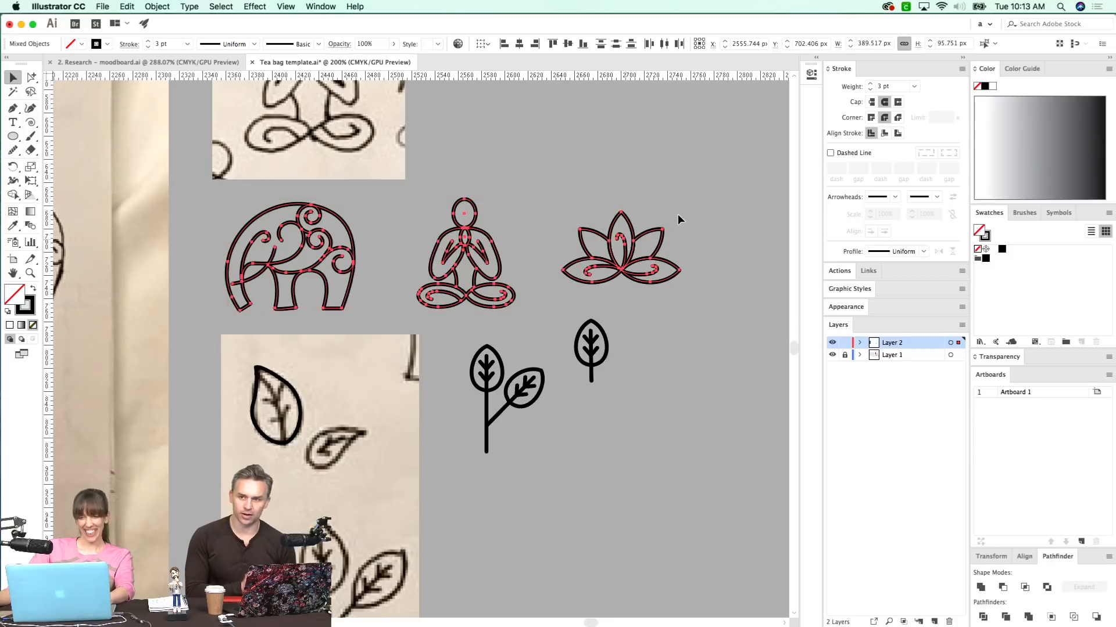
pyautogui.moveTo(679, 199); pyautogui.dragTo(598, 219)
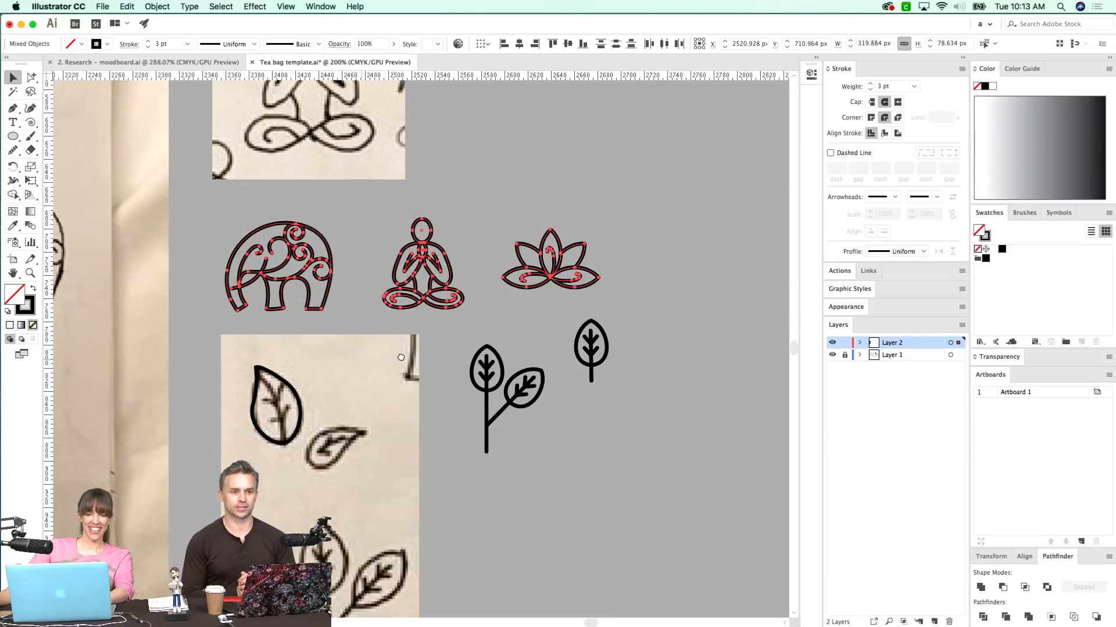
pyautogui.hscroll(-3, 494, 337)
pyautogui.press('super+z')
pyautogui.hscroll(2, 461, 355)
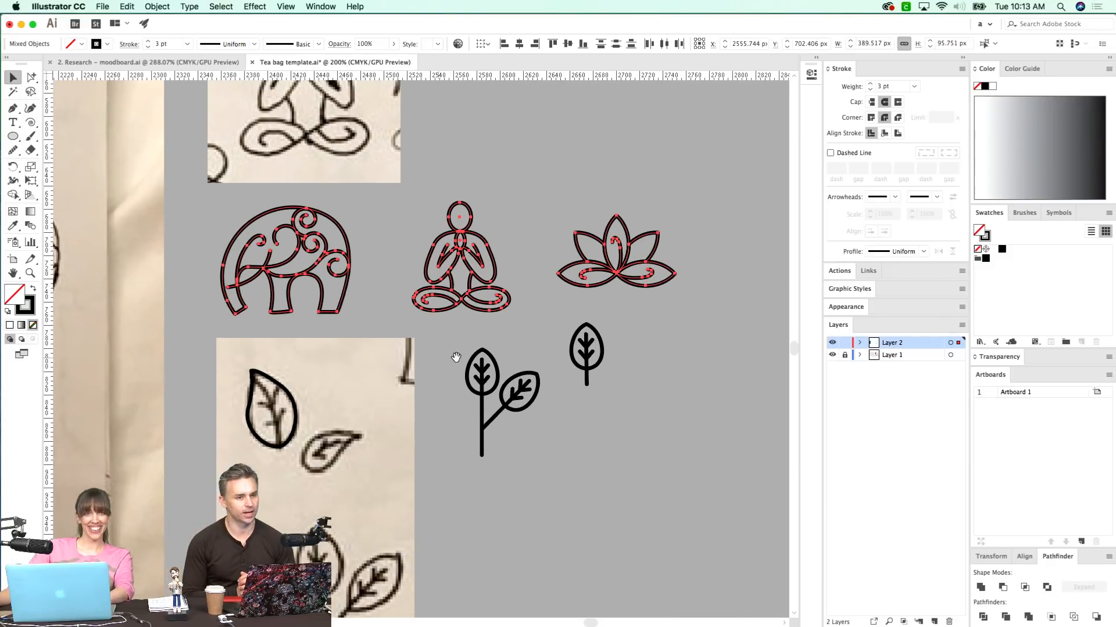
pyautogui.click(606, 271)
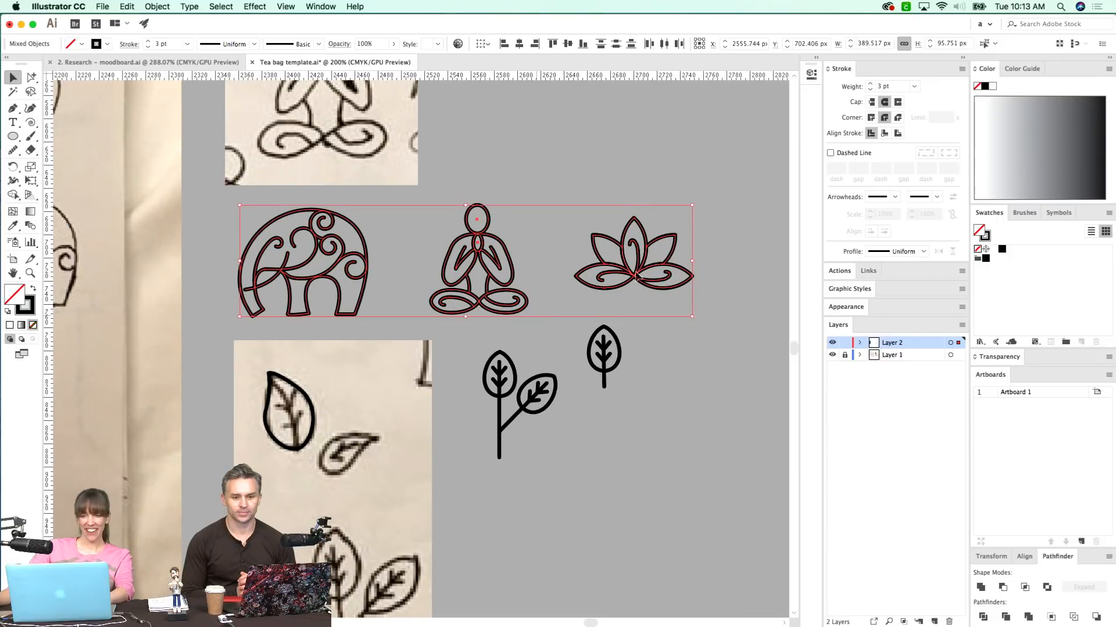
pyautogui.press('s')
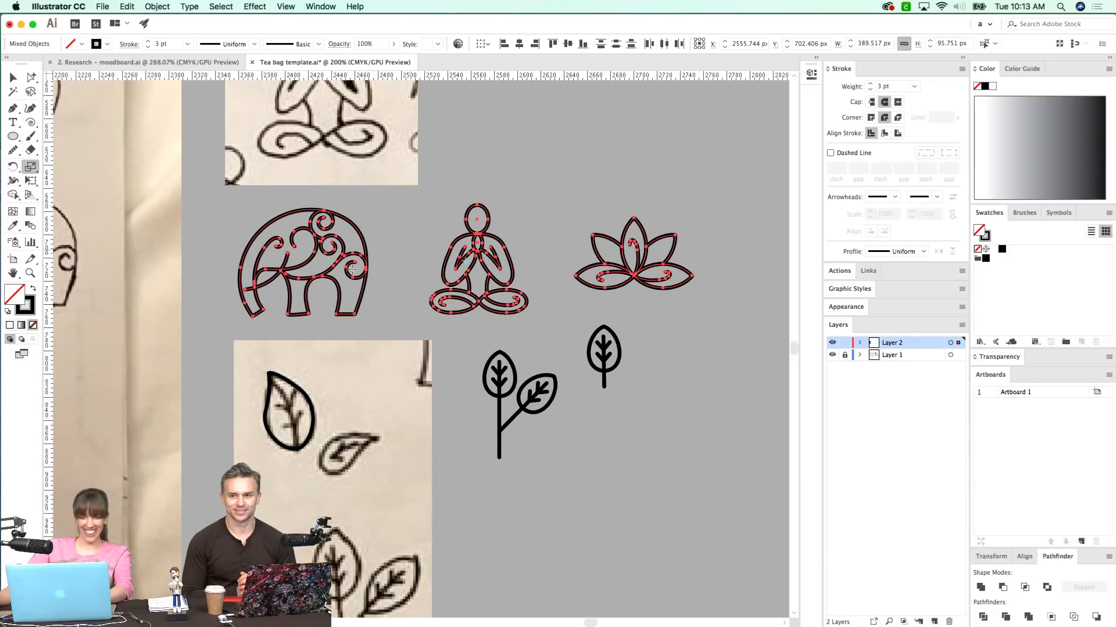
pyautogui.press('i')
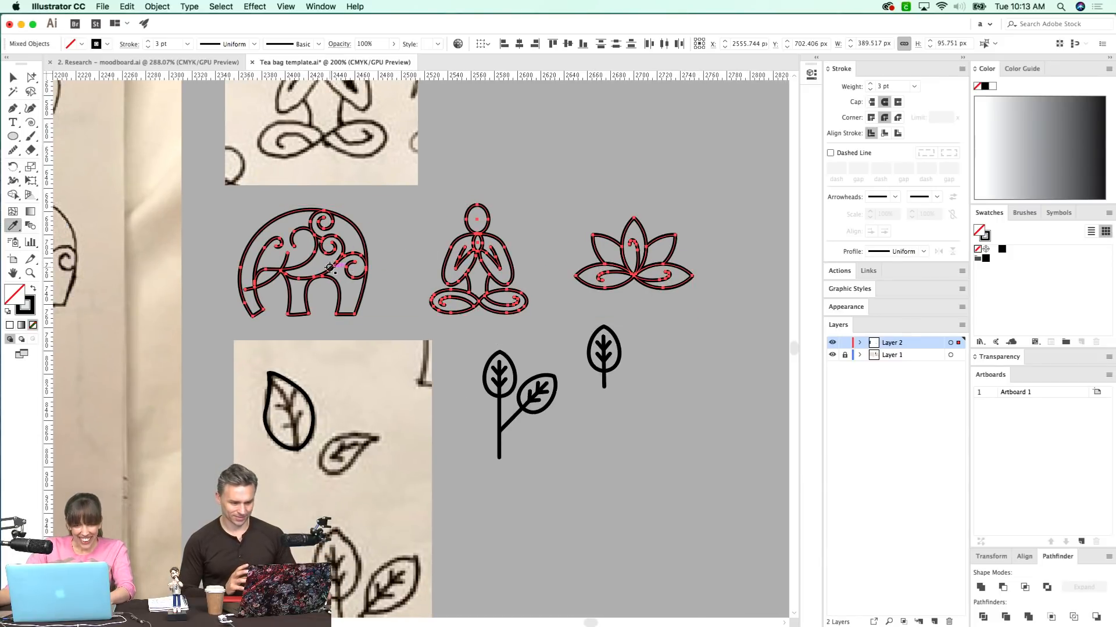
pyautogui.press('super+shift+a')
pyautogui.hscroll(1, 493, 303)
pyautogui.hscroll(-1, 465, 317)
pyautogui.press('v')
pyautogui.click(459, 313)
pyautogui.scroll(-3, 498, 301)
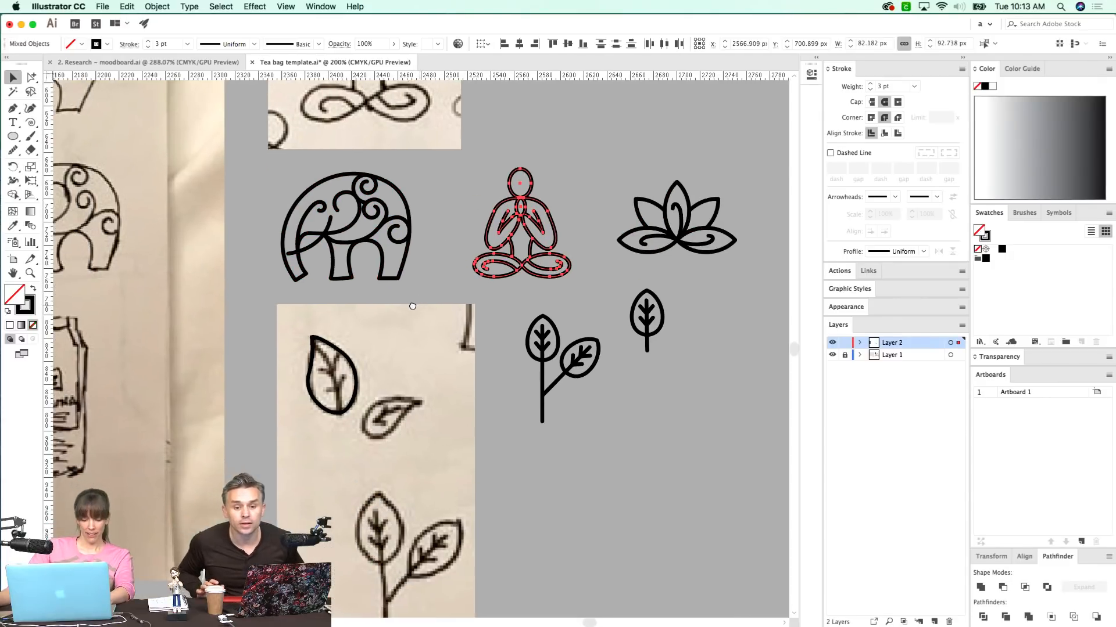
pyautogui.press('super+minus')
pyautogui.press('super+minus')
pyautogui.click(385, 230)
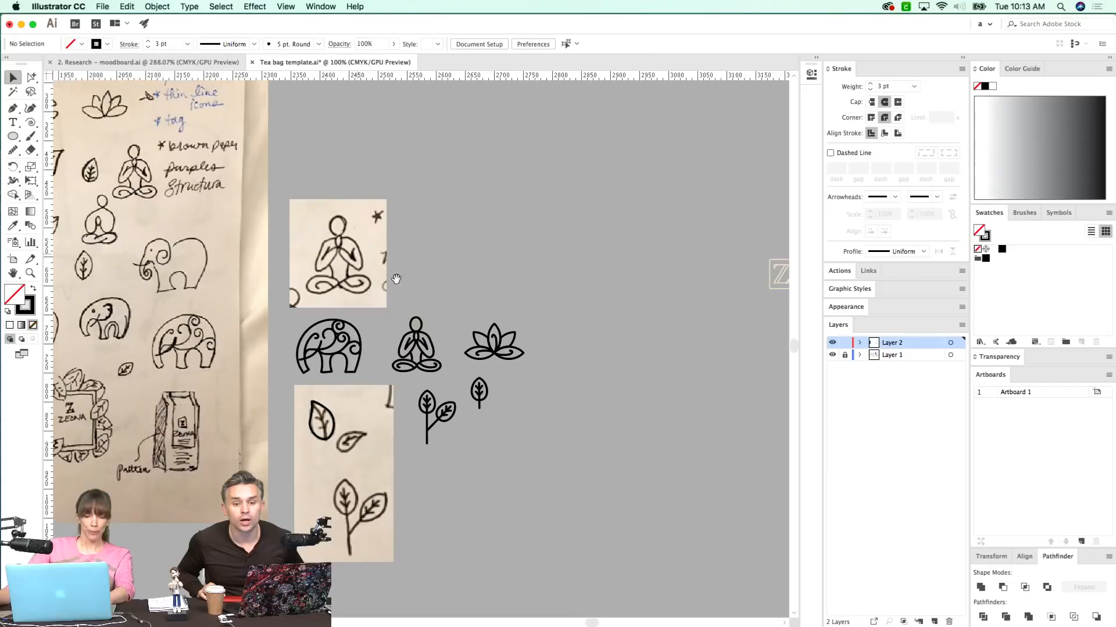
# - Group the paths of the elephant, the meditating figure and the lotus so each icon is its own group
pyautogui.moveTo(537, 341); pyautogui.dragTo(615, 291)
pyautogui.moveTo(290, 350); pyautogui.dragTo(238, 377)
pyautogui.click(387, 323)
pyautogui.moveTo(341, 353); pyautogui.dragTo(337, 353)
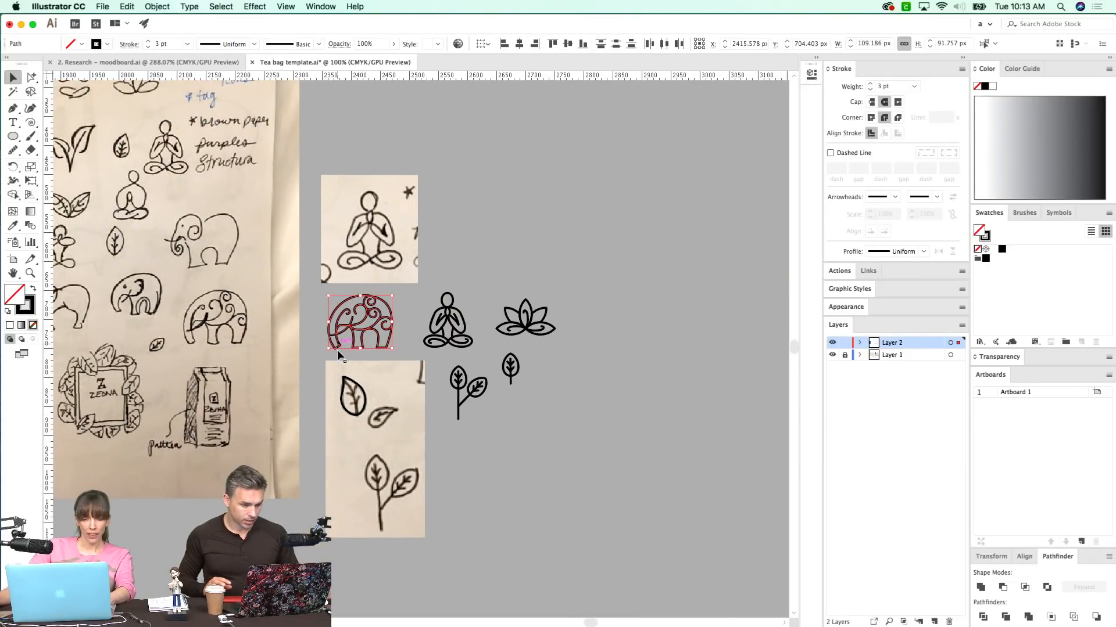
pyautogui.press('BackSpace')
pyautogui.click(456, 342)
pyautogui.press('BackSpace')
pyautogui.click(505, 333)
pyautogui.press('BackSpace')
pyautogui.press('super+z')
pyautogui.press('super+z')
pyautogui.press('super+z')
# - Move the icons into a compact cluster with the elephant above the meditating figure and the lotus
pyautogui.click(465, 355)
pyautogui.moveTo(461, 372); pyautogui.dragTo(396, 364)
pyautogui.moveTo(345, 308); pyautogui.dragTo(493, 222)
pyautogui.moveTo(614, 194); pyautogui.dragTo(356, 392)
pyautogui.moveTo(283, 369); pyautogui.dragTo(294, 337)
pyautogui.moveTo(410, 414); pyautogui.dragTo(397, 324)
pyautogui.hotkey('ctrl', '-')
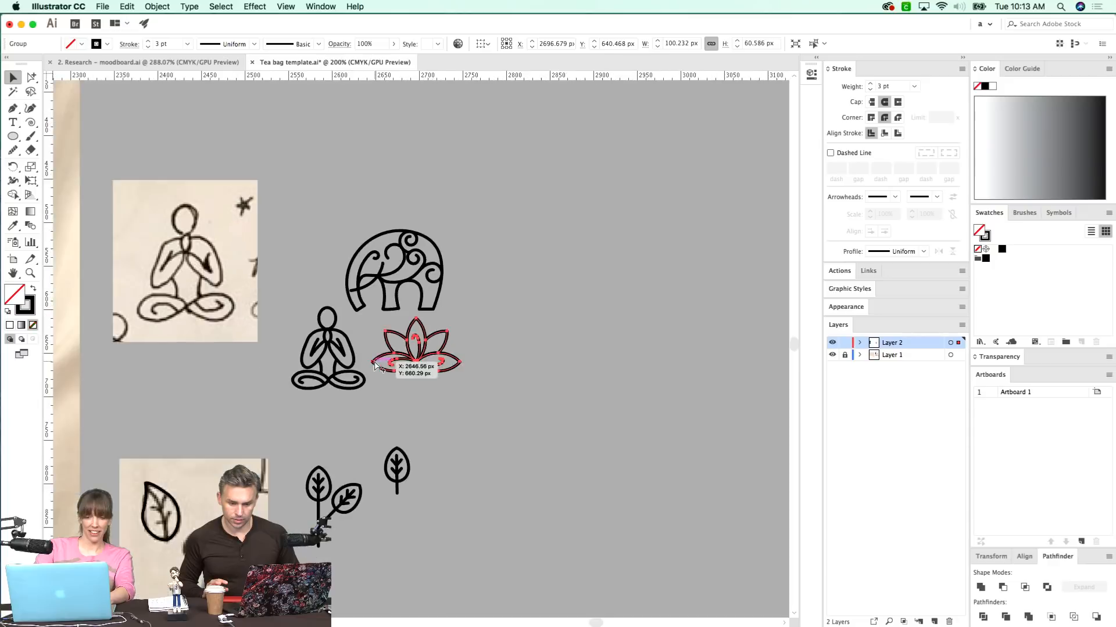
# - Group the paths of the single leaf and of the two-leaf sprig so each is its own group
pyautogui.hotkey('ctrl', '-')
pyautogui.click(402, 436)
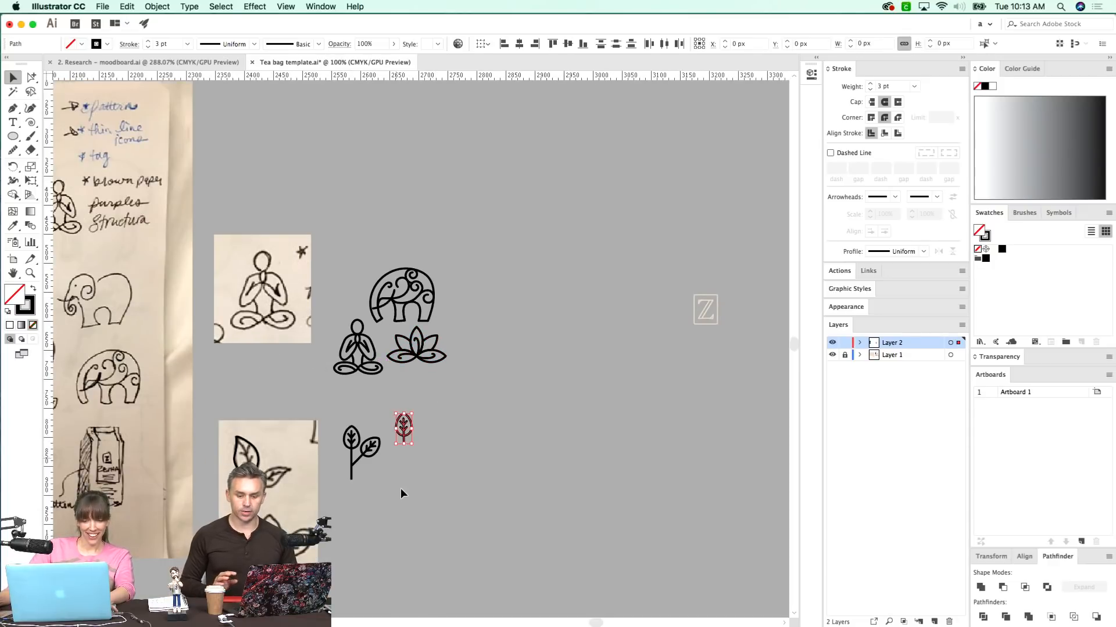
pyautogui.press('Delete')
pyautogui.moveTo(377, 416); pyautogui.dragTo(341, 502)
pyautogui.press('Delete')
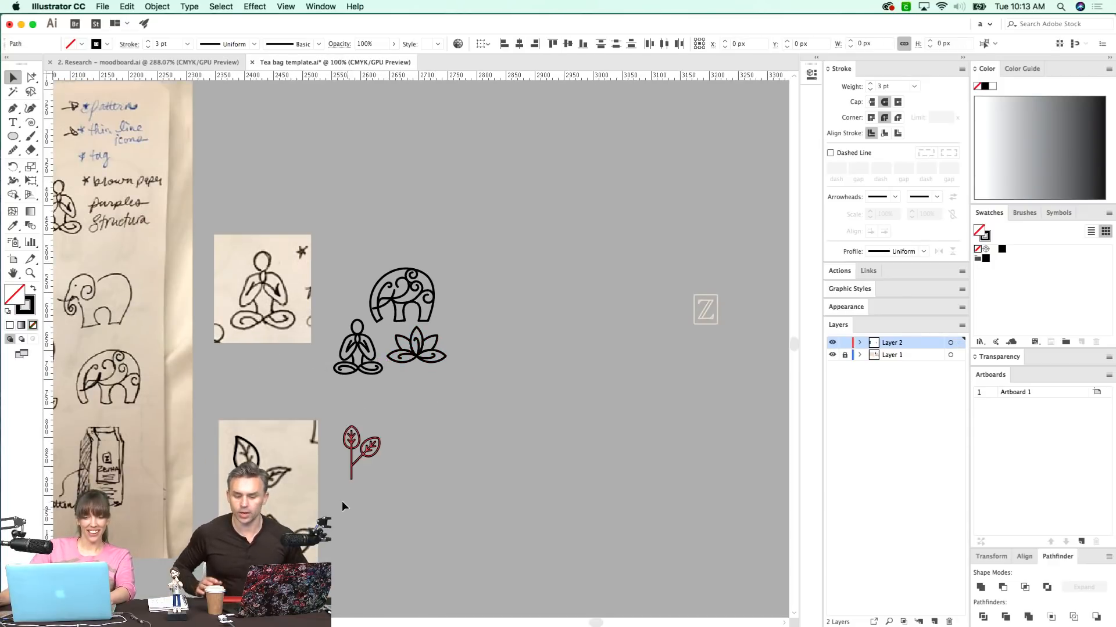
pyautogui.press('super+z')
pyautogui.press('super+z')
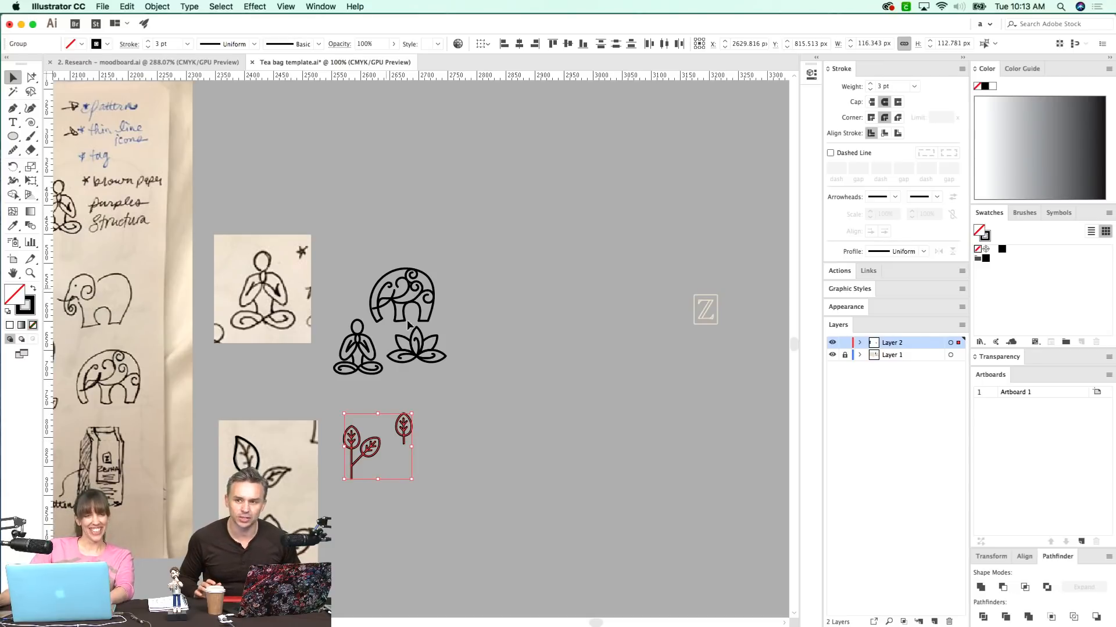
# - Deselect the leaves and switch the document to full screen mode with the menu bar
pyautogui.click(452, 494)
pyautogui.press('f')
pyautogui.press('c')
pyautogui.click(401, 507)
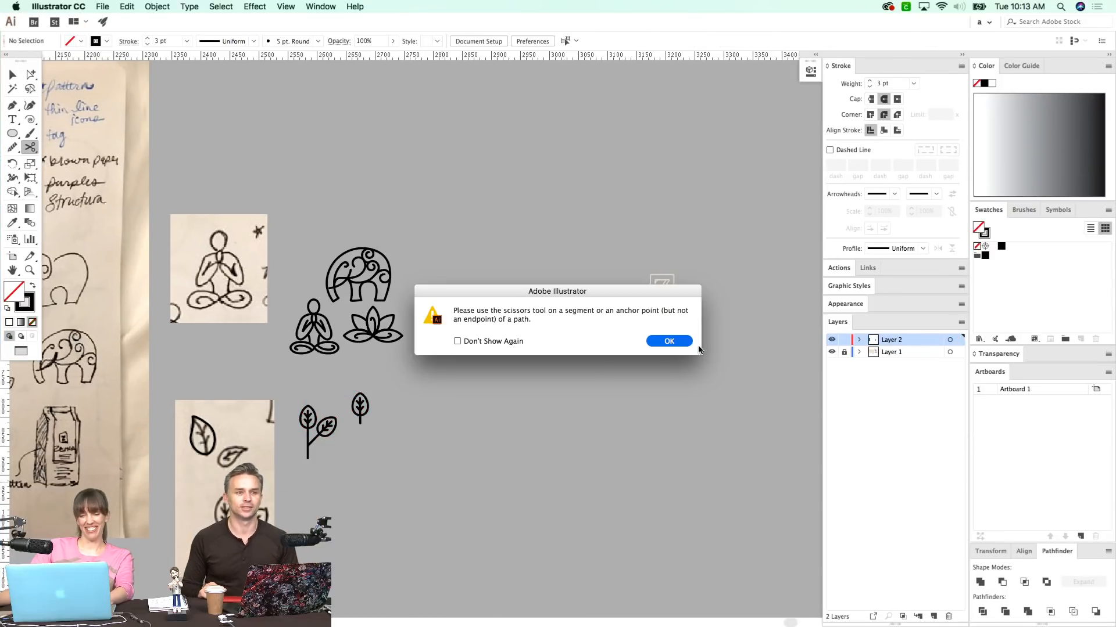
pyautogui.click(684, 343)
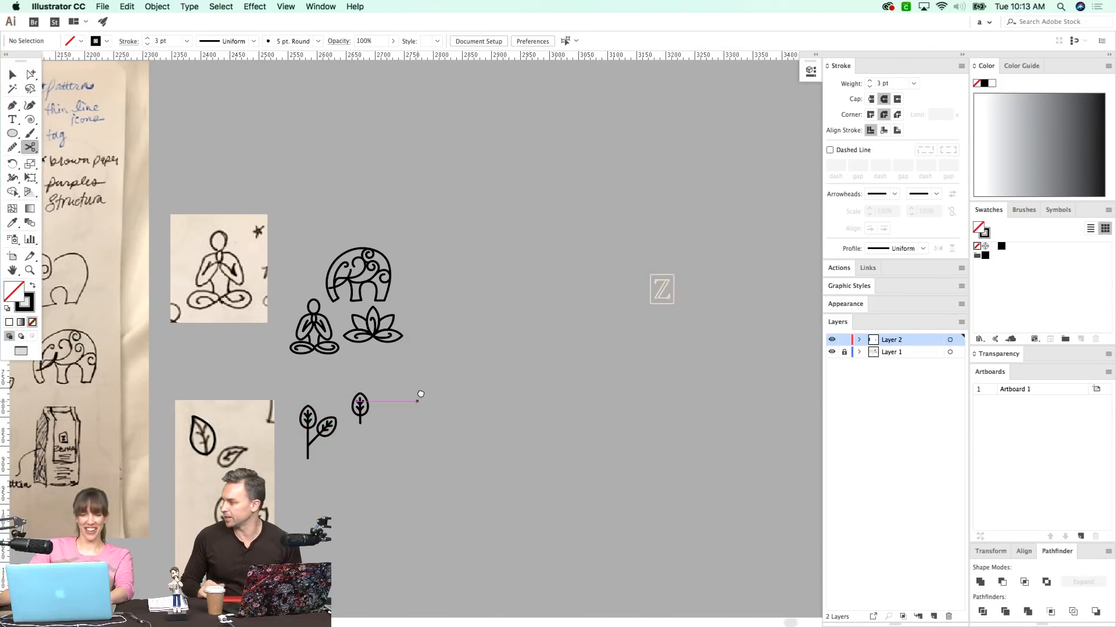
pyautogui.hscroll(-3, 416, 398)
pyautogui.press('z')
pyautogui.moveTo(254, 401); pyautogui.dragTo(311, 434)
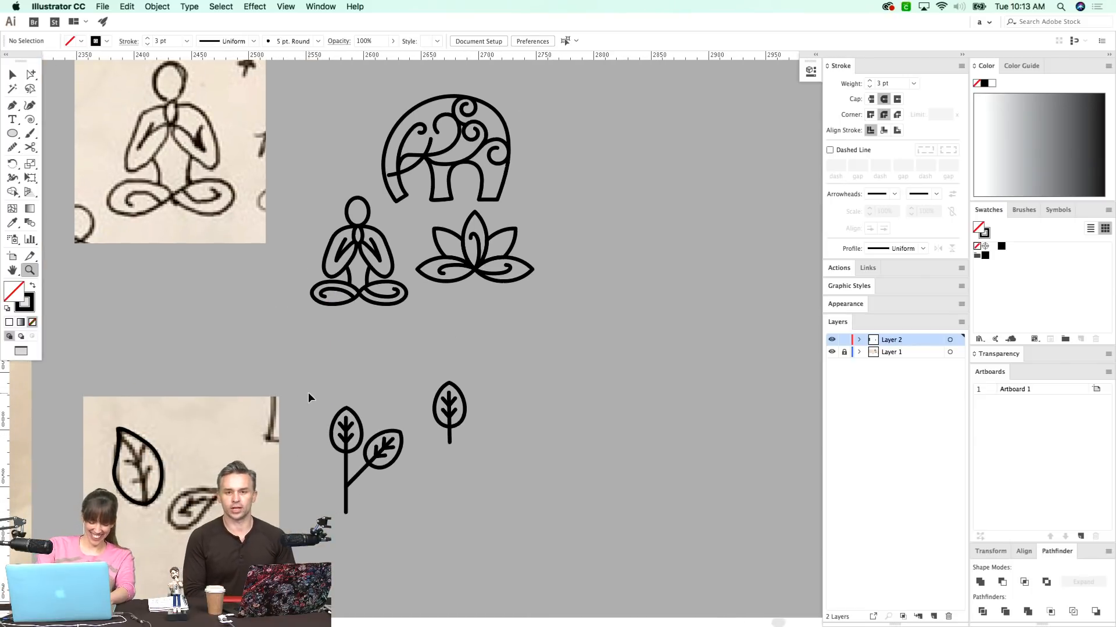
pyautogui.keyDown('alt'); pyautogui.click(309, 398); pyautogui.keyUp('alt')
pyautogui.moveTo(545, 356); pyautogui.dragTo(372, 329)
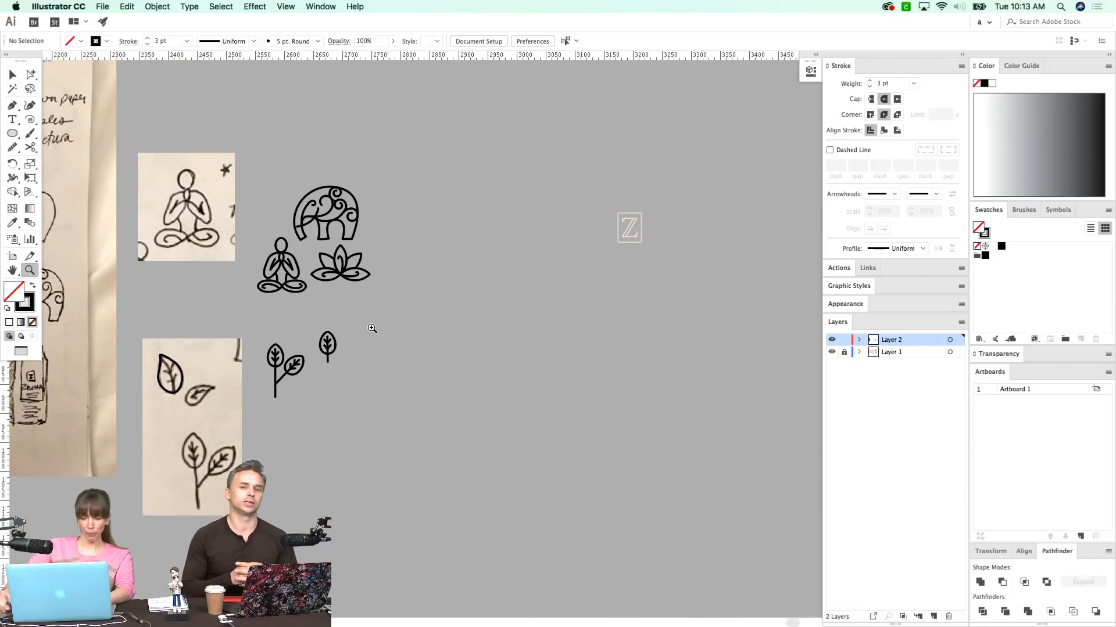
# - Draw an unfilled square about 499 px wide with a 3 pt black stroke in the empty area beside the icons
pyautogui.press('super+minus')
pyautogui.hscroll(2, 447, 334)
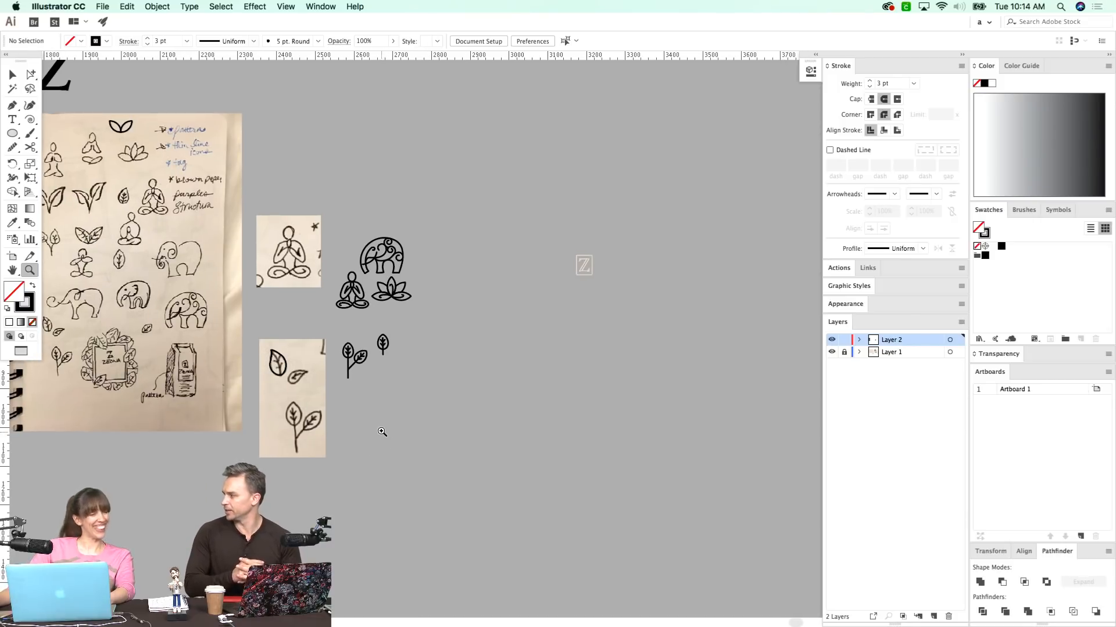
pyautogui.hscroll(5, 461, 428)
pyautogui.press('m')
pyautogui.moveTo(390, 314)
pyautogui.mouseDown()
pyautogui.moveTo(558, 468)
pyautogui.moveTo(584, 506)
pyautogui.mouseUp()
pyautogui.press('super+shift+a')
pyautogui.moveTo(439, 439); pyautogui.dragTo(386, 412)
# - Move the elephant onto the square's left edge near the upper corner and tilt it slightly counter-clockwise
pyautogui.press('z')
pyautogui.moveTo(207, 348); pyautogui.dragTo(298, 407)
pyautogui.moveTo(370, 256); pyautogui.dragTo(271, 274)
pyautogui.press('v')
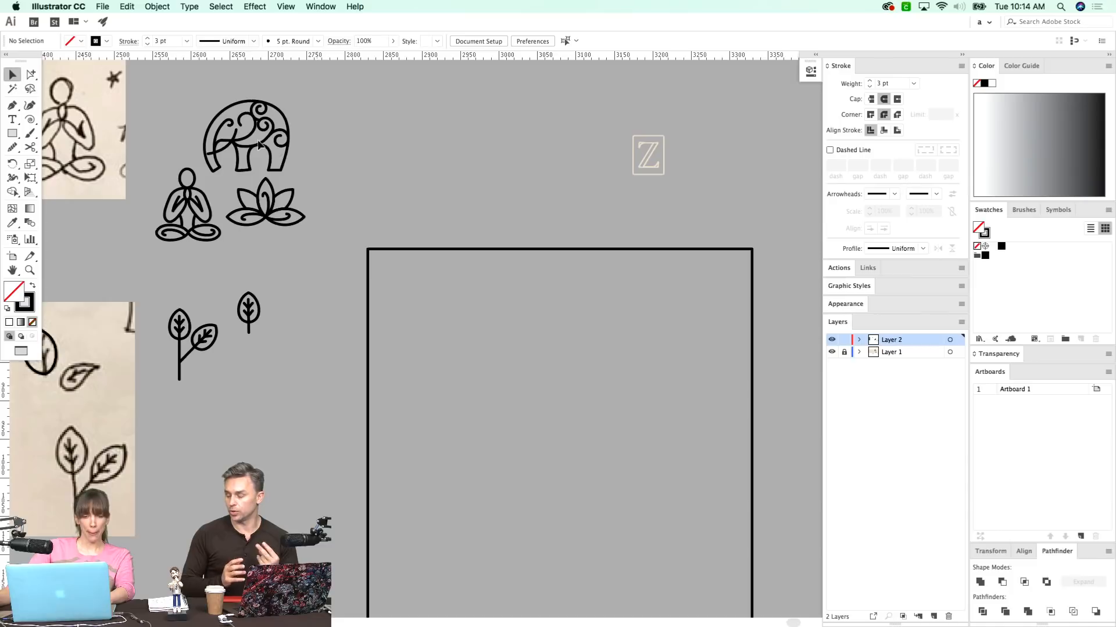
pyautogui.moveTo(258, 146); pyautogui.dragTo(396, 314)
pyautogui.scroll(-3, 375, 325)
pyautogui.hscroll(3, 375, 325)
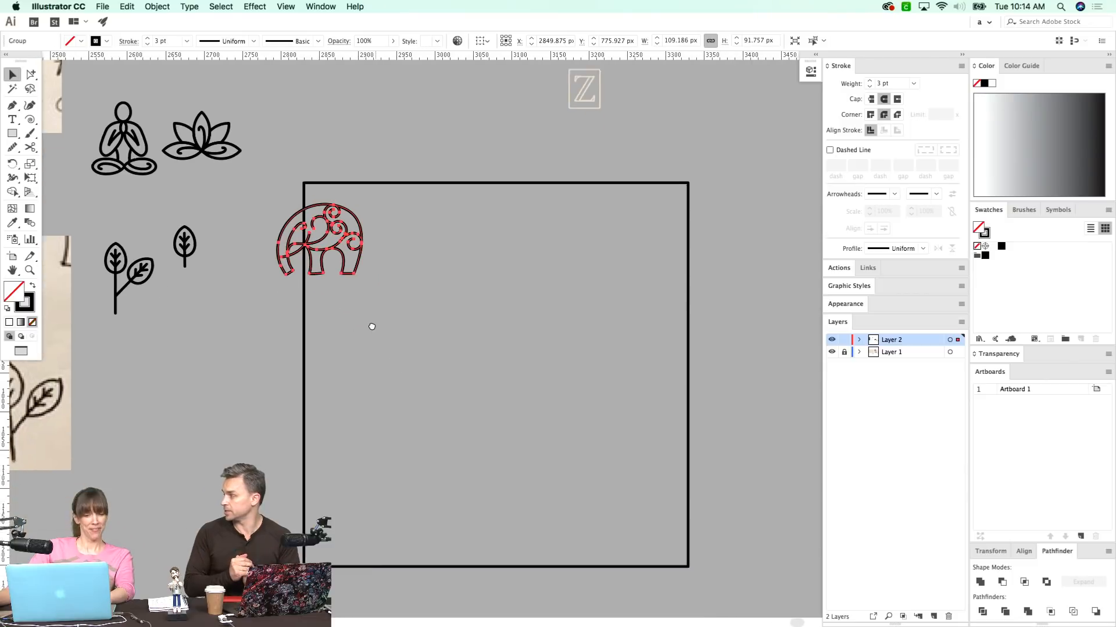
pyautogui.moveTo(360, 264); pyautogui.dragTo(444, 244)
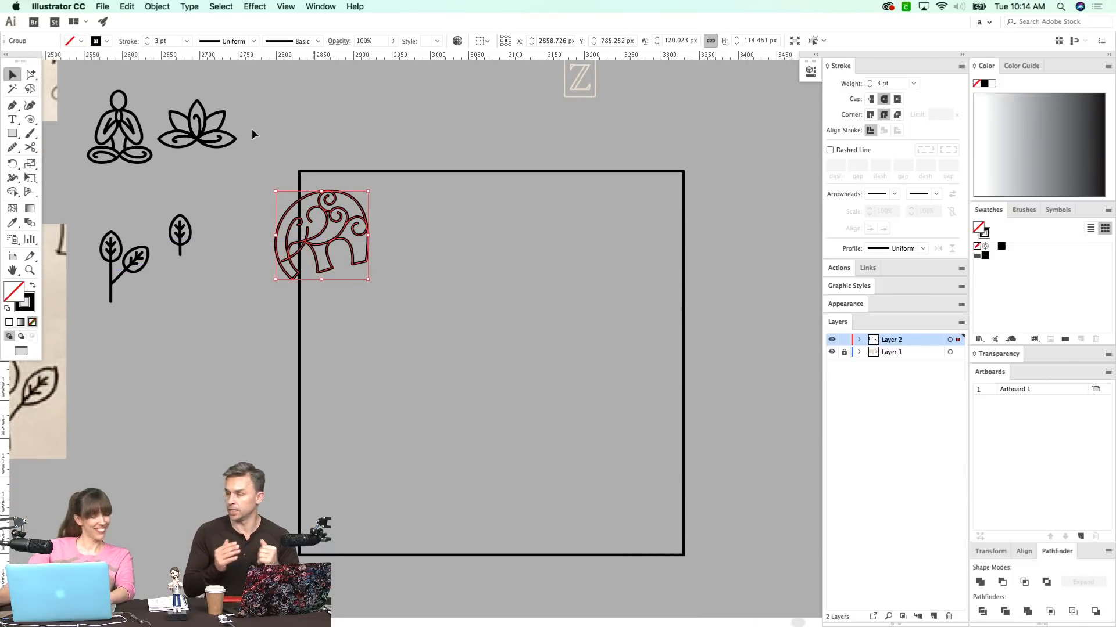
# - Place a copy of the lotus below the elephant, and move the single leaf onto the square's left edge, tilted counter-clockwise
pyautogui.moveTo(216, 110); pyautogui.dragTo(382, 288)
pyautogui.moveTo(180, 242); pyautogui.dragTo(299, 316)
pyautogui.press('e')
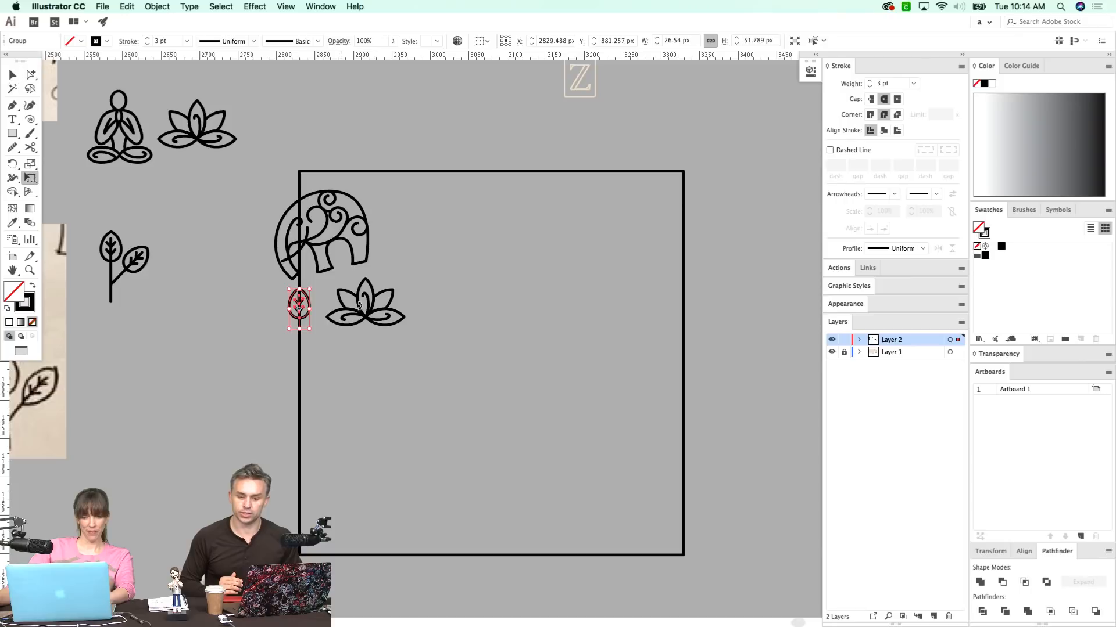
# - Move the two-leaf sprig inside the square to the right of the elephant and rotate it clockwise to a diagonal
pyautogui.click(120, 268)
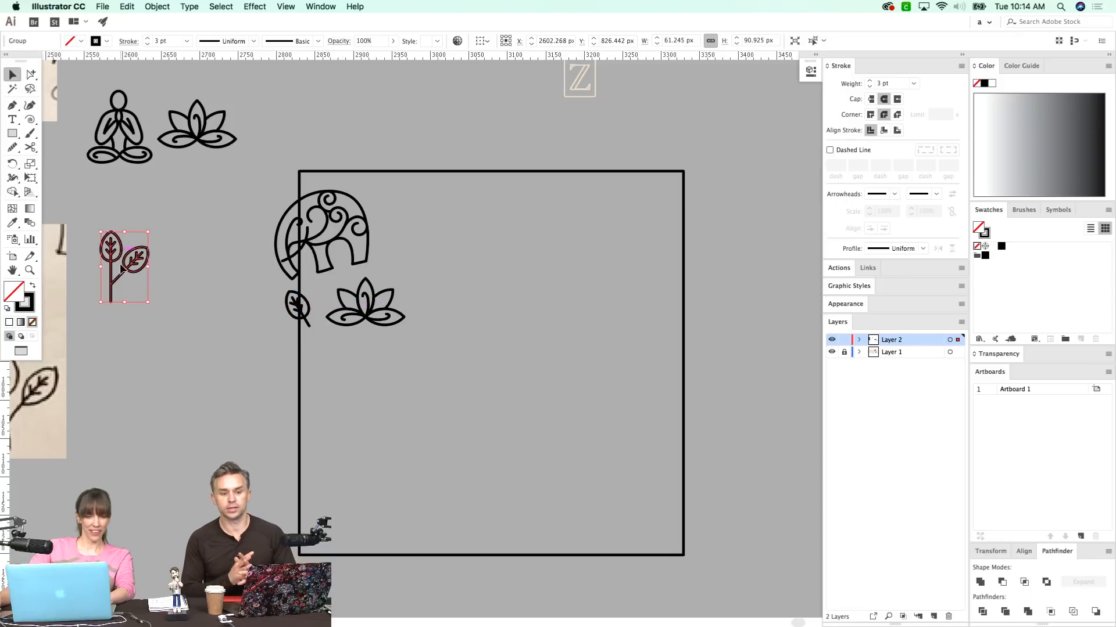
pyautogui.moveTo(116, 256); pyautogui.dragTo(420, 249)
pyautogui.press('e')
pyautogui.moveTo(490, 228); pyautogui.dragTo(503, 280)
pyautogui.moveTo(483, 333); pyautogui.dragTo(430, 350)
pyautogui.press('v')
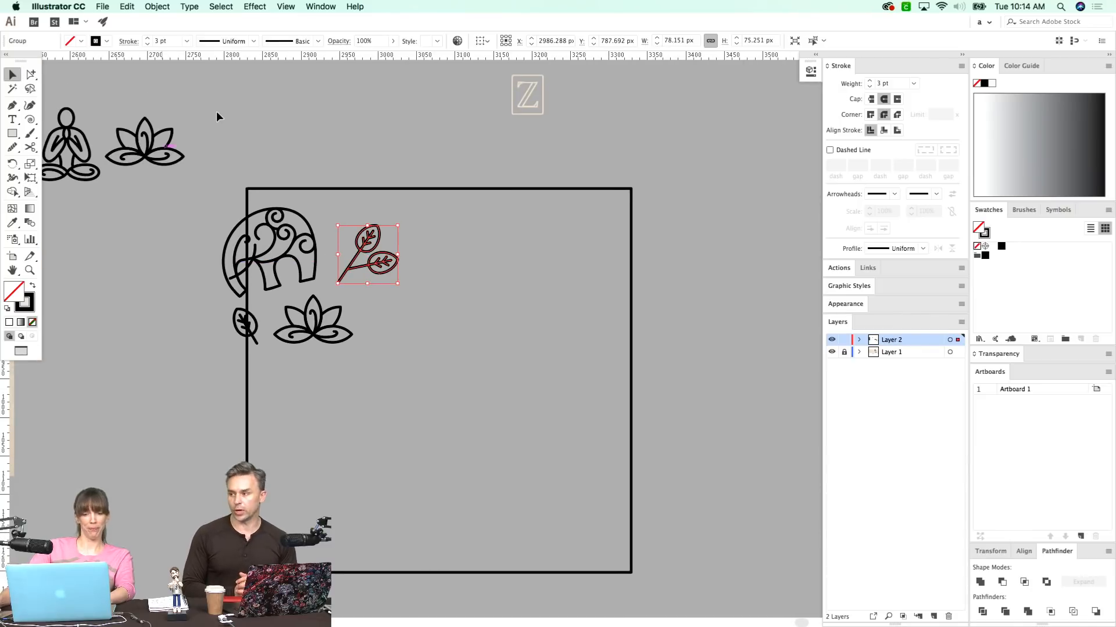
# - Place a copy of the meditating figure on the square's left edge below the leaf and tilt it clockwise
pyautogui.click(164, 153)
pyautogui.hscroll(-5, 191, 209)
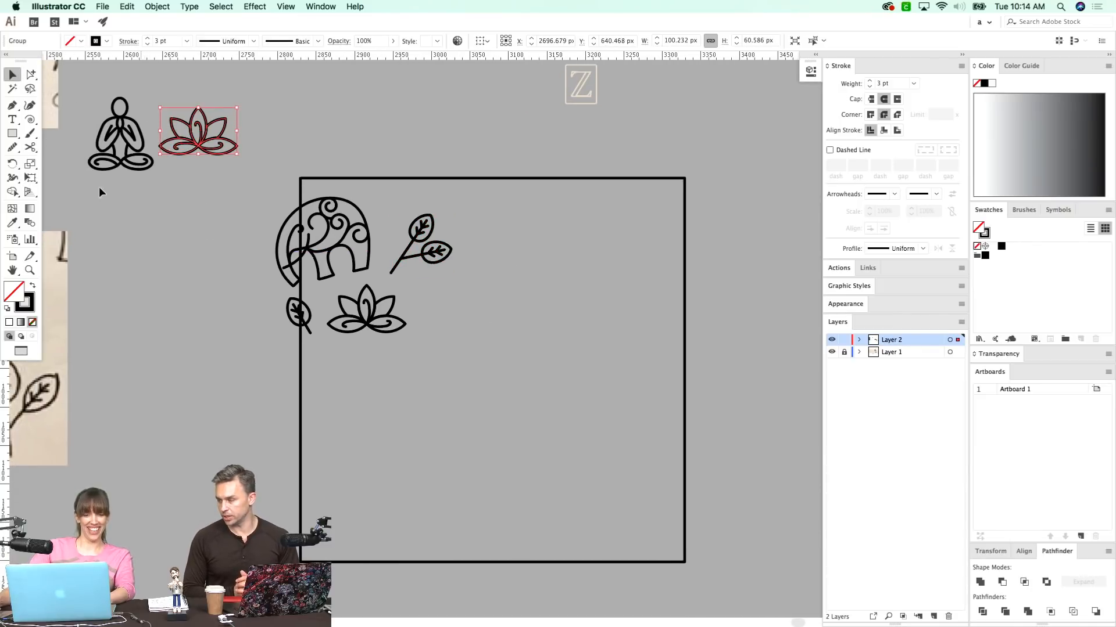
pyautogui.click(119, 162)
pyautogui.moveTo(120, 164); pyautogui.dragTo(327, 405)
pyautogui.press('e')
pyautogui.moveTo(427, 384); pyautogui.dragTo(405, 401)
pyautogui.press('v')
pyautogui.moveTo(333, 378); pyautogui.dragTo(325, 379)
pyautogui.press('space')
pyautogui.moveTo(337, 441); pyautogui.dragTo(260, 444)
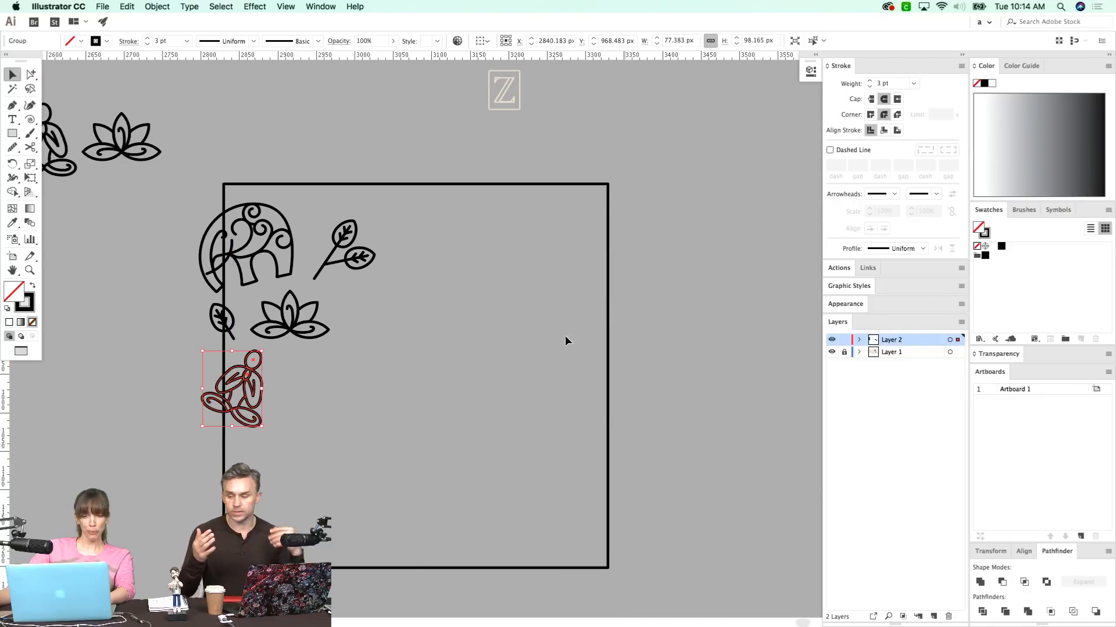
# - Select the square and fill it with the dark teal sampled from the tea bag template, without a stroke
pyautogui.click(608, 349)
pyautogui.press('space')
pyautogui.moveTo(284, 394); pyautogui.dragTo(617, 417)
pyautogui.hscroll(-10, 618, 418)
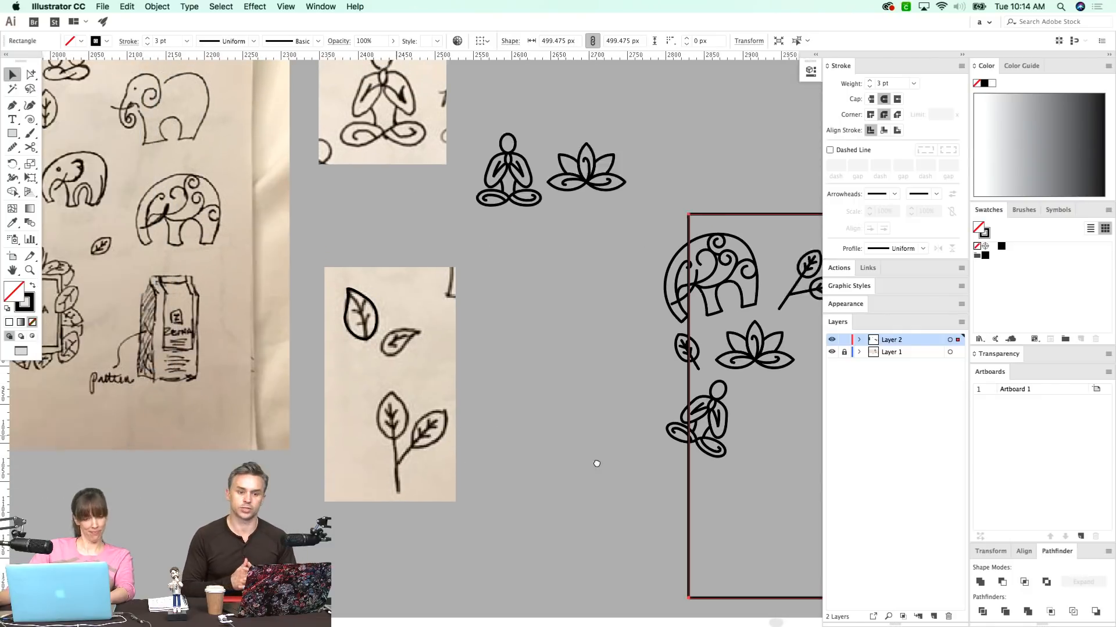
pyautogui.hscroll(-2, 659, 413)
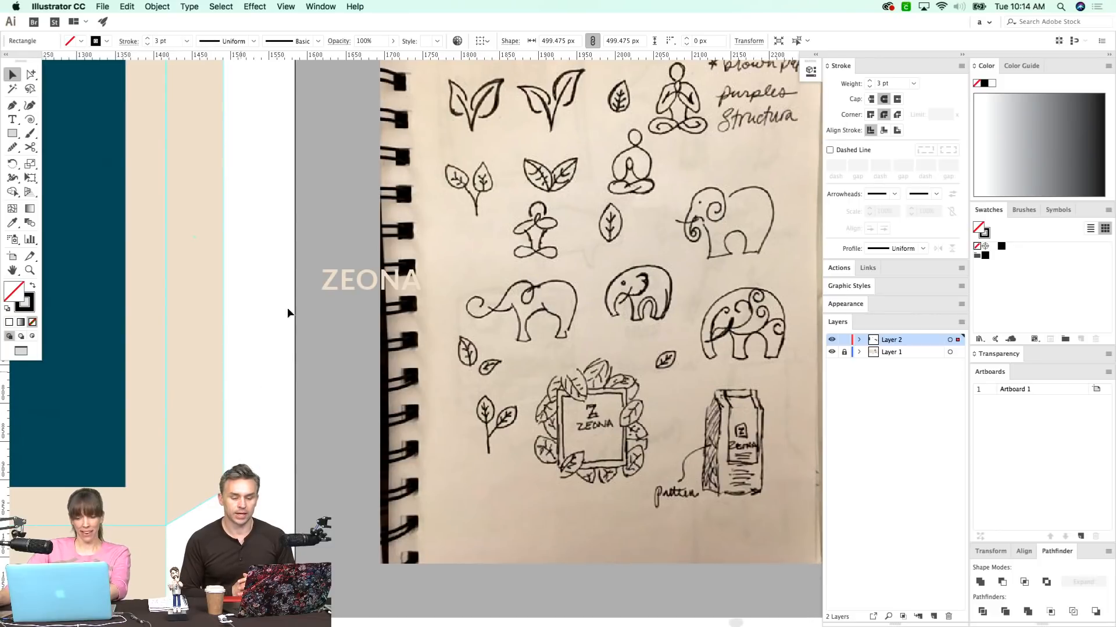
pyautogui.press('i')
pyautogui.click(62, 350)
pyautogui.press('super+minus')
pyautogui.press('super+minus')
pyautogui.press('super+minus')
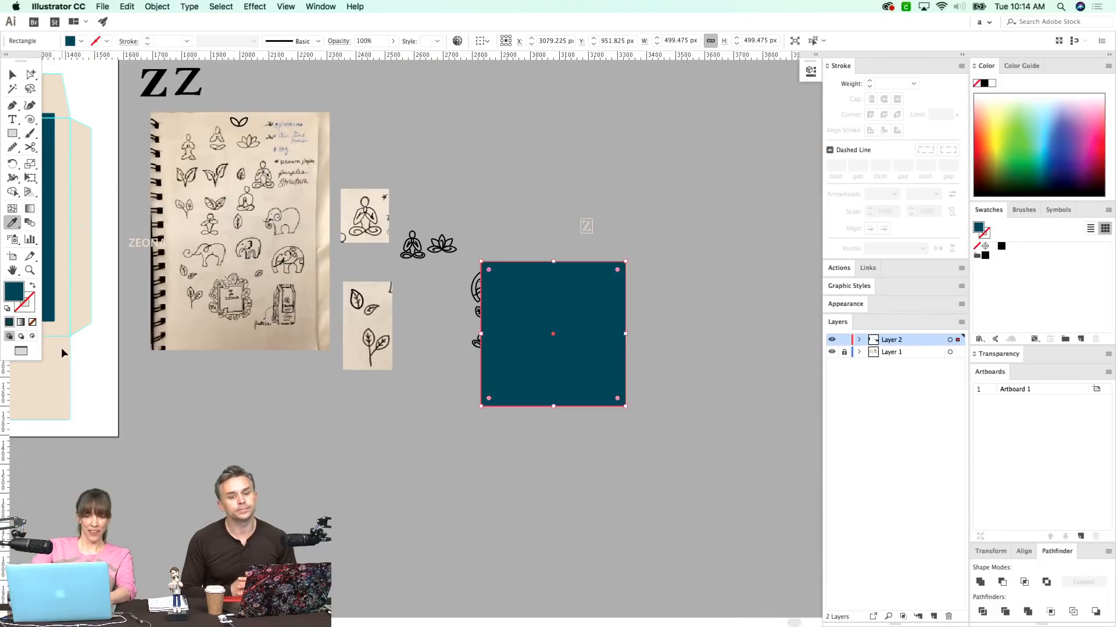
# - Send the teal square behind the icons and deselect it
pyautogui.press('super+shift+a')
pyautogui.press('space')
pyautogui.moveTo(428, 338); pyautogui.dragTo(403, 360)
pyautogui.press('v')
pyautogui.click(523, 352)
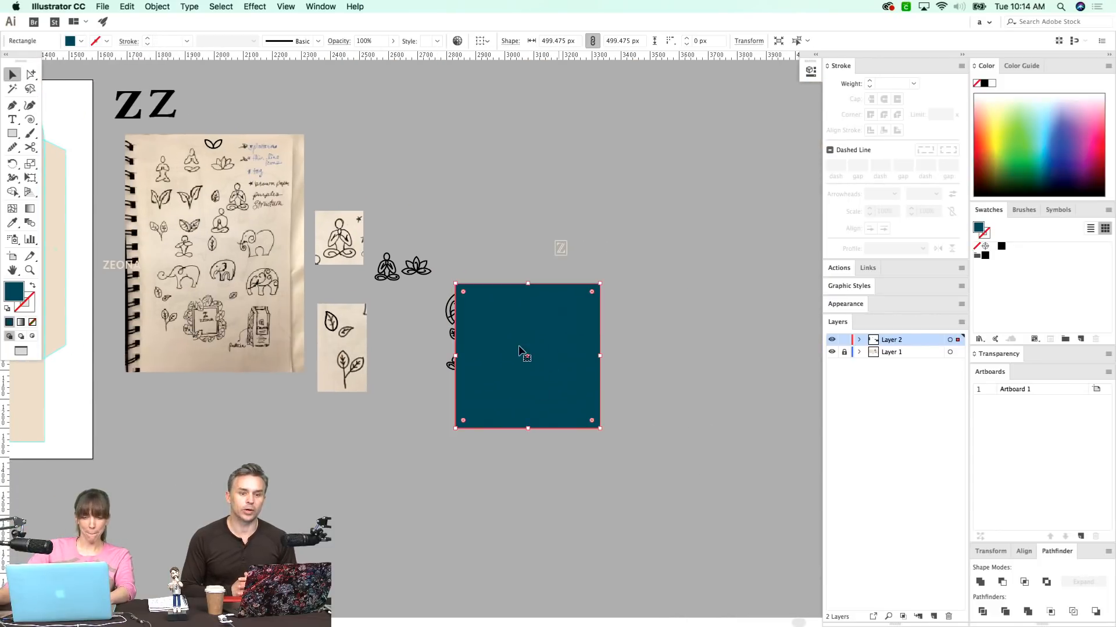
pyautogui.press('super+shift+bracketleft')
pyautogui.press('super+shift+a')
# - Select the elephant, leaf, sprig, lotus and meditating figure on the square and change their strokes to light blue
pyautogui.moveTo(437, 361); pyautogui.dragTo(451, 371)
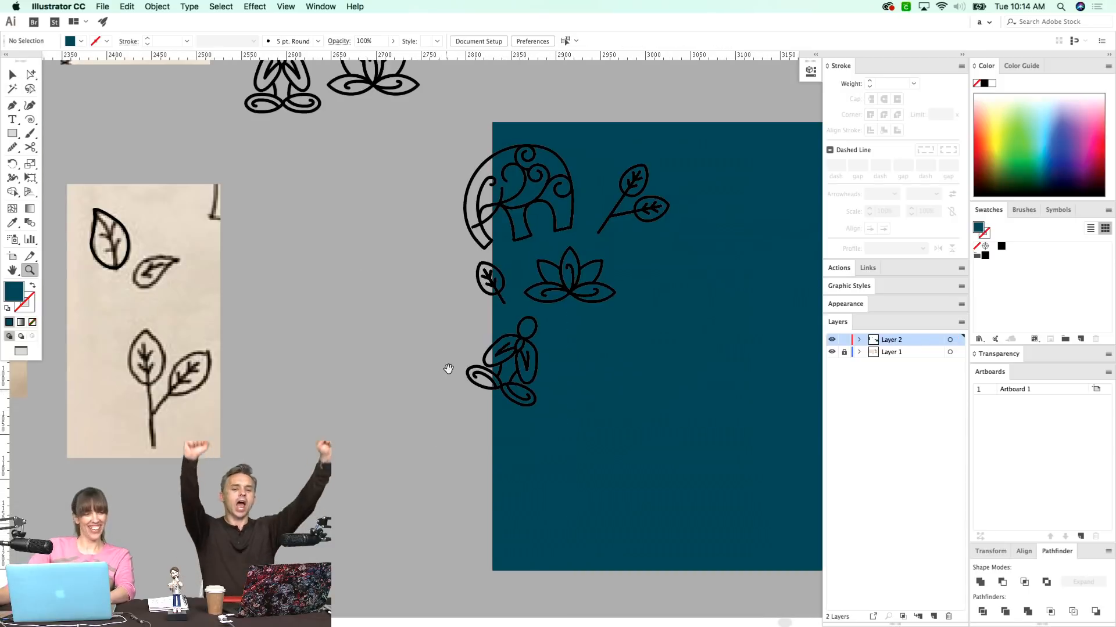
pyautogui.hscroll(5, 490, 369)
pyautogui.scroll(1, 490, 369)
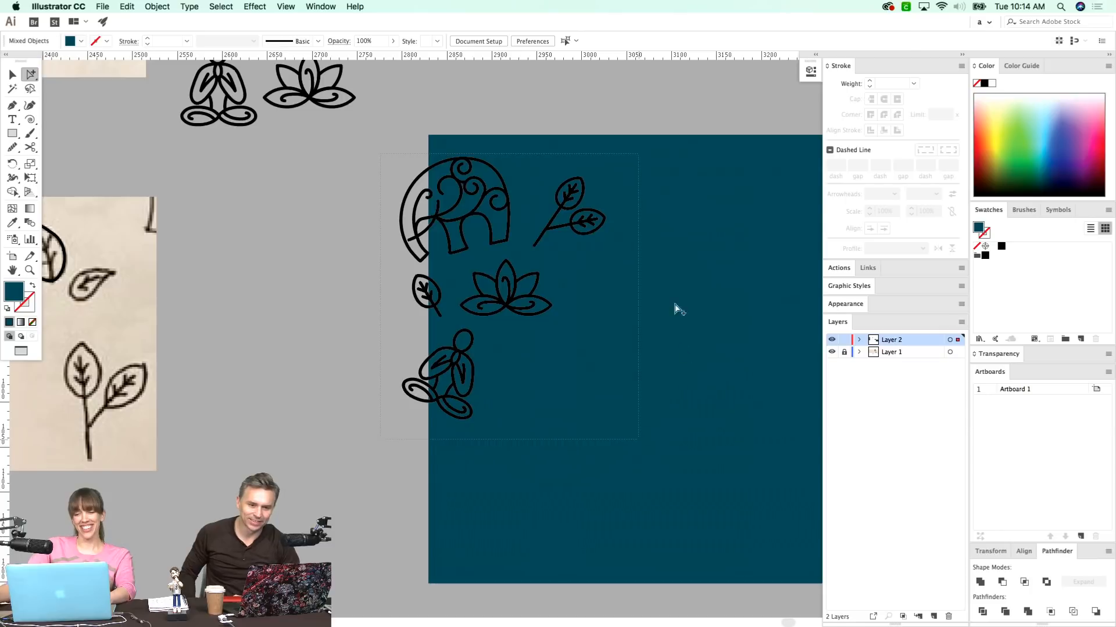
pyautogui.press('super+a')
pyautogui.press('v')
pyautogui.hscroll(2, 786, 334)
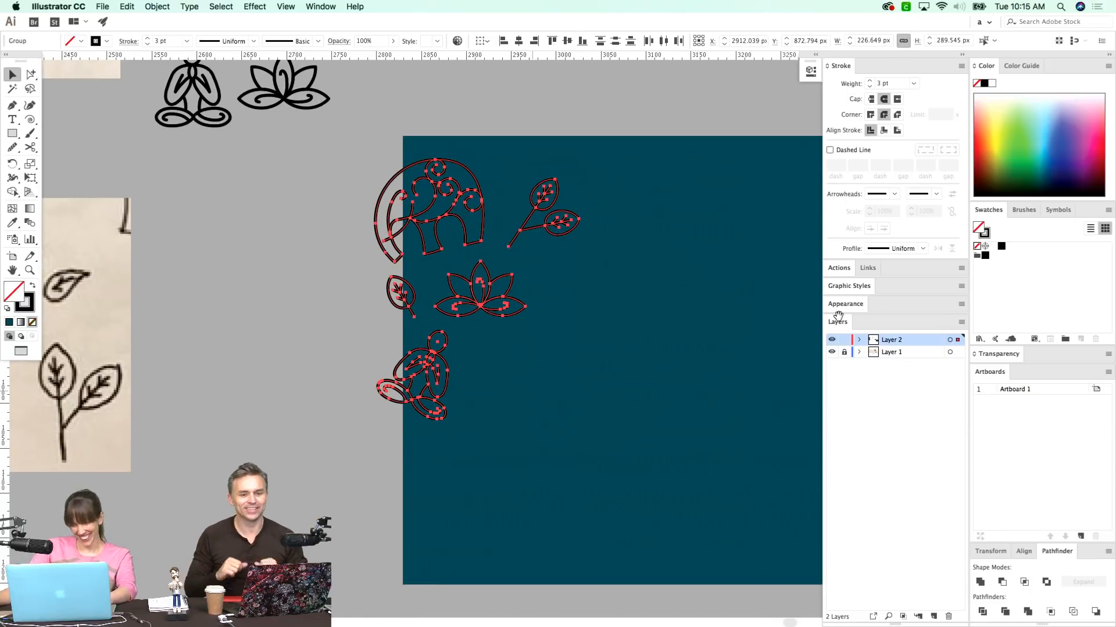
pyautogui.moveTo(785, 334); pyautogui.dragTo(787, 336)
pyautogui.press('x')
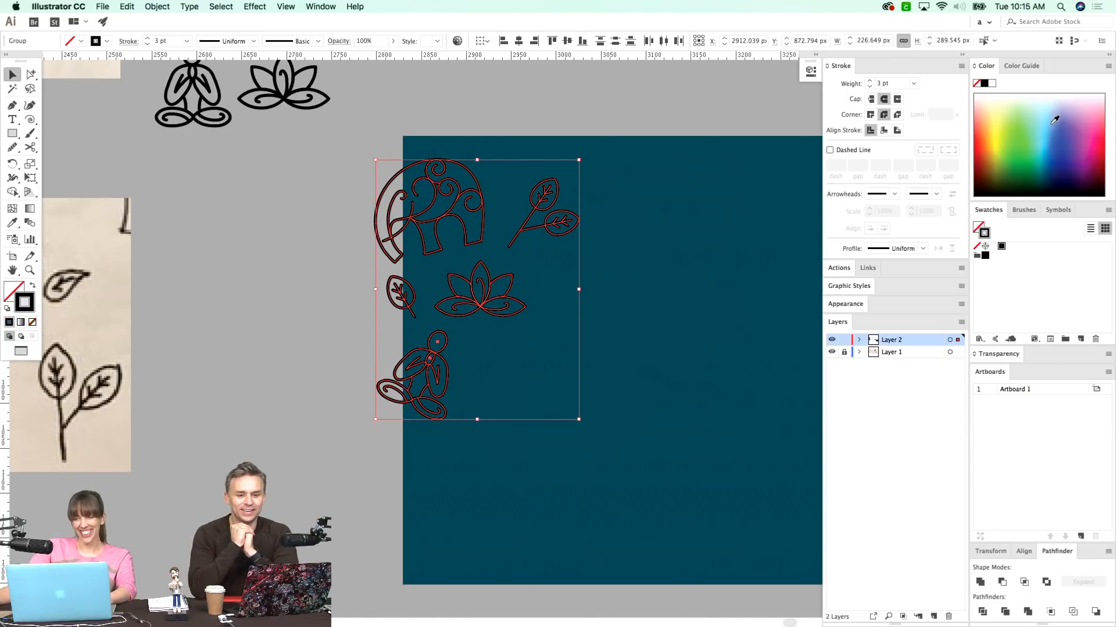
pyautogui.click(1044, 131)
pyautogui.click(642, 324)
pyautogui.hscroll(5, 581, 349)
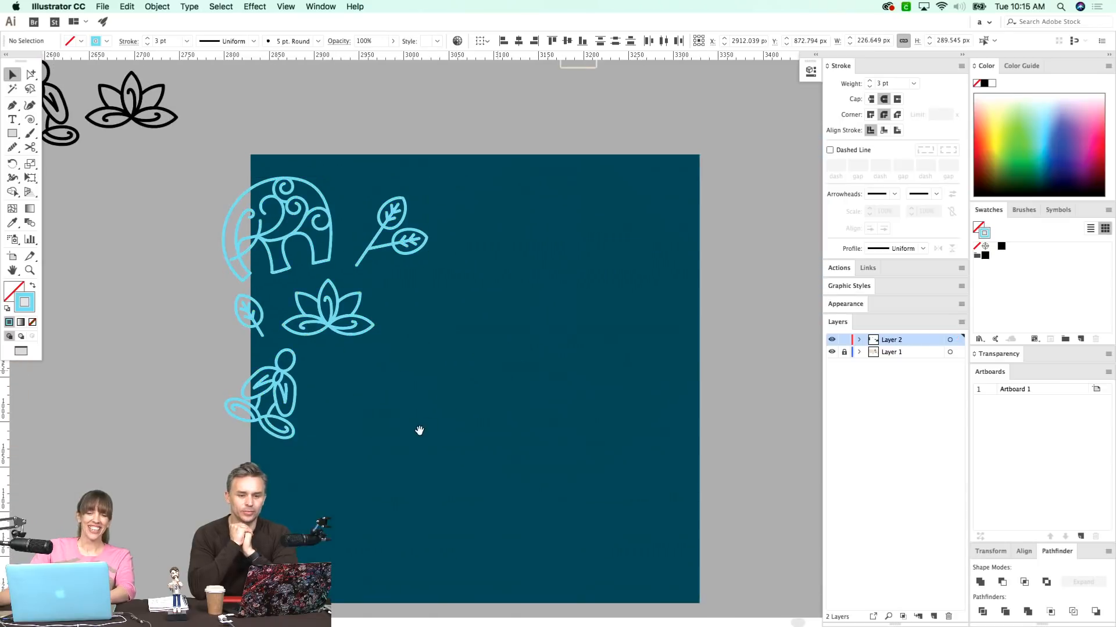
# - Place a copy of the single leaf below the lotus, beside the meditating figure, and rotate it clockwise
pyautogui.hscroll(4, 426, 428)
pyautogui.scroll(-3, 376, 381)
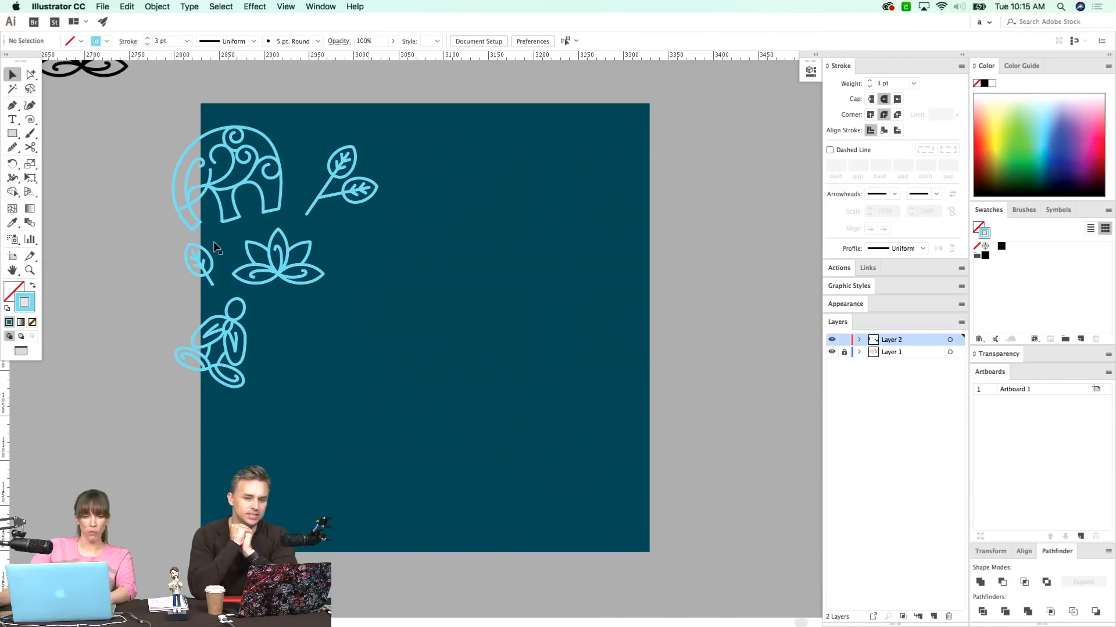
pyautogui.moveTo(311, 328)
pyautogui.mouseDown()
pyautogui.moveTo(326, 336)
pyautogui.moveTo(325, 379)
pyautogui.moveTo(334, 367)
pyautogui.moveTo(312, 324)
pyautogui.moveTo(313, 349)
pyautogui.moveTo(322, 342)
pyautogui.mouseUp()
pyautogui.press('e')
pyautogui.press('v')
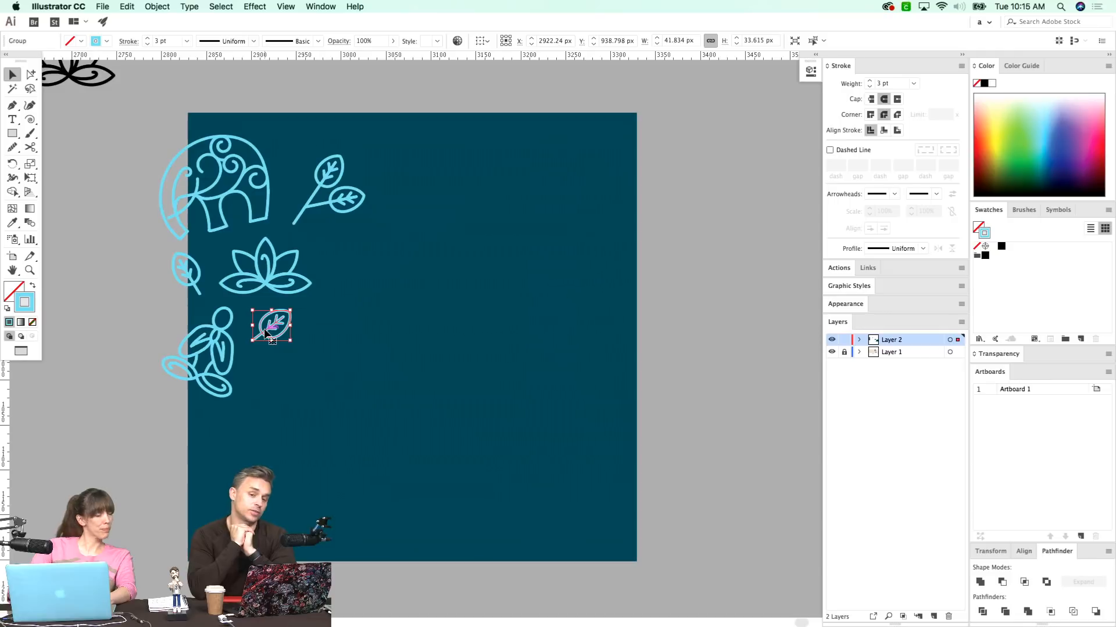
pyautogui.press('super+shift+a')
pyautogui.moveTo(346, 295); pyautogui.dragTo(360, 338)
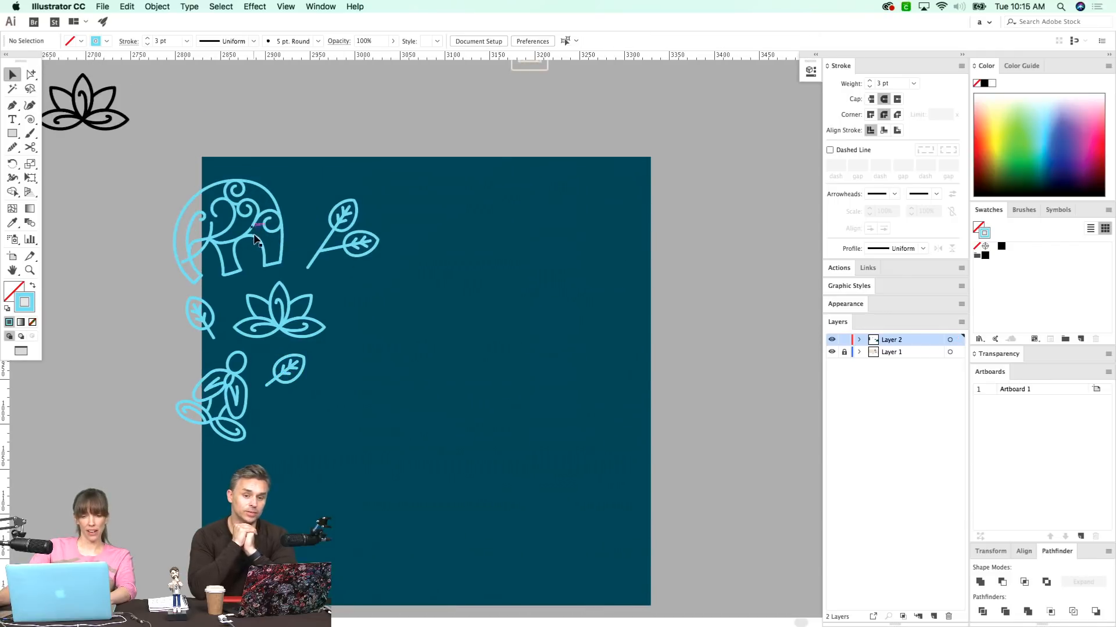
# - Place a copy of the meditating figure across the square's top edge above the sprig and tilt it counterclockwise
pyautogui.click(257, 241)
pyautogui.moveTo(236, 412); pyautogui.dragTo(372, 211)
pyautogui.press('super+z')
pyautogui.press('super+2')
pyautogui.moveTo(236, 417); pyautogui.dragTo(339, 167)
pyautogui.press('e')
pyautogui.moveTo(395, 113)
pyautogui.mouseDown()
pyautogui.moveTo(428, 112)
pyautogui.moveTo(389, 106)
pyautogui.mouseUp()
pyautogui.keyDown('super'); pyautogui.click(360, 343); pyautogui.keyUp('super')
pyautogui.moveTo(363, 281); pyautogui.dragTo(321, 275)
pyautogui.moveTo(277, 349); pyautogui.dragTo(271, 333)
pyautogui.scroll(-3, 271, 333)
pyautogui.hscroll(-1, 271, 332)
pyautogui.press('v')
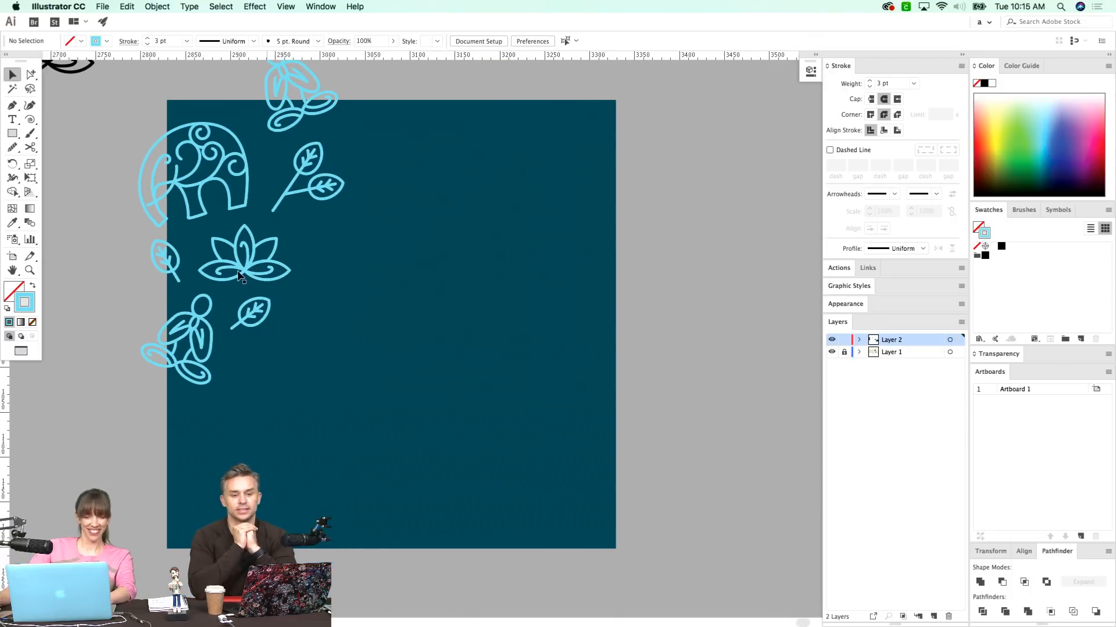
# - Duplicate the lotus, rotate the copy clockwise and place it on the square's left edge below the meditating figure
pyautogui.moveTo(249, 271); pyautogui.dragTo(385, 266)
pyautogui.press('e')
pyautogui.moveTo(469, 298); pyautogui.dragTo(449, 351)
pyautogui.press('v')
pyautogui.moveTo(379, 283); pyautogui.dragTo(166, 443)
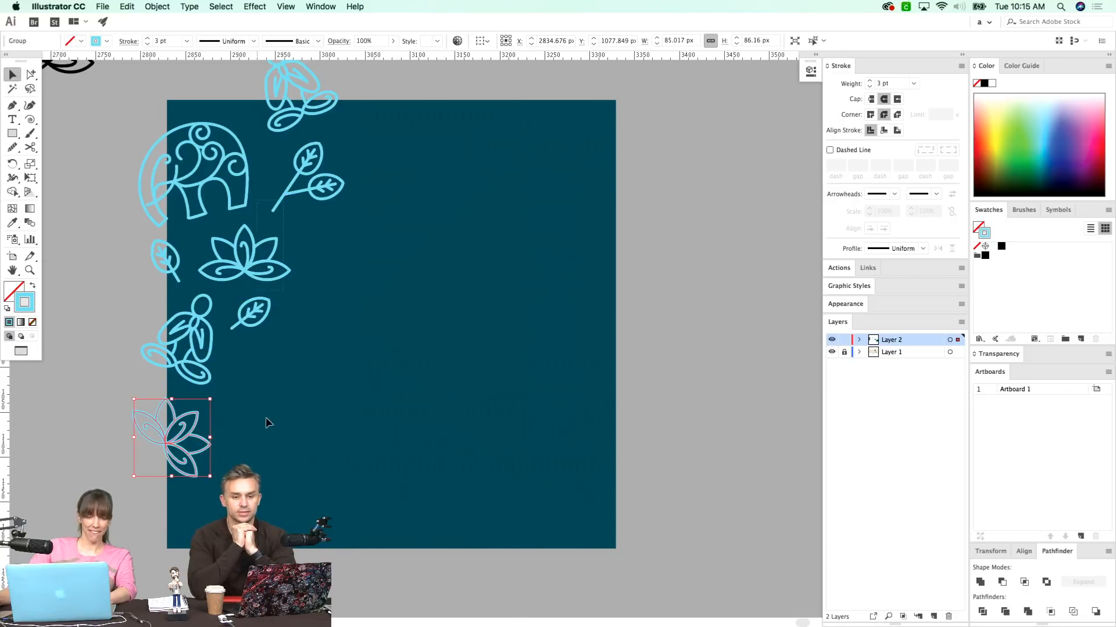
pyautogui.moveTo(259, 414); pyautogui.dragTo(259, 414)
# - Copy the two-leaf sprig beside the lower lotus, rotate it counterclockwise to stand more upright, and nudge it up and right
pyautogui.click(303, 192)
pyautogui.moveTo(340, 189); pyautogui.dragTo(303, 429)
pyautogui.press('e')
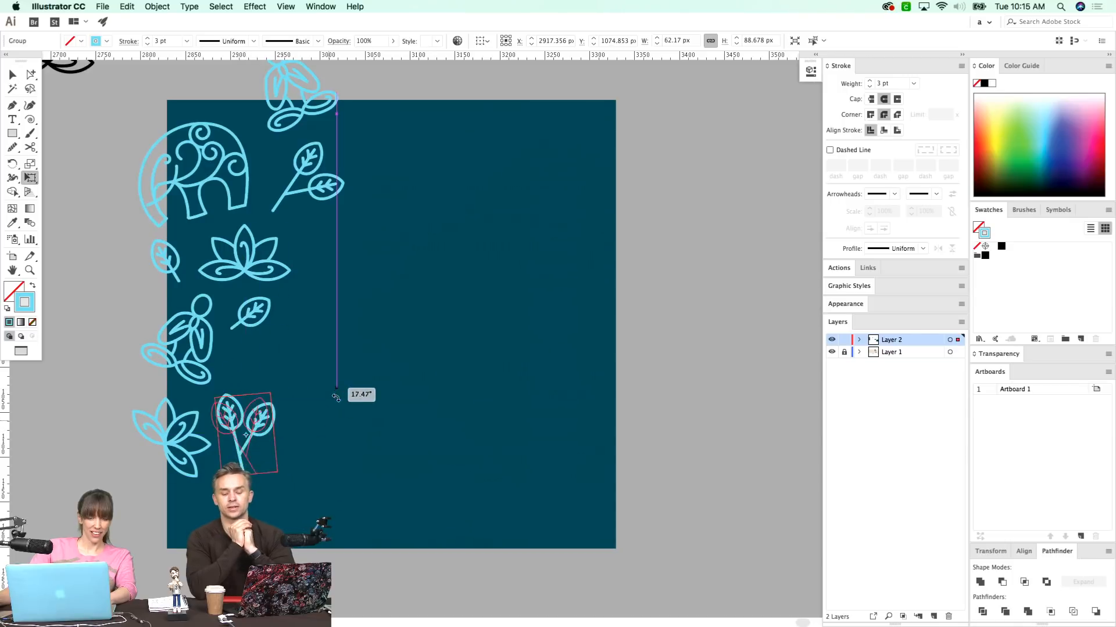
pyautogui.press('Up')
pyautogui.press('Up')
pyautogui.press('Up')
pyautogui.press('Up')
pyautogui.press('Up')
pyautogui.press('Up')
pyautogui.press('Up')
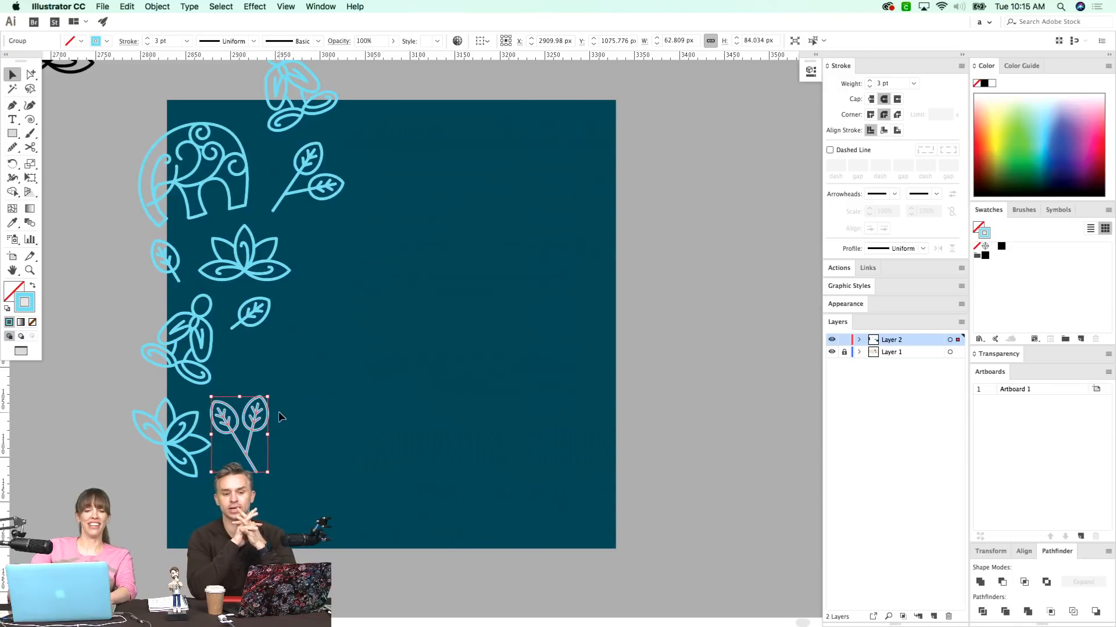
pyautogui.press('Right')
pyautogui.press('Right')
pyautogui.press('Right')
pyautogui.press('Right')
pyautogui.press('Right')
pyautogui.press('Right')
pyautogui.press('Right')
pyautogui.press('Right')
pyautogui.press('Right')
pyautogui.press('Right')
pyautogui.press('super+shift+a')
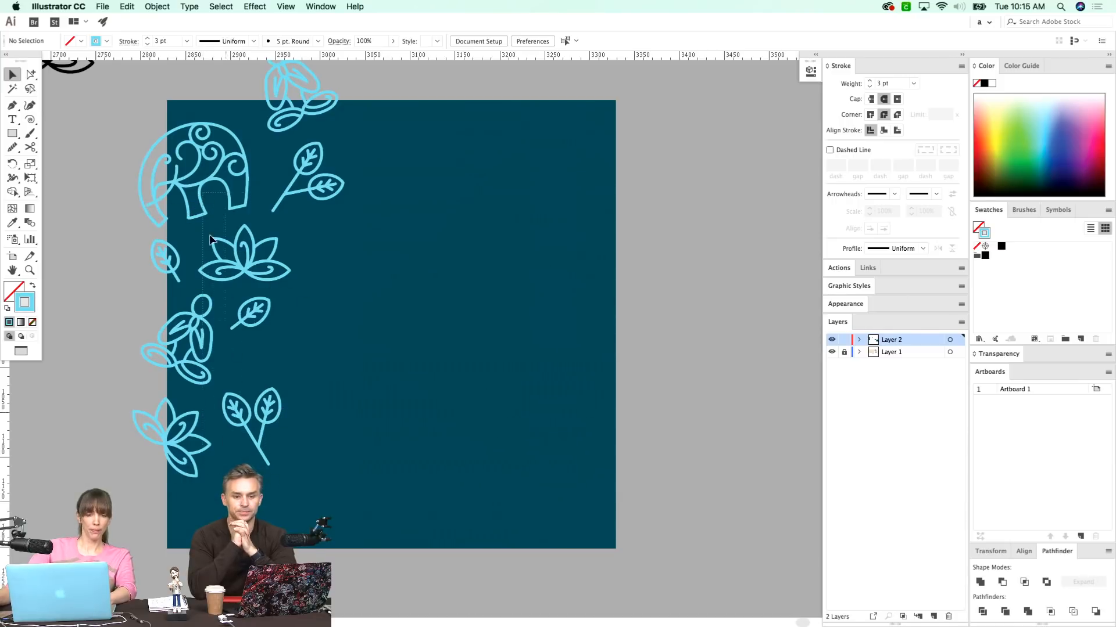
# - Place a copy of the elephant on the square's bottom edge and a copy of the meditating figure on its lower-left corner
pyautogui.moveTo(198, 189); pyautogui.dragTo(308, 536)
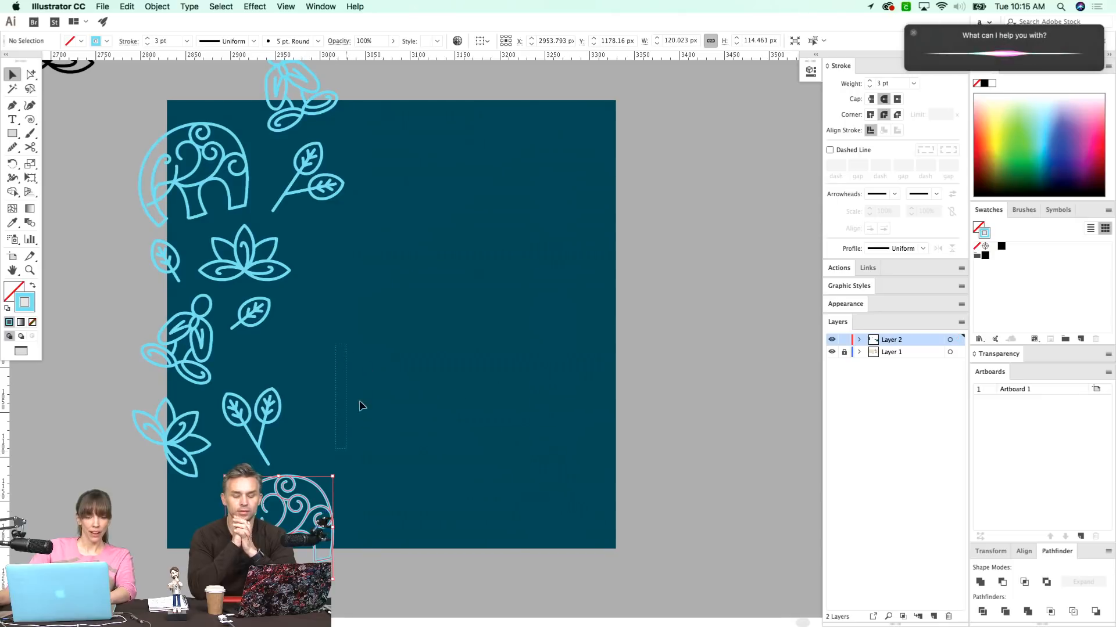
pyautogui.click(688, 319)
pyautogui.moveTo(675, 316); pyautogui.dragTo(712, 289)
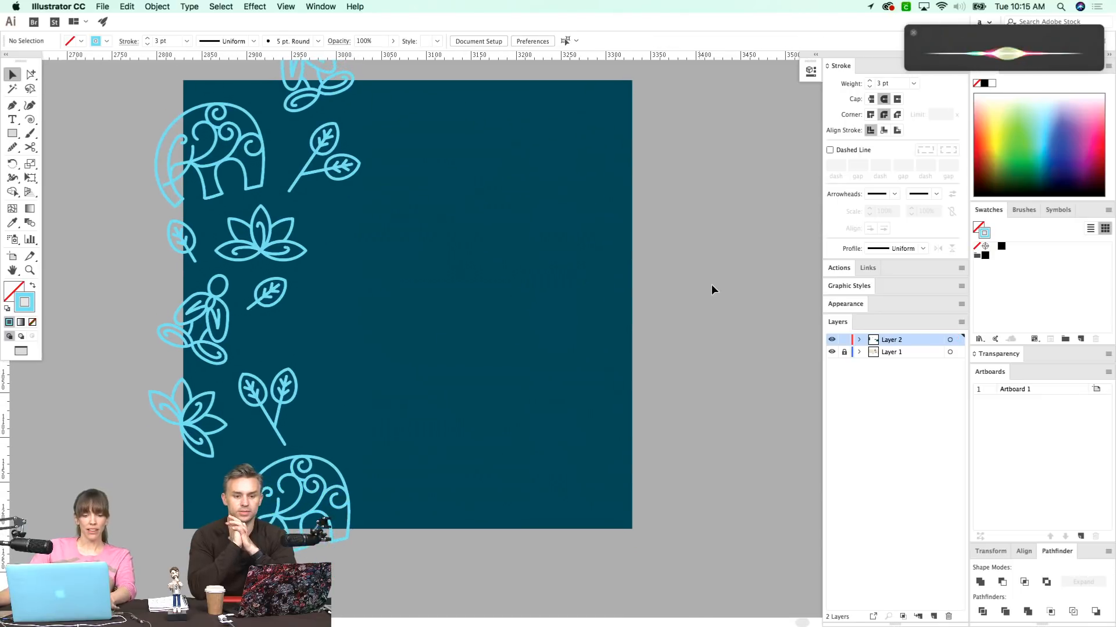
pyautogui.moveTo(316, 321); pyautogui.dragTo(312, 343)
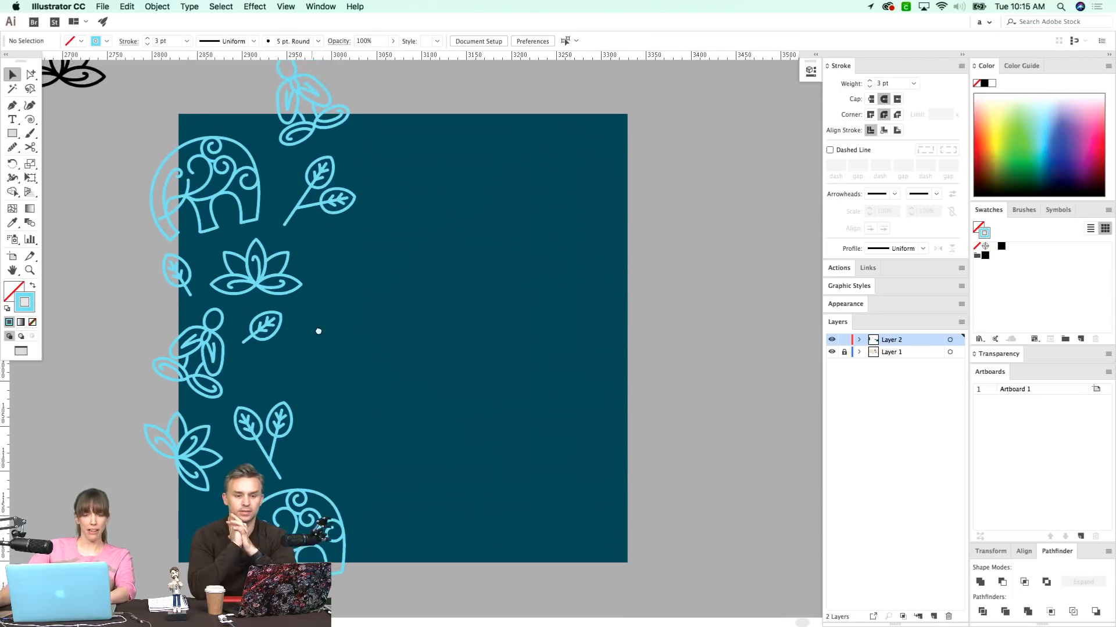
pyautogui.moveTo(348, 132); pyautogui.dragTo(208, 569)
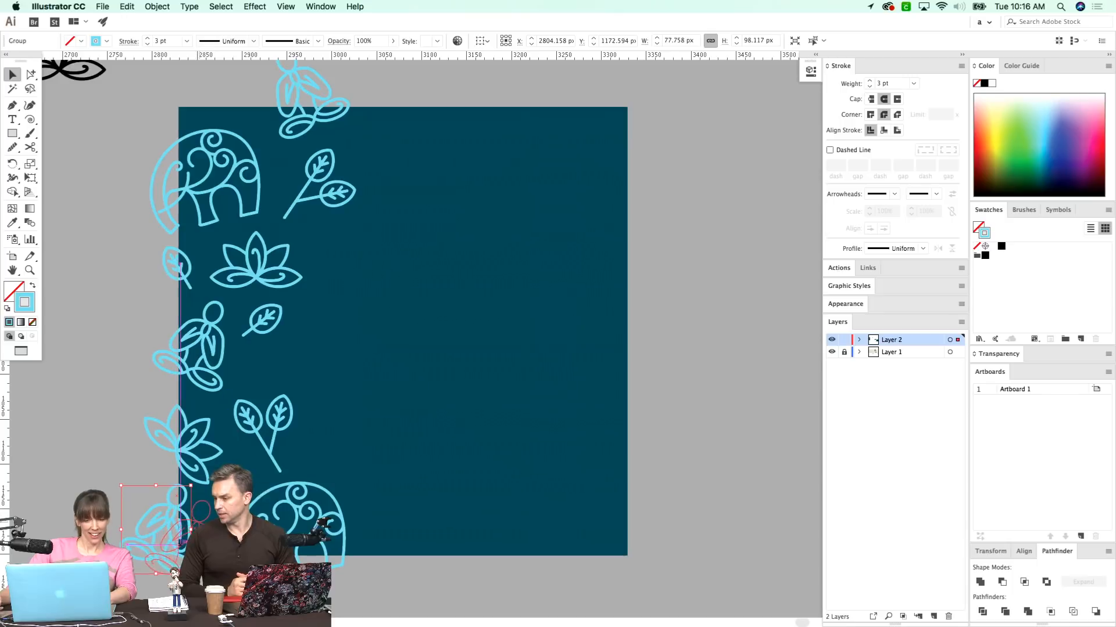
# - Move the bottom elephant up to the square's top edge, right of the meditating figure, and rotate it clockwise
pyautogui.moveTo(309, 521); pyautogui.dragTo(365, 484)
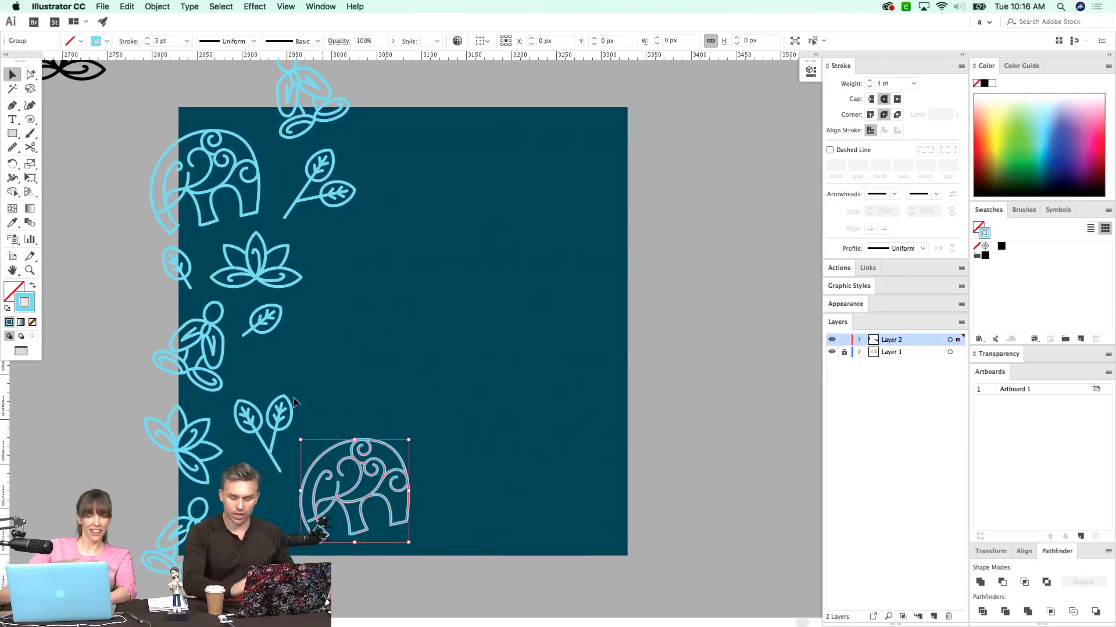
pyautogui.hscroll(2, 384, 489)
pyautogui.scroll(2, 384, 489)
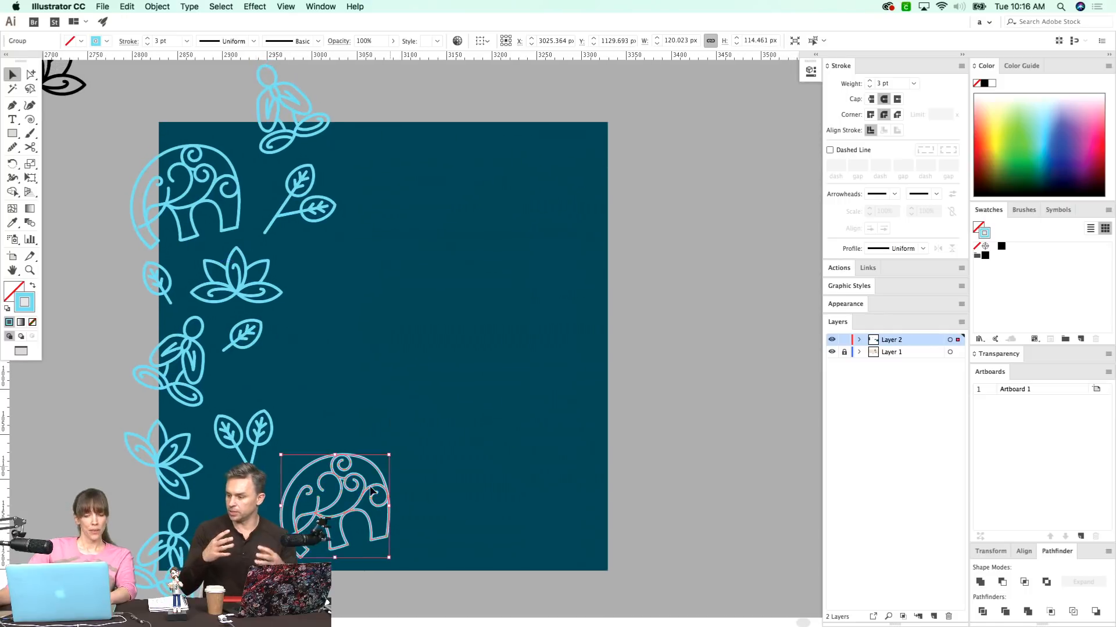
pyautogui.moveTo(401, 503); pyautogui.dragTo(465, 156)
pyautogui.press('e')
pyautogui.moveTo(485, 169); pyautogui.dragTo(487, 233)
# - Place a copy of the upright lotus on the top edge near the square's right corner and rotate it counterclockwise
pyautogui.moveTo(239, 295); pyautogui.dragTo(530, 161)
pyautogui.moveTo(612, 204); pyautogui.dragTo(629, 143)
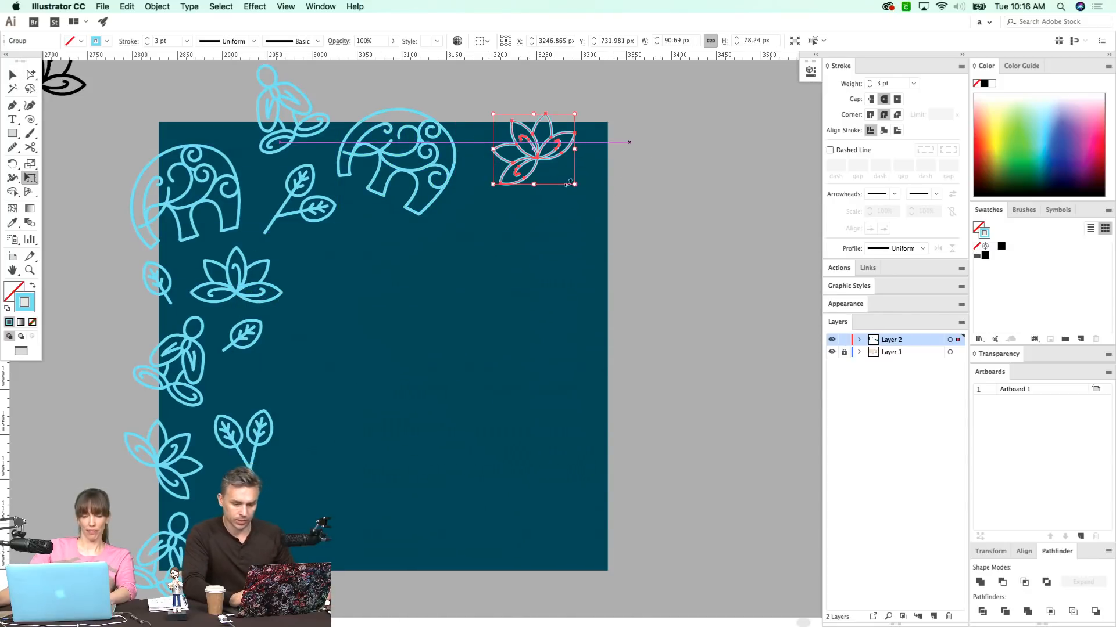
pyautogui.click(548, 215)
pyautogui.scroll(-2, 254, 258)
pyautogui.hscroll(-1, 254, 258)
pyautogui.scroll(1, 254, 258)
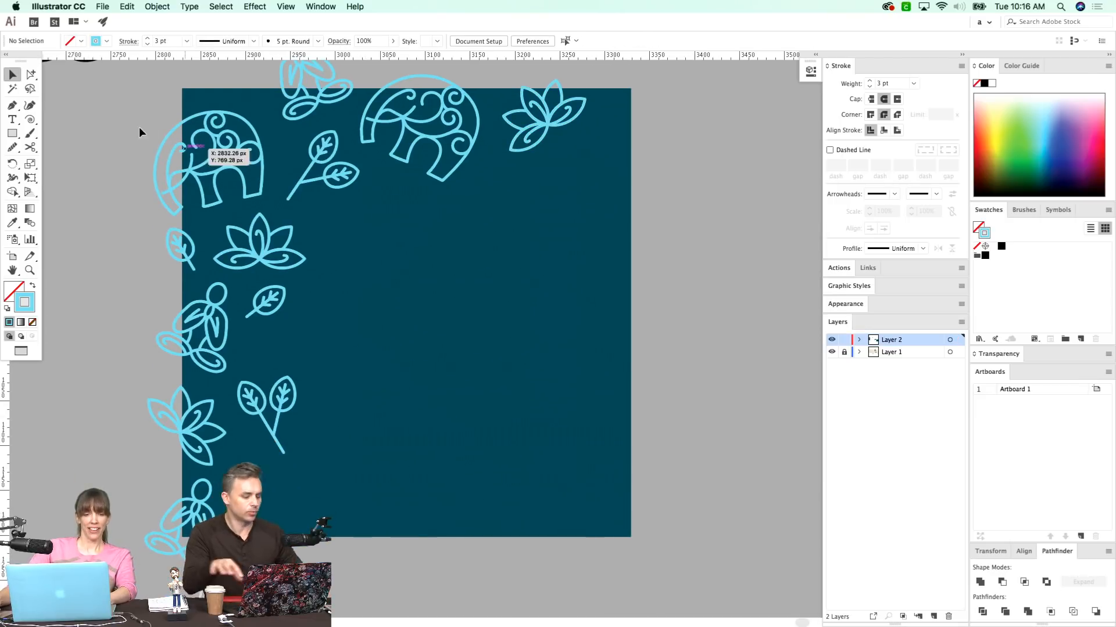
pyautogui.moveTo(199, 558); pyautogui.dragTo(200, 559)
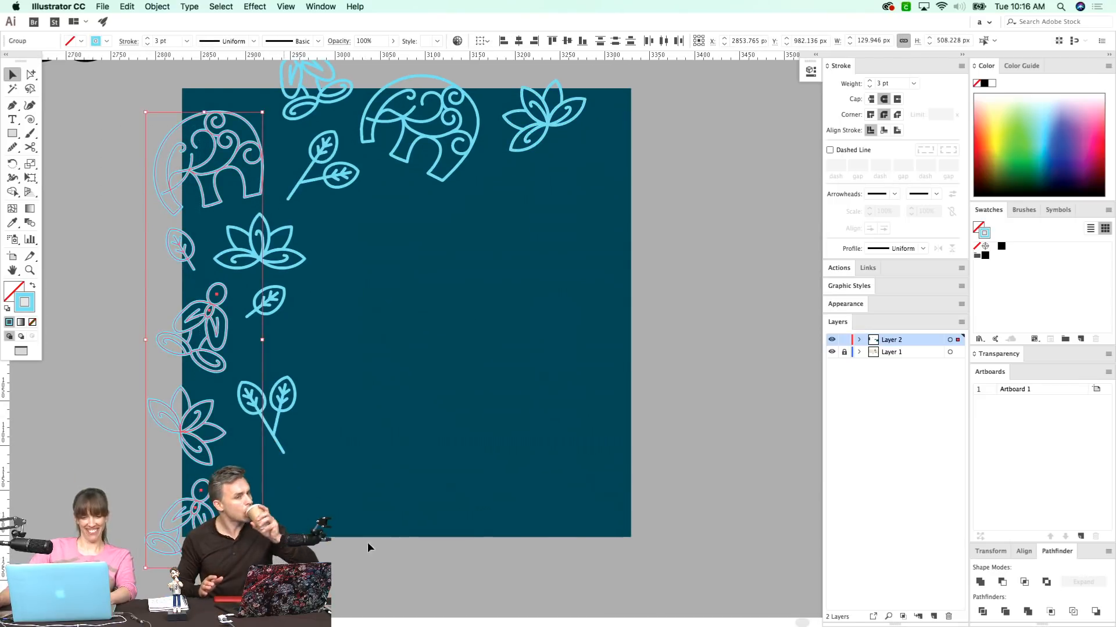
pyautogui.click(576, 368)
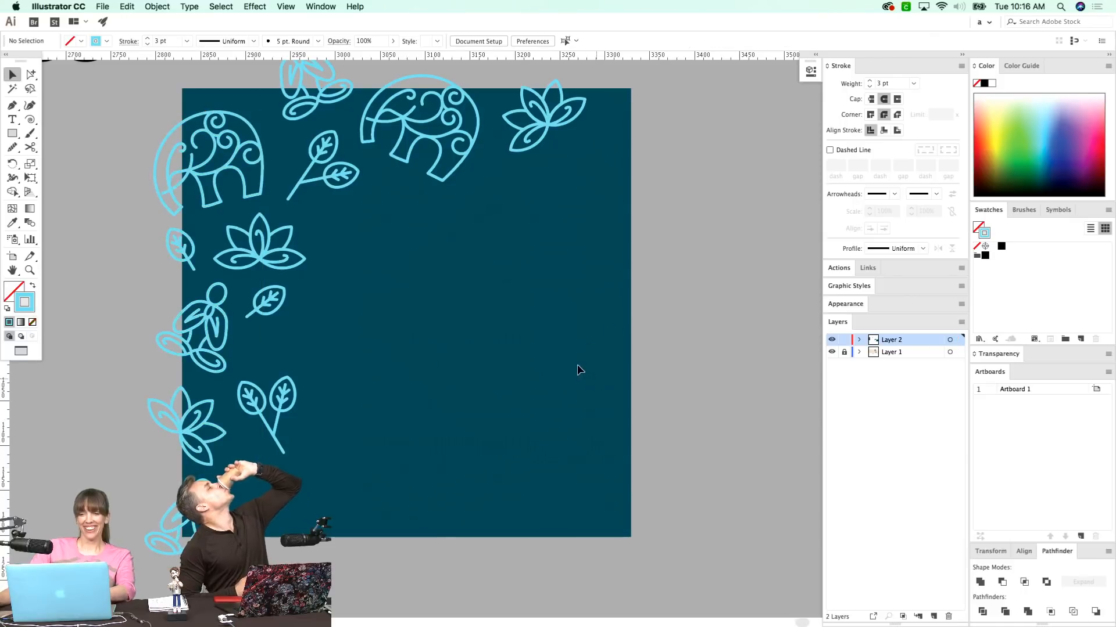
pyautogui.click(664, 354)
# - Resize the teal square to exactly 500 px by 500 px and deselect it
pyautogui.click(574, 411)
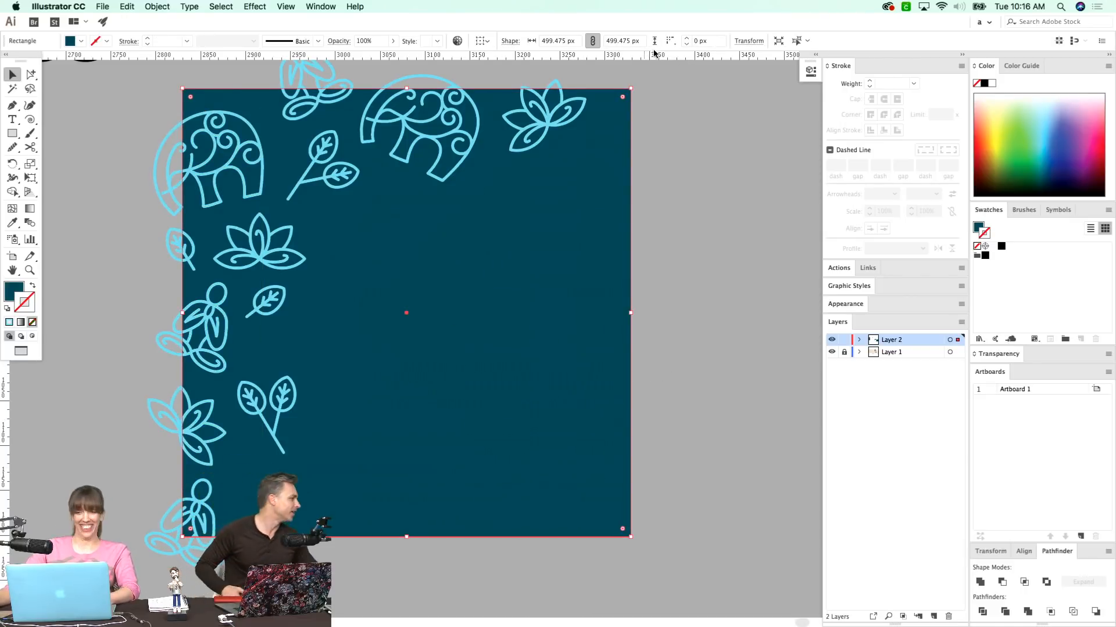
pyautogui.moveTo(630, 41); pyautogui.dragTo(556, 70)
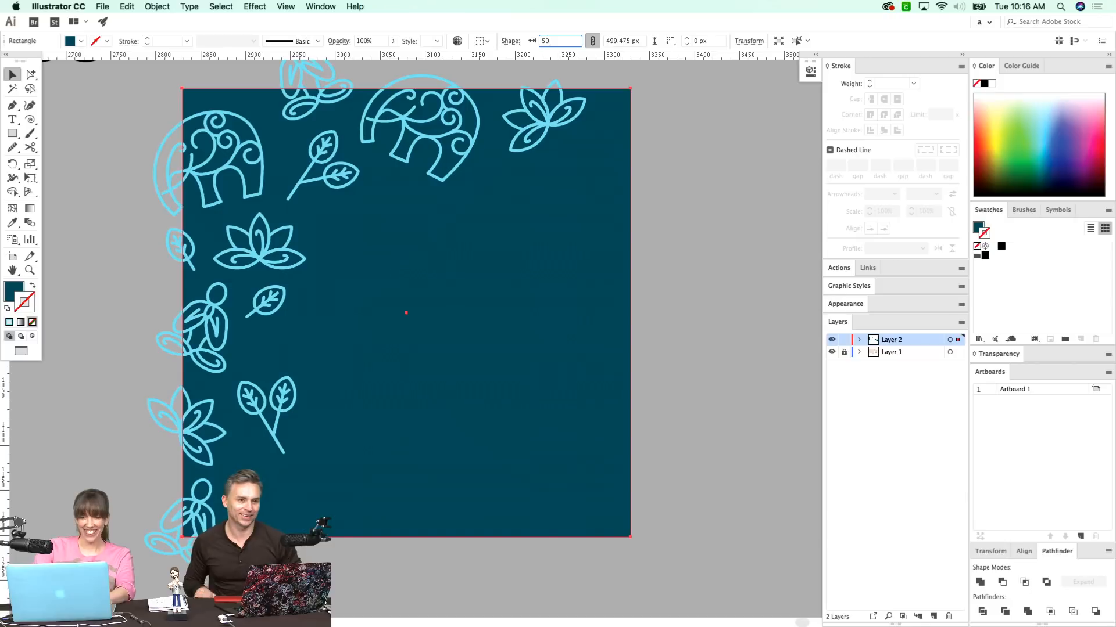
pyautogui.write('500')
pyautogui.press('Return')
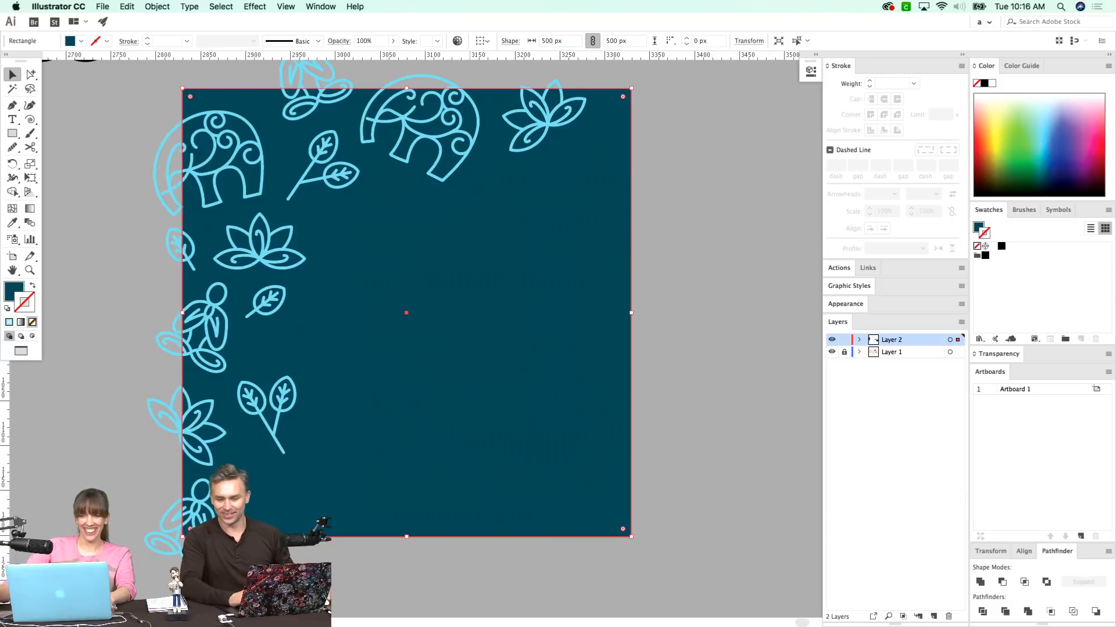
pyautogui.click(674, 341)
pyautogui.scroll(2, 671, 377)
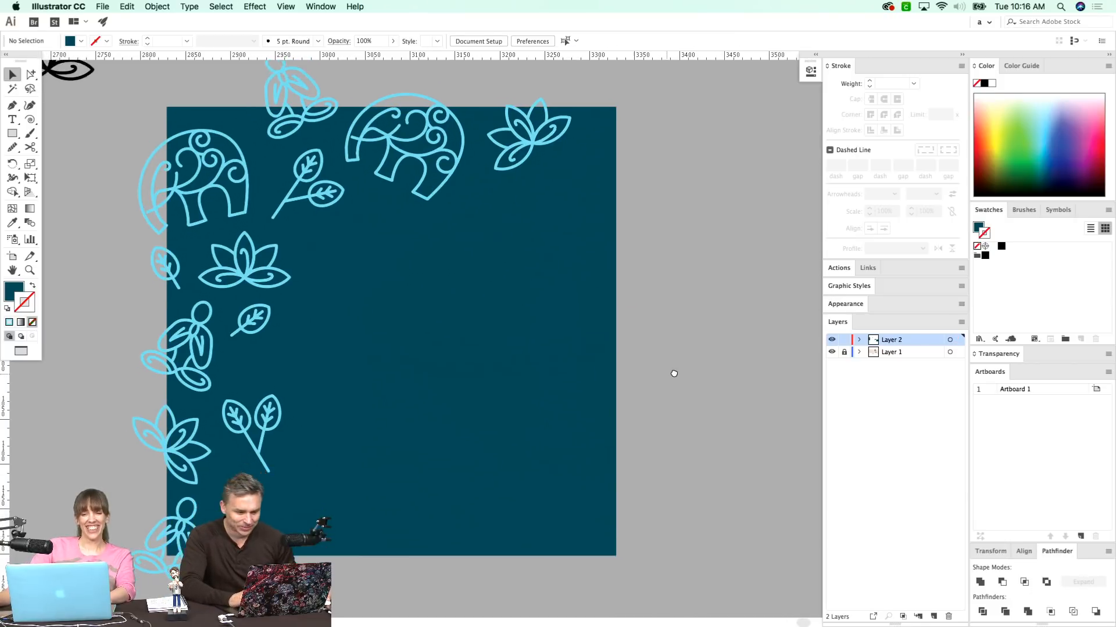
pyautogui.moveTo(606, 327); pyautogui.dragTo(593, 336)
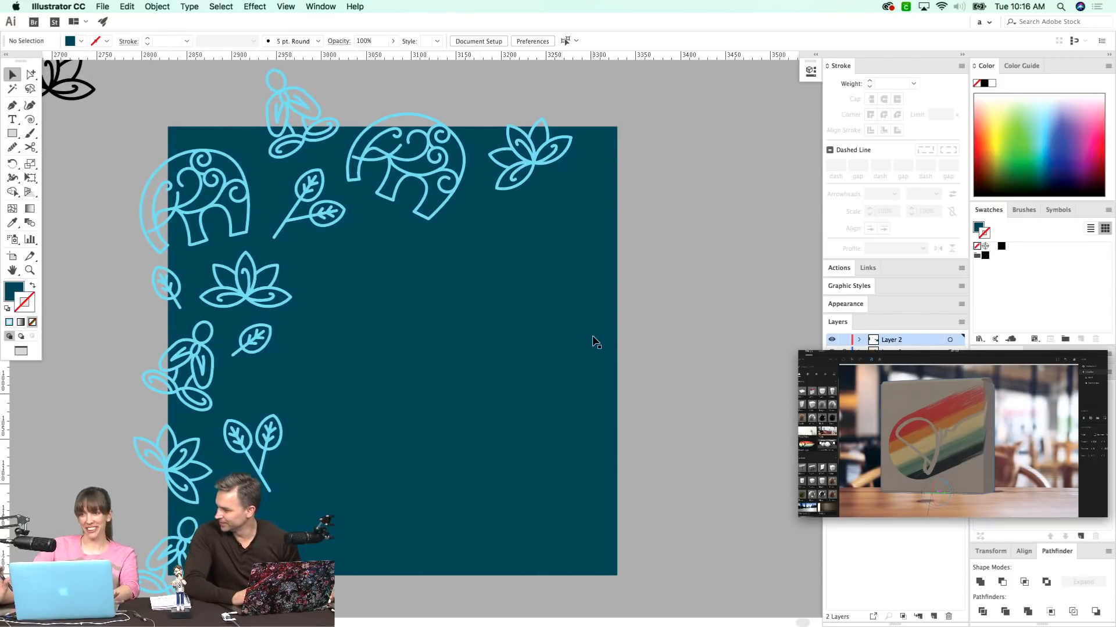
# - Copy all the icons along the square's left edge 500 px horizontally onto its right edge, without copying the square
pyautogui.moveTo(698, 392)
pyautogui.mouseDown()
pyautogui.moveTo(723, 374)
pyautogui.moveTo(722, 388)
pyautogui.moveTo(714, 382)
pyautogui.mouseUp()
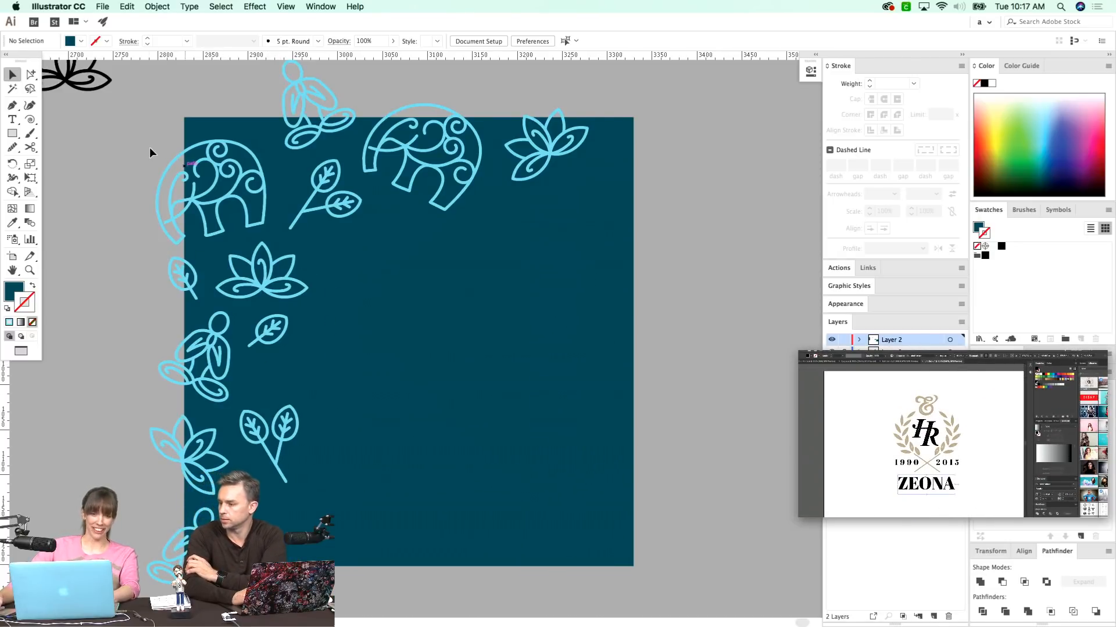
pyautogui.moveTo(161, 543); pyautogui.dragTo(195, 576)
pyautogui.scroll(-1, 339, 458)
pyautogui.keyDown('shift'); pyautogui.click(581, 358); pyautogui.keyUp('shift')
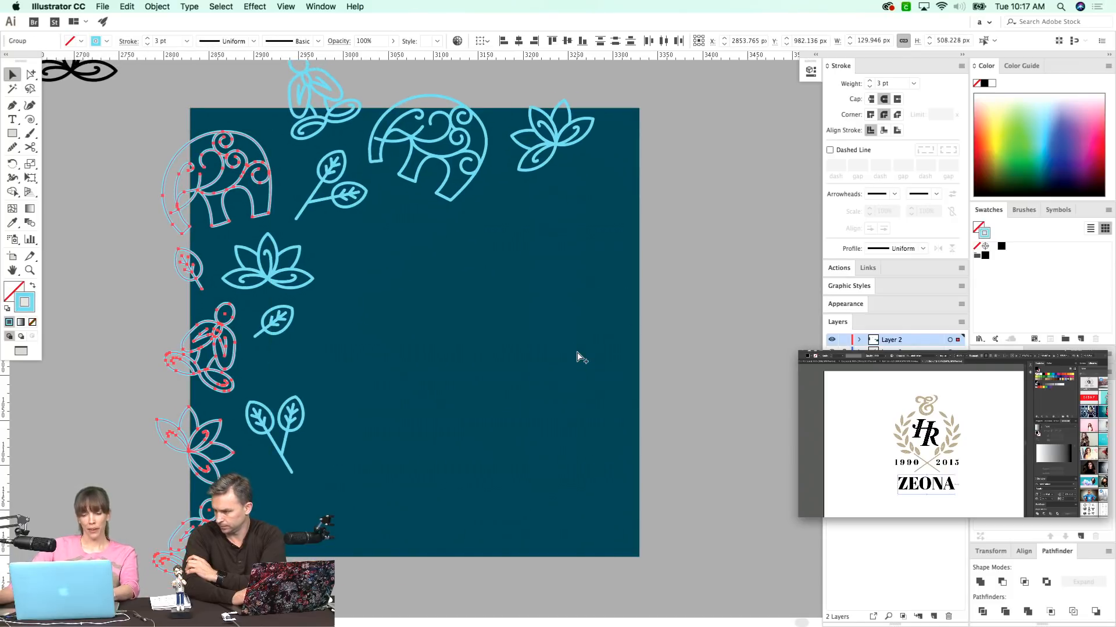
pyautogui.press('Return')
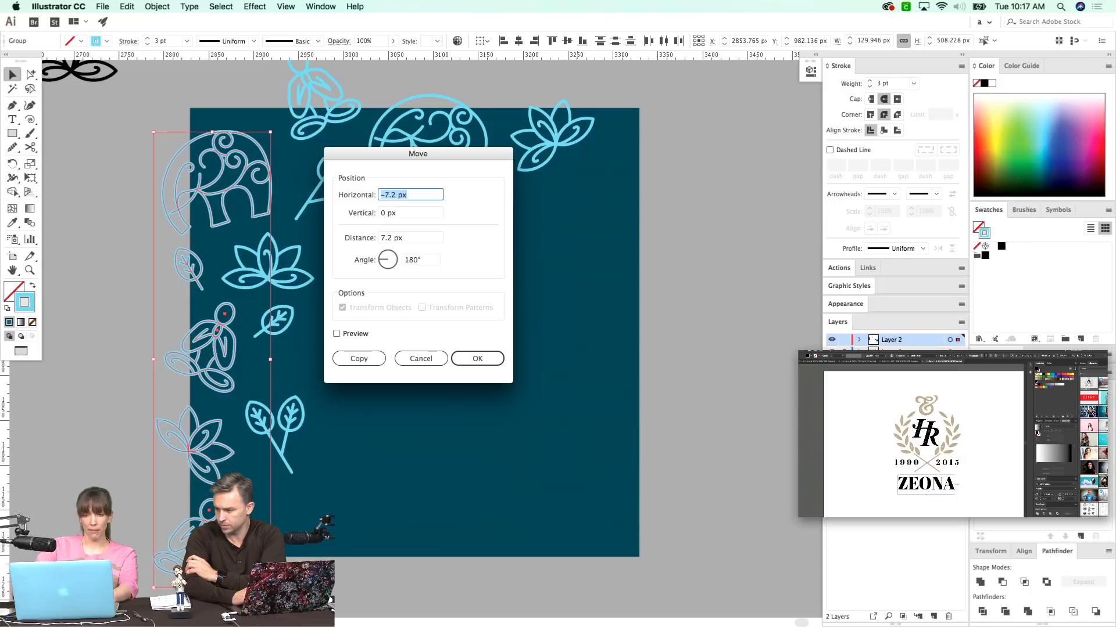
pyautogui.write('0')
pyautogui.hotkey('alt', 'Return')
pyautogui.click(650, 292)
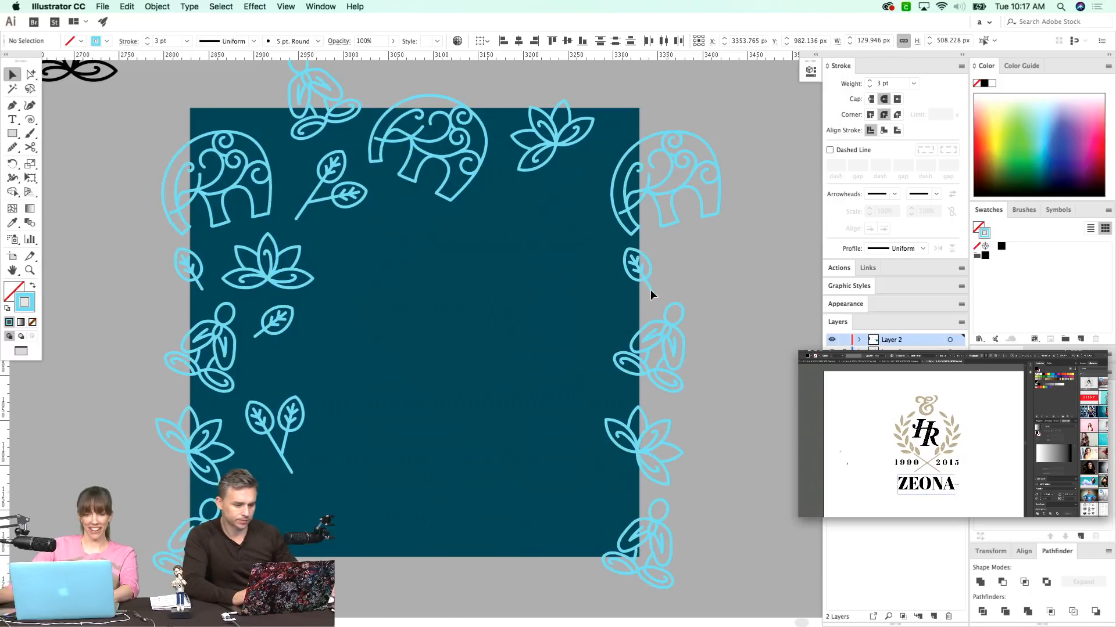
# - Copy the top-edge meditating figure, elephant and lotus straight down onto the square's bottom edge with a 0 px horizontal offset and deselect them
pyautogui.moveTo(625, 341); pyautogui.dragTo(620, 362)
pyautogui.scroll(1, 620, 362)
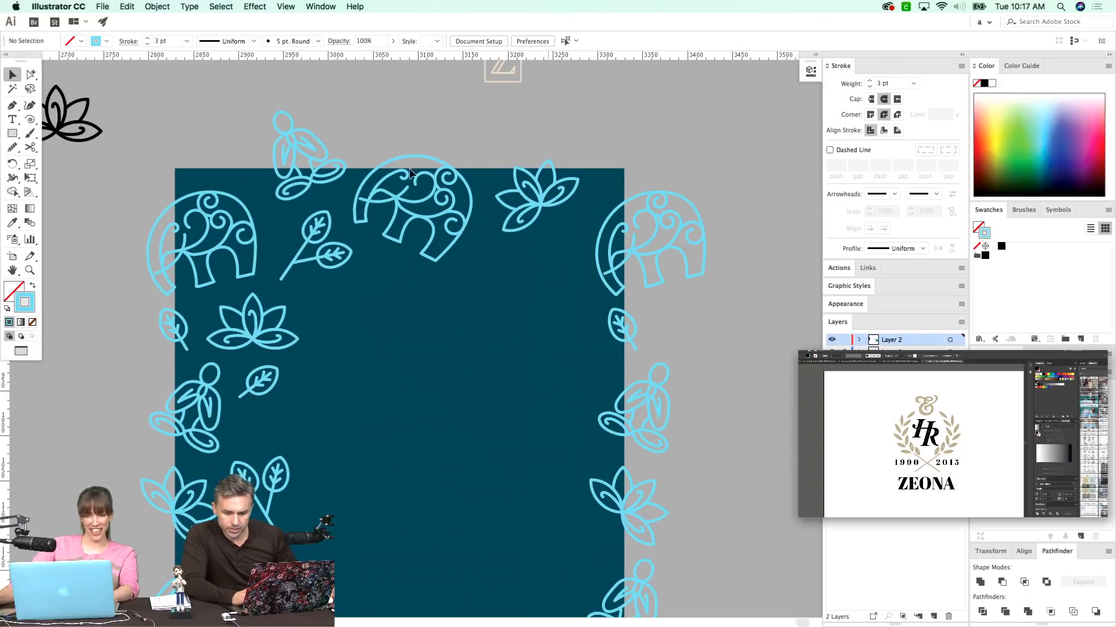
pyautogui.moveTo(276, 181); pyautogui.dragTo(247, 177)
pyautogui.keyDown('shift'); pyautogui.click(293, 296); pyautogui.keyUp('shift')
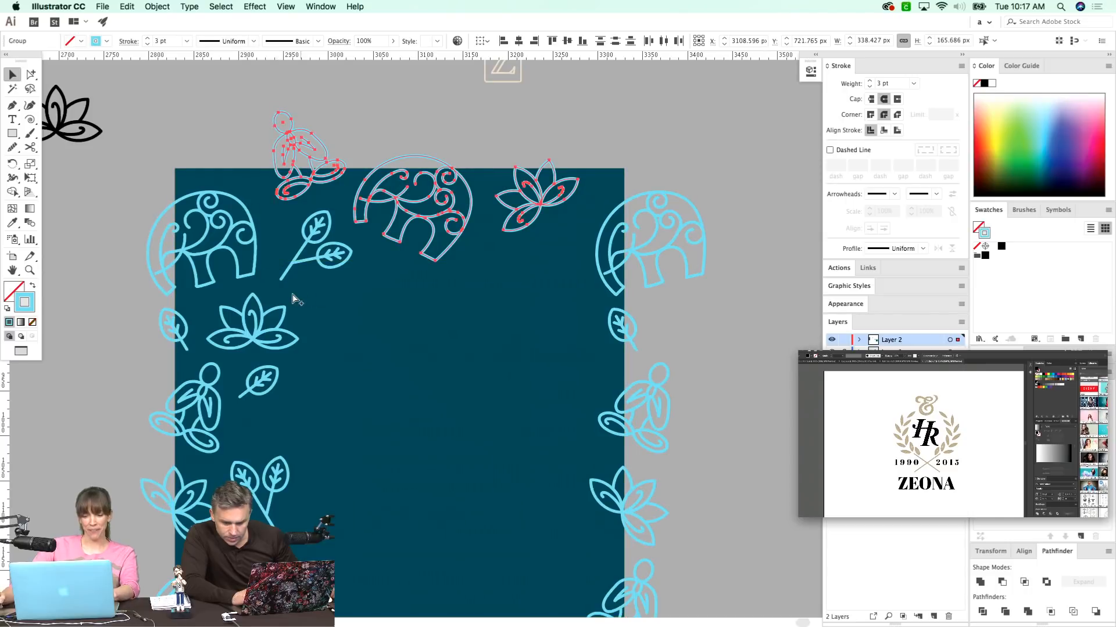
pyautogui.press('Return')
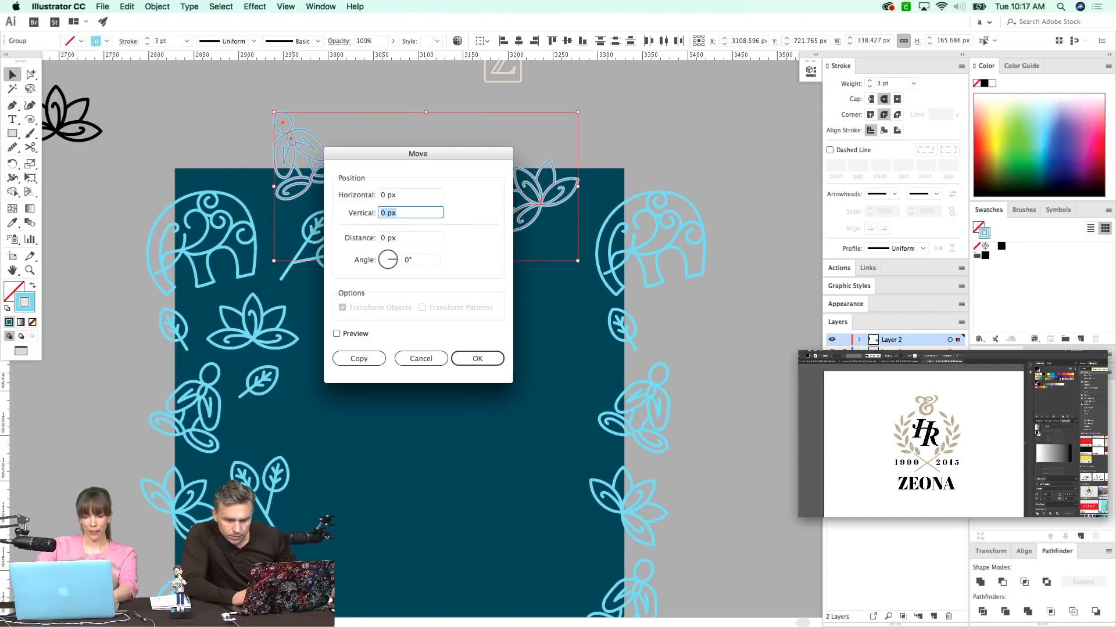
pyautogui.write('0')
pyautogui.hotkey('alt', 'Return')
pyautogui.press('super+shift+a')
pyautogui.moveTo(386, 312); pyautogui.dragTo(403, 251)
pyautogui.scroll(-1, 433, 291)
pyautogui.scroll(3, 264, 217)
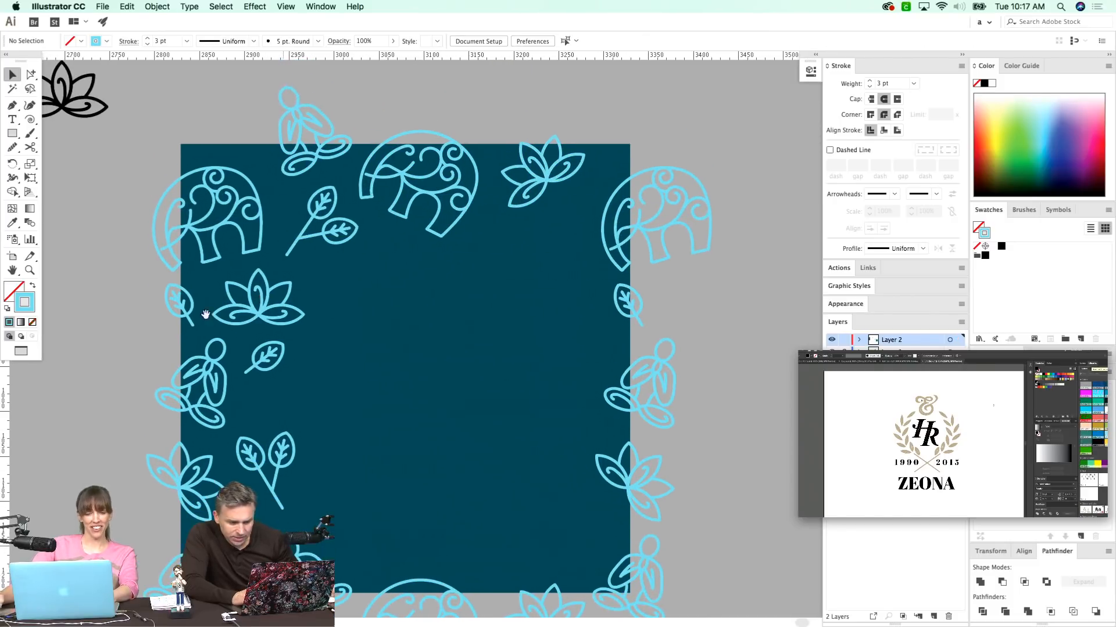
# - Try a rotated copy of the two-leaf sprig at the square's upper-left corner and delete it
pyautogui.moveTo(319, 351); pyautogui.dragTo(307, 353)
pyautogui.moveTo(301, 275); pyautogui.dragTo(168, 184)
pyautogui.press('e')
pyautogui.moveTo(298, 155); pyautogui.dragTo(281, 213)
pyautogui.press('v')
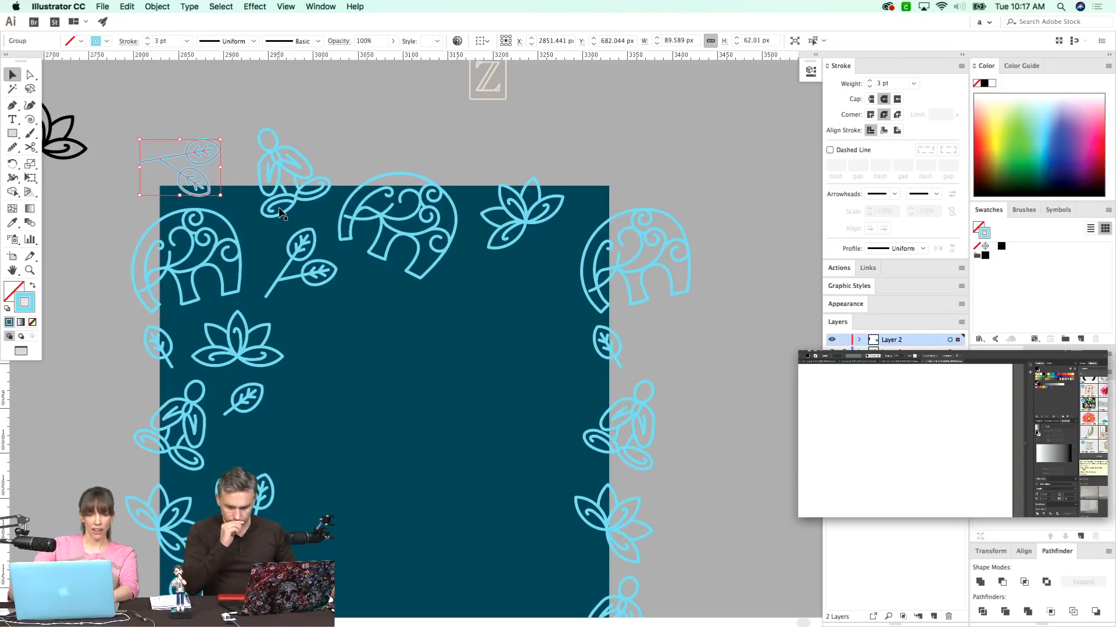
pyautogui.press('Delete')
# - Copy the meditating figure at the square's lower-left corner to its upper-left corner, offset 0 px horizontally and -500 px vertically
pyautogui.moveTo(441, 316); pyautogui.dragTo(445, 222)
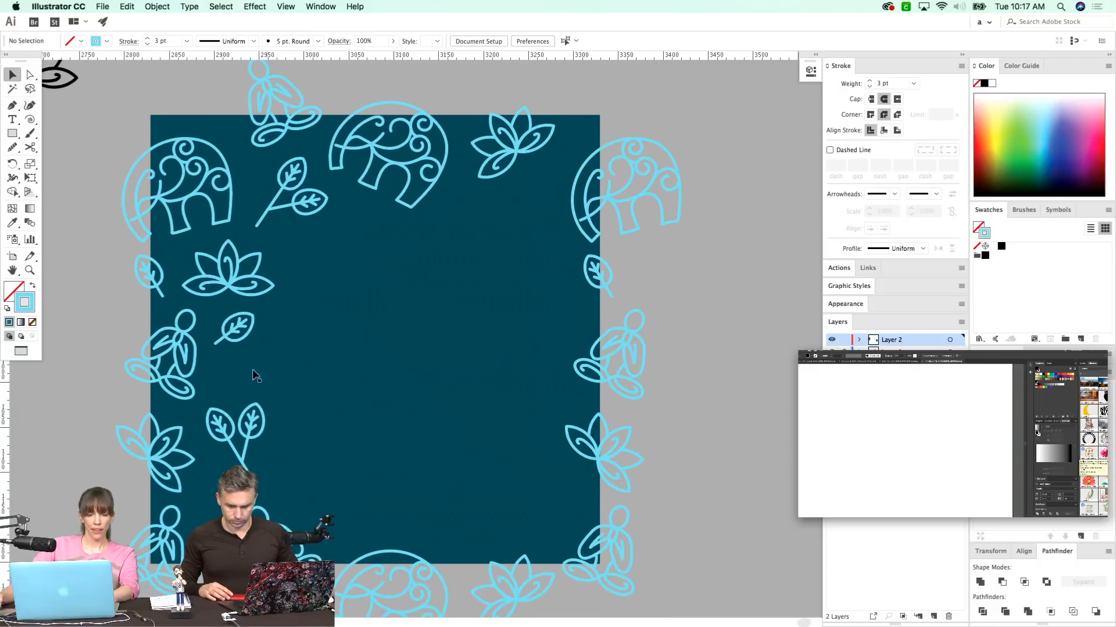
pyautogui.moveTo(199, 520); pyautogui.dragTo(203, 521)
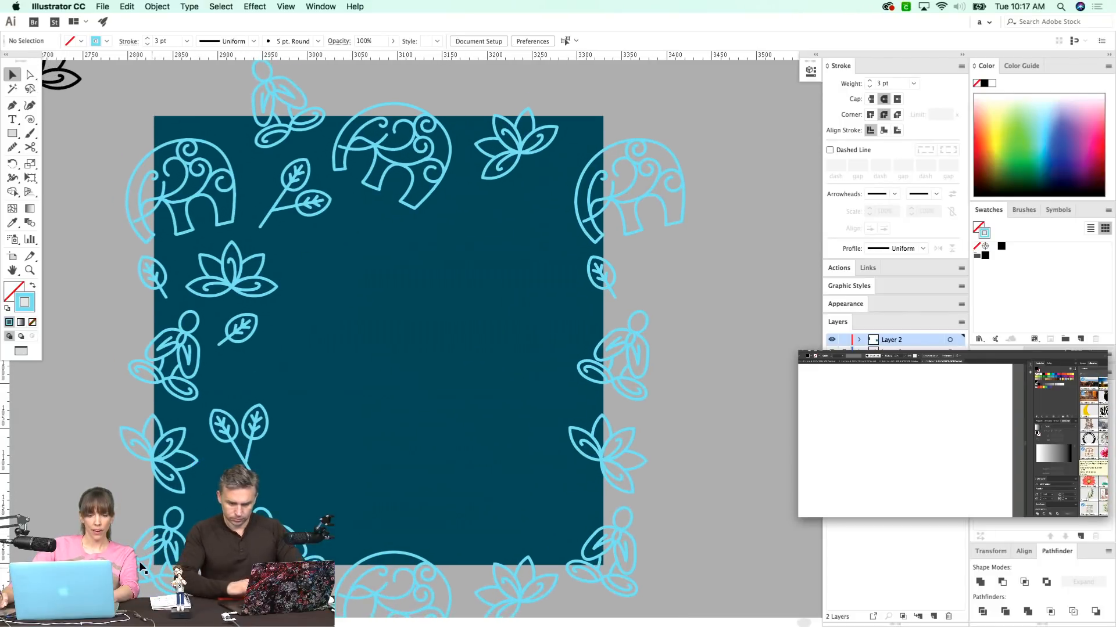
pyautogui.click(151, 572)
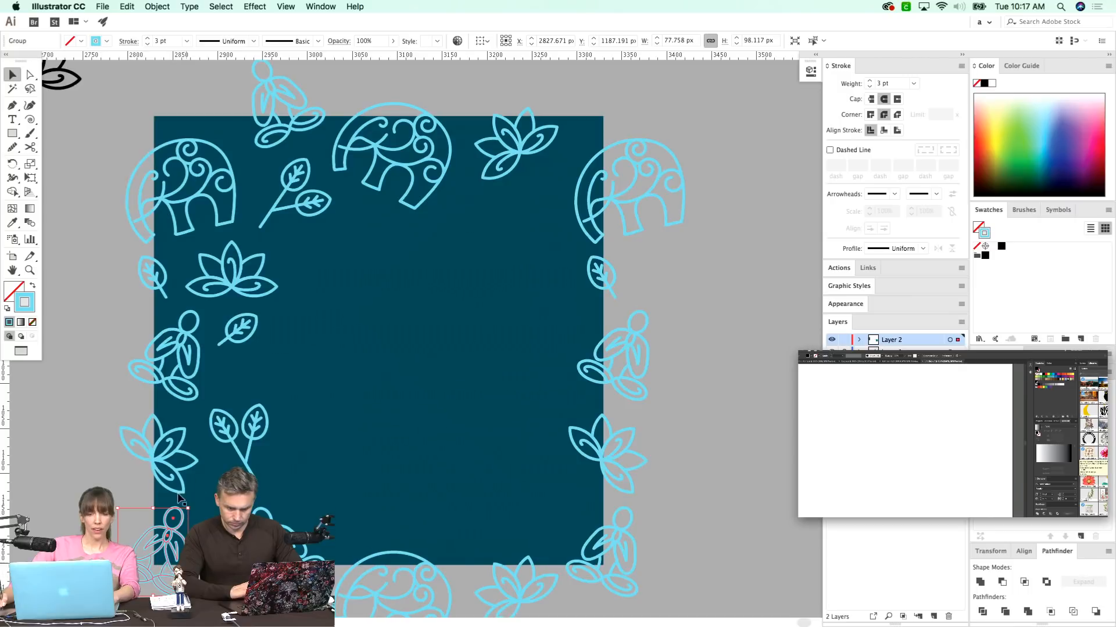
pyautogui.scroll(-2, 303, 491)
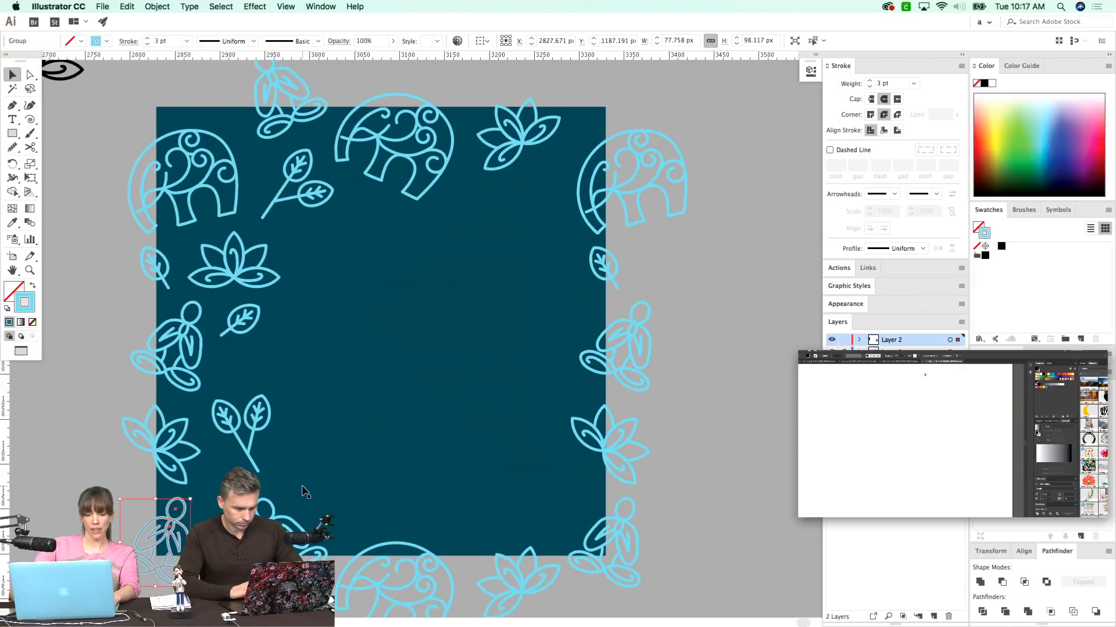
pyautogui.press('Return')
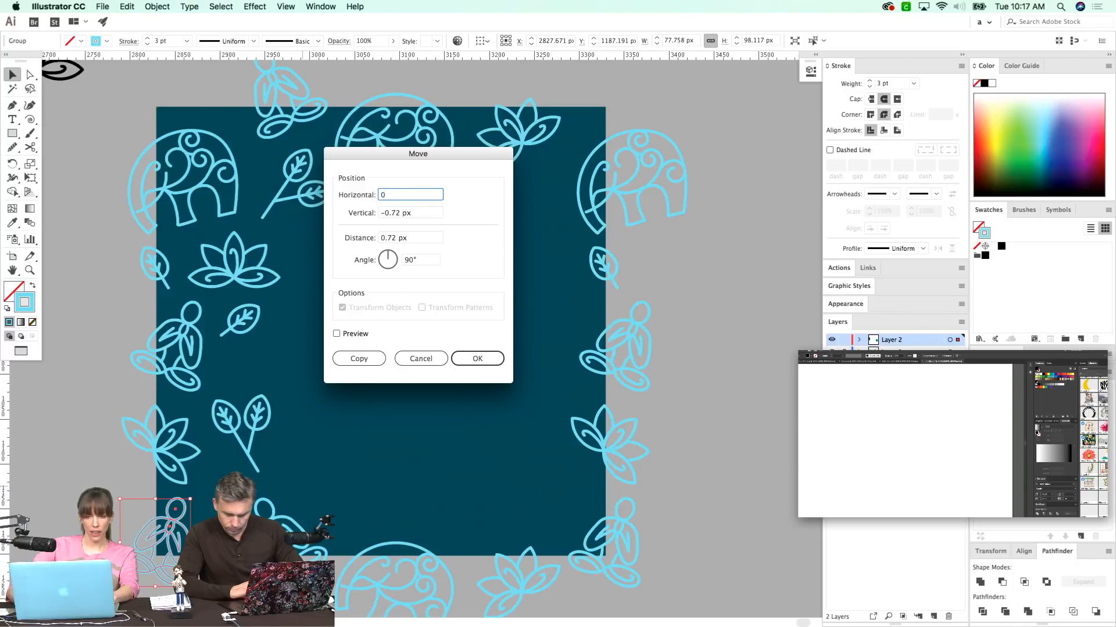
pyautogui.write('-500')
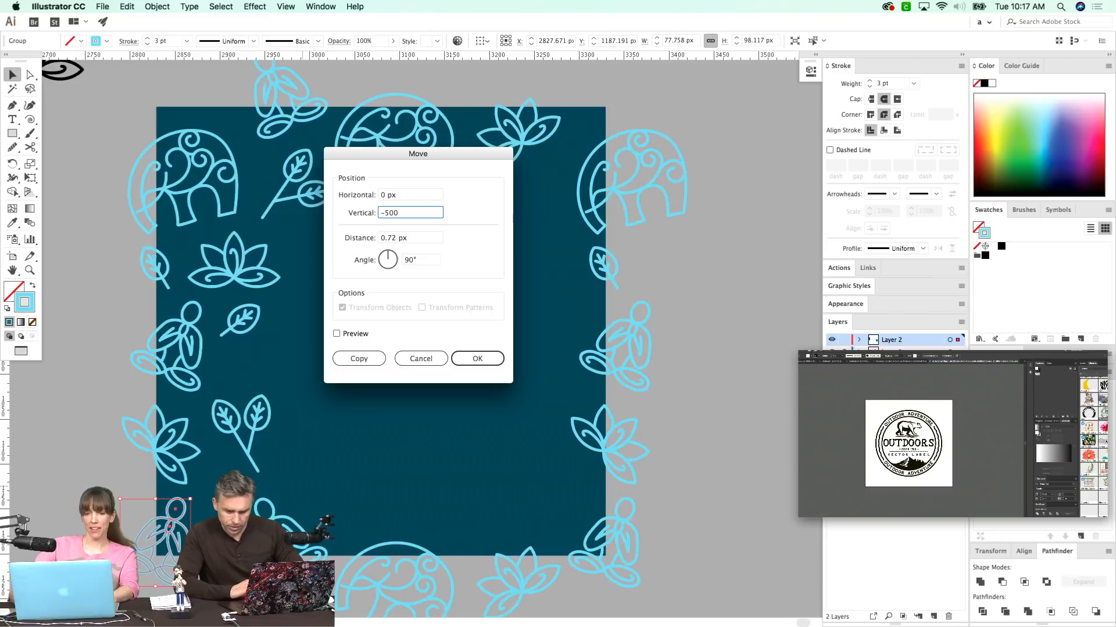
pyautogui.press('Return')
pyautogui.moveTo(463, 318); pyautogui.dragTo(458, 308)
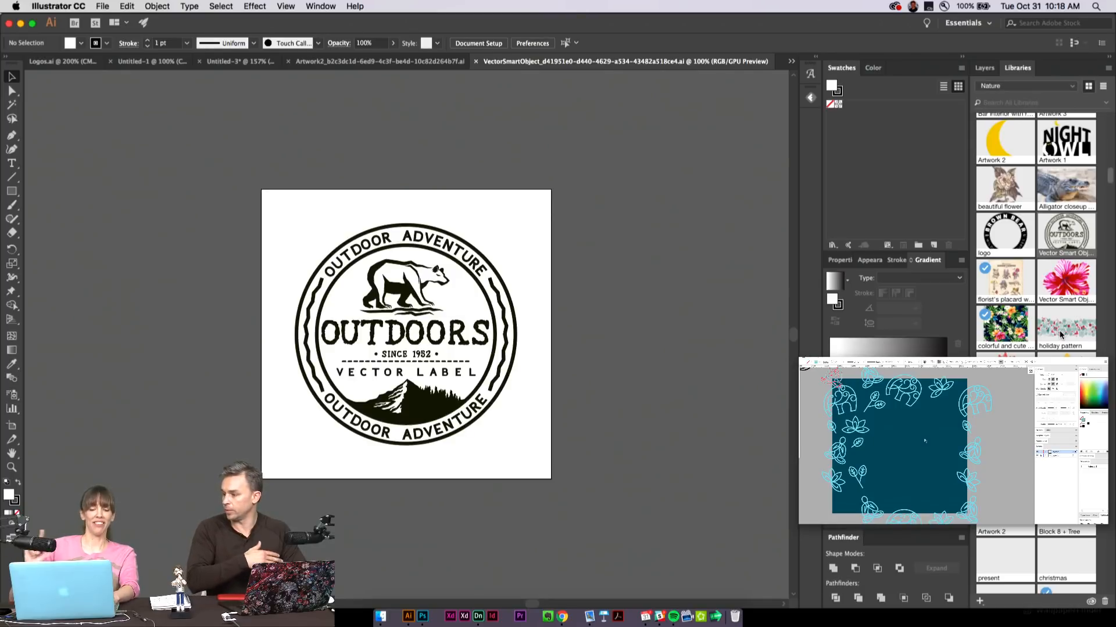
# - Open the holiday pattern artwork from the Nature library and look through the library's other assets
pyautogui.doubleClick(1048, 343)
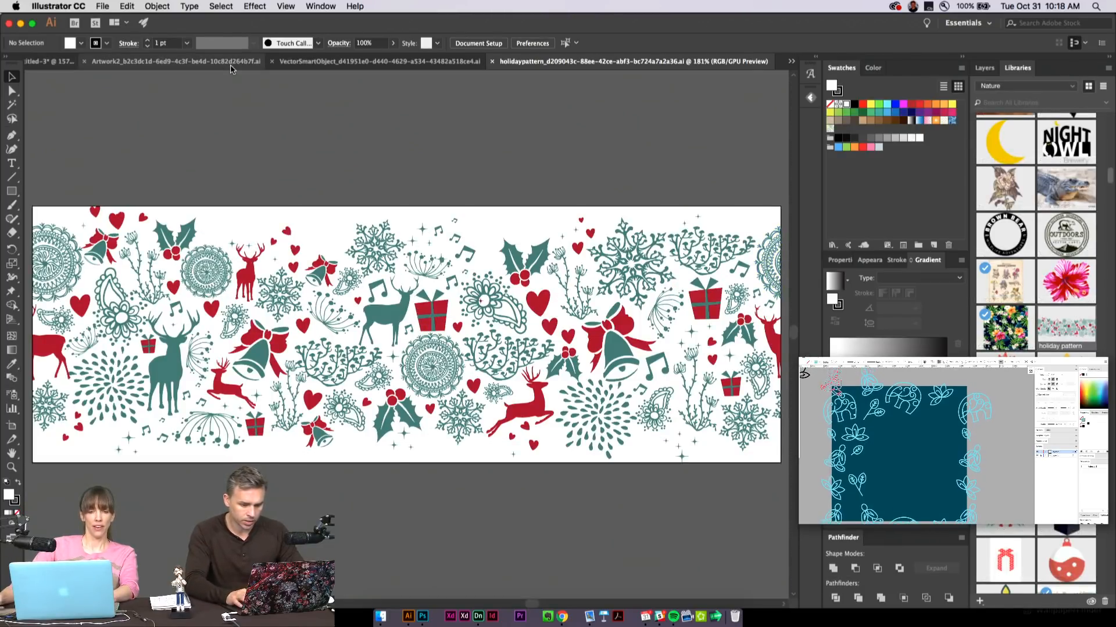
pyautogui.scroll(-5, 1040, 291)
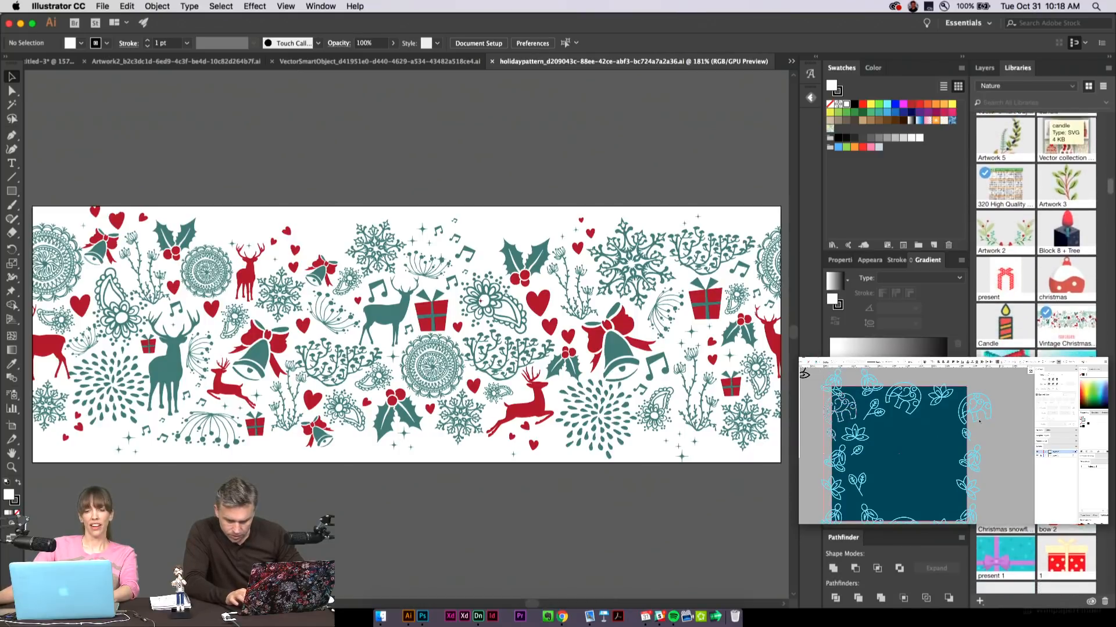
pyautogui.scroll(-10, 1040, 290)
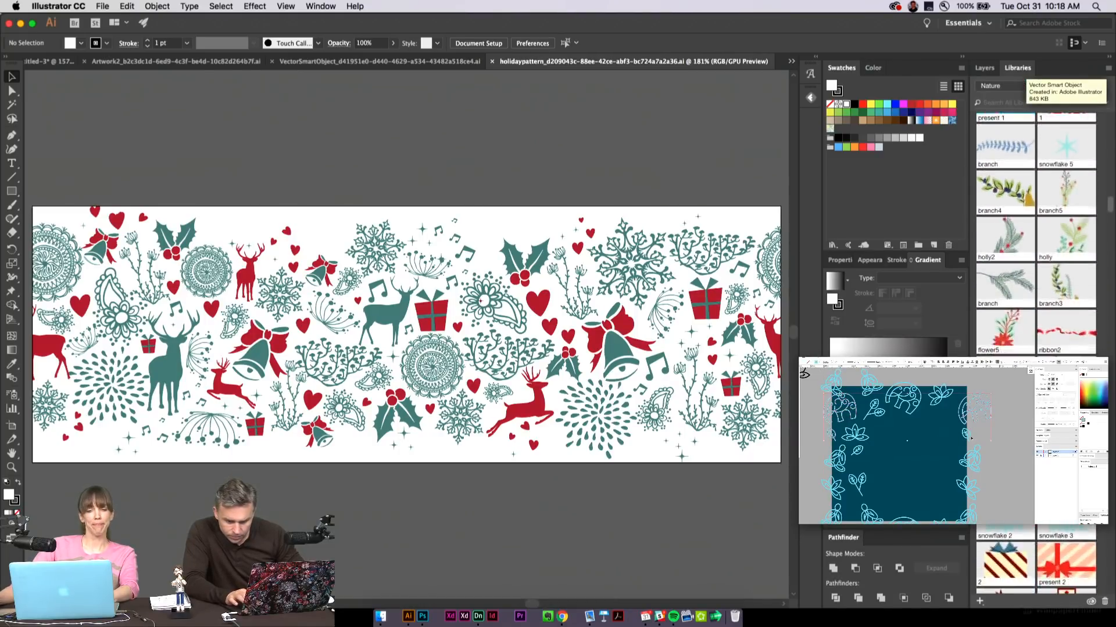
pyautogui.scroll(-10, 1040, 290)
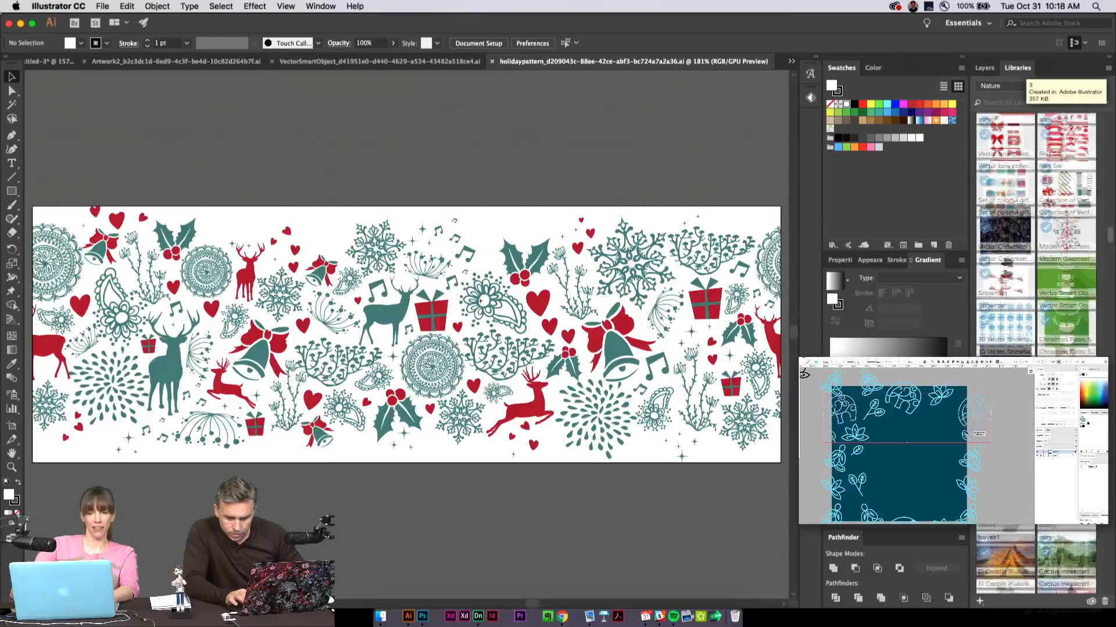
pyautogui.scroll(1, 1001, 206)
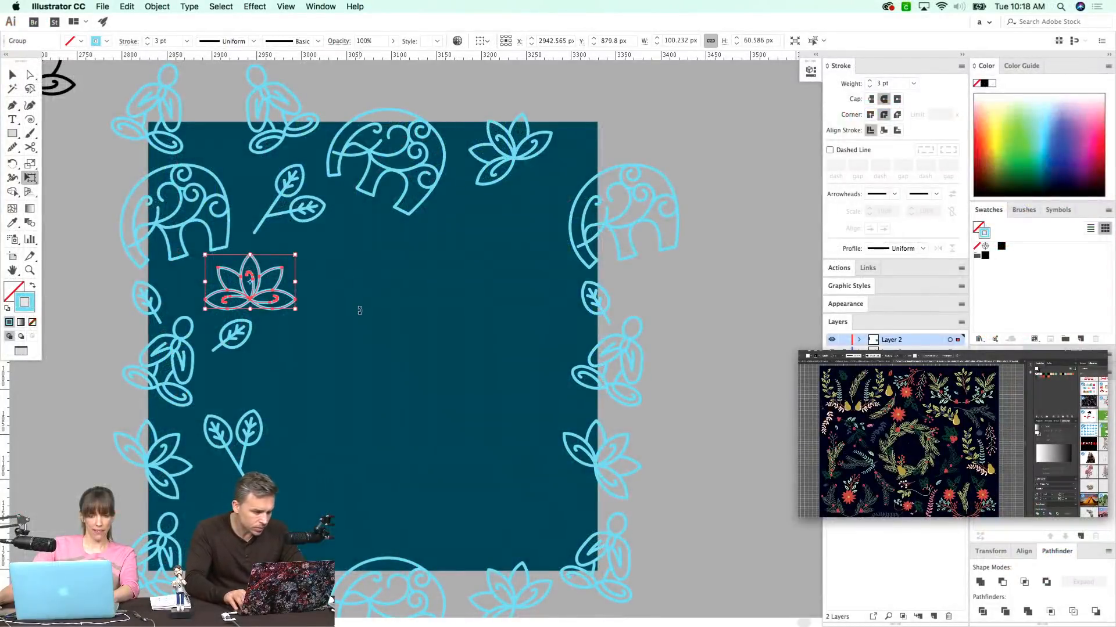
# - Rotate the upright lotus inside the teal square slightly clockwise and deselect it
pyautogui.moveTo(360, 318); pyautogui.dragTo(342, 337)
pyautogui.keyDown('super'); pyautogui.click(326, 351); pyautogui.keyUp('super')
pyautogui.moveTo(266, 394); pyautogui.dragTo(245, 365)
pyautogui.moveTo(220, 437); pyautogui.dragTo(255, 456)
pyautogui.scroll(-1, 255, 455)
pyautogui.hscroll(-1, 255, 456)
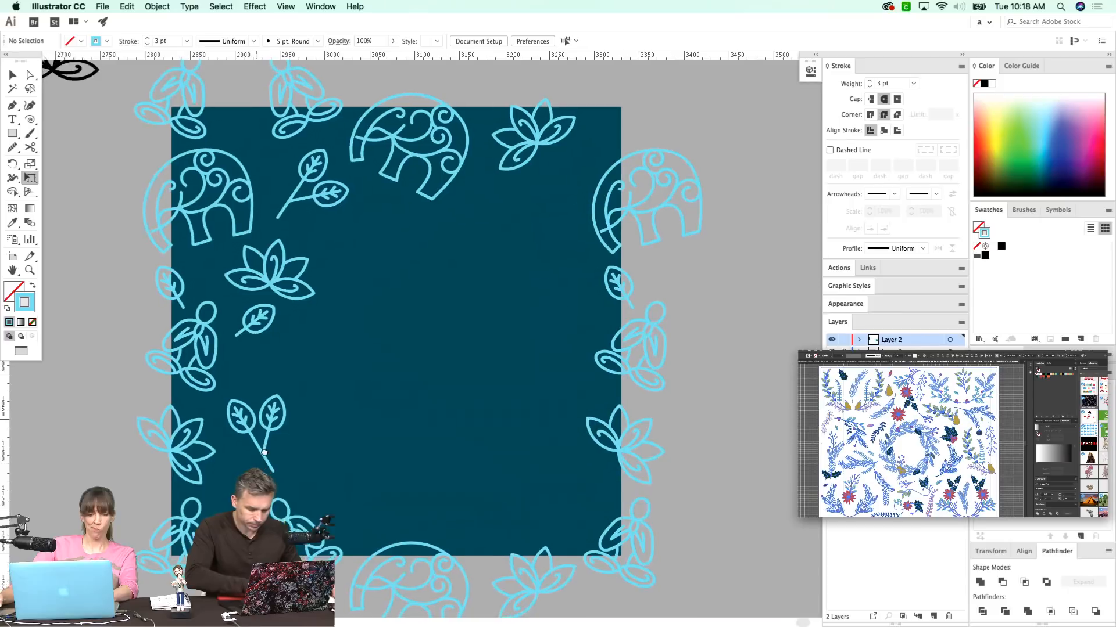
# - Place a copy of the small single leaf near the square's bottom edge, between the two meditating figures
pyautogui.press('v')
pyautogui.moveTo(269, 306); pyautogui.dragTo(260, 499)
pyautogui.click(334, 498)
pyautogui.moveTo(394, 447); pyautogui.dragTo(347, 448)
pyautogui.press('super+minus')
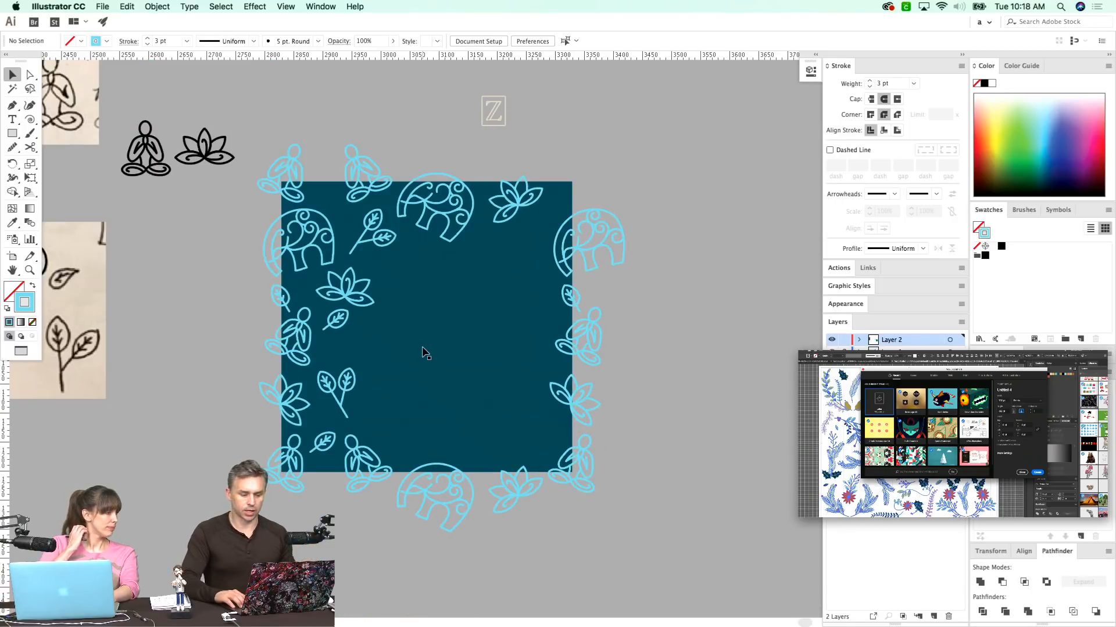
# - Copy the meditating figure at the square's upper-left corner to its upper-right corner, offset 500 px horizontally and 0 px vertically
pyautogui.moveTo(420, 243); pyautogui.dragTo(396, 241)
pyautogui.click(239, 192)
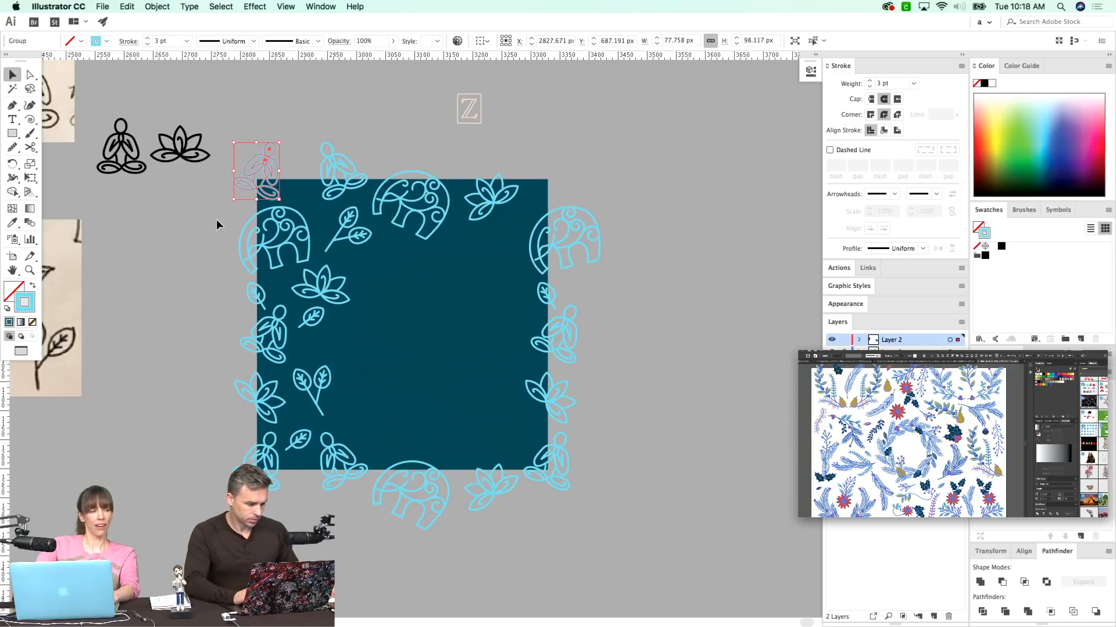
pyautogui.press('Return')
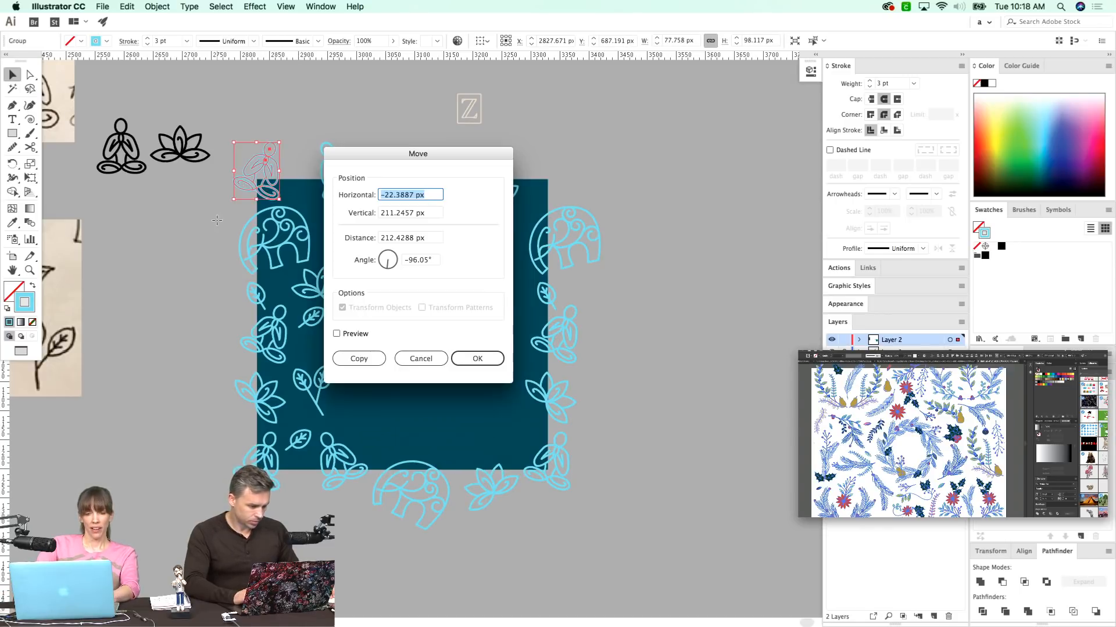
pyautogui.write('500')
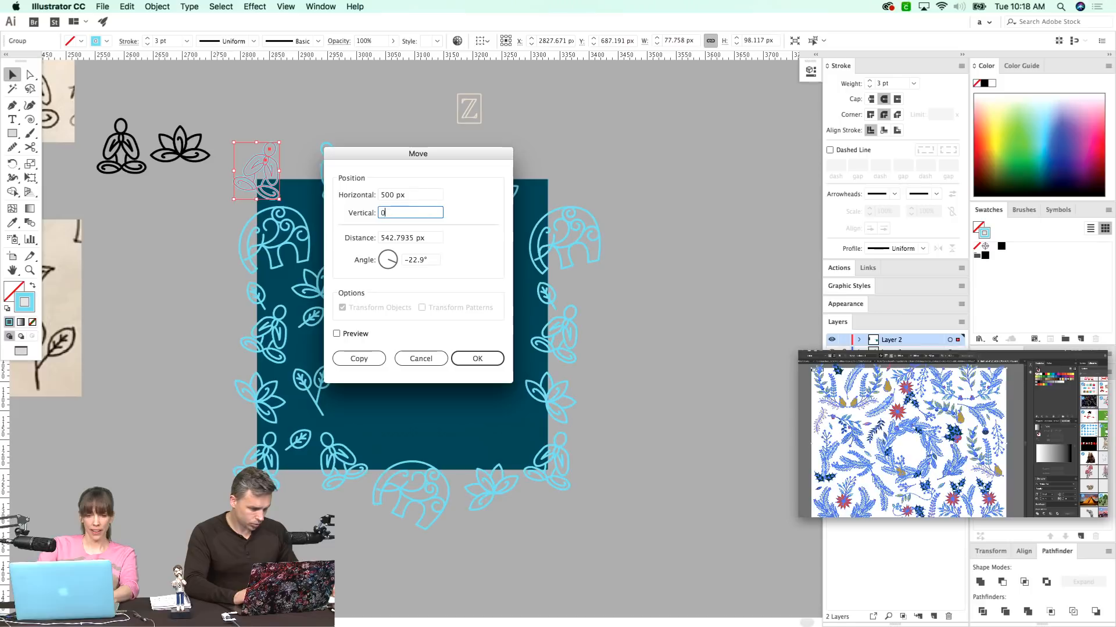
pyautogui.press('Return')
pyautogui.click(609, 271)
pyautogui.moveTo(503, 343); pyautogui.dragTo(457, 367)
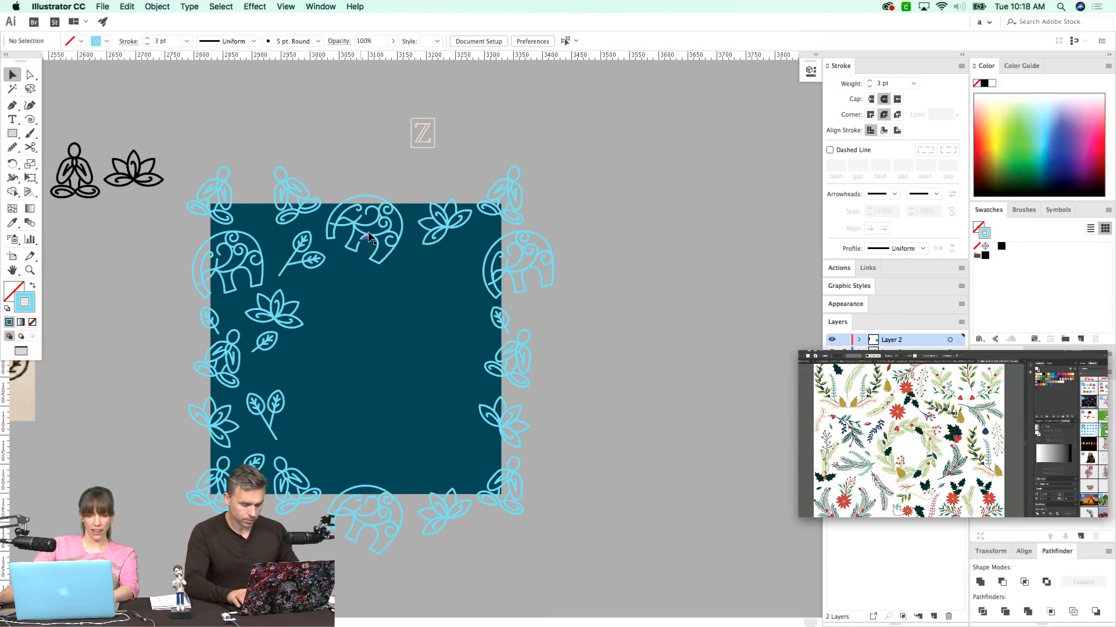
# - Copy the top-edge elephant and lotus into the square's interior, placing the lotus below the elephant and rotating it clockwise
pyautogui.moveTo(367, 236); pyautogui.dragTo(327, 379)
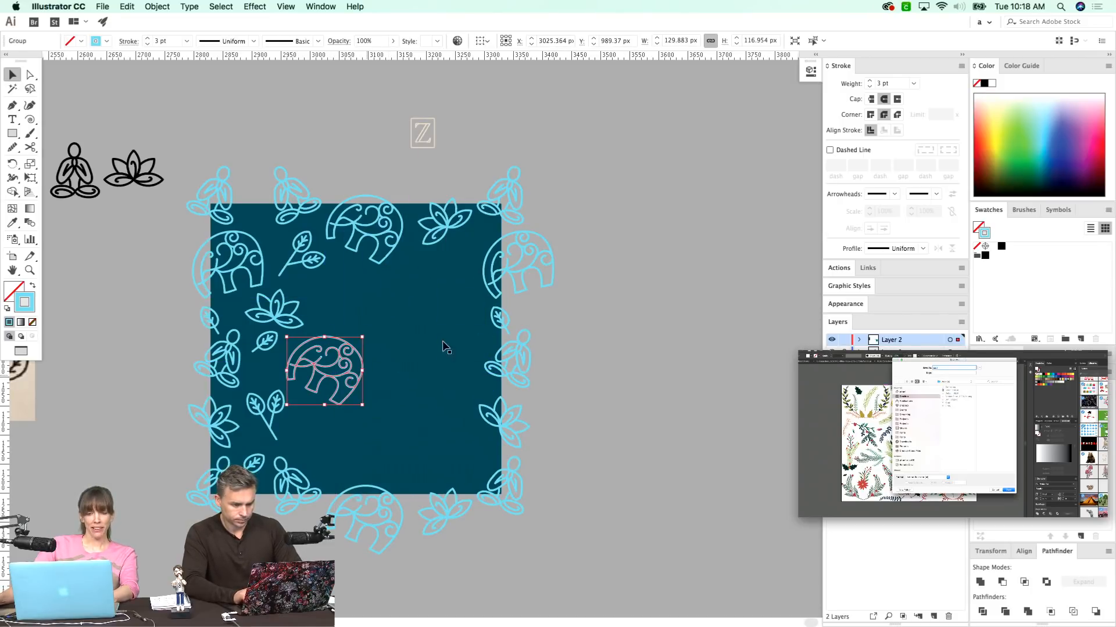
pyautogui.moveTo(450, 229); pyautogui.dragTo(320, 465)
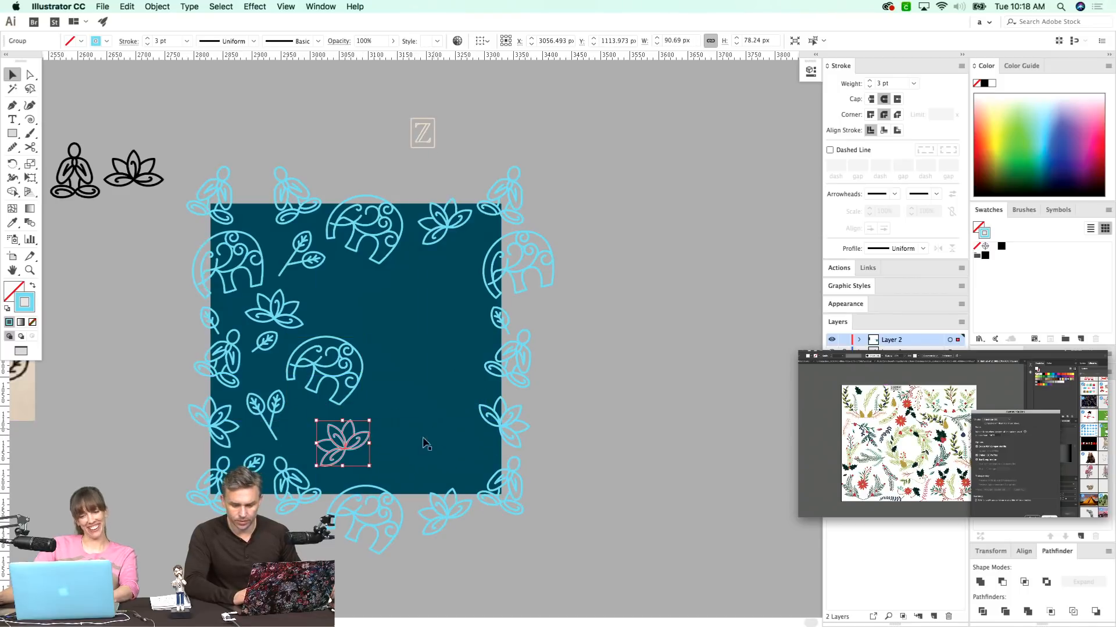
pyautogui.press('e')
pyautogui.moveTo(420, 454); pyautogui.dragTo(430, 428)
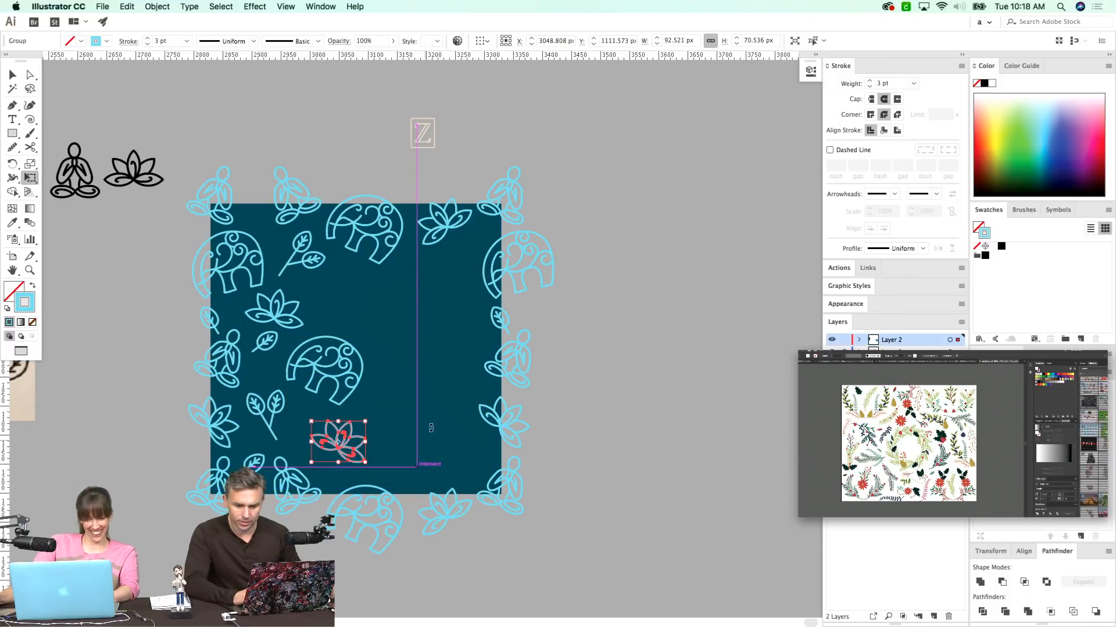
# - Place a copy of the small leaf to the lower right of the central elephant, rotate it and nudge it down
pyautogui.press('v')
pyautogui.moveTo(273, 364); pyautogui.dragTo(393, 425)
pyautogui.press('super+z')
pyautogui.moveTo(273, 339); pyautogui.dragTo(392, 341)
pyautogui.press('e')
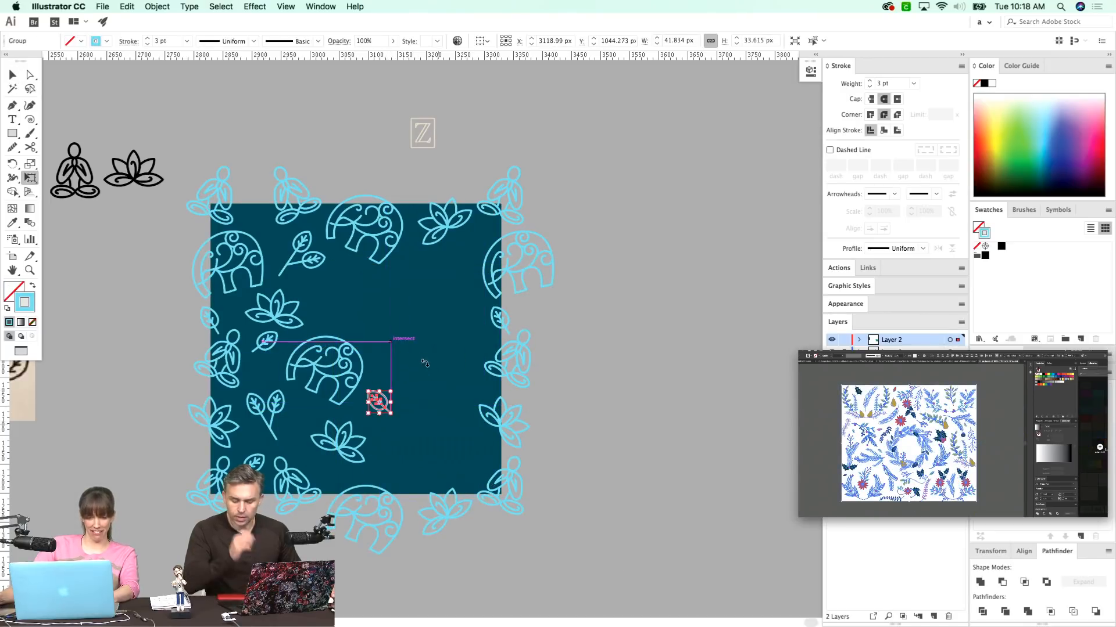
pyautogui.press('v')
pyautogui.press('Down')
pyautogui.press('Down')
pyautogui.press('Down')
pyautogui.press('Down')
pyautogui.press('Down')
pyautogui.press('Down')
pyautogui.press('Down')
pyautogui.press('Down')
pyautogui.press('Down')
pyautogui.press('Down')
pyautogui.press('Down')
pyautogui.press('Down')
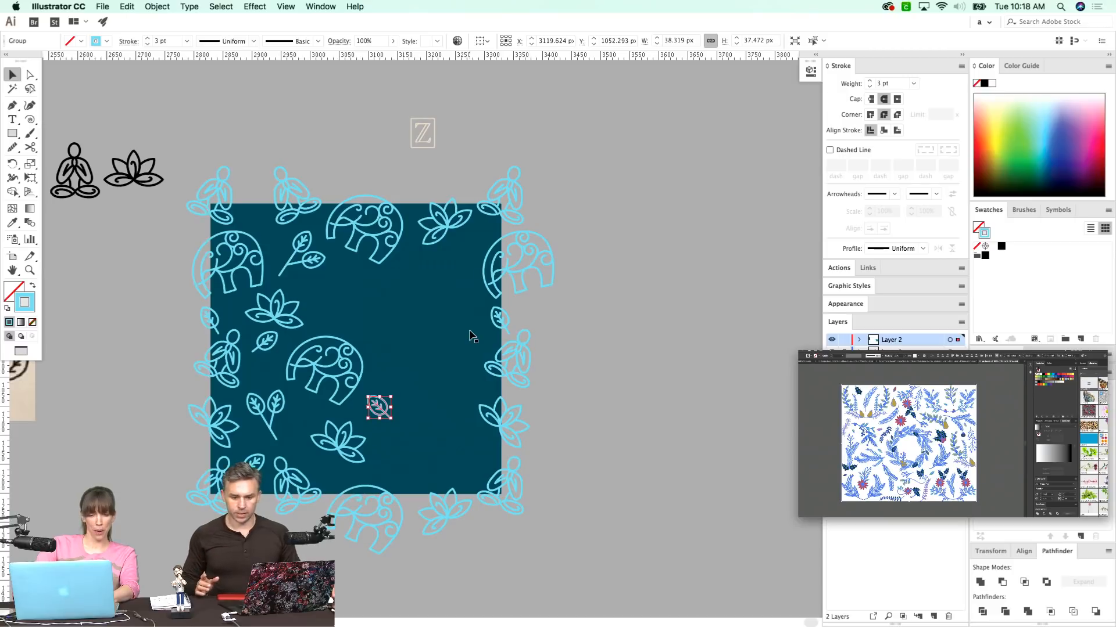
pyautogui.moveTo(336, 444); pyautogui.dragTo(337, 442)
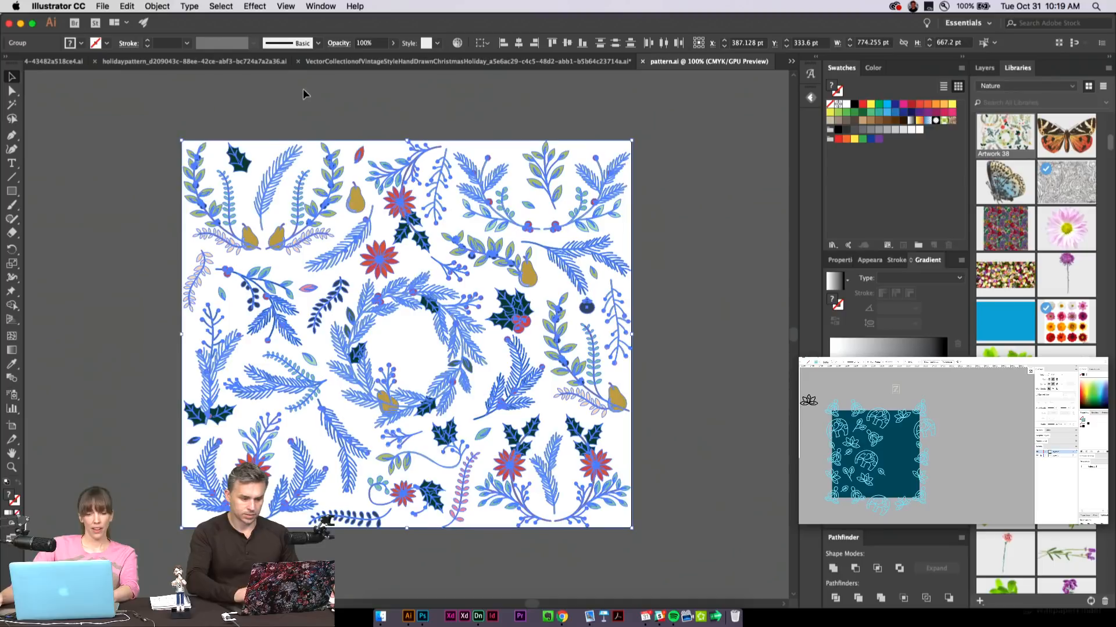
pyautogui.click(114, 112)
pyautogui.moveTo(673, 544); pyautogui.dragTo(702, 480)
pyautogui.scroll(3, 702, 480)
pyautogui.scroll(-2, 120, 116)
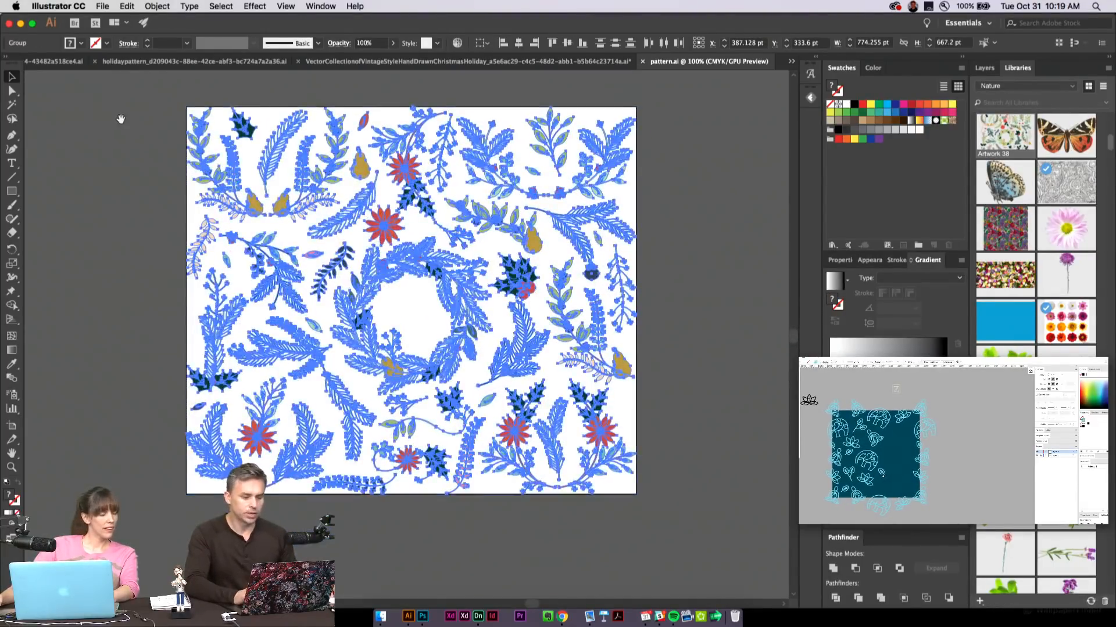
pyautogui.scroll(3, 120, 117)
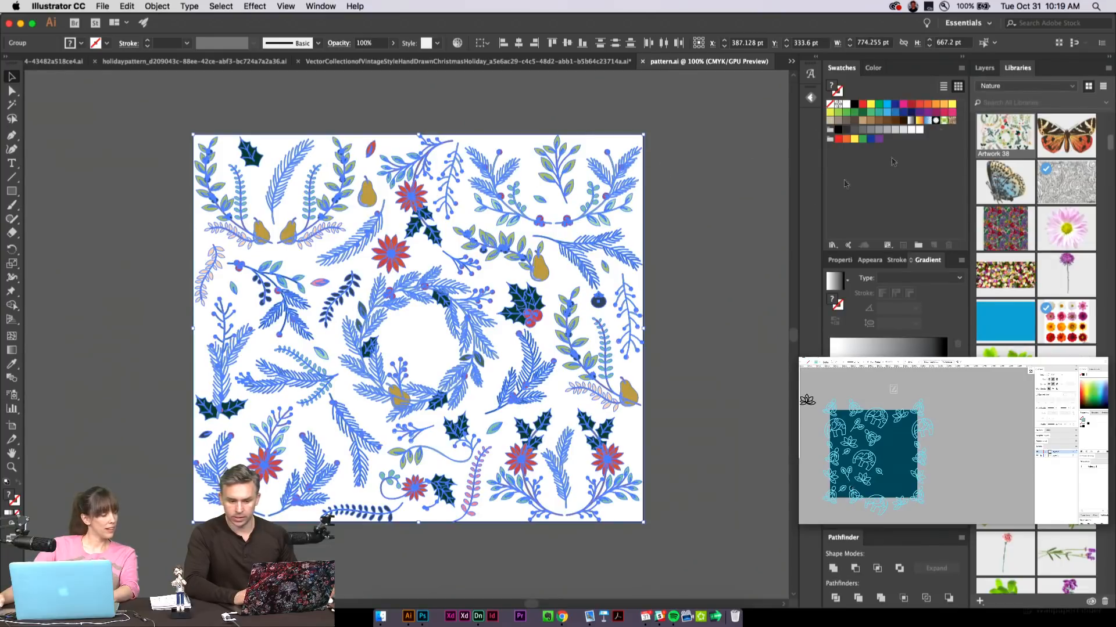
# - Rename the Artwork 38 asset in the Nature library to "Foil Pattern"
pyautogui.moveTo(512, 176); pyautogui.dragTo(1044, 156)
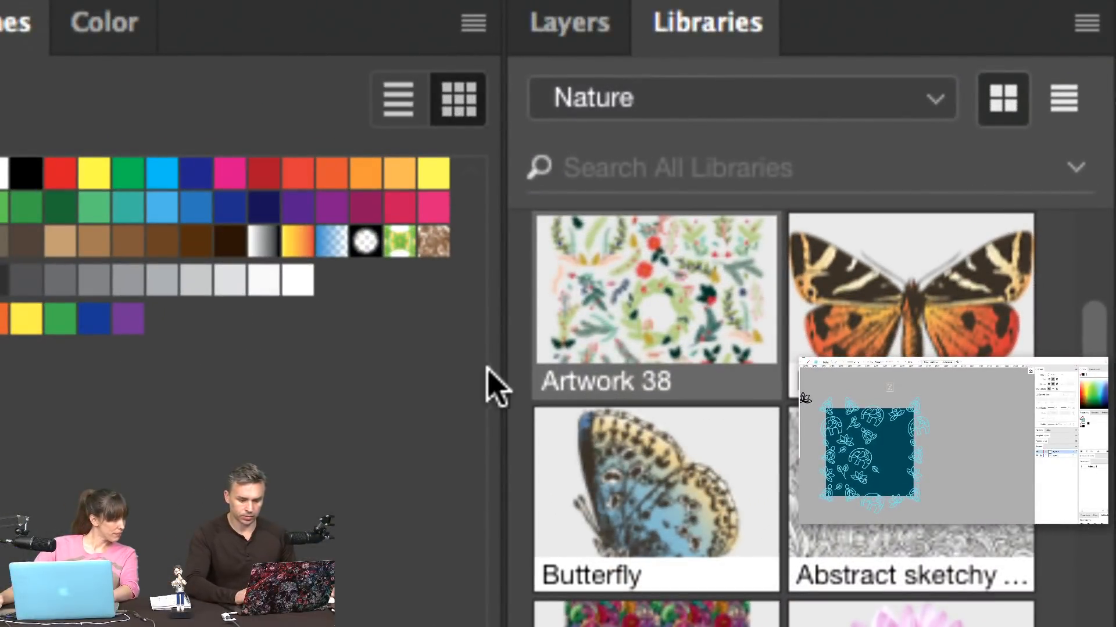
pyautogui.doubleClick(572, 384)
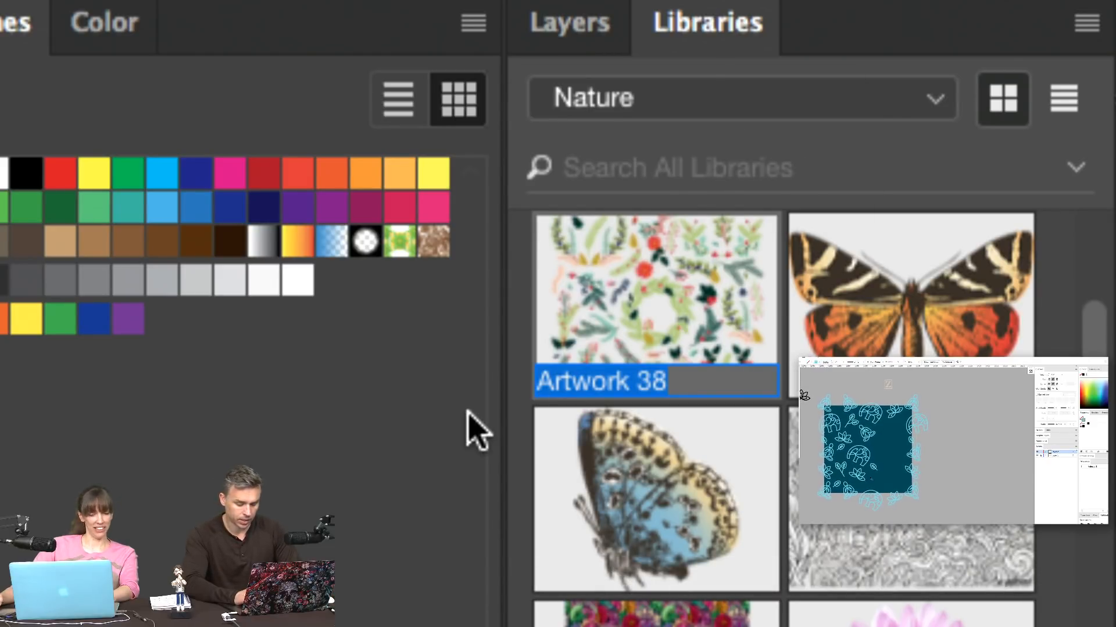
pyautogui.write('Foil')
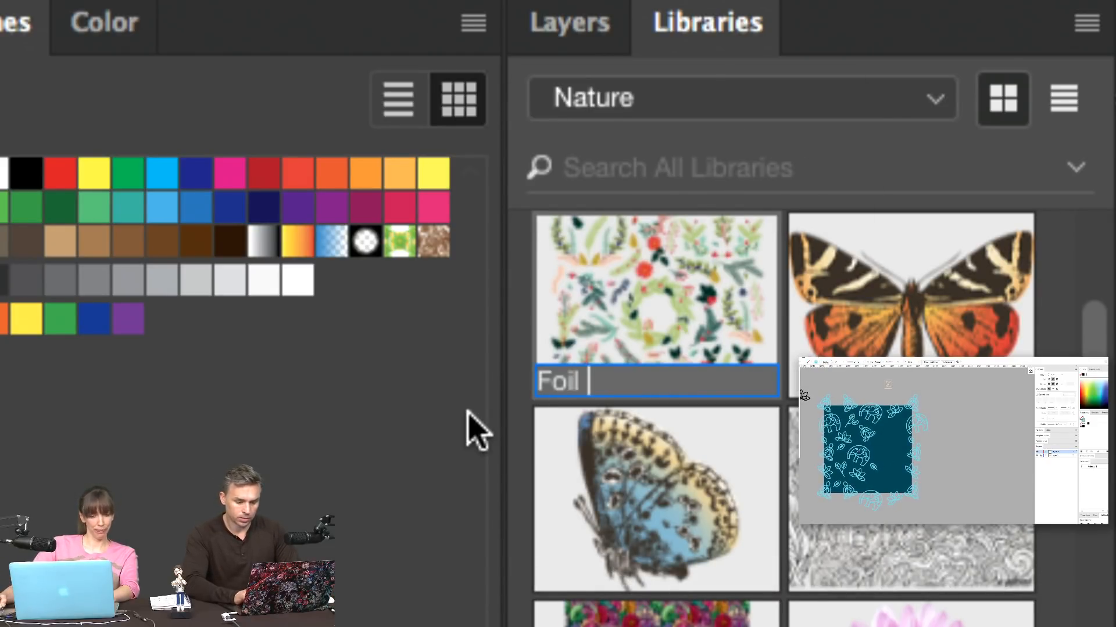
pyautogui.write(' Pattern')
pyautogui.press('Return')
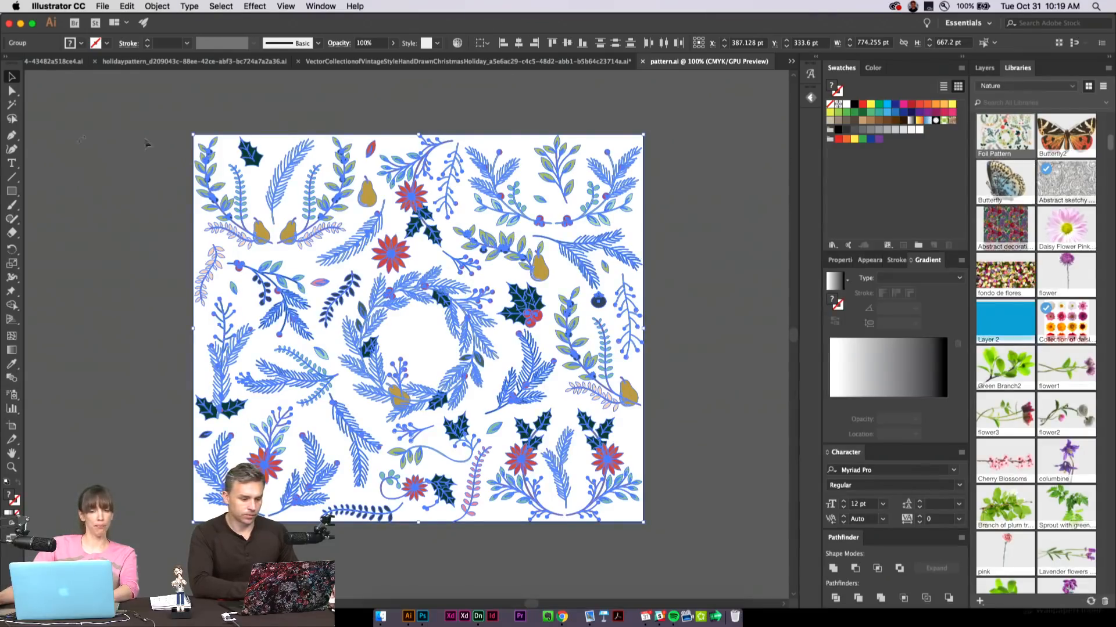
# - Deselect the pattern artwork, switch to Adobe Dimension, and display the Nature library's graphics with the starter assets and models collapsed
pyautogui.press('super+shift+a')
pyautogui.click(21, 26)
pyautogui.click(161, 35)
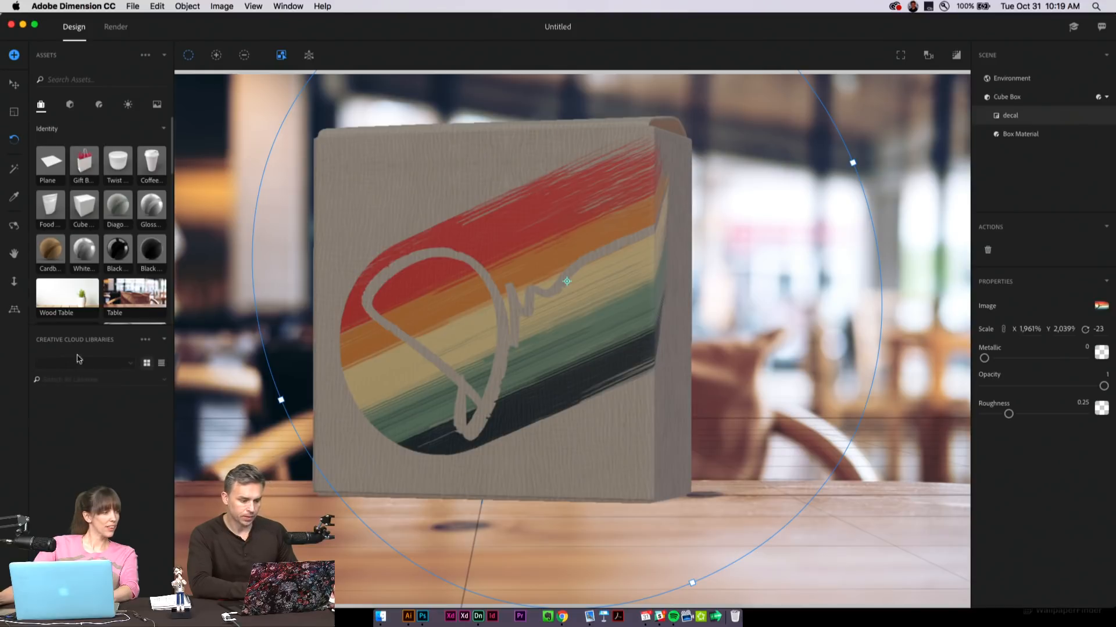
pyautogui.click(117, 365)
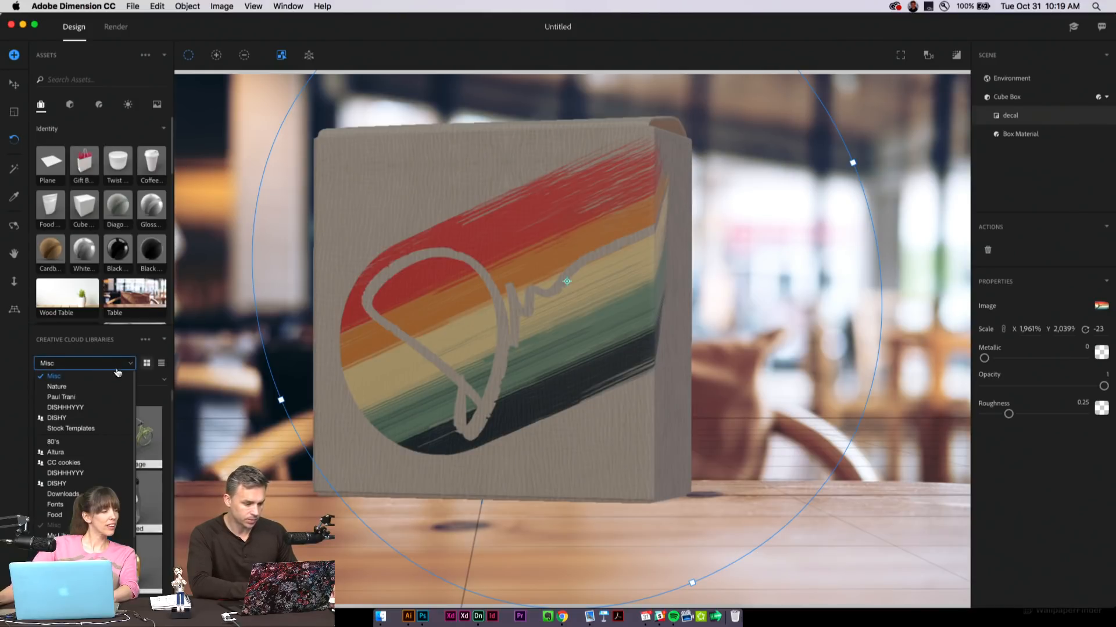
pyautogui.click(62, 388)
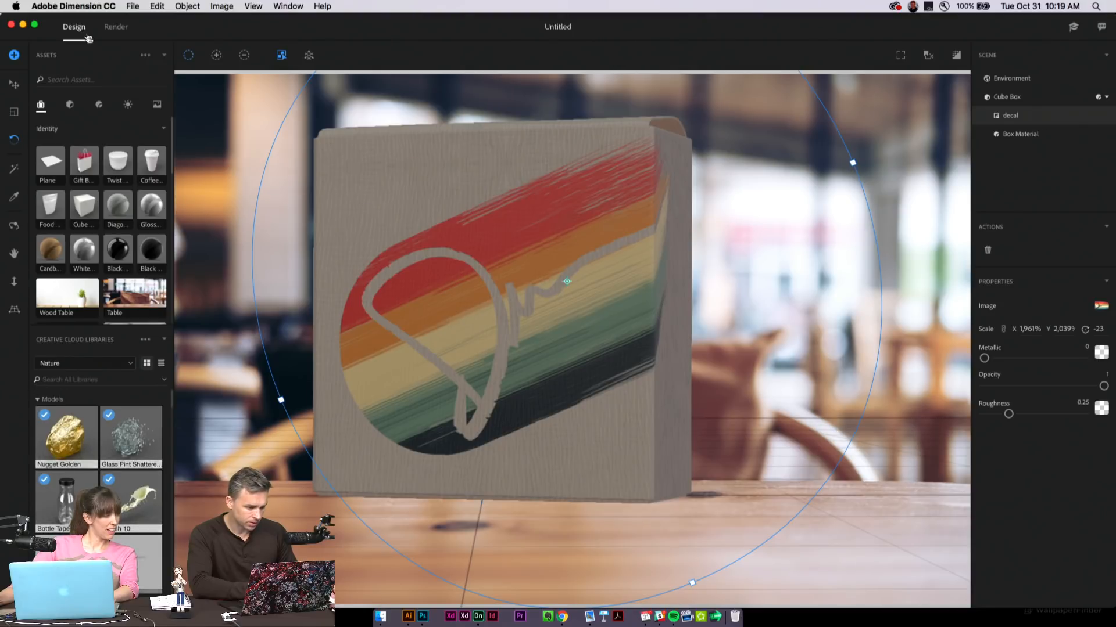
pyautogui.click(99, 58)
pyautogui.click(100, 59)
pyautogui.click(100, 58)
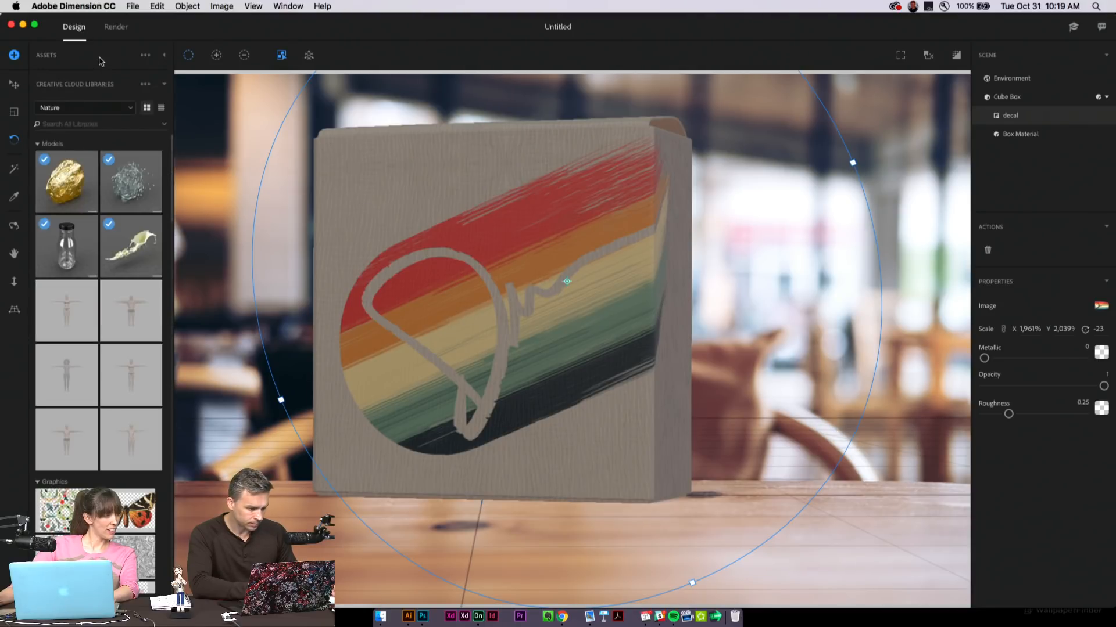
pyautogui.click(38, 144)
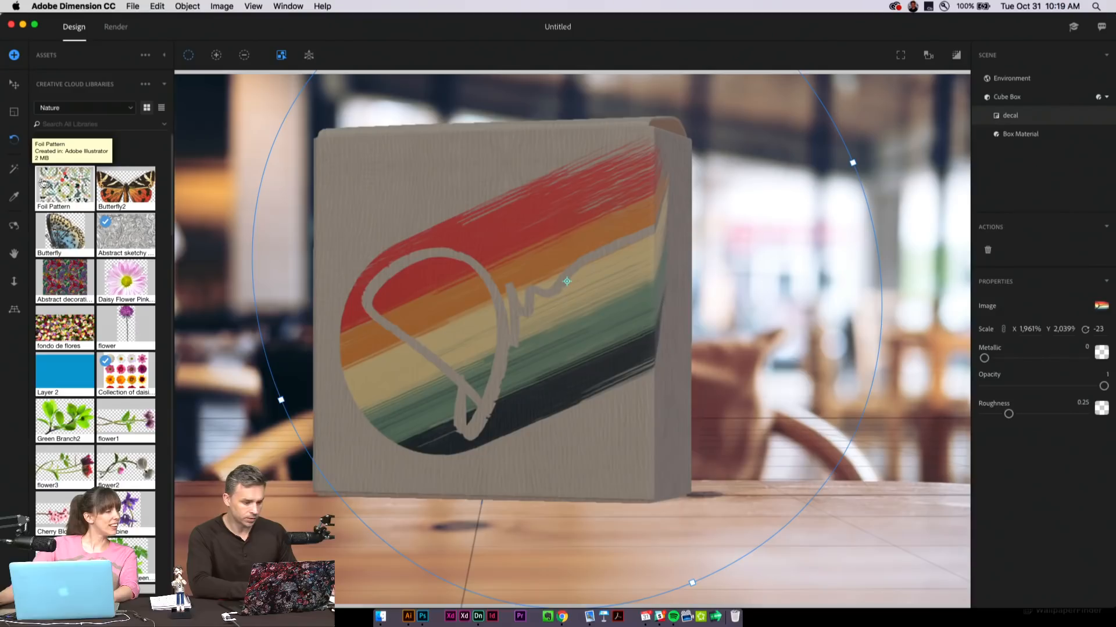
# - Replace the box's striped decal with the Foil Pattern graphic and enlarge it to about 1,754% by 1,793% to cover the front face
pyautogui.moveTo(44, 194); pyautogui.dragTo(464, 261)
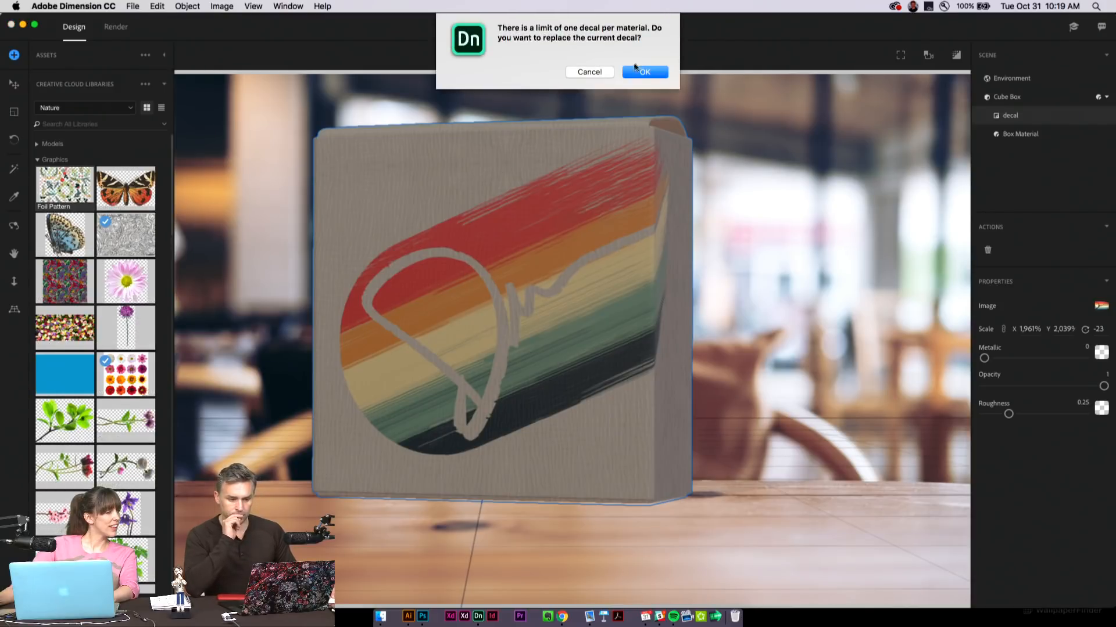
pyautogui.click(642, 78)
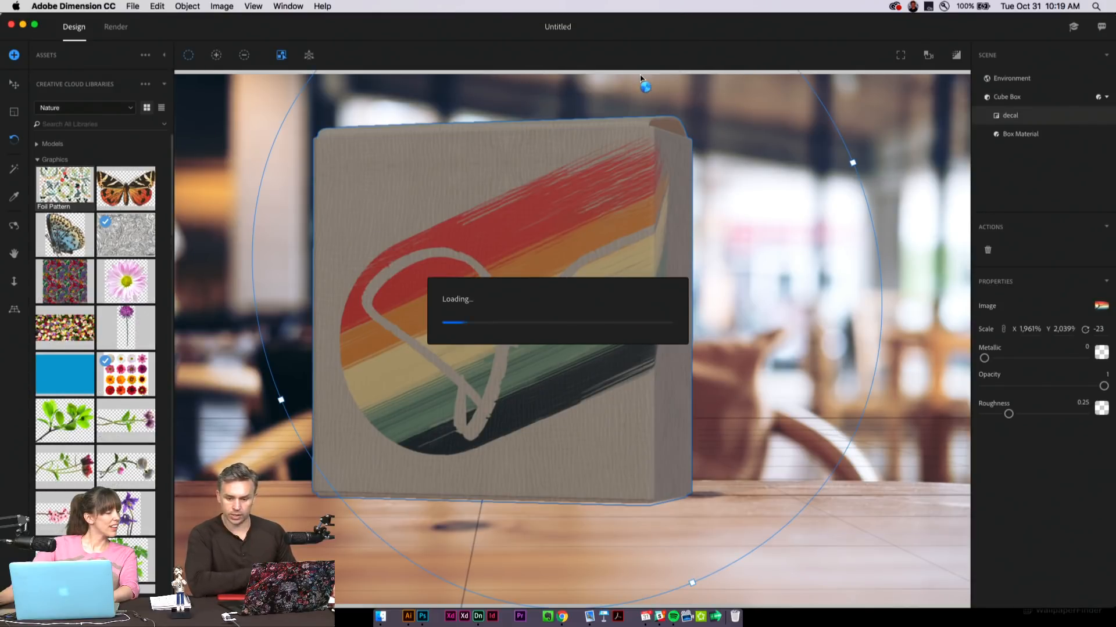
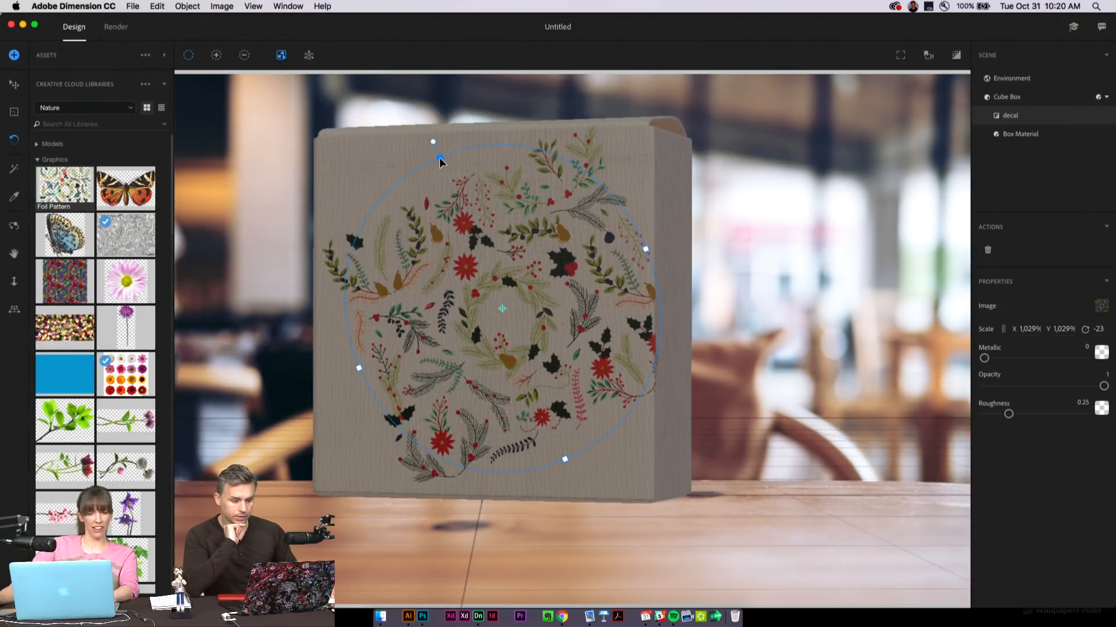
pyautogui.moveTo(439, 158); pyautogui.dragTo(123, 223)
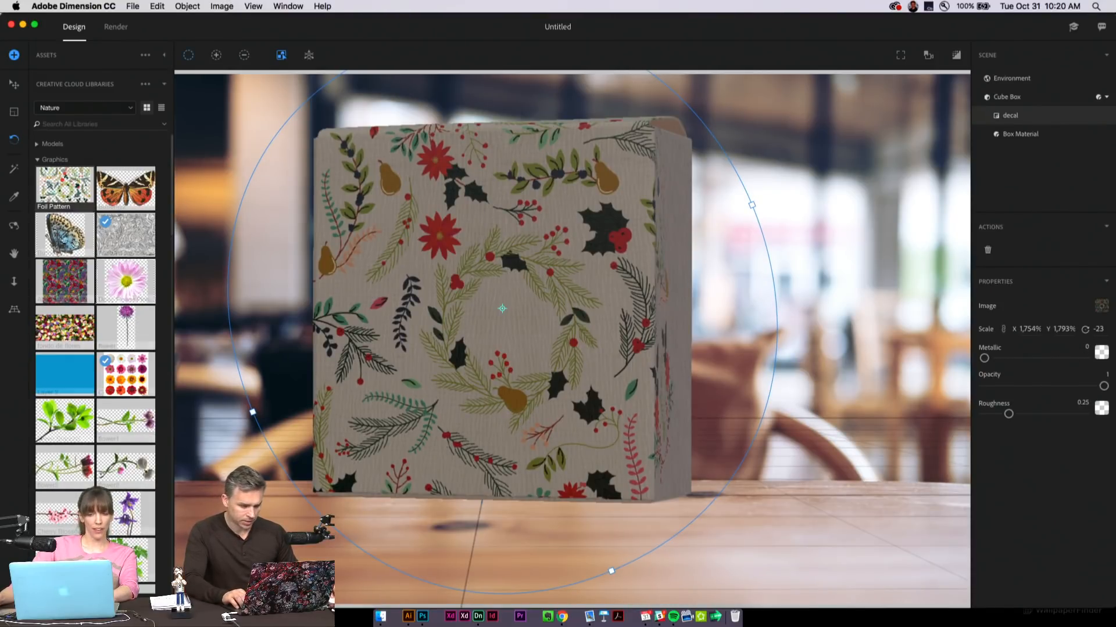
# - Switch to Illustrator, export the pattern artboard to the Desktop as a 1x PNG with Export for Screens, and check the Desktop files
pyautogui.click(407, 618)
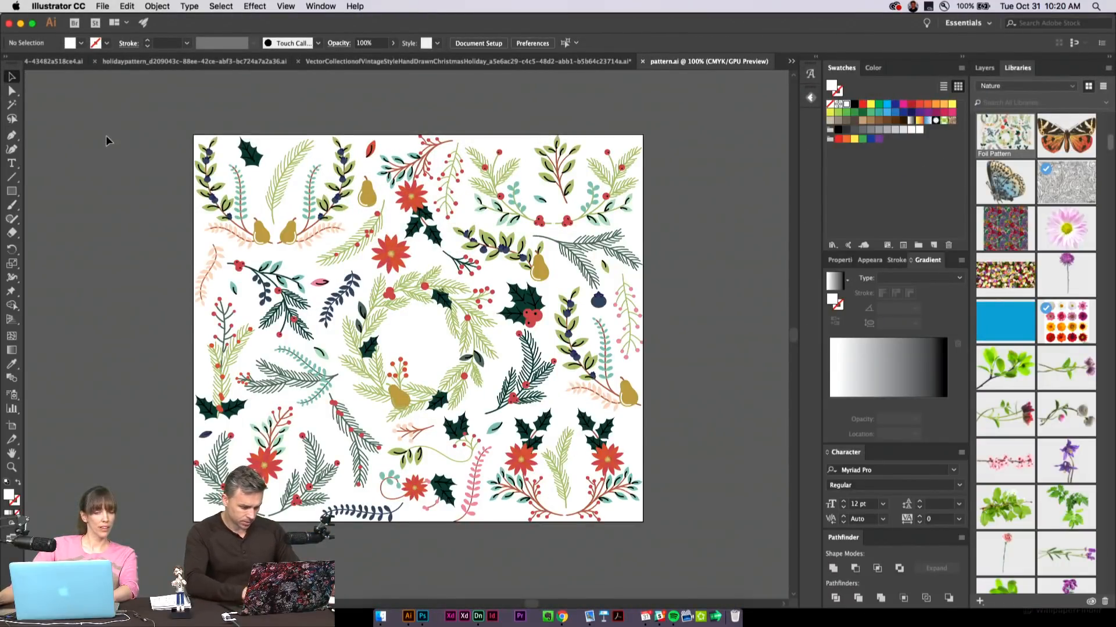
pyautogui.press('super+alt+shift+s')
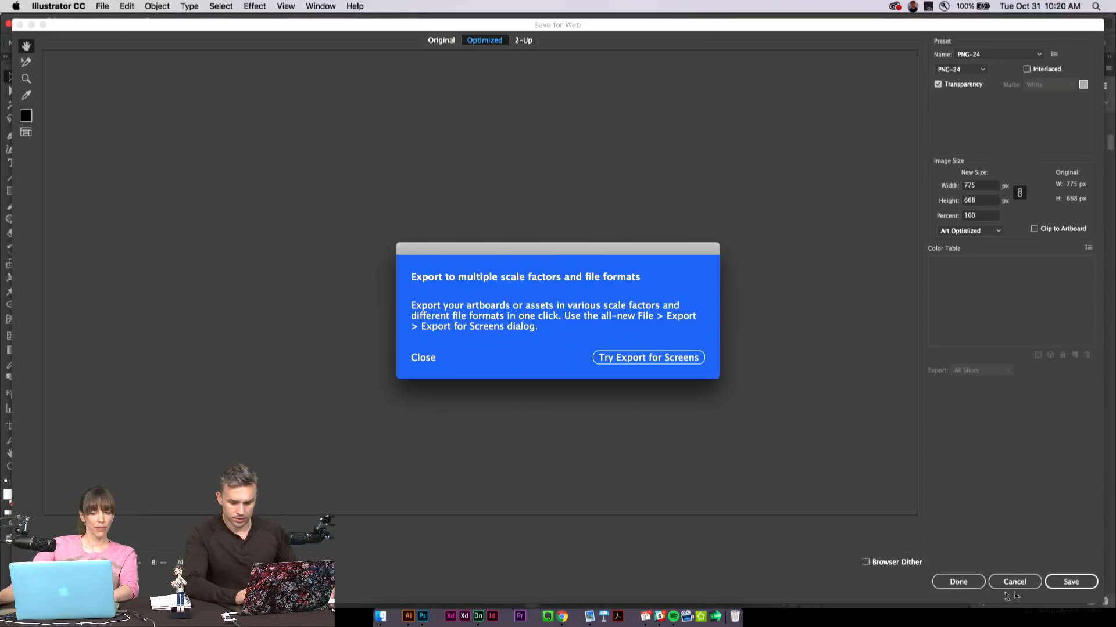
pyautogui.click(658, 359)
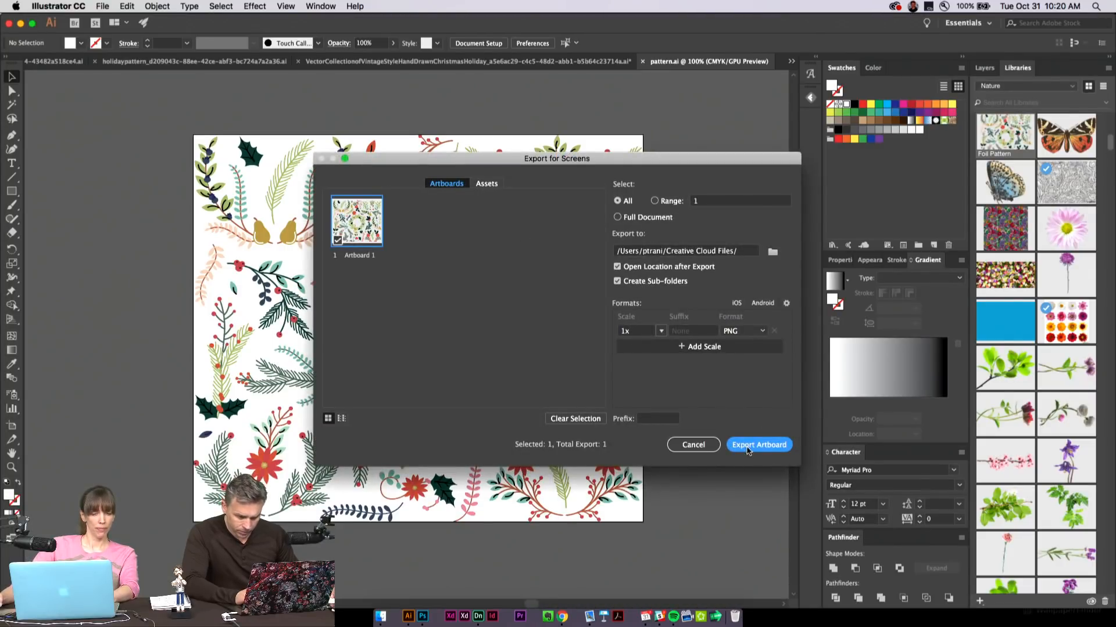
pyautogui.click(773, 251)
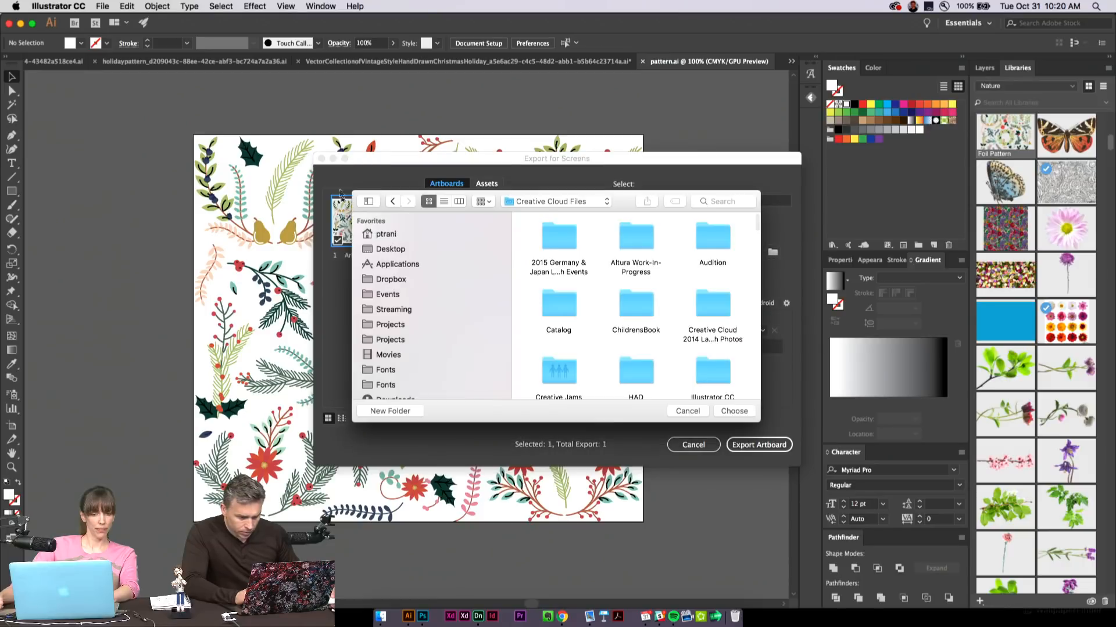
pyautogui.click(389, 250)
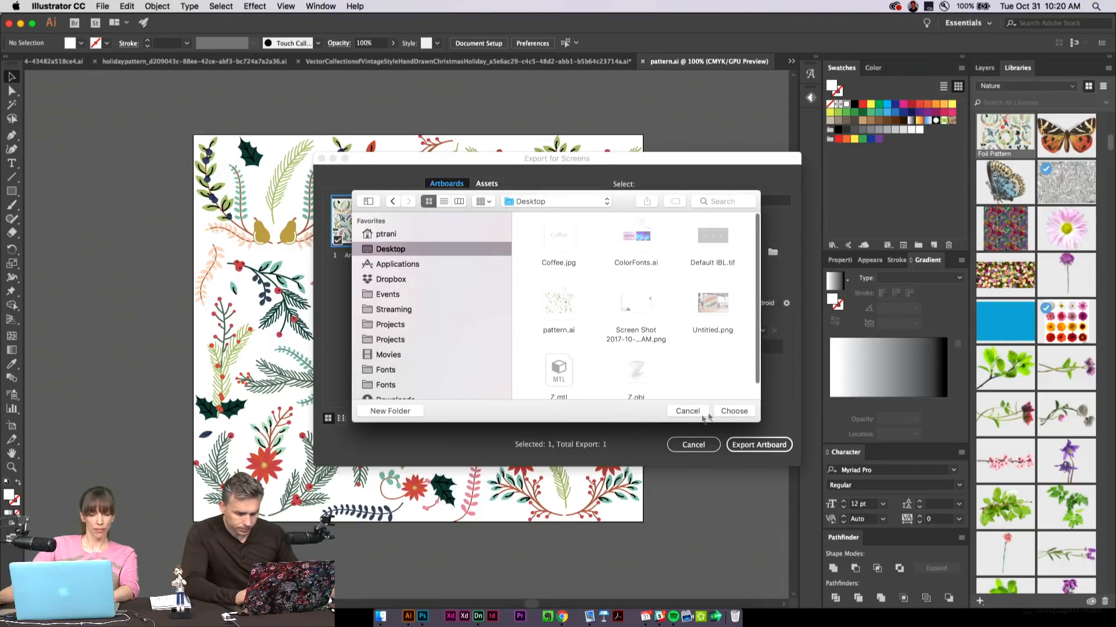
pyautogui.click(724, 414)
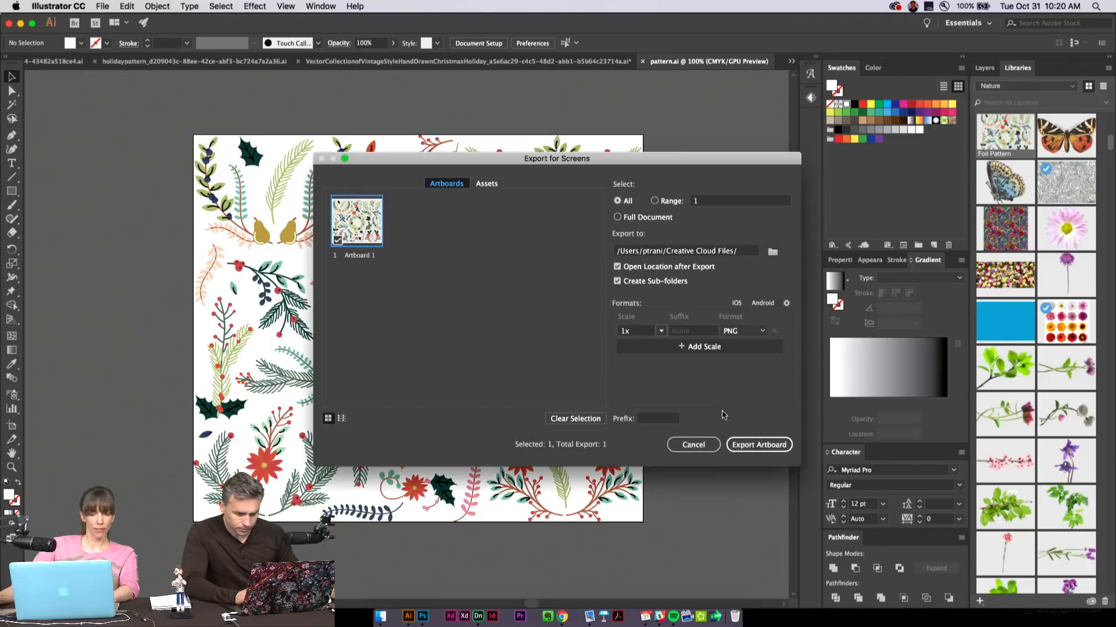
pyautogui.click(753, 445)
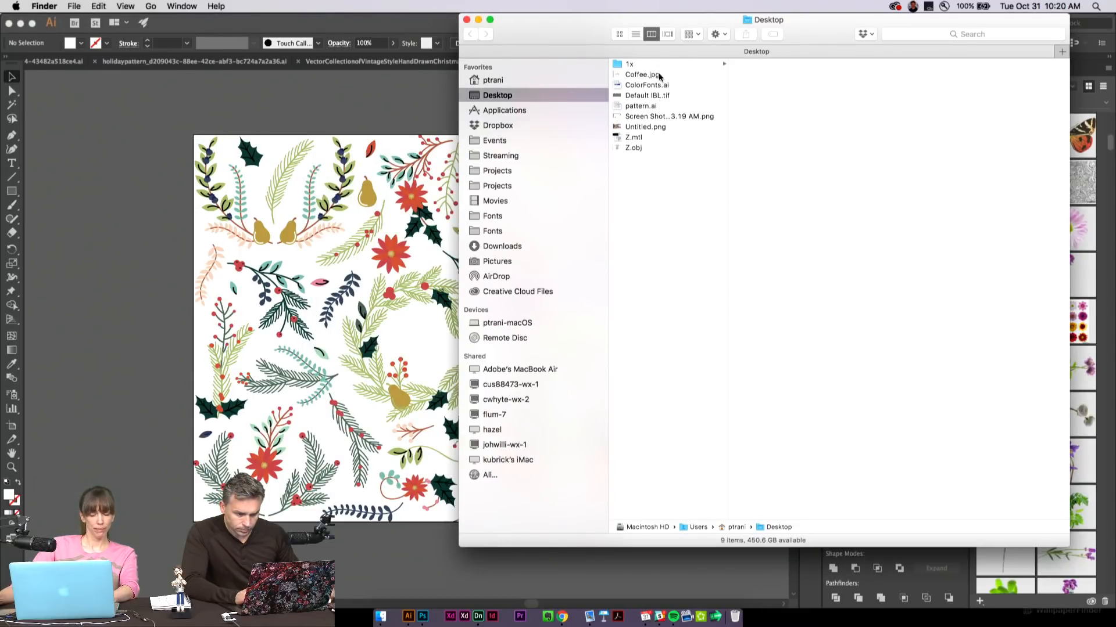
pyautogui.click(636, 107)
pyautogui.click(639, 128)
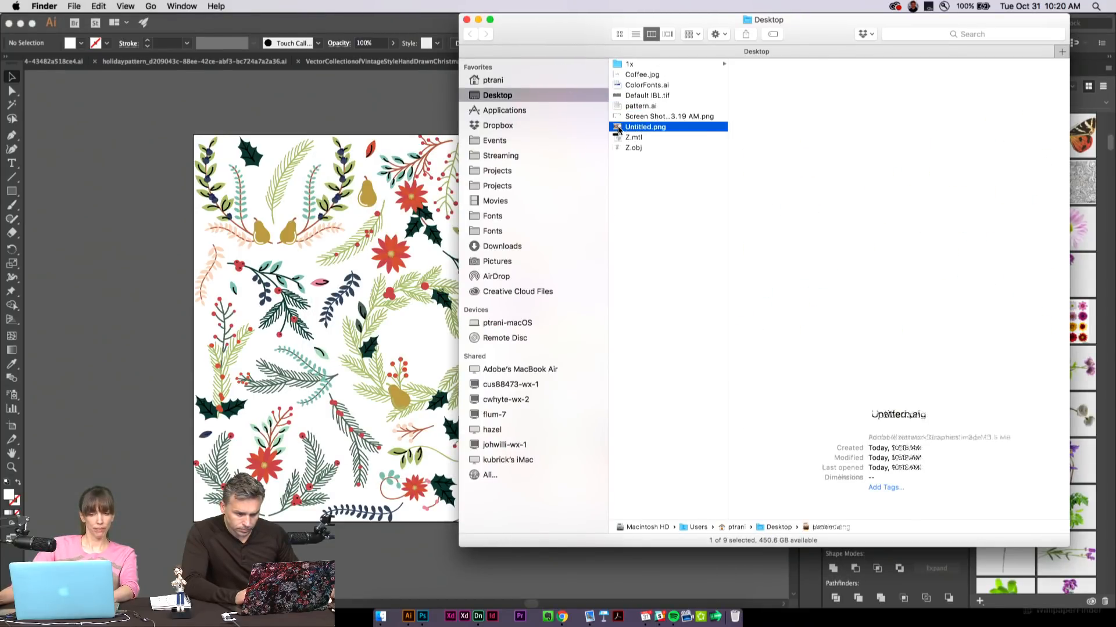
# - Save the pattern artwork for web as a transparent PNG-24 named pattern.png on the Desktop
pyautogui.click(412, 113)
pyautogui.press('super+alt+shift+s')
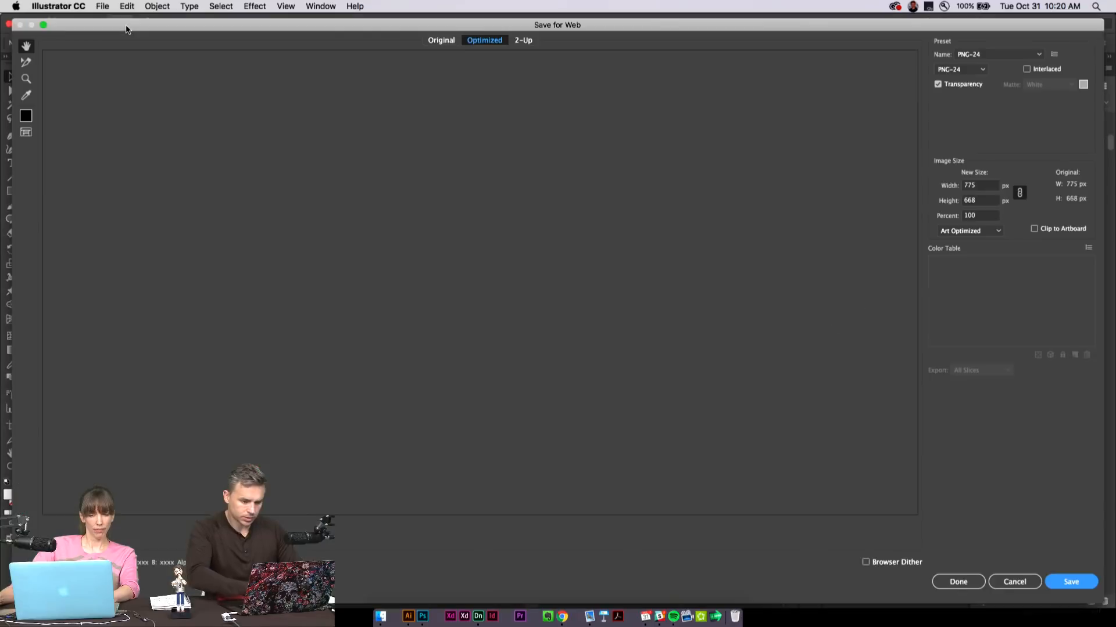
pyautogui.click(1060, 584)
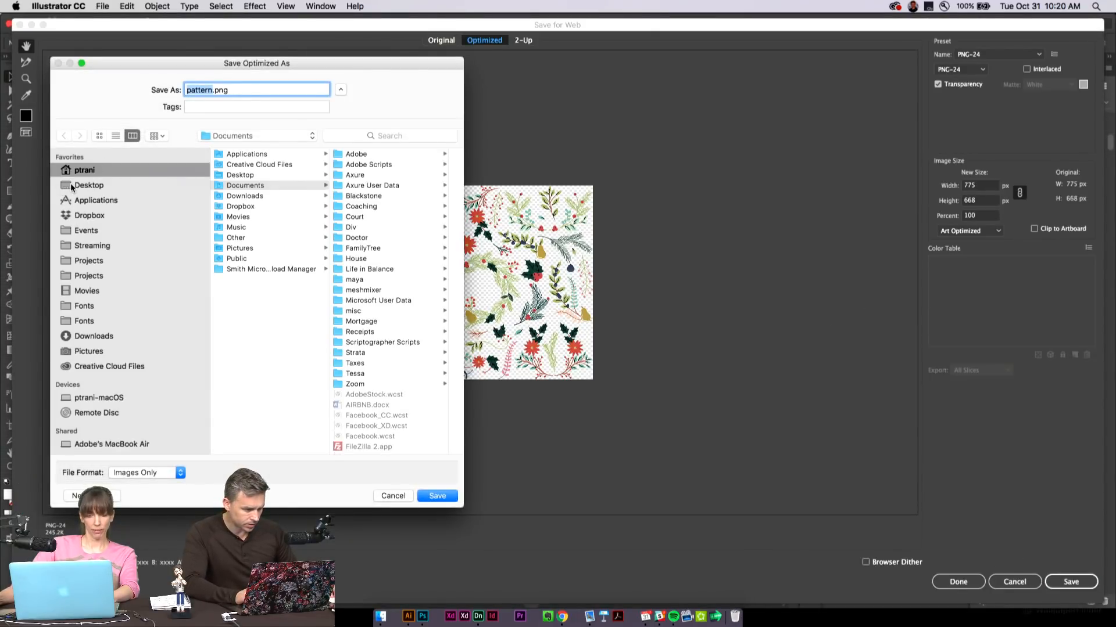
pyautogui.click(72, 186)
pyautogui.click(437, 495)
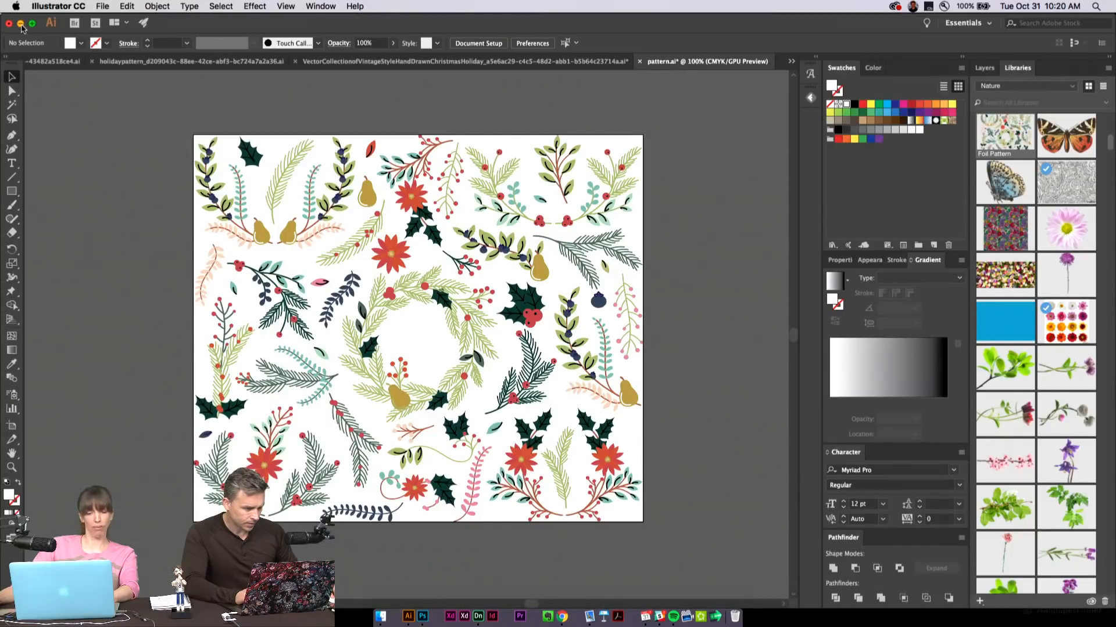
# - Switch back to Adobe Dimension and set the foil pattern decal's Metallic value to 1
pyautogui.click(21, 24)
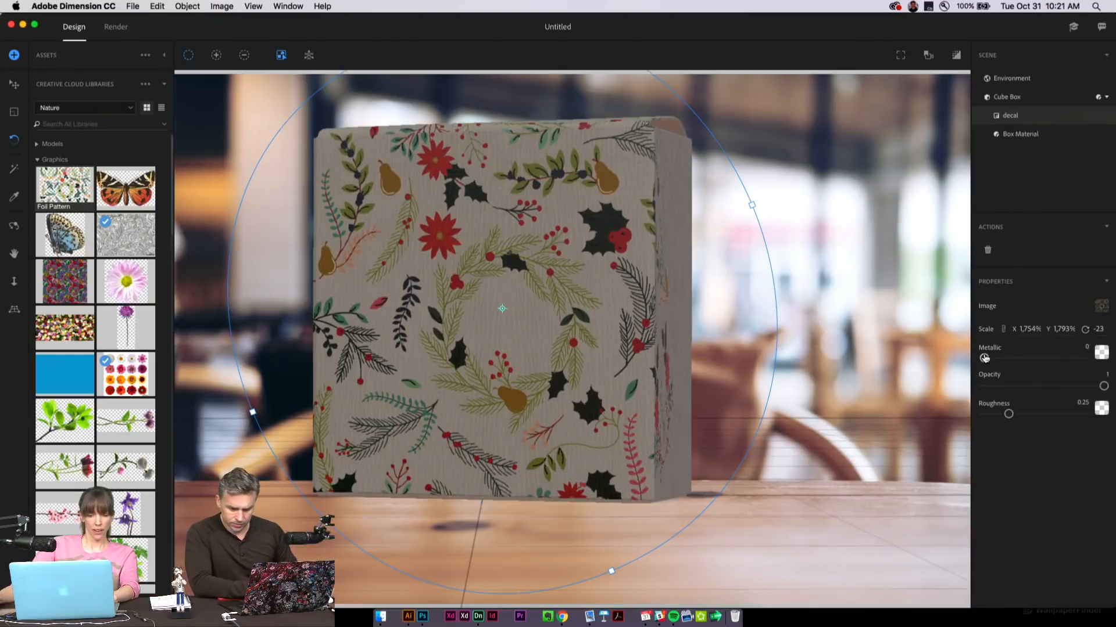
pyautogui.moveTo(985, 358); pyautogui.dragTo(1087, 359)
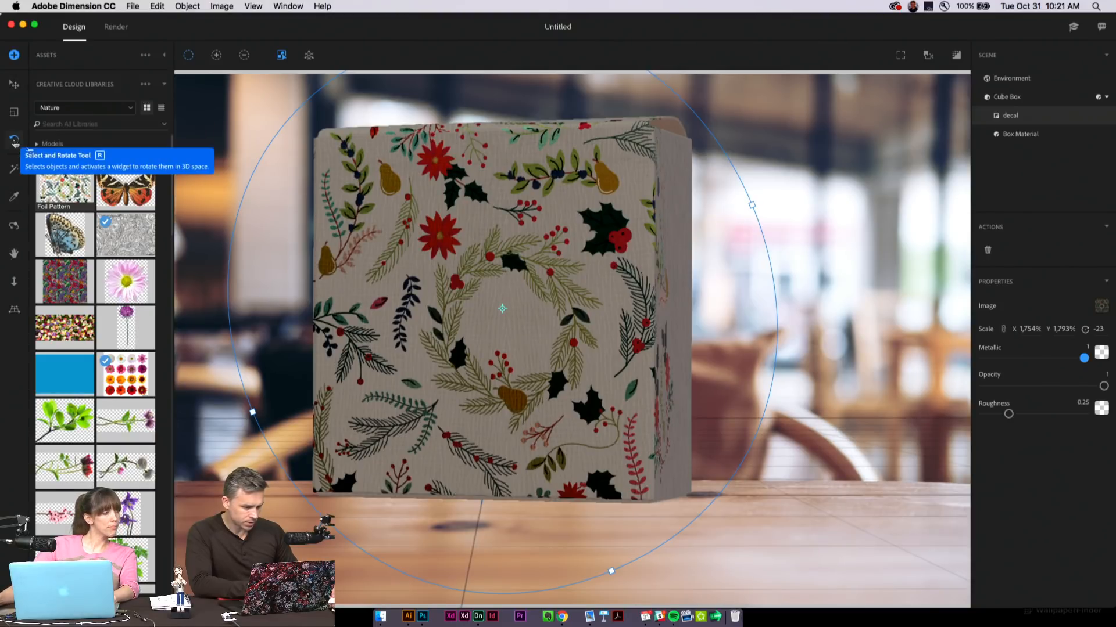
# - Try rotating the box to see how the metallic decal catches the light, and undo the rotation
pyautogui.click(646, 349)
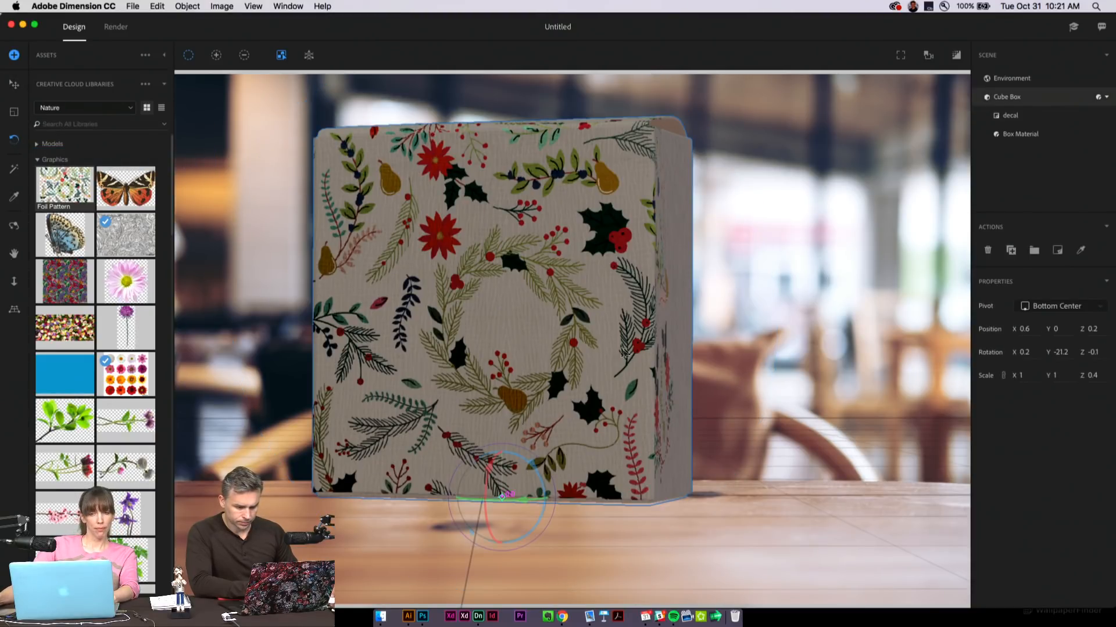
pyautogui.moveTo(582, 337); pyautogui.dragTo(278, 419)
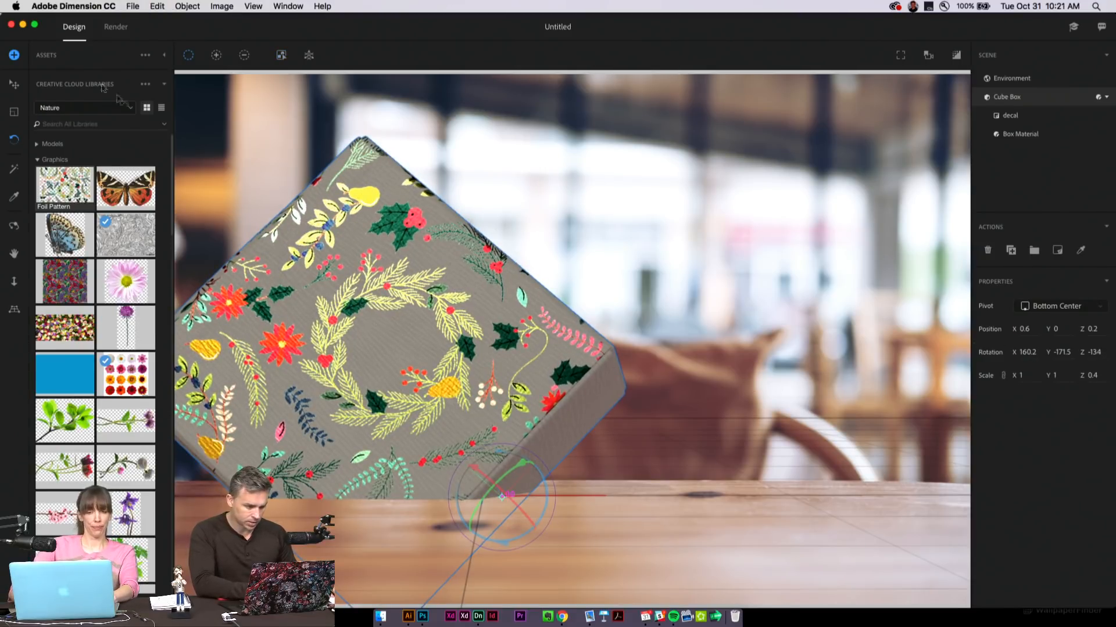
pyautogui.press('super+z')
pyautogui.press('super+z')
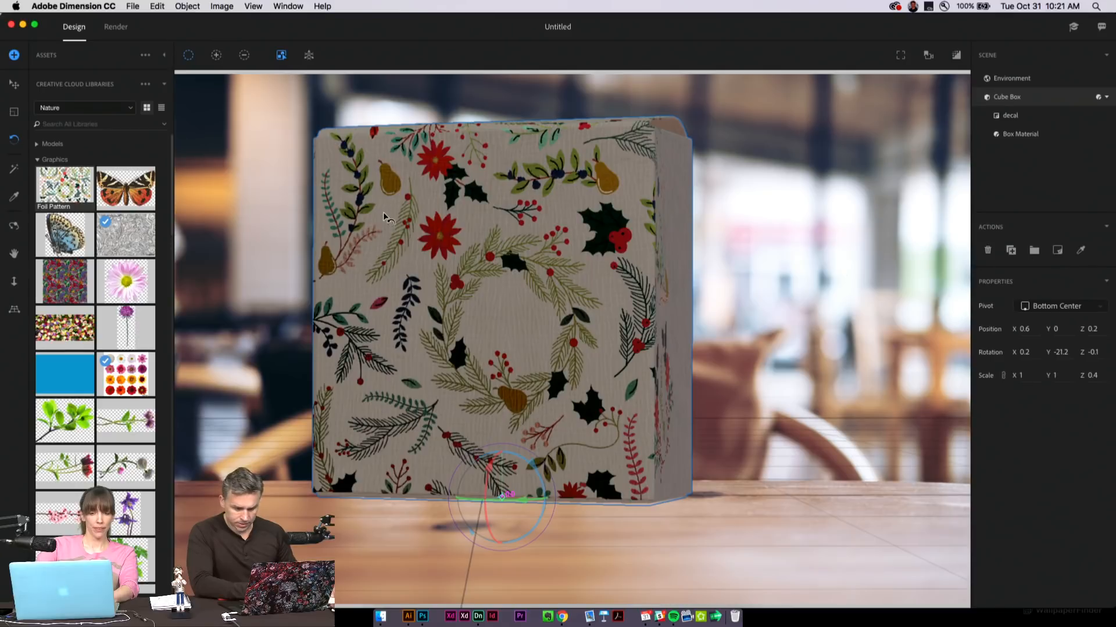
# - Reselect the box's decal and assign pattern.png from the Desktop as its Metallic texture
pyautogui.click(12, 88)
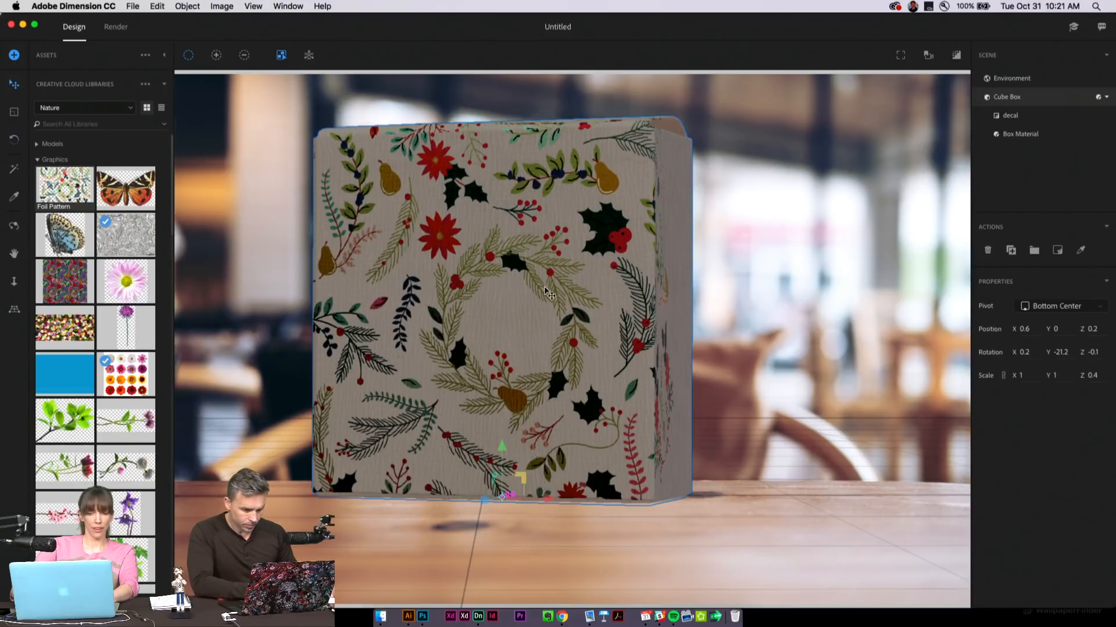
pyautogui.click(1010, 122)
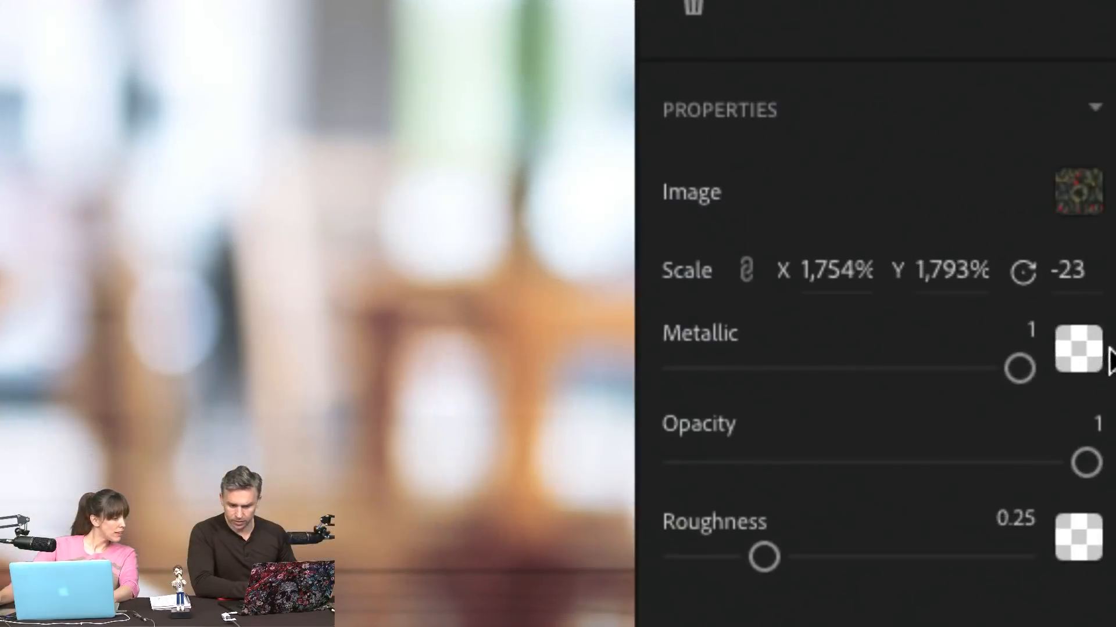
pyautogui.moveTo(1083, 358); pyautogui.dragTo(963, 366)
pyautogui.moveTo(714, 366); pyautogui.dragTo(1113, 364)
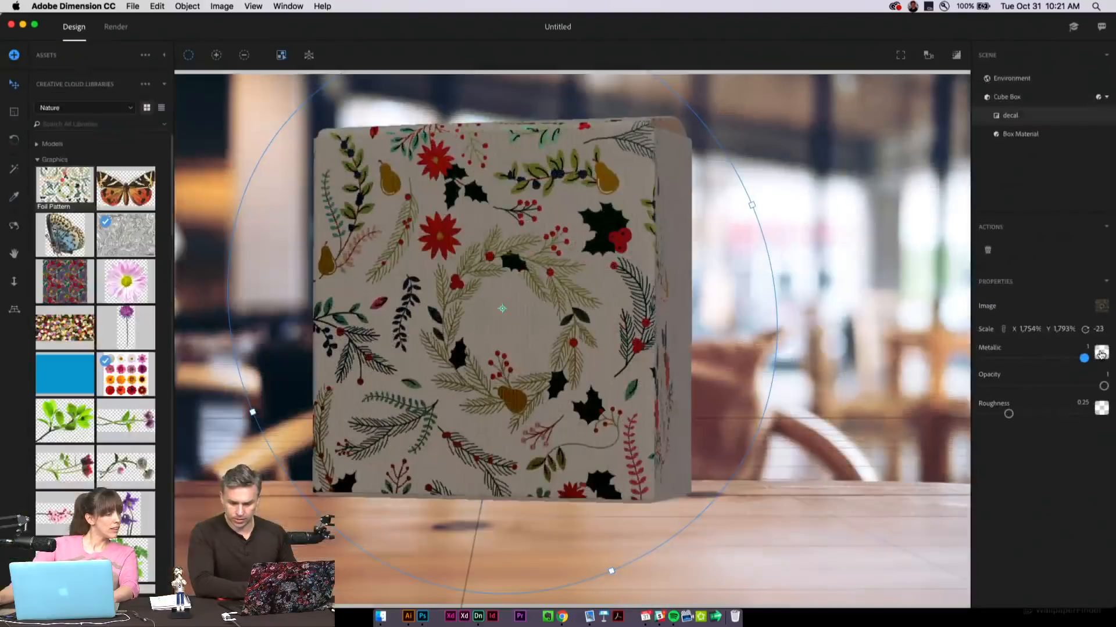
pyautogui.click(1068, 361)
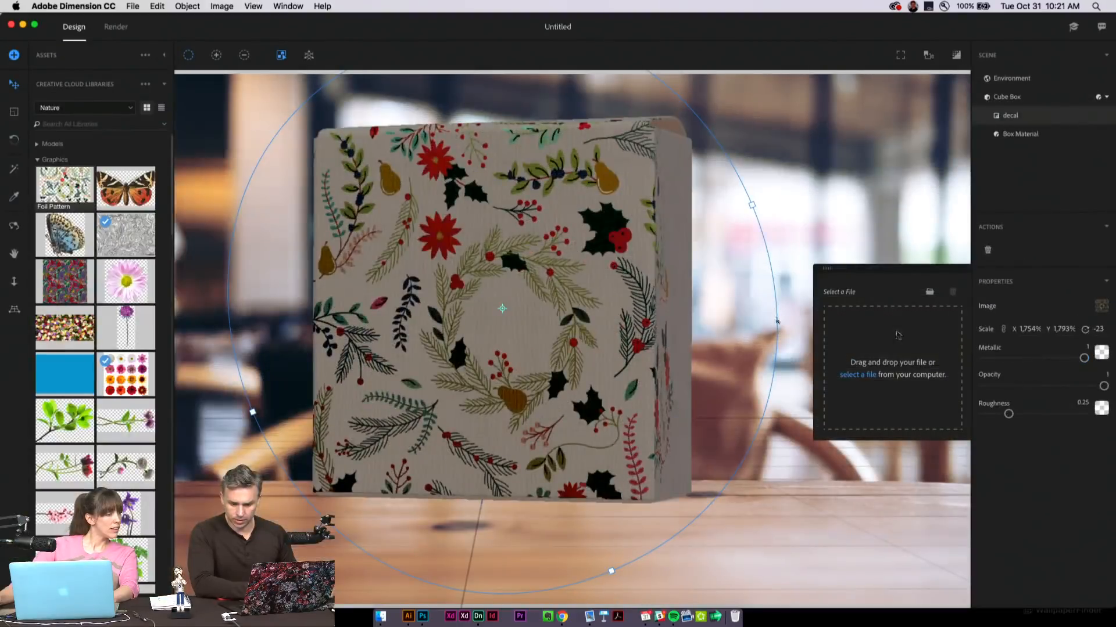
pyautogui.click(929, 292)
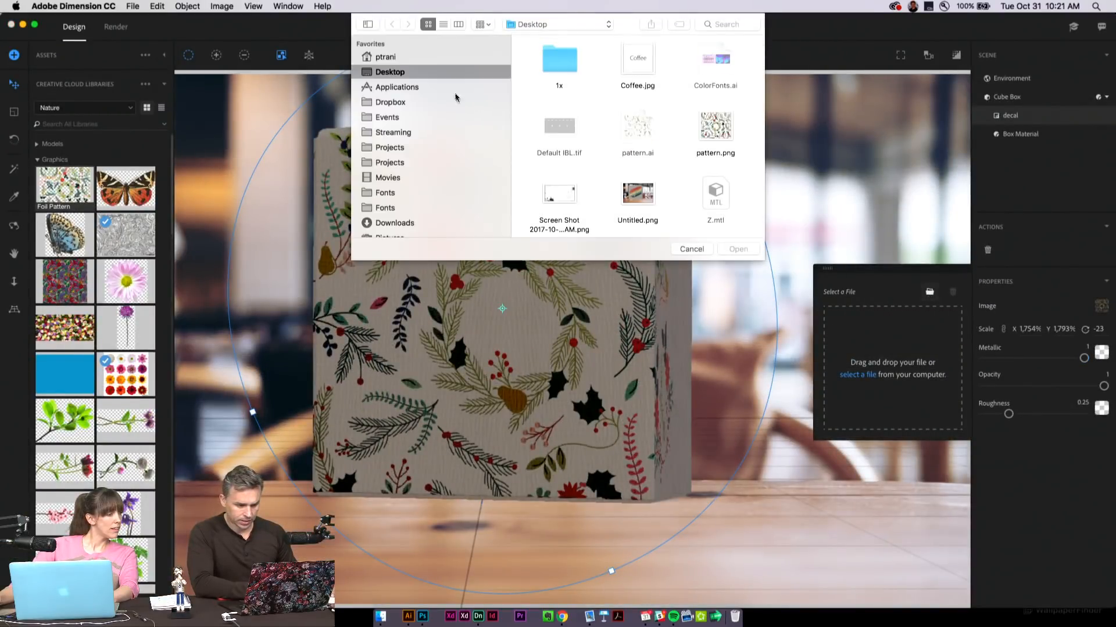
pyautogui.click(711, 138)
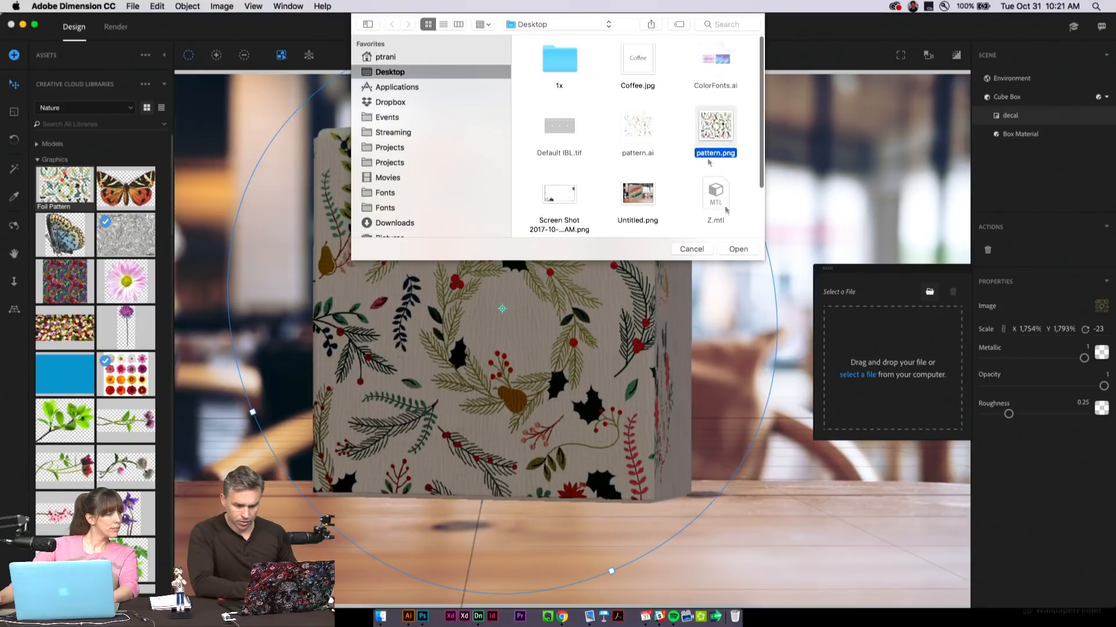
pyautogui.click(746, 252)
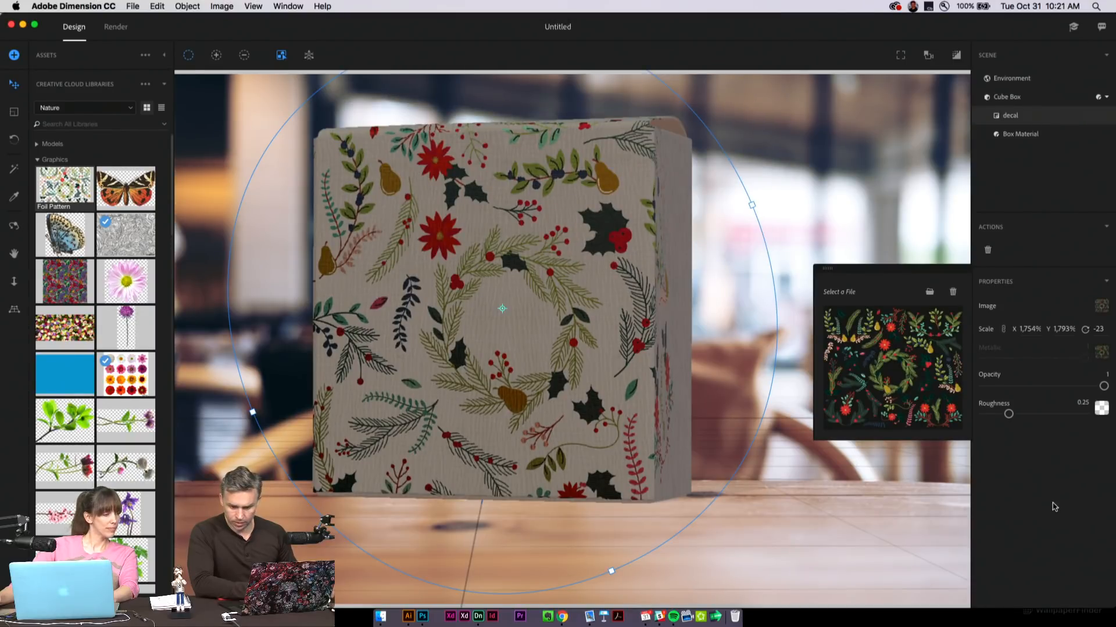
pyautogui.click(1054, 507)
pyautogui.click(1102, 312)
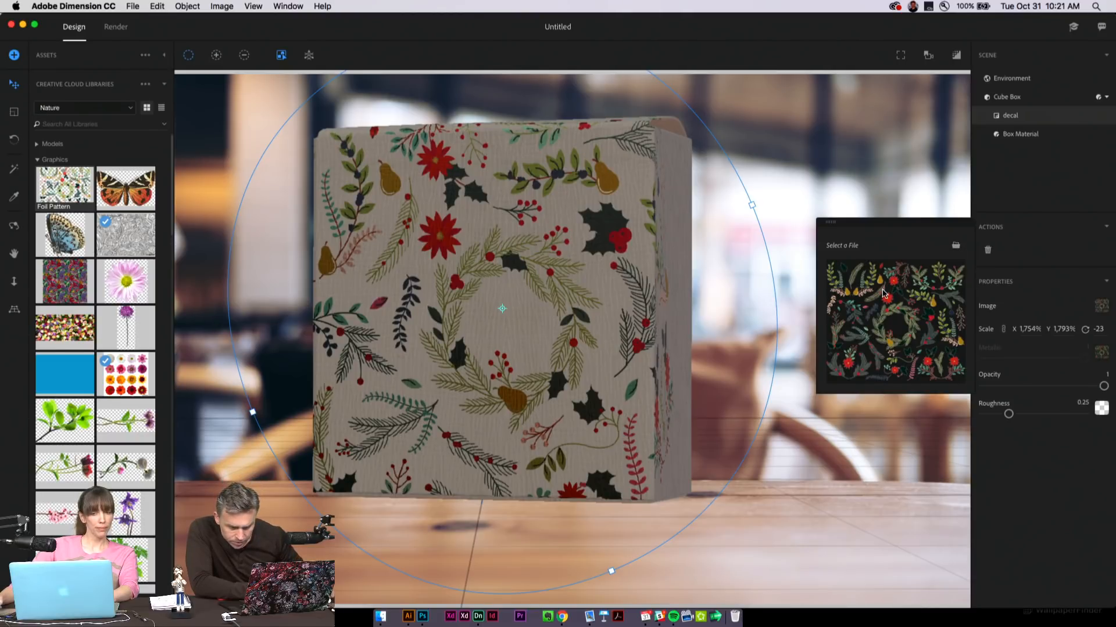
pyautogui.click(962, 249)
pyautogui.click(997, 259)
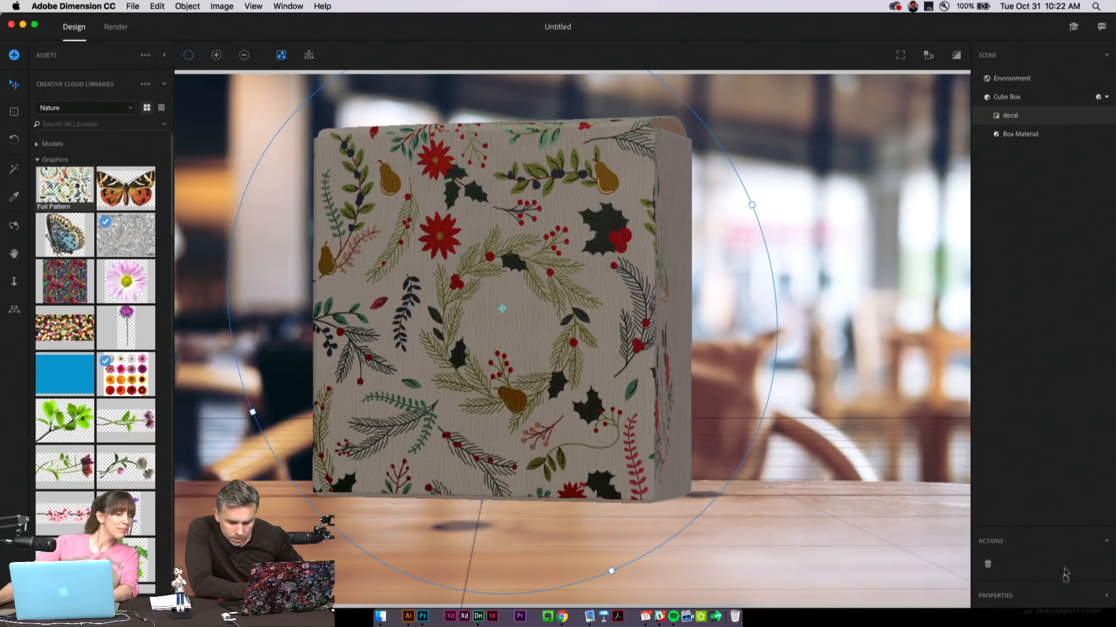
pyautogui.click(1063, 594)
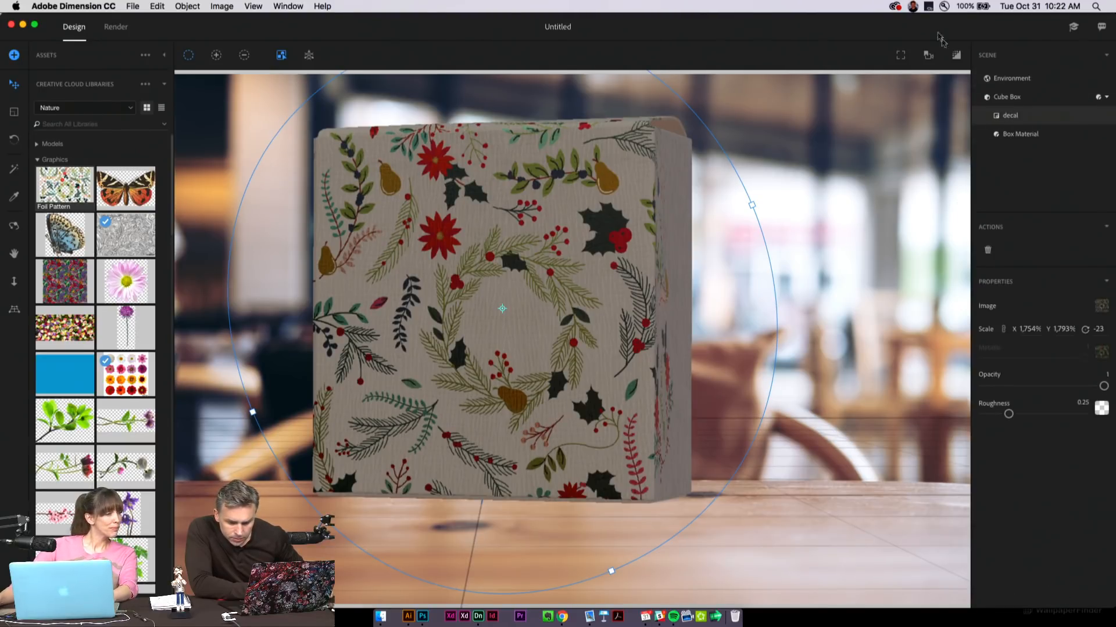
# - Leave the decal's image file unchanged and delete the foil pattern decal from the Cube Box
pyautogui.click(1102, 306)
pyautogui.click(954, 245)
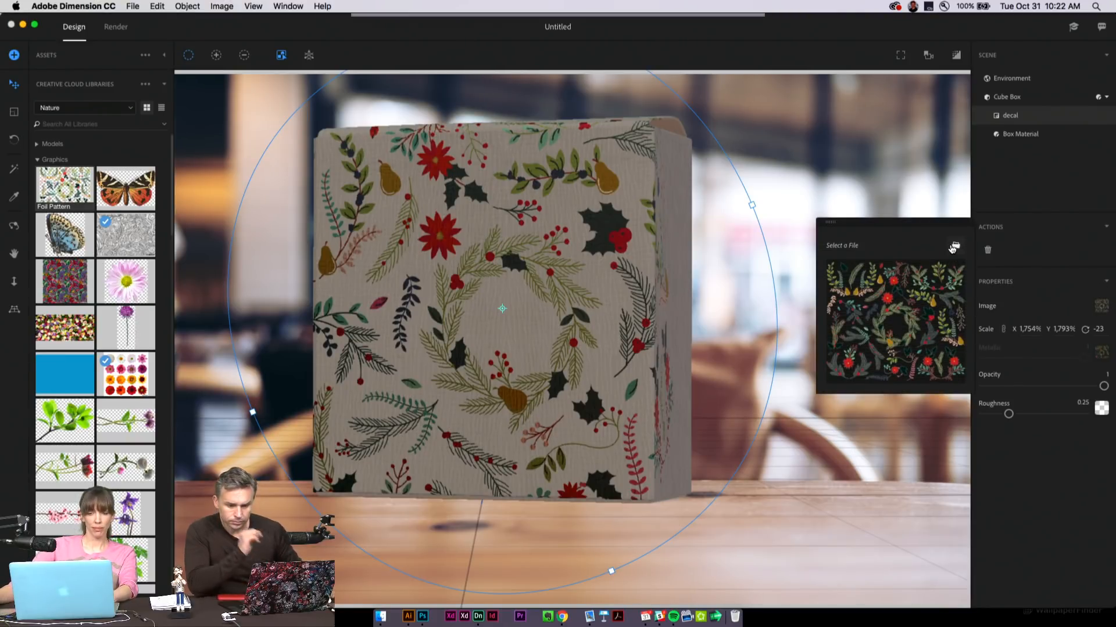
pyautogui.click(691, 249)
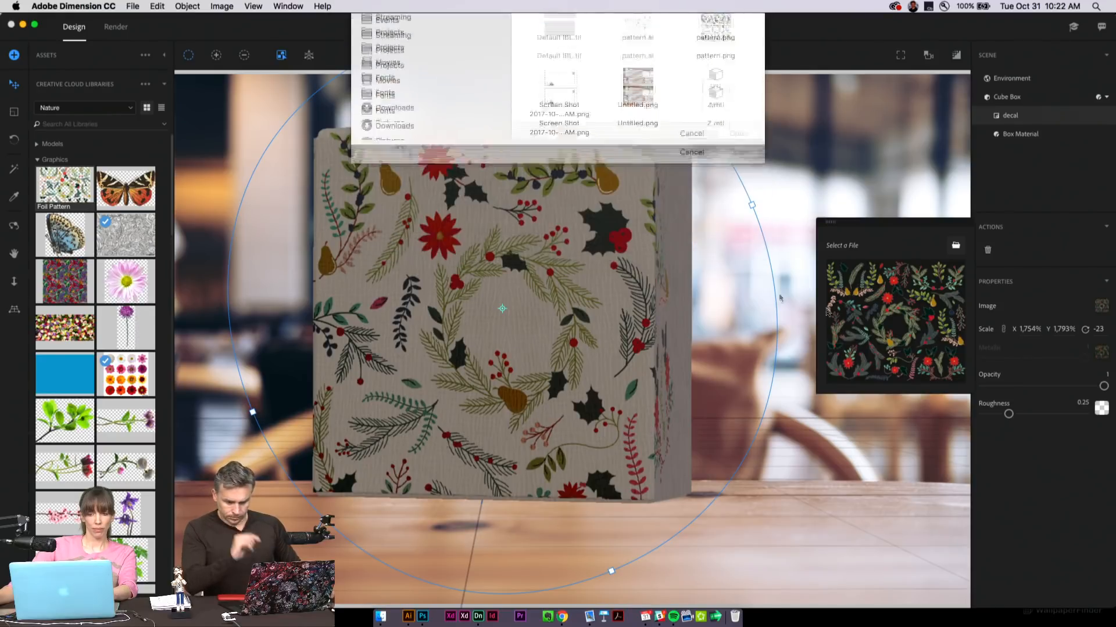
pyautogui.click(1006, 118)
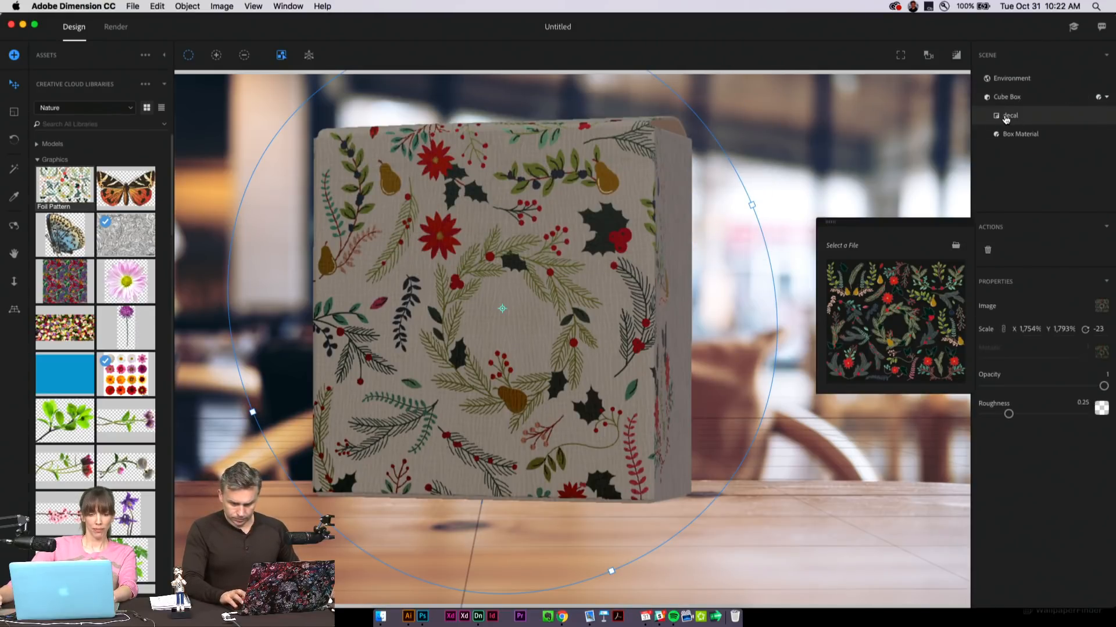
pyautogui.press('Delete')
pyautogui.press('Delete')
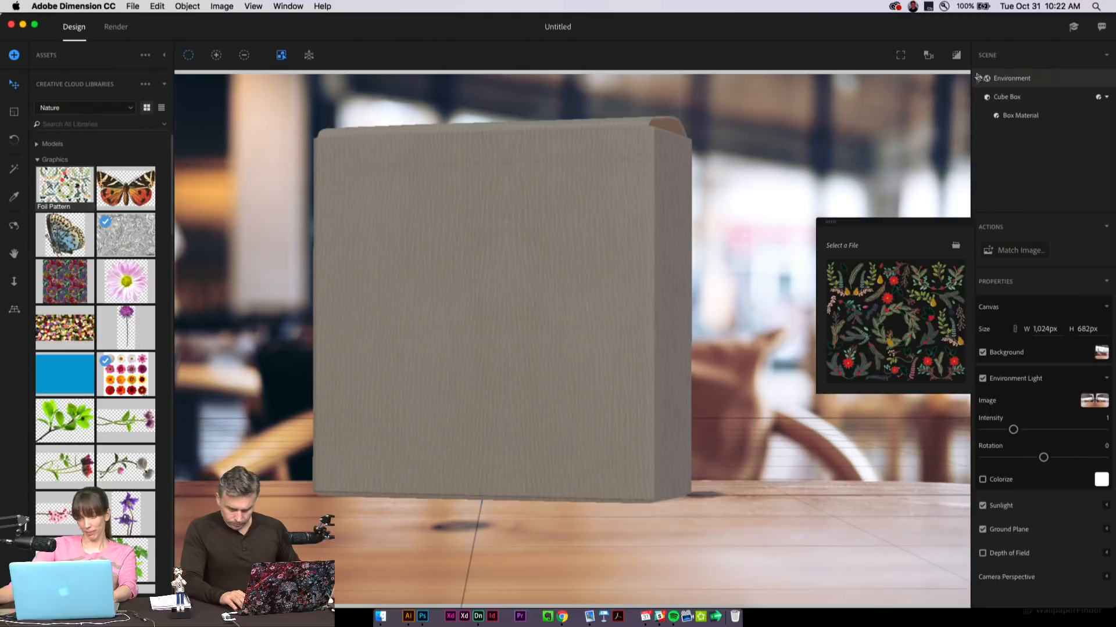
# - Assign pattern.png from the Desktop as the Metallic texture of the Box Material
pyautogui.click(1013, 117)
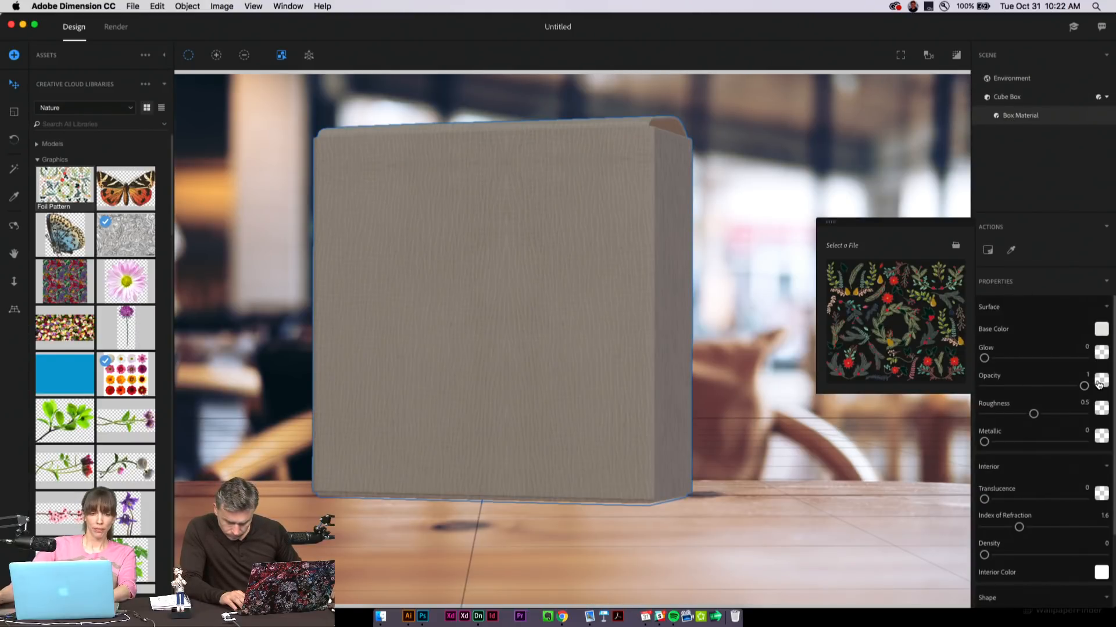
pyautogui.click(1101, 439)
pyautogui.click(929, 375)
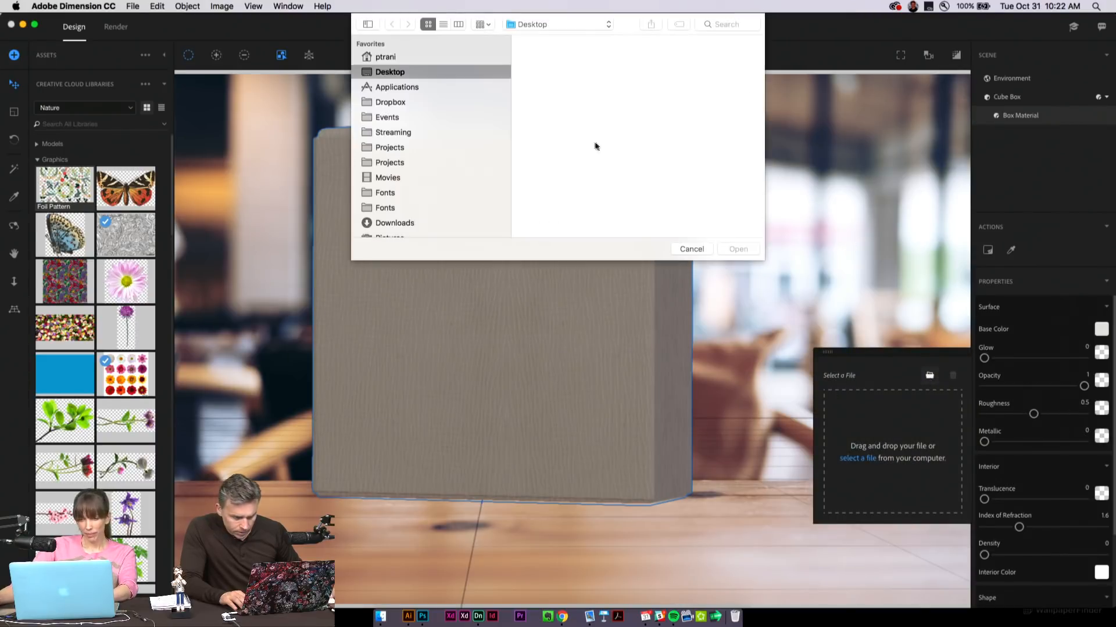
pyautogui.doubleClick(716, 124)
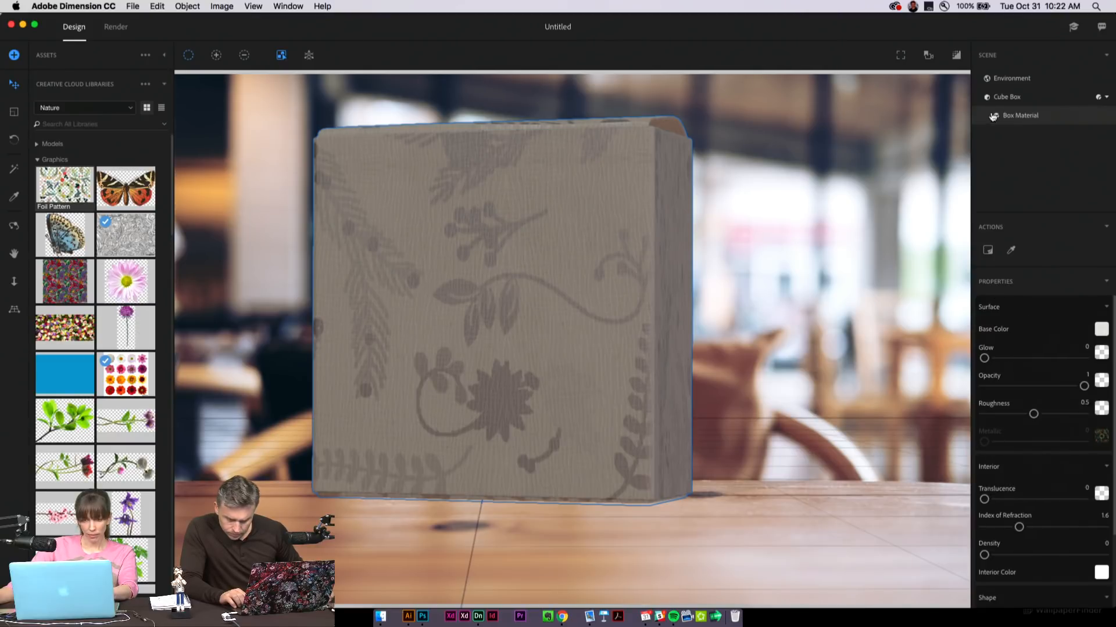
# - Replace the box's material with the Metal material from the starter materials
pyautogui.click(1009, 118)
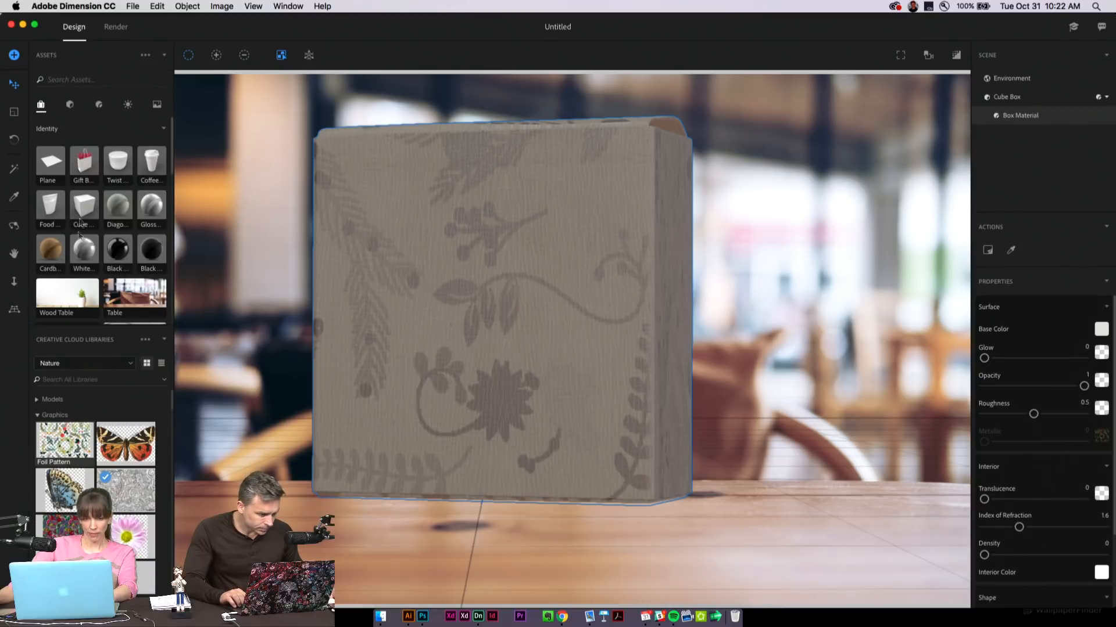
pyautogui.click(69, 106)
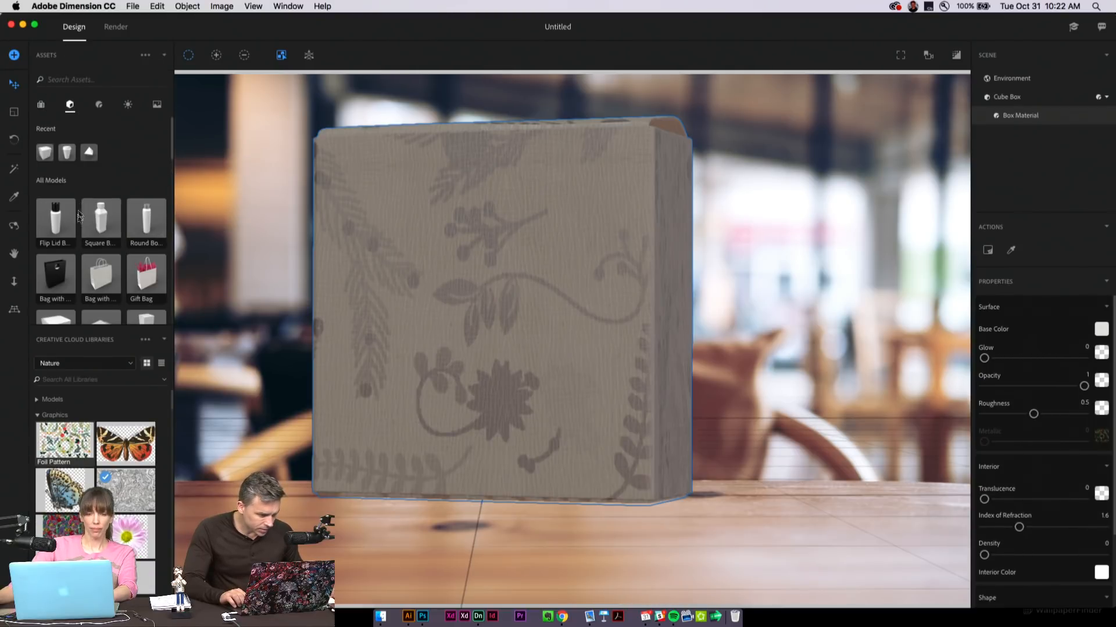
pyautogui.click(101, 112)
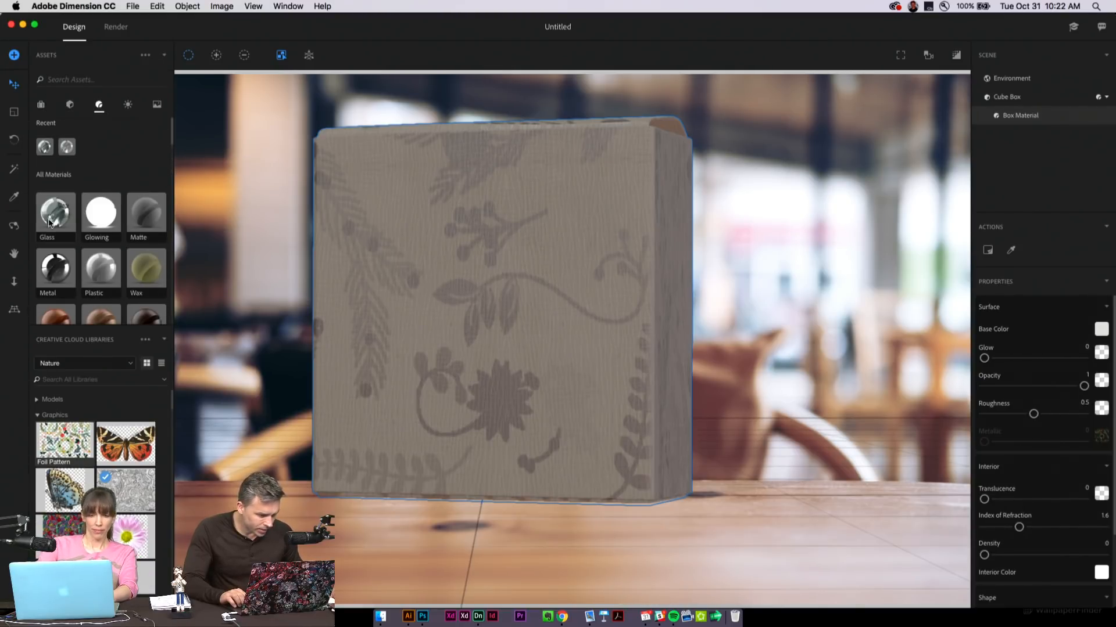
pyautogui.moveTo(50, 271); pyautogui.dragTo(428, 245)
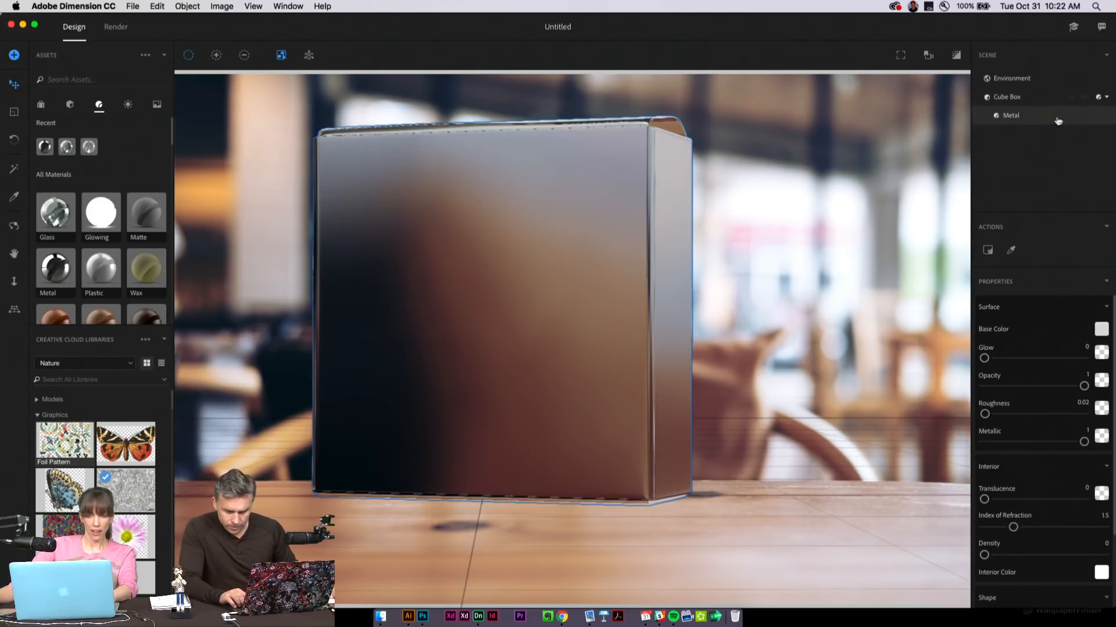
# - Assign pattern.png from the Desktop as the Metallic texture of the box's Metal material
pyautogui.click(1032, 117)
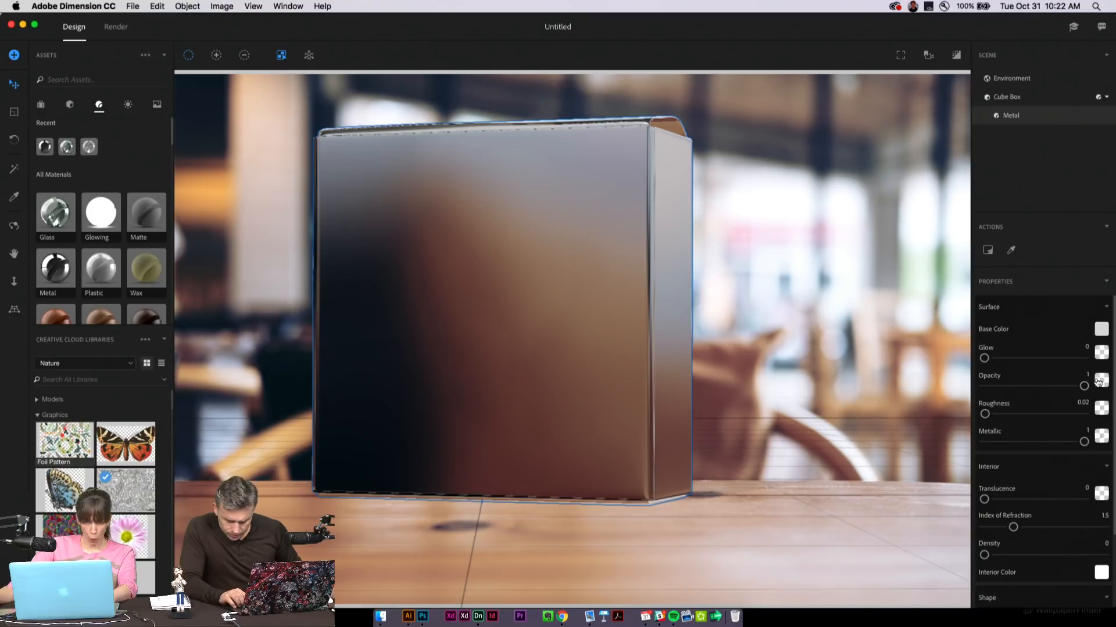
pyautogui.click(1100, 437)
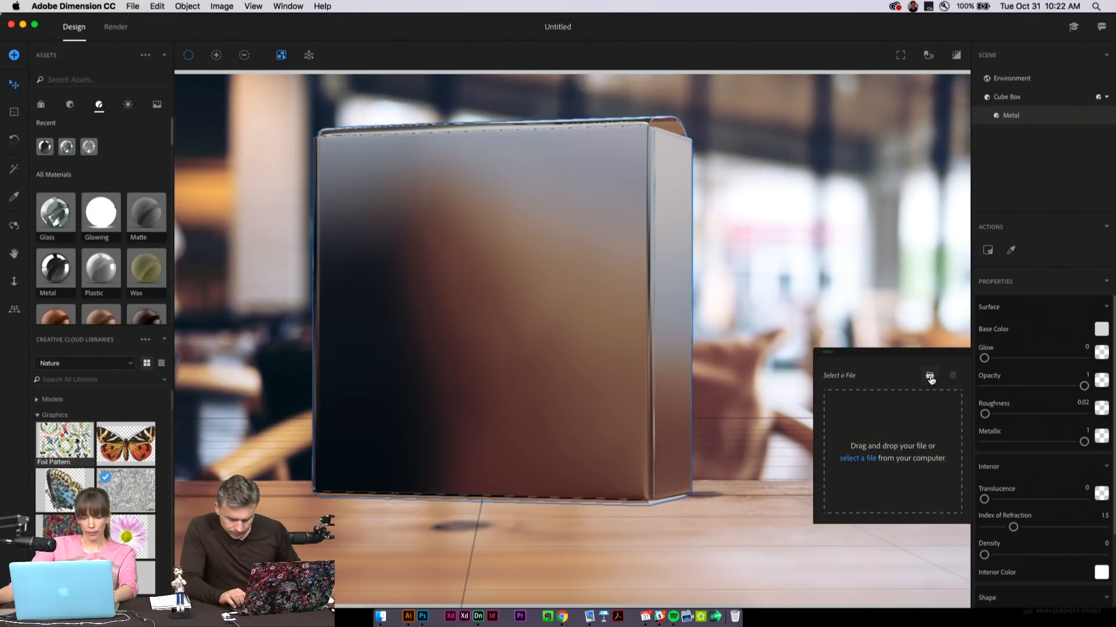
pyautogui.click(715, 128)
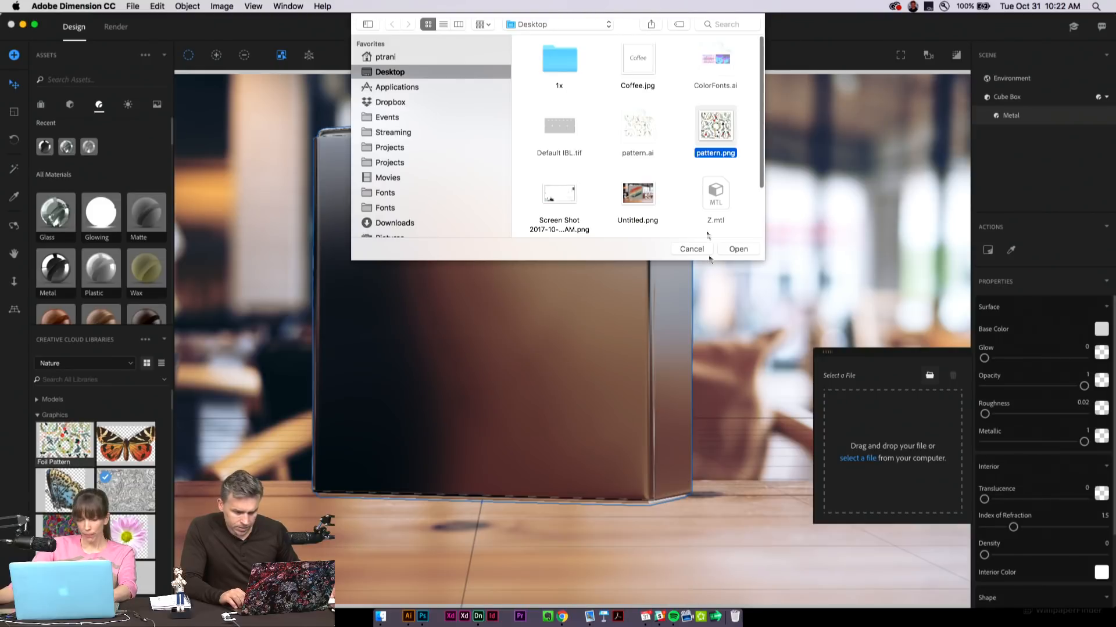
pyautogui.click(734, 249)
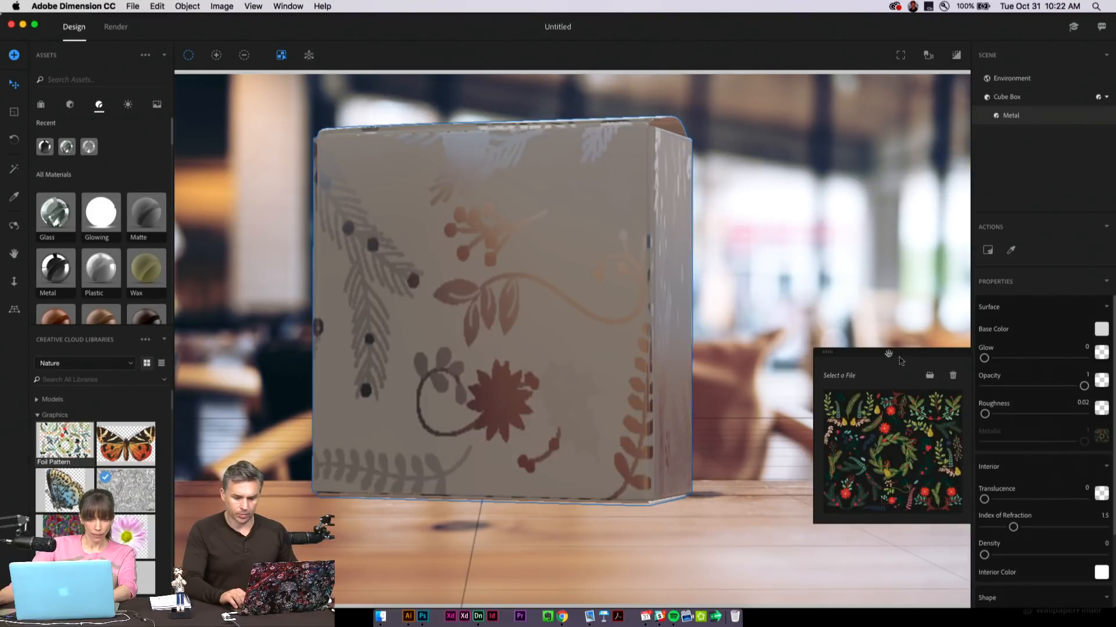
pyautogui.click(1032, 257)
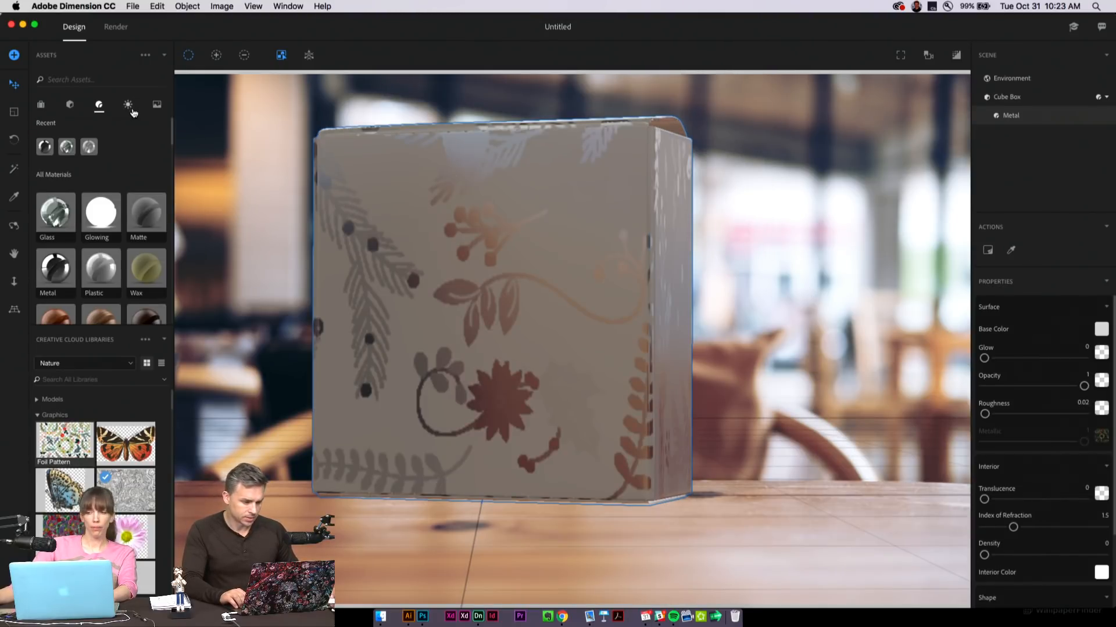
# - Rotate the whole Cube Box to a Y rotation of about -26.8 and shift it to Z position -0.1
pyautogui.click(14, 139)
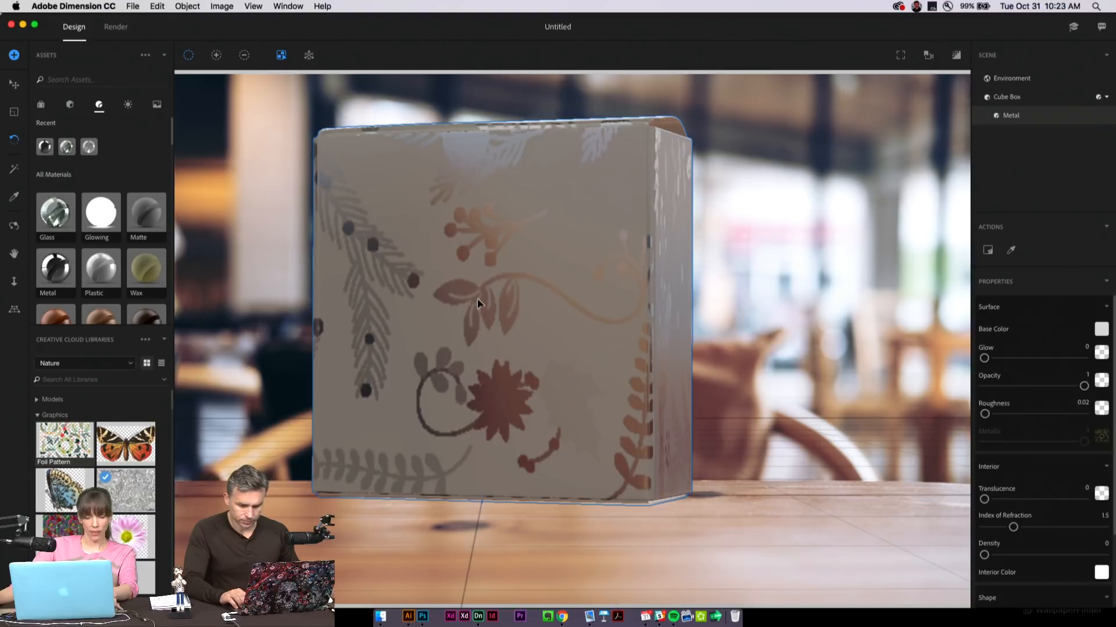
pyautogui.click(949, 105)
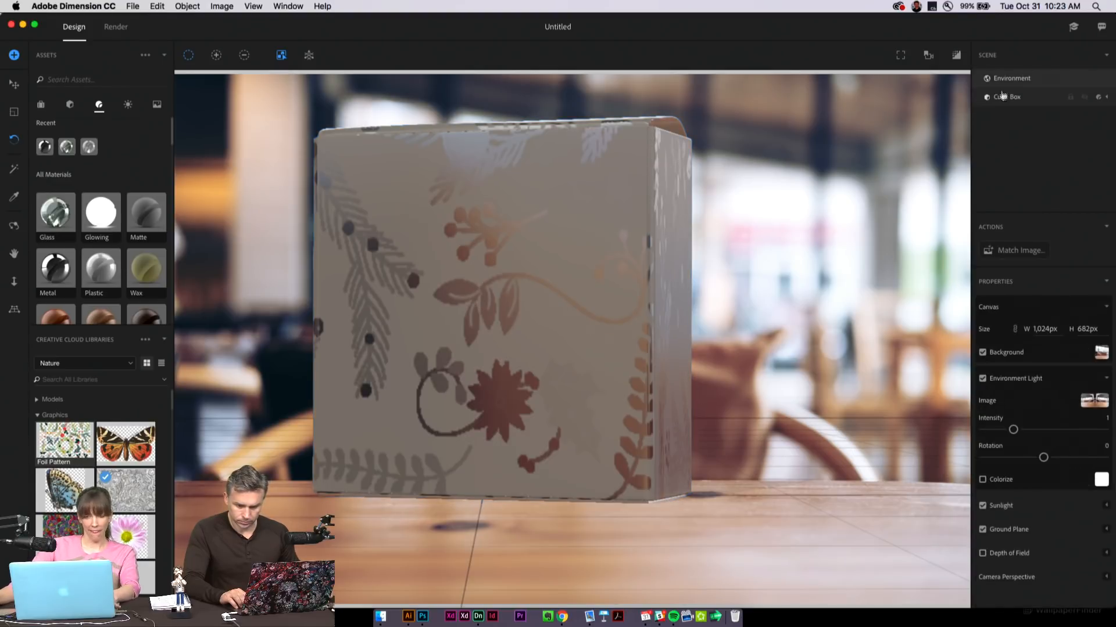
pyautogui.click(1004, 97)
pyautogui.moveTo(610, 211)
pyautogui.mouseDown()
pyautogui.moveTo(685, 182)
pyautogui.moveTo(660, 237)
pyautogui.moveTo(593, 229)
pyautogui.moveTo(661, 187)
pyautogui.moveTo(690, 210)
pyautogui.moveTo(703, 200)
pyautogui.moveTo(653, 232)
pyautogui.moveTo(585, 219)
pyautogui.moveTo(590, 211)
pyautogui.mouseUp()
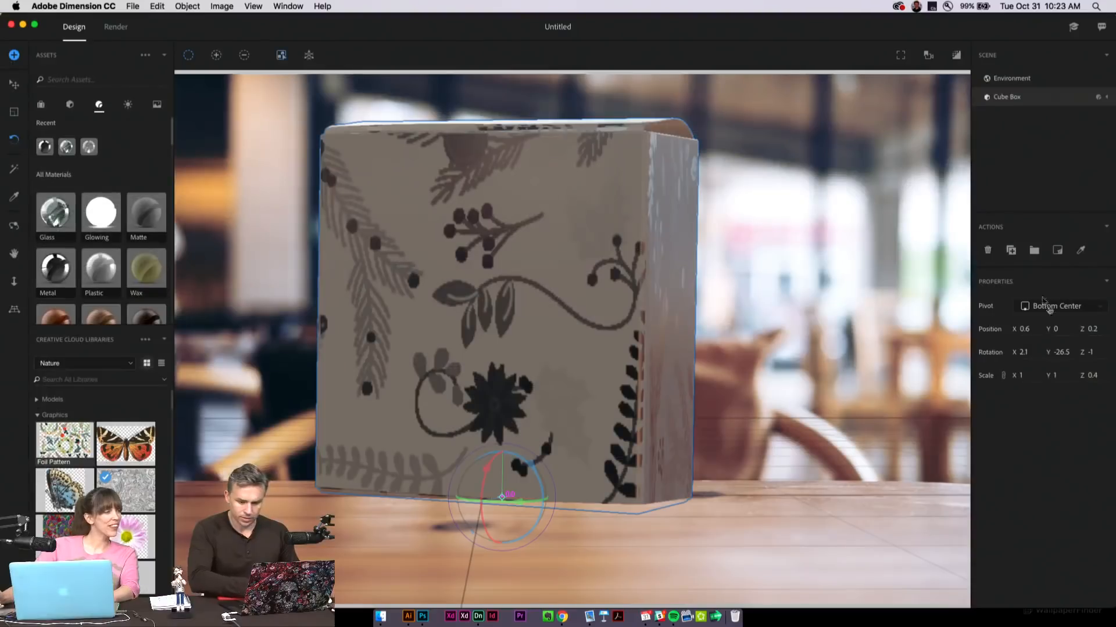
pyautogui.moveTo(1060, 353); pyautogui.dragTo(1058, 352)
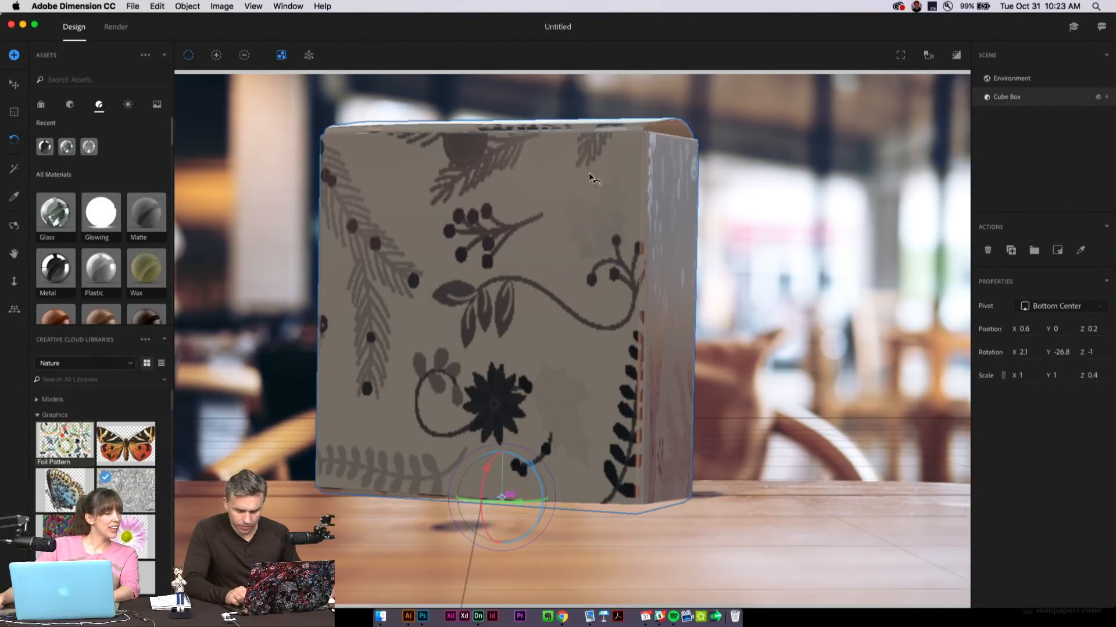
pyautogui.click(13, 87)
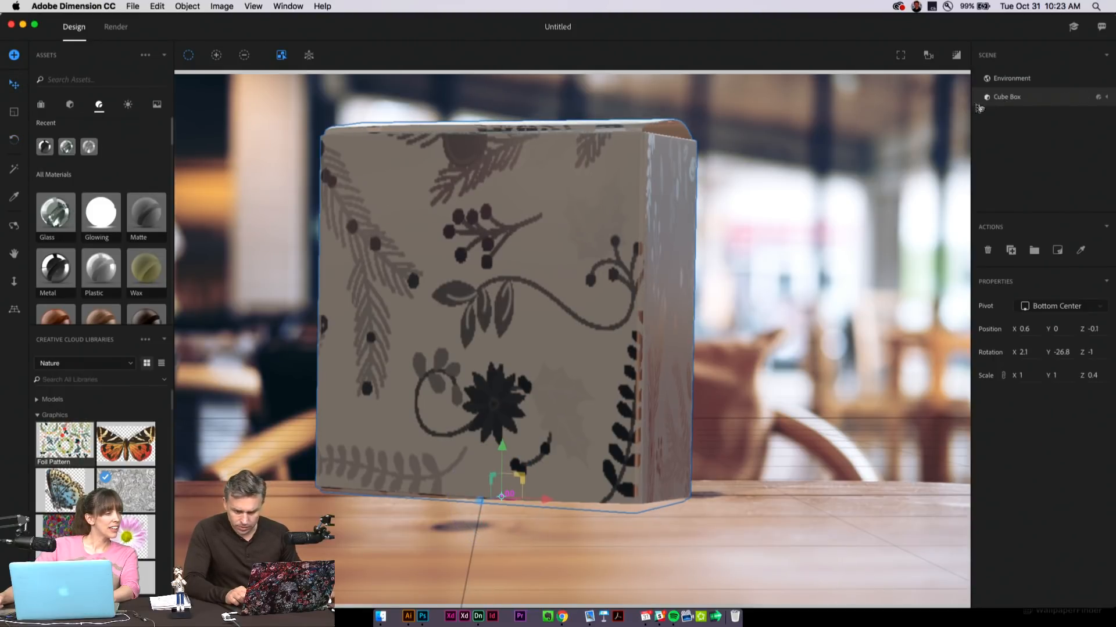
pyautogui.doubleClick(1011, 99)
pyautogui.press('Escape')
pyautogui.click(1024, 103)
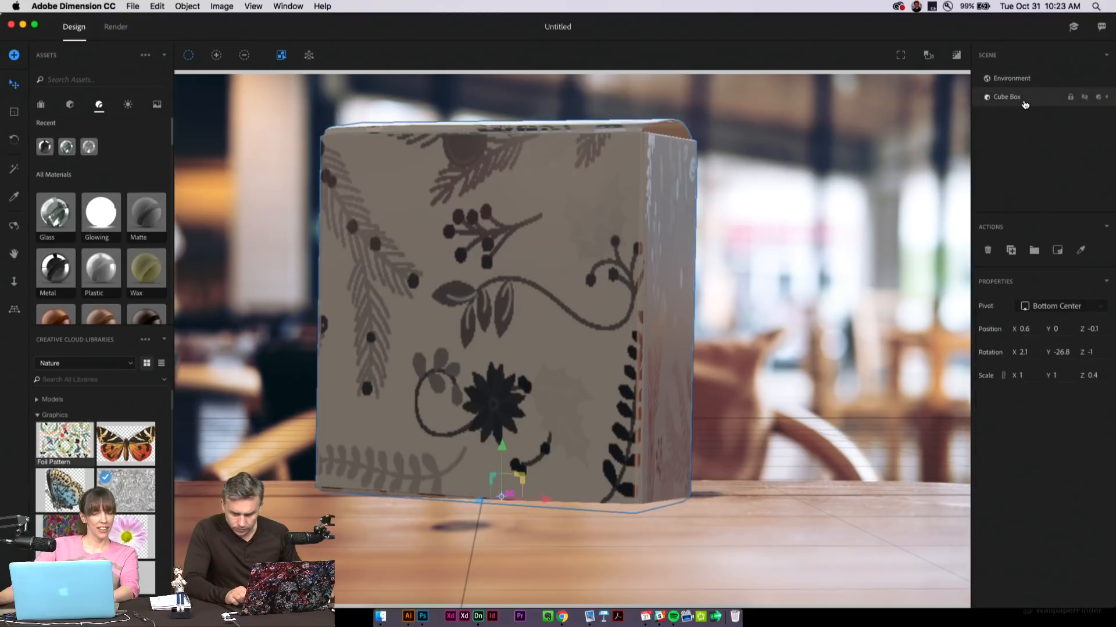
pyautogui.doubleClick(1004, 99)
pyautogui.click(986, 101)
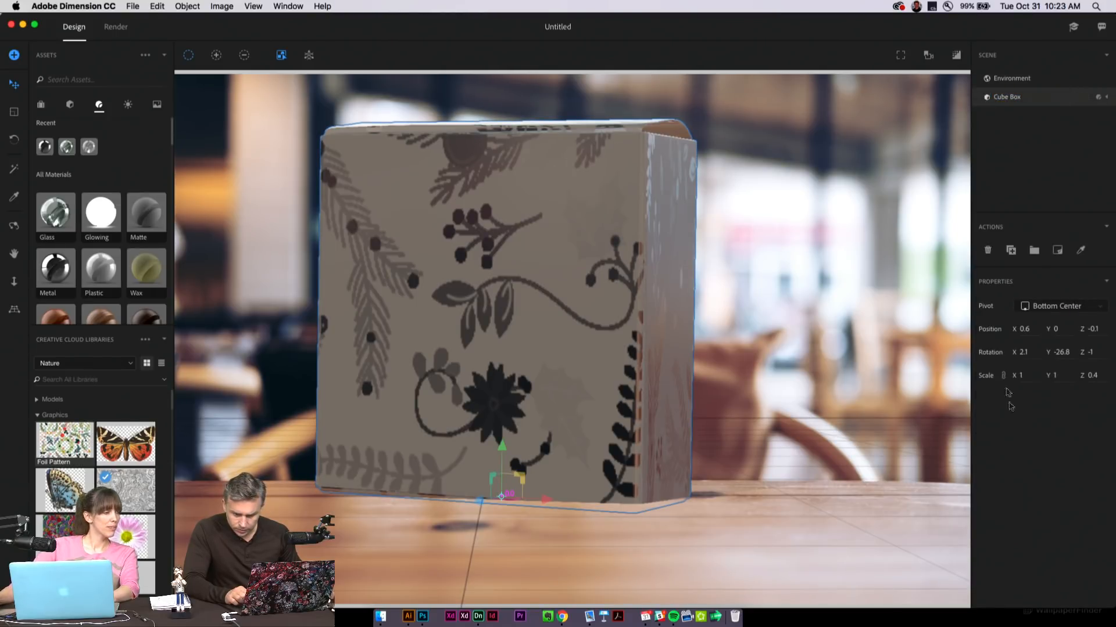
pyautogui.click(308, 230)
pyautogui.click(411, 243)
pyautogui.click(203, 190)
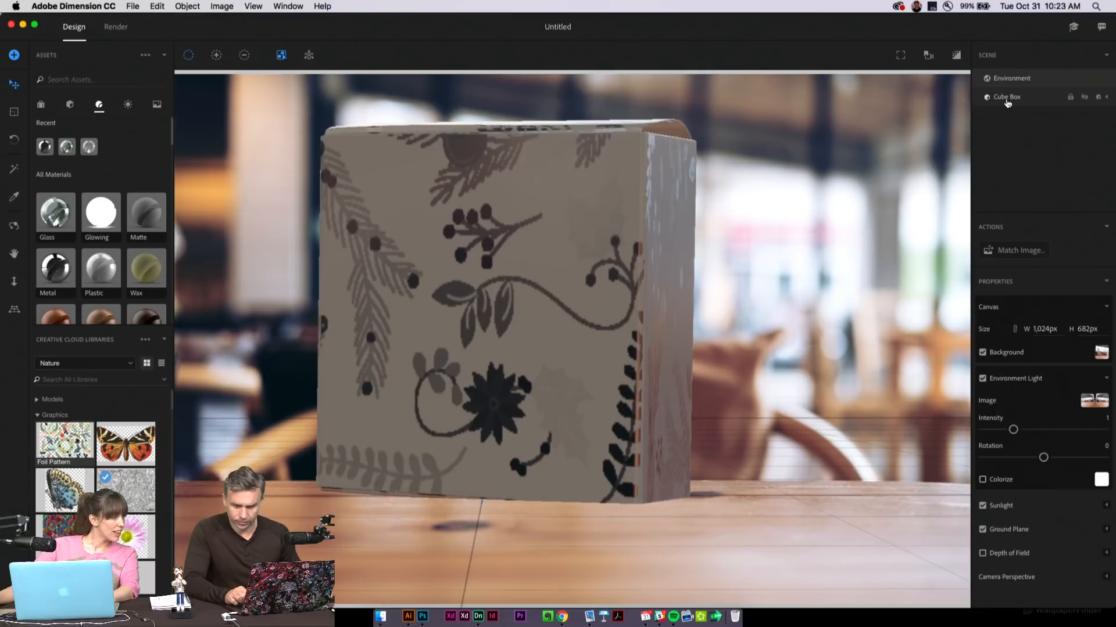
pyautogui.click(1008, 98)
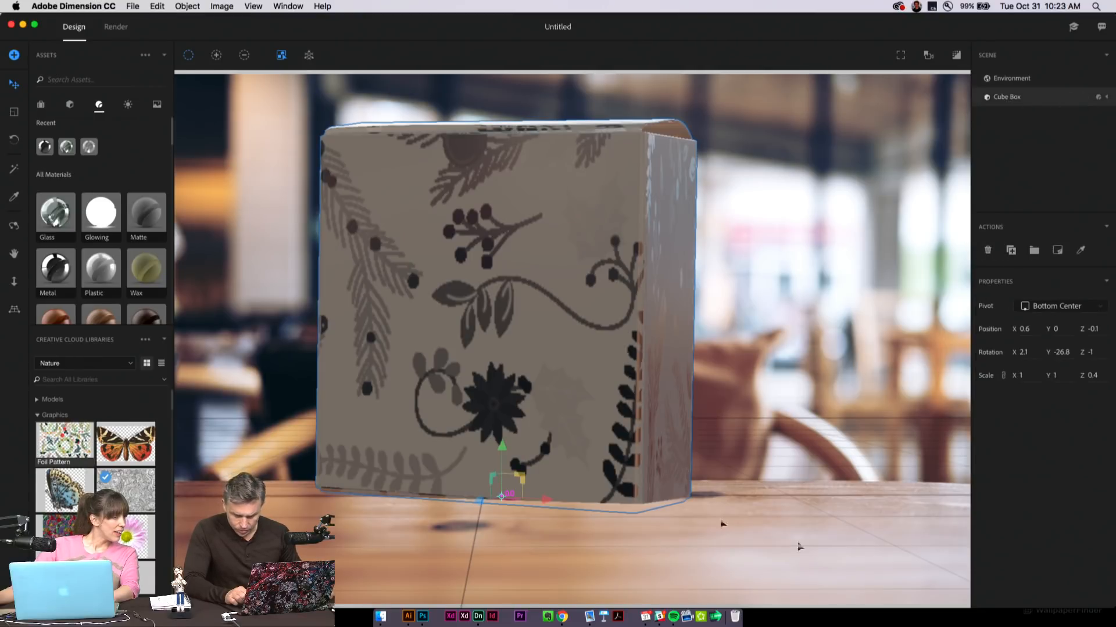
# - Examine the surface properties of the box's Metal material and the image used for its Metallic texture
pyautogui.click(1105, 97)
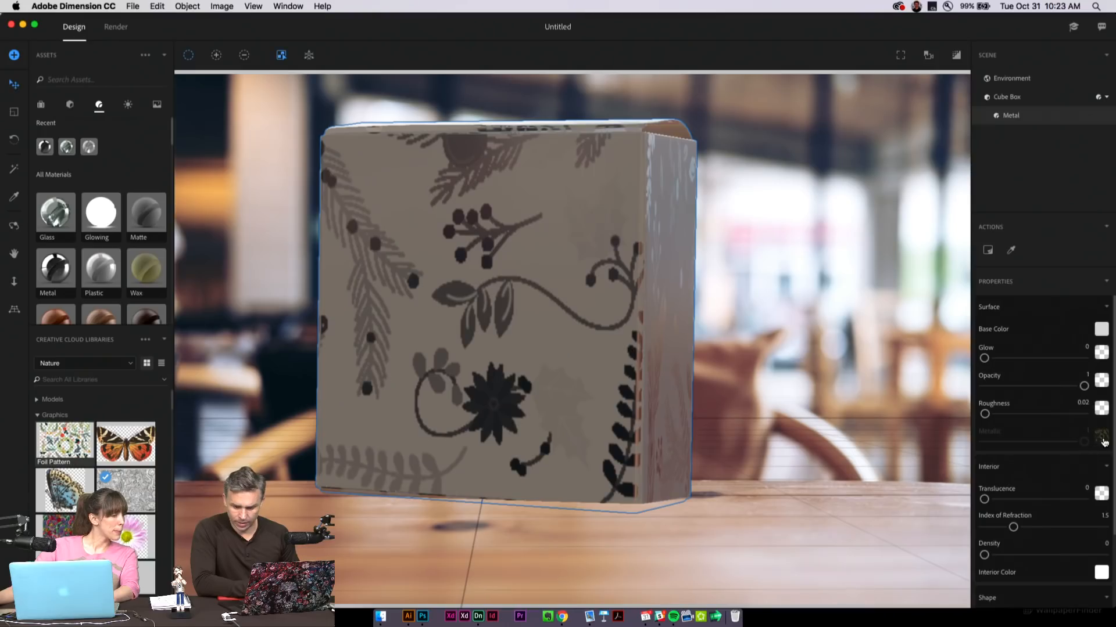
pyautogui.click(1076, 449)
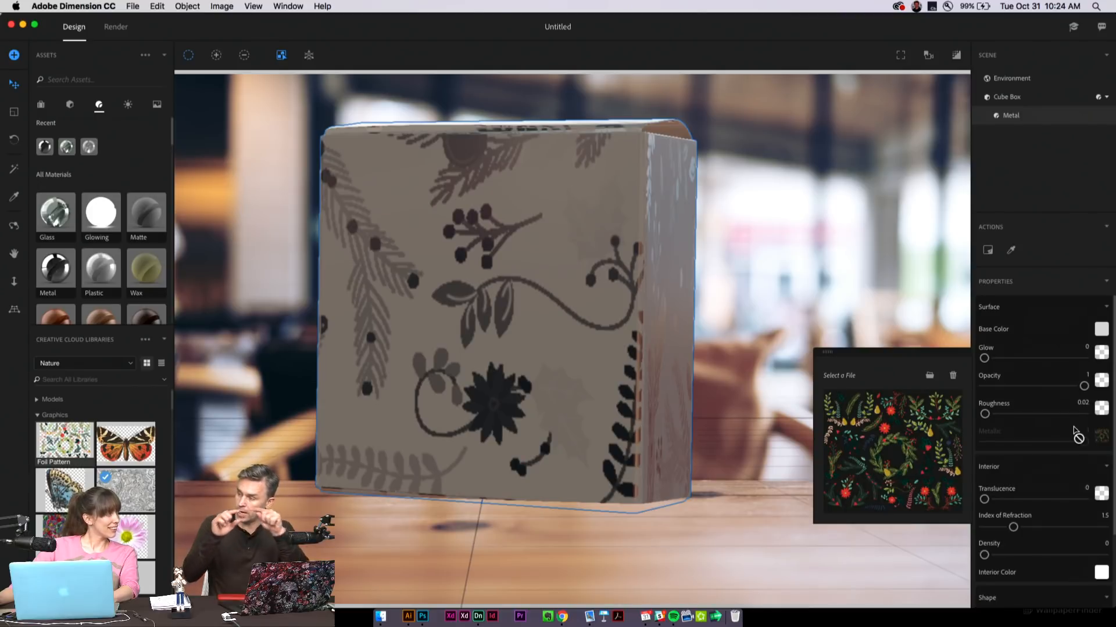
pyautogui.scroll(-2, 1024, 353)
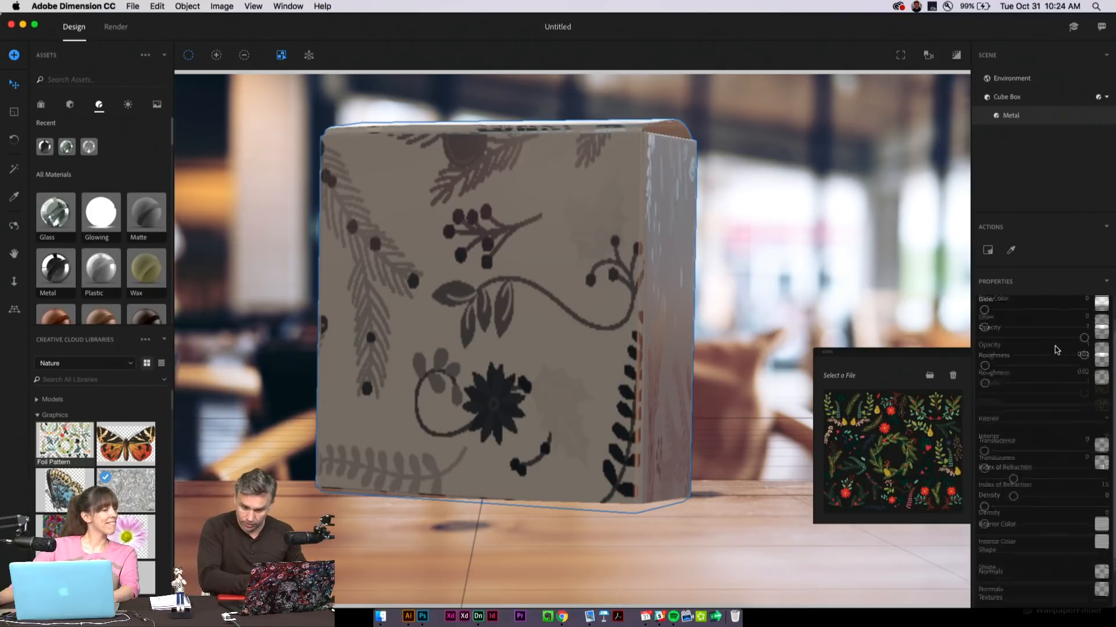
pyautogui.scroll(2, 1055, 349)
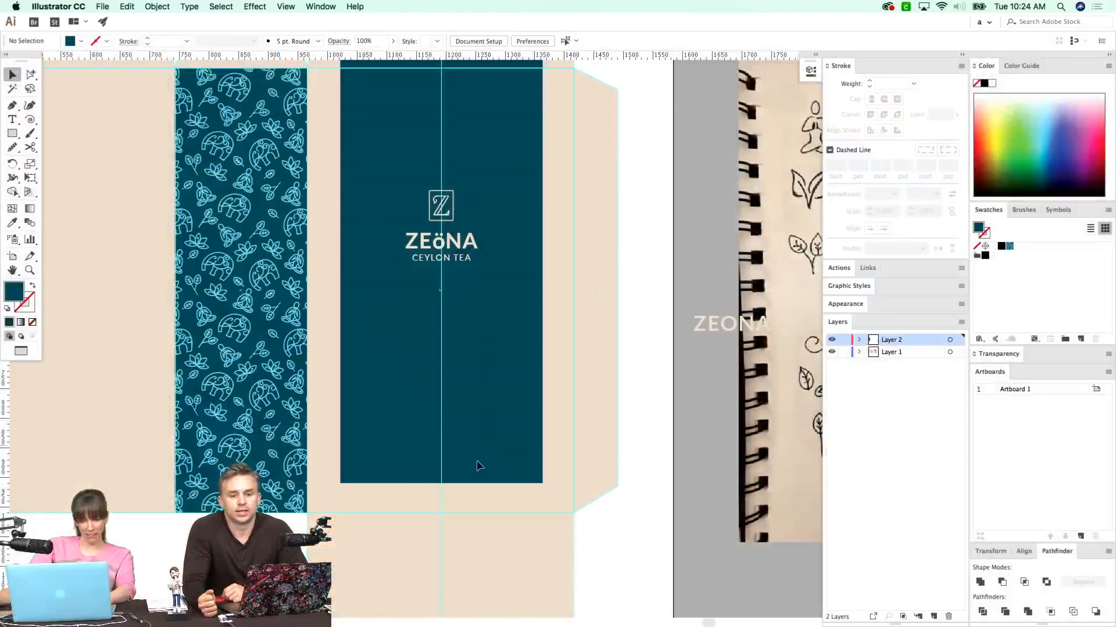
# - In Illustrator, shrink the front panel's duplicate rectangle to a 341 × 70.63 px strip along the panel's lower edge and fill it with the elephant pattern swatch
pyautogui.moveTo(448, 484)
pyautogui.mouseDown()
pyautogui.moveTo(445, 474)
pyautogui.moveTo(458, 483)
pyautogui.mouseUp()
pyautogui.click(443, 508)
pyautogui.click(463, 488)
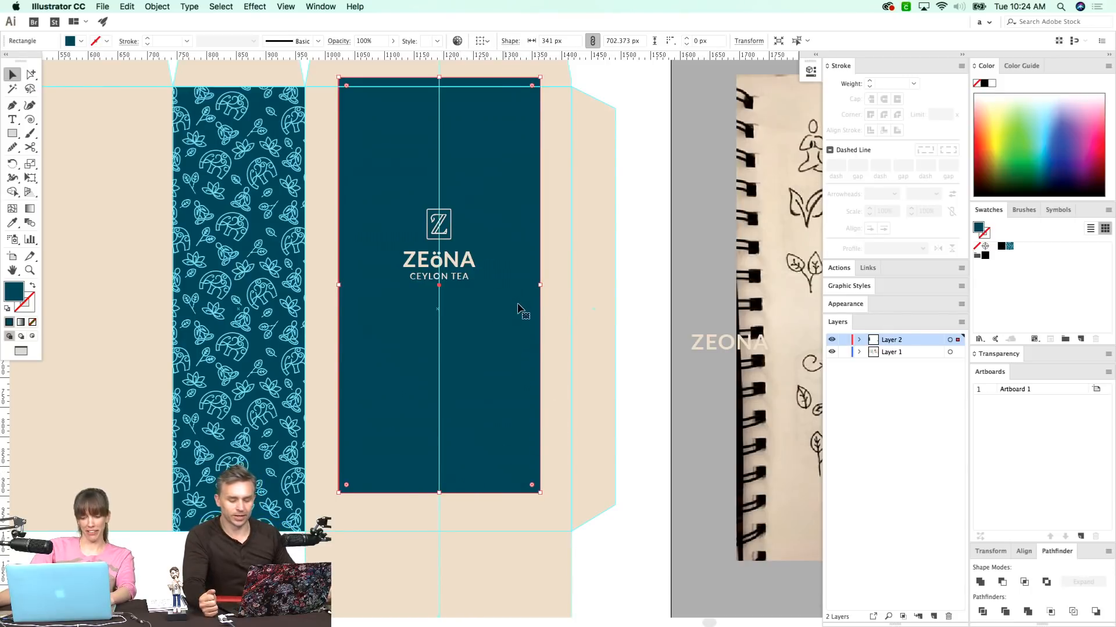
pyautogui.click(440, 85)
pyautogui.moveTo(439, 78); pyautogui.dragTo(439, 450)
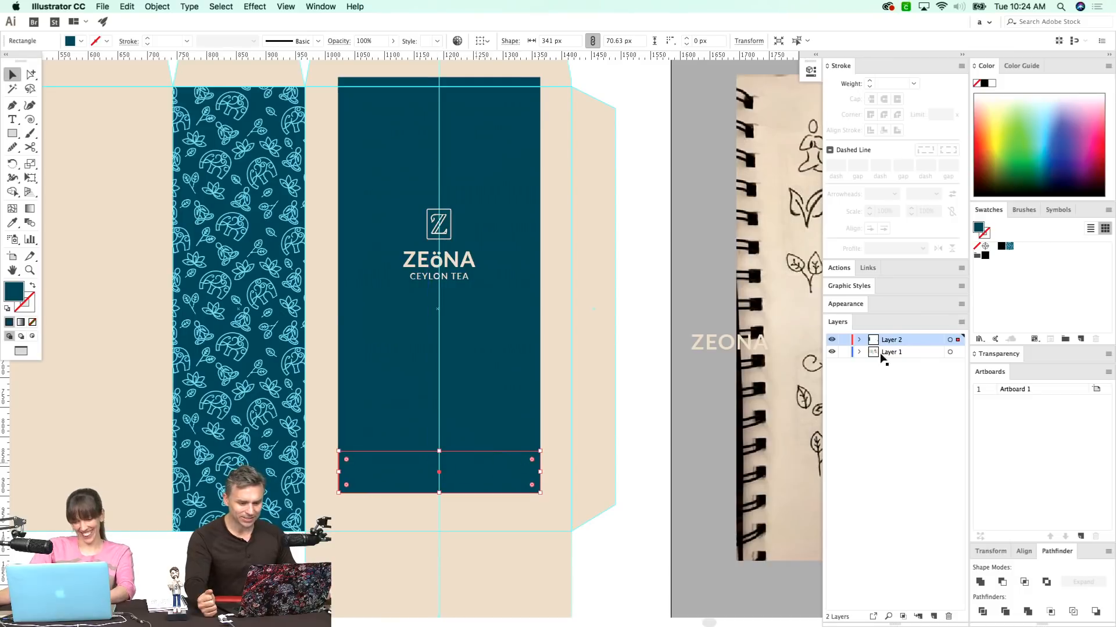
pyautogui.click(1010, 246)
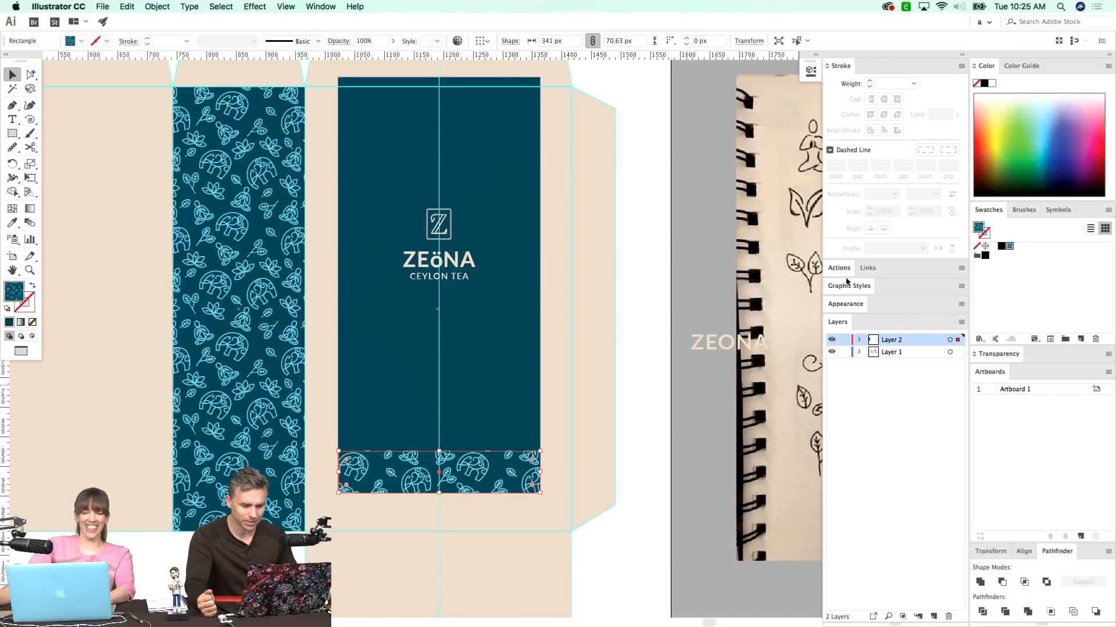
# - Switch to Adobe Dimension and rotate the box freely to see how its metallic pattern catches the light
pyautogui.click(395, 381)
pyautogui.moveTo(401, 374); pyautogui.dragTo(404, 431)
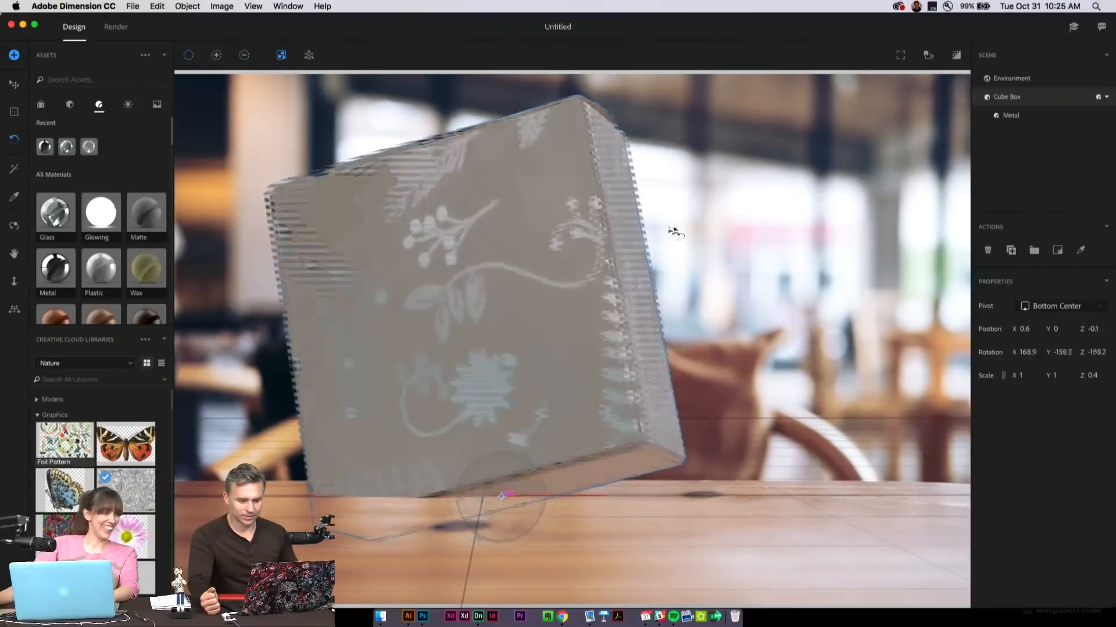
pyautogui.moveTo(676, 233); pyautogui.dragTo(510, 227)
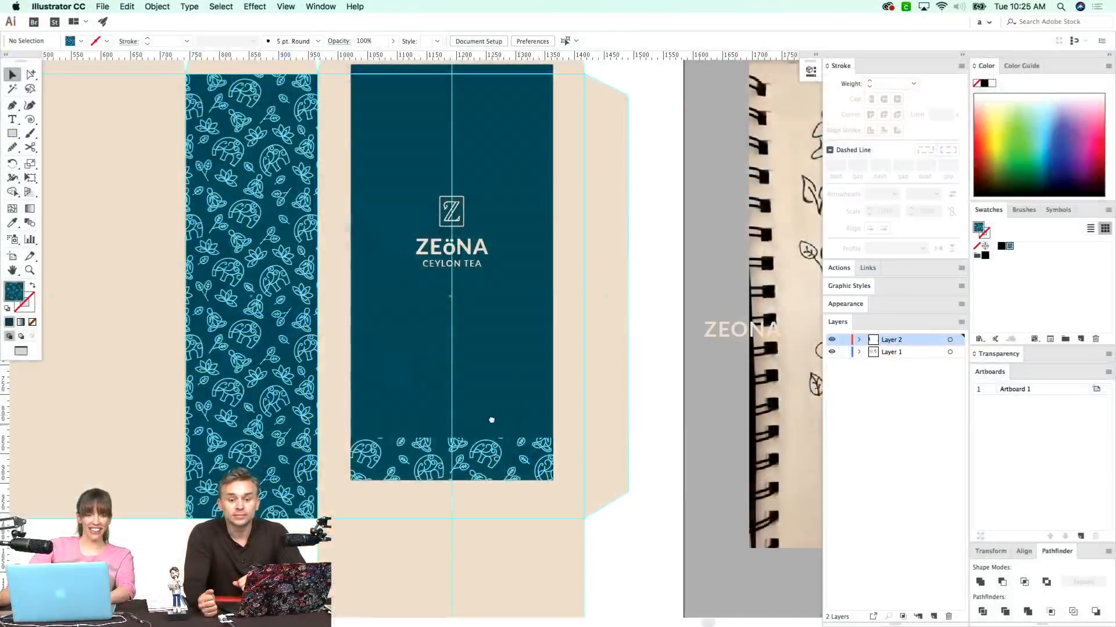
# - In Illustrator, scale the elephant pattern tile artwork down to about 171 × 181 px and update the existing pattern swatch with it
pyautogui.hscroll(3, 482, 413)
pyautogui.scroll(3, 460, 427)
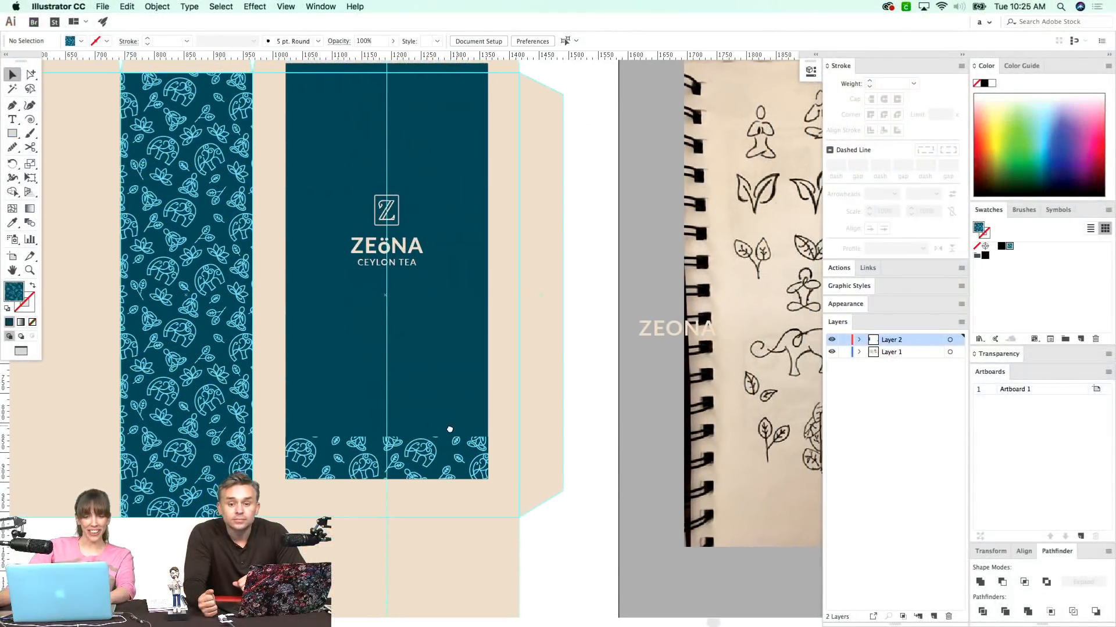
pyautogui.hscroll(1, 357, 499)
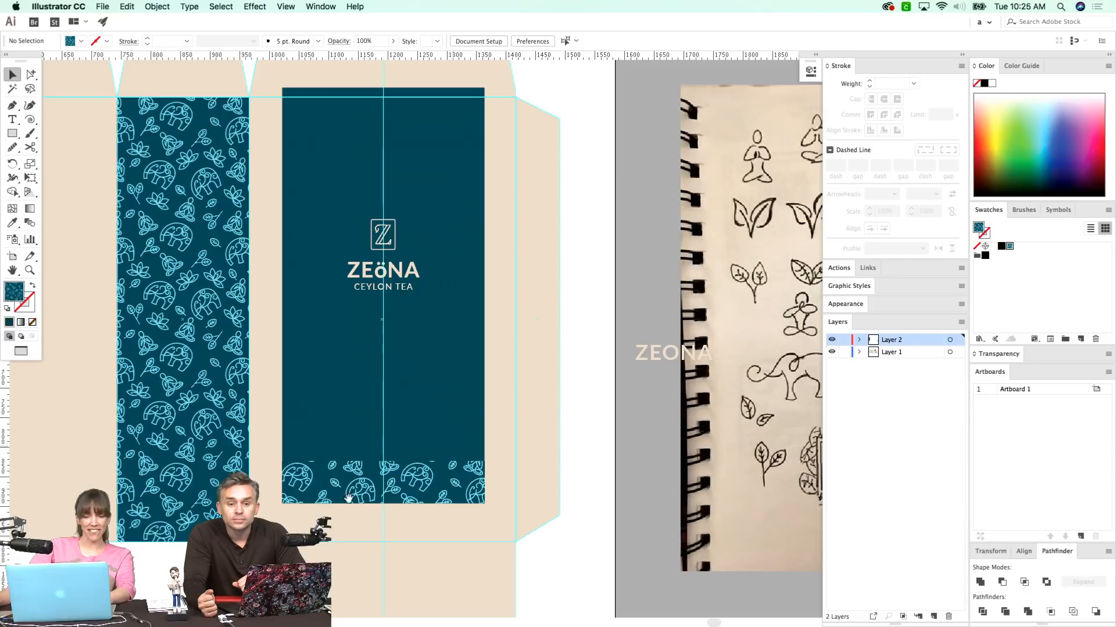
pyautogui.hscroll(15, 411, 486)
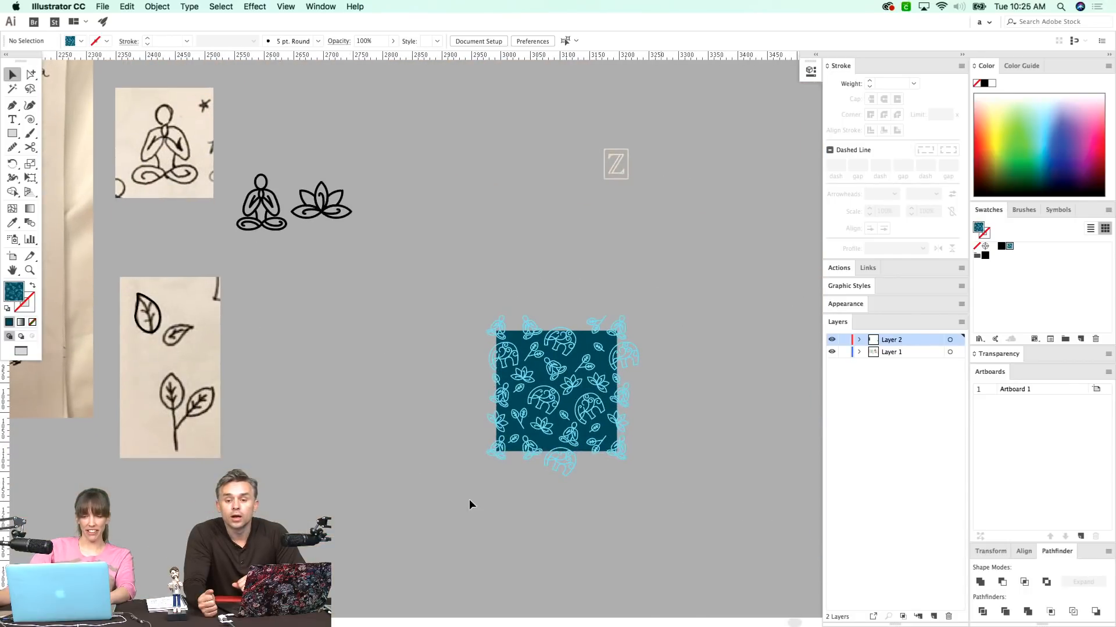
pyautogui.moveTo(469, 504); pyautogui.dragTo(587, 423)
pyautogui.moveTo(523, 382); pyautogui.dragTo(1009, 246)
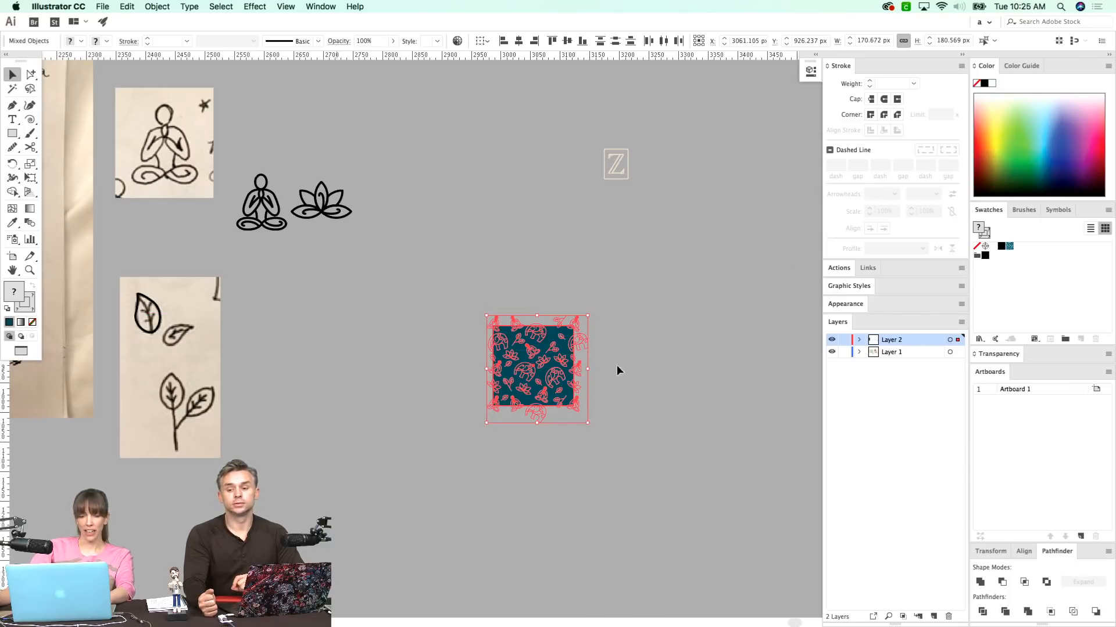
# - Bring the tea box's front panel into view and dismiss the voice assistant
pyautogui.press('super+space')
pyautogui.click(332, 351)
pyautogui.moveTo(294, 368); pyautogui.dragTo(633, 375)
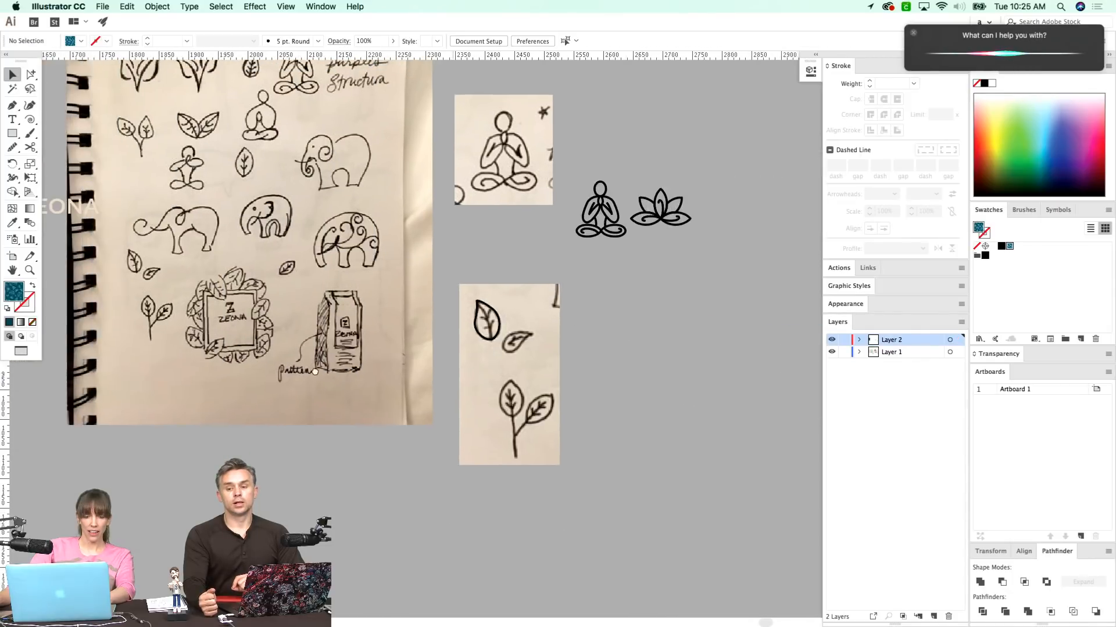
pyautogui.hscroll(-15, 295, 368)
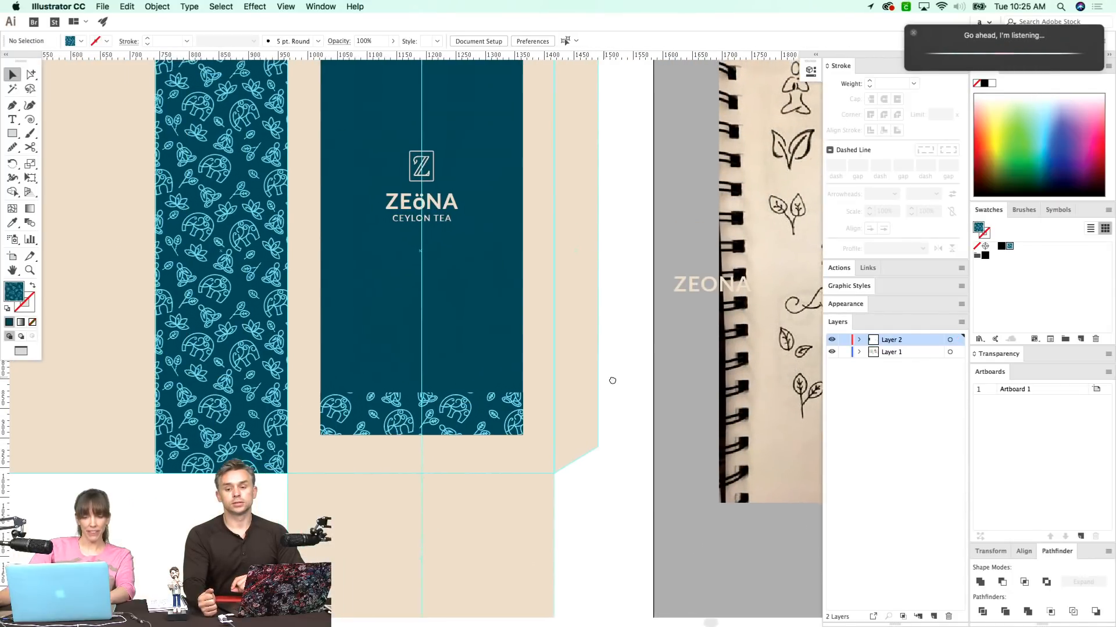
pyautogui.scroll(5, 612, 381)
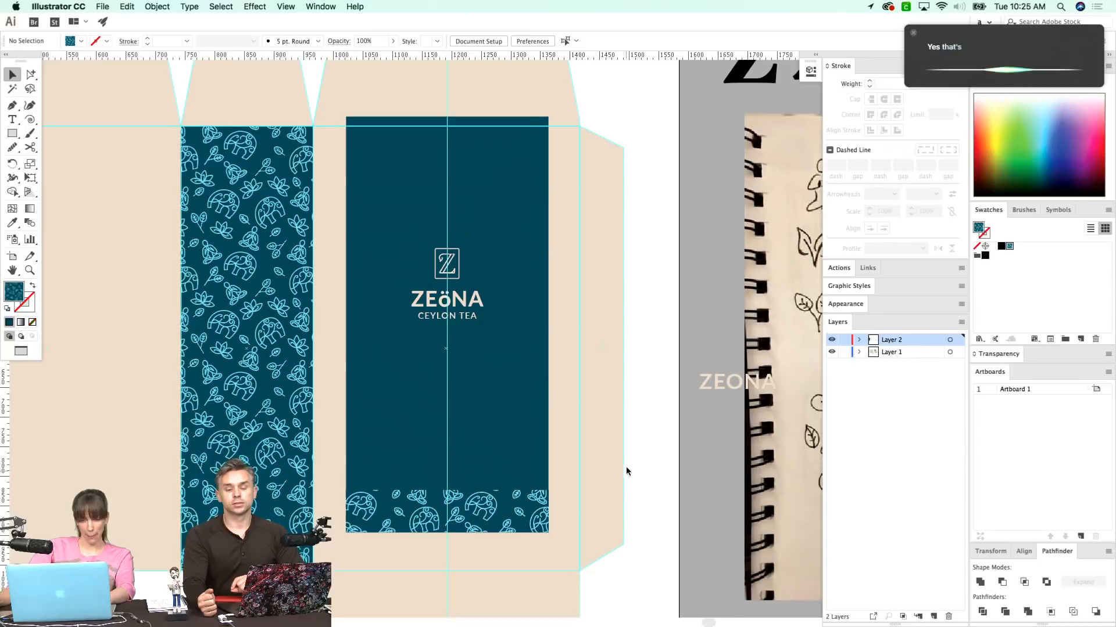
pyautogui.hscroll(-2, 569, 486)
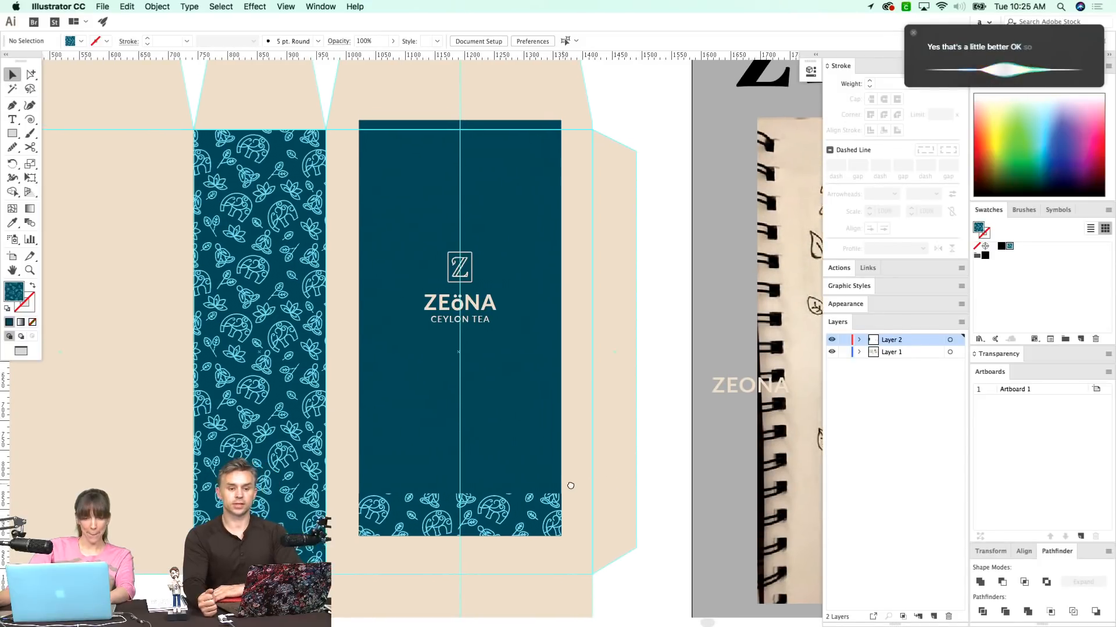
pyautogui.hscroll(4, 569, 486)
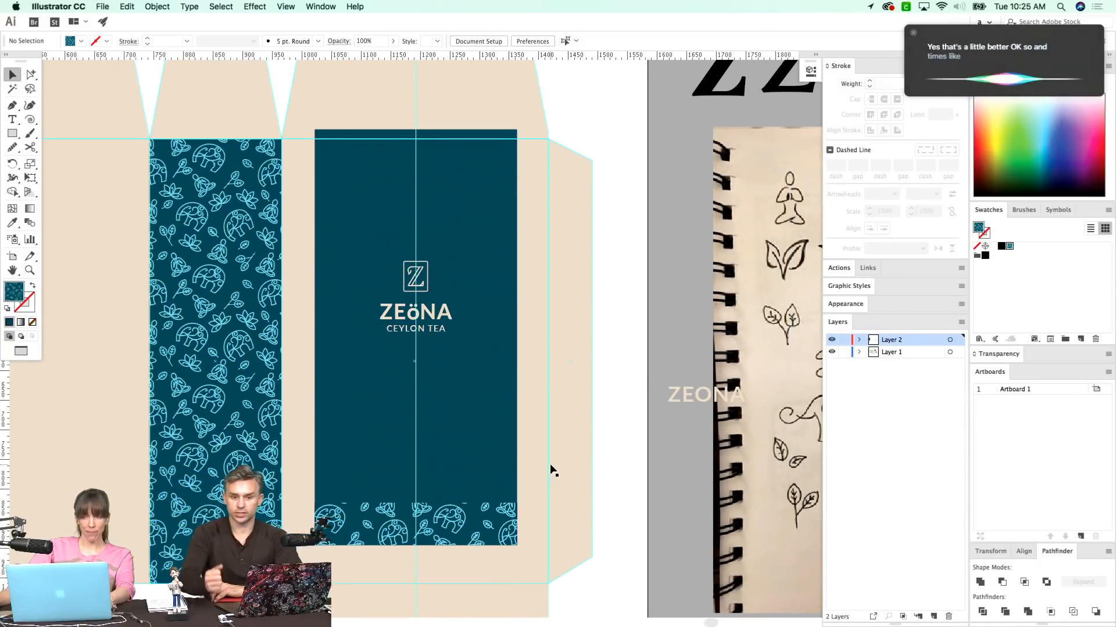
pyautogui.click(912, 36)
# - Shift the pattern fill inside the strip at the base of the front panel while keeping the rectangle in place
pyautogui.scroll(-3, 441, 463)
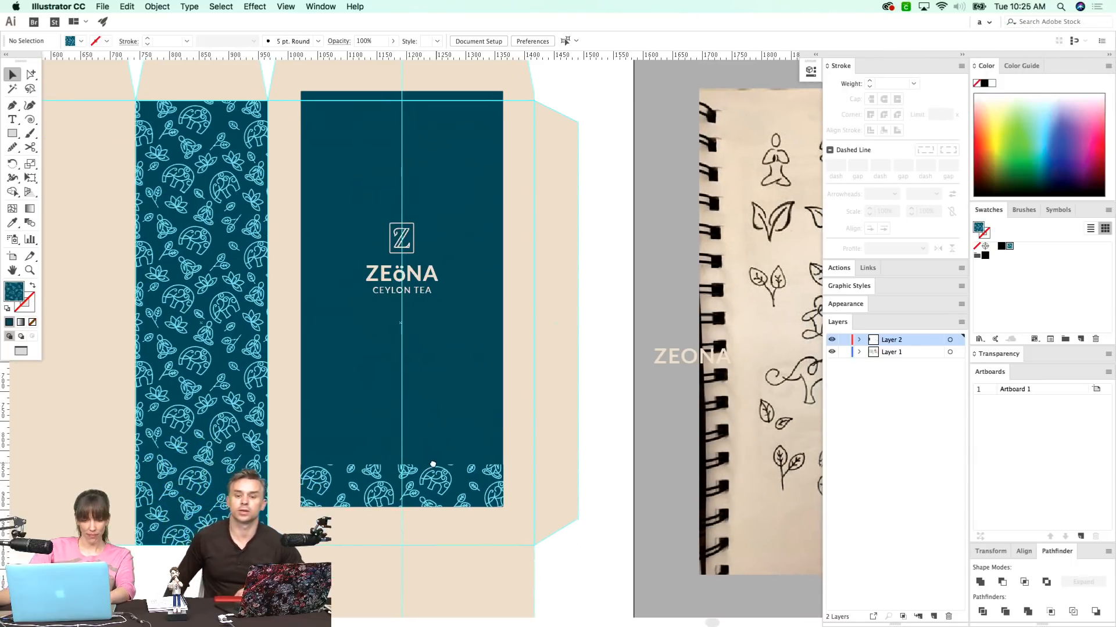
pyautogui.scroll(-2, 430, 477)
pyautogui.click(423, 494)
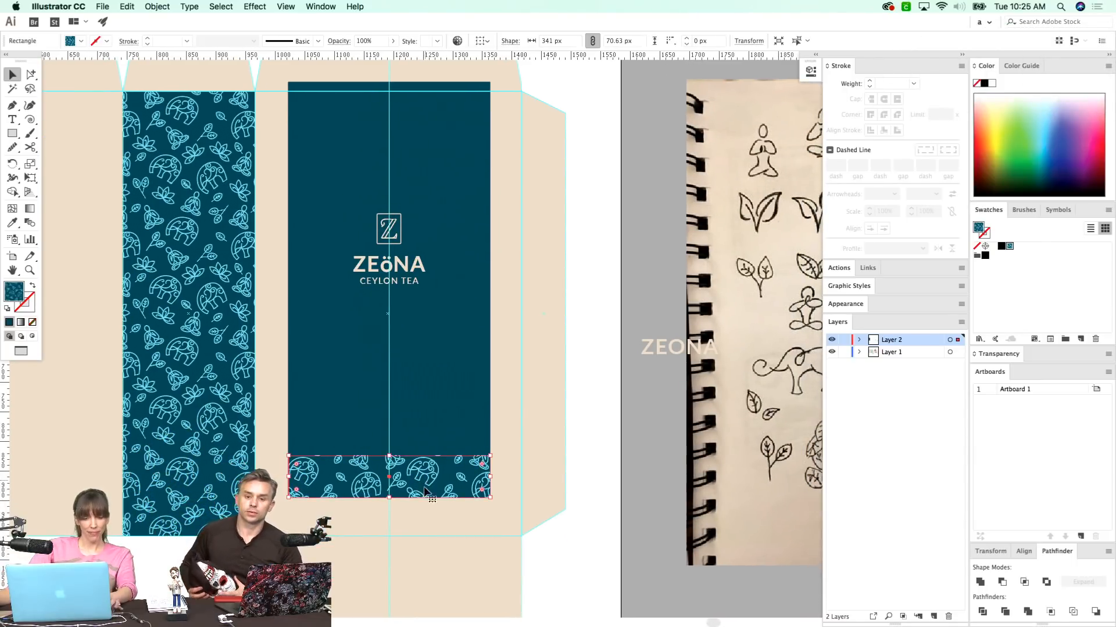
pyautogui.moveTo(430, 484)
pyautogui.mouseDown()
pyautogui.moveTo(449, 493)
pyautogui.moveTo(433, 496)
pyautogui.mouseUp()
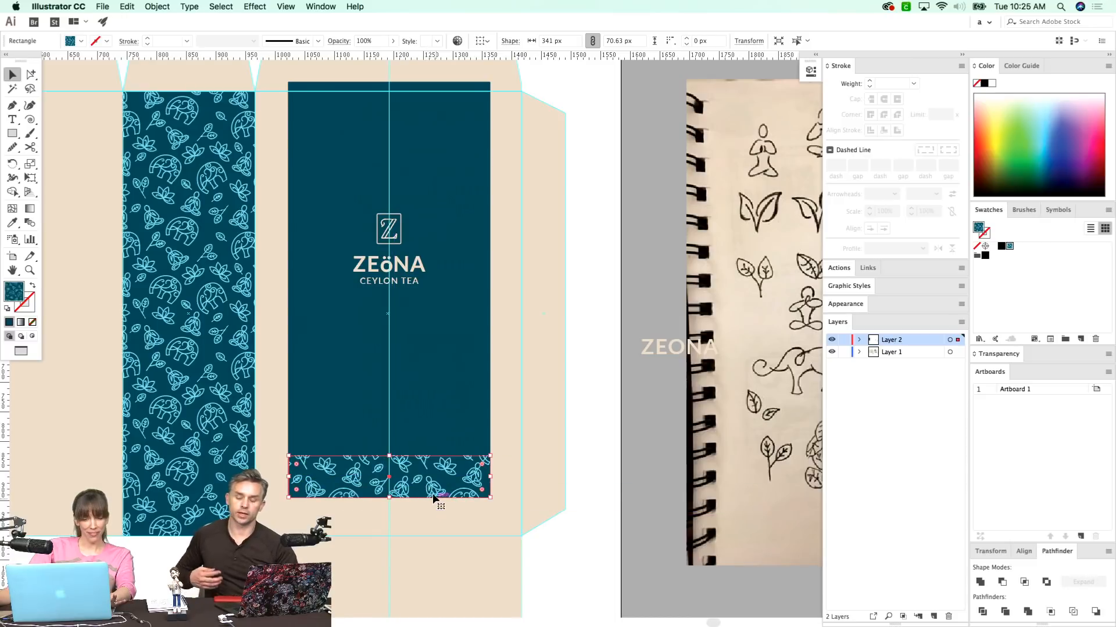
pyautogui.click(381, 558)
# - Extend the front panel's dark teal rectangle upward to the top edge of the flap, making it about 839 px tall
pyautogui.scroll(-3, 395, 211)
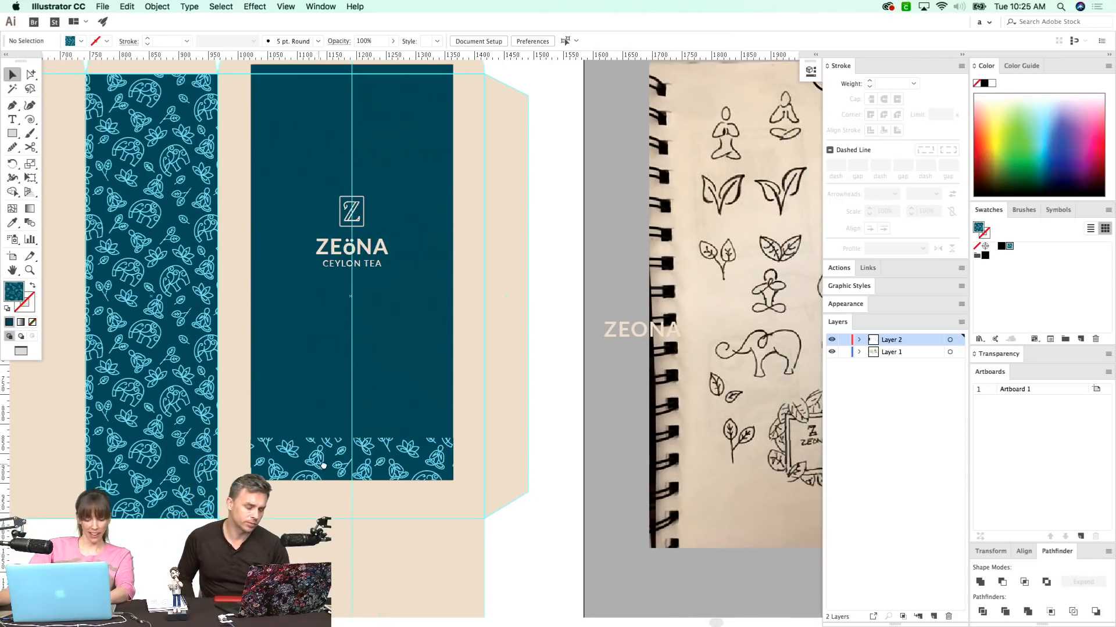
pyautogui.press('a')
pyautogui.moveTo(403, 373); pyautogui.dragTo(406, 509)
pyautogui.scroll(2, 406, 509)
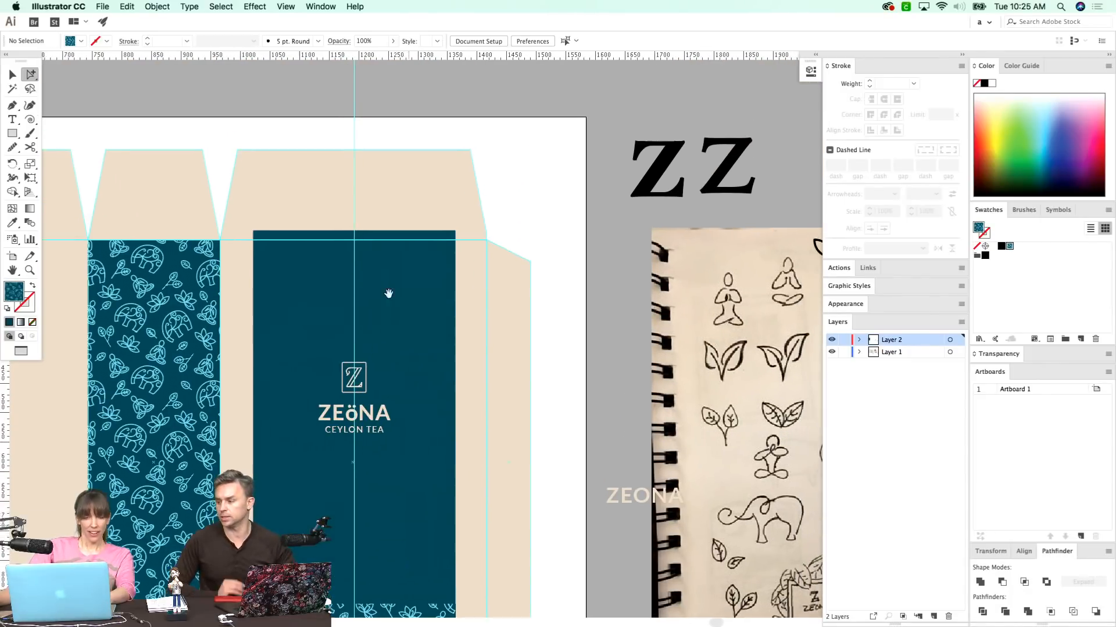
pyautogui.press('v')
pyautogui.click(358, 256)
pyautogui.moveTo(355, 233); pyautogui.dragTo(361, 154)
pyautogui.moveTo(343, 256); pyautogui.dragTo(343, 256)
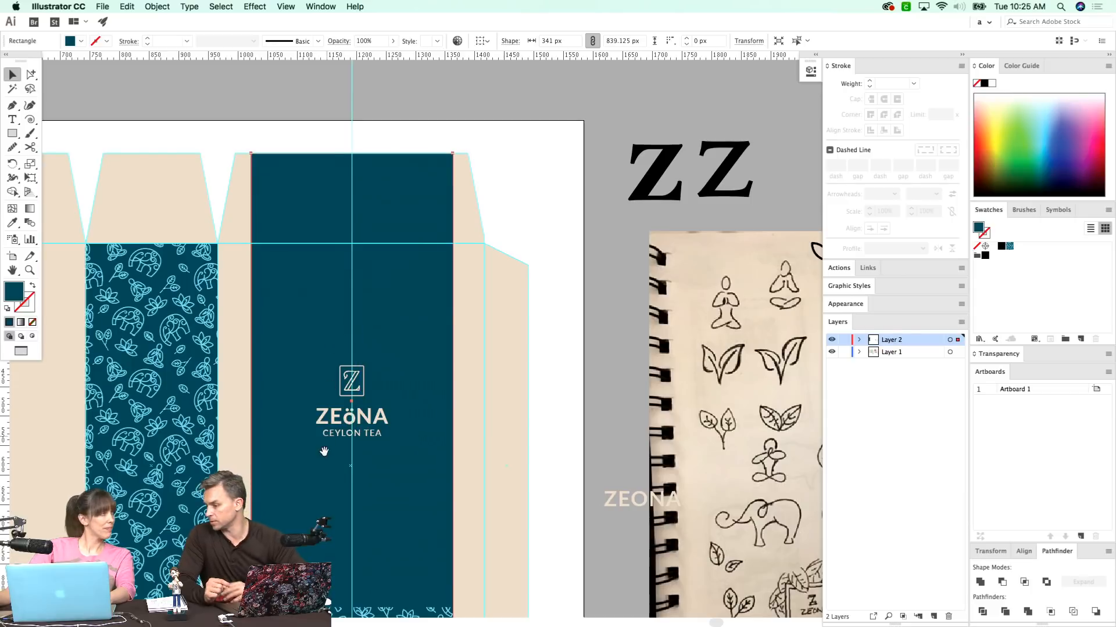
# - Fill the flap above the patterned side panel with the teal elephant-and-lotus pattern swatch and deselect it
pyautogui.scroll(-5, 373, 380)
pyautogui.hscroll(-3, 372, 380)
pyautogui.scroll(5, 372, 381)
pyautogui.hscroll(-4, 372, 380)
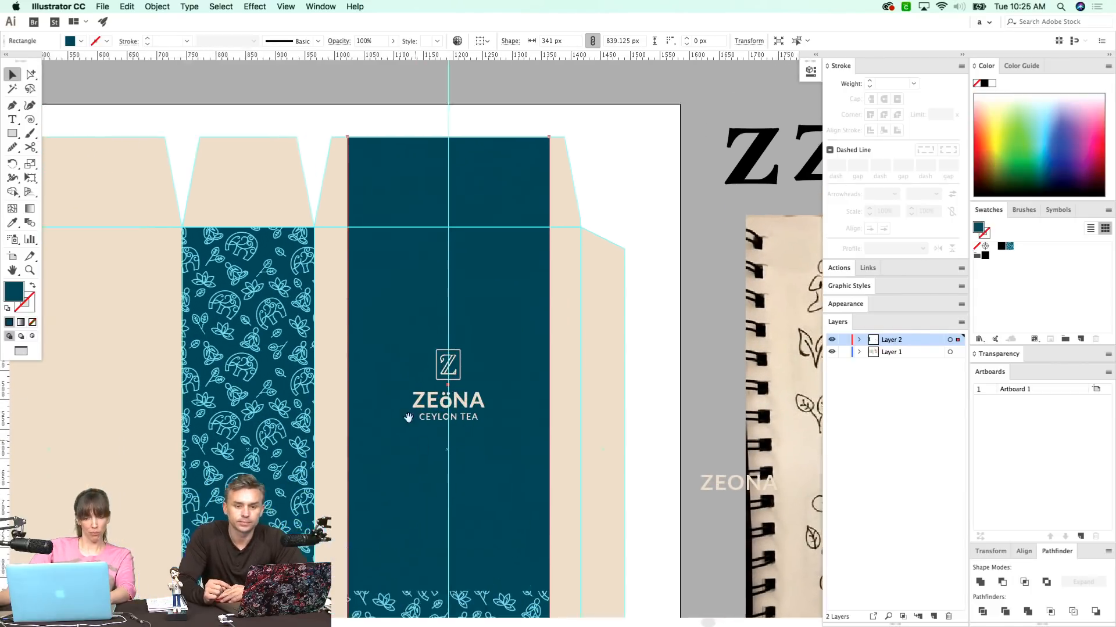
pyautogui.press('a')
pyautogui.click(273, 244)
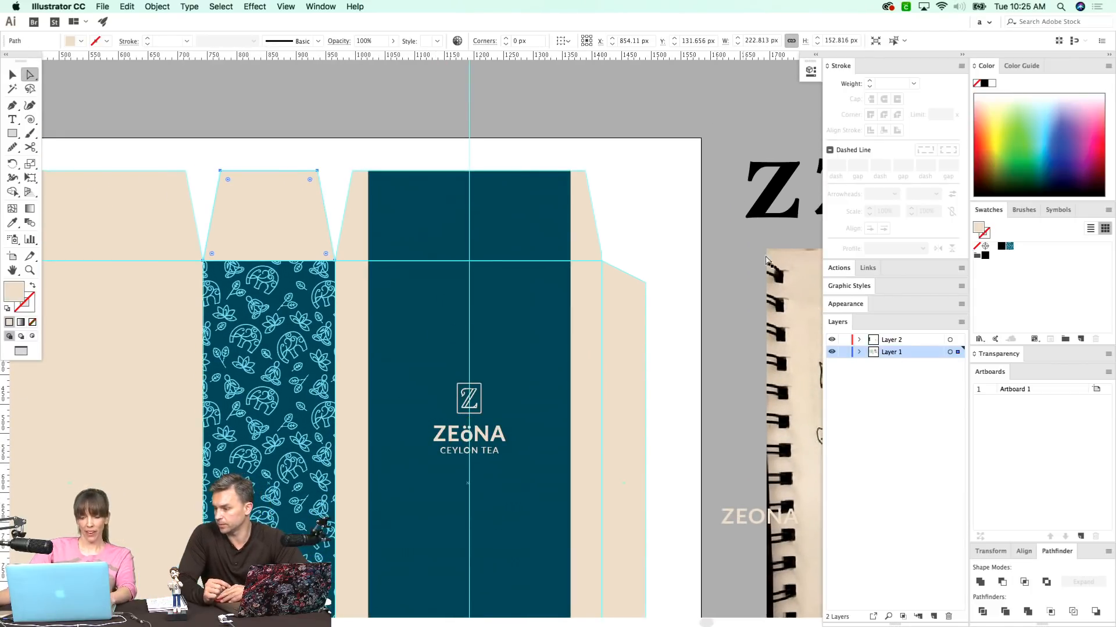
pyautogui.click(1010, 246)
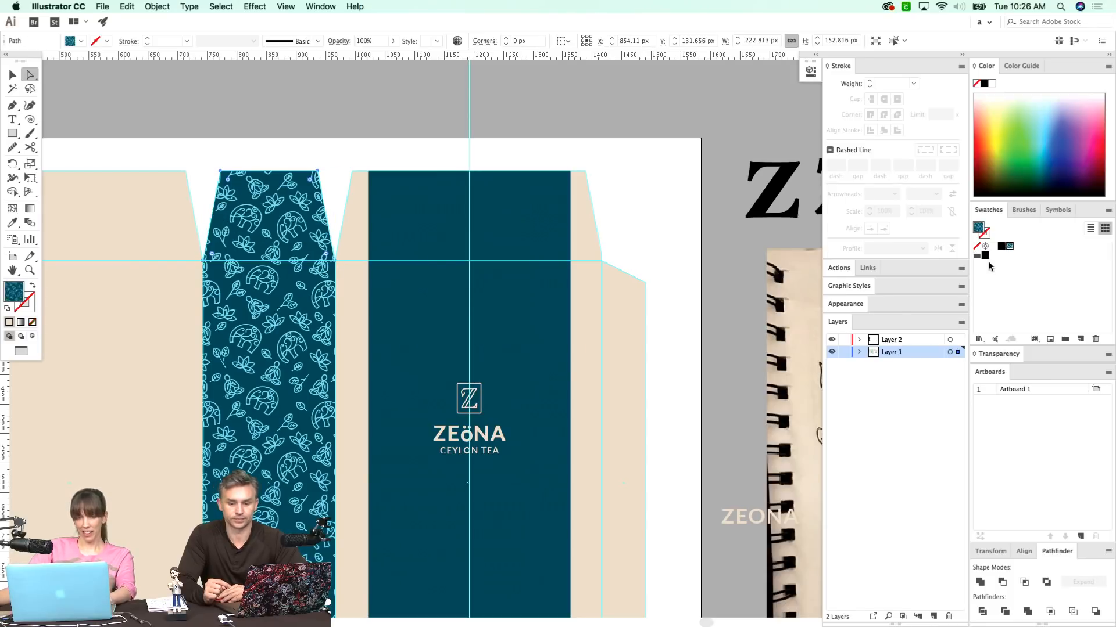
pyautogui.scroll(-5, 483, 390)
pyautogui.hscroll(5, 483, 390)
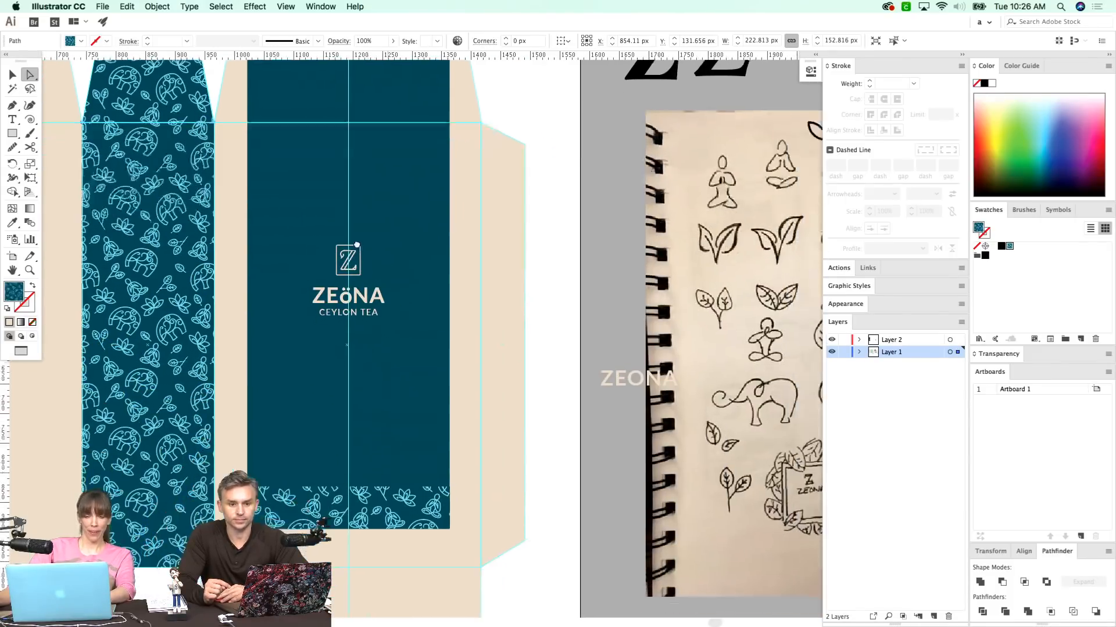
pyautogui.scroll(-4, 344, 271)
pyautogui.hscroll(-3, 356, 267)
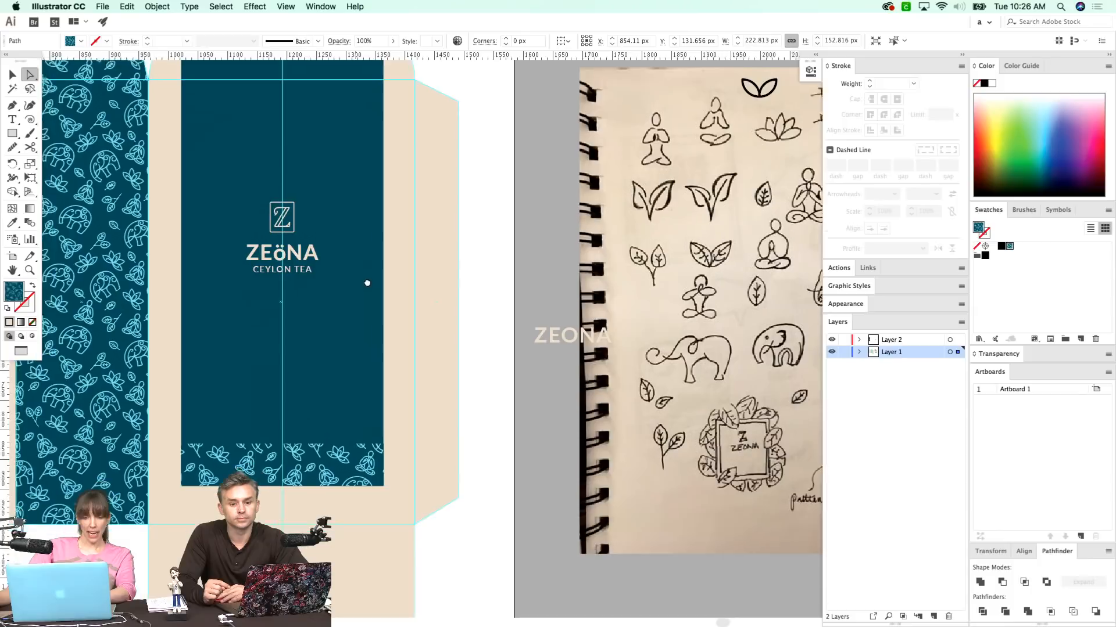
pyautogui.press('super+shift+a')
# - Apply the teal pattern to the outer plain side panel and its flap by sampling the patterned flap with the Eyedropper
pyautogui.moveTo(366, 399); pyautogui.dragTo(677, 461)
pyautogui.hscroll(-5, 513, 428)
pyautogui.scroll(-2, 556, 397)
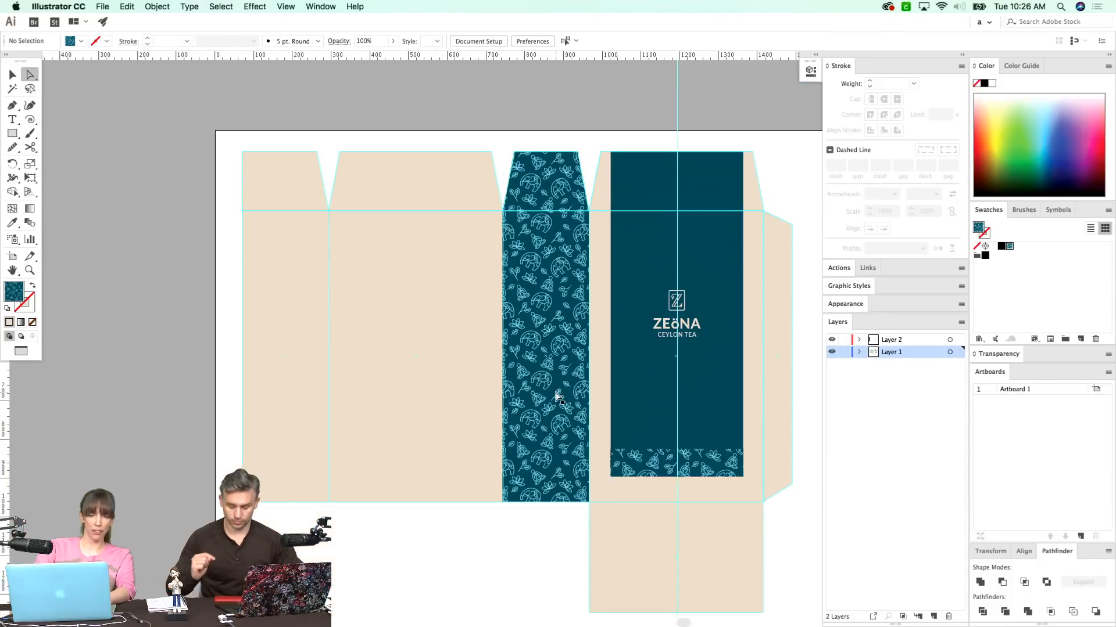
pyautogui.press('v')
pyautogui.press('a')
pyautogui.keyDown('alt'); pyautogui.click(267, 192); pyautogui.keyUp('alt')
pyautogui.keyDown('alt'); pyautogui.click(314, 299); pyautogui.keyUp('alt')
pyautogui.keyDown('alt'); pyautogui.click(311, 313); pyautogui.keyUp('alt')
pyautogui.press('super+shift+a')
pyautogui.press('super+z')
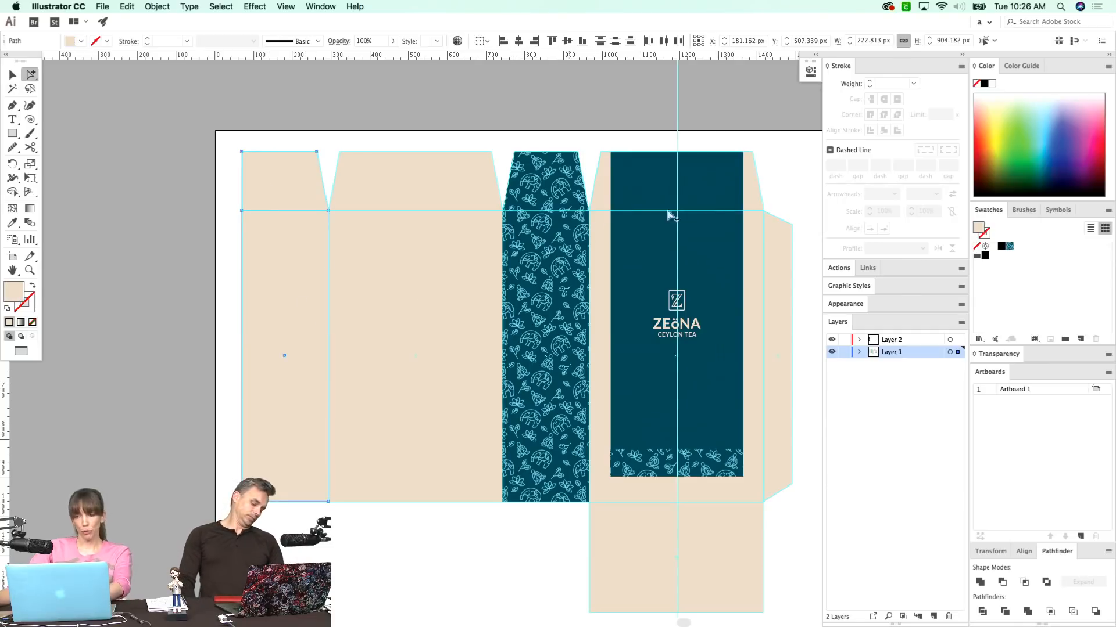
pyautogui.press('i')
pyautogui.click(555, 192)
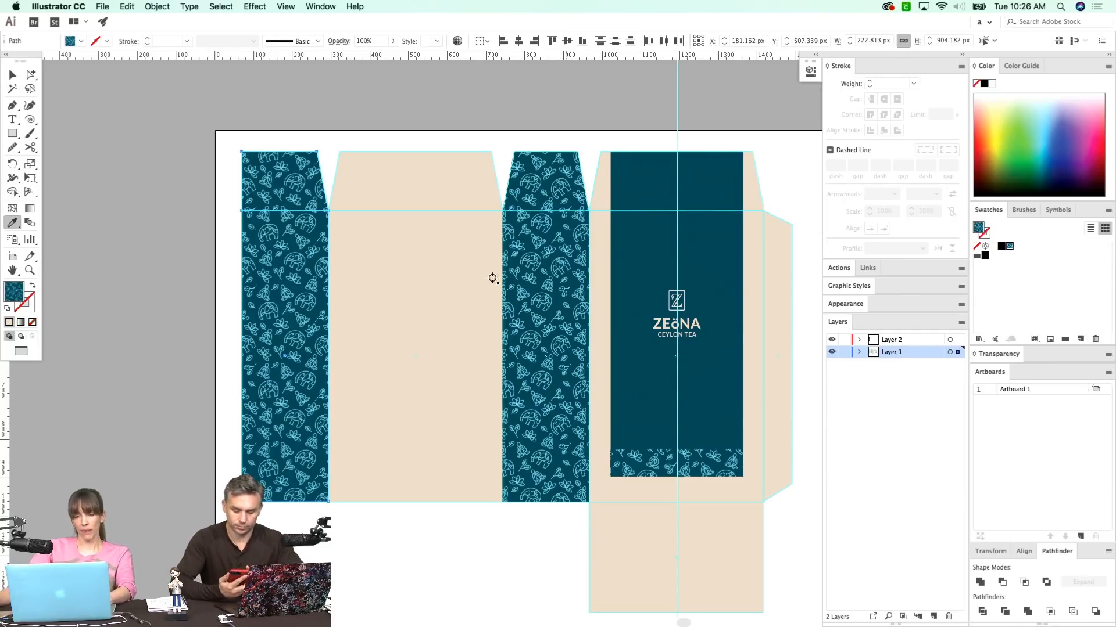
pyautogui.press('super+shift+a')
# - Review the whole box layout, examining the front panel's logo and the empty area beneath it up close
pyautogui.hscroll(4, 483, 361)
pyautogui.hscroll(4, 405, 355)
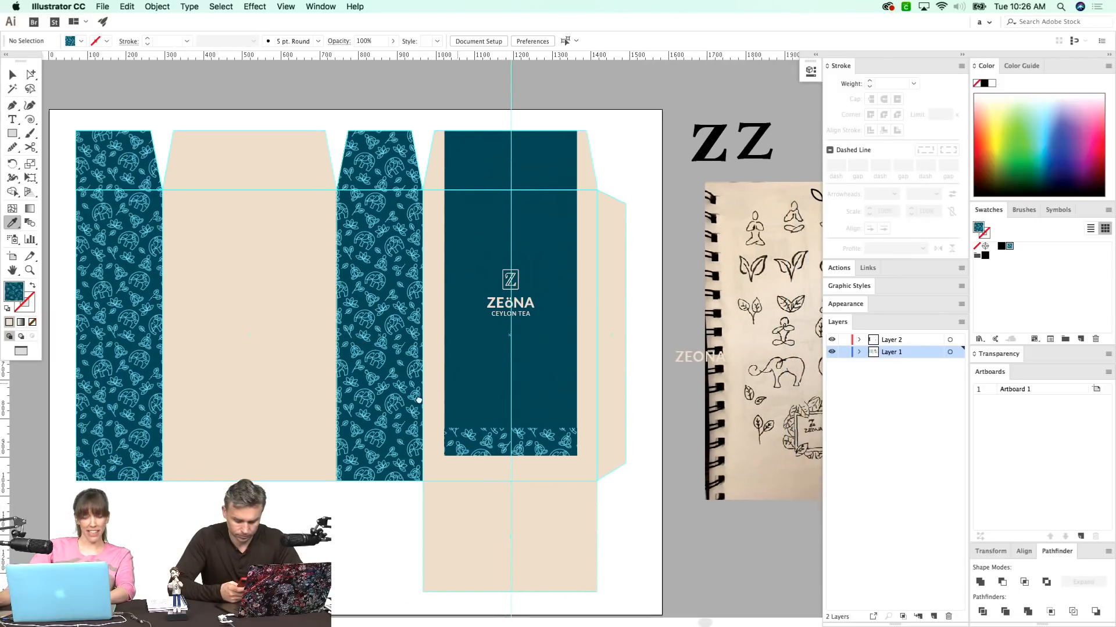
pyautogui.hscroll(1, 485, 348)
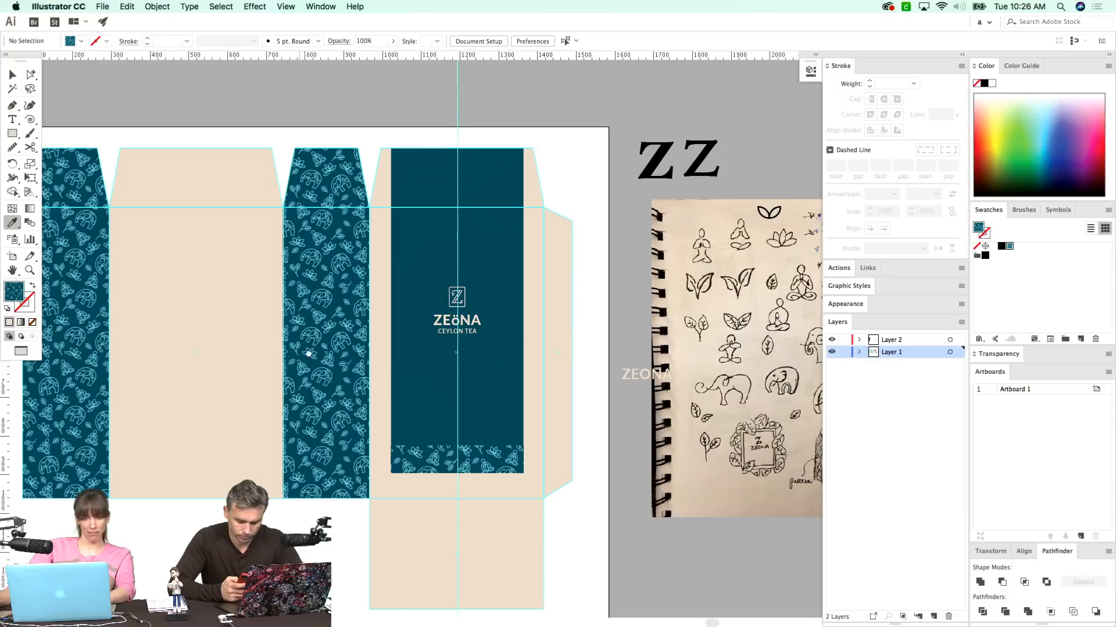
pyautogui.hscroll(-3, 301, 351)
pyautogui.moveTo(449, 425); pyautogui.dragTo(390, 428)
pyautogui.press('z')
pyautogui.moveTo(582, 128); pyautogui.dragTo(250, 280)
pyautogui.moveTo(429, 411); pyautogui.dragTo(368, 305)
pyautogui.moveTo(429, 384)
pyautogui.mouseDown()
pyautogui.moveTo(418, 217)
pyautogui.moveTo(373, 75)
pyautogui.mouseUp()
pyautogui.moveTo(450, 483)
pyautogui.mouseDown()
pyautogui.moveTo(437, 313)
pyautogui.moveTo(447, 277)
pyautogui.mouseUp()
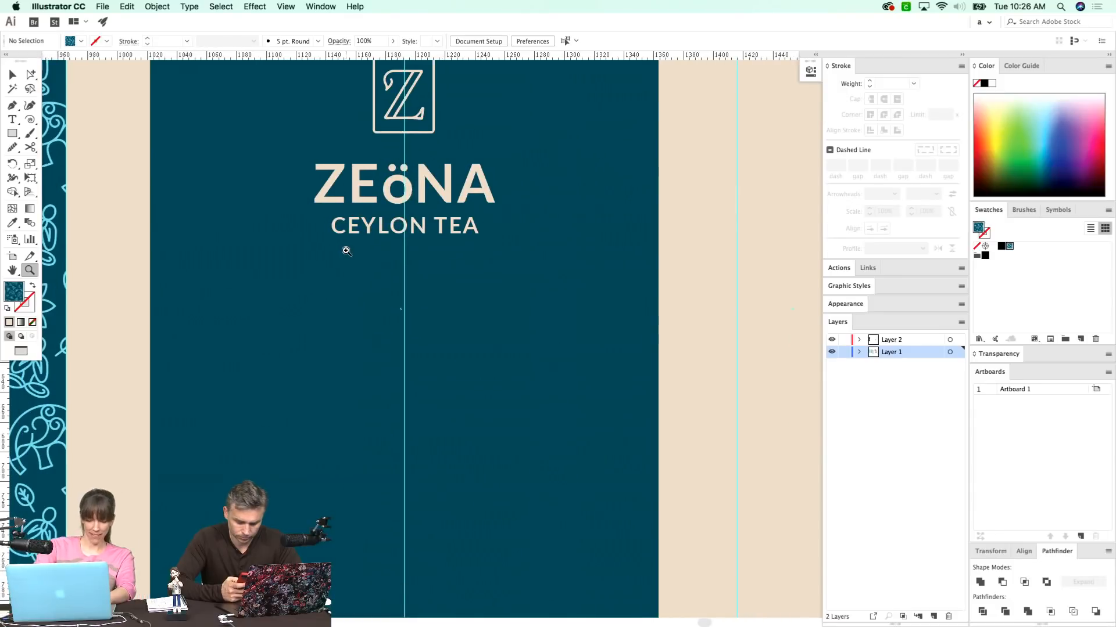
pyautogui.press('super+minus')
pyautogui.press('super+minus')
pyautogui.hscroll(2, 540, 348)
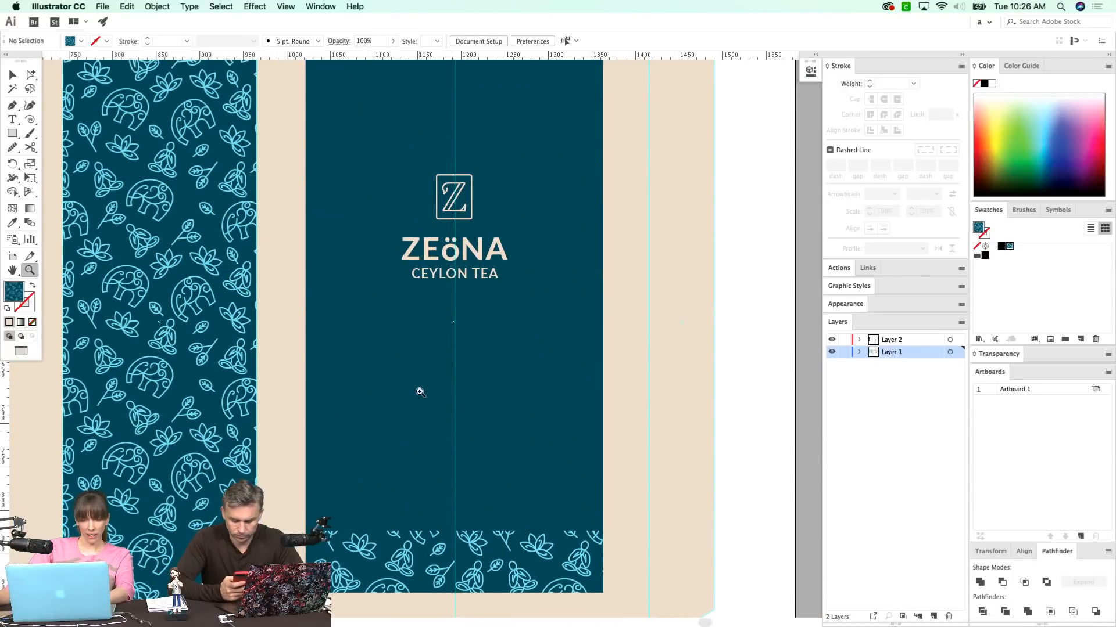
# - Place a placeholder type object on the front panel below the CEYLON TEA line
pyautogui.press('t')
pyautogui.click(408, 395)
pyautogui.press('Escape')
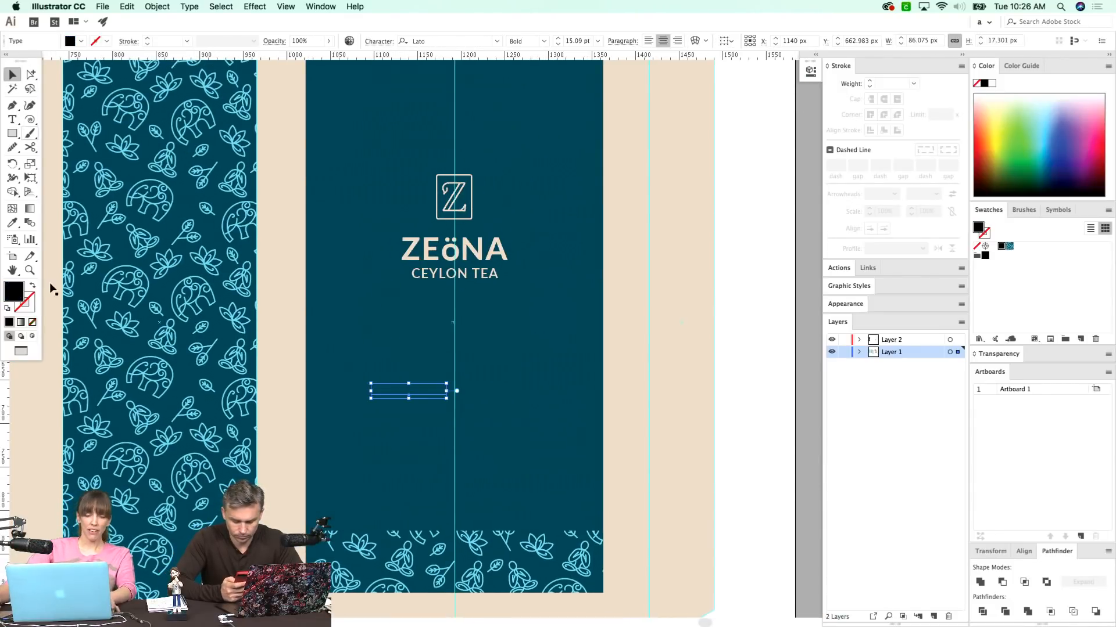
# - Switch to Finder and open Zeona text.ai from the 5. Elements folder of the Zeona Ceylon Tea project
pyautogui.press('super+Tab')
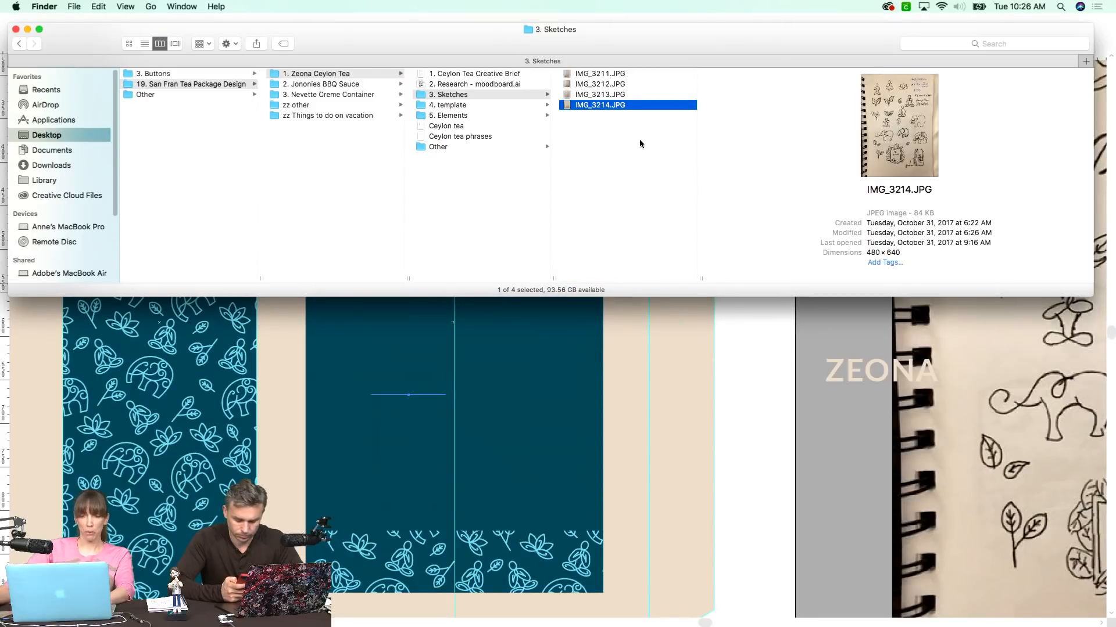
pyautogui.click(485, 189)
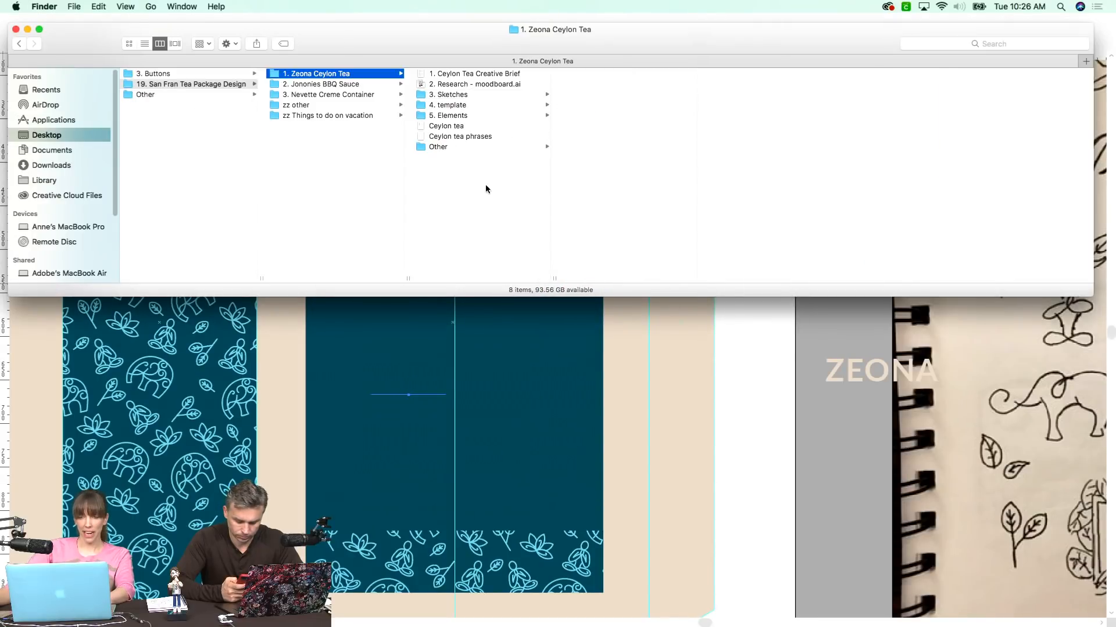
pyautogui.click(493, 105)
pyautogui.click(483, 115)
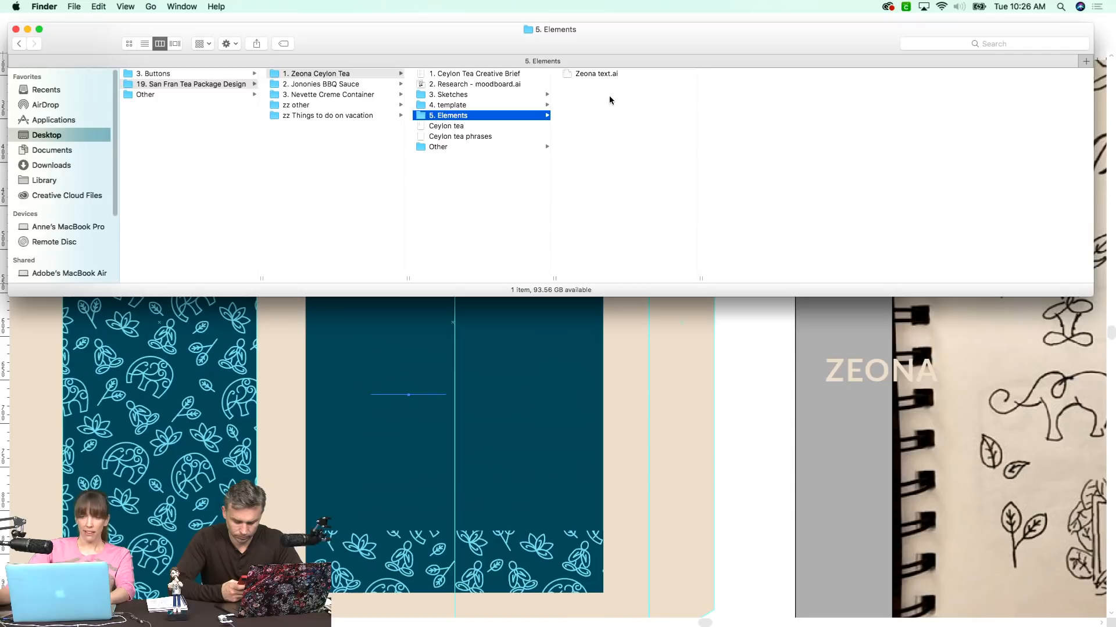
pyautogui.doubleClick(596, 74)
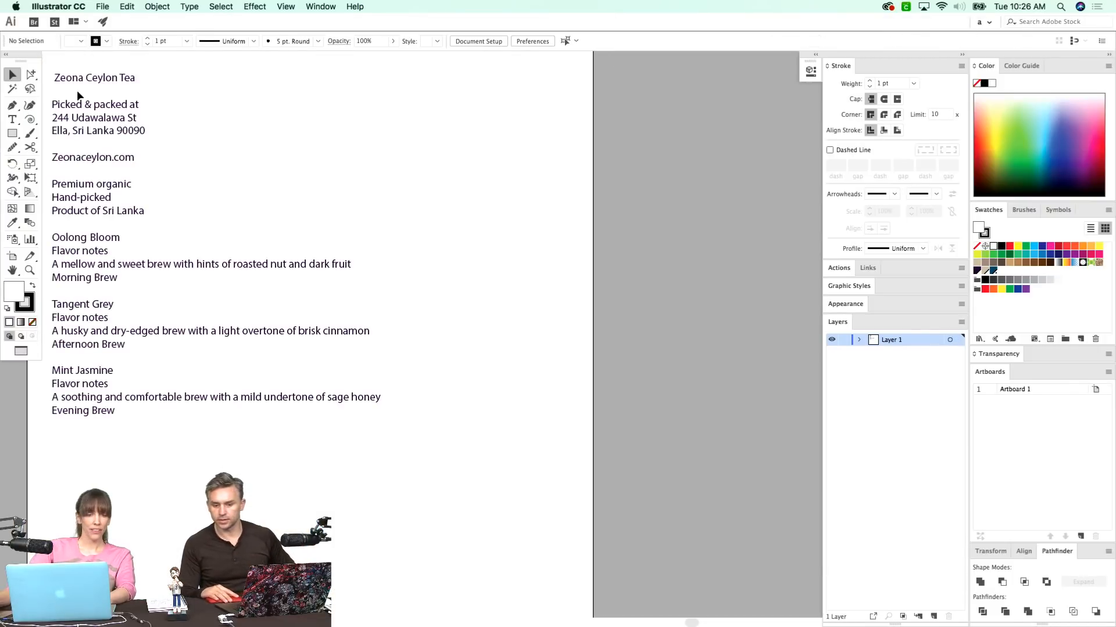
# - Copy the four text lines from "Oolong Bloom" through "Morning Brew"
pyautogui.click(113, 197)
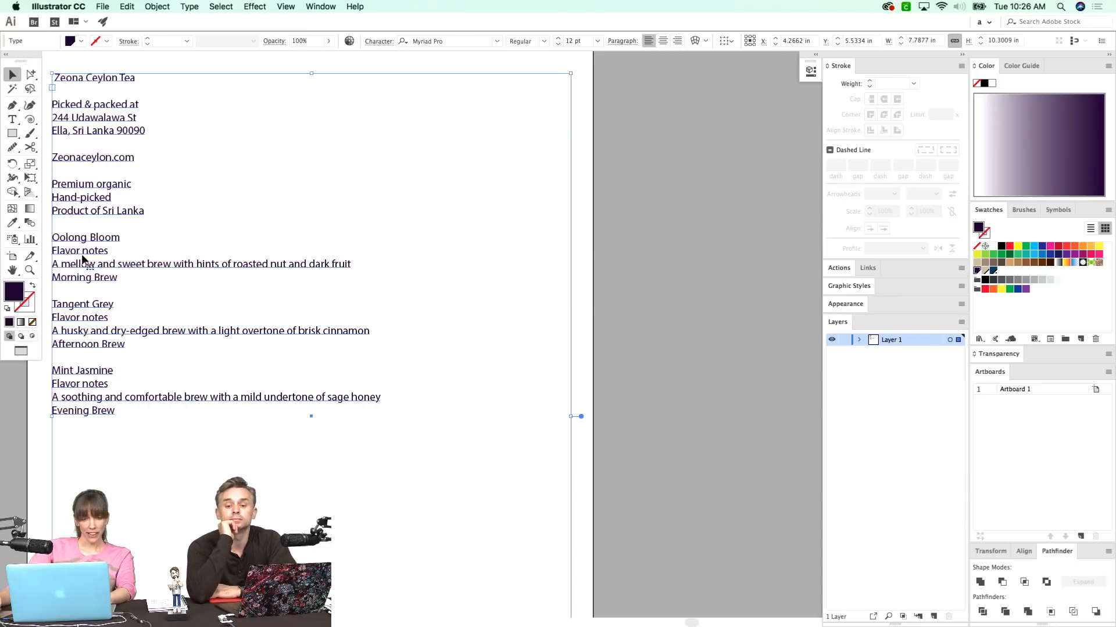
pyautogui.doubleClick(120, 277)
pyautogui.moveTo(121, 278); pyautogui.dragTo(53, 234)
pyautogui.press('super+c')
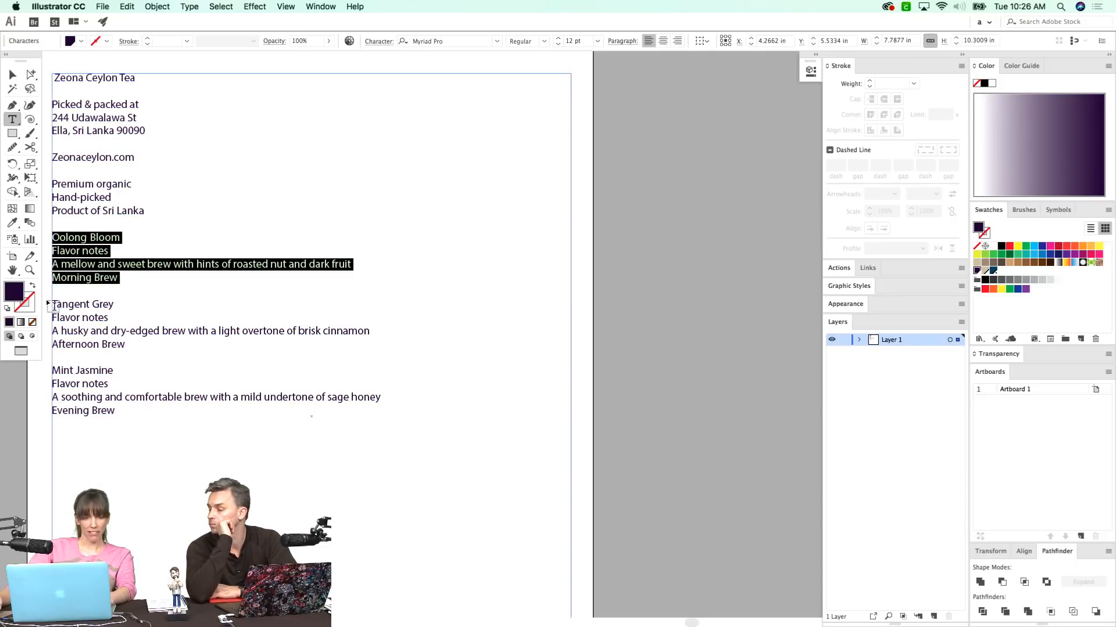
pyautogui.press('super+Tab')
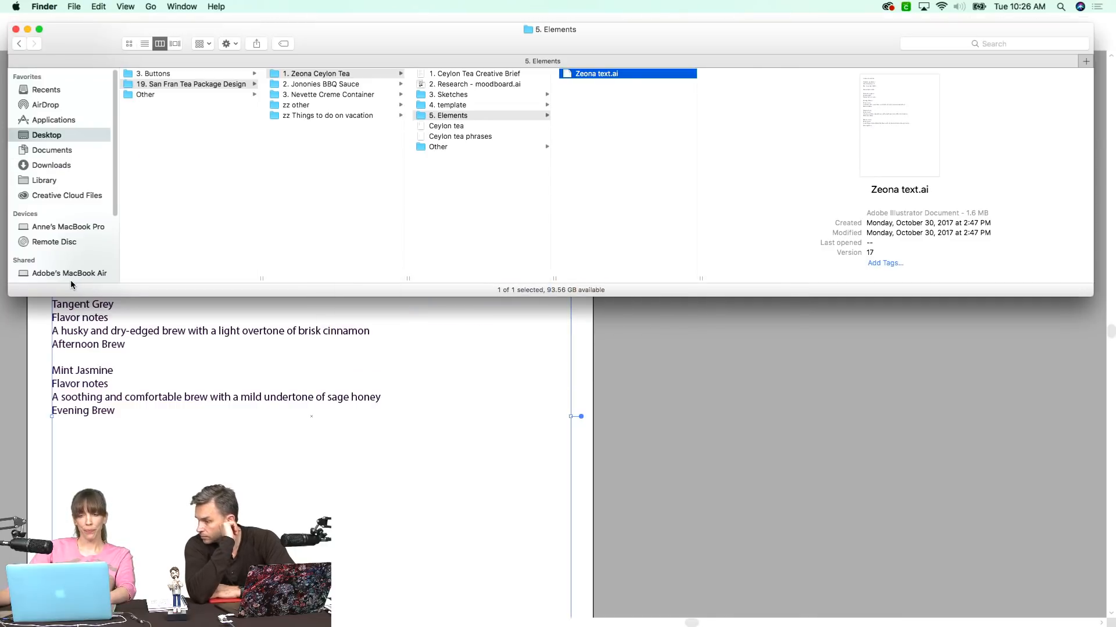
pyautogui.click(667, 397)
pyautogui.click(405, 416)
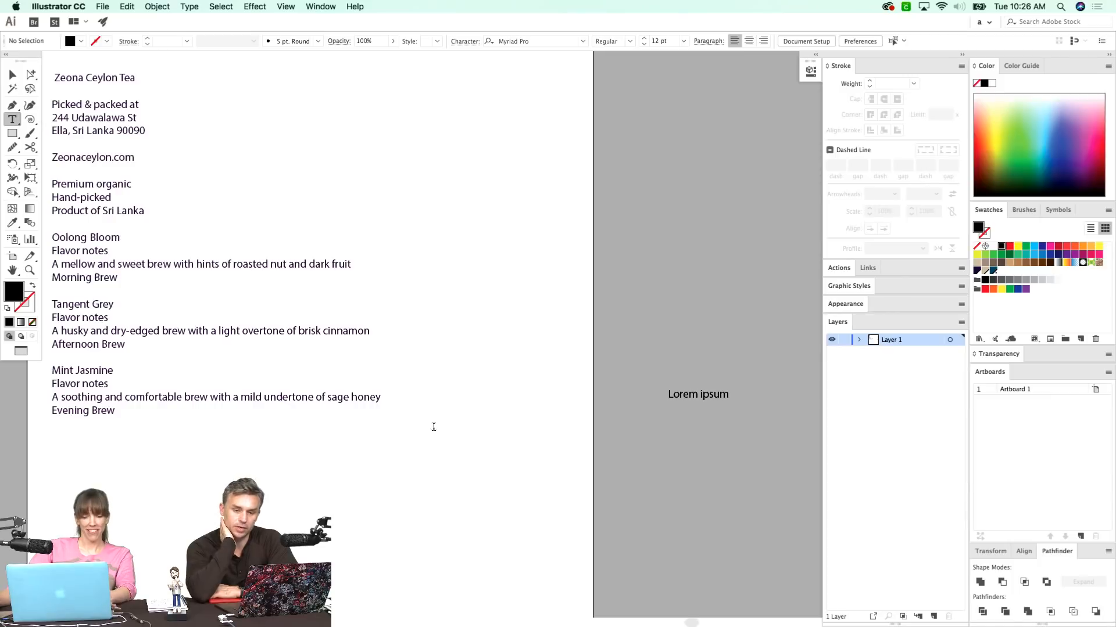
# - Return to the package design document and delete the placeholder type object from the front panel
pyautogui.press('super+grave')
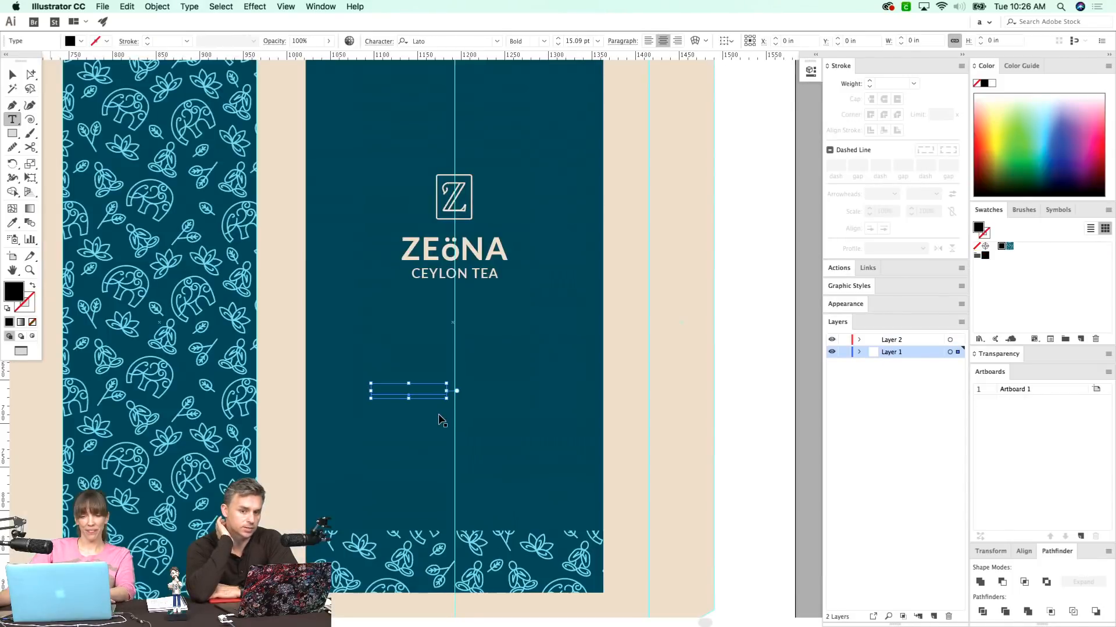
pyautogui.press('Escape')
pyautogui.press('super+y')
pyautogui.press('v')
pyautogui.click(371, 377)
pyautogui.press('Delete')
# - Paste the Oolong Bloom text and move it below the logo on the front panel, to about X 1237 px, Y 673 px
pyautogui.press('super+v')
pyautogui.press('super+y')
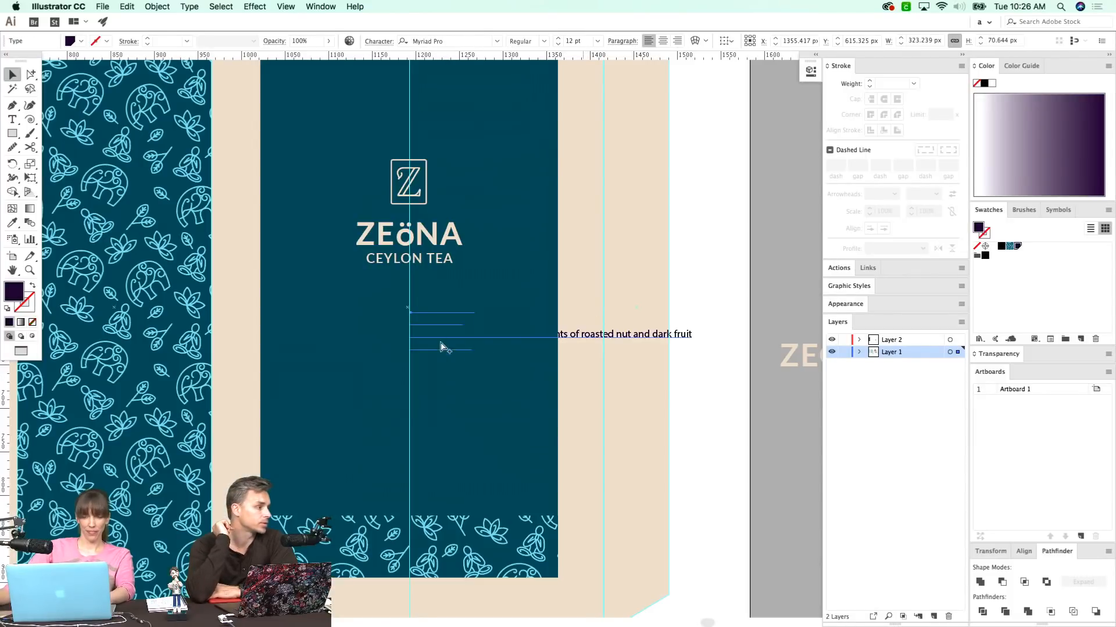
pyautogui.moveTo(607, 347); pyautogui.dragTo(503, 397)
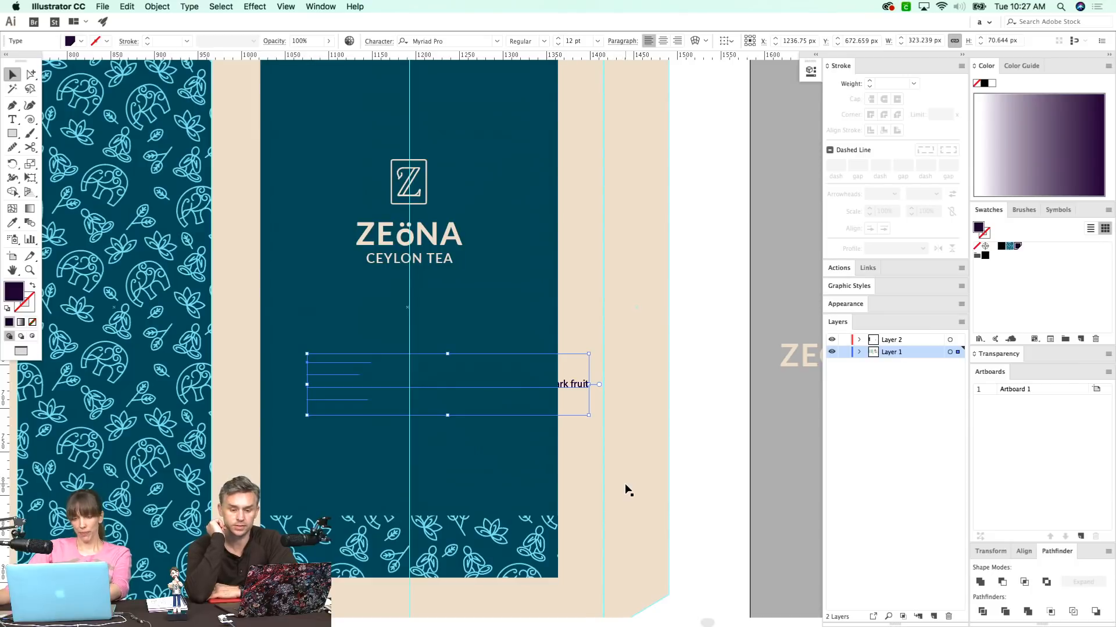
# - Sample the flap's beige color and the CEYLON TEA lettering's type style onto the pasted flavor text
pyautogui.press('i')
pyautogui.click(639, 476)
pyautogui.moveTo(642, 394); pyautogui.dragTo(563, 410)
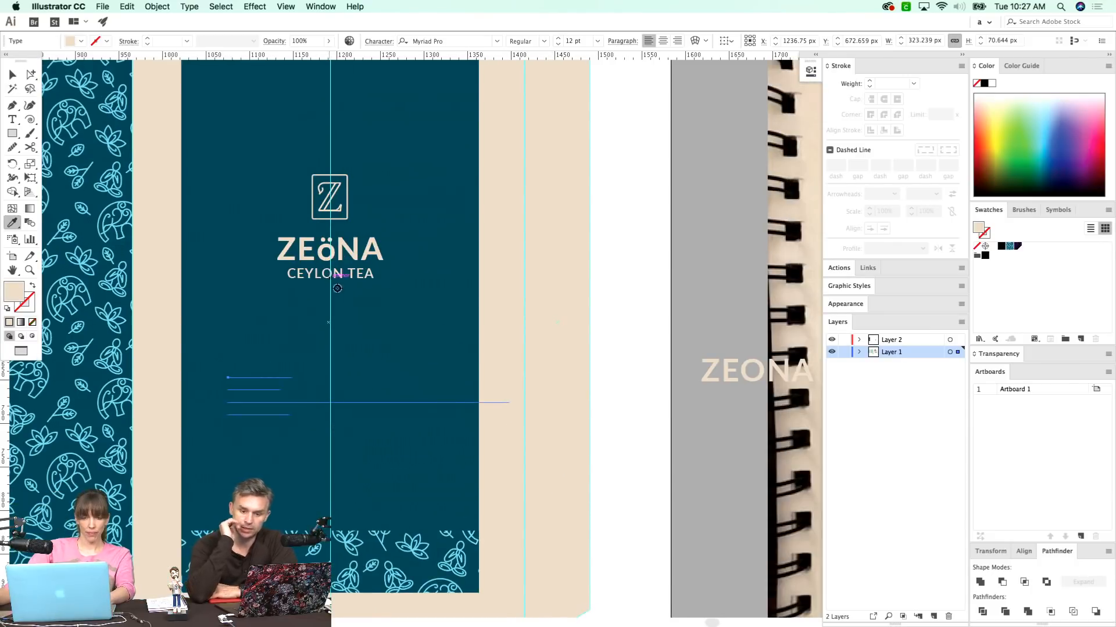
pyautogui.click(332, 277)
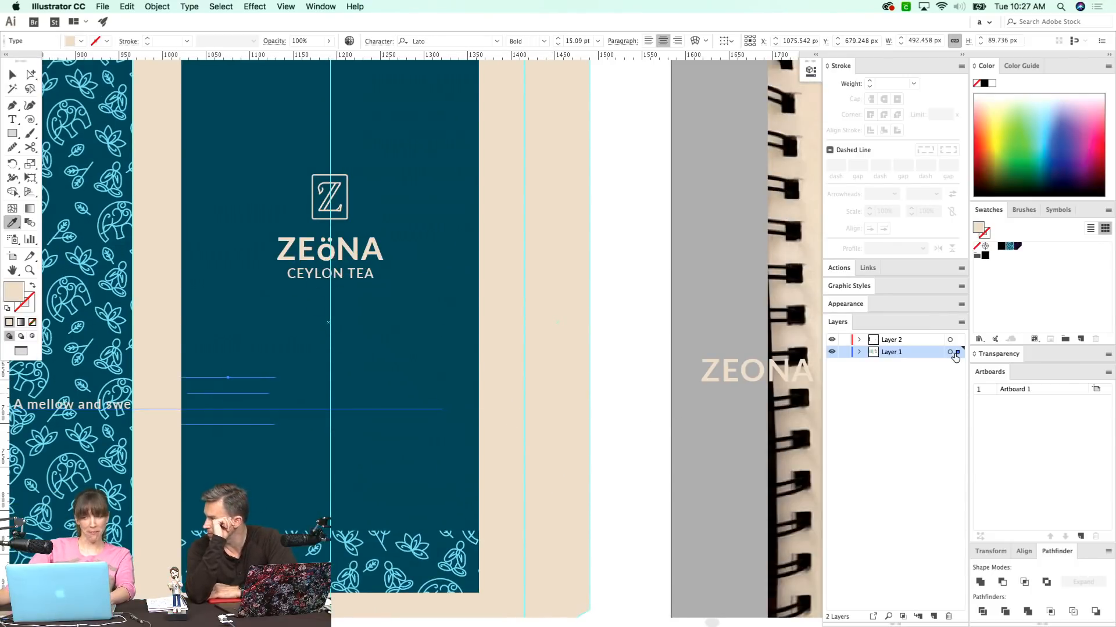
# - Transfer the flavor text to Layer 2 and move it low on the front panel, to about X 1224 px, Y 761 px
pyautogui.moveTo(959, 352); pyautogui.dragTo(958, 340)
pyautogui.moveTo(454, 375); pyautogui.dragTo(512, 369)
pyautogui.press('v')
pyautogui.moveTo(344, 409); pyautogui.dragTo(475, 484)
# - Copy the "Oolong Bloom" line out of the flavor text and paste it as a separate type object on the blank area beside the box
pyautogui.press('t')
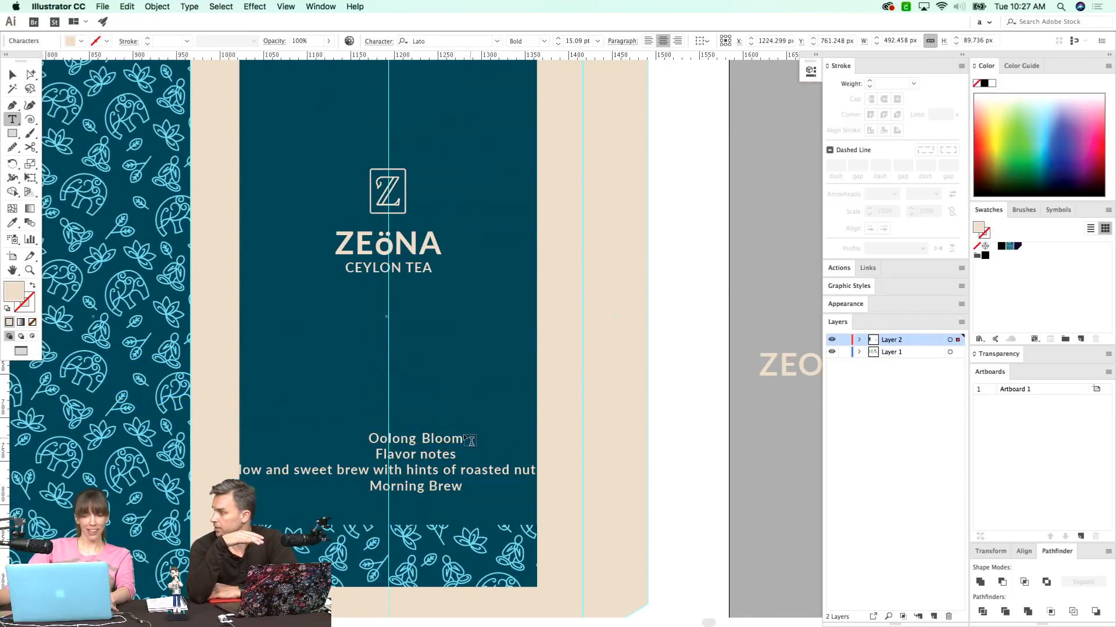
pyautogui.click(453, 439)
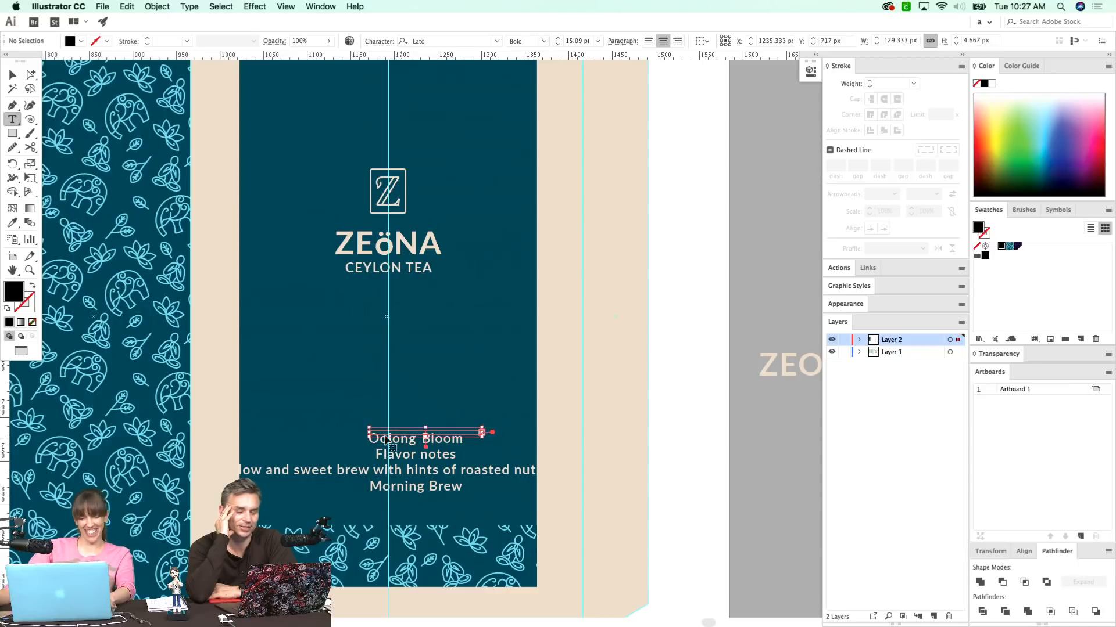
pyautogui.press('super+z')
pyautogui.tripleClick(451, 437)
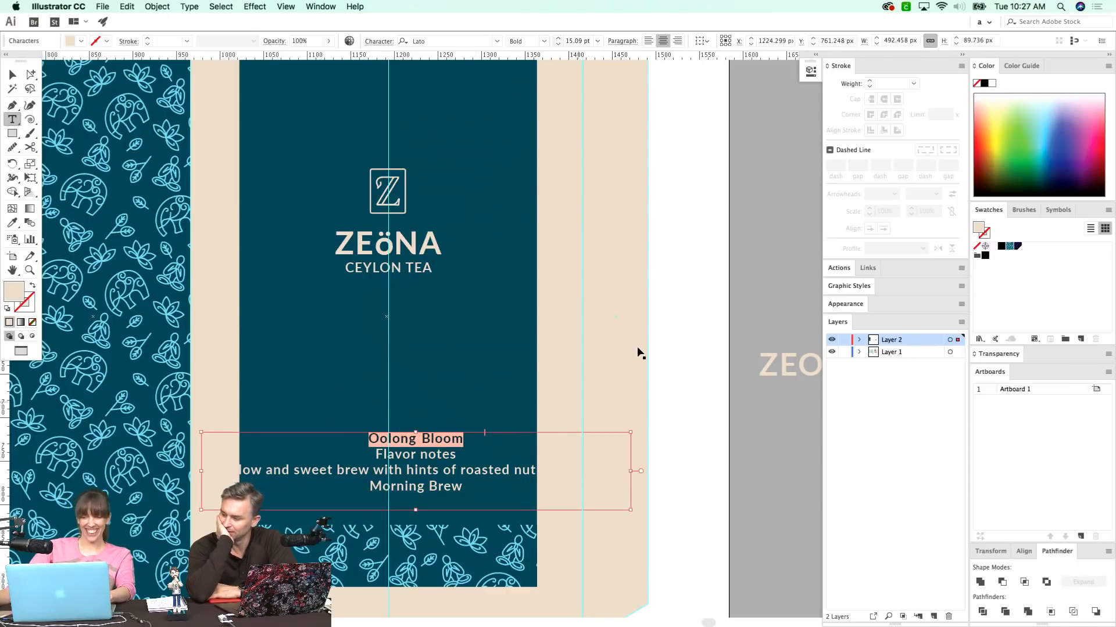
pyautogui.keyDown('super'); pyautogui.click(699, 346); pyautogui.keyUp('super')
pyautogui.click(696, 304)
pyautogui.write('Oolong Bloom')
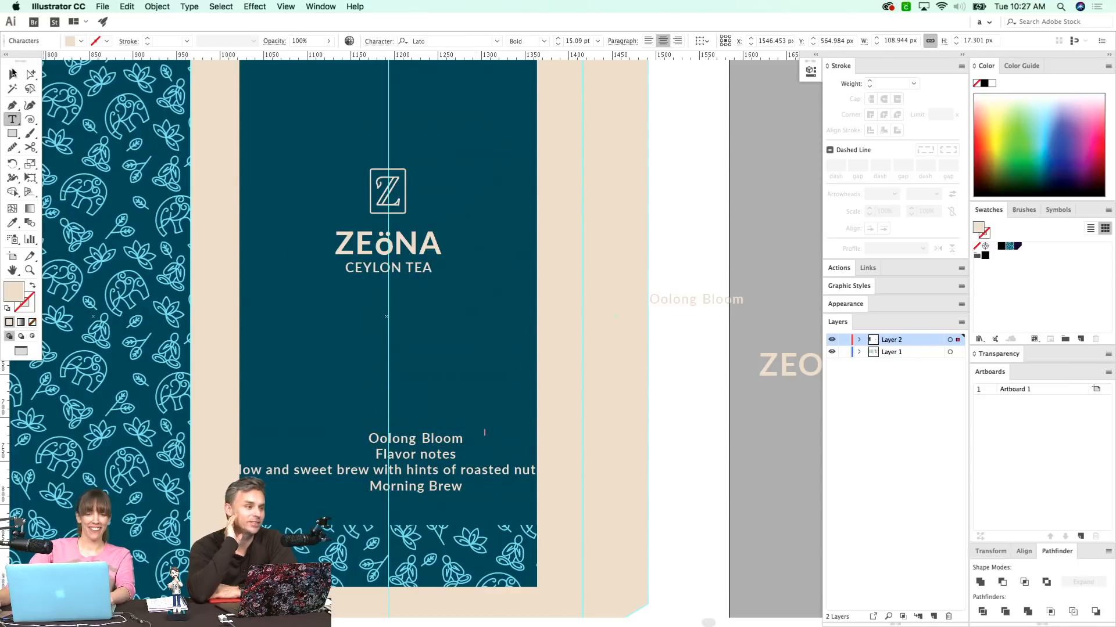
pyautogui.click(12, 75)
# - Match the separate Oolong Bloom text to the type style of the large ZEONA text on the gray area
pyautogui.hscroll(3, 451, 353)
pyautogui.press('i')
pyautogui.click(696, 364)
pyautogui.hscroll(-2, 649, 295)
pyautogui.scroll(-1, 649, 296)
pyautogui.press('v')
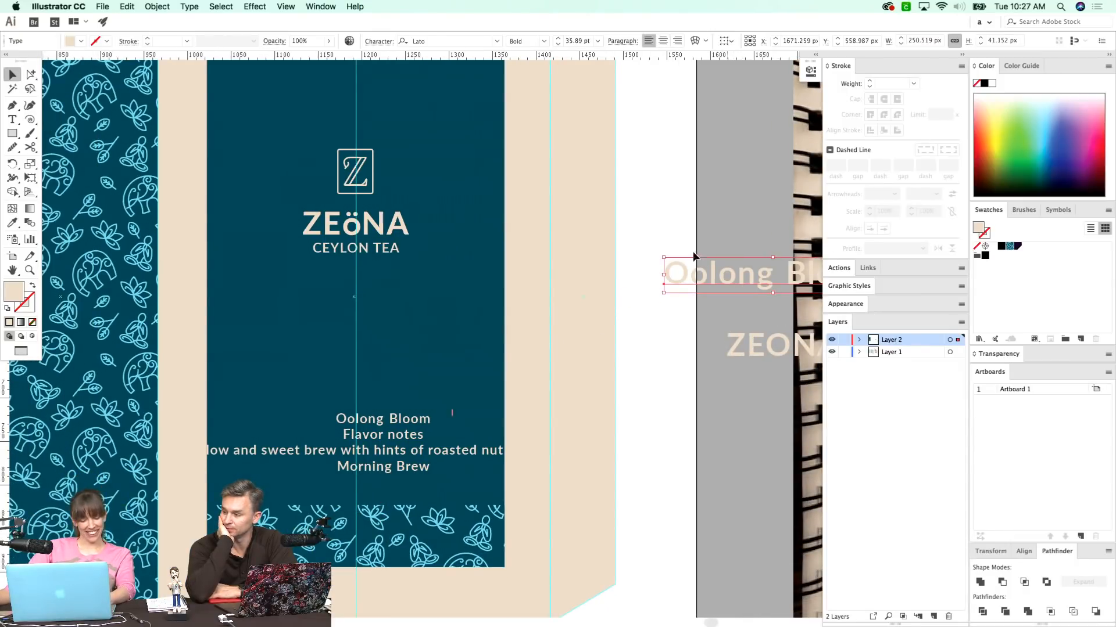
# - Place the Oolong Bloom headline below the logo, set it in all caps and scale it down to about 28.69 pt
pyautogui.moveTo(767, 275); pyautogui.dragTo(343, 329)
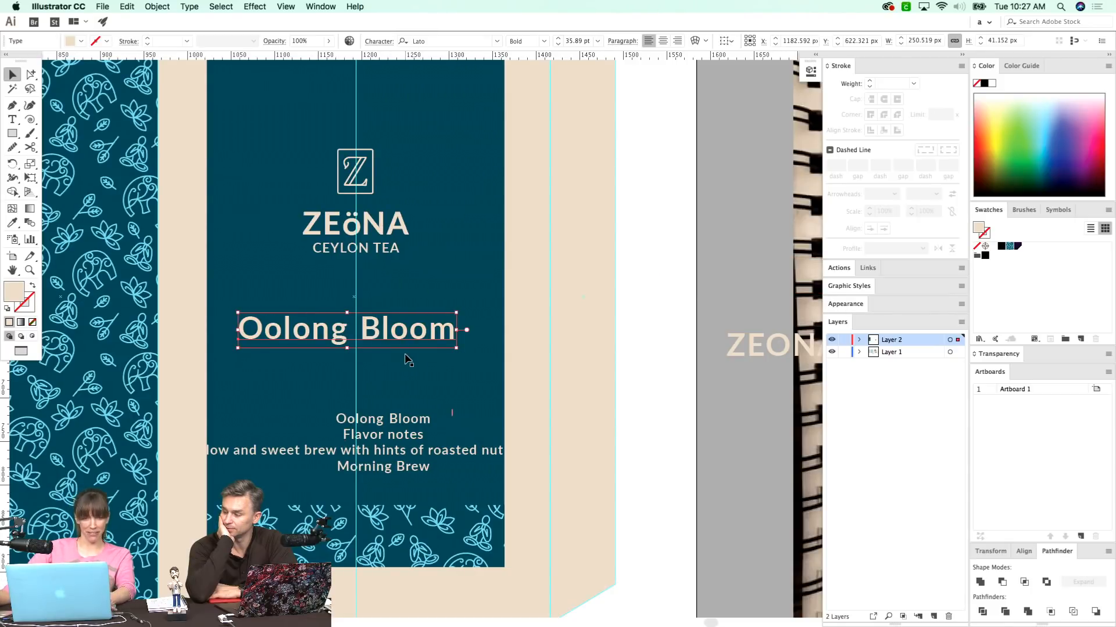
pyautogui.press('super+shift+k')
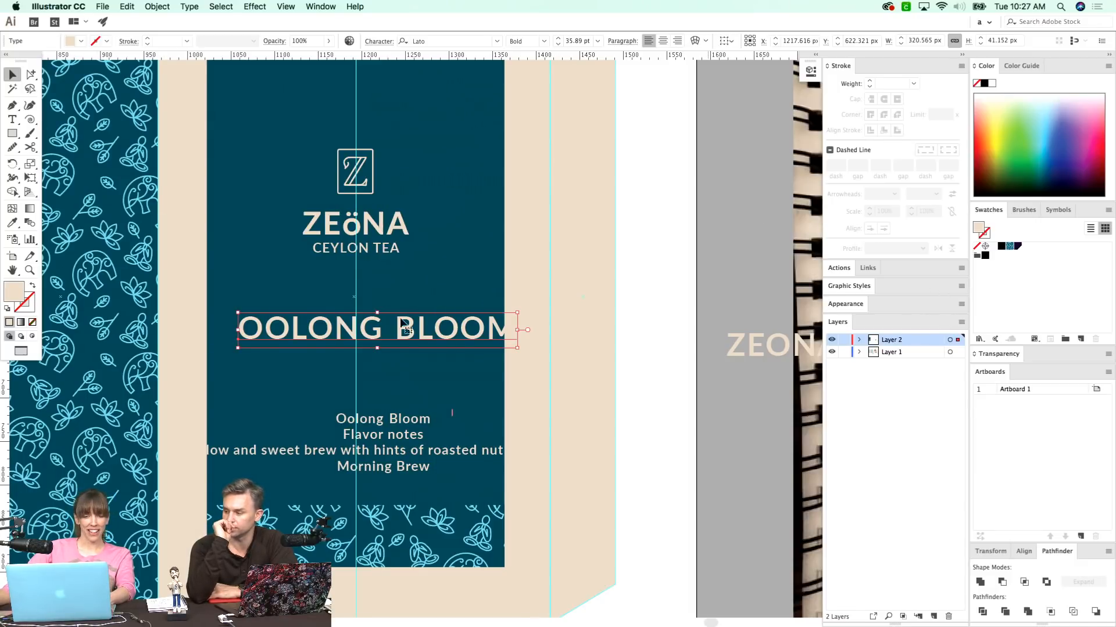
pyautogui.moveTo(519, 313); pyautogui.dragTo(460, 321)
pyautogui.scroll(1, 413, 416)
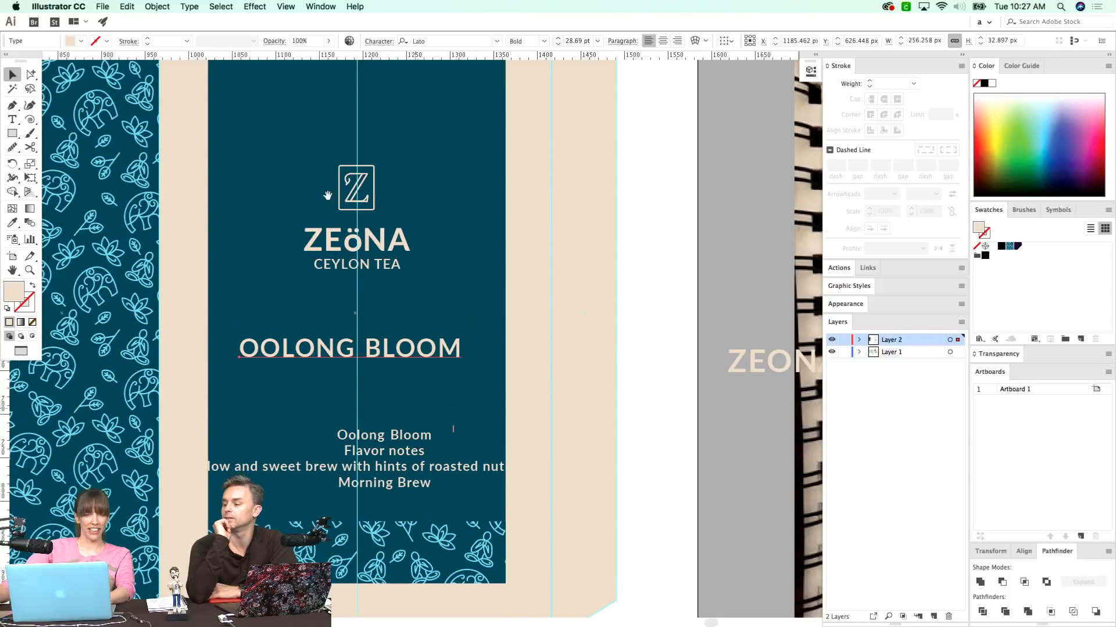
pyautogui.click(190, 6)
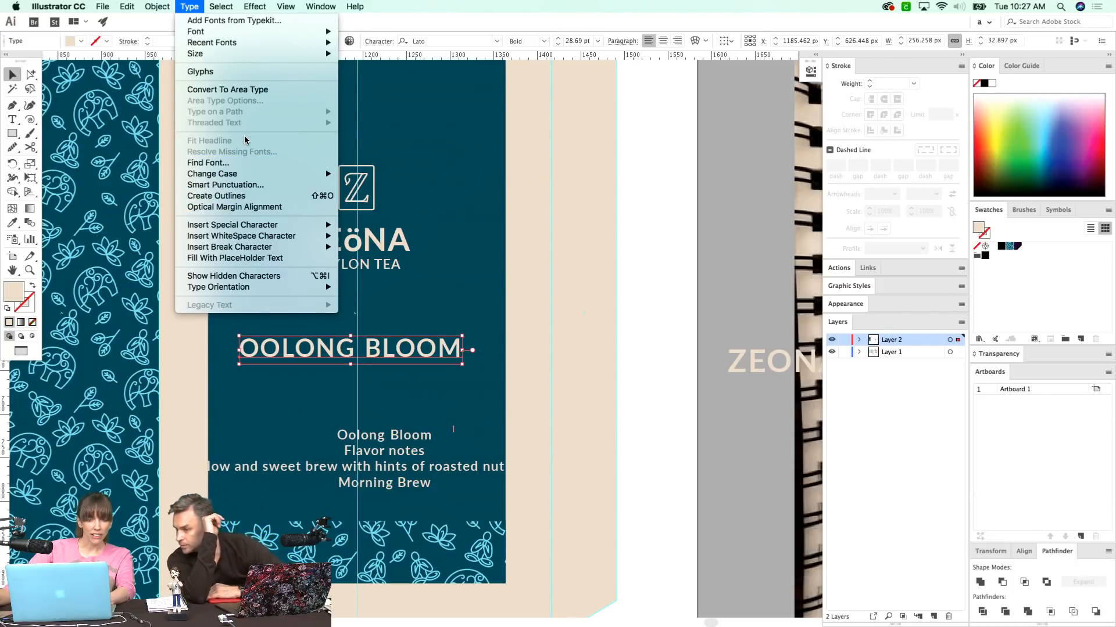
pyautogui.moveTo(236, 176)
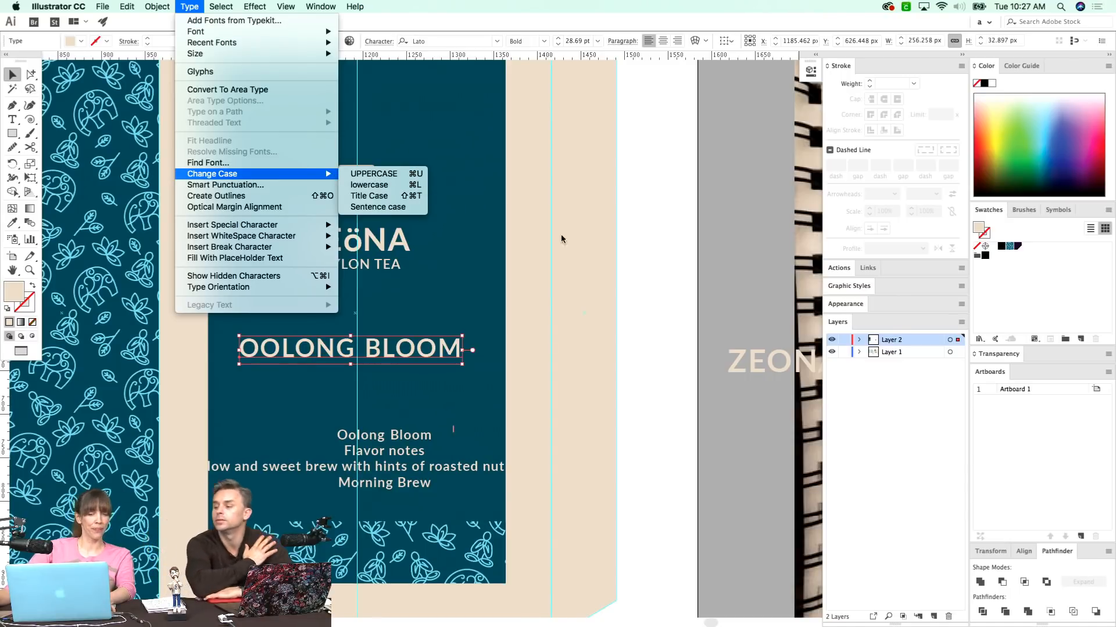
pyautogui.click(582, 314)
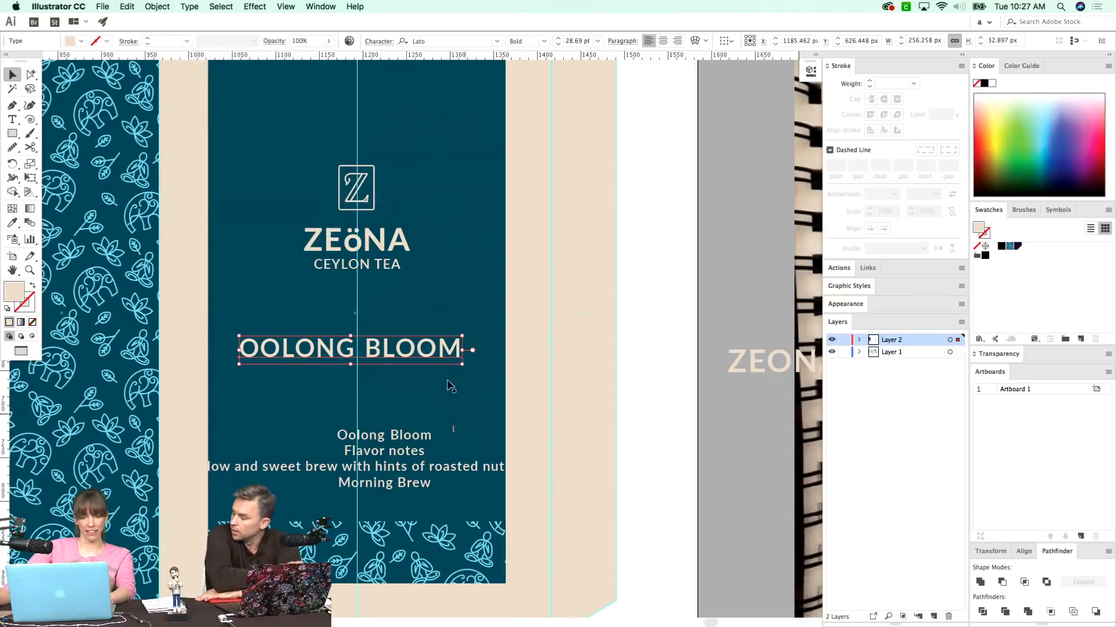
# - Nudge the OOLONG BLOOM headline toward the panel's center guide and set its font style to Light
pyautogui.press('Right')
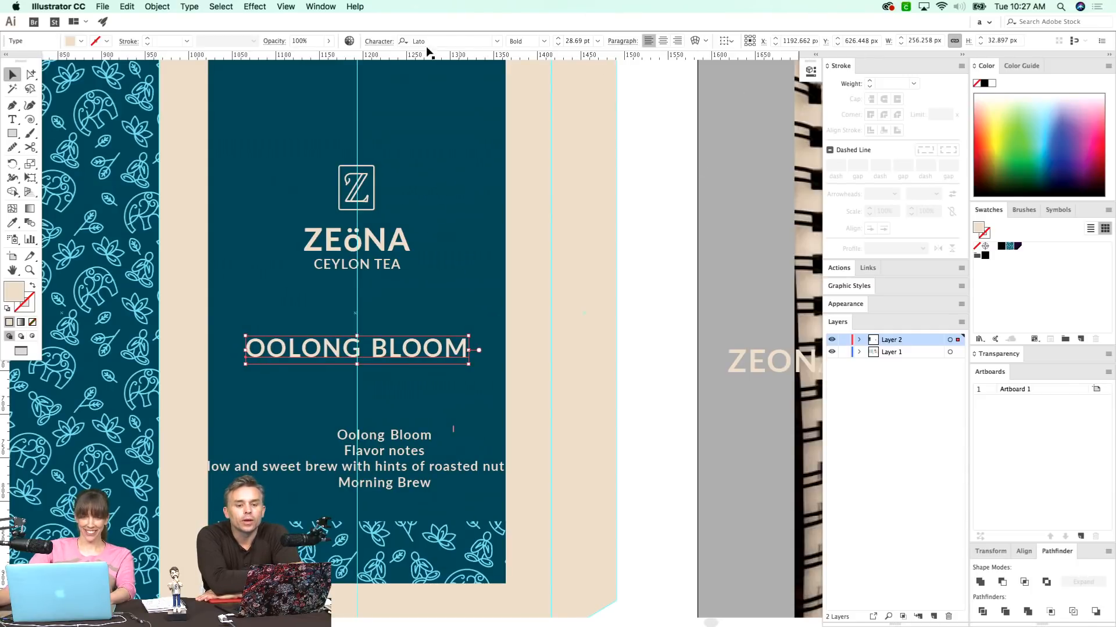
pyautogui.click(535, 44)
pyautogui.click(548, 103)
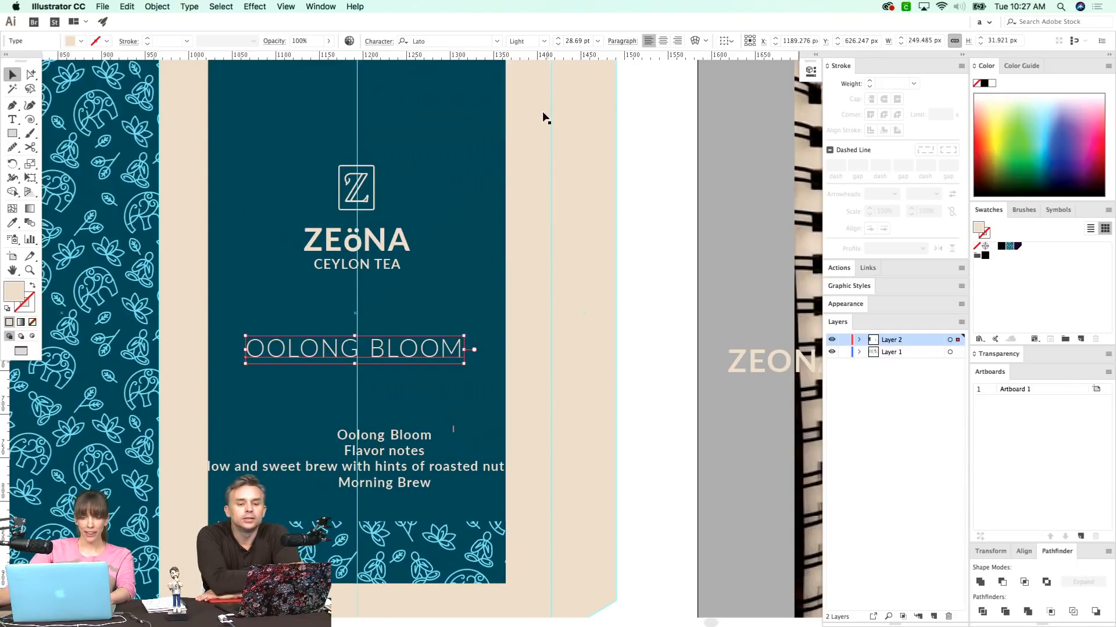
pyautogui.press('Right')
pyautogui.press('super+z')
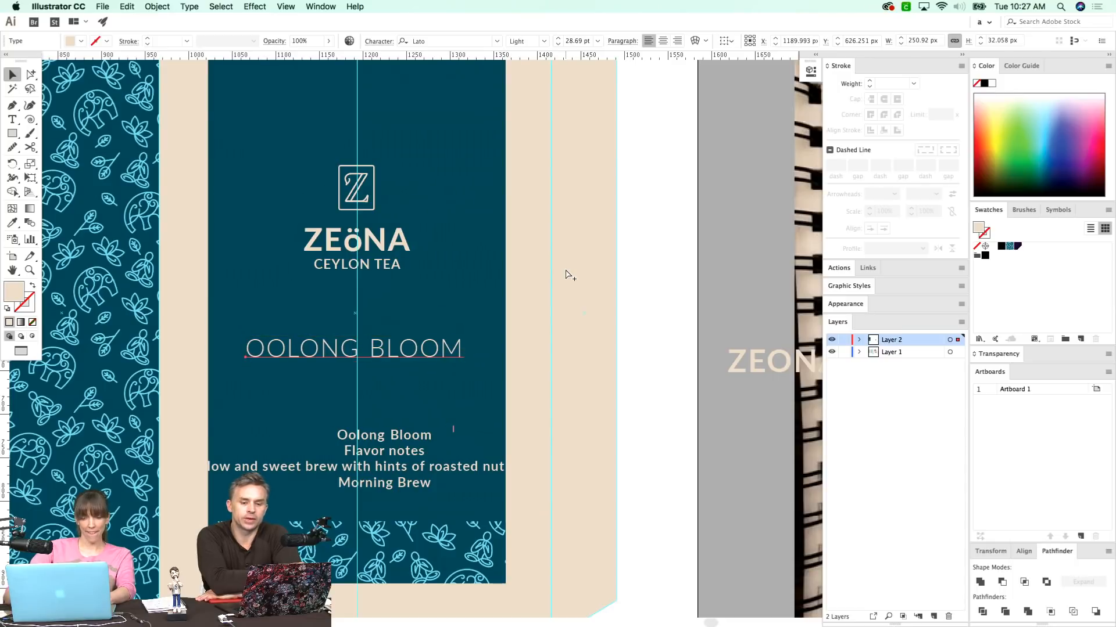
# - Center-align the OOLONG BLOOM text and position it on the front panel's center guide, at about X 1194 px
pyautogui.write('Oolong Bloom')
pyautogui.press('a')
pyautogui.press('super+z')
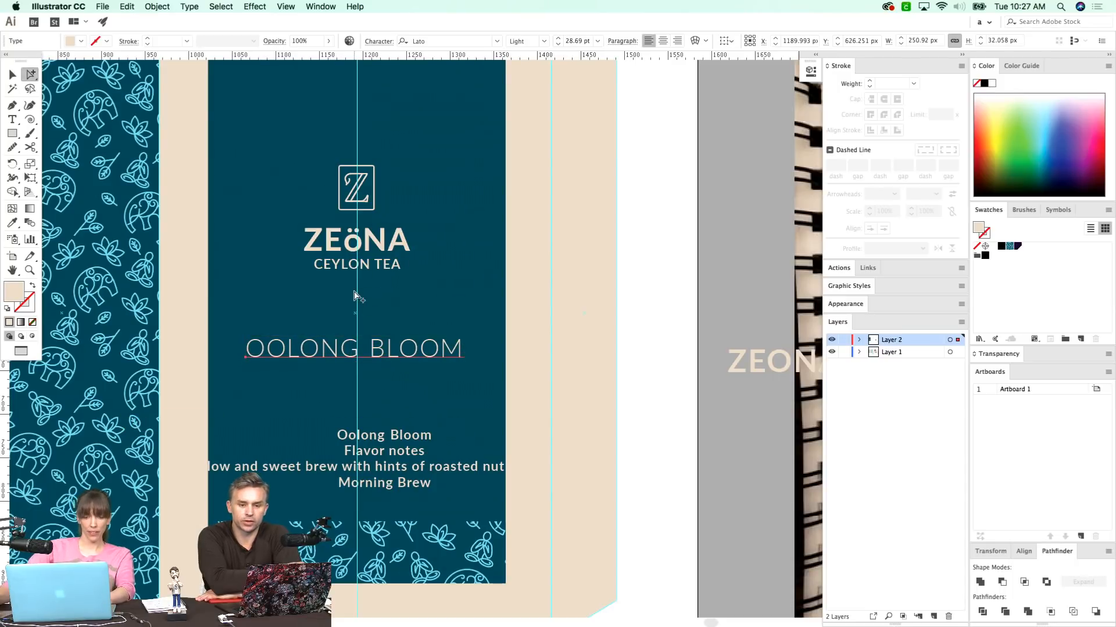
pyautogui.press('super+shift+c')
pyautogui.moveTo(320, 348); pyautogui.dragTo(393, 377)
pyautogui.press('v')
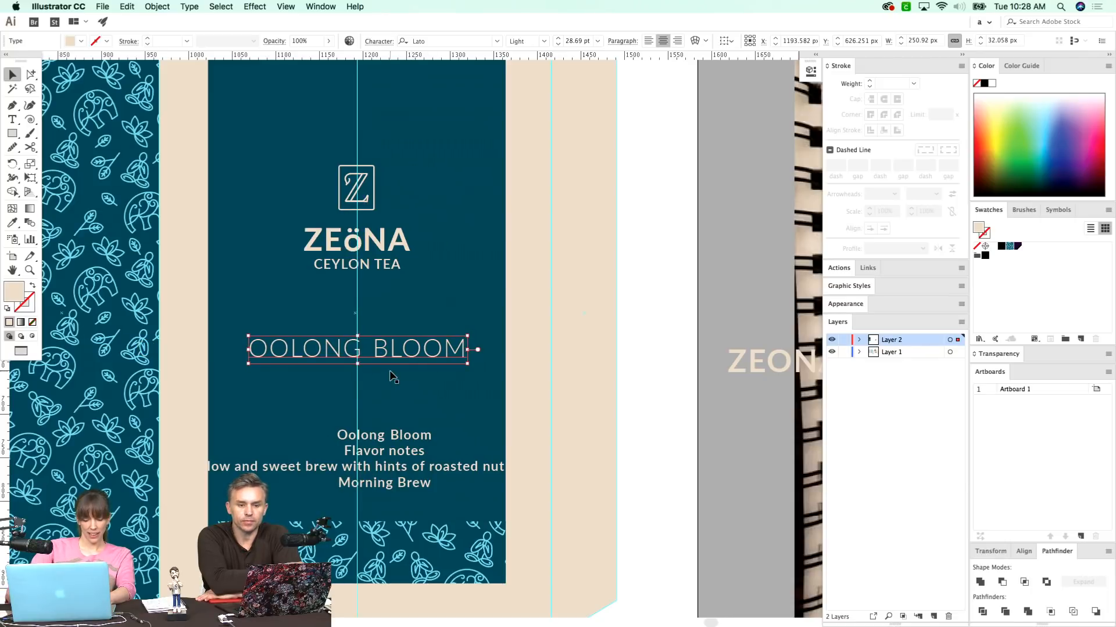
# - Reduce the OOLONG BLOOM headline to 22.69 pt and set its font style to Regular
pyautogui.press('a')
pyautogui.press('super+shift+comma')
pyautogui.press('super+shift+comma')
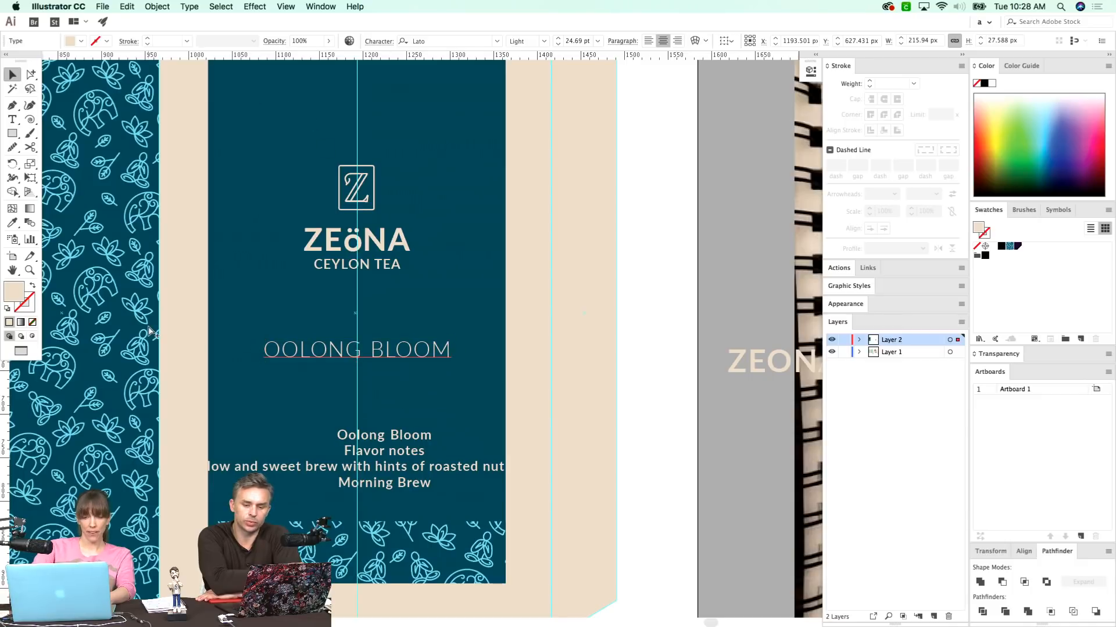
pyautogui.press('super+shift+comma')
pyautogui.press('v')
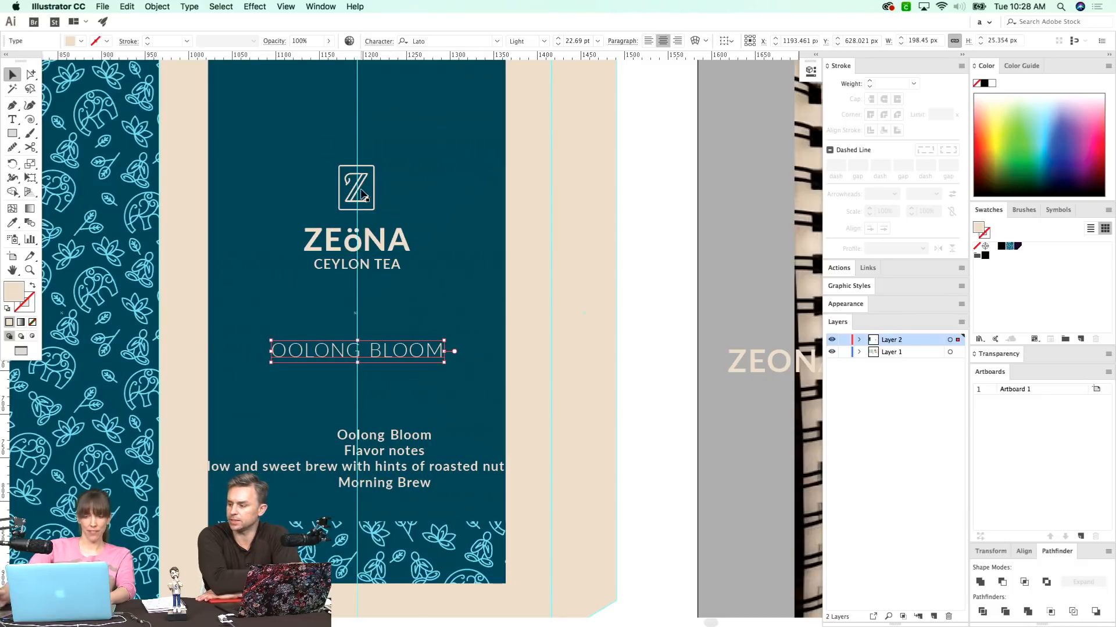
pyautogui.click(544, 40)
pyautogui.click(540, 132)
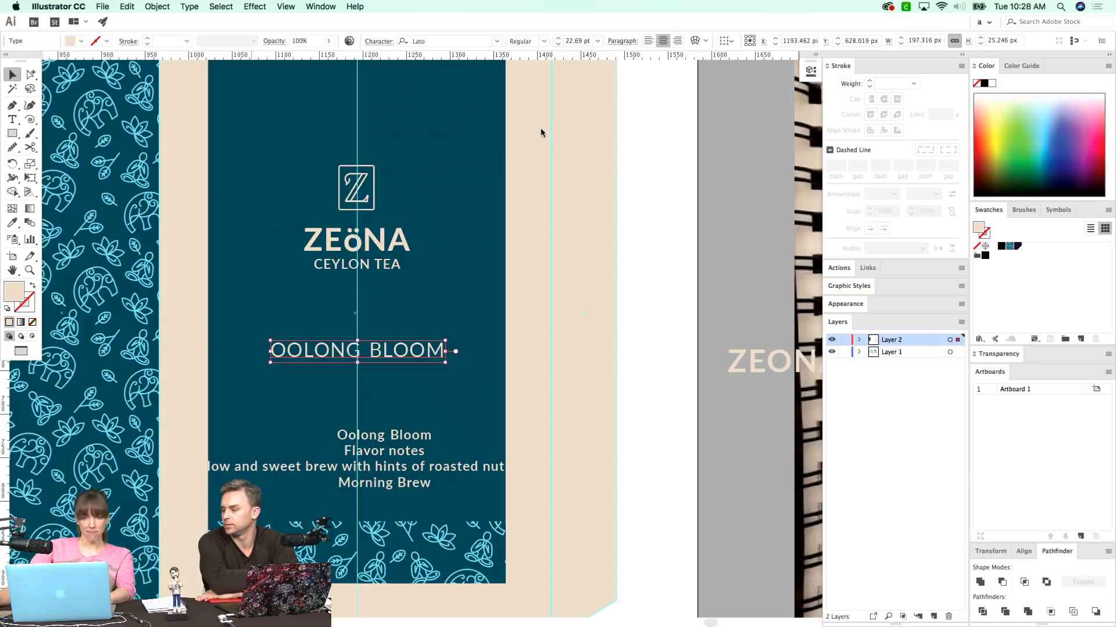
# - Copy the "Flavor notes" line from the flavor text and paste it as a separate type object beside the box
pyautogui.click(385, 374)
pyautogui.moveTo(407, 400); pyautogui.dragTo(408, 398)
pyautogui.click(374, 506)
pyautogui.moveTo(385, 514); pyautogui.dragTo(412, 434)
pyautogui.press('t')
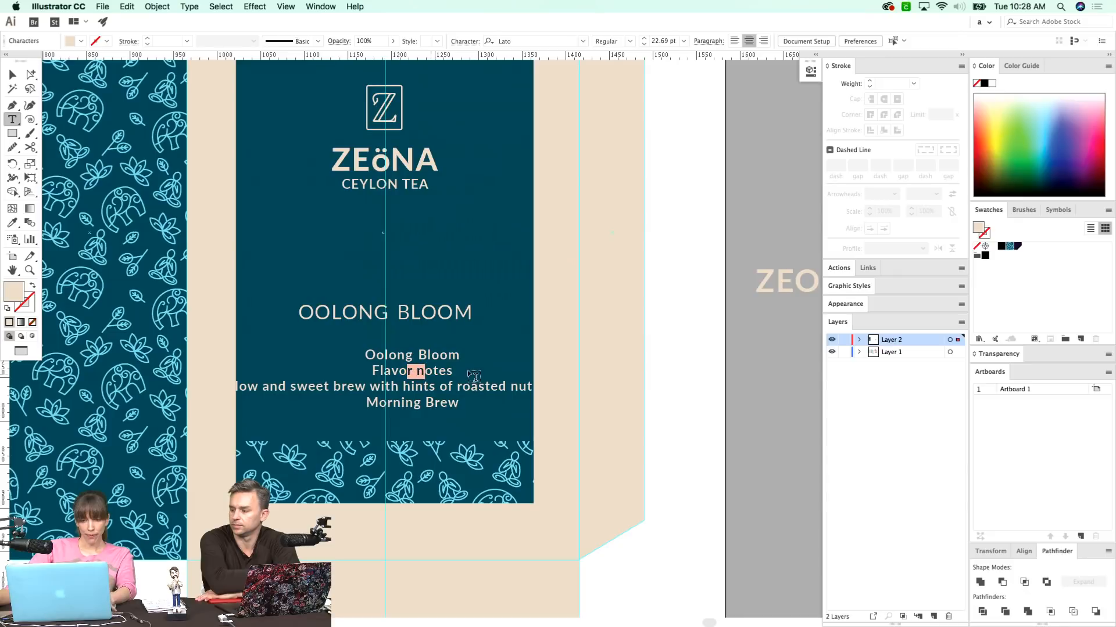
pyautogui.click(376, 369)
pyautogui.moveTo(374, 371); pyautogui.dragTo(468, 370)
pyautogui.press('super+c')
pyautogui.keyDown('super'); pyautogui.click(667, 337); pyautogui.keyUp('super')
pyautogui.click(670, 337)
pyautogui.press('super+v')
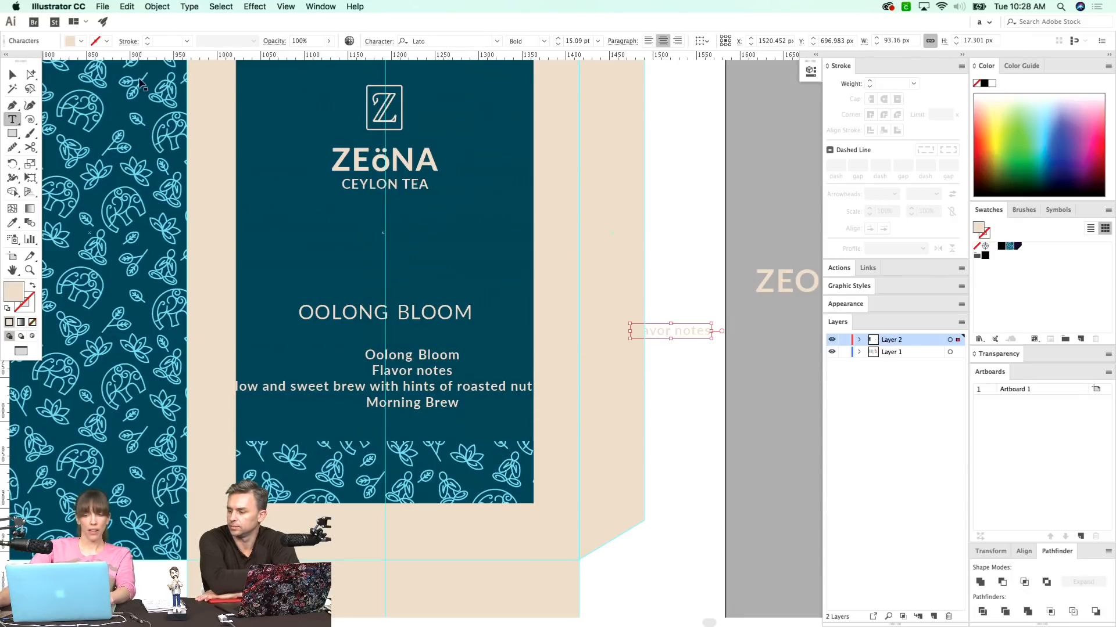
pyautogui.press('Escape')
# - Move the Flavor notes text under the start of the OOLONG BLOOM headline and break it into two lines after "Flavor"
pyautogui.moveTo(672, 332); pyautogui.dragTo(332, 340)
pyautogui.write('t')
pyautogui.write('R')
pyautogui.press('Return')
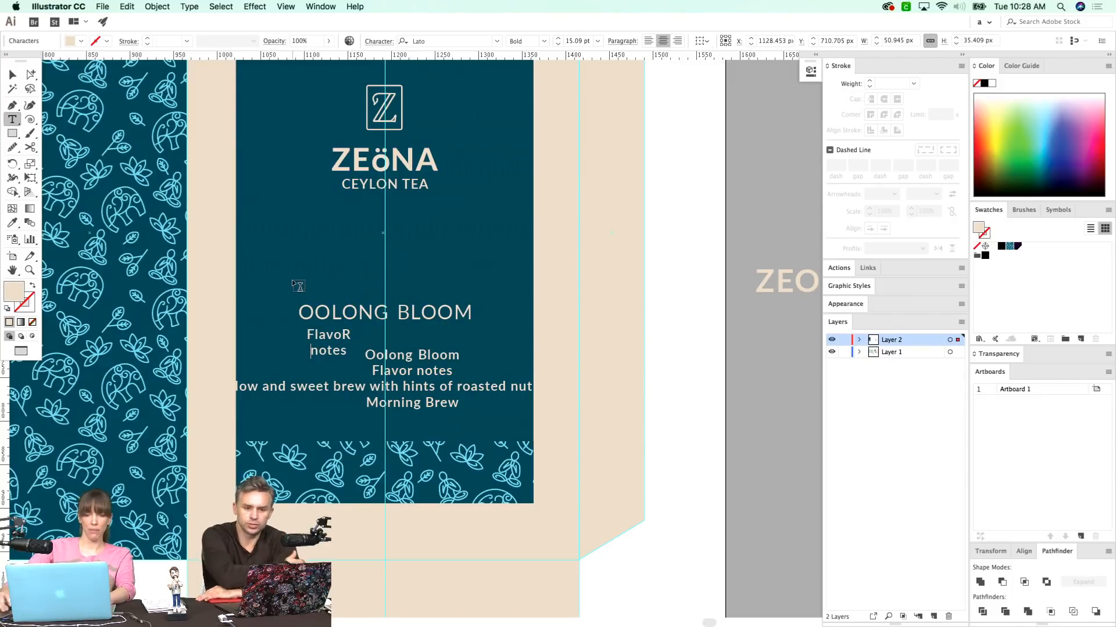
pyautogui.hotkey('shift', 'Left')
pyautogui.hotkey('shift', 'Left')
pyautogui.press('shift+super+k')
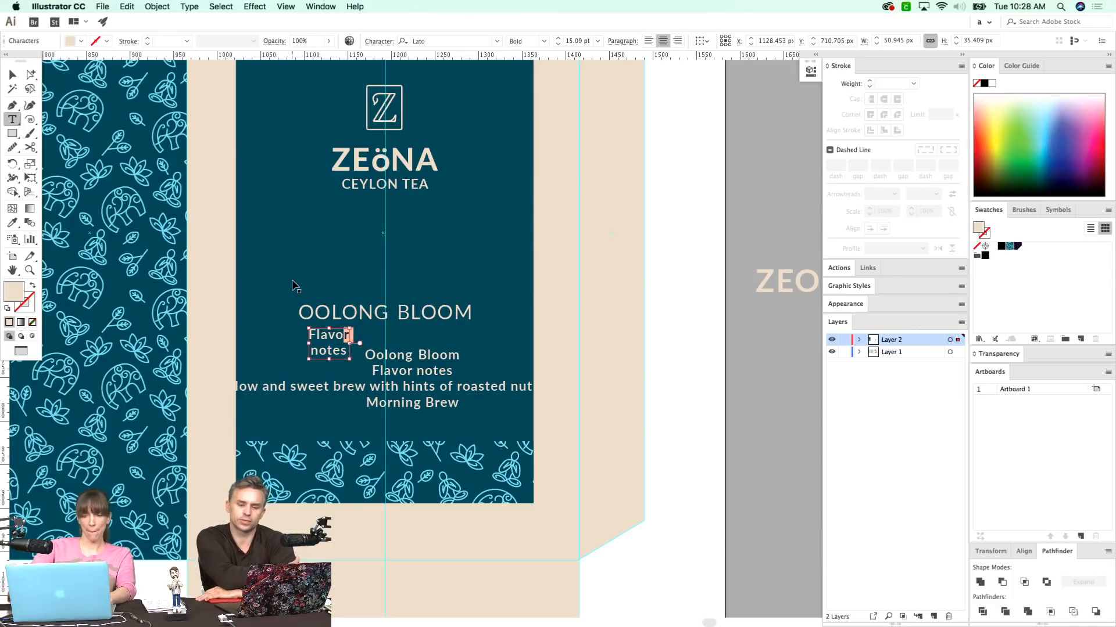
pyautogui.press('super+a')
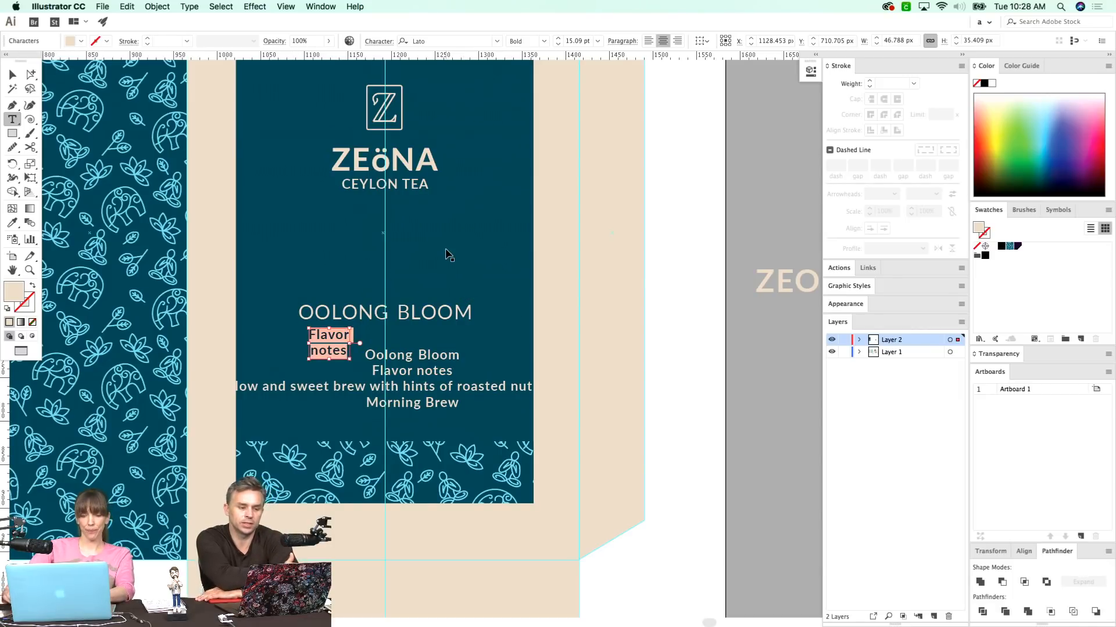
# - Right-align the Flavor notes label, set it in all caps and reduce it to 11.09 pt
pyautogui.press('super+shift+r')
pyautogui.press('super+shift+a')
pyautogui.press('a')
pyautogui.moveTo(312, 351)
pyautogui.mouseDown()
pyautogui.moveTo(327, 351)
pyautogui.moveTo(311, 351)
pyautogui.mouseUp()
pyautogui.press('super+shift+k')
pyautogui.press('super+shift+comma')
pyautogui.press('super+shift+comma')
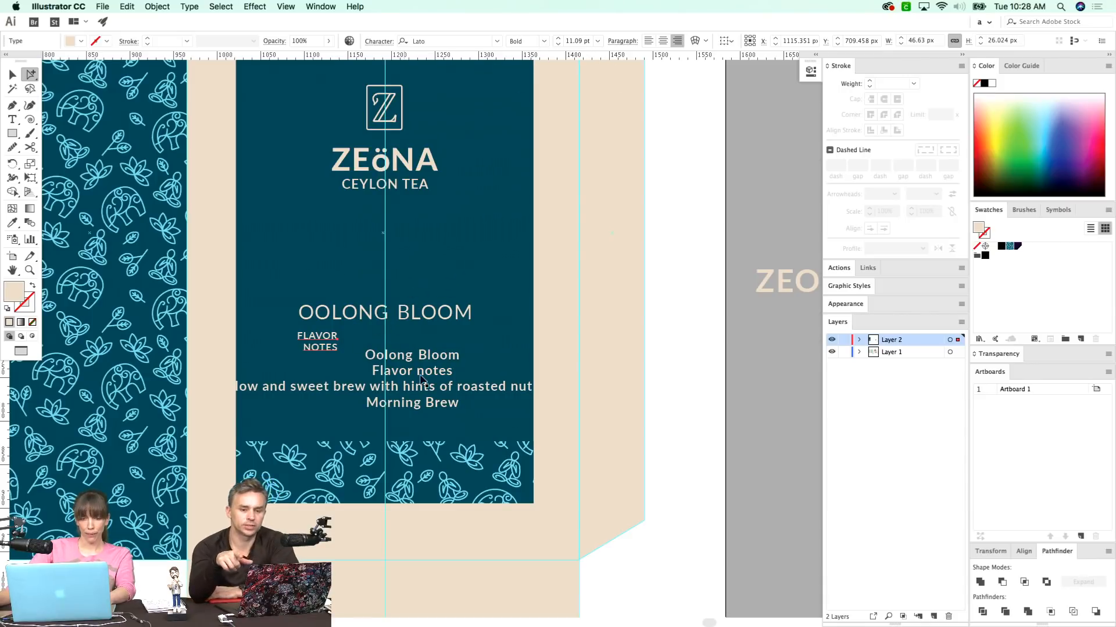
pyautogui.press('super+shift+a')
# - Draw a rectangular band about 341 by 25 px across the full width of the front panel above the logo
pyautogui.scroll(5, 428, 371)
pyautogui.hscroll(3, 429, 372)
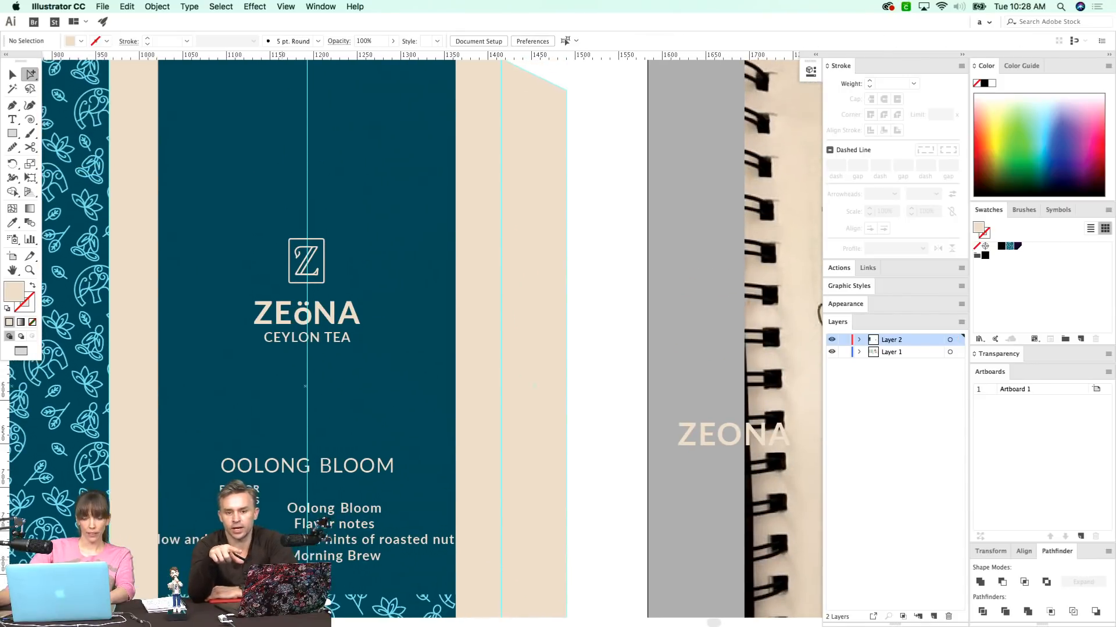
pyautogui.moveTo(303, 223); pyautogui.dragTo(314, 268)
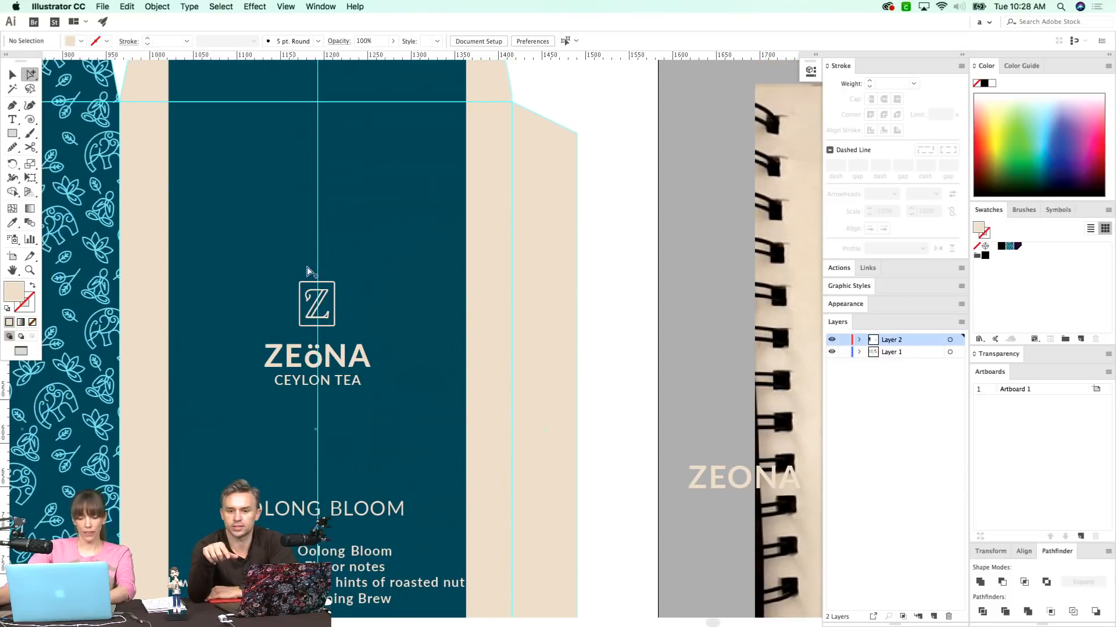
pyautogui.press('m')
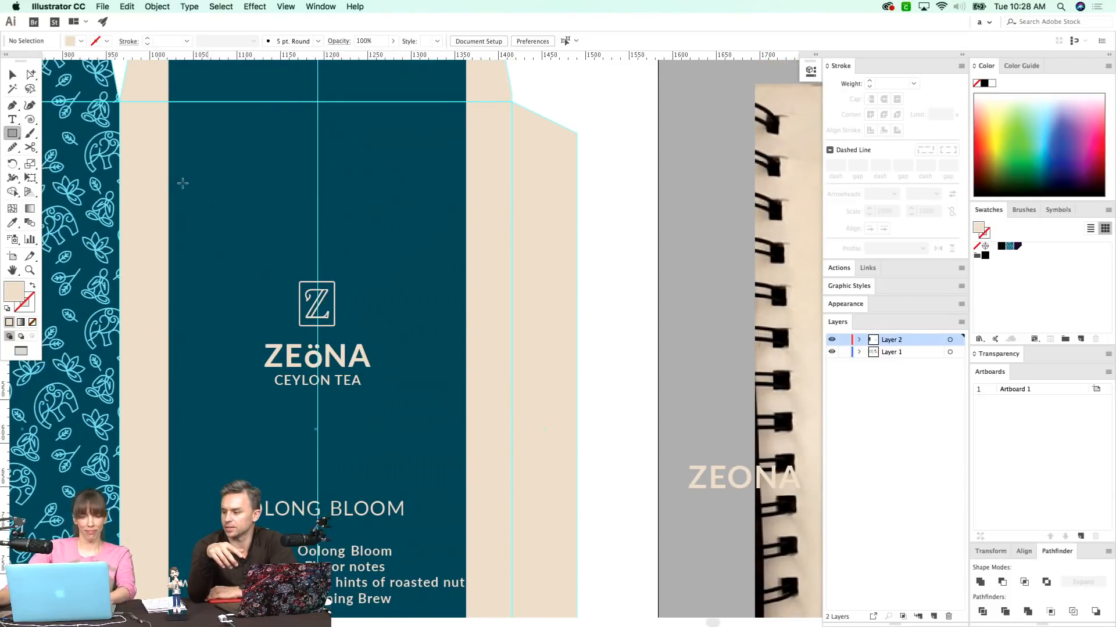
pyautogui.moveTo(169, 199); pyautogui.dragTo(466, 221)
pyautogui.moveTo(400, 297); pyautogui.dragTo(421, 316)
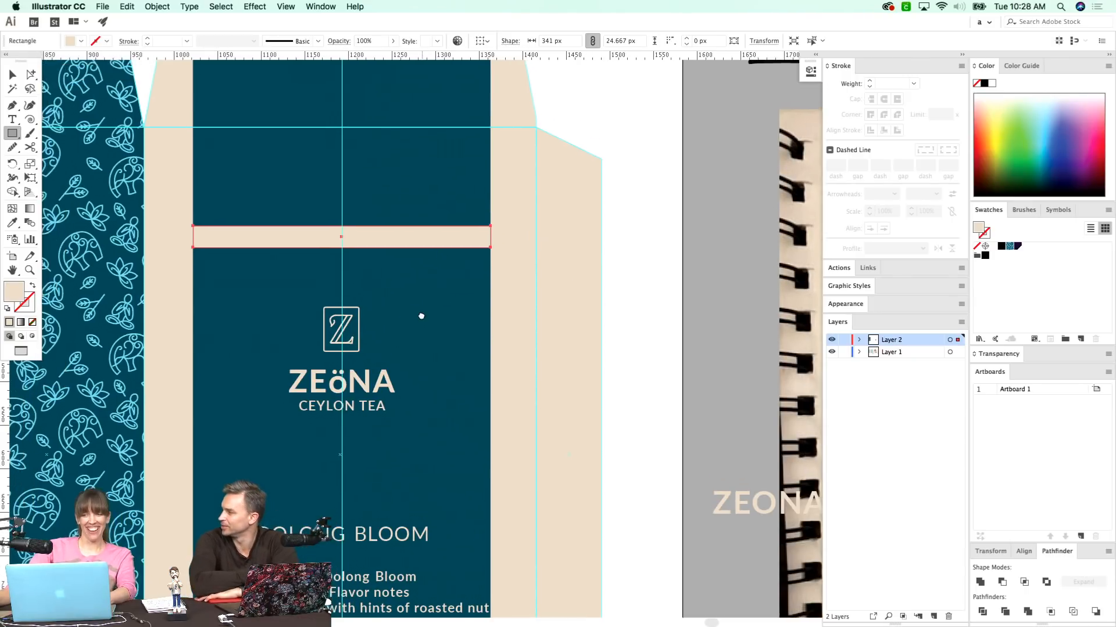
# - Fill the band above the logo with orange, hex ea8003
pyautogui.click(984, 111)
pyautogui.moveTo(981, 123); pyautogui.dragTo(981, 137)
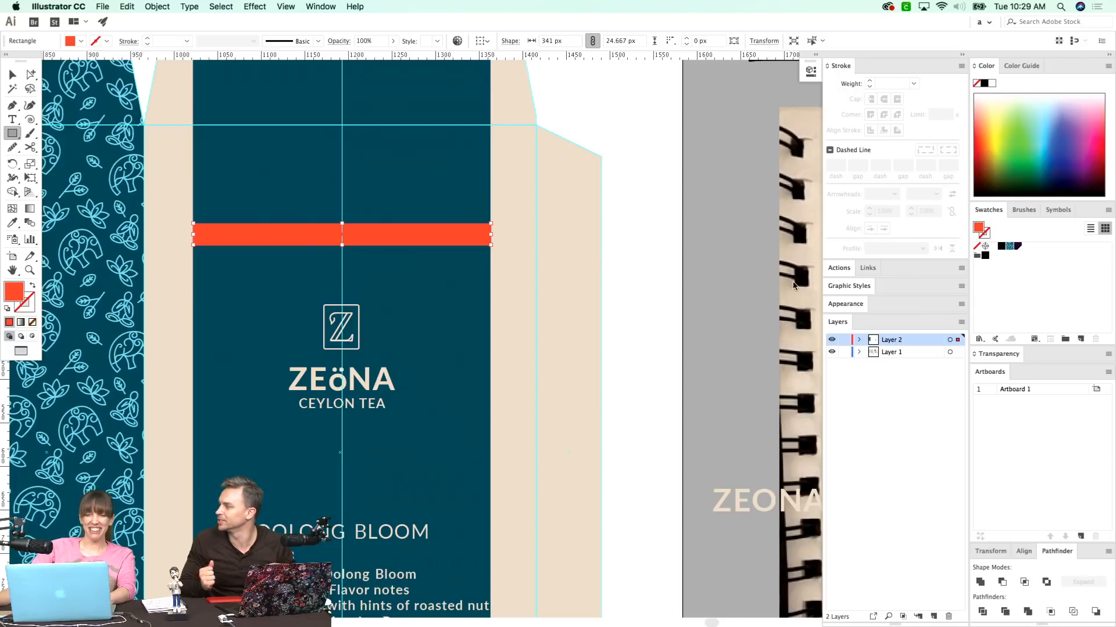
pyautogui.press('v')
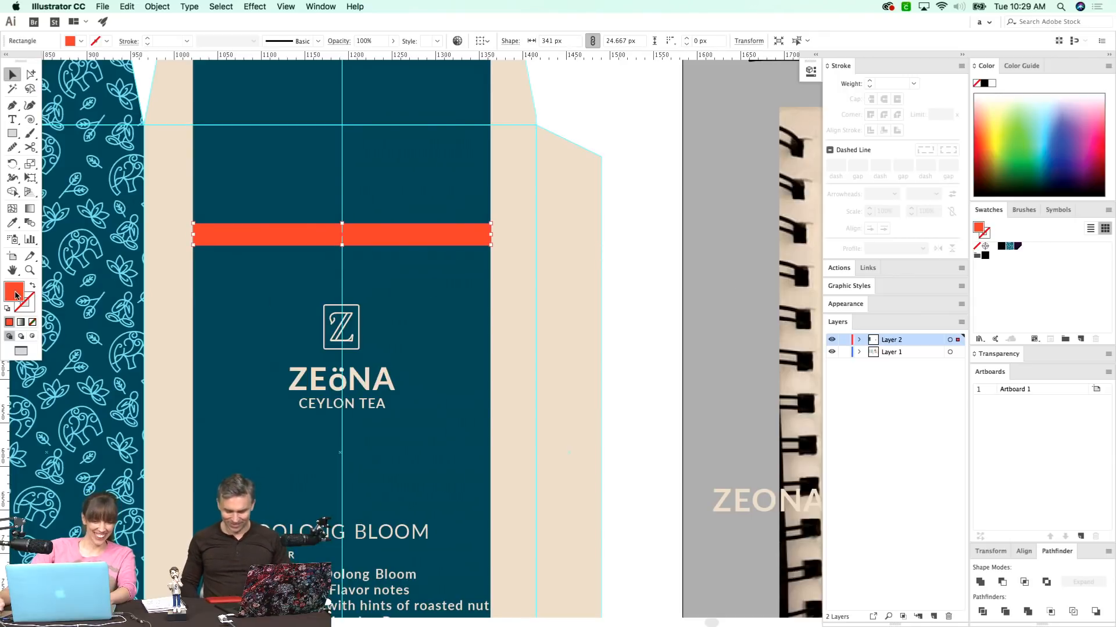
pyautogui.doubleClick(14, 292)
pyautogui.write('f48500')
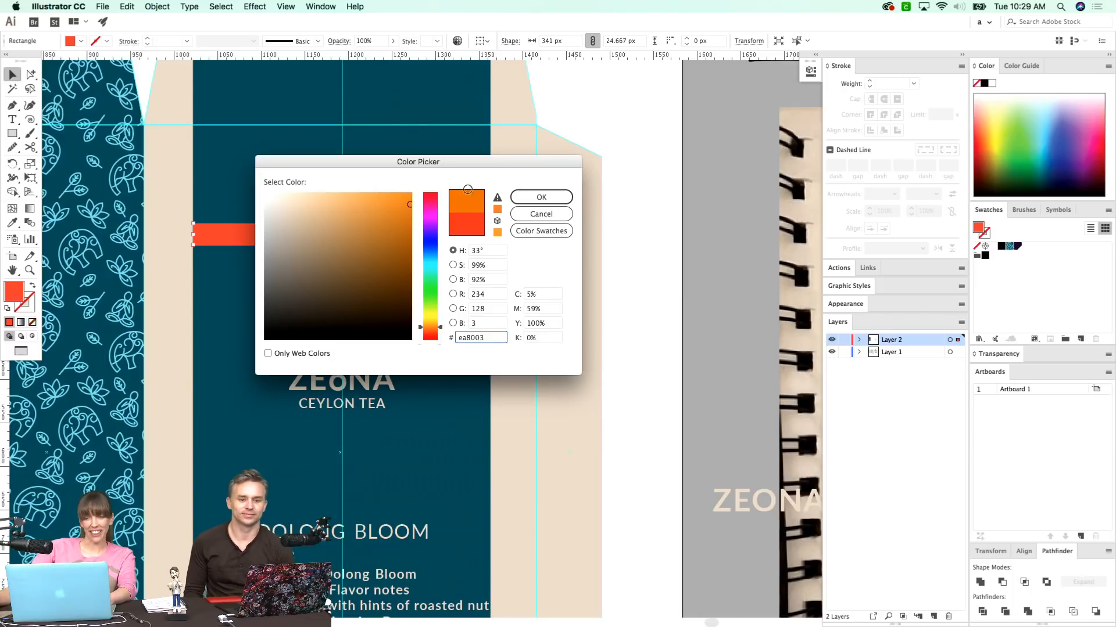
pyautogui.click(543, 199)
pyautogui.scroll(-5, 413, 391)
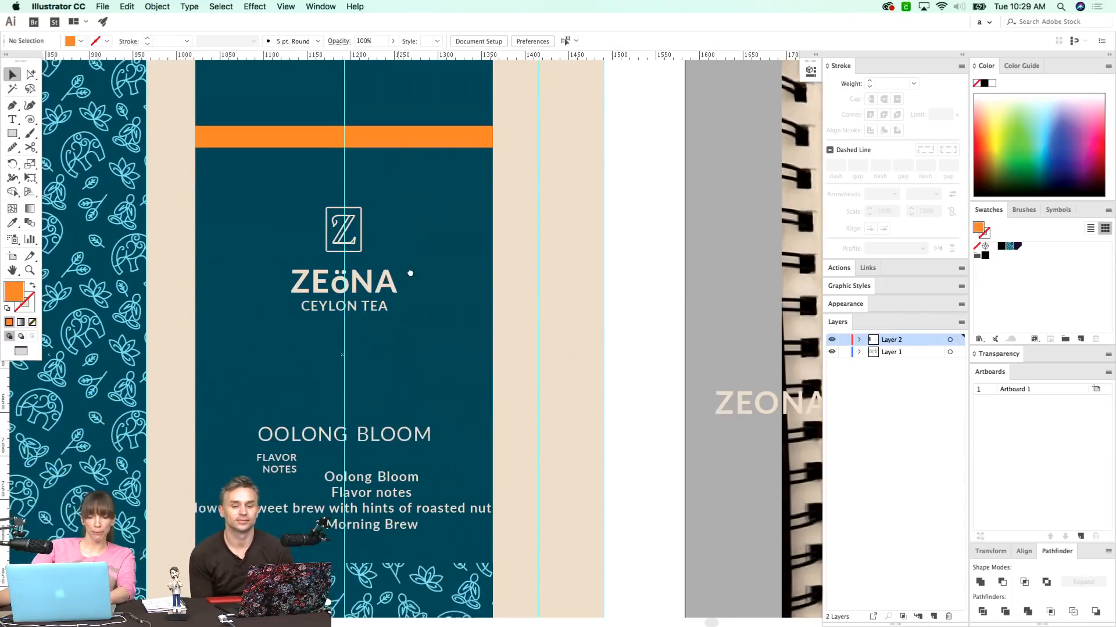
# - Set the four-line centred copy block below the OOLONG BLOOM headline to the Lato Light weight
pyautogui.click(367, 483)
pyautogui.moveTo(367, 486); pyautogui.dragTo(365, 458)
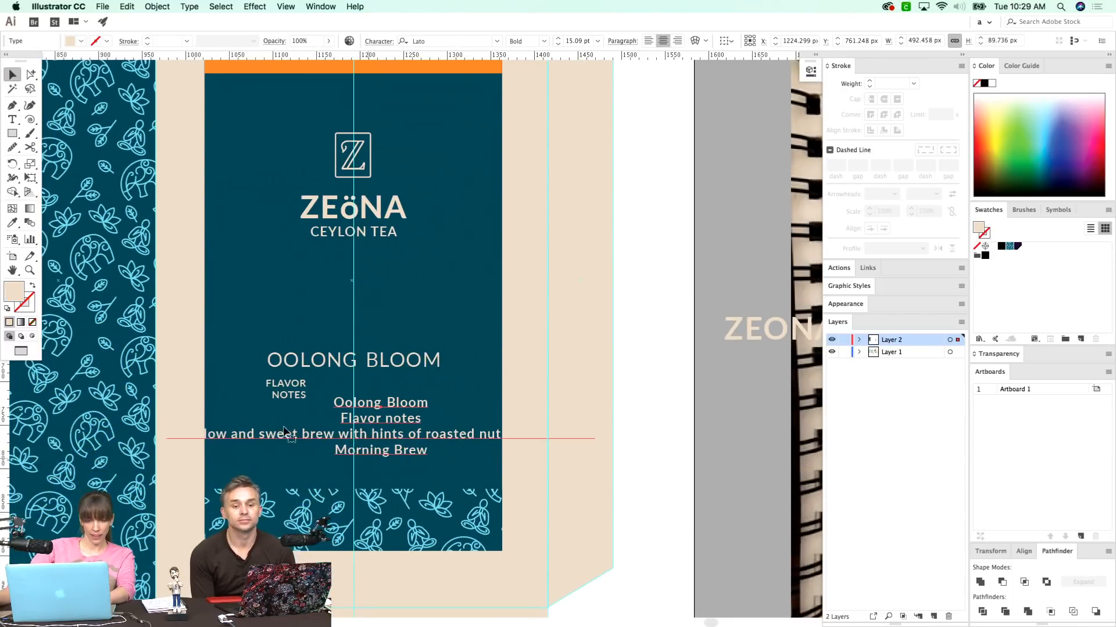
pyautogui.press('super+minus')
pyautogui.press('super+minus')
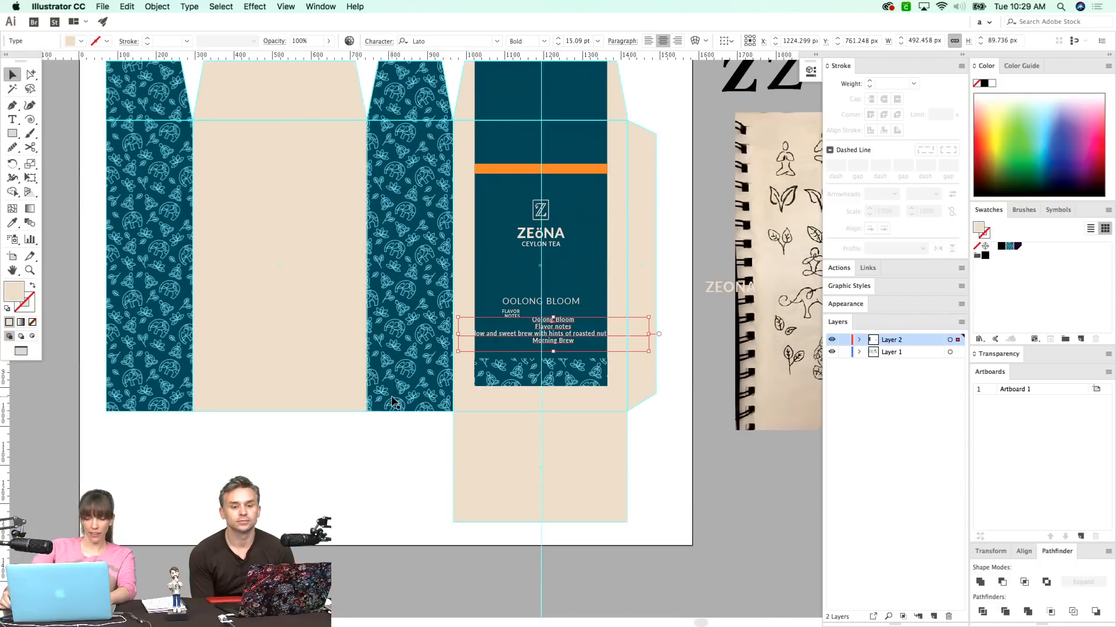
pyautogui.press('super+0')
pyautogui.moveTo(391, 395); pyautogui.dragTo(194, 410)
pyautogui.moveTo(410, 464); pyautogui.dragTo(479, 356)
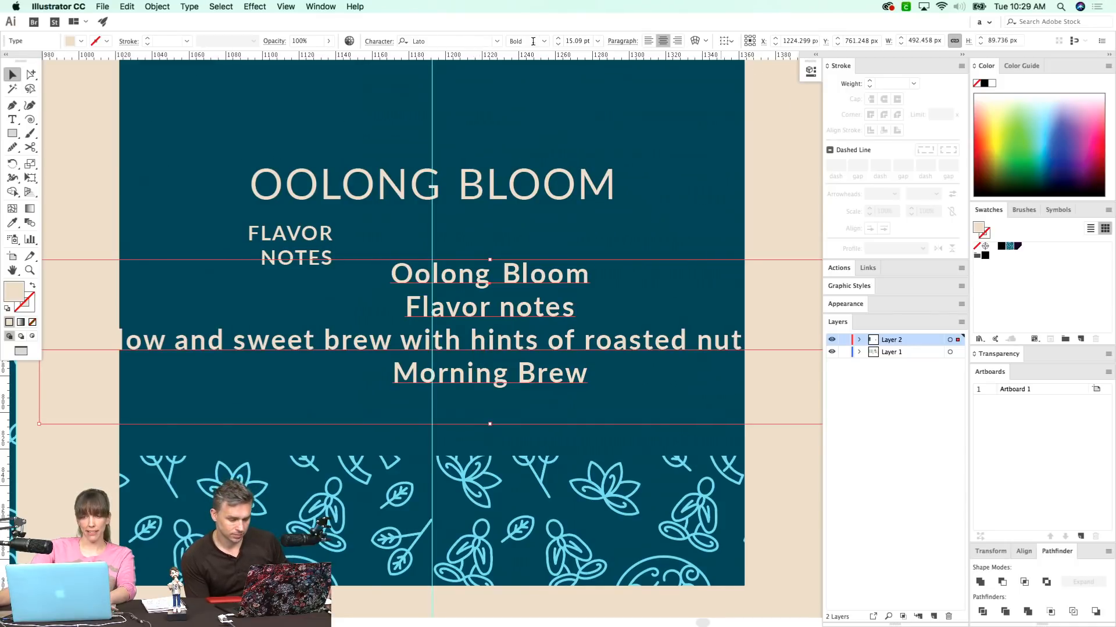
pyautogui.click(544, 40)
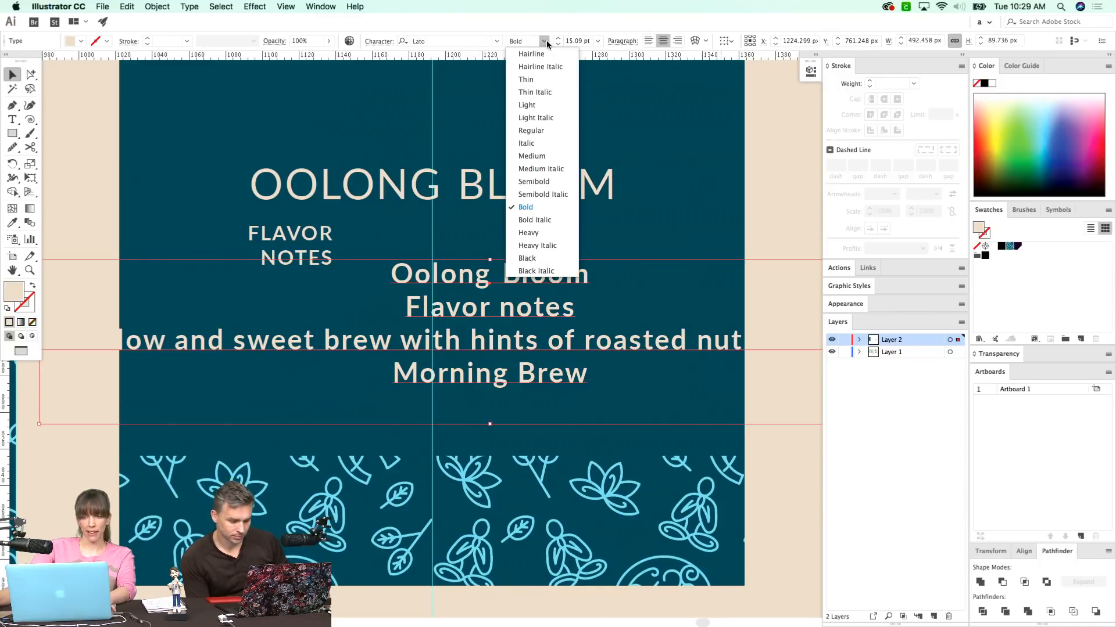
pyautogui.click(534, 106)
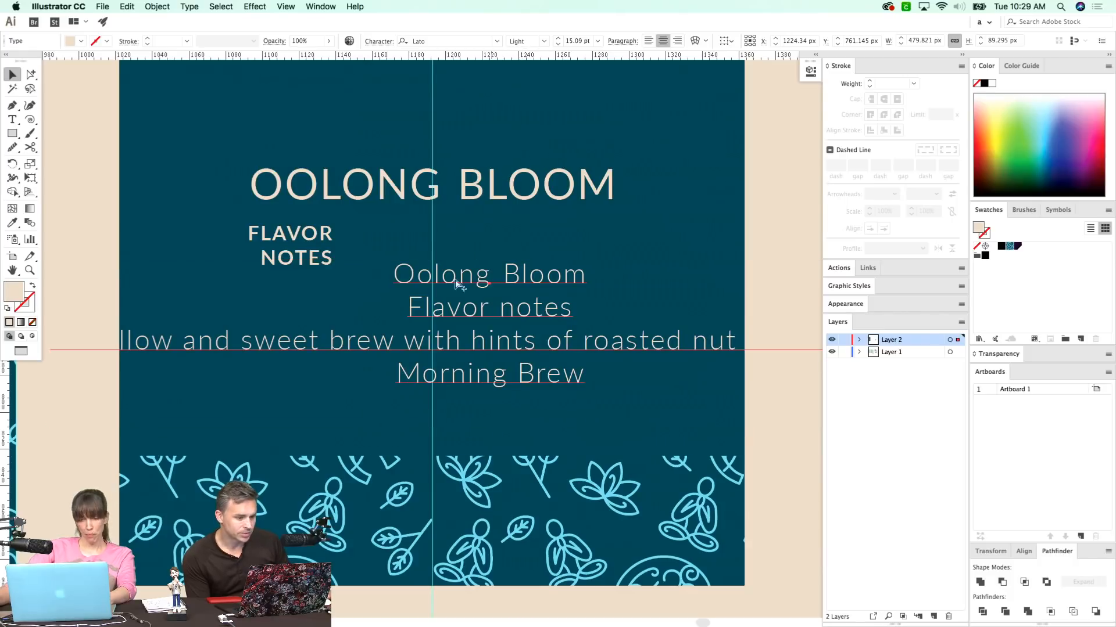
# - Reduce the four-line copy block's font size to 7.09 pt
pyautogui.press('super+shift+a')
pyautogui.doubleClick(473, 319)
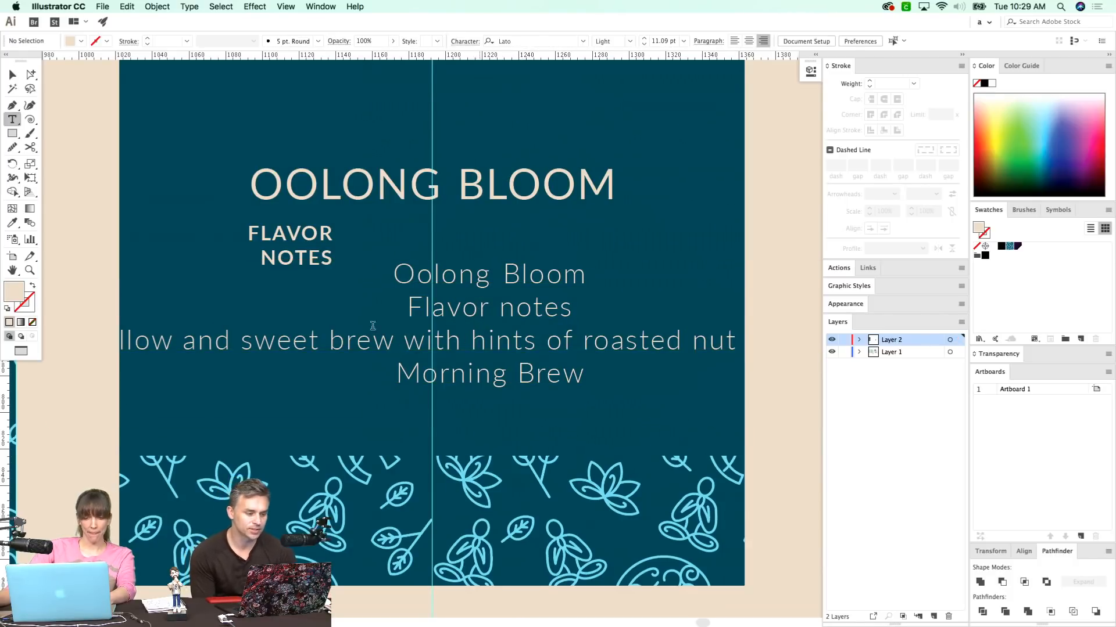
pyautogui.press('super+a')
pyautogui.press('super+shift+comma')
pyautogui.press('super+shift+comma')
pyautogui.press('super+shift+comma')
pyautogui.press('super+shift+comma')
pyautogui.press('super+shift+a')
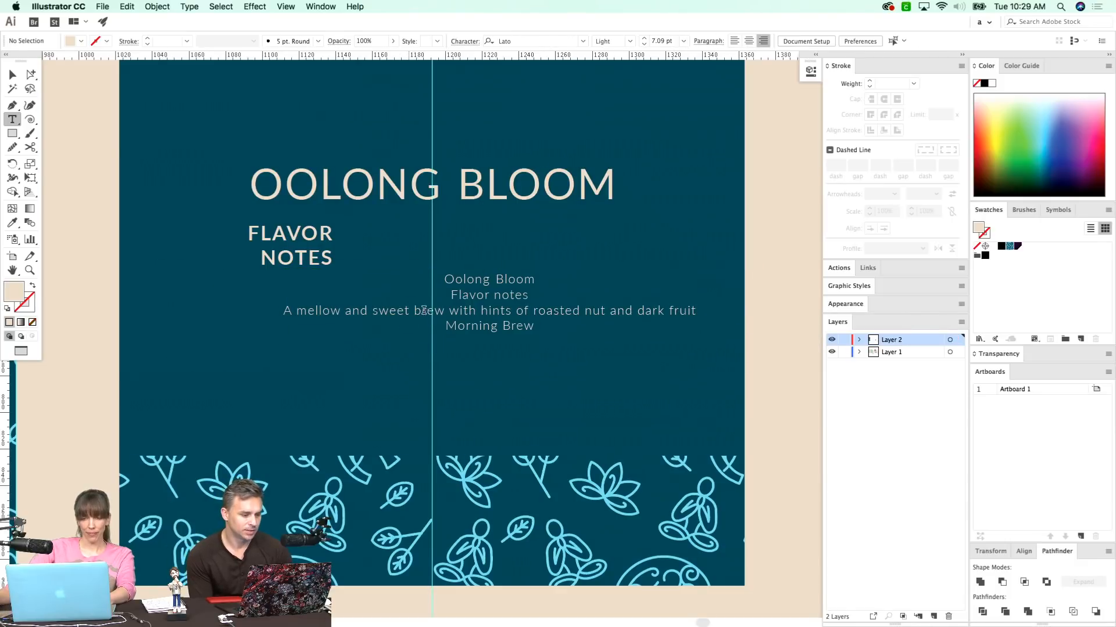
# - Copy the line "A mellow and sweet brew with hints of roasted nut and dark fruit" and move the four-line copy block down, closer to the pattern strip
pyautogui.click(417, 311)
pyautogui.moveTo(665, 302); pyautogui.dragTo(696, 309)
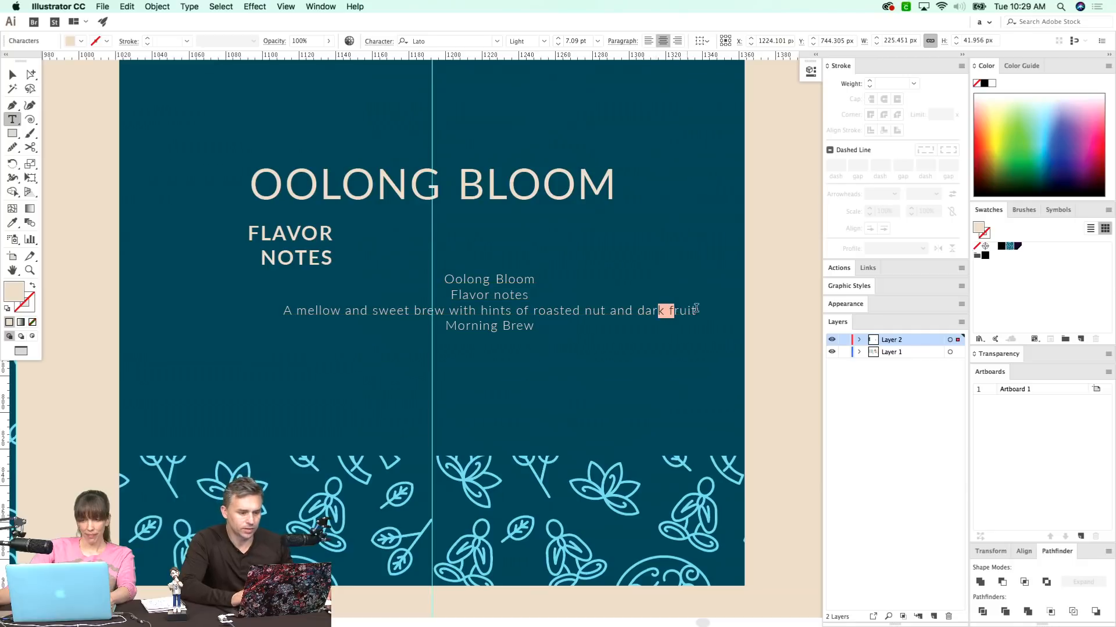
pyautogui.moveTo(615, 308); pyautogui.dragTo(594, 304)
pyautogui.press('super+z')
pyautogui.moveTo(285, 311); pyautogui.dragTo(705, 309)
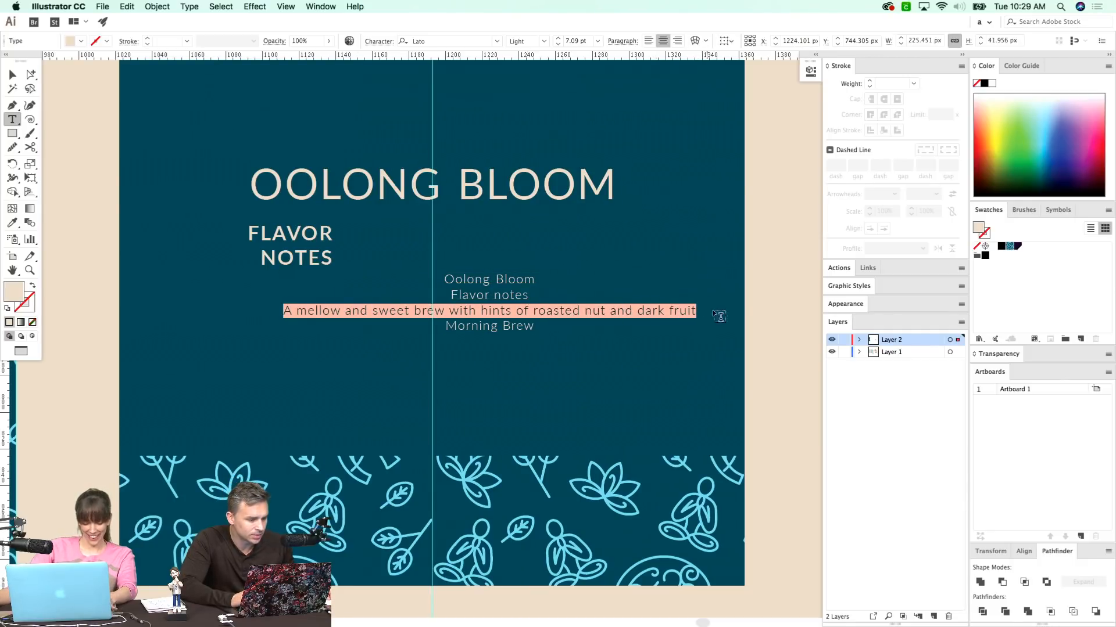
pyautogui.press('super+c')
pyautogui.press('Escape')
pyautogui.moveTo(494, 300); pyautogui.dragTo(468, 368)
pyautogui.moveTo(368, 223); pyautogui.dragTo(688, 274)
pyautogui.press('super+z')
pyautogui.press('Escape')
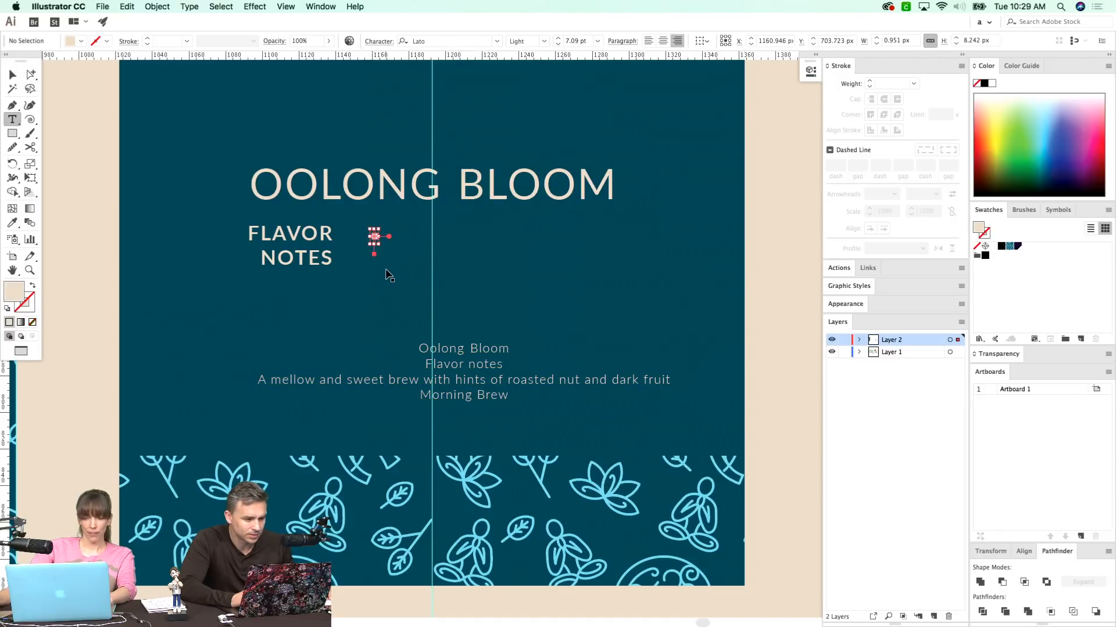
pyautogui.press('super+z')
pyautogui.keyDown('super'); pyautogui.click(368, 245); pyautogui.keyUp('super')
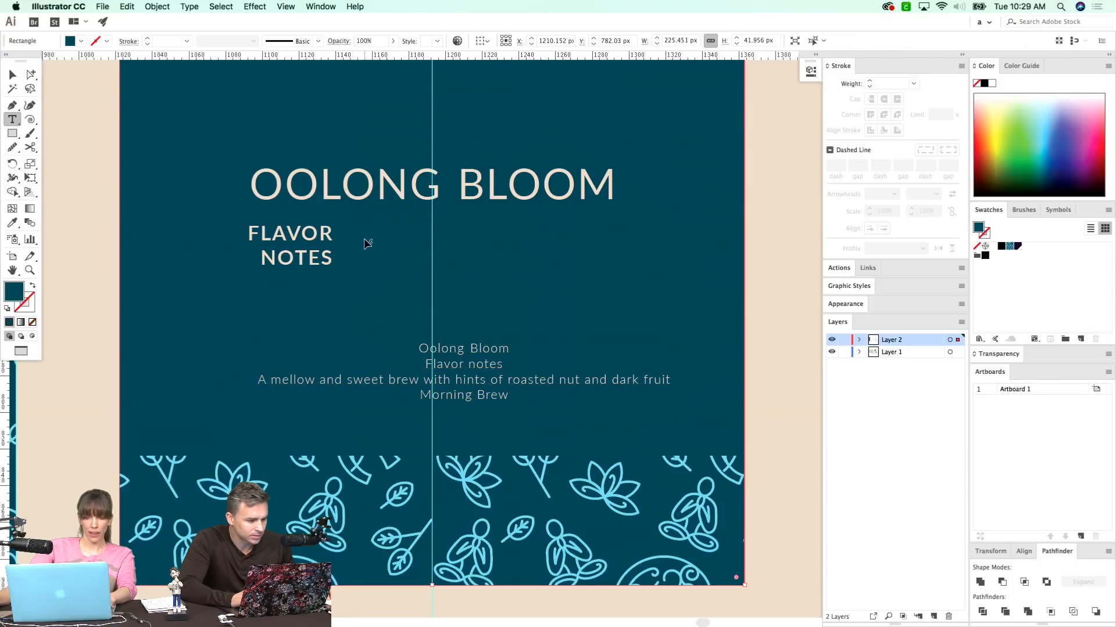
# - Paste the copied description as a separate text object beside the FLAVOR NOTES label and break it into two lines after "with"
pyautogui.click(374, 234)
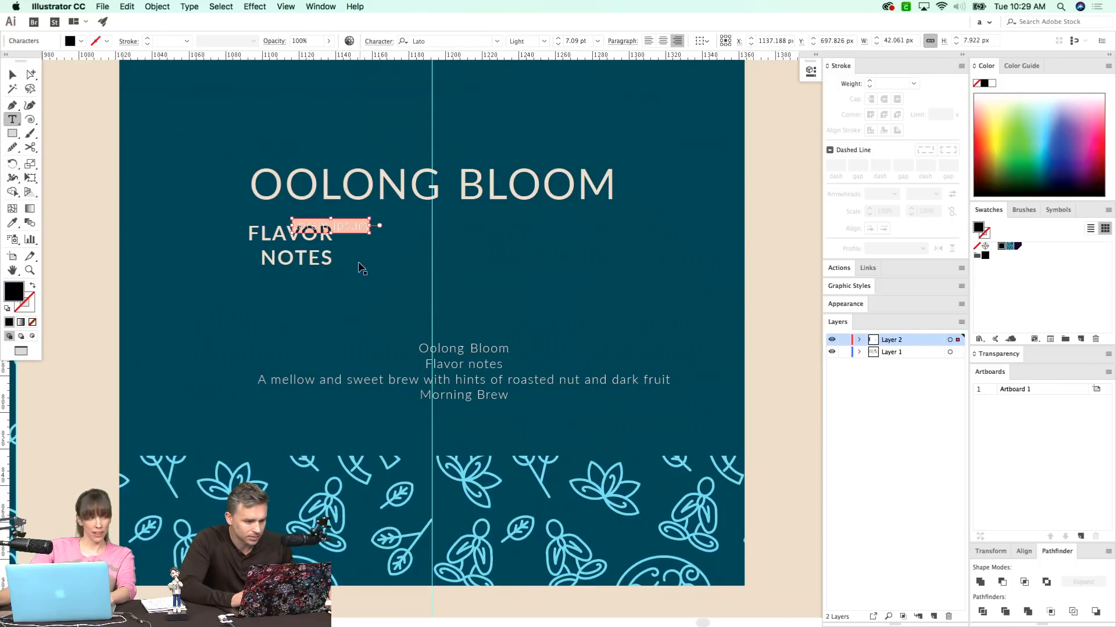
pyautogui.press('super+v')
pyautogui.press('Escape')
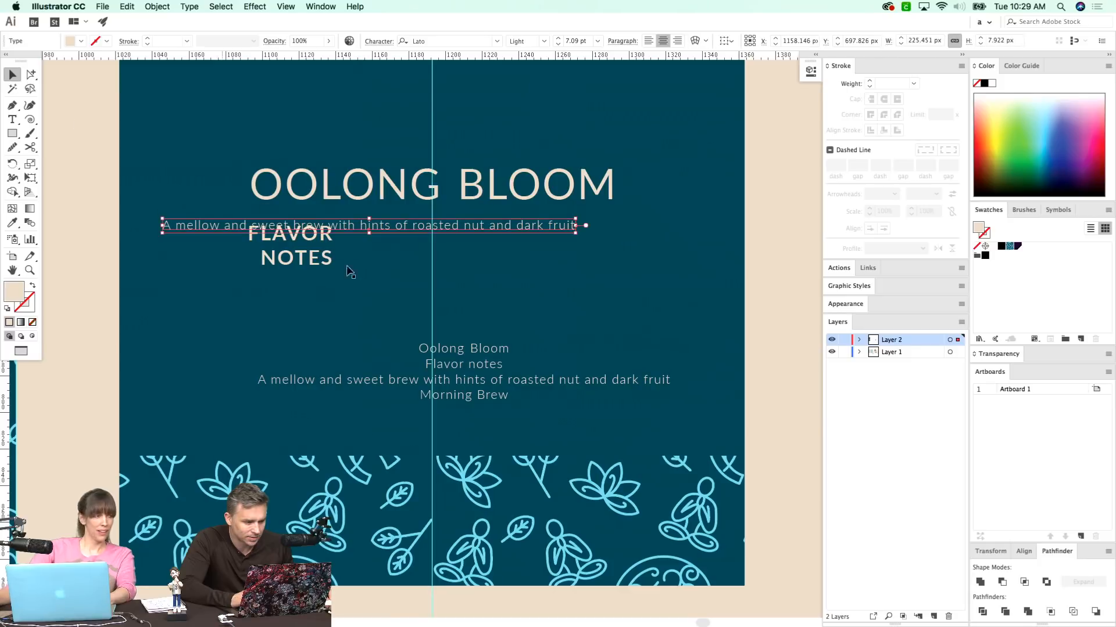
pyautogui.moveTo(406, 229); pyautogui.dragTo(563, 231)
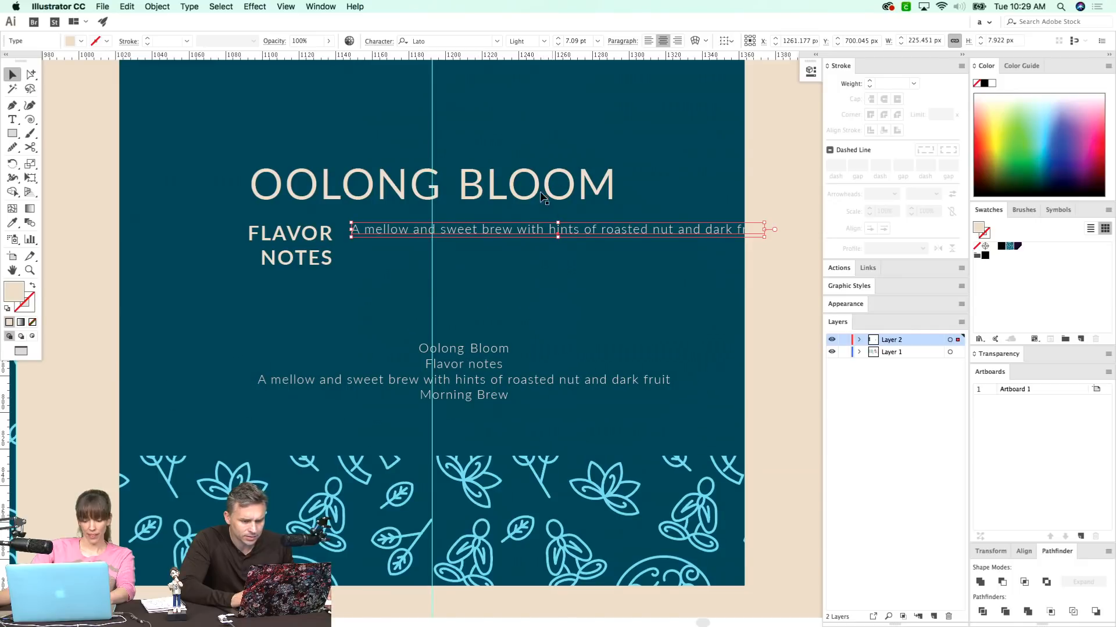
pyautogui.doubleClick(547, 229)
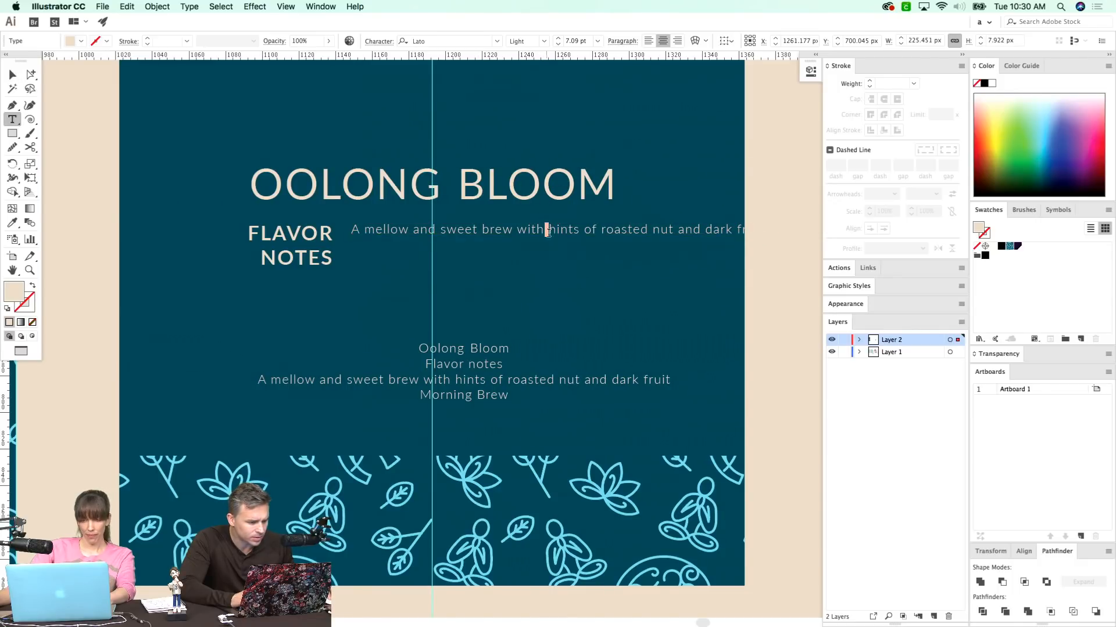
pyautogui.press('Return')
pyautogui.press('Escape')
# - Save Tea bag template.ai, continuing over the version modified outside the program
pyautogui.press('super+w')
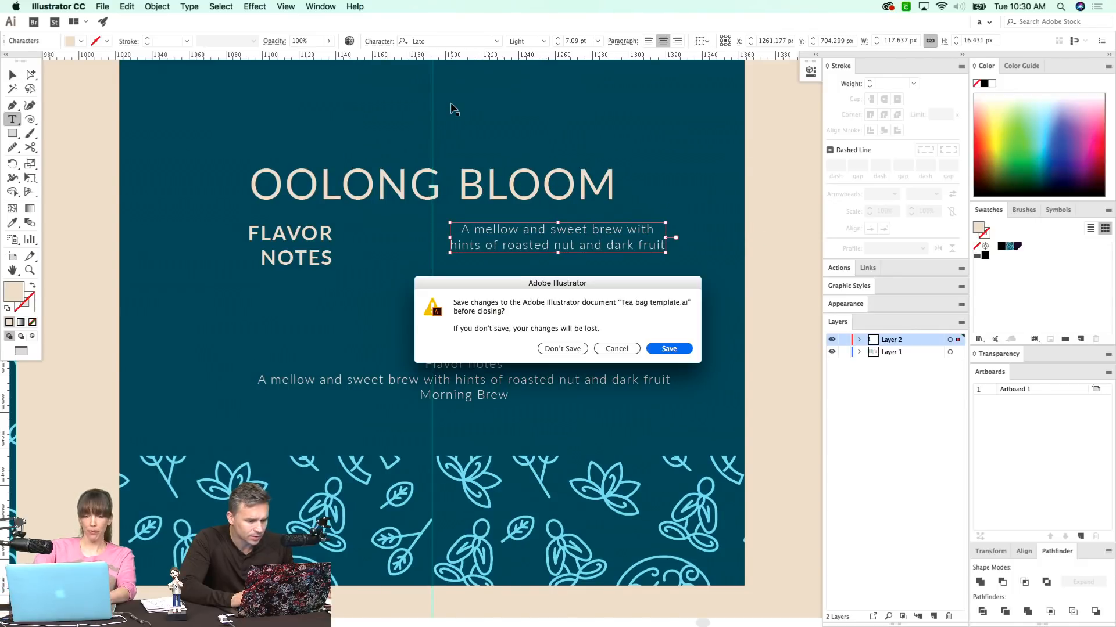
pyautogui.click(616, 349)
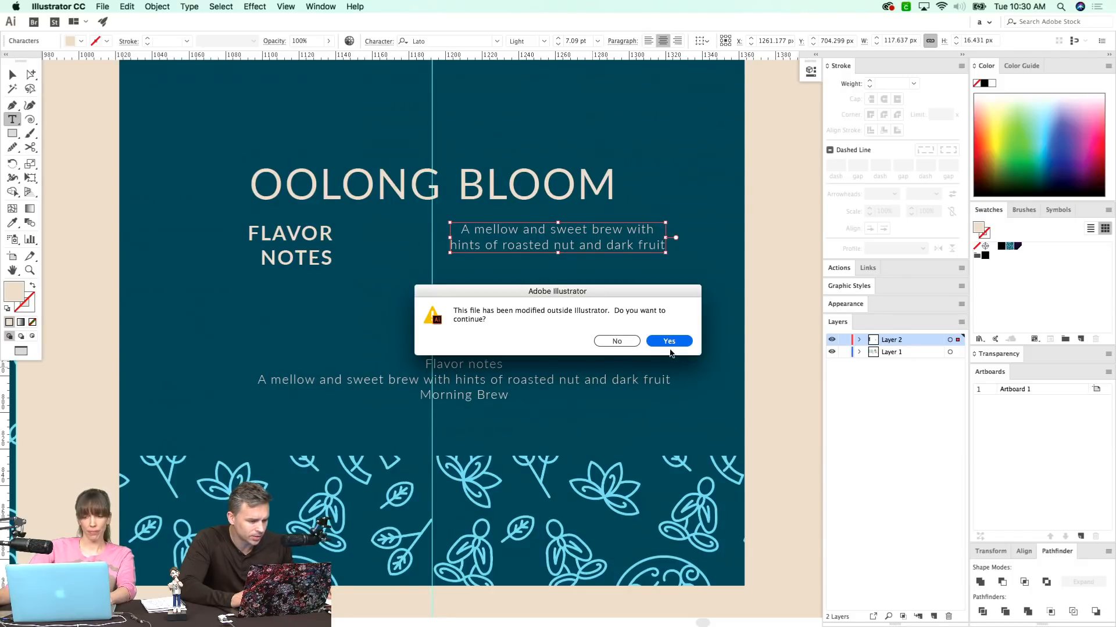
pyautogui.click(669, 342)
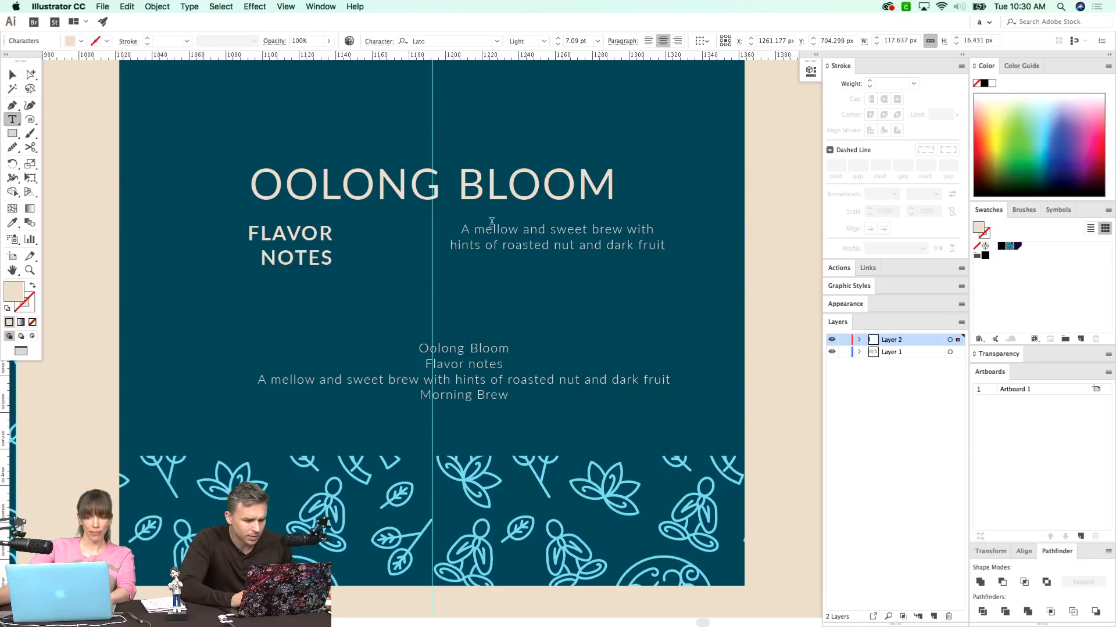
# - Left-align the two-line description and move it next to the FLAVOR NOTES label
pyautogui.tripleClick(540, 230)
pyautogui.press('super+shift+l')
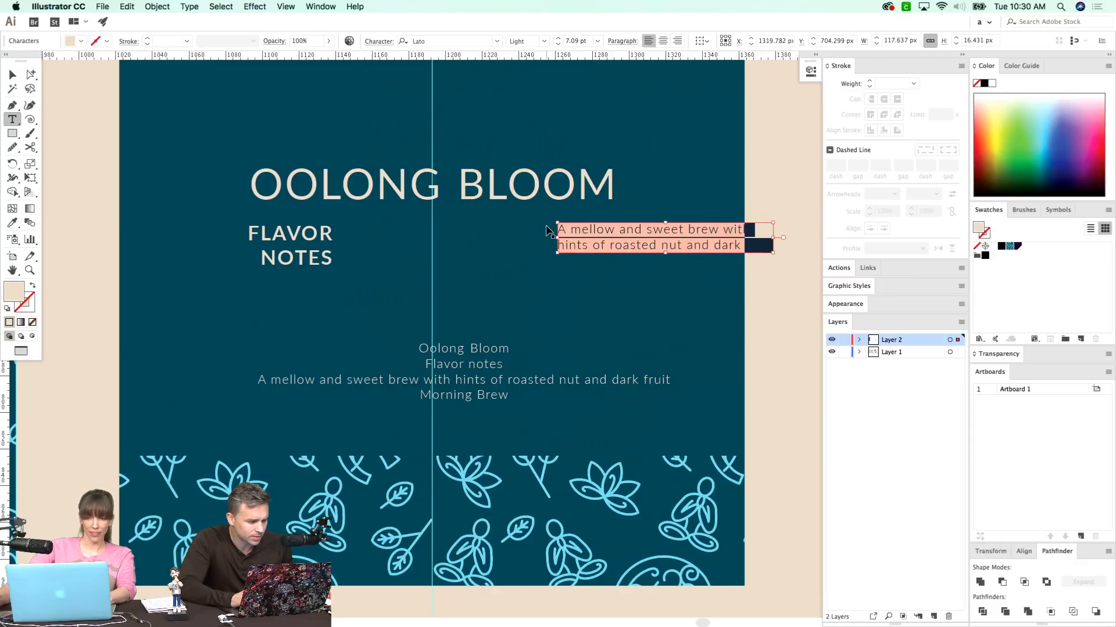
pyautogui.keyDown('super'); pyautogui.click(631, 260); pyautogui.keyUp('super')
pyautogui.press('v')
pyautogui.moveTo(630, 235); pyautogui.dragTo(363, 250)
# - Scale the description up to about 9.86 pt and shift it slightly right to widen the gap after FLAVOR NOTES
pyautogui.moveTo(571, 254); pyautogui.dragTo(653, 280)
pyautogui.click(551, 285)
pyautogui.moveTo(467, 289); pyautogui.dragTo(393, 374)
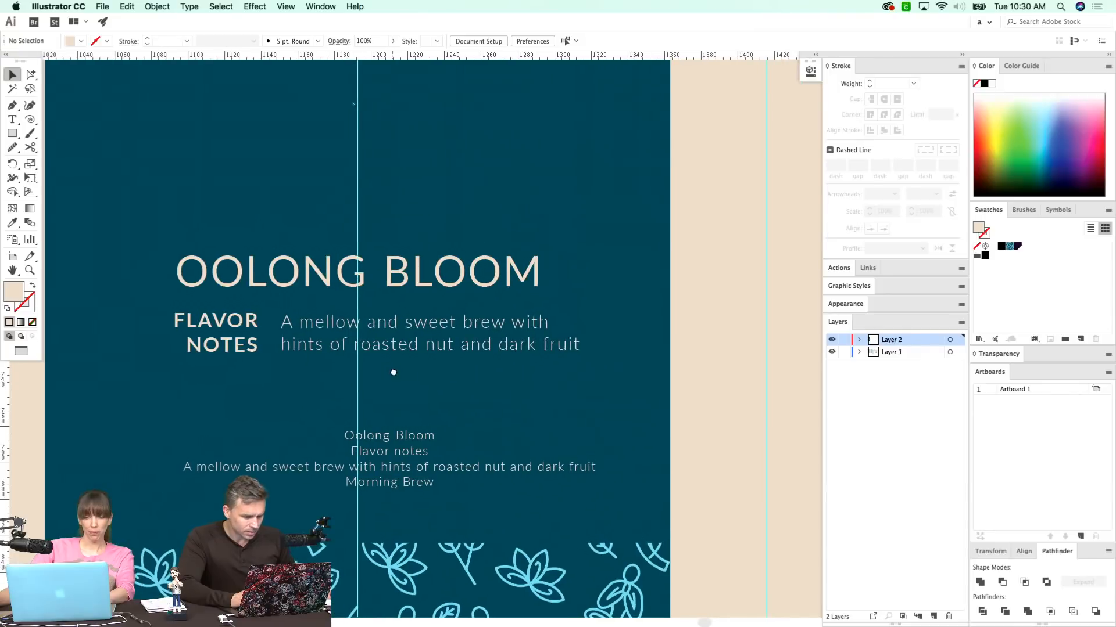
pyautogui.press('a')
pyautogui.moveTo(323, 323); pyautogui.dragTo(339, 323)
pyautogui.click(290, 298)
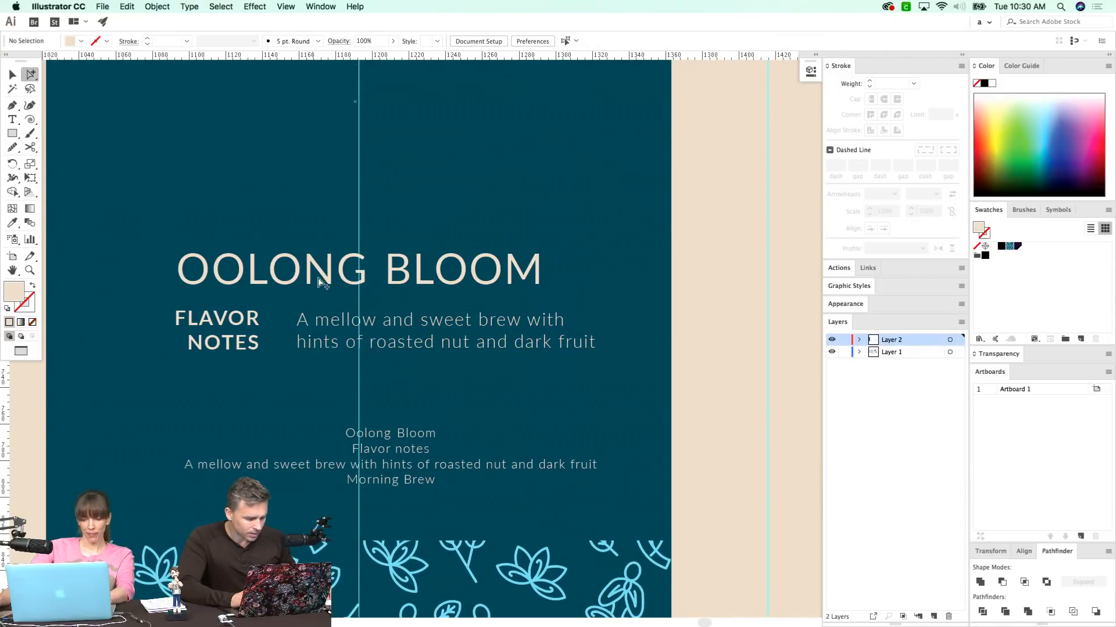
# - Draw a thin vertical bar about 3 by 23 px between the FLAVOR NOTES label and the description
pyautogui.press('m')
pyautogui.moveTo(269, 310); pyautogui.dragTo(275, 349)
pyautogui.press('a')
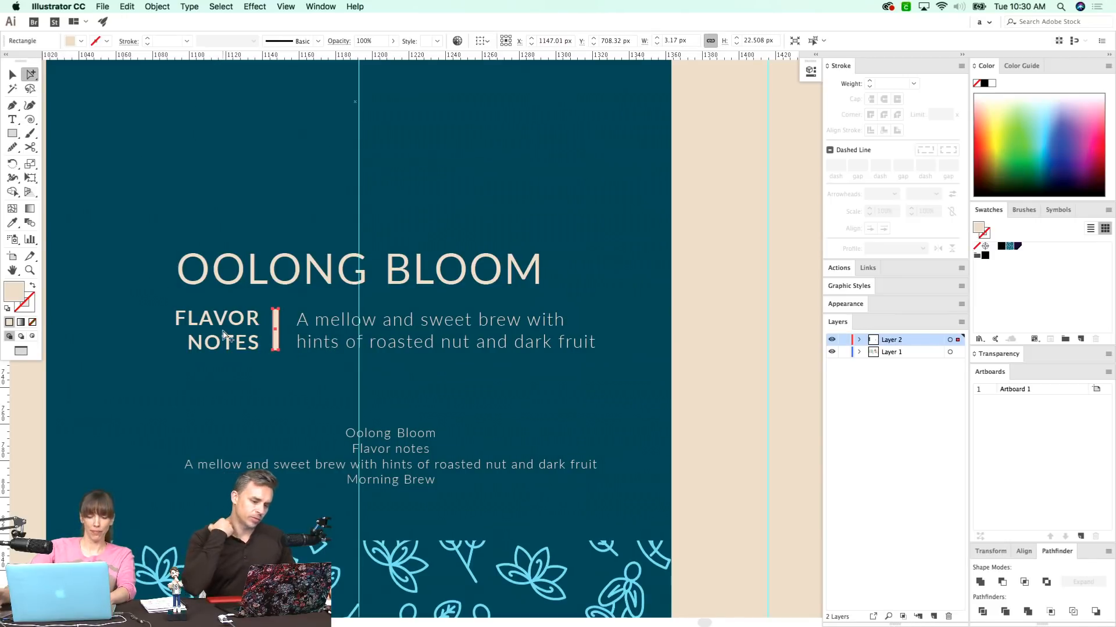
# - Fill the vertical divider bar with the orange sampled from the band above the logo
pyautogui.scroll(10, 521, 280)
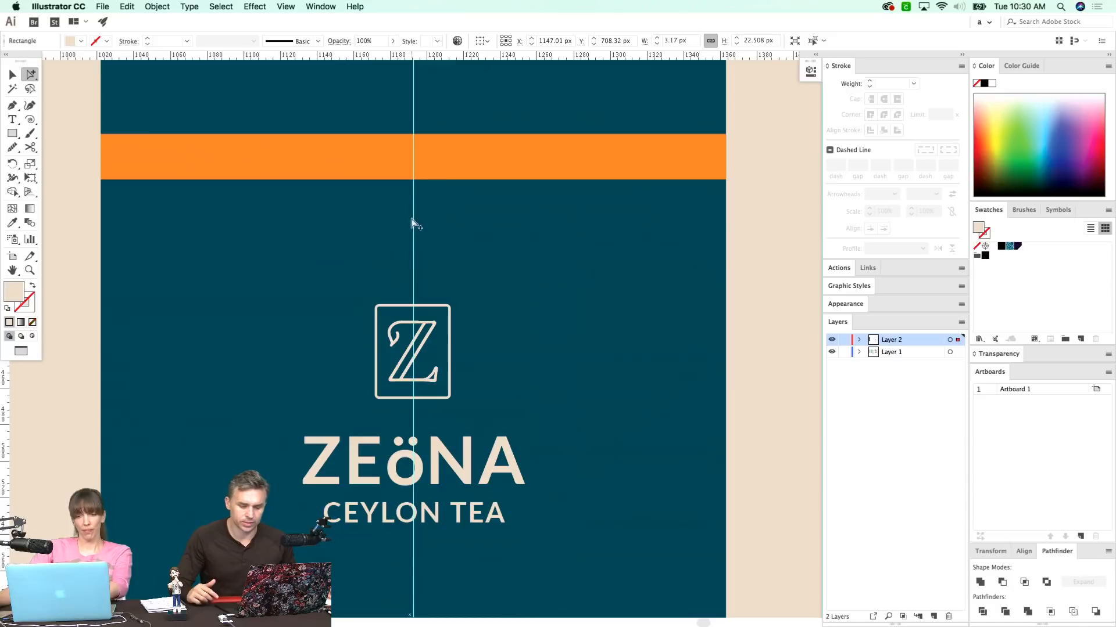
pyautogui.press('i')
pyautogui.click(468, 150)
pyautogui.press('super+minus')
pyautogui.press('super+minus')
pyautogui.press('super+minus')
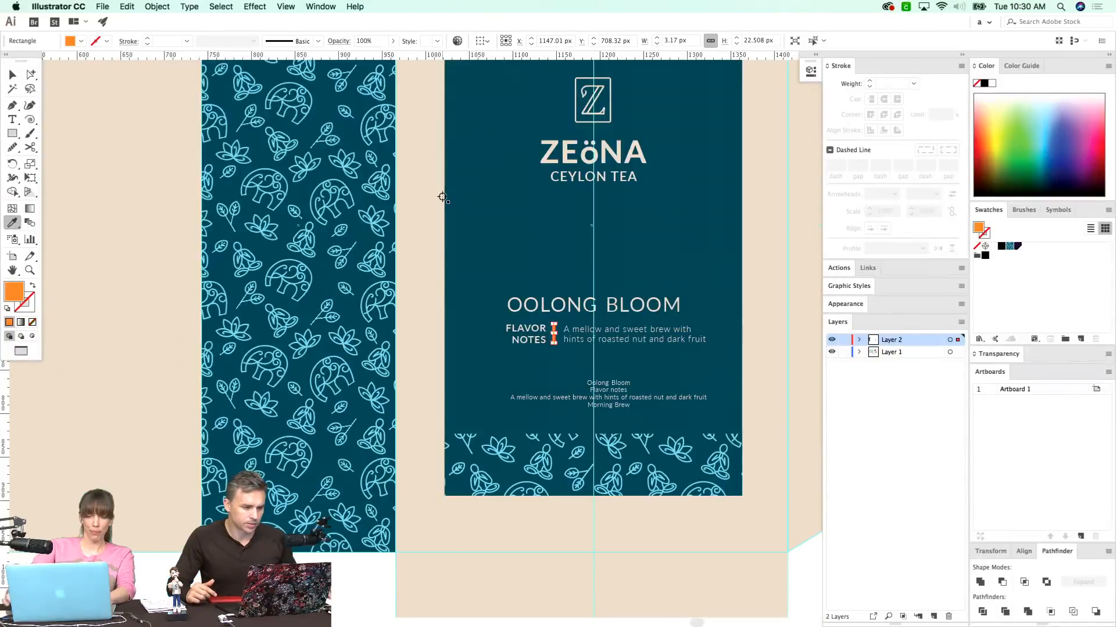
pyautogui.press('super+shift+a')
pyautogui.moveTo(598, 338); pyautogui.dragTo(385, 420)
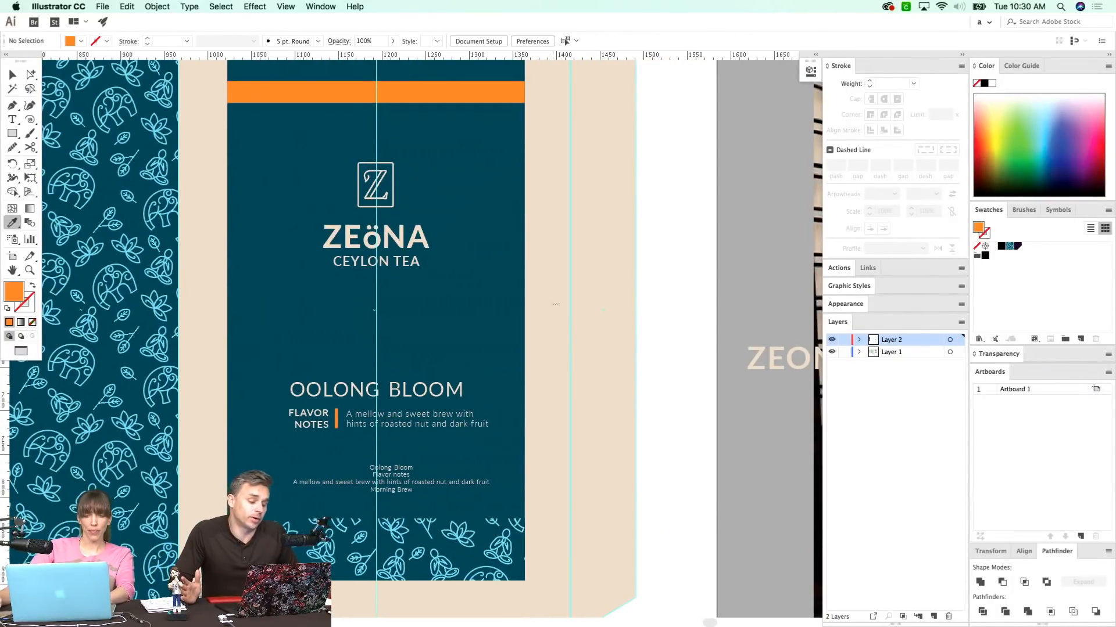
# - Nudge the FLAVOR NOTES label slightly left, away from the orange divider bar
pyautogui.press('z')
pyautogui.moveTo(243, 539); pyautogui.dragTo(366, 381)
pyautogui.moveTo(515, 285); pyautogui.dragTo(397, 309)
pyautogui.press('v')
pyautogui.click(361, 325)
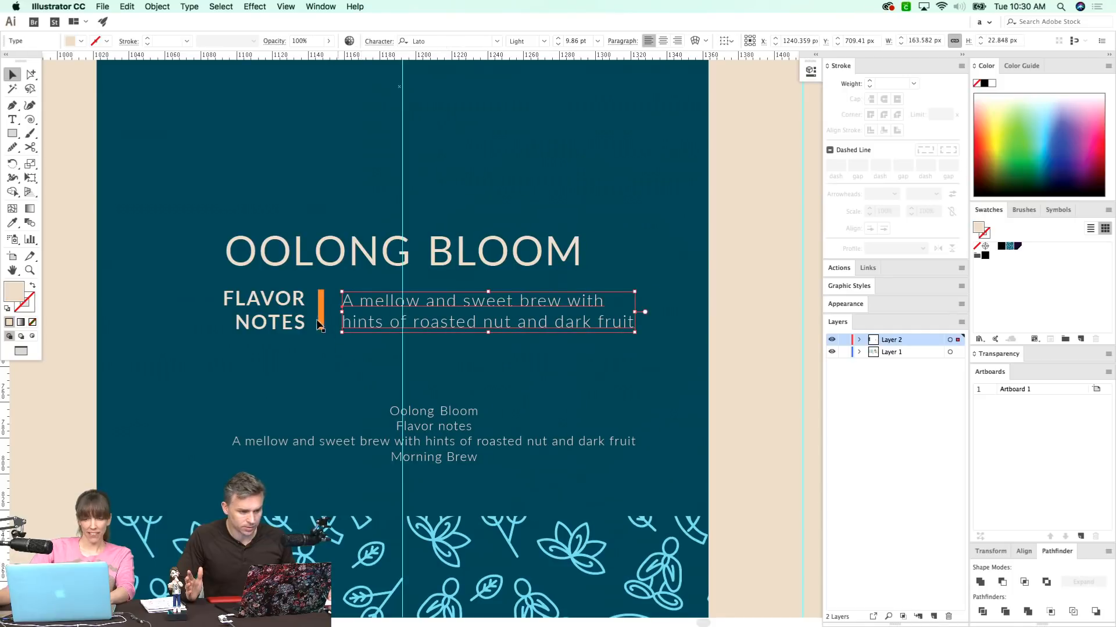
pyautogui.click(283, 328)
pyautogui.press('Left')
pyautogui.press('Left')
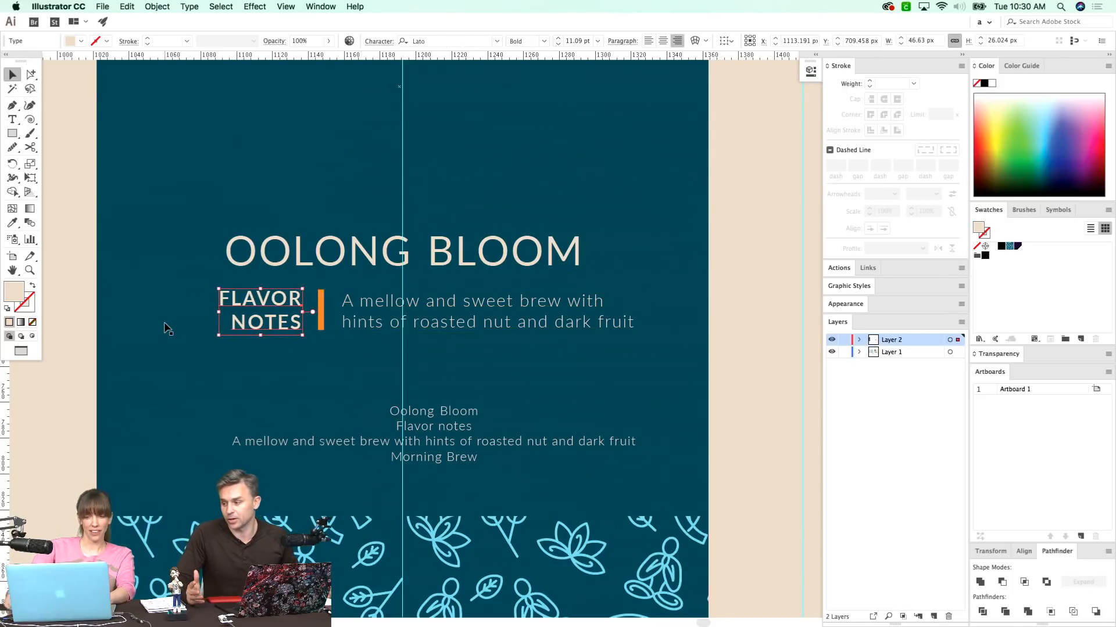
pyautogui.press('super+shift+a')
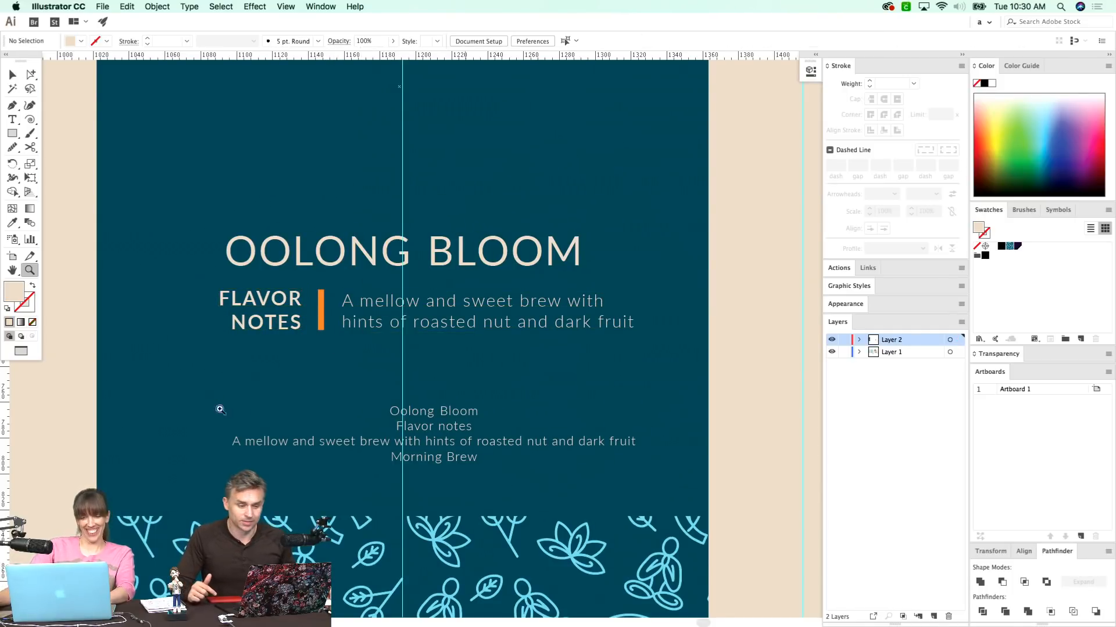
# - Shorten the orange divider bar from its top edge to about 22 px, matching the height of the FLAVOR NOTES lettering
pyautogui.press('z')
pyautogui.moveTo(244, 325); pyautogui.dragTo(485, 301)
pyautogui.press('a')
pyautogui.click(508, 317)
pyautogui.press('v')
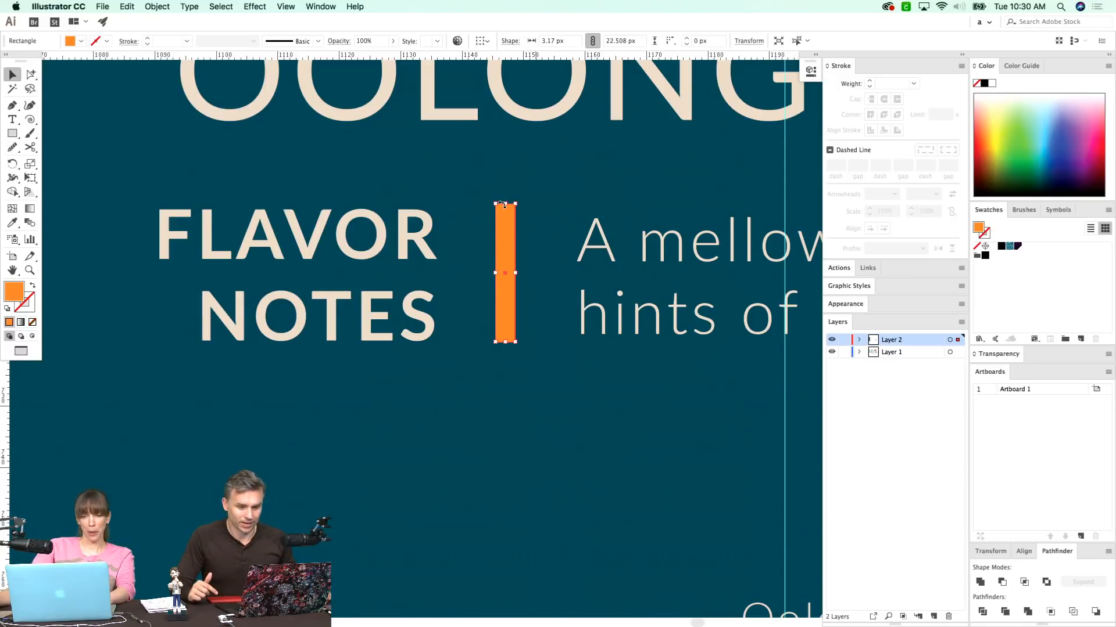
pyautogui.press('super+shift+a')
pyautogui.press('z')
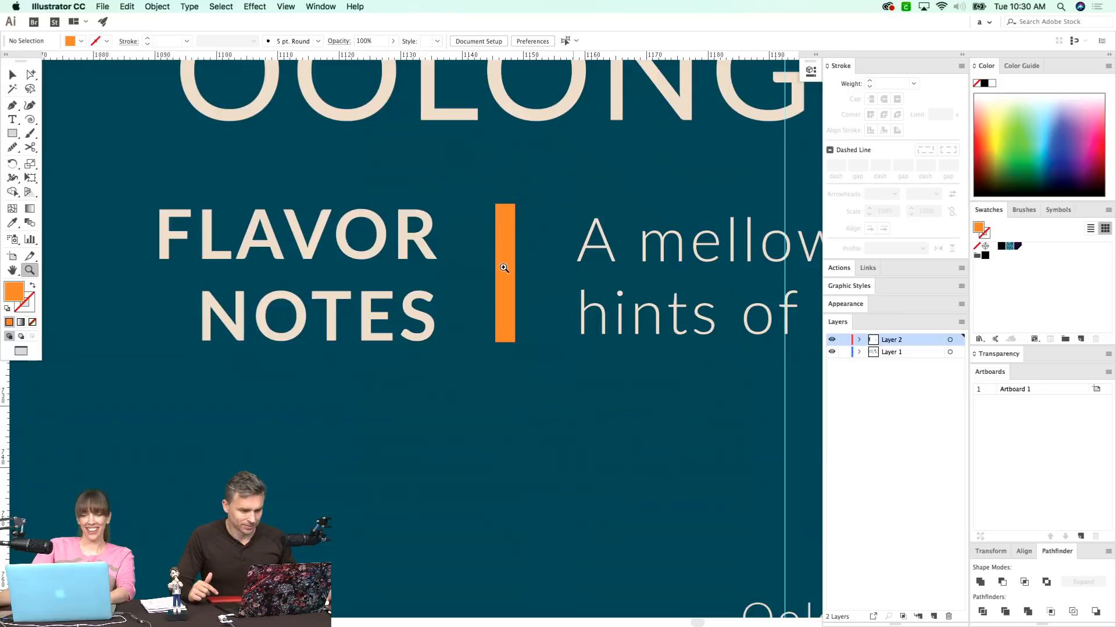
pyautogui.moveTo(512, 207); pyautogui.dragTo(581, 210)
pyautogui.press('v')
pyautogui.click(473, 213)
pyautogui.moveTo(480, 191); pyautogui.dragTo(479, 213)
pyautogui.press('super+minus')
pyautogui.press('super+minus')
pyautogui.press('super+minus')
pyautogui.press('super+minus')
pyautogui.press('super+minus')
pyautogui.press('super+minus')
pyautogui.press('super+minus')
pyautogui.press('super+minus')
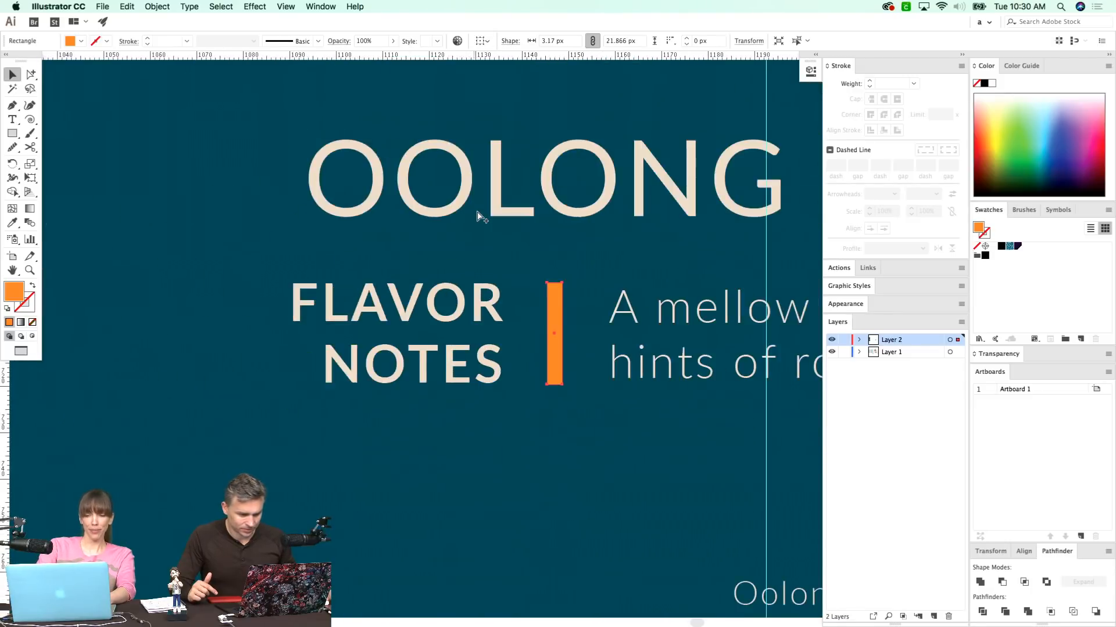
pyautogui.press('super+shift+a')
# - Change the two-line description beside the orange divider to the Lato Regular weight
pyautogui.moveTo(787, 344); pyautogui.dragTo(579, 337)
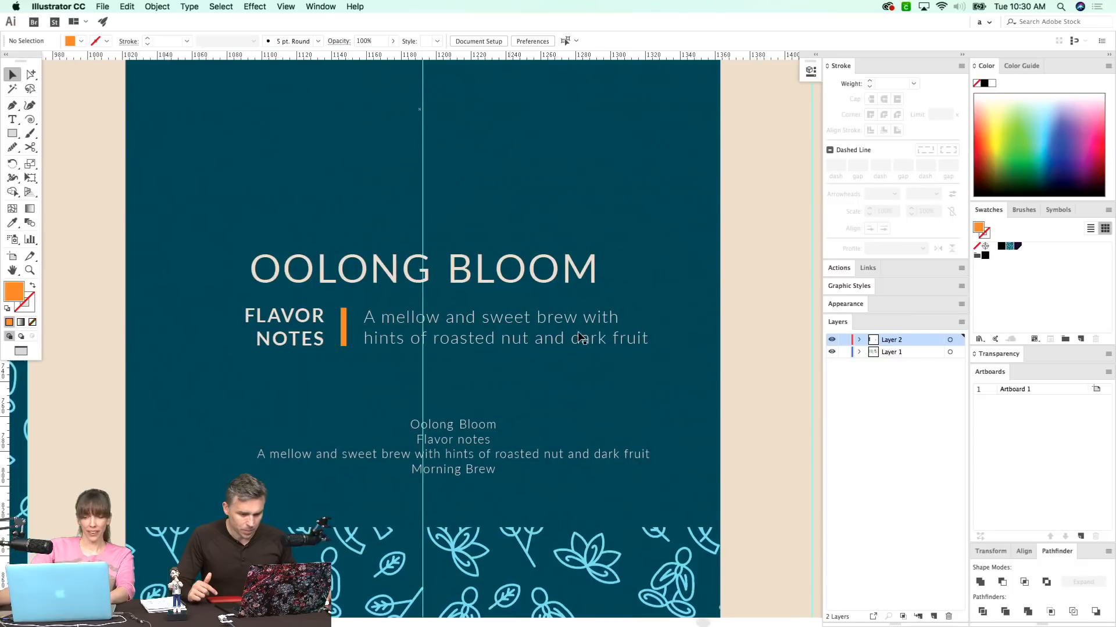
pyautogui.click(600, 311)
pyautogui.press('super+t')
pyautogui.click(960, 117)
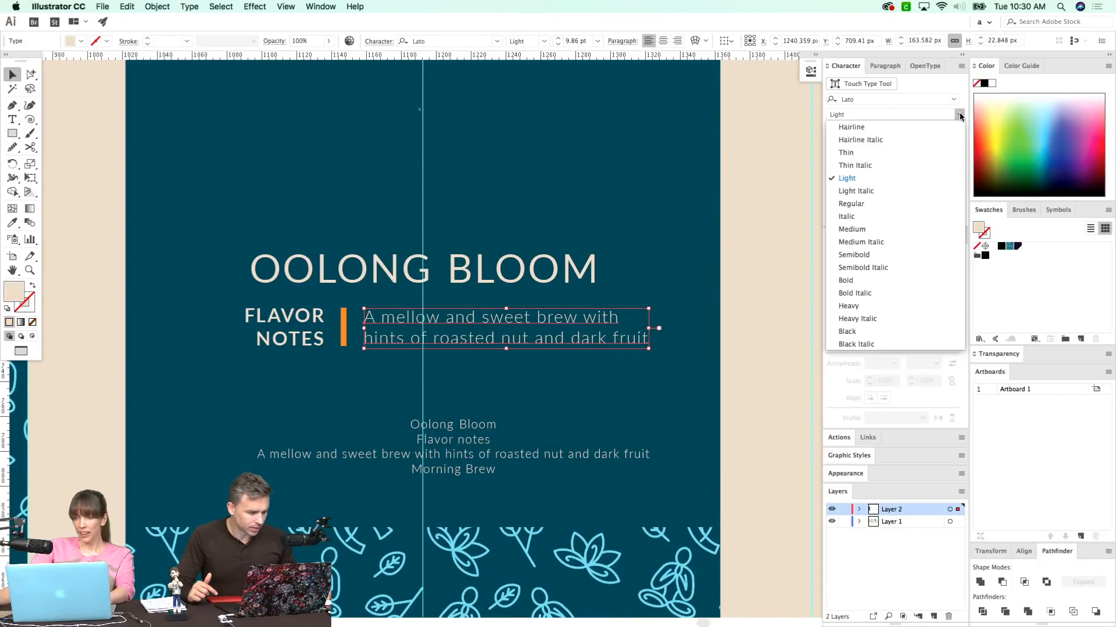
pyautogui.click(869, 202)
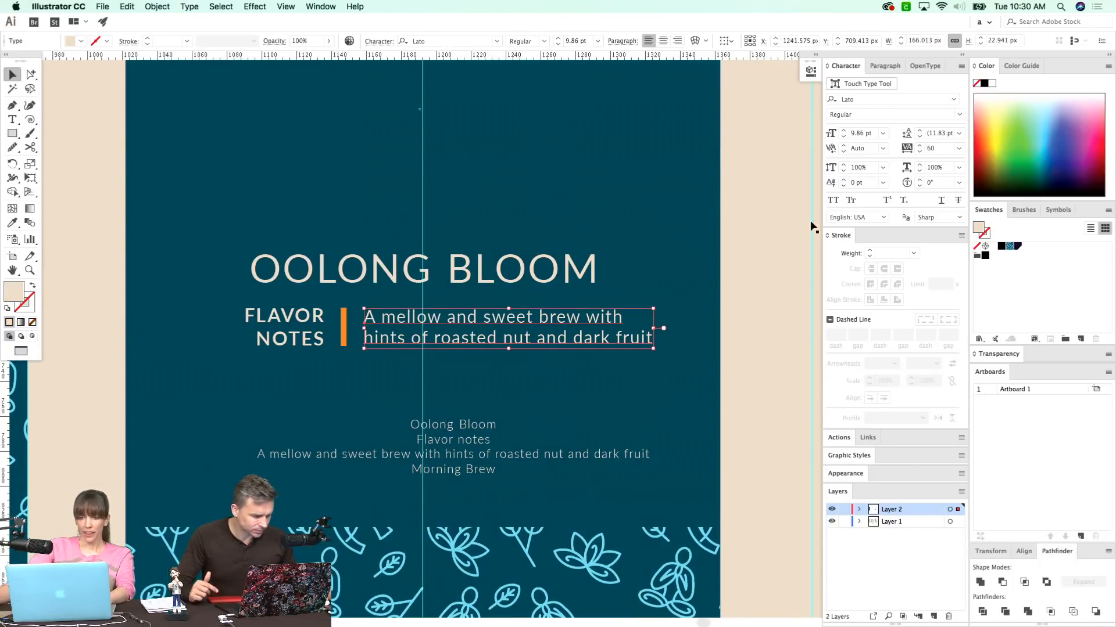
pyautogui.press('super+shift+a')
pyautogui.moveTo(452, 418); pyautogui.dragTo(447, 467)
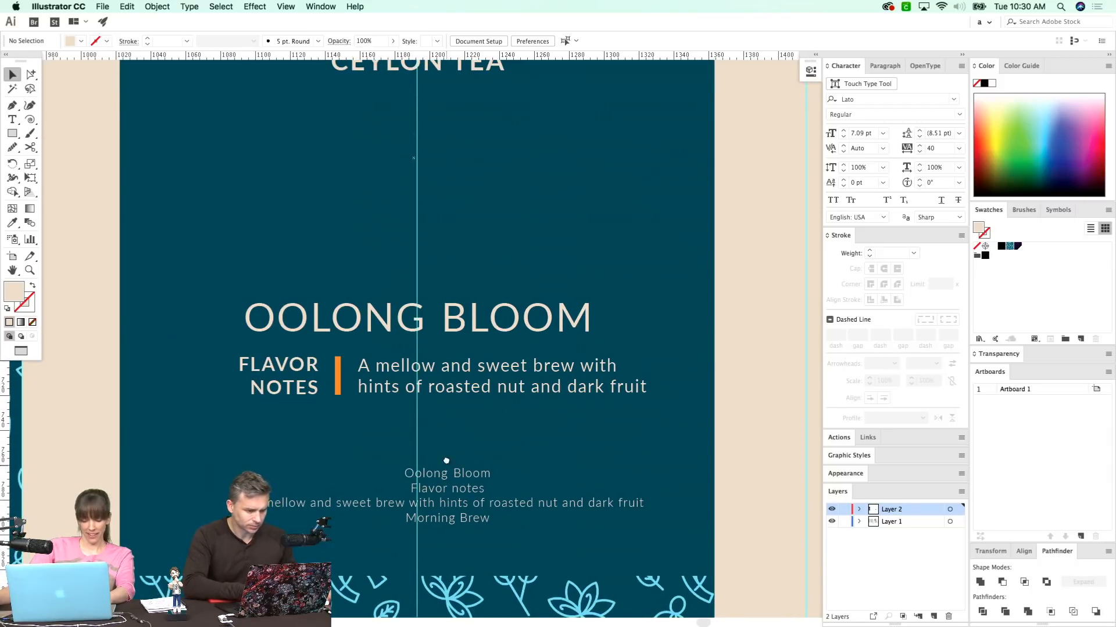
# - Set the font size of the two-line flavor description to 9 pt
pyautogui.click(461, 386)
pyautogui.press('super+shift+comma')
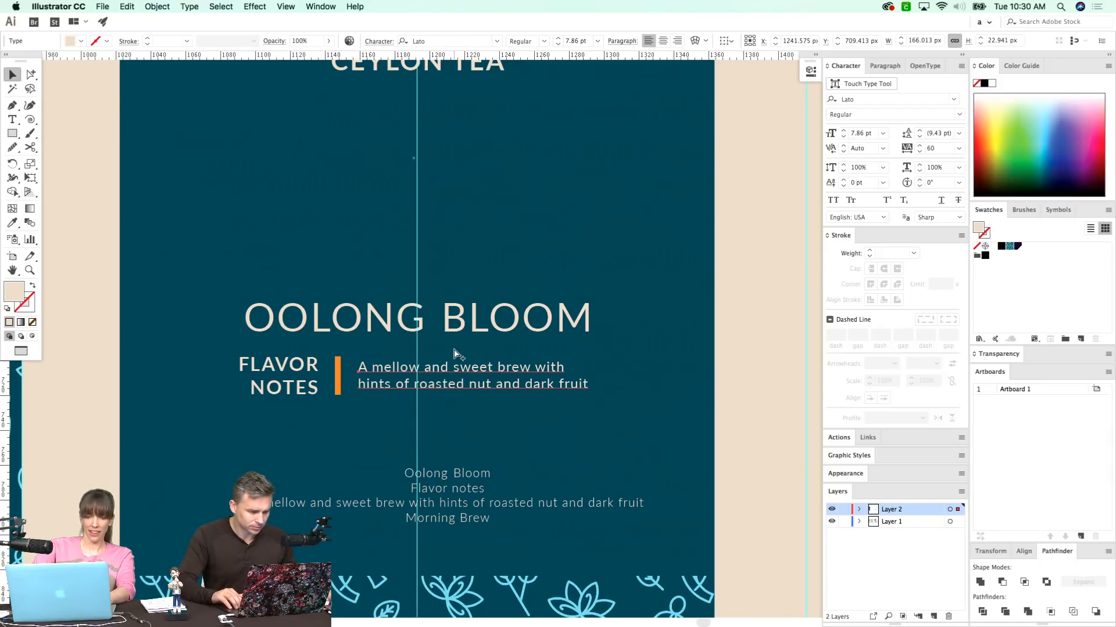
pyautogui.press('super+shift+period')
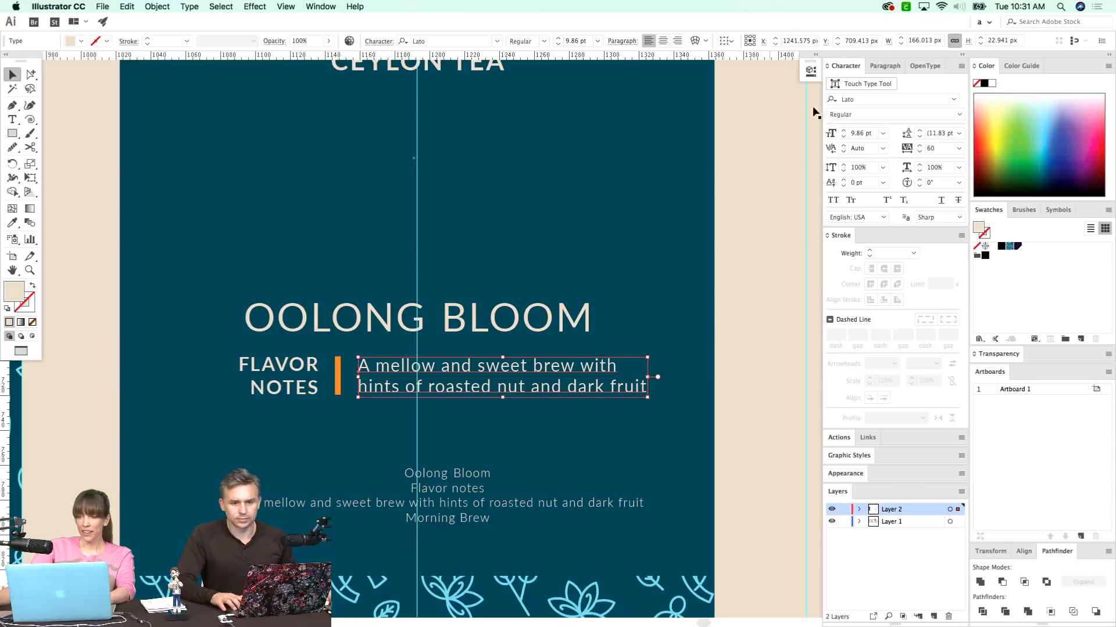
pyautogui.click(843, 136)
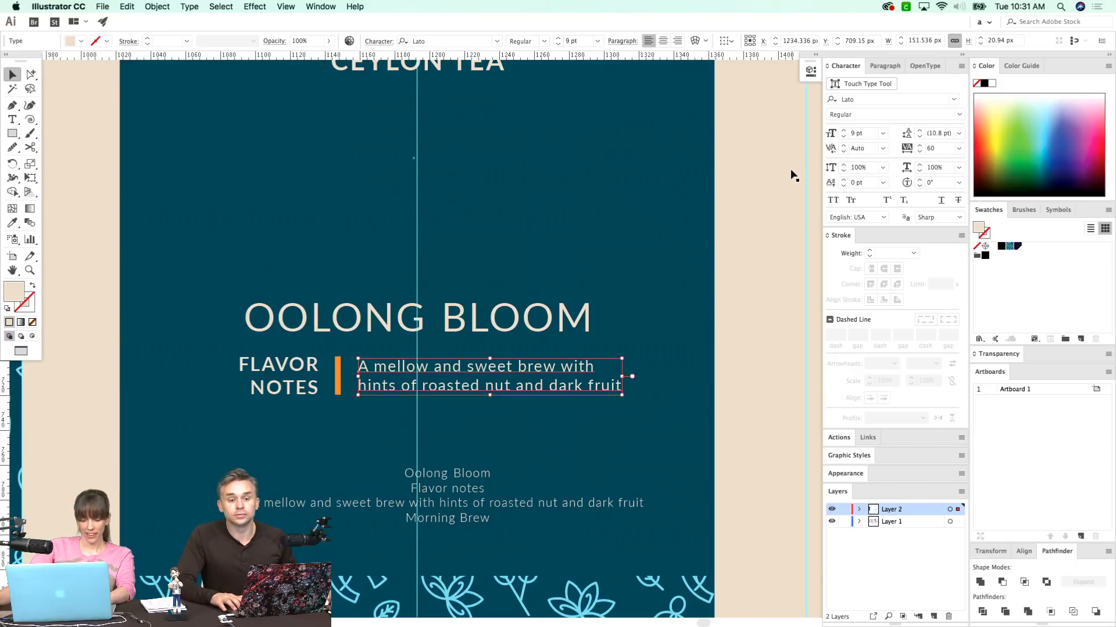
pyautogui.hscroll(3, 418, 349)
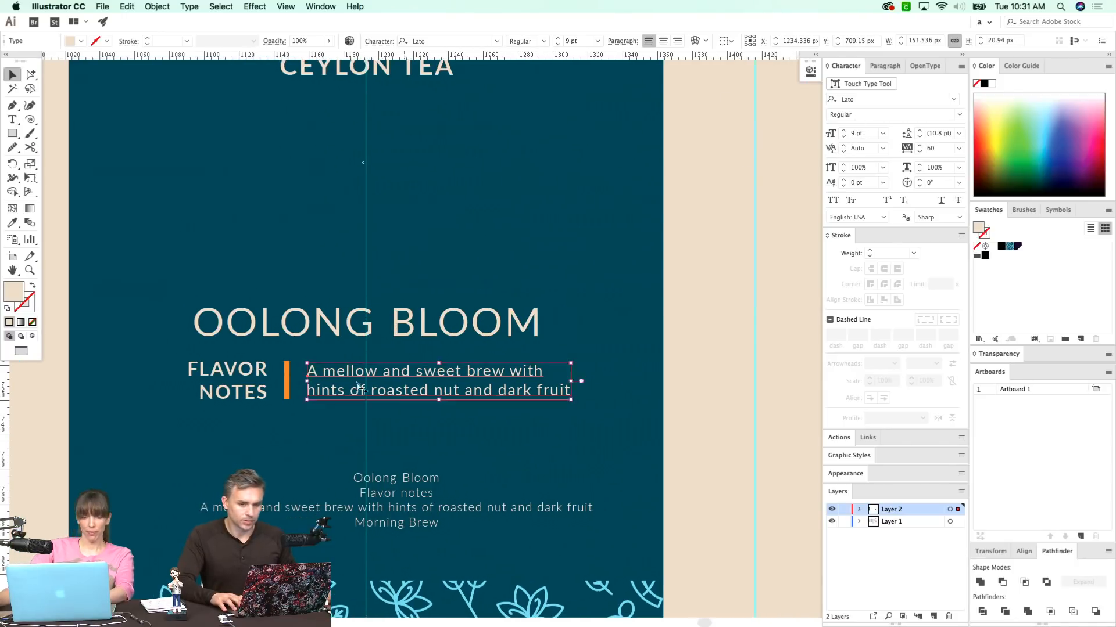
# - Scale the FLAVOR NOTES label down to about 41 px wide, keeping it anchored beside the orange divider
pyautogui.press('super+y')
pyautogui.click(214, 397)
pyautogui.moveTo(187, 402); pyautogui.dragTo(194, 401)
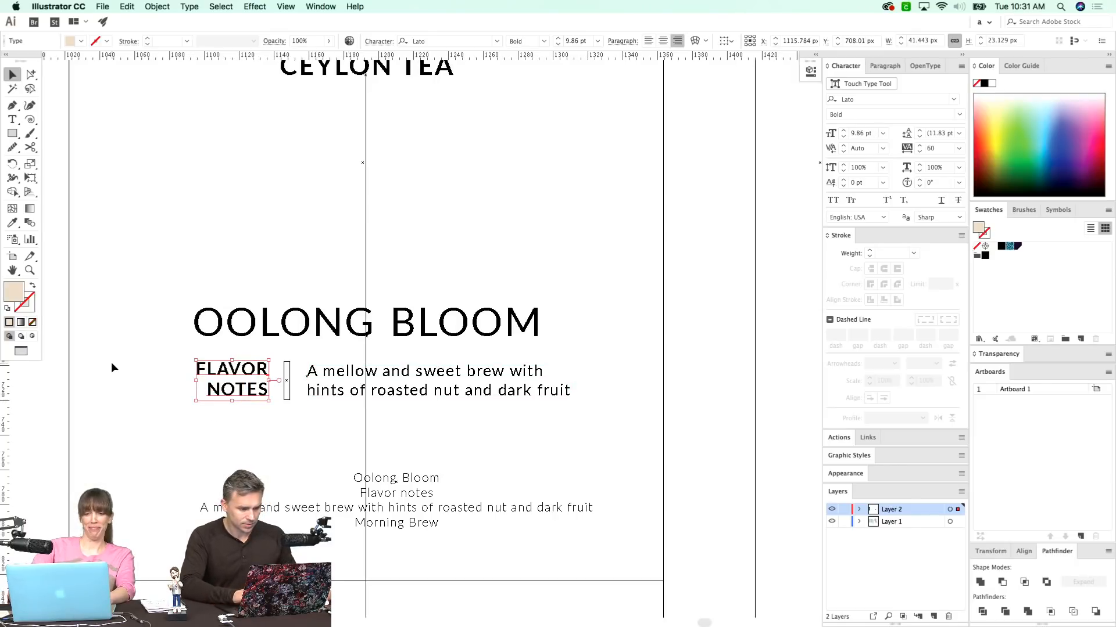
pyautogui.press('super+y')
# - Select the FLAVOR NOTES label, orange divider and description together and scale them down proportionally to about 202 px wide
pyautogui.press('a')
pyautogui.click(287, 398)
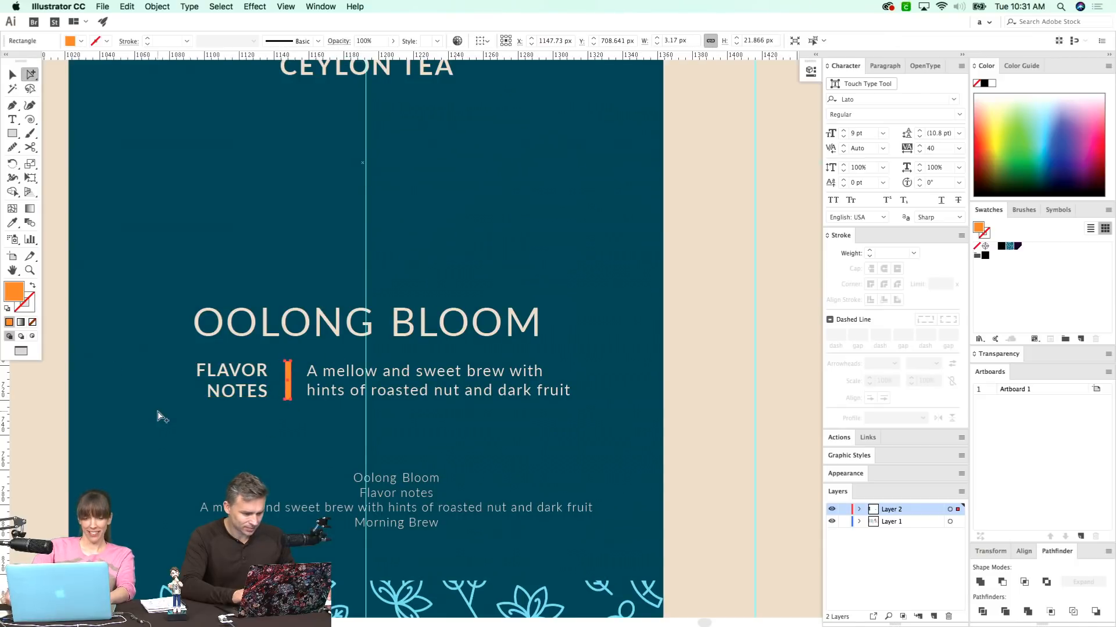
pyautogui.doubleClick(244, 376)
pyautogui.click(351, 375)
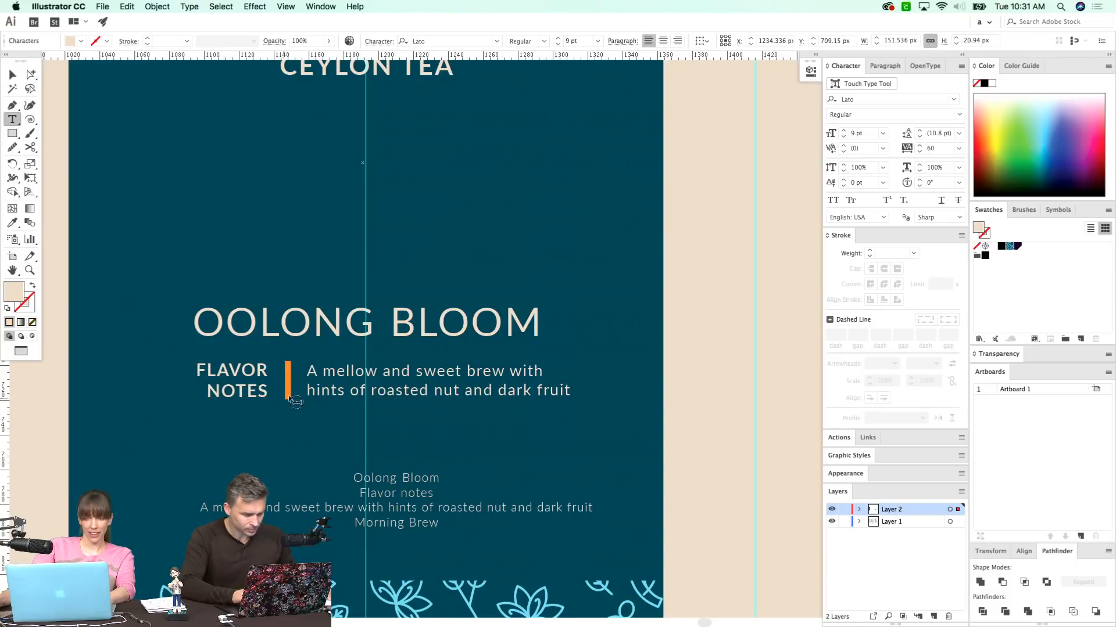
pyautogui.press('a')
pyautogui.click(255, 389)
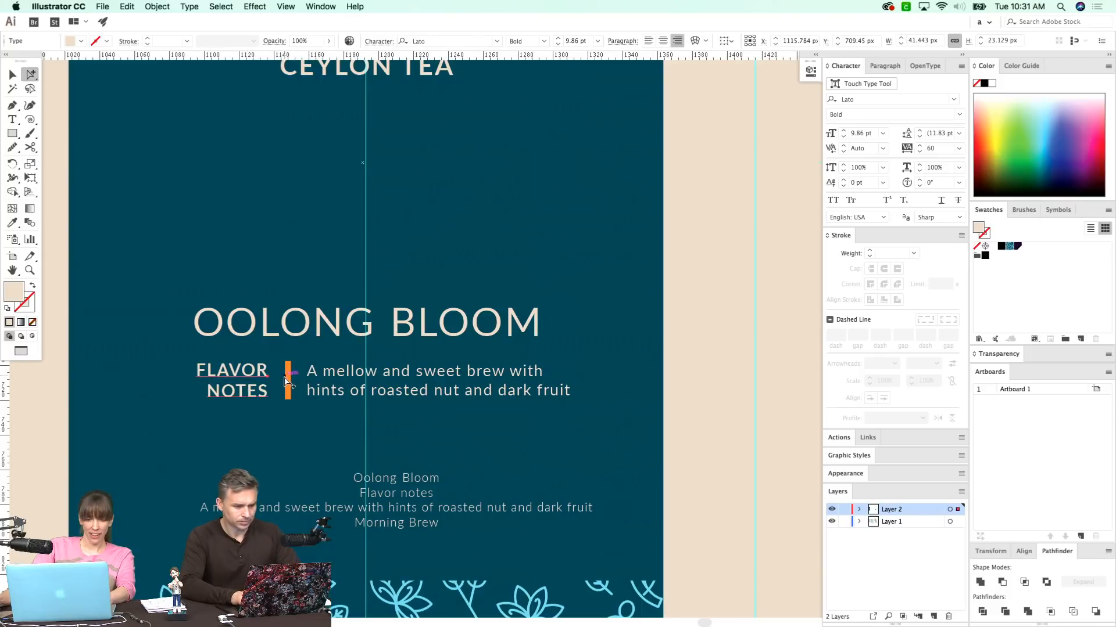
pyautogui.keyDown('shift'); pyautogui.click(288, 380); pyautogui.keyUp('shift')
pyautogui.keyDown('shift'); pyautogui.click(307, 394); pyautogui.keyUp('shift')
pyautogui.press('v')
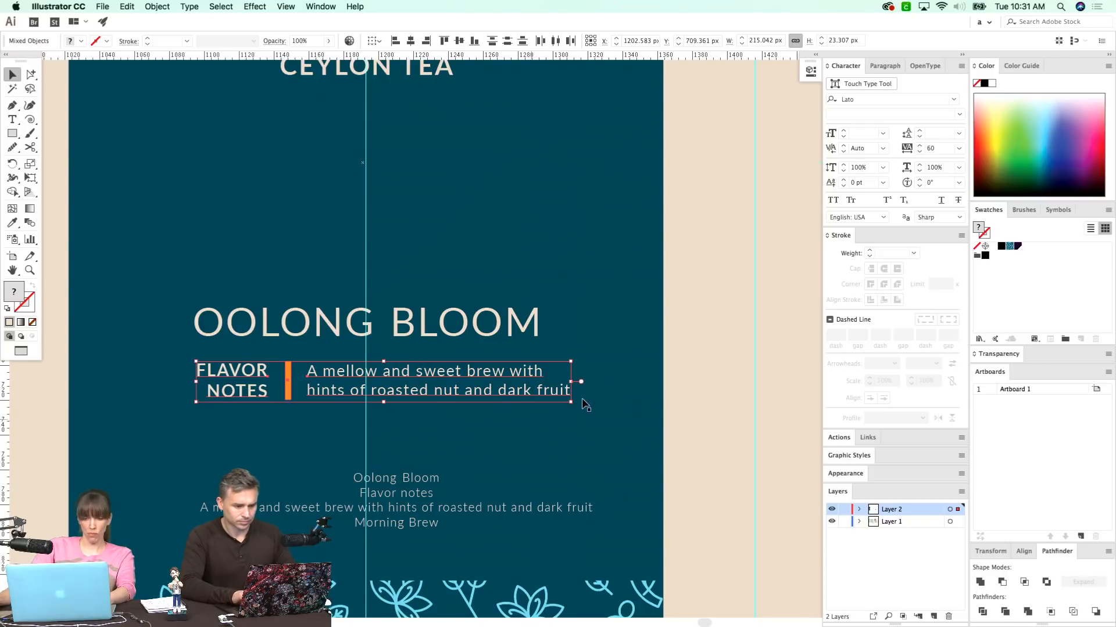
pyautogui.moveTo(572, 405); pyautogui.dragTo(548, 400)
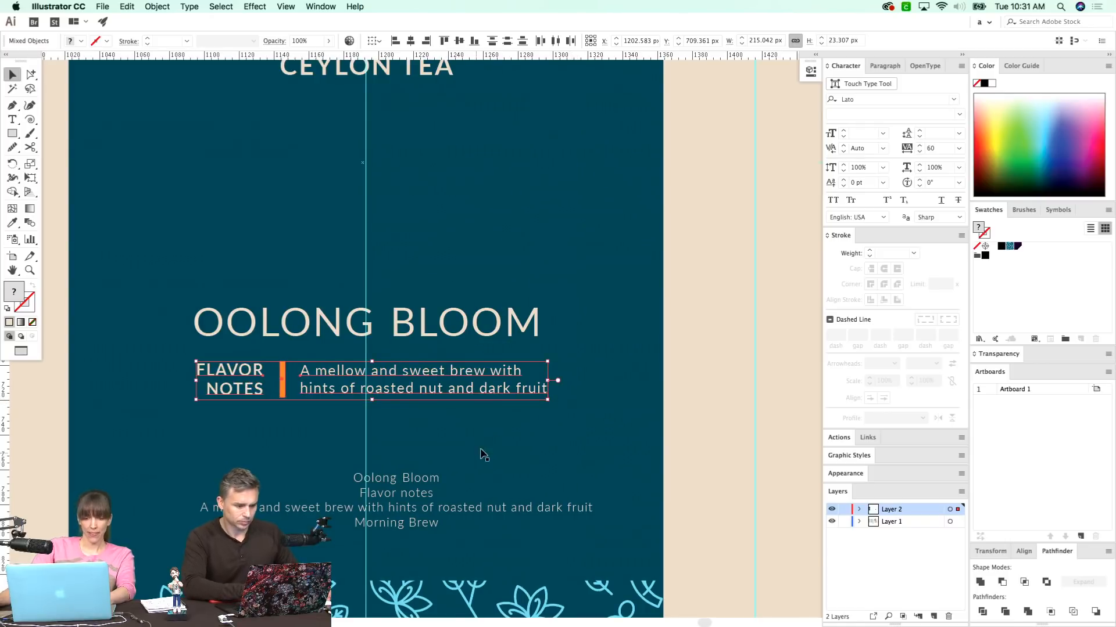
# - Nudge the flavor notes block up slightly, closer to the OOLONG BLOOM title
pyautogui.press('Up')
pyautogui.press('Up')
pyautogui.press('Up')
pyautogui.press('Up')
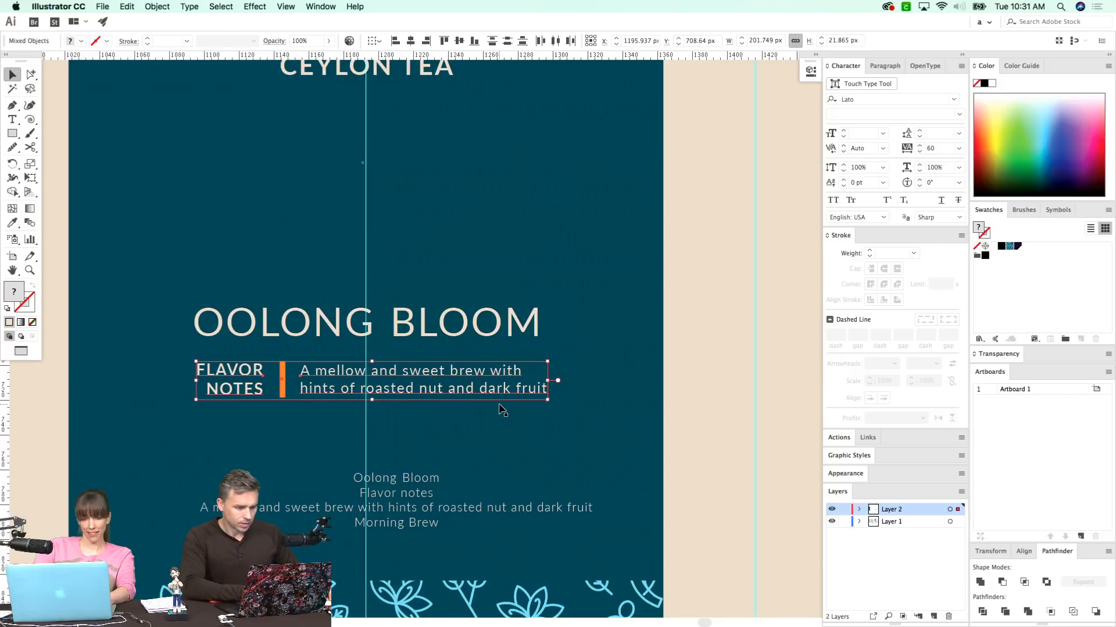
pyautogui.click(503, 410)
# - Draw a straight horizontal beige line about 200 px long beneath the flavor notes block with the Pen tool
pyautogui.scroll(-2, 448, 273)
pyautogui.hscroll(2, 448, 274)
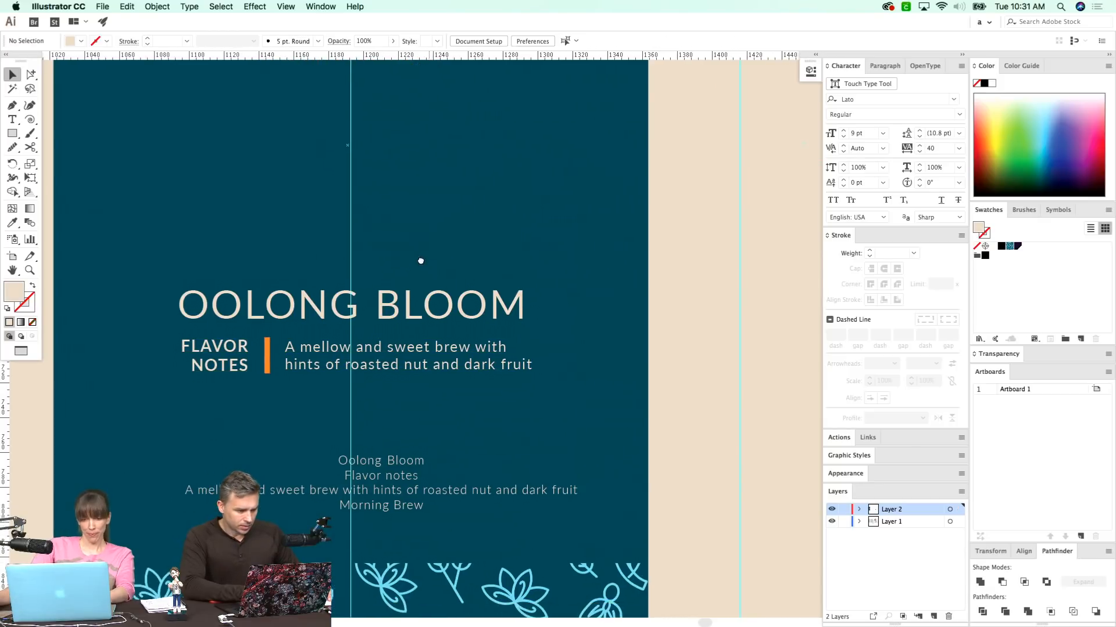
pyautogui.press('p')
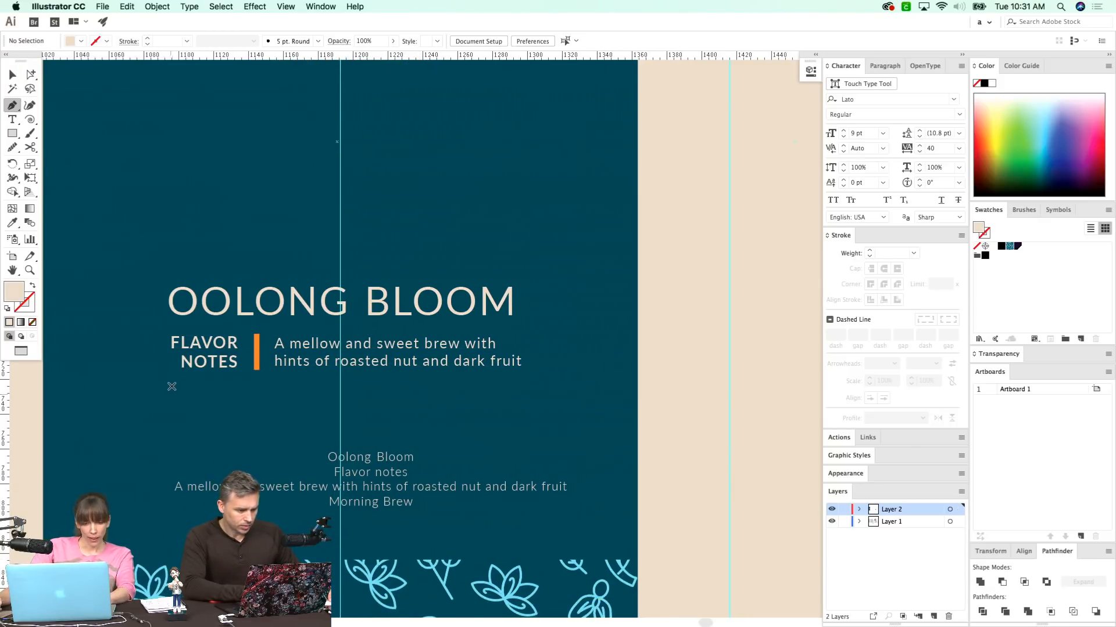
pyautogui.click(172, 388)
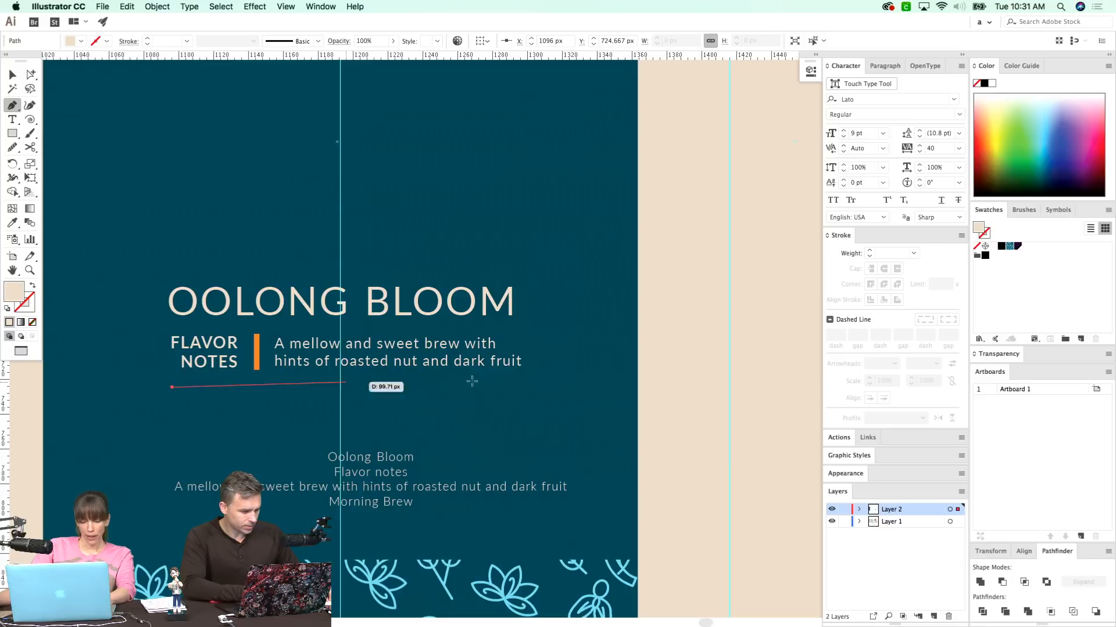
pyautogui.click(519, 388)
pyautogui.moveTo(518, 389); pyautogui.dragTo(628, 388)
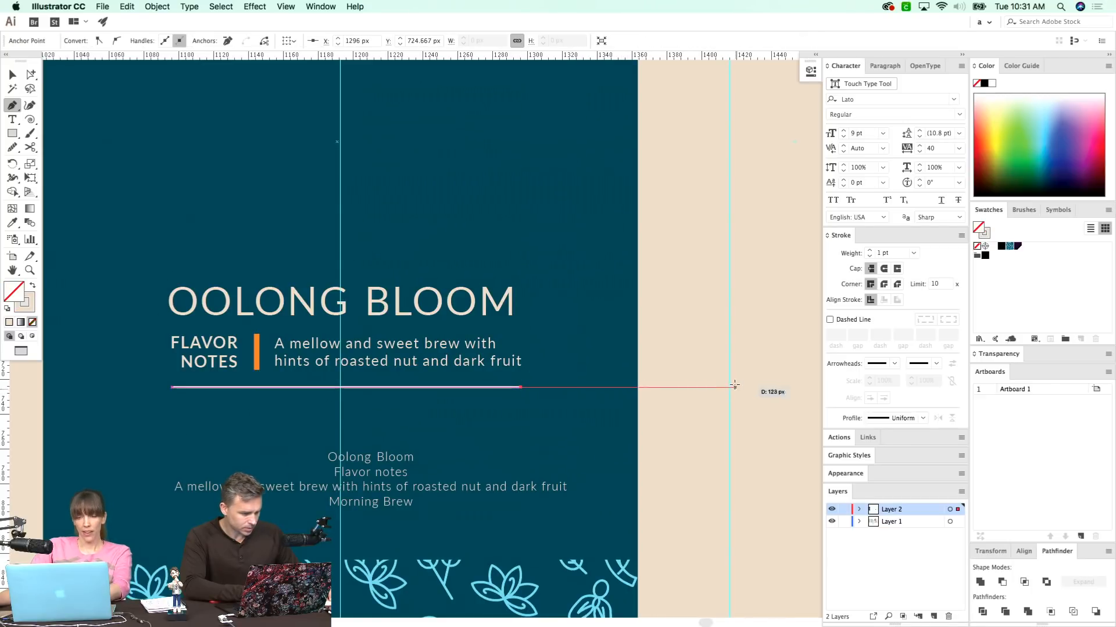
# - Set the stroke weight of the horizontal line to 0.75 pt and deselect it
pyautogui.press('i')
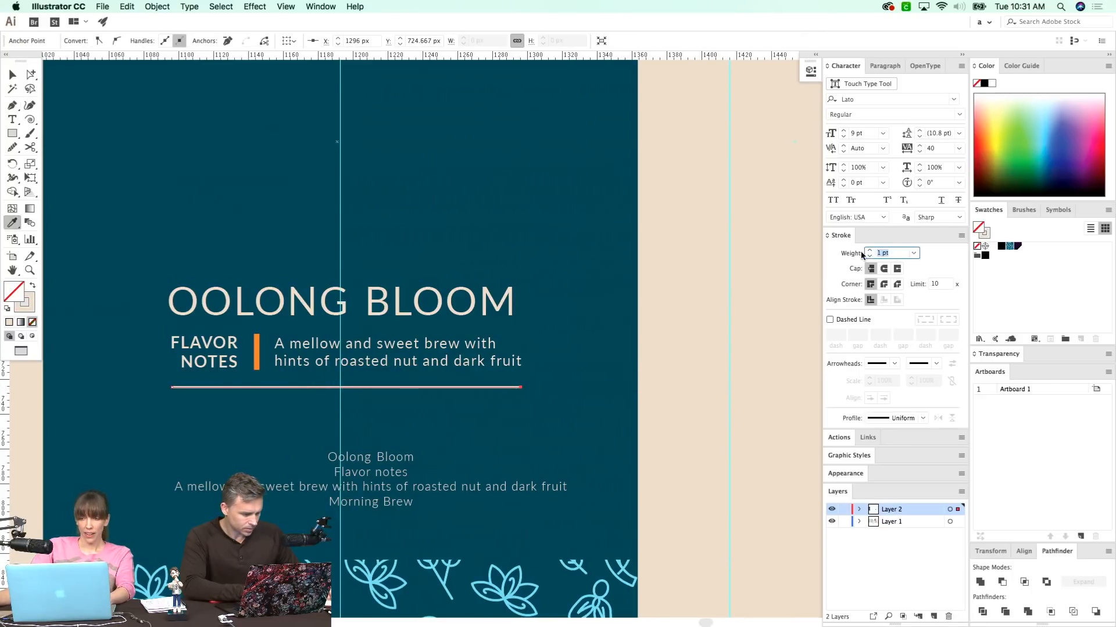
pyautogui.click(870, 256)
pyautogui.press('super+shift+a')
pyautogui.scroll(-3, 508, 331)
pyautogui.hscroll(-3, 493, 373)
pyautogui.scroll(2, 493, 373)
pyautogui.hscroll(1, 493, 373)
pyautogui.scroll(1, 409, 377)
pyautogui.moveTo(407, 381); pyautogui.dragTo(408, 379)
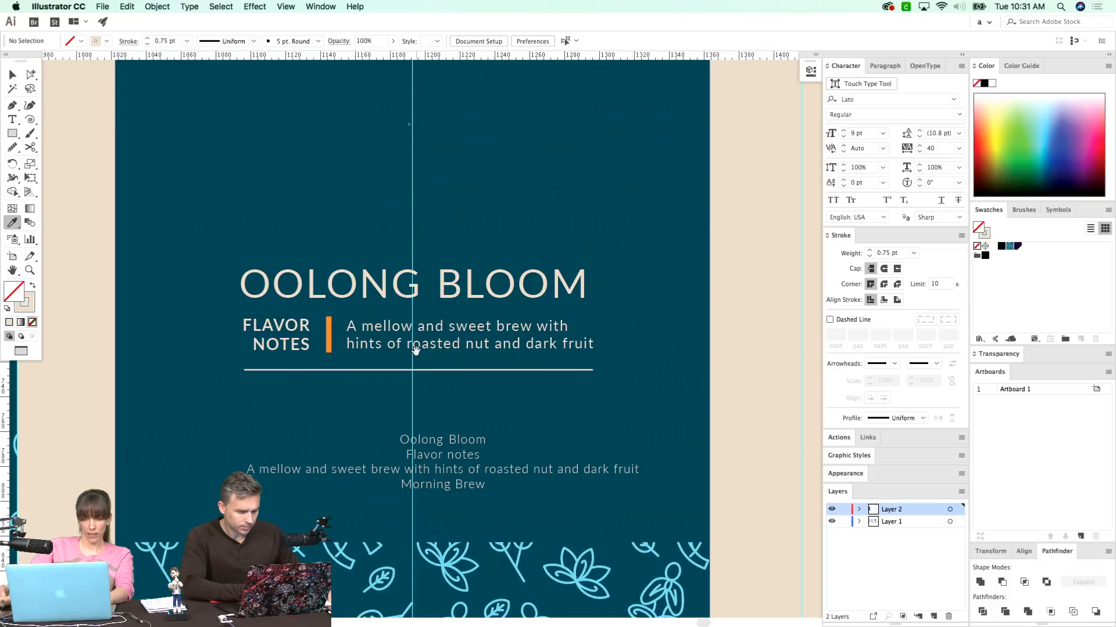
# - Copy the words "Morning Brew" from the last line of the placeholder text
pyautogui.scroll(-3, 416, 351)
pyautogui.moveTo(476, 317); pyautogui.dragTo(463, 347)
pyautogui.press('v')
pyautogui.doubleClick(491, 437)
pyautogui.moveTo(492, 438)
pyautogui.mouseDown()
pyautogui.moveTo(517, 437)
pyautogui.moveTo(466, 444)
pyautogui.moveTo(484, 457)
pyautogui.mouseUp()
pyautogui.keyDown('super'); pyautogui.click(631, 351); pyautogui.keyUp('super')
pyautogui.press('z')
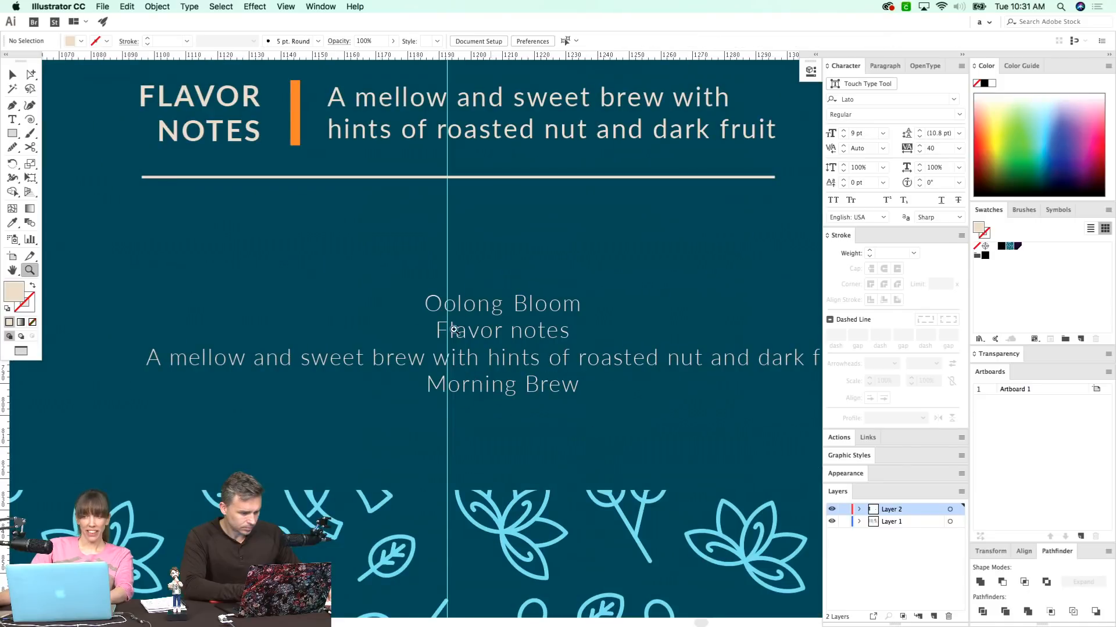
pyautogui.press('t')
pyautogui.moveTo(428, 383); pyautogui.dragTo(592, 379)
pyautogui.press('super+c')
pyautogui.keyDown('super'); pyautogui.click(629, 358); pyautogui.keyUp('super')
# - Paste "Morning Brew" as a separate text object below the horizontal line
pyautogui.press('super+0')
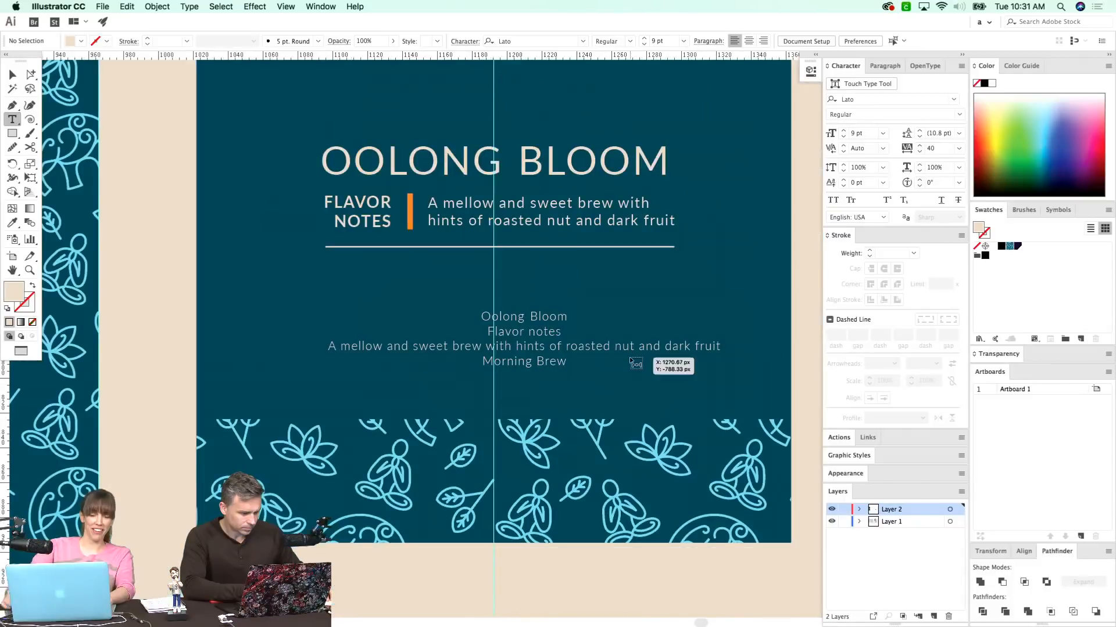
pyautogui.click(394, 300)
pyautogui.press('super+v')
pyautogui.click(12, 74)
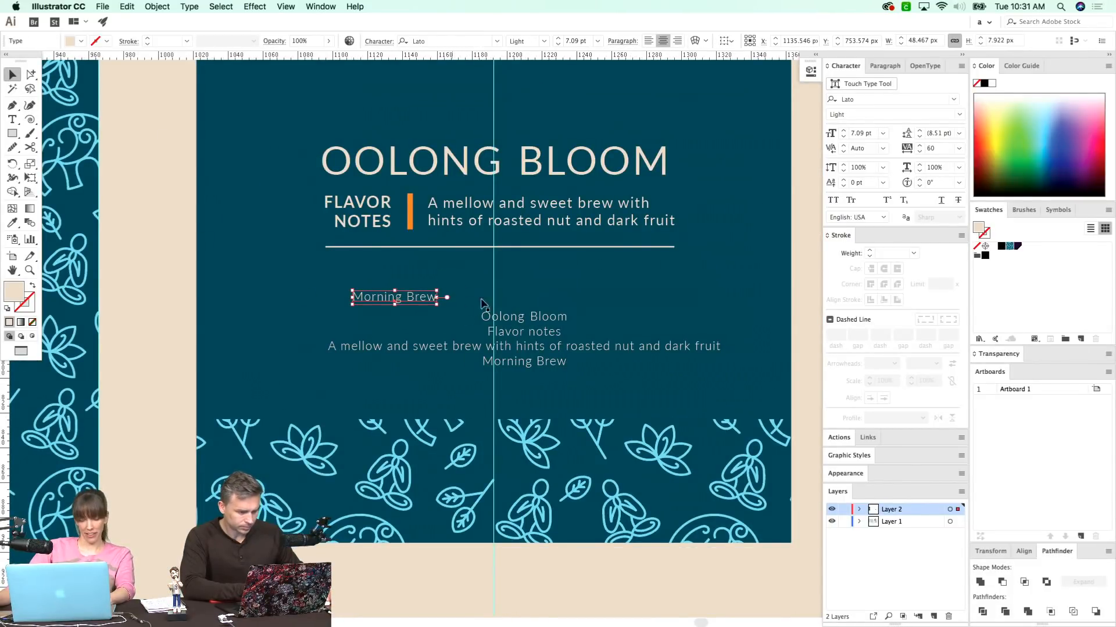
# - Change the pasted Morning Brew text to all caps, size it at 17.26 pt and center it below the line
pyautogui.moveTo(438, 291); pyautogui.dragTo(599, 291)
pyautogui.press('super+shift+k')
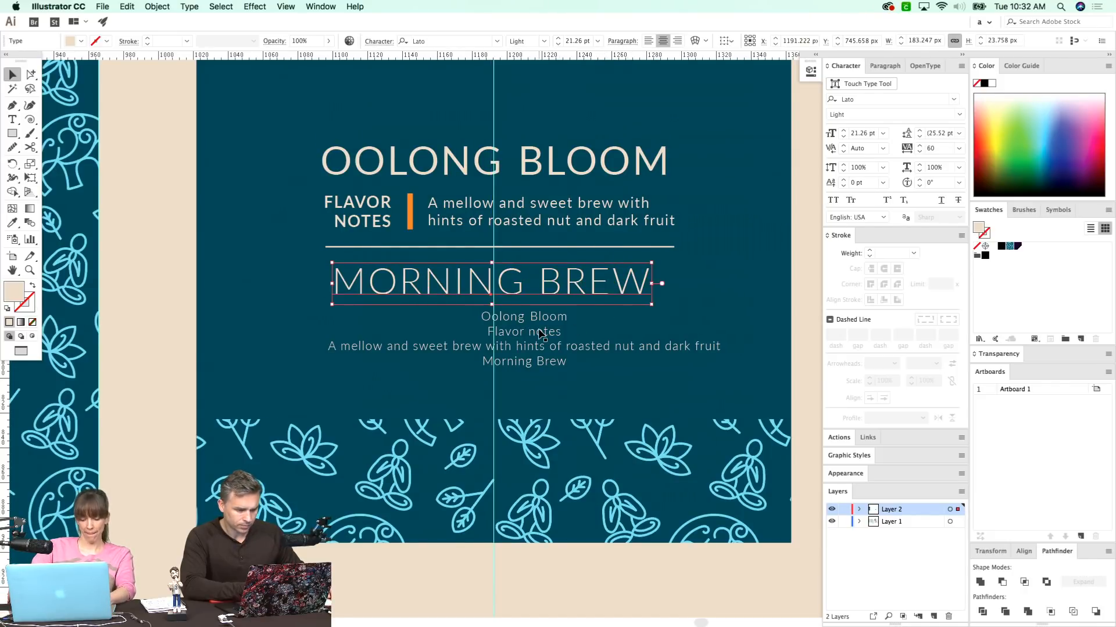
pyautogui.press('super+shift+comma')
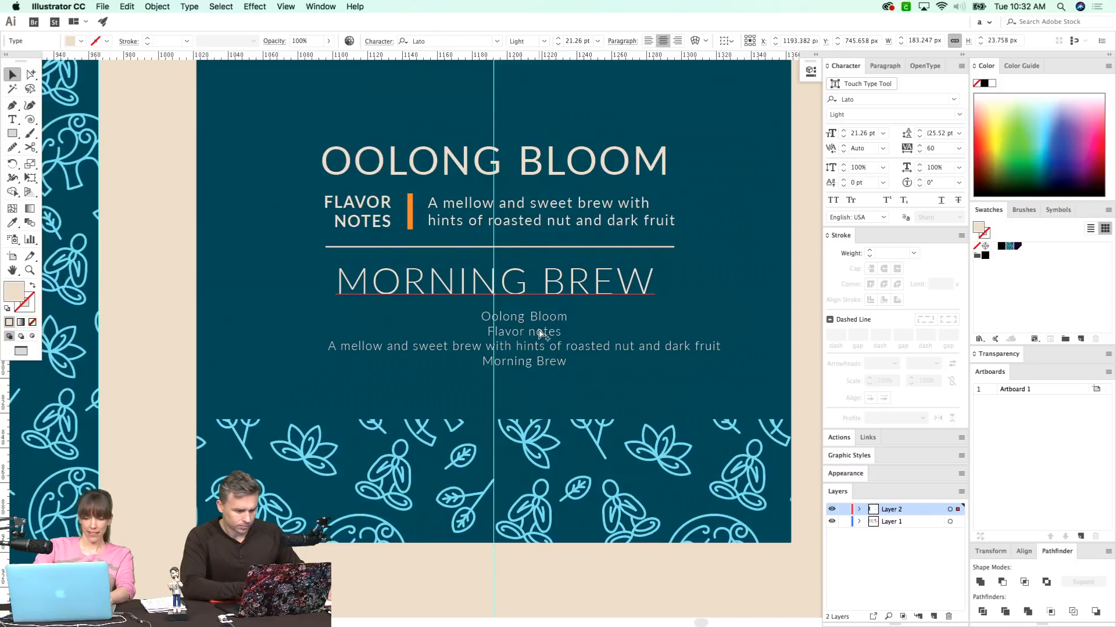
pyautogui.press('super+shift+comma')
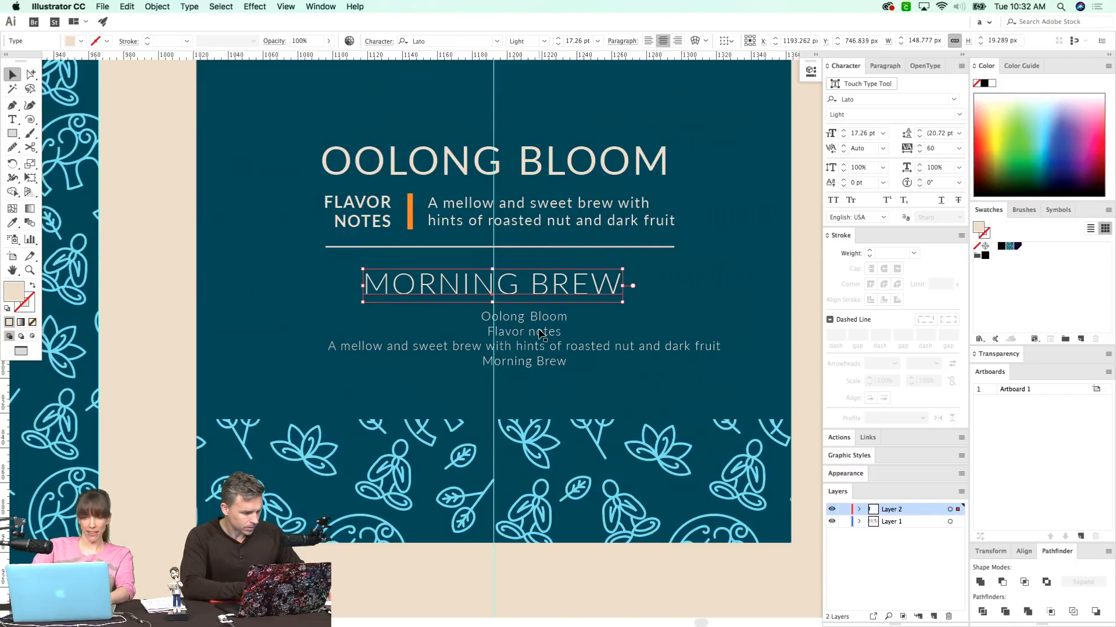
pyautogui.press('super+shift+a')
# - Delete the four-line placeholder text below MORNING BREW
pyautogui.scroll(-2, 540, 330)
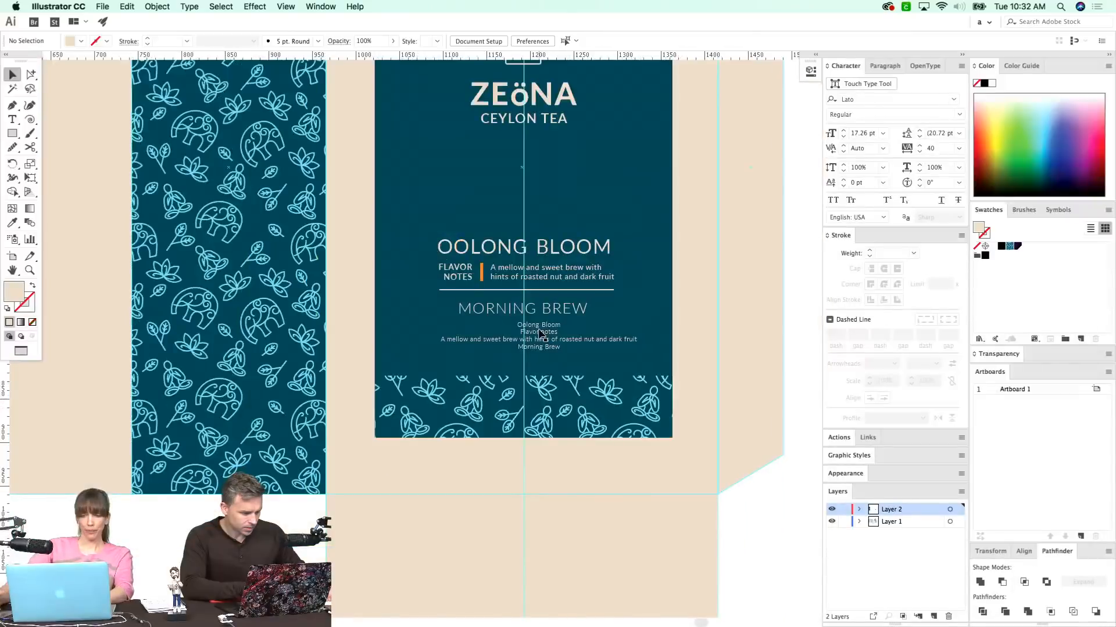
pyautogui.moveTo(472, 401); pyautogui.dragTo(473, 401)
pyautogui.press('Delete')
# - Select the whole OOLONG BLOOM to MORNING BREW text block and move it down toward the bottom pattern strip
pyautogui.moveTo(492, 345); pyautogui.dragTo(419, 442)
pyautogui.press('super+y')
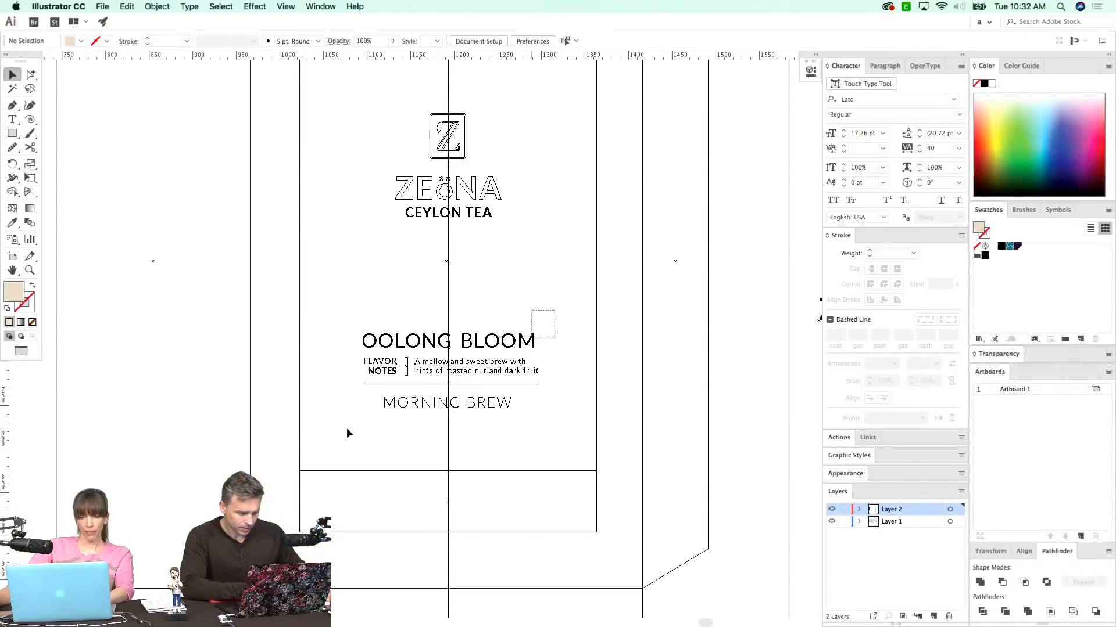
pyautogui.moveTo(354, 422); pyautogui.dragTo(549, 377)
pyautogui.press('super+y')
pyautogui.press('Down')
pyautogui.press('Down')
pyautogui.press('Down')
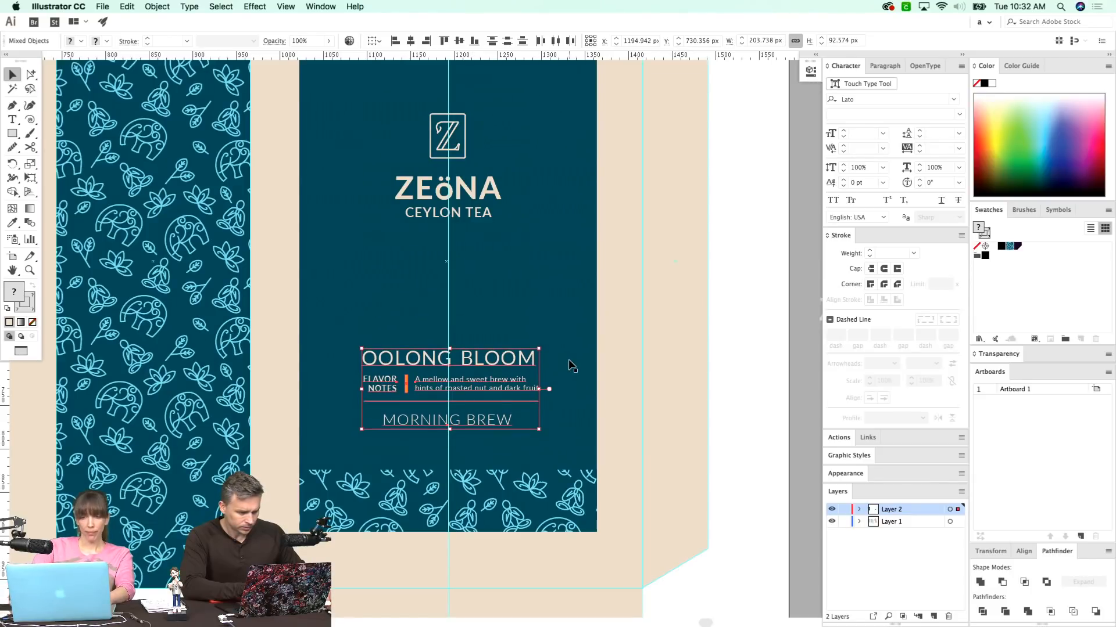
pyautogui.press('shift+super+a')
# - Move the orange band on the box front slightly up, away from the Z logo
pyautogui.scroll(5, 528, 269)
pyautogui.hscroll(-1, 529, 269)
pyautogui.scroll(10, 482, 332)
pyautogui.hscroll(1, 483, 332)
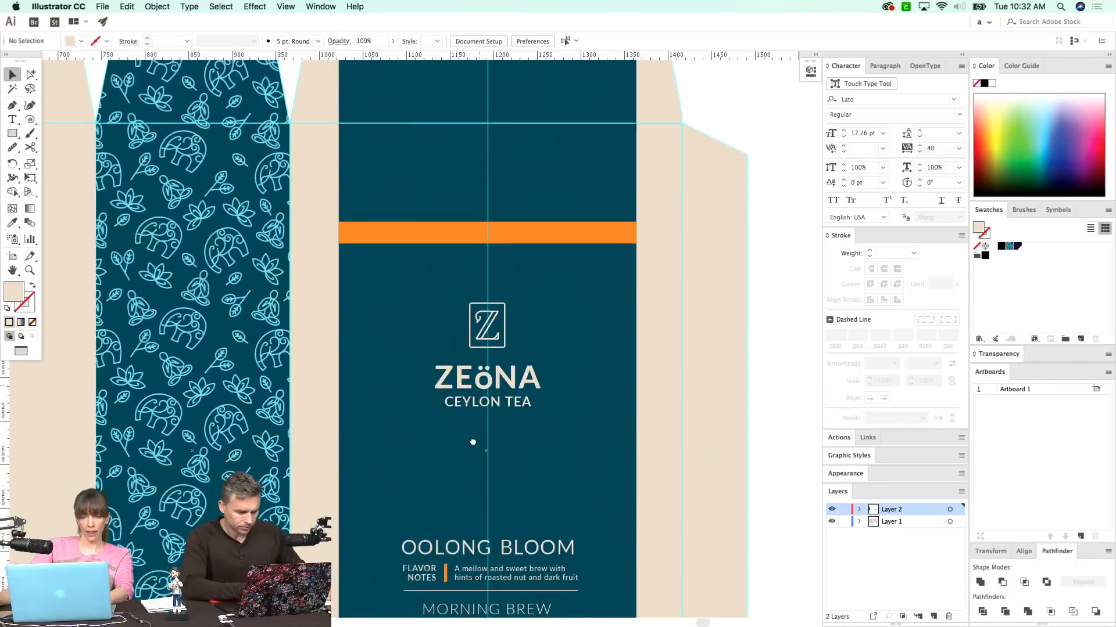
pyautogui.moveTo(485, 351); pyautogui.dragTo(485, 340)
pyautogui.press('shift+super+a')
# - Look past the sketch photos outside the artboard for the teal pattern tile with the elephant drawings
pyautogui.moveTo(424, 388); pyautogui.dragTo(449, 251)
pyautogui.hscroll(5, 449, 251)
pyautogui.scroll(3, 449, 251)
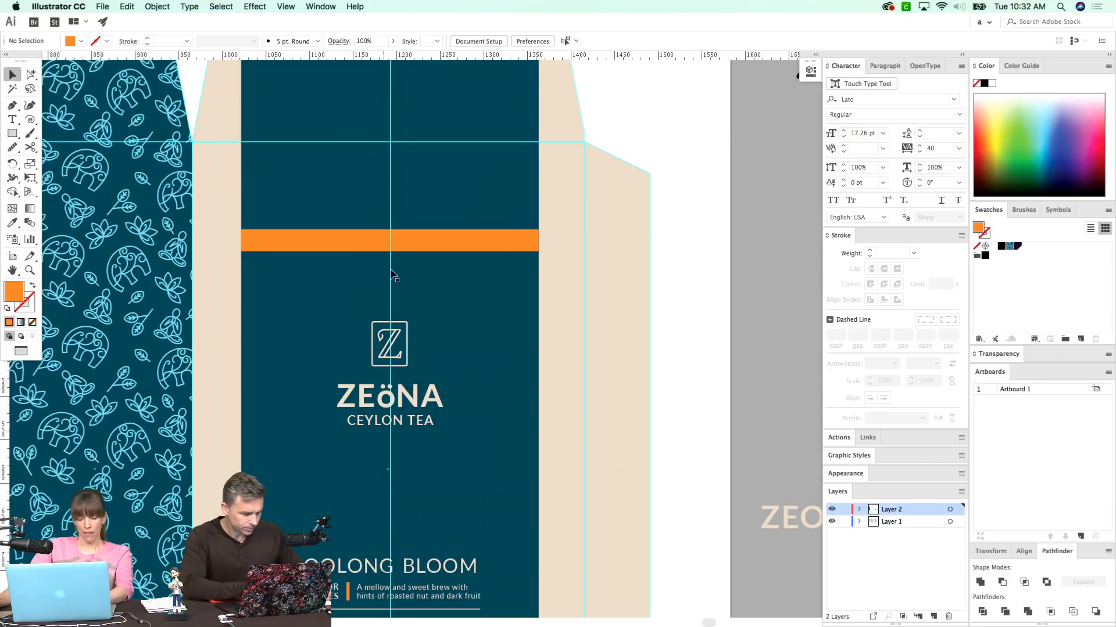
pyautogui.hscroll(10, 383, 291)
pyautogui.scroll(-4, 383, 291)
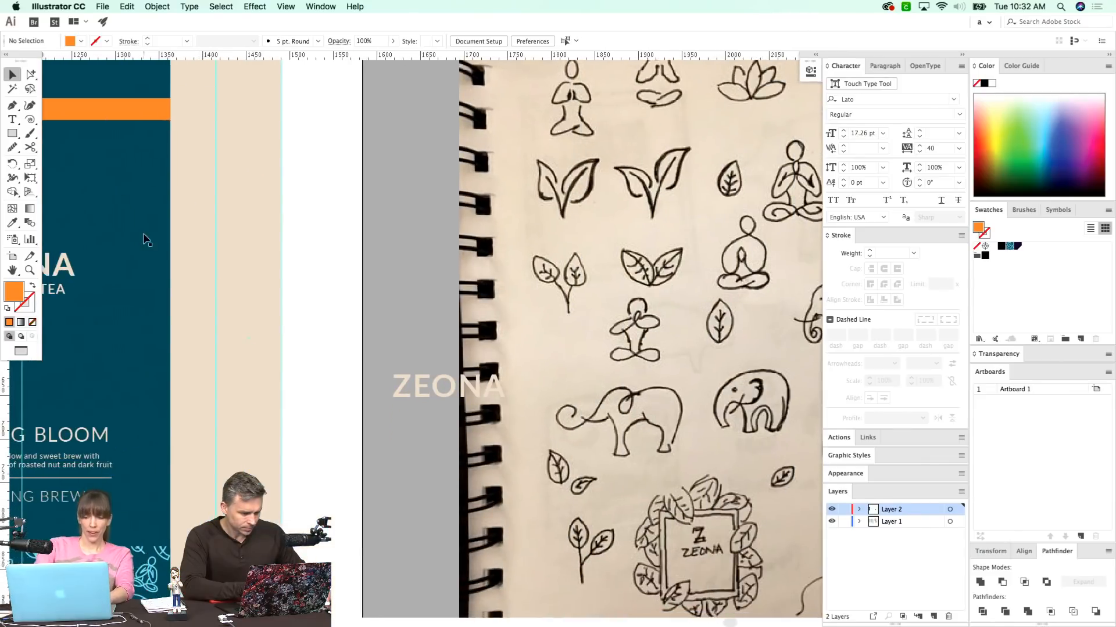
pyautogui.press('super+minus')
pyautogui.press('super+minus')
pyautogui.press('super+minus')
pyautogui.hscroll(5, 593, 386)
pyautogui.scroll(-1, 593, 386)
pyautogui.press('z')
pyautogui.moveTo(710, 420); pyautogui.dragTo(314, 402)
pyautogui.hscroll(-5, 314, 402)
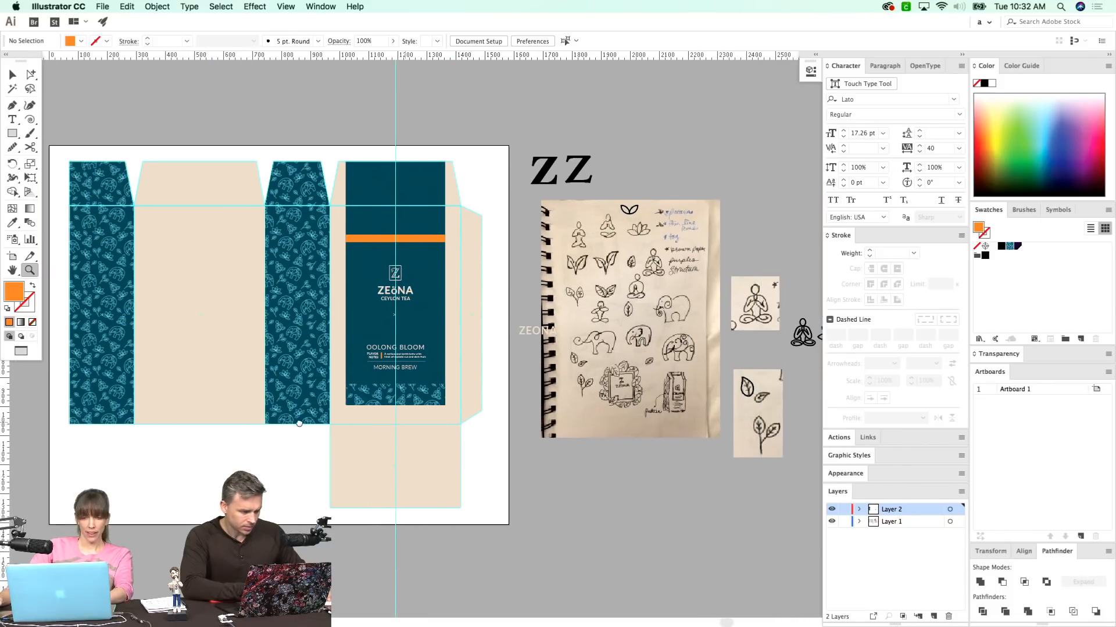
pyautogui.hscroll(8, 299, 424)
pyautogui.scroll(-2, 379, 400)
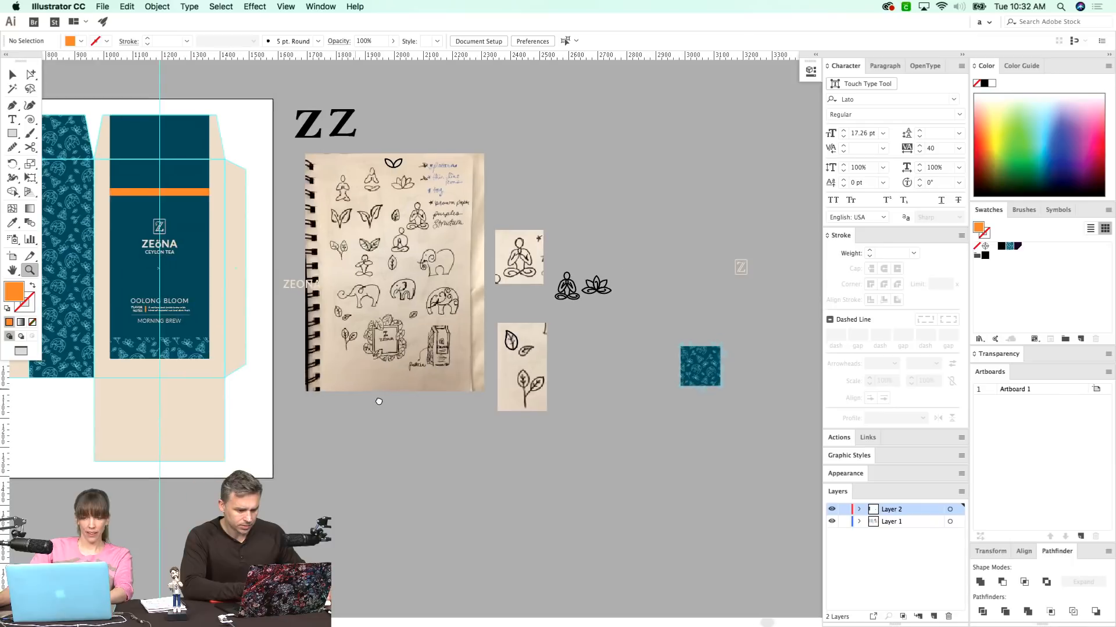
pyautogui.hscroll(2, 376, 401)
pyautogui.moveTo(731, 311); pyautogui.dragTo(612, 418)
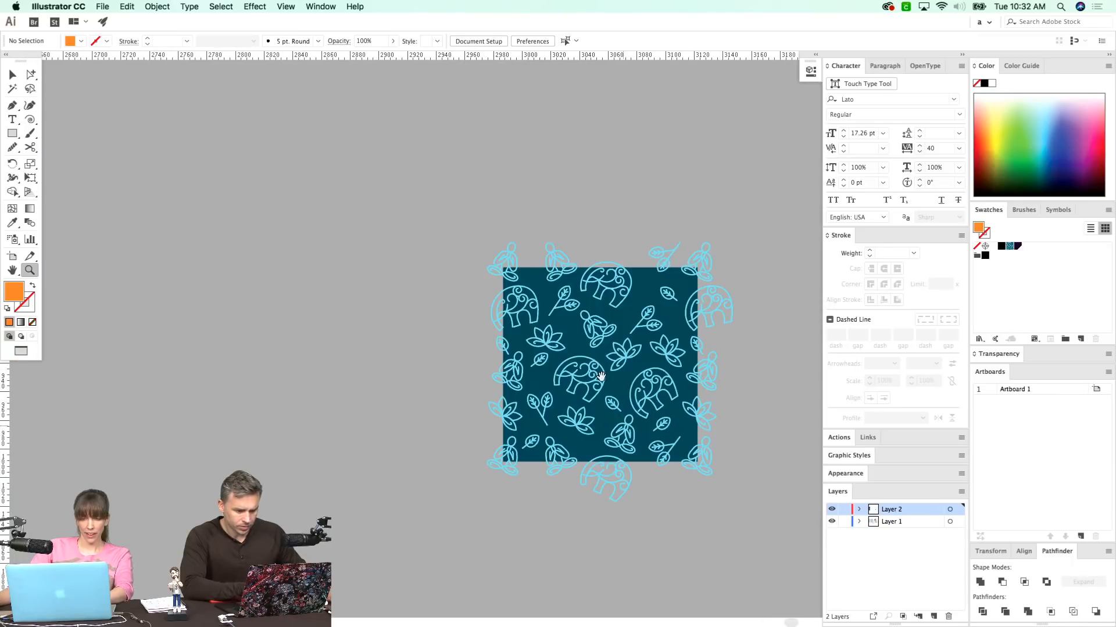
# - Select the elephant drawing in the middle of the teal pattern tile and remove its fill
pyautogui.click(556, 447)
pyautogui.hotkey('ctrl', 'y')
pyautogui.press('a')
pyautogui.moveTo(653, 319); pyautogui.dragTo(505, 440)
pyautogui.hotkey('ctrl', 'y')
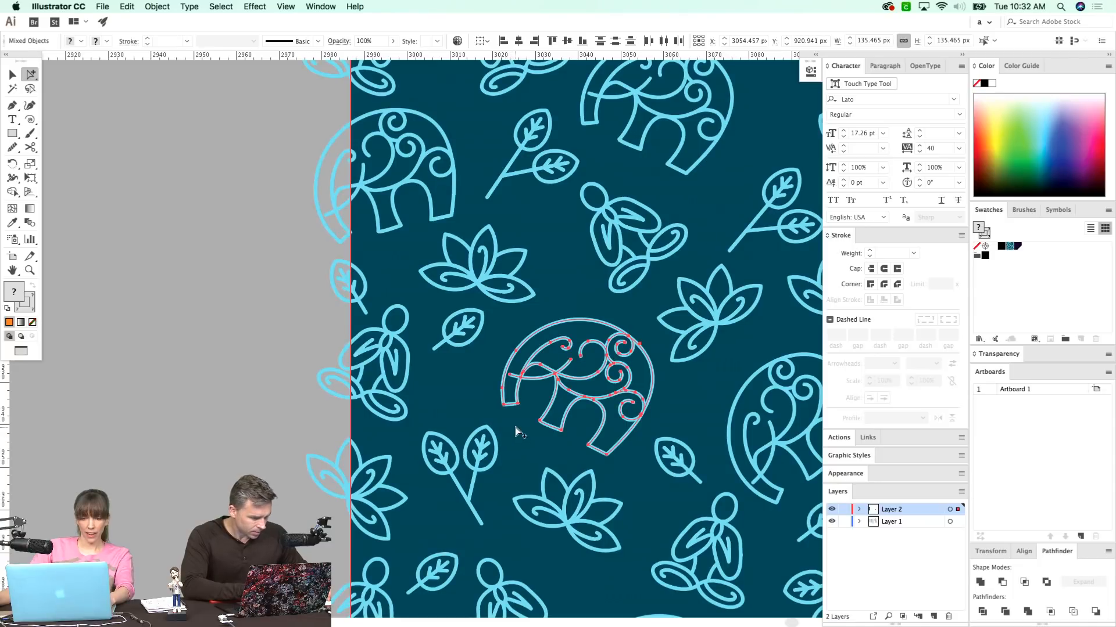
pyautogui.press('/')
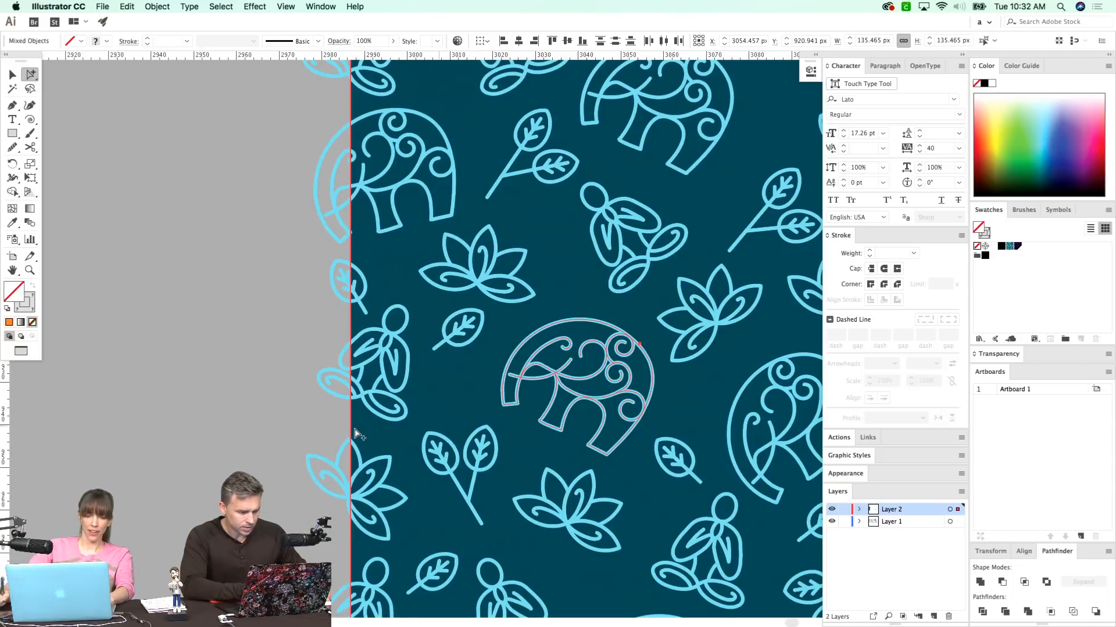
# - Paste a copy of the selected elephant and place it on the empty canvas below the black meditating figure and lotus
pyautogui.hotkey('ctrl', '-')
pyautogui.hotkey('ctrl', '-')
pyautogui.hotkey('ctrl', '-')
pyautogui.hotkey('ctrl', '-')
pyautogui.hotkey('ctrl', '-')
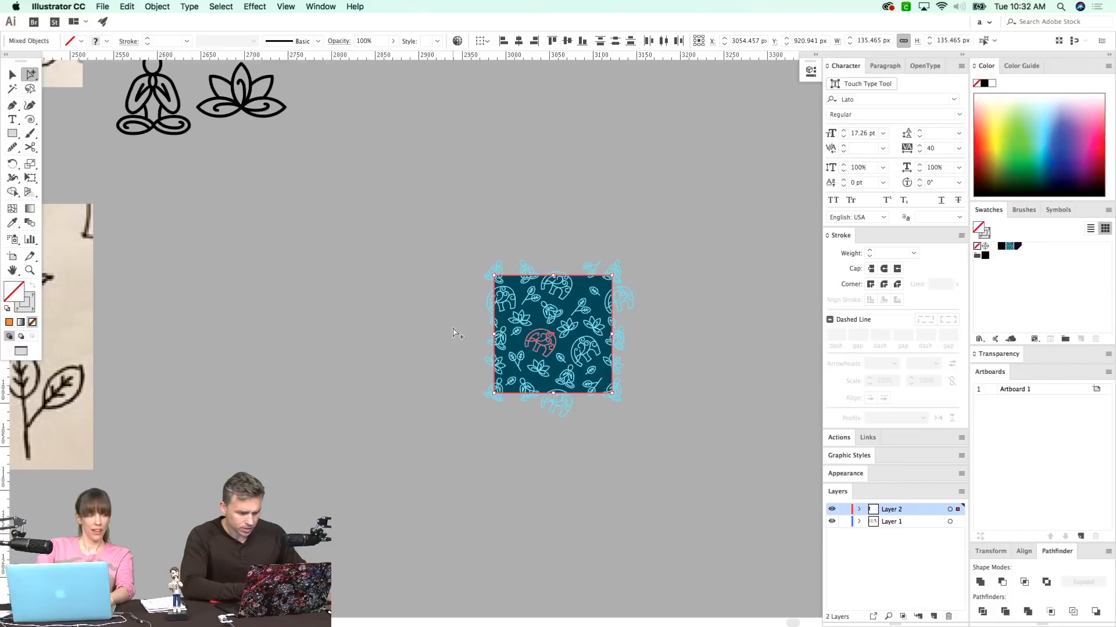
pyautogui.click(452, 327)
pyautogui.moveTo(453, 375); pyautogui.dragTo(606, 449)
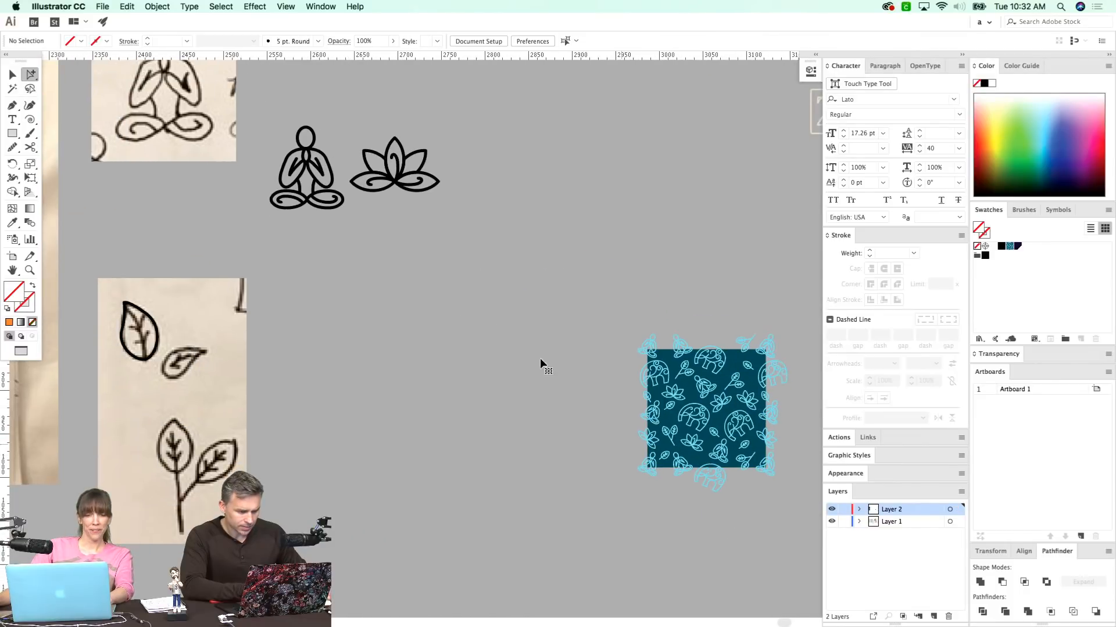
pyautogui.hotkey('ctrl', 'v')
pyautogui.press('v')
pyautogui.moveTo(538, 344); pyautogui.dragTo(355, 356)
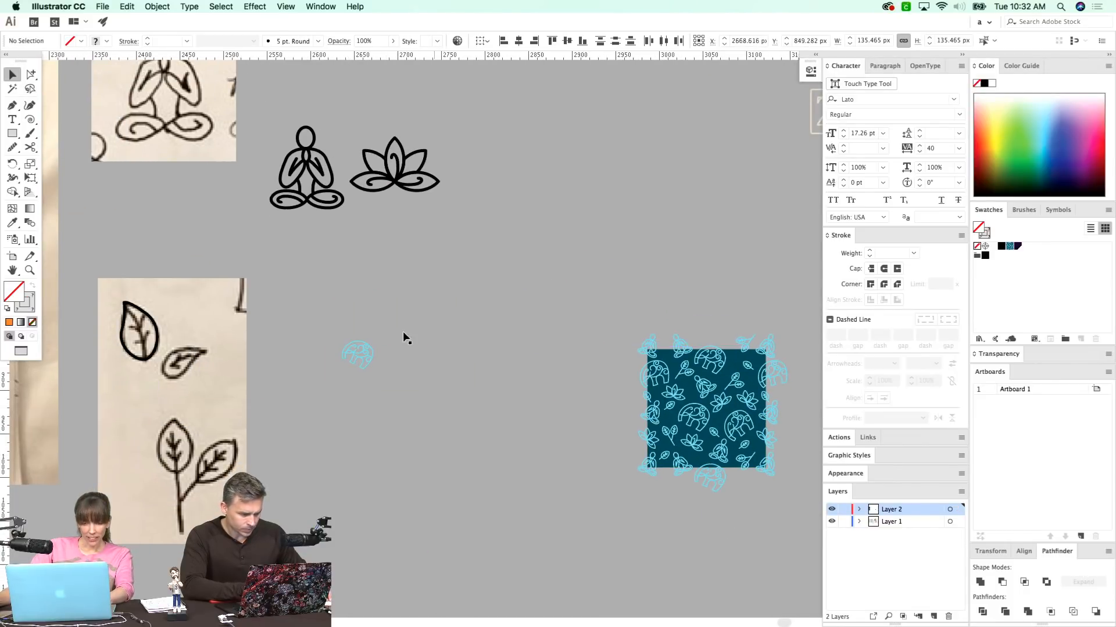
# - Rotate the pasted elephant upright and enlarge it to about 79 px wide
pyautogui.press('a')
pyautogui.click(186, 248)
pyautogui.doubleClick(358, 355)
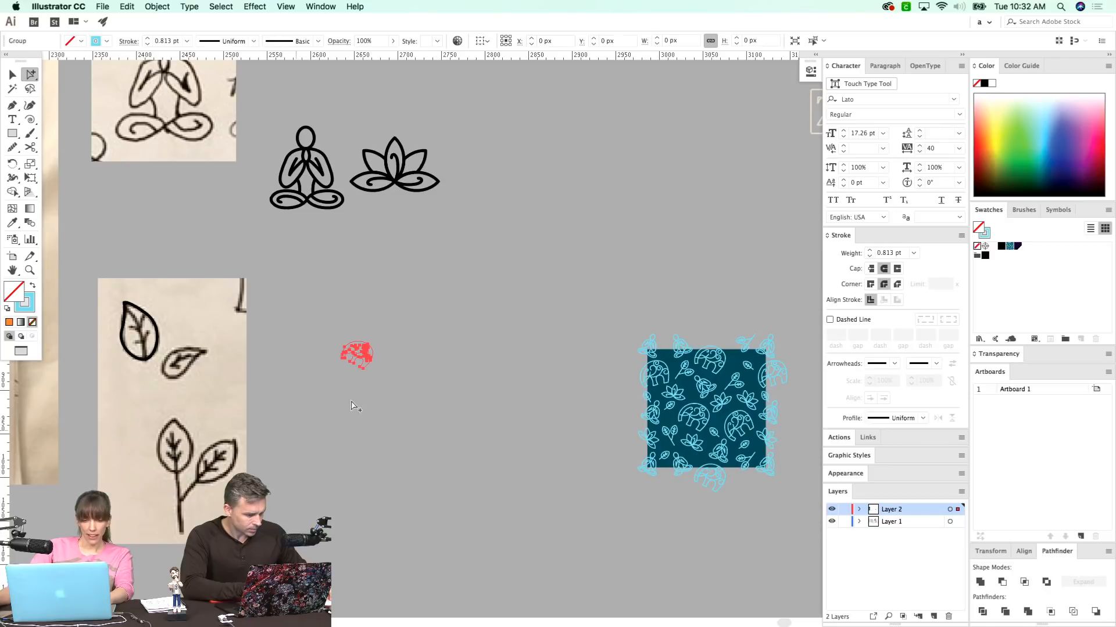
pyautogui.press('e')
pyautogui.moveTo(431, 354)
pyautogui.mouseDown()
pyautogui.moveTo(398, 329)
pyautogui.moveTo(411, 324)
pyautogui.mouseUp()
pyautogui.press('v')
pyautogui.moveTo(485, 445); pyautogui.dragTo(805, 523)
pyautogui.press('super+minus')
pyautogui.press('super+shift+b')
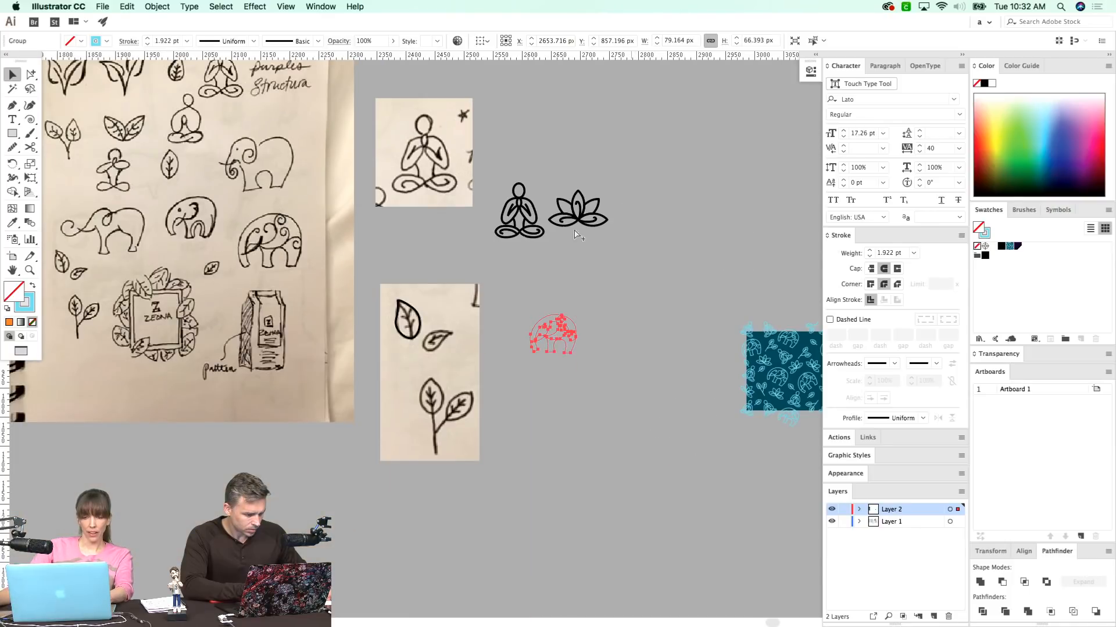
# - Move the elephant onto the box front above the orange band and level its feet
pyautogui.moveTo(557, 337)
pyautogui.mouseDown()
pyautogui.moveTo(386, 375)
pyautogui.moveTo(153, 459)
pyautogui.moveTo(262, 463)
pyautogui.moveTo(613, 570)
pyautogui.moveTo(161, 97)
pyautogui.mouseUp()
pyautogui.moveTo(299, 252); pyautogui.dragTo(413, 320)
pyautogui.moveTo(368, 134); pyautogui.dragTo(178, 297)
pyautogui.press('v')
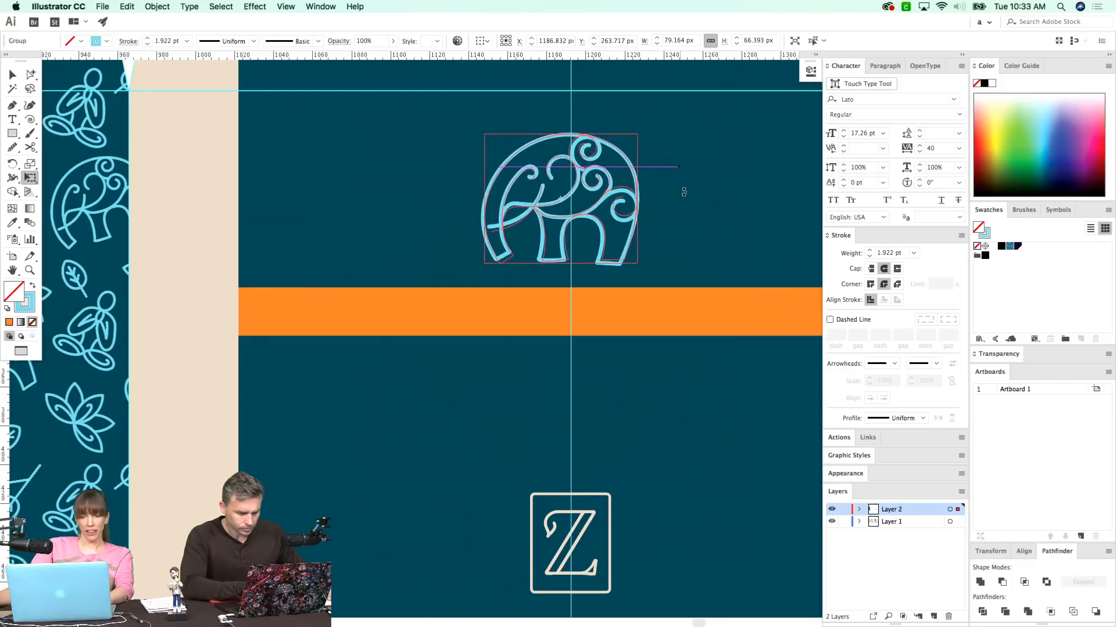
# - Nudge the elephant sideways toward the vertical centre guide and slightly down toward the orange band
pyautogui.press('Right')
pyautogui.press('Right')
pyautogui.press('Right')
pyautogui.press('Right')
pyautogui.press('Right')
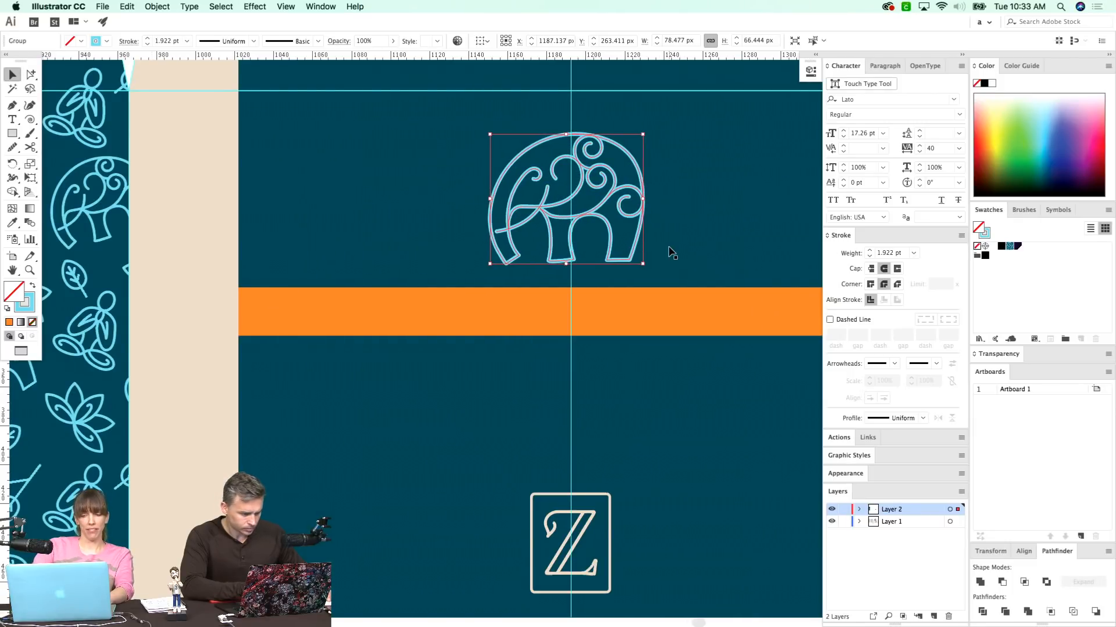
pyautogui.press('Down')
pyautogui.press('Down')
pyautogui.press('Down')
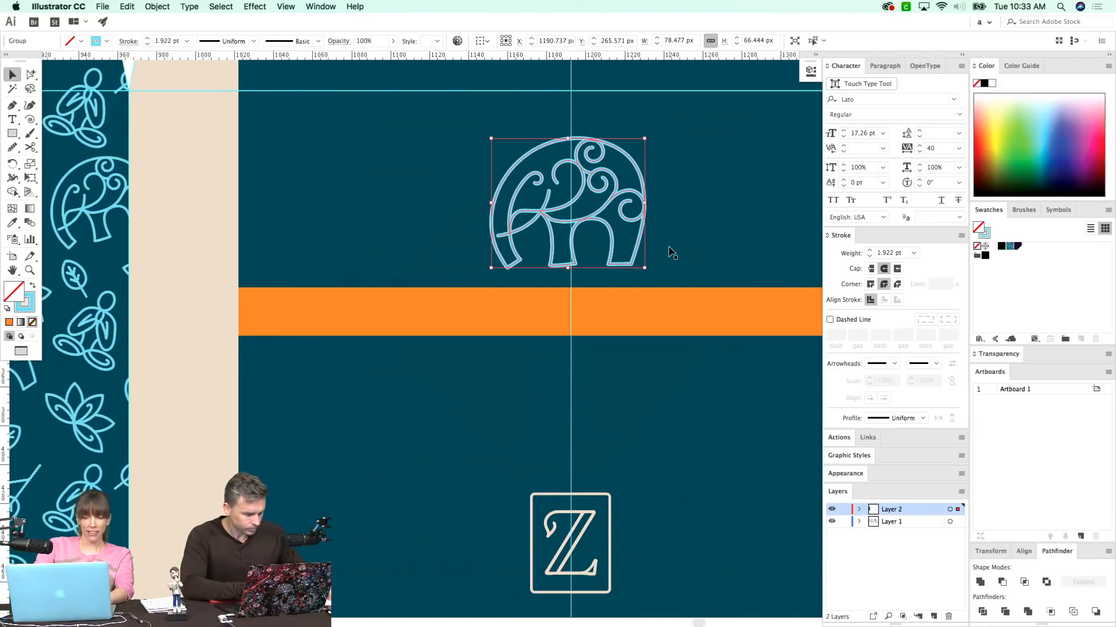
# - Scale the elephant down to about 67 px wide and nudge it to sit centred just above the orange band
pyautogui.press('super+minus')
pyautogui.moveTo(599, 296); pyautogui.dragTo(585, 306)
pyautogui.hotkey('shift', 'Right')
pyautogui.press('Left')
pyautogui.press('Left')
pyautogui.press('Left')
pyautogui.press('super+shift+a')
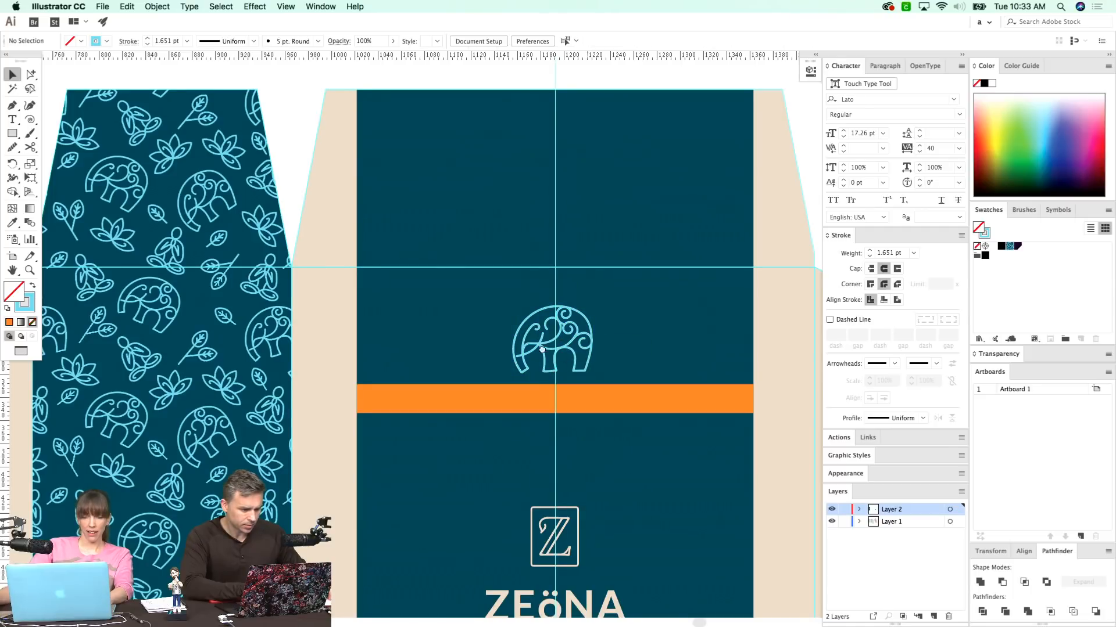
pyautogui.moveTo(591, 401); pyautogui.dragTo(528, 353)
pyautogui.click(498, 302)
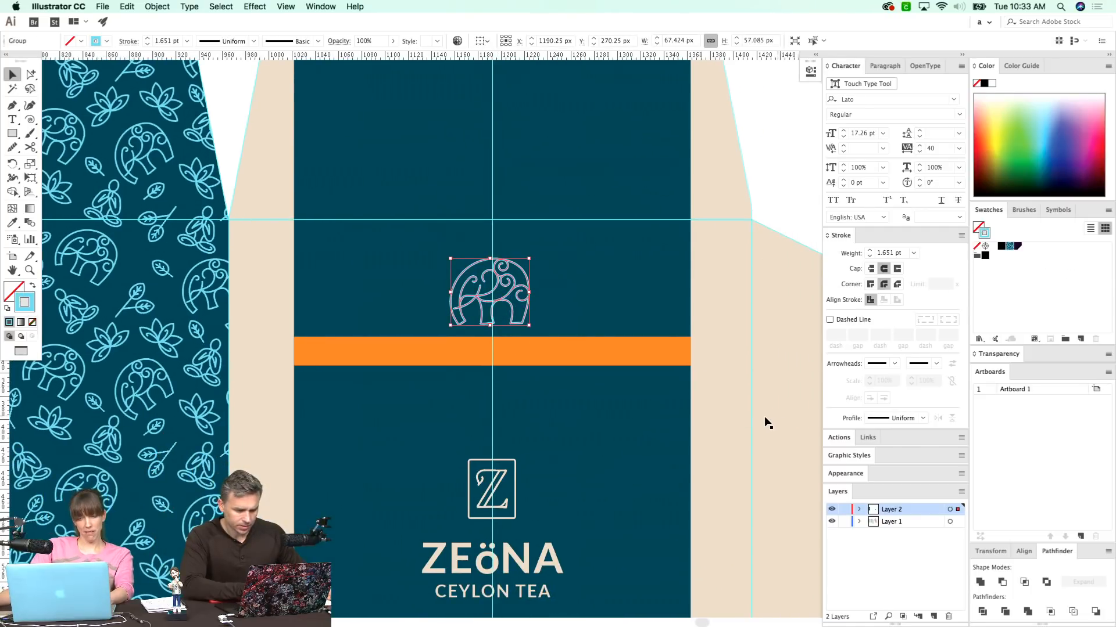
pyautogui.press('super+shift+a')
# - Sample the beige of the box's side panel and save it as a new swatch
pyautogui.scroll(-3, 707, 445)
pyautogui.hscroll(3, 707, 445)
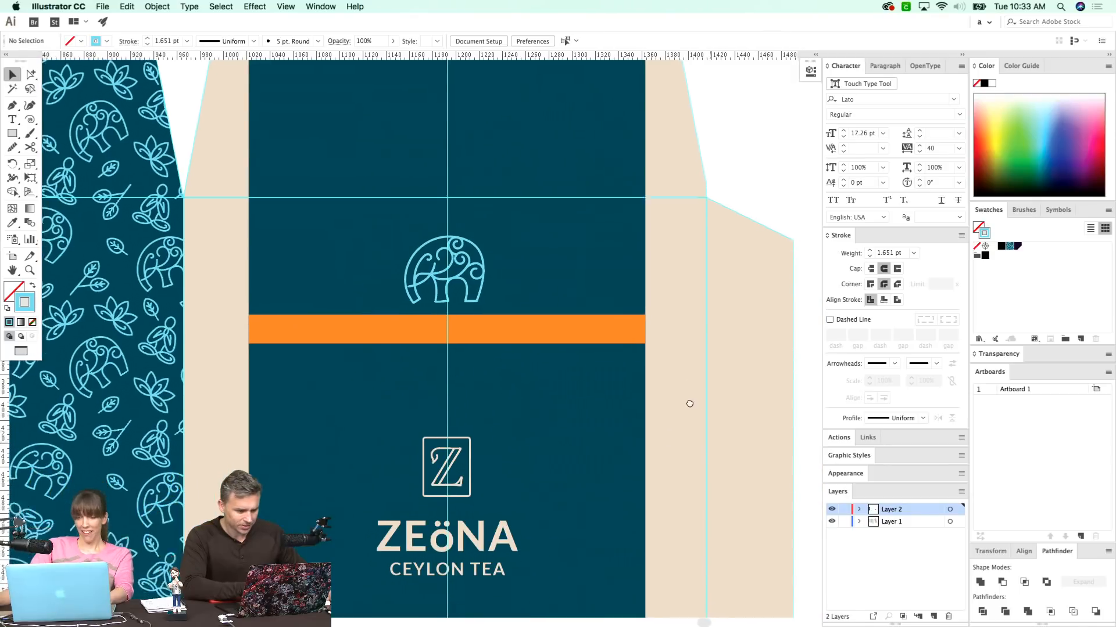
pyautogui.press('i')
pyautogui.click(697, 437)
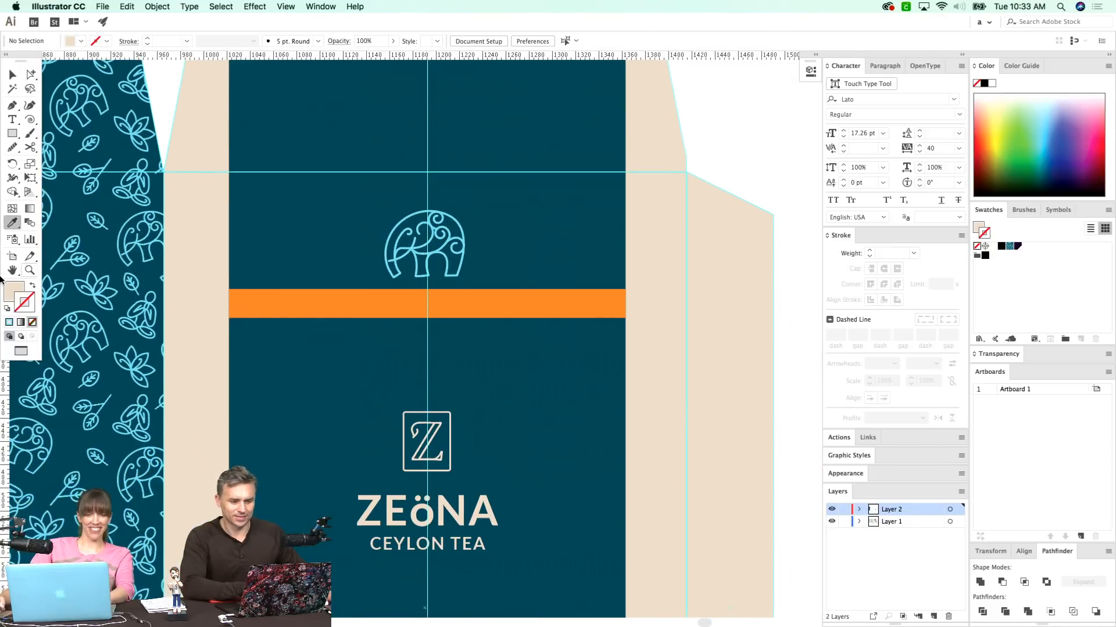
pyautogui.moveTo(978, 227); pyautogui.dragTo(1038, 262)
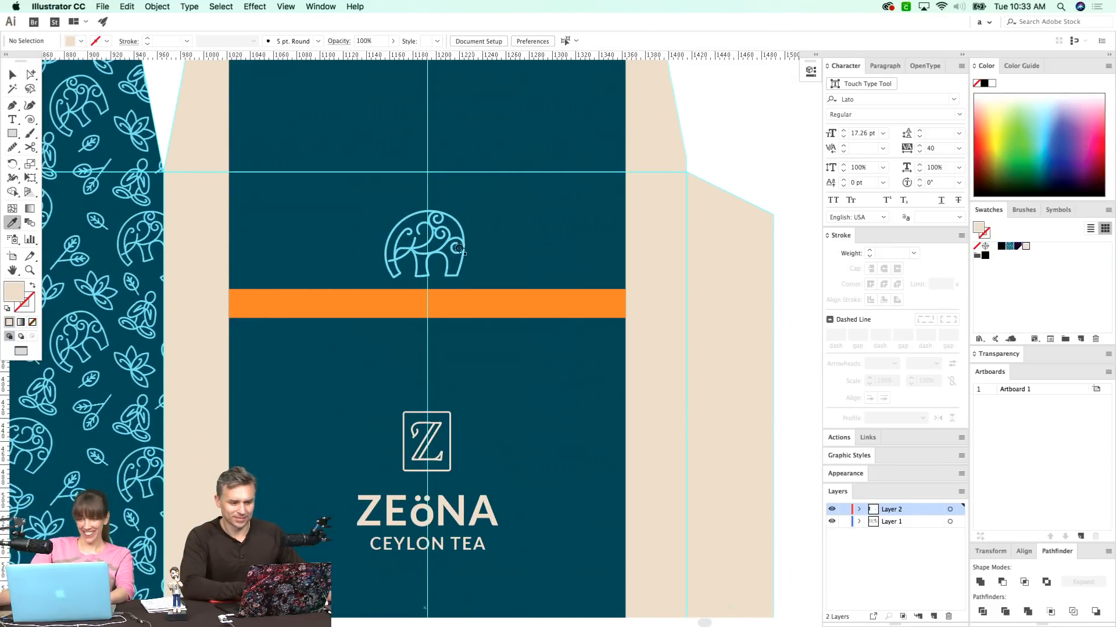
# - Recolour the elephant's stroke on the box front with the beige swatch
pyautogui.press('v')
pyautogui.click(435, 275)
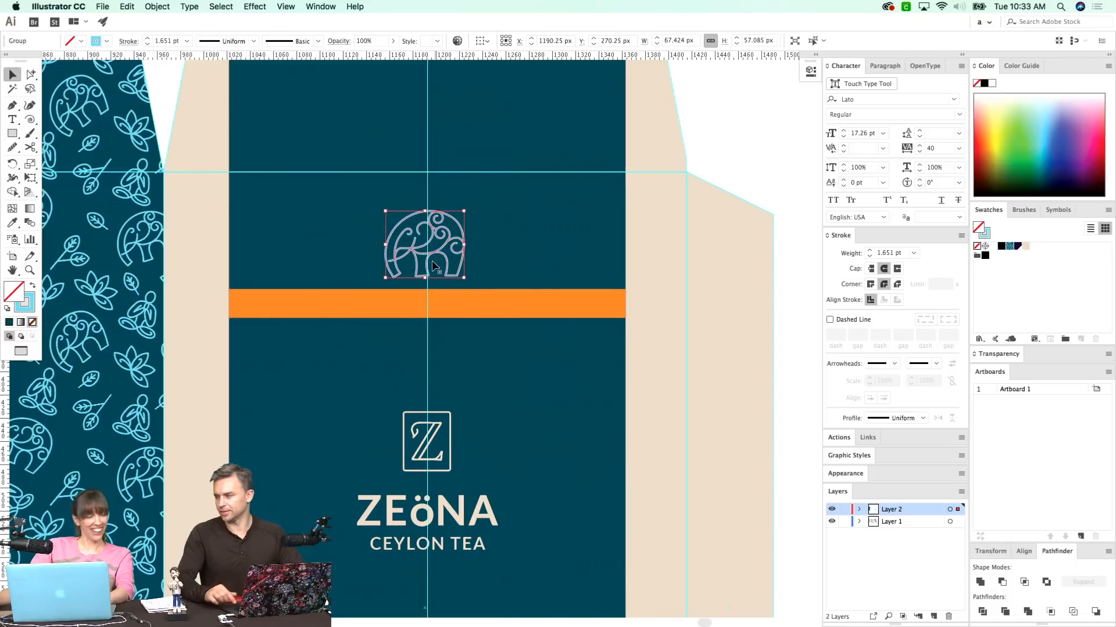
pyautogui.press('x')
pyautogui.click(1026, 247)
pyautogui.click(515, 379)
pyautogui.moveTo(491, 394)
pyautogui.mouseDown()
pyautogui.moveTo(500, 397)
pyautogui.moveTo(490, 408)
pyautogui.mouseUp()
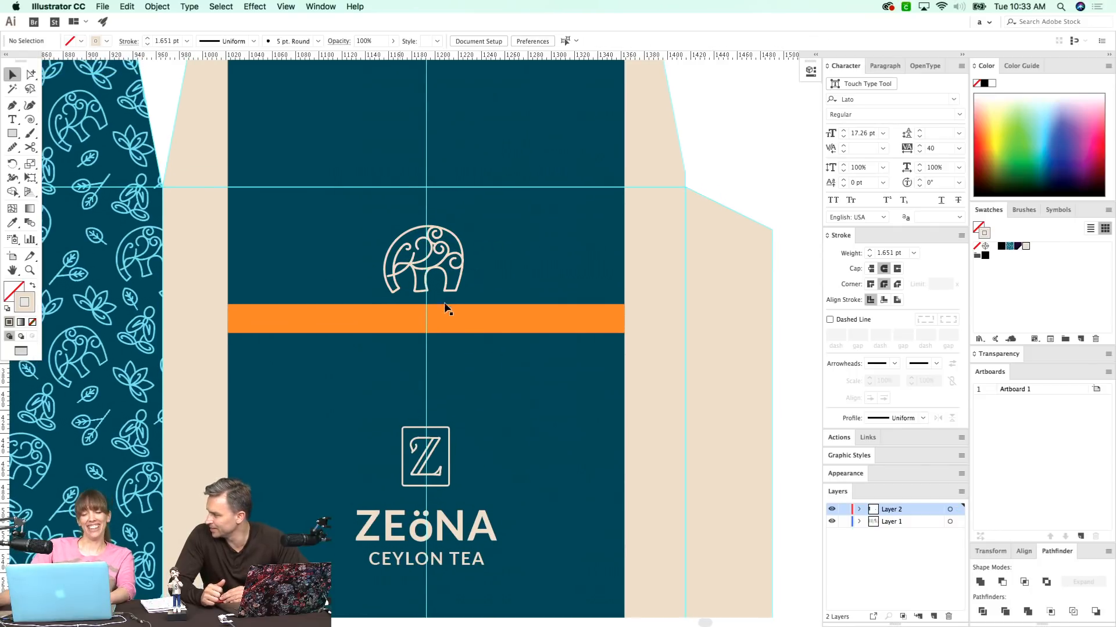
# - Set the elephant's stroke weight to 1 pt
pyautogui.click(463, 258)
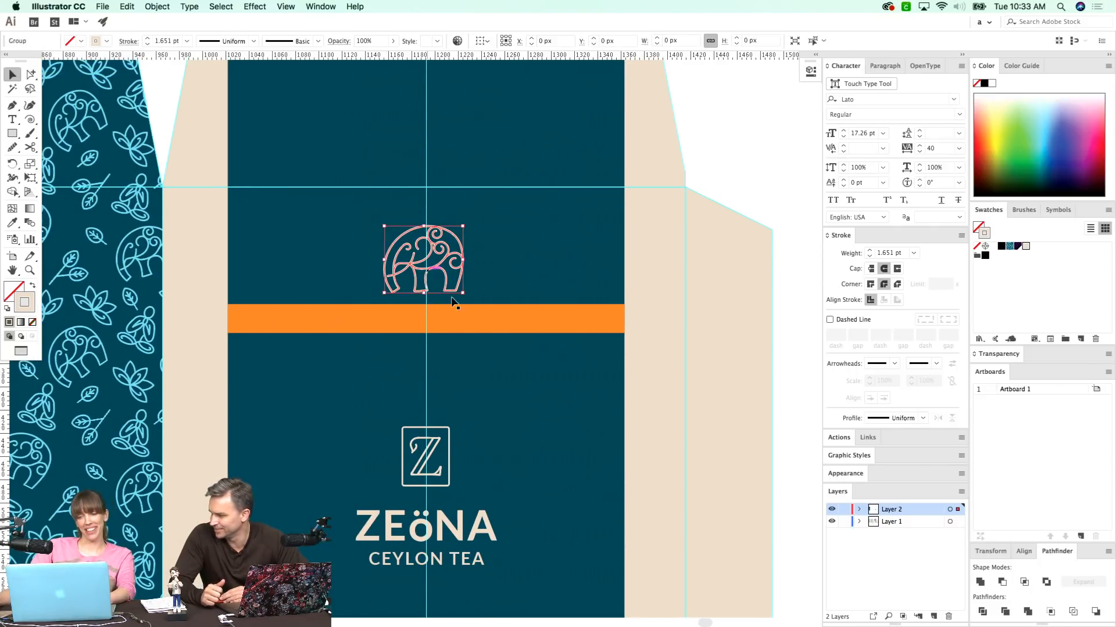
pyautogui.click(870, 257)
pyautogui.click(466, 367)
pyautogui.moveTo(498, 383); pyautogui.dragTo(522, 390)
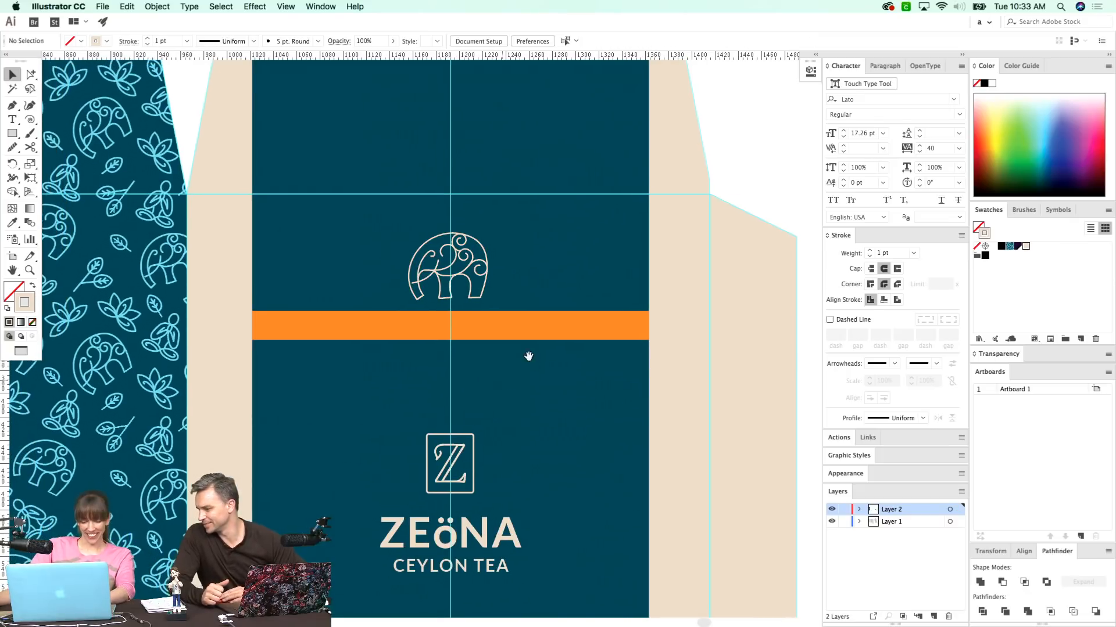
# - Draw a beige outlined circle about 127 px in diameter around the elephant, centred on the vertical guide
pyautogui.press('l')
pyautogui.moveTo(449, 276); pyautogui.dragTo(523, 319)
pyautogui.press('v')
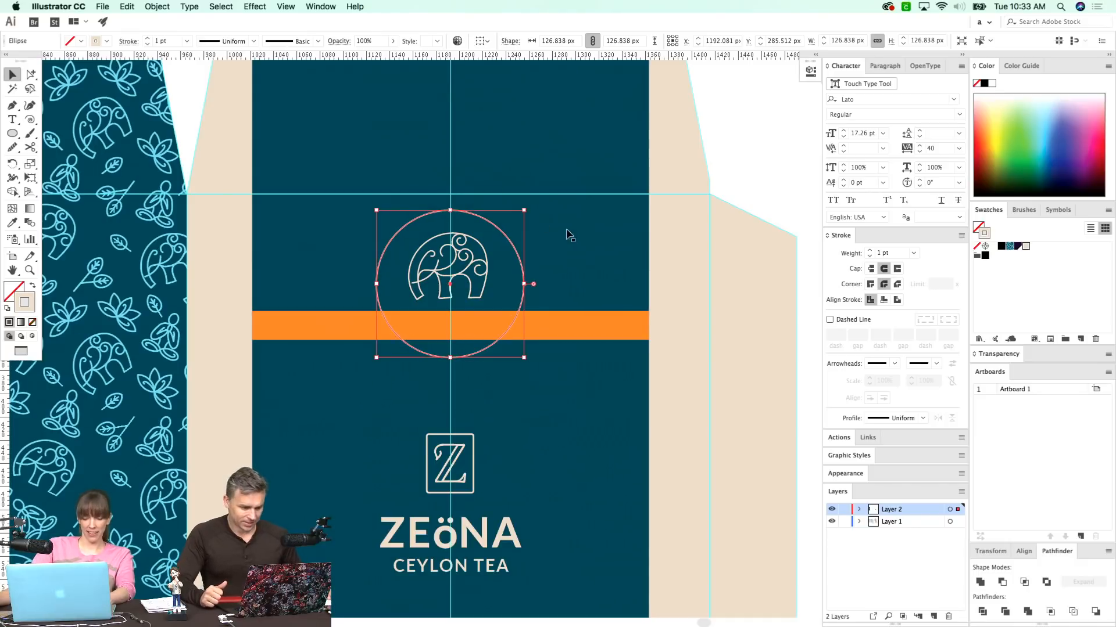
# - Add a slightly smaller concentric copy of the circle inside it to form a double ring
pyautogui.press('super+shift+b')
pyautogui.press('super+shift+b')
pyautogui.moveTo(524, 210); pyautogui.dragTo(517, 219)
pyautogui.keyDown('shift'); pyautogui.keyDown('super'); pyautogui.click(506, 238); pyautogui.keyUp('super'); pyautogui.keyUp('shift')
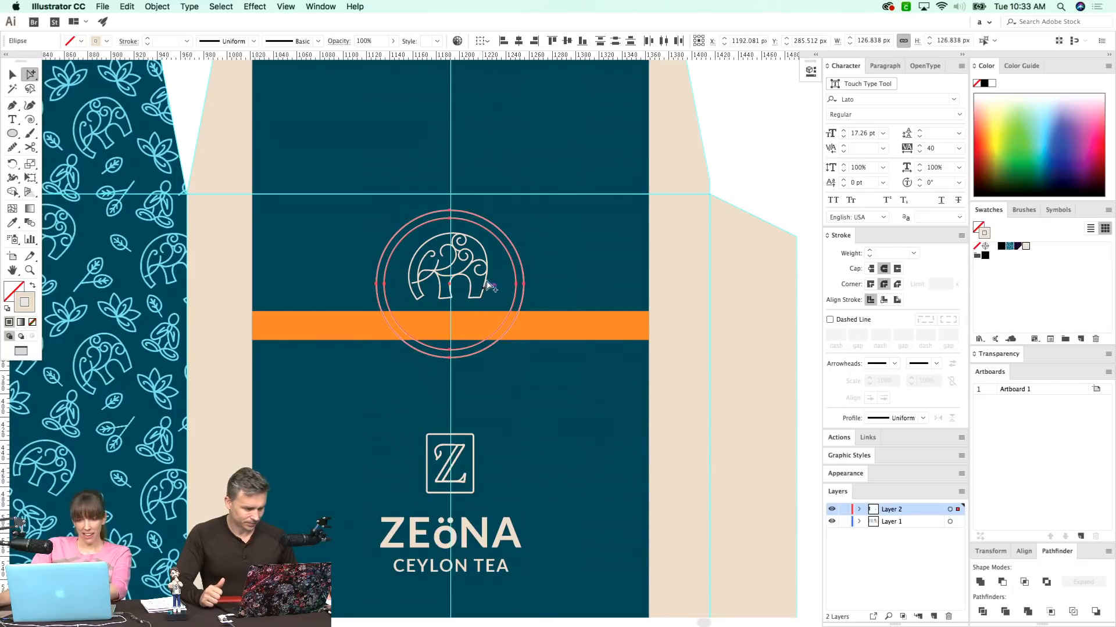
pyautogui.press('i')
pyautogui.keyDown('super'); pyautogui.click(351, 387); pyautogui.keyUp('super')
pyautogui.moveTo(360, 387); pyautogui.dragTo(325, 378)
pyautogui.press('v')
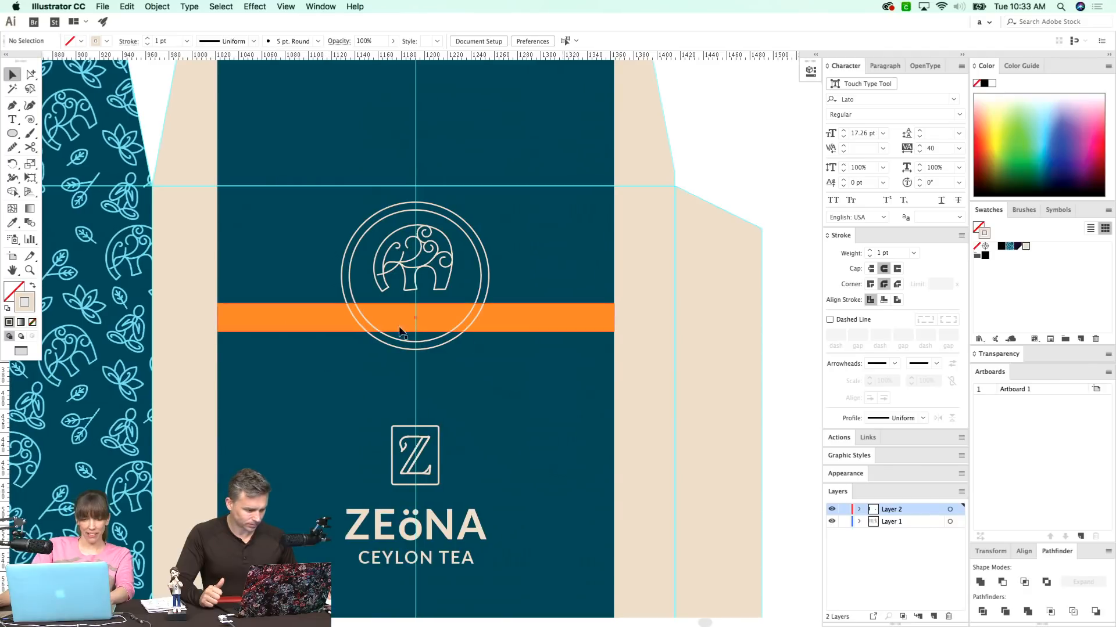
# - Make the orange band thinner by raising its lower edge
pyautogui.click(417, 326)
pyautogui.moveTo(416, 332); pyautogui.dragTo(441, 344)
pyautogui.press('super+shift+a')
pyautogui.moveTo(581, 369); pyautogui.dragTo(581, 341)
pyautogui.scroll(2, 578, 346)
pyautogui.hscroll(1, 579, 346)
# - Select both rings around the elephant and enlarge them together until the outer one reaches the horizontal fold line
pyautogui.press('super+y')
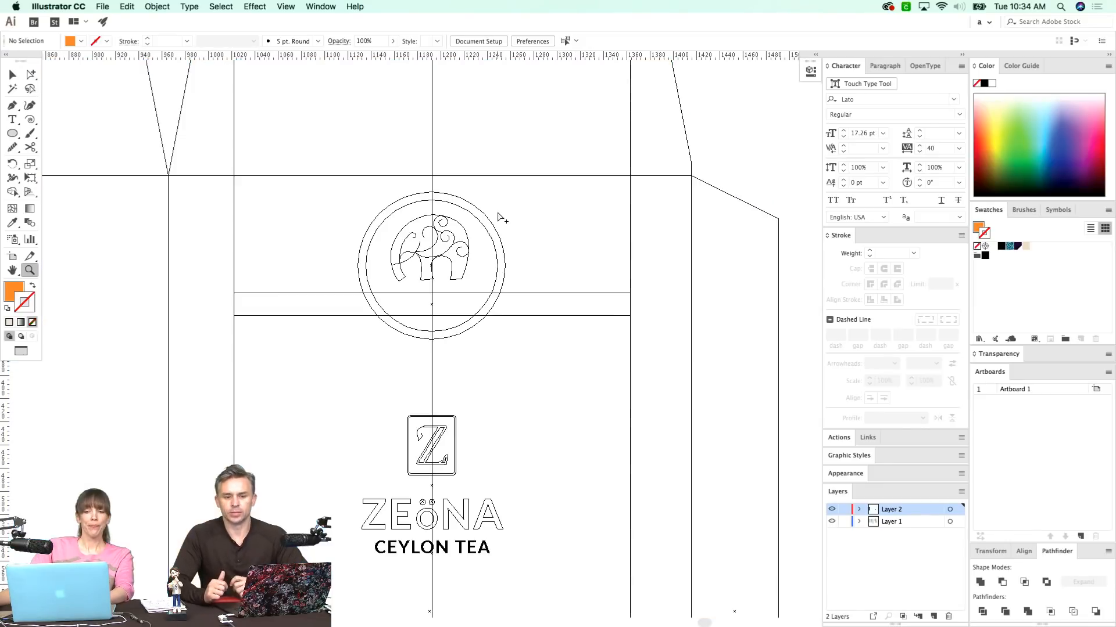
pyautogui.press('v')
pyautogui.click(501, 243)
pyautogui.press('super+y')
pyautogui.moveTo(510, 189); pyautogui.dragTo(510, 185)
pyautogui.press('Left')
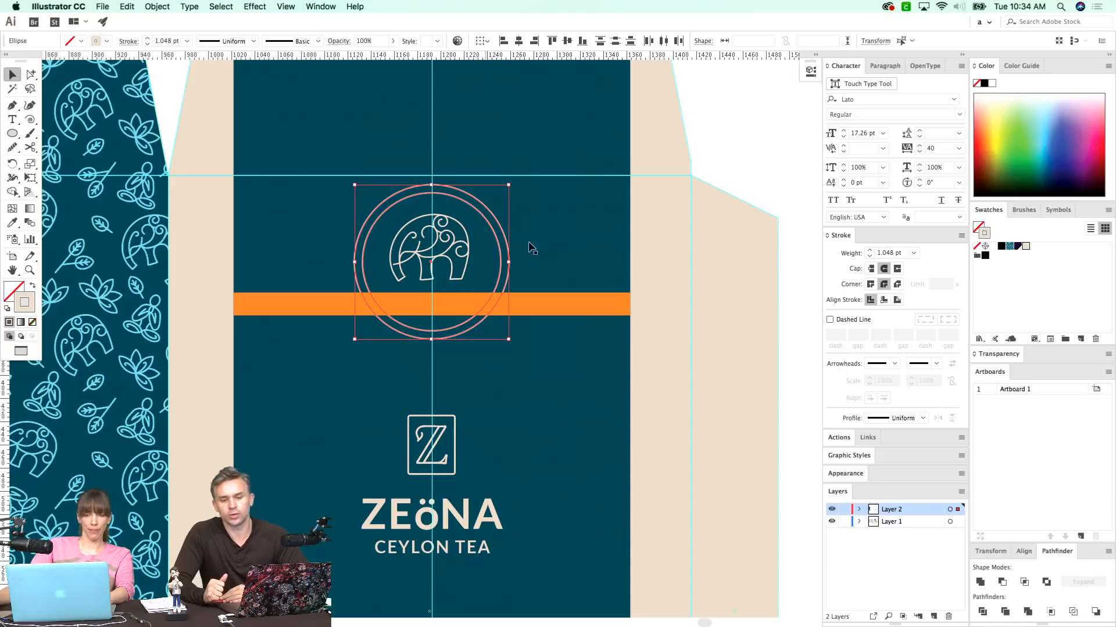
pyautogui.moveTo(512, 181); pyautogui.dragTo(520, 173)
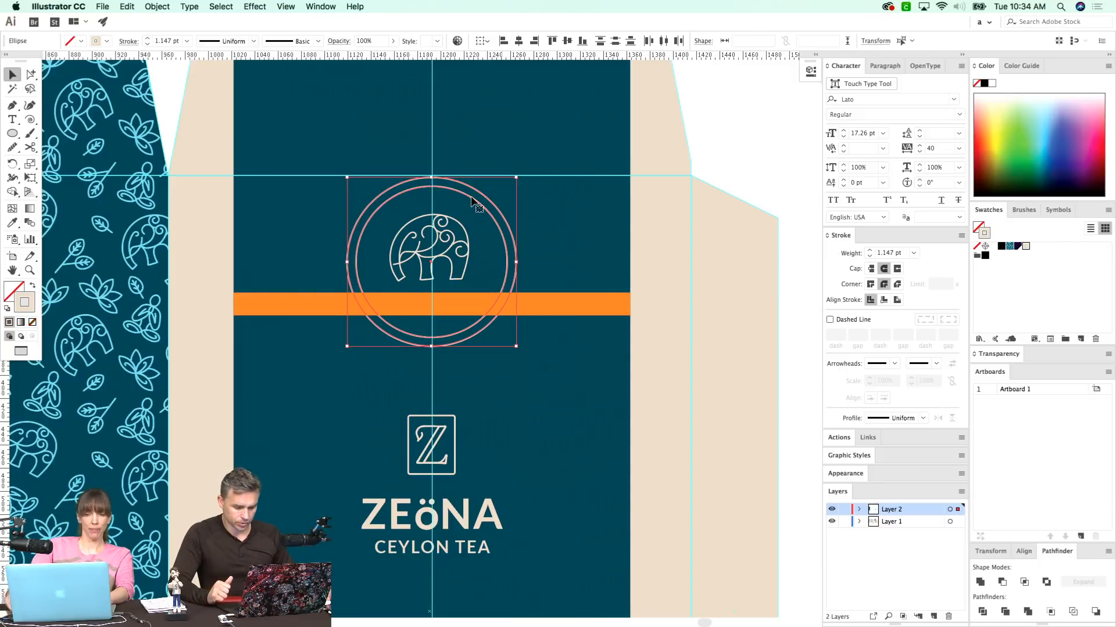
# - Nudge the rings onto the vertical guide and stack them behind the orange band
pyautogui.press('Right')
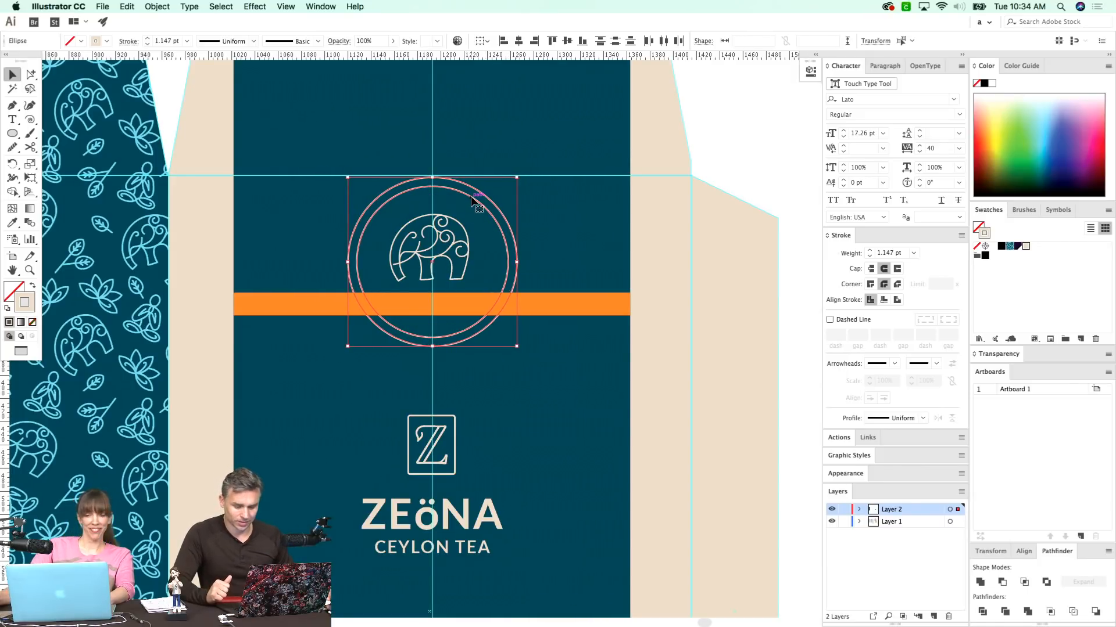
pyautogui.click(452, 402)
pyautogui.moveTo(452, 402)
pyautogui.mouseDown()
pyautogui.moveTo(443, 396)
pyautogui.moveTo(448, 422)
pyautogui.mouseUp()
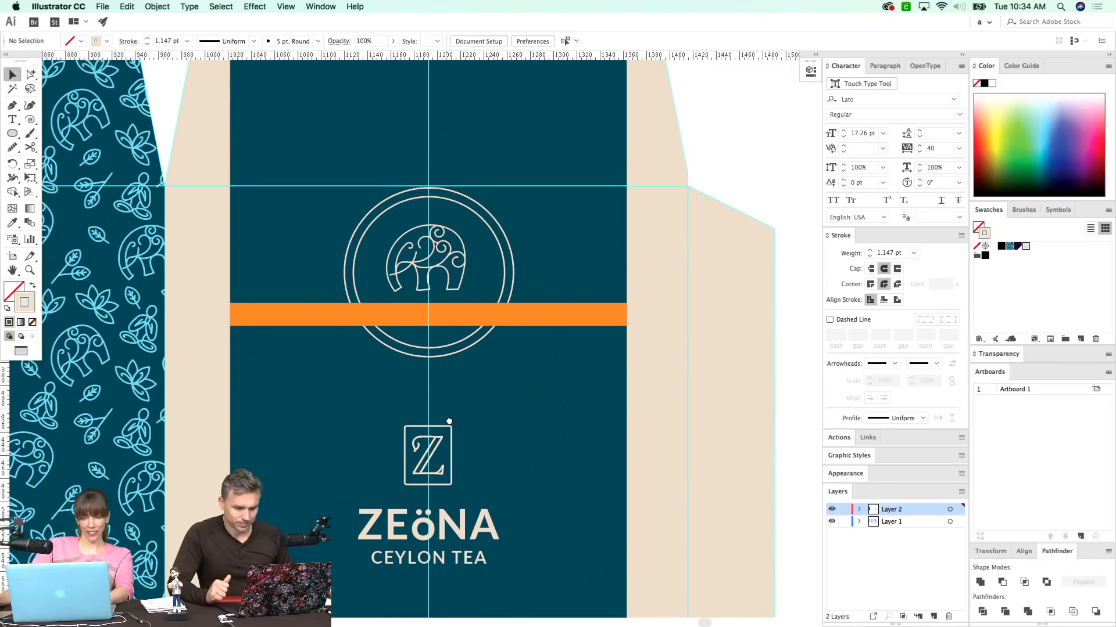
# - Add a smaller concentric circle about 95 px wide close around the elephant and remove its stroke
pyautogui.scroll(2, 447, 421)
pyautogui.click(475, 226)
pyautogui.moveTo(510, 208)
pyautogui.mouseDown()
pyautogui.moveTo(523, 213)
pyautogui.moveTo(489, 230)
pyautogui.mouseUp()
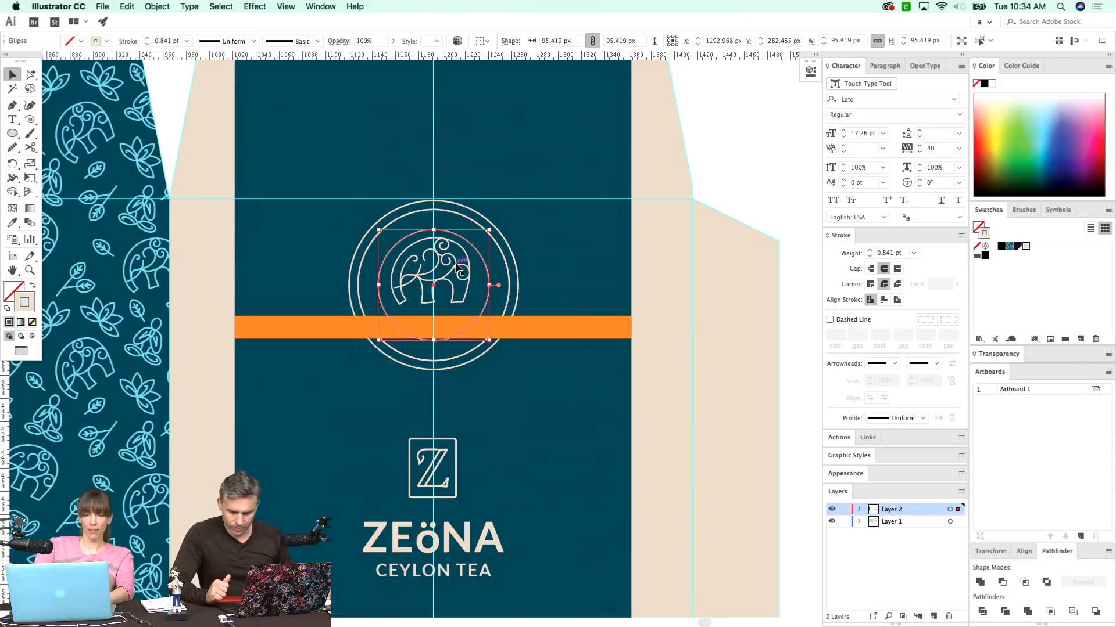
pyautogui.press('/')
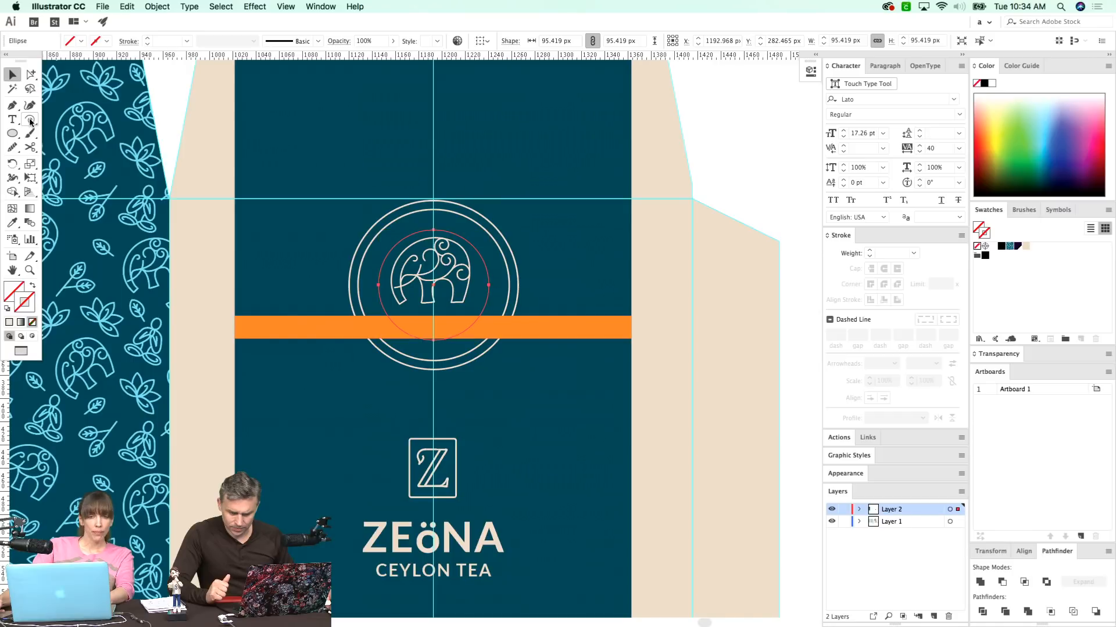
# - Add the text PREMIUM ORGANIC along the small circle's path around the elephant
pyautogui.click(12, 119)
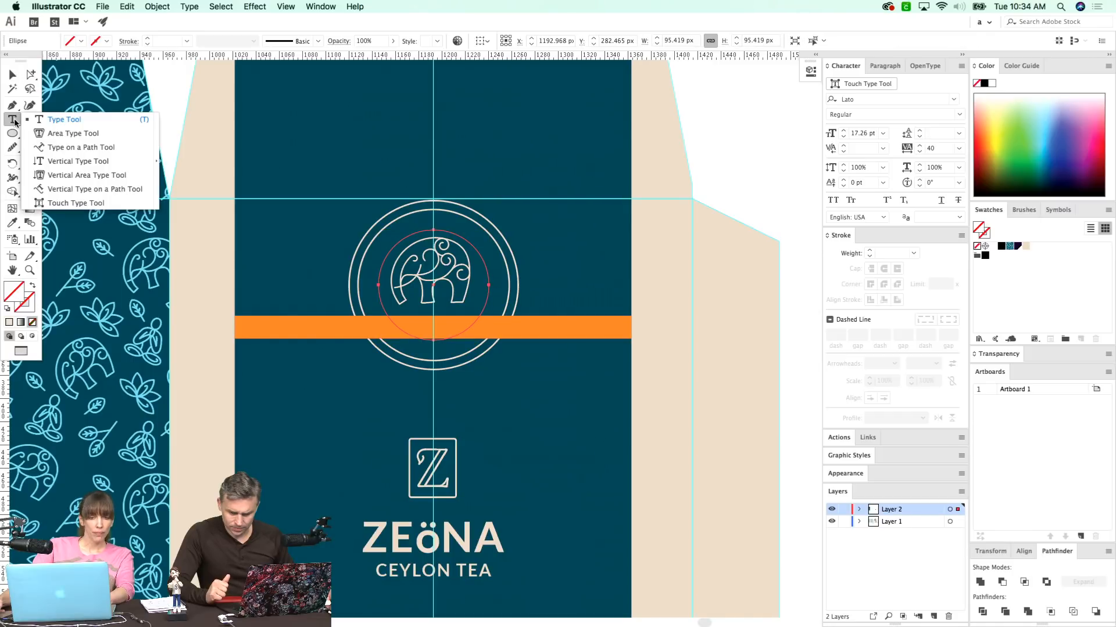
pyautogui.click(81, 147)
pyautogui.click(400, 237)
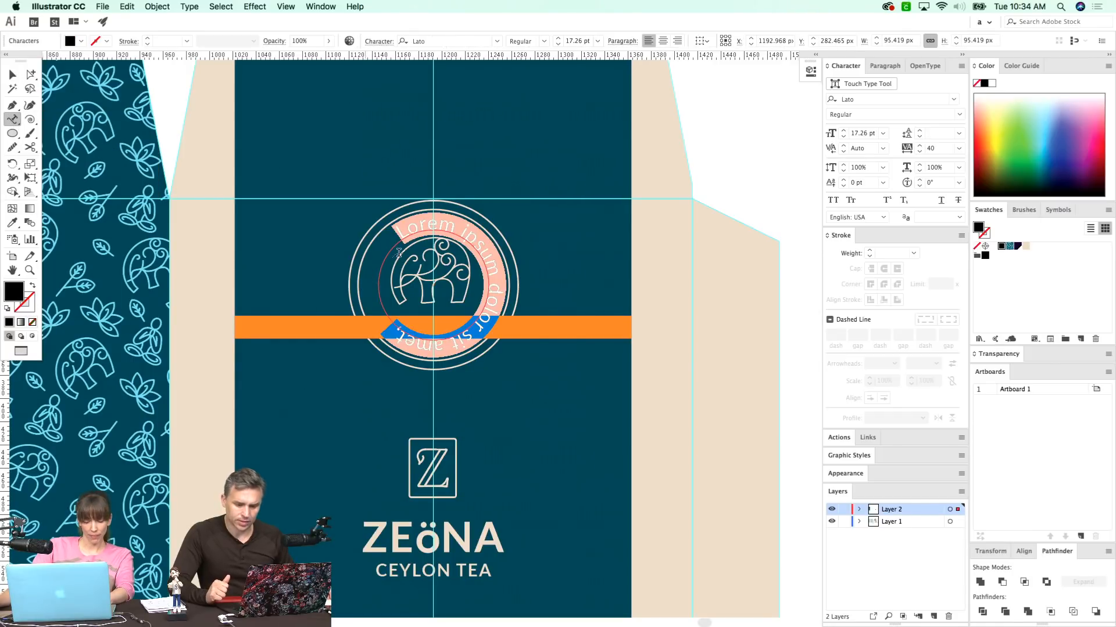
pyautogui.write('PREMIUM ORGANIC')
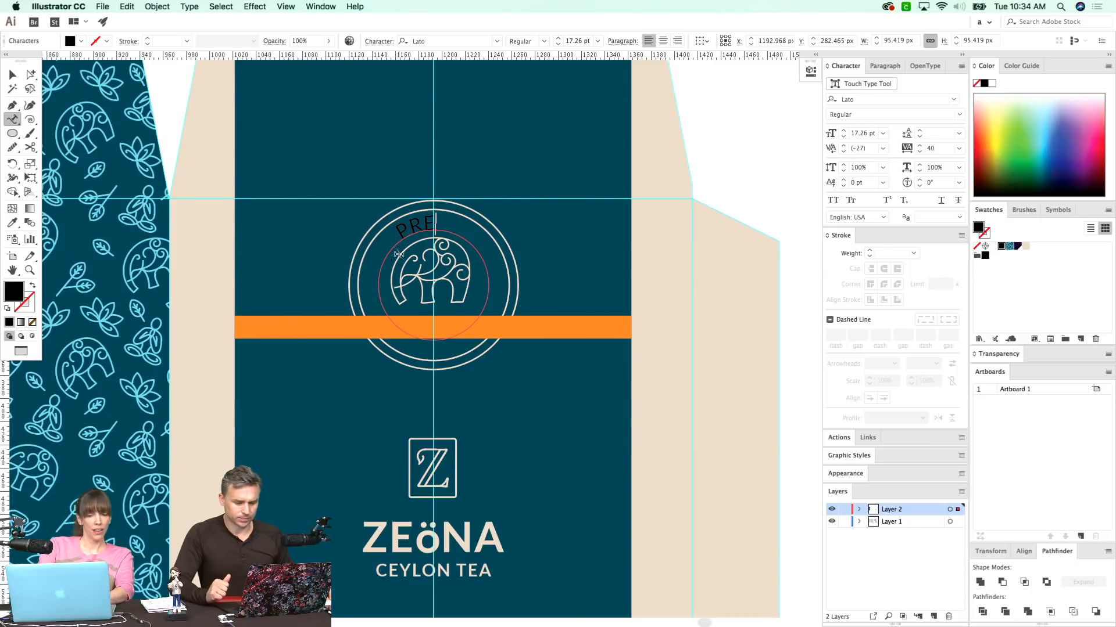
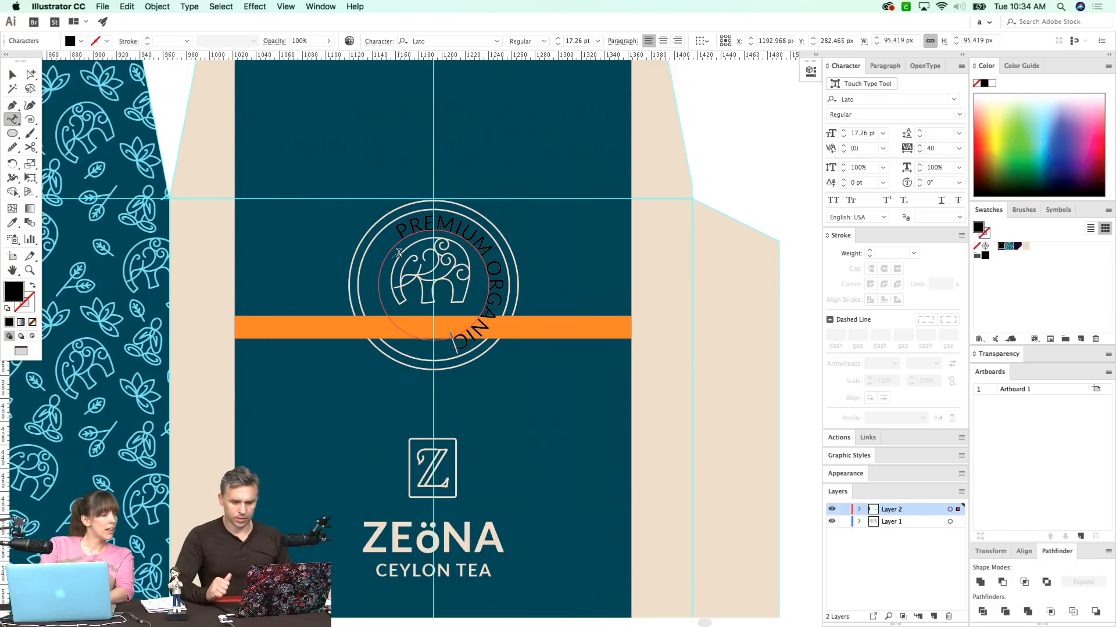
# - Reduce the PREMIUM ORGANIC path text to 11.26 pt
pyautogui.press('super+a')
pyautogui.press('super+shift+comma')
pyautogui.press('super+shift+comma')
pyautogui.press('super+shift+comma')
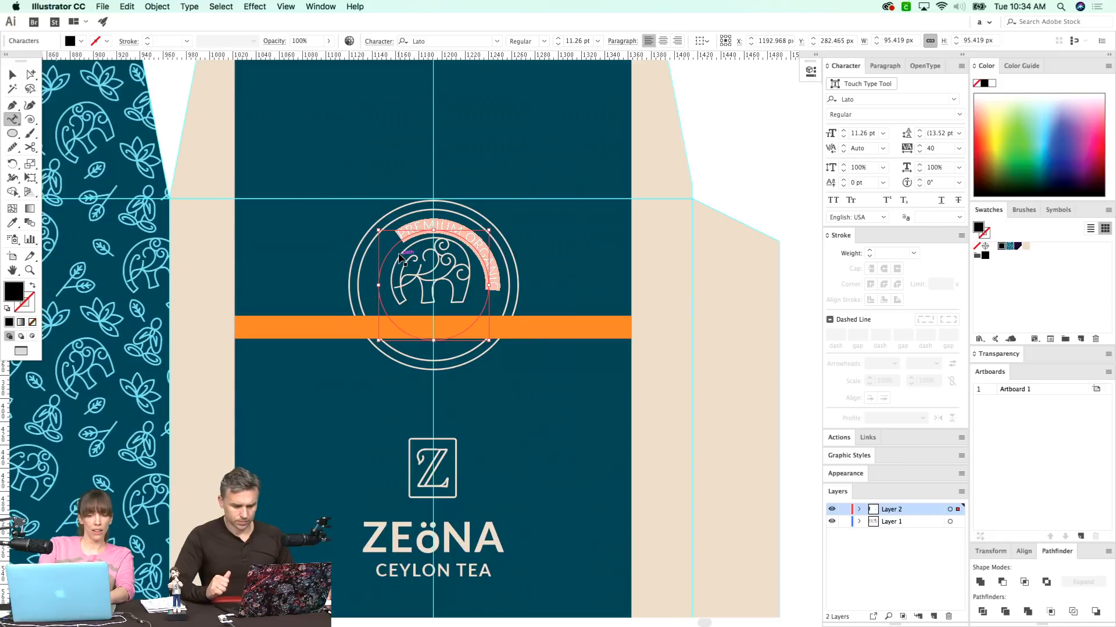
pyautogui.press('Escape')
pyautogui.press('super+shift+a')
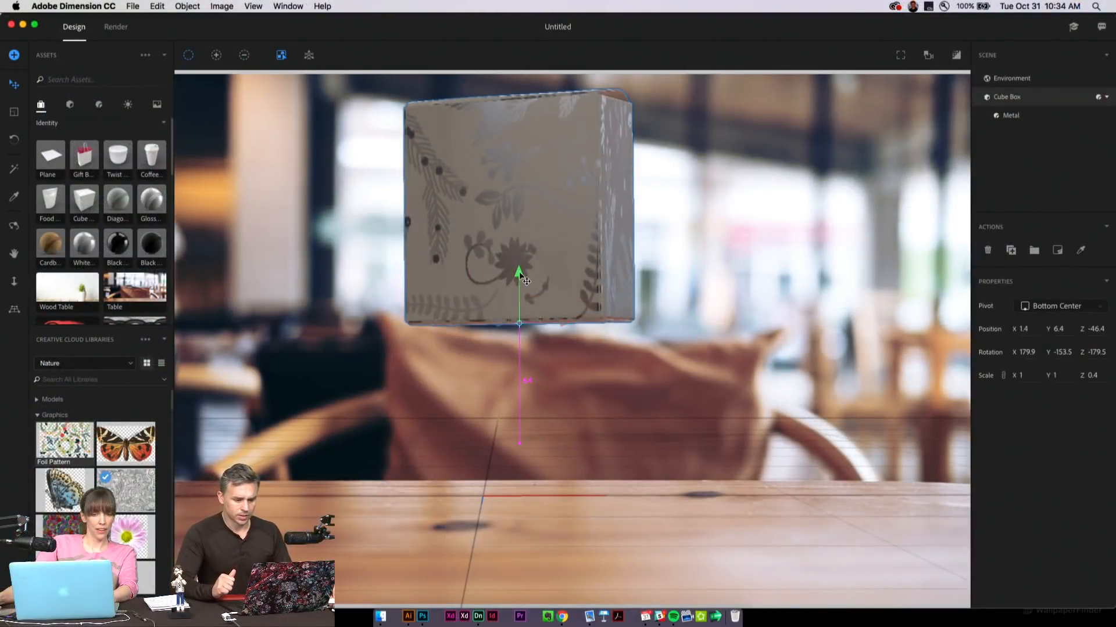
# - Move the Cube Box vertically above the table and set its Y position to 0
pyautogui.moveTo(526, 281); pyautogui.dragTo(511, 246)
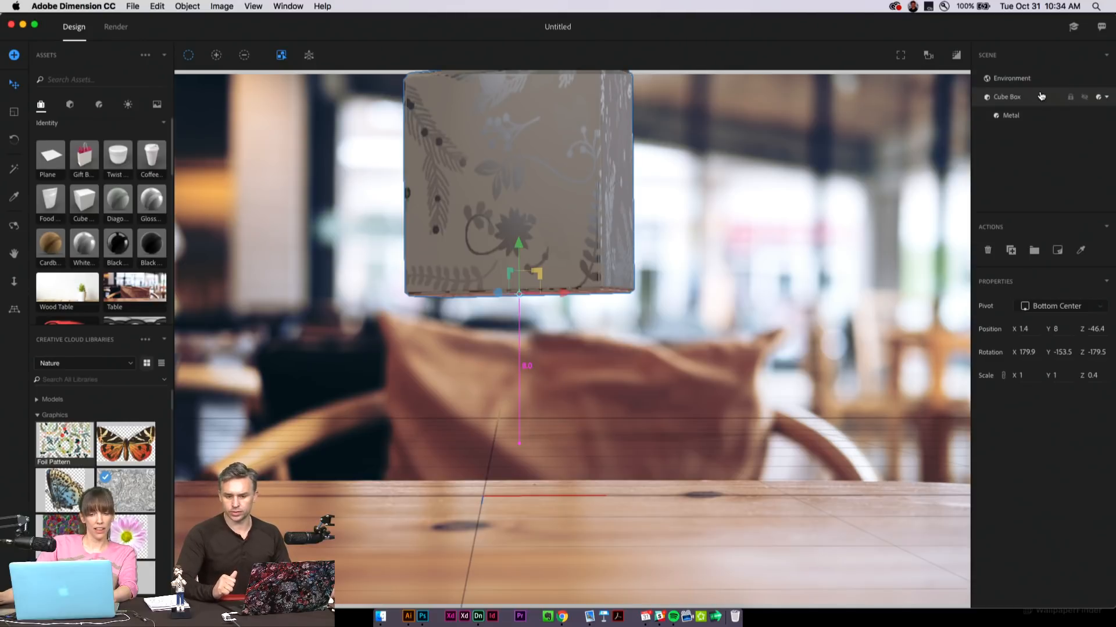
pyautogui.click(1106, 98)
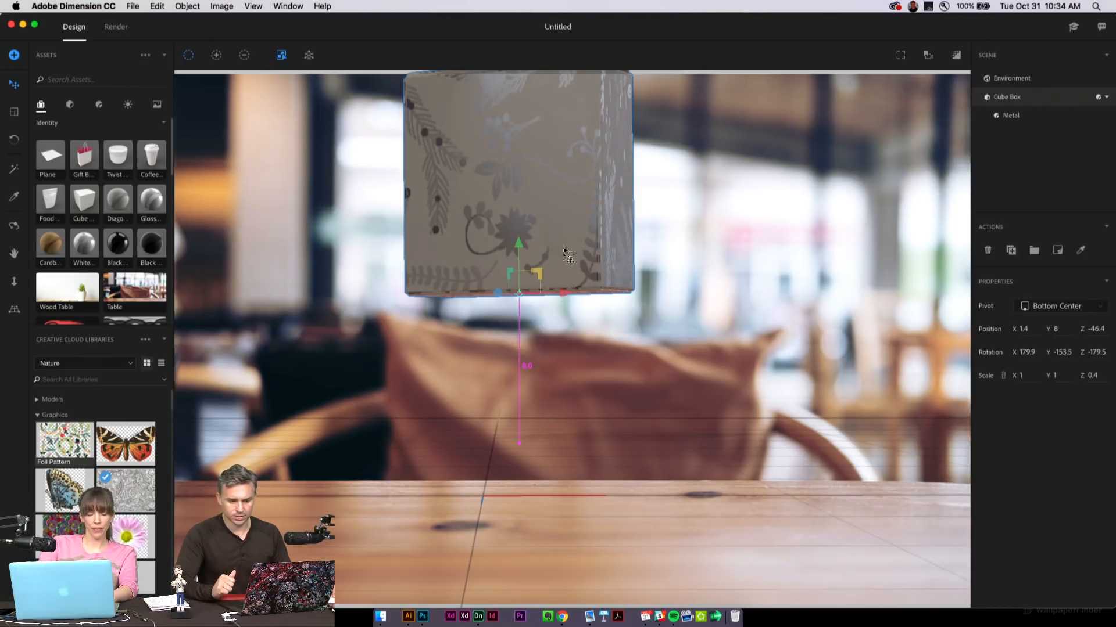
pyautogui.moveTo(524, 250); pyautogui.dragTo(525, 413)
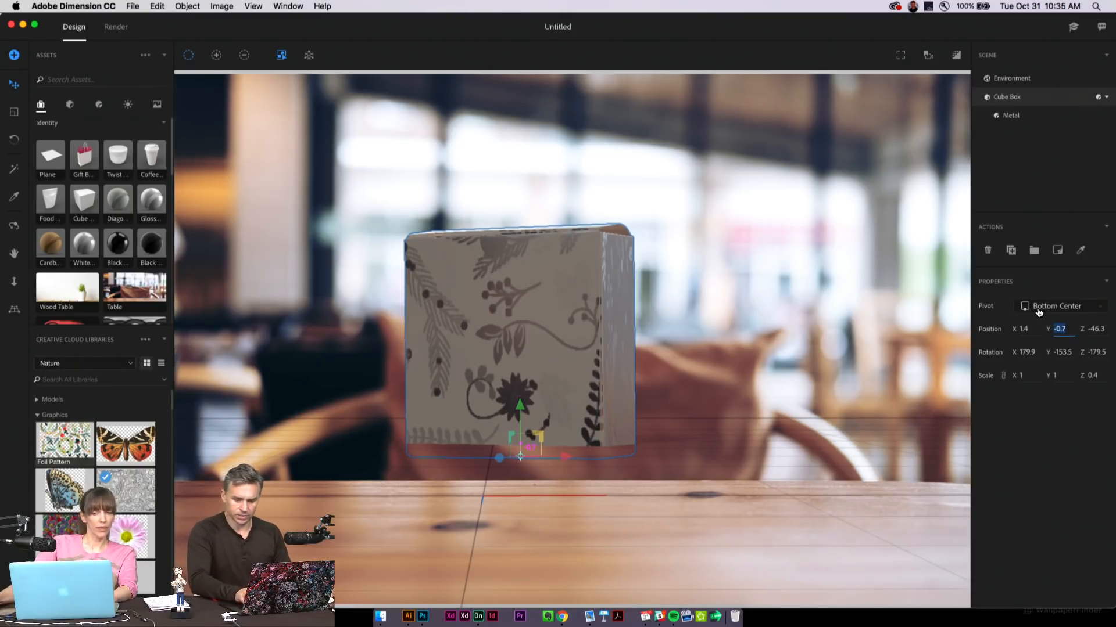
pyautogui.press('Return')
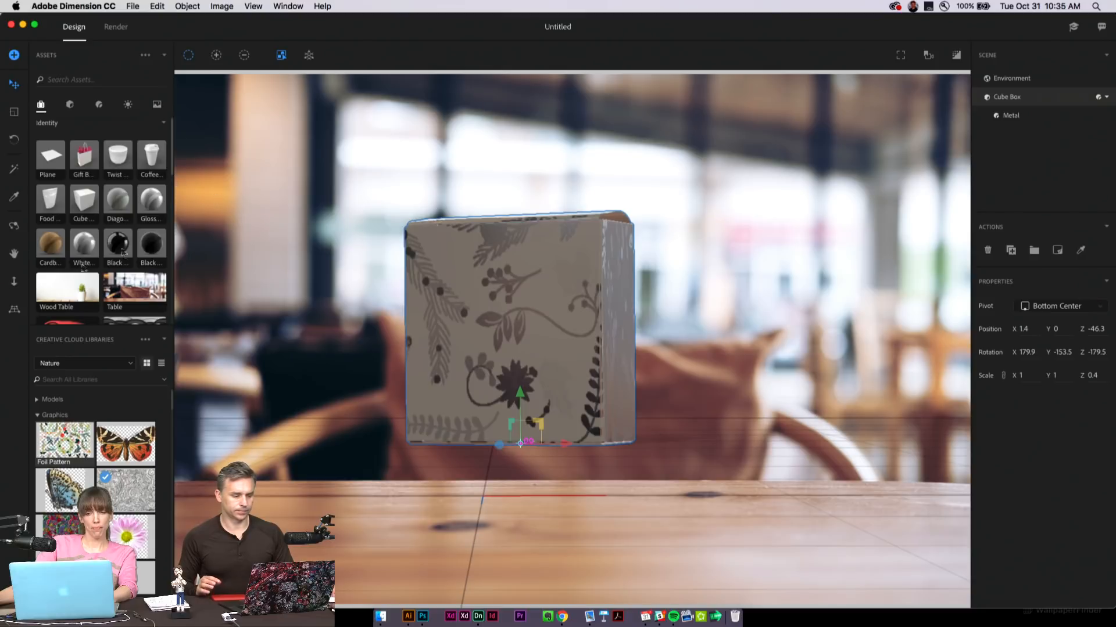
pyautogui.click(12, 254)
pyautogui.moveTo(378, 209); pyautogui.dragTo(389, 288)
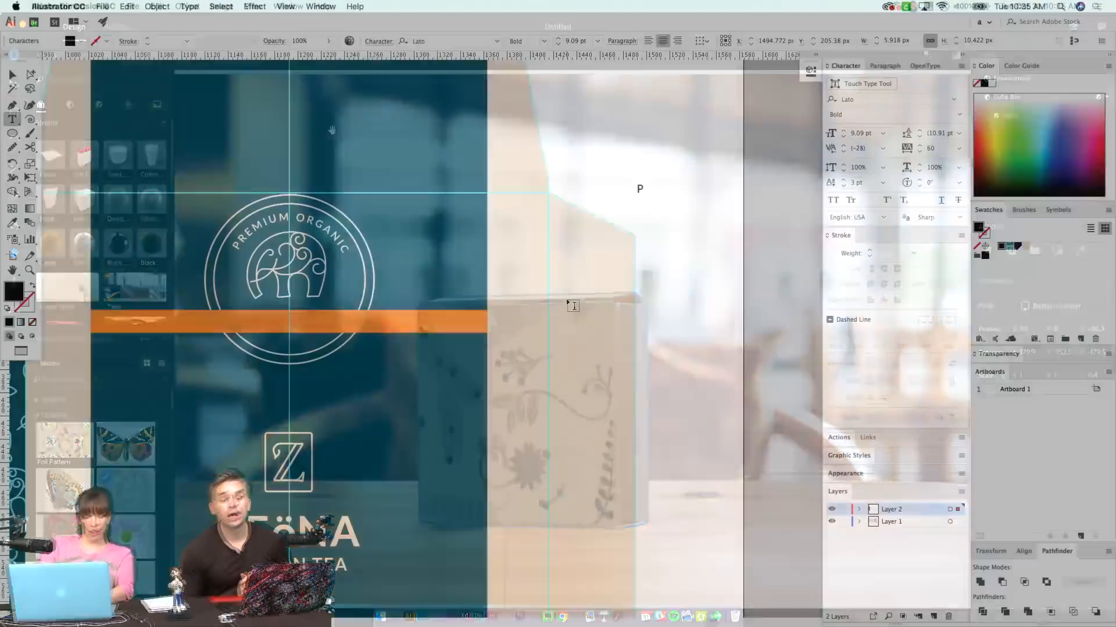
# - Enter the text PRODUCT OF SRI LANKA in the blank area beside the box layout
pyautogui.write('PROC')
pyautogui.press('BackSpace')
pyautogui.write('DUCT F')
pyautogui.press('BackSpace')
pyautogui.press('BackSpace')
pyautogui.write('O')
pyautogui.press('BackSpace')
pyautogui.write('F S')
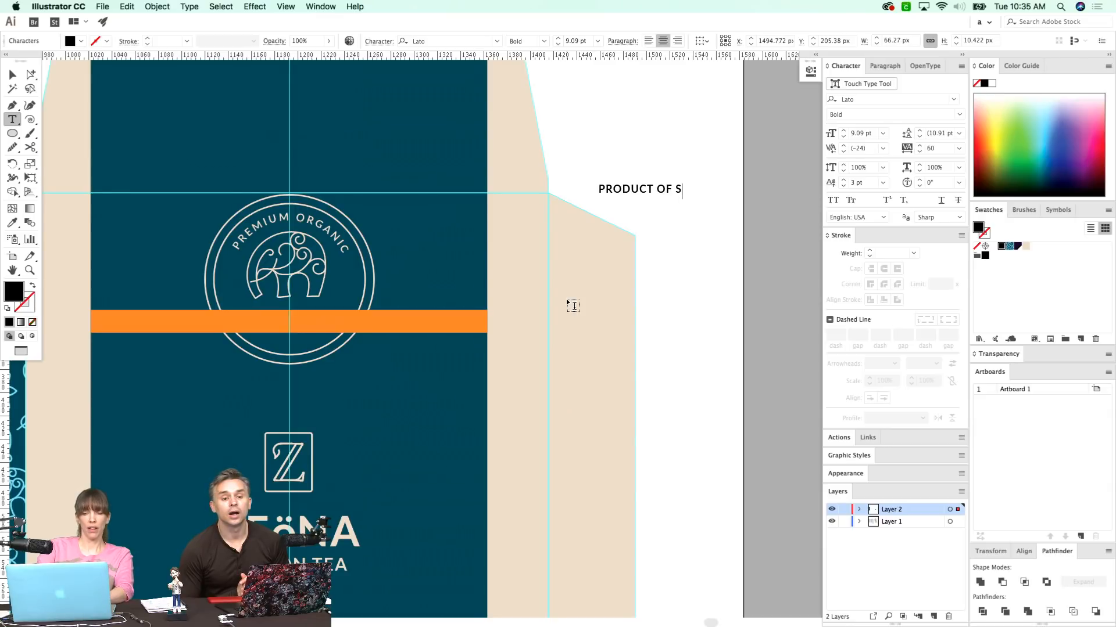
pyautogui.write('RI LANKA')
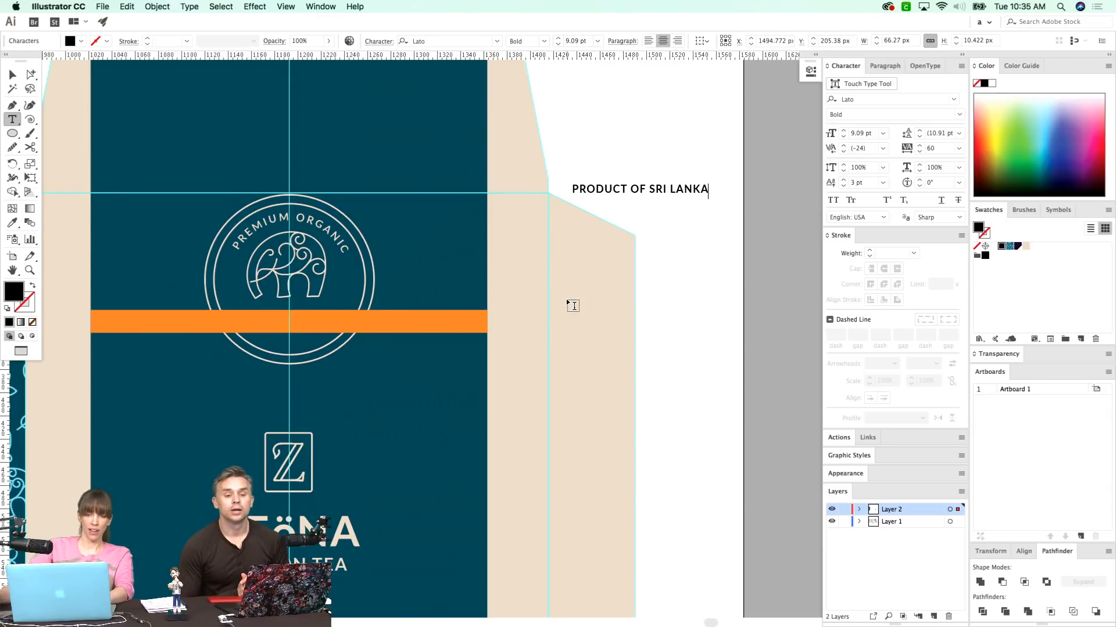
pyautogui.press('Escape')
# - Place the PRODUCT OF SRI LANKA text on the orange band and colour it with the panel's dark teal
pyautogui.press('v')
pyautogui.moveTo(604, 197); pyautogui.dragTo(270, 323)
pyautogui.press('i')
pyautogui.click(344, 399)
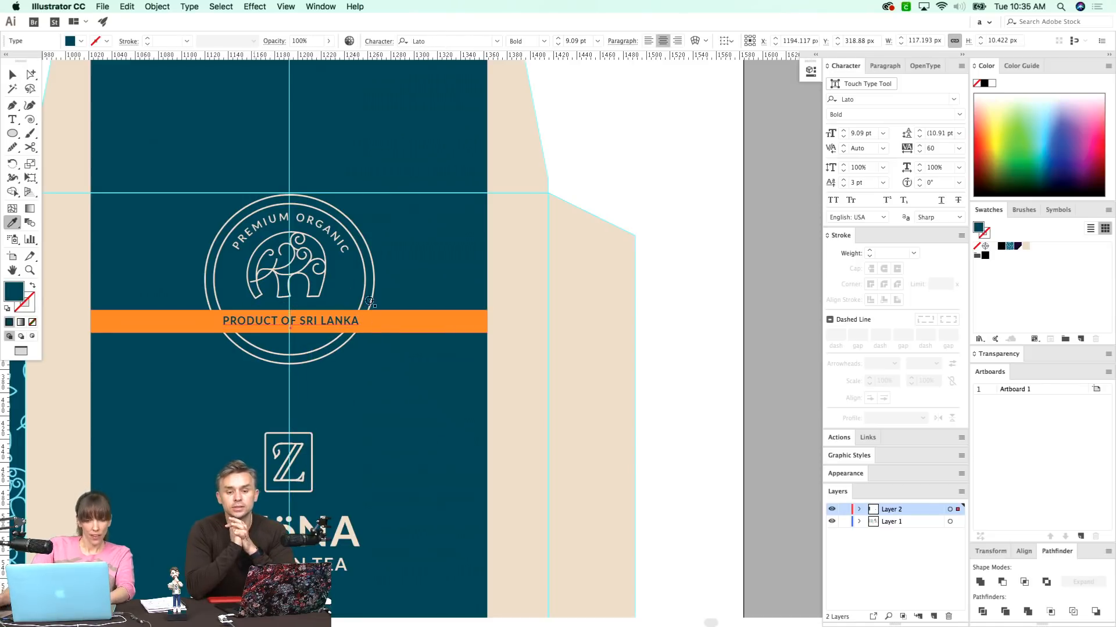
# - Enlarge the PRODUCT OF SRI LANKA text to 12.78 pt and nudge it to the centre of the orange band
pyautogui.press('v')
pyautogui.moveTo(364, 316); pyautogui.dragTo(391, 313)
pyautogui.press('Down')
pyautogui.press('Down')
pyautogui.press('Left')
pyautogui.press('Left')
pyautogui.press('Left')
pyautogui.press('Left')
pyautogui.press('Up')
pyautogui.press('Right')
pyautogui.press('Right')
pyautogui.press('Right')
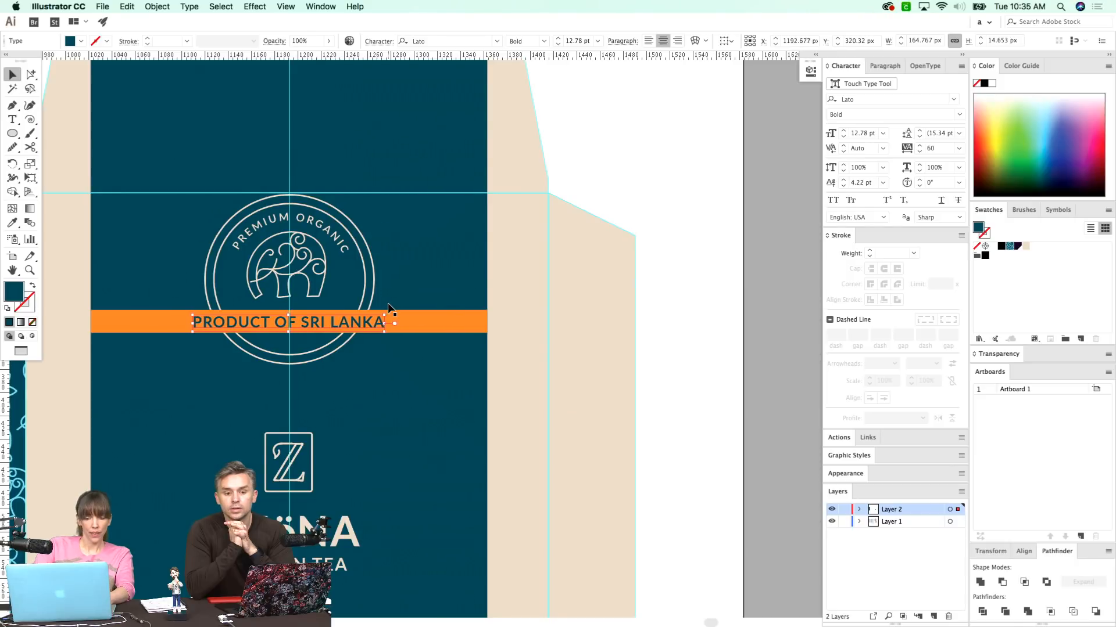
pyautogui.press('super+minus')
pyautogui.press('super+minus')
pyautogui.press('super+shift+a')
pyautogui.hscroll(3, 478, 351)
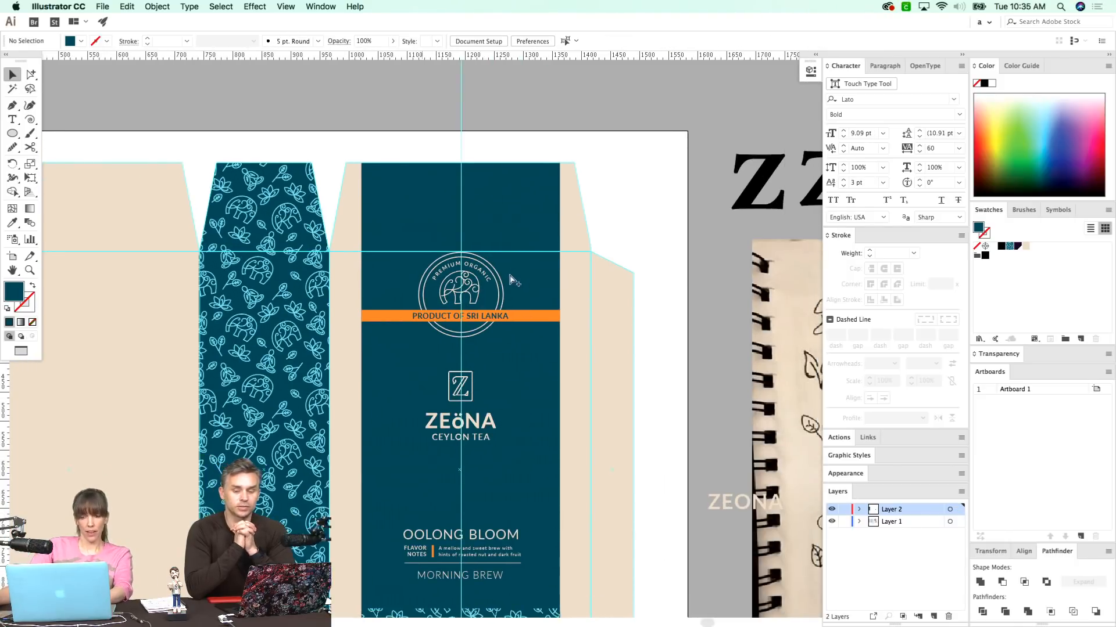
pyautogui.press('super+y')
pyautogui.moveTo(544, 237); pyautogui.dragTo(407, 485)
pyautogui.press('super+y')
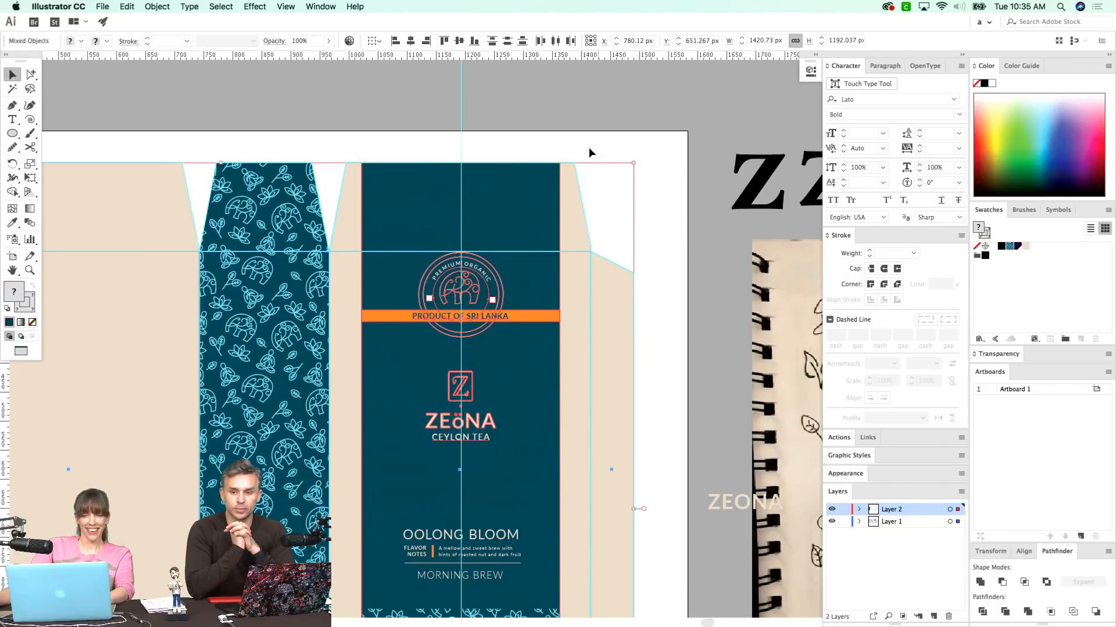
pyautogui.keyDown('shift'); pyautogui.click(476, 211); pyautogui.keyUp('shift')
pyautogui.press('super+y')
pyautogui.press('super+y')
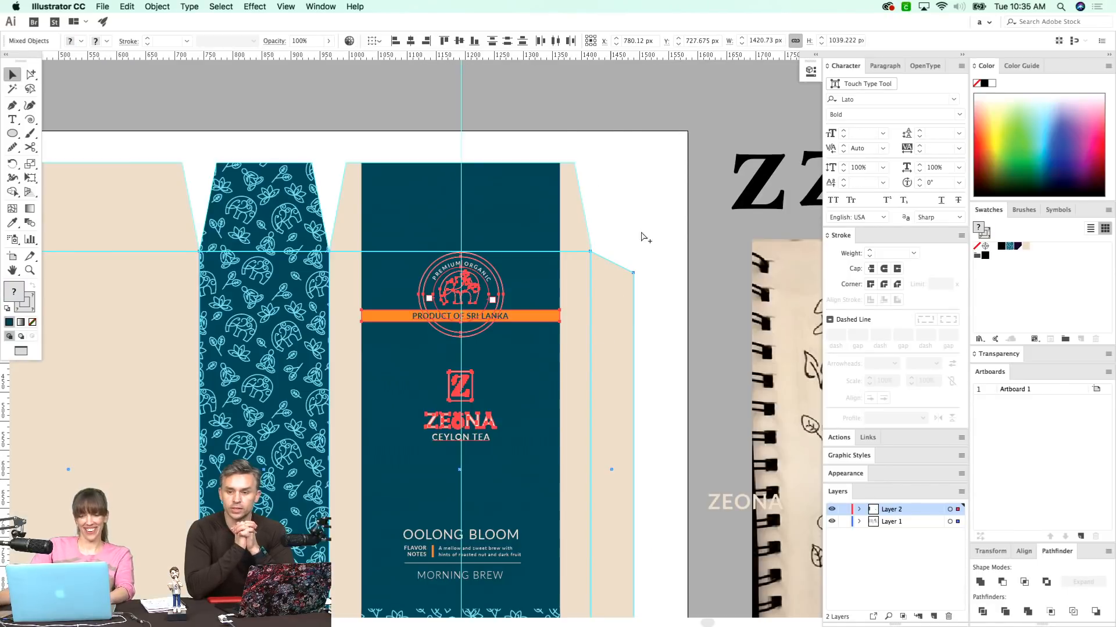
pyautogui.press('super+shift+a')
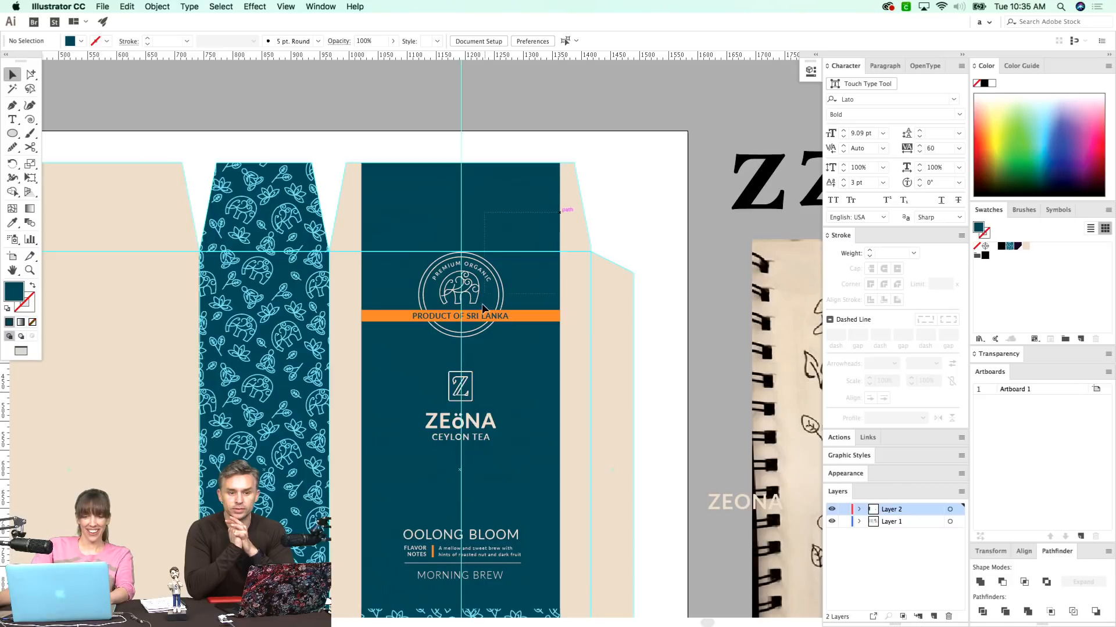
# - Shift the elephant seal, orange band and Zeona Ceylon Tea logo together further down the front panel
pyautogui.click(483, 308)
pyautogui.moveTo(541, 237); pyautogui.dragTo(384, 452)
pyautogui.hotkey('shift', 'Down')
pyautogui.hotkey('shift', 'Down')
pyautogui.hotkey('shift', 'Down')
pyautogui.hotkey('shift', 'Down')
pyautogui.hotkey('shift', 'Down')
pyautogui.hotkey('shift', 'Down')
pyautogui.hotkey('shift', 'Down')
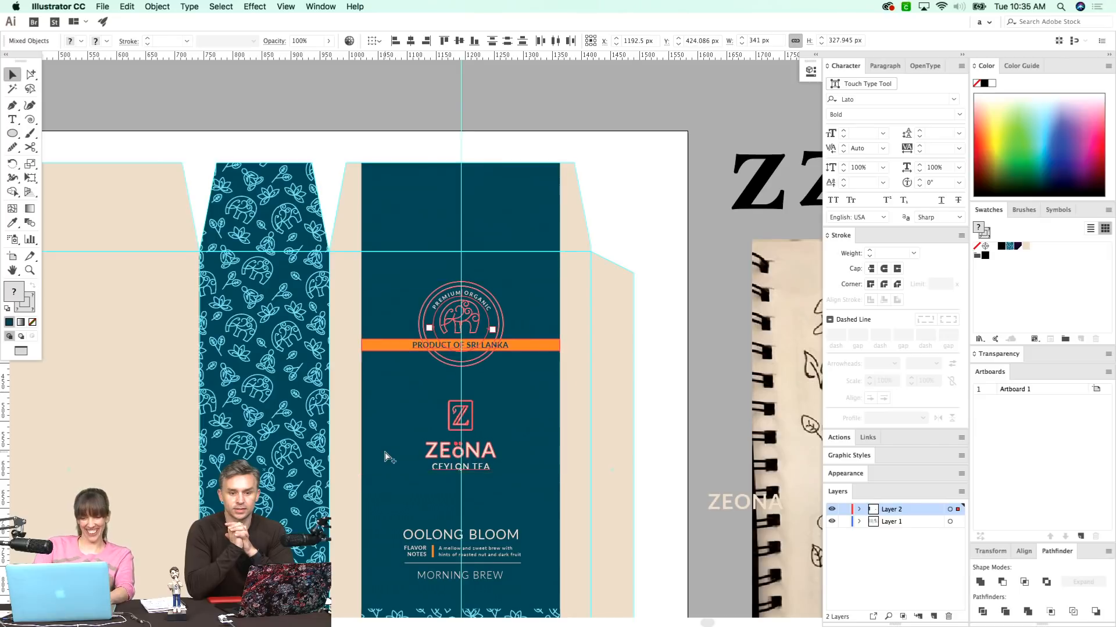
pyautogui.click(386, 457)
# - Select the Z monogram with the ZEONA CEYLON TEA lettering and enlarge them slightly to about 130 px wide
pyautogui.scroll(-2, 338, 299)
pyautogui.hscroll(2, 339, 299)
pyautogui.moveTo(338, 299); pyautogui.dragTo(309, 288)
pyautogui.press('super+y')
pyautogui.moveTo(456, 346); pyautogui.dragTo(345, 440)
pyautogui.press('super+y')
pyautogui.moveTo(437, 363); pyautogui.dragTo(440, 361)
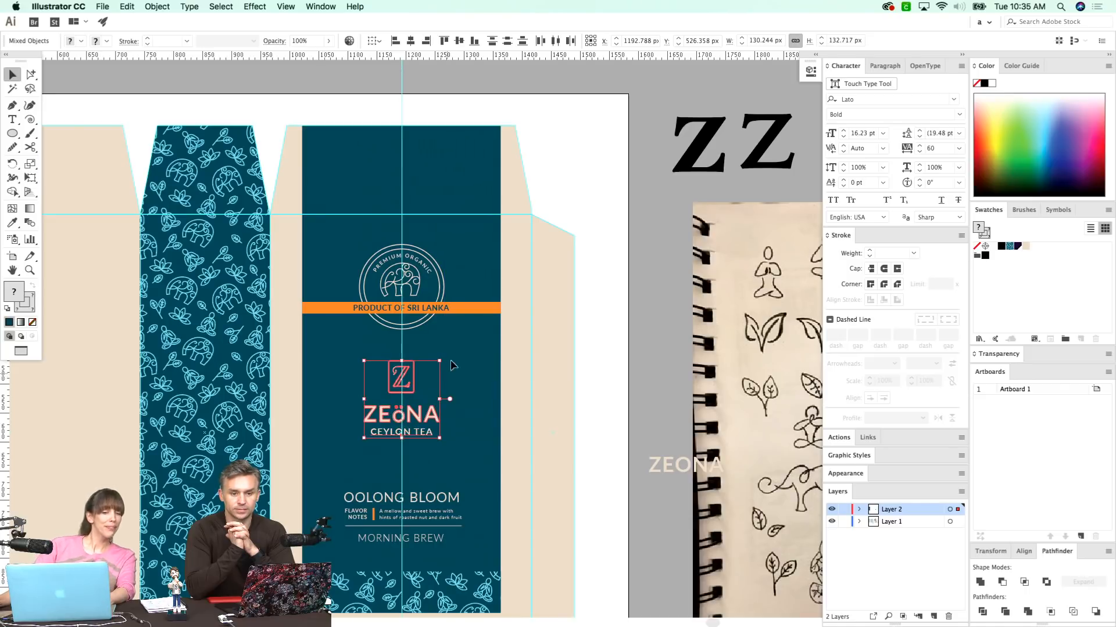
pyautogui.click(452, 400)
# - Copy the Z monogram and ZEONA CEYLON TEA lettering from the front panel onto the middle of the plain beige panel
pyautogui.scroll(-5, 480, 376)
pyautogui.hscroll(-4, 481, 376)
pyautogui.scroll(1, 407, 360)
pyautogui.hscroll(1, 406, 360)
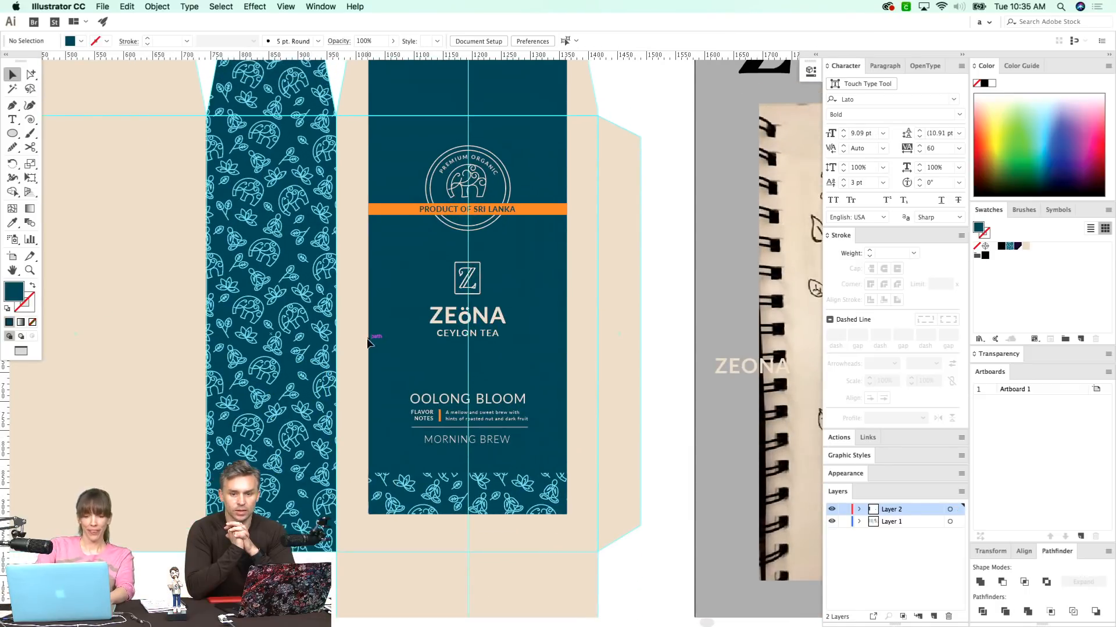
pyautogui.press('super+minus')
pyautogui.moveTo(336, 308); pyautogui.dragTo(288, 323)
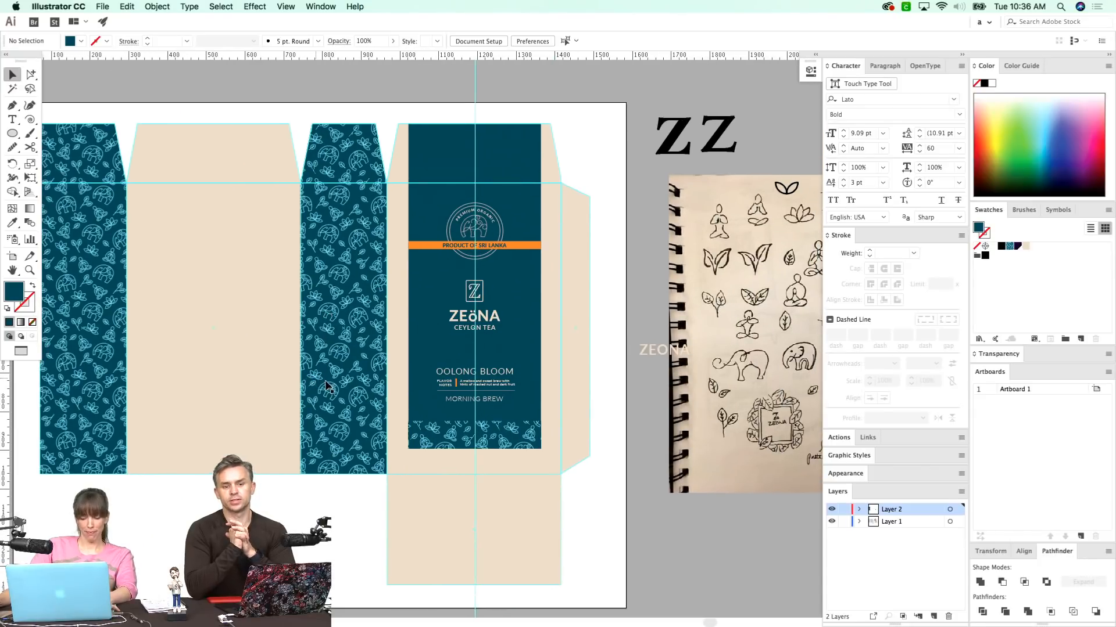
pyautogui.moveTo(321, 377); pyautogui.dragTo(325, 373)
pyautogui.press('z')
pyautogui.moveTo(344, 490); pyautogui.dragTo(612, 238)
pyautogui.press('super+y')
pyautogui.press('v')
pyautogui.moveTo(647, 151); pyautogui.dragTo(509, 275)
pyautogui.press('super+y')
pyautogui.moveTo(580, 390); pyautogui.dragTo(742, 381)
pyautogui.hscroll(-10, 742, 380)
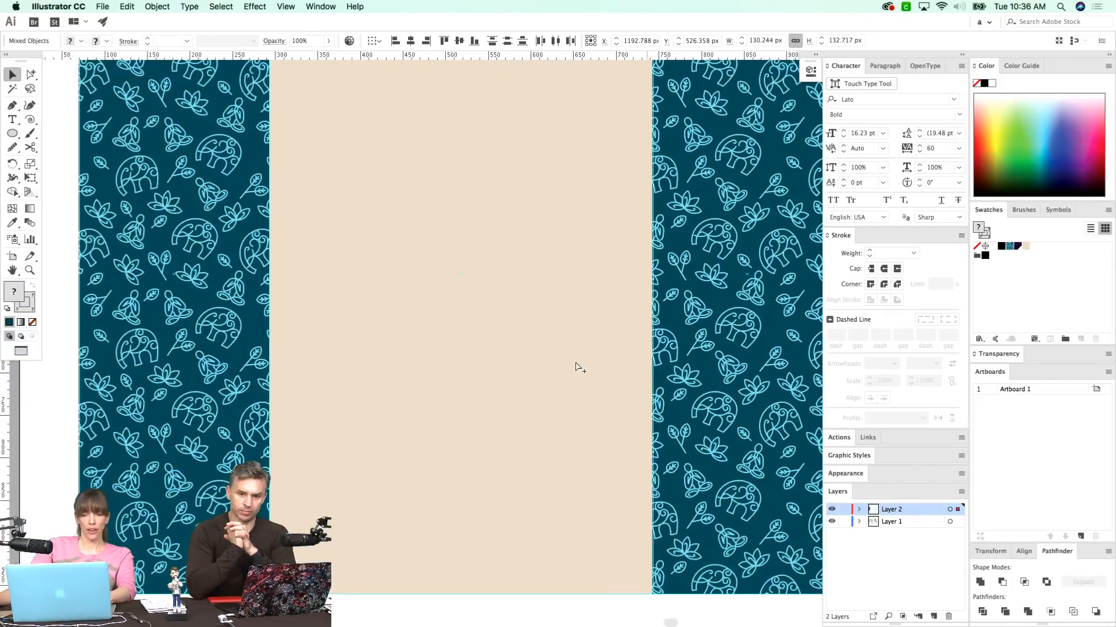
pyautogui.press('super+v')
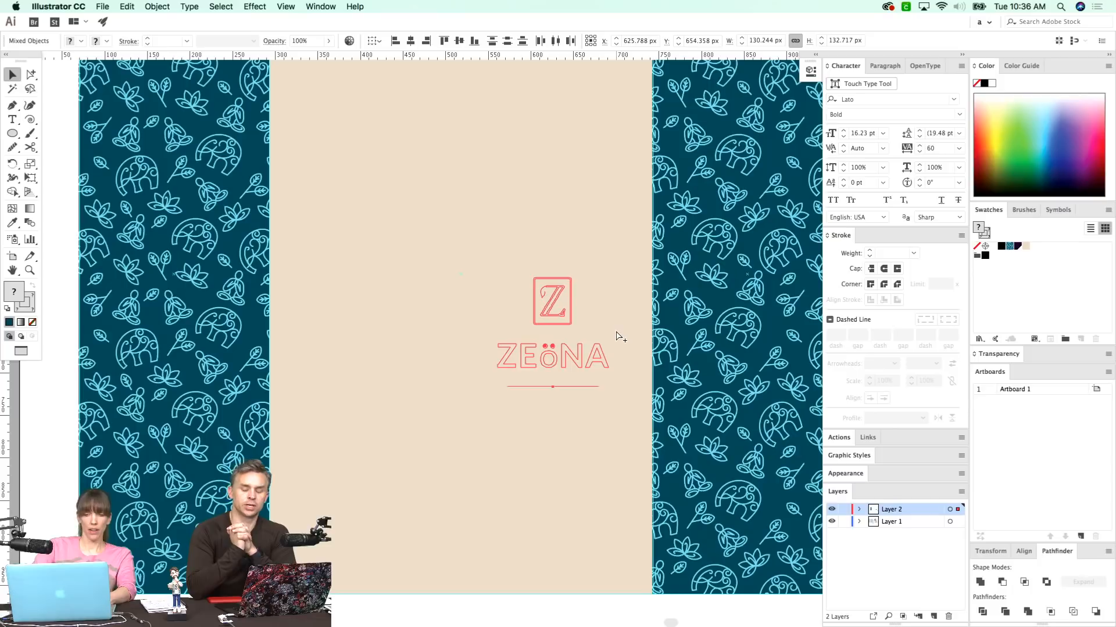
pyautogui.moveTo(581, 355); pyautogui.dragTo(391, 360)
# - Try to fill the copied ZEONA lettering by sampling the side panel's teal pattern
pyautogui.press('a')
pyautogui.press('super+y')
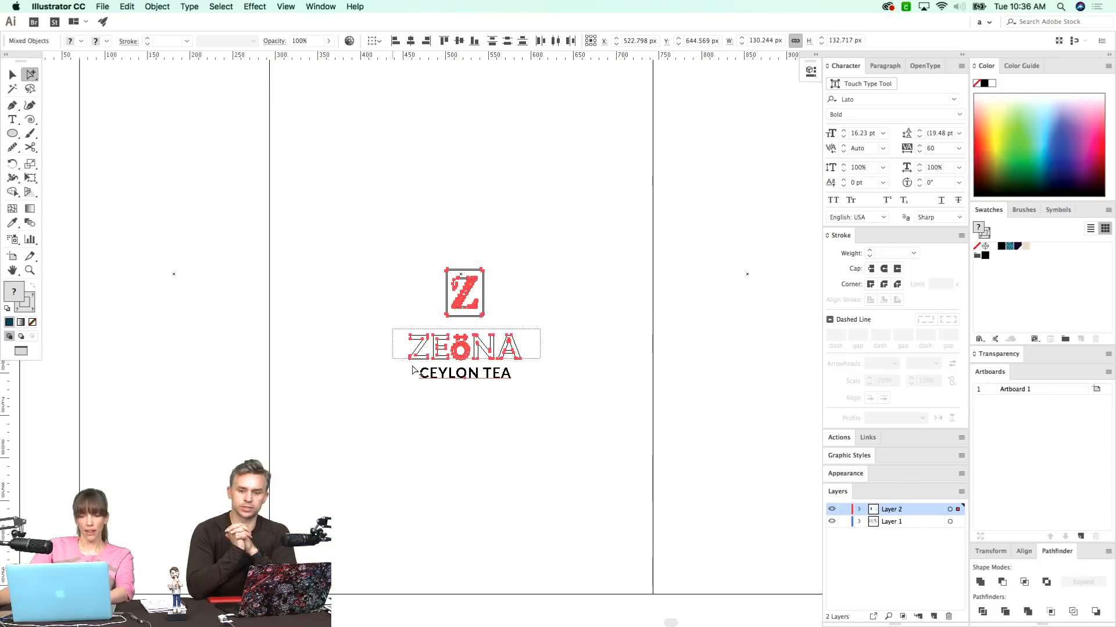
pyautogui.press('super+y')
pyautogui.press('i')
pyautogui.click(748, 412)
pyautogui.press('super+shift+a')
pyautogui.press('super+y')
pyautogui.press('a')
pyautogui.moveTo(525, 380); pyautogui.dragTo(413, 451)
pyautogui.press('super+y')
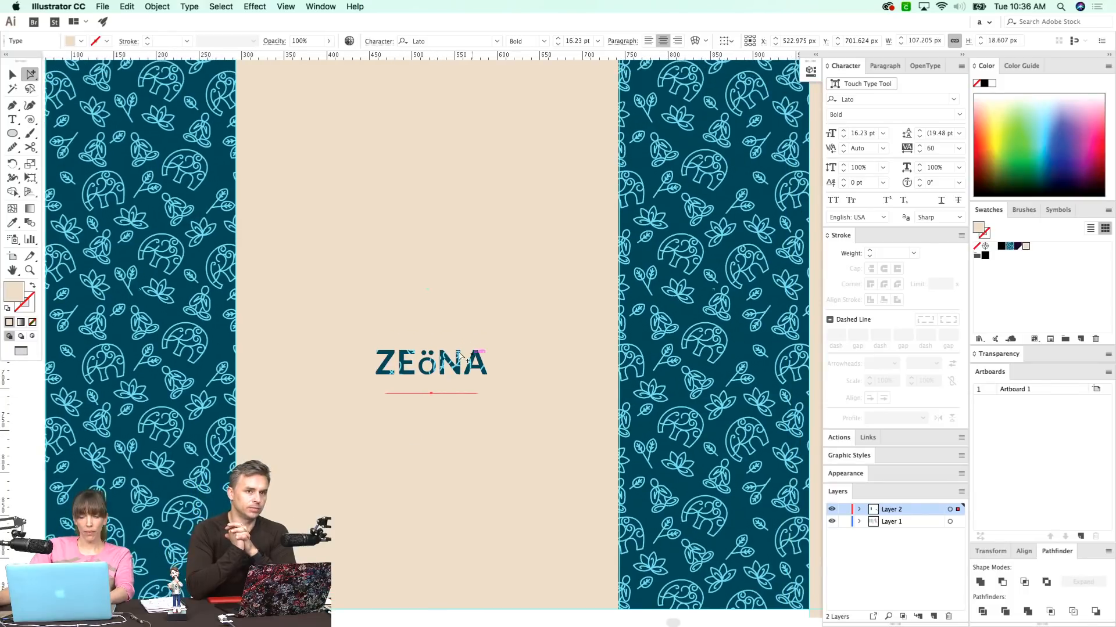
# - Remove the pattern fill from the copied ZEONA lettering and fill it with solid dark teal
pyautogui.press('v')
pyautogui.click(471, 367)
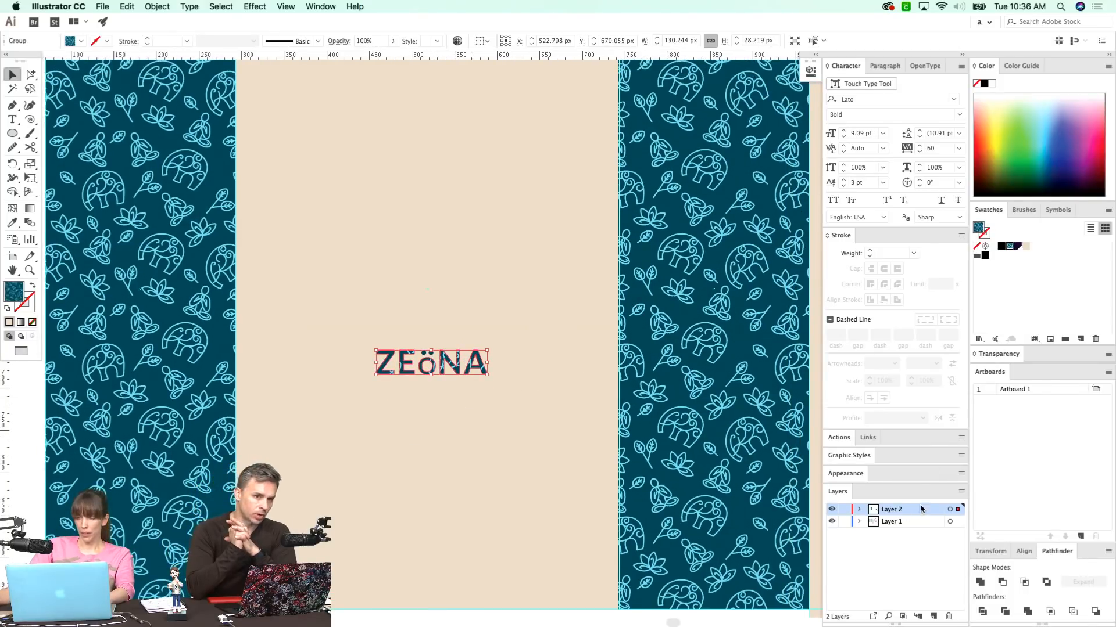
pyautogui.click(845, 473)
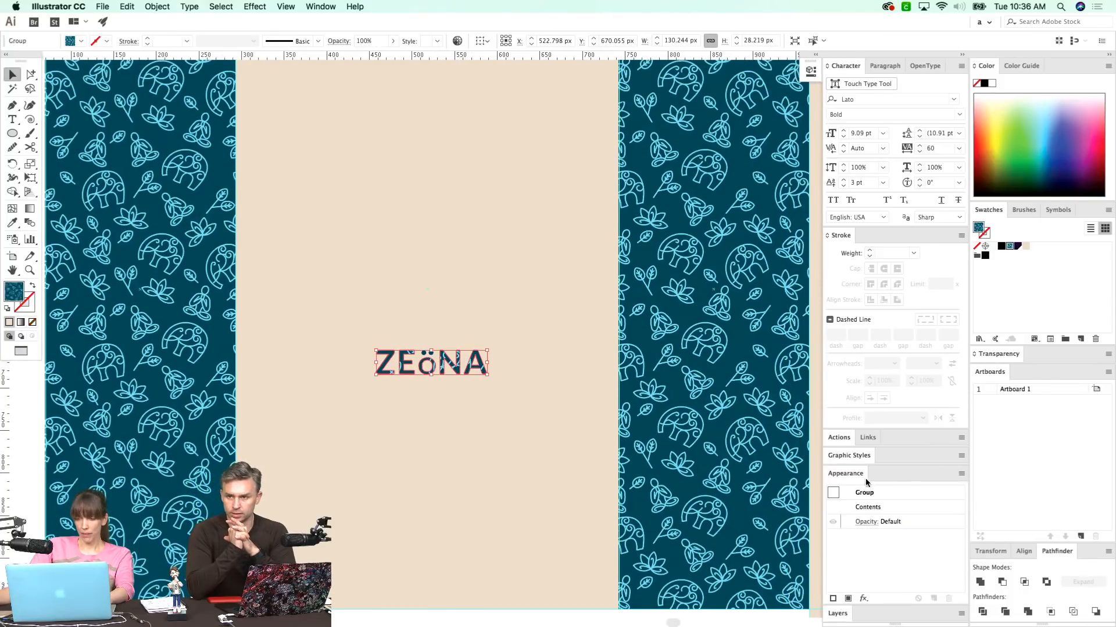
pyautogui.doubleClick(873, 508)
pyautogui.moveTo(894, 547); pyautogui.dragTo(947, 599)
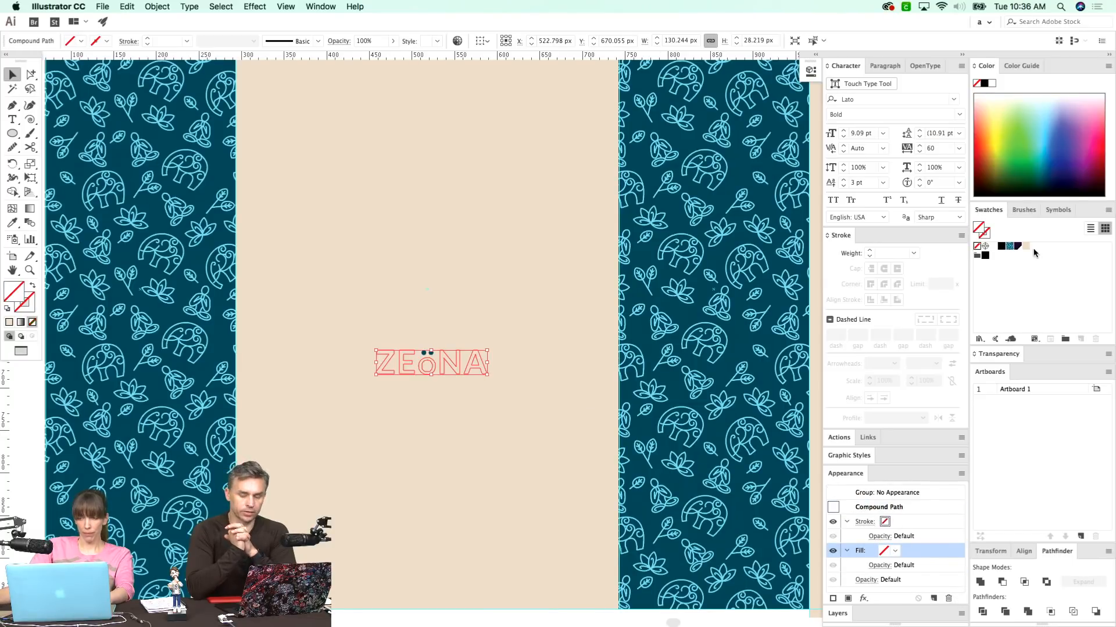
pyautogui.moveTo(653, 357)
pyautogui.mouseDown()
pyautogui.moveTo(328, 387)
pyautogui.moveTo(242, 375)
pyautogui.moveTo(647, 380)
pyautogui.mouseUp()
pyautogui.press('i')
pyautogui.click(237, 374)
pyautogui.press('super+shift+a')
# - Select the copied CEYLON TEA text and colour it with the front panel's solid dark teal
pyautogui.press('super+y')
pyautogui.press('a')
pyautogui.click(425, 412)
pyautogui.press('super+y')
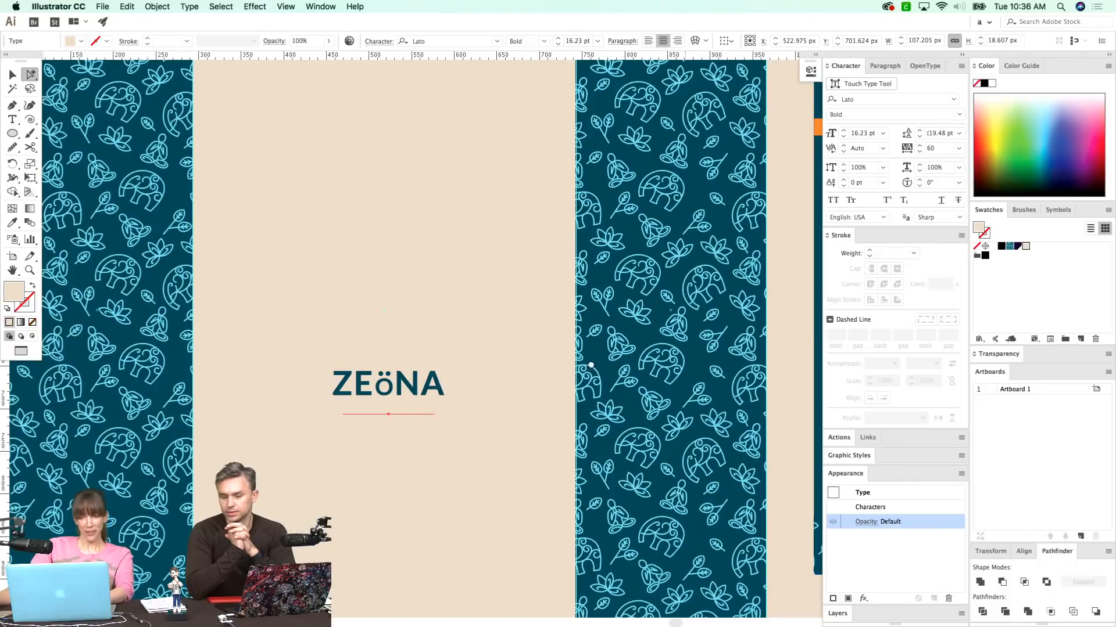
pyautogui.hscroll(10, 703, 298)
pyautogui.press('i')
pyautogui.click(278, 357)
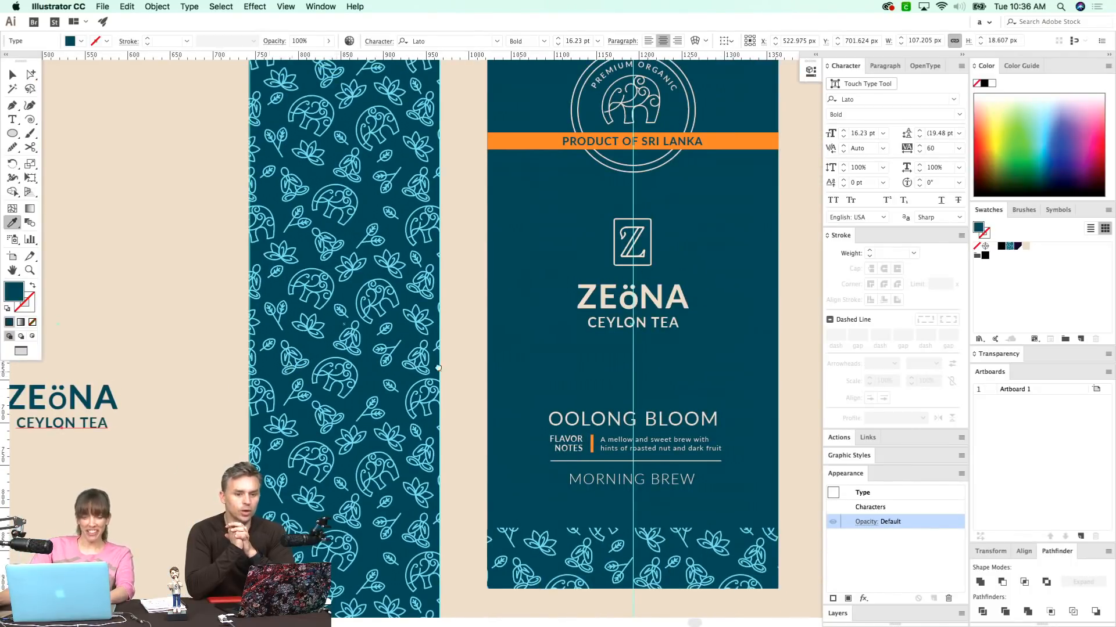
# - Combine the copied Z monogram and its frame into a compound path and fill it with the front panel's dark teal
pyautogui.hscroll(-10, 414, 361)
pyautogui.moveTo(412, 362); pyautogui.dragTo(431, 368)
pyautogui.press('super+y')
pyautogui.press('a')
pyautogui.moveTo(339, 307); pyautogui.dragTo(270, 362)
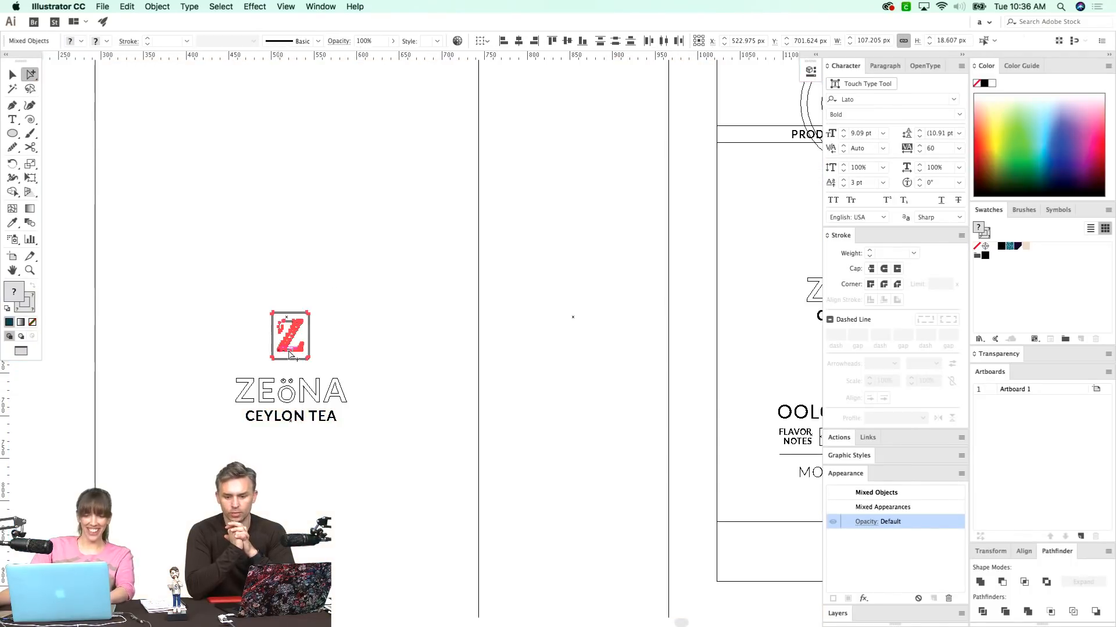
pyautogui.press('super+y')
pyautogui.moveTo(422, 405); pyautogui.dragTo(387, 403)
pyautogui.hscroll(2, 387, 403)
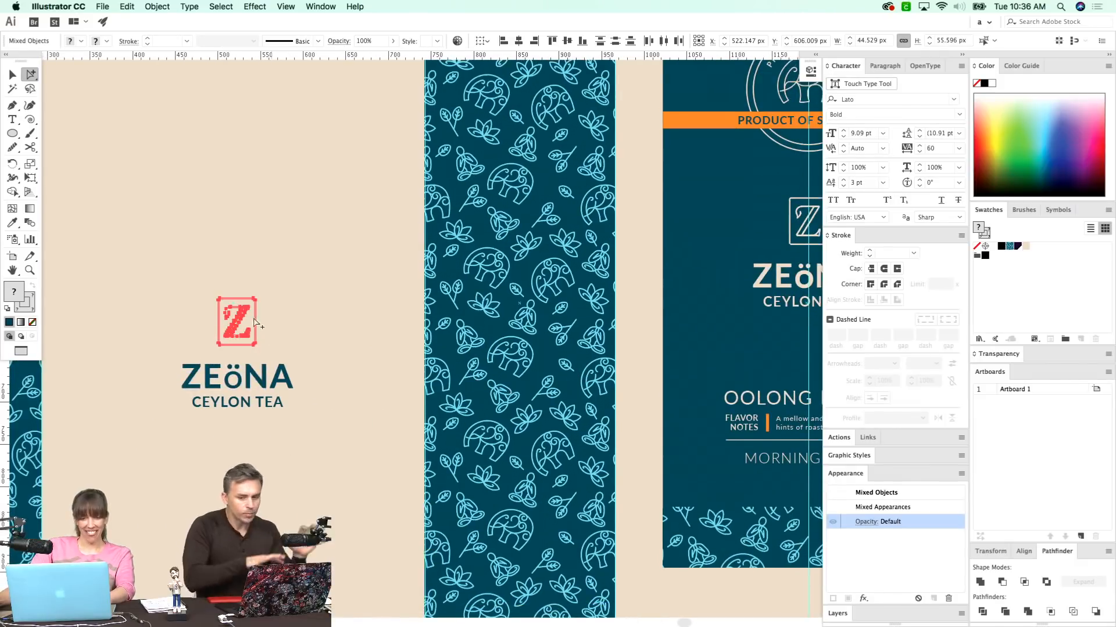
pyautogui.hotkey('ctrl', '8')
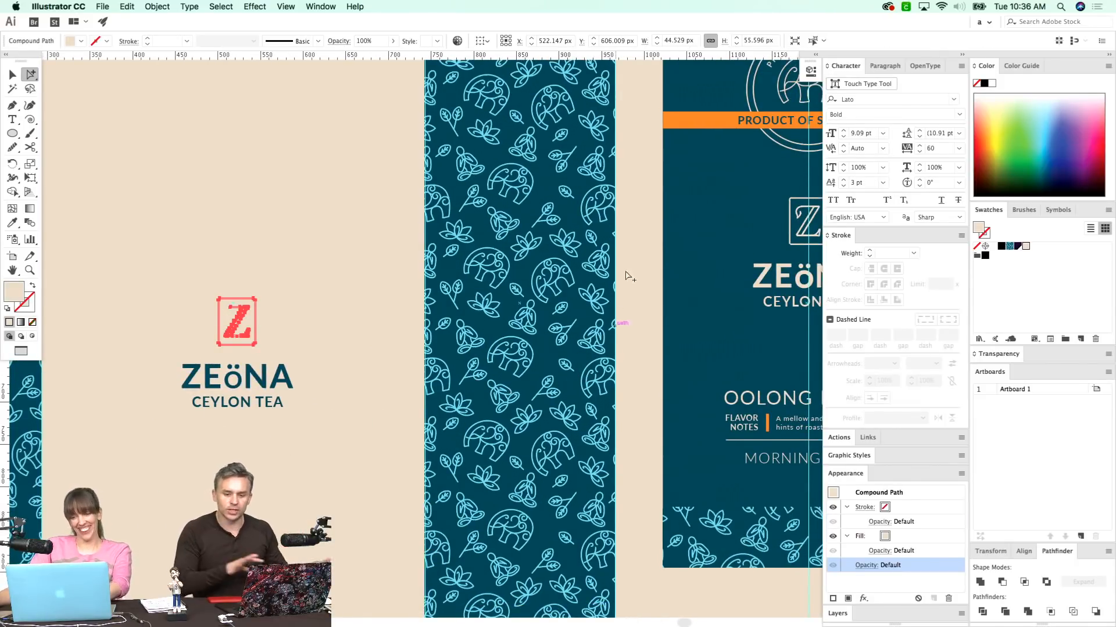
pyautogui.press('i')
pyautogui.click(717, 204)
pyautogui.press('super+shift+a')
# - Select the beige curl of the copied Z monogram and give its stroke the dark purple swatch
pyautogui.press('z')
pyautogui.moveTo(145, 279); pyautogui.dragTo(325, 448)
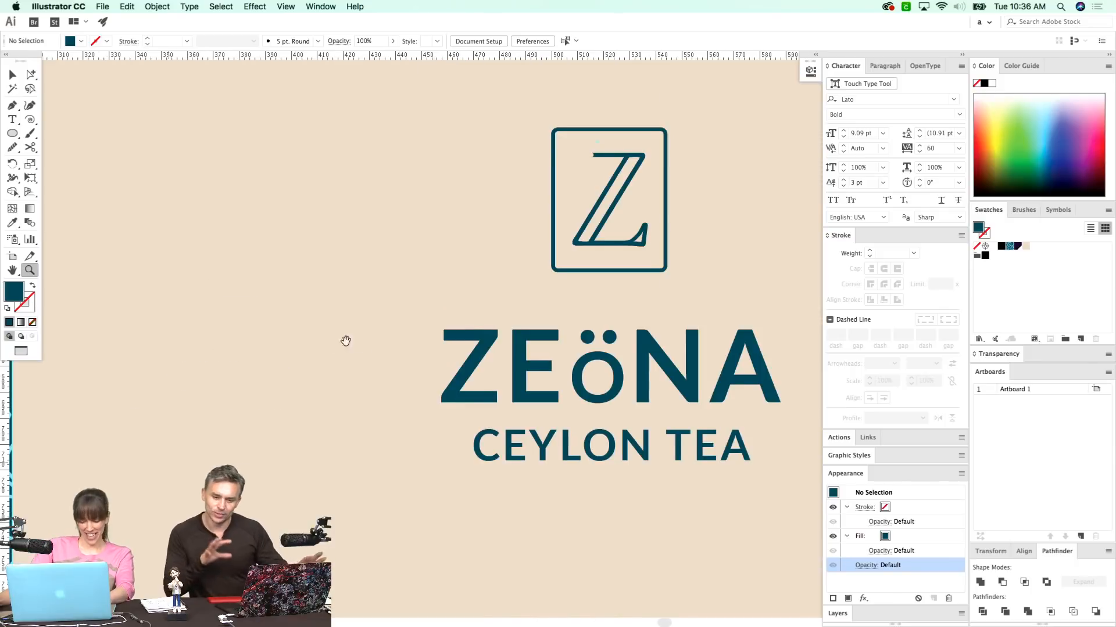
pyautogui.moveTo(359, 347); pyautogui.dragTo(297, 403)
pyautogui.moveTo(481, 341); pyautogui.dragTo(427, 357)
pyautogui.moveTo(447, 389); pyautogui.dragTo(345, 451)
pyautogui.press('super+y')
pyautogui.press('a')
pyautogui.click(452, 268)
pyautogui.press('super+y')
pyautogui.click(1027, 245)
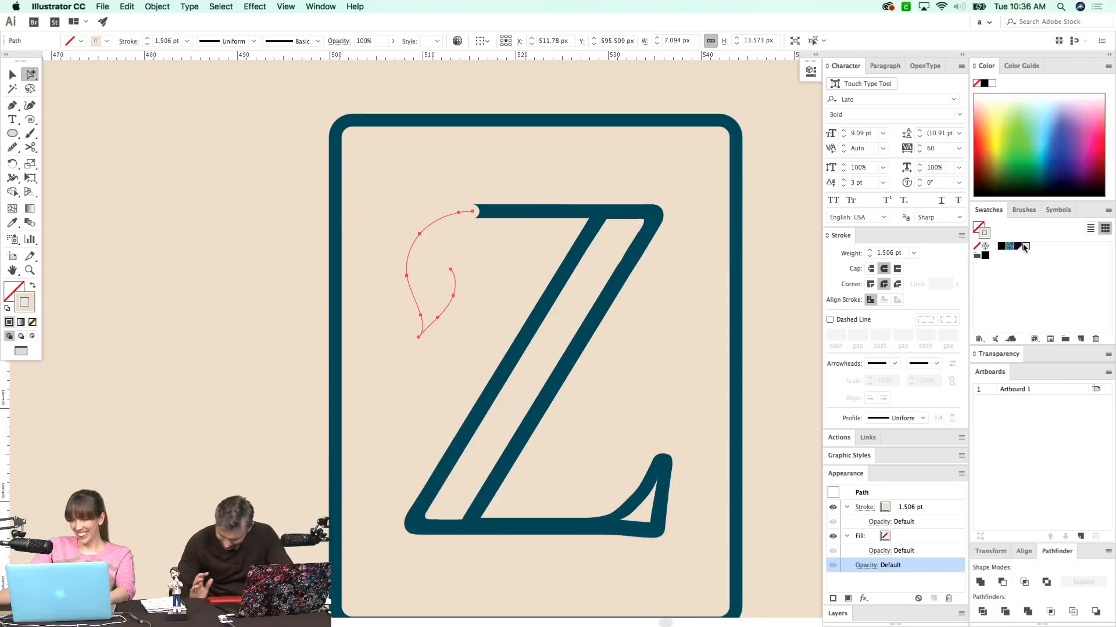
pyautogui.click(1020, 246)
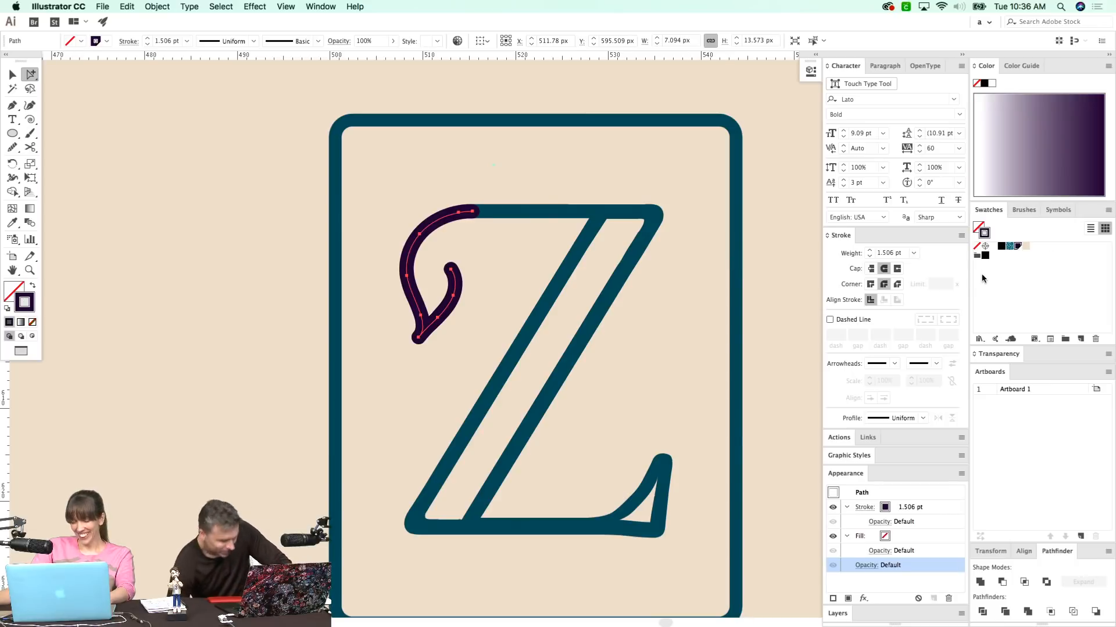
# - Sample the monogram frame's dark teal onto the Z's curl and swap the colour from fill to stroke
pyautogui.press('i')
pyautogui.click(733, 330)
pyautogui.press('super+z')
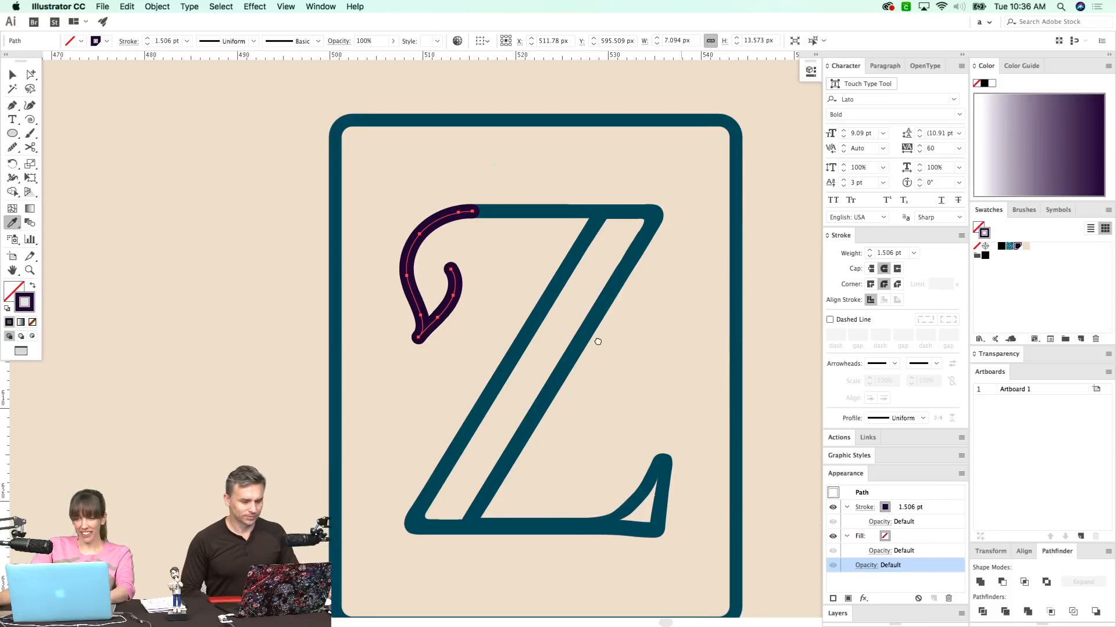
pyautogui.hscroll(3, 639, 325)
pyautogui.click(672, 324)
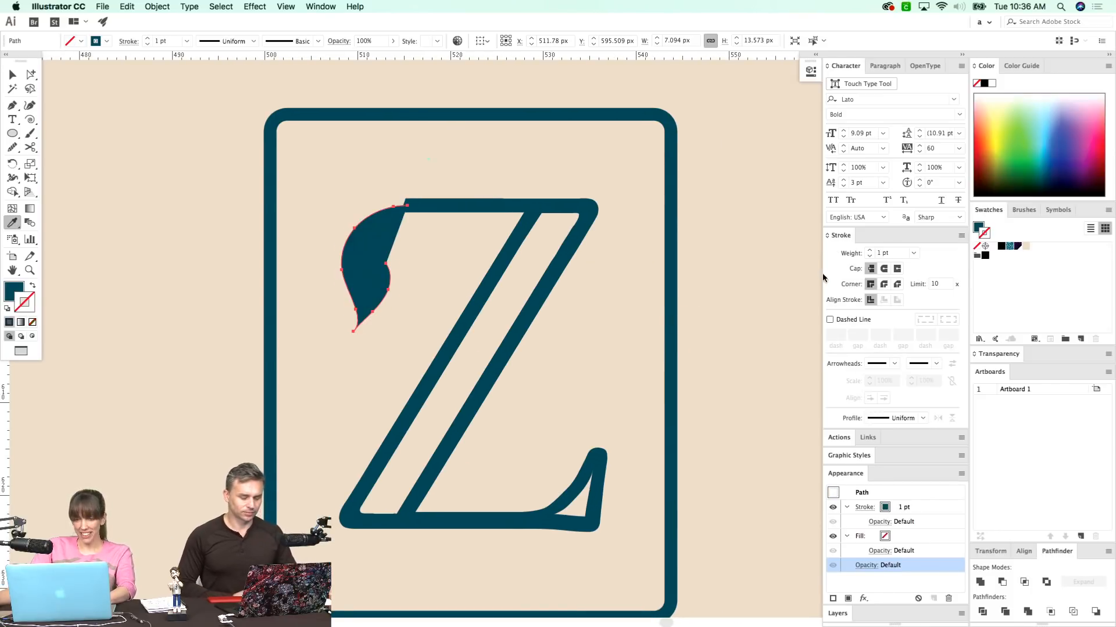
pyautogui.hotkey('shift', 'x')
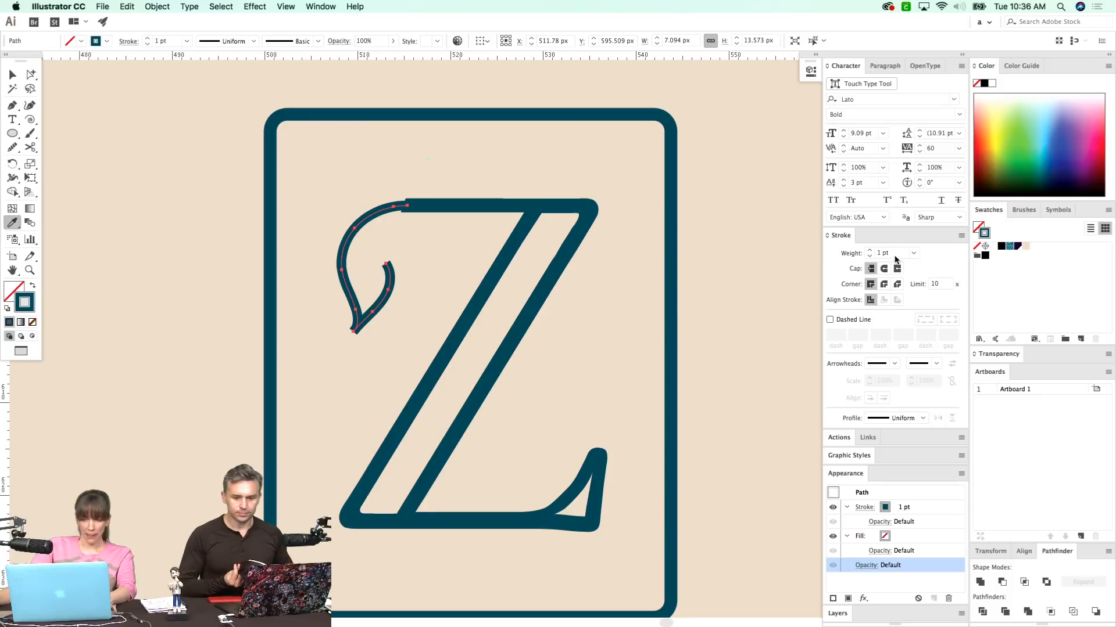
# - Set the Z curl's stroke weight to 1.506 pt and give it round caps and round corner joins
pyautogui.write('1.506')
pyautogui.press('Return')
pyautogui.press('super+shift+a')
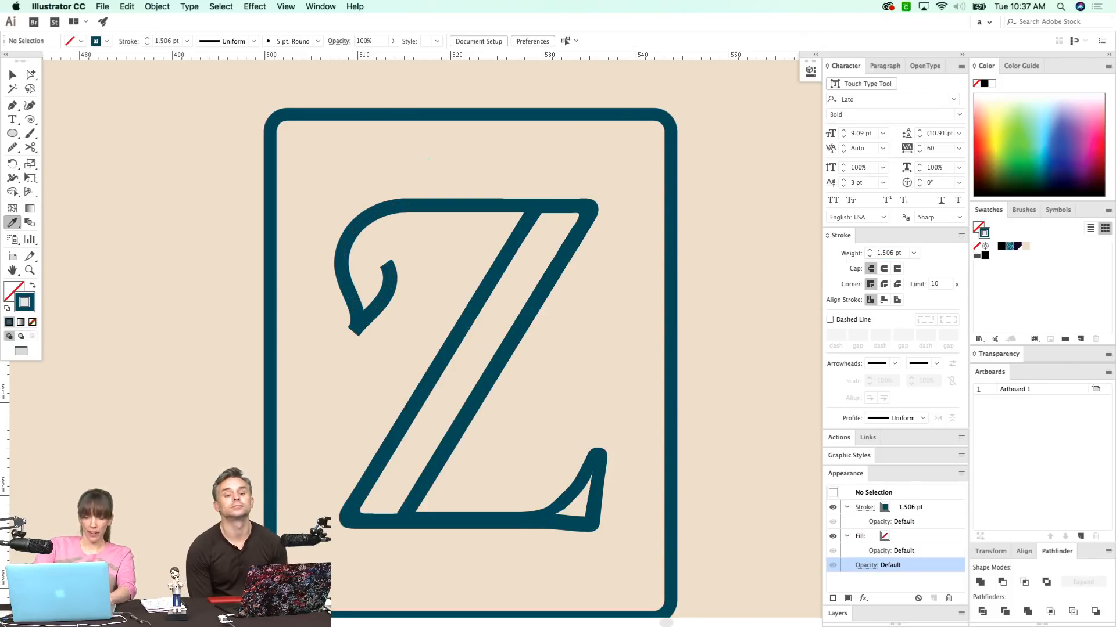
pyautogui.press('super+y')
pyautogui.press('a')
pyautogui.click(356, 228)
pyautogui.press('super+y')
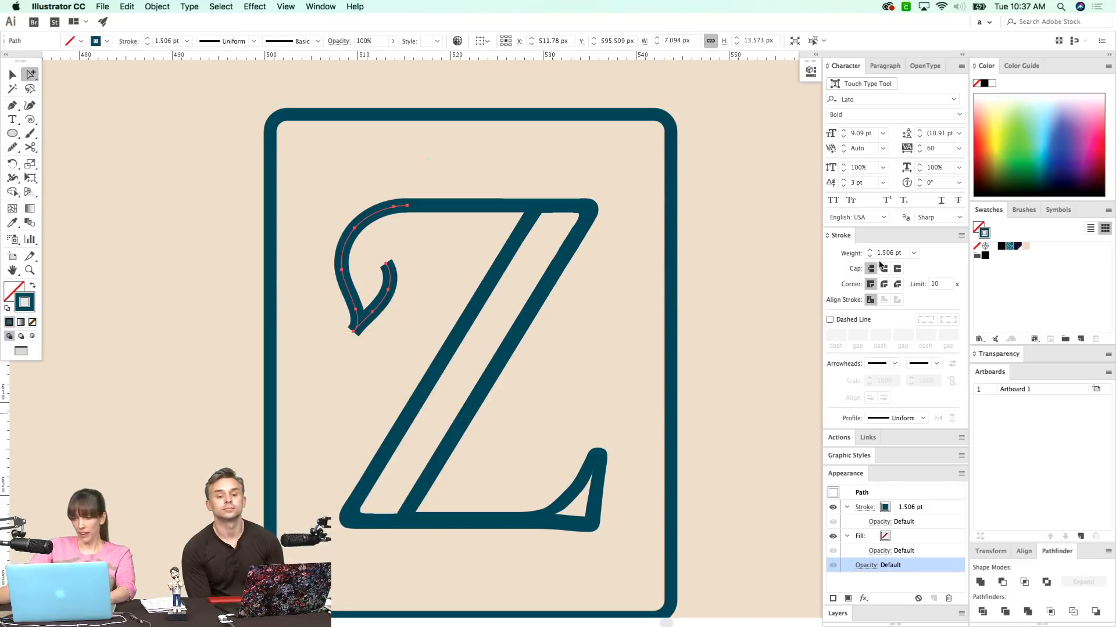
pyautogui.click(884, 268)
pyautogui.click(884, 284)
pyautogui.press('super+shift+a')
pyautogui.press('super+minus')
pyautogui.press('super+minus')
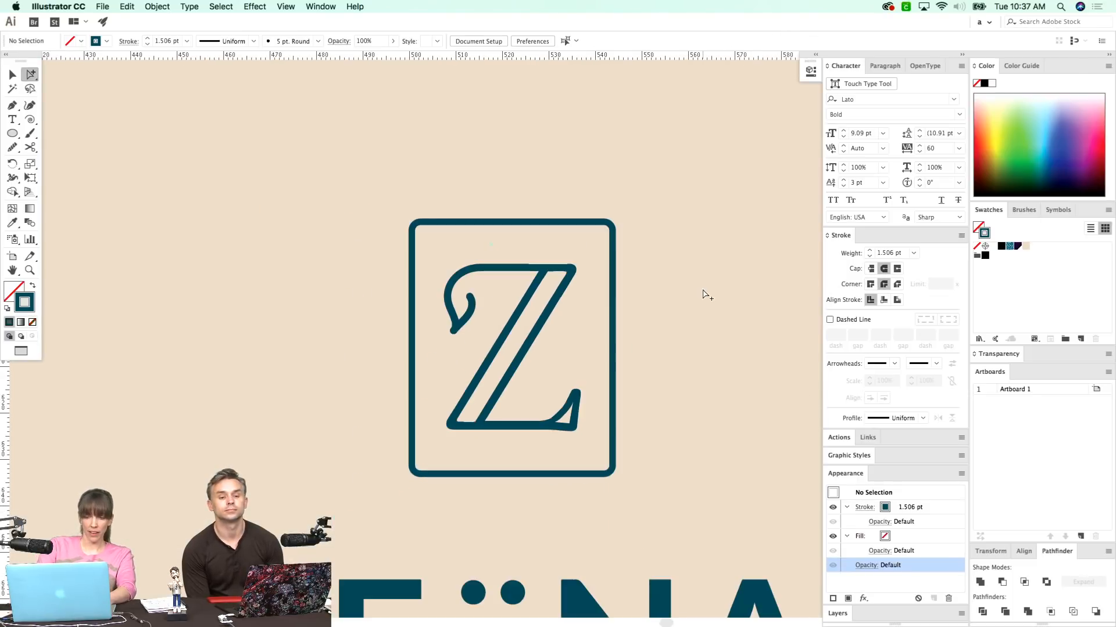
# - Cut the inner stem and foot shapes out of the Z's compound path and paste them in front as separate pieces
pyautogui.click(516, 331)
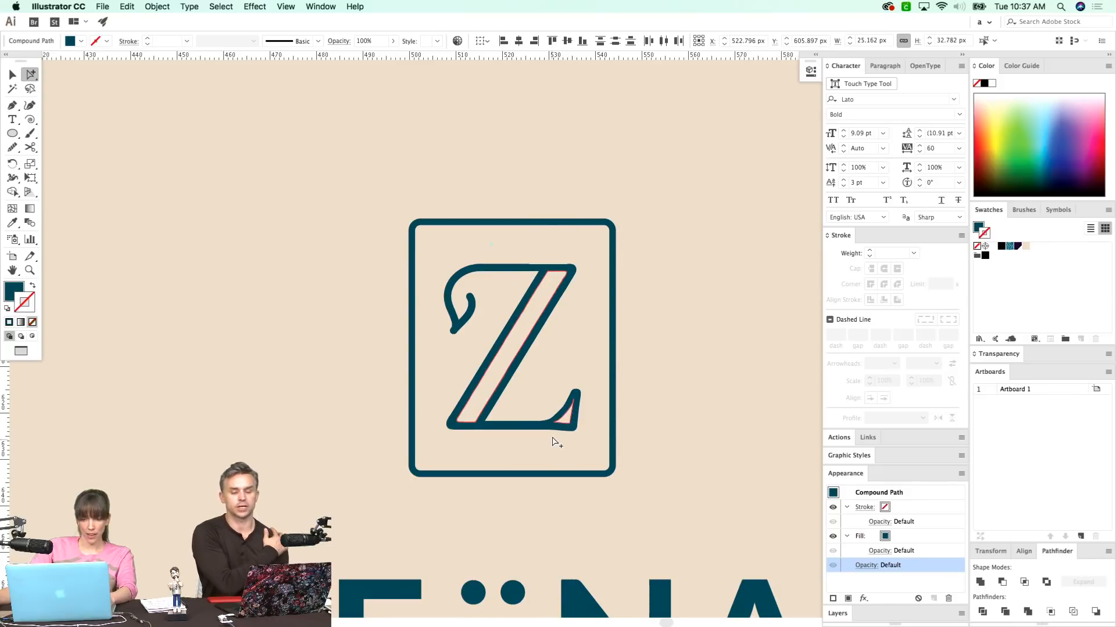
pyautogui.press('super+z')
pyautogui.press('super+shift+z')
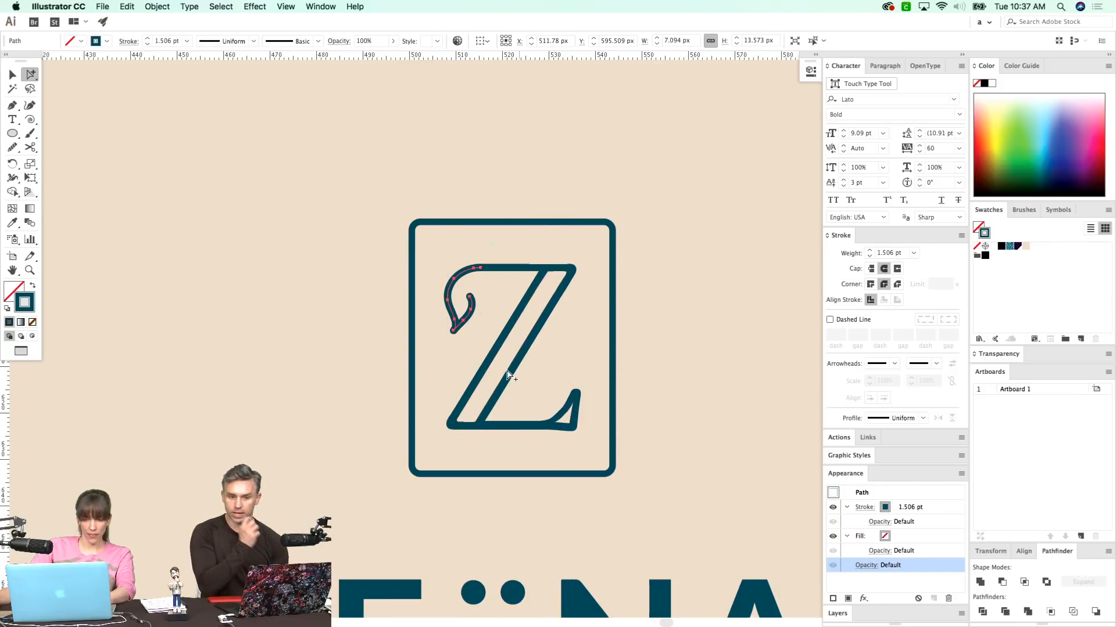
pyautogui.click(507, 375)
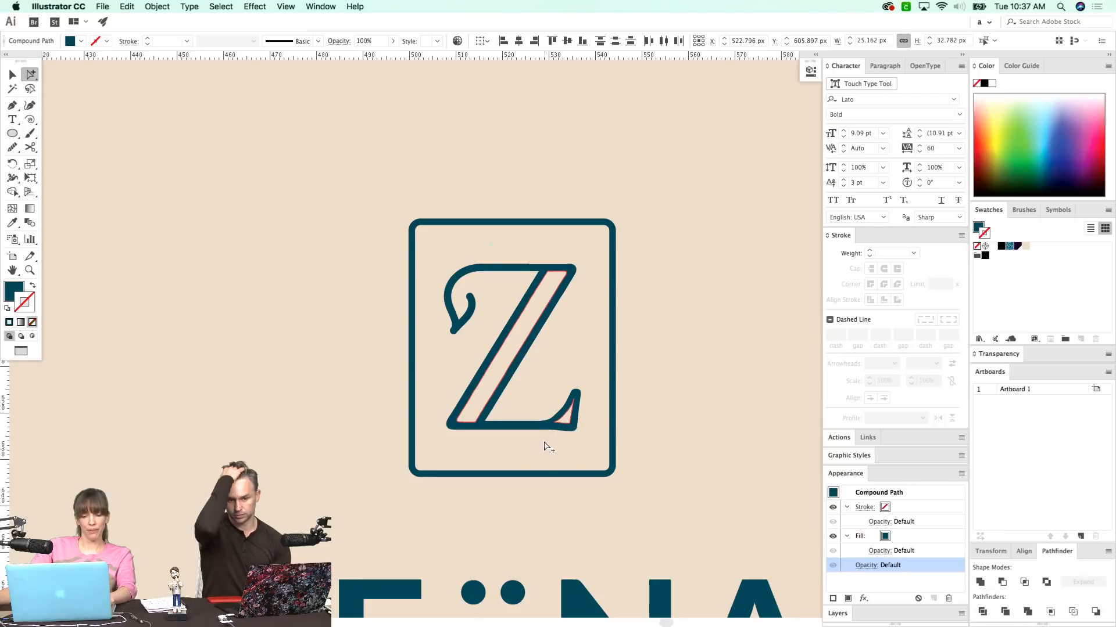
pyautogui.press('super+x')
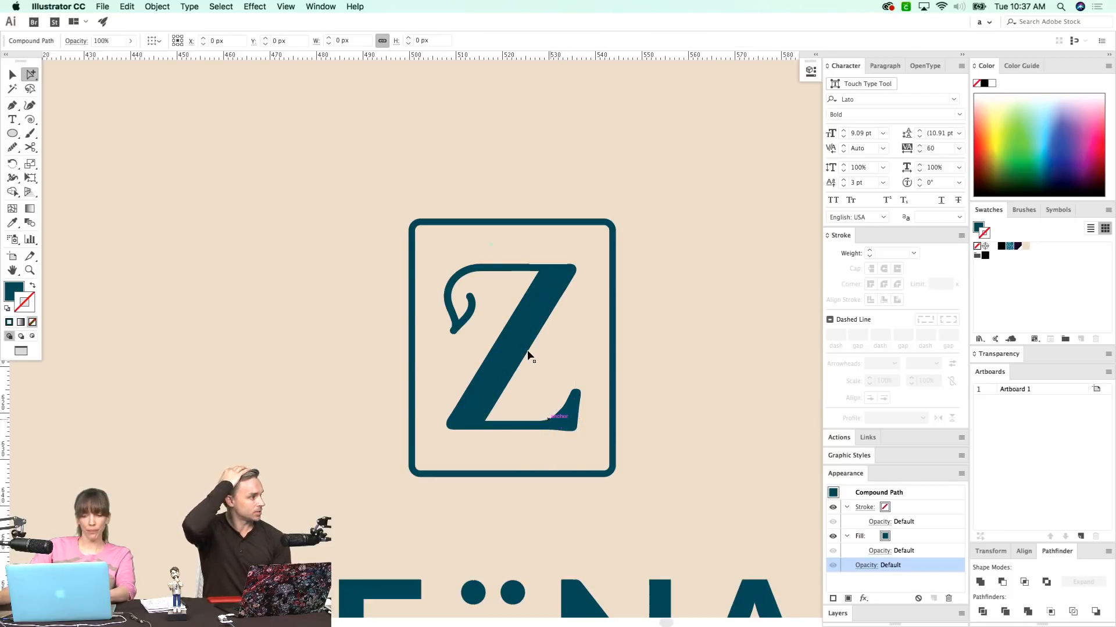
pyautogui.press('super+f')
pyautogui.press('super+minus')
pyautogui.press('super+minus')
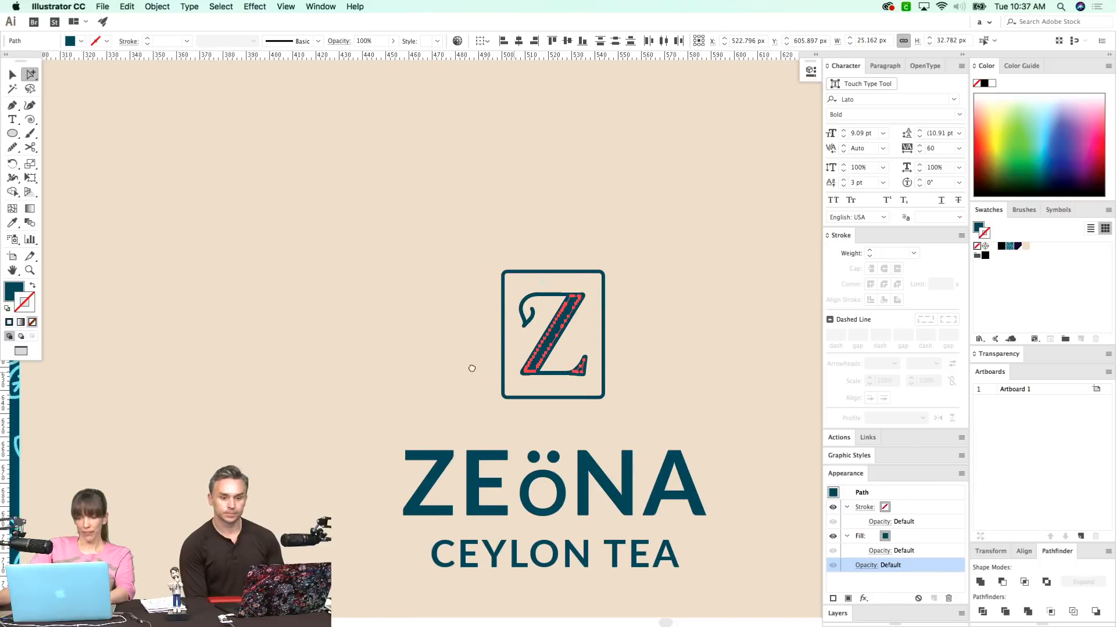
# - Select the original teal pattern tile off the artboard and save its colours as a new swatch colour group
pyautogui.hscroll(15, 503, 373)
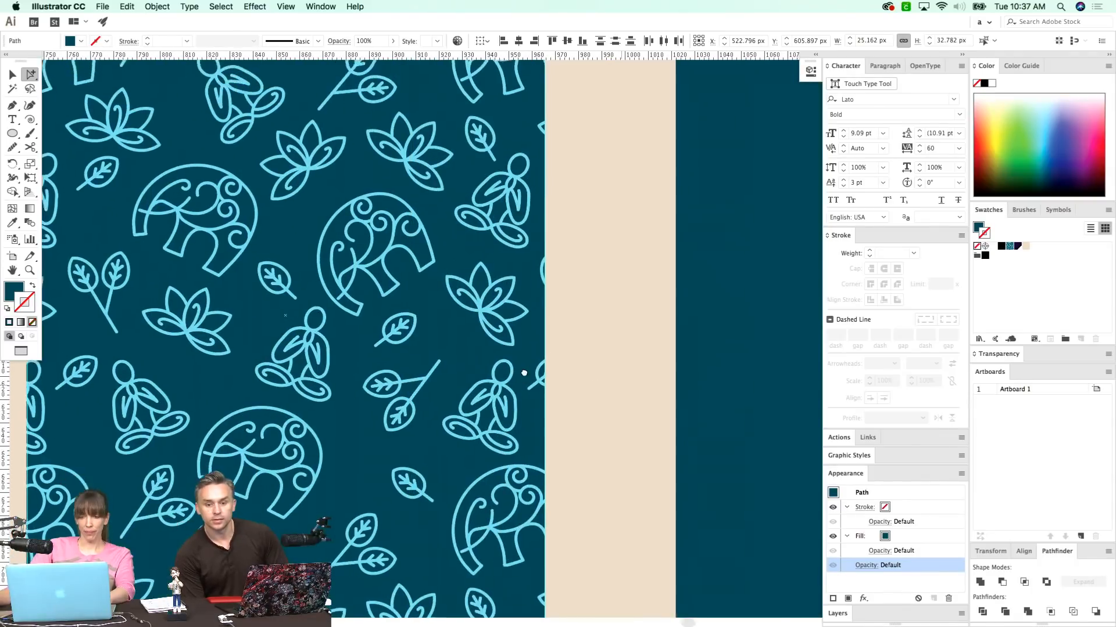
pyautogui.hscroll(3, 524, 375)
pyautogui.press('i')
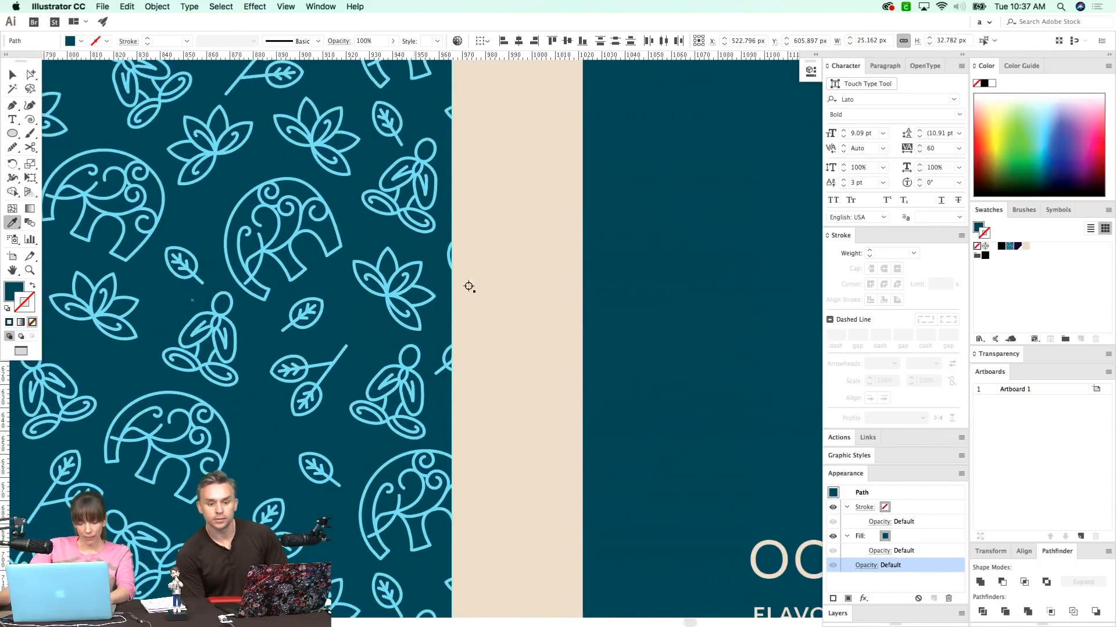
pyautogui.scroll(-5, 464, 284)
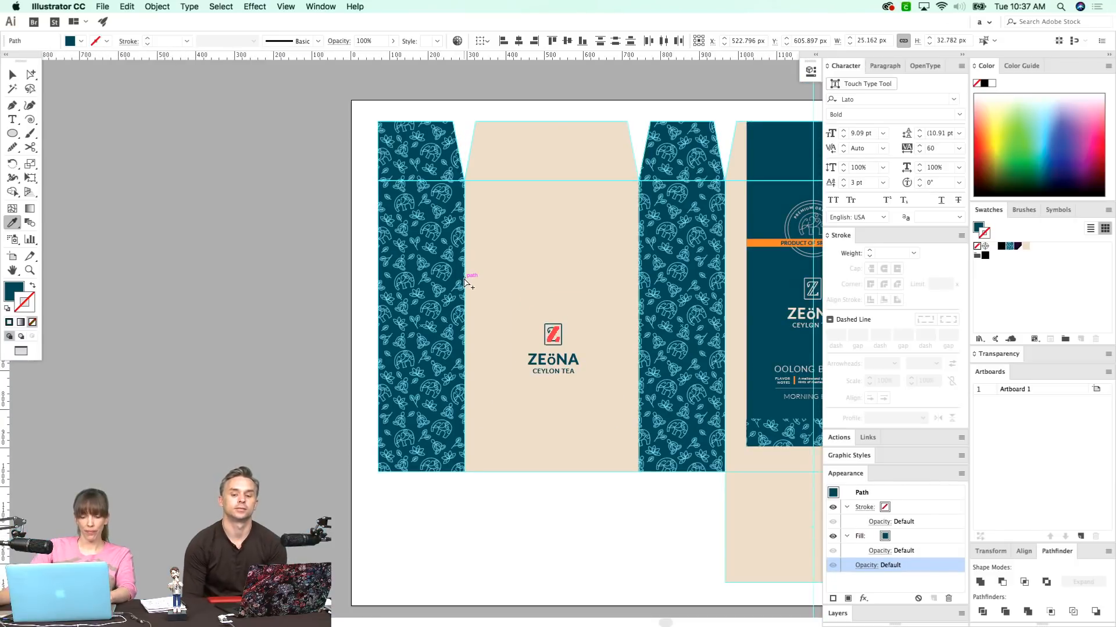
pyautogui.hscroll(10, 687, 406)
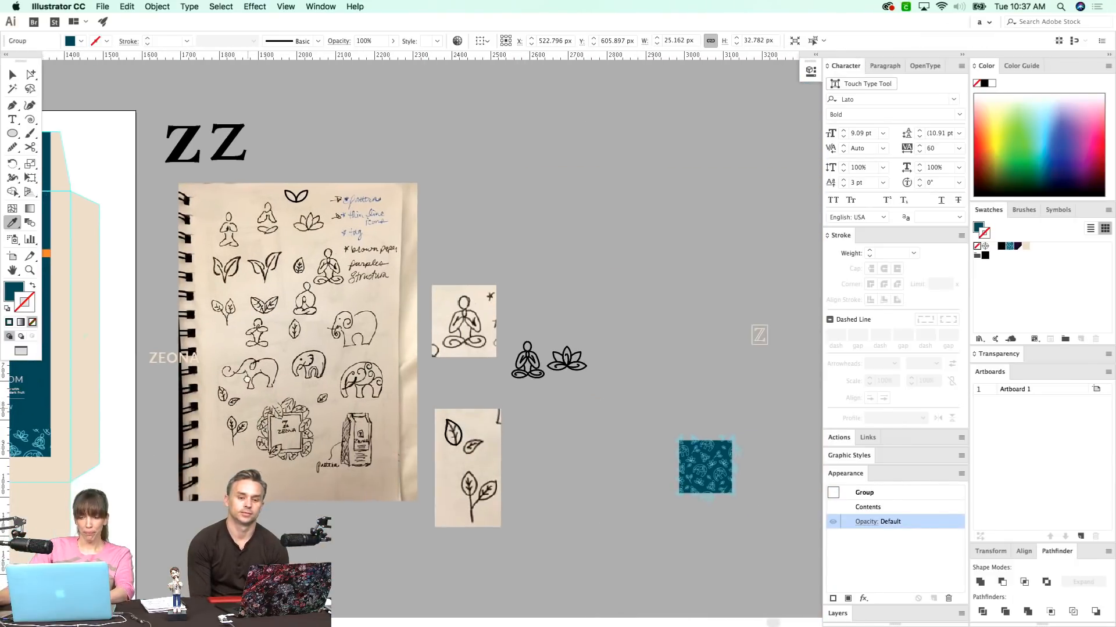
pyautogui.moveTo(247, 380); pyautogui.dragTo(249, 347)
pyautogui.press('v')
pyautogui.moveTo(630, 510); pyautogui.dragTo(762, 395)
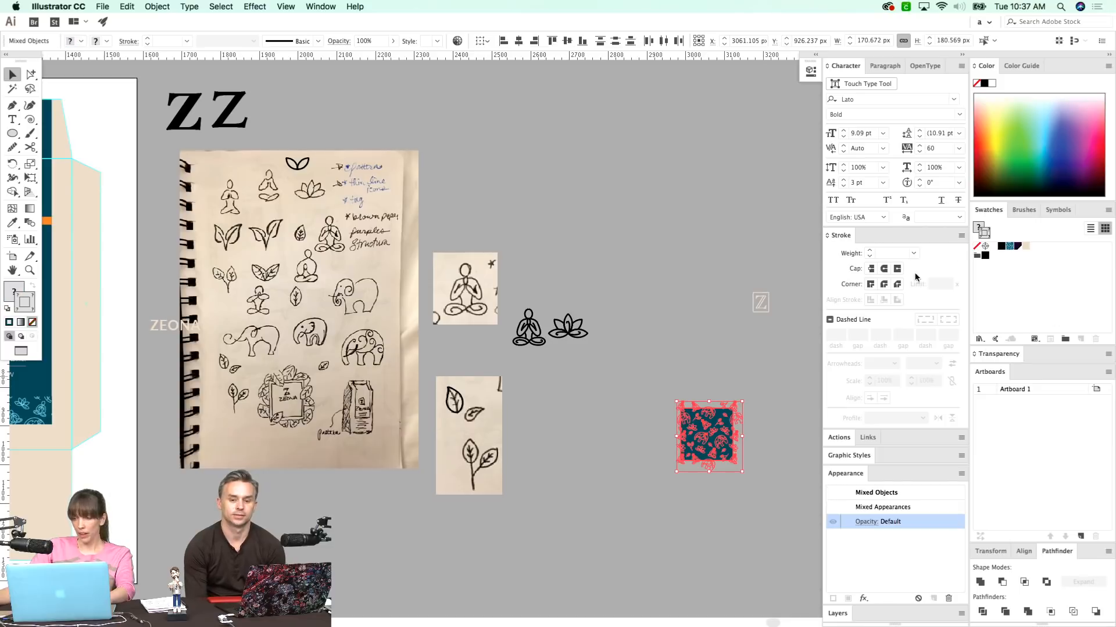
pyautogui.click(1065, 338)
pyautogui.press('Return')
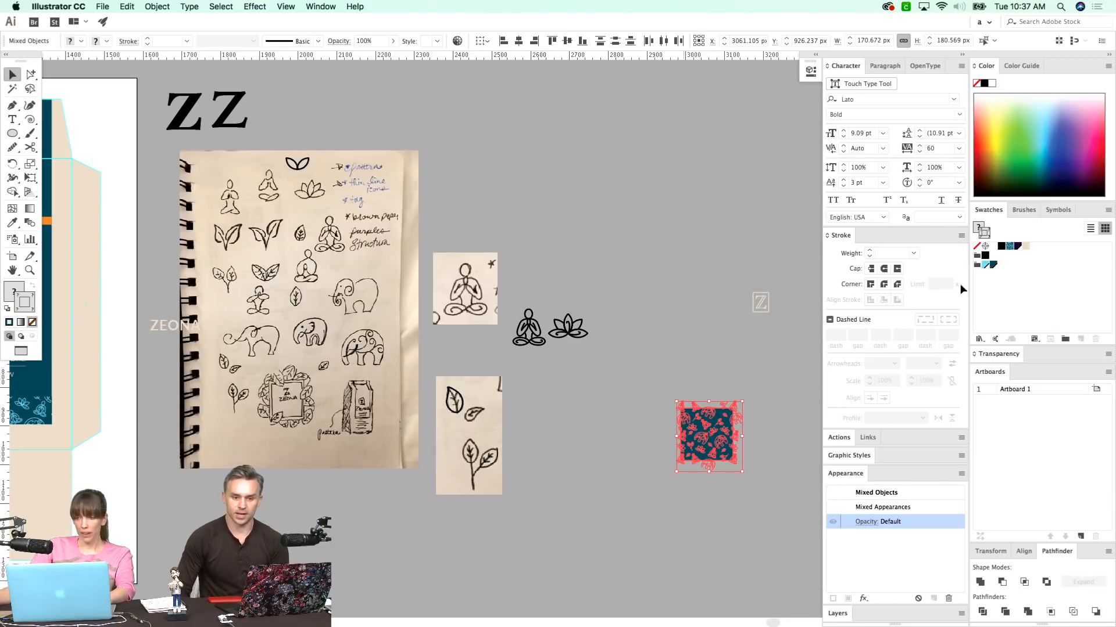
# - Select the inner stem and foot shapes of the beige panel's Z and fill them with the new group's light blue
pyautogui.moveTo(308, 363); pyautogui.dragTo(627, 353)
pyautogui.moveTo(174, 317); pyautogui.dragTo(465, 358)
pyautogui.press('z')
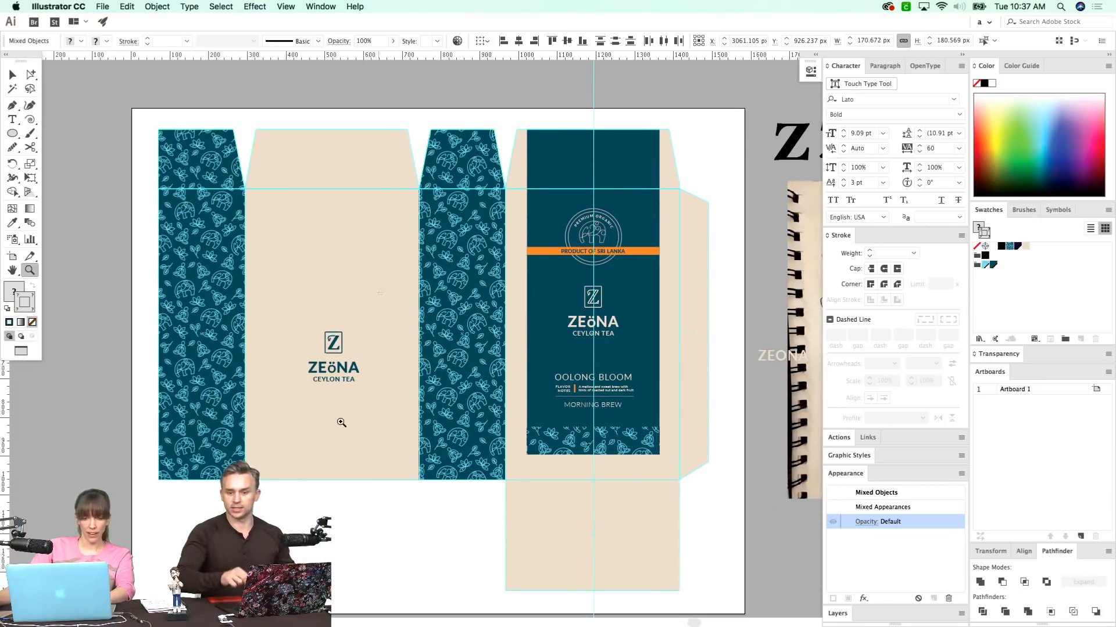
pyautogui.moveTo(302, 435); pyautogui.dragTo(384, 291)
pyautogui.moveTo(656, 200); pyautogui.dragTo(492, 397)
pyautogui.press('a')
pyautogui.click(595, 254)
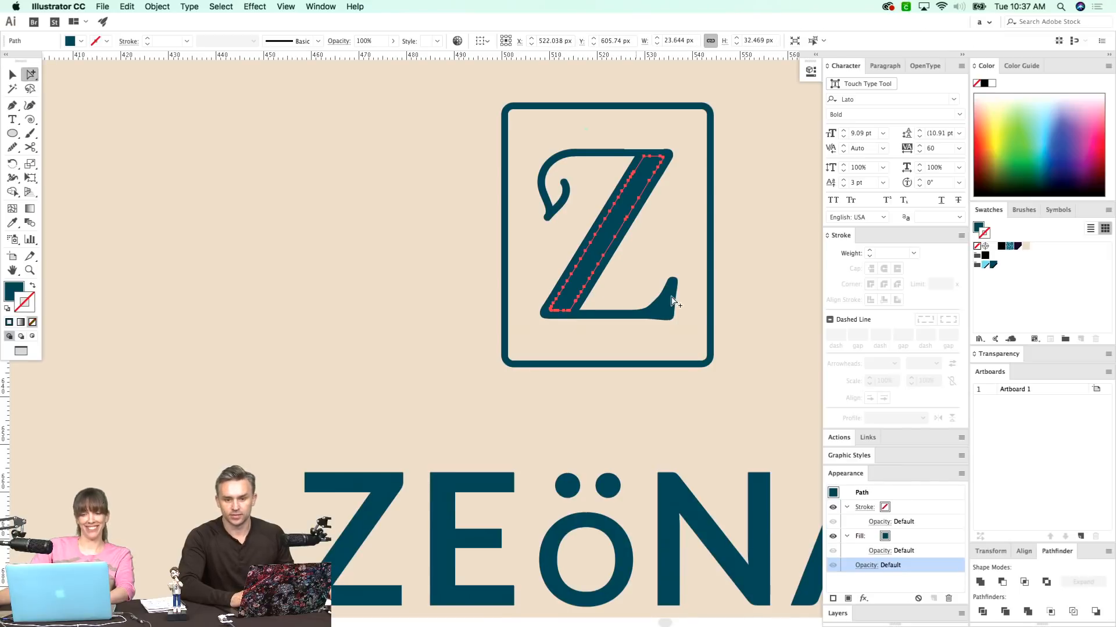
pyautogui.keyDown('shift'); pyautogui.click(664, 311); pyautogui.keyUp('shift')
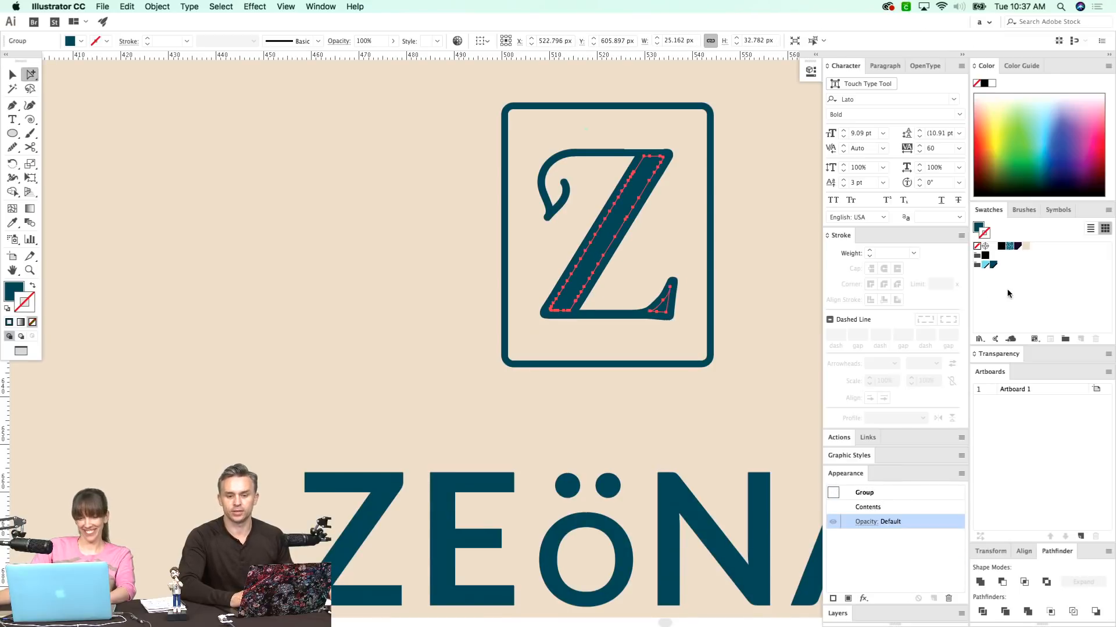
pyautogui.click(985, 264)
pyautogui.click(608, 378)
pyautogui.hscroll(5, 387, 391)
pyautogui.press('super+minus')
pyautogui.press('super+minus')
pyautogui.press('super+minus')
pyautogui.press('super+minus')
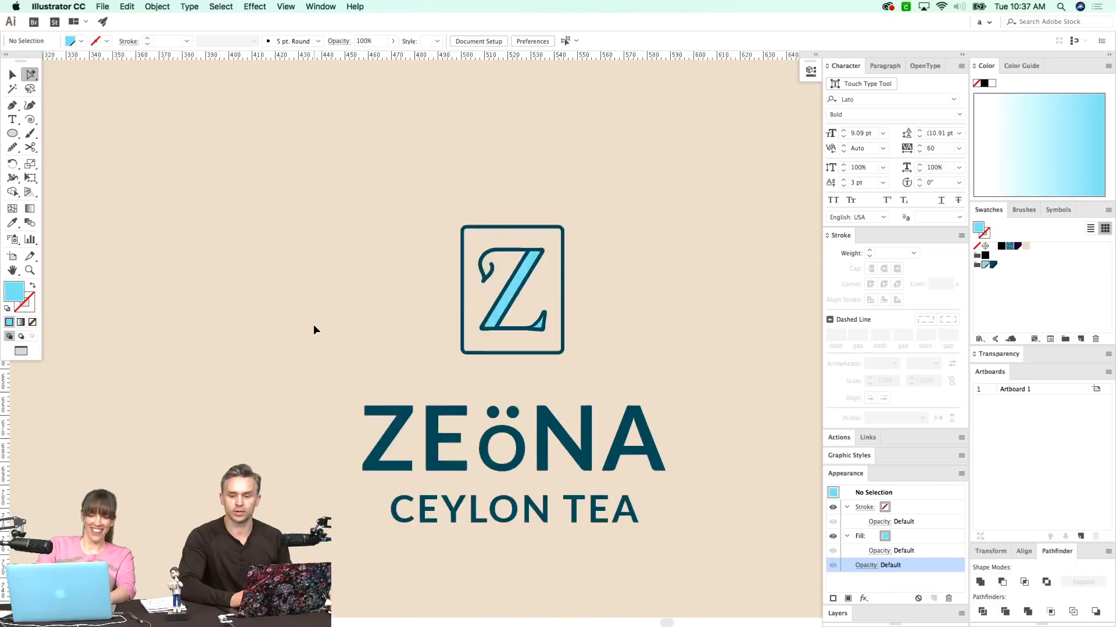
# - Select the whole teal logo on the beige panel and enlarge it to about 174 px wide by 177 px high
pyautogui.moveTo(560, 354); pyautogui.dragTo(421, 218)
pyautogui.press('super+minus')
pyautogui.press('super+minus')
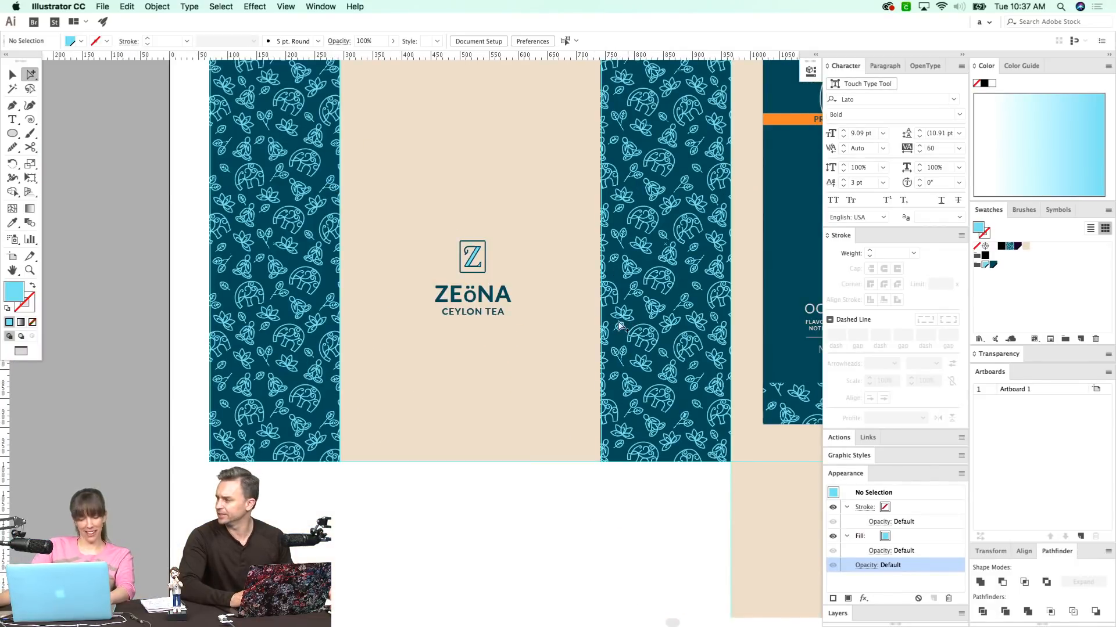
pyautogui.moveTo(555, 369); pyautogui.dragTo(528, 405)
pyautogui.scroll(1, 540, 378)
pyautogui.hscroll(1, 552, 355)
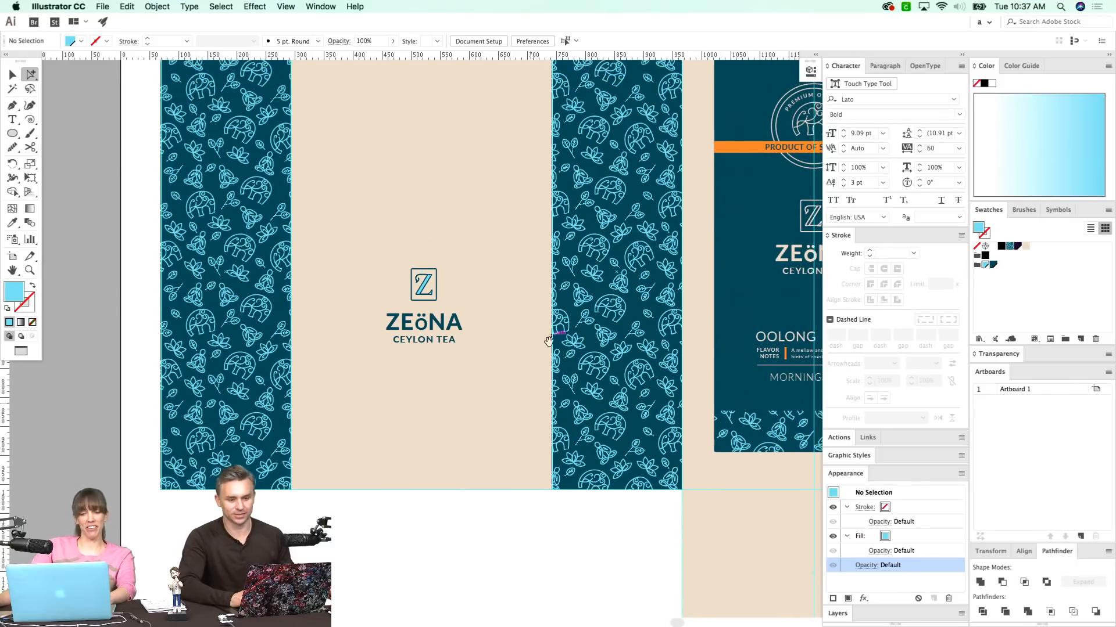
pyautogui.press('v')
pyautogui.click(456, 326)
pyautogui.press('super+y')
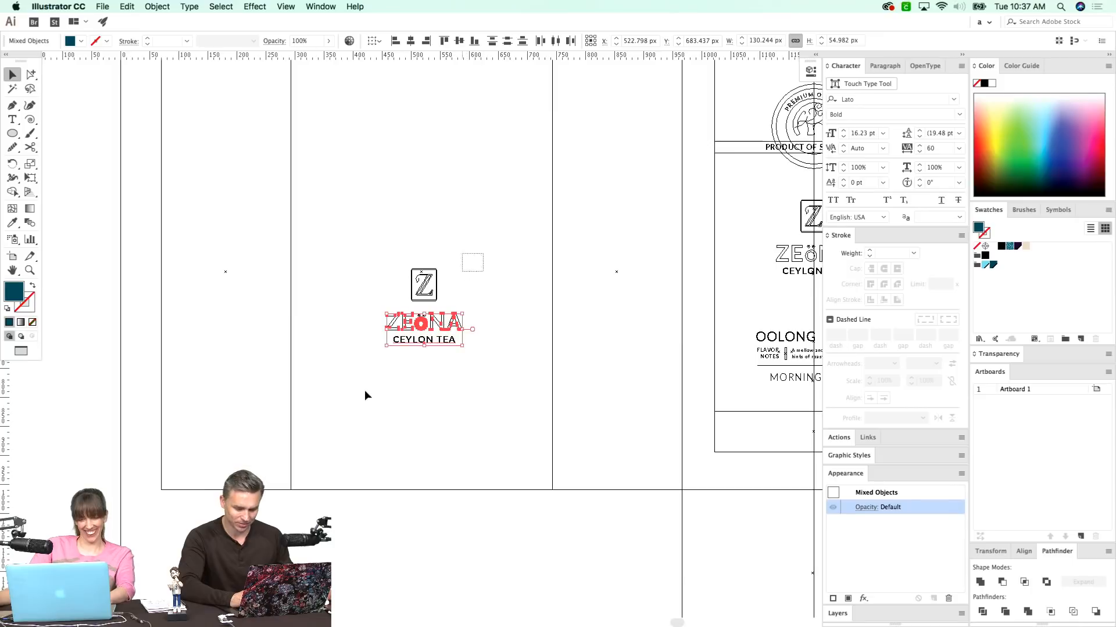
pyautogui.press('super+y')
pyautogui.moveTo(463, 270); pyautogui.dragTo(475, 257)
pyautogui.scroll(-2, 423, 308)
pyautogui.hscroll(1, 423, 308)
pyautogui.moveTo(411, 300); pyautogui.dragTo(411, 350)
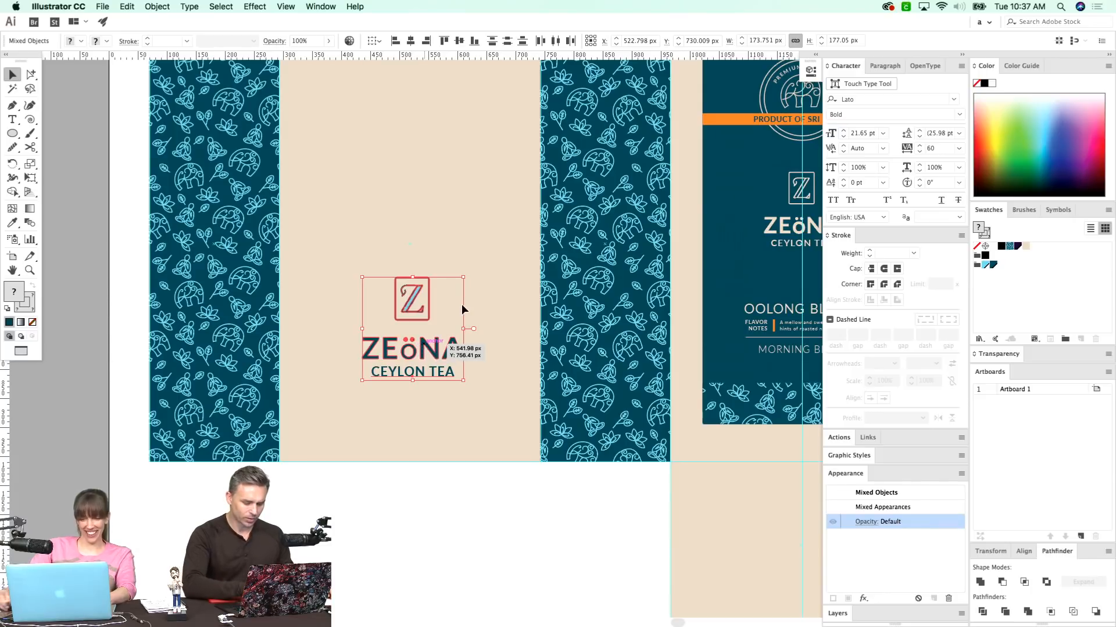
# - Nudge the enlarged logo up about 36 px on the beige panel
pyautogui.press('Up')
pyautogui.press('Up')
pyautogui.press('Up')
pyautogui.press('Up')
pyautogui.press('Up')
pyautogui.press('Up')
pyautogui.press('Up')
pyautogui.press('Up')
pyautogui.press('Up')
pyautogui.press('Up')
pyautogui.press('Up')
pyautogui.press('Up')
pyautogui.press('Up')
pyautogui.press('Up')
pyautogui.press('Up')
pyautogui.press('Up')
pyautogui.press('Up')
pyautogui.press('Up')
pyautogui.press('Up')
pyautogui.press('Up')
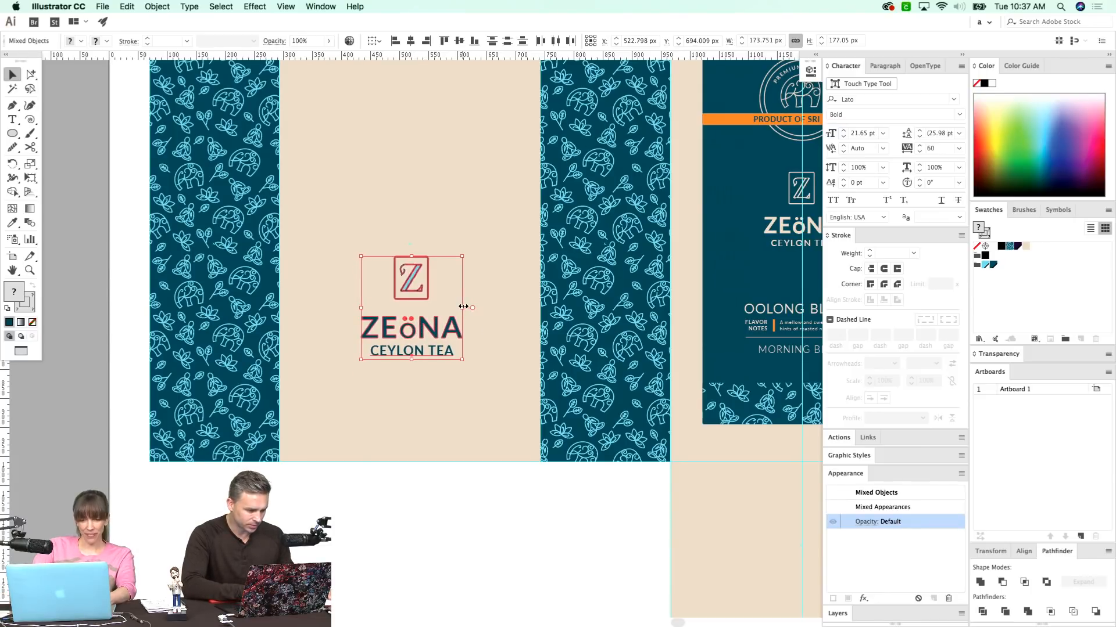
# - Reselect the monogram, ZEÖNA and CEYLON TEA together and move them slightly lower on the beige panel
pyautogui.click(470, 309)
pyautogui.moveTo(392, 321)
pyautogui.mouseDown()
pyautogui.moveTo(325, 431)
pyautogui.moveTo(334, 416)
pyautogui.mouseUp()
pyautogui.press('super+y')
pyautogui.moveTo(425, 338); pyautogui.dragTo(287, 459)
pyautogui.press('super+y')
pyautogui.moveTo(378, 429)
pyautogui.mouseDown()
pyautogui.moveTo(378, 457)
pyautogui.moveTo(377, 447)
pyautogui.mouseUp()
pyautogui.click(310, 502)
pyautogui.moveTo(309, 504); pyautogui.dragTo(272, 470)
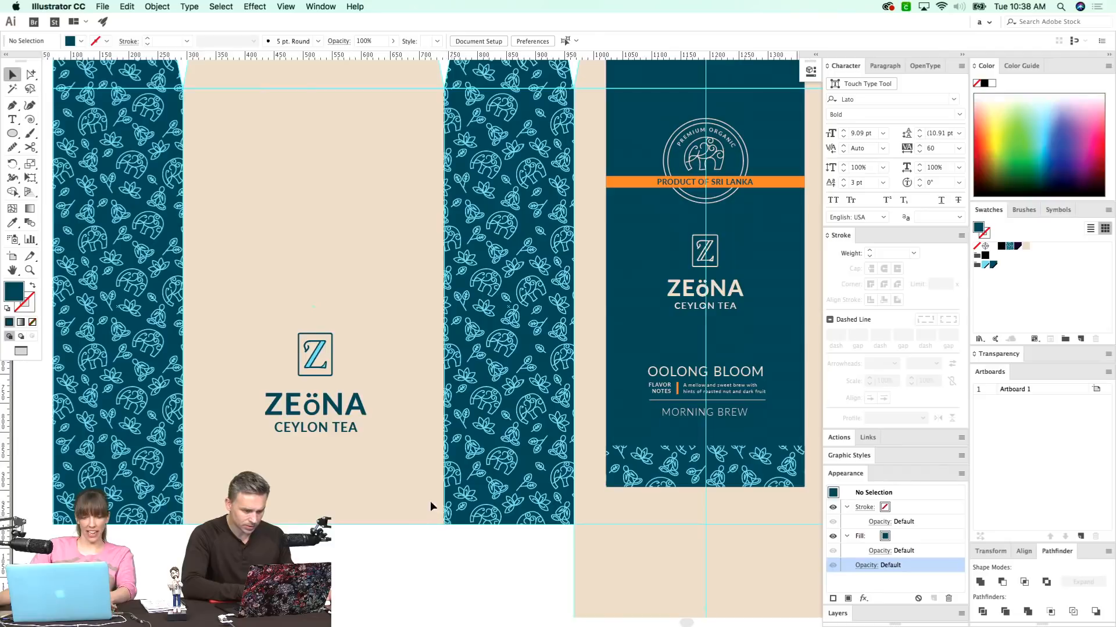
pyautogui.scroll(-2, 349, 500)
pyautogui.hscroll(1, 349, 500)
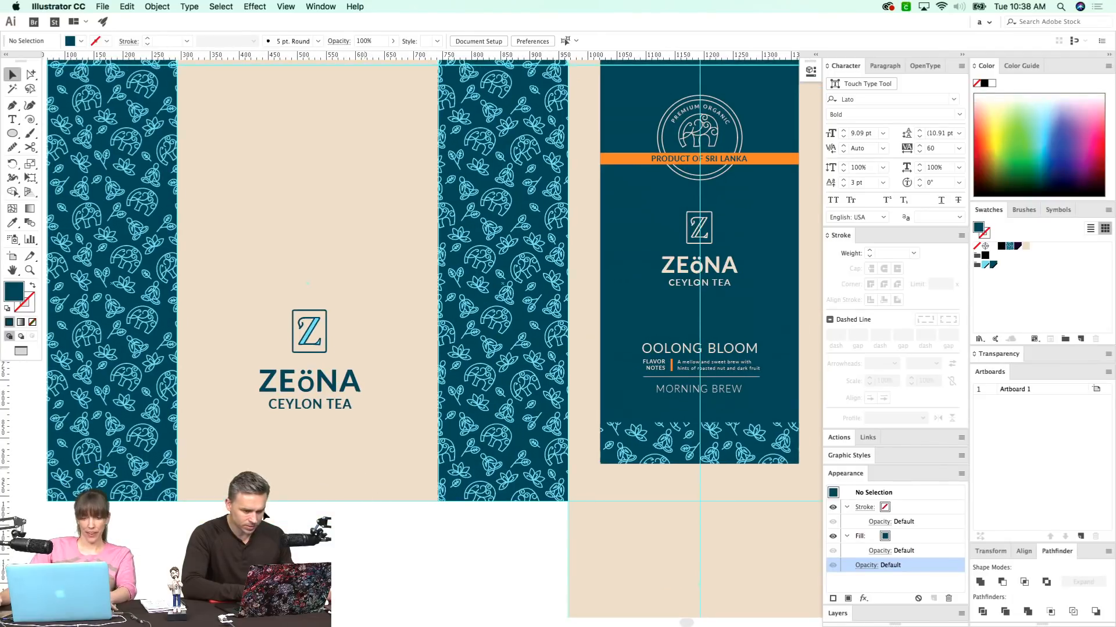
# - Switch to Finder, open Zeona text.ai from the 5. Elements folder and copy its "Picked & packed at" address lines
pyautogui.press('super+Tab')
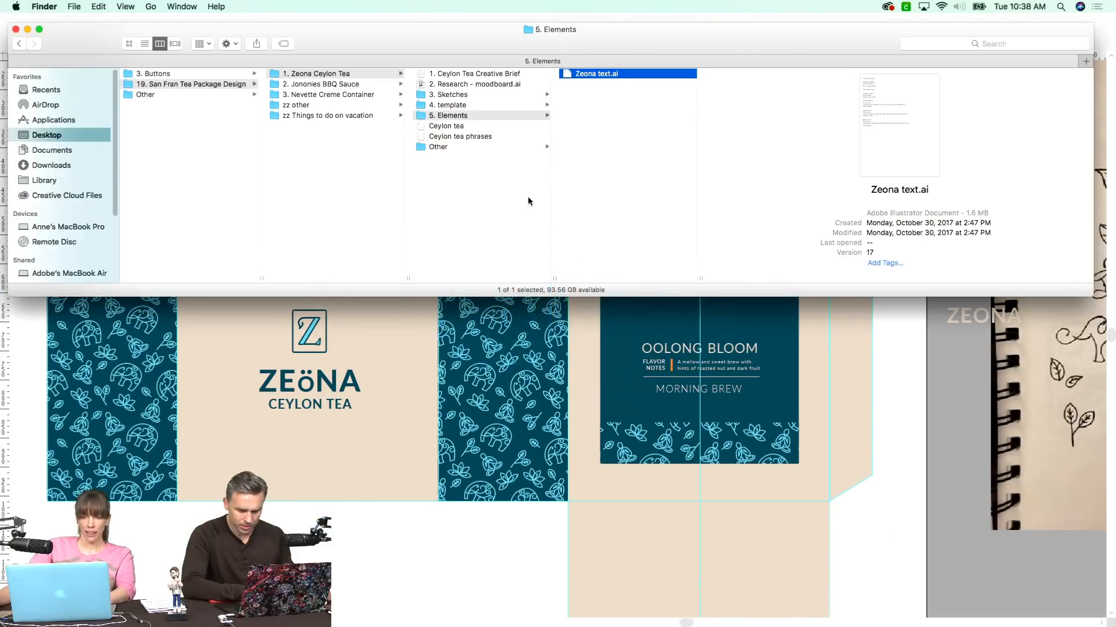
pyautogui.doubleClick(616, 73)
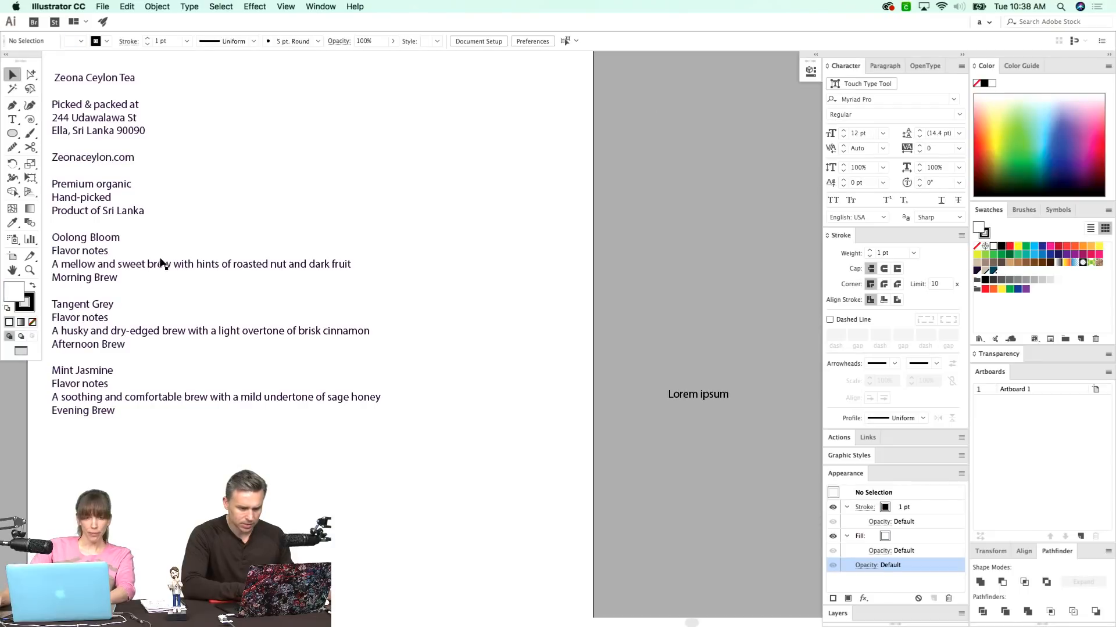
pyautogui.press('t')
pyautogui.moveTo(331, 274); pyautogui.dragTo(187, 241)
# - Return to the tea box document in Illustrator and paste the copied address text
pyautogui.press('super+Tab')
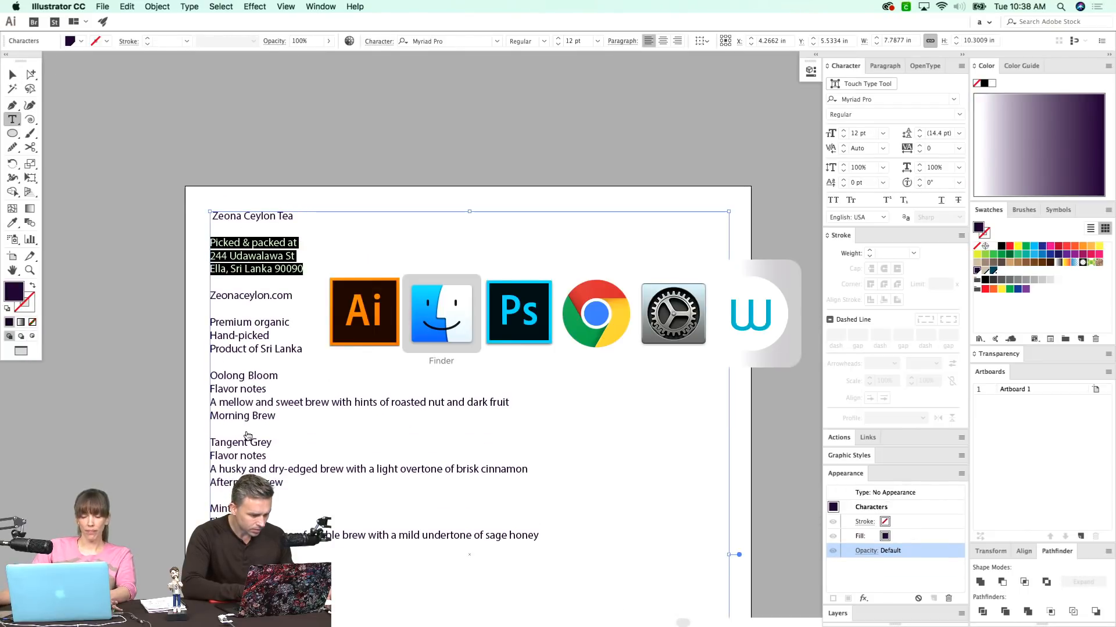
pyautogui.press('super+Tab')
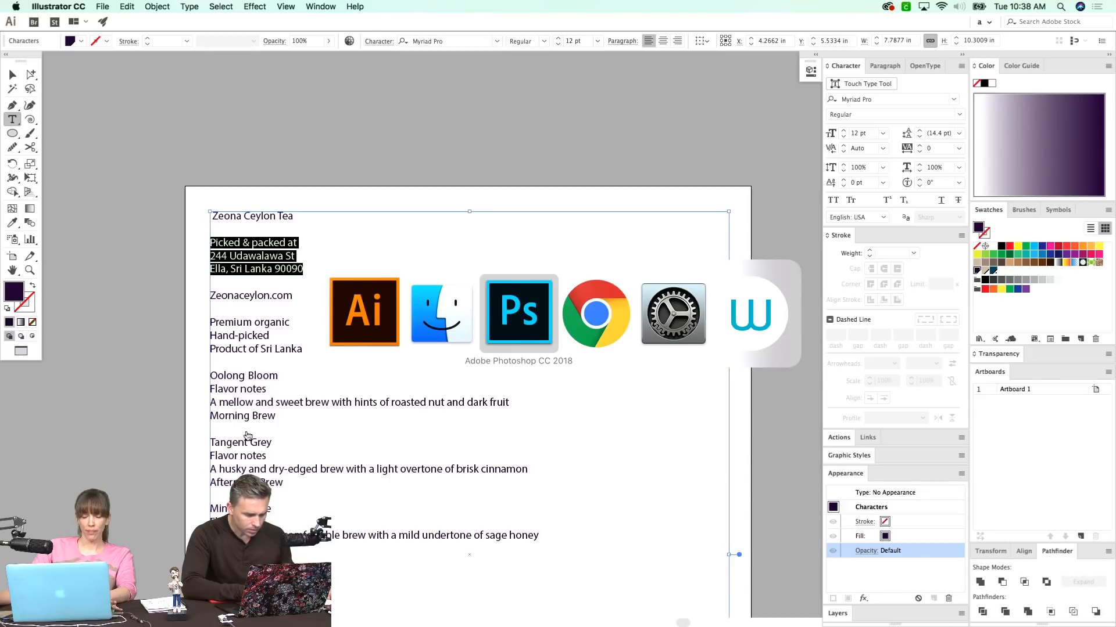
pyautogui.press('super+Tab')
pyautogui.press('super+Tab')
pyautogui.press('super+Tab')
pyautogui.press('super+Tab')
pyautogui.press('super+Tab')
pyautogui.press('super+shift+Tab')
pyautogui.press('super+grave')
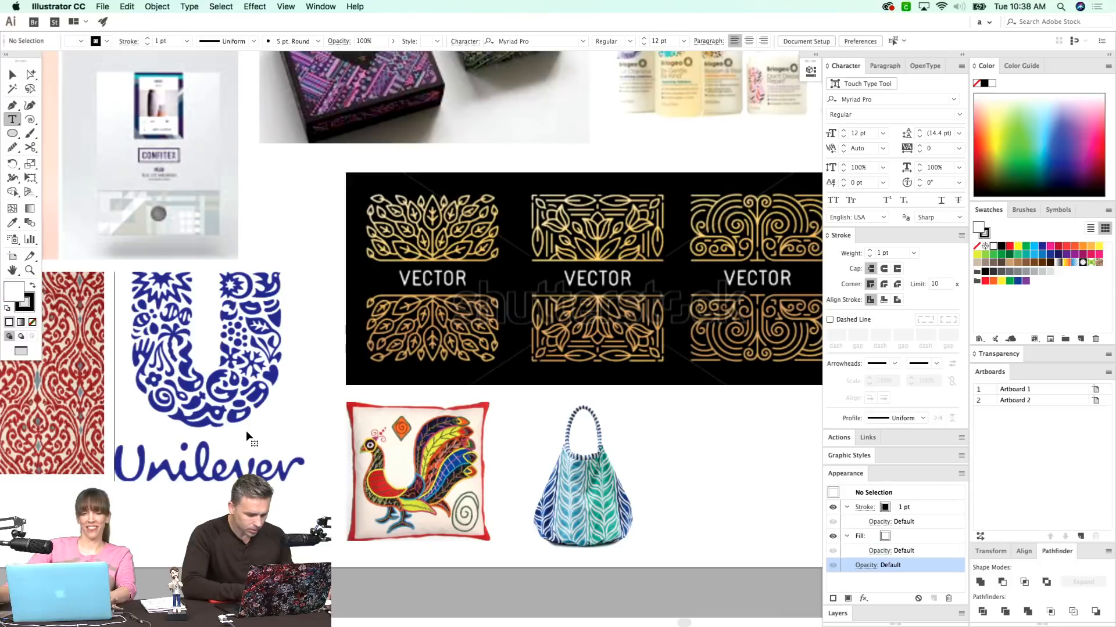
pyautogui.press('super+grave')
pyautogui.press('super+v')
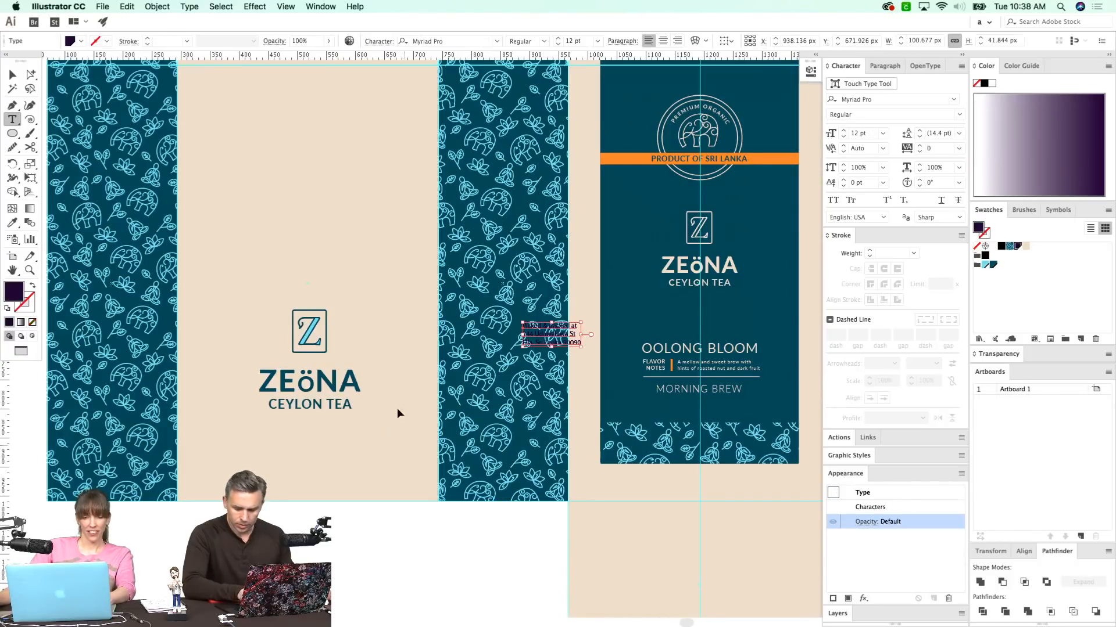
# - Place the address text beneath CEYLON TEA on the beige panel and scale it to the logo's width, 20.75 pt type
pyautogui.press('v')
pyautogui.moveTo(319, 456); pyautogui.dragTo(312, 455)
pyautogui.moveTo(356, 422)
pyautogui.mouseDown()
pyautogui.moveTo(372, 417)
pyautogui.moveTo(360, 422)
pyautogui.mouseUp()
pyautogui.scroll(-2, 325, 407)
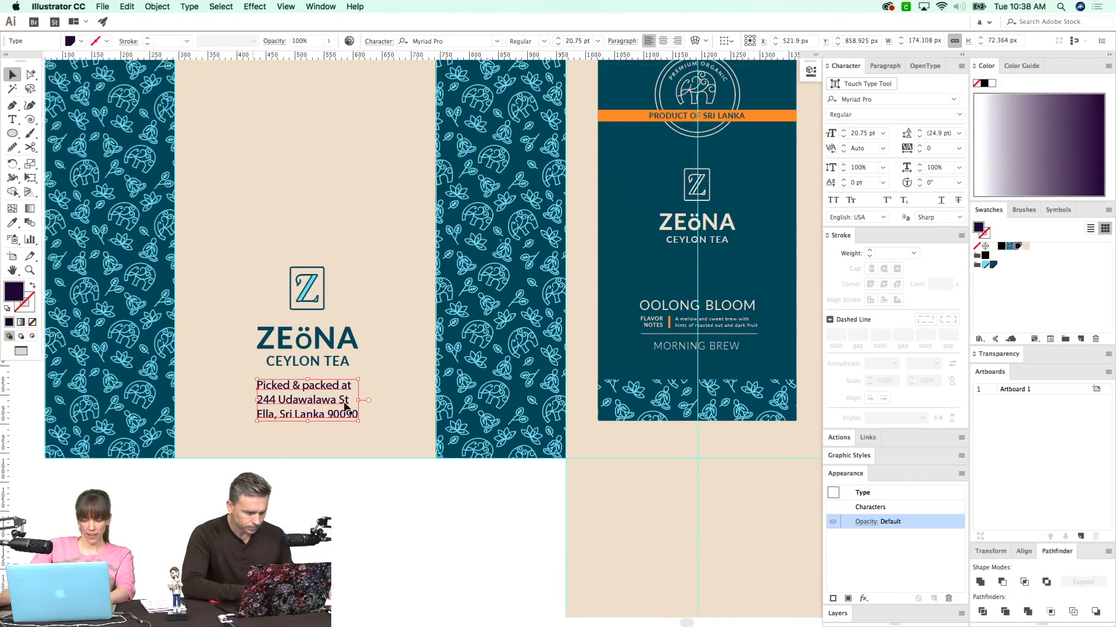
pyautogui.doubleClick(321, 385)
pyautogui.doubleClick(320, 385)
pyautogui.click(299, 393)
pyautogui.press('super+z')
pyautogui.click(318, 420)
pyautogui.press('super+z')
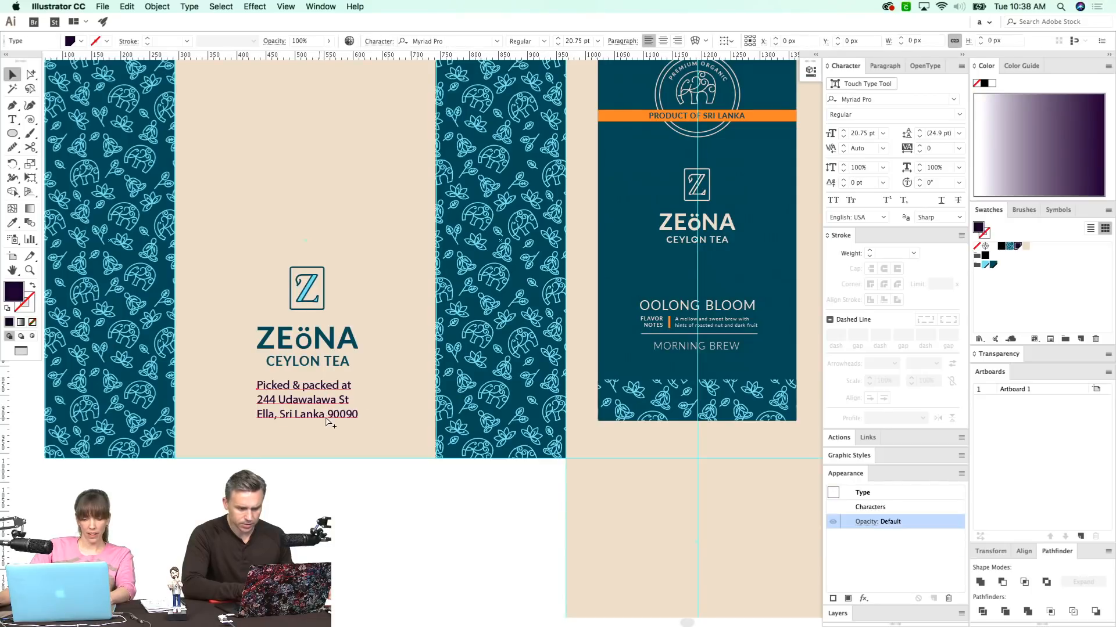
# - Centre-align the address lines, centre the block beneath the logo and keep it selected
pyautogui.hotkey('ctrl', 'shift', 'c')
pyautogui.moveTo(237, 414); pyautogui.dragTo(286, 414)
pyautogui.hotkey('ctrl', 'shift', 'a')
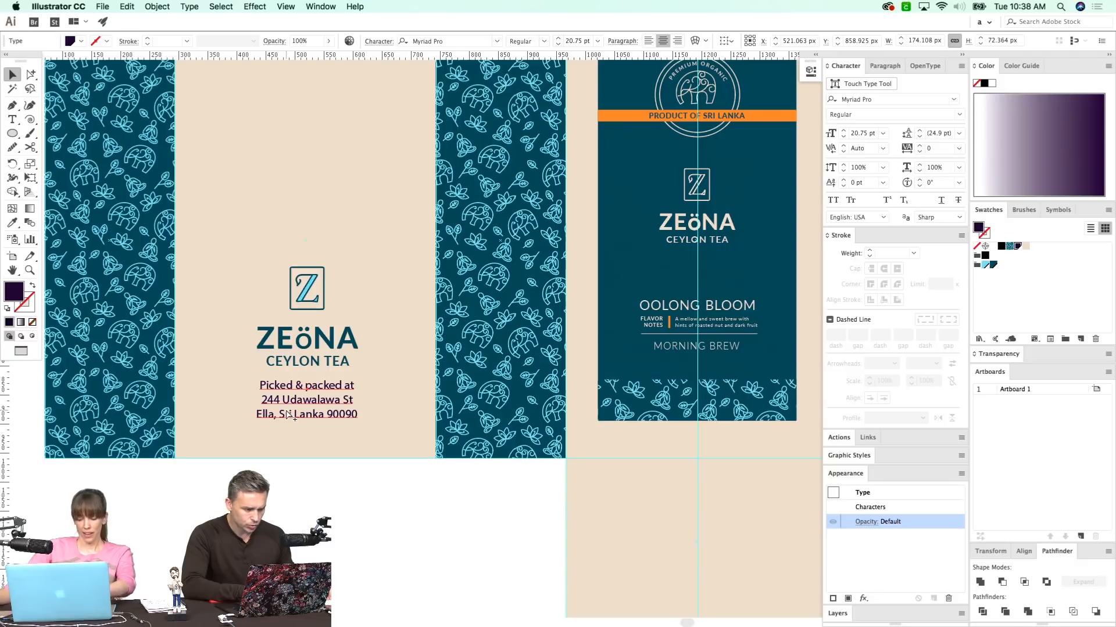
pyautogui.click(289, 414)
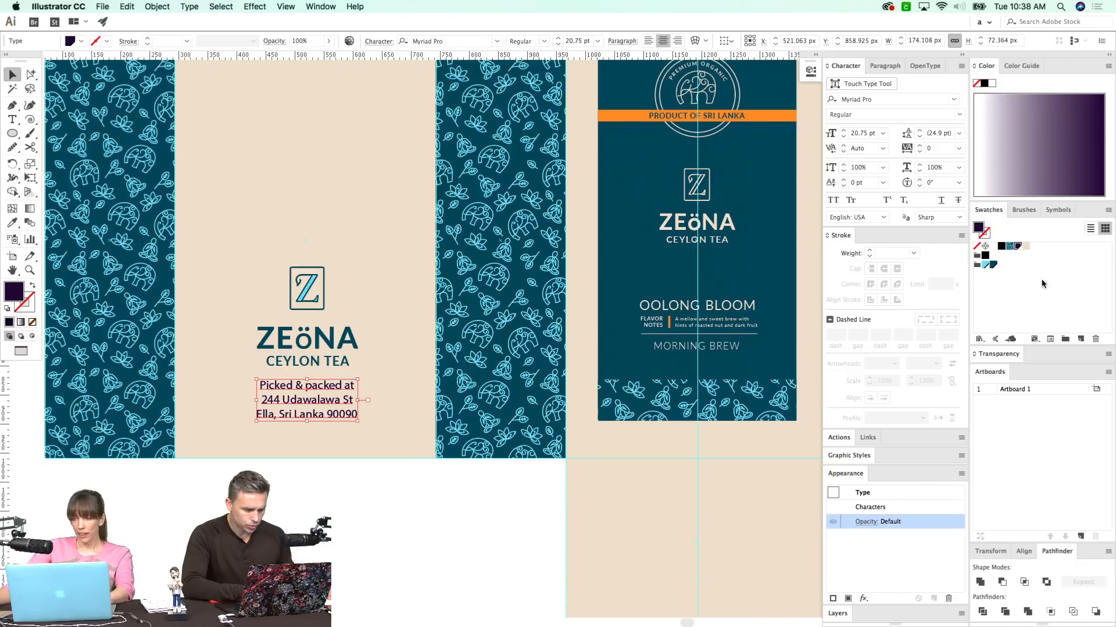
# - Set the address block's font to Lato Light and select its street and city lines for separate styling
pyautogui.click(884, 99)
pyautogui.write('LATO')
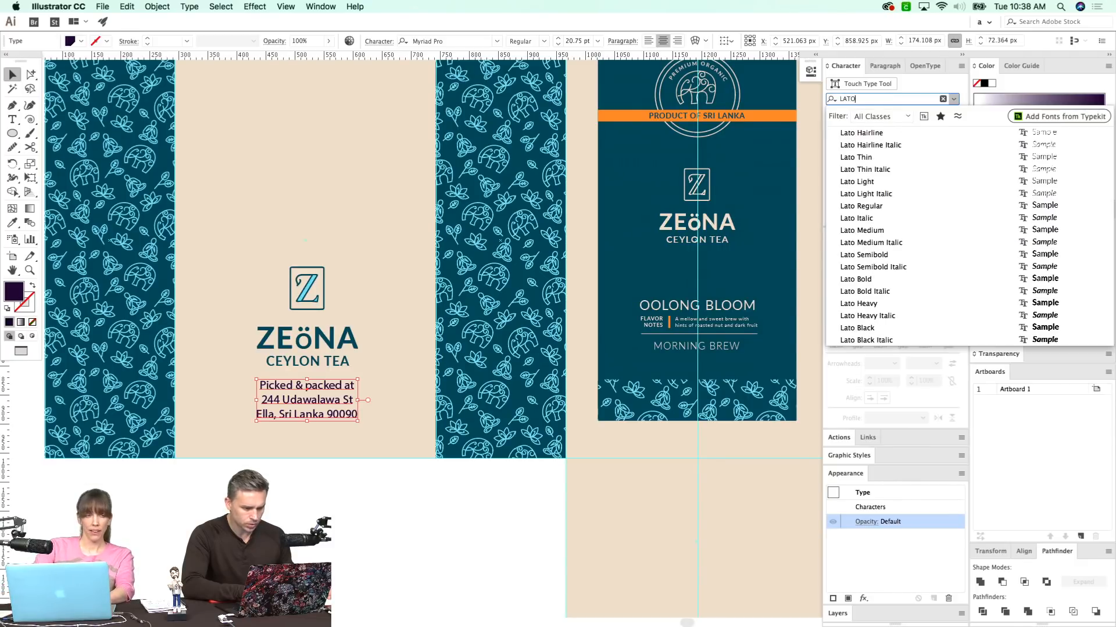
pyautogui.click(861, 182)
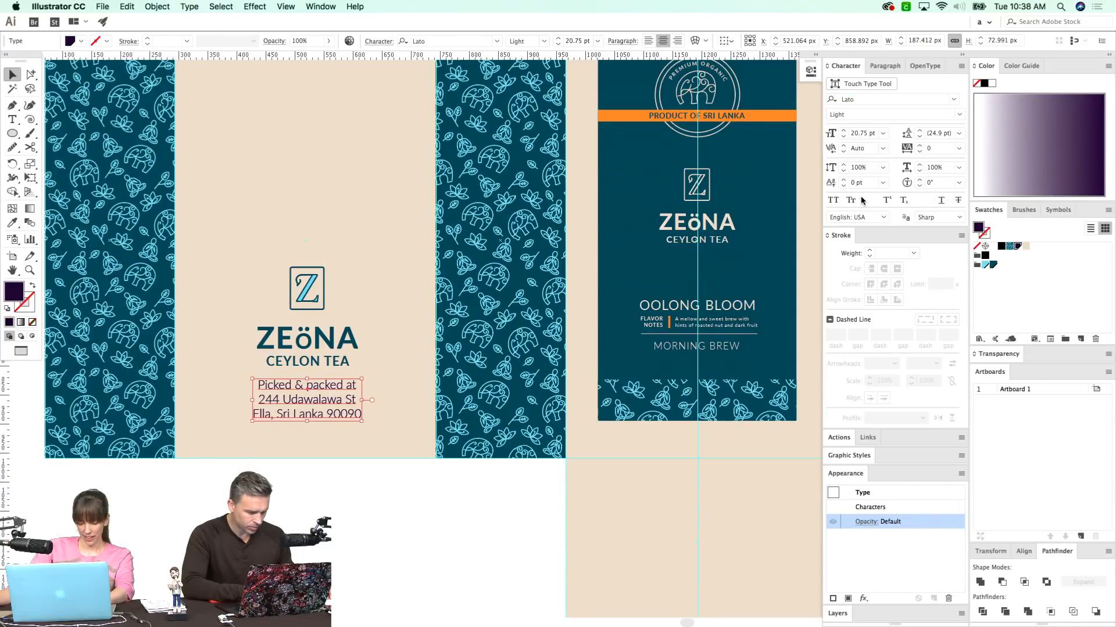
pyautogui.press('super+shift+a')
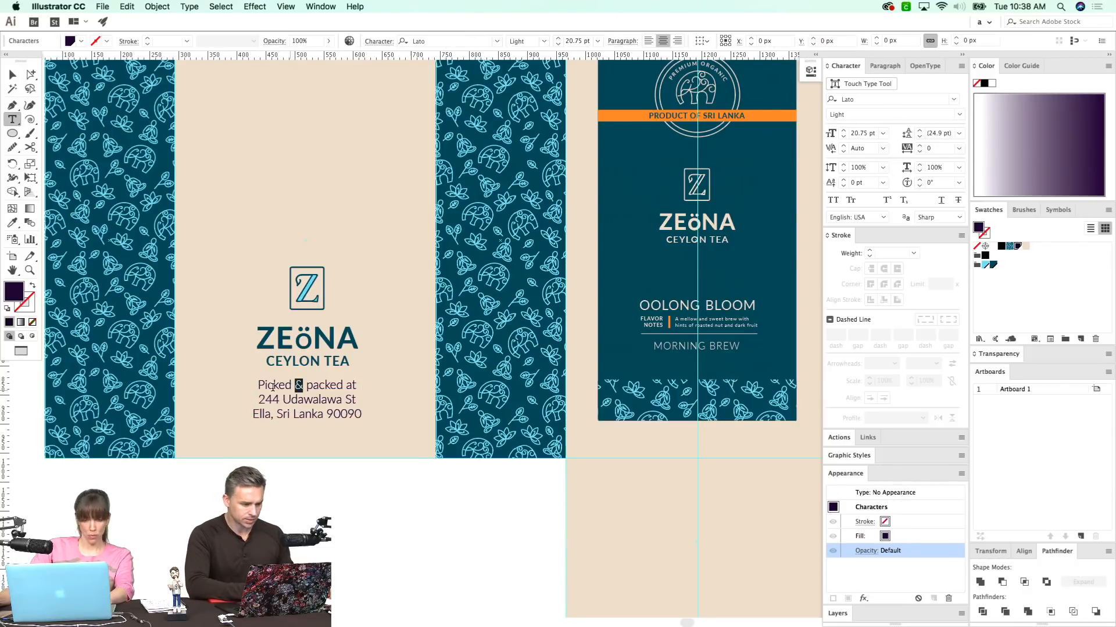
pyautogui.moveTo(259, 399); pyautogui.dragTo(305, 400)
pyautogui.moveTo(305, 401); pyautogui.dragTo(362, 416)
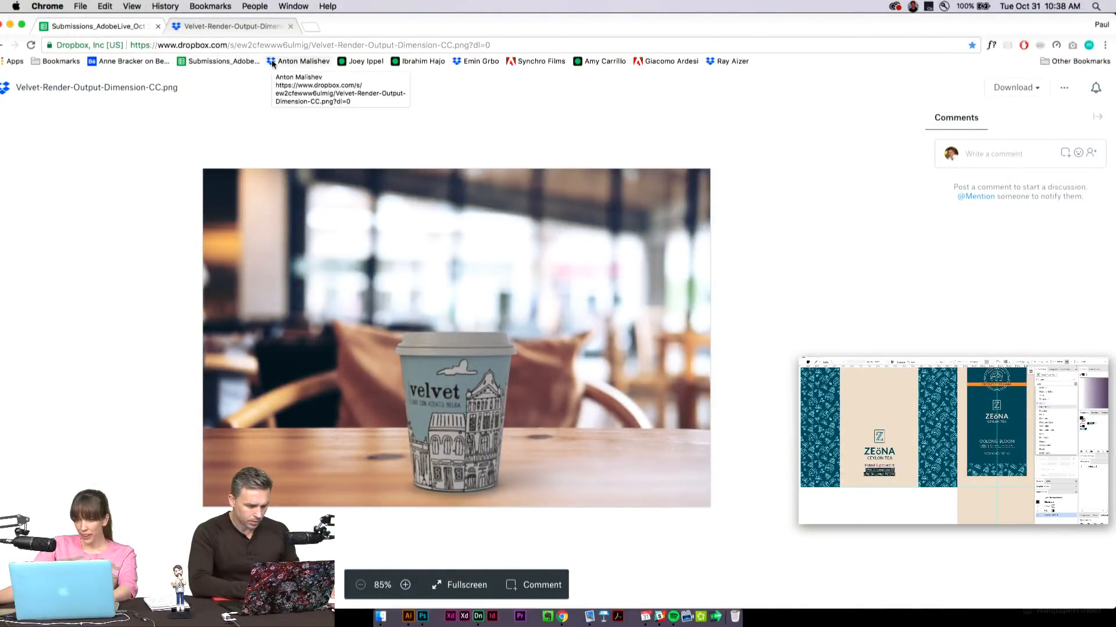
# - Switch to Chrome and view the bookmarked velvet cup, BeLocal column and retro website laptop submissions
pyautogui.click(271, 60)
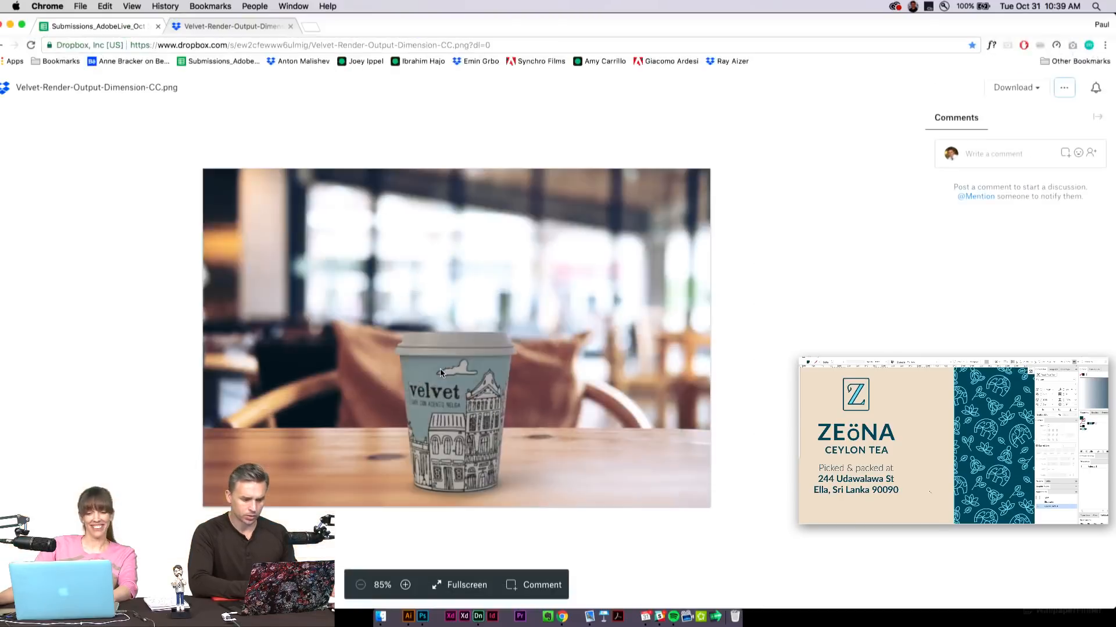
pyautogui.click(342, 62)
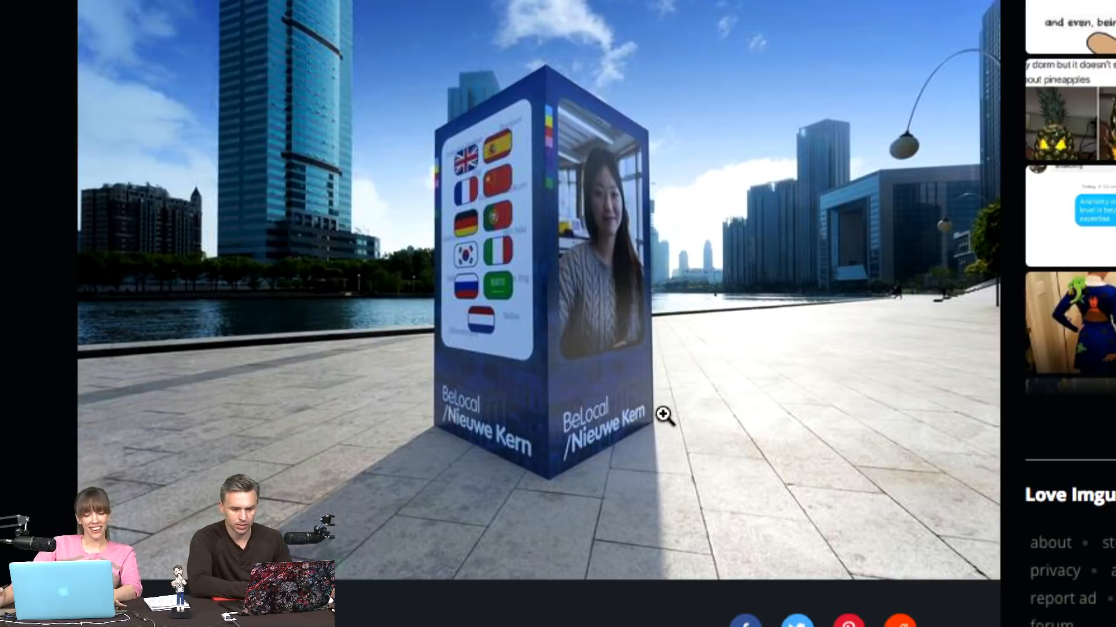
pyautogui.scroll(-1, 655, 506)
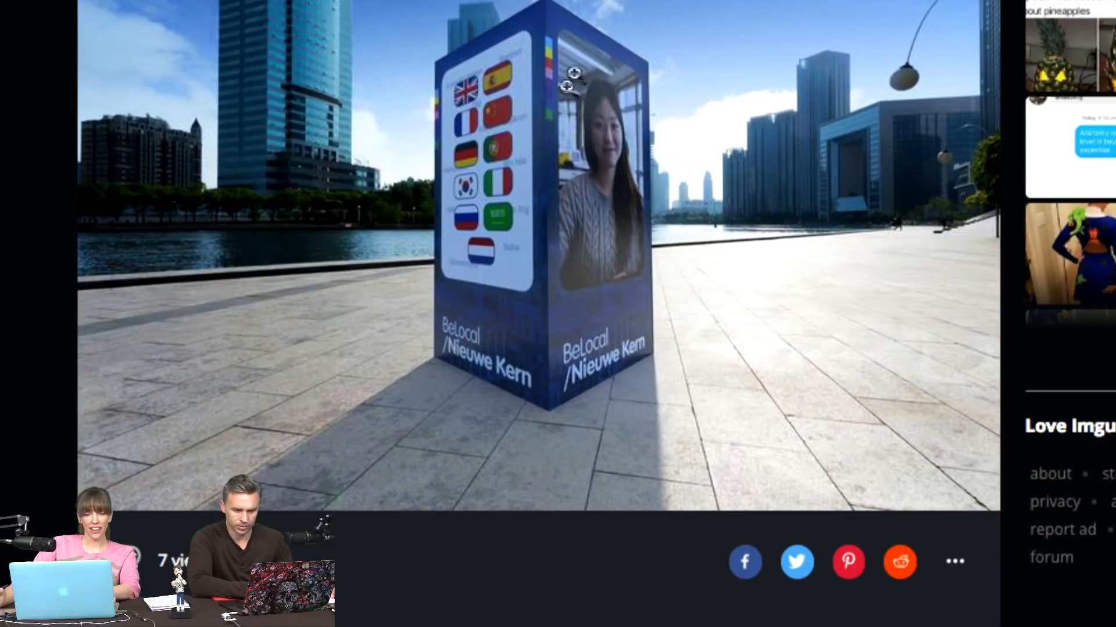
pyautogui.scroll(-1, 456, 367)
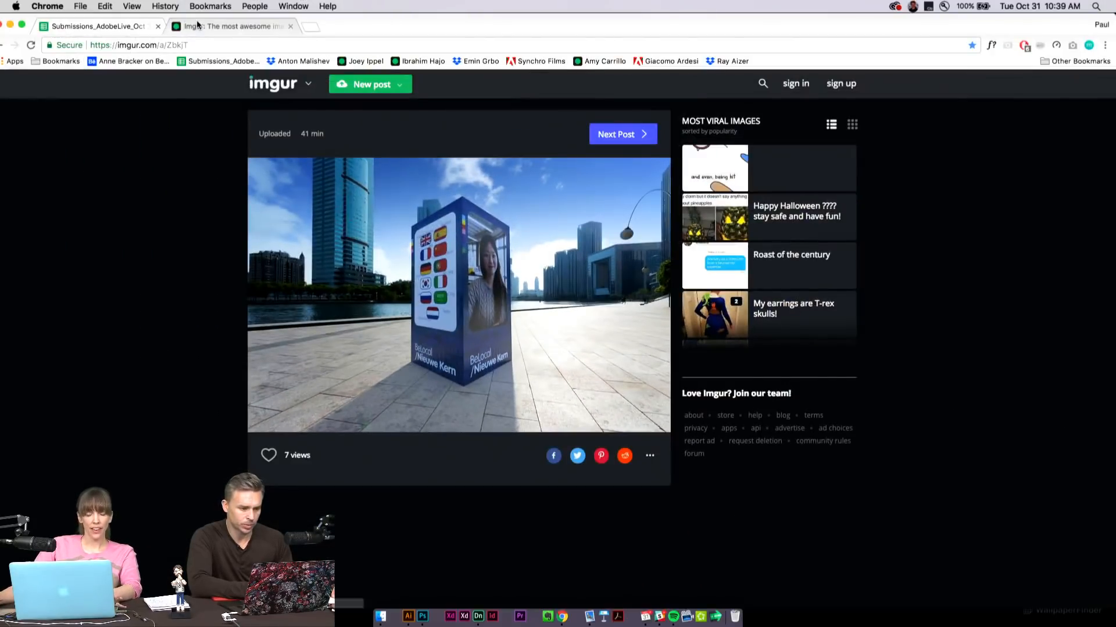
pyautogui.click(418, 61)
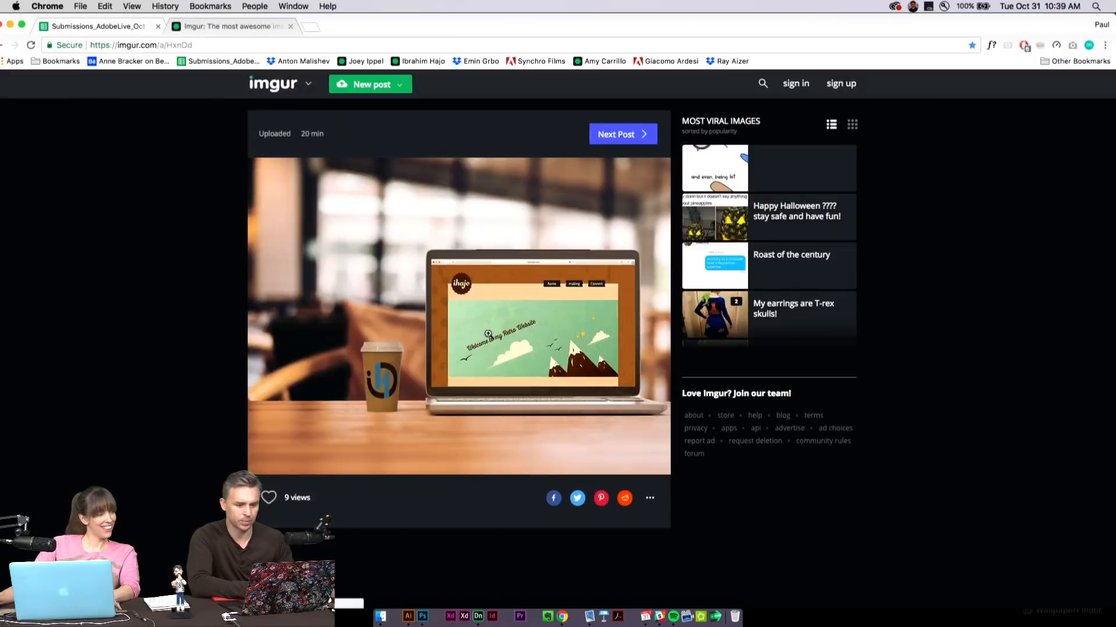
# - View the remaining bookmarked submissions: BehanceLive bottle, Cats are cool packaging, metallic bottle, desk calendar and dark bottle with lamp
pyautogui.click(480, 62)
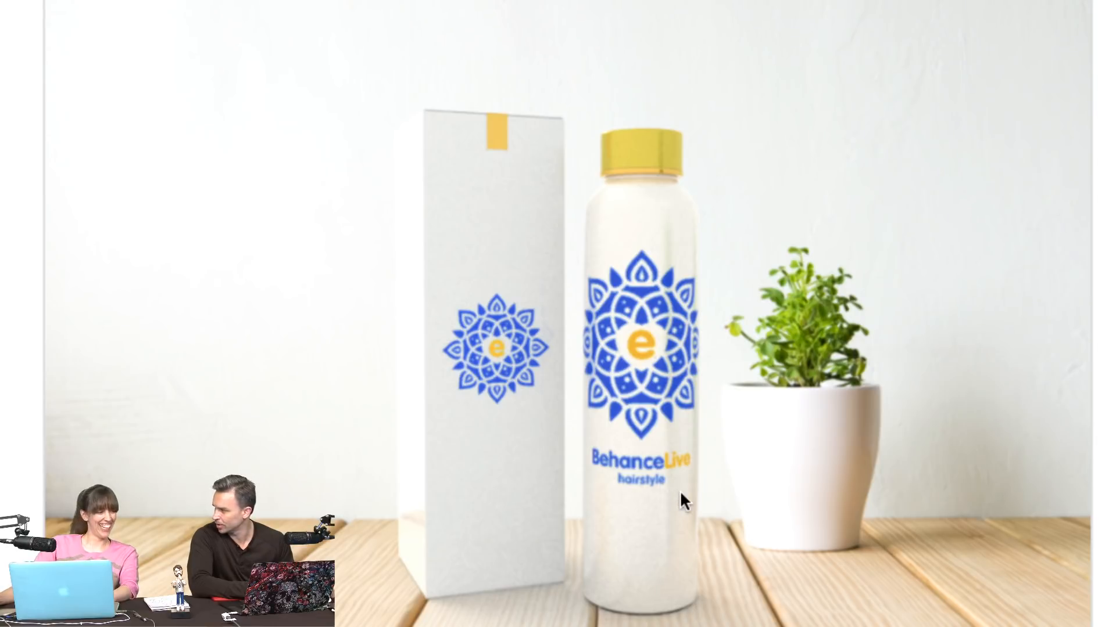
pyautogui.press('Escape')
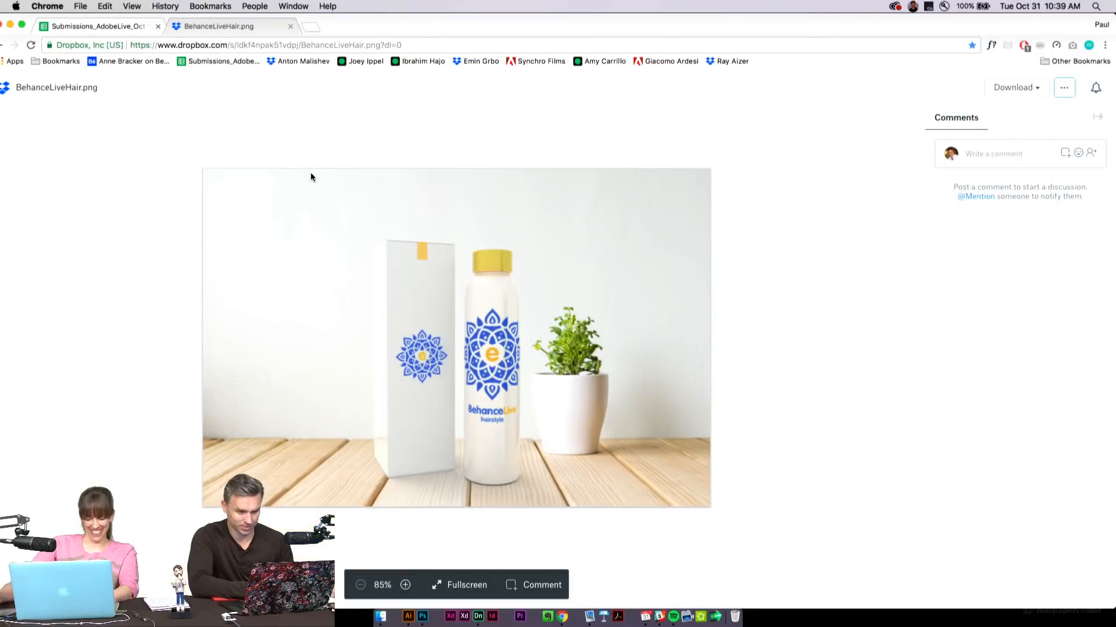
pyautogui.click(468, 64)
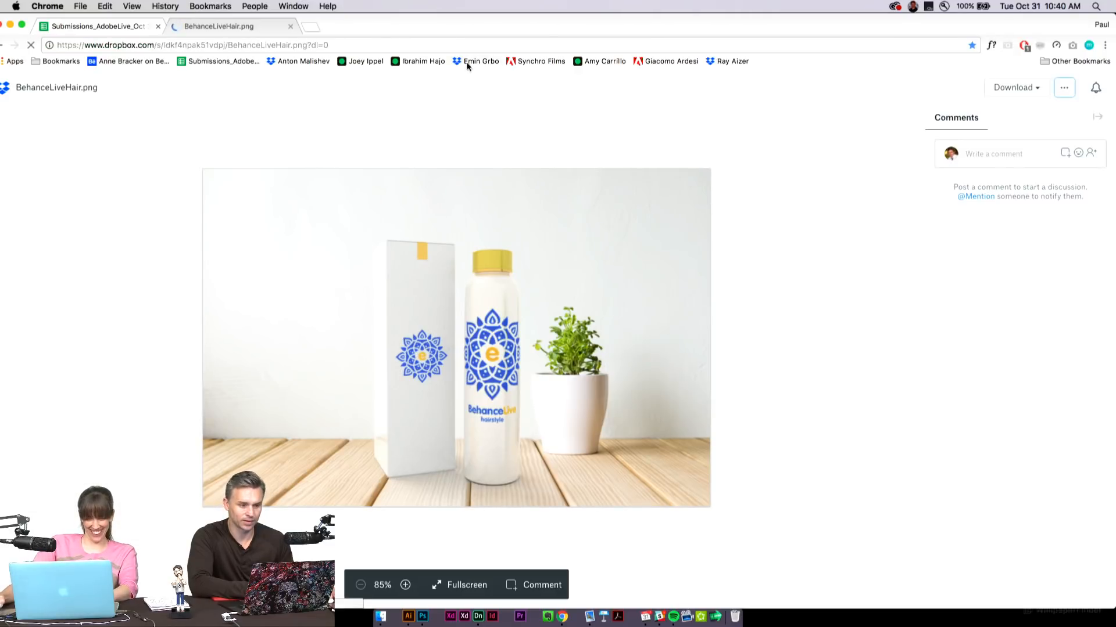
pyautogui.click(533, 62)
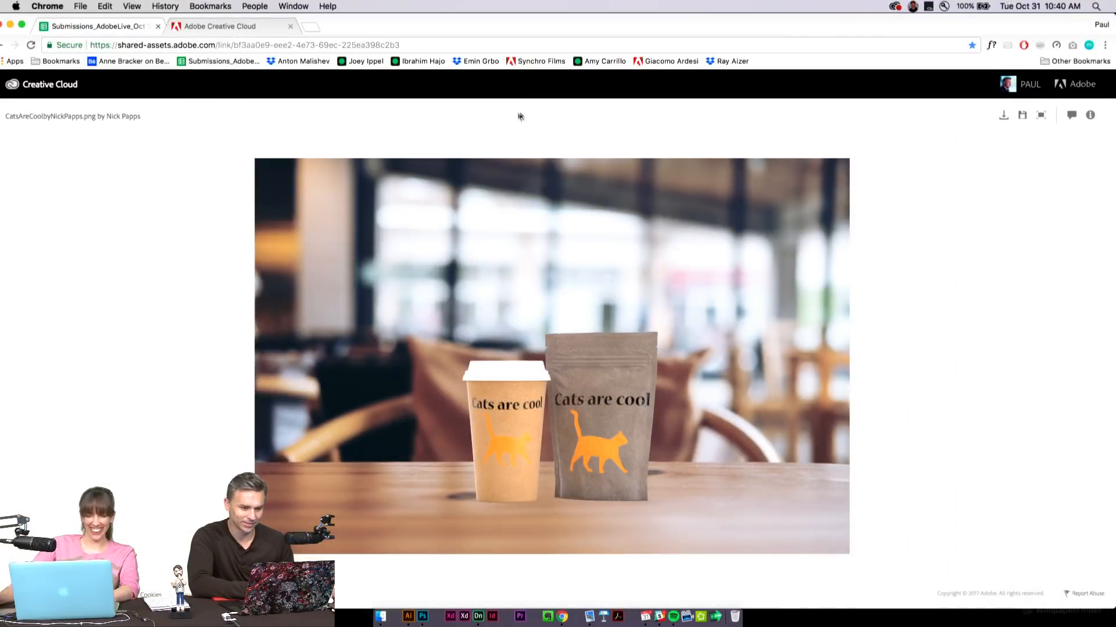
pyautogui.click(580, 61)
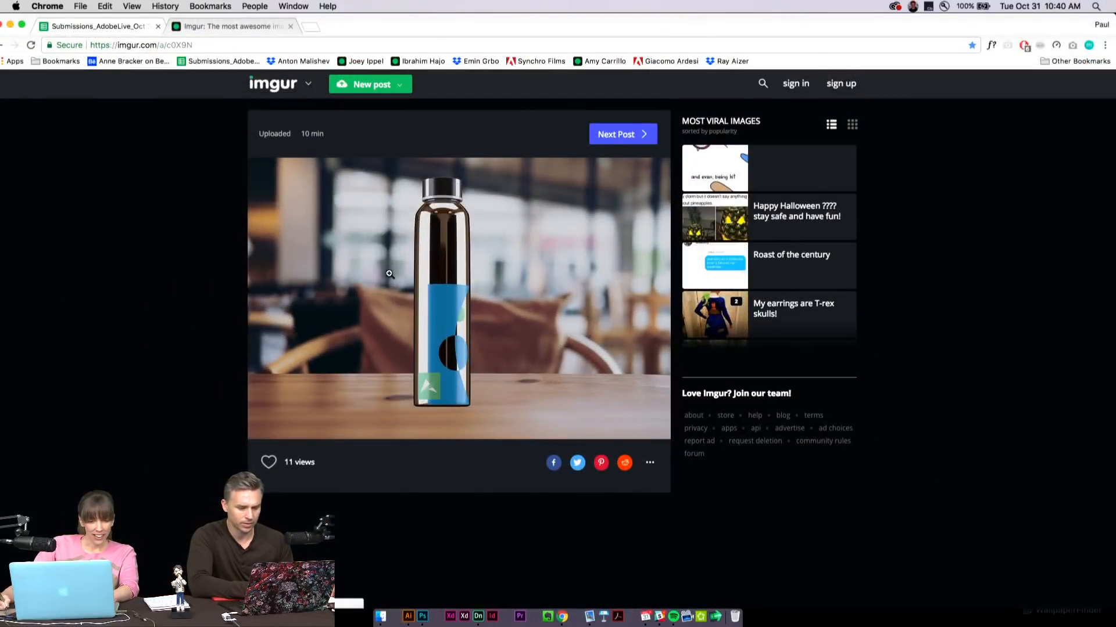
pyautogui.click(662, 63)
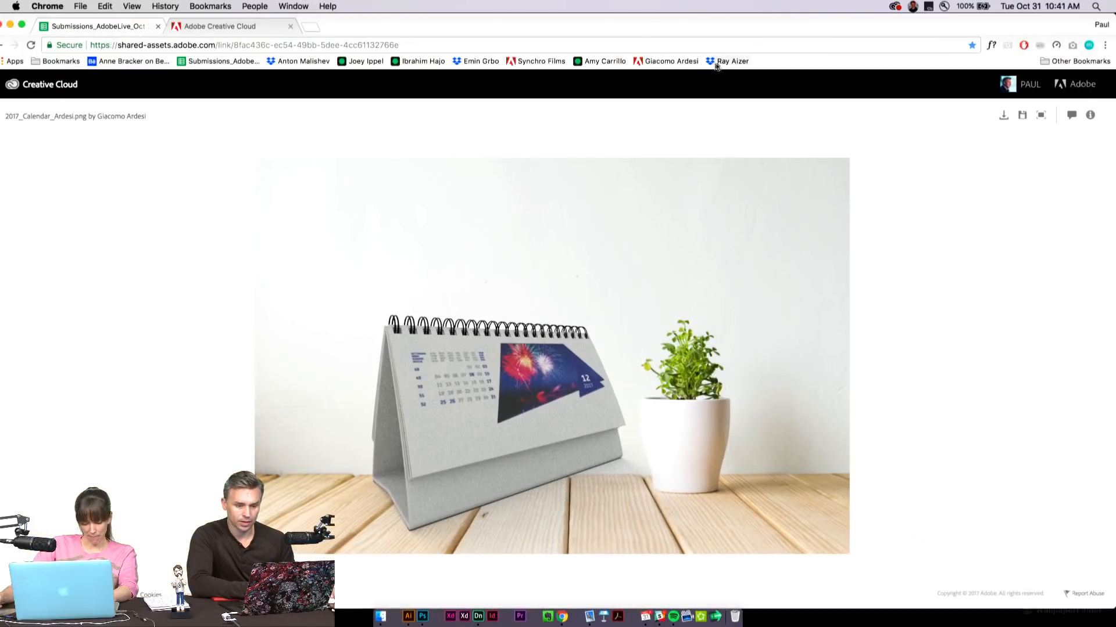
pyautogui.click(719, 62)
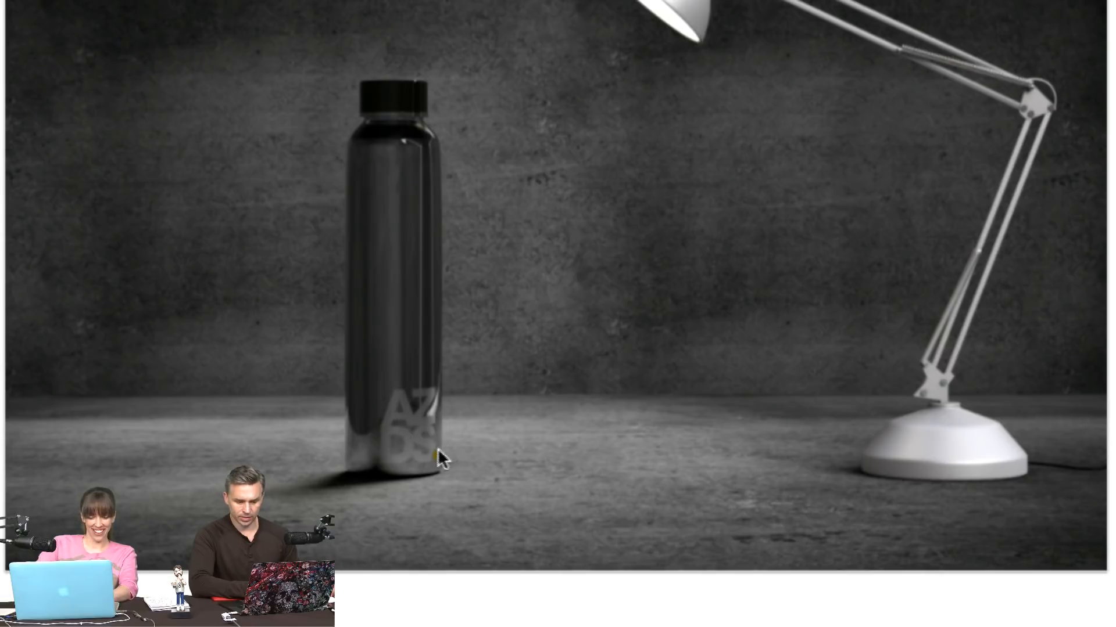
pyautogui.scroll(3, 615, 9)
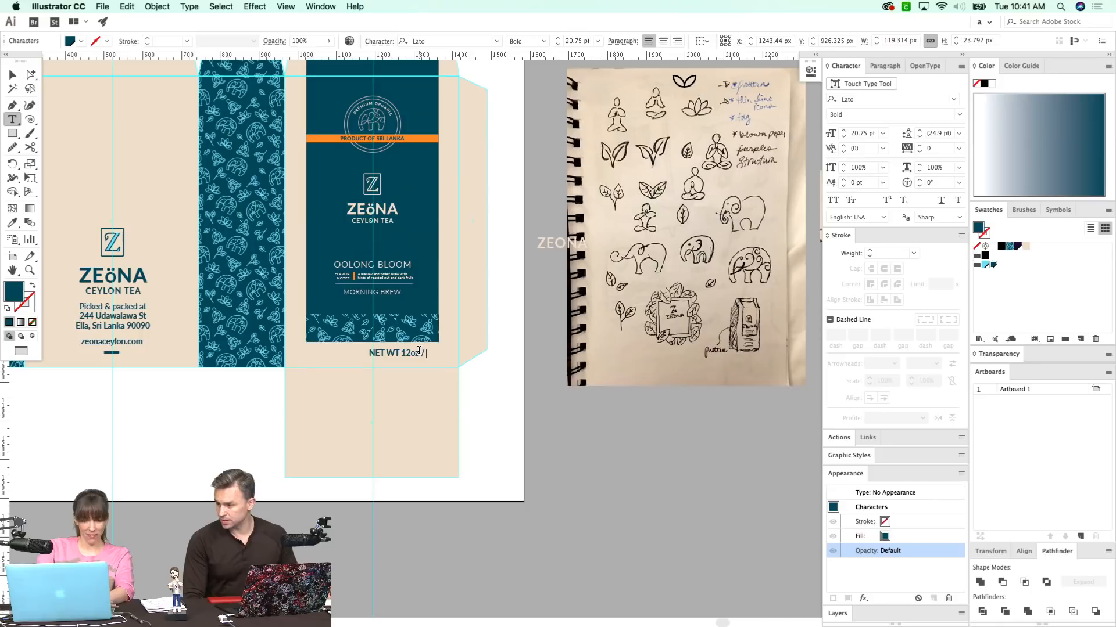
# - Return to Illustrator, complete the weight line as "NET WT 12oz / 340g" and centre it beneath the teal front panel
pyautogui.write('0g')
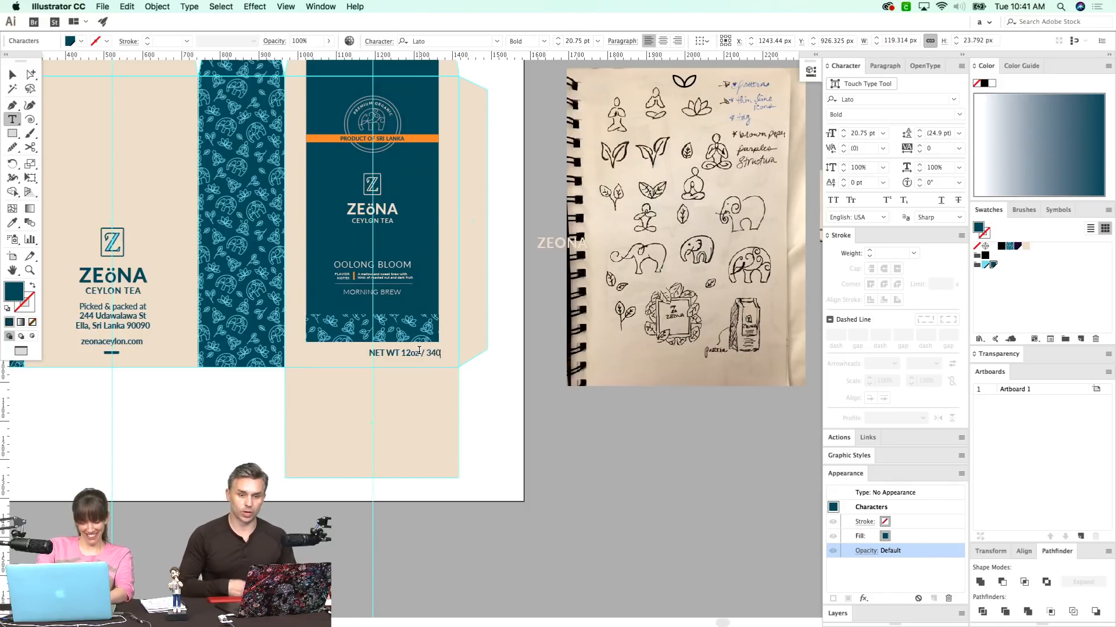
pyautogui.press('super+shift+a')
pyautogui.press('a')
pyautogui.moveTo(411, 359); pyautogui.dragTo(386, 362)
pyautogui.press('v')
pyautogui.hotkey('shift', 'Right')
pyautogui.hotkey('shift', 'Right')
pyautogui.click(326, 405)
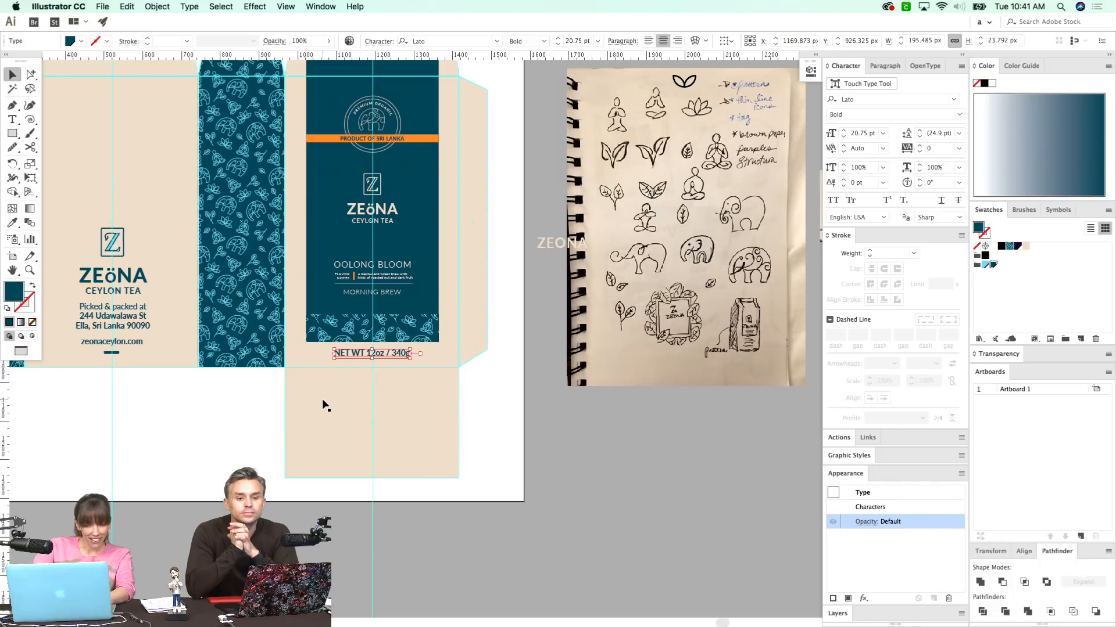
# - Review the full tea box layout, checking the patterned sides, the beige panel and the teal front panel
pyautogui.scroll(5, 325, 405)
pyautogui.hscroll(-8, 326, 406)
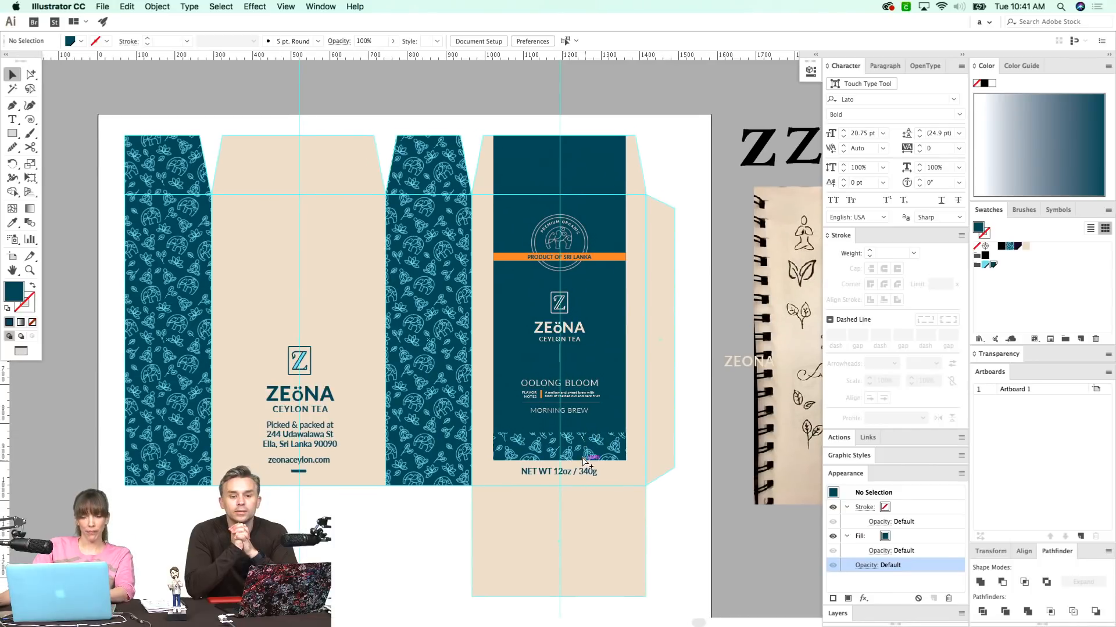
pyautogui.press('z')
pyautogui.moveTo(696, 120); pyautogui.dragTo(164, 536)
pyautogui.moveTo(431, 386); pyautogui.dragTo(322, 393)
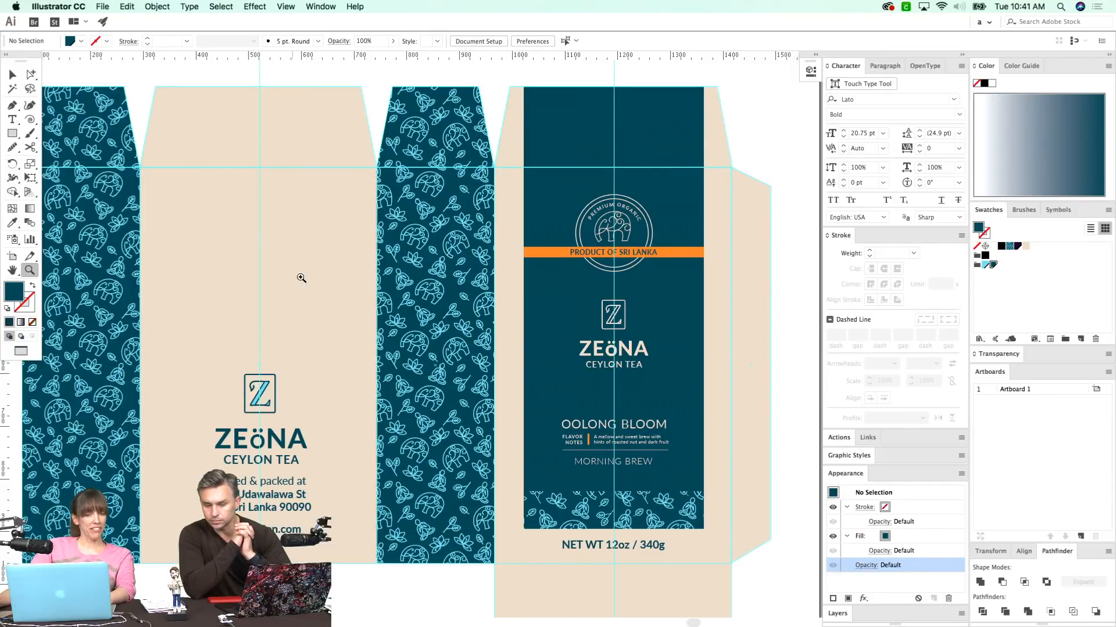
pyautogui.press('v')
pyautogui.click(335, 150)
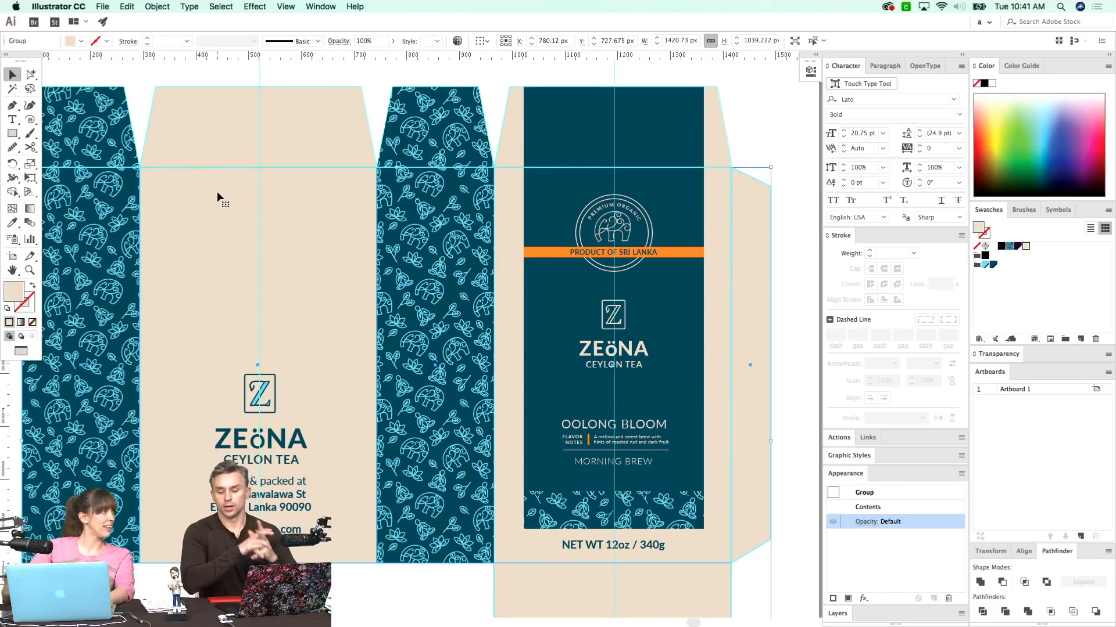
pyautogui.moveTo(340, 335); pyautogui.dragTo(324, 328)
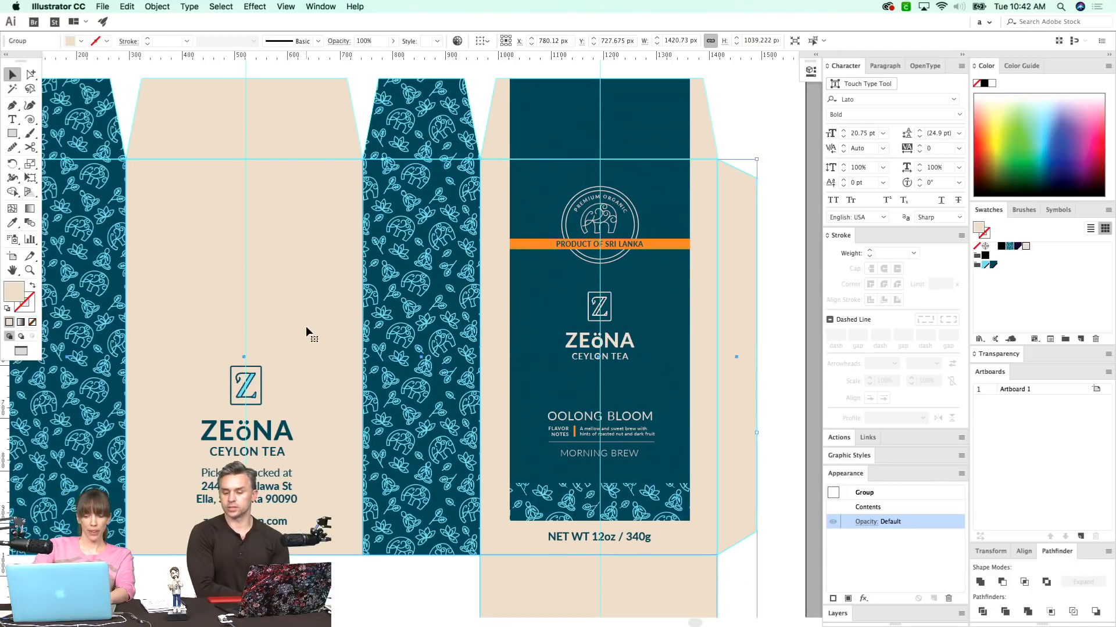
pyautogui.press('super+minus')
pyautogui.press('super+shift+a')
pyautogui.moveTo(426, 316); pyautogui.dragTo(260, 370)
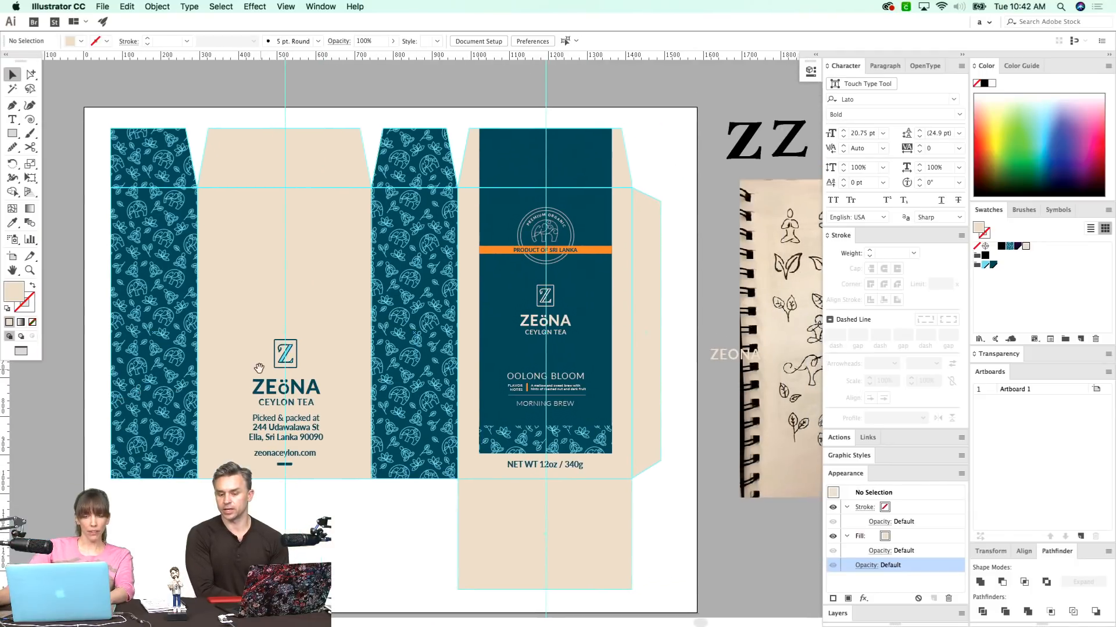
pyautogui.scroll(2, 313, 426)
pyautogui.hscroll(-1, 314, 426)
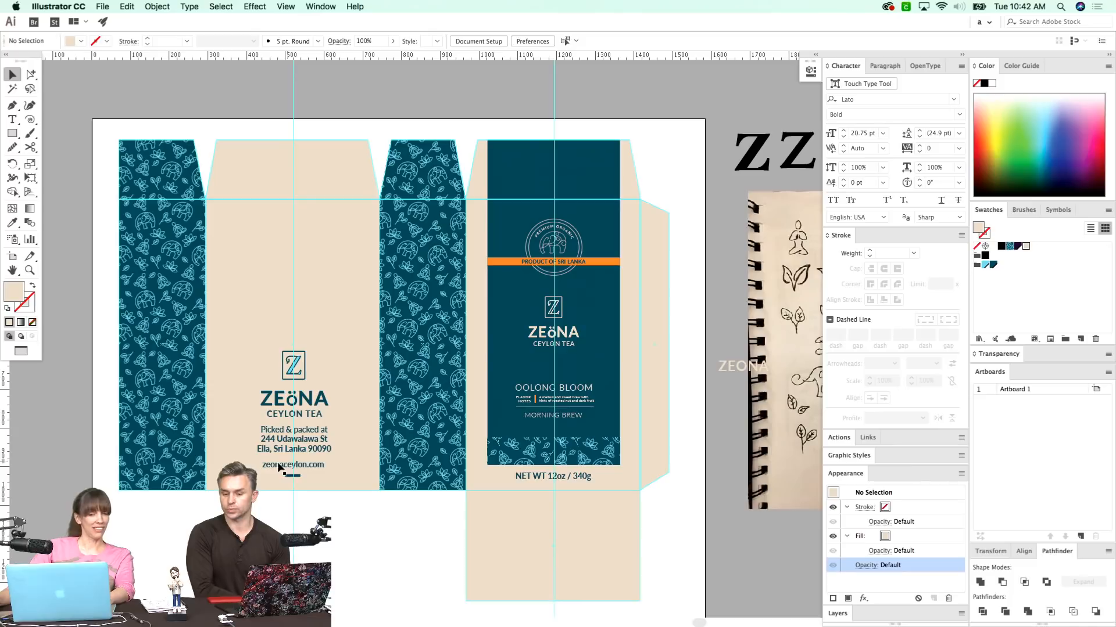
pyautogui.moveTo(312, 331); pyautogui.dragTo(313, 348)
pyautogui.moveTo(376, 511); pyautogui.dragTo(360, 531)
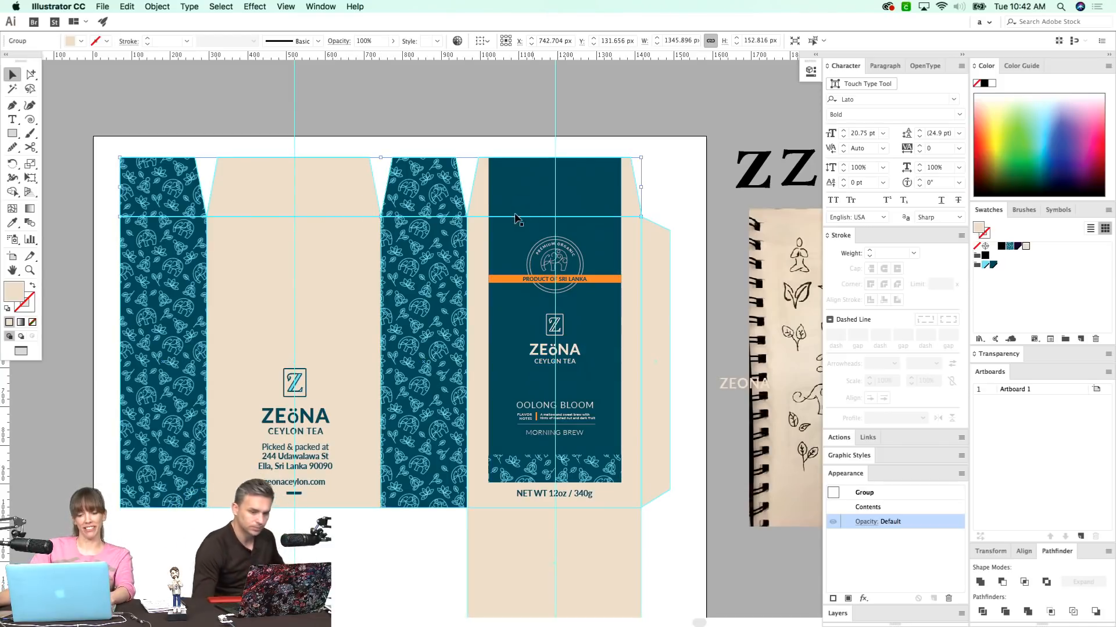
# - Delete the beige background groups behind the top flaps and the box panels
pyautogui.click(356, 197)
pyautogui.press('Delete')
pyautogui.click(359, 270)
pyautogui.press('Delete')
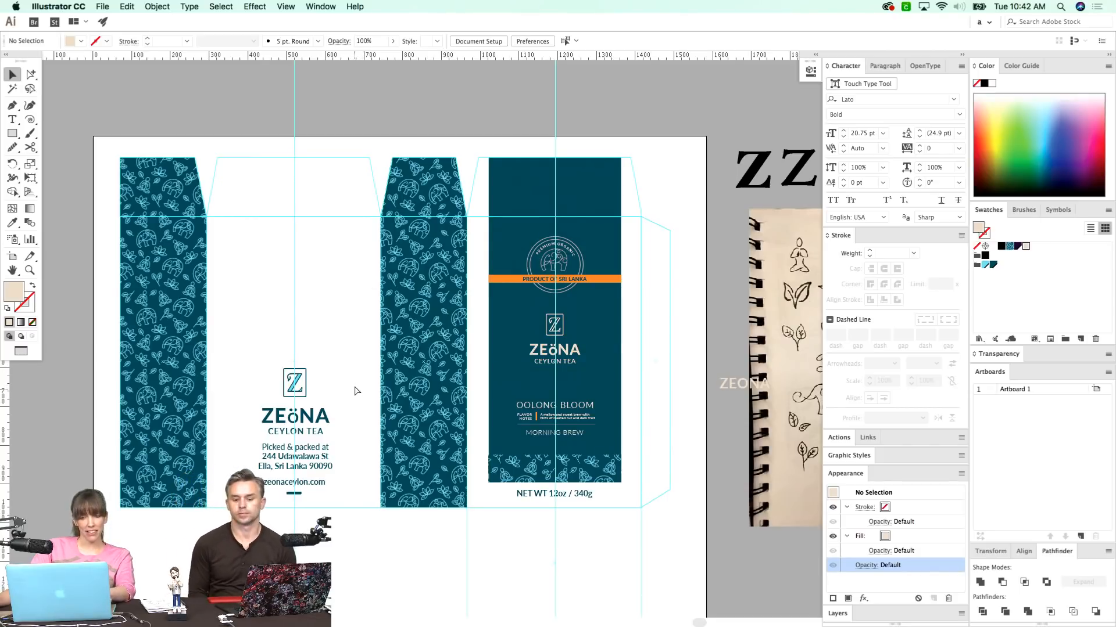
pyautogui.scroll(-3, 407, 375)
pyautogui.moveTo(408, 373); pyautogui.dragTo(392, 427)
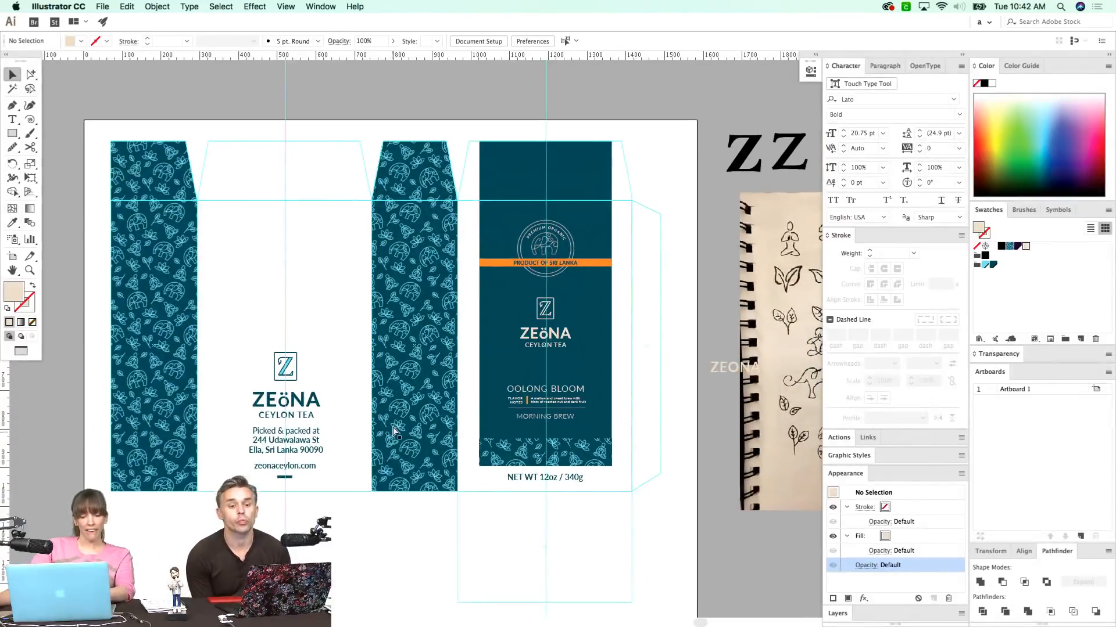
# - Export the artboard for web as a transparent PNG-24 with a width of 3000 px
pyautogui.press('alt+shift+super+s')
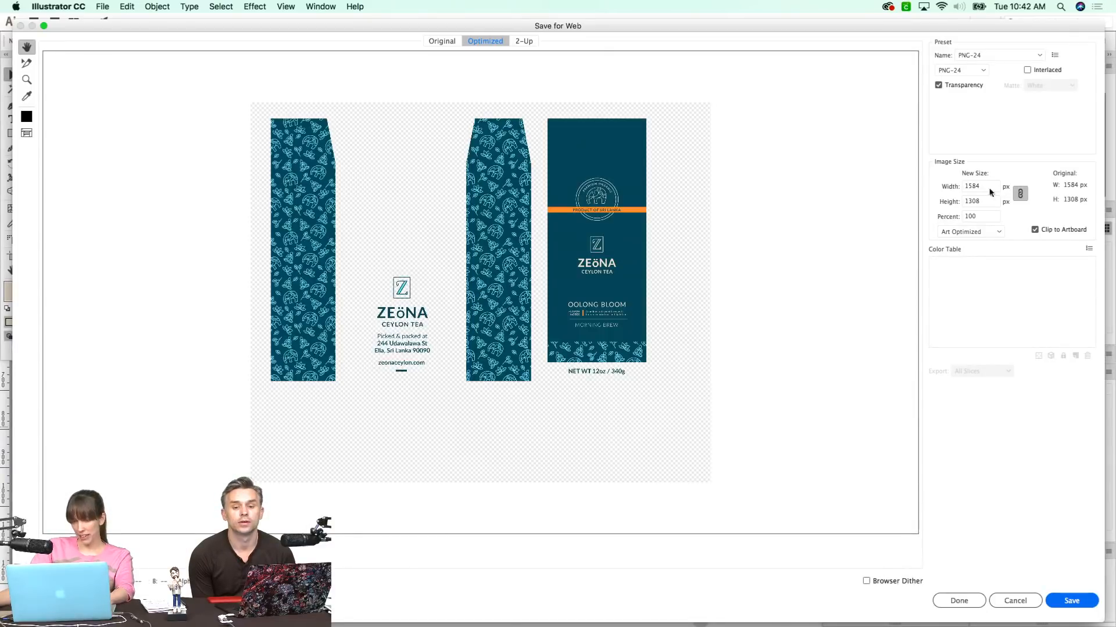
pyautogui.click(988, 189)
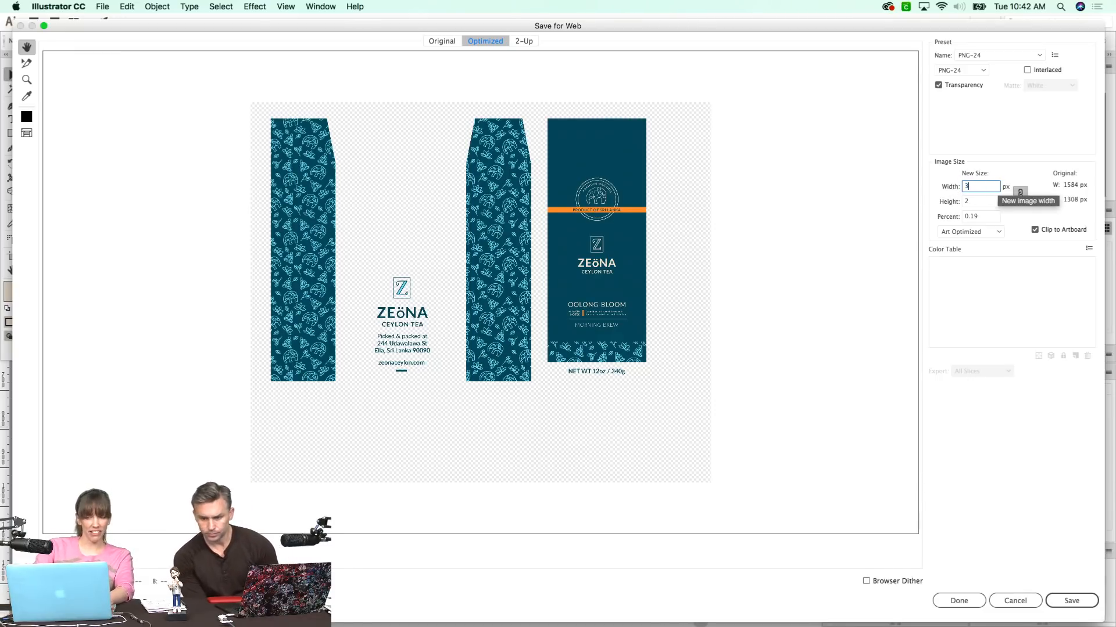
pyautogui.write('3000')
pyautogui.press('Tab')
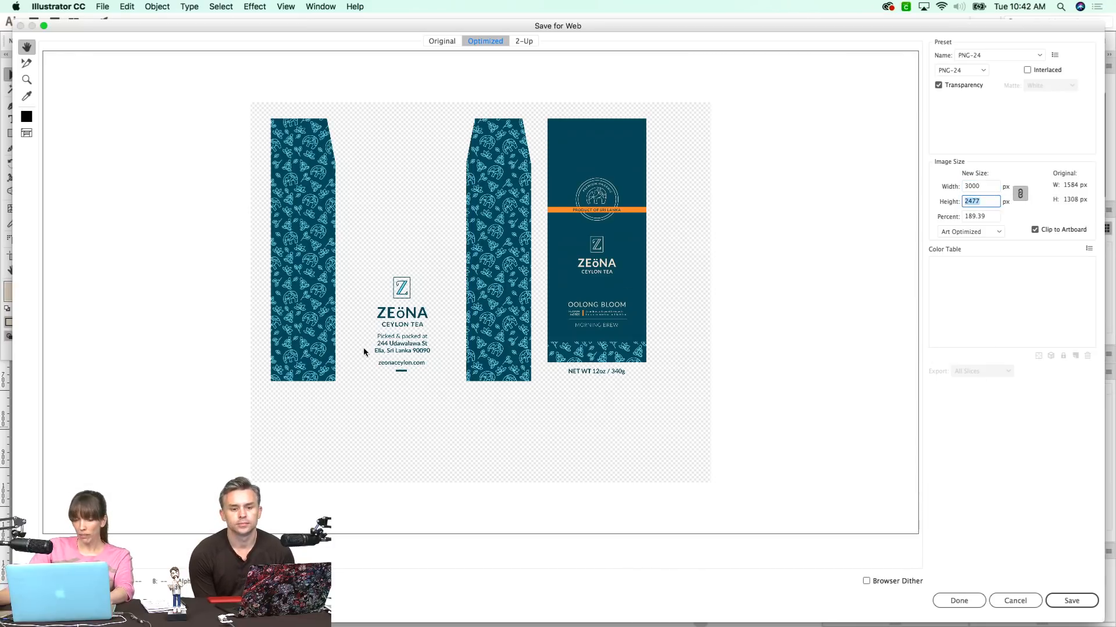
pyautogui.press('Tab')
pyautogui.click(1067, 602)
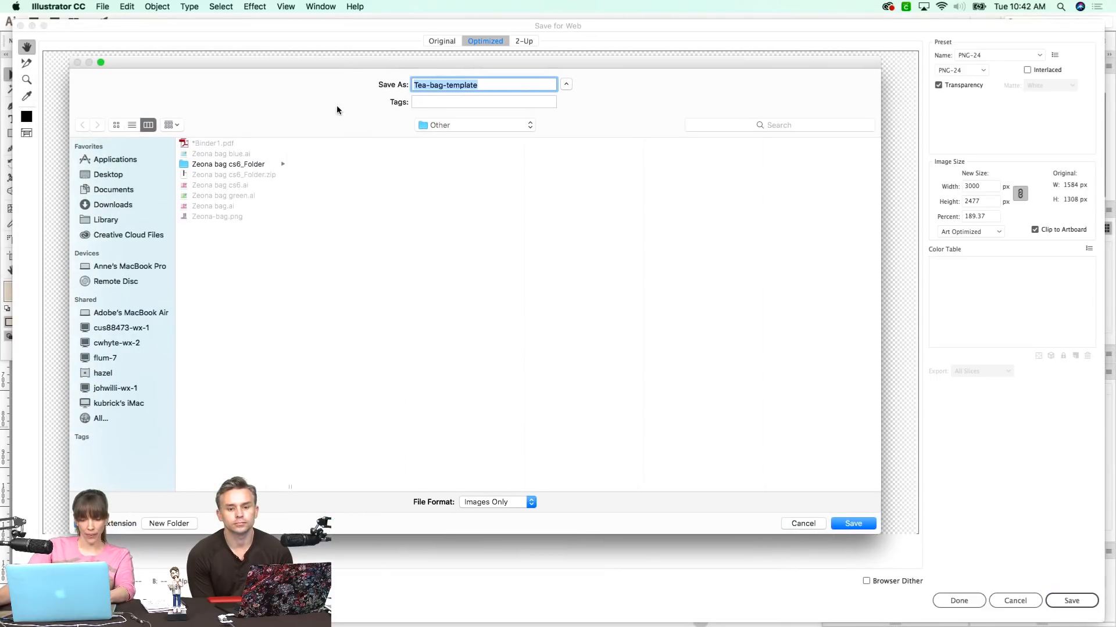
# - Save the PNG as Tea-bag-template in the "1. Zeona Ceylon Tea" folder within the San Fran Tea Package Design folder on the Desktop
pyautogui.press('super+d')
pyautogui.click(234, 153)
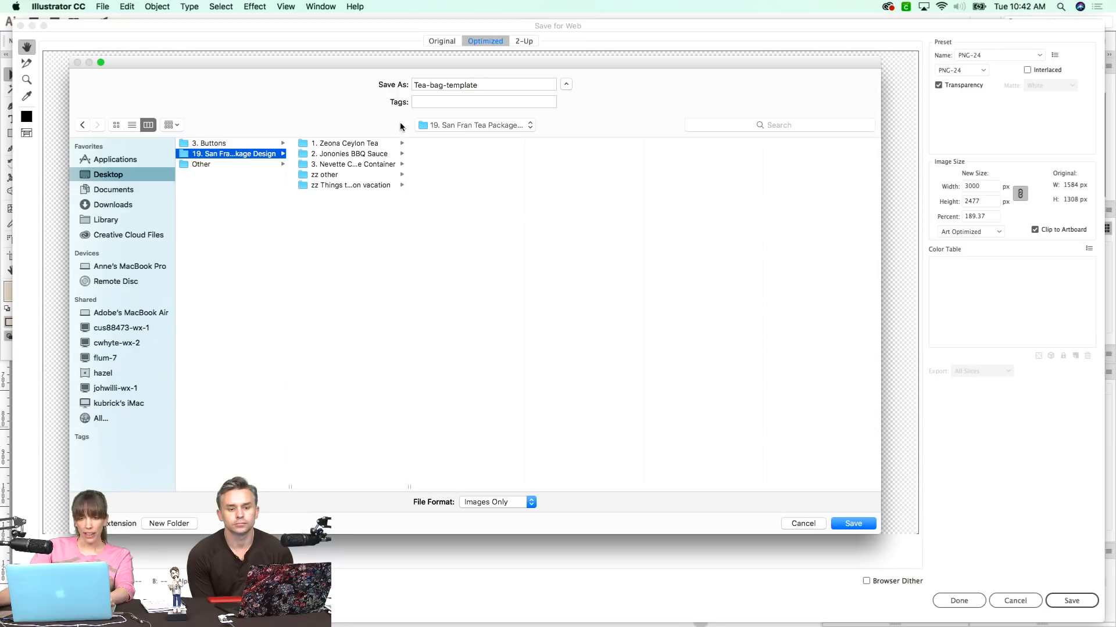
pyautogui.doubleClick(407, 487)
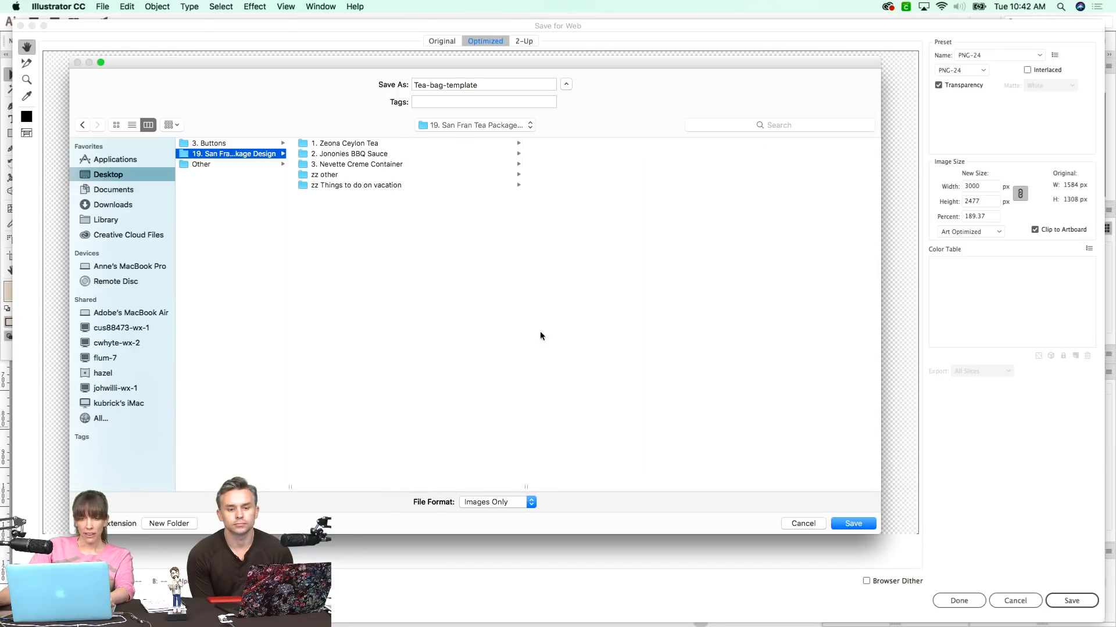
pyautogui.click(416, 142)
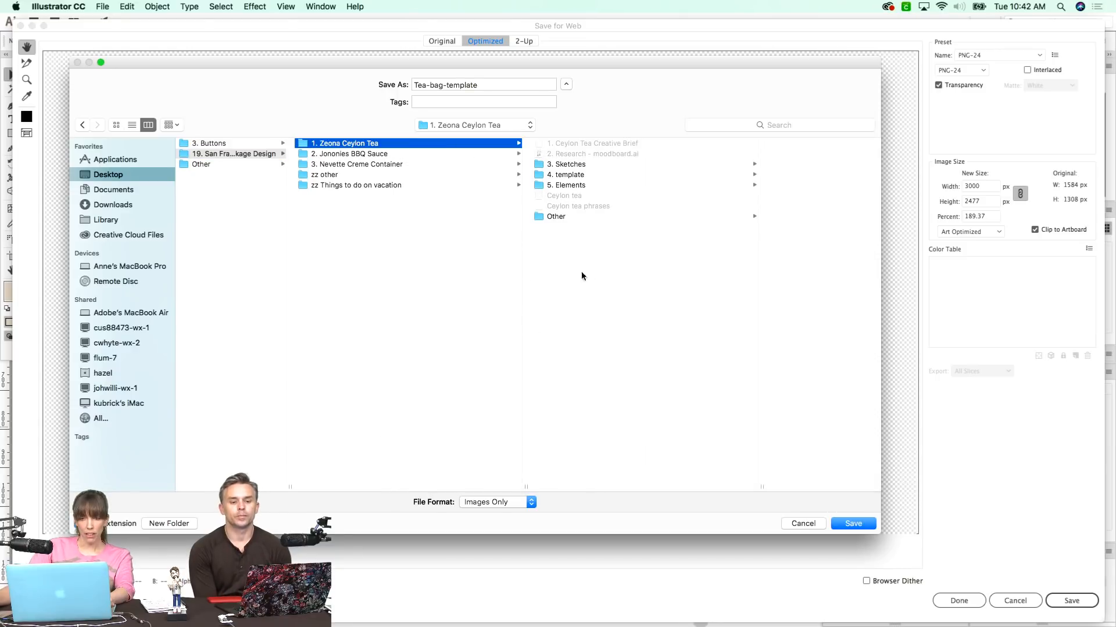
pyautogui.click(849, 524)
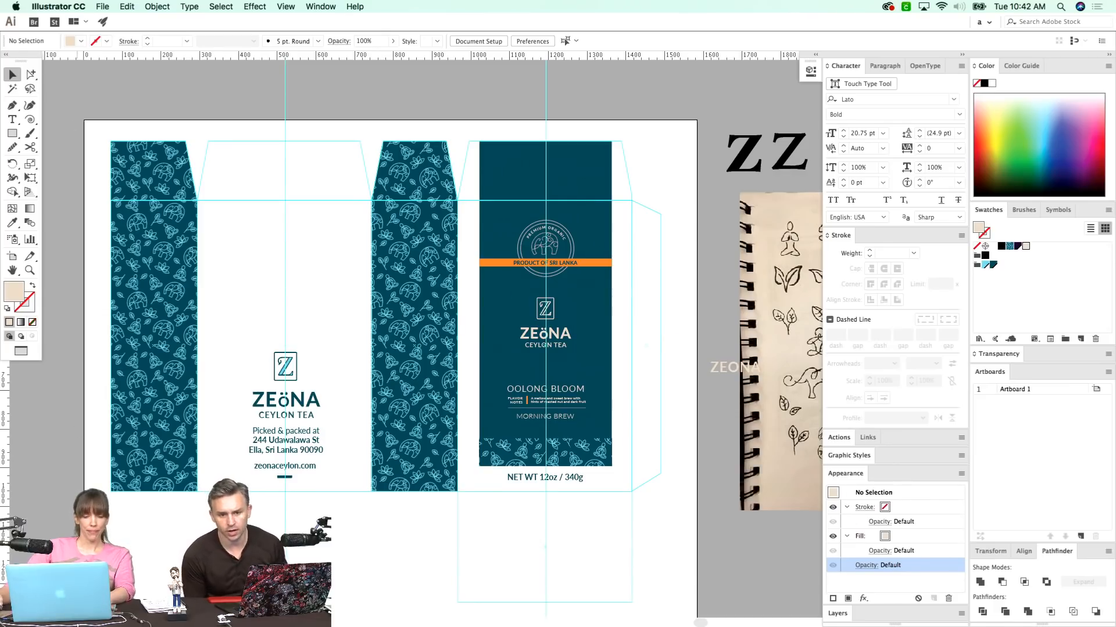
# - Switch to Adobe Dimension CC, create a new project, and enlarge its window to fill the screen
pyautogui.press('super+Tab')
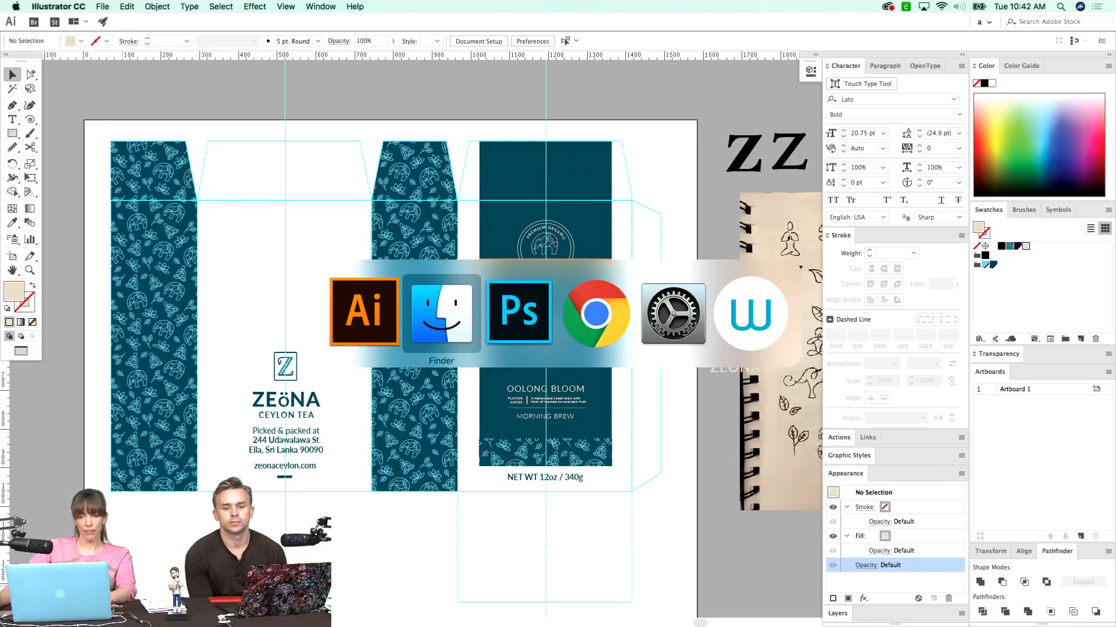
pyautogui.press('super+space')
pyautogui.write('dim')
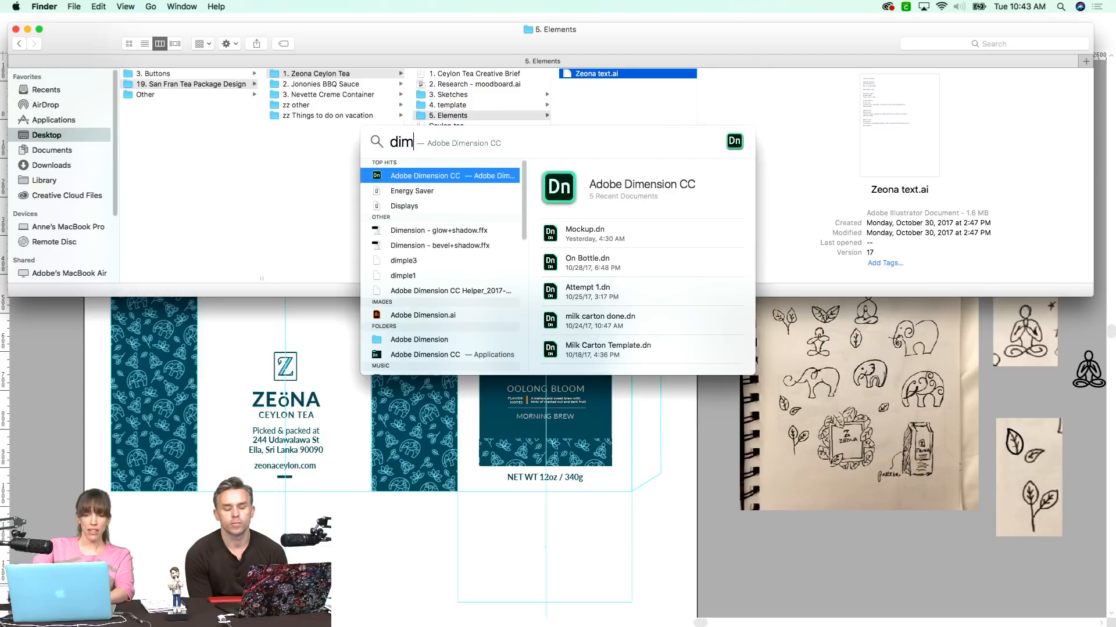
pyautogui.press('Return')
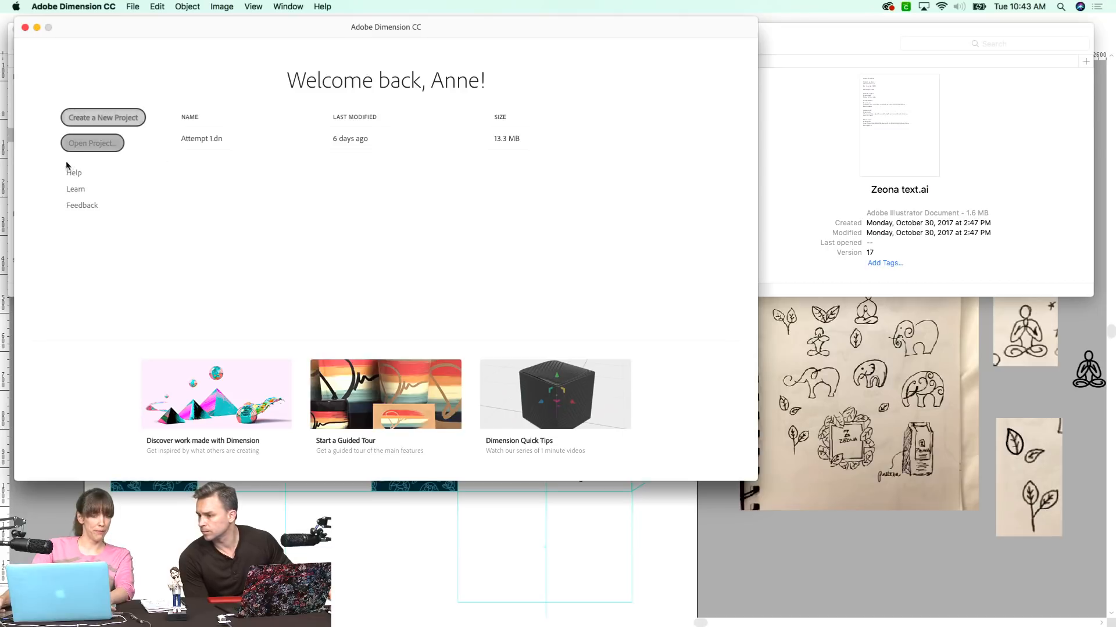
pyautogui.click(108, 119)
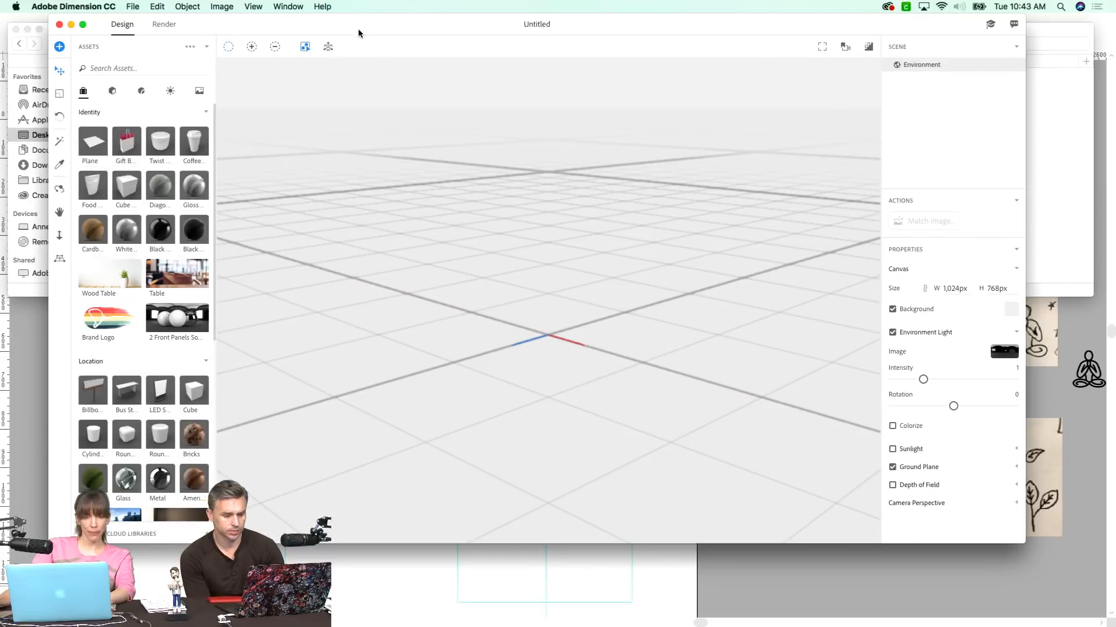
pyautogui.moveTo(358, 29); pyautogui.dragTo(332, 34)
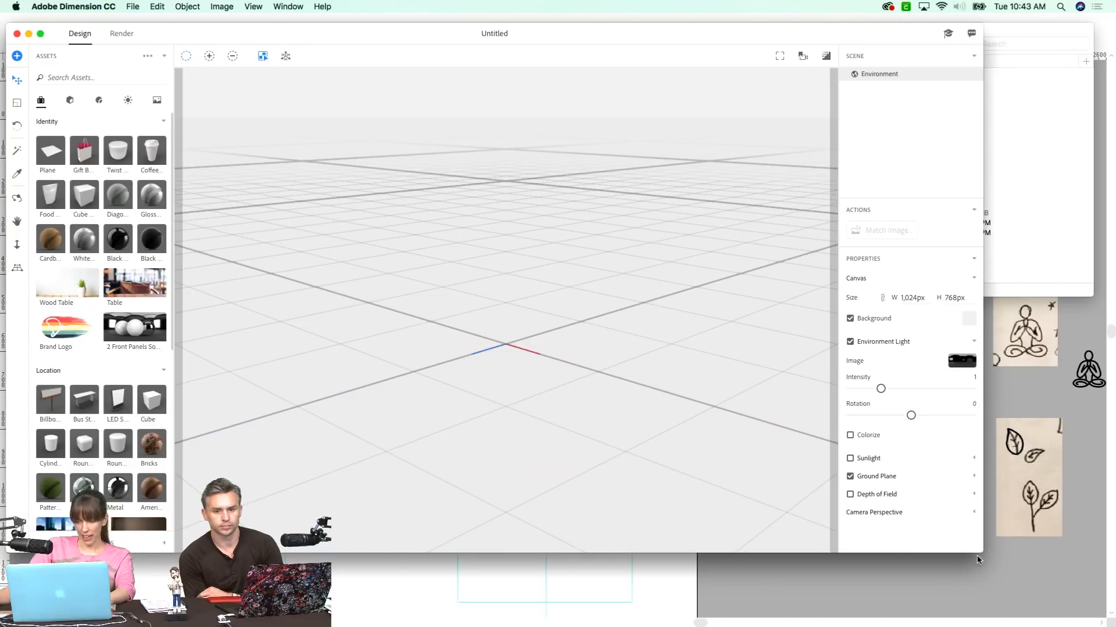
pyautogui.moveTo(979, 549); pyautogui.dragTo(1112, 619)
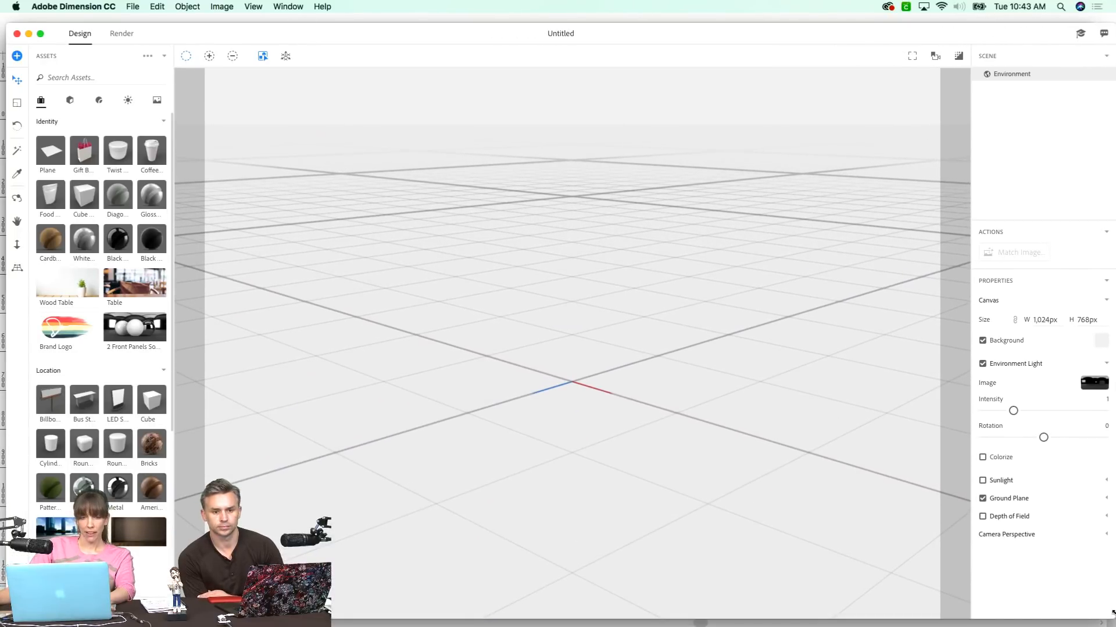
pyautogui.click(133, 7)
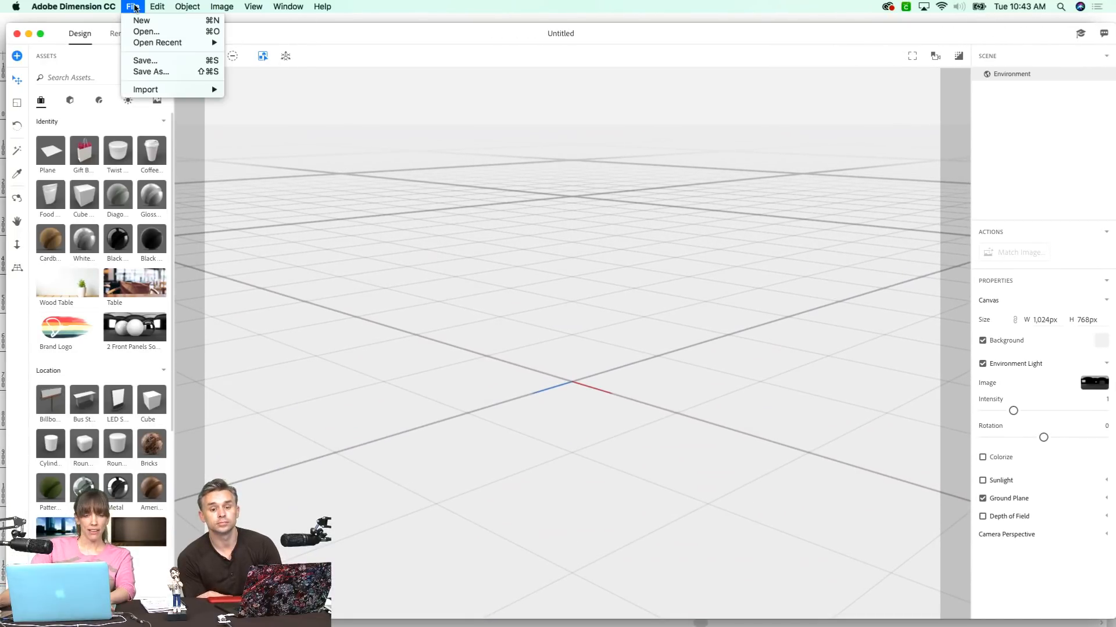
pyautogui.moveTo(148, 44)
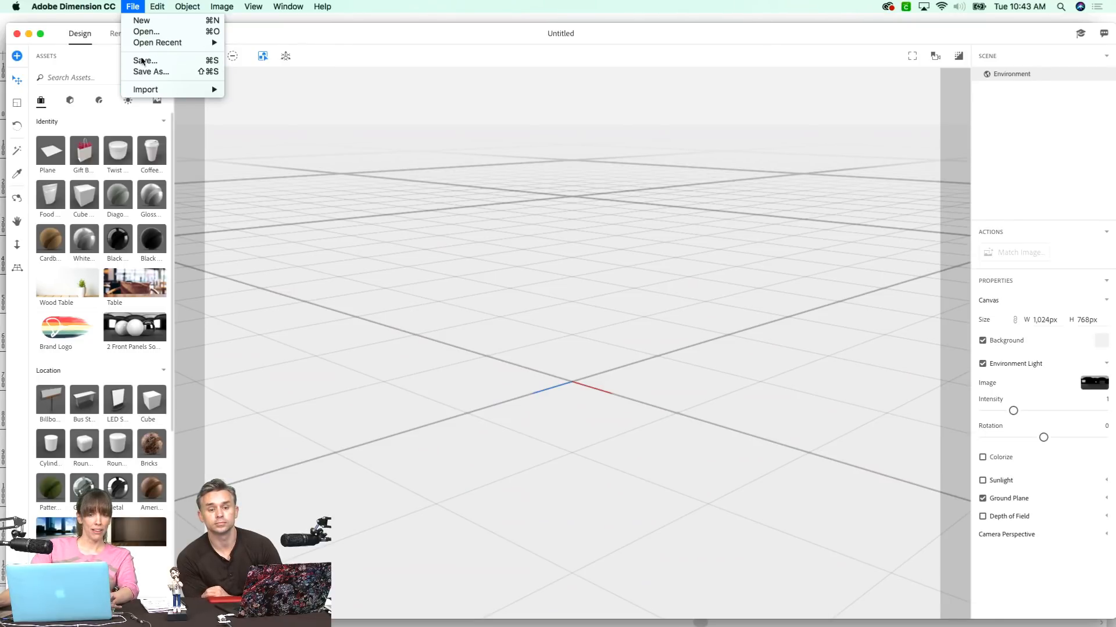
pyautogui.click(144, 39)
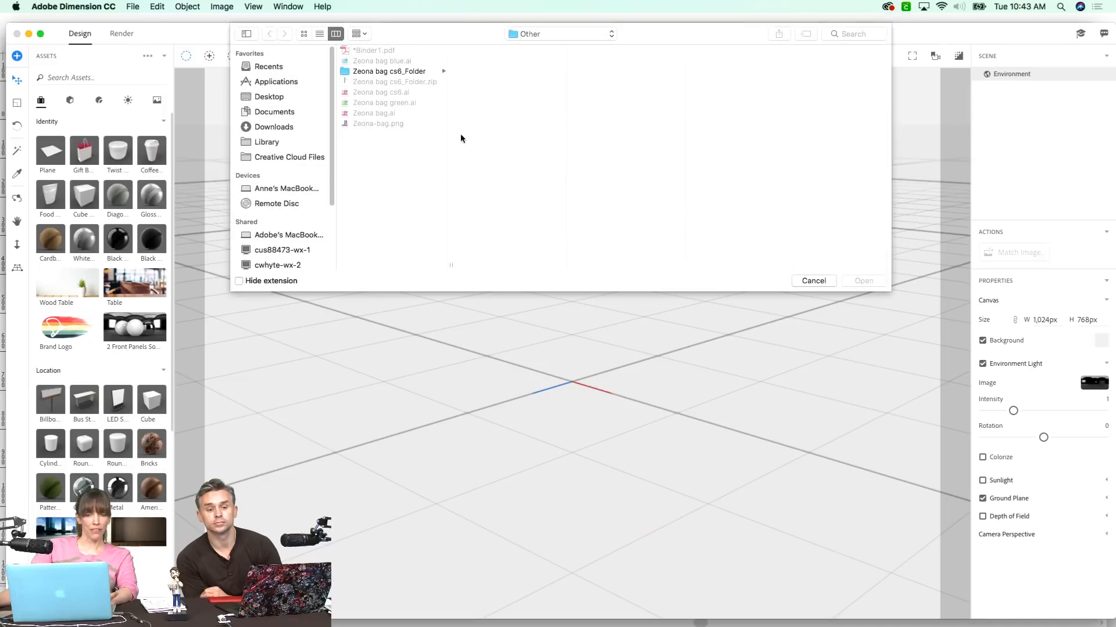
pyautogui.click(814, 279)
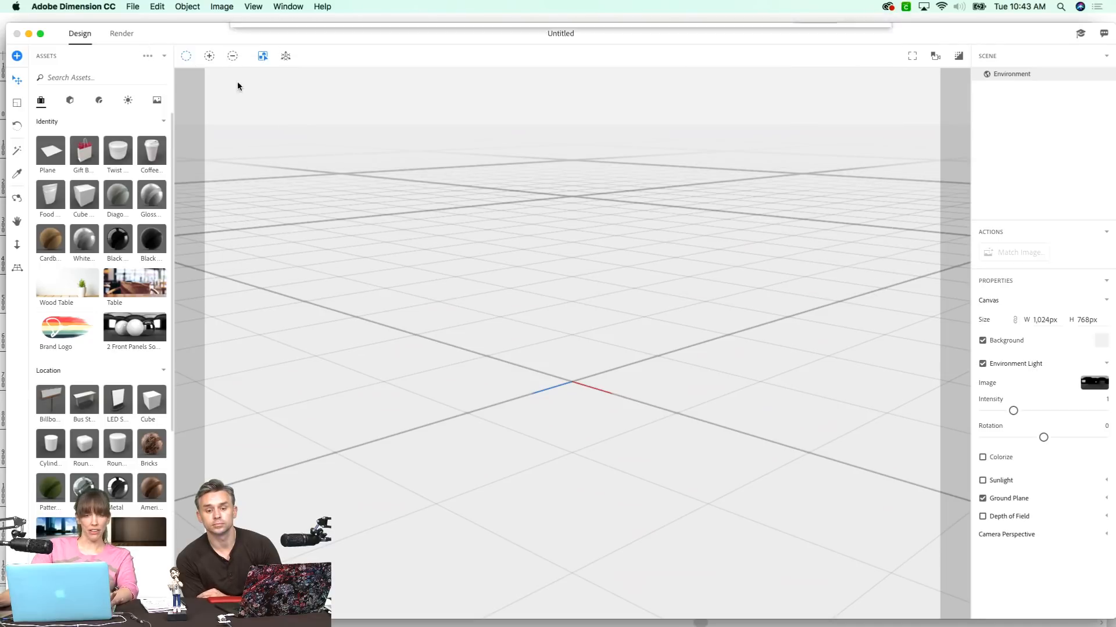
# - Import the 3D model bag_for_Coffee_107.obj from the AdobeStock_169851066 folder inside the project's "4. template" folder
pyautogui.click(131, 6)
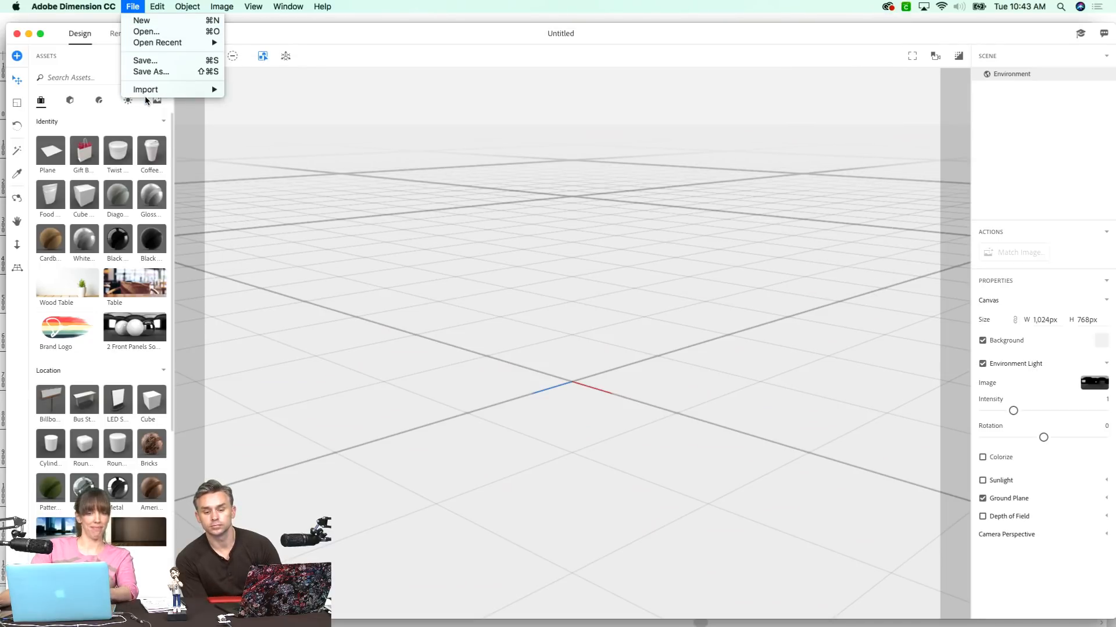
pyautogui.moveTo(169, 89)
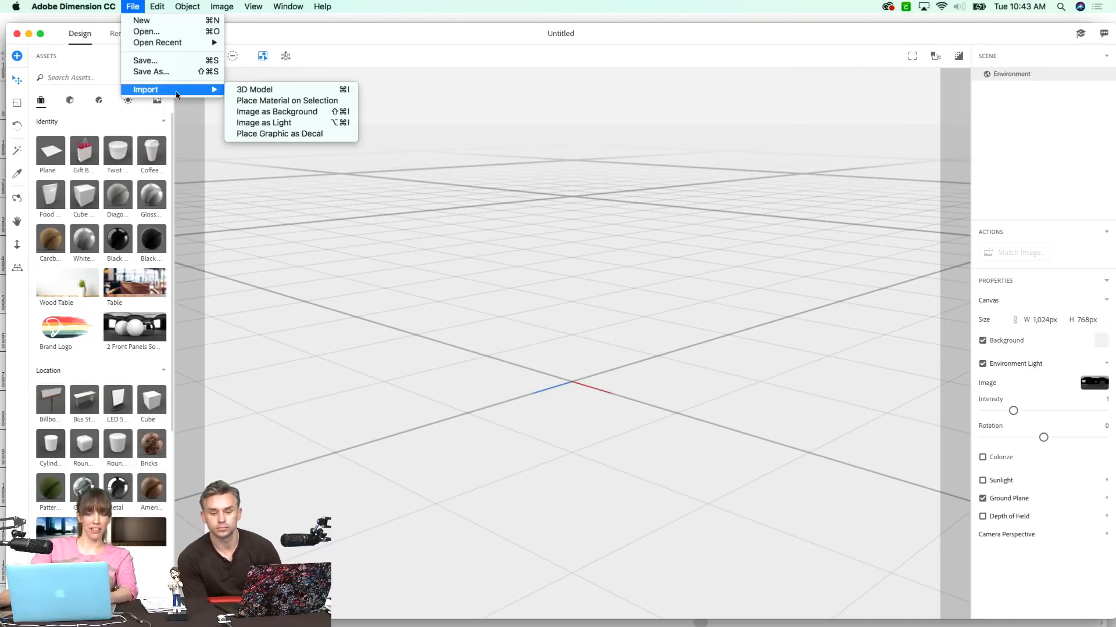
pyautogui.click(261, 88)
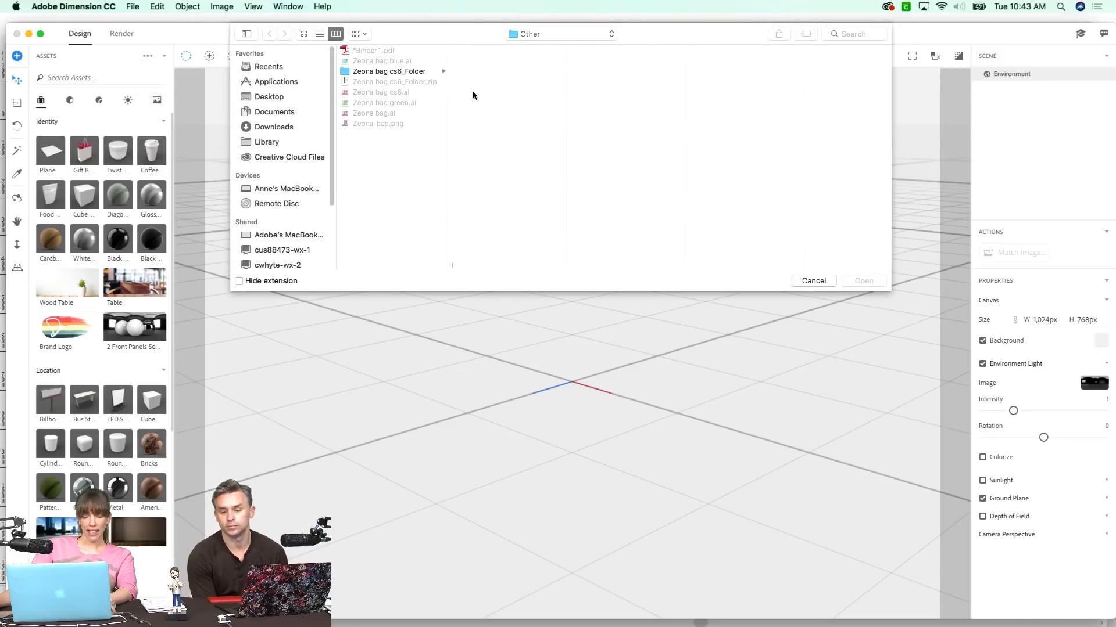
pyautogui.click(551, 33)
pyautogui.click(543, 45)
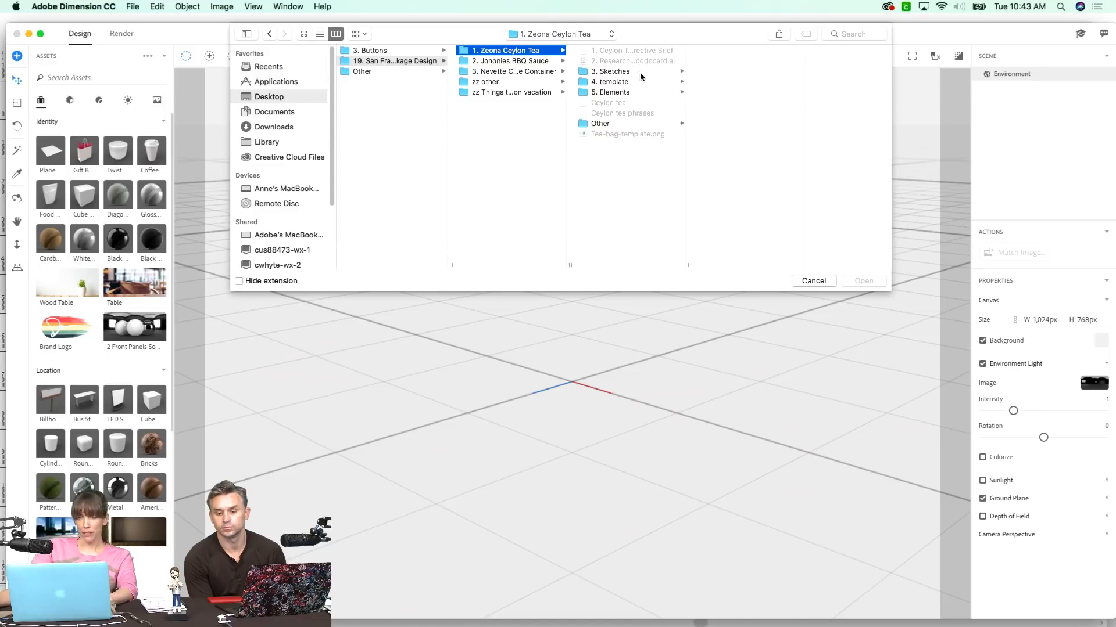
pyautogui.click(616, 82)
pyautogui.click(787, 82)
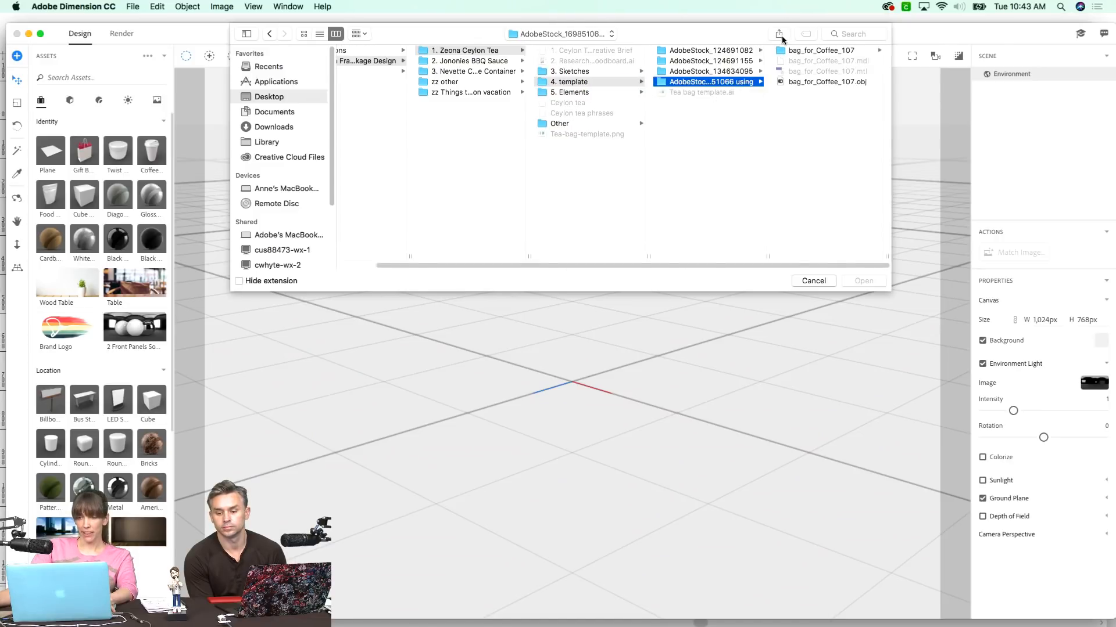
pyautogui.click(818, 82)
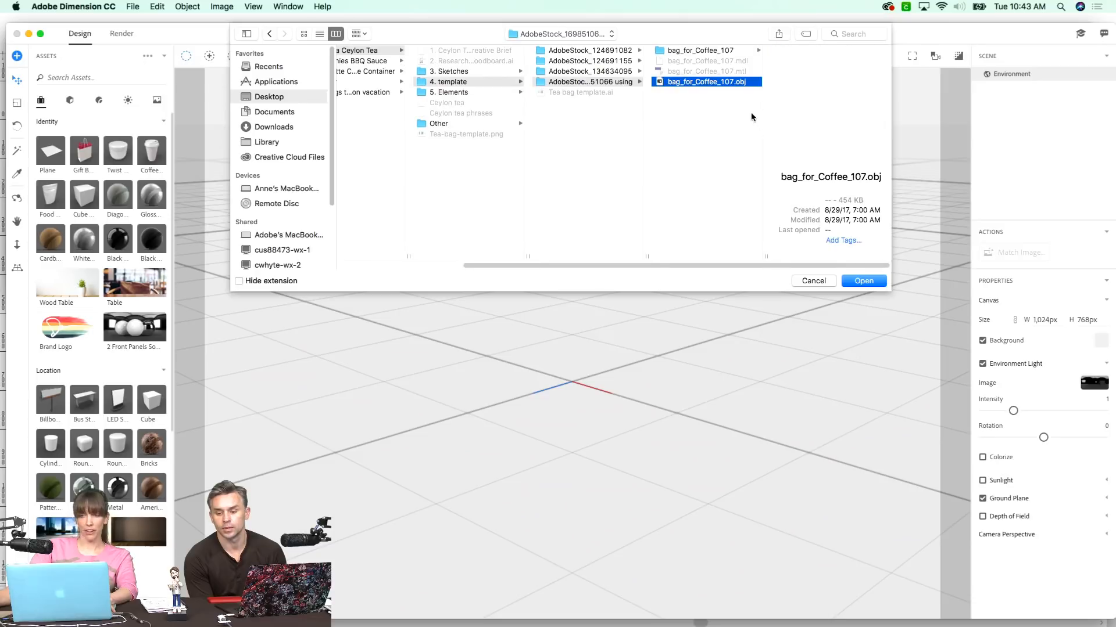
pyautogui.click(864, 282)
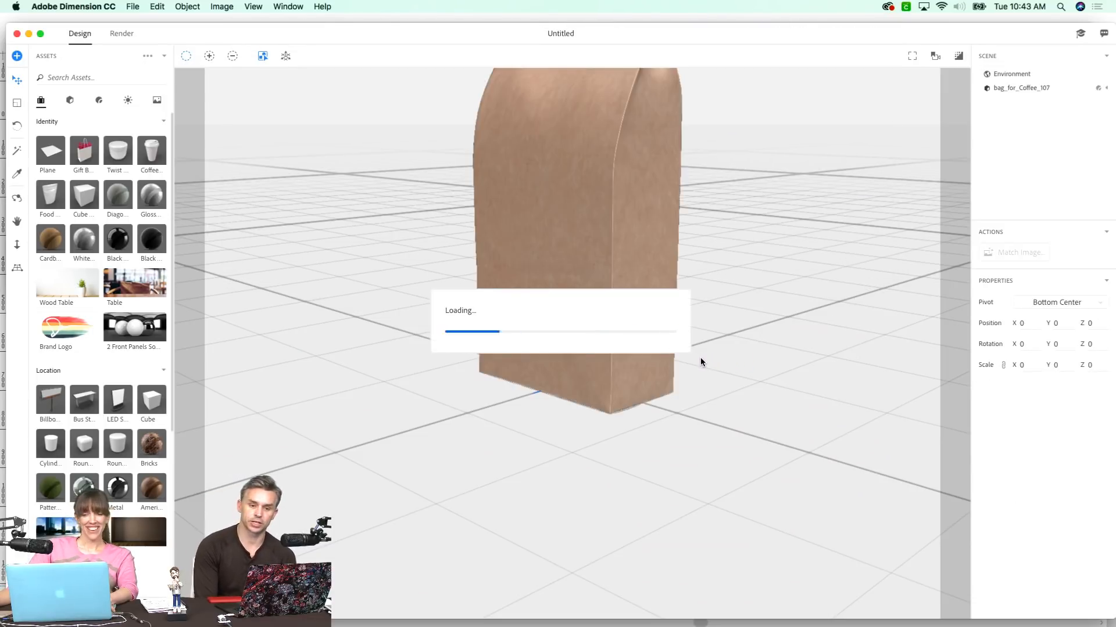
# - Move the coffee bag model forward on the ground plane to about X 6.5, Z 6.8
pyautogui.moveTo(562, 293); pyautogui.dragTo(577, 311)
pyautogui.click(18, 222)
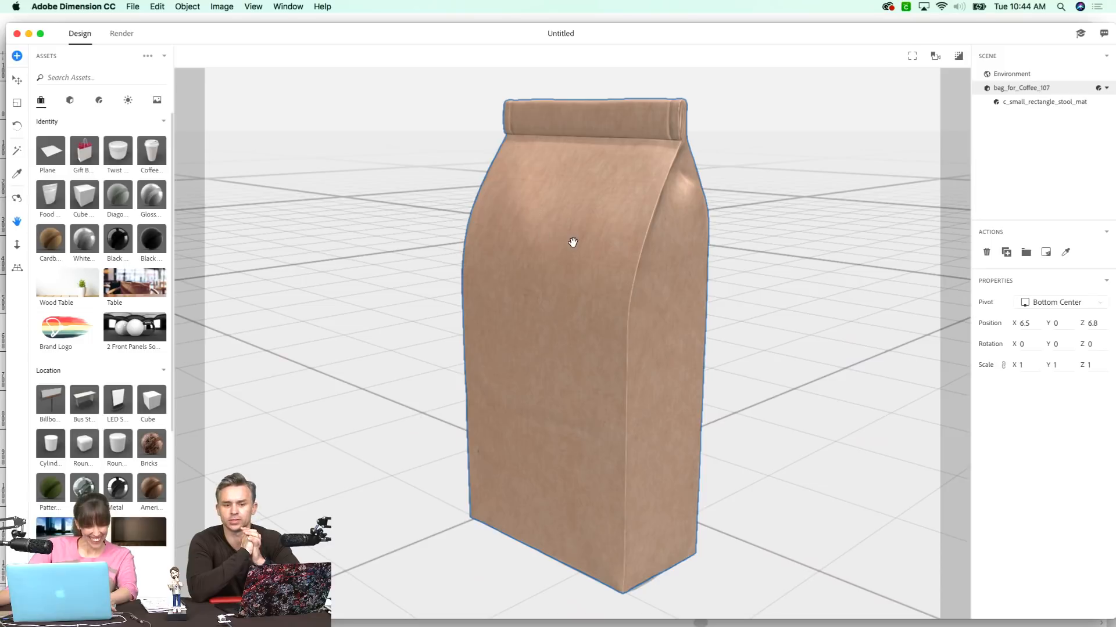
pyautogui.moveTo(540, 306); pyautogui.dragTo(523, 309)
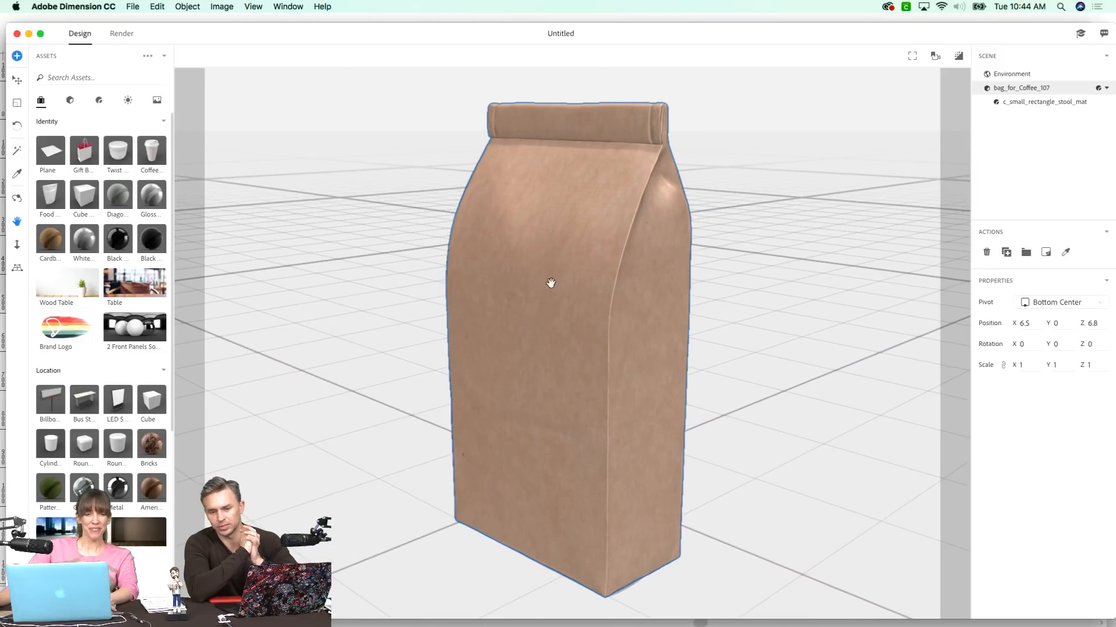
# - Place Tea-bag-template.png from the "1. Zeona Ceylon Tea" folder as a decal graphic on the bag
pyautogui.click(140, 8)
pyautogui.moveTo(157, 90)
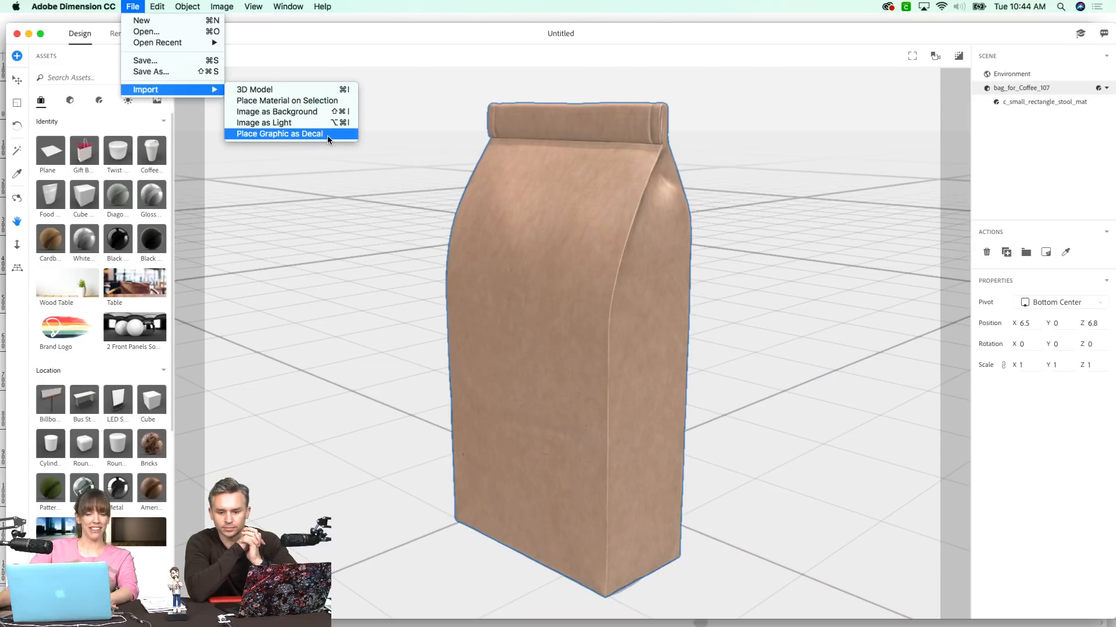
pyautogui.click(345, 133)
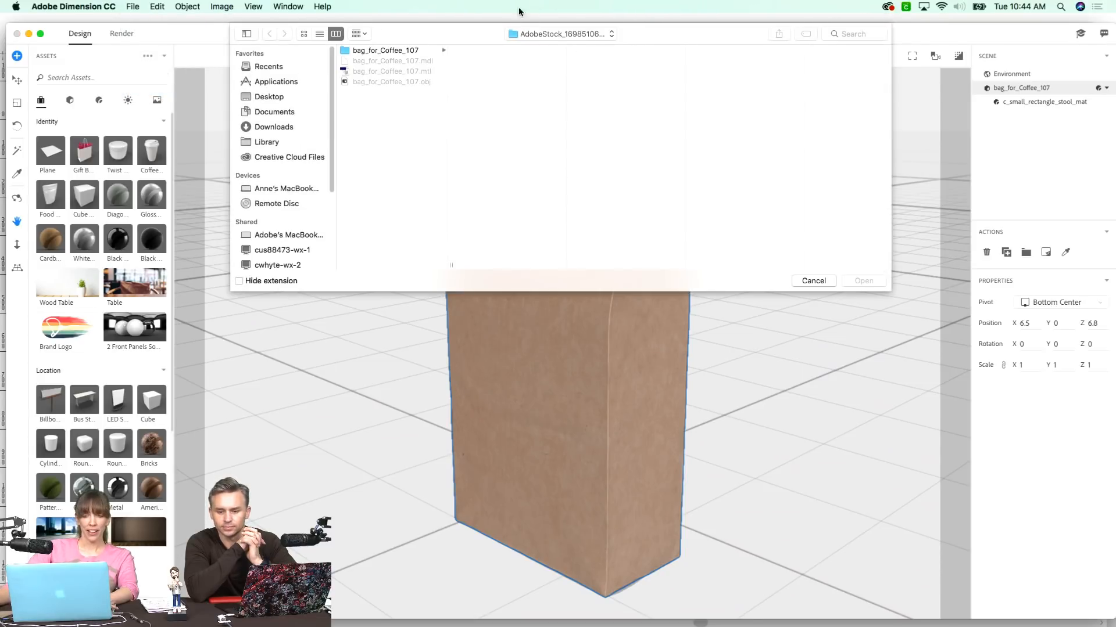
pyautogui.click(573, 35)
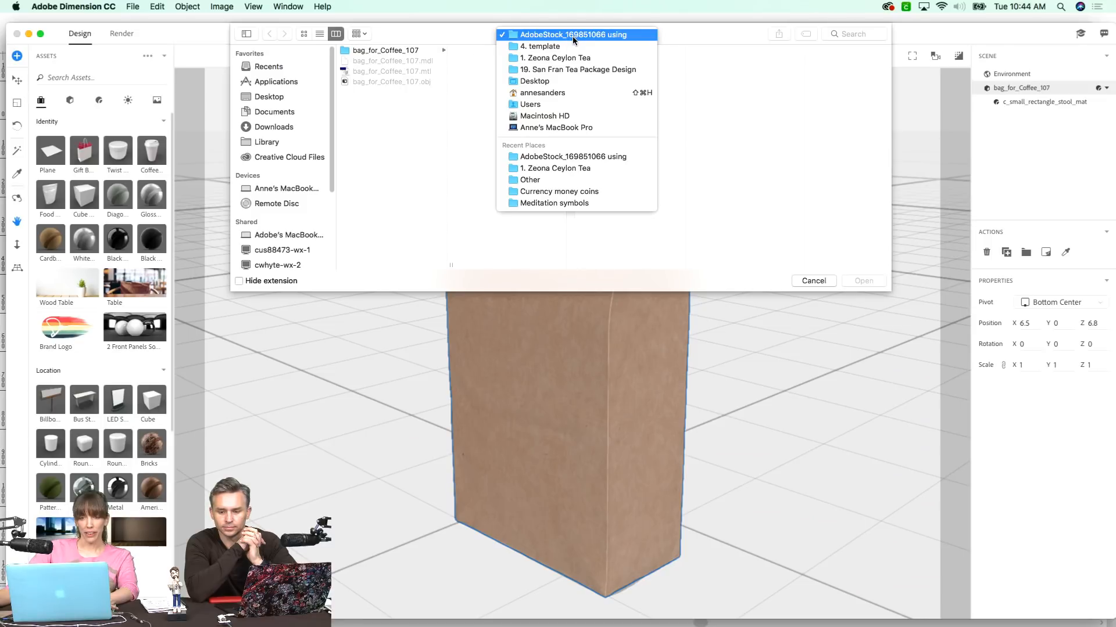
pyautogui.click(568, 59)
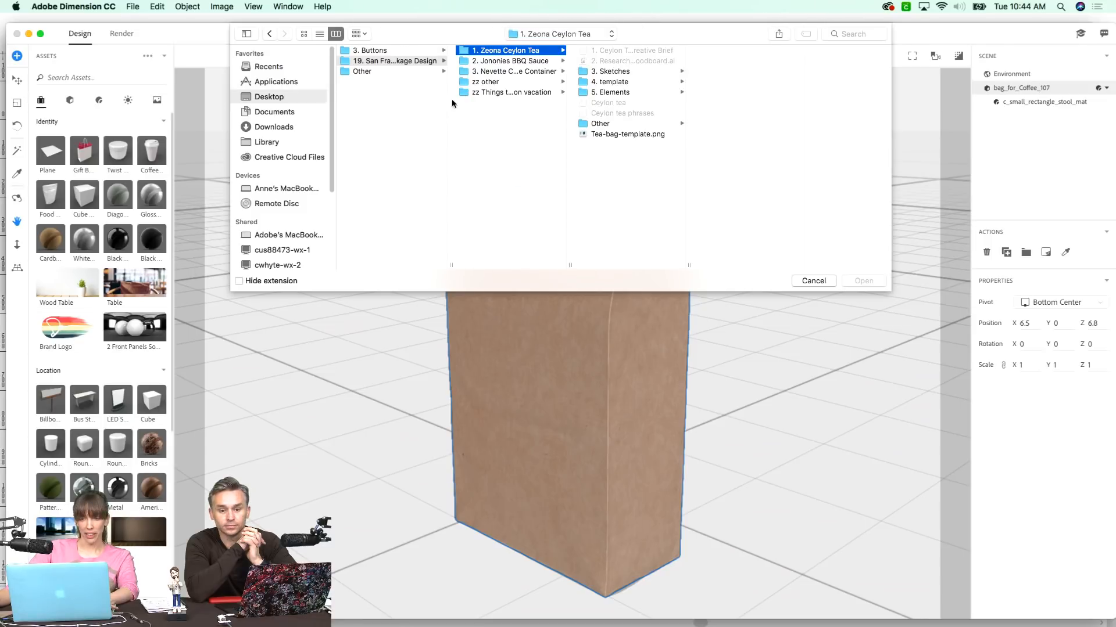
pyautogui.click(635, 136)
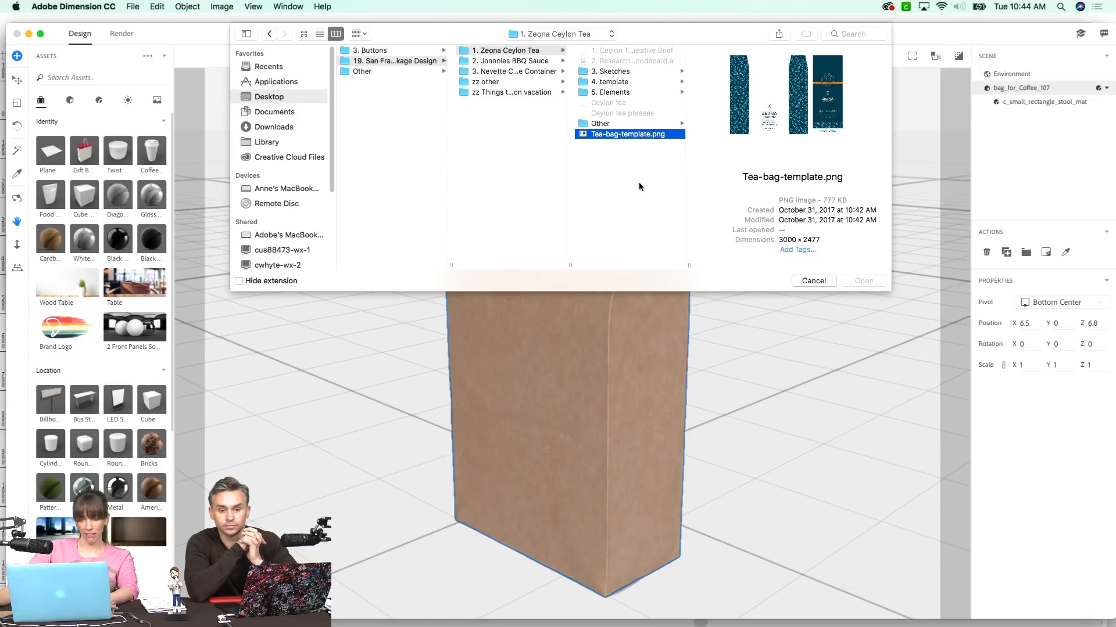
pyautogui.click(652, 145)
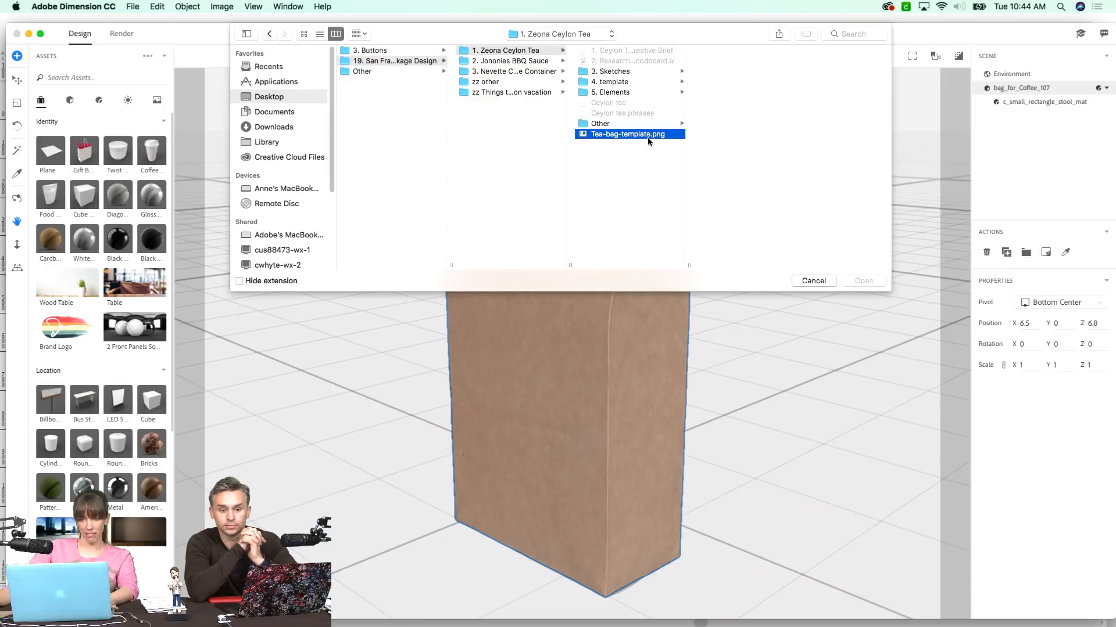
pyautogui.click(639, 134)
pyautogui.click(869, 283)
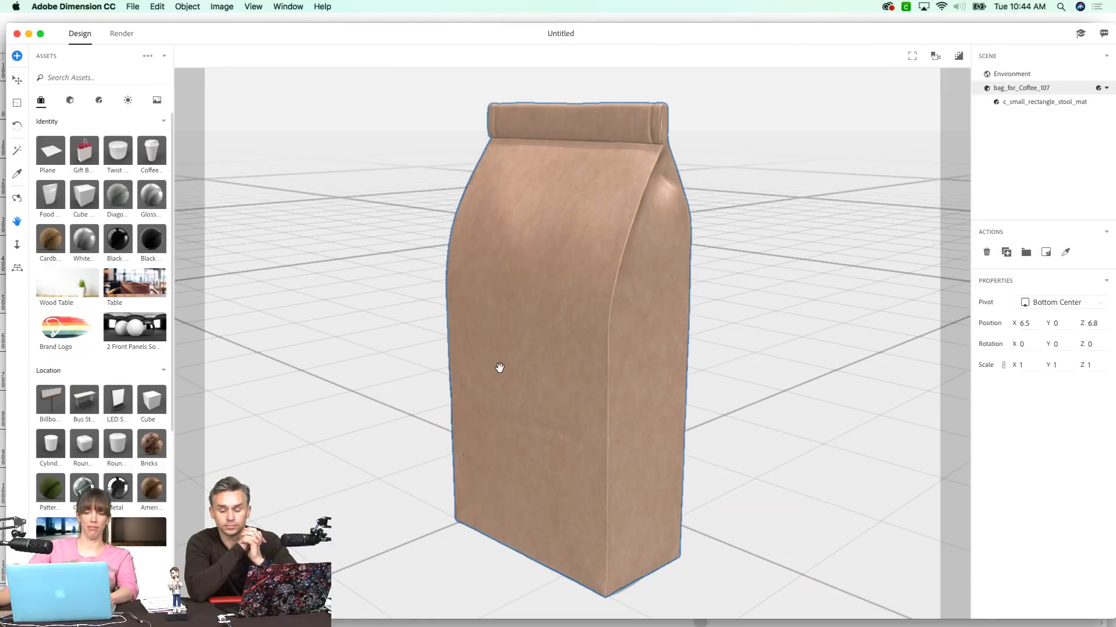
# - Enlarge the decal to about 4,317% and move it down so its patterned strip covers the bag's narrow side
pyautogui.moveTo(546, 329); pyautogui.dragTo(553, 234)
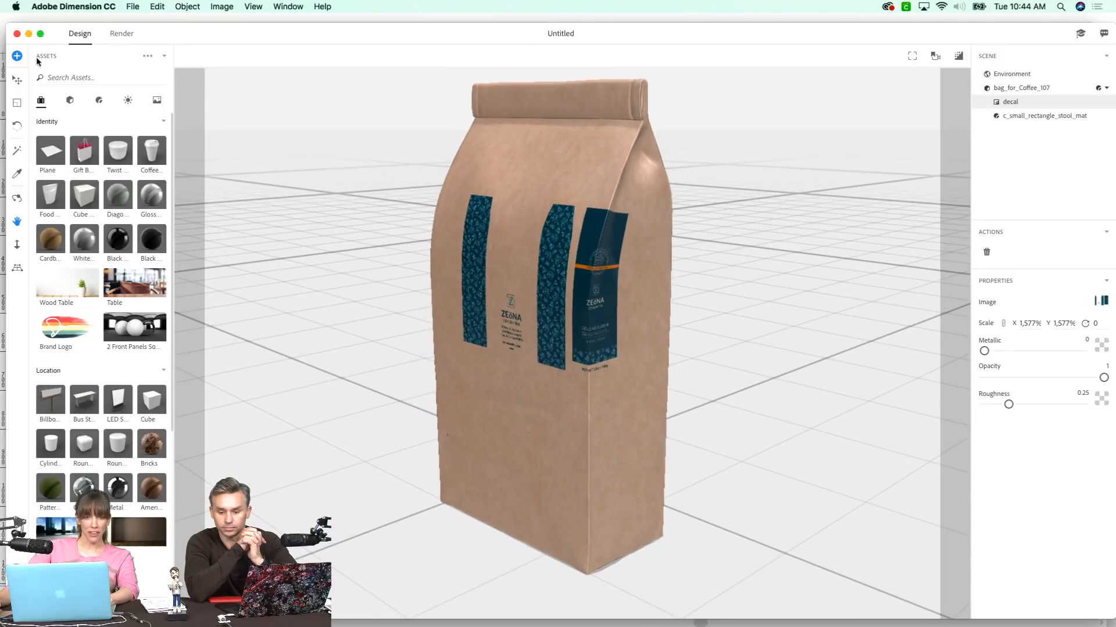
pyautogui.click(17, 81)
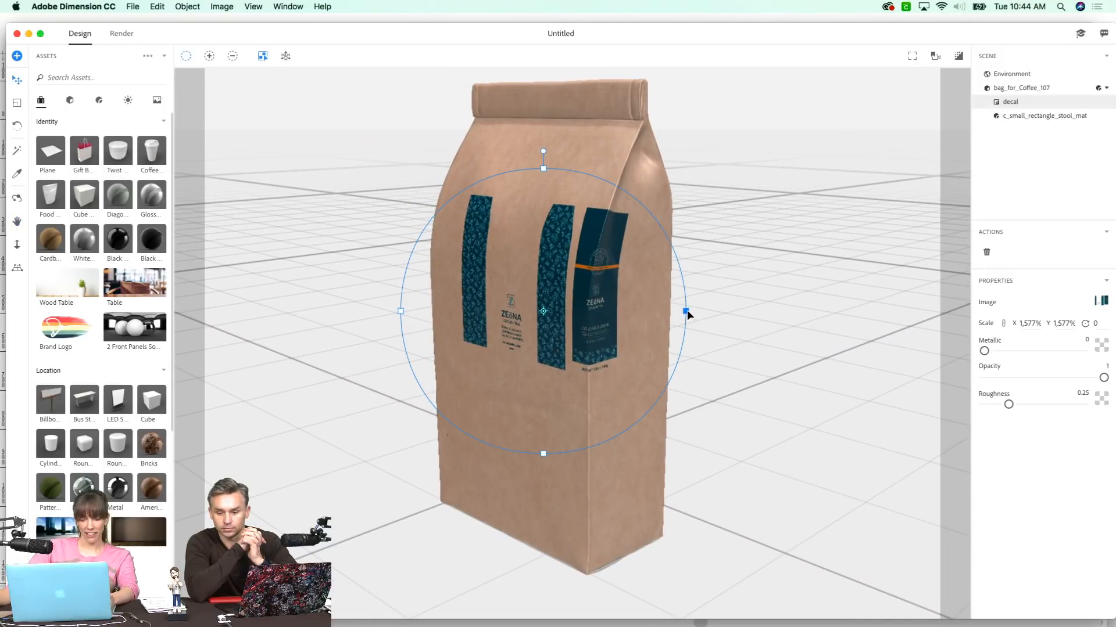
pyautogui.moveTo(686, 314); pyautogui.dragTo(927, 355)
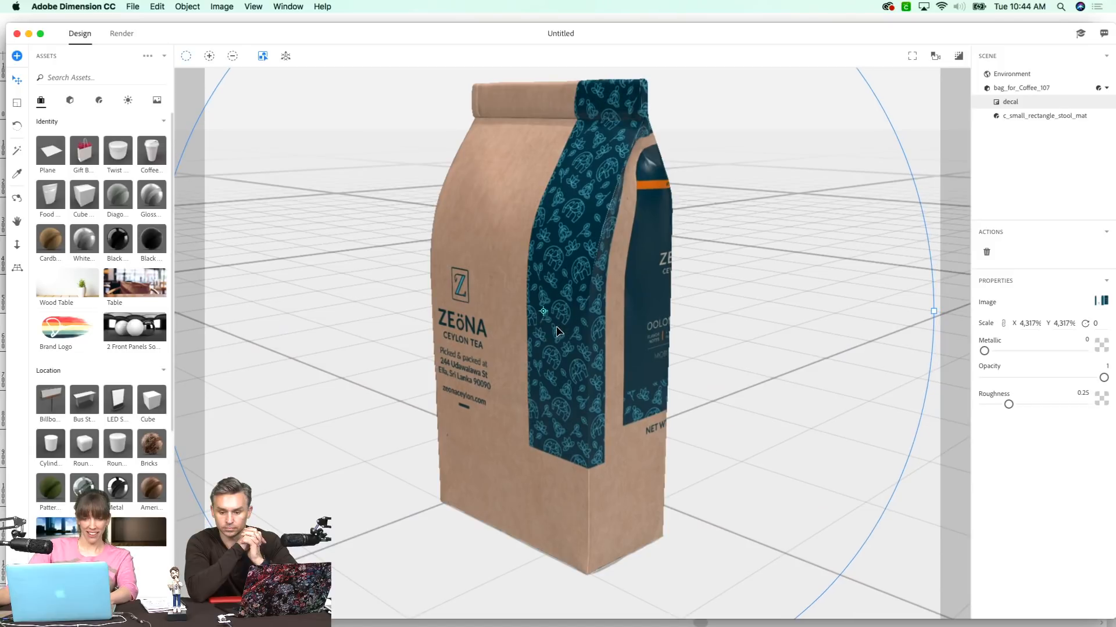
pyautogui.moveTo(561, 372); pyautogui.dragTo(613, 442)
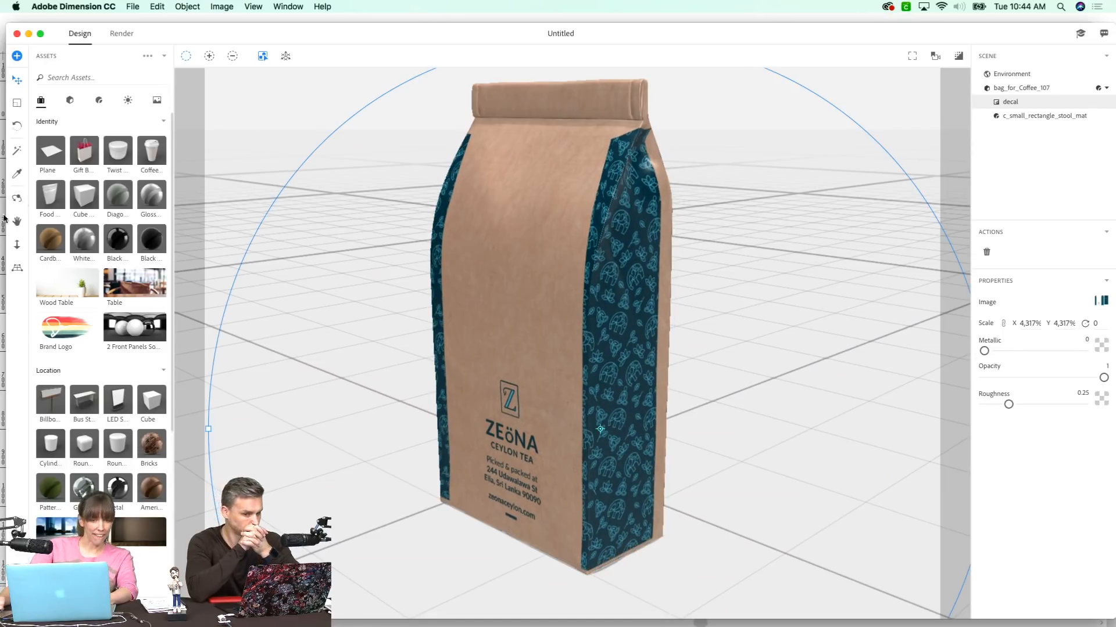
# - Enlarge the decal to about 4,868% and nudge it into line with the bag's side panel
pyautogui.click(16, 245)
pyautogui.moveTo(552, 366); pyautogui.dragTo(515, 523)
pyautogui.click(16, 80)
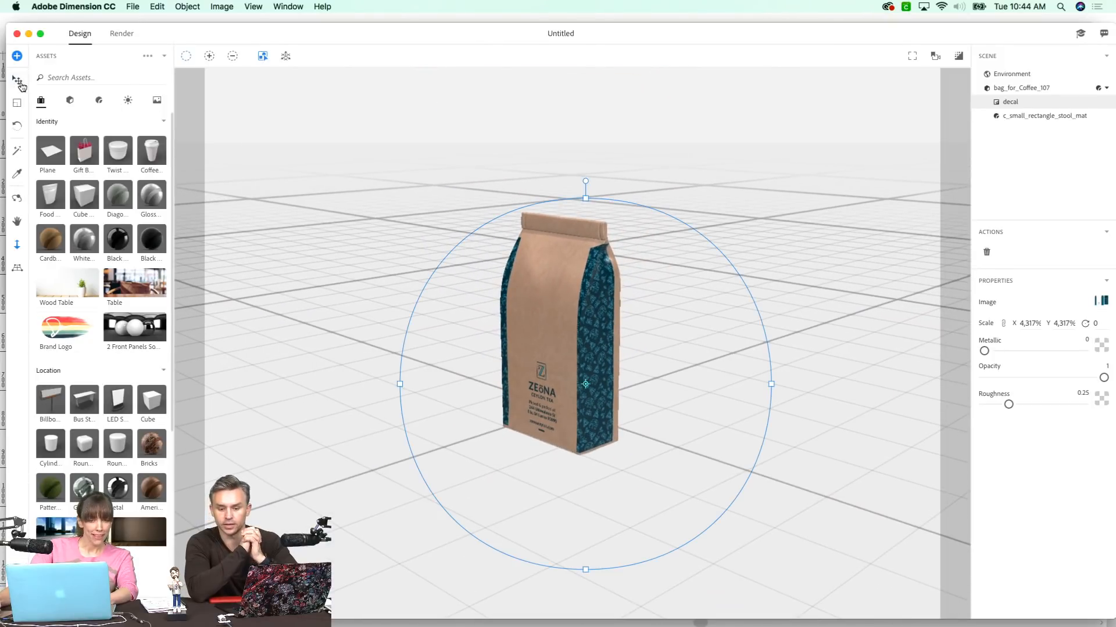
pyautogui.moveTo(771, 384); pyautogui.dragTo(786, 388)
pyautogui.moveTo(788, 385); pyautogui.dragTo(797, 384)
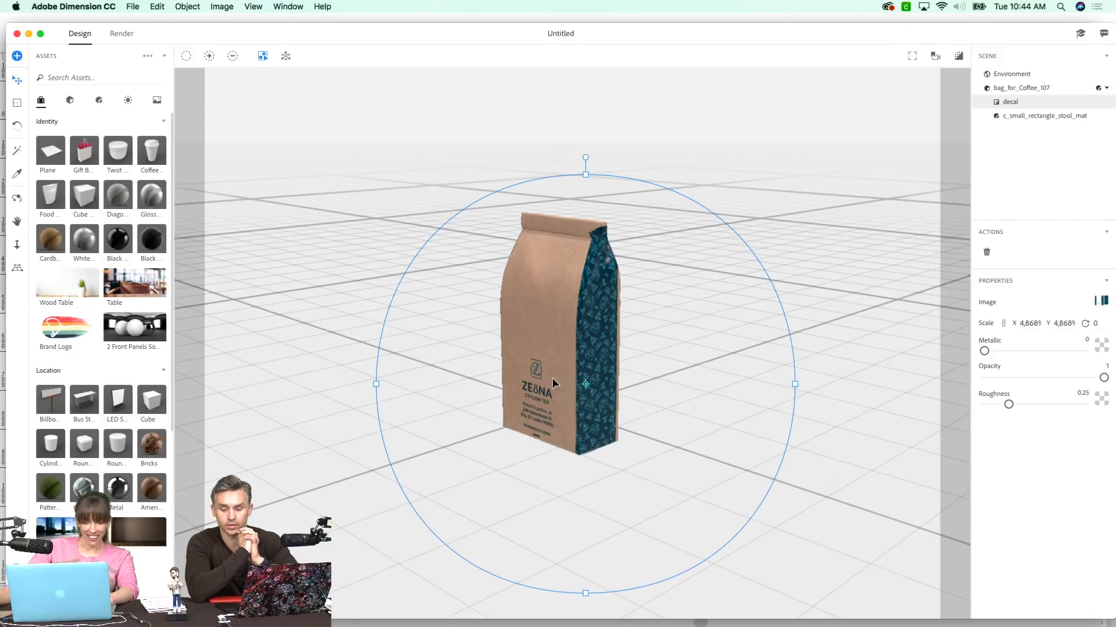
pyautogui.moveTo(555, 377)
pyautogui.mouseDown()
pyautogui.moveTo(540, 371)
pyautogui.moveTo(553, 382)
pyautogui.mouseUp()
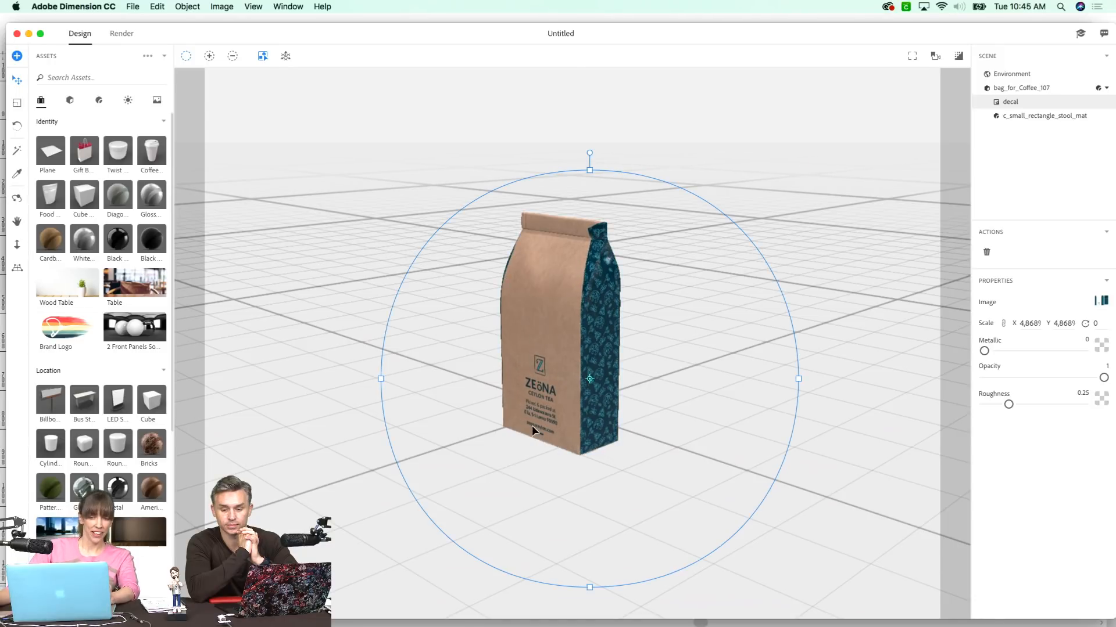
# - Check the decal on the bag's front and reduce only its vertical scale to about 4,827%
pyautogui.click(17, 200)
pyautogui.moveTo(523, 409); pyautogui.dragTo(600, 234)
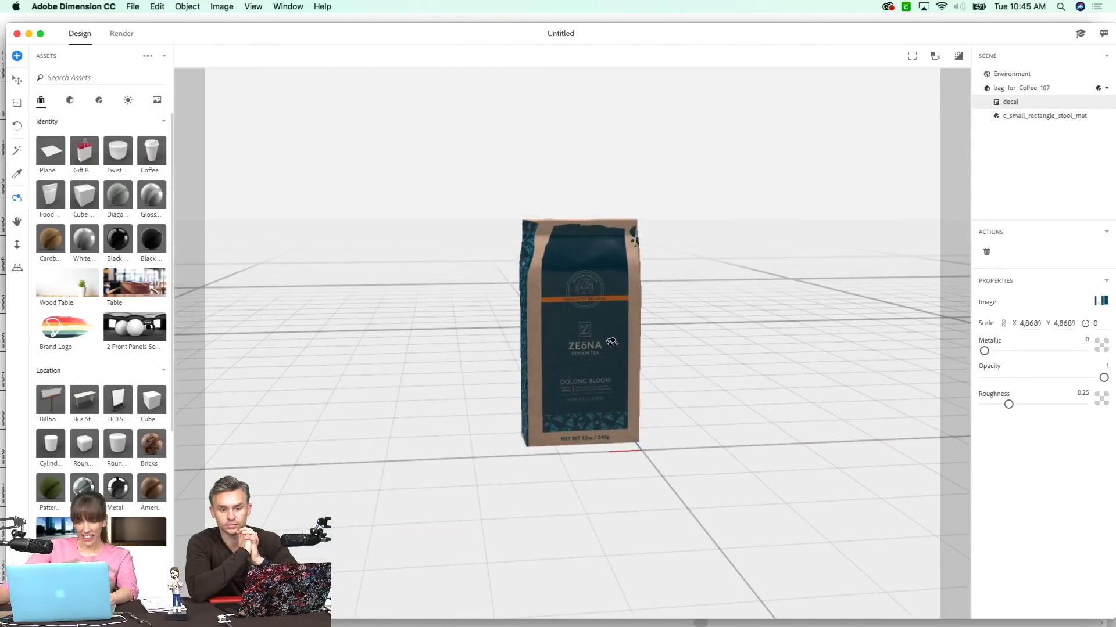
pyautogui.moveTo(624, 313); pyautogui.dragTo(655, 285)
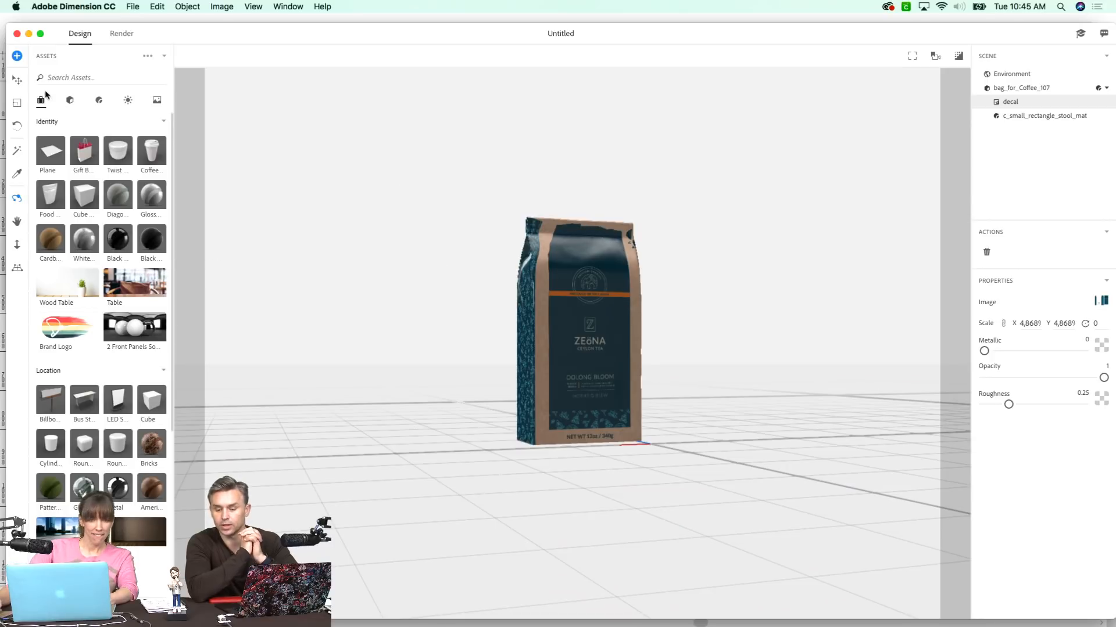
pyautogui.click(17, 80)
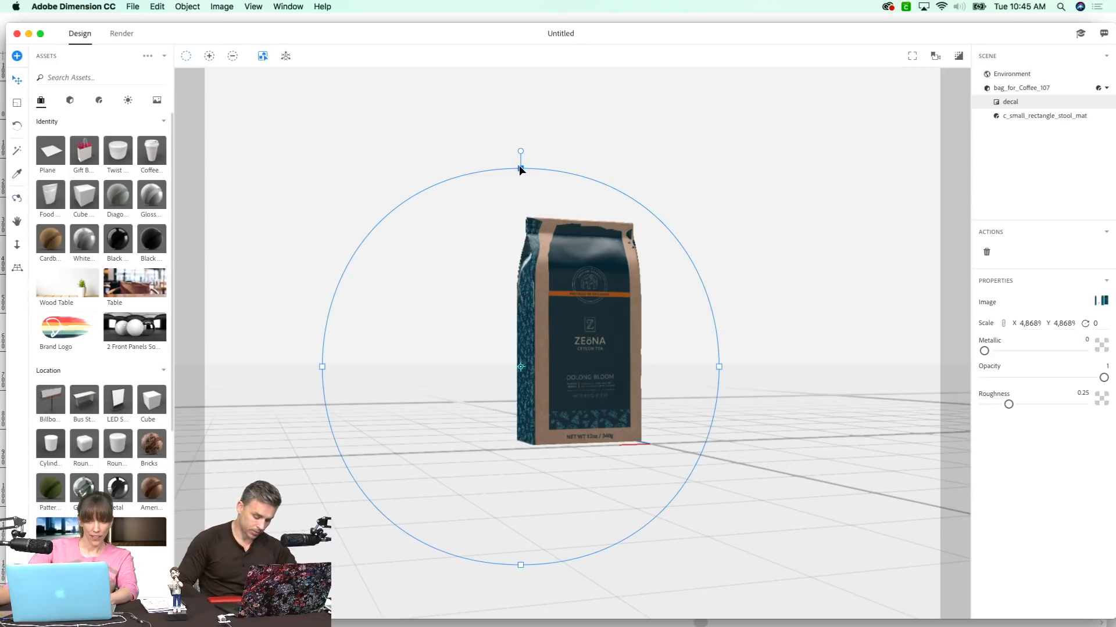
pyautogui.moveTo(520, 154); pyautogui.dragTo(513, 170)
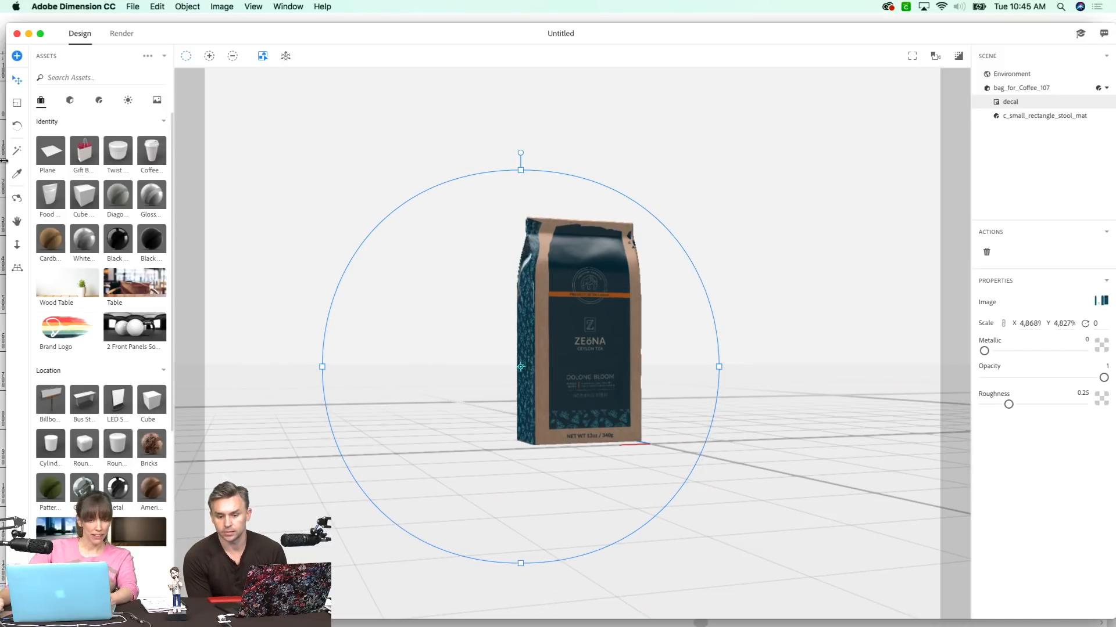
# - Add the Table background and match the scene to it with Image Aspect Ratio, environment light, sunlight and camera perspective
pyautogui.click(138, 8)
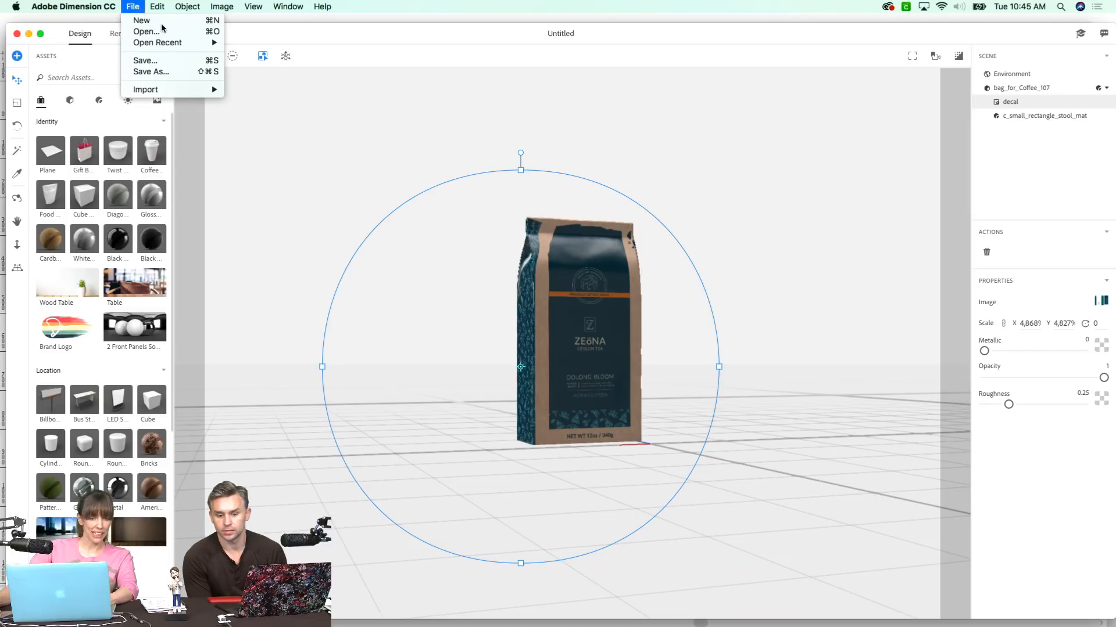
pyautogui.click(136, 285)
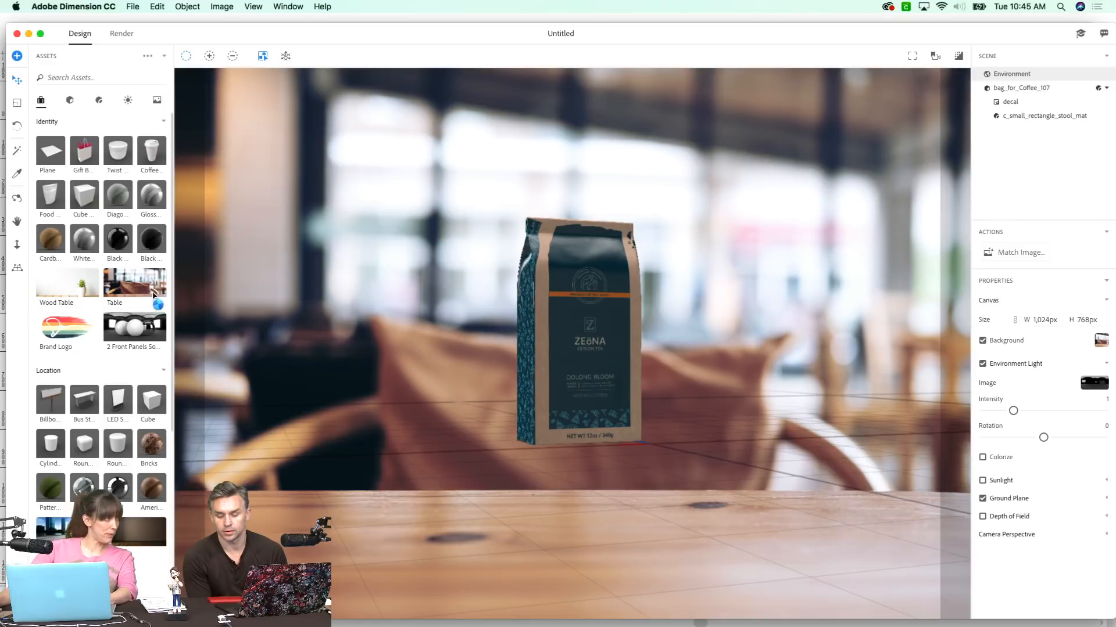
pyautogui.click(154, 295)
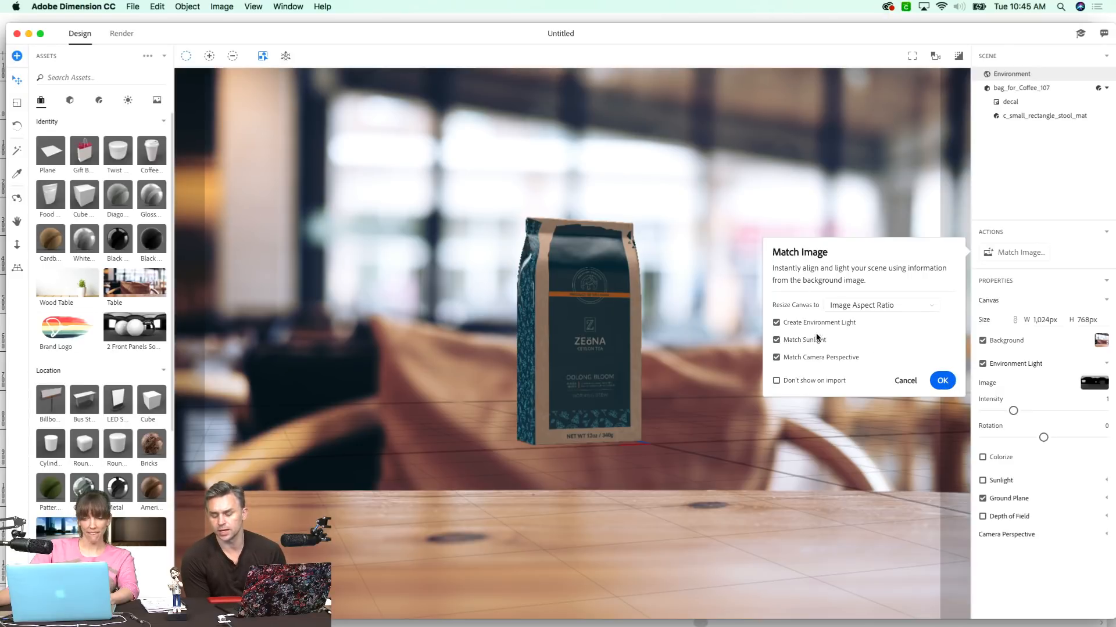
pyautogui.click(942, 381)
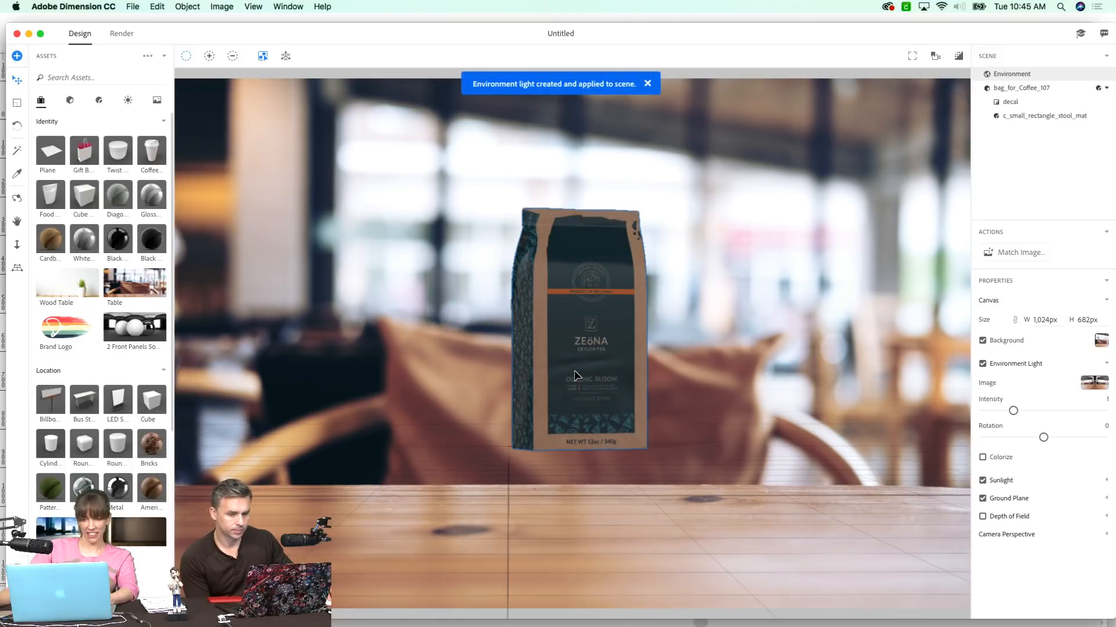
# - Move the coffee bag forward onto the tabletop, to about X 5.4, Z 97.3
pyautogui.click(643, 366)
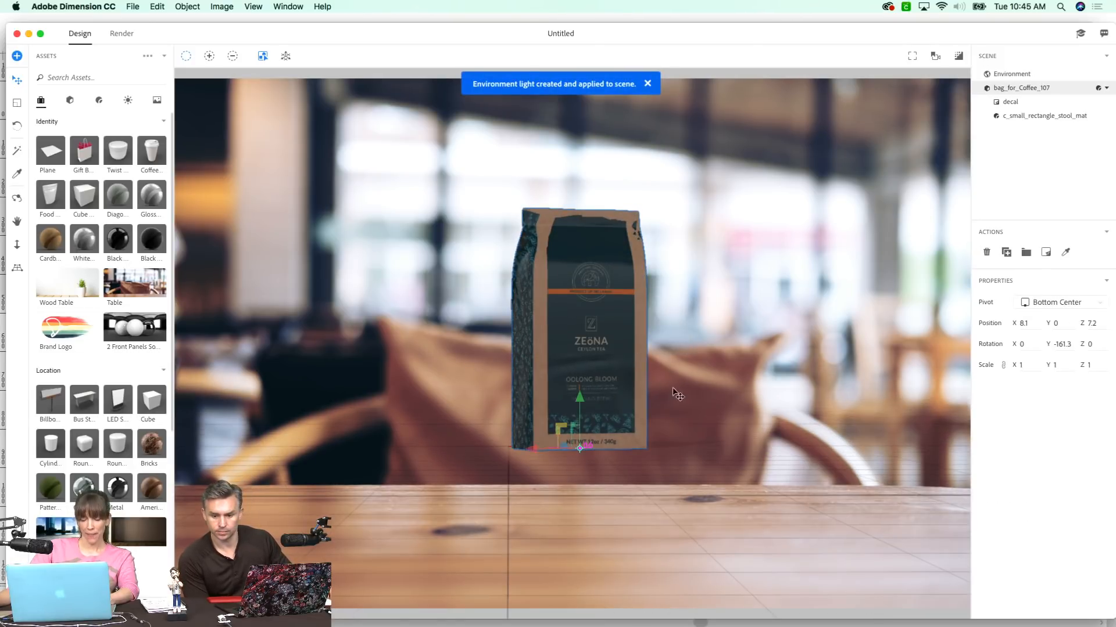
pyautogui.moveTo(581, 287); pyautogui.dragTo(560, 352)
pyautogui.click(18, 222)
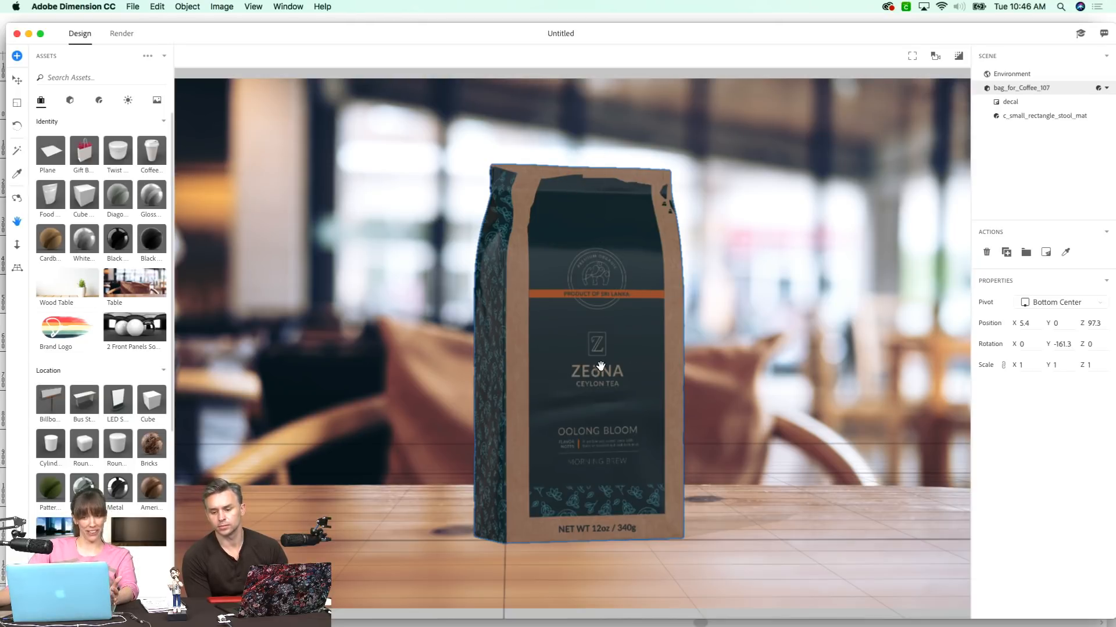
pyautogui.moveTo(573, 435); pyautogui.dragTo(571, 436)
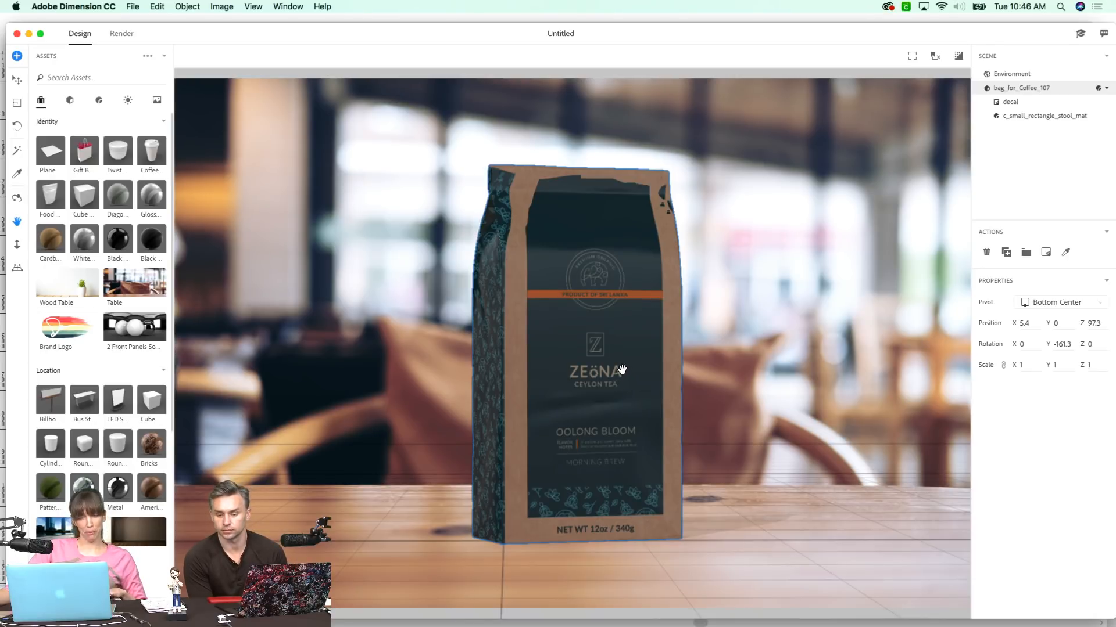
# - Raise the environment light intensity to about 3.12 to brighten the bag
pyautogui.click(1013, 104)
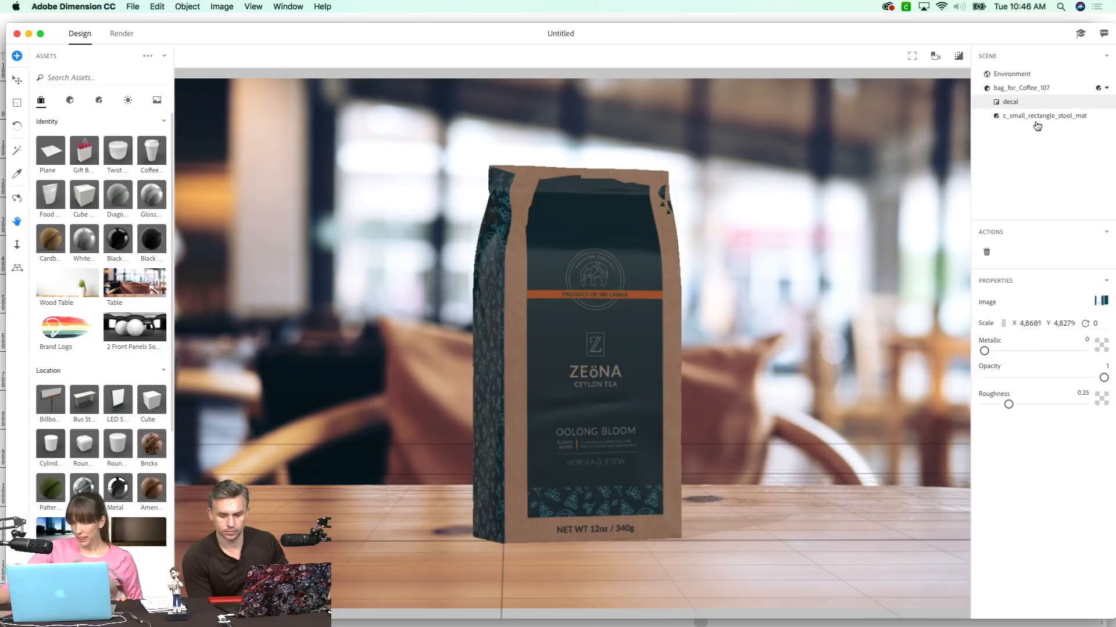
pyautogui.click(1013, 88)
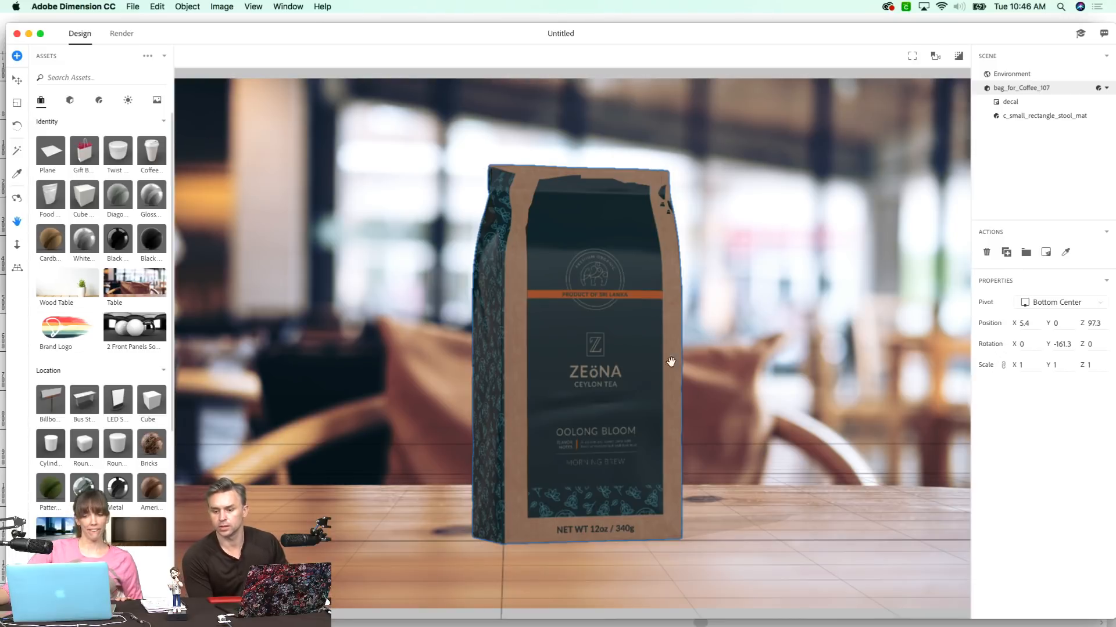
pyautogui.click(1015, 74)
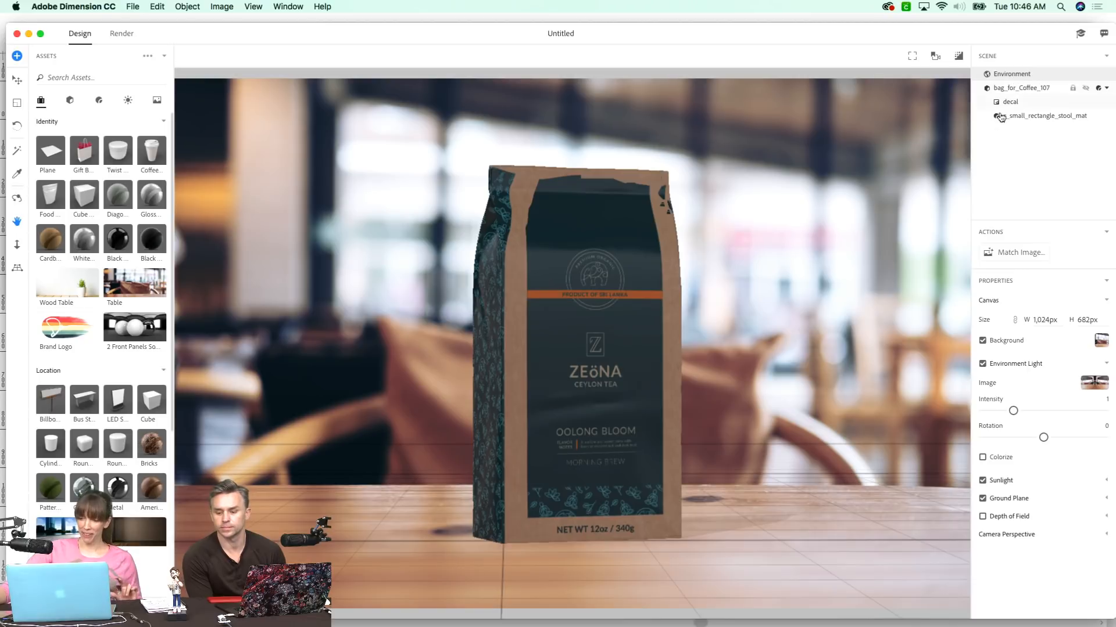
pyautogui.moveTo(1012, 412); pyautogui.dragTo(1068, 410)
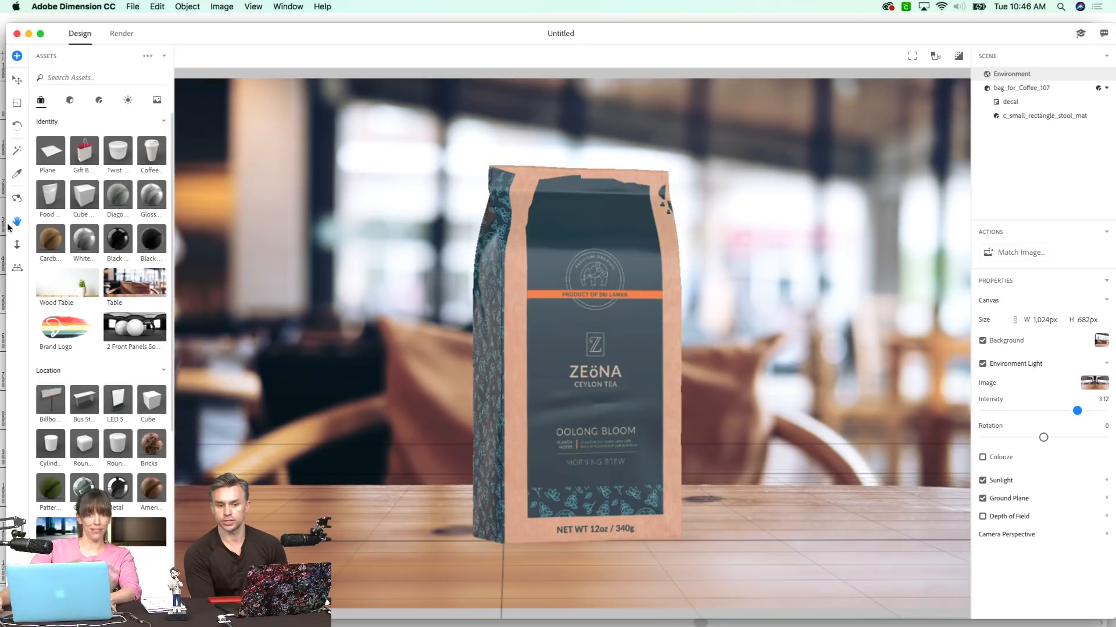
# - Reframe the camera so the bag stands slightly smaller and right of centre on the wooden table
pyautogui.click(17, 199)
pyautogui.moveTo(455, 386); pyautogui.dragTo(915, 399)
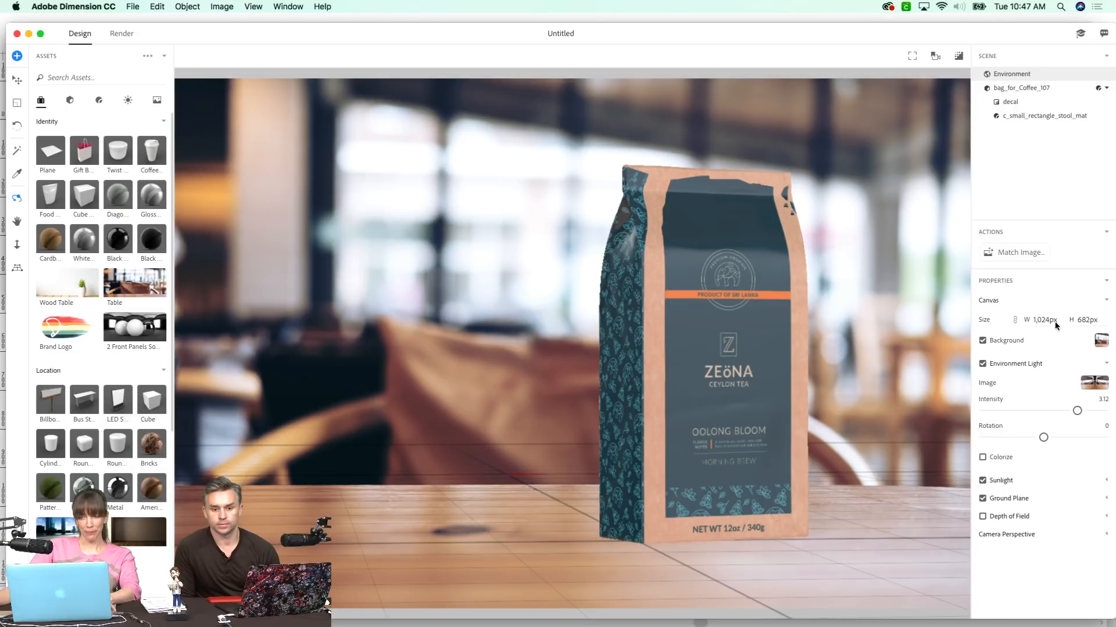
pyautogui.moveTo(722, 418); pyautogui.dragTo(624, 462)
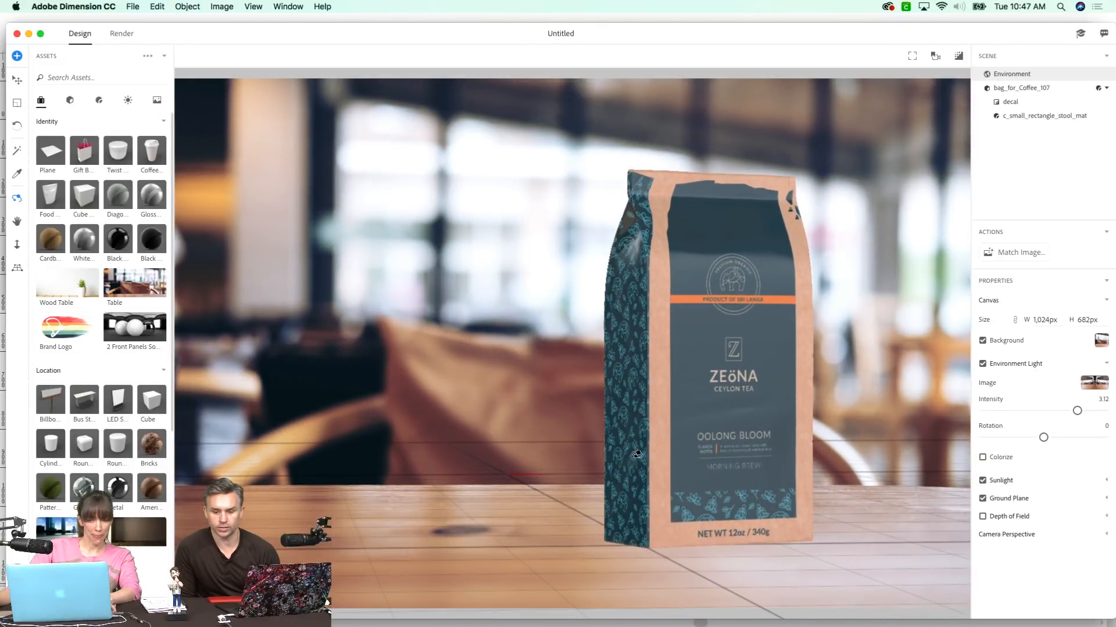
pyautogui.moveTo(726, 453)
pyautogui.mouseDown()
pyautogui.moveTo(662, 454)
pyautogui.moveTo(727, 455)
pyautogui.moveTo(707, 455)
pyautogui.moveTo(713, 443)
pyautogui.mouseUp()
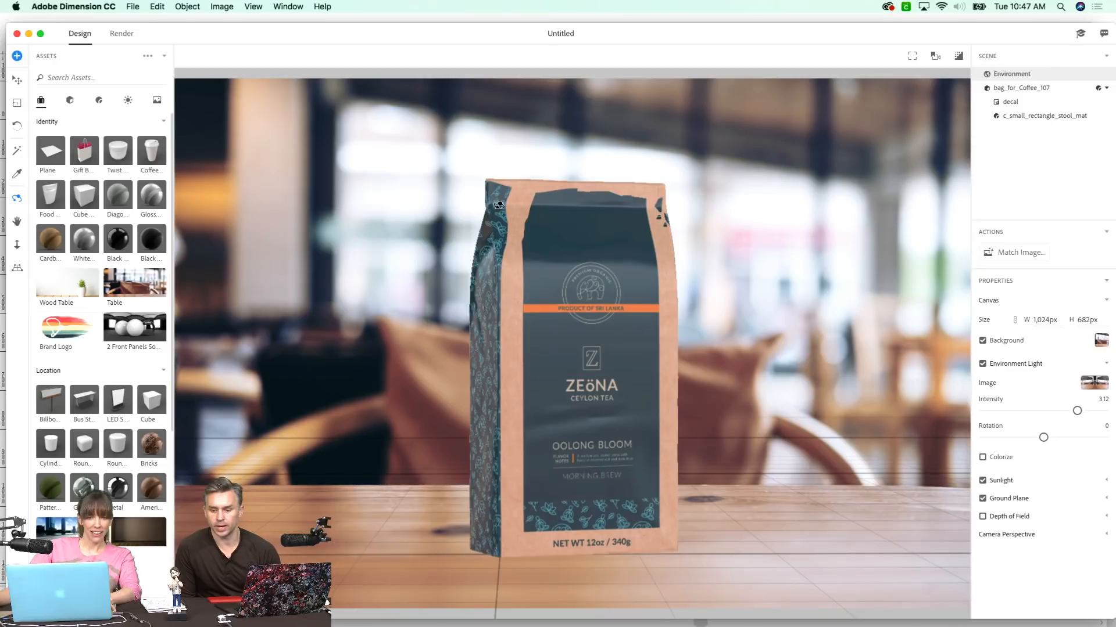
pyautogui.moveTo(600, 417); pyautogui.dragTo(259, 260)
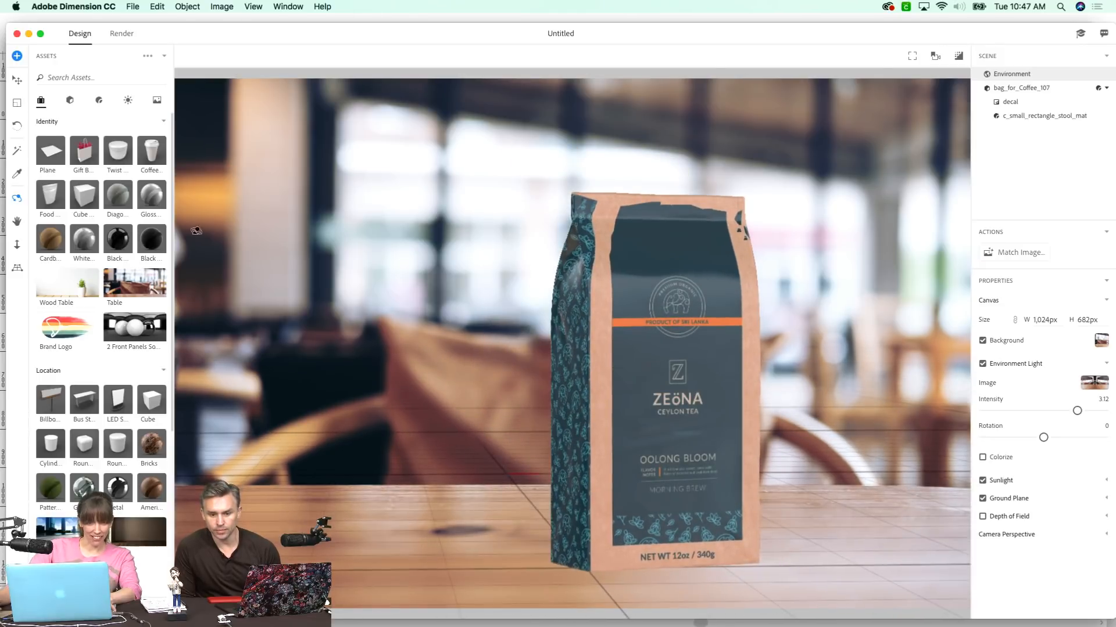
pyautogui.moveTo(515, 455); pyautogui.dragTo(405, 360)
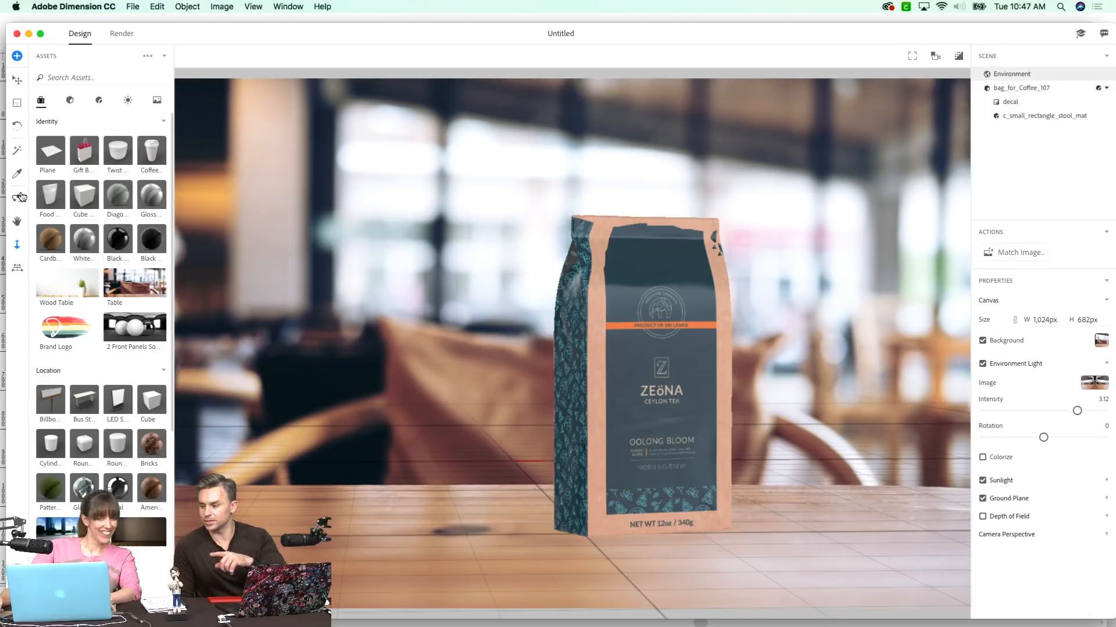
# - Rotate the coffee bag around its vertical axis to about -157.5° so the front and patterned side both show
pyautogui.click(17, 81)
pyautogui.click(709, 277)
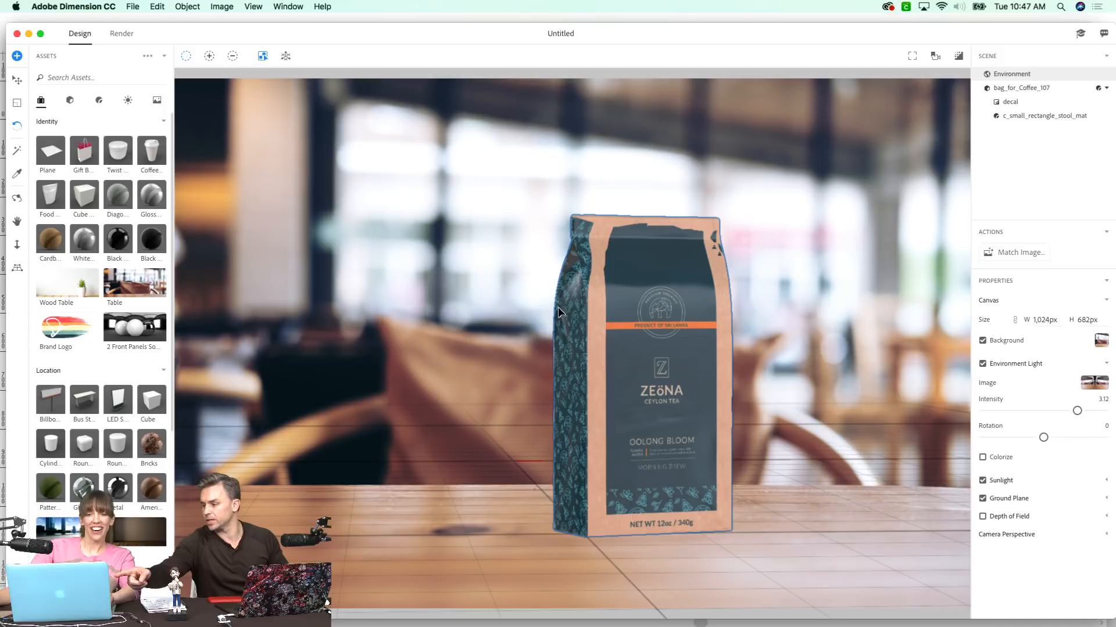
pyautogui.click(696, 280)
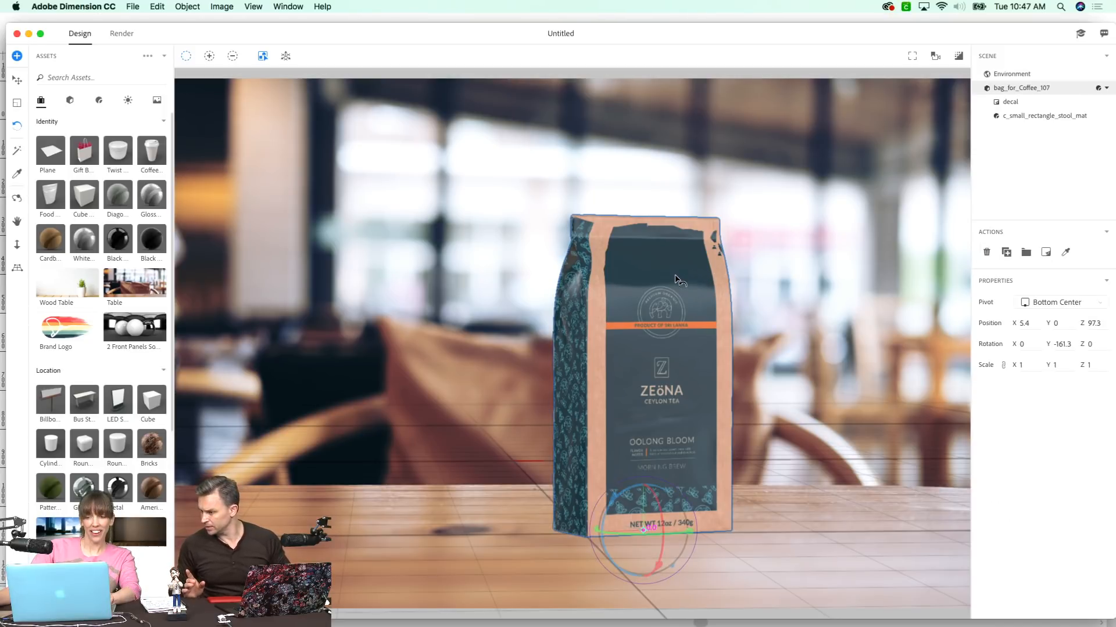
pyautogui.moveTo(677, 532); pyautogui.dragTo(654, 520)
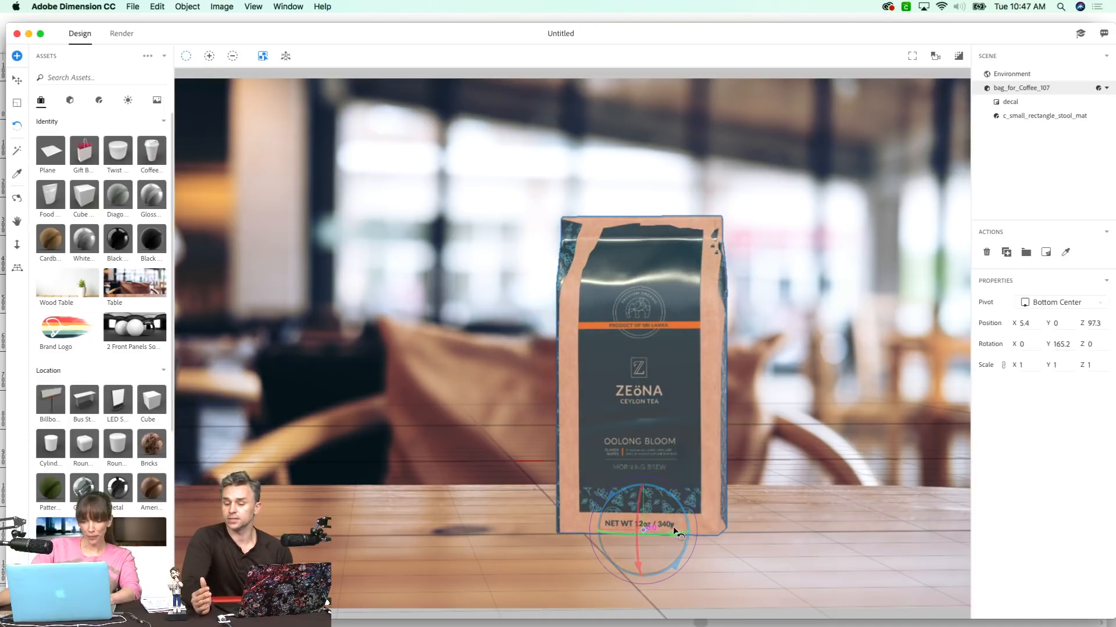
pyautogui.moveTo(665, 529)
pyautogui.mouseDown()
pyautogui.moveTo(629, 537)
pyautogui.moveTo(735, 529)
pyautogui.moveTo(663, 531)
pyautogui.mouseUp()
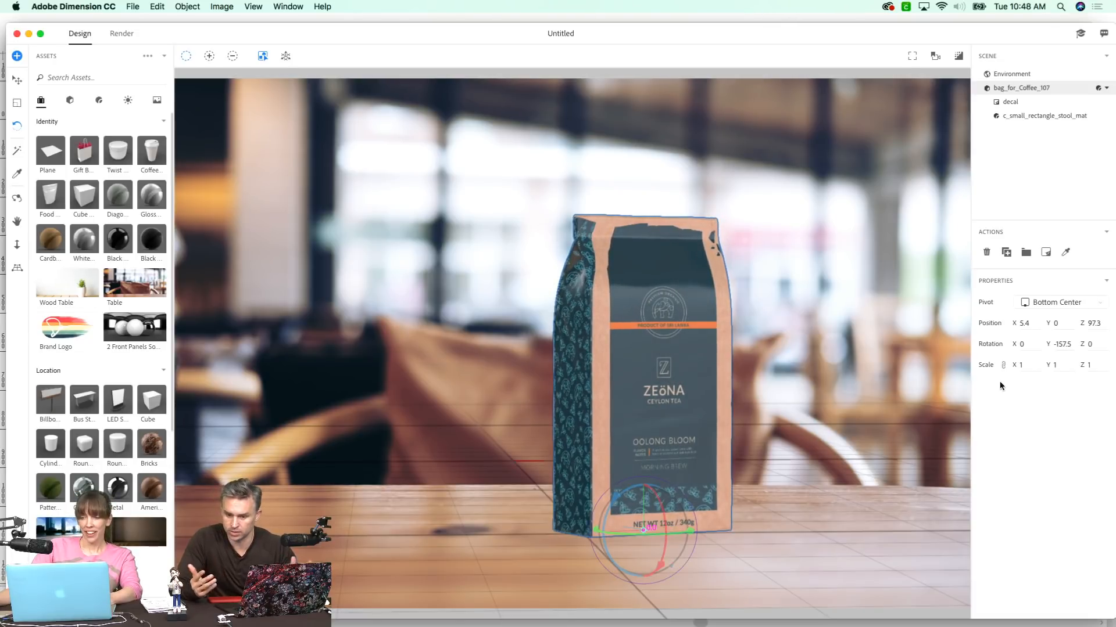
# - Try metallic settings on the decal, leaving Metallic at 0, and raise its roughness to about 0.67
pyautogui.click(1025, 106)
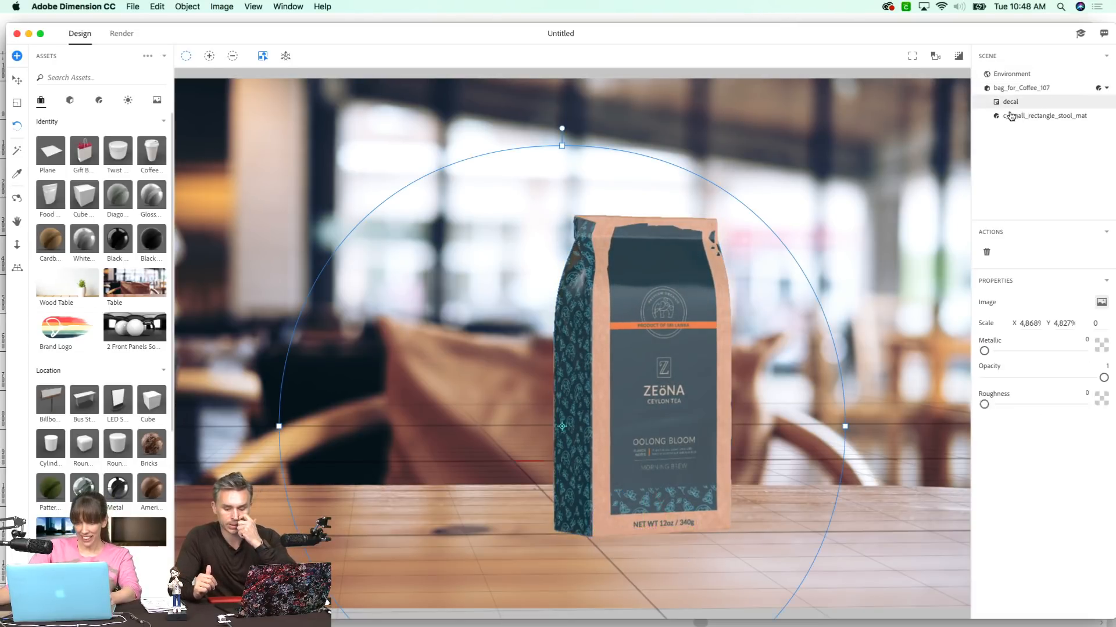
pyautogui.moveTo(1014, 351); pyautogui.dragTo(1036, 363)
pyautogui.moveTo(1017, 364); pyautogui.dragTo(978, 360)
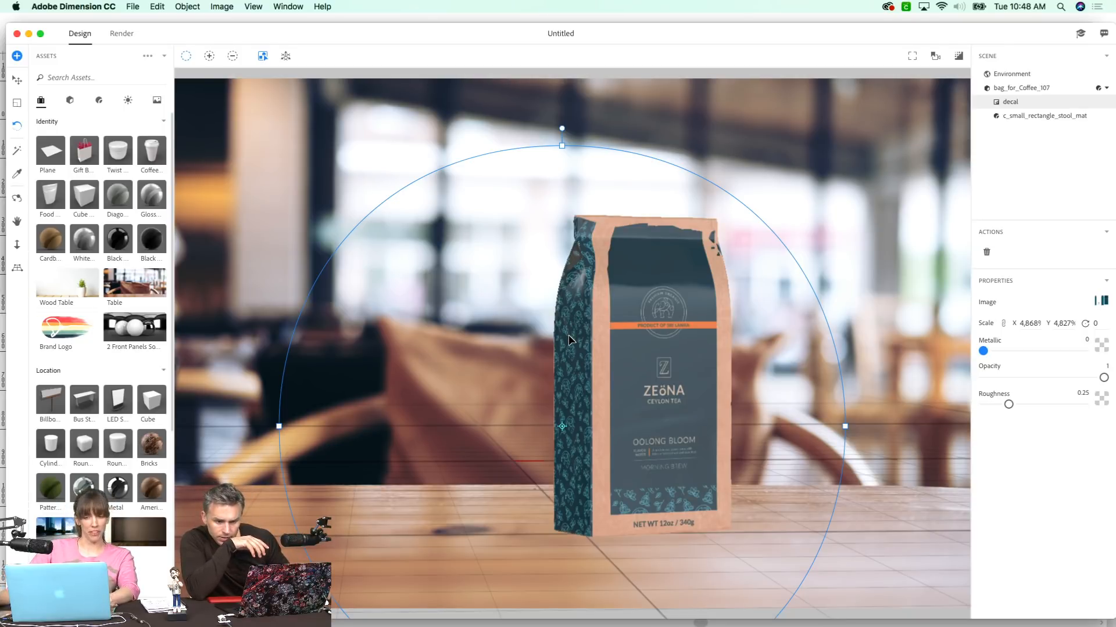
pyautogui.moveTo(1011, 405); pyautogui.dragTo(1058, 407)
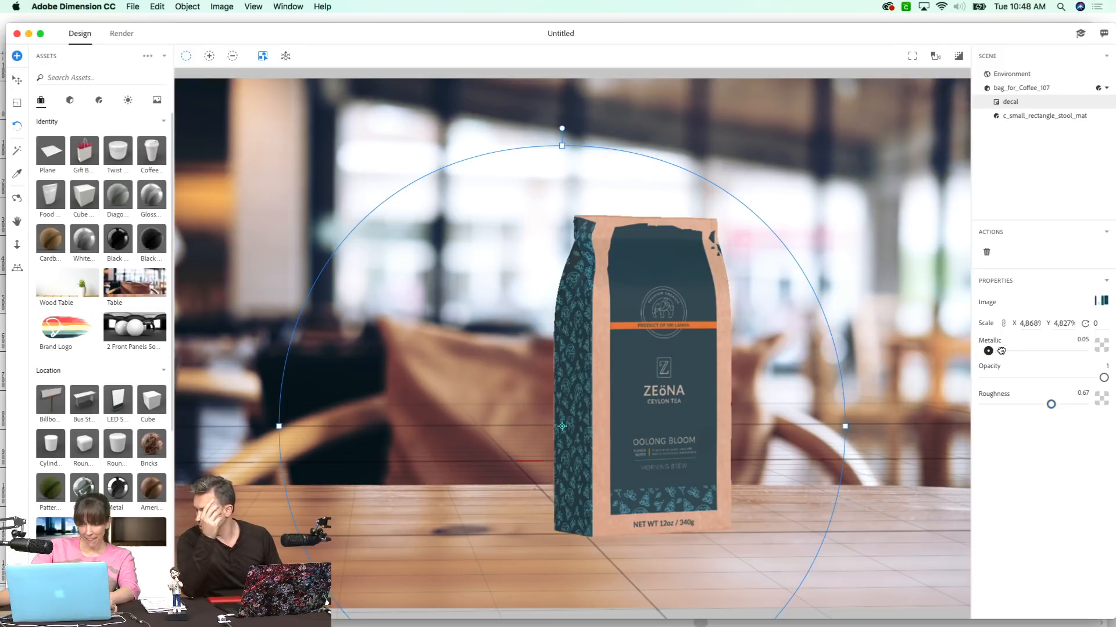
pyautogui.moveTo(996, 349); pyautogui.dragTo(982, 351)
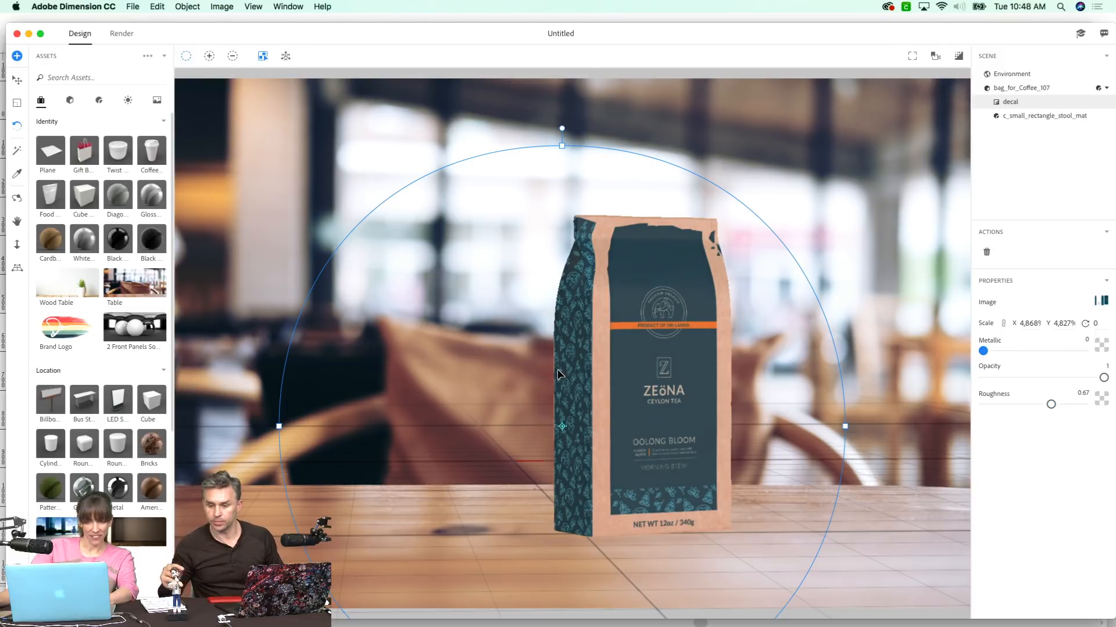
# - Reselect the coffee bag and tilt it freely to a rotation of about X 6°, Y -163.7°, Z -2.1°
pyautogui.click(899, 321)
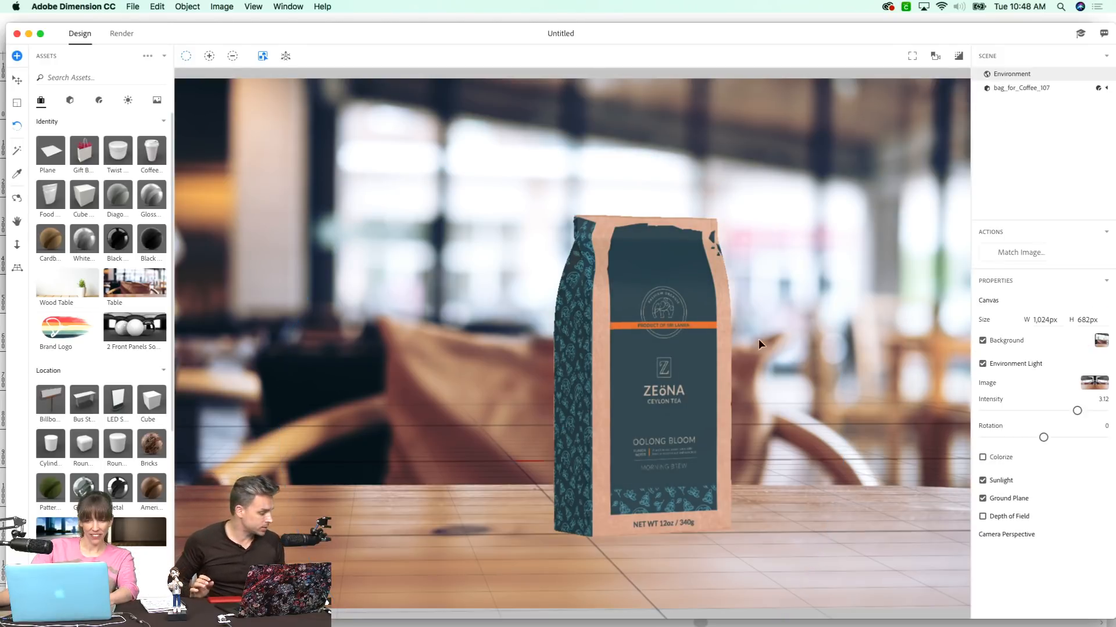
pyautogui.click(598, 399)
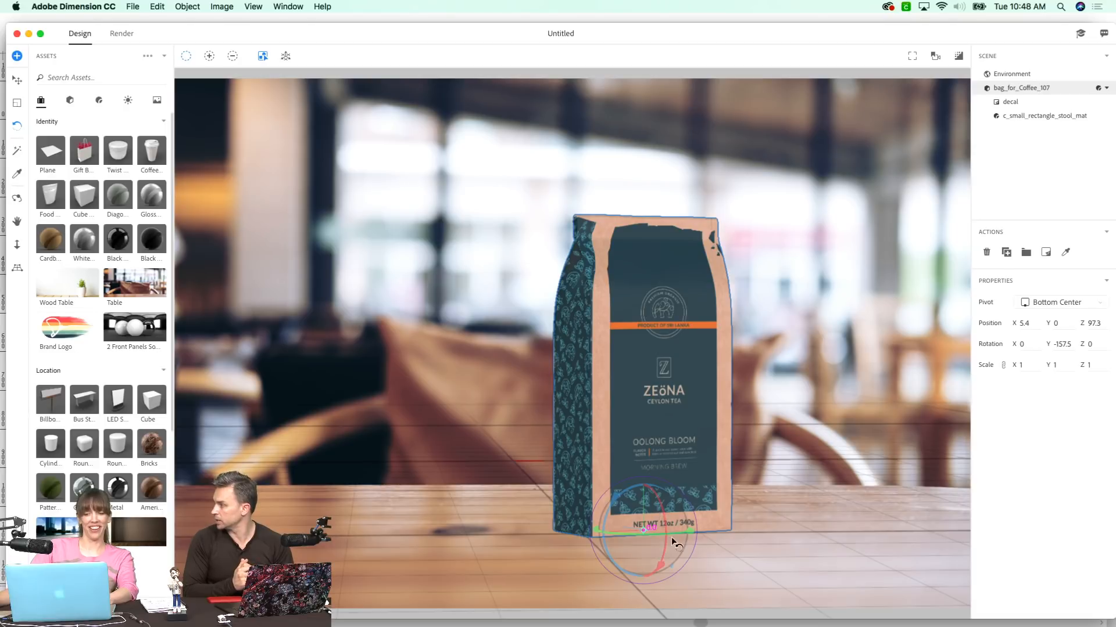
pyautogui.moveTo(665, 559)
pyautogui.mouseDown()
pyautogui.moveTo(647, 578)
pyautogui.moveTo(654, 535)
pyautogui.moveTo(652, 557)
pyautogui.moveTo(666, 551)
pyautogui.mouseUp()
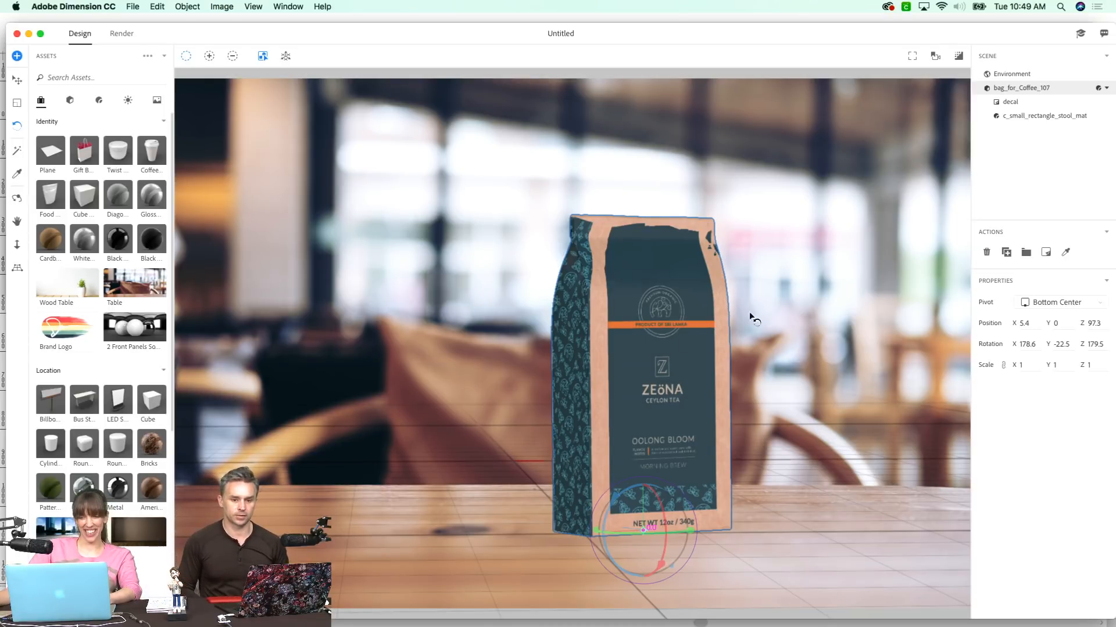
pyautogui.moveTo(714, 295); pyautogui.dragTo(719, 307)
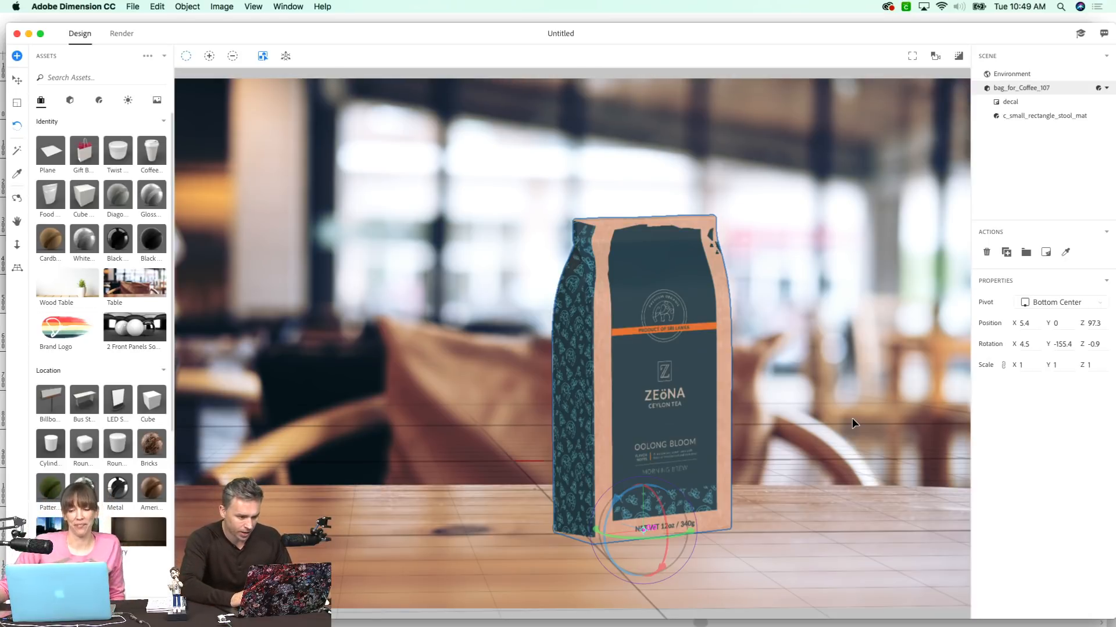
pyautogui.moveTo(643, 459); pyautogui.dragTo(617, 464)
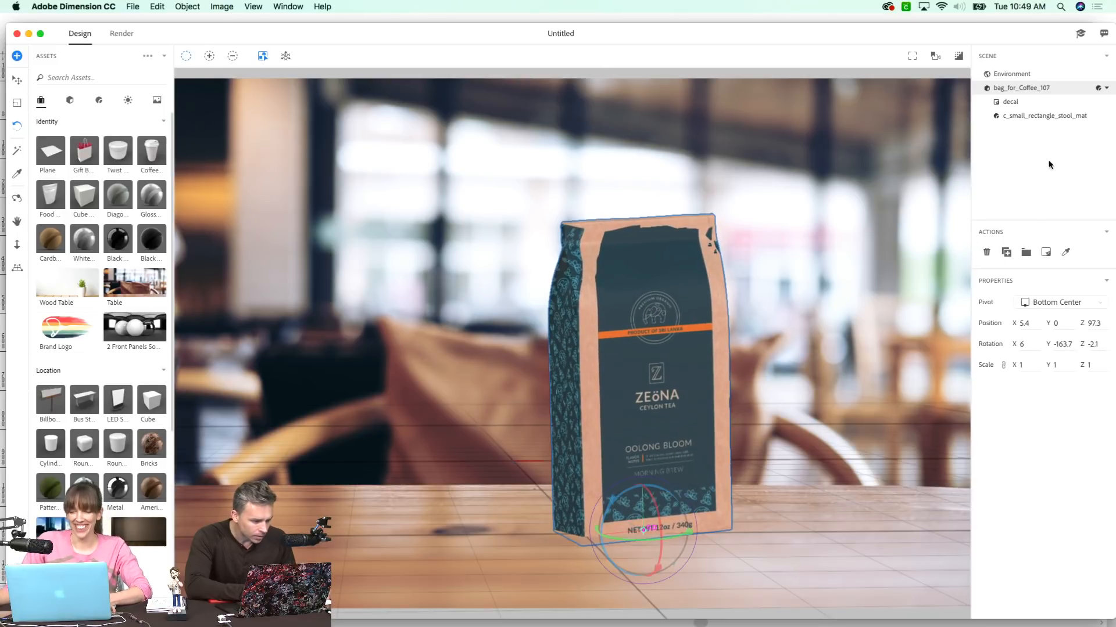
# - Turn the coffee bag to show more of its patterned side, at about X 9.2°, Y -138.2°, Z 1.7°
pyautogui.click(1033, 197)
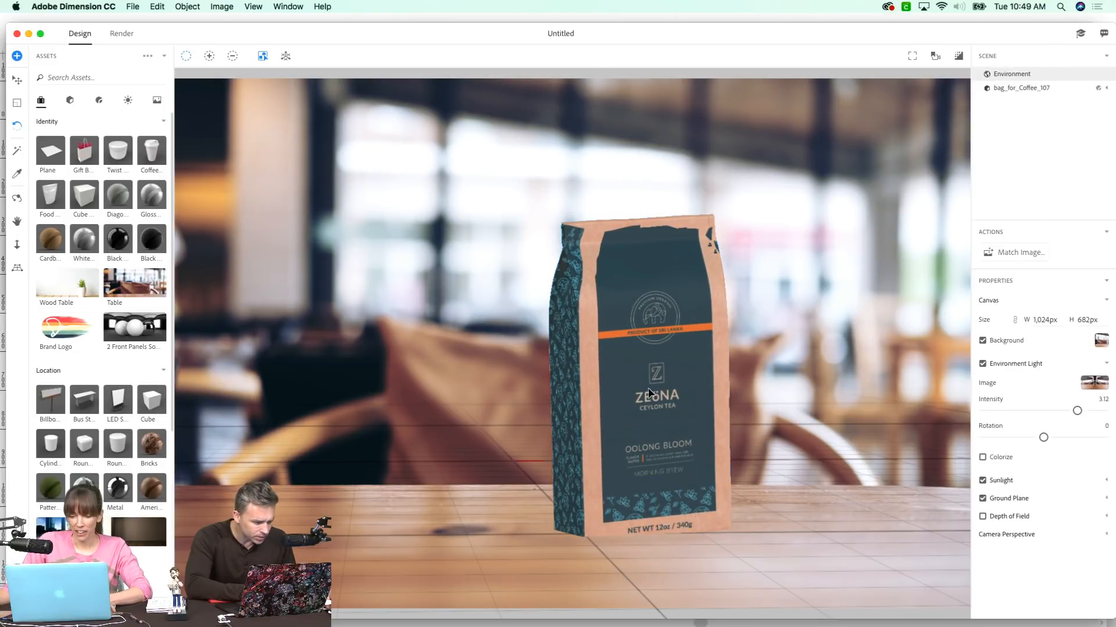
pyautogui.click(593, 424)
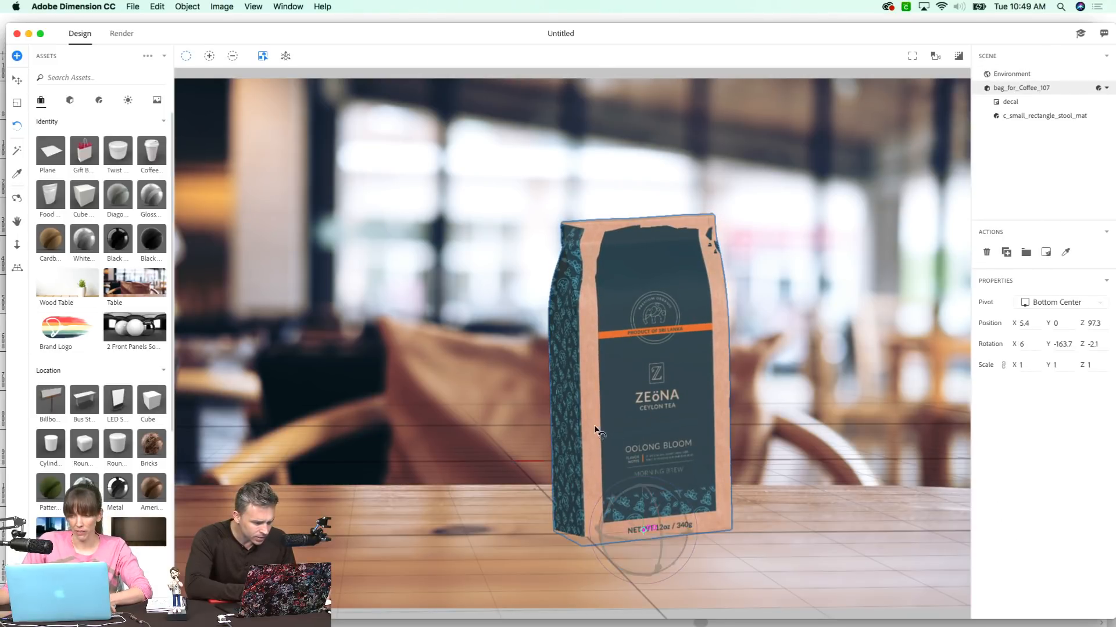
pyautogui.click(1016, 81)
pyautogui.click(655, 506)
pyautogui.moveTo(661, 540); pyautogui.dragTo(606, 545)
pyautogui.moveTo(671, 565); pyautogui.dragTo(623, 574)
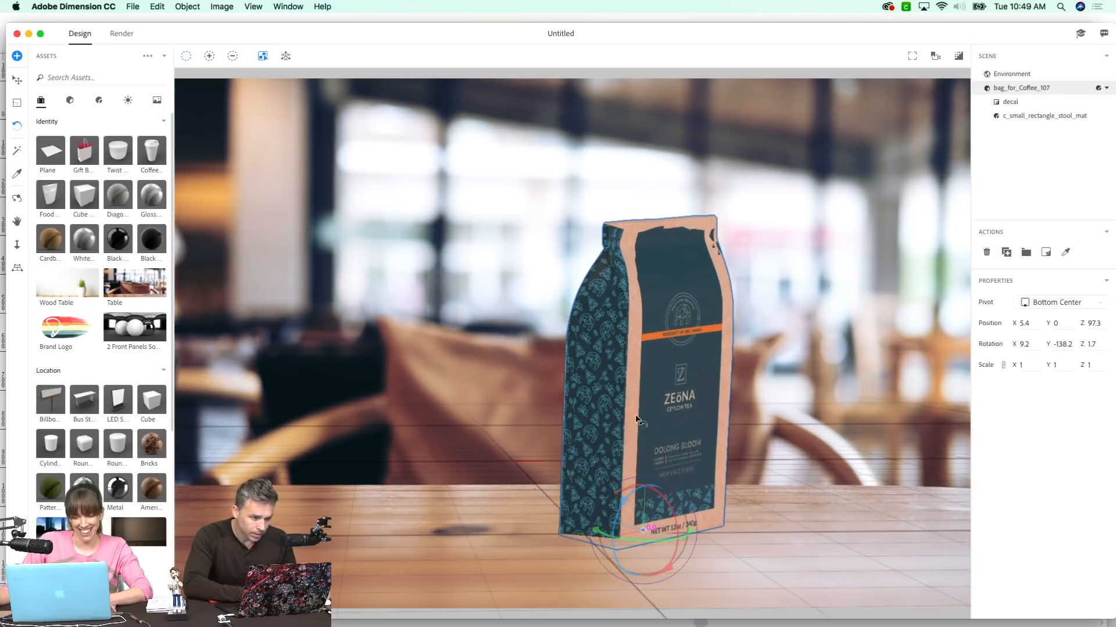
pyautogui.moveTo(666, 428); pyautogui.dragTo(635, 409)
pyautogui.moveTo(712, 319); pyautogui.dragTo(742, 324)
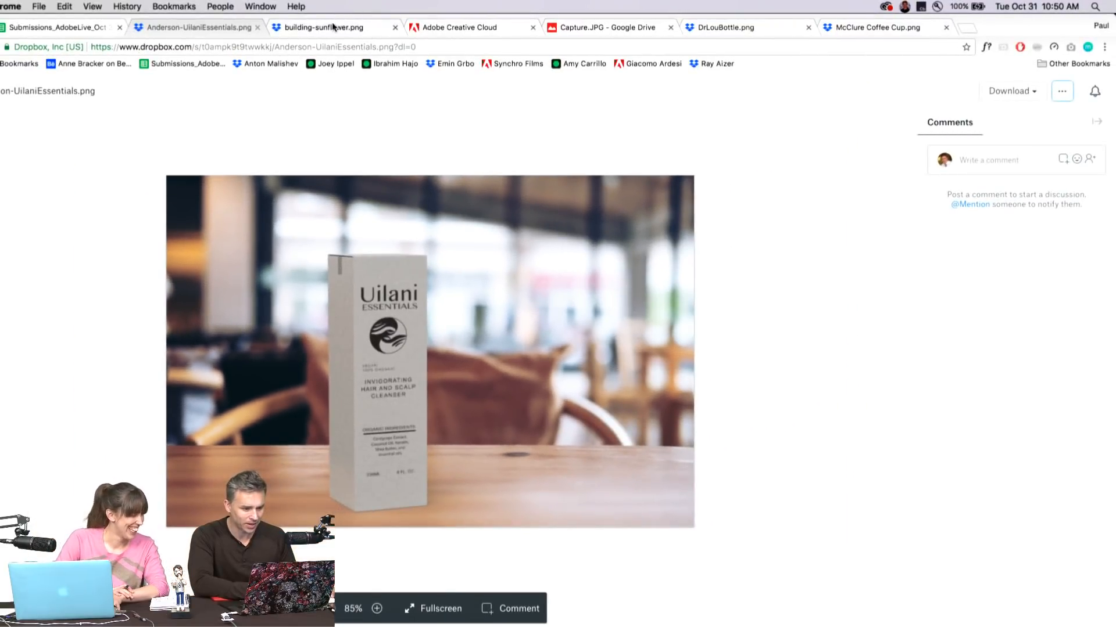
# - In Chrome, view the open submissions: building-sunflower.png, the coffee penguin cup, Capture.JPG, DrLouBottle.png and McClure Coffee Cup.png
pyautogui.click(332, 28)
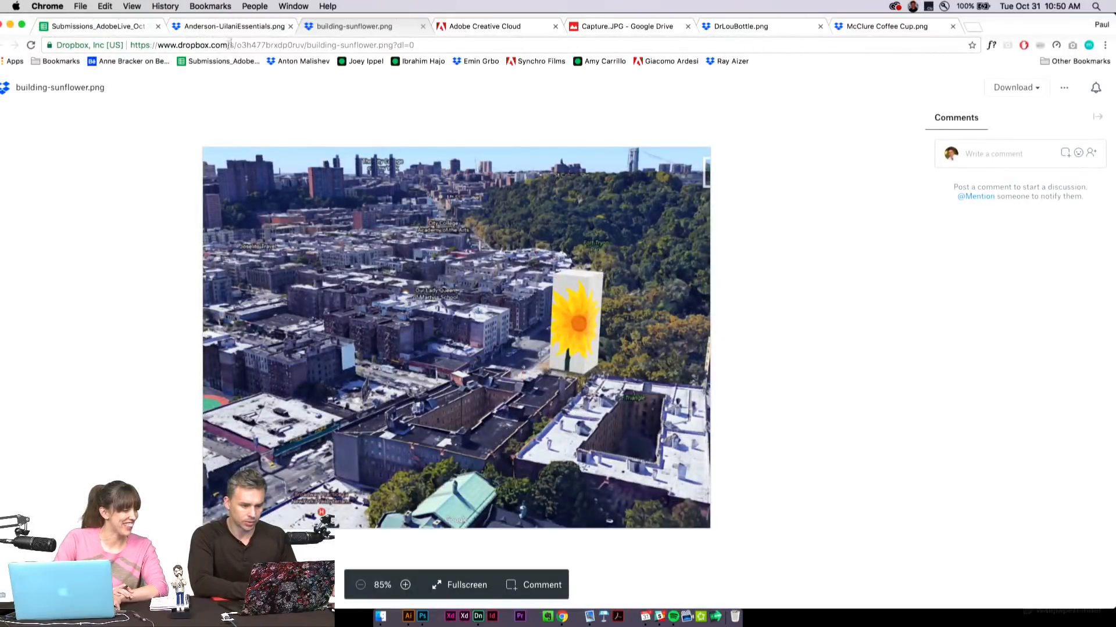
pyautogui.click(471, 27)
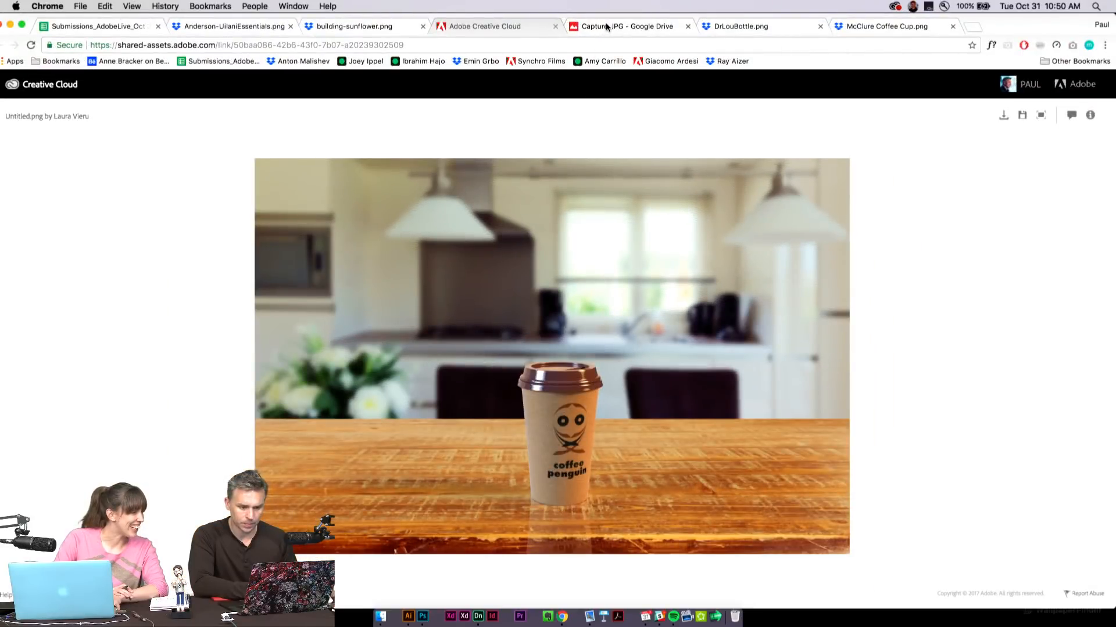
pyautogui.click(605, 26)
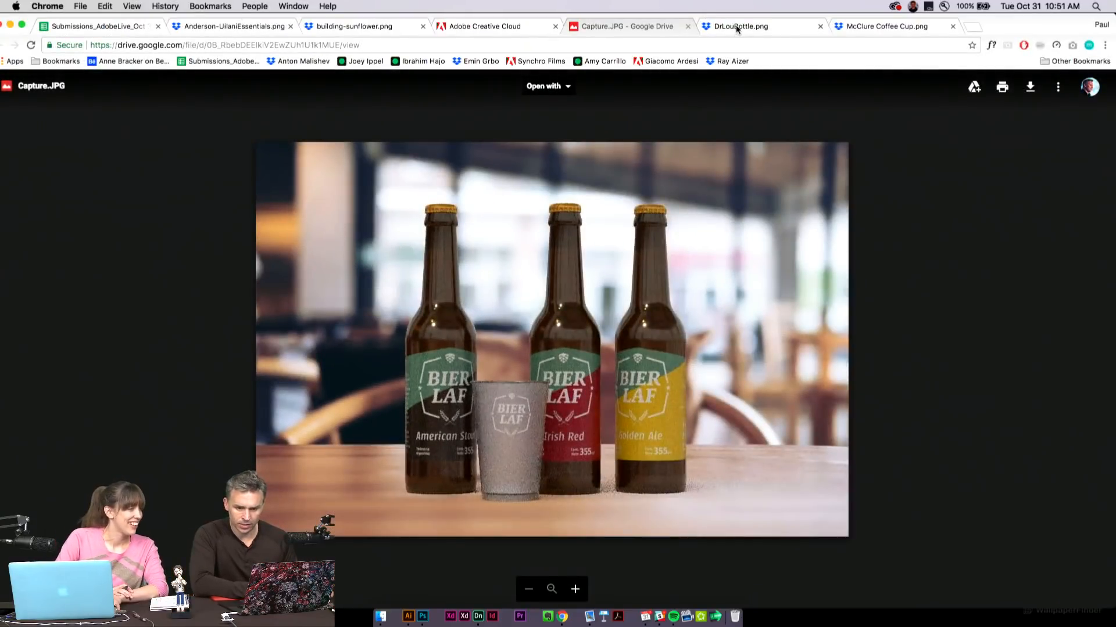
pyautogui.click(736, 26)
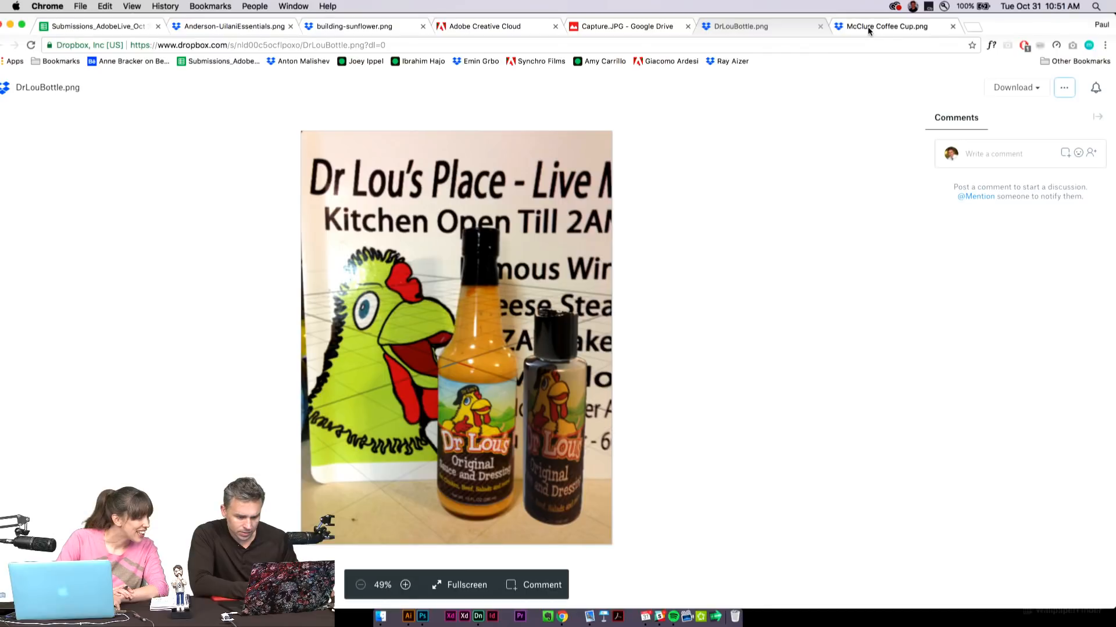
pyautogui.click(868, 27)
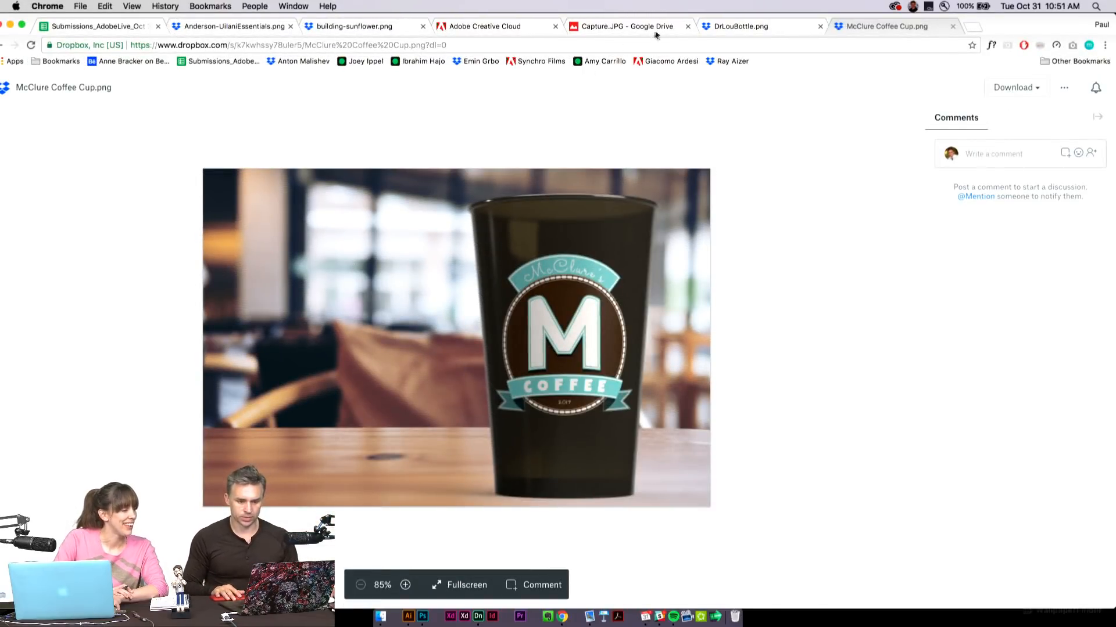
# - Revisit the beer bottle, penguin cup, sunflower building and Dr Lou's submissions, finishing on the Uilani Essentials box
pyautogui.click(733, 27)
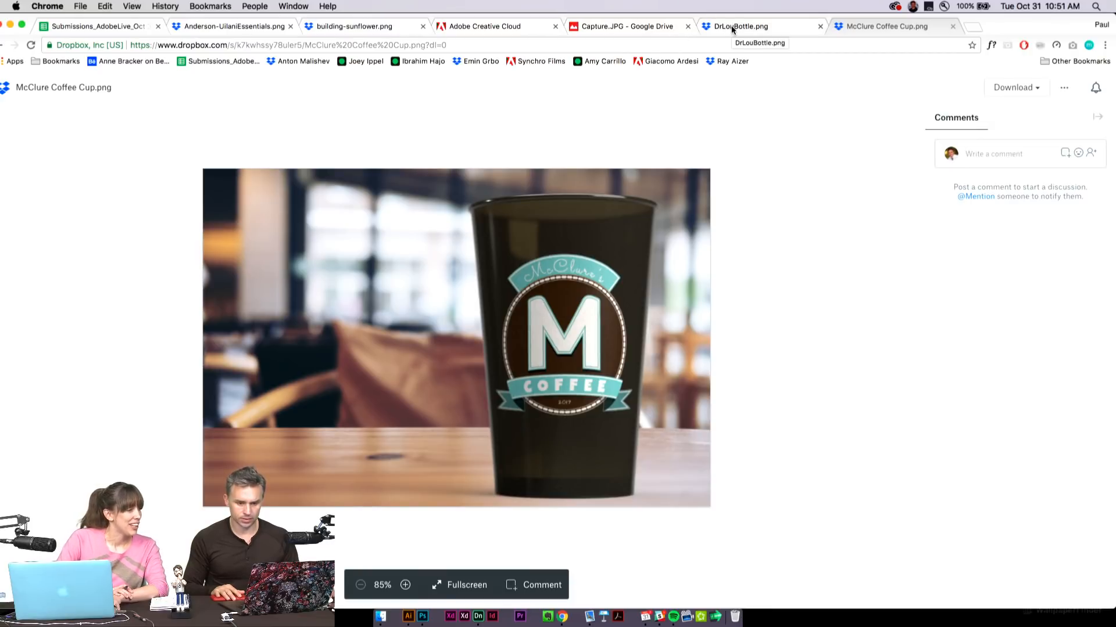
pyautogui.click(610, 26)
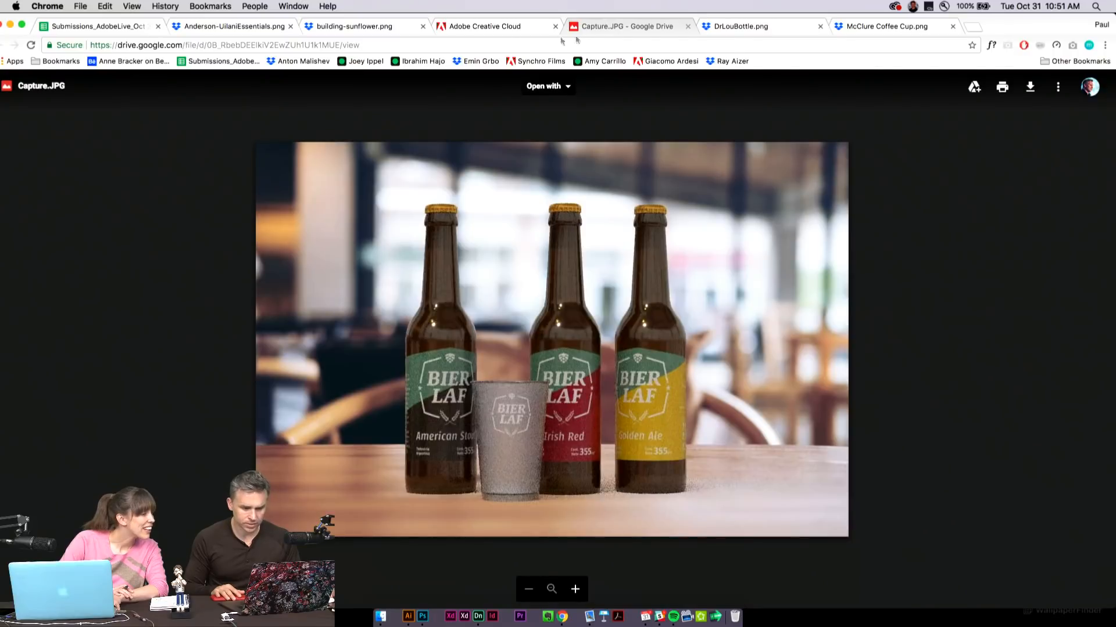
pyautogui.click(487, 27)
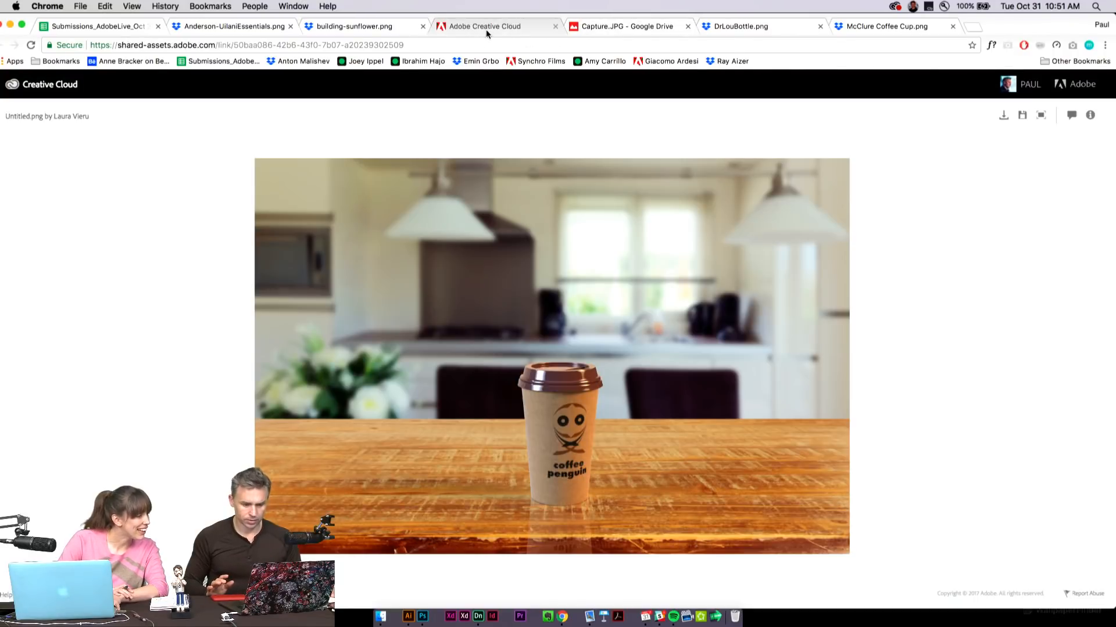
pyautogui.click(368, 27)
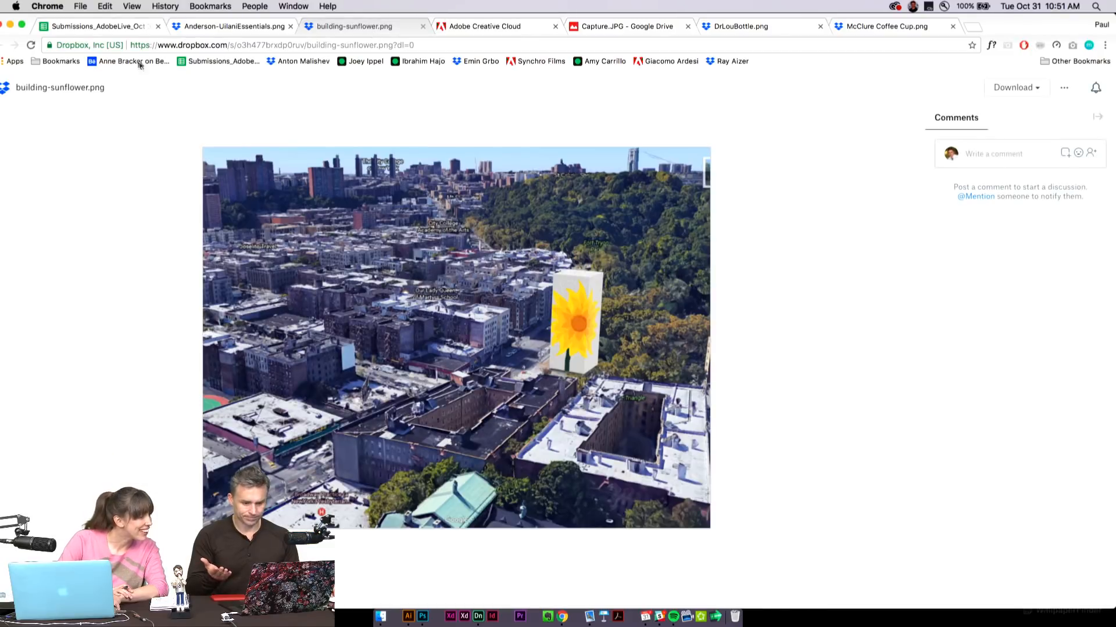
pyautogui.click(197, 27)
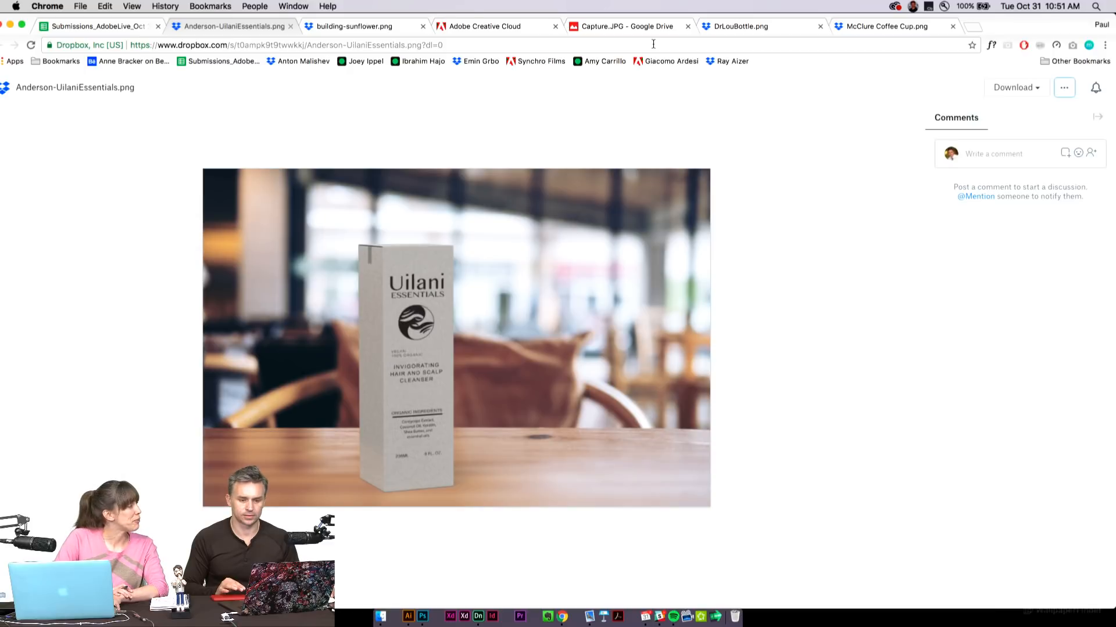
pyautogui.click(714, 25)
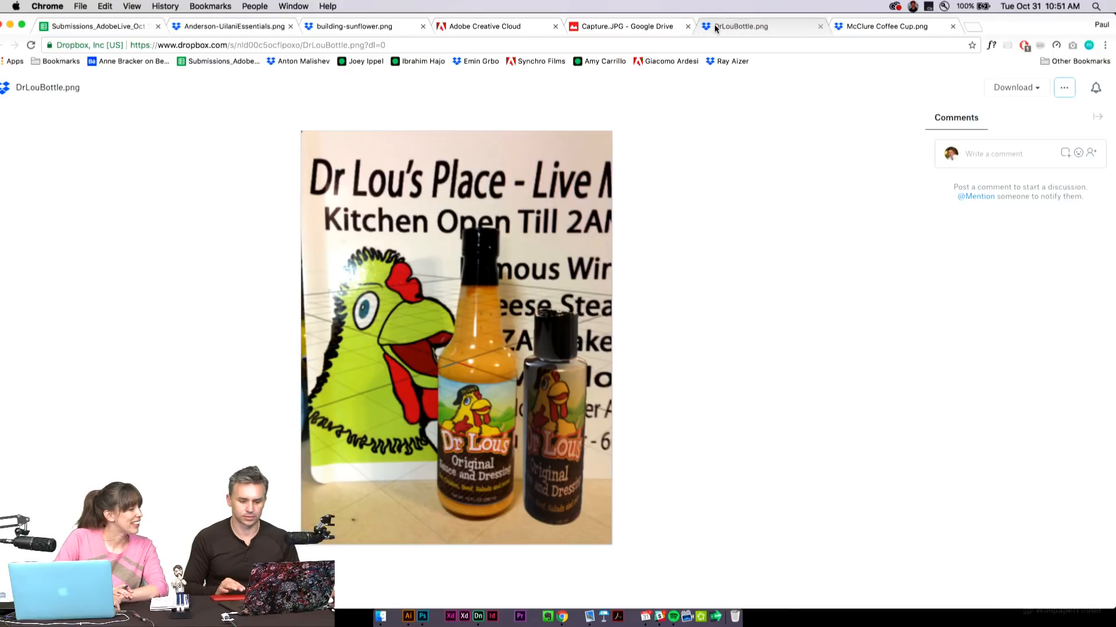
pyautogui.click(600, 26)
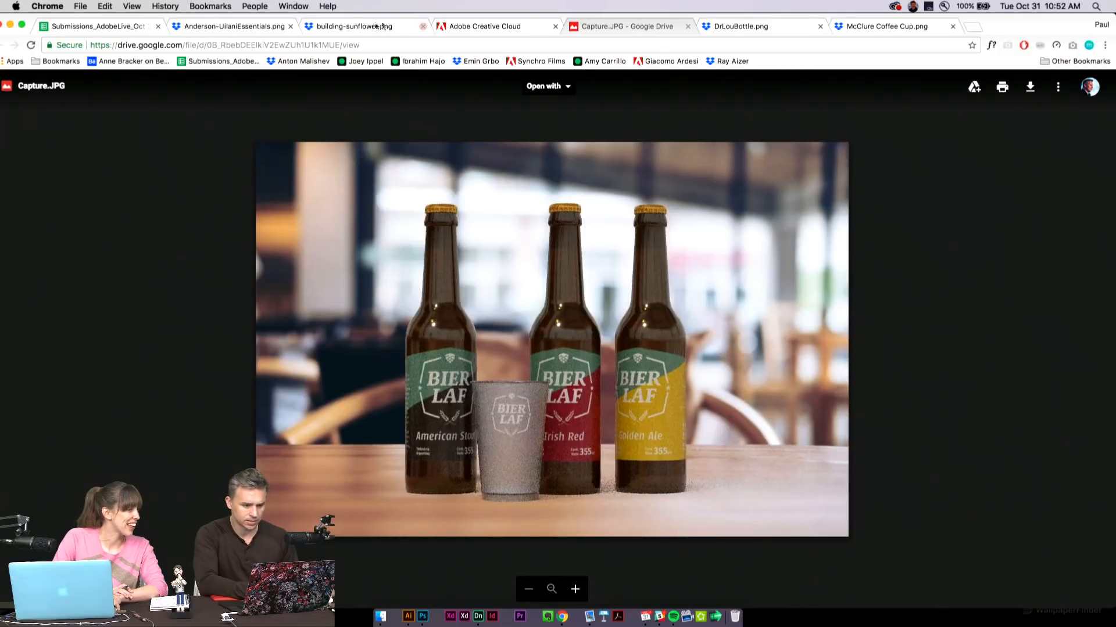
pyautogui.click(240, 29)
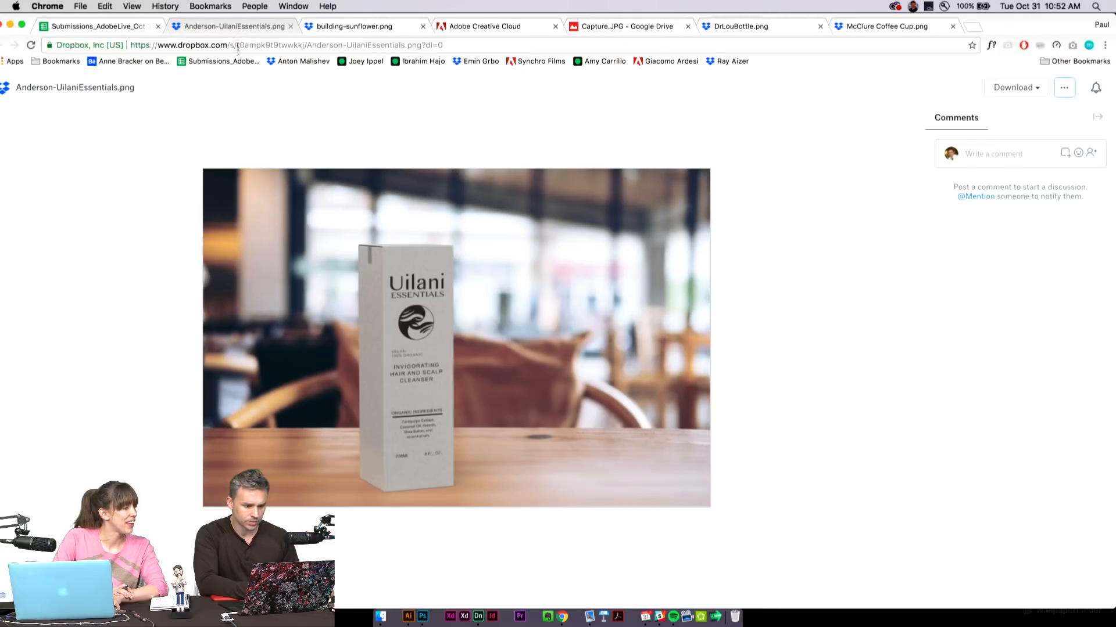
# - View the bookmarked submissions: Velvet cup, BeLocal booth, laptop with cup, BehanceLiveHair.png, Cats are cool packaging, metallic bottle and 2017 desk calendar
pyautogui.click(286, 61)
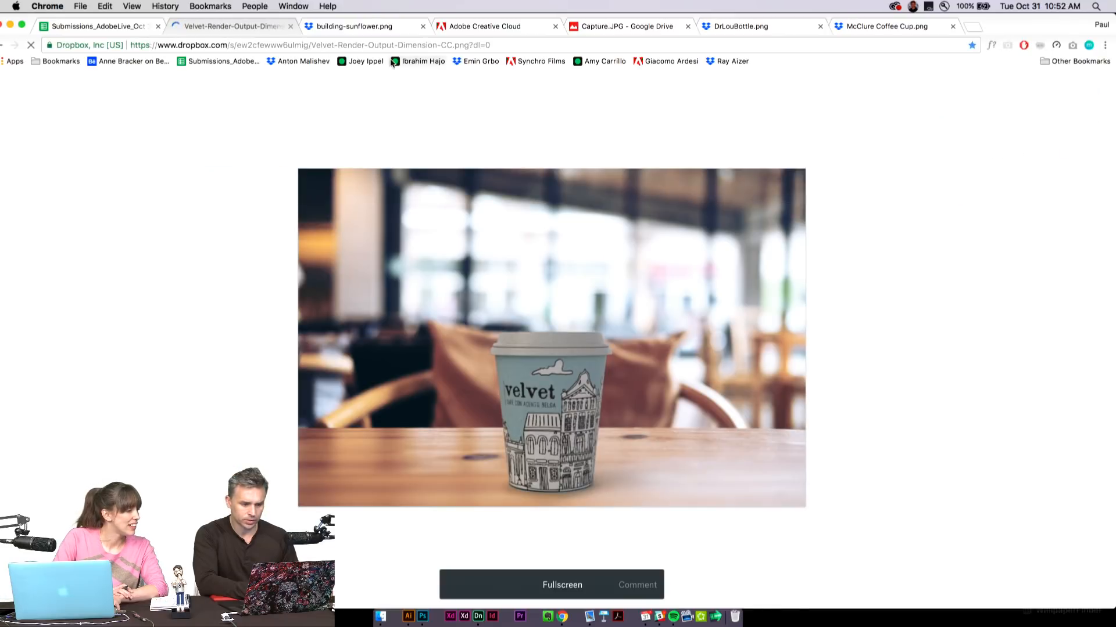
pyautogui.click(357, 61)
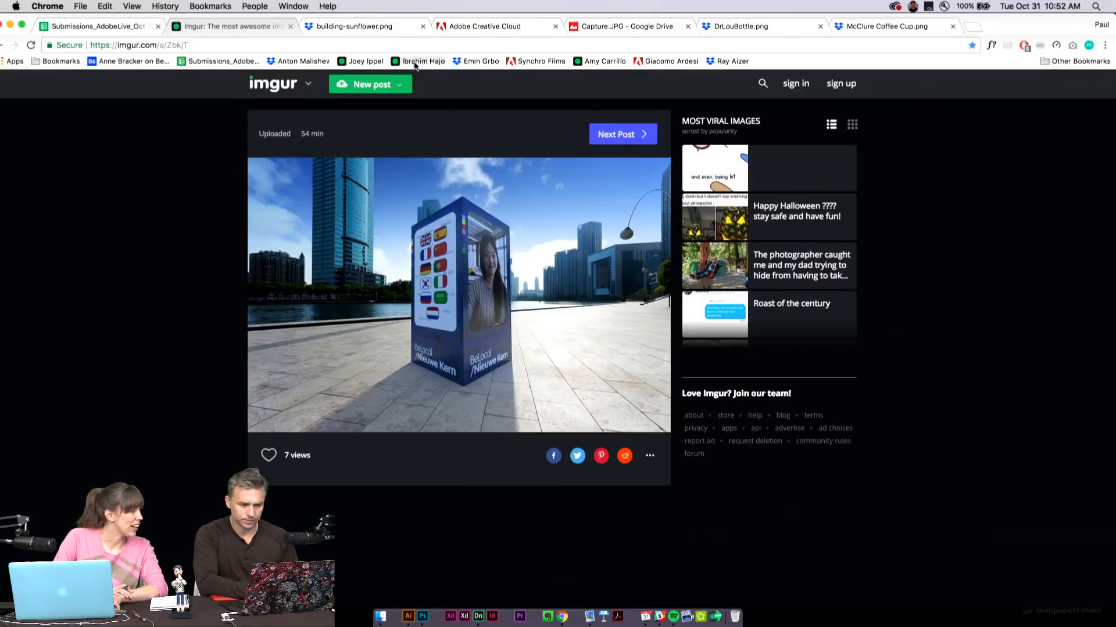
pyautogui.click(418, 62)
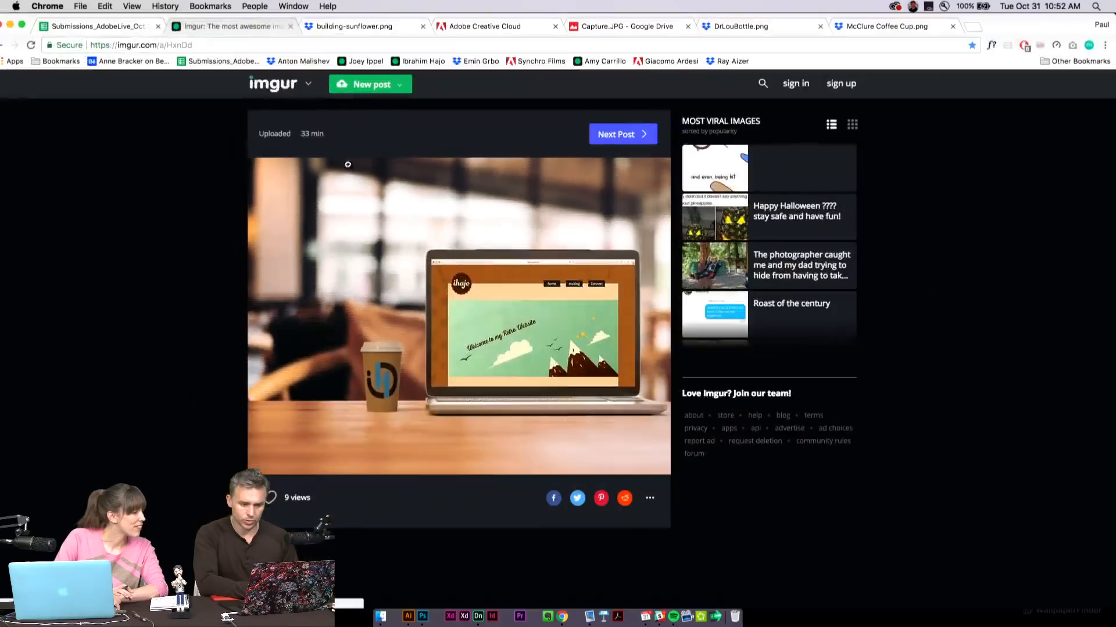
pyautogui.click(481, 62)
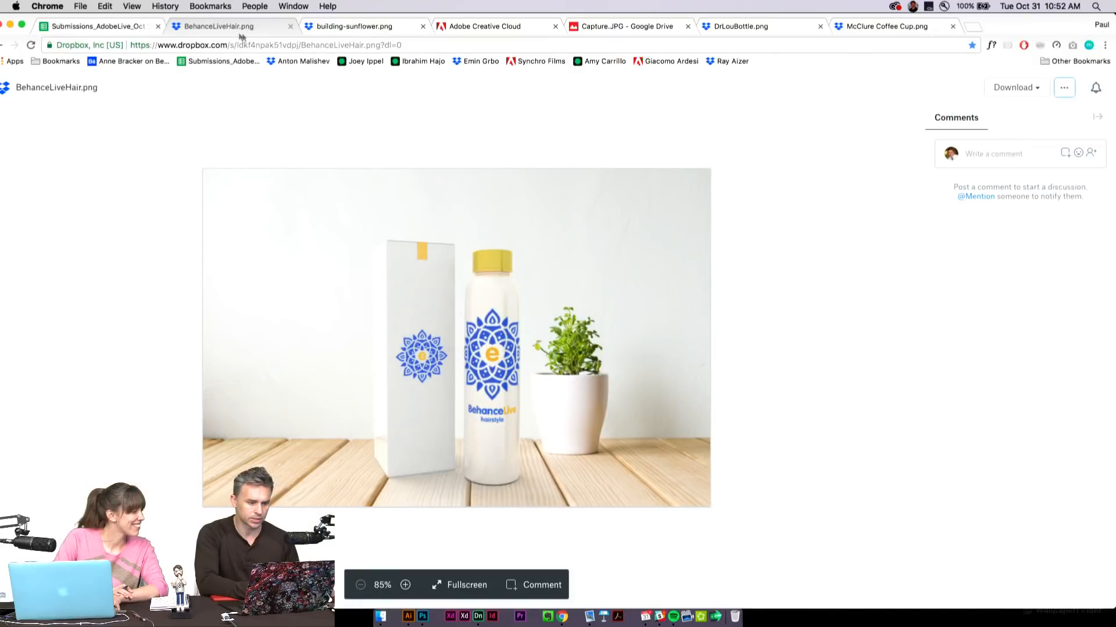
pyautogui.click(349, 27)
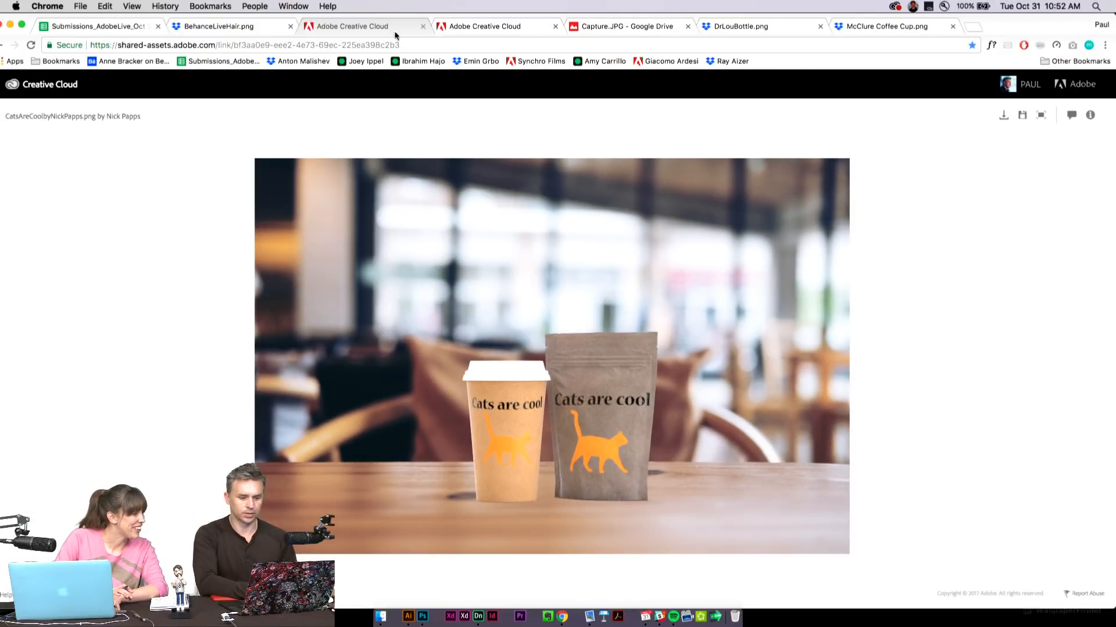
pyautogui.click(601, 62)
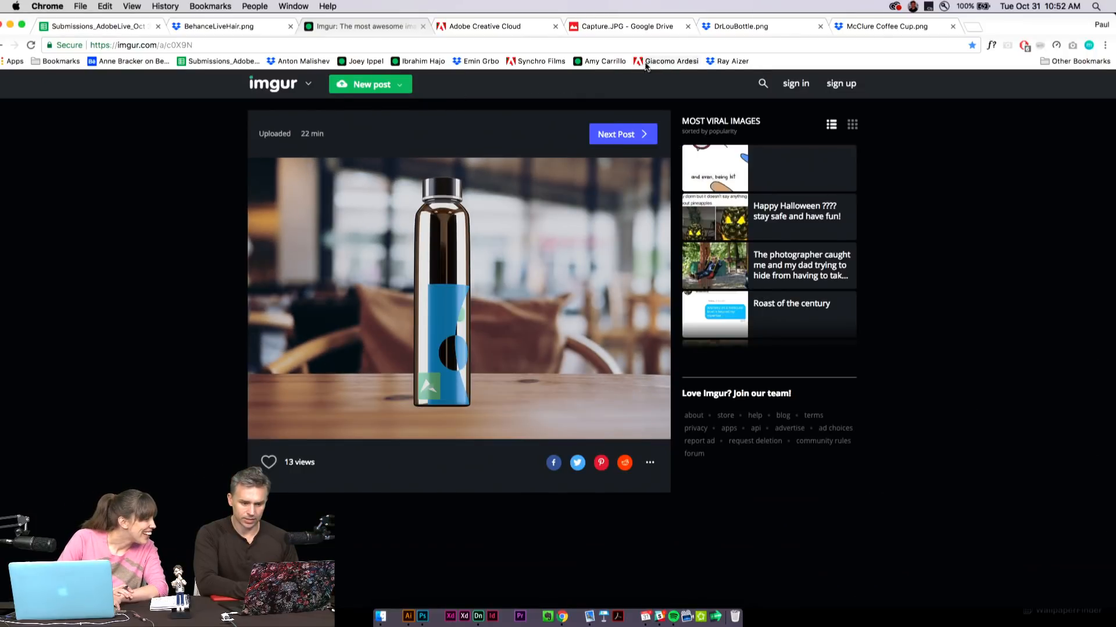
pyautogui.click(653, 63)
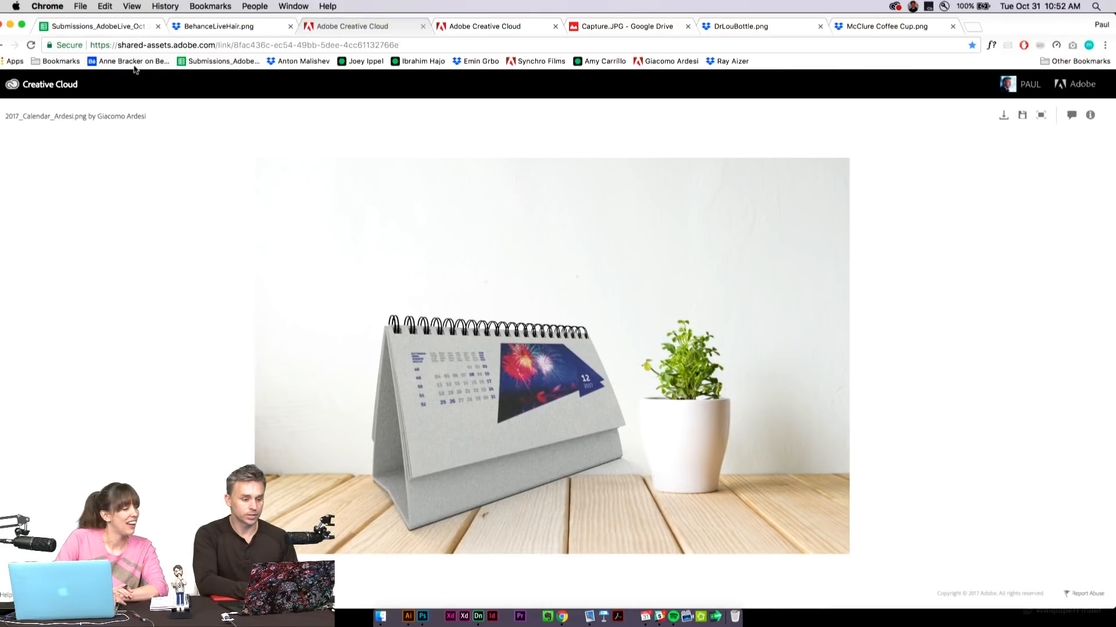
# - Inspect the Velvet cup render up close, and view the desk calendar and AZDS 3D 3.png submissions
pyautogui.click(280, 61)
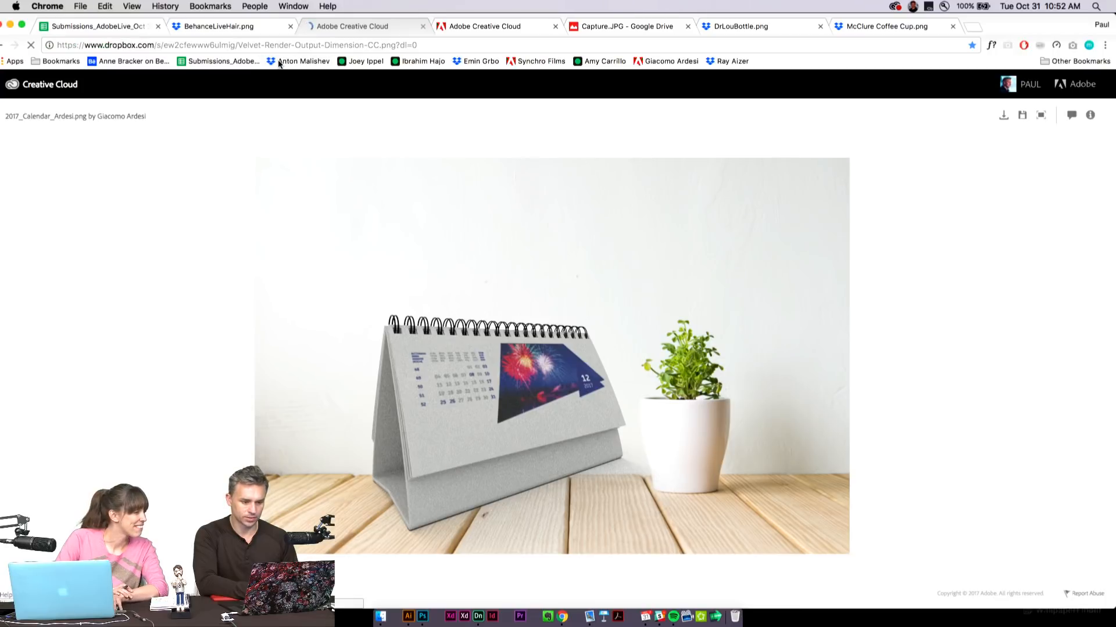
pyautogui.click(539, 379)
pyautogui.scroll(3, 539, 379)
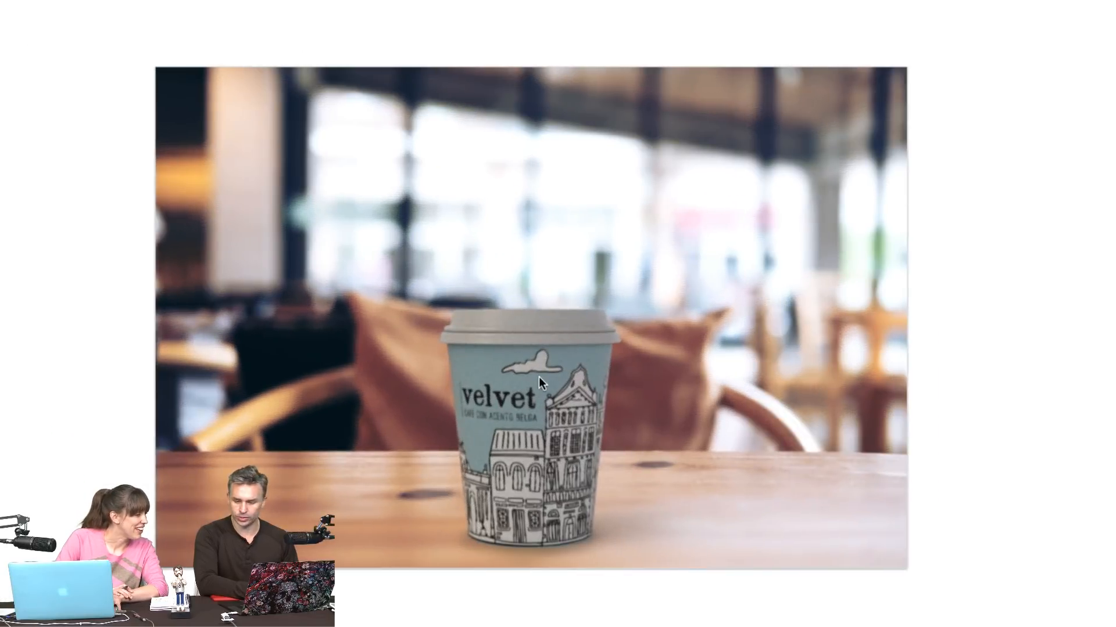
pyautogui.scroll(-5, 539, 379)
pyautogui.click(654, 59)
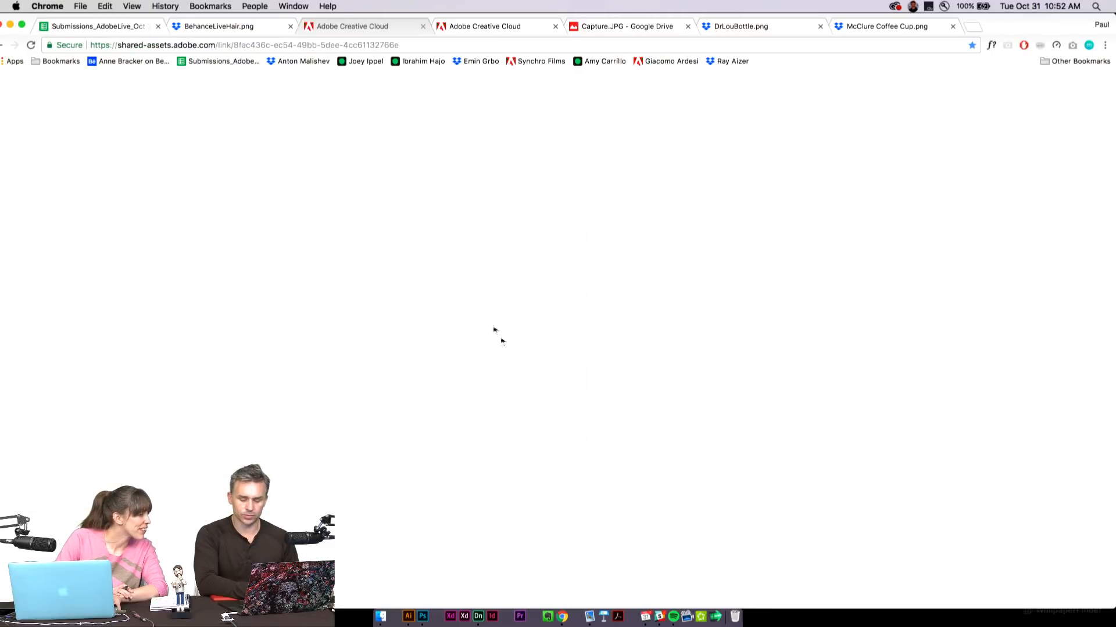
pyautogui.click(728, 59)
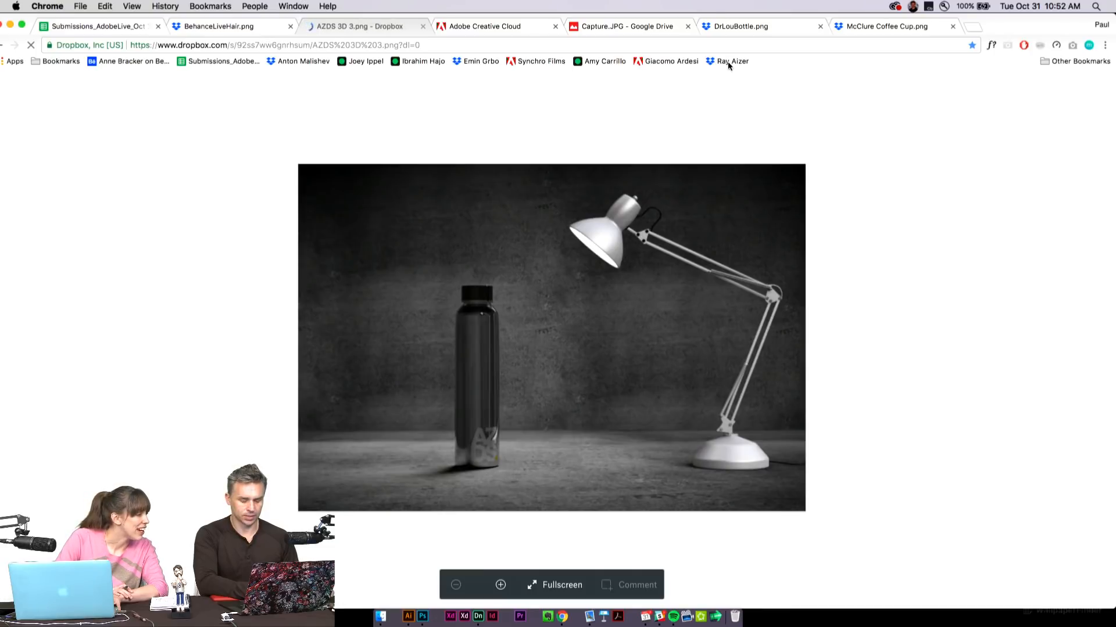
# - Compare BehanceLiveHair.png with the Bier Laf bottles in Capture.JPG and reopen the bookmarked BehanceLiveHair.png submission
pyautogui.click(238, 26)
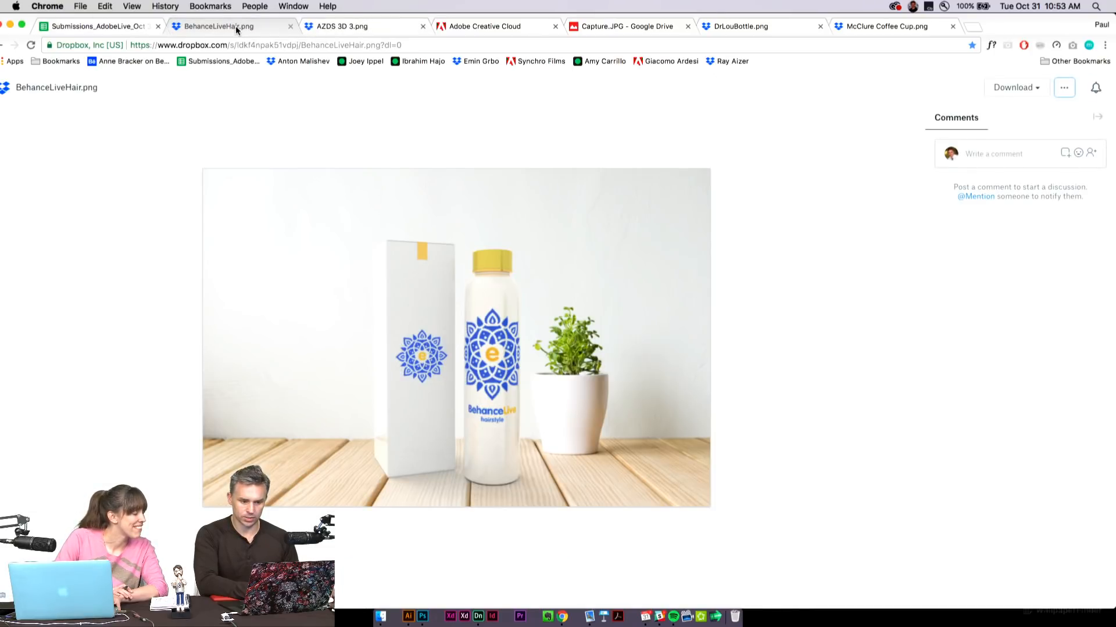
pyautogui.click(598, 28)
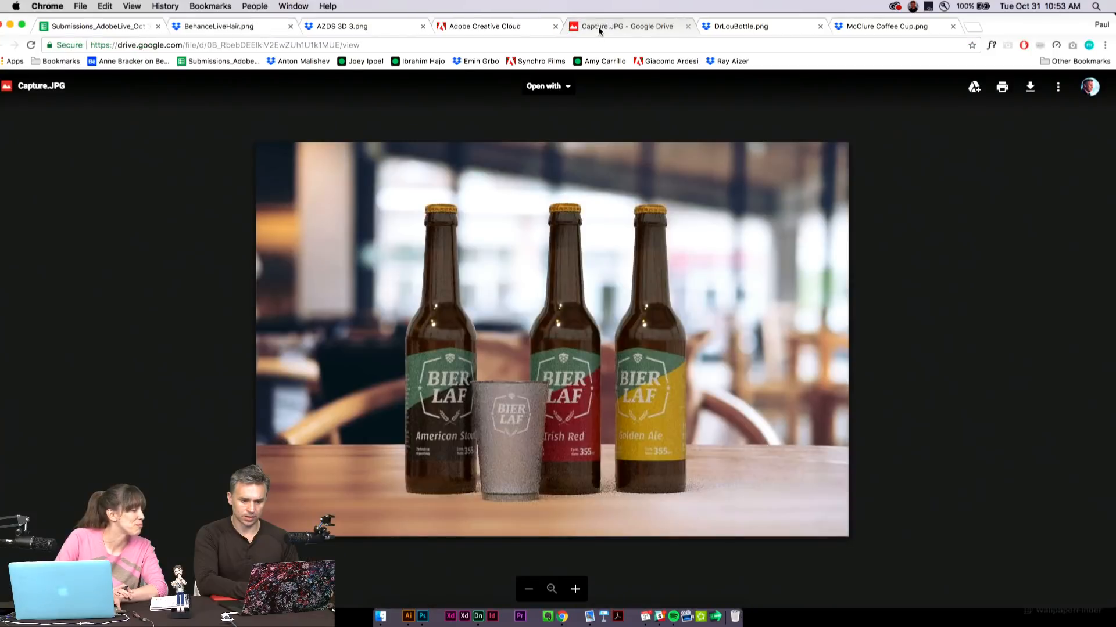
pyautogui.click(202, 28)
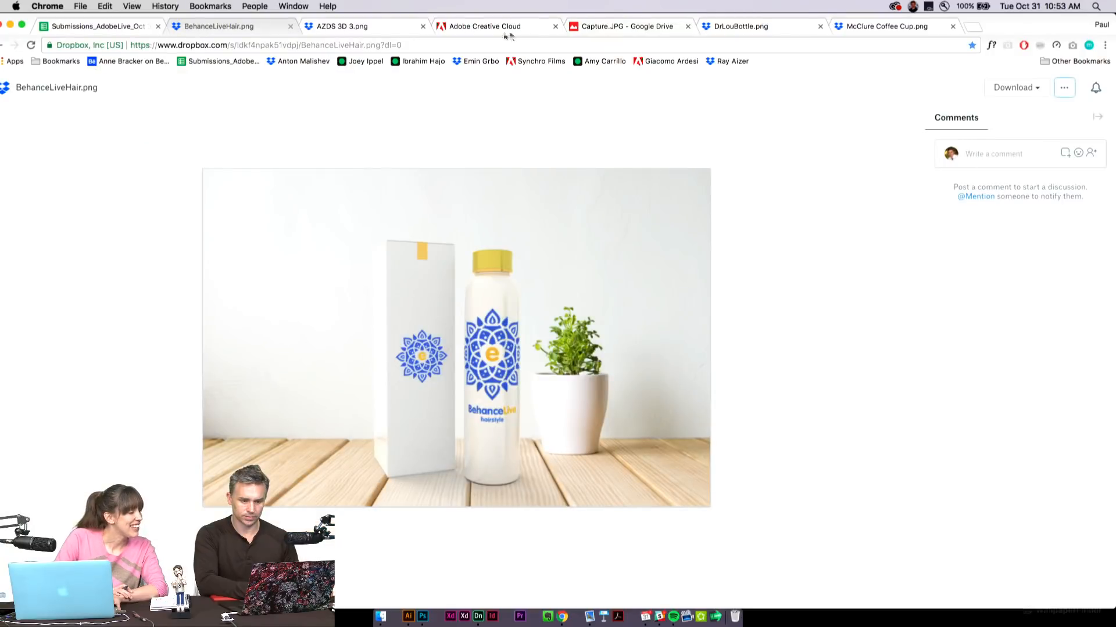
pyautogui.click(591, 27)
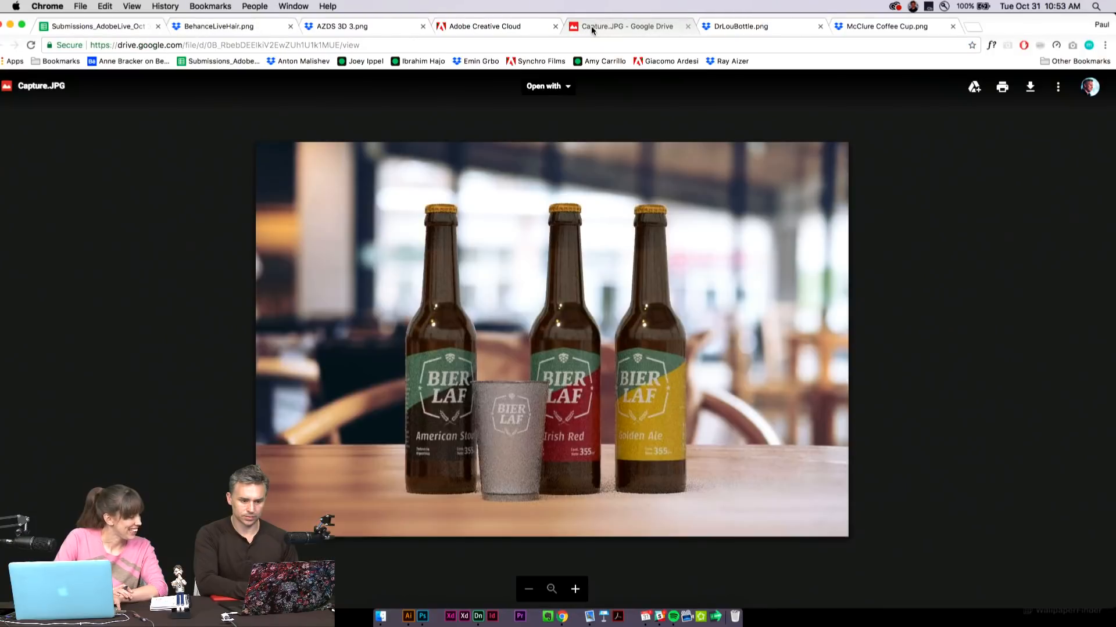
pyautogui.click(241, 26)
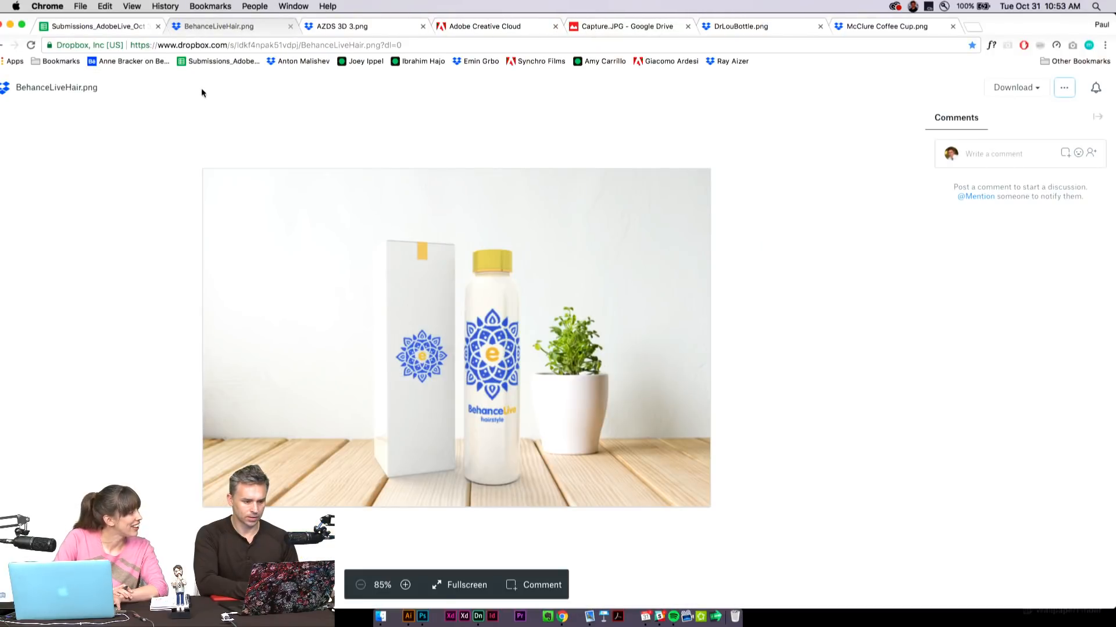
pyautogui.click(474, 62)
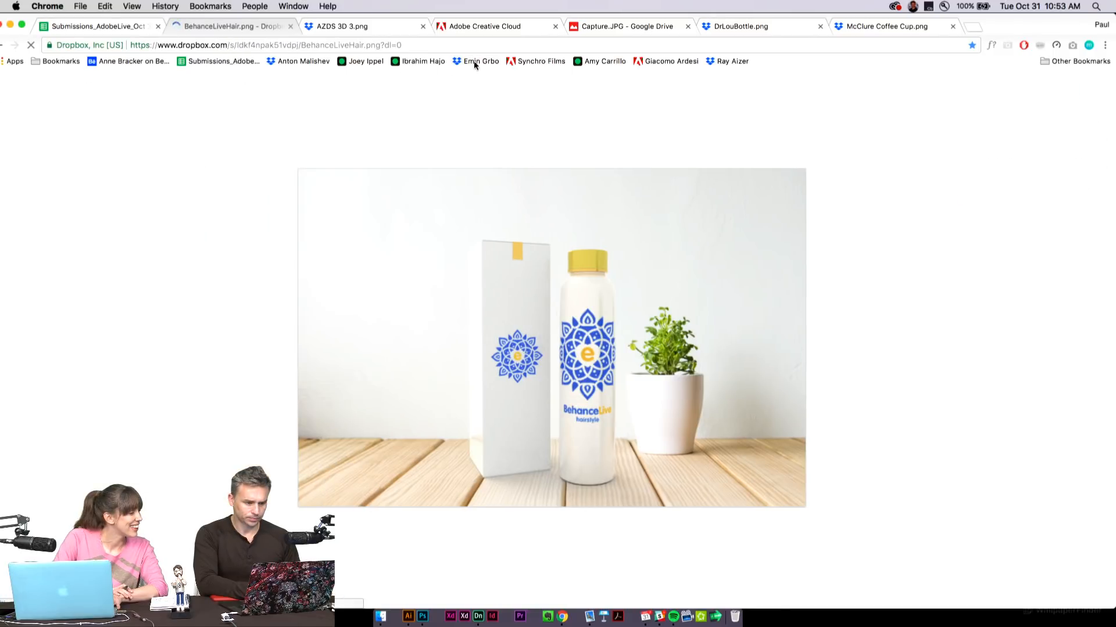